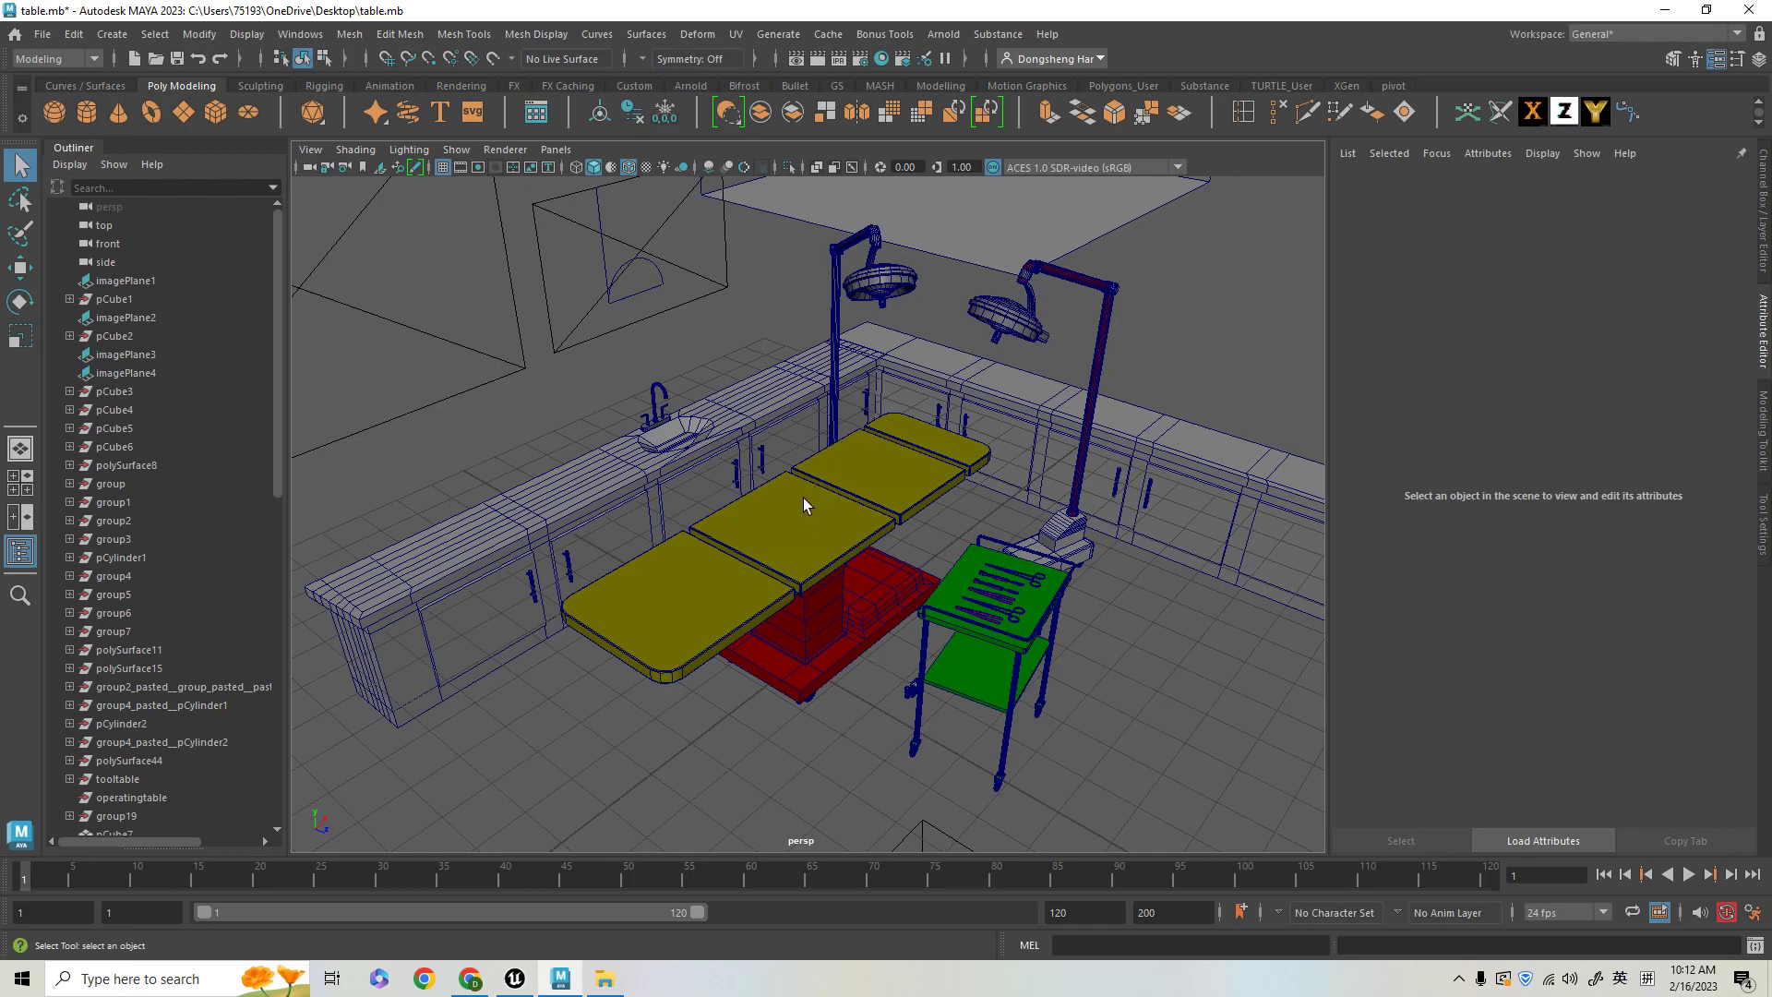
# - Select group26 to examine which pieces of the operating room it contains
pyautogui.scroll(3, 818, 526)
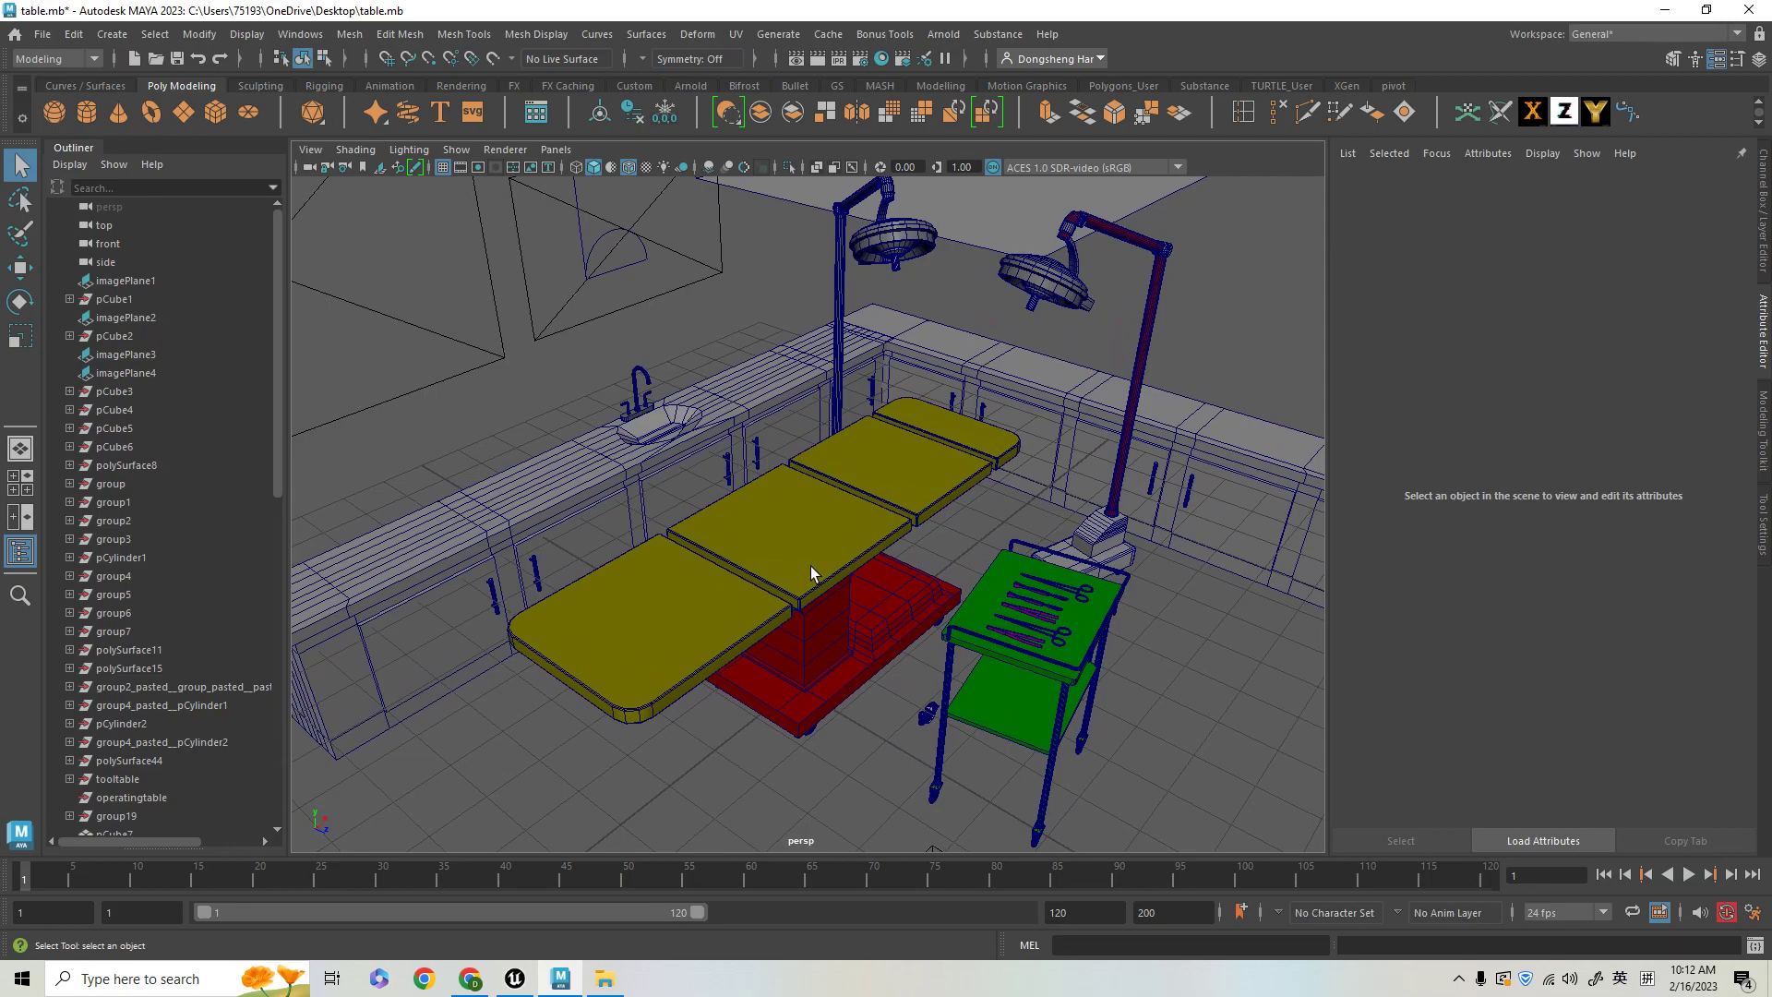
pyautogui.click(811, 567)
pyautogui.scroll(-10, 200, 566)
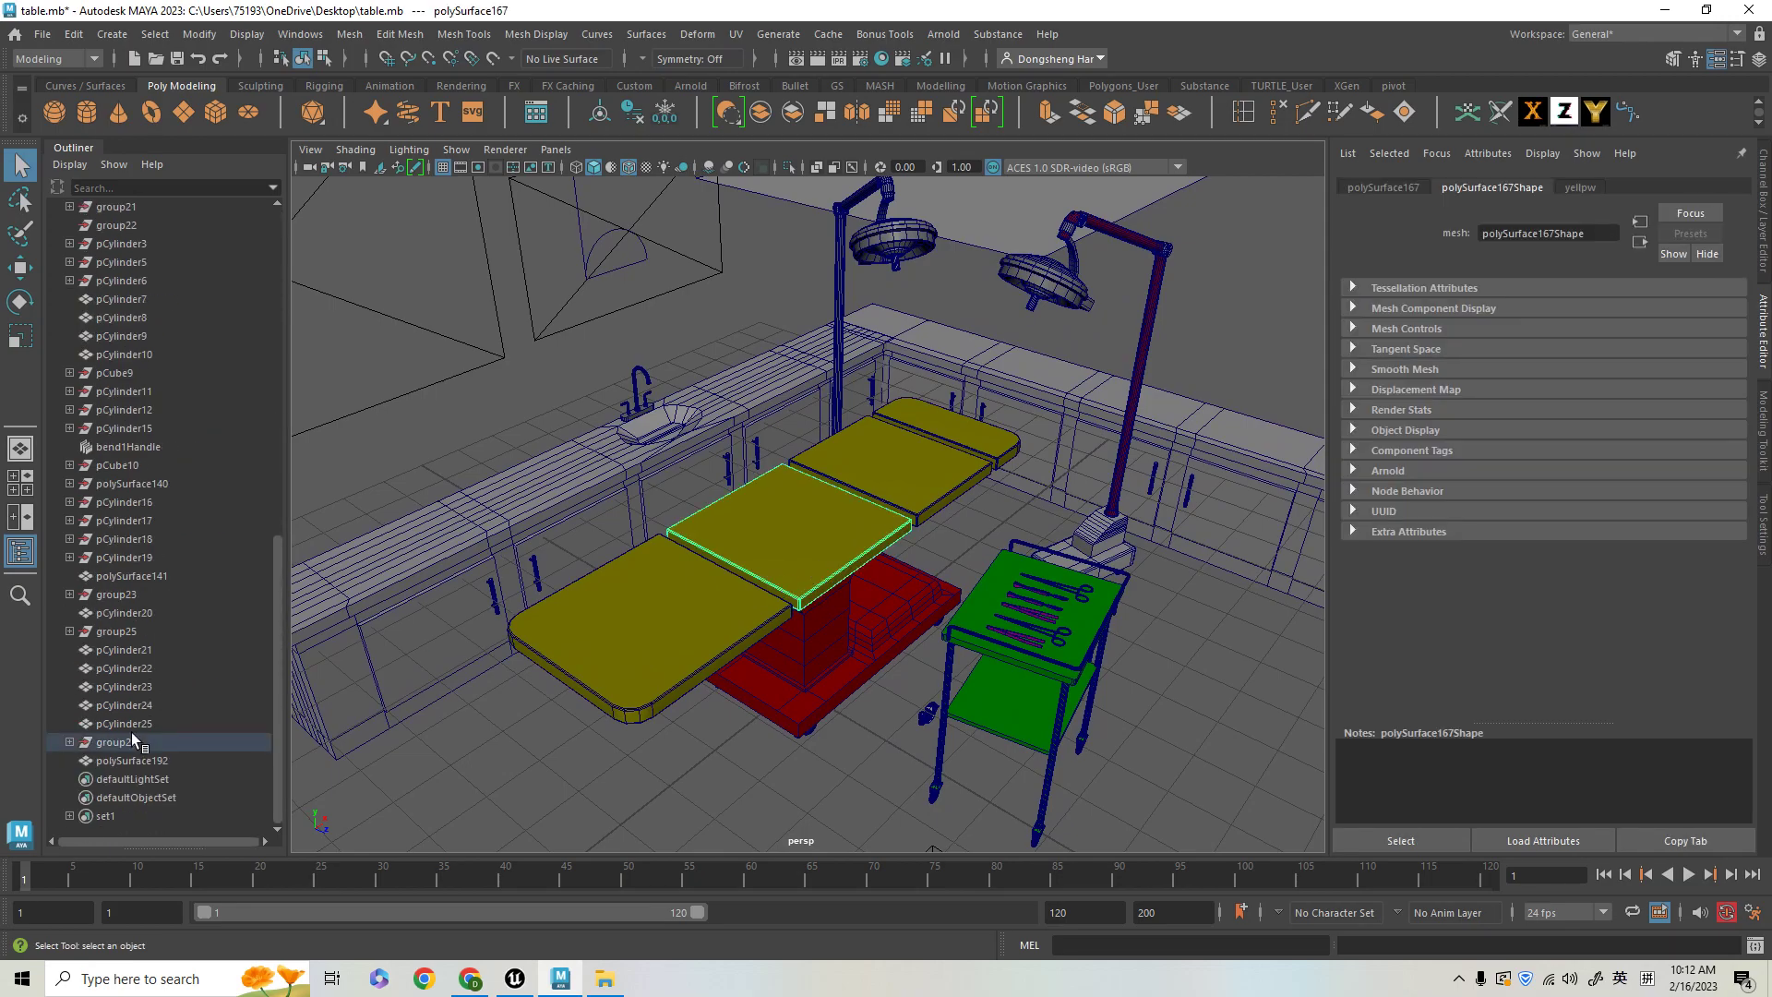
pyautogui.click(116, 742)
pyautogui.scroll(3, 864, 552)
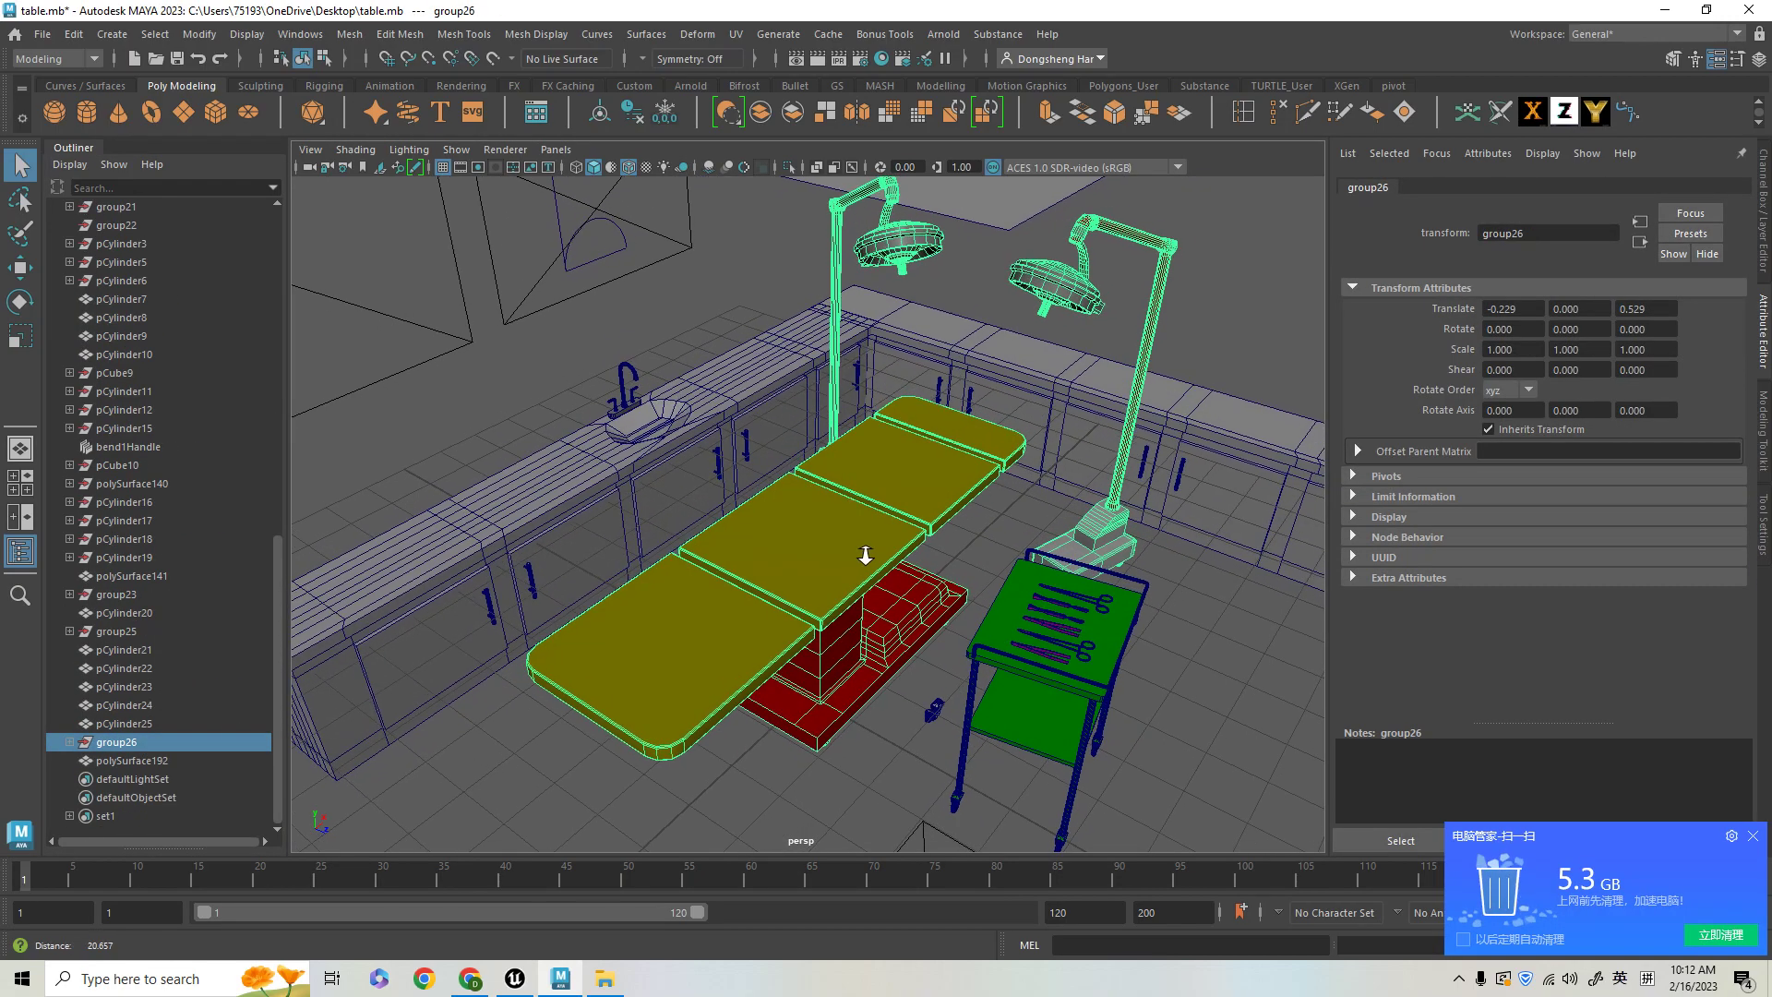
pyautogui.scroll(1, 864, 552)
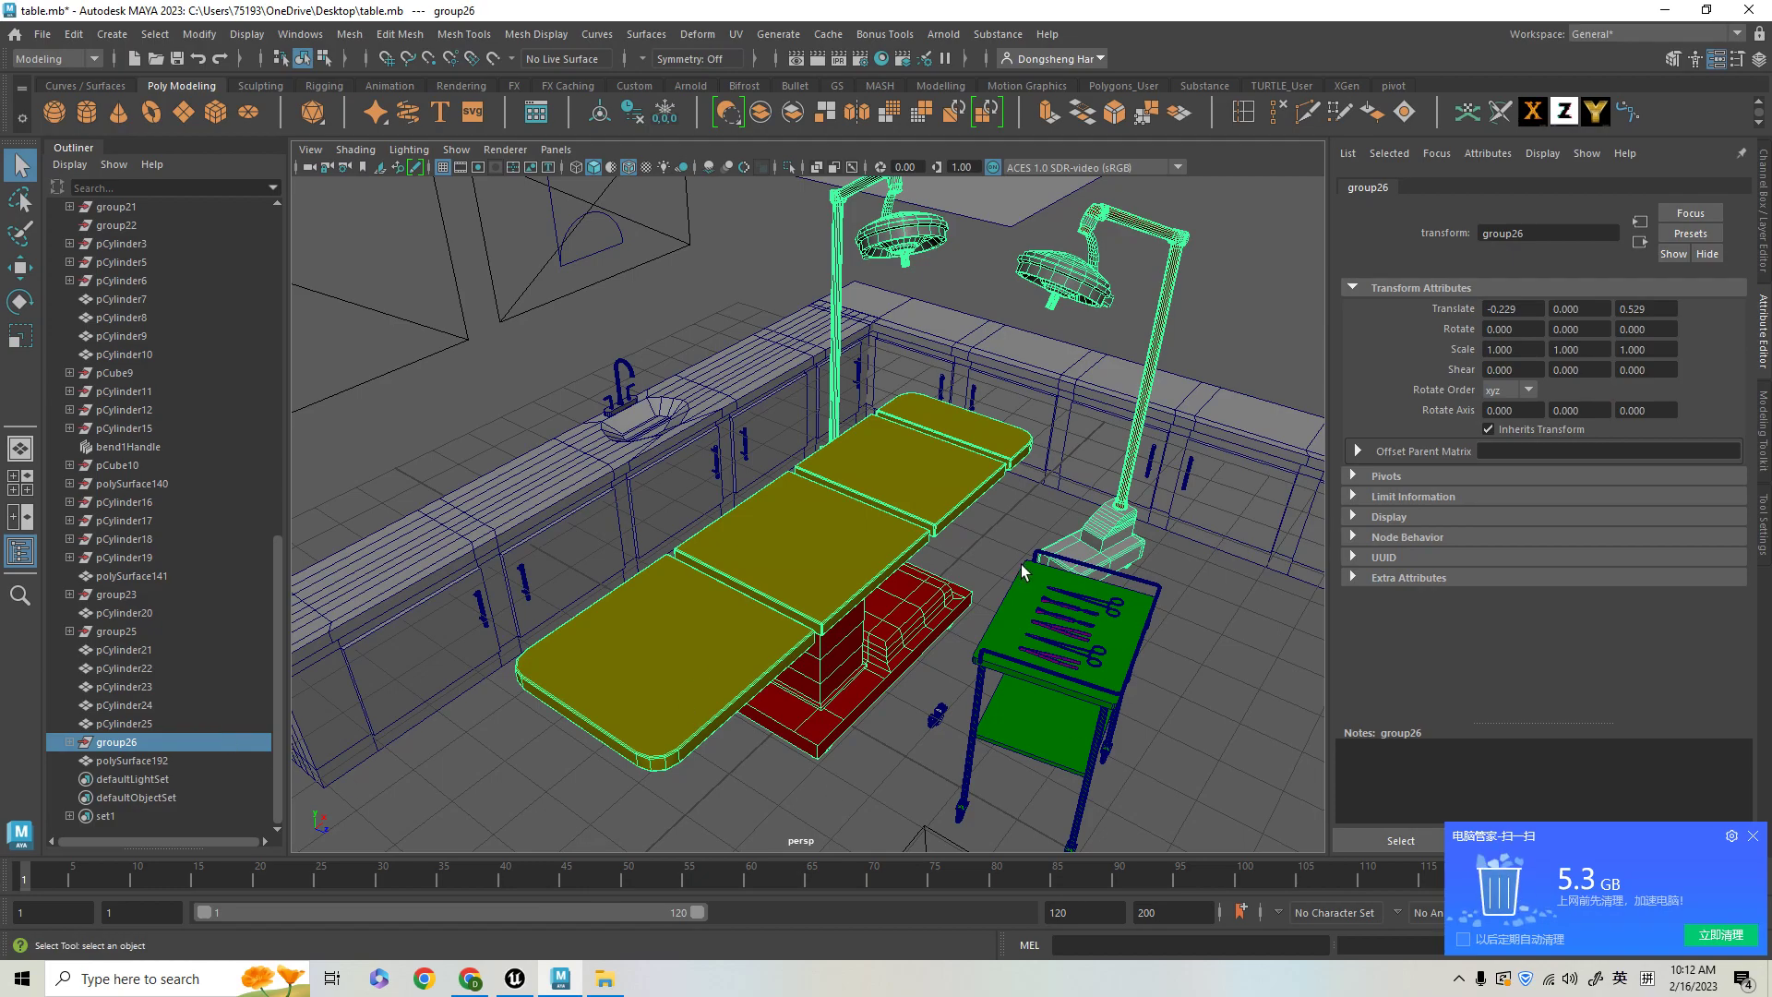
pyautogui.click(1752, 835)
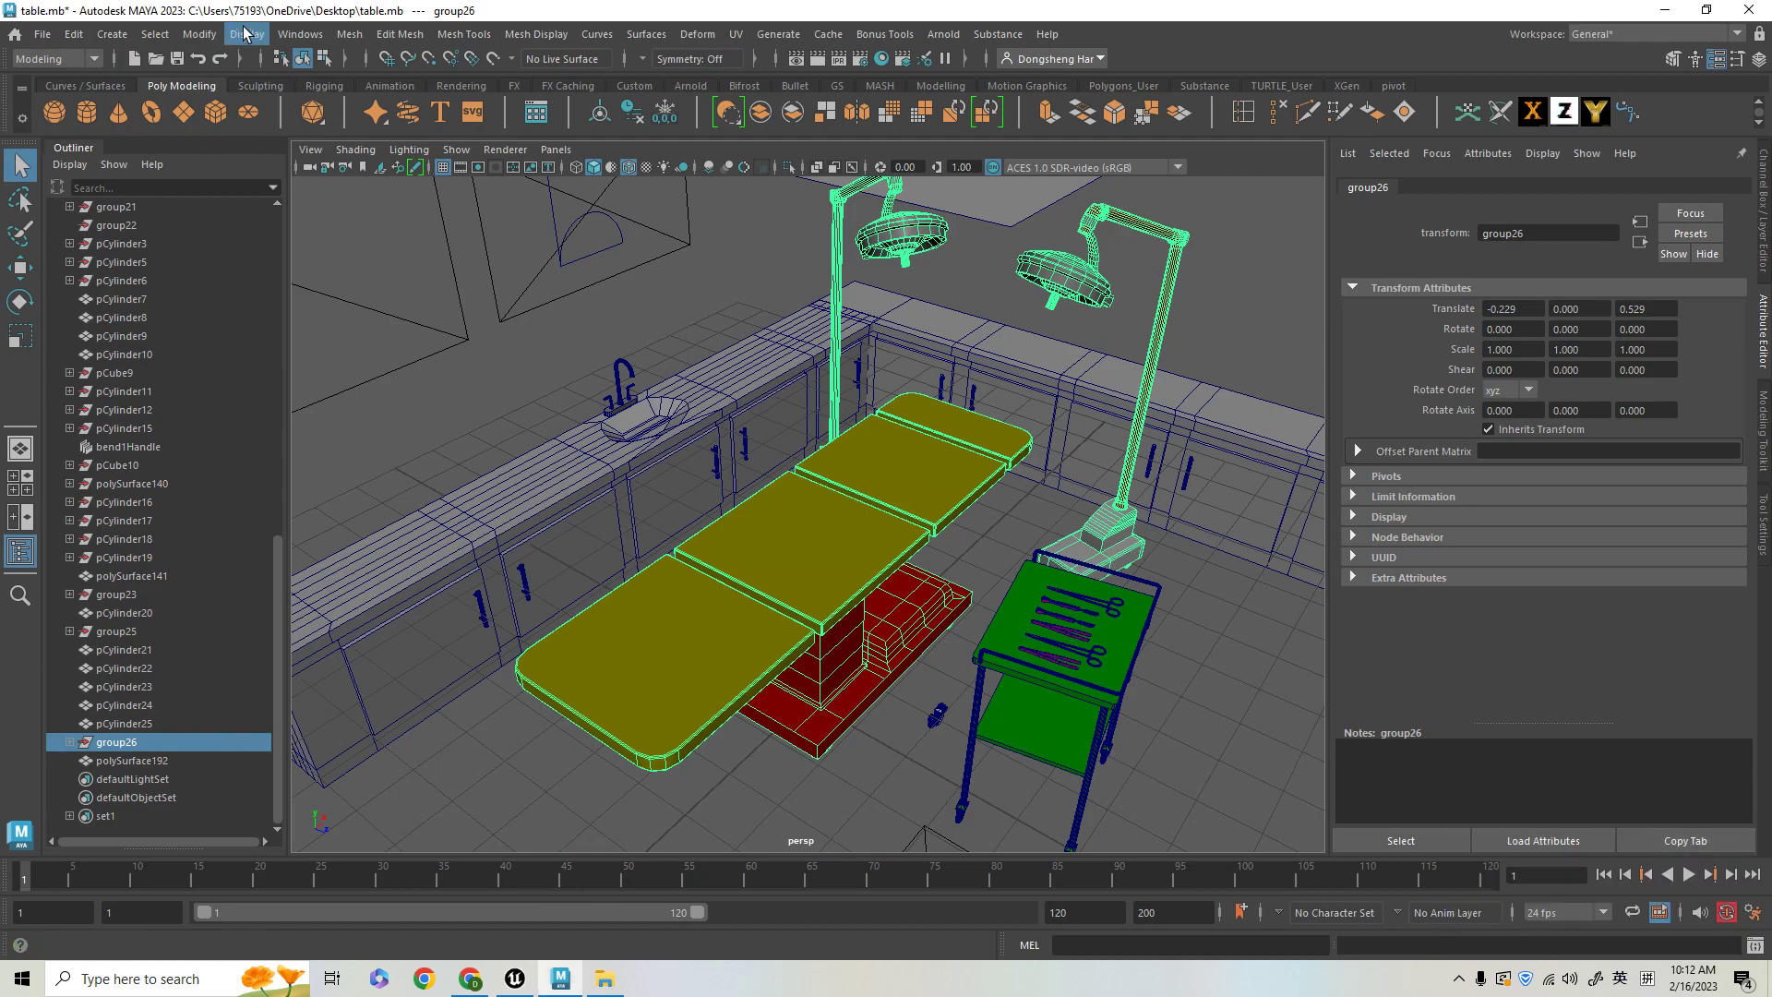
pyautogui.click(42, 34)
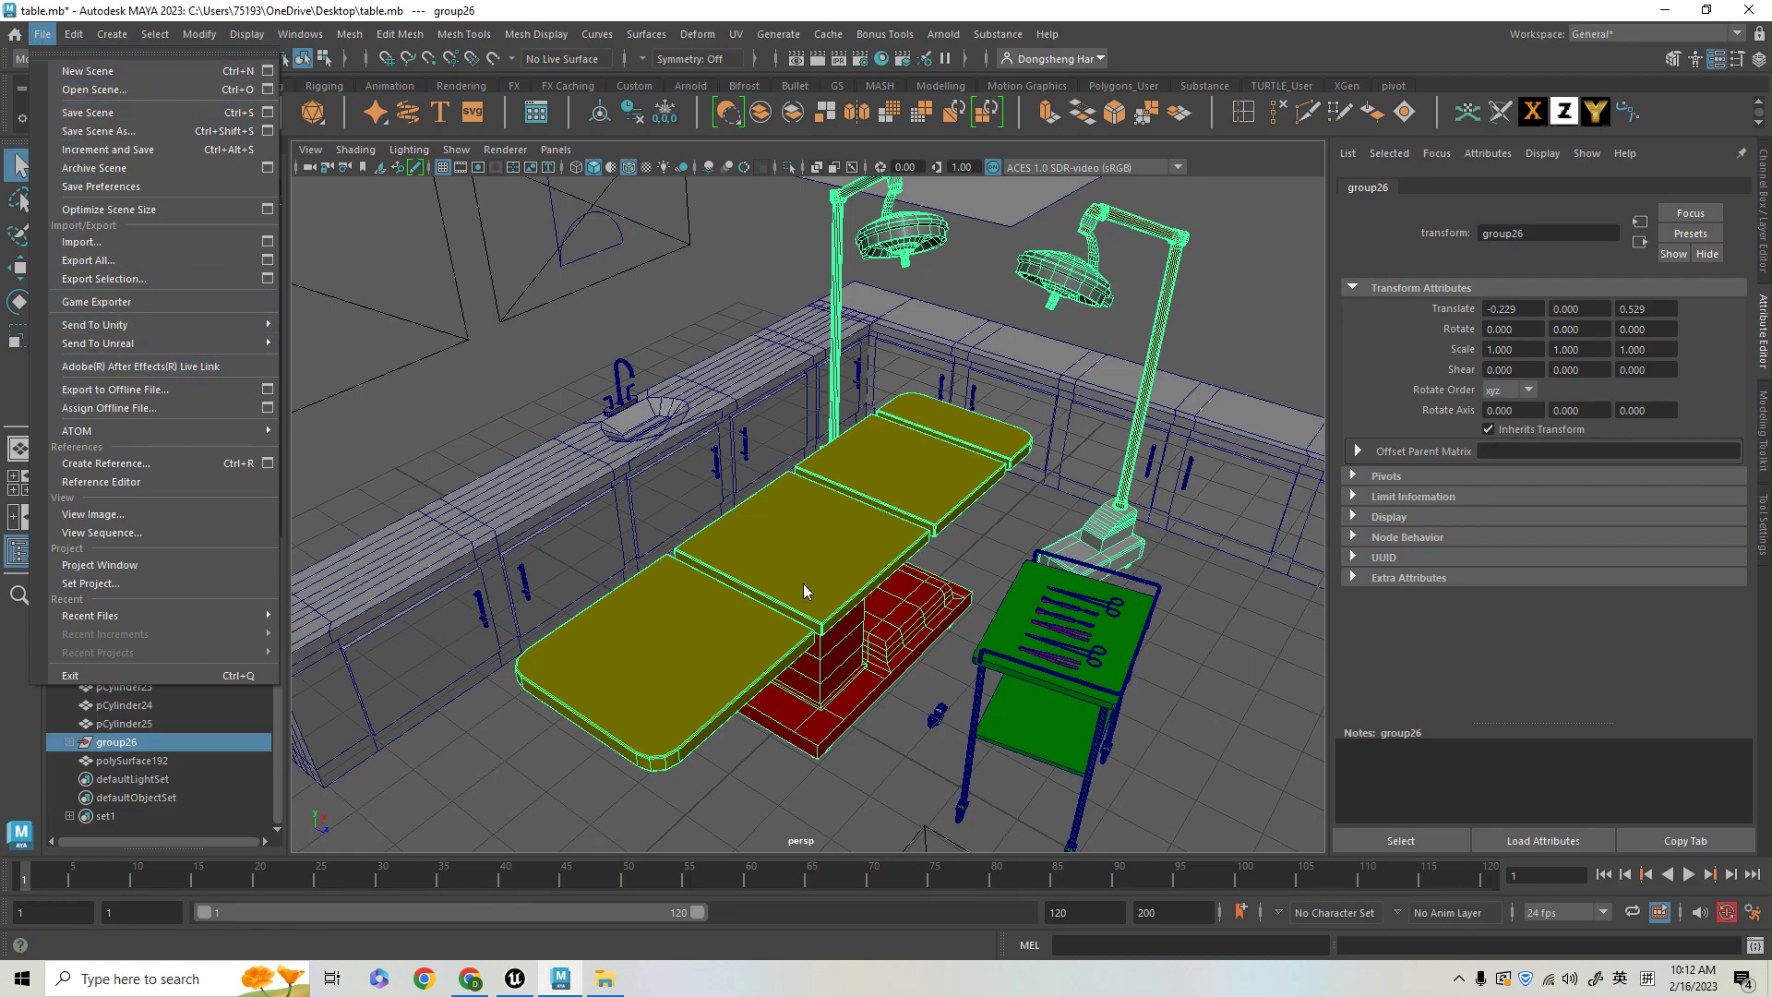
pyautogui.click(708, 664)
pyautogui.keyDown('alt'); pyautogui.moveTo(867, 693); pyautogui.dragTo(851, 607, button='middle'); pyautogui.keyUp('alt')
pyautogui.keyDown('alt'); pyautogui.moveTo(849, 600); pyautogui.dragTo(816, 554, button='right'); pyautogui.keyUp('alt')
pyautogui.keyDown('alt'); pyautogui.moveTo(788, 585); pyautogui.dragTo(820, 633, button='middle'); pyautogui.keyUp('alt')
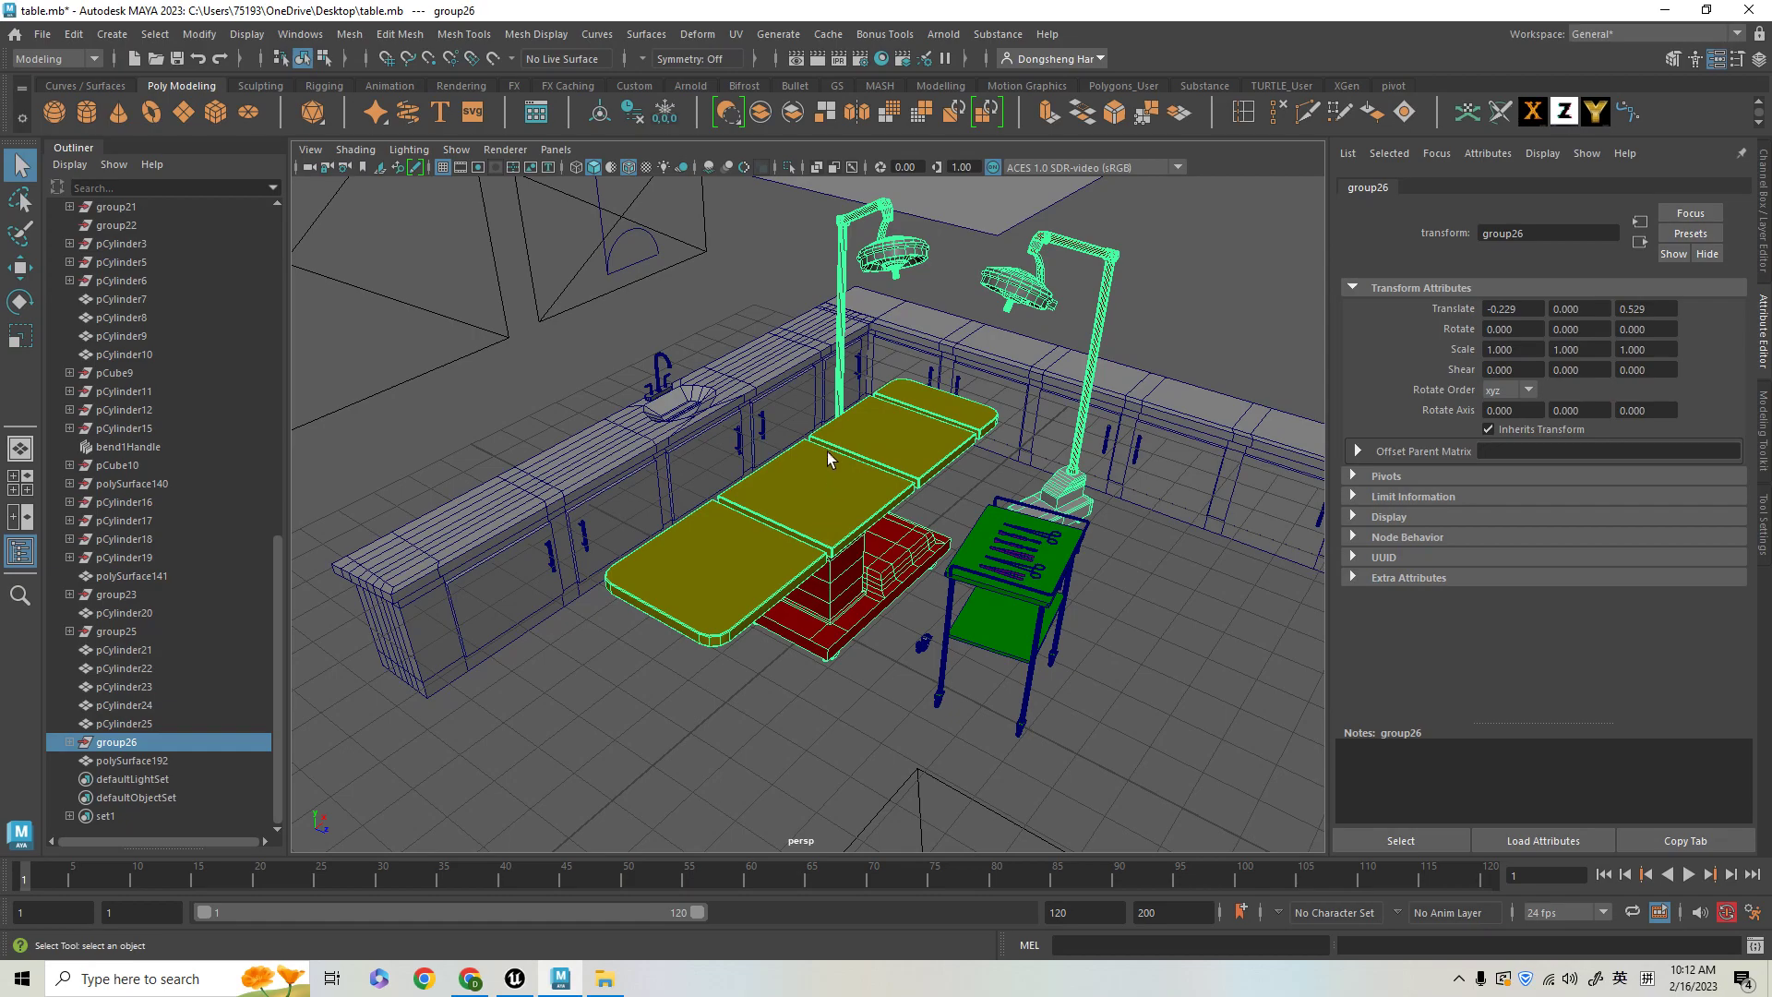
pyautogui.scroll(3, 812, 604)
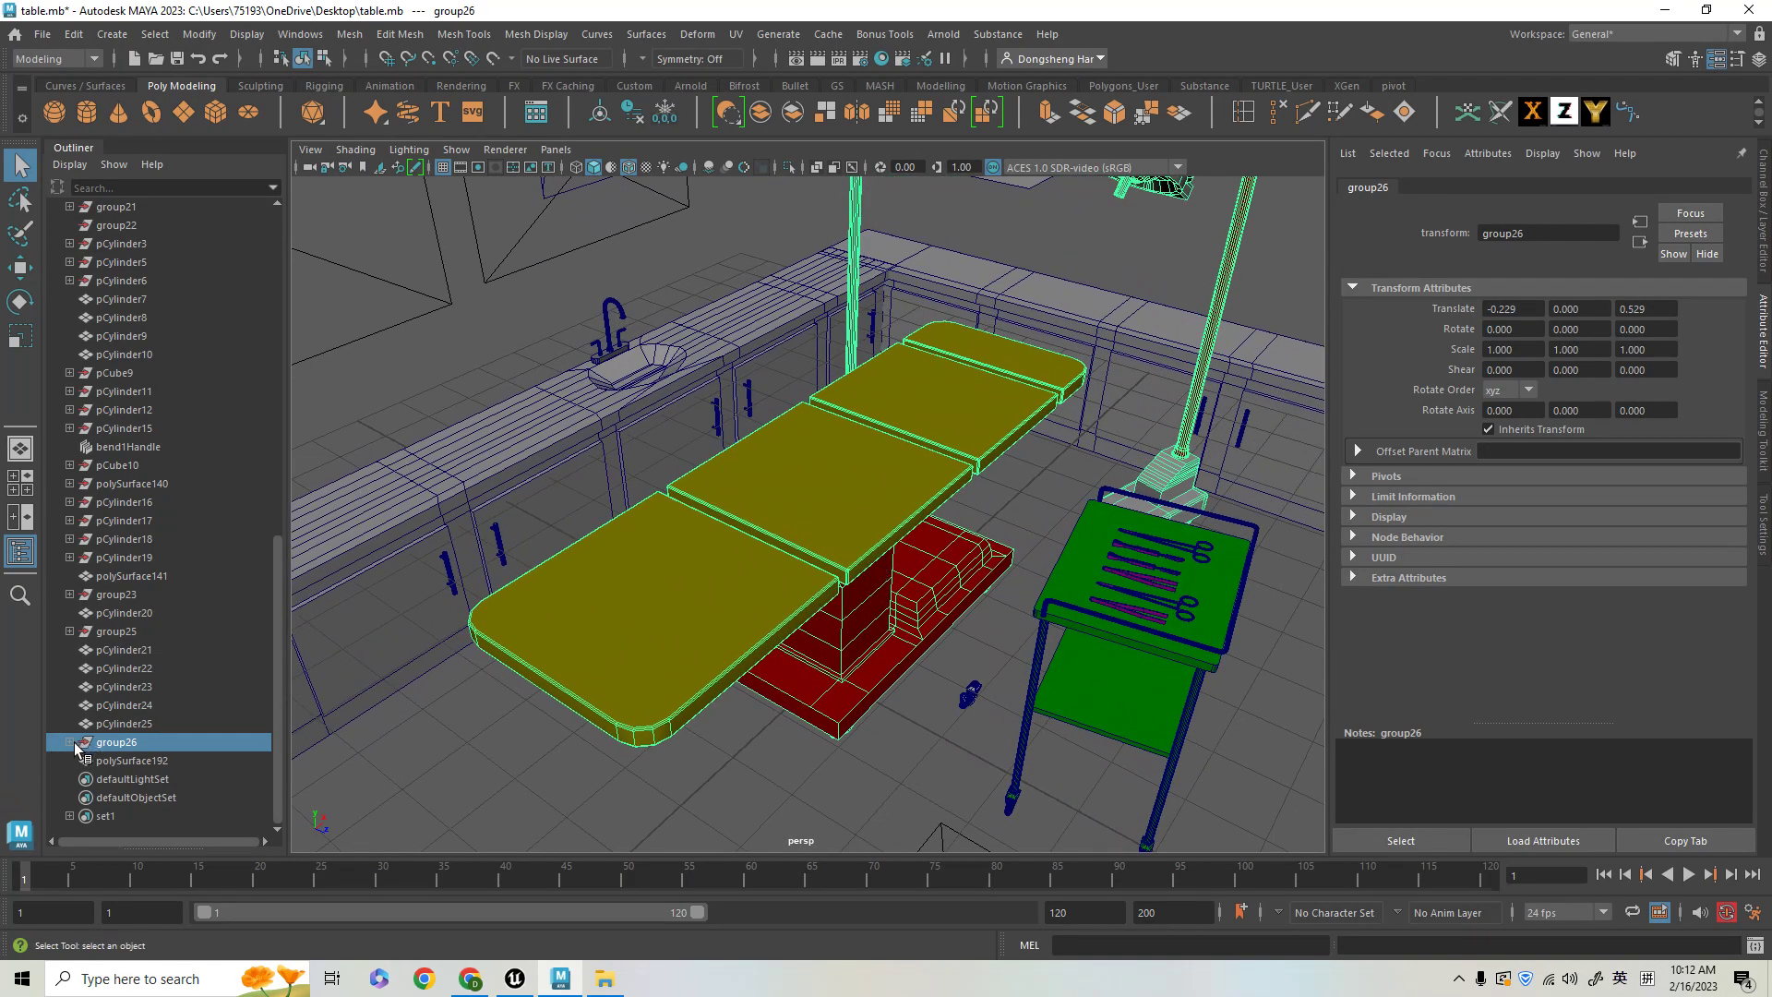
# - Expand group26 and examine its child groups table_w_tools, table_grp, light01_base1 and light01_base in the scene
pyautogui.click(70, 743)
pyautogui.click(166, 689)
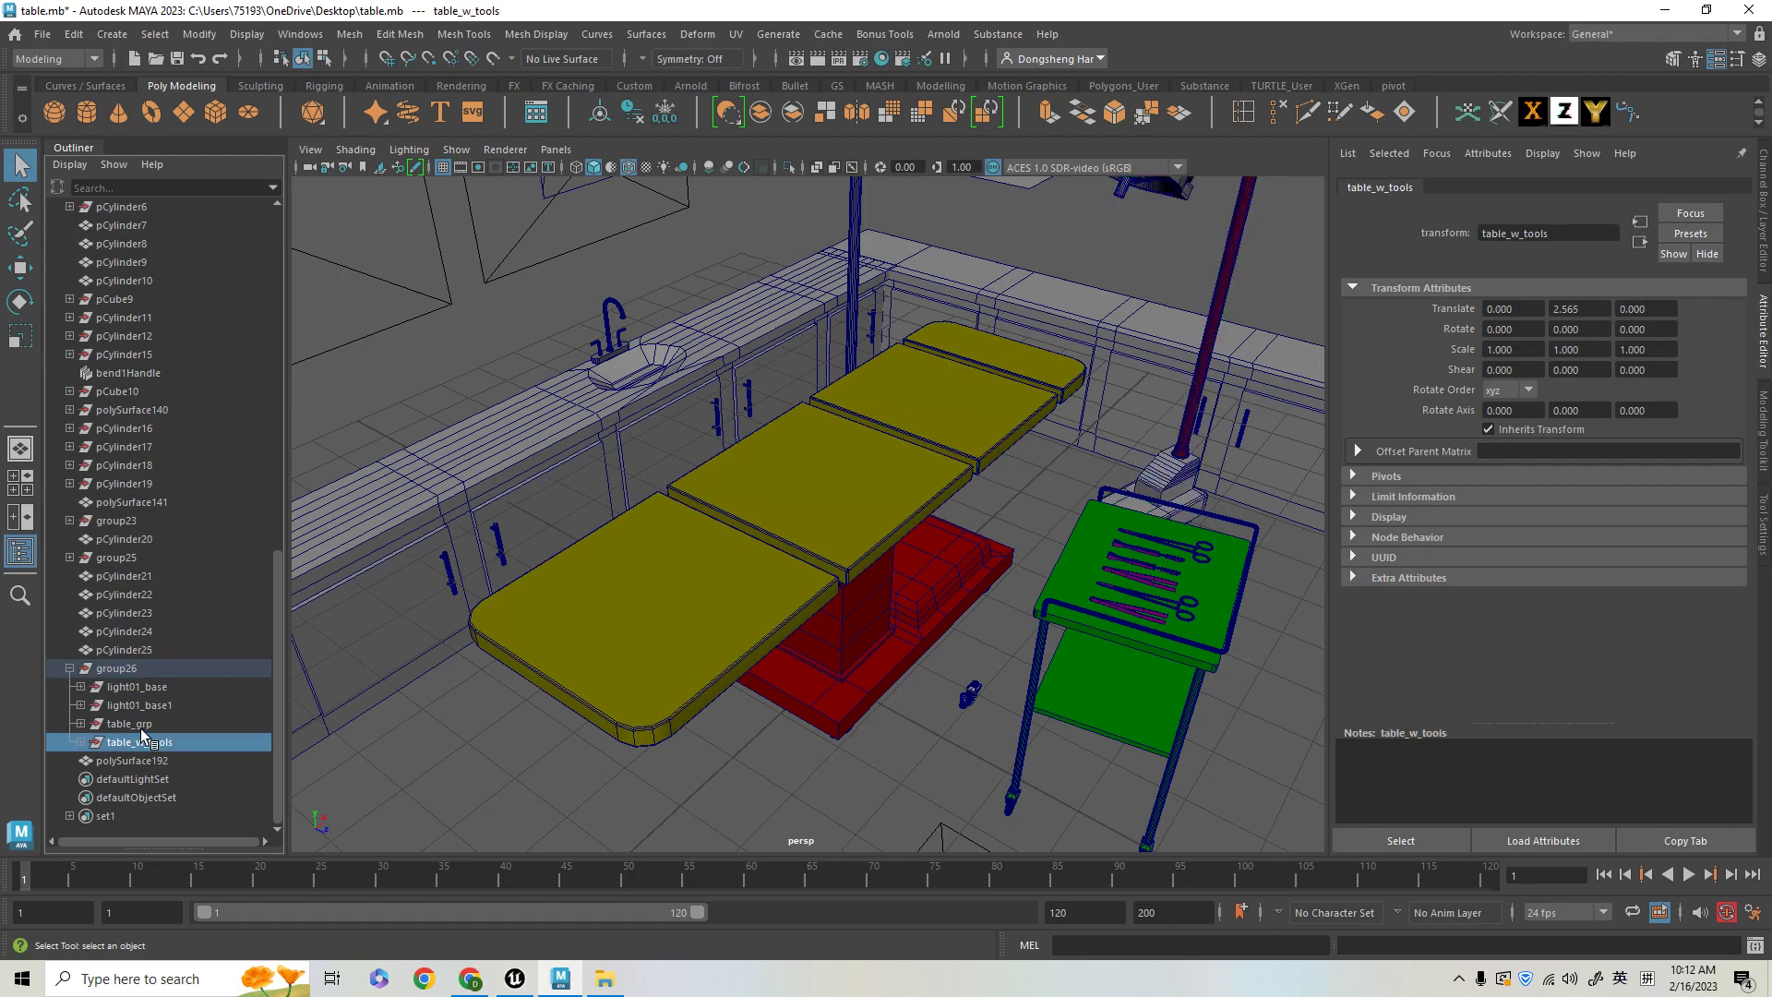
pyautogui.click(140, 726)
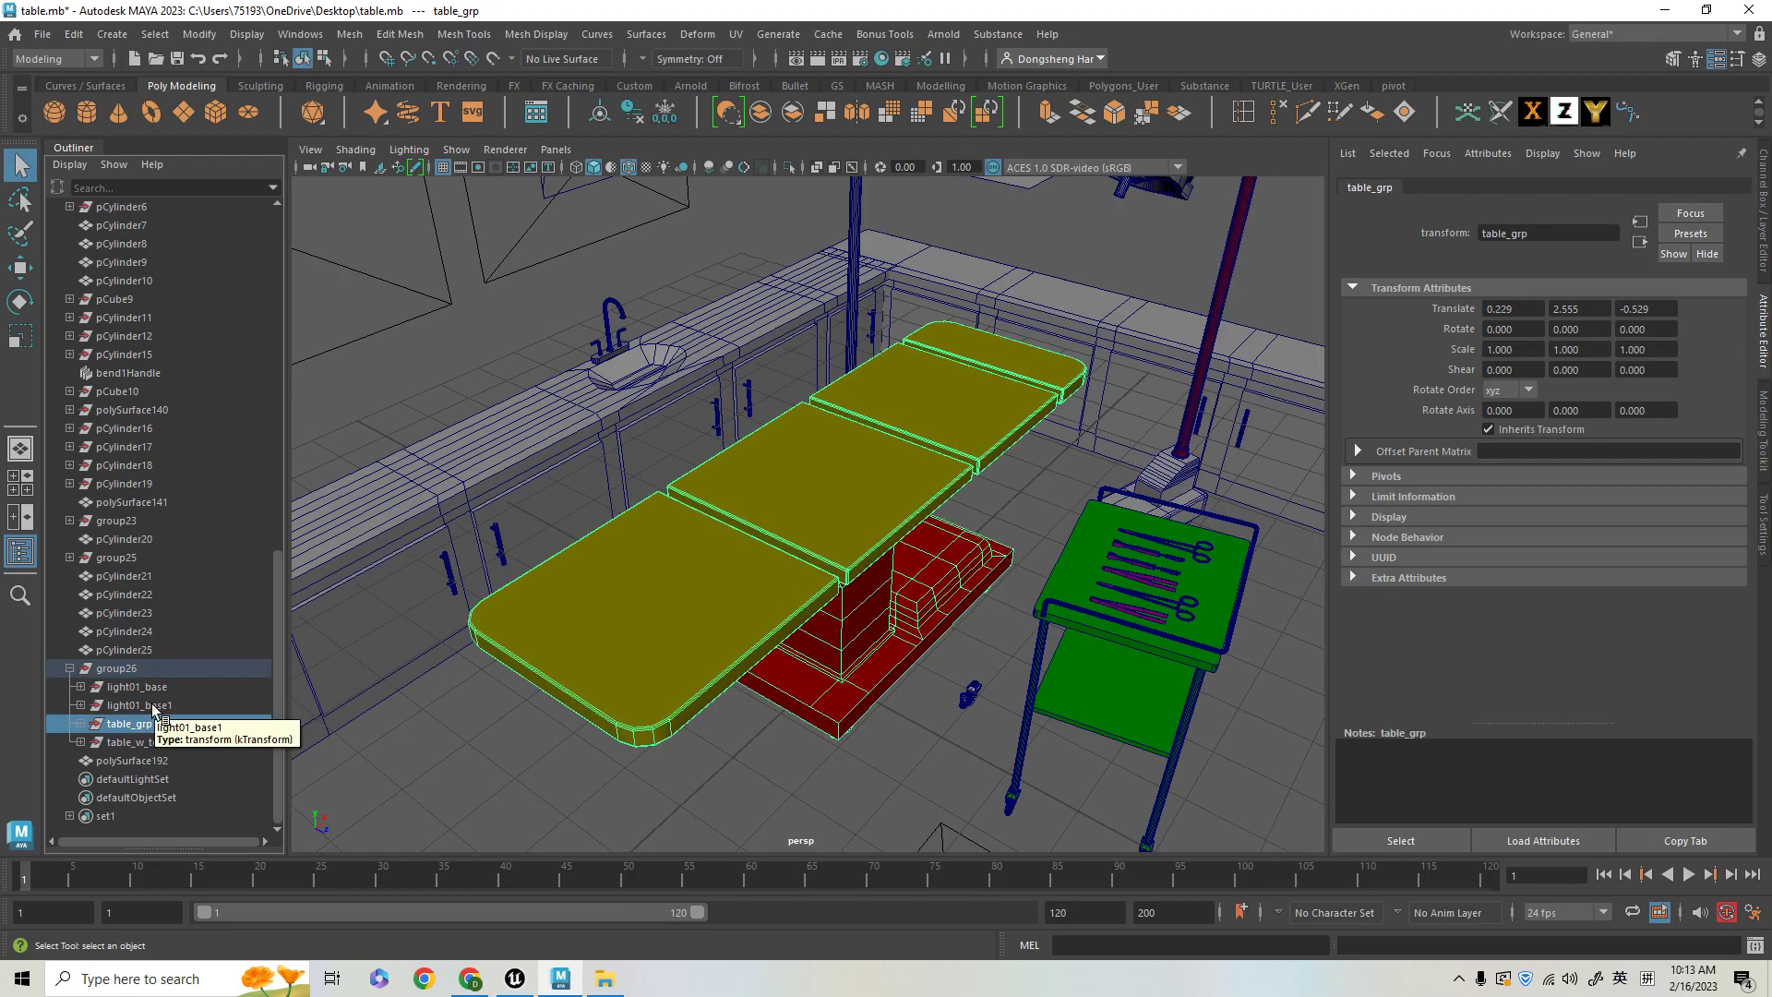
pyautogui.click(152, 704)
pyautogui.click(164, 686)
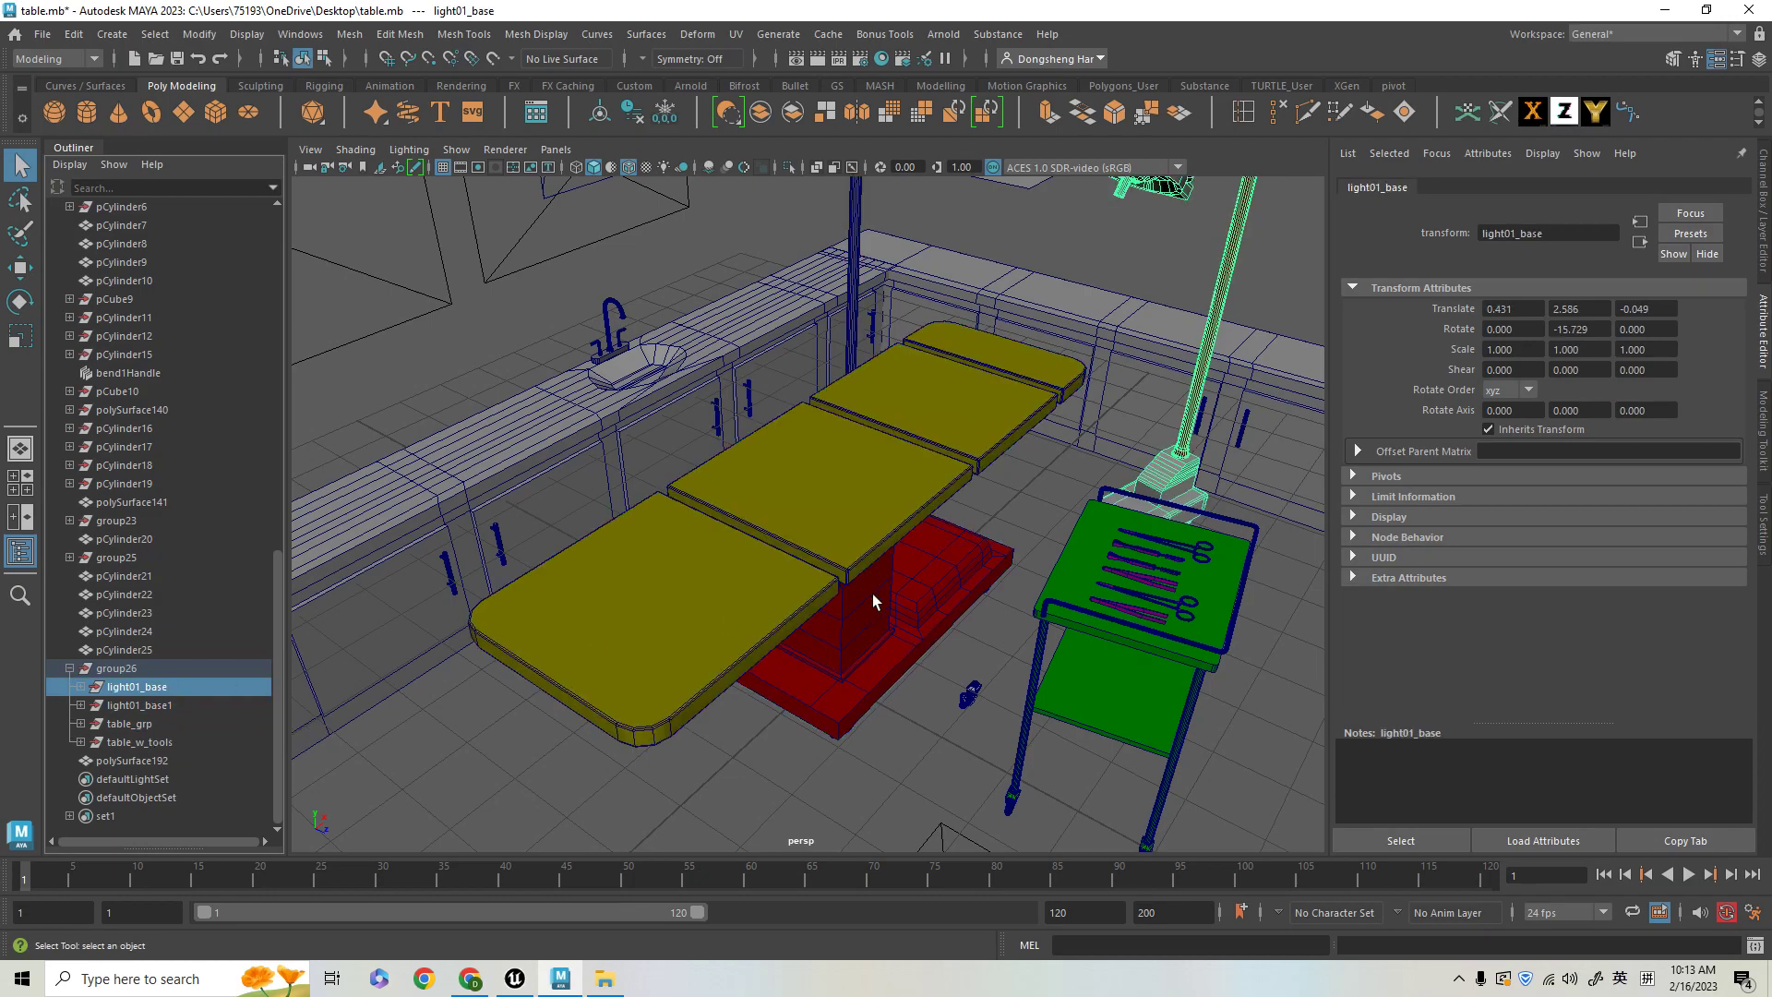
# - Examine the operating table, lamps and tool cart, checking each against the child groups of group26
pyautogui.scroll(-2, 829, 530)
pyautogui.keyDown('alt'); pyautogui.moveTo(829, 530); pyautogui.dragTo(830, 591); pyautogui.keyUp('alt')
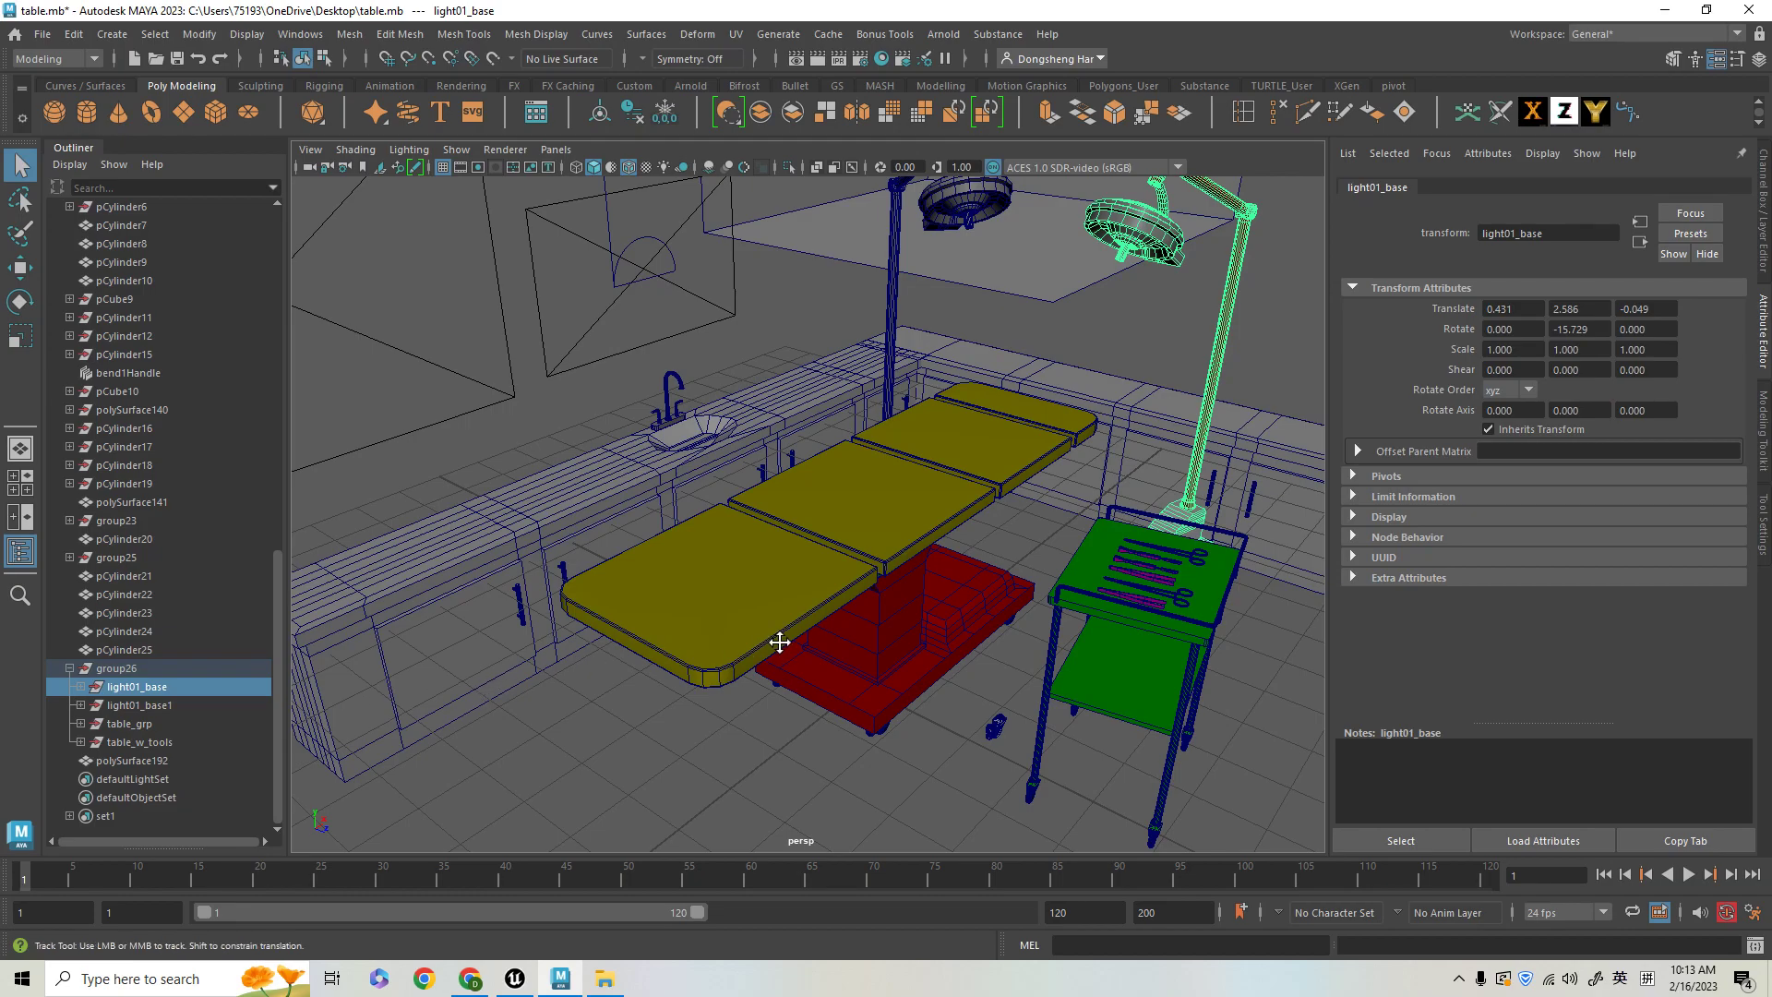
pyautogui.keyDown('alt'); pyautogui.moveTo(780, 642); pyautogui.dragTo(591, 646, button='middle'); pyautogui.keyUp('alt')
pyautogui.keyDown('alt'); pyautogui.moveTo(785, 720); pyautogui.dragTo(816, 721); pyautogui.keyUp('alt')
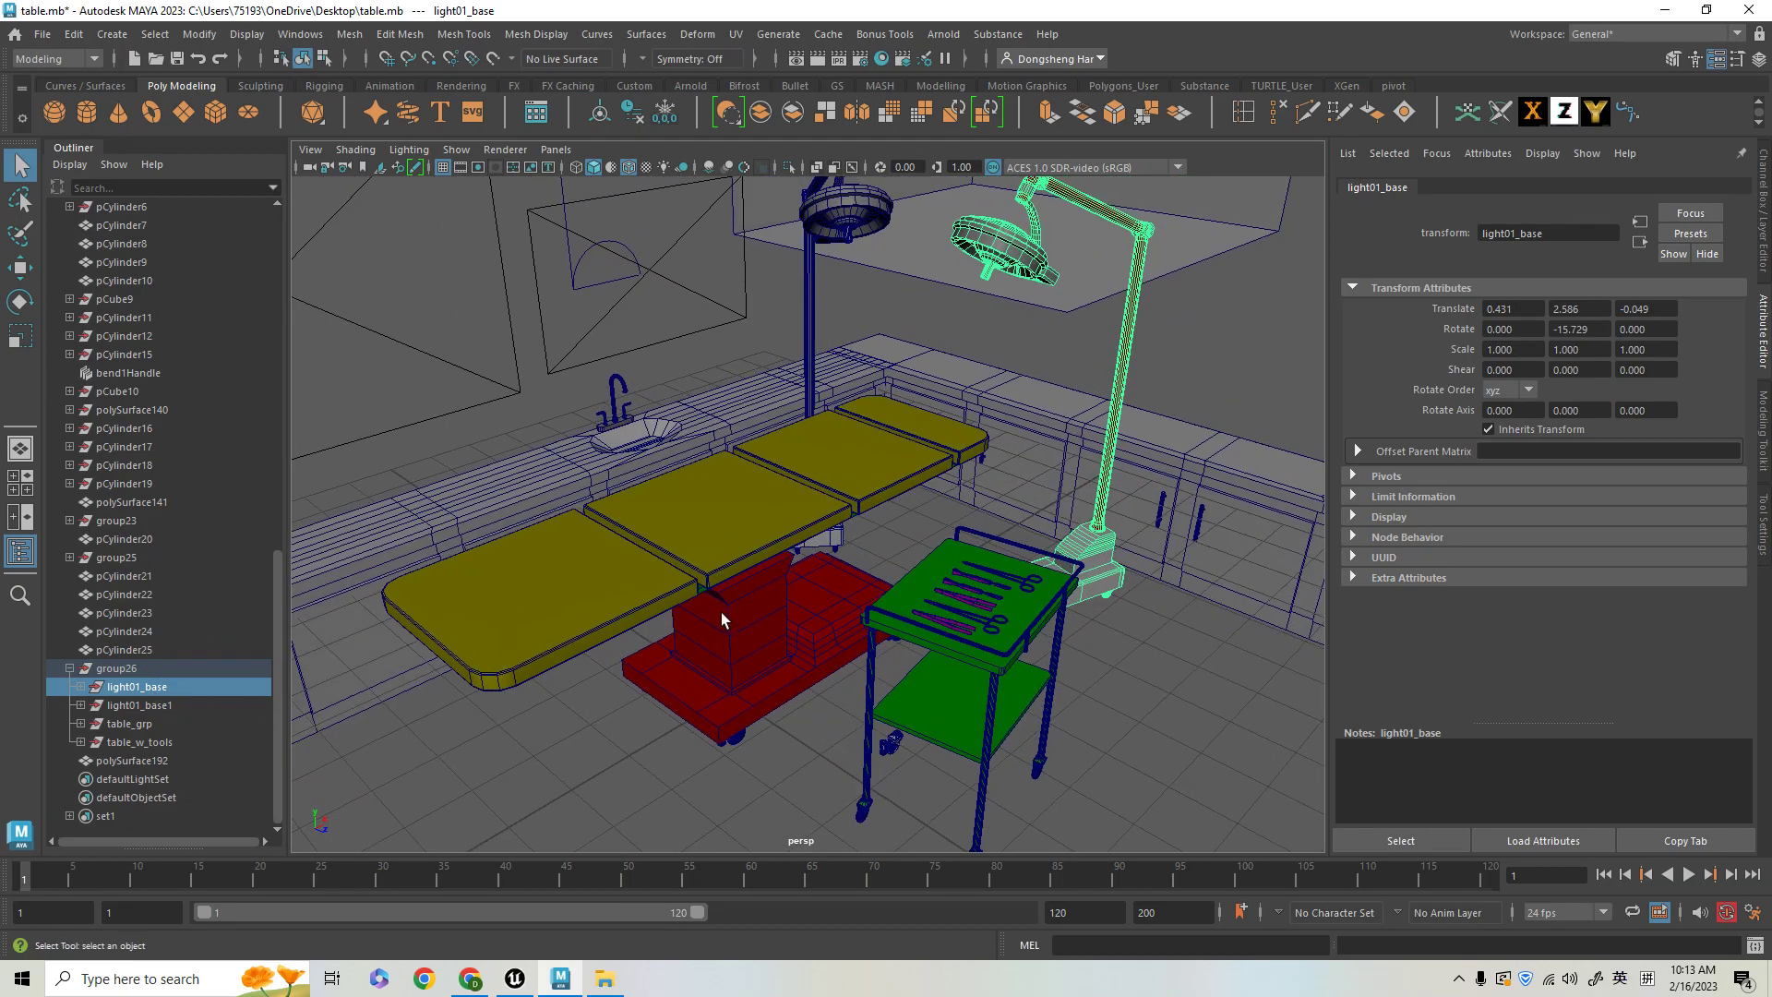
pyautogui.keyDown('alt'); pyautogui.moveTo(815, 613); pyautogui.dragTo(408, 637); pyautogui.keyUp('alt')
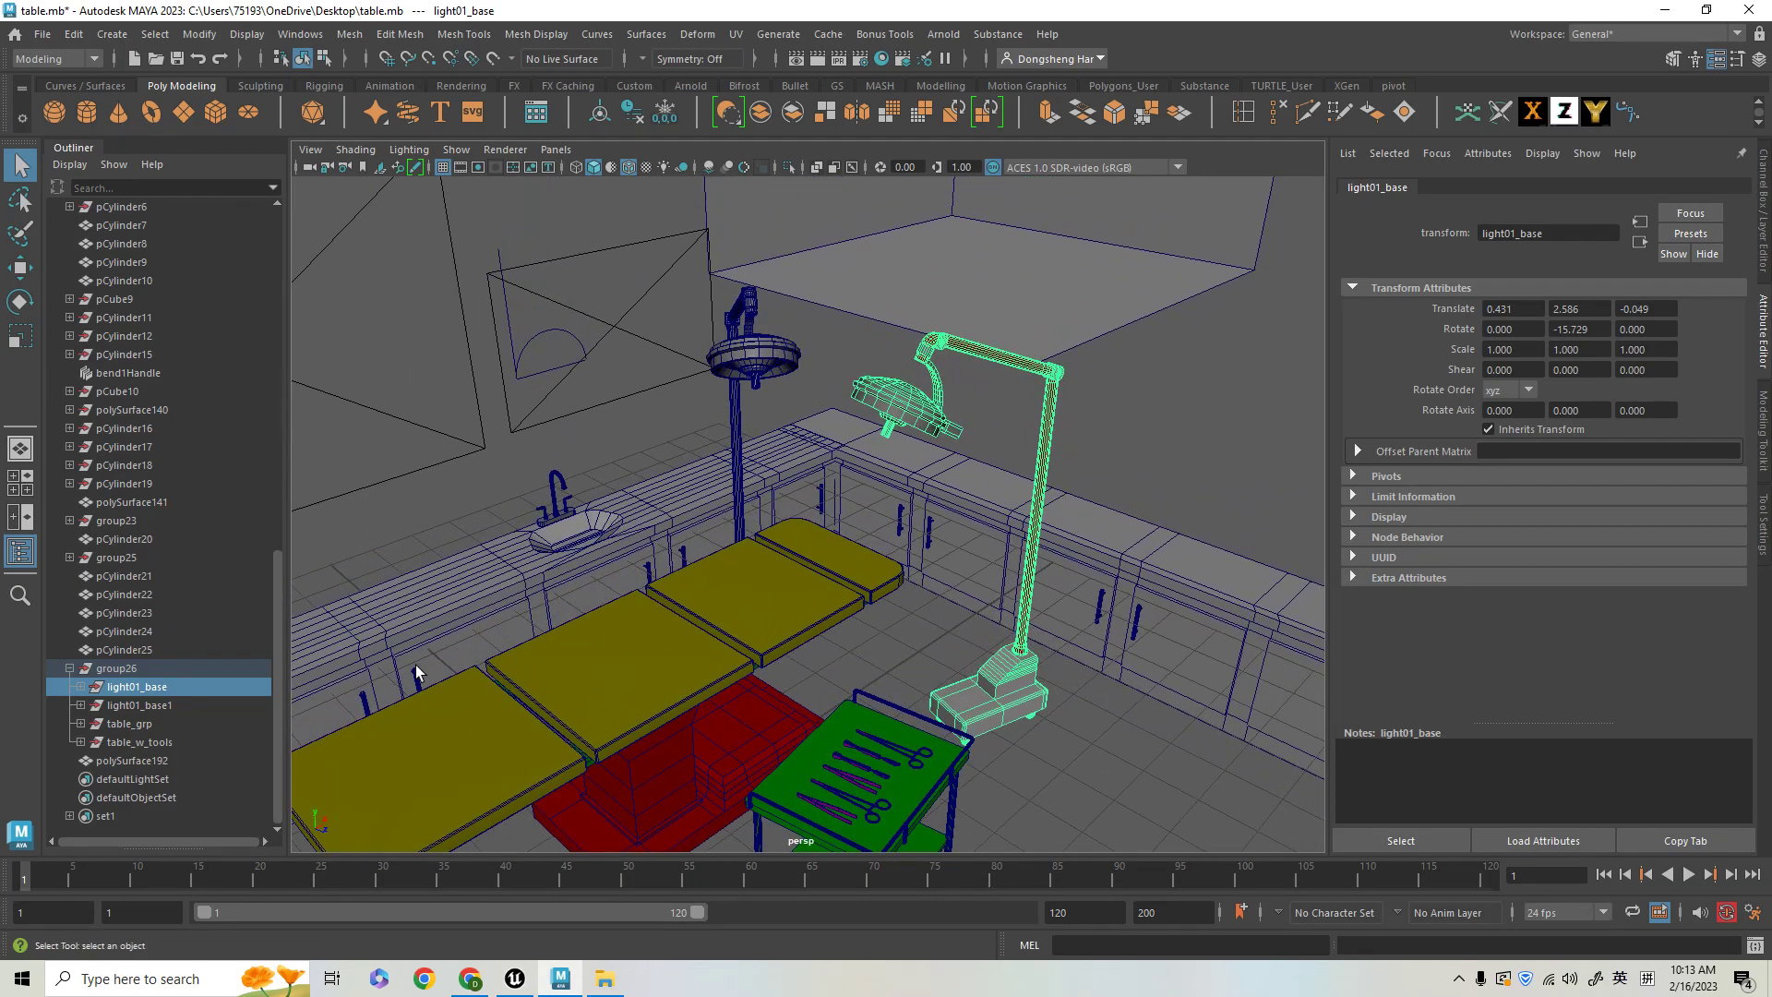
pyautogui.click(164, 703)
pyautogui.click(169, 689)
pyautogui.click(153, 723)
pyautogui.click(164, 705)
pyautogui.click(165, 689)
pyautogui.click(163, 707)
pyautogui.click(155, 738)
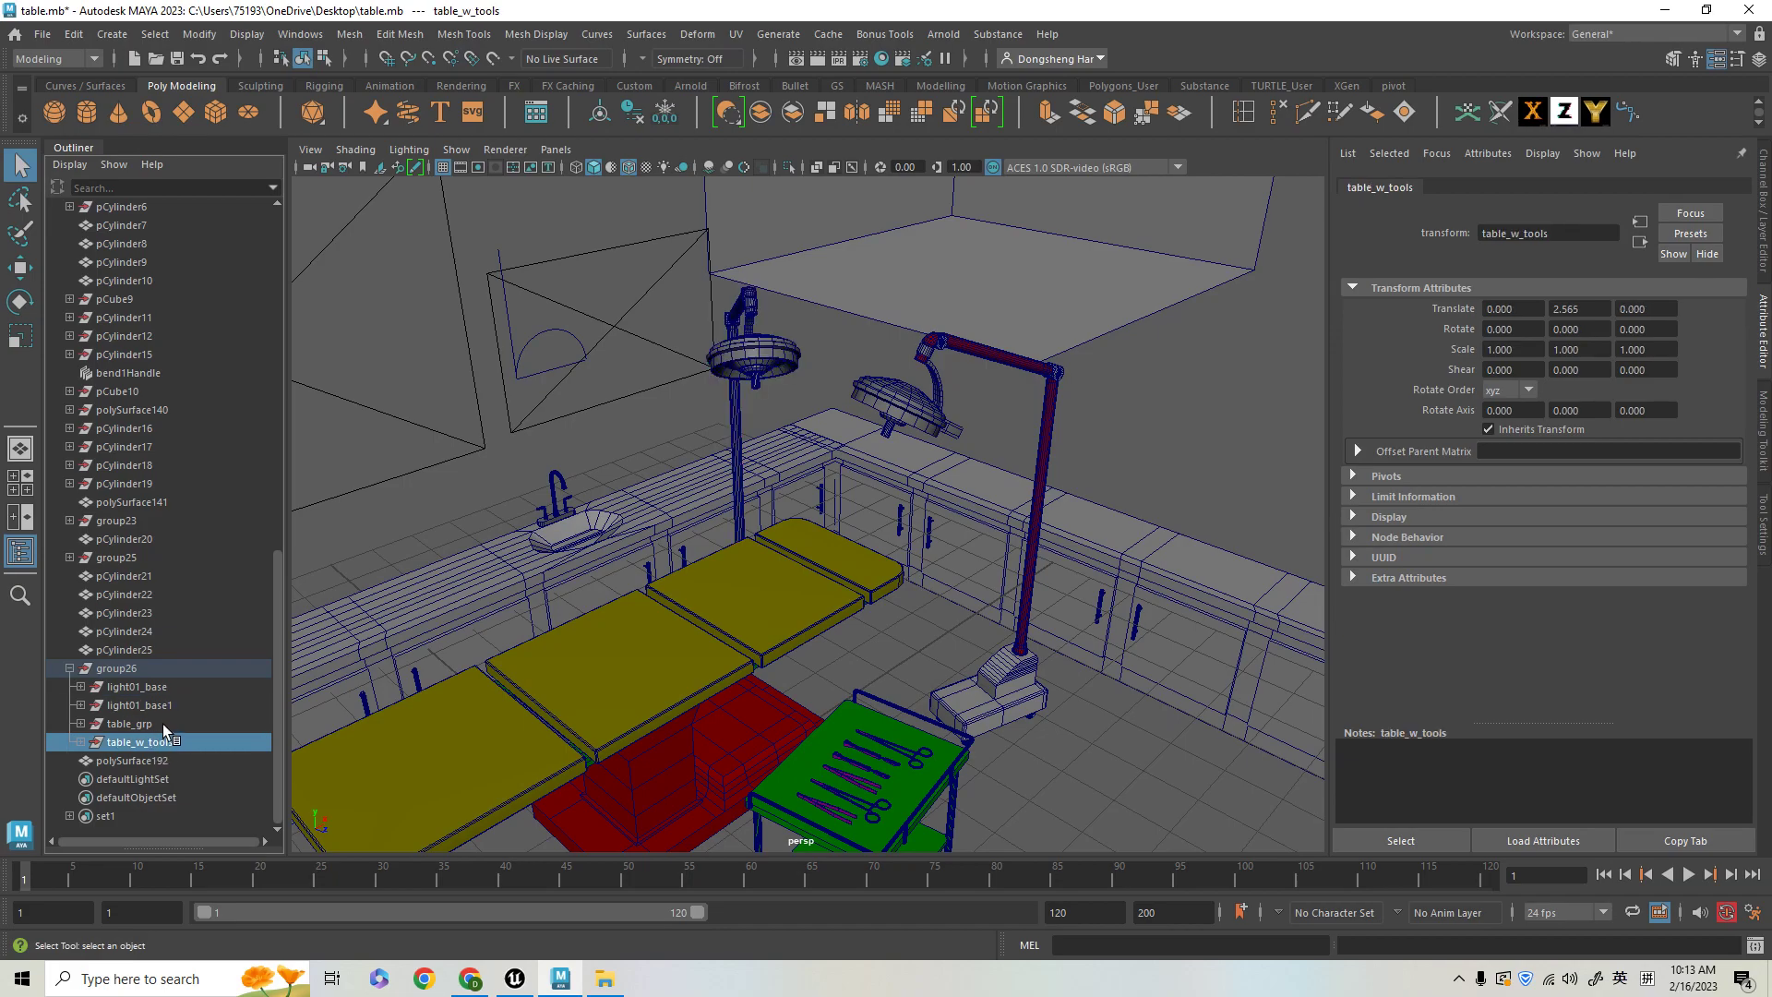
pyautogui.click(162, 723)
# - Compare table_w_tools with the separate polySurface192 mesh, and recheck the lamp and table groups
pyautogui.press('f')
pyautogui.click(186, 738)
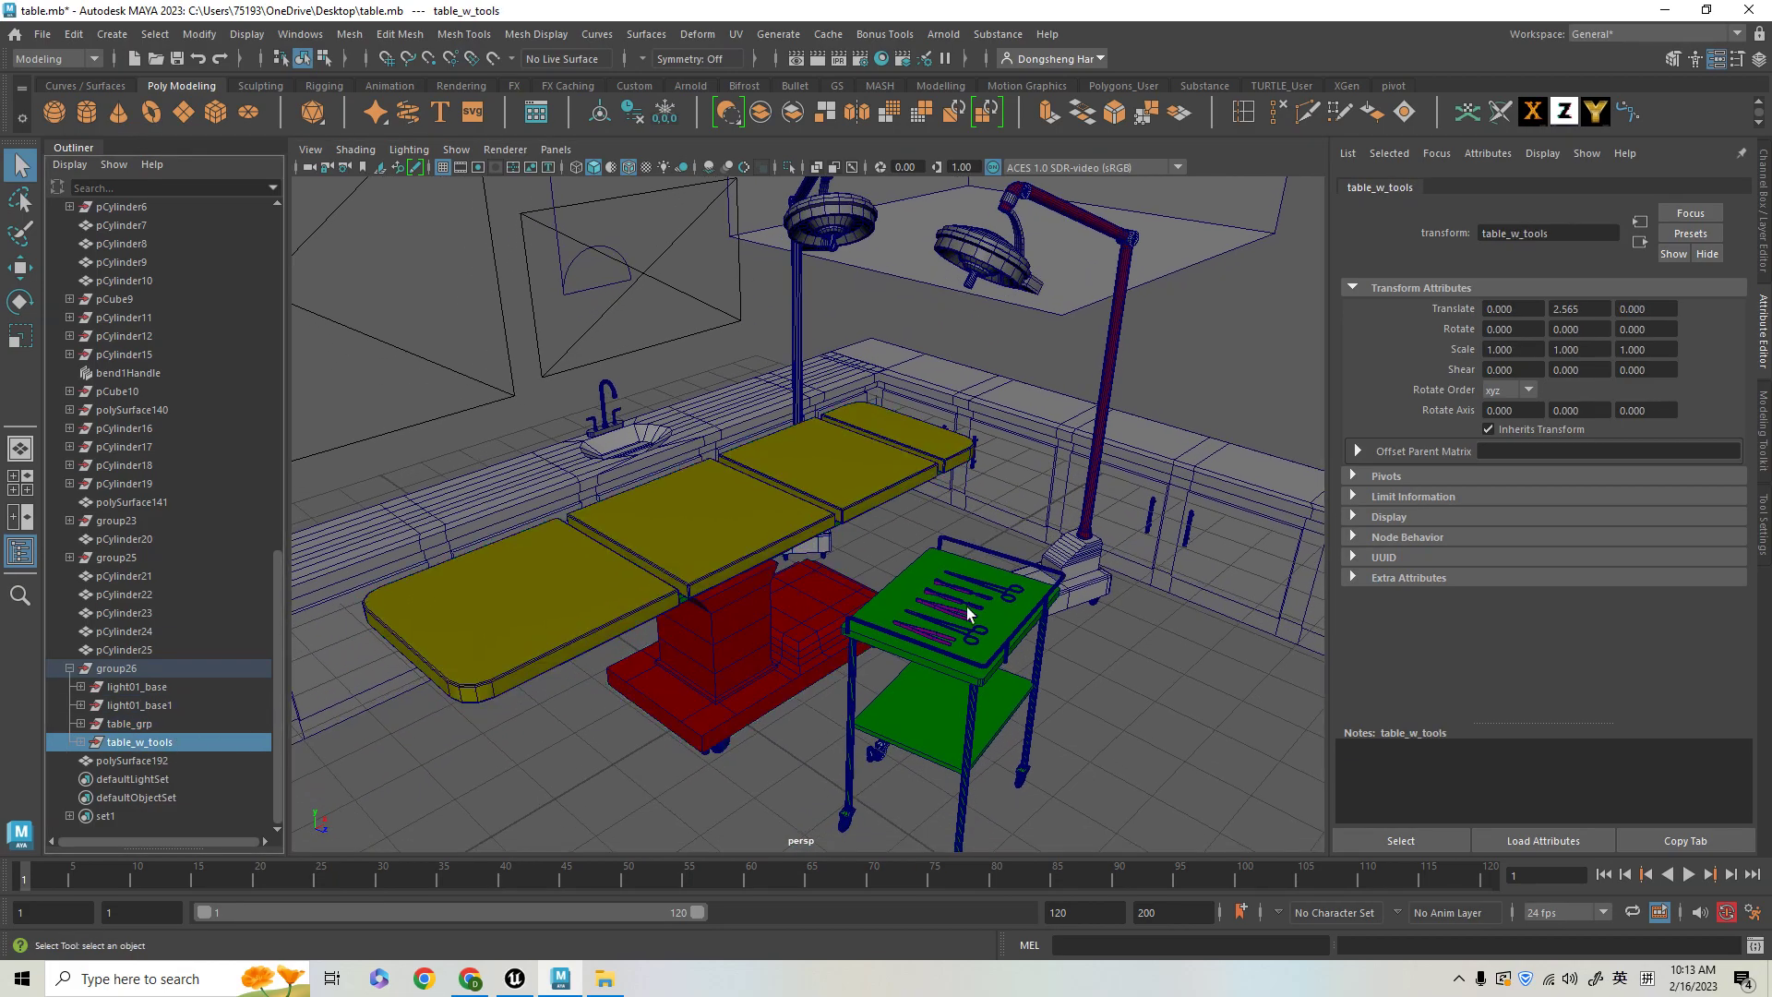
pyautogui.press('f')
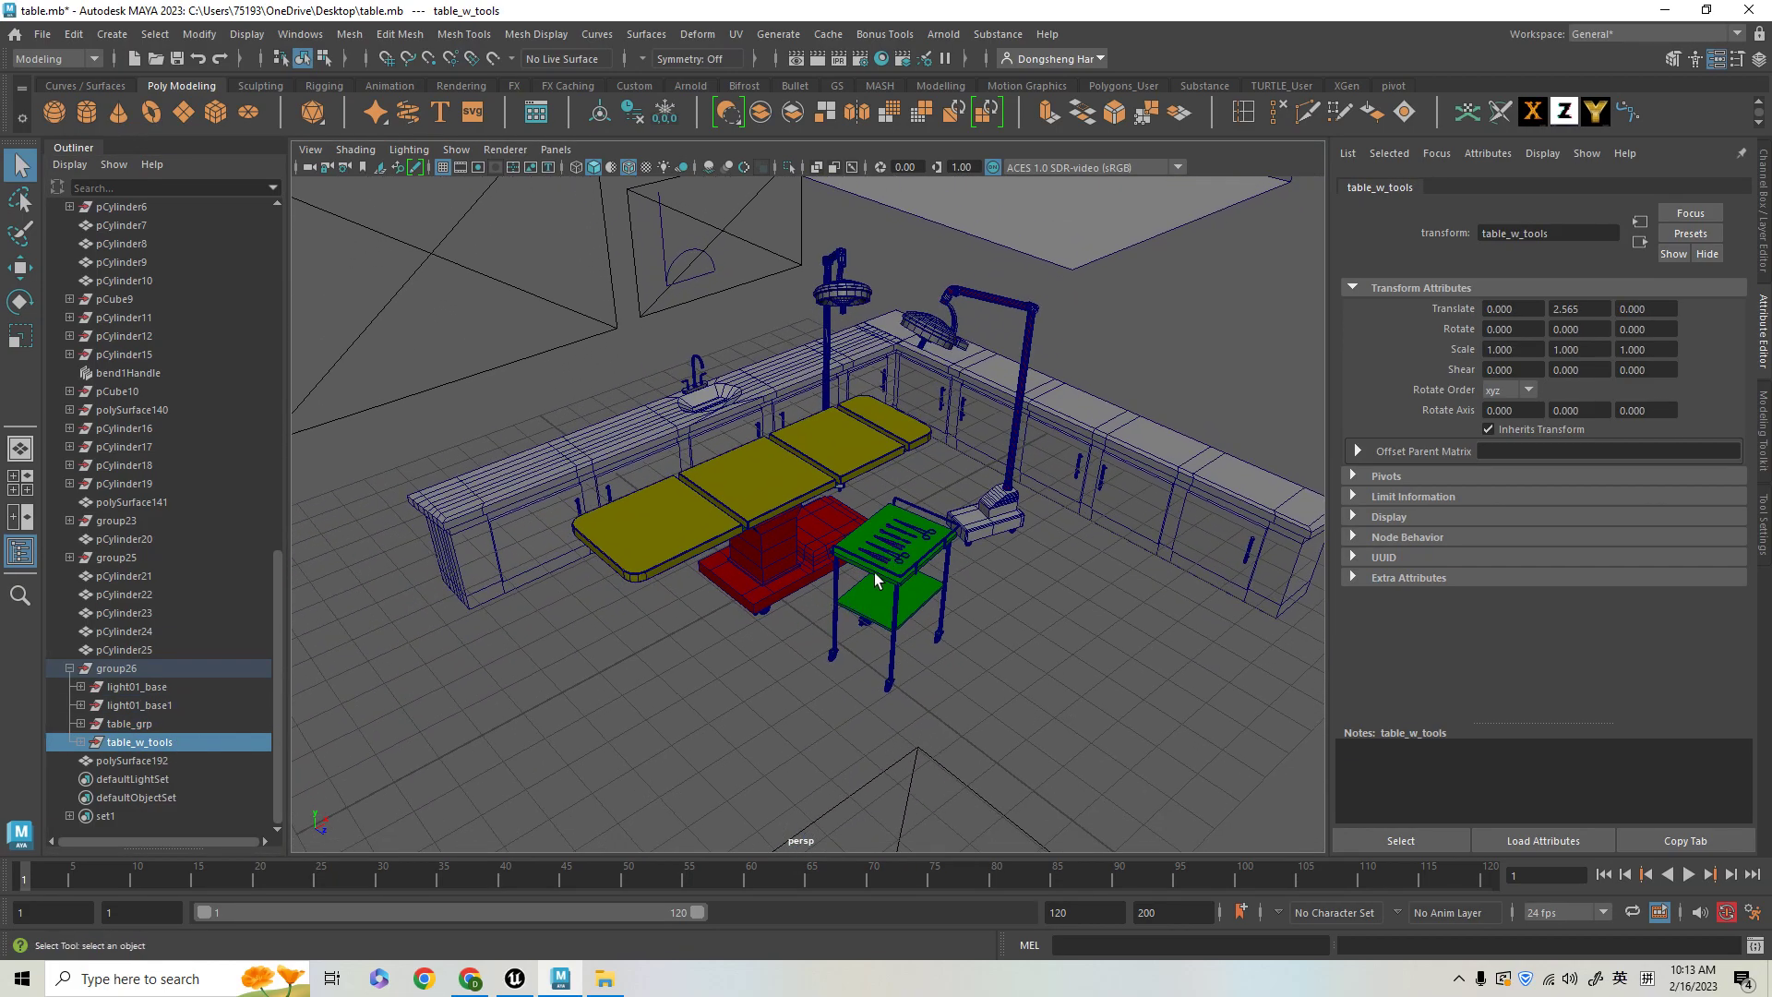
pyautogui.click(903, 587)
pyautogui.click(187, 742)
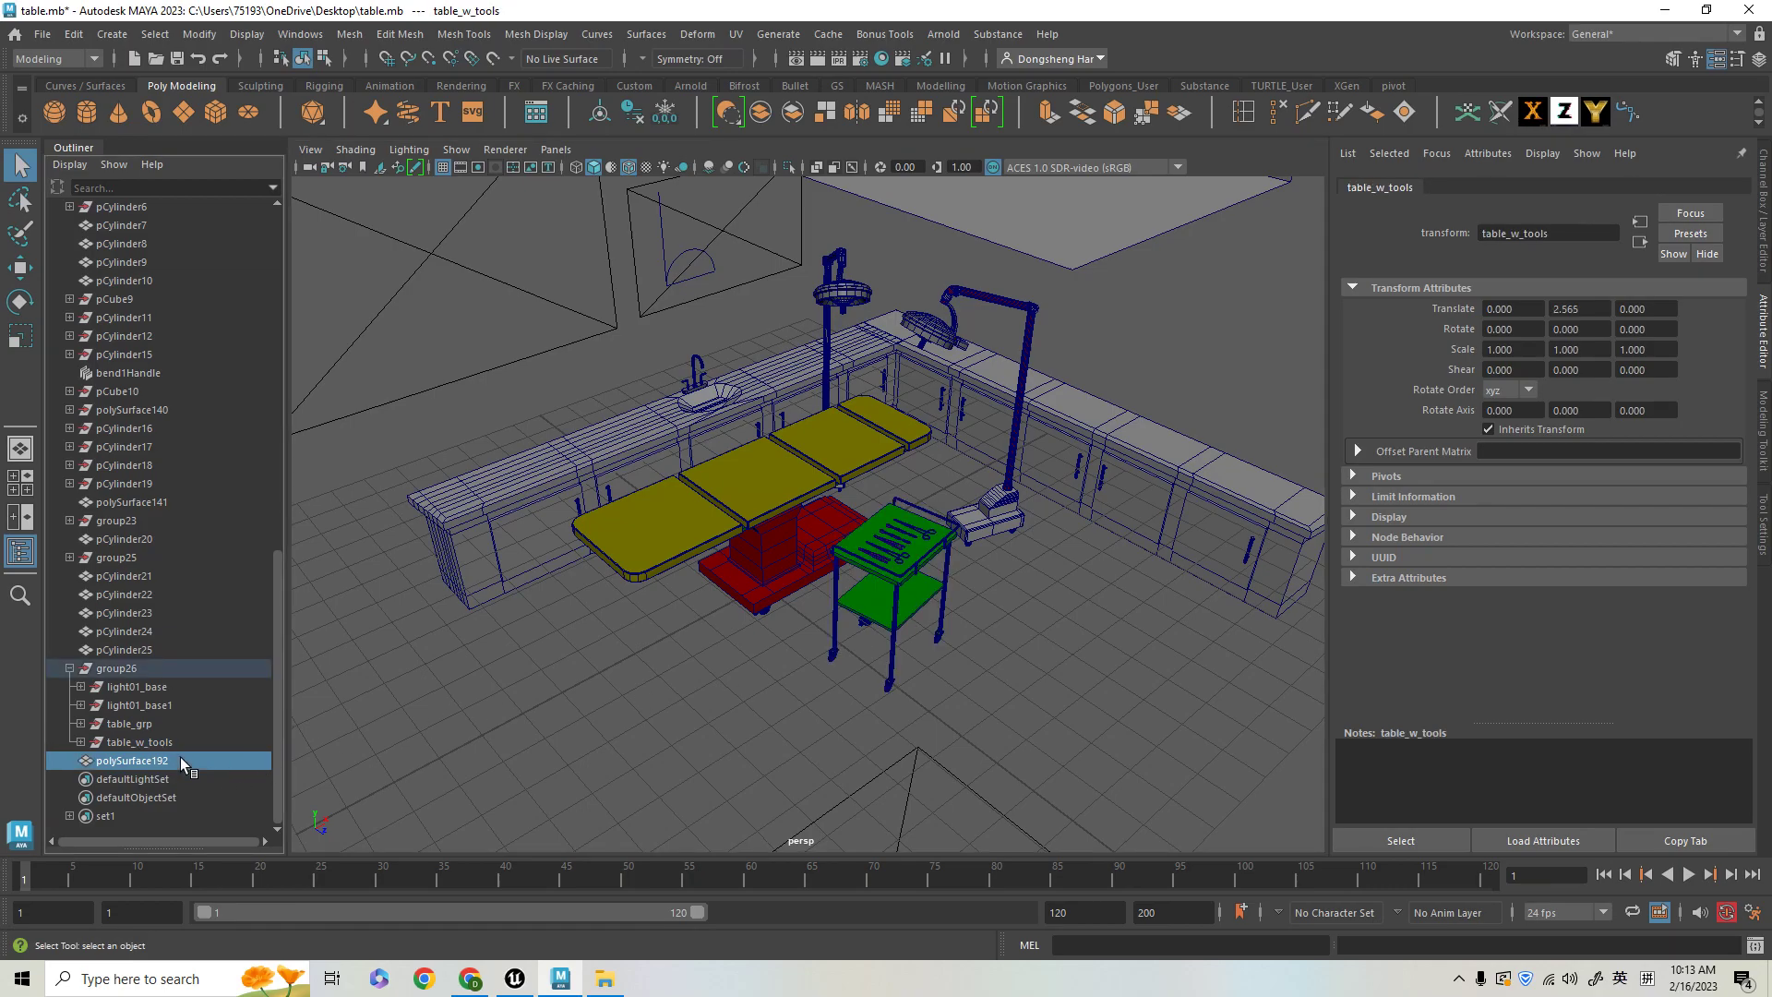
pyautogui.click(181, 759)
pyautogui.click(195, 740)
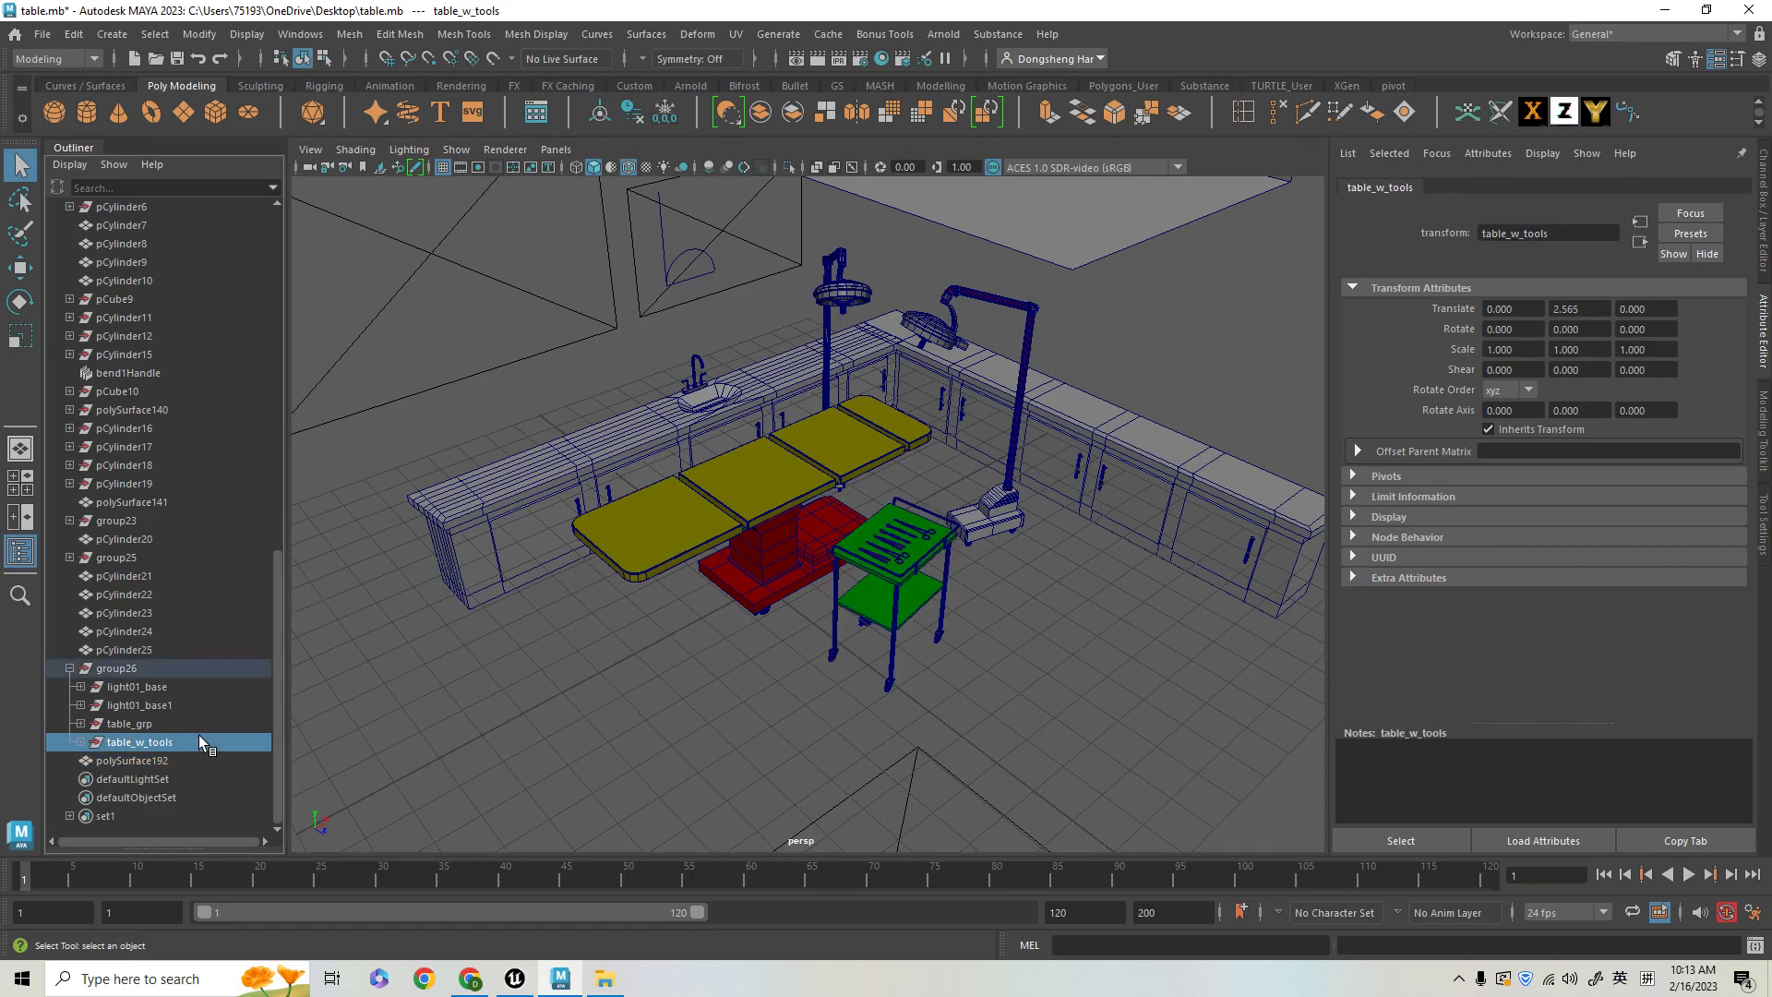
pyautogui.click(172, 685)
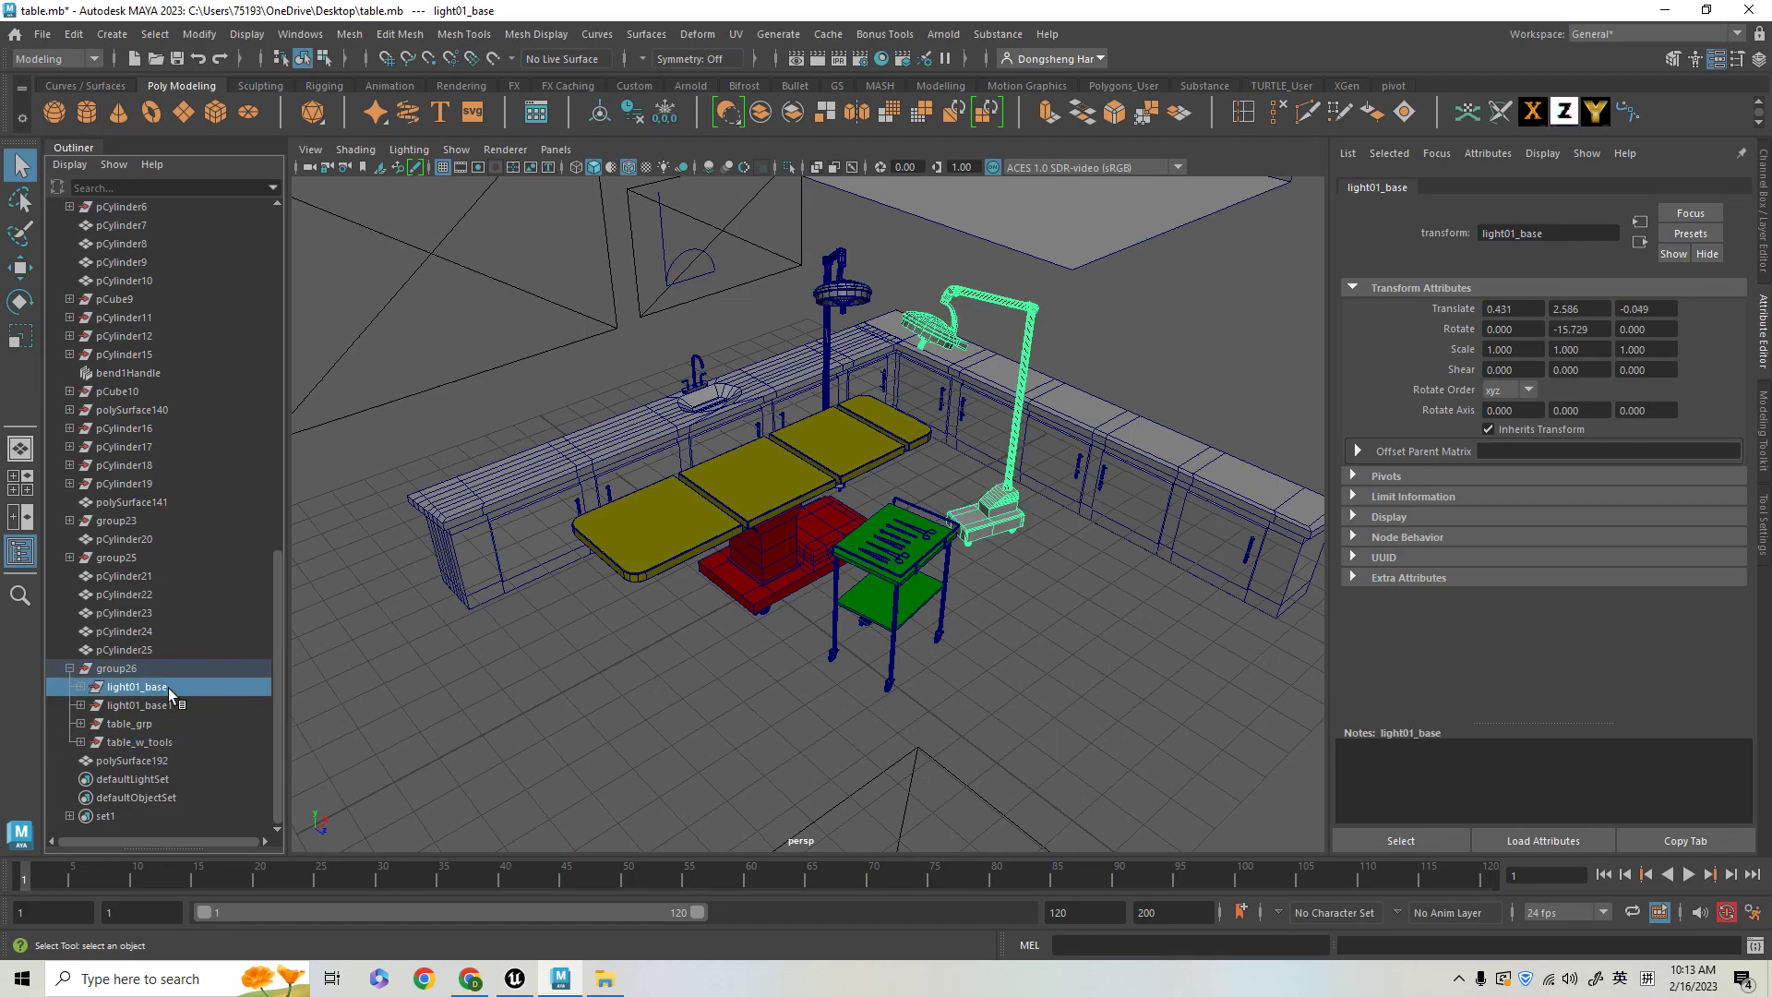
pyautogui.click(160, 706)
pyautogui.click(156, 725)
pyautogui.click(159, 705)
# - Move light01_base, light01_base1, table_grp and table_w_tools out of group26 to the top level, and delete the empty group26
pyautogui.click(159, 689)
pyautogui.keyDown('shift'); pyautogui.click(153, 741); pyautogui.keyUp('shift')
pyautogui.moveTo(138, 694); pyautogui.dragTo(139, 693)
pyautogui.hotkey('ctrl', 'z')
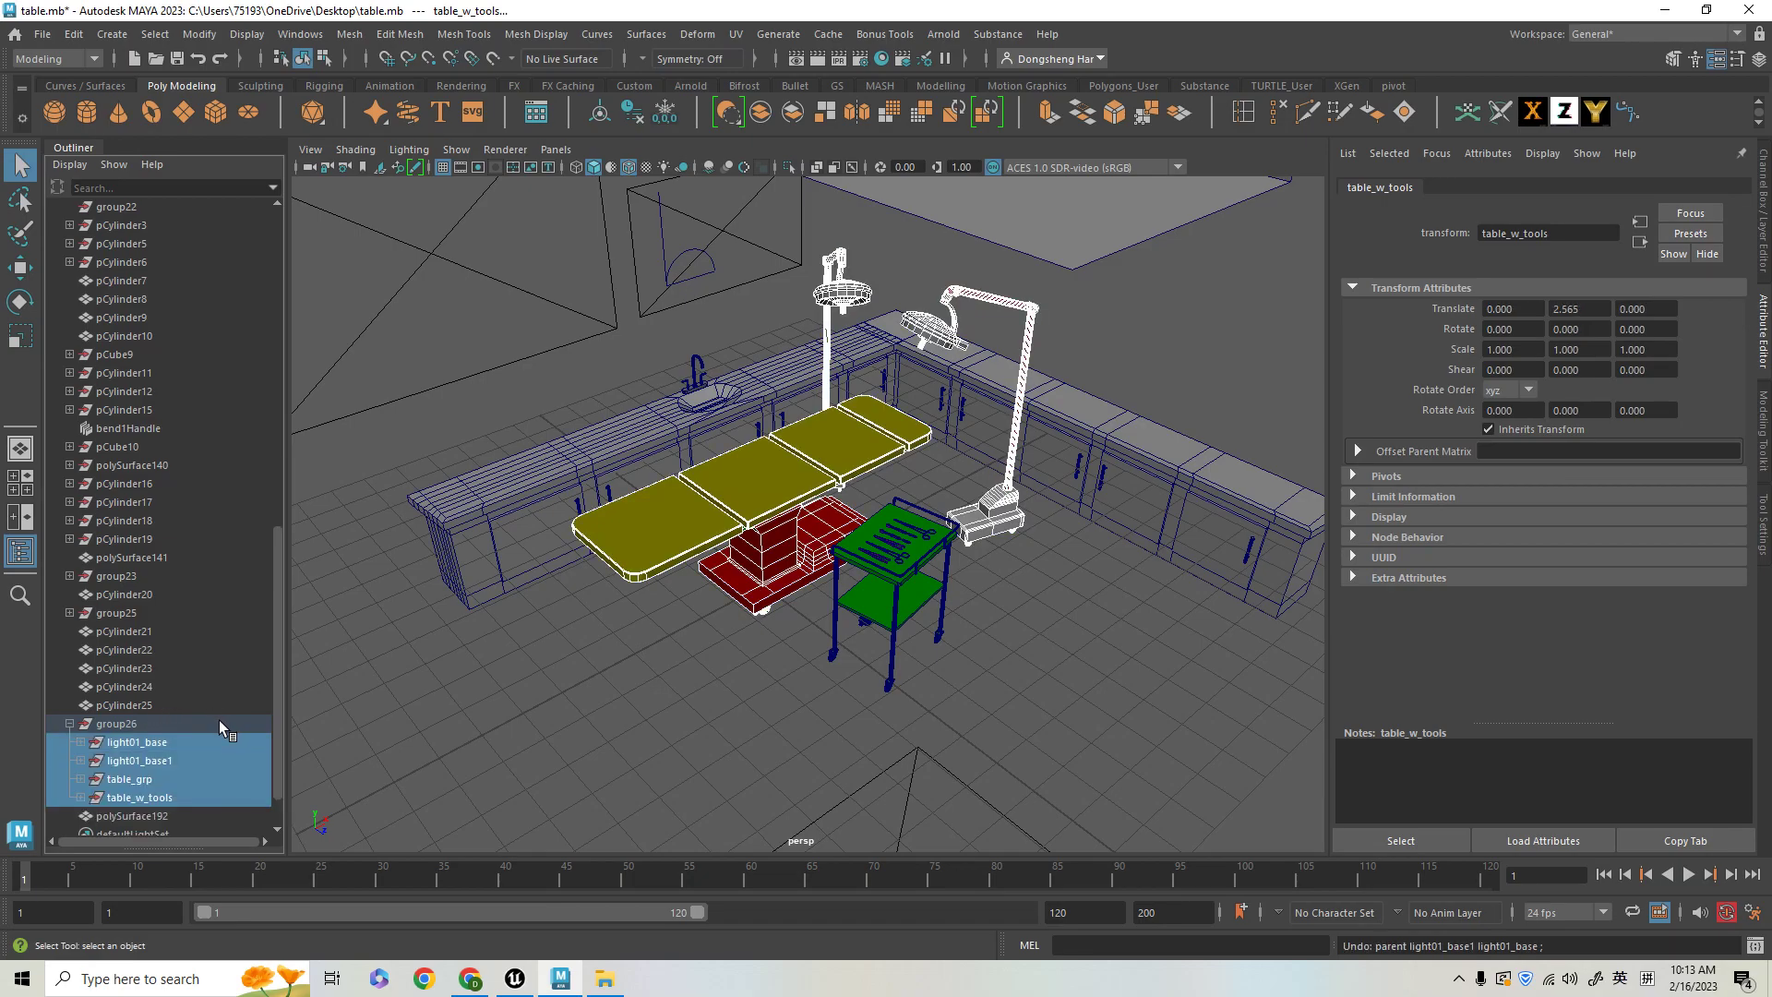
pyautogui.scroll(-1, 207, 708)
pyautogui.moveTo(143, 694); pyautogui.dragTo(143, 659)
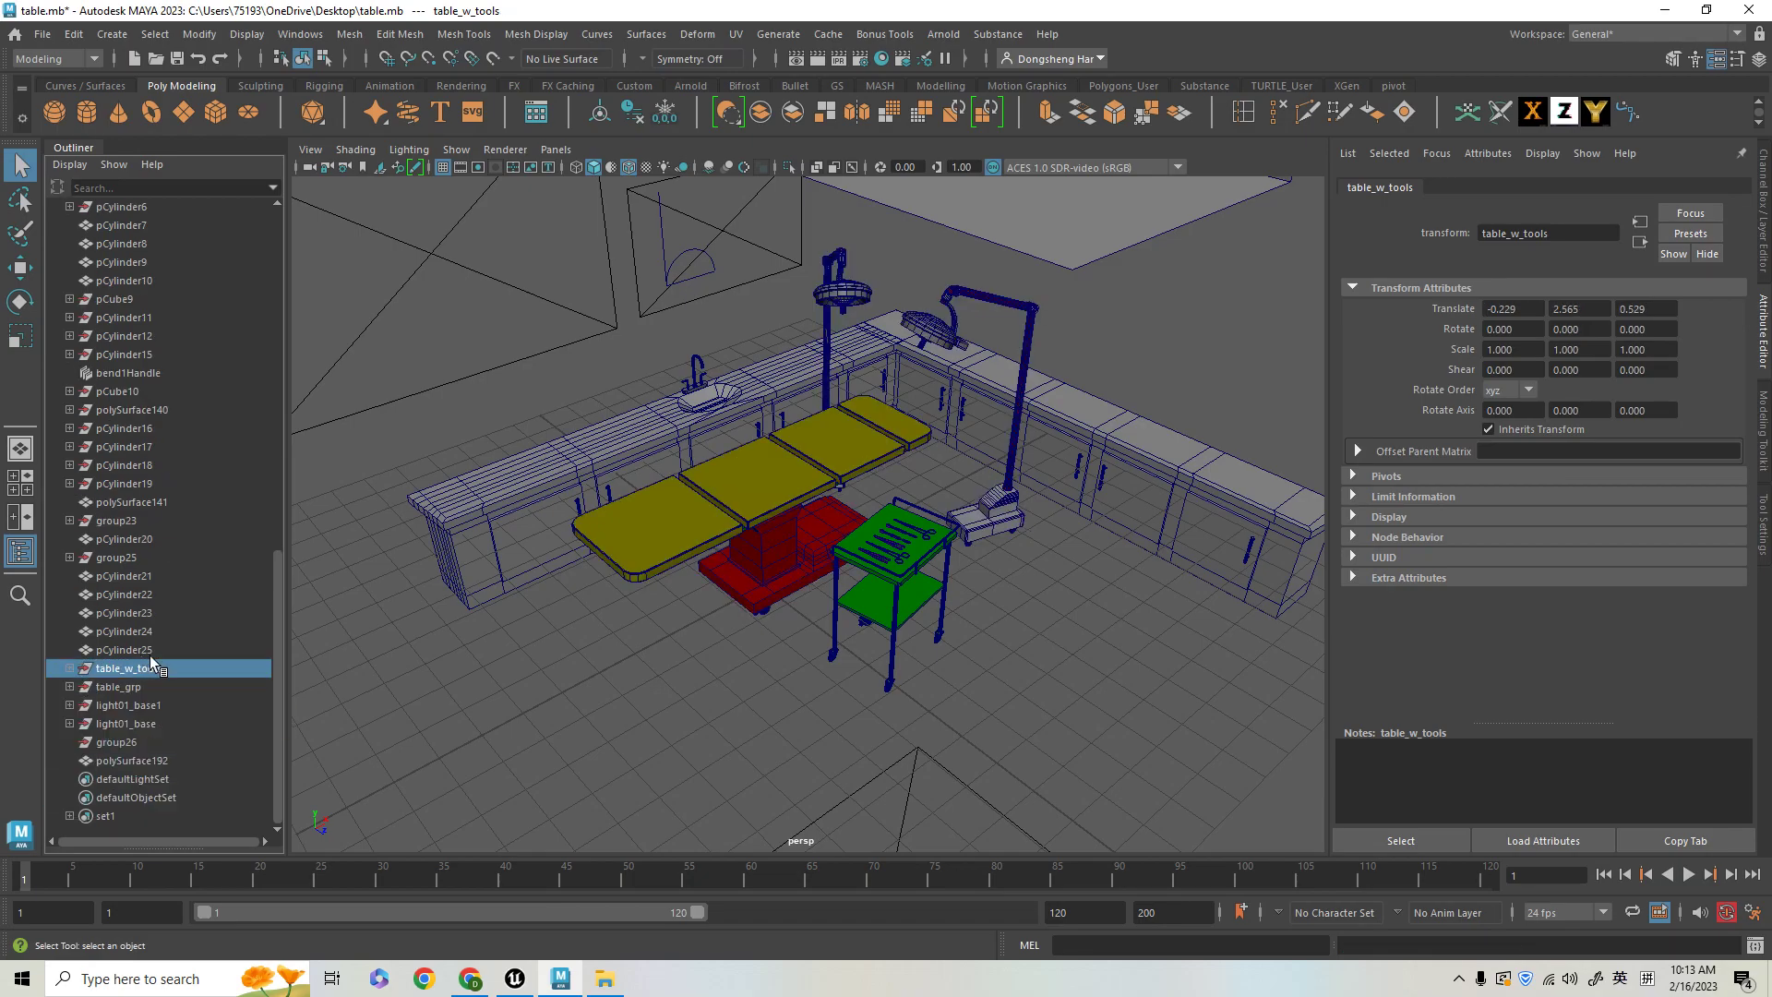
pyautogui.click(146, 741)
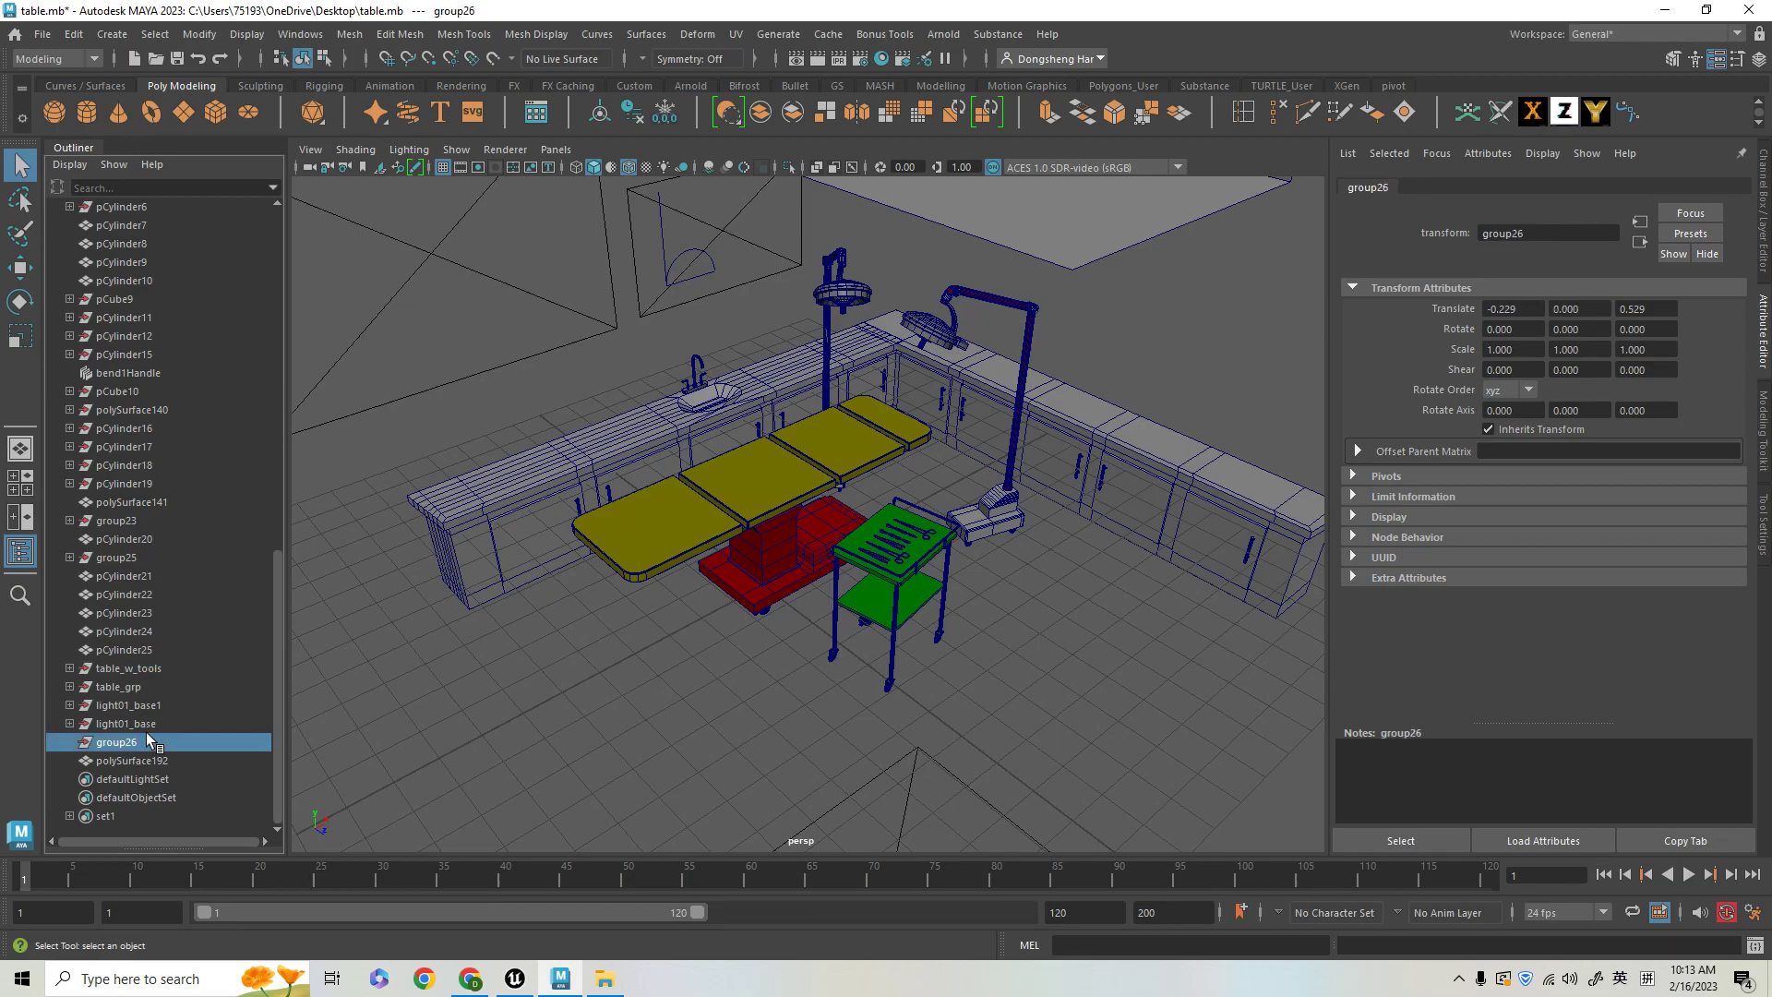
pyautogui.press('Delete')
# - Parent the polySurface192 cart mesh under table_w_tools and select that group
pyautogui.click(140, 758)
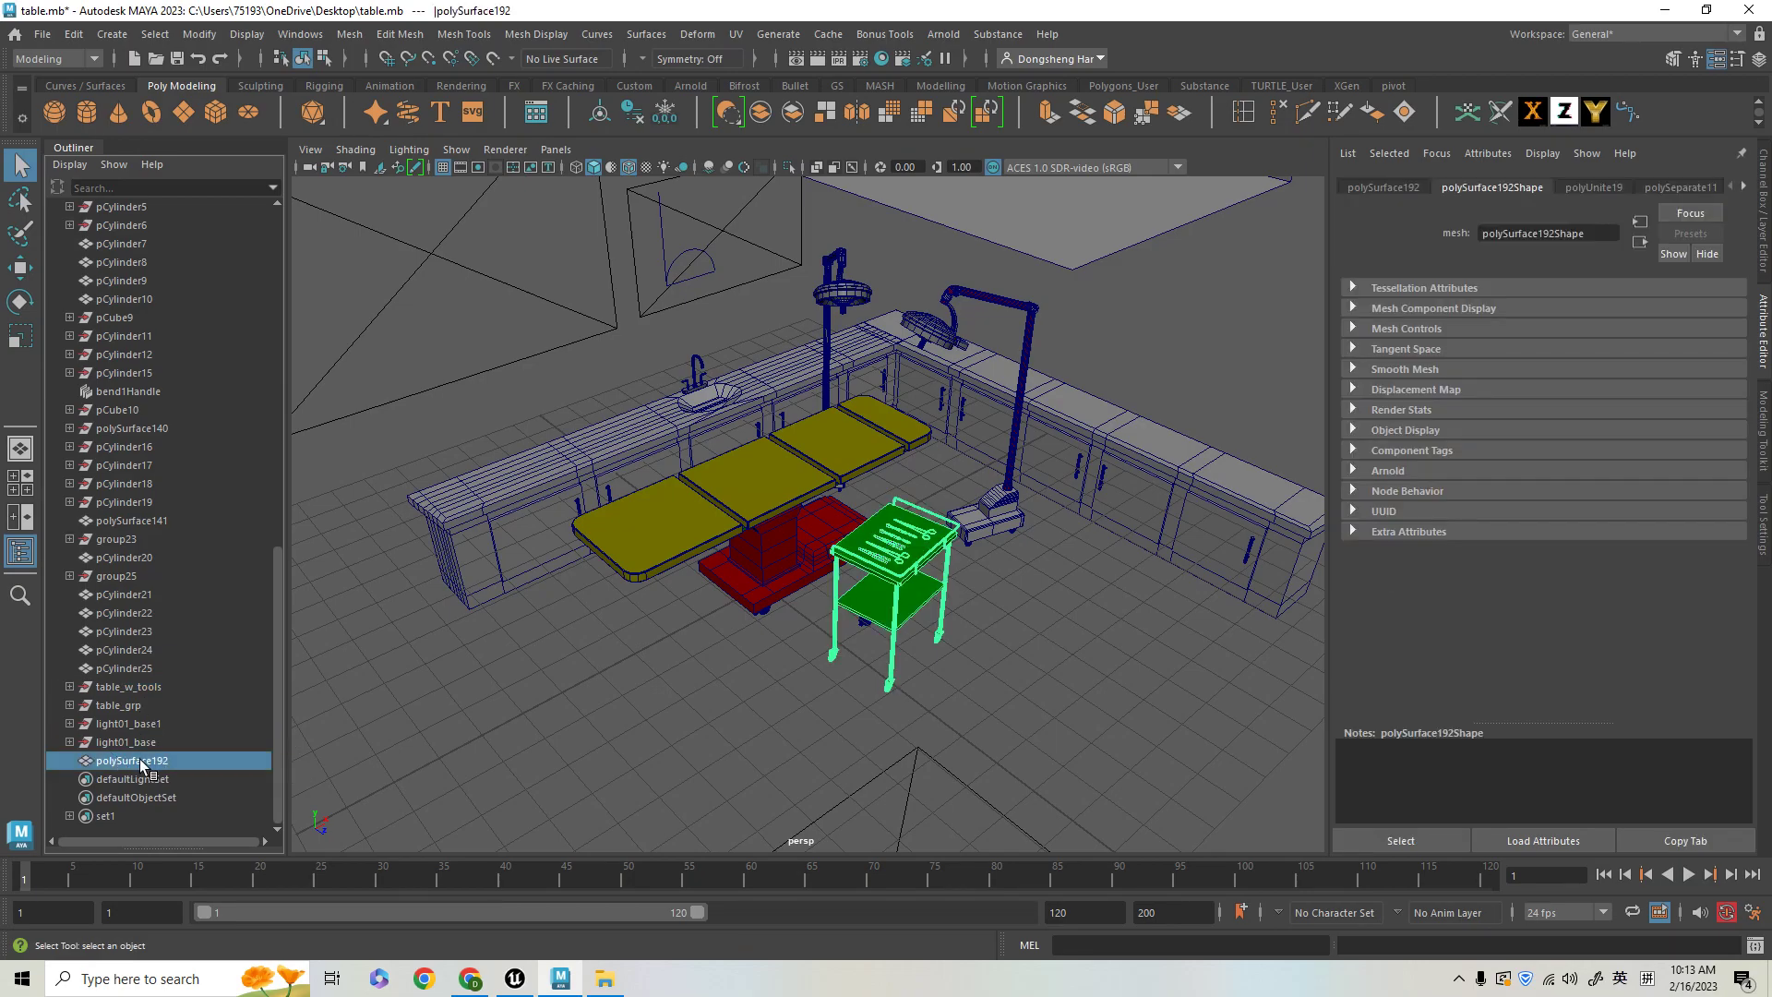
pyautogui.click(125, 706)
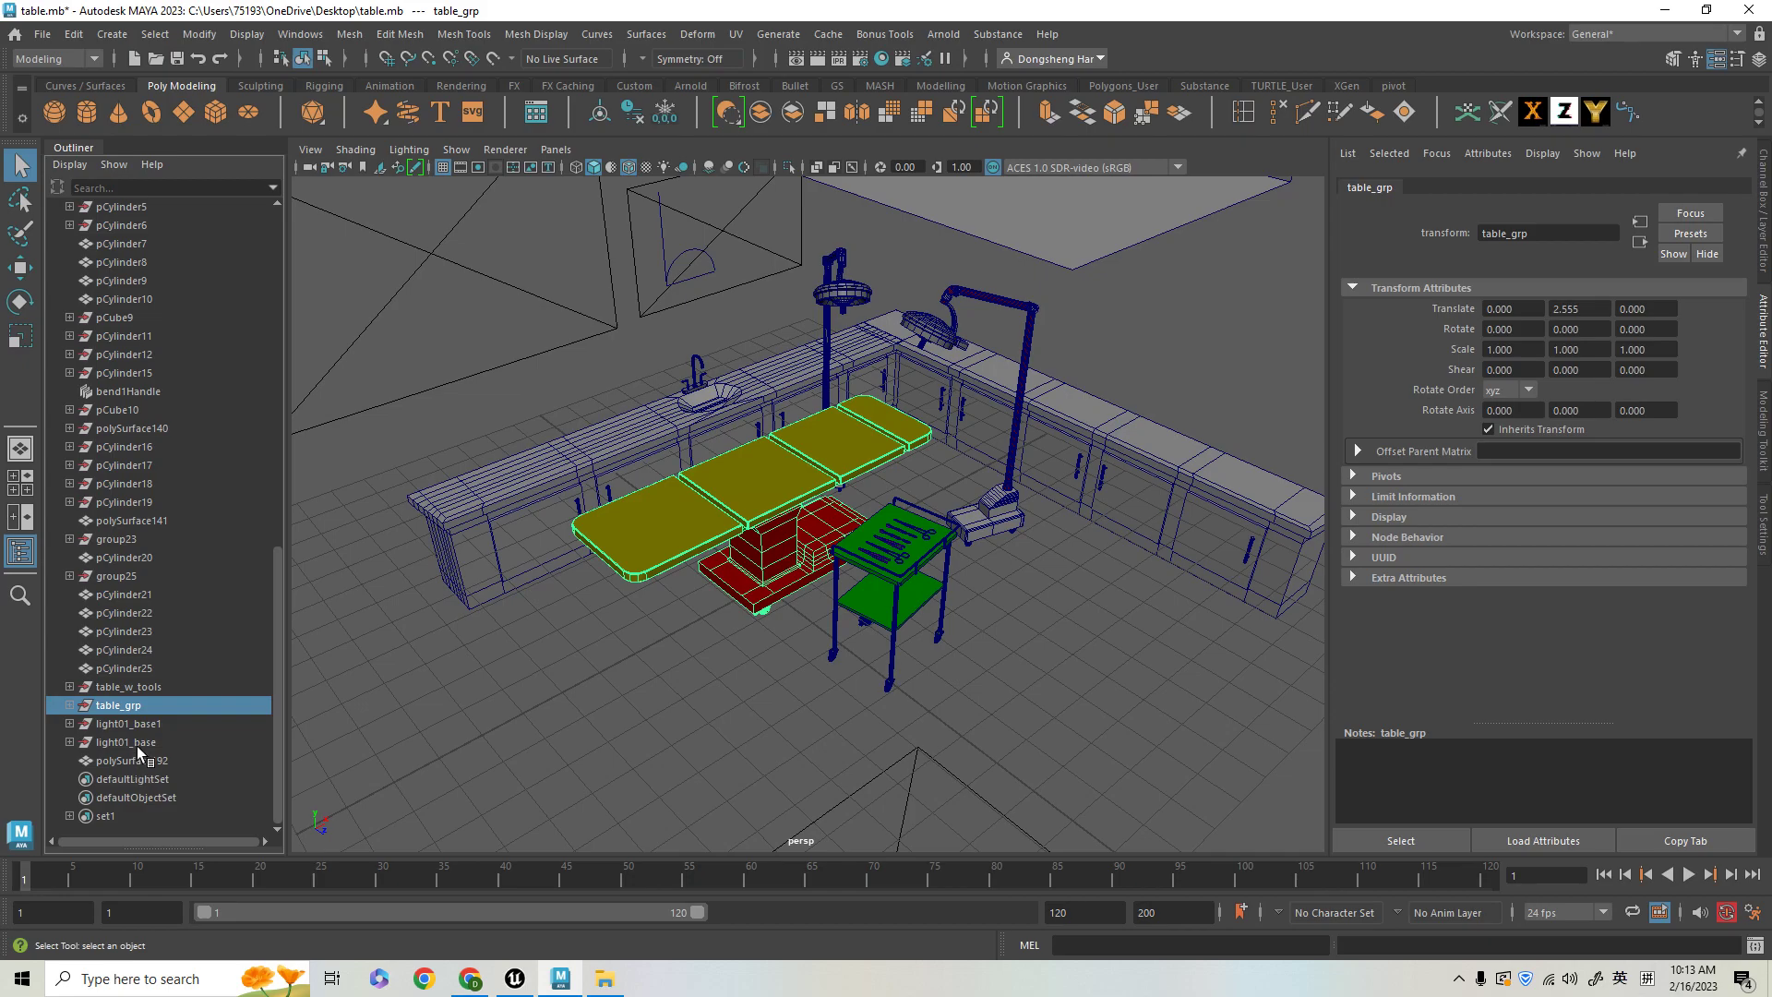
pyautogui.click(137, 743)
pyautogui.click(147, 688)
pyautogui.moveTo(137, 762); pyautogui.dragTo(138, 690)
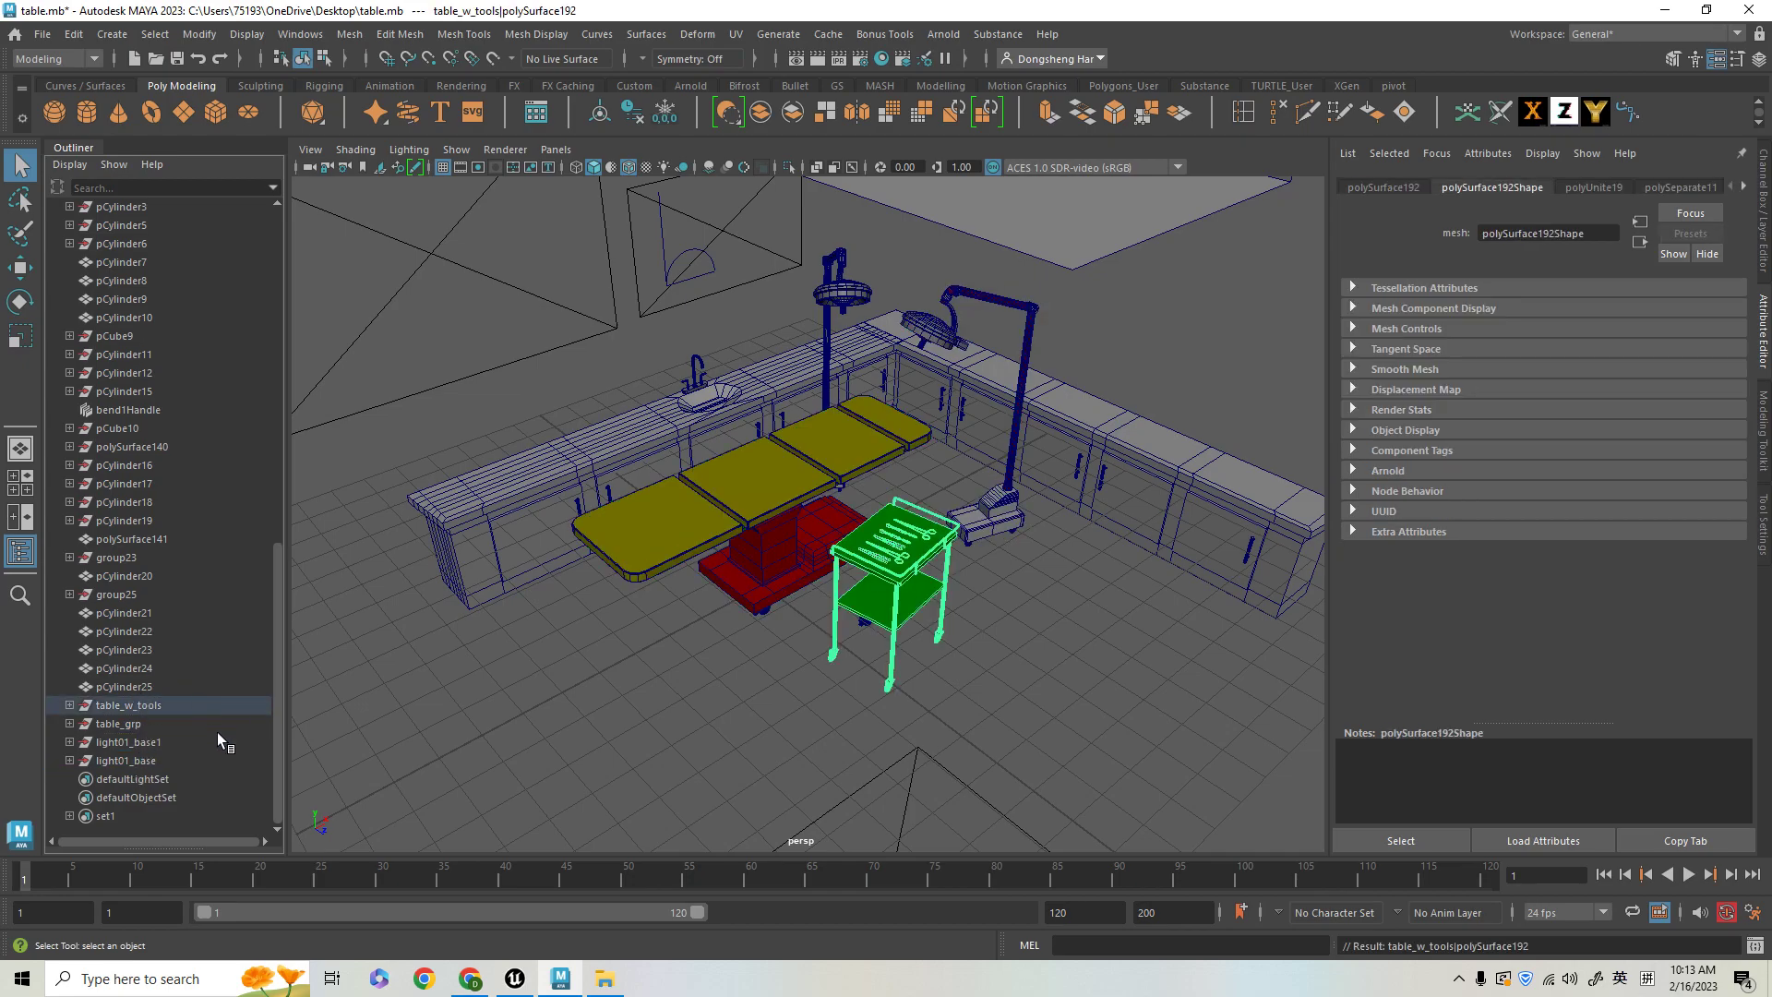
pyautogui.click(177, 703)
# - Examine the tool cart and operating table up close, and review the scene hierarchy for leftover groups
pyautogui.keyDown('alt'); pyautogui.moveTo(1179, 576); pyautogui.dragTo(947, 464); pyautogui.keyUp('alt')
pyautogui.keyDown('alt'); pyautogui.moveTo(946, 464); pyautogui.dragTo(948, 621, button='right'); pyautogui.keyUp('alt')
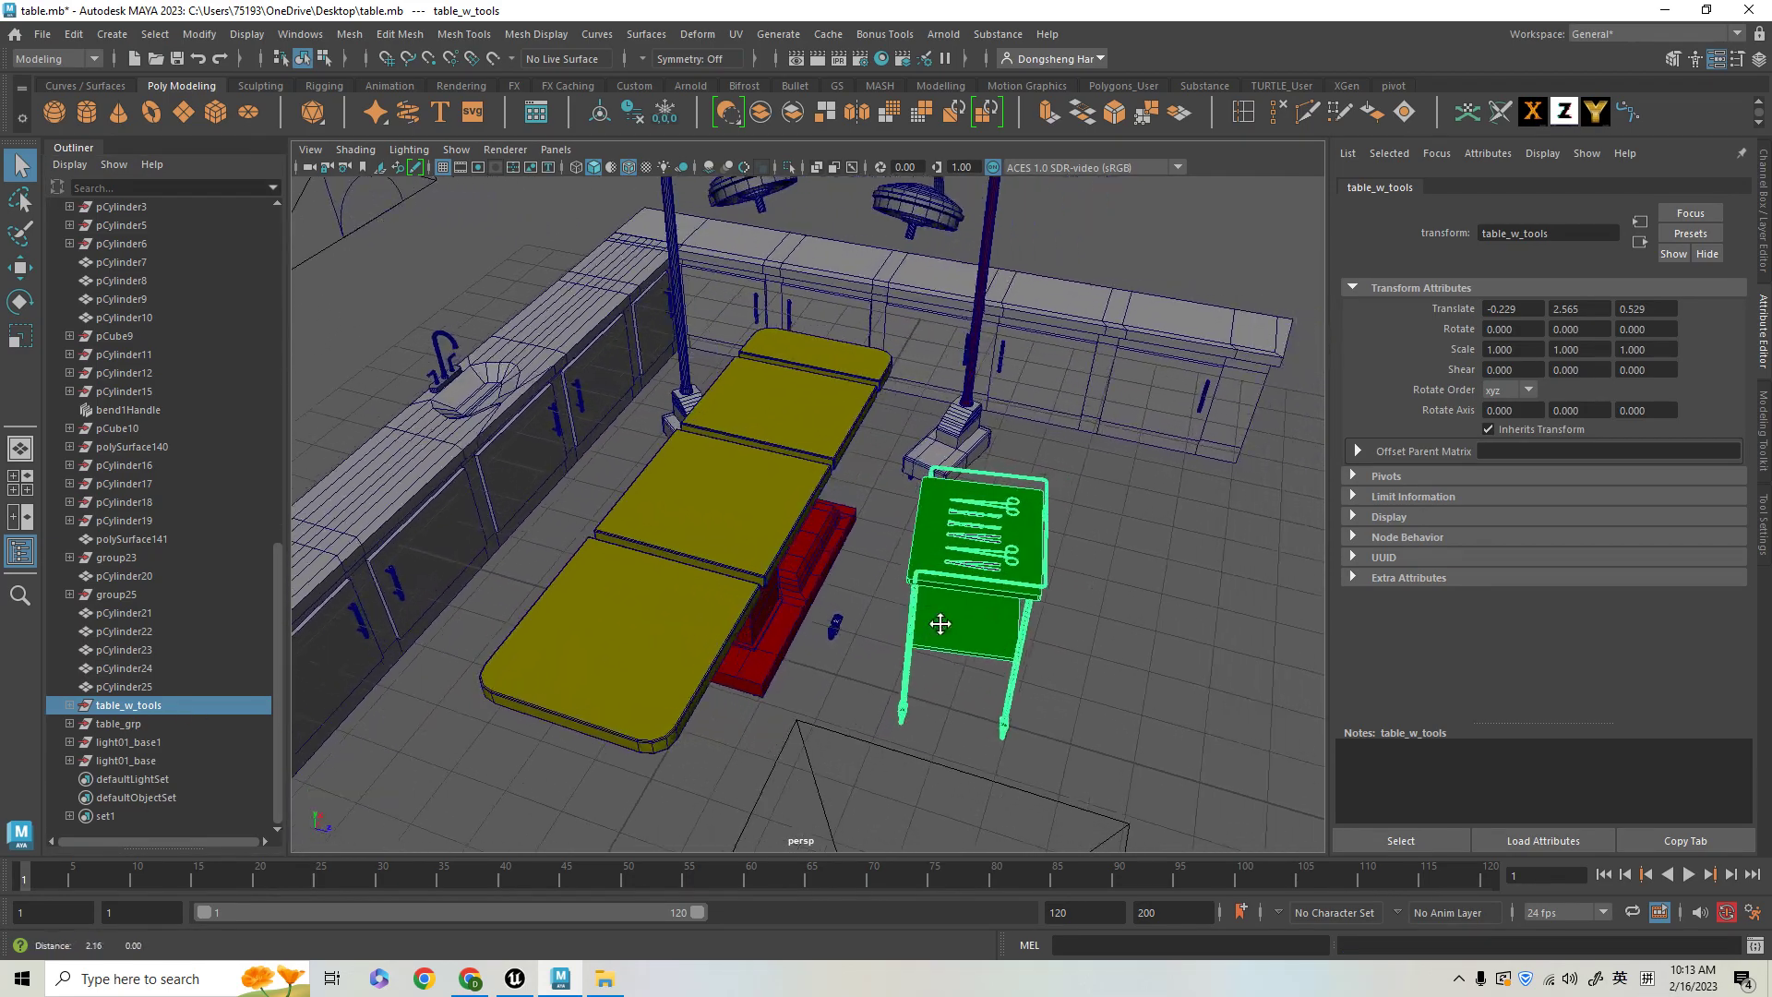
pyautogui.keyDown('alt'); pyautogui.moveTo(949, 621); pyautogui.dragTo(835, 637, button='middle'); pyautogui.keyUp('alt')
pyautogui.keyDown('alt'); pyautogui.moveTo(833, 640); pyautogui.dragTo(834, 651); pyautogui.keyUp('alt')
pyautogui.click(805, 723)
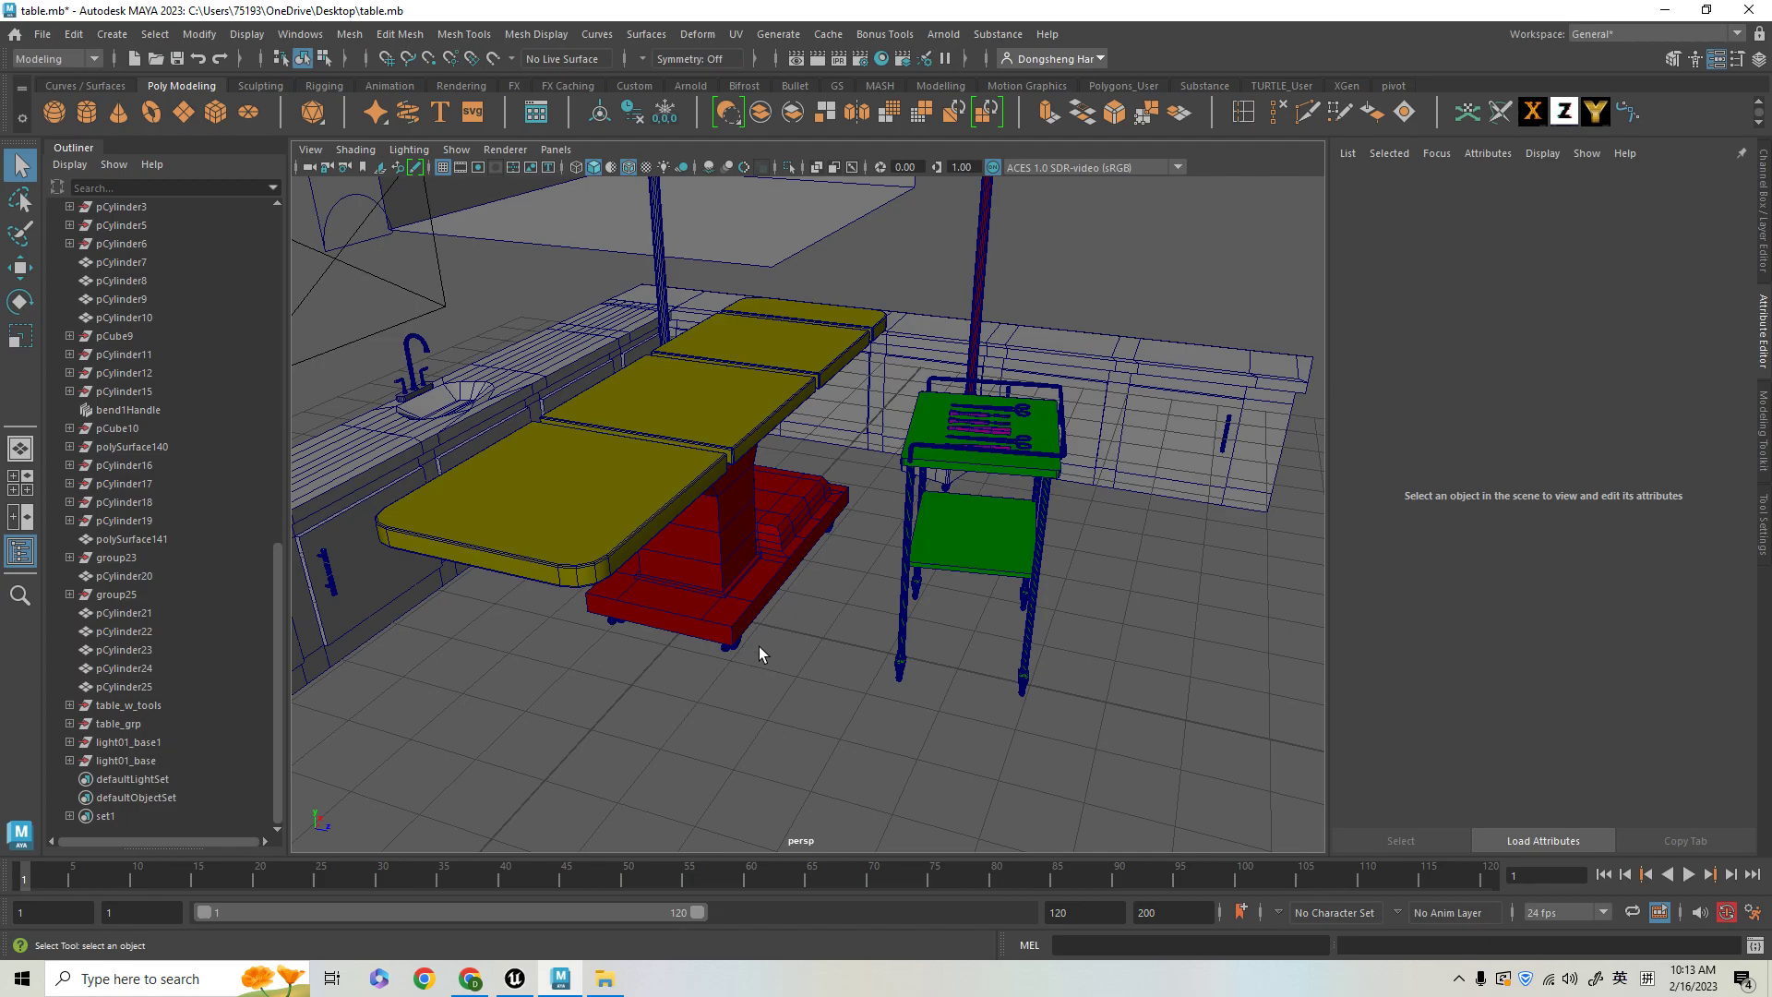
pyautogui.scroll(-1, 759, 652)
pyautogui.scroll(13, 150, 650)
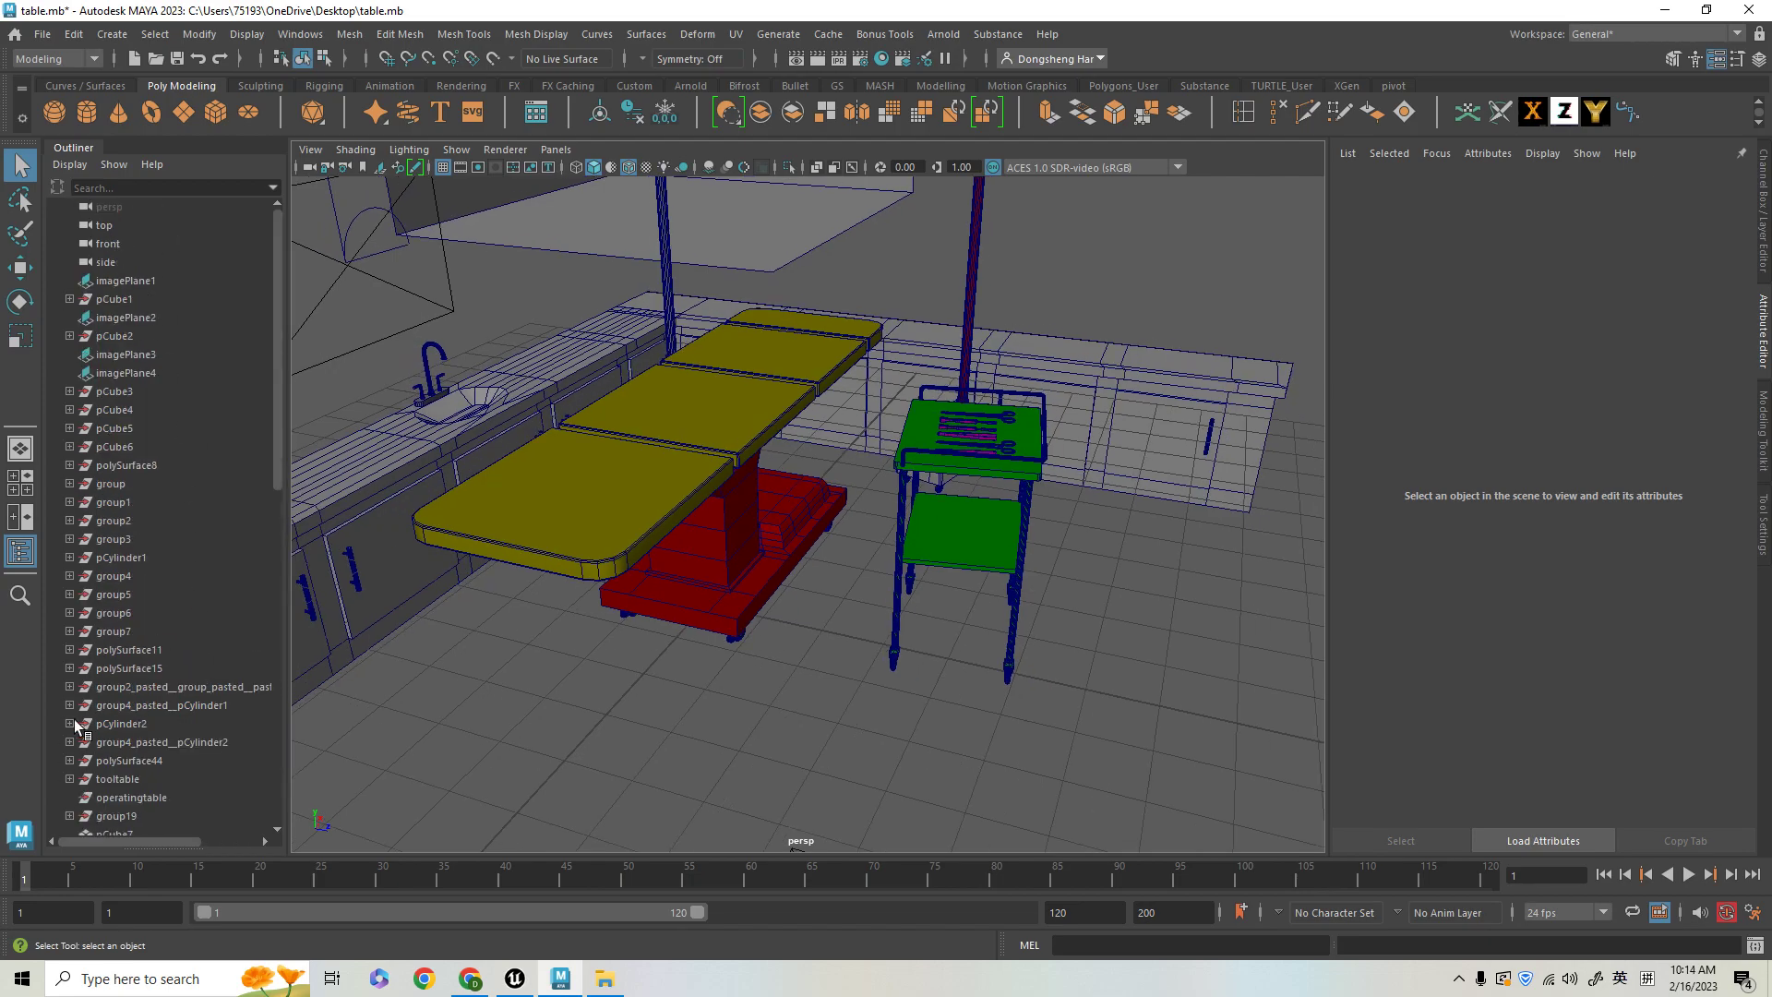
pyautogui.scroll(-10, 148, 553)
pyautogui.scroll(5, 102, 369)
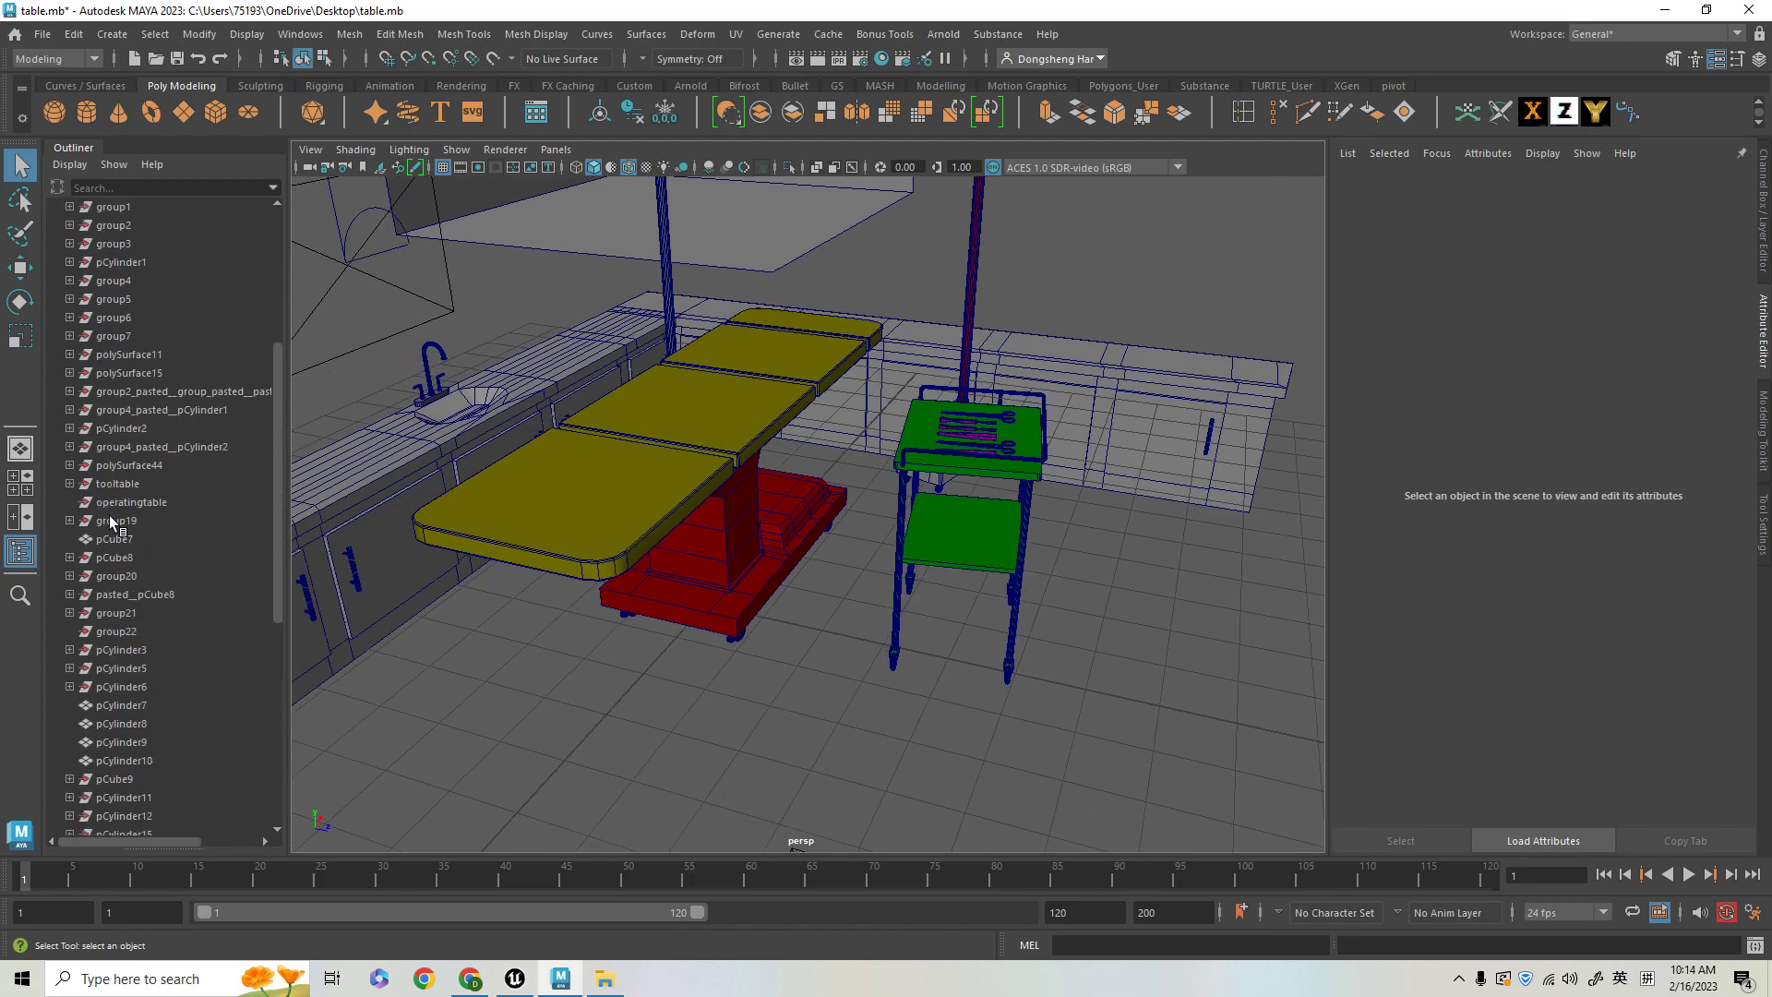
pyautogui.scroll(-8, 149, 363)
pyautogui.scroll(-6, 969, 572)
# - Select all the room's geometry and delete its construction history
pyautogui.moveTo(812, 500)
pyautogui.keyDown('alt'); pyautogui.mouseDown()
pyautogui.moveTo(842, 504)
pyautogui.moveTo(835, 489)
pyautogui.mouseUp(); pyautogui.keyUp('alt')
pyautogui.scroll(-4, 835, 489)
pyautogui.keyDown('alt'); pyautogui.moveTo(777, 455); pyautogui.dragTo(922, 417, button='middle'); pyautogui.keyUp('alt')
pyautogui.scroll(-3, 1082, 585)
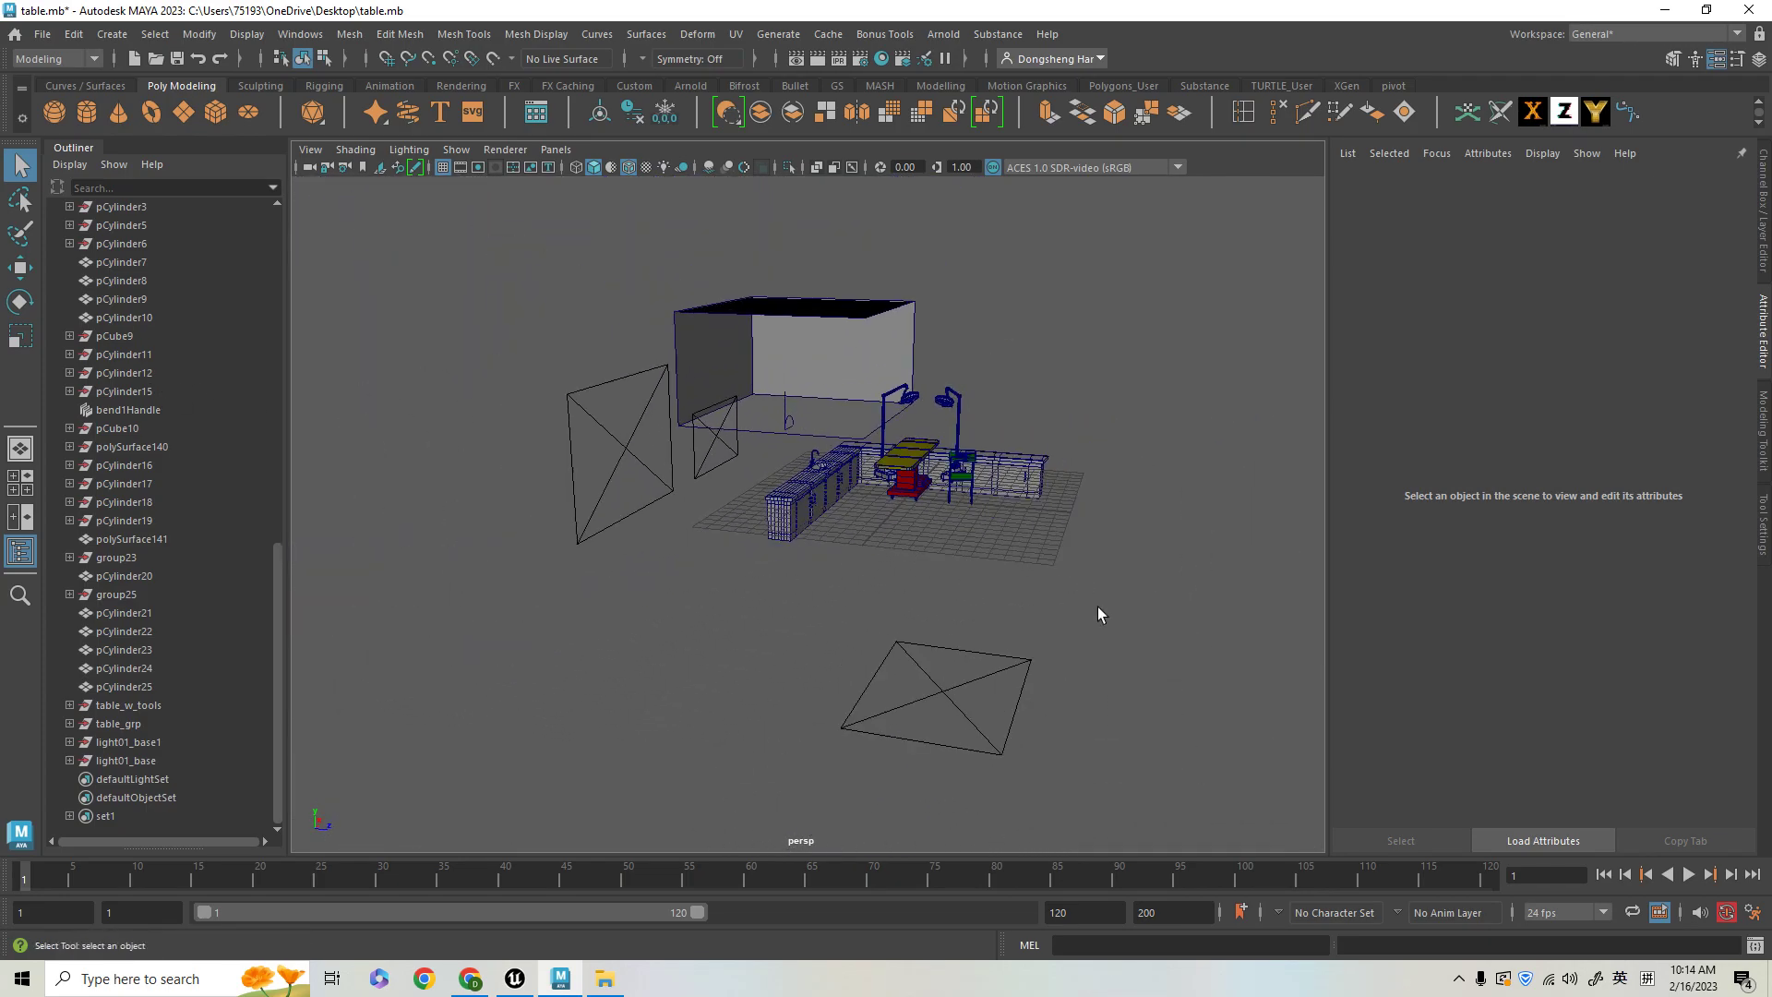
pyautogui.moveTo(1133, 712); pyautogui.dragTo(535, 219)
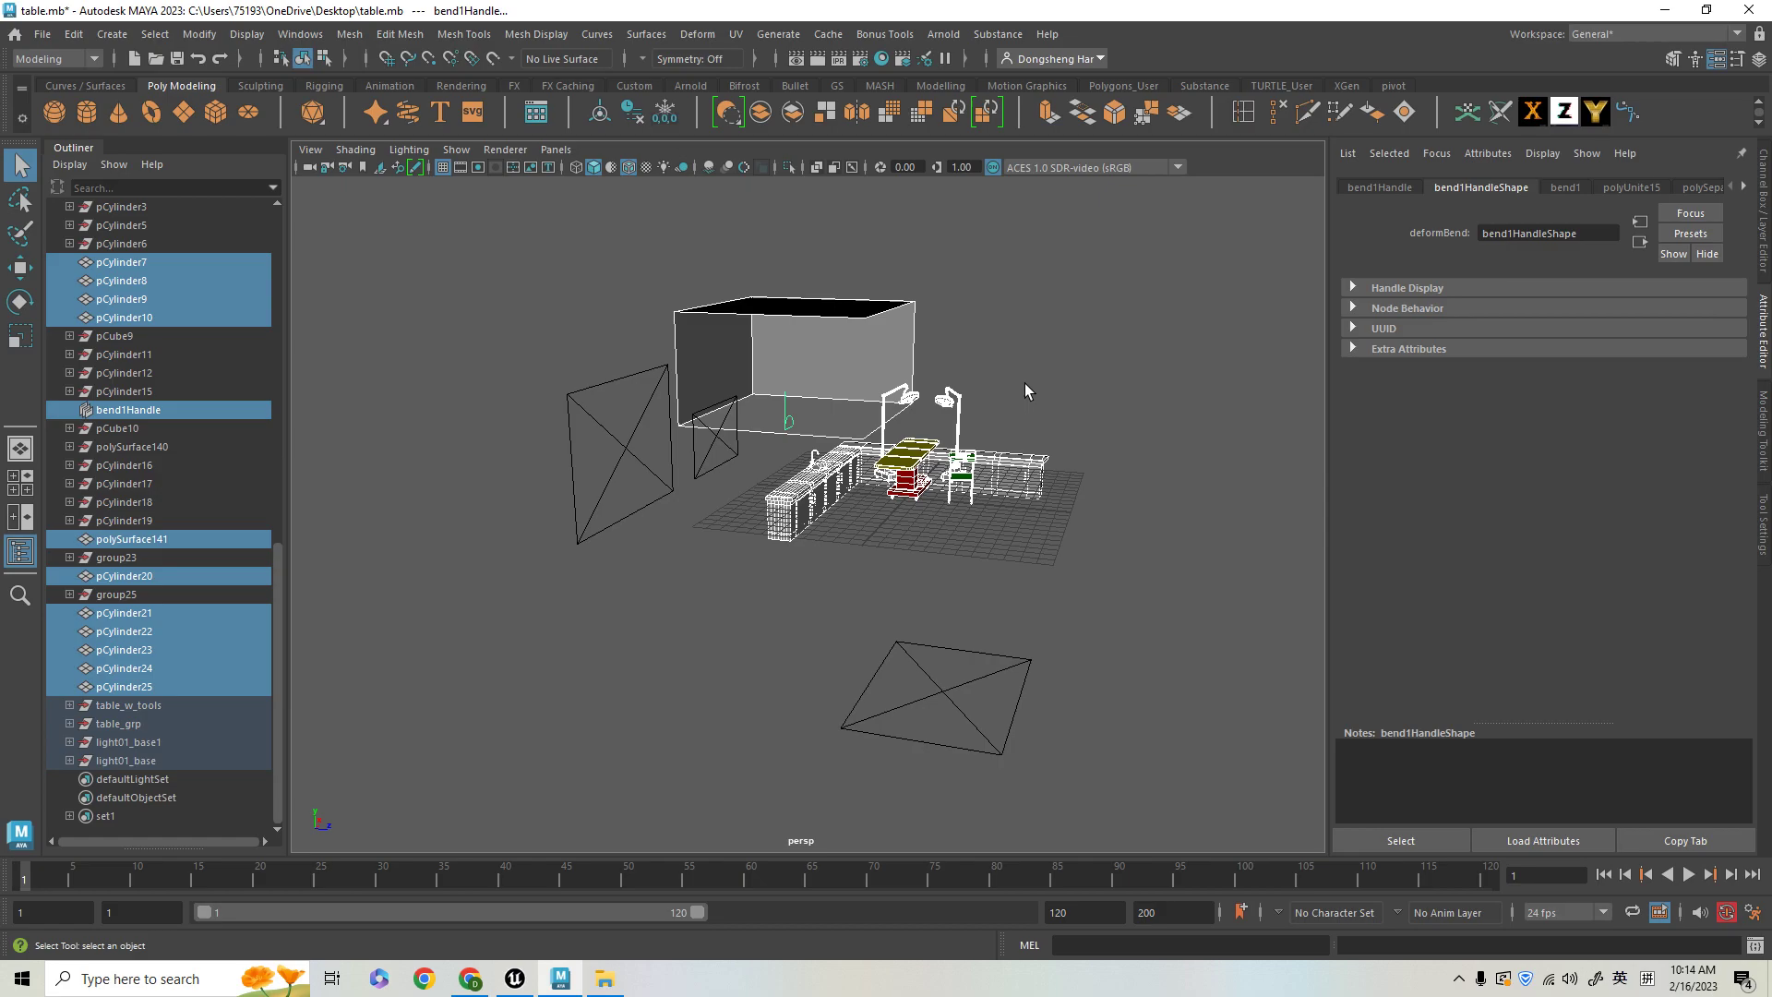
pyautogui.keyDown('alt'); pyautogui.moveTo(1024, 384); pyautogui.dragTo(666, 356); pyautogui.keyUp('alt')
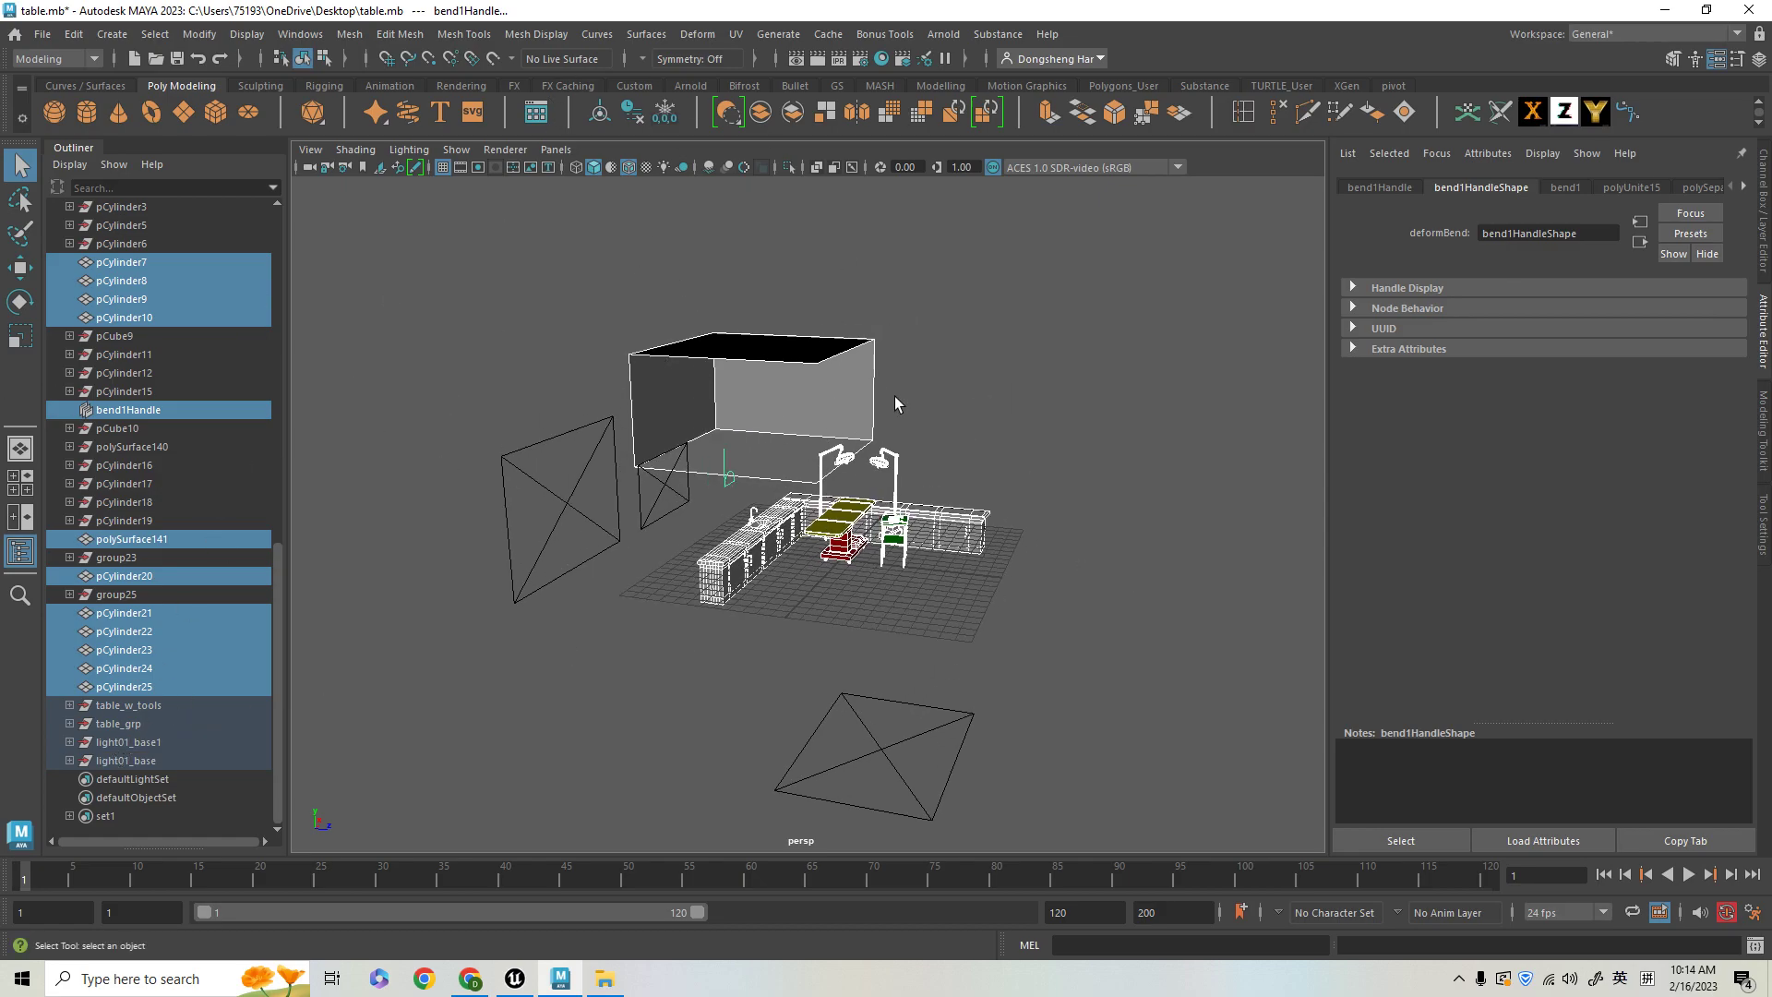
pyautogui.click(636, 122)
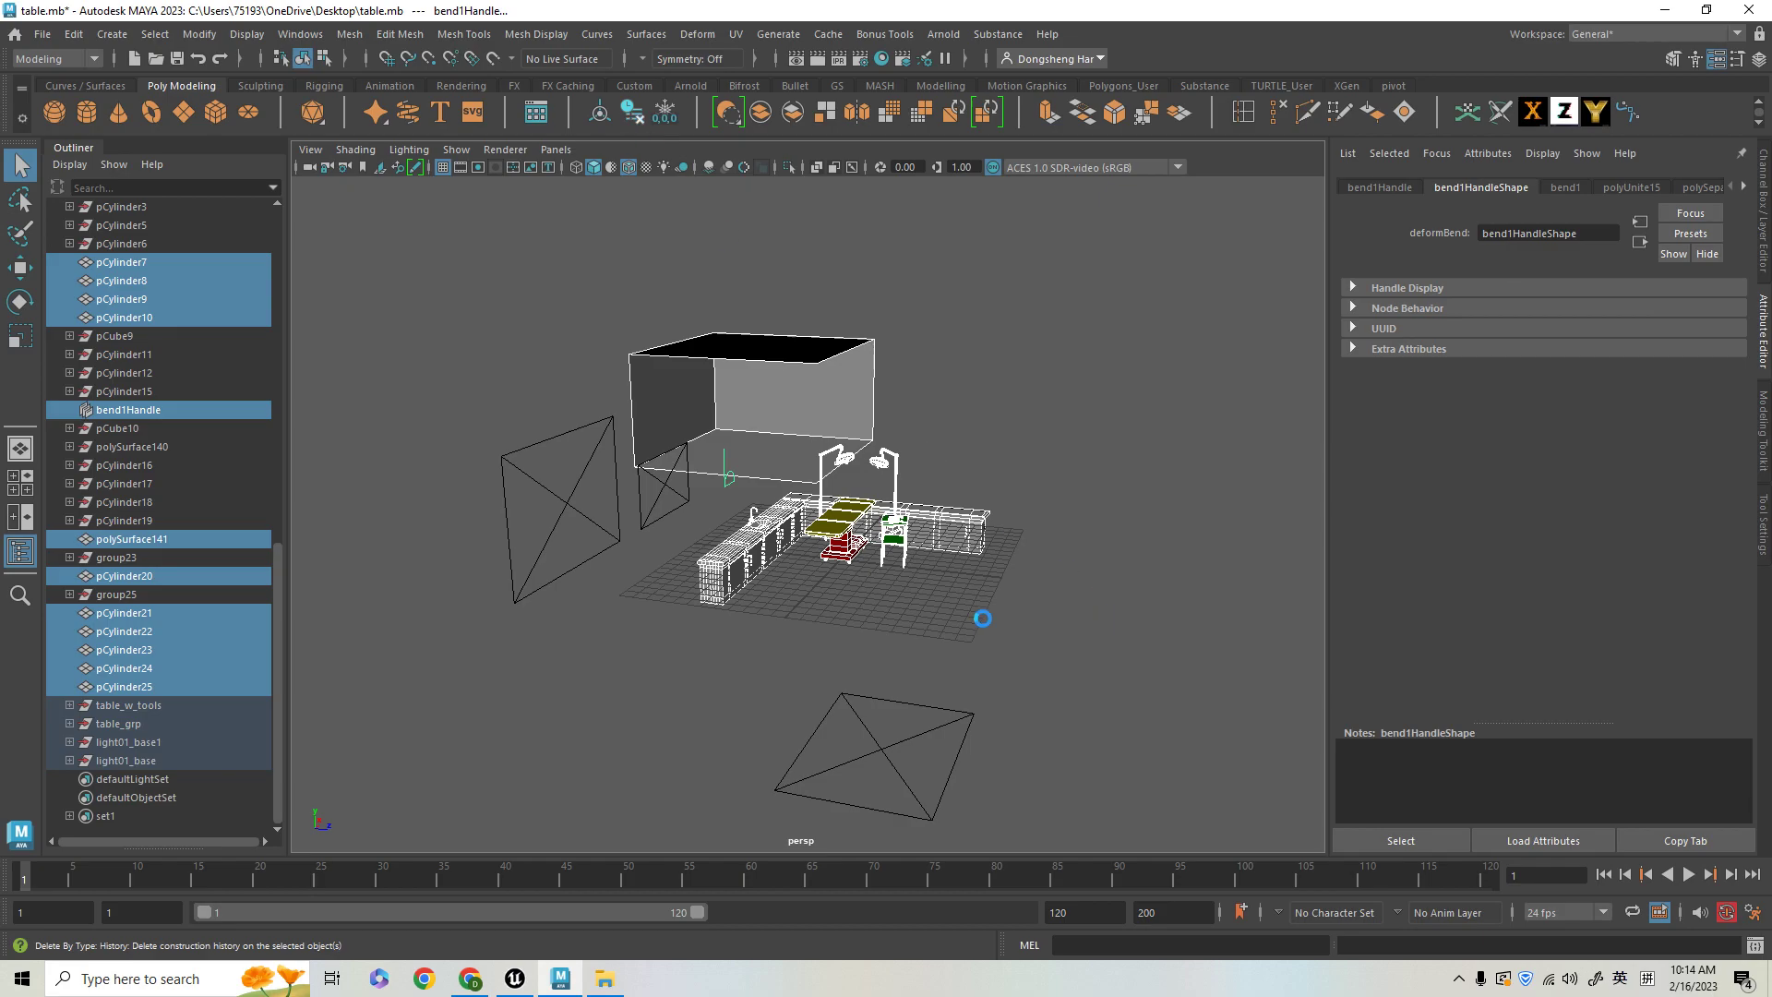
pyautogui.scroll(8, 148, 592)
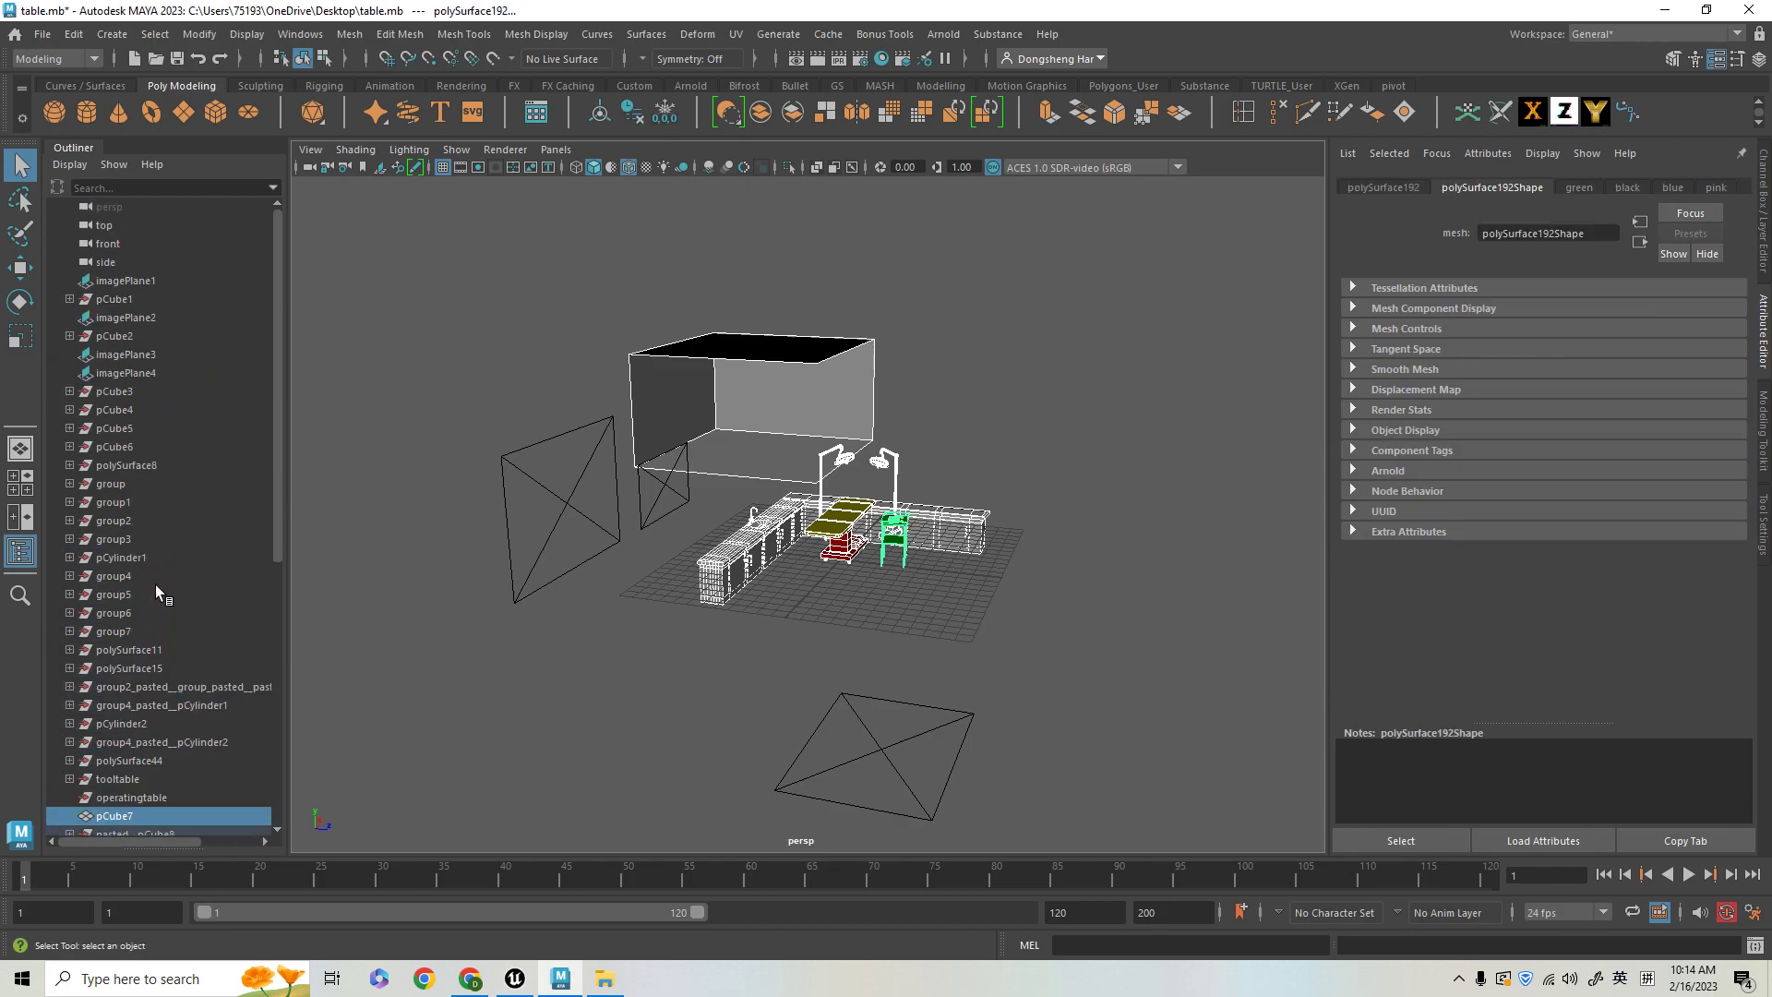
# - Delete the leftover empty groups from pCube4 down through operatingtable in the scene hierarchy
pyautogui.click(117, 395)
pyautogui.keyDown('shift'); pyautogui.click(119, 779); pyautogui.keyUp('shift')
pyautogui.moveTo(862, 656)
pyautogui.keyDown('alt'); pyautogui.mouseDown()
pyautogui.moveTo(877, 565)
pyautogui.moveTo(831, 646)
pyautogui.mouseUp(); pyautogui.keyUp('alt')
pyautogui.scroll(-4, 941, 707)
pyautogui.scroll(4, 943, 705)
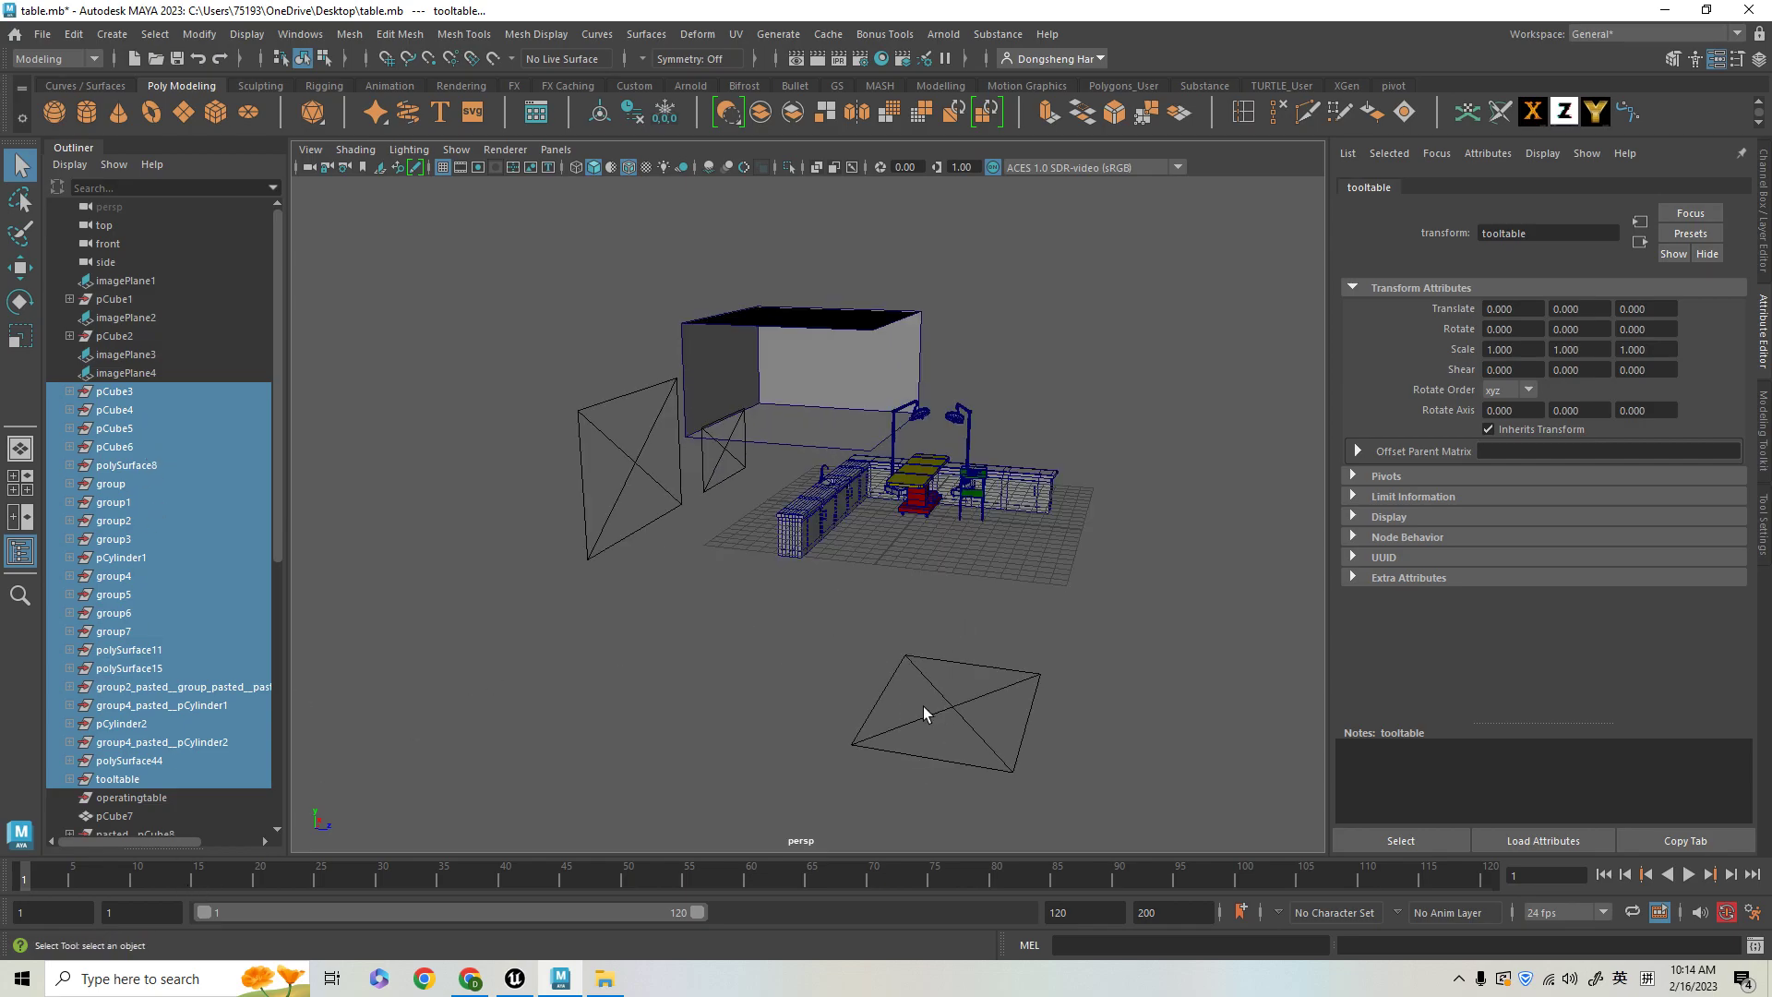
pyautogui.click(166, 408)
pyautogui.keyDown('shift'); pyautogui.click(142, 782); pyautogui.keyUp('shift')
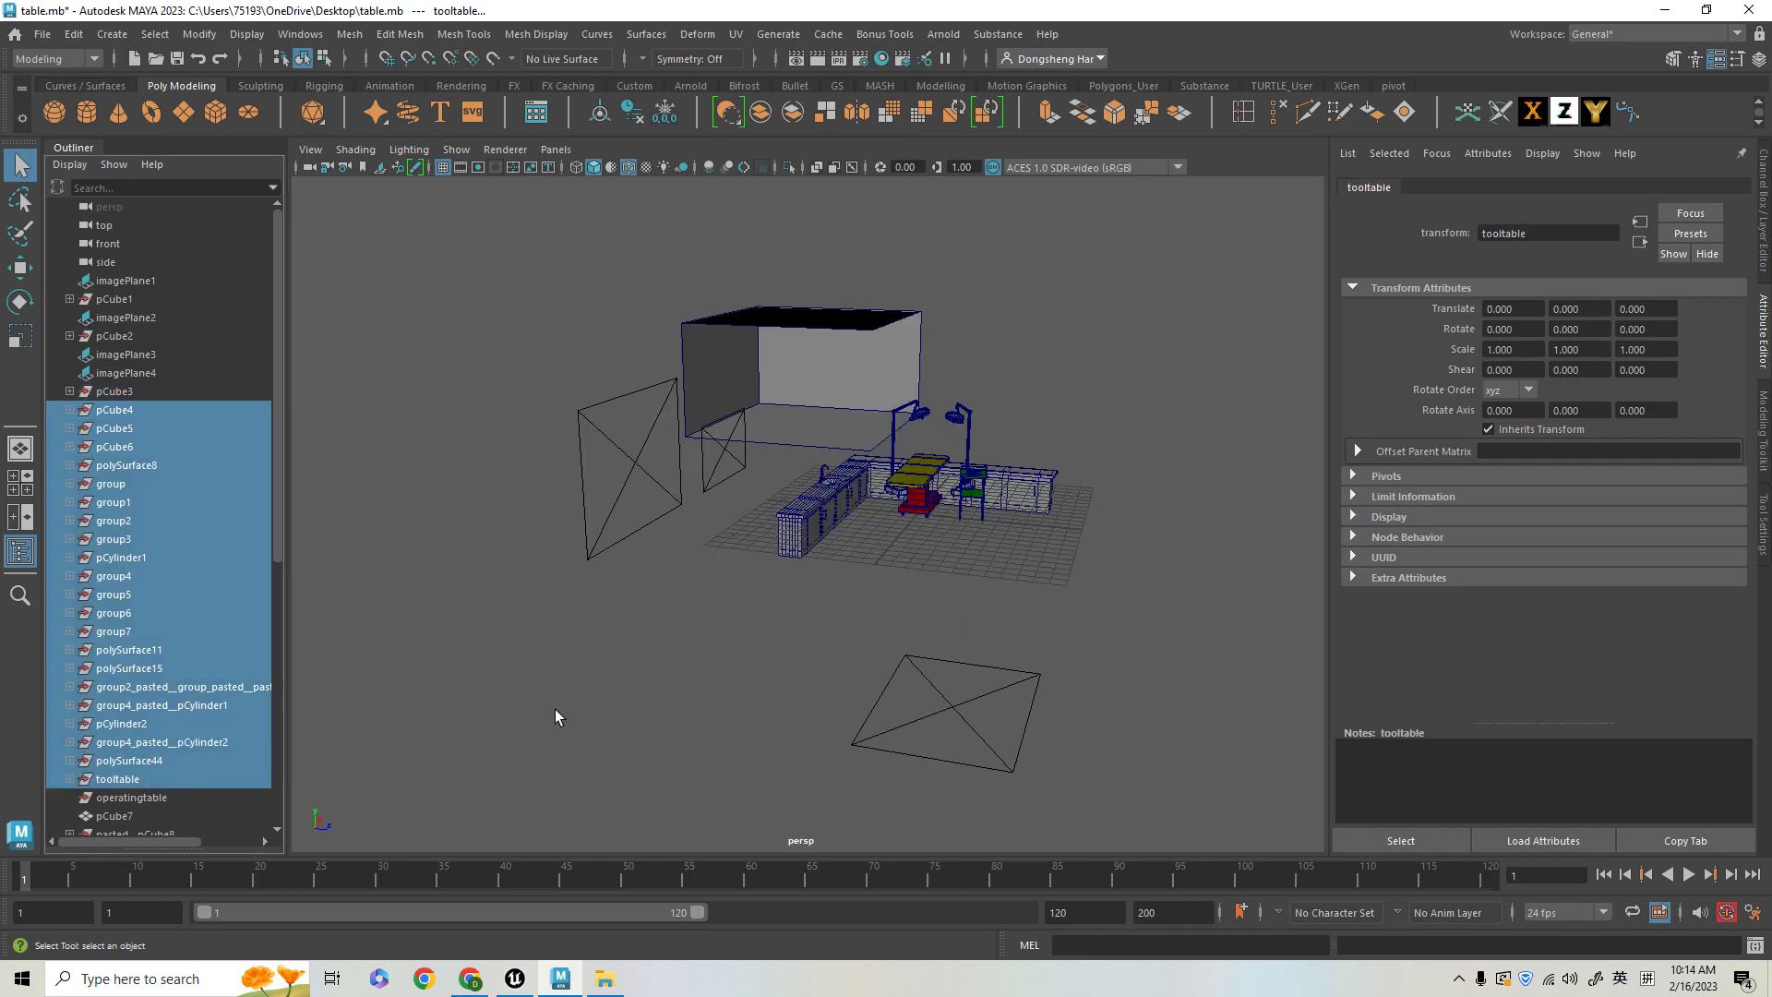
pyautogui.keyDown('shift'); pyautogui.click(147, 794); pyautogui.keyUp('shift')
pyautogui.keyDown('alt'); pyautogui.moveTo(992, 448); pyautogui.dragTo(943, 478, button='middle'); pyautogui.keyUp('alt')
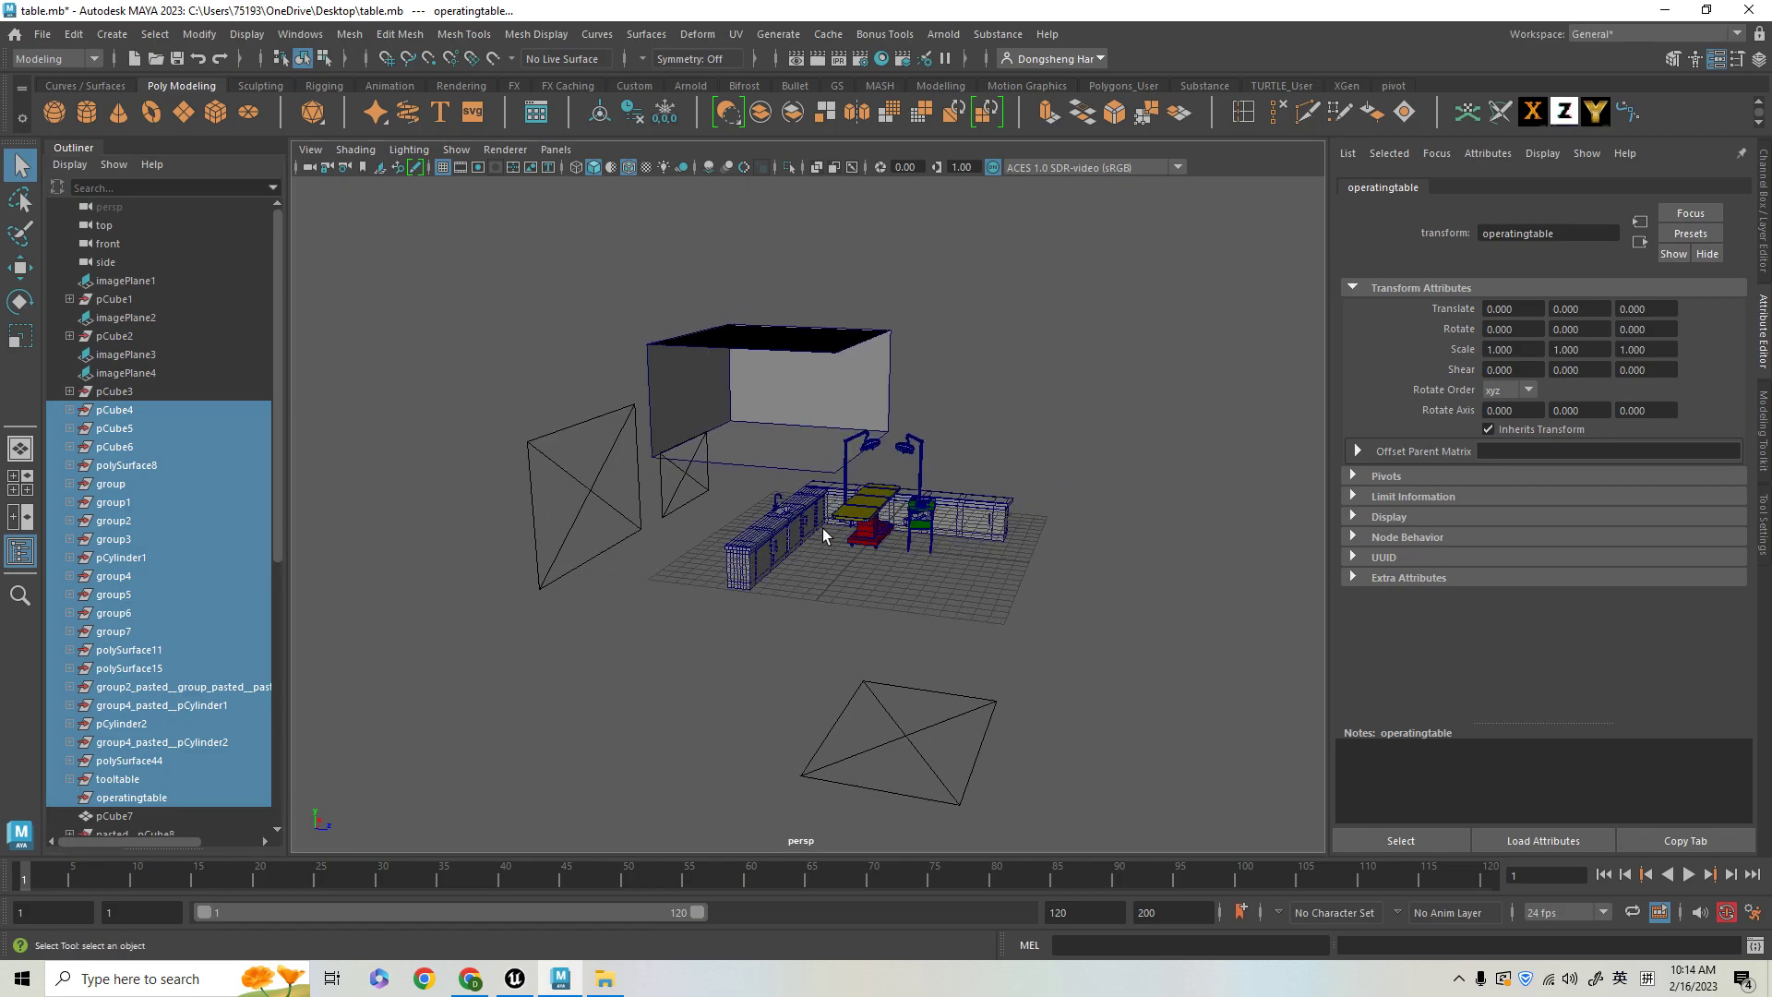
pyautogui.press('Delete')
# - Delete group21 and group22, leaving pasted__pCube8 out of the selection
pyautogui.click(104, 465)
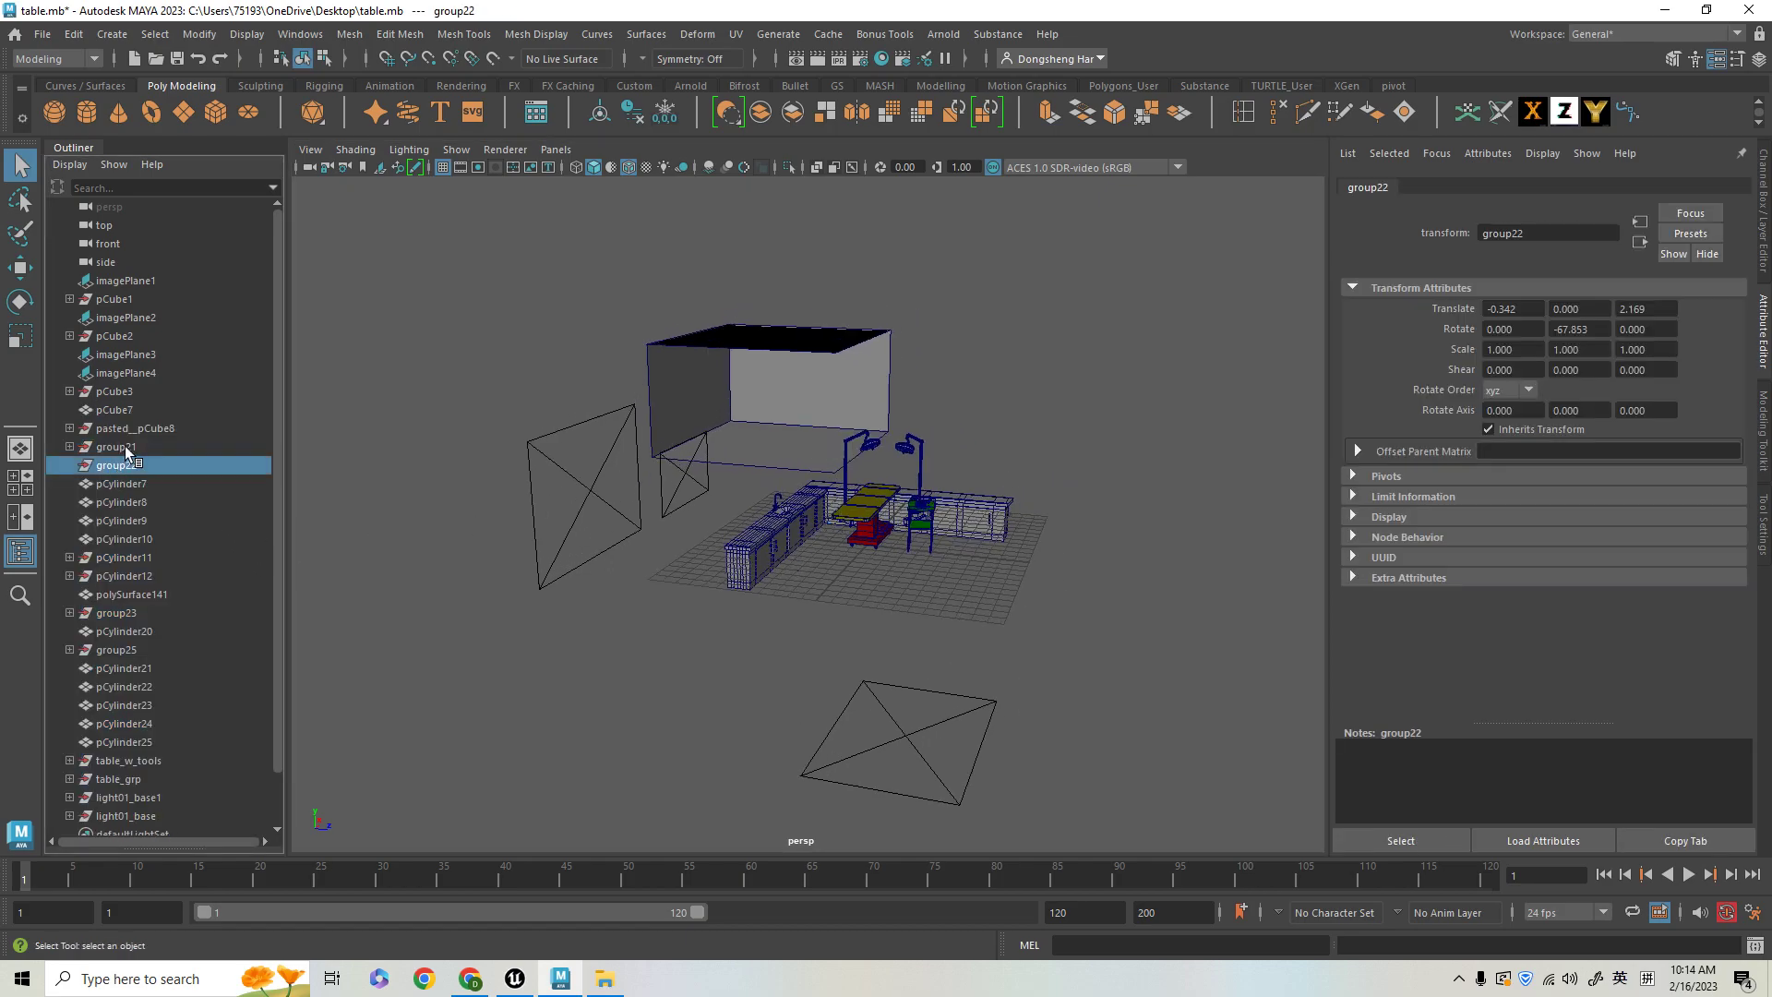
pyautogui.keyDown('shift'); pyautogui.click(131, 428); pyautogui.keyUp('shift')
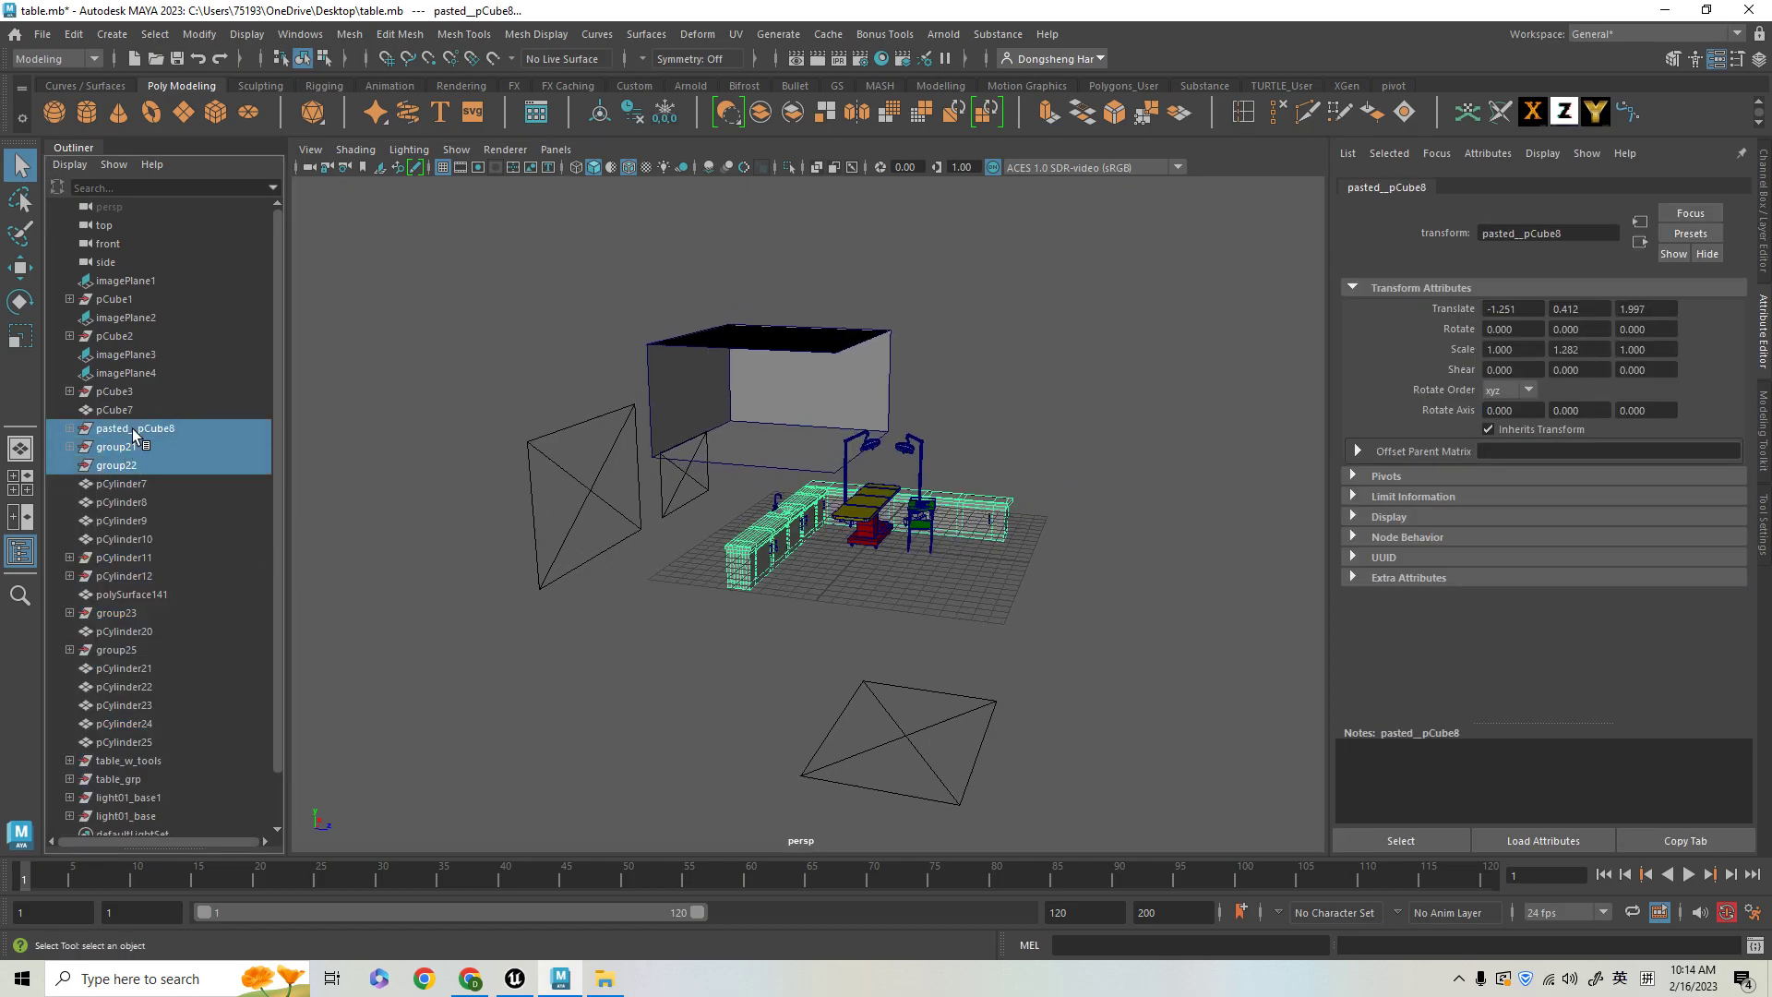
pyautogui.keyDown('ctrl'); pyautogui.click(151, 430); pyautogui.keyUp('ctrl')
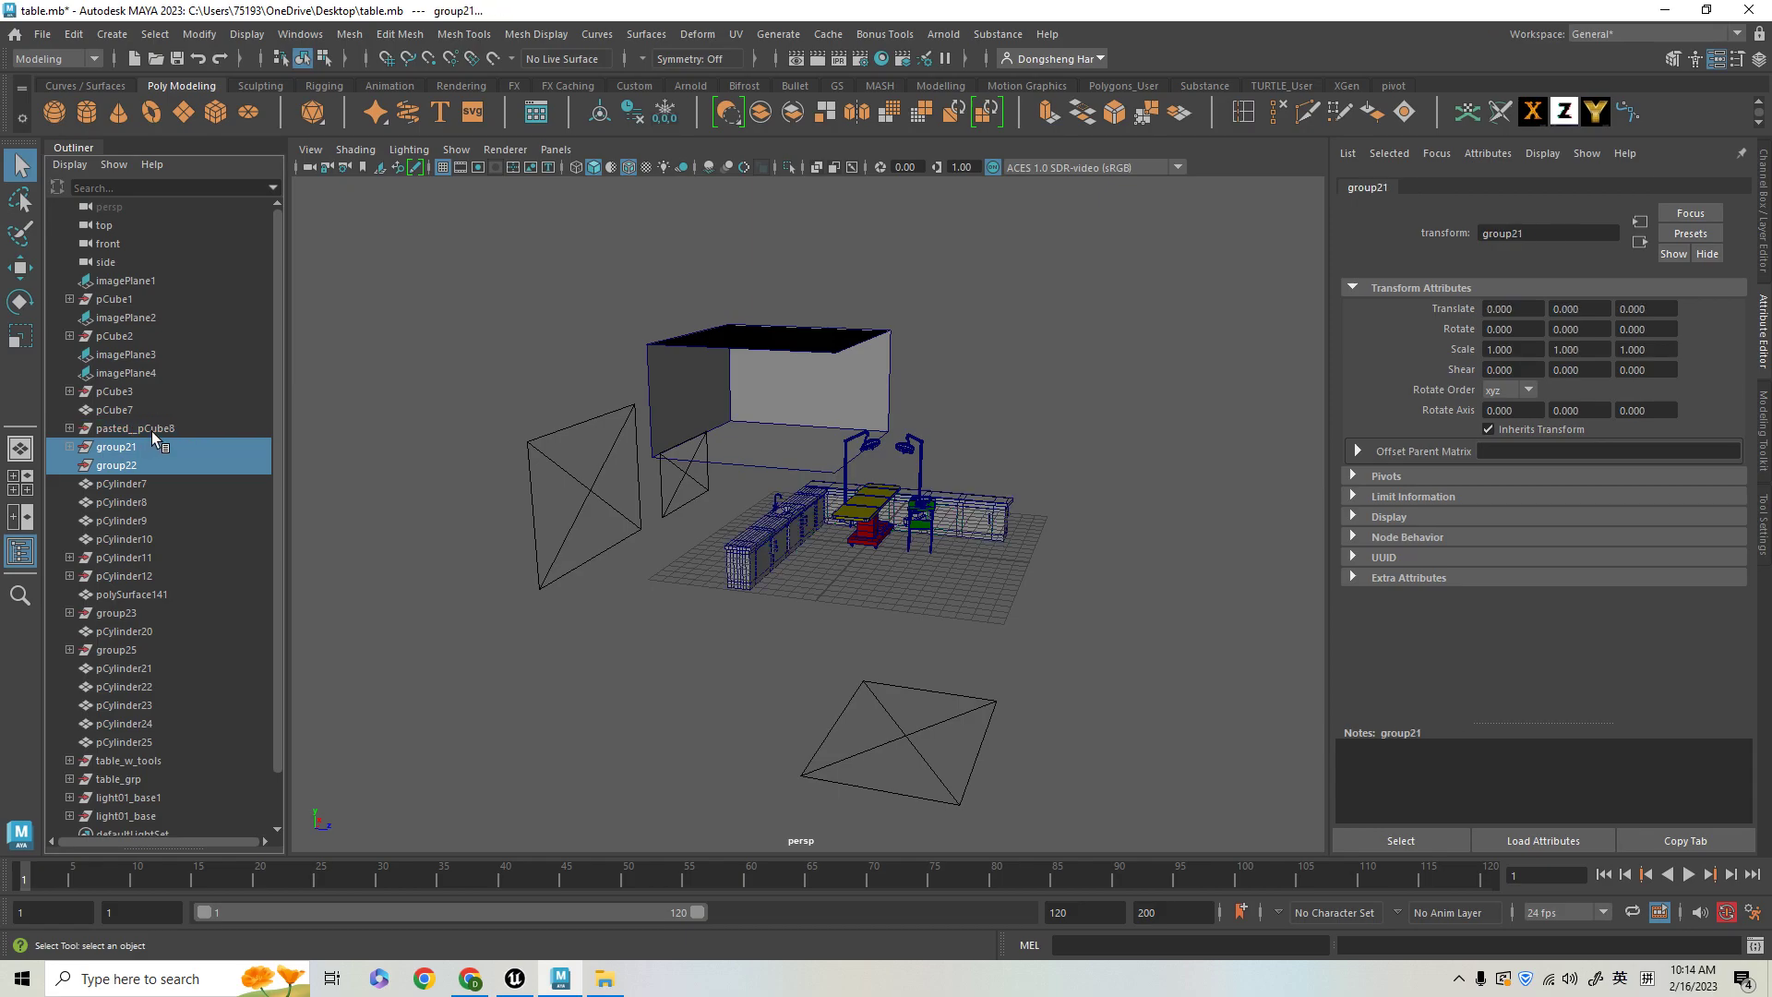
pyautogui.press('Delete')
# - Delete the leftover groups pCube3, pCube2 and pCube1
pyautogui.click(139, 394)
pyautogui.press('Delete')
pyautogui.click(131, 338)
pyautogui.press('Delete')
pyautogui.click(120, 299)
pyautogui.press('Delete')
# - Check which objects pCube7 and pasted__pCube8 contain, and delete the leftover groups pCylinder11, pCylinder12, group23 and group25
pyautogui.click(116, 353)
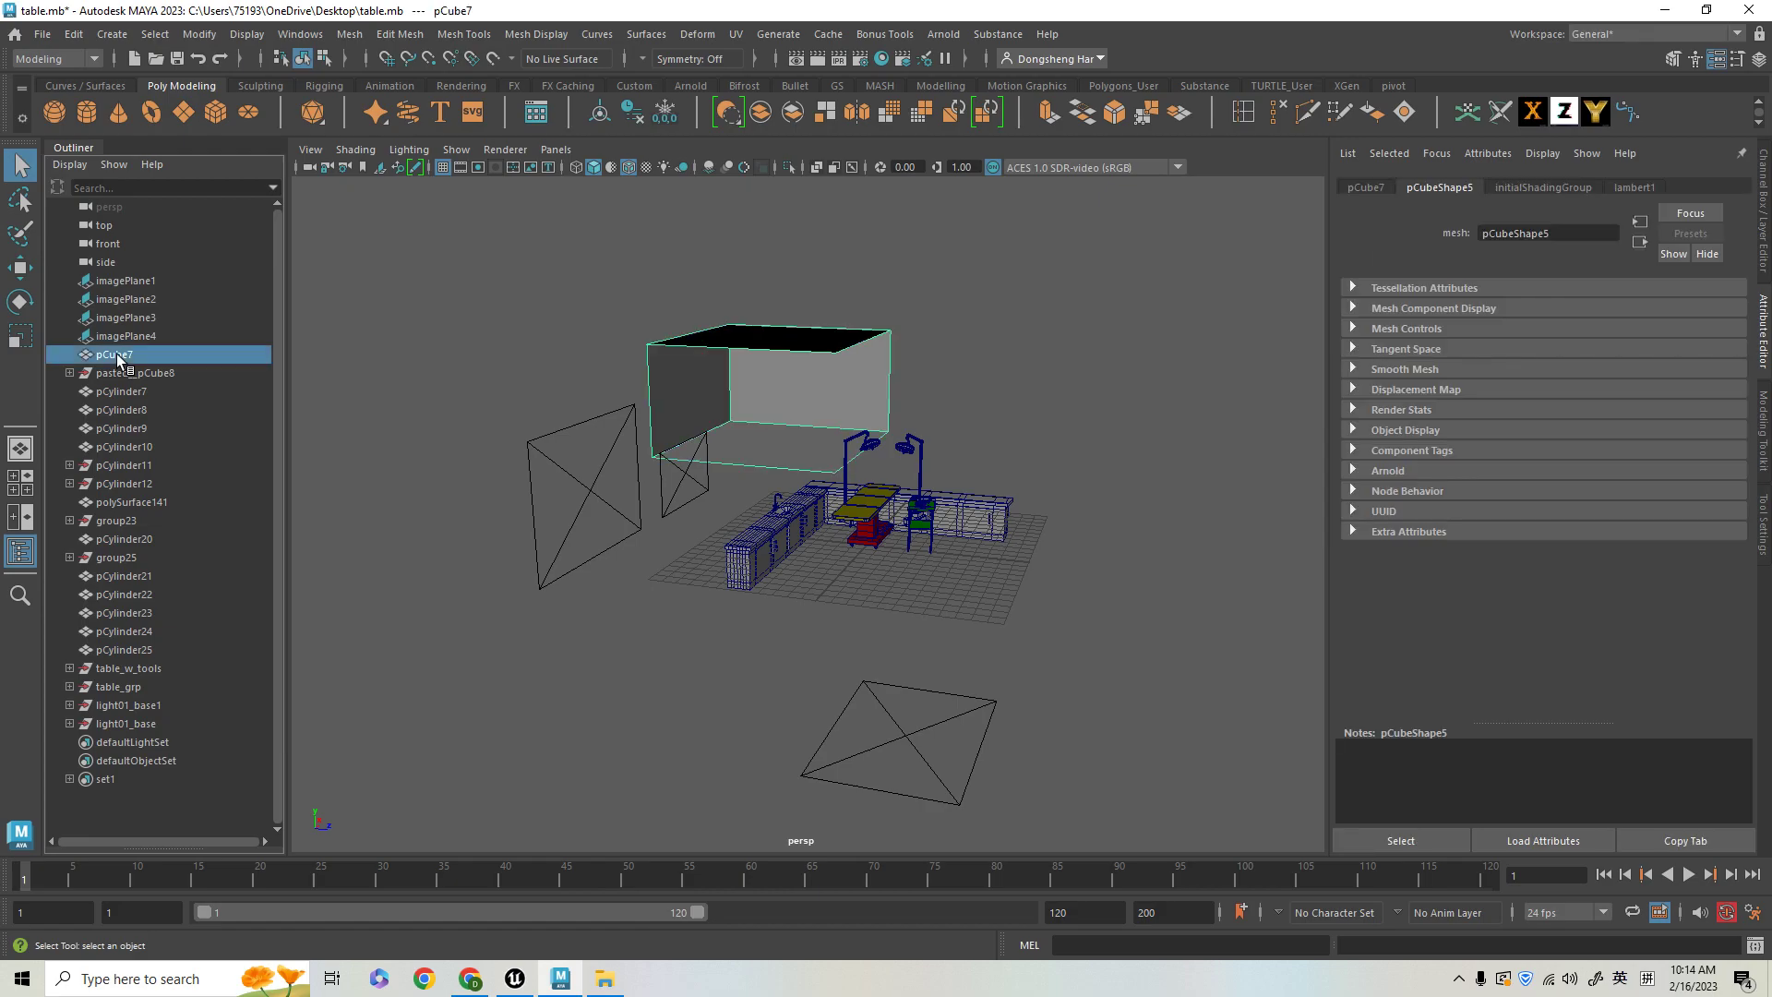
pyautogui.click(112, 373)
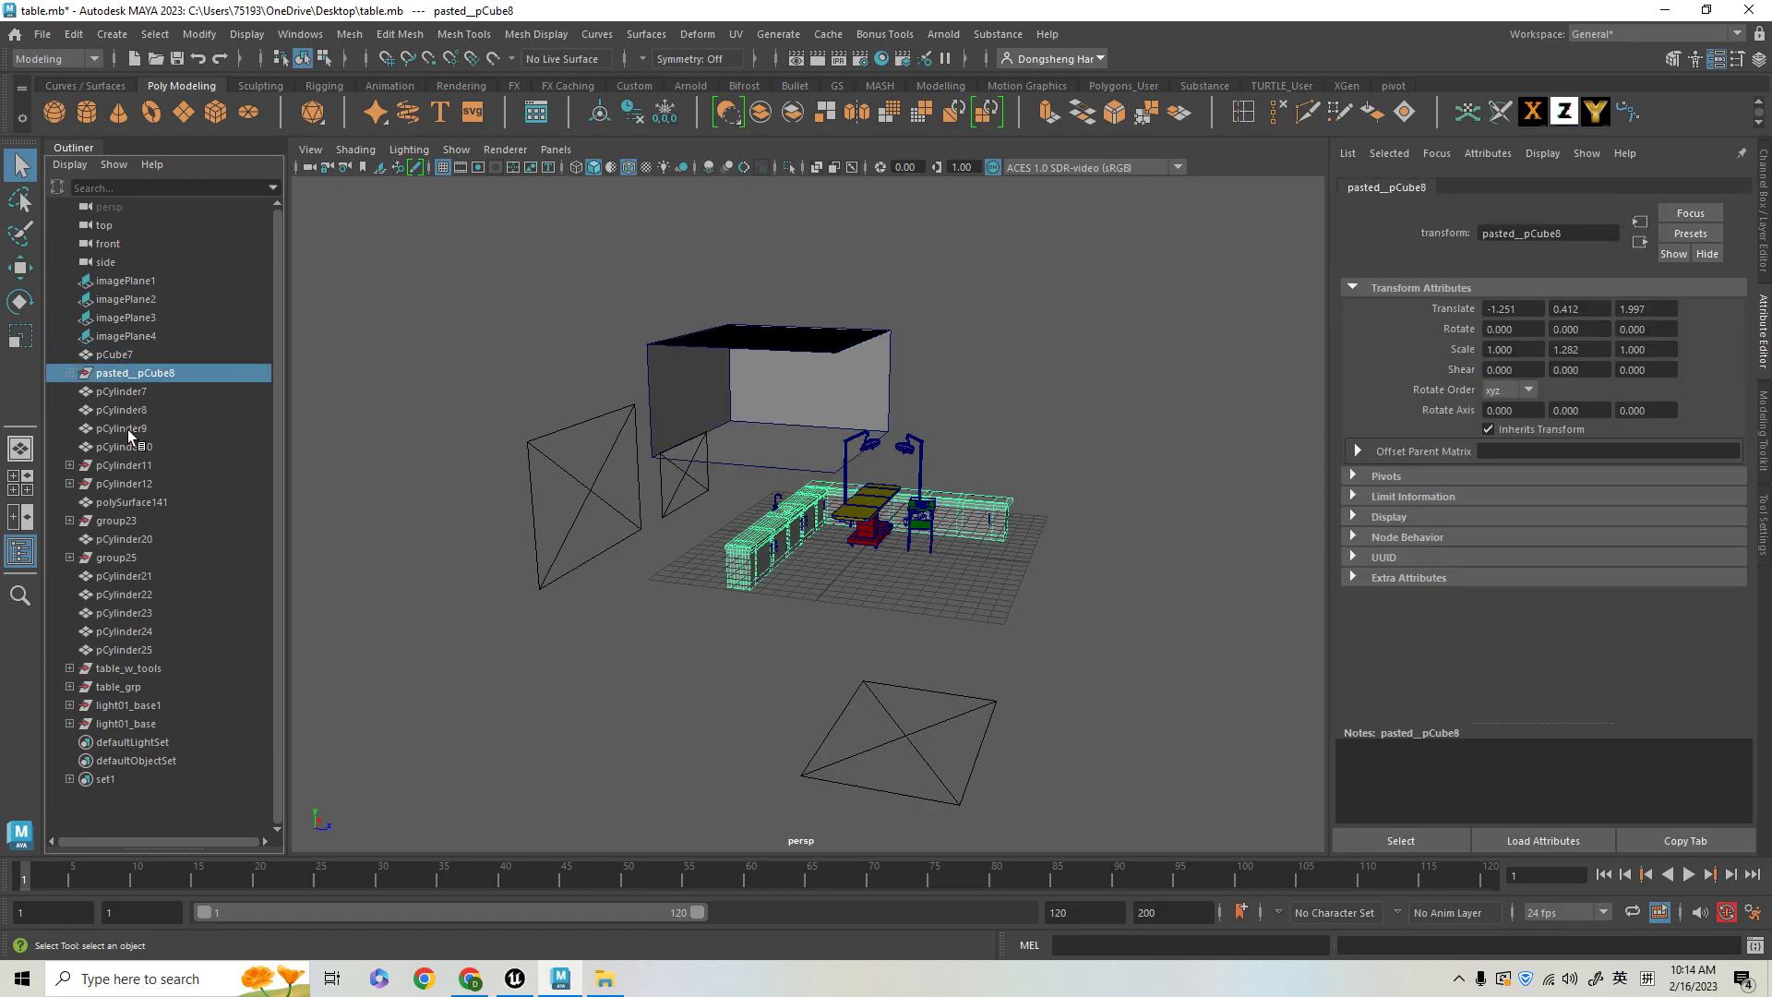
pyautogui.click(129, 466)
pyautogui.press('Delete')
pyautogui.click(121, 464)
pyautogui.press('Delete')
pyautogui.click(129, 483)
pyautogui.press('Delete')
pyautogui.click(142, 508)
pyautogui.press('Delete')
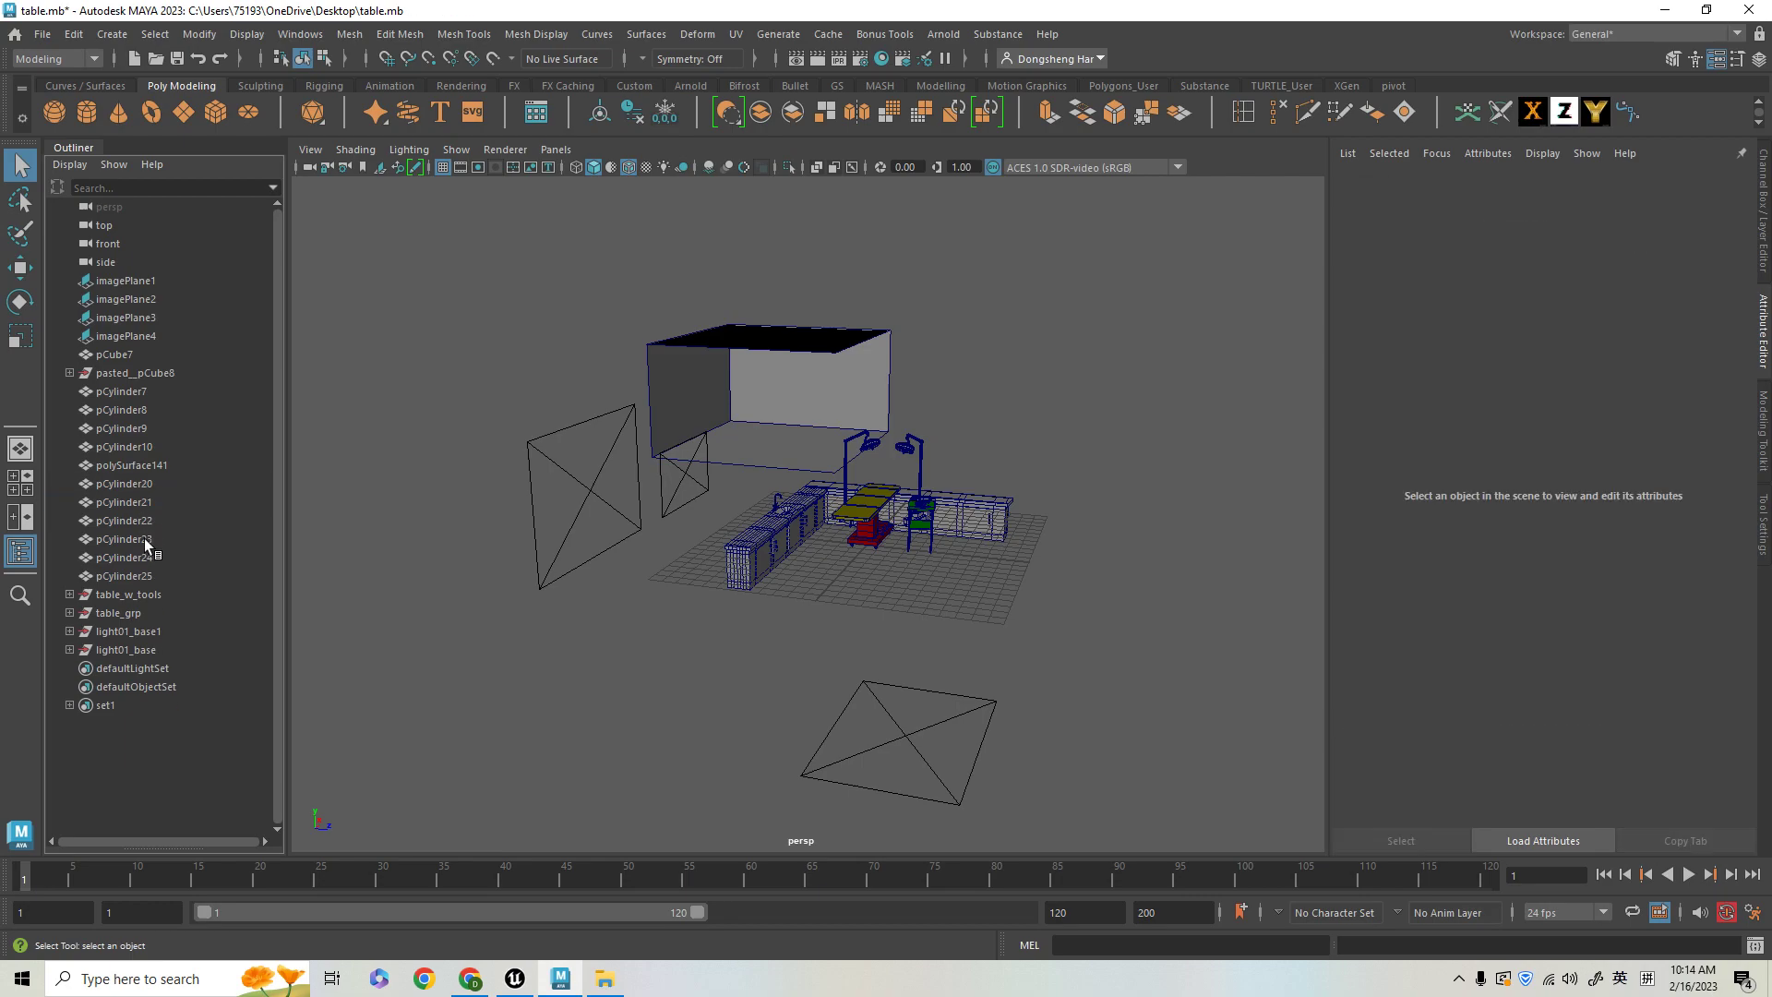
# - Parent all loose meshes from pCylinder7 through pCylinder25, including polySurface141, under the pasted__pCube8 cabinet group
pyautogui.click(140, 580)
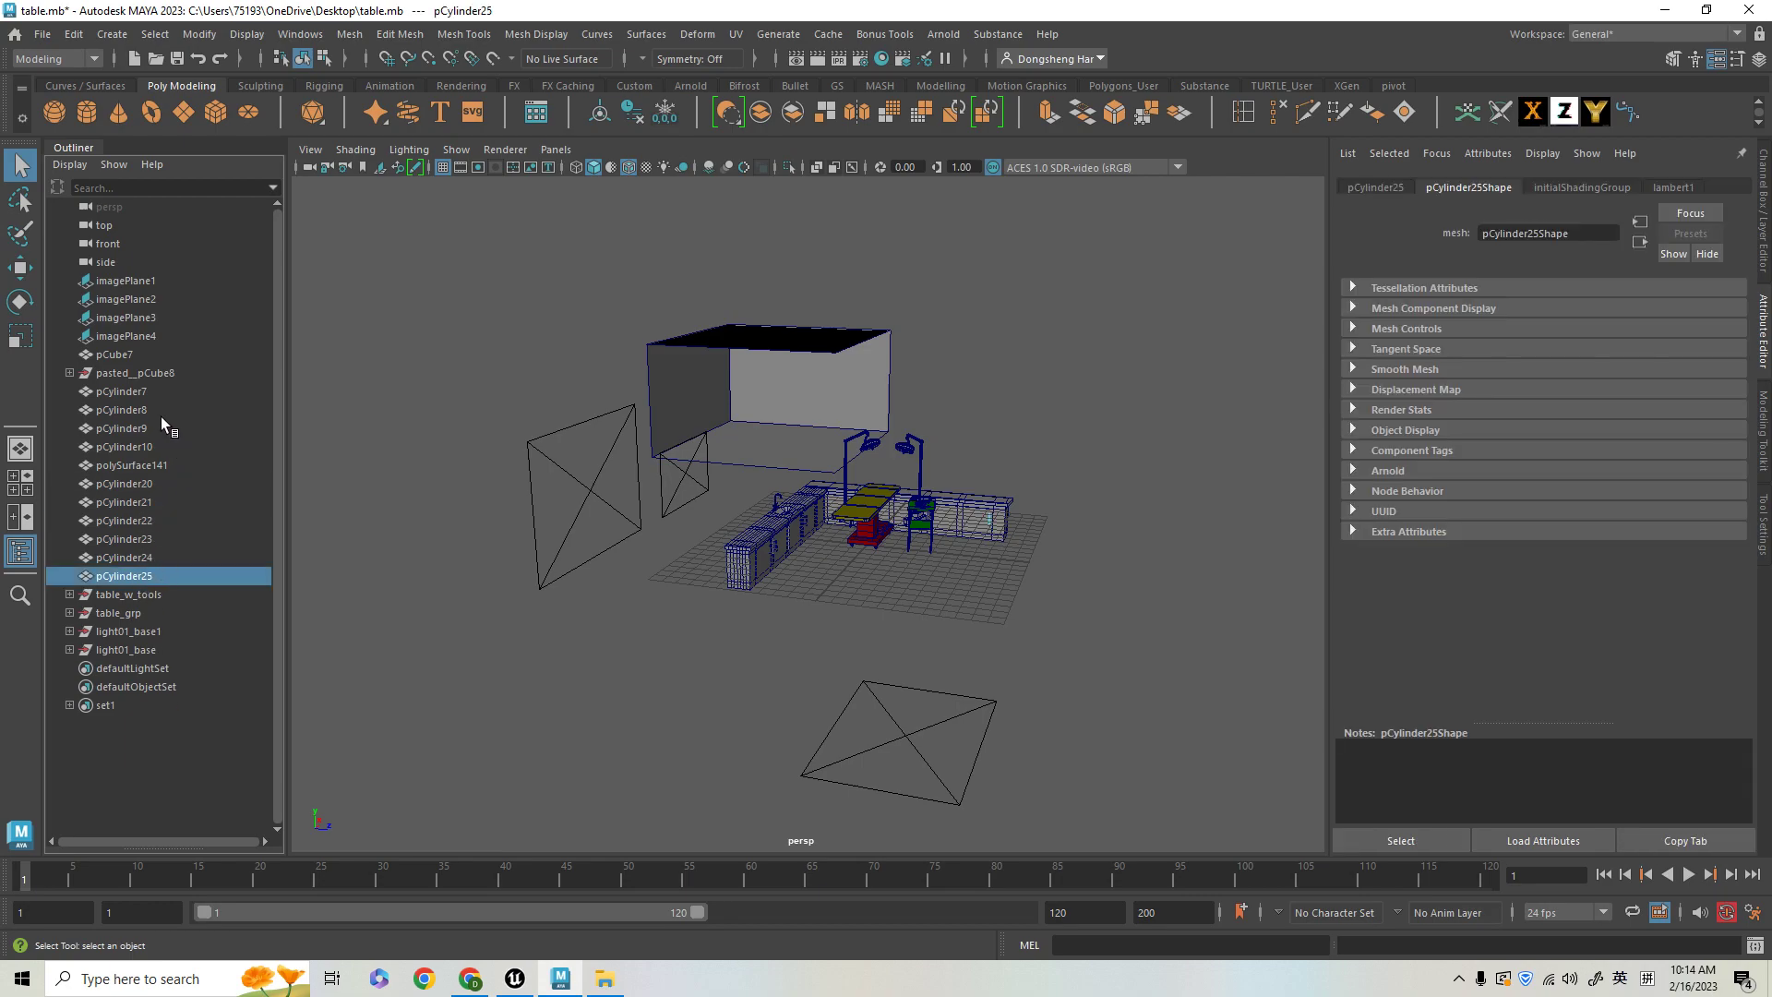
pyautogui.keyDown('shift'); pyautogui.click(138, 391); pyautogui.keyUp('shift')
pyautogui.scroll(5, 891, 598)
pyautogui.scroll(-5, 954, 556)
pyautogui.click(132, 595)
pyautogui.click(124, 374)
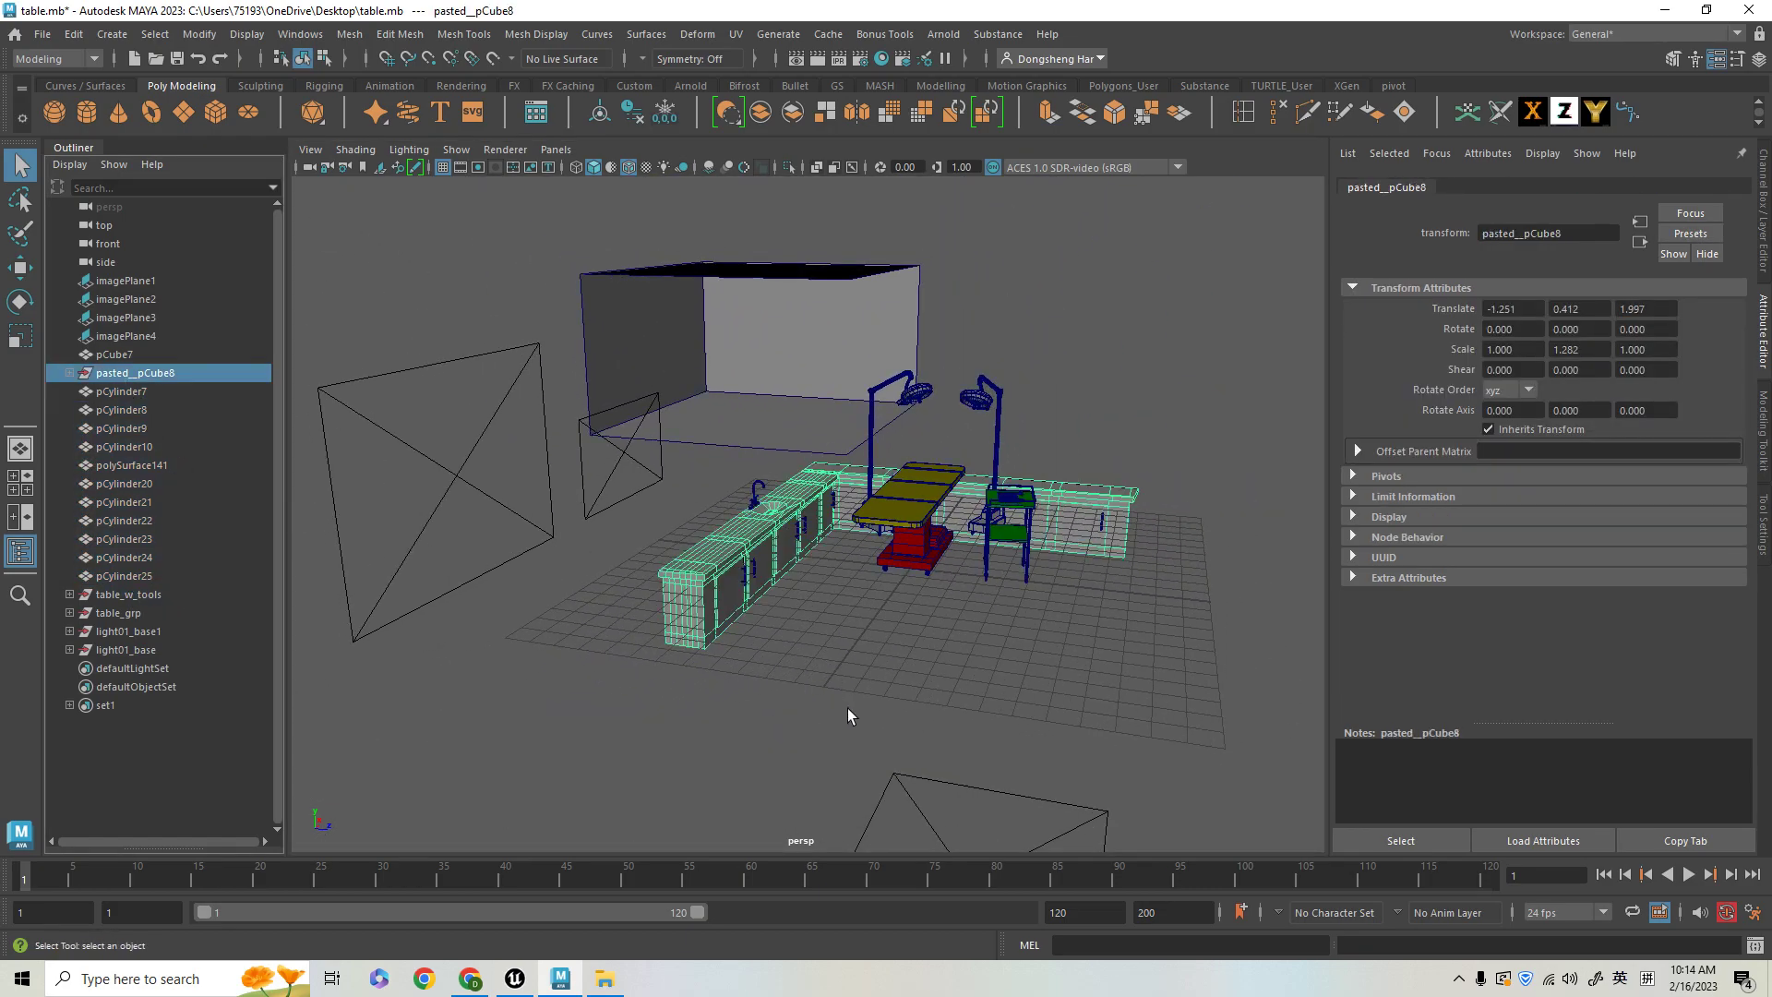
pyautogui.scroll(3, 849, 696)
pyautogui.click(129, 391)
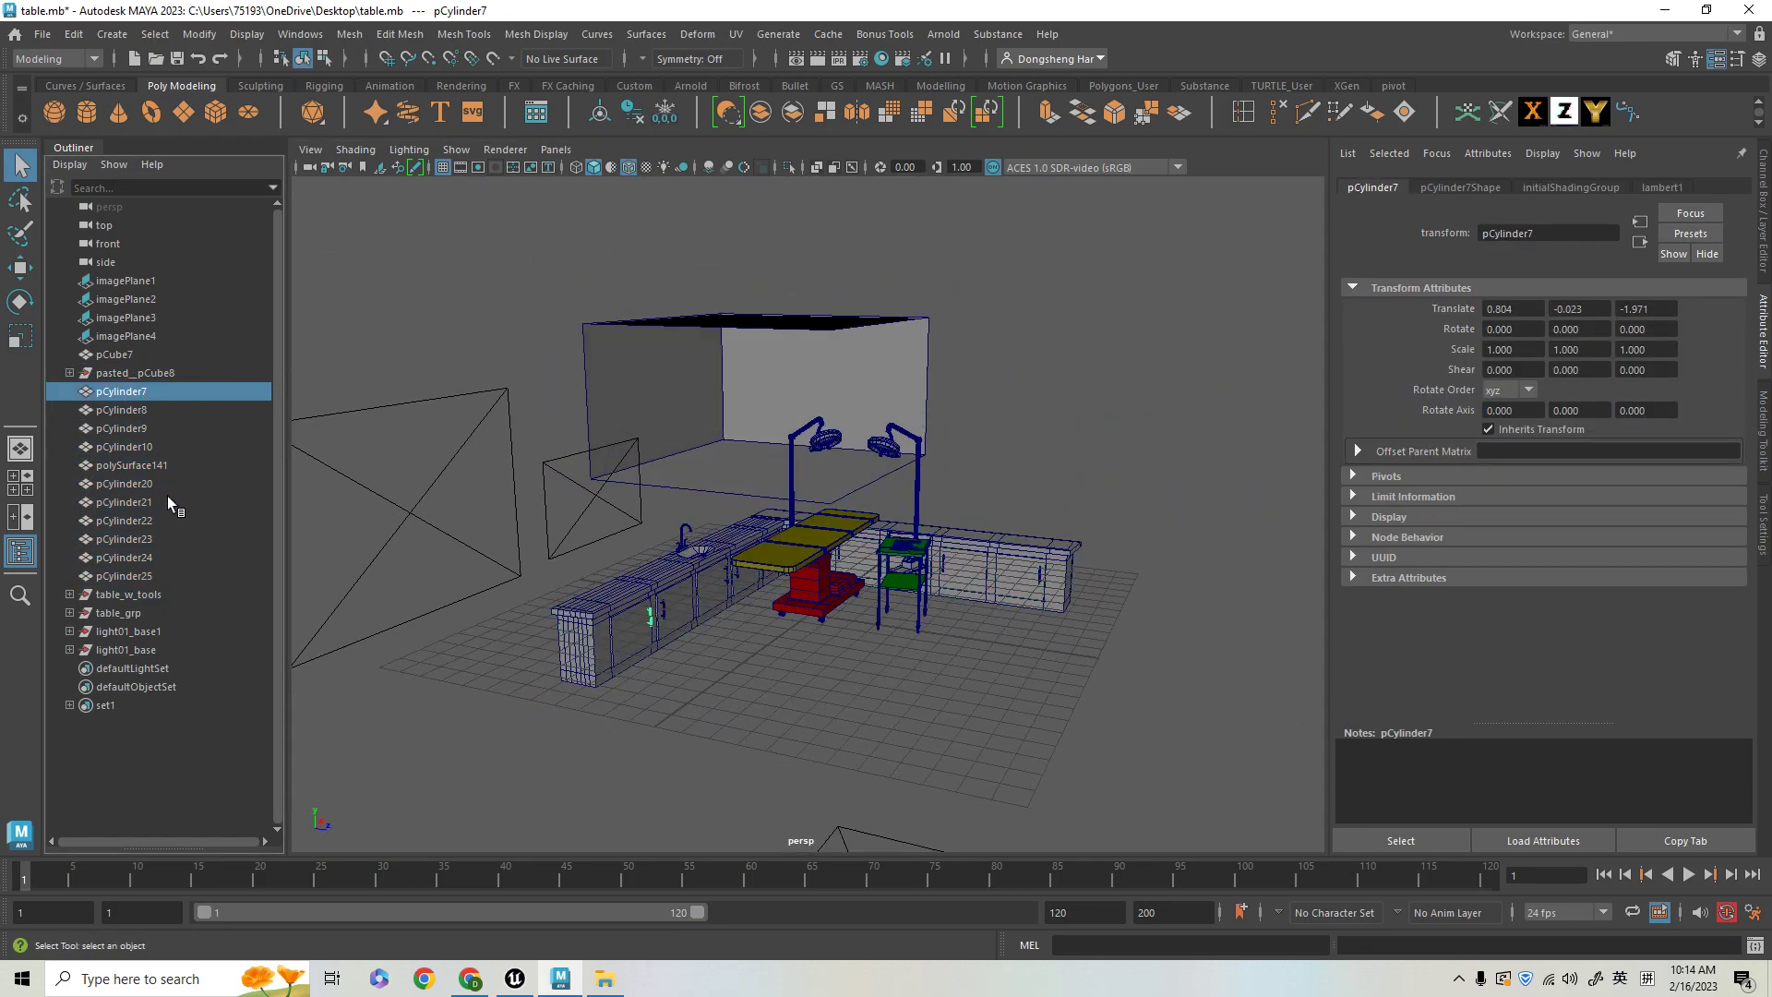
pyautogui.keyDown('shift'); pyautogui.click(148, 576); pyautogui.keyUp('shift')
pyautogui.moveTo(142, 393); pyautogui.dragTo(141, 372)
pyautogui.keyDown('alt'); pyautogui.moveTo(723, 279); pyautogui.dragTo(627, 507, button='right'); pyautogui.keyUp('alt')
# - Select the table_w_tools group, activate the Move tool and examine the tool cart up close
pyautogui.click(138, 391)
pyautogui.keyDown('alt'); pyautogui.moveTo(990, 483); pyautogui.dragTo(1088, 648); pyautogui.keyUp('alt')
pyautogui.press('w')
pyautogui.keyDown('alt'); pyautogui.moveTo(1088, 649); pyautogui.dragTo(981, 459, button='middle'); pyautogui.keyUp('alt')
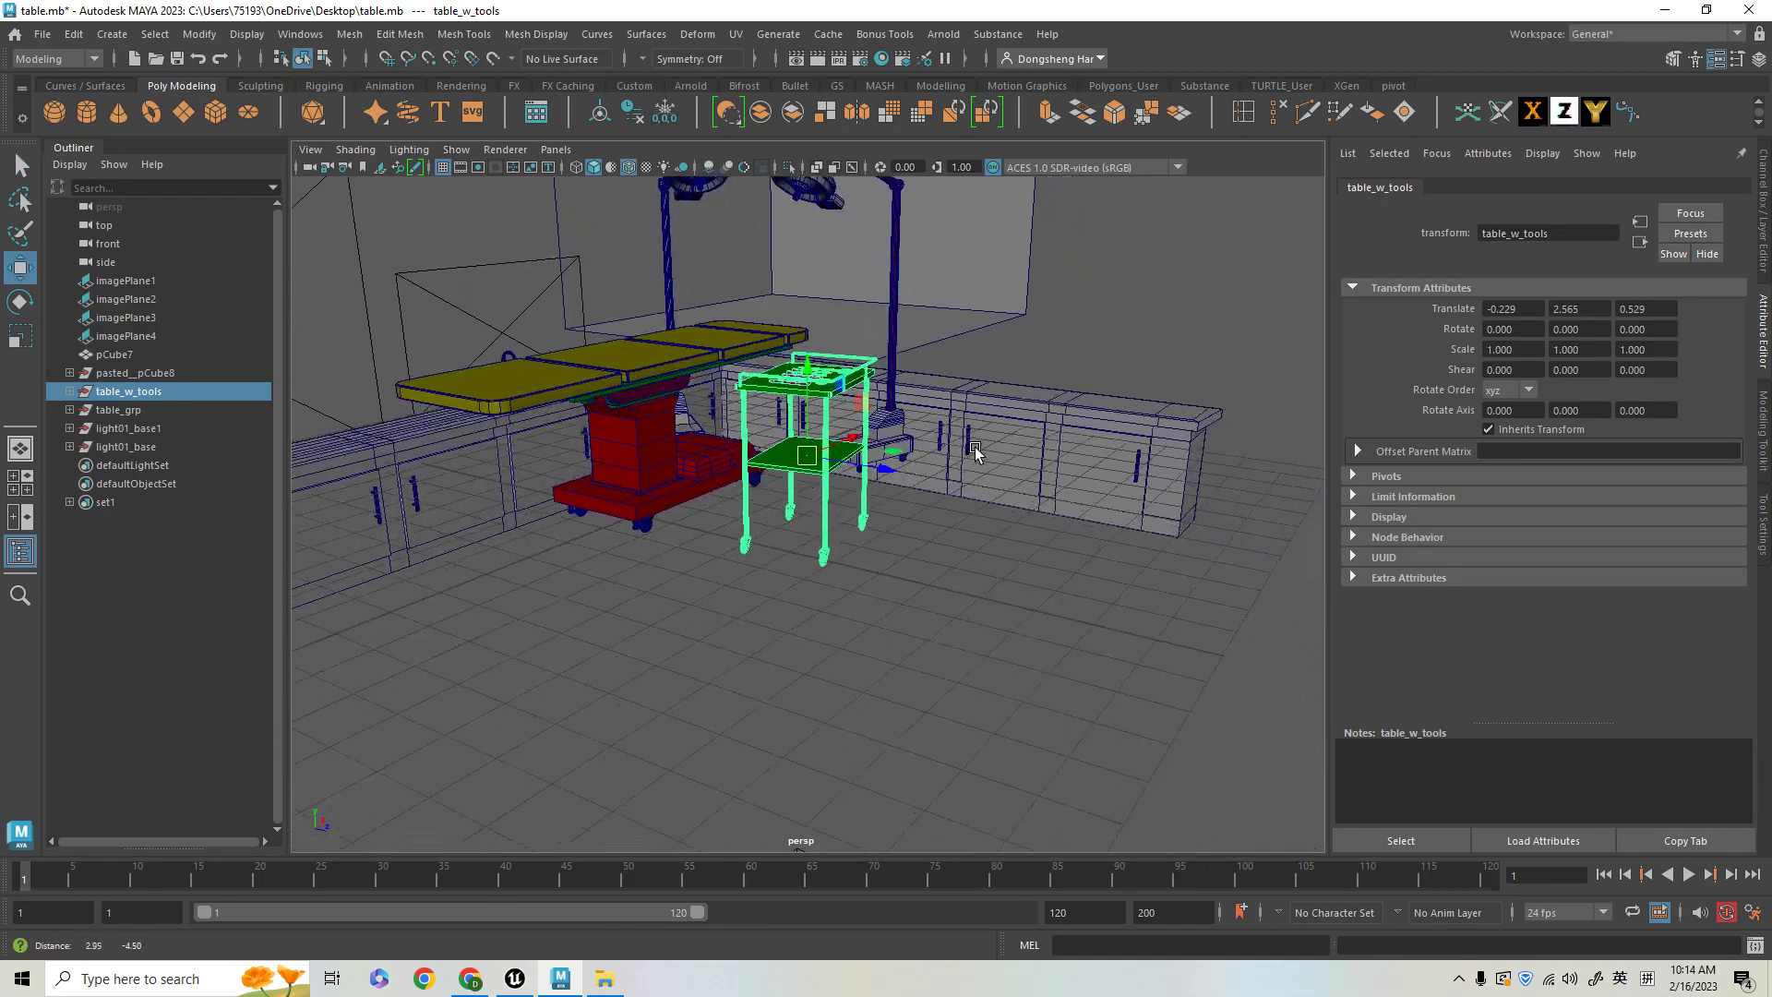
pyautogui.keyDown('alt'); pyautogui.moveTo(981, 458); pyautogui.dragTo(1032, 529); pyautogui.keyUp('alt')
pyautogui.keyDown('alt'); pyautogui.moveTo(1033, 530); pyautogui.dragTo(972, 424, button='right'); pyautogui.keyUp('alt')
pyautogui.keyDown('alt'); pyautogui.moveTo(923, 595); pyautogui.dragTo(898, 534); pyautogui.keyUp('alt')
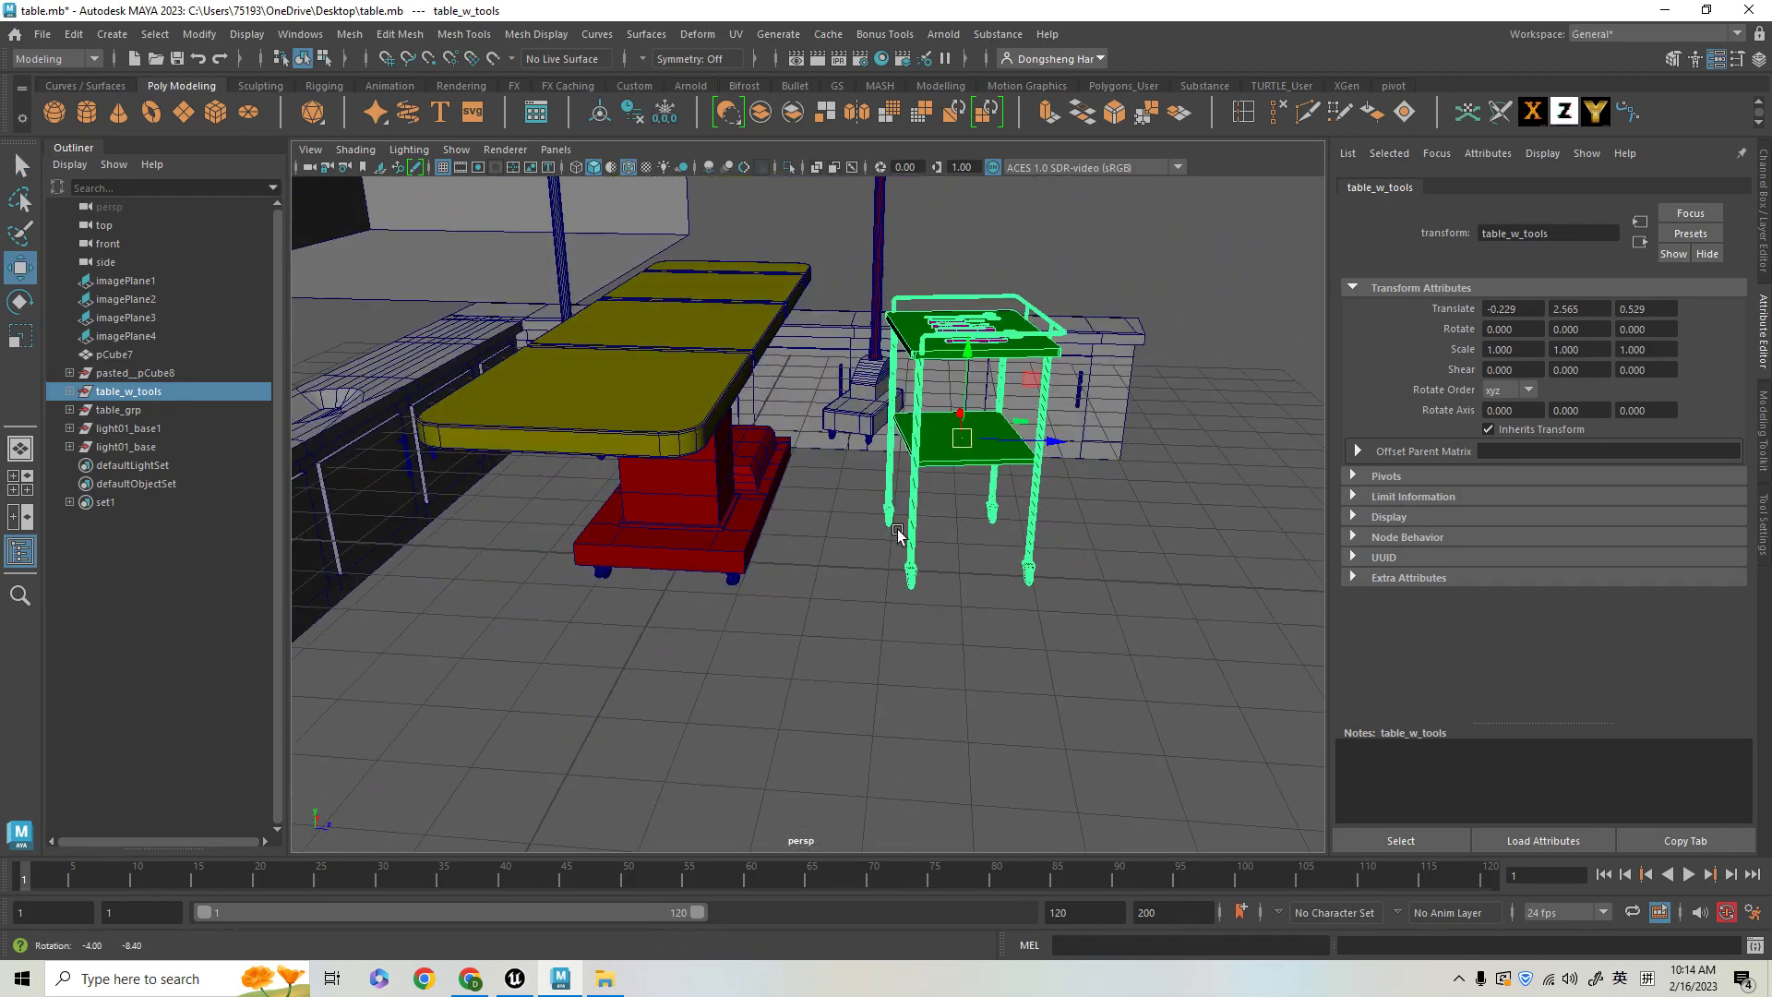
pyautogui.keyDown('alt'); pyautogui.moveTo(898, 534); pyautogui.dragTo(953, 616, button='middle'); pyautogui.keyUp('alt')
pyautogui.keyDown('alt'); pyautogui.moveTo(953, 616); pyautogui.dragTo(930, 596); pyautogui.keyUp('alt')
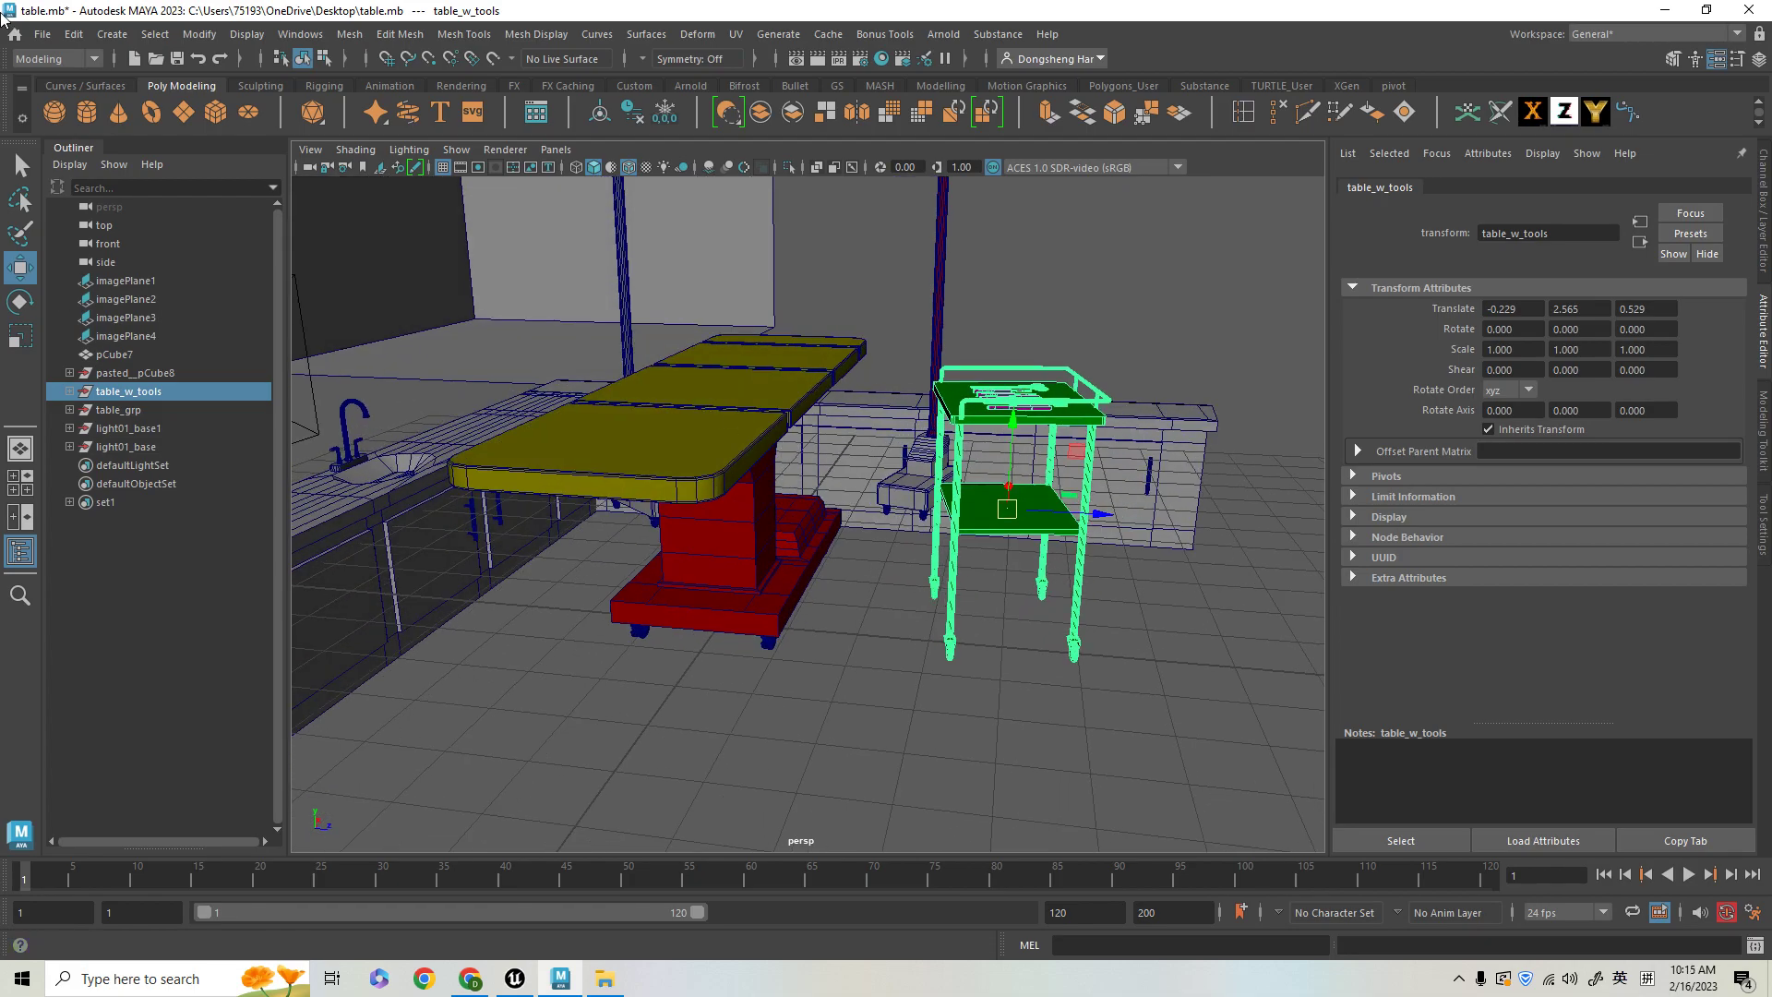
# - Review and save the Export Selection options with FBX export as the file type
pyautogui.click(43, 34)
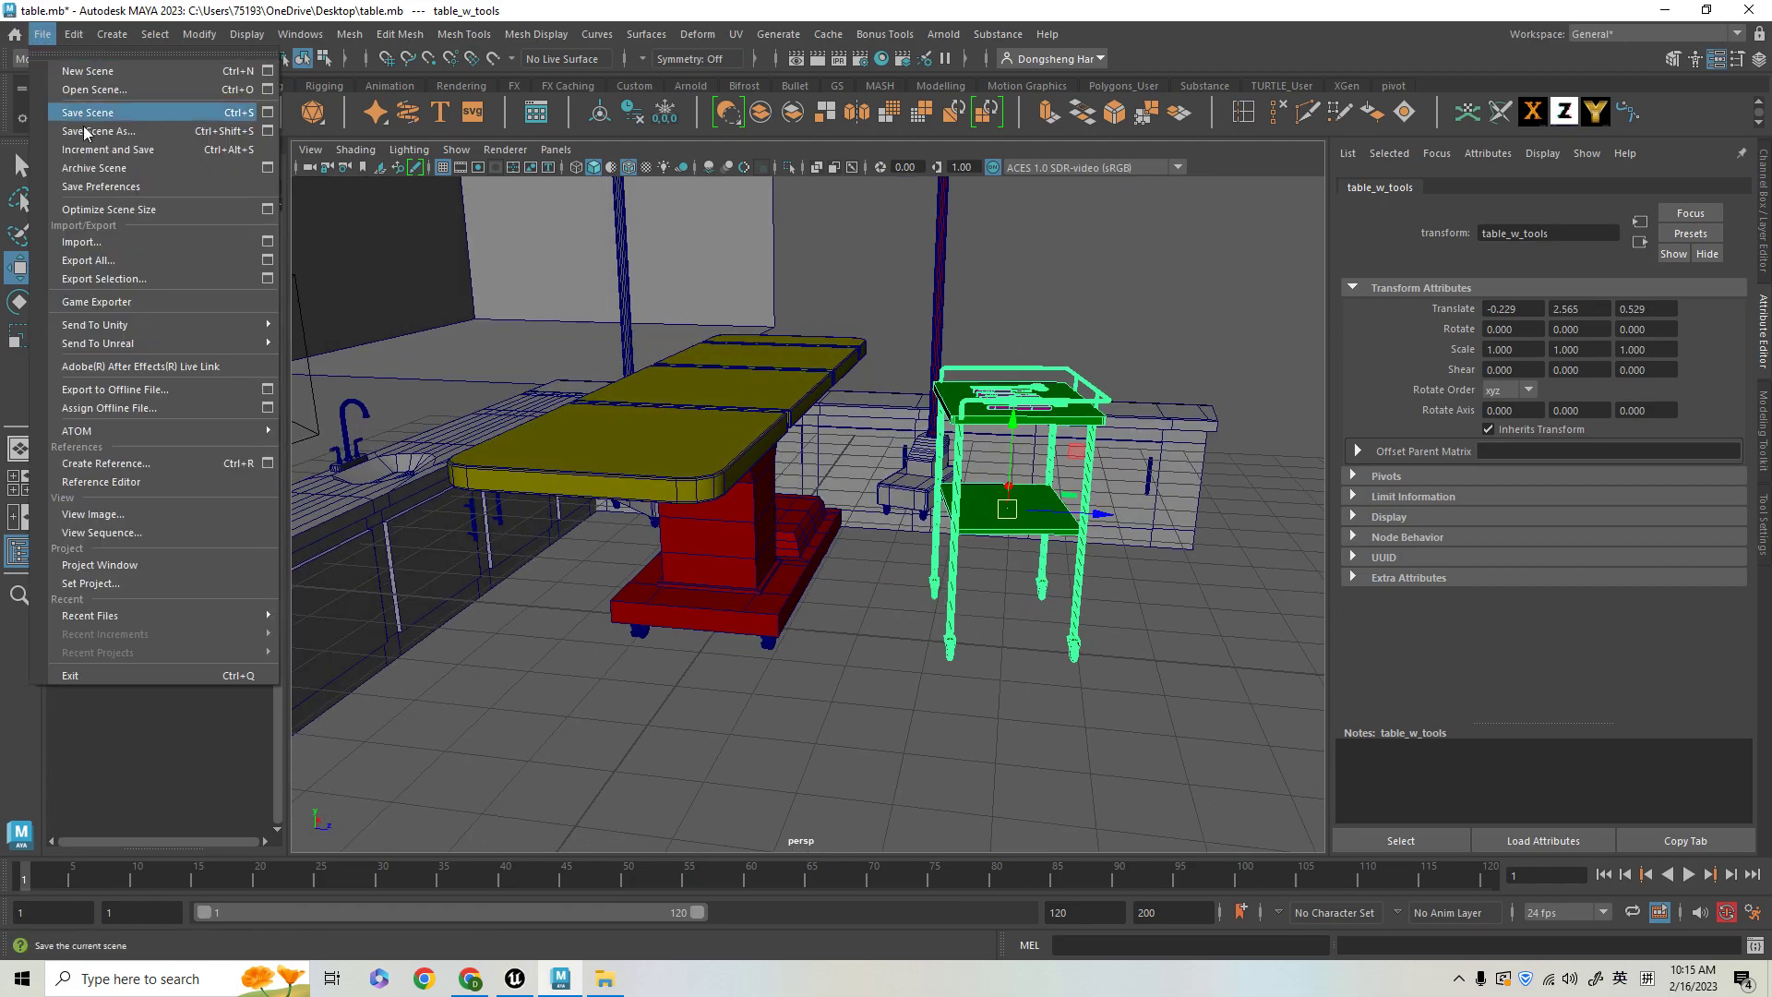
pyautogui.click(268, 285)
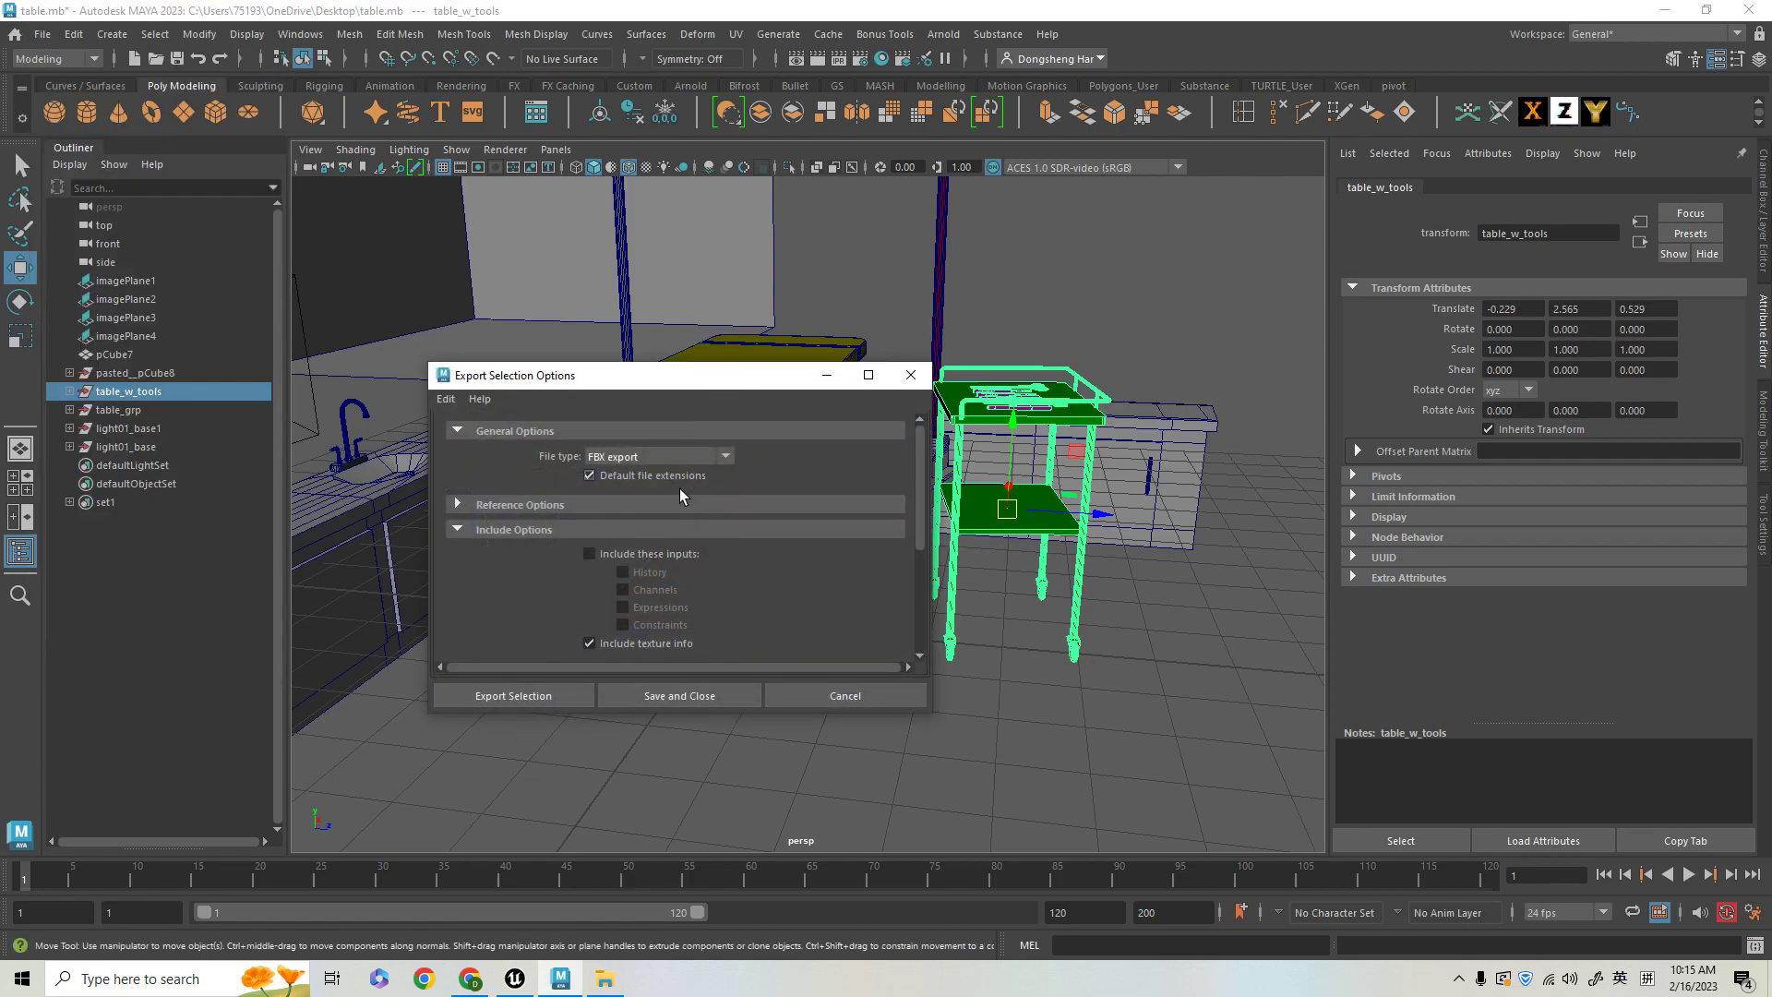
pyautogui.scroll(-3, 681, 479)
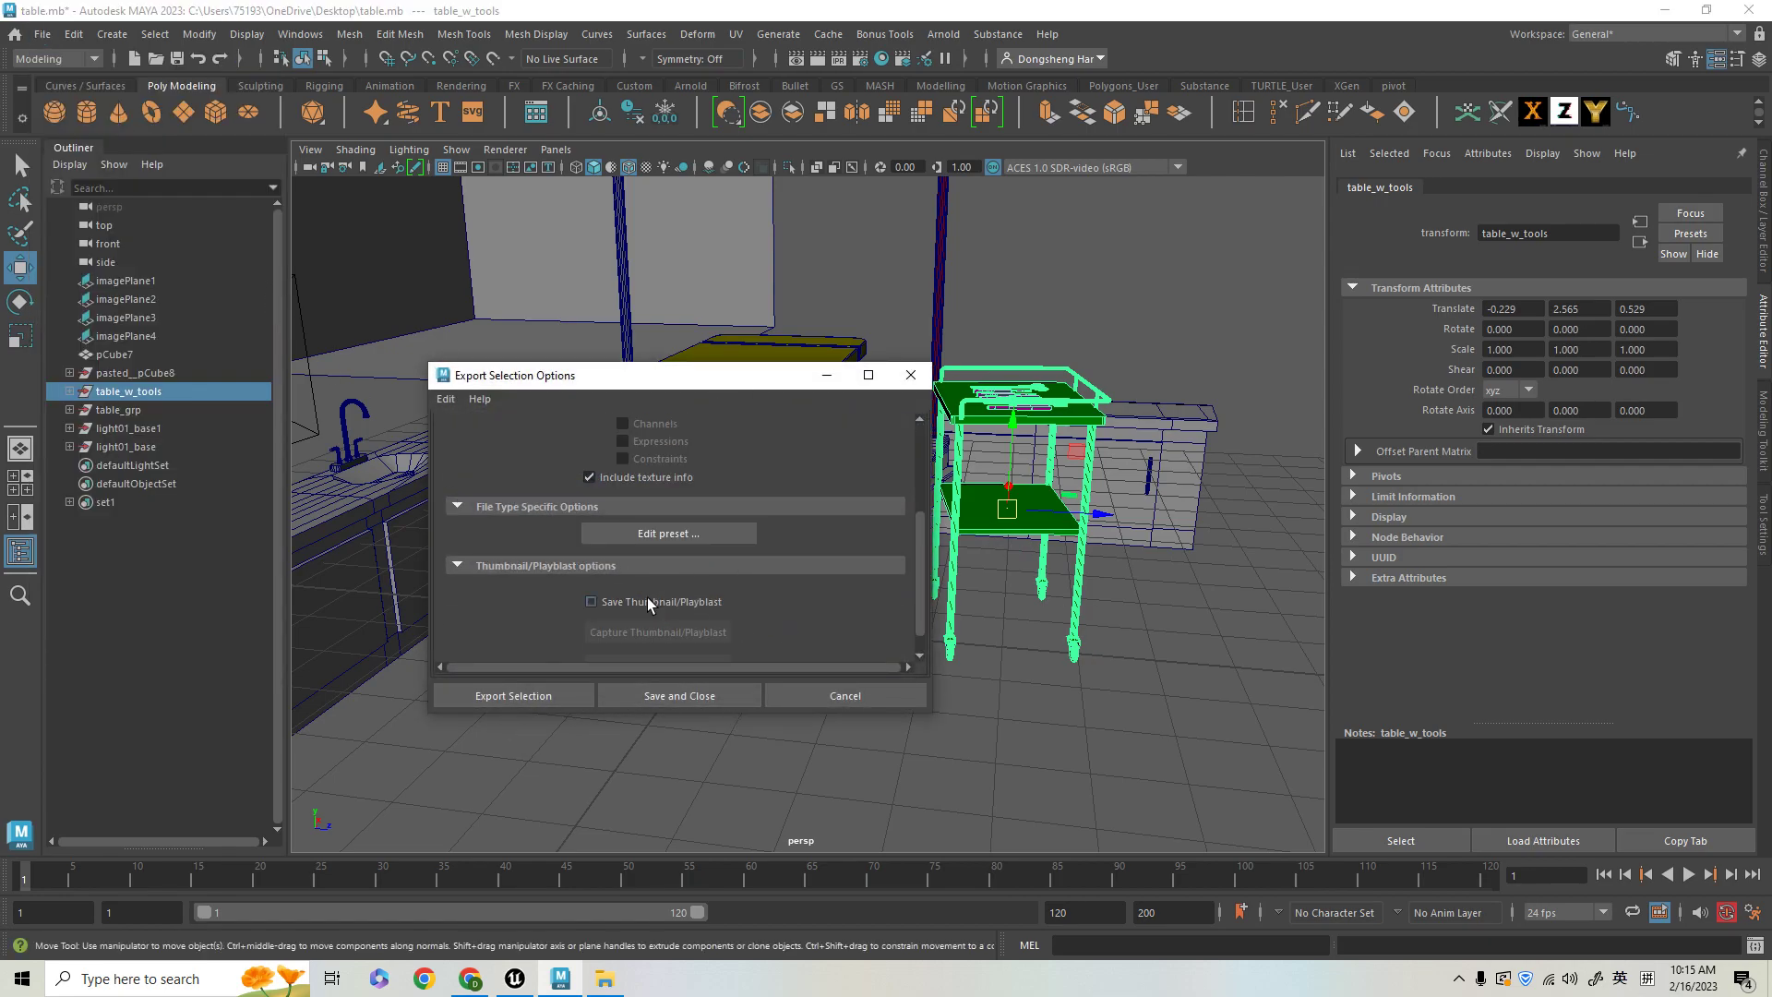
pyautogui.click(678, 695)
# - Start exporting the selected table_w_tools group, turn off including its inputs, and check the FBX animation options
pyautogui.click(40, 37)
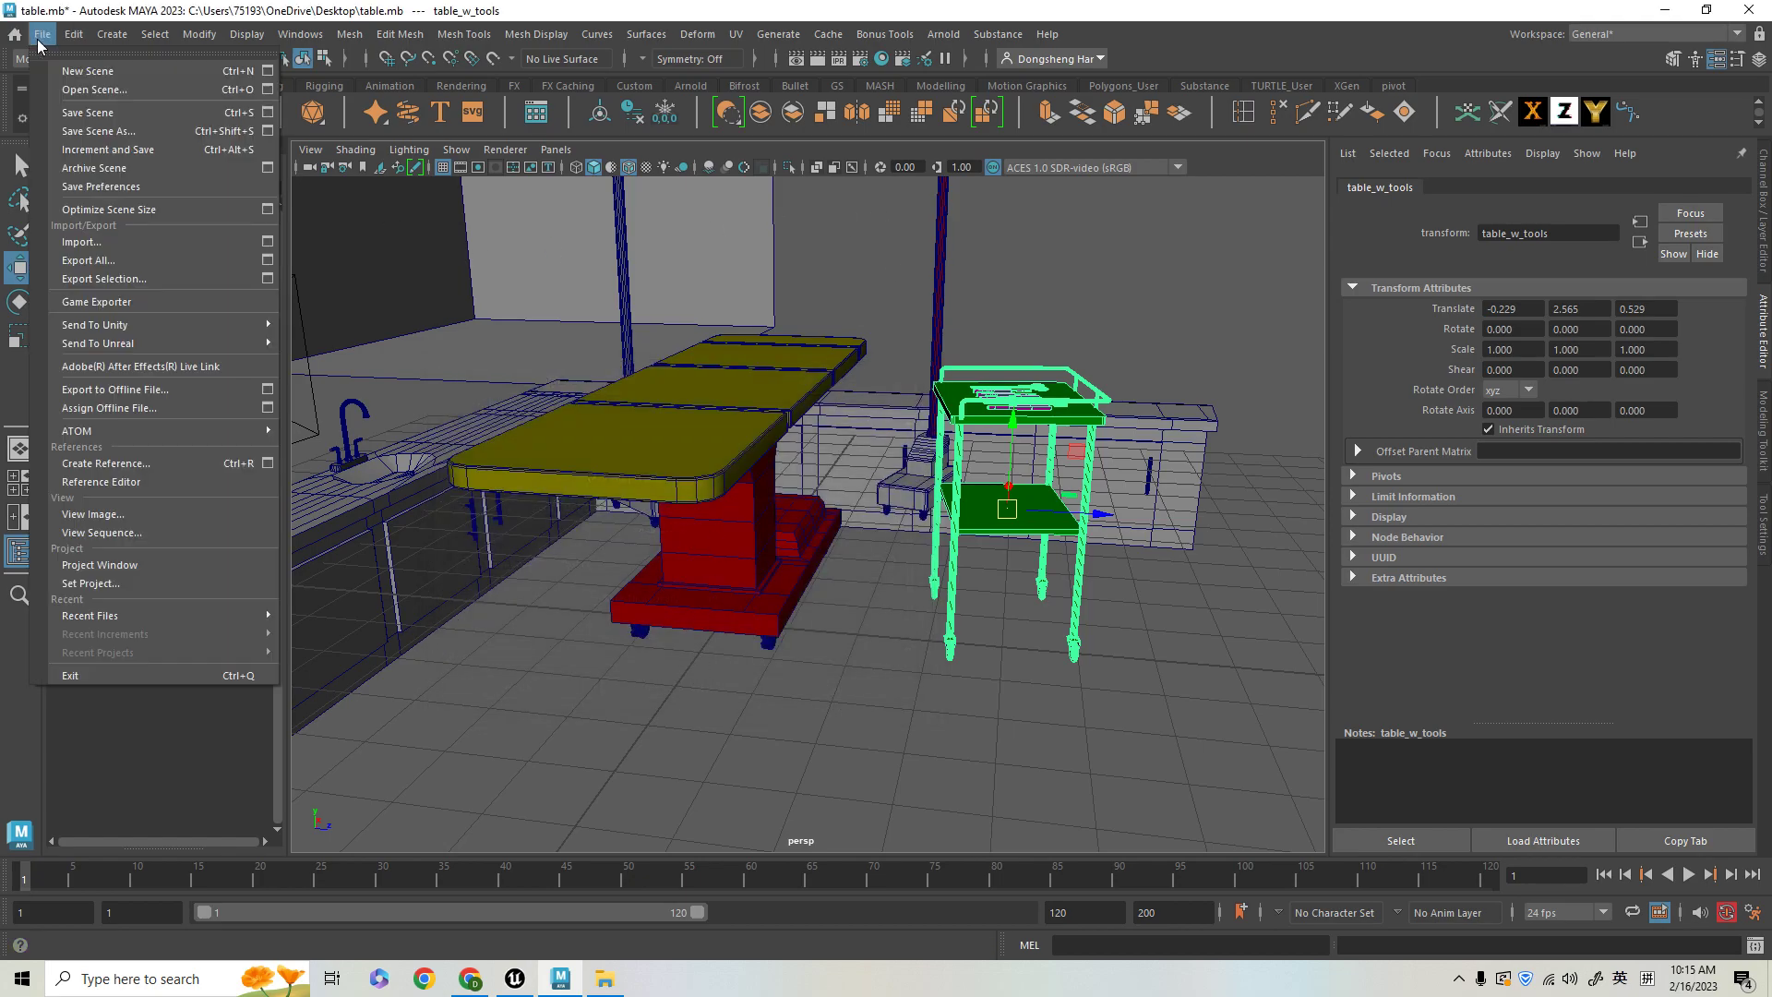
pyautogui.click(125, 280)
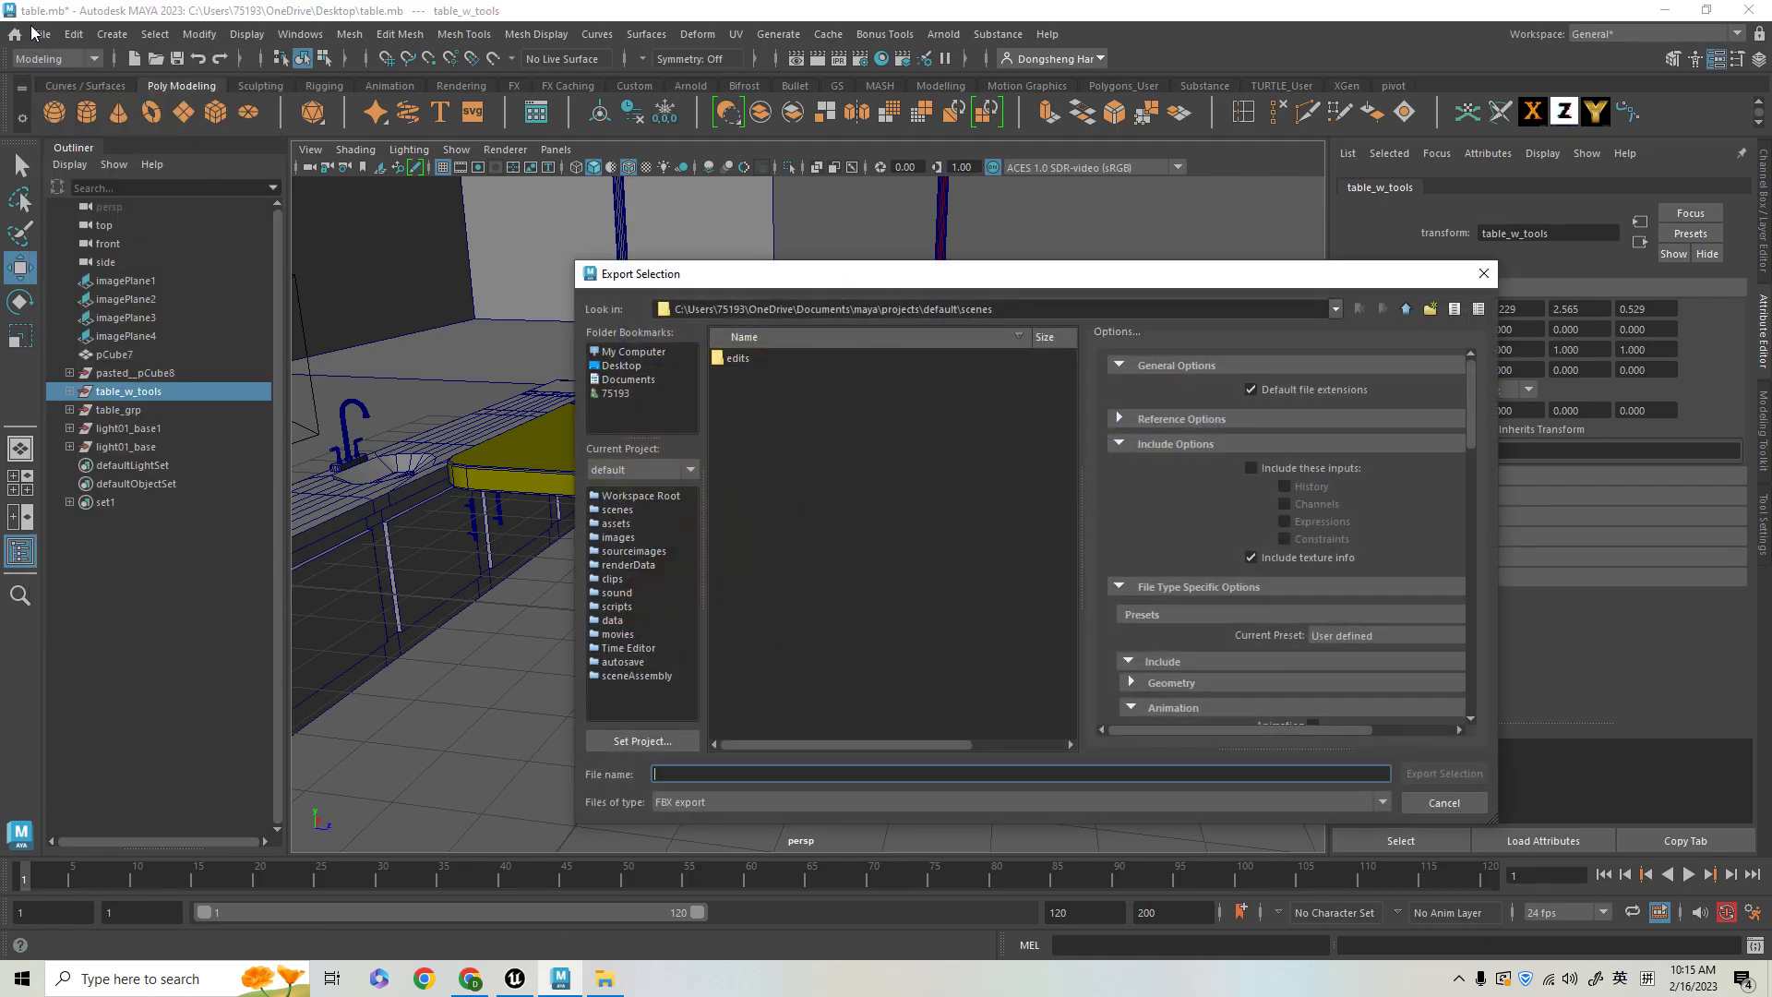
pyautogui.moveTo(1075, 273); pyautogui.dragTo(568, 231)
pyautogui.click(603, 443)
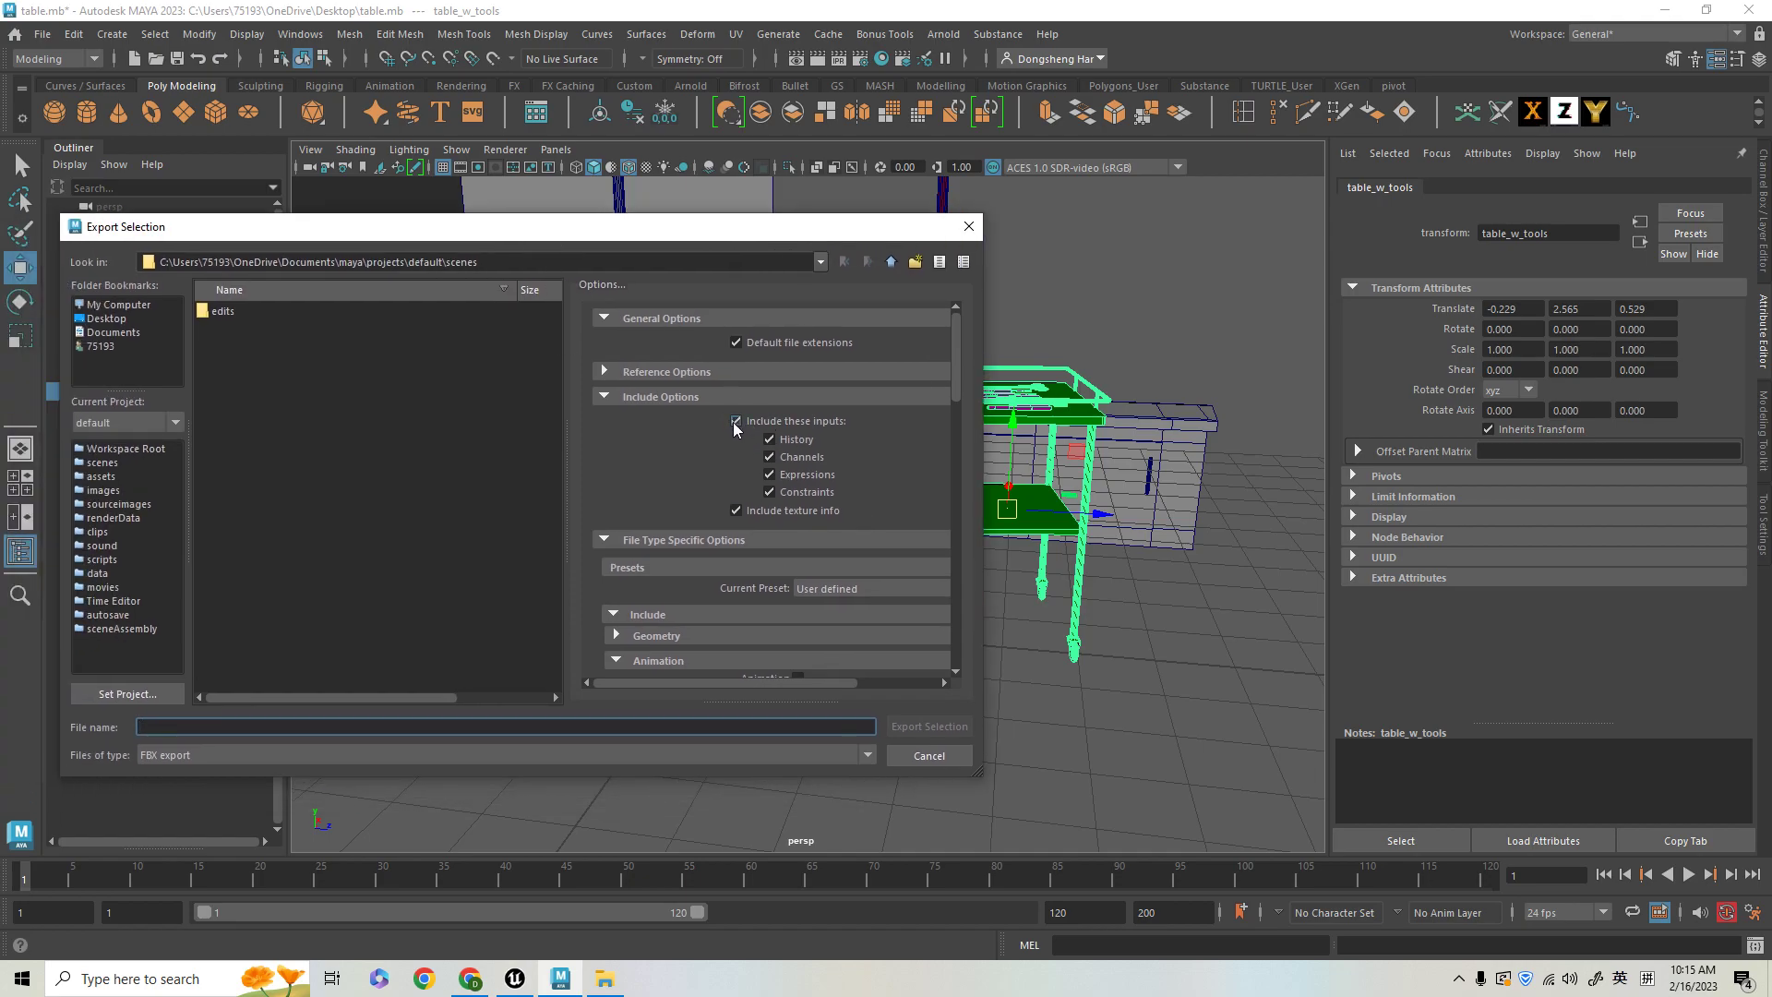
pyautogui.click(735, 422)
pyautogui.scroll(-1, 792, 458)
pyautogui.scroll(1, 849, 411)
pyautogui.scroll(-1, 792, 478)
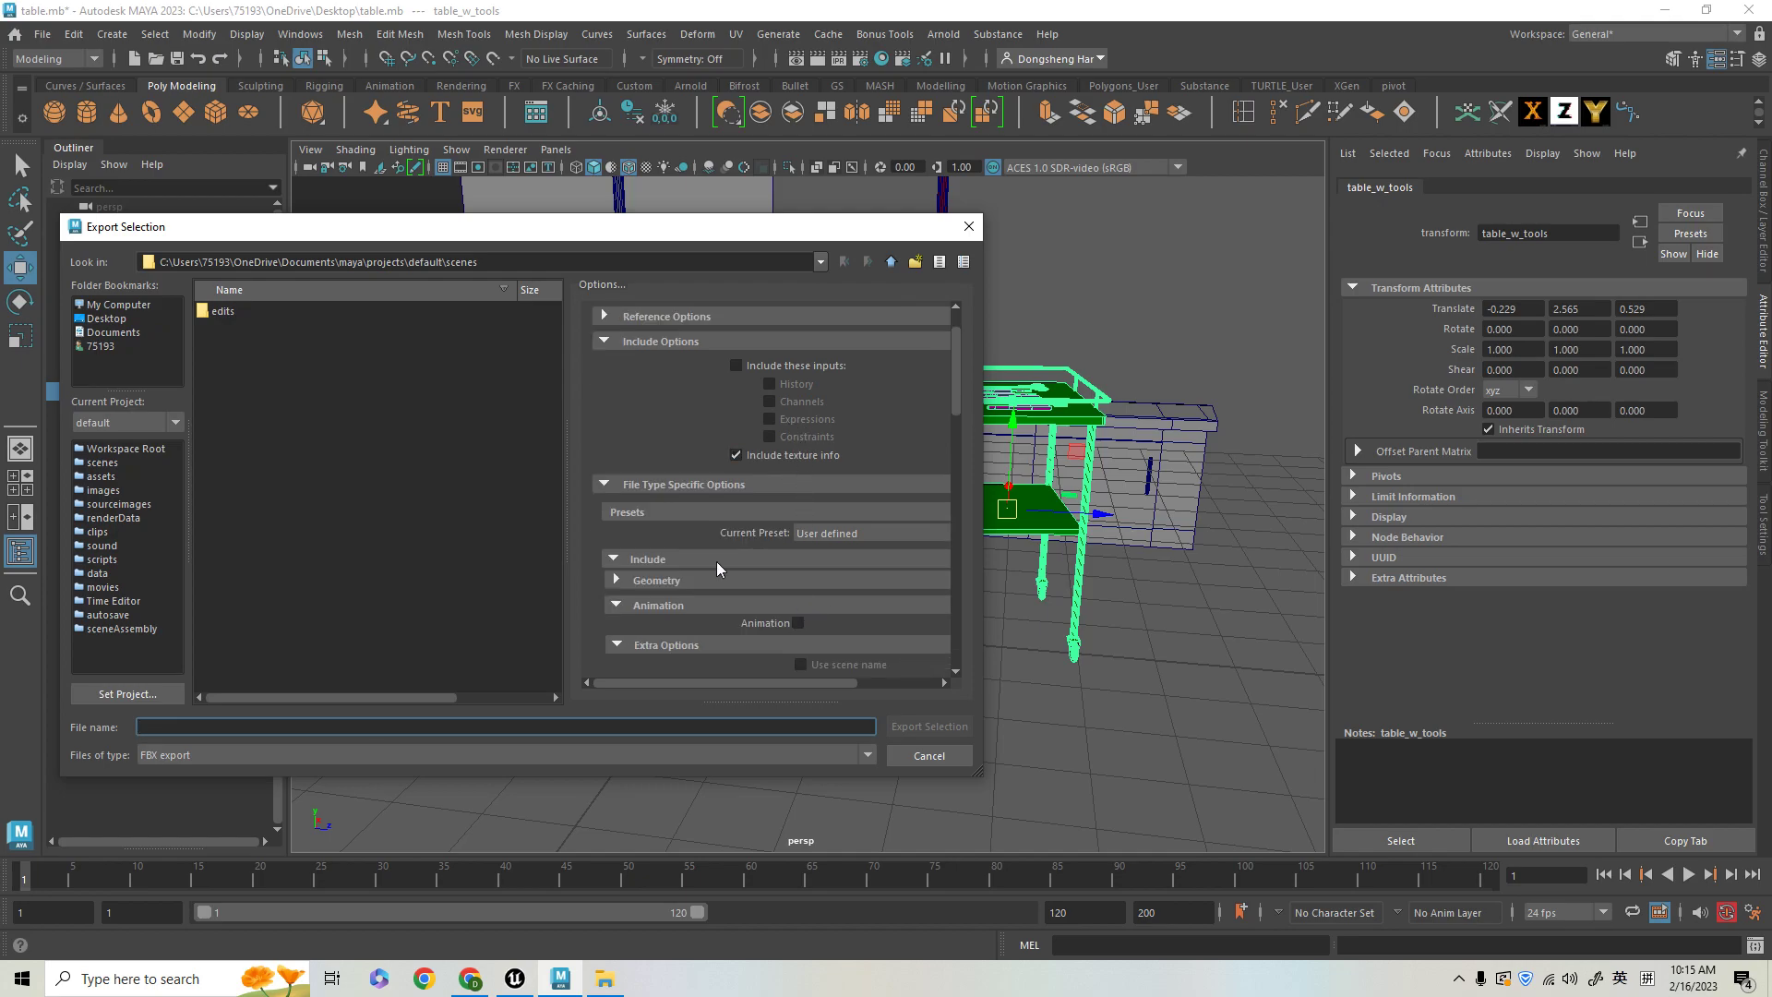
pyautogui.click(617, 605)
pyautogui.scroll(-2, 614, 509)
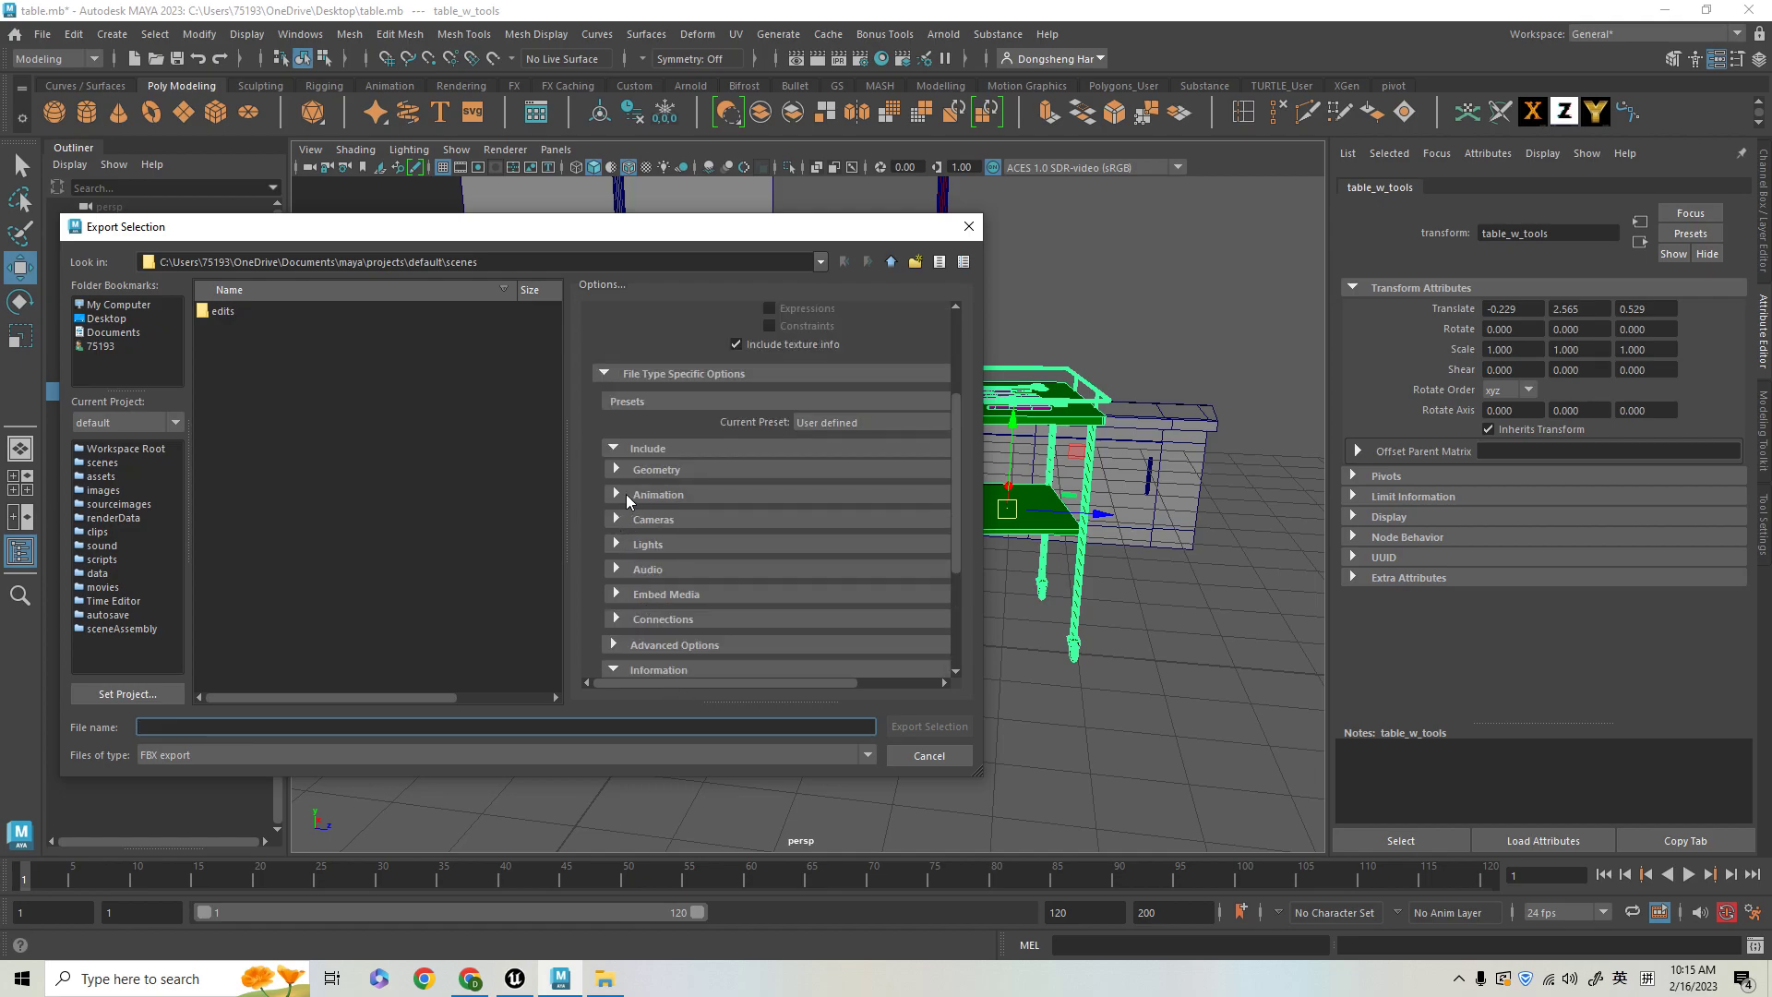
pyautogui.click(618, 495)
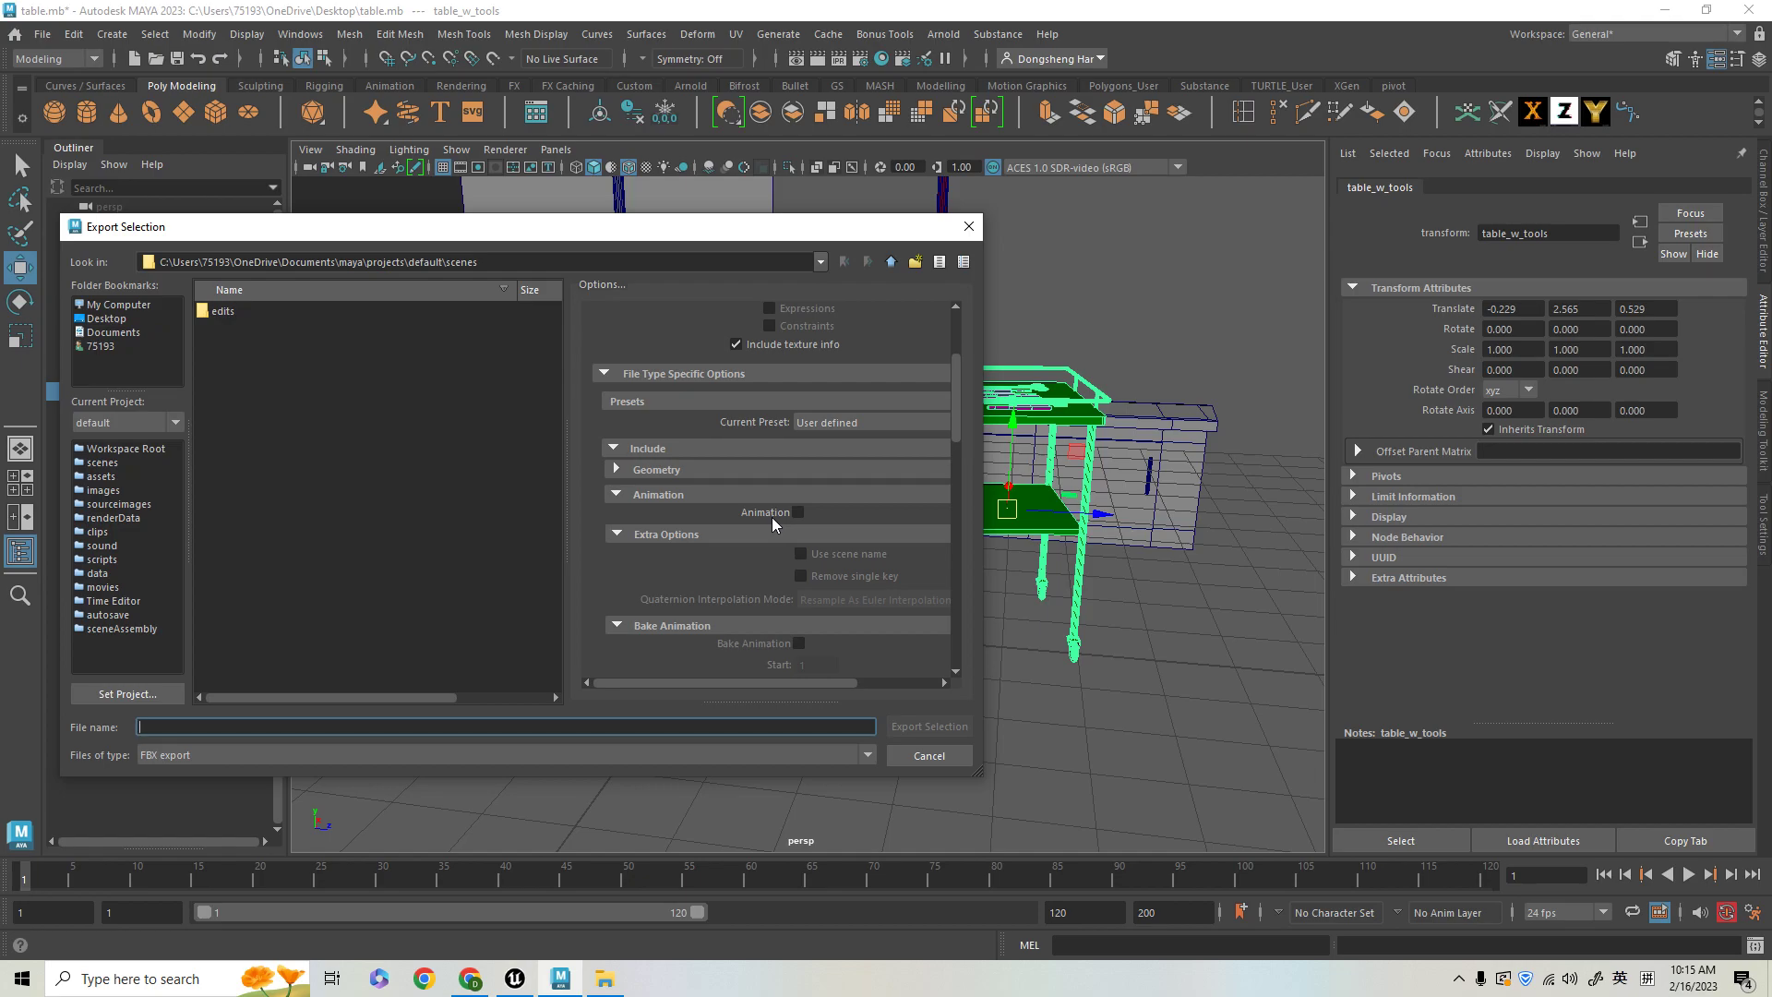
# - Set the export location to the AD112_Workshop folder on the Desktop and choose set1.fbx as the target file
pyautogui.moveTo(410, 226); pyautogui.dragTo(546, 286)
pyautogui.click(458, 352)
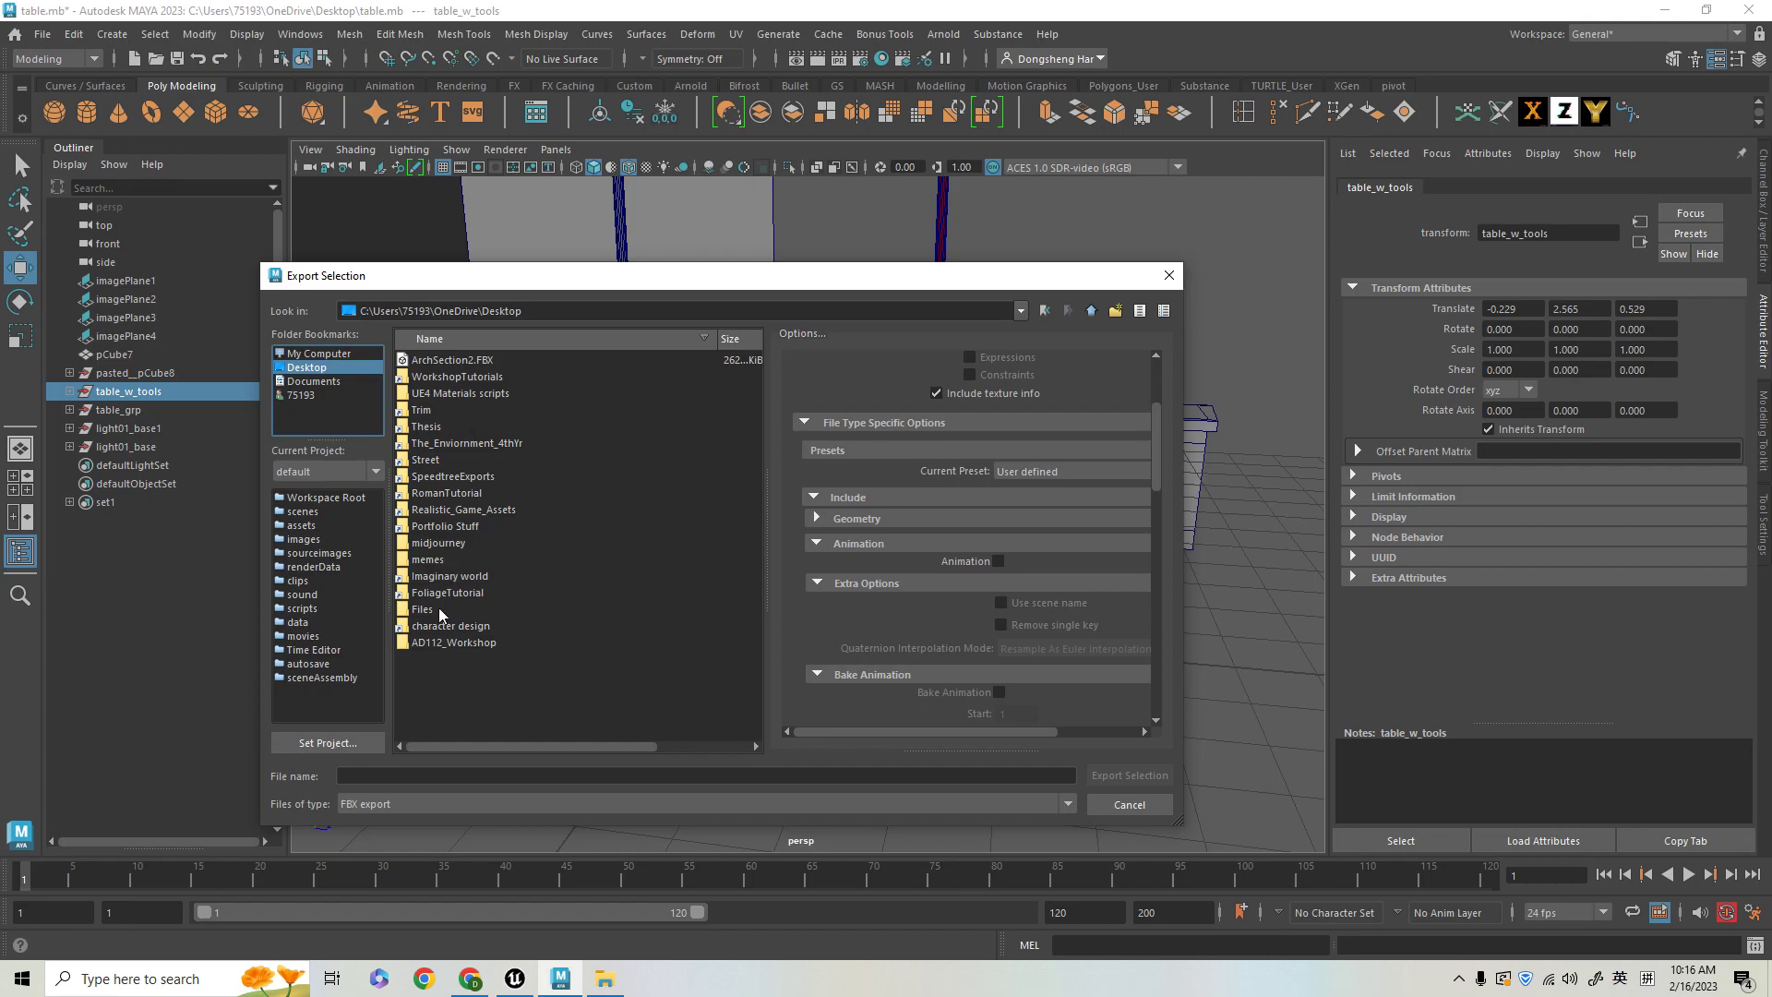
pyautogui.doubleClick(454, 642)
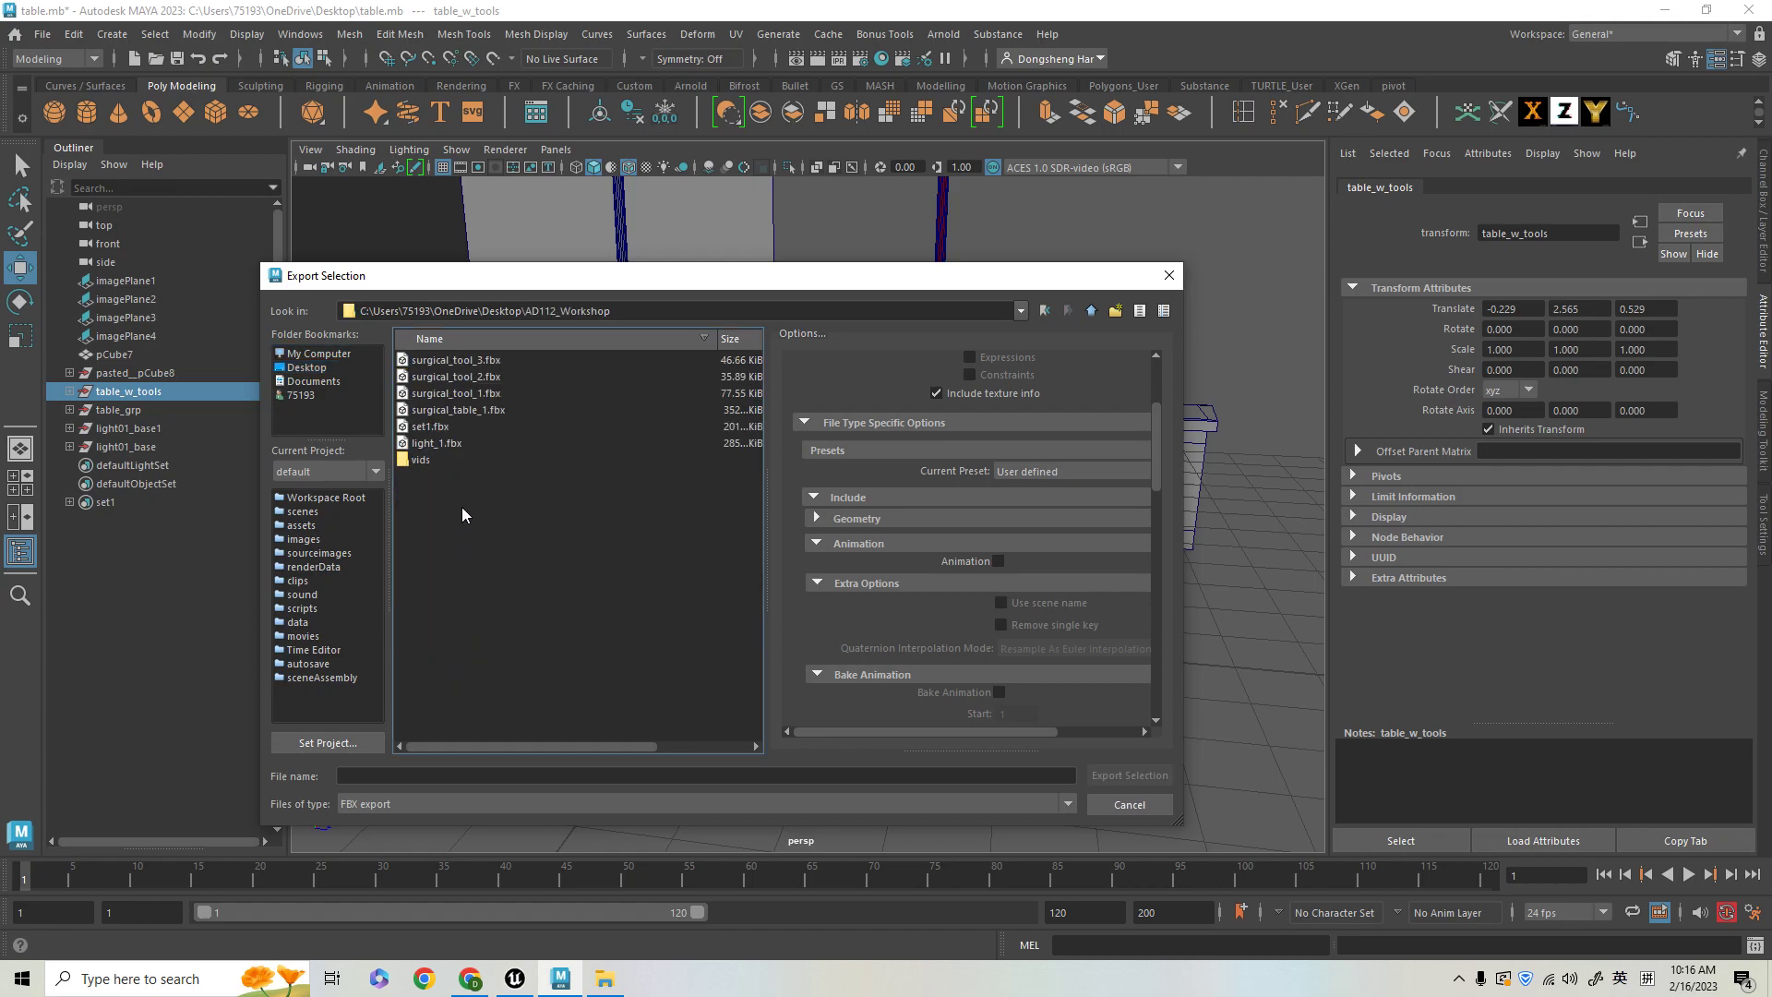
pyautogui.click(432, 427)
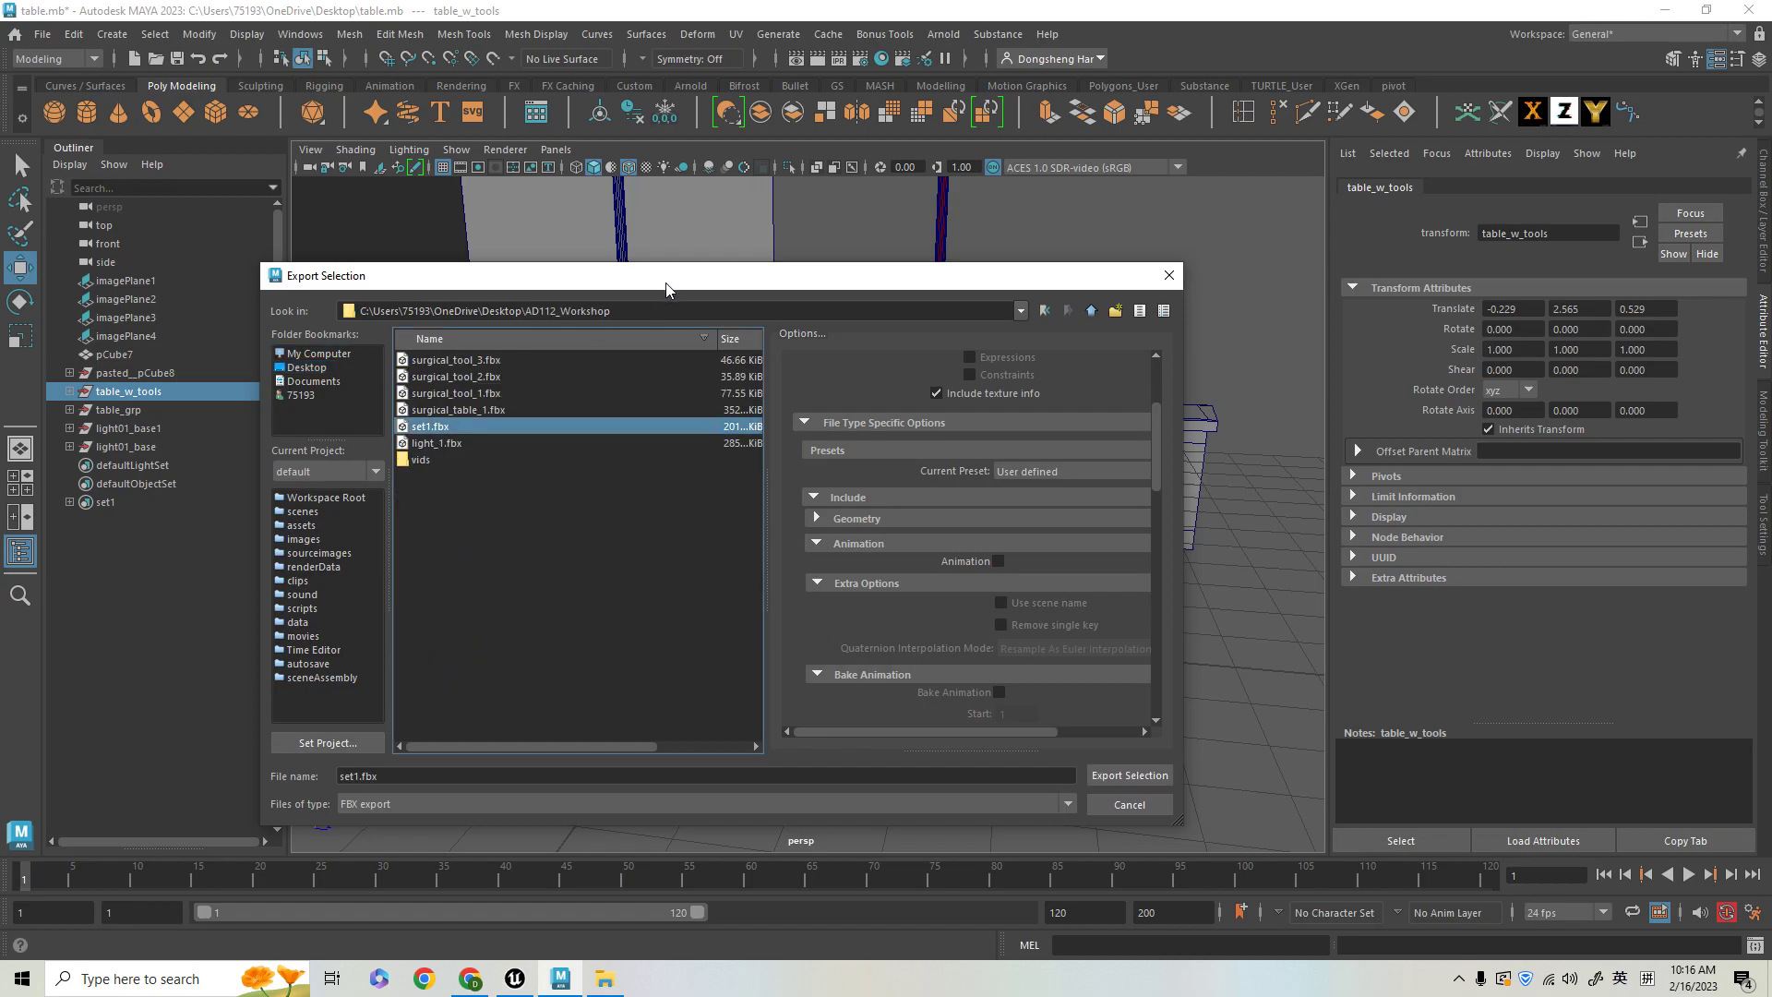
pyautogui.moveTo(660, 281); pyautogui.dragTo(468, 242)
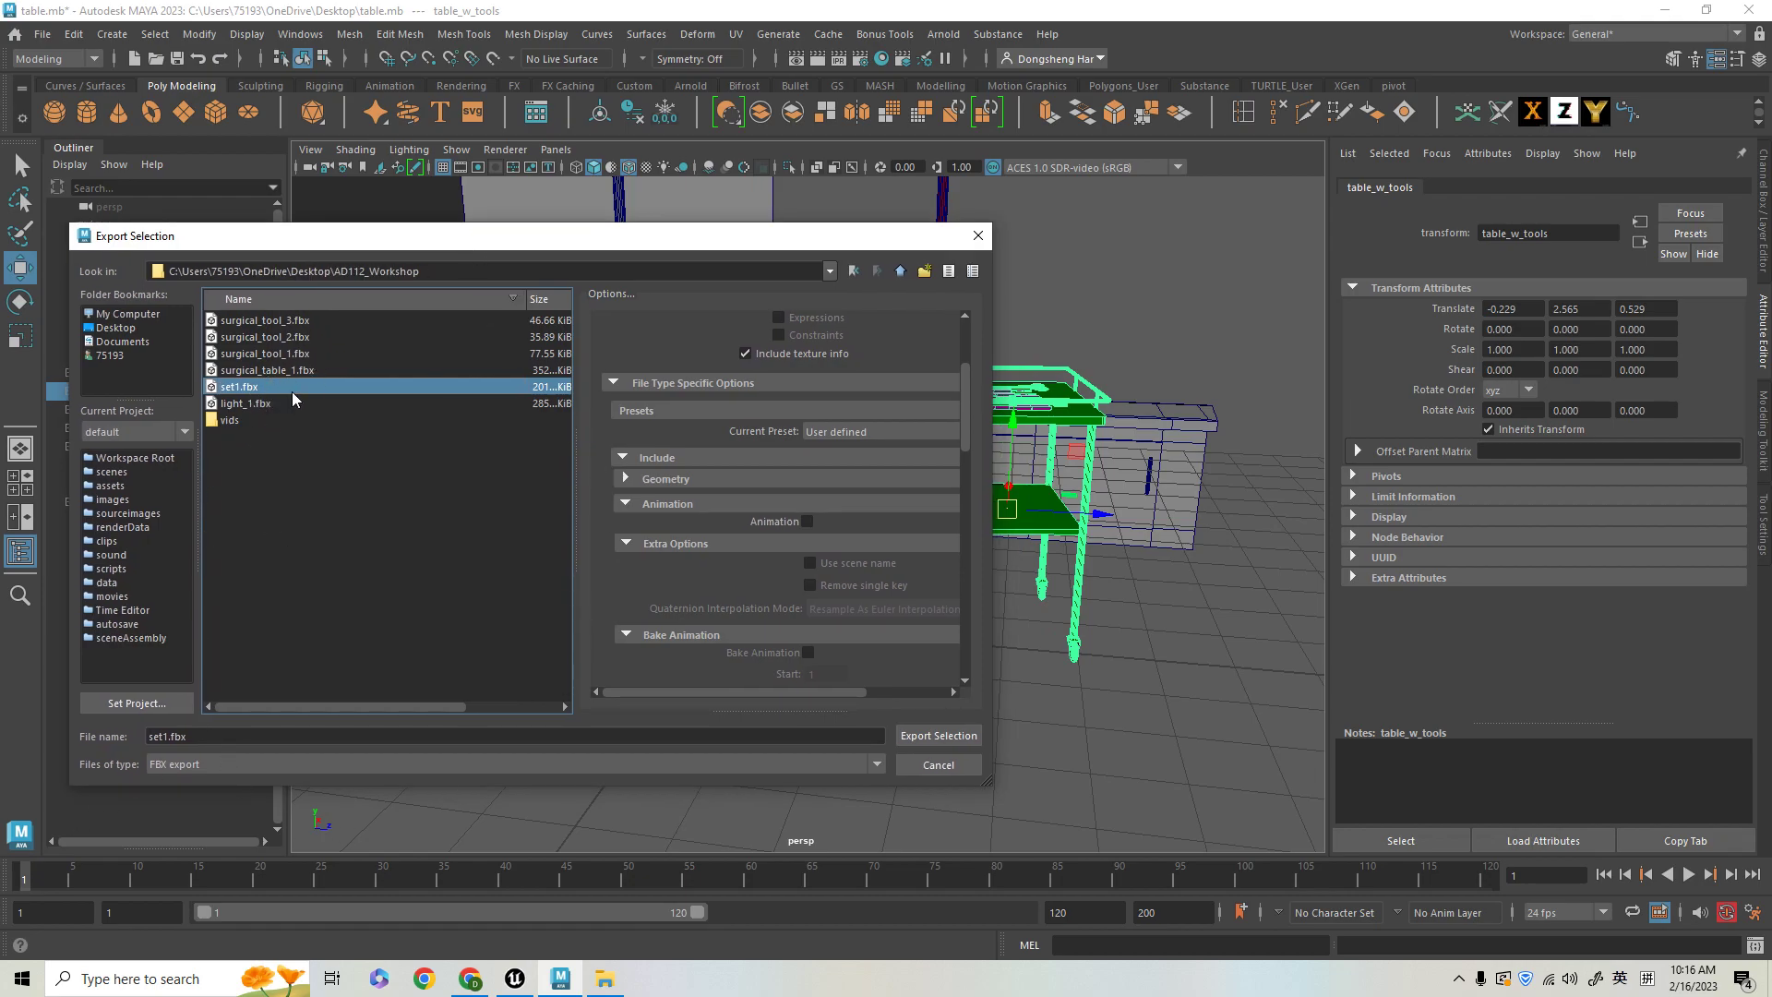
# - Export the selection as an FBX file named set1, replacing the existing file
pyautogui.click(187, 765)
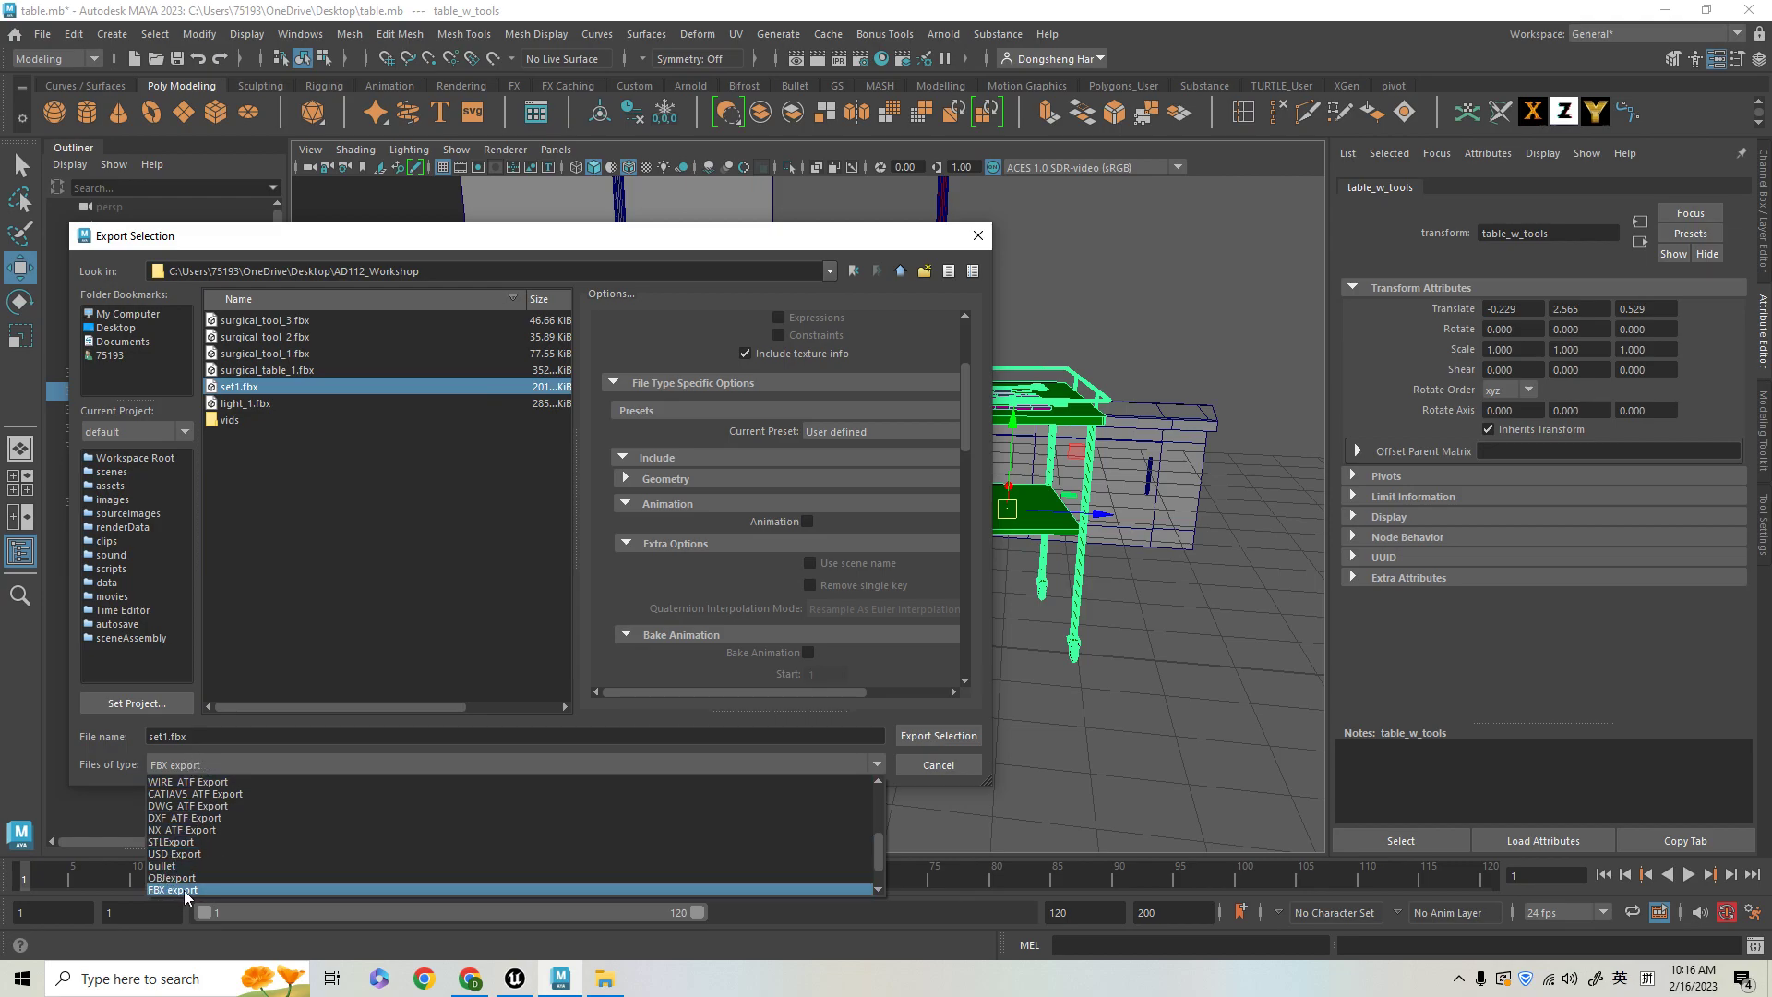
pyautogui.scroll(5, 213, 830)
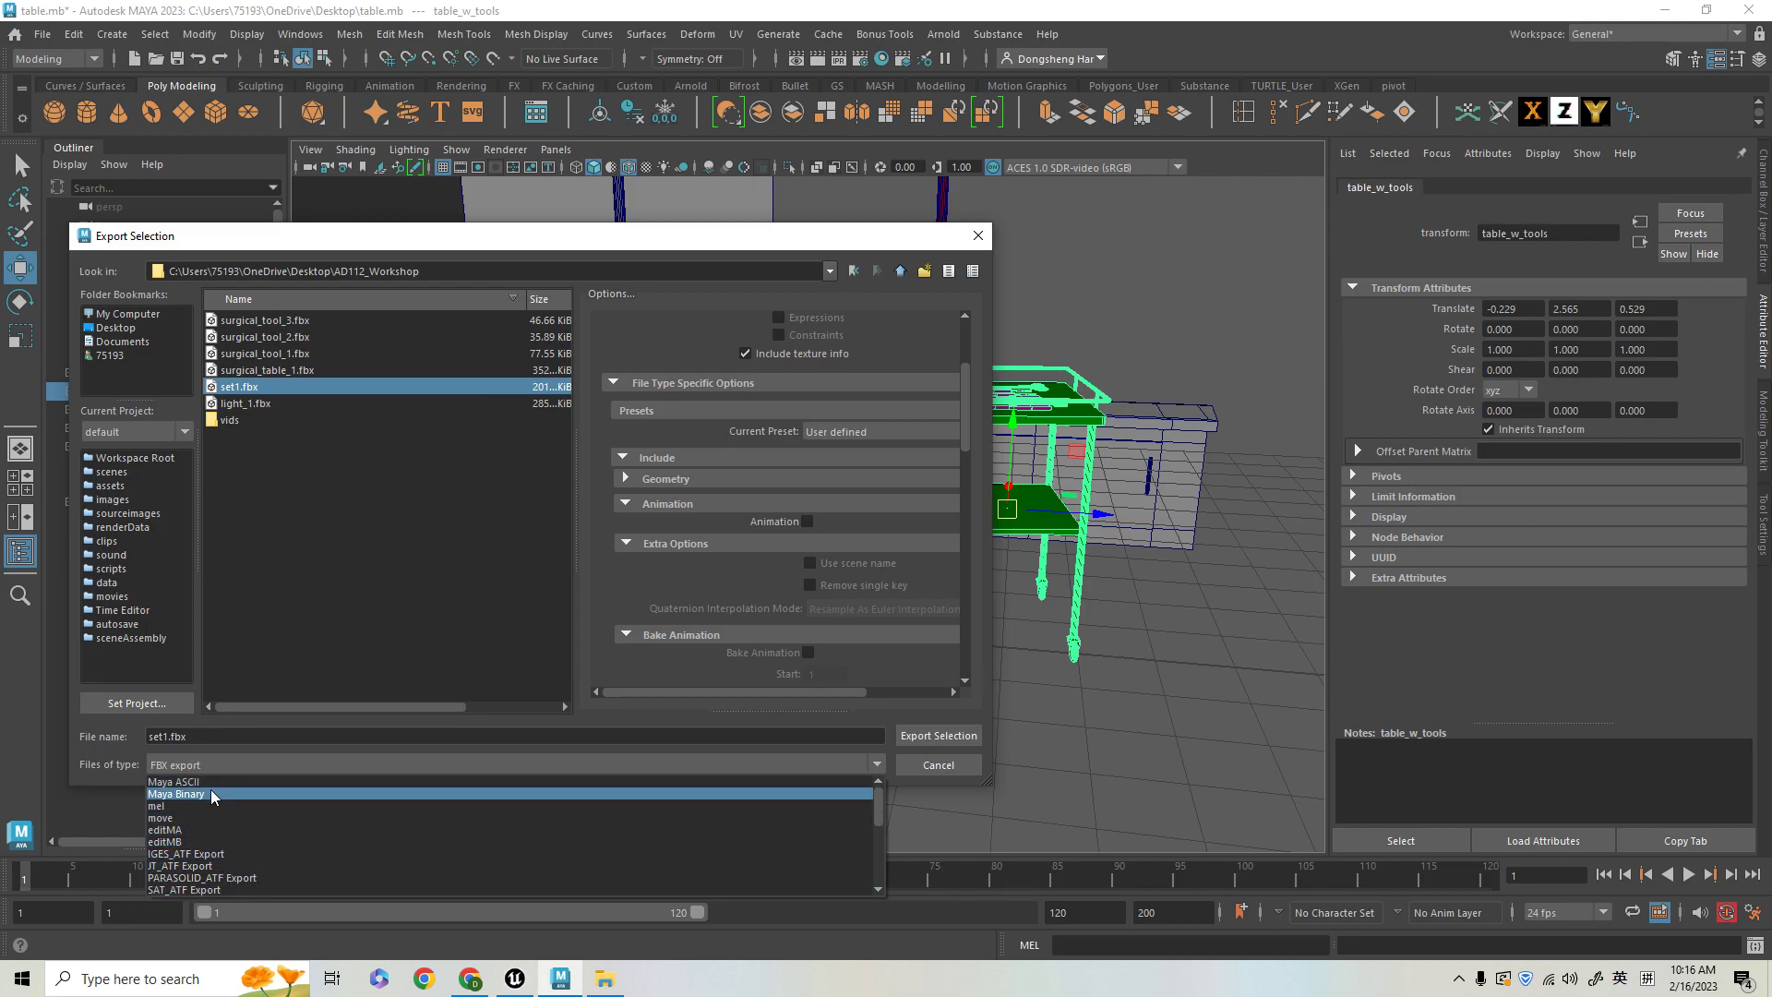
pyautogui.scroll(-5, 207, 795)
pyautogui.click(214, 854)
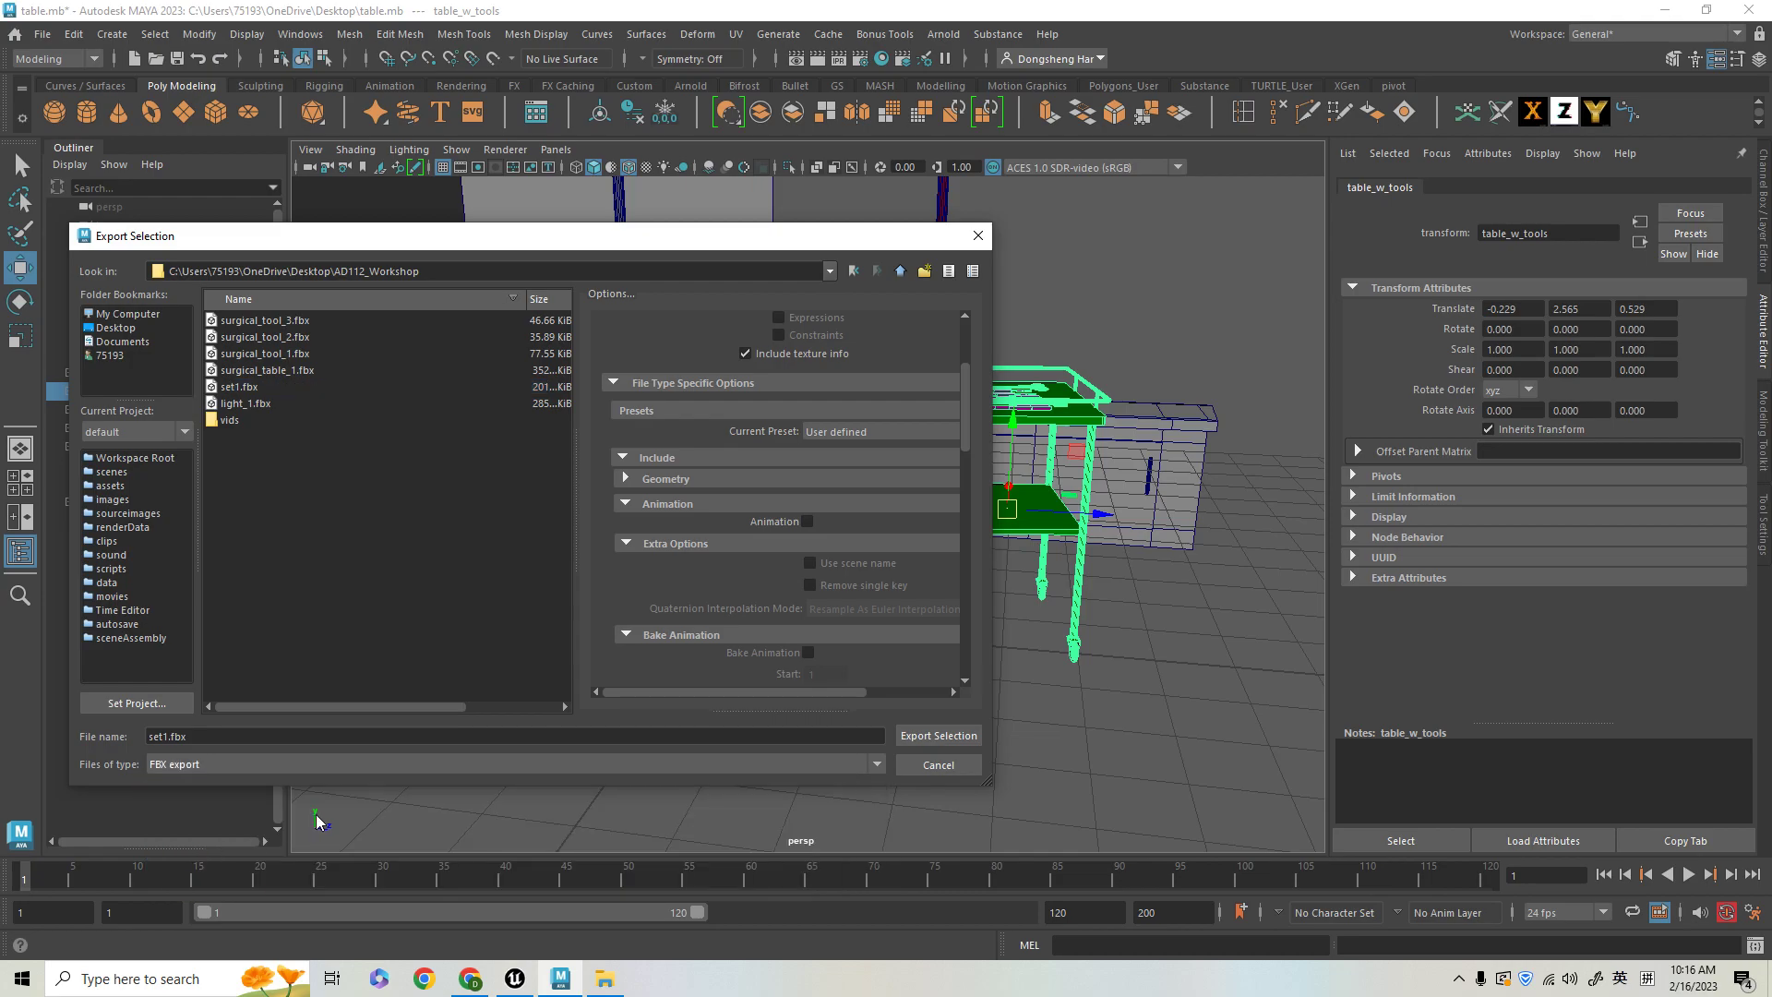
pyautogui.moveTo(224, 738); pyautogui.dragTo(119, 735)
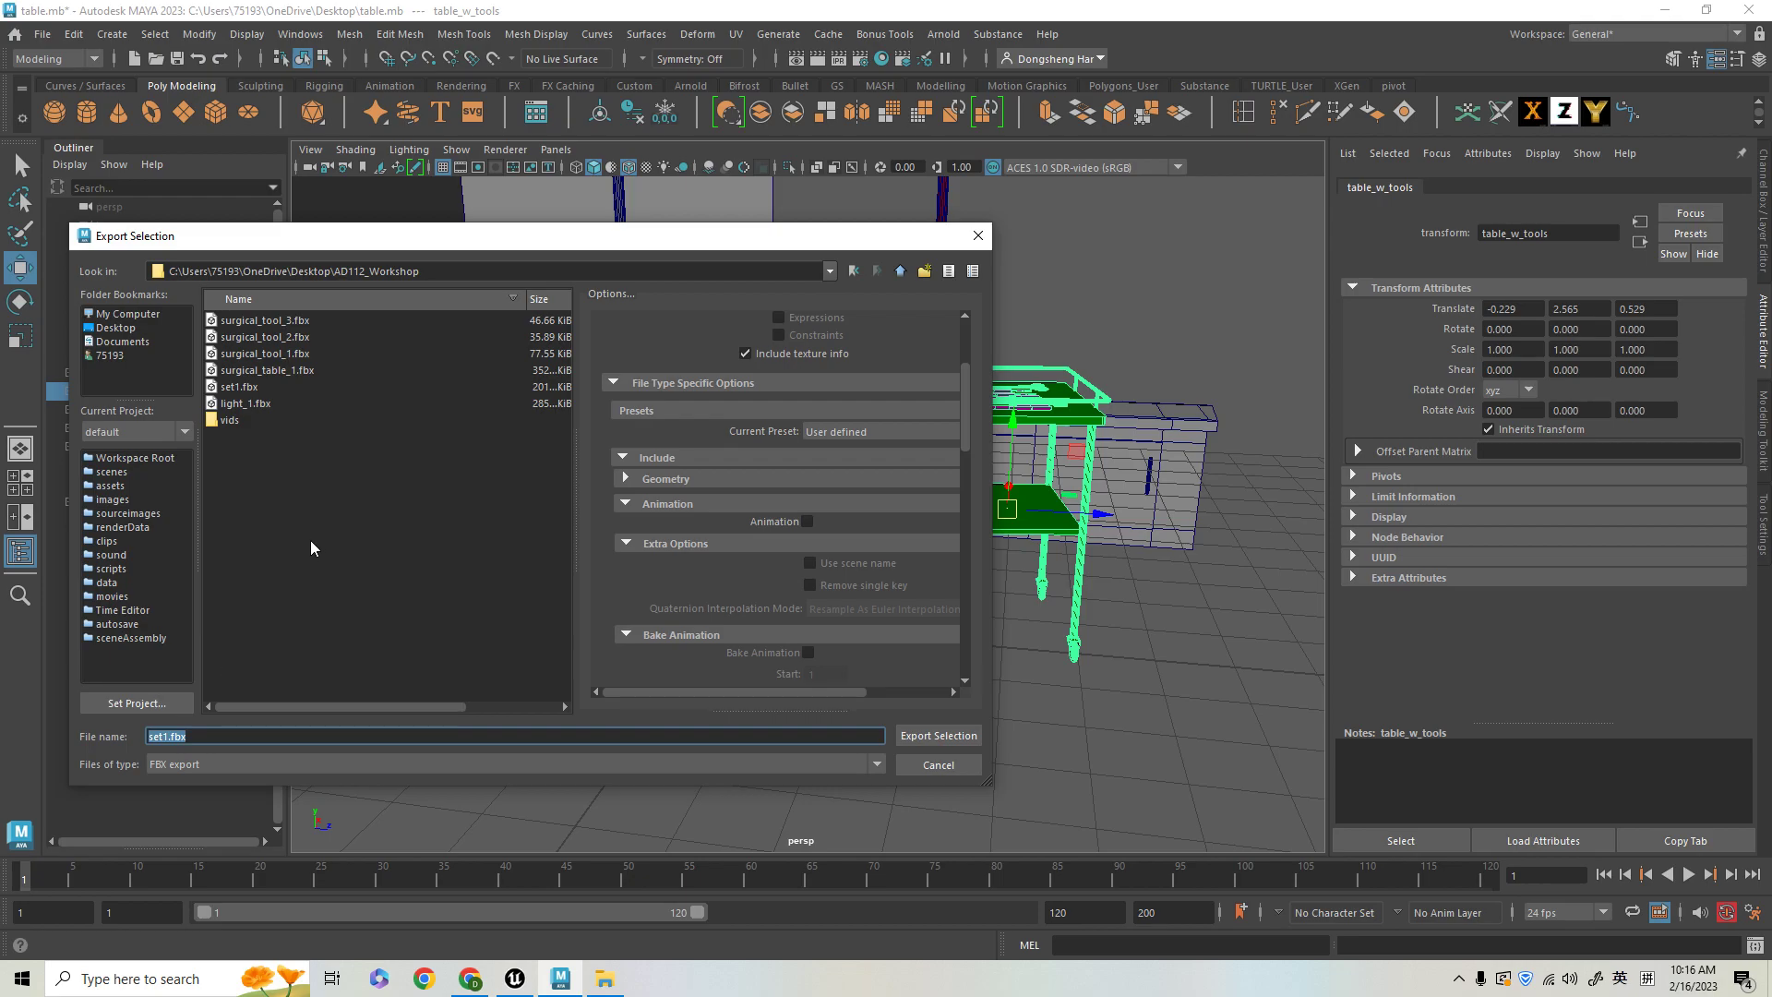
pyautogui.write('set1')
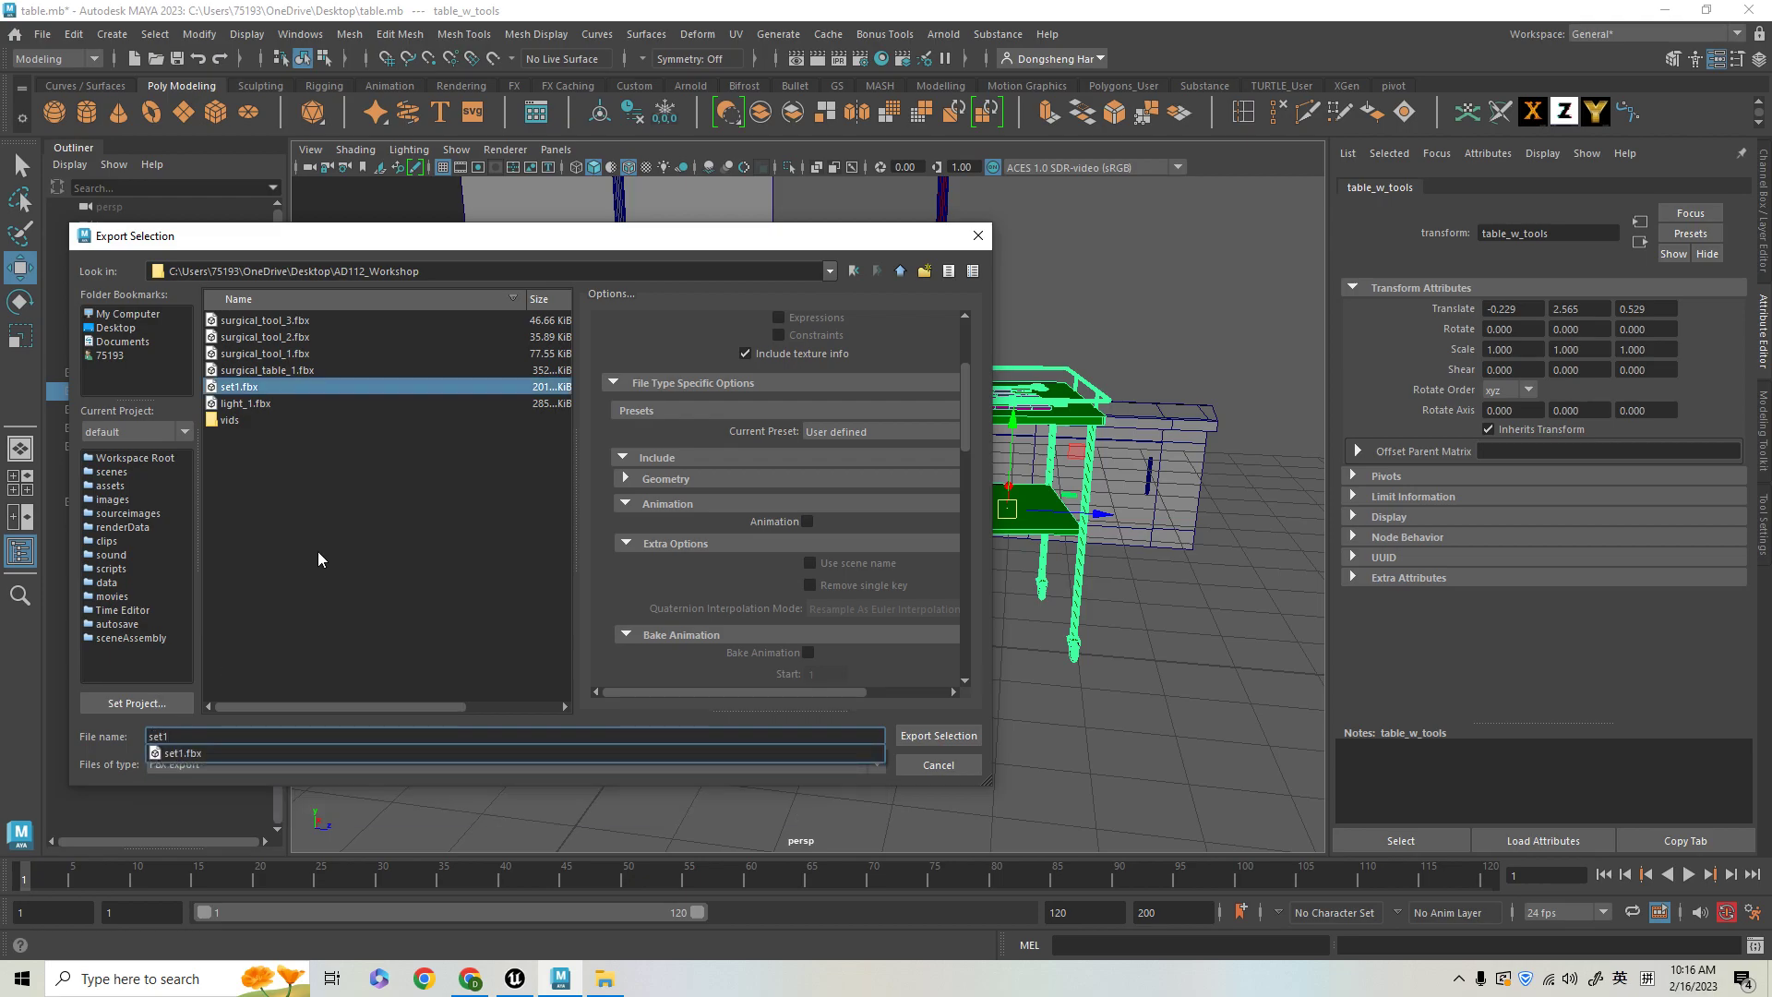
pyautogui.click(932, 741)
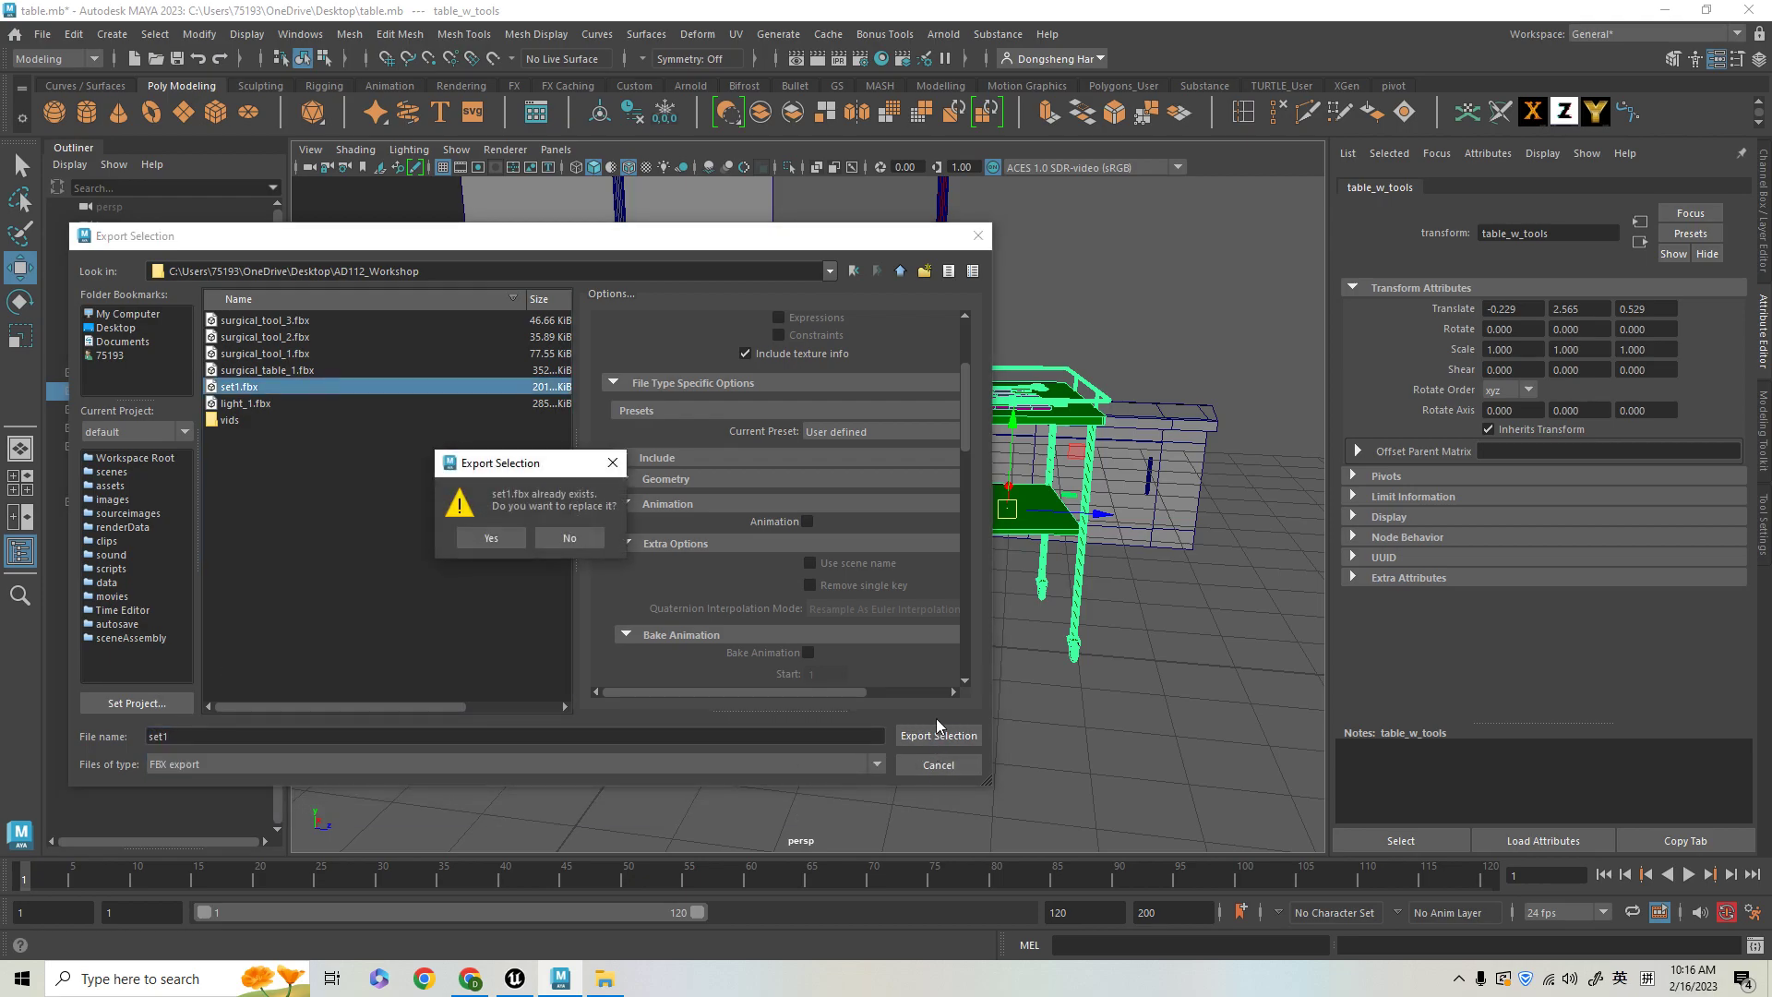
pyautogui.click(489, 538)
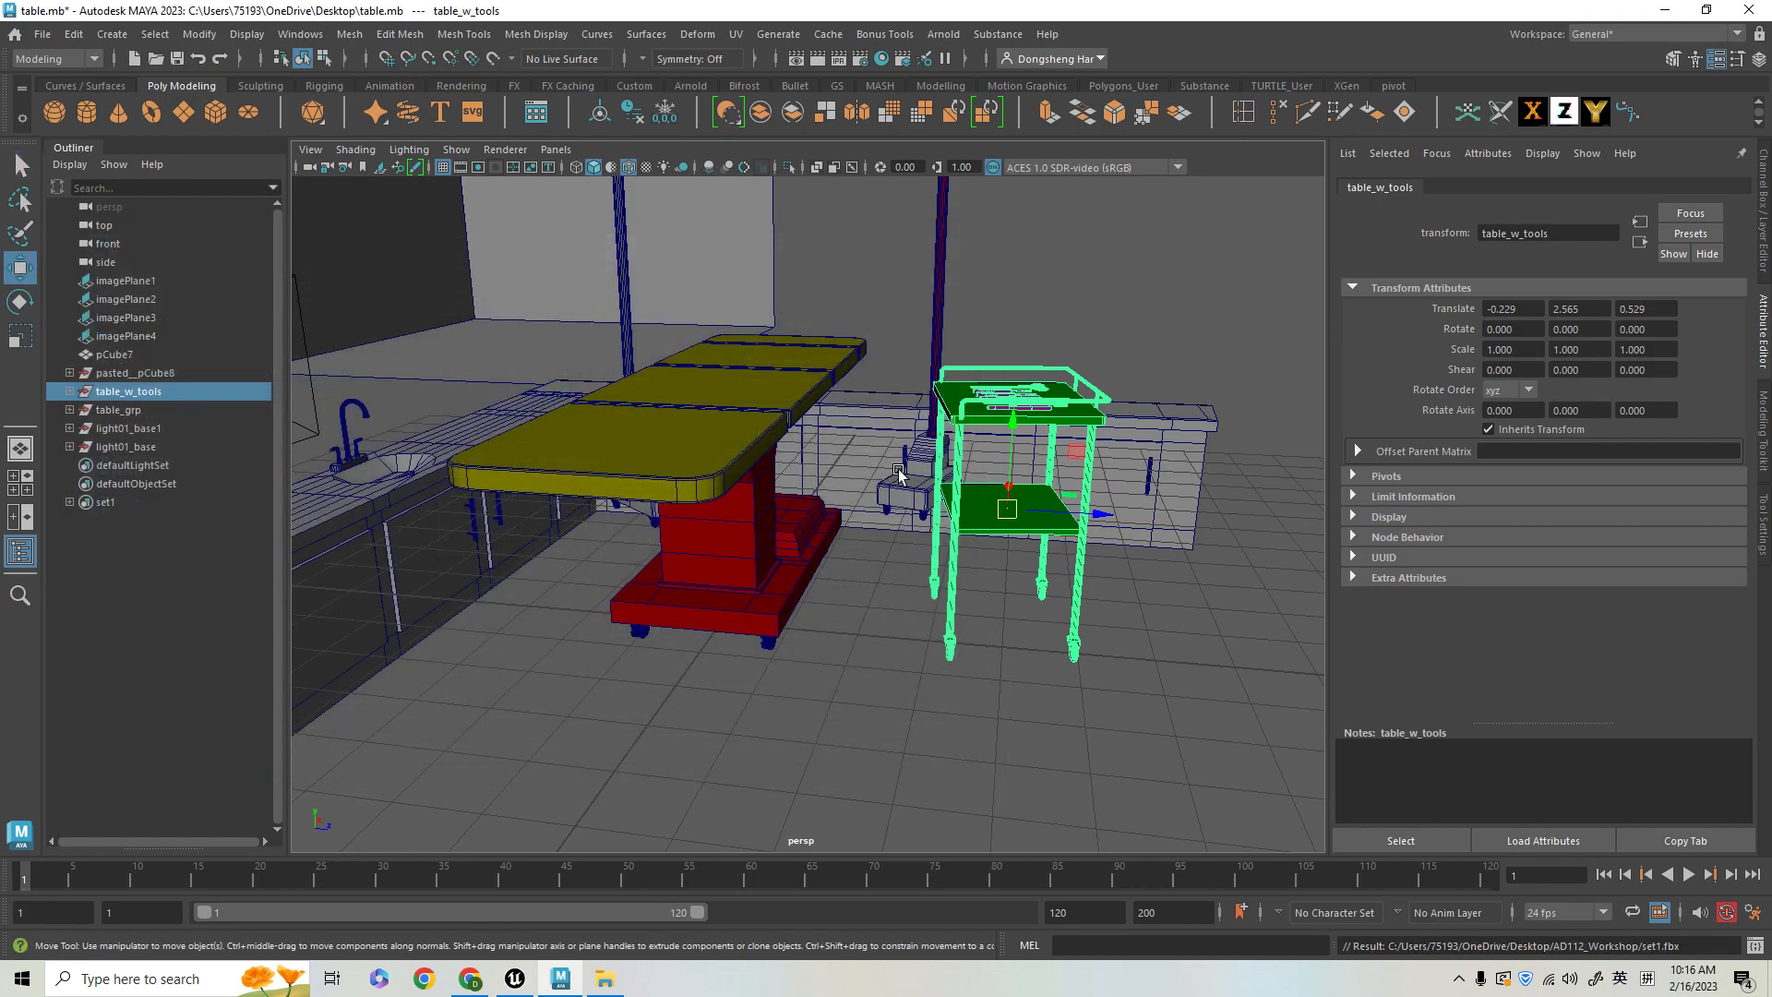
# - Examine the selected tool cart and the operating table from several angles
pyautogui.scroll(5, 934, 544)
pyautogui.scroll(-4, 945, 576)
pyautogui.keyDown('alt'); pyautogui.moveTo(872, 595); pyautogui.dragTo(941, 578); pyautogui.keyUp('alt')
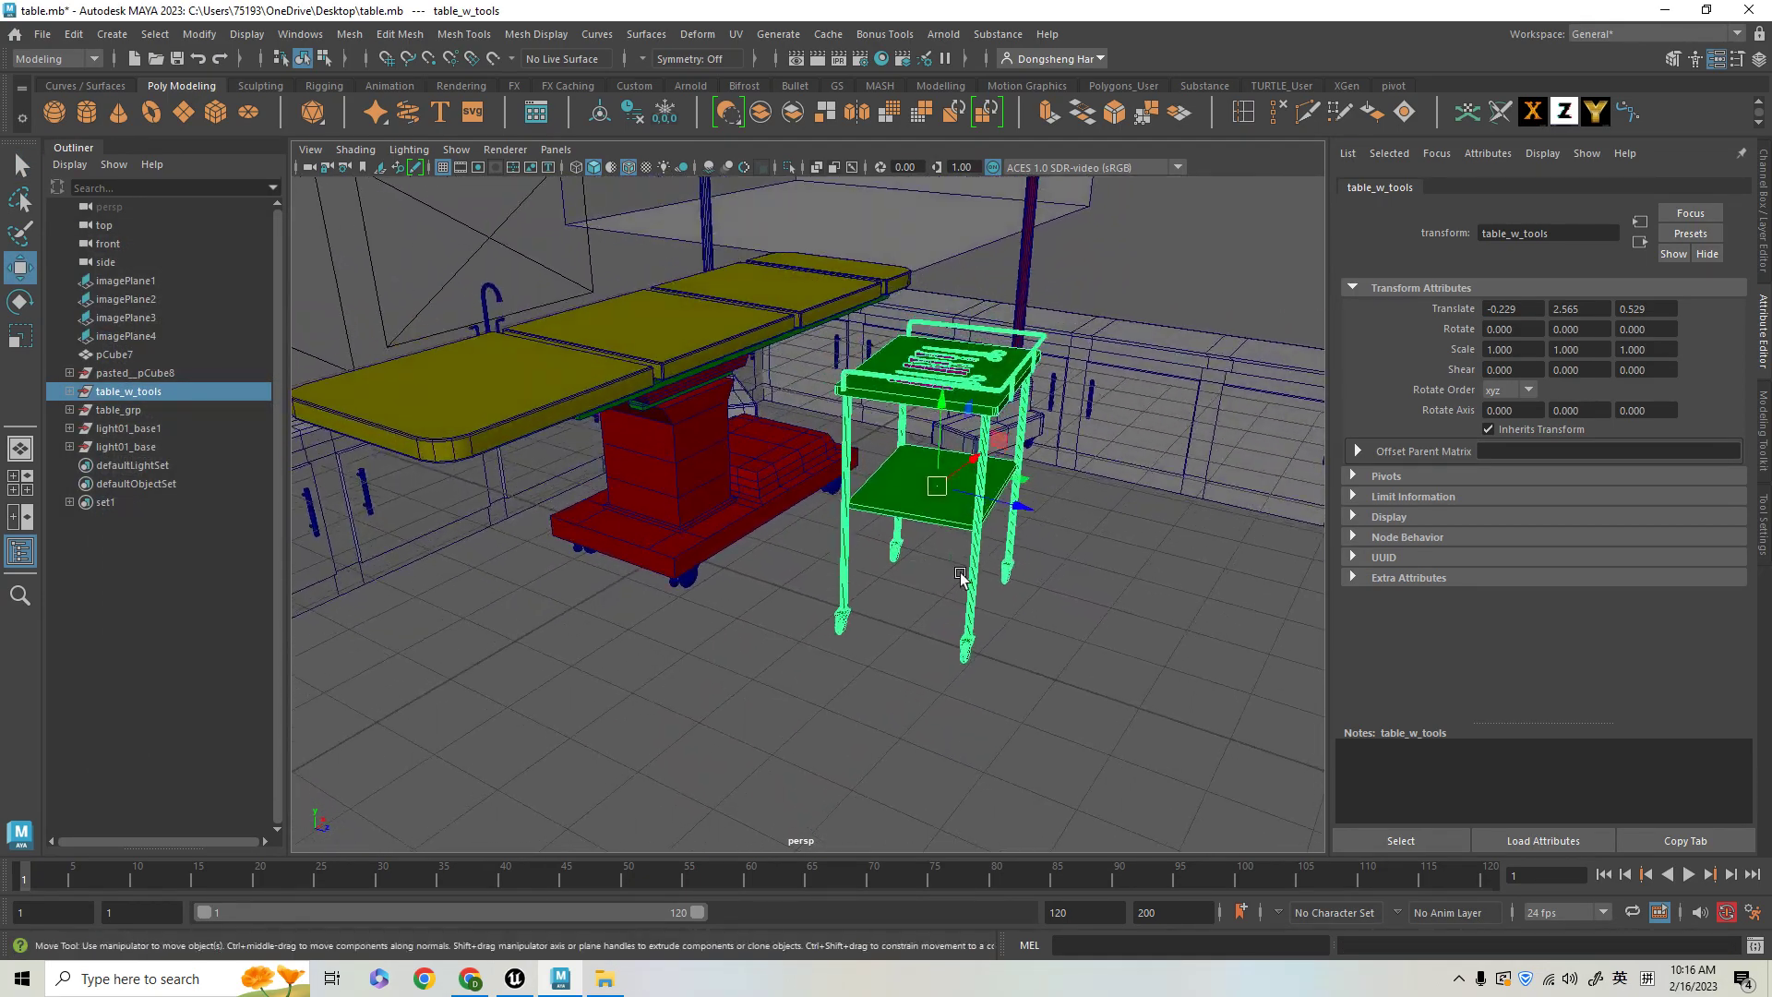
pyautogui.keyDown('alt'); pyautogui.moveTo(785, 552); pyautogui.dragTo(844, 533); pyautogui.keyUp('alt')
pyautogui.keyDown('alt'); pyautogui.moveTo(773, 381); pyautogui.dragTo(803, 458, button='right'); pyautogui.keyUp('alt')
pyautogui.keyDown('alt'); pyautogui.moveTo(871, 538); pyautogui.dragTo(813, 594, button='middle'); pyautogui.keyUp('alt')
pyautogui.keyDown('alt'); pyautogui.moveTo(813, 594); pyautogui.dragTo(851, 558); pyautogui.keyUp('alt')
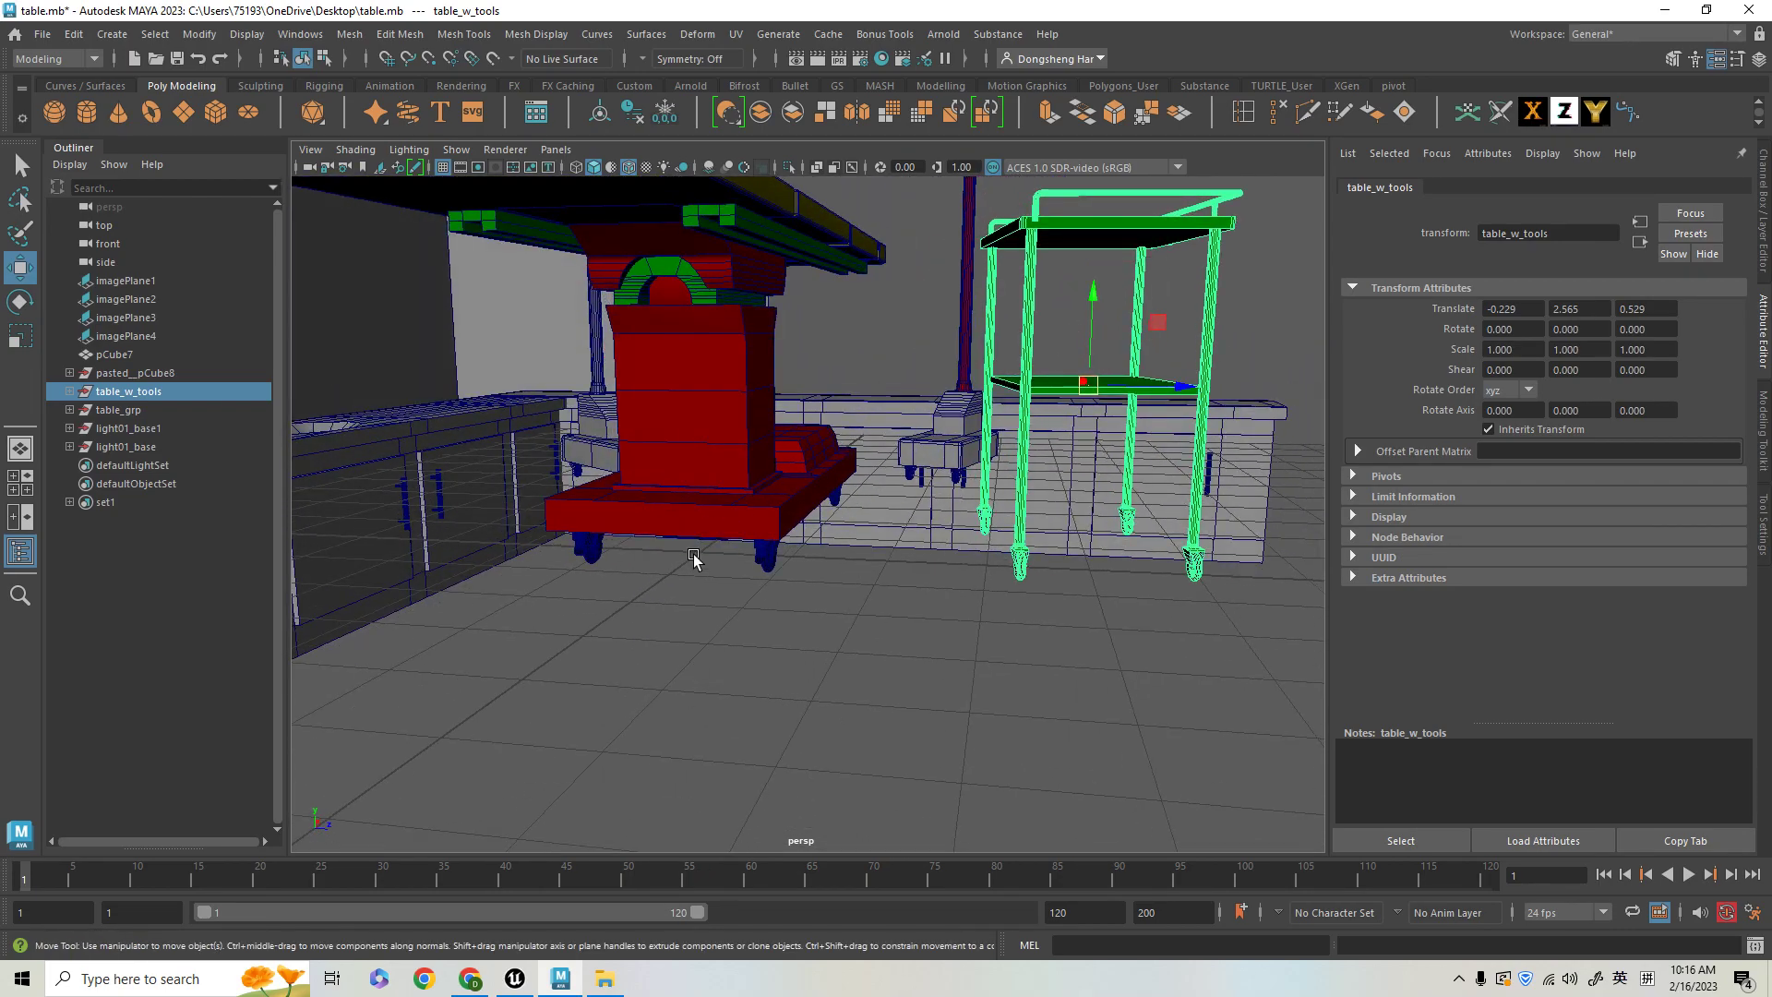
pyautogui.keyDown('alt'); pyautogui.moveTo(1052, 461); pyautogui.dragTo(1040, 558); pyautogui.keyUp('alt')
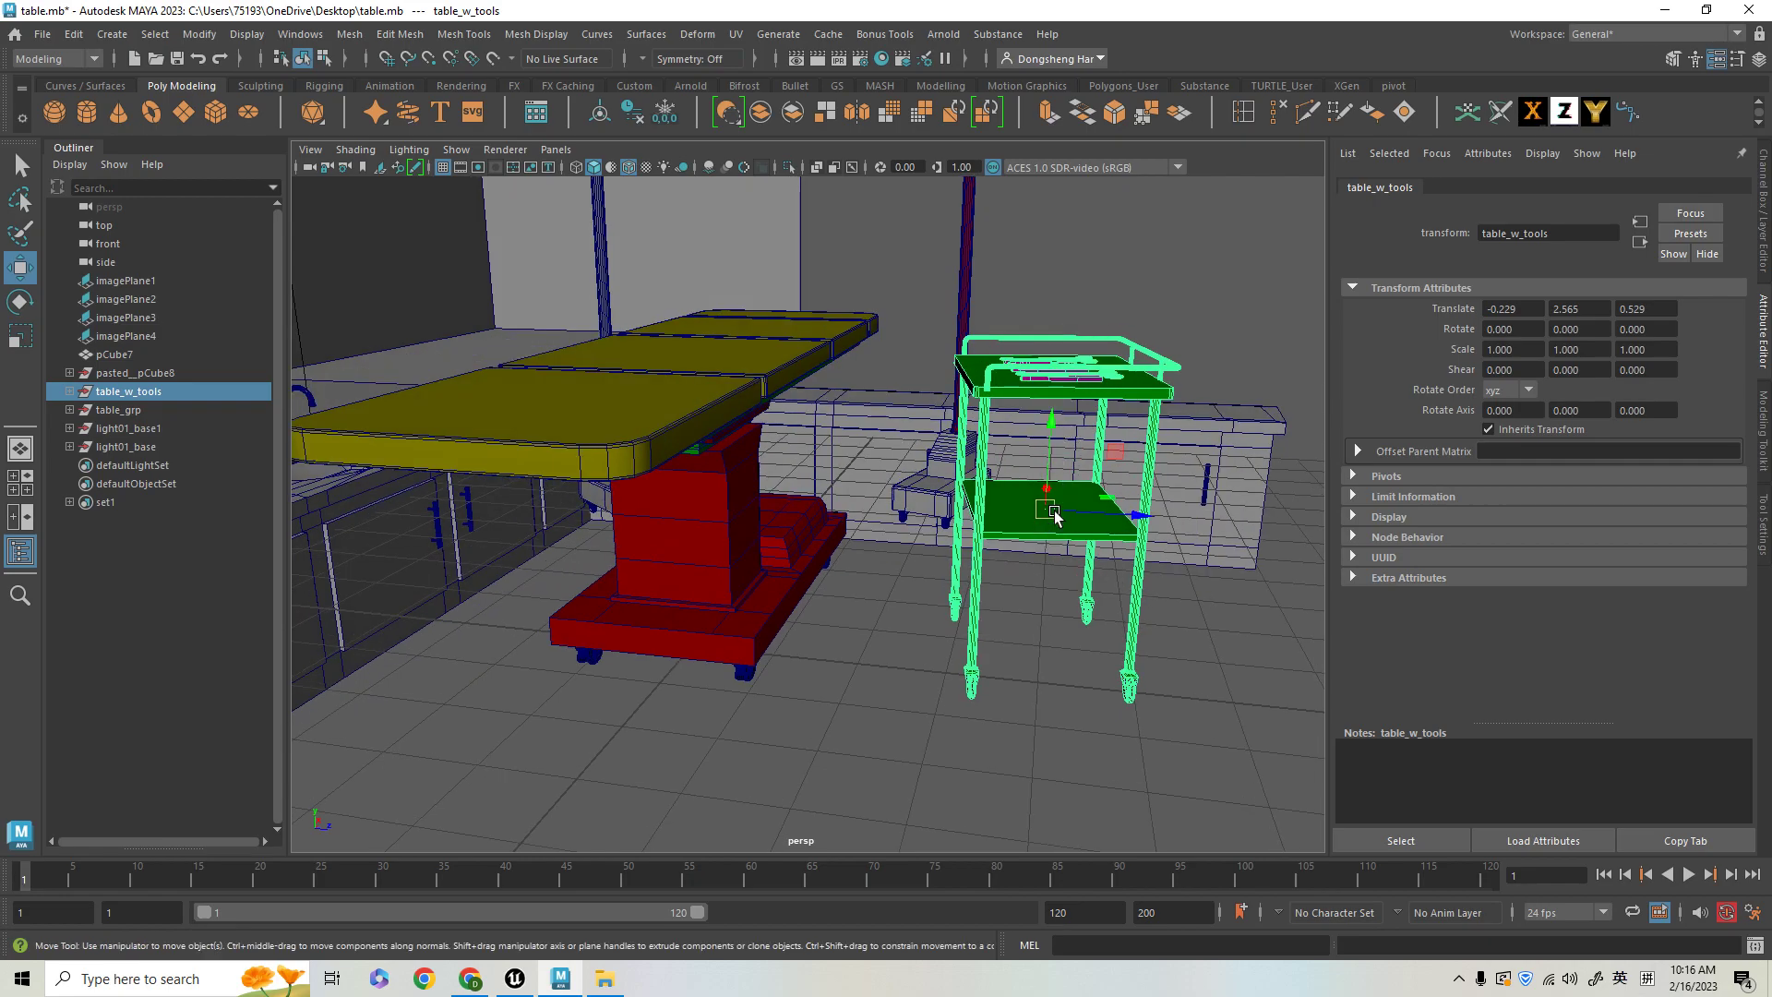
pyautogui.keyDown('alt'); pyautogui.moveTo(1004, 539); pyautogui.dragTo(1042, 483); pyautogui.keyUp('alt')
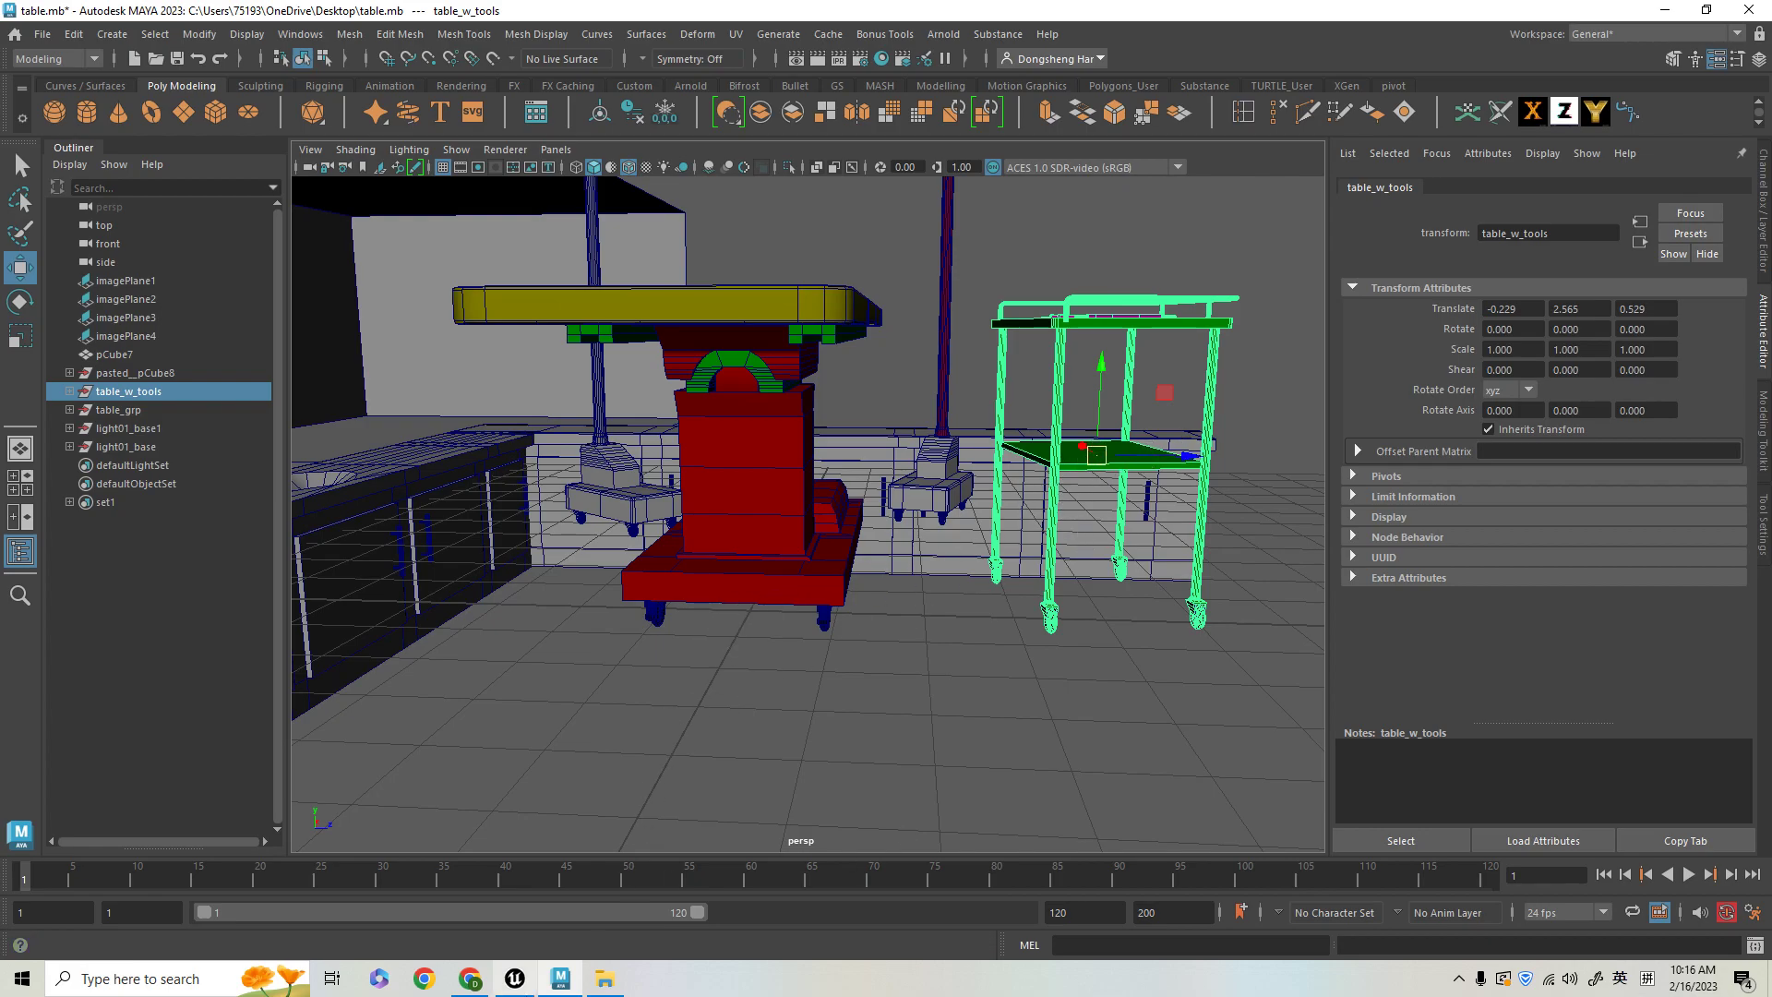
# - Switch to Unreal Engine and create a Blank games project named Workshop_Scene_2 with starter content
pyautogui.click(515, 978)
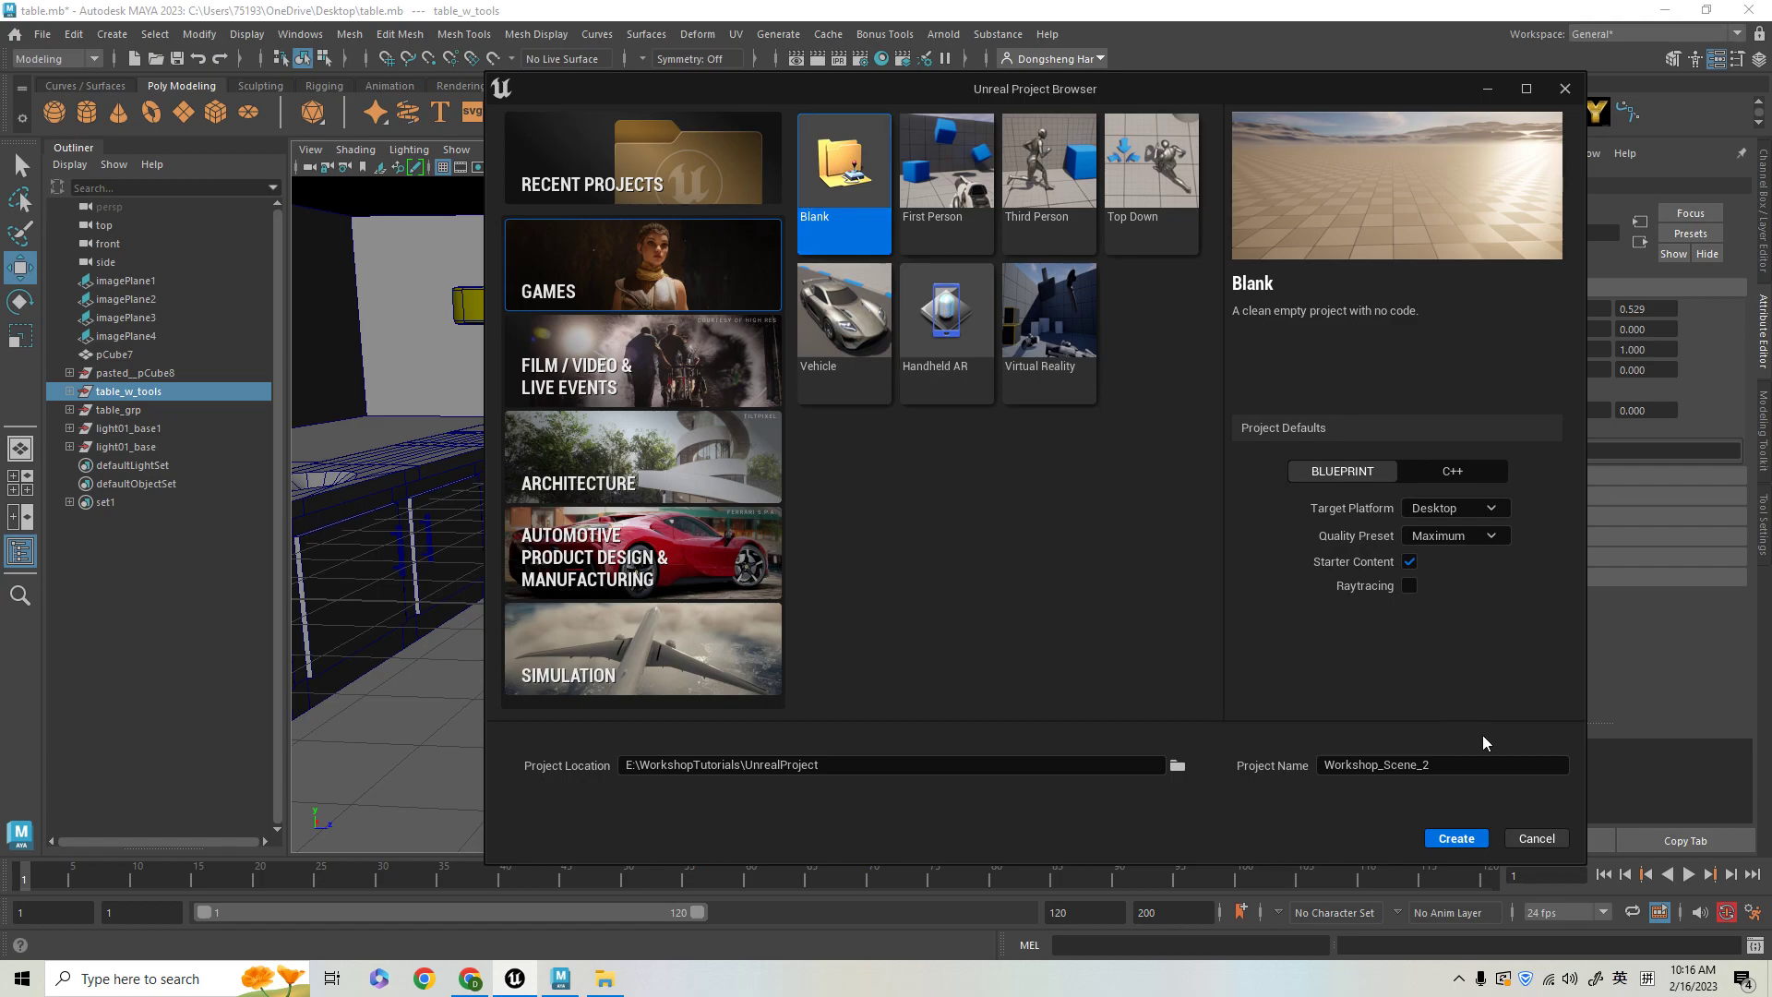
pyautogui.click(1478, 766)
pyautogui.click(1456, 838)
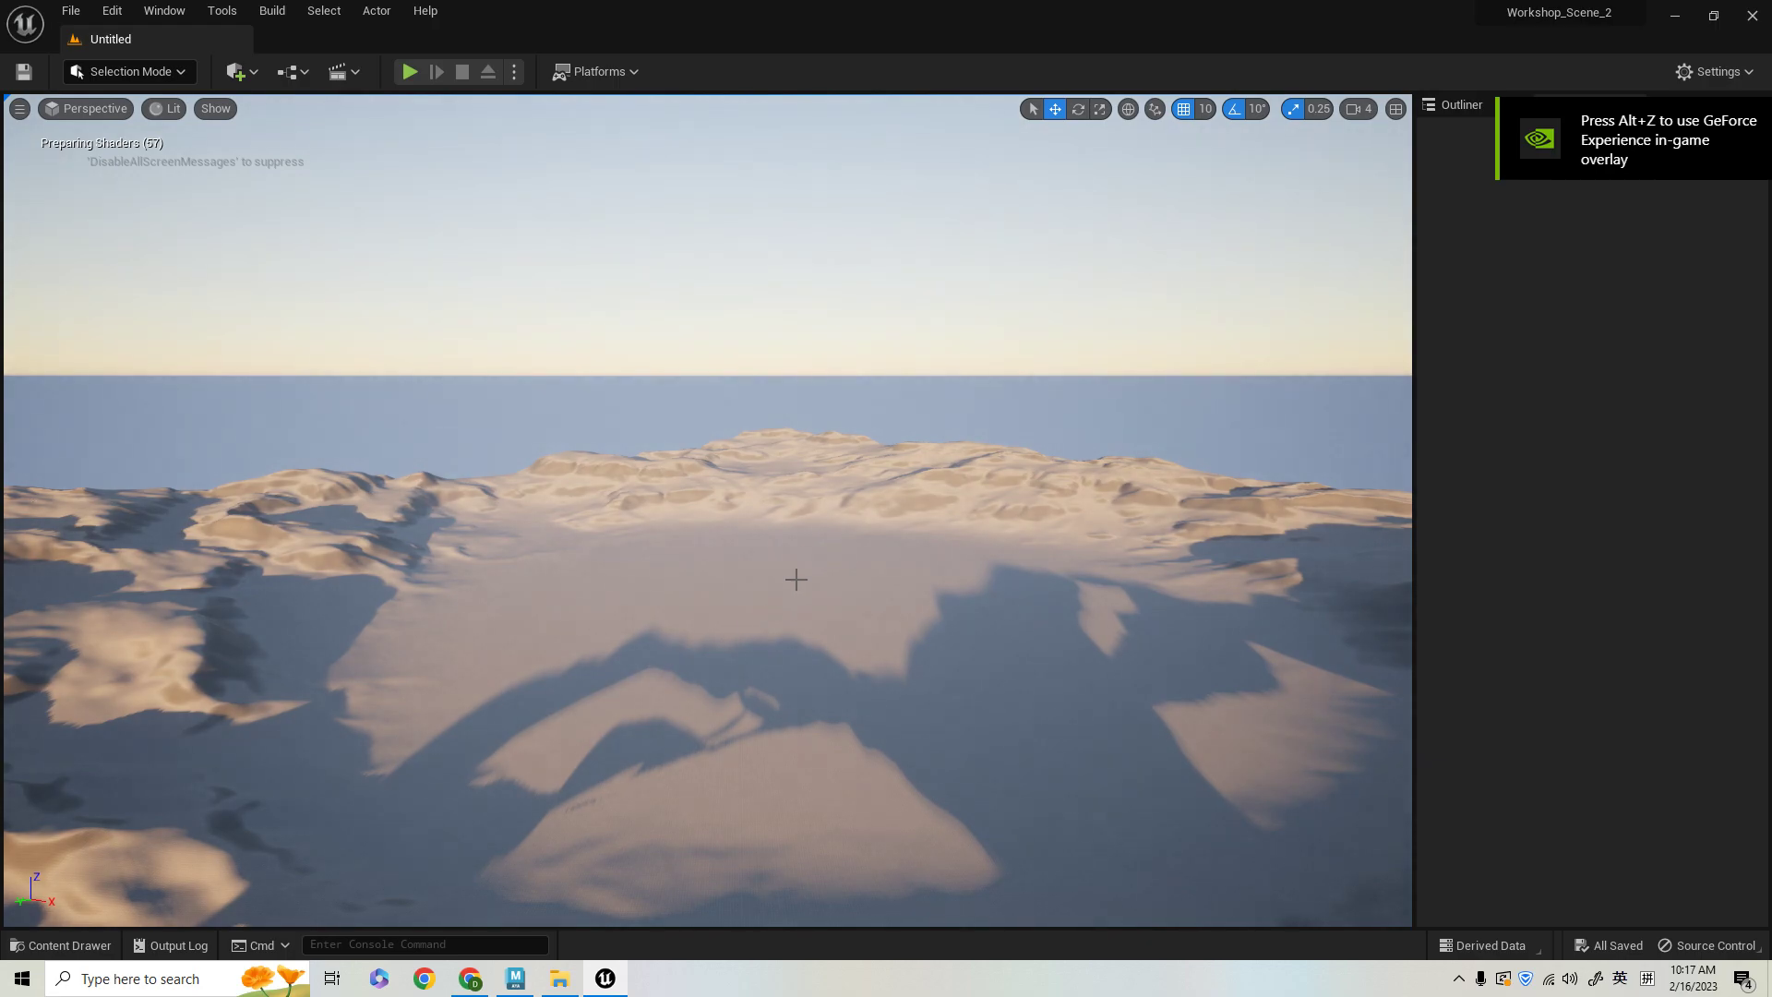
# - Delete all the LandscapeStreamingProxy actors and their parent Landscape from the level
pyautogui.click(813, 532)
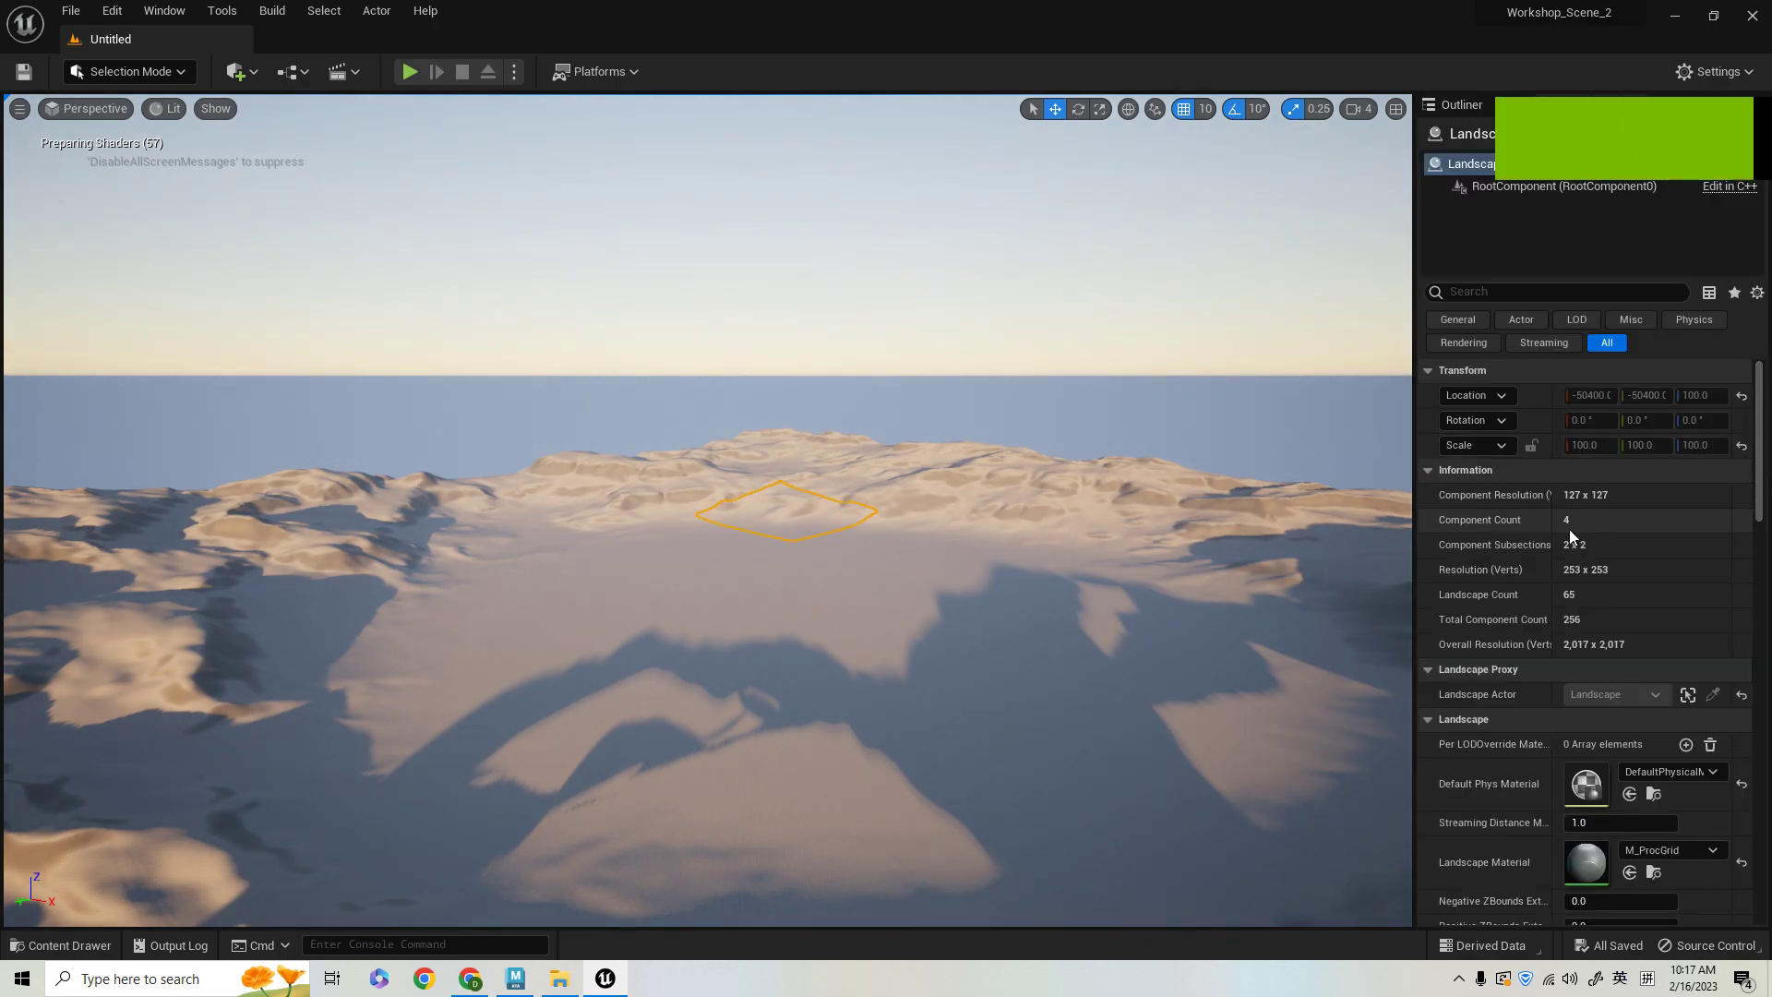
pyautogui.scroll(-3, 1636, 545)
pyautogui.scroll(3, 1636, 533)
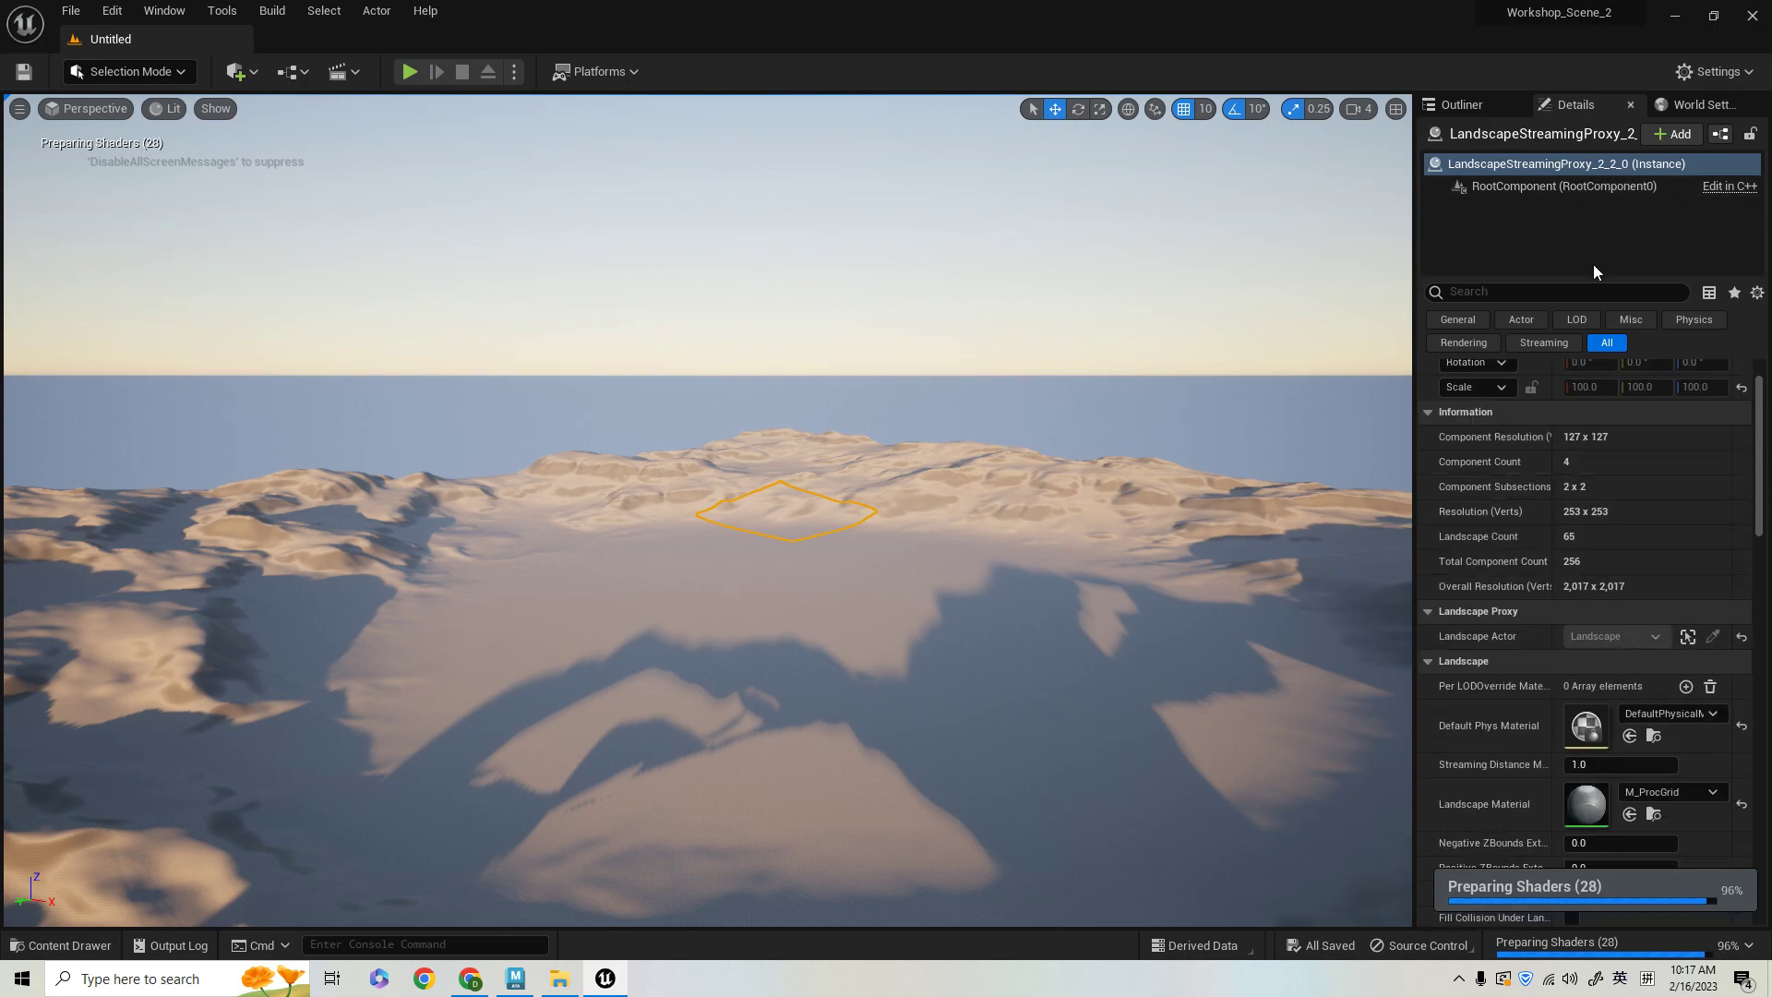
pyautogui.click(1461, 104)
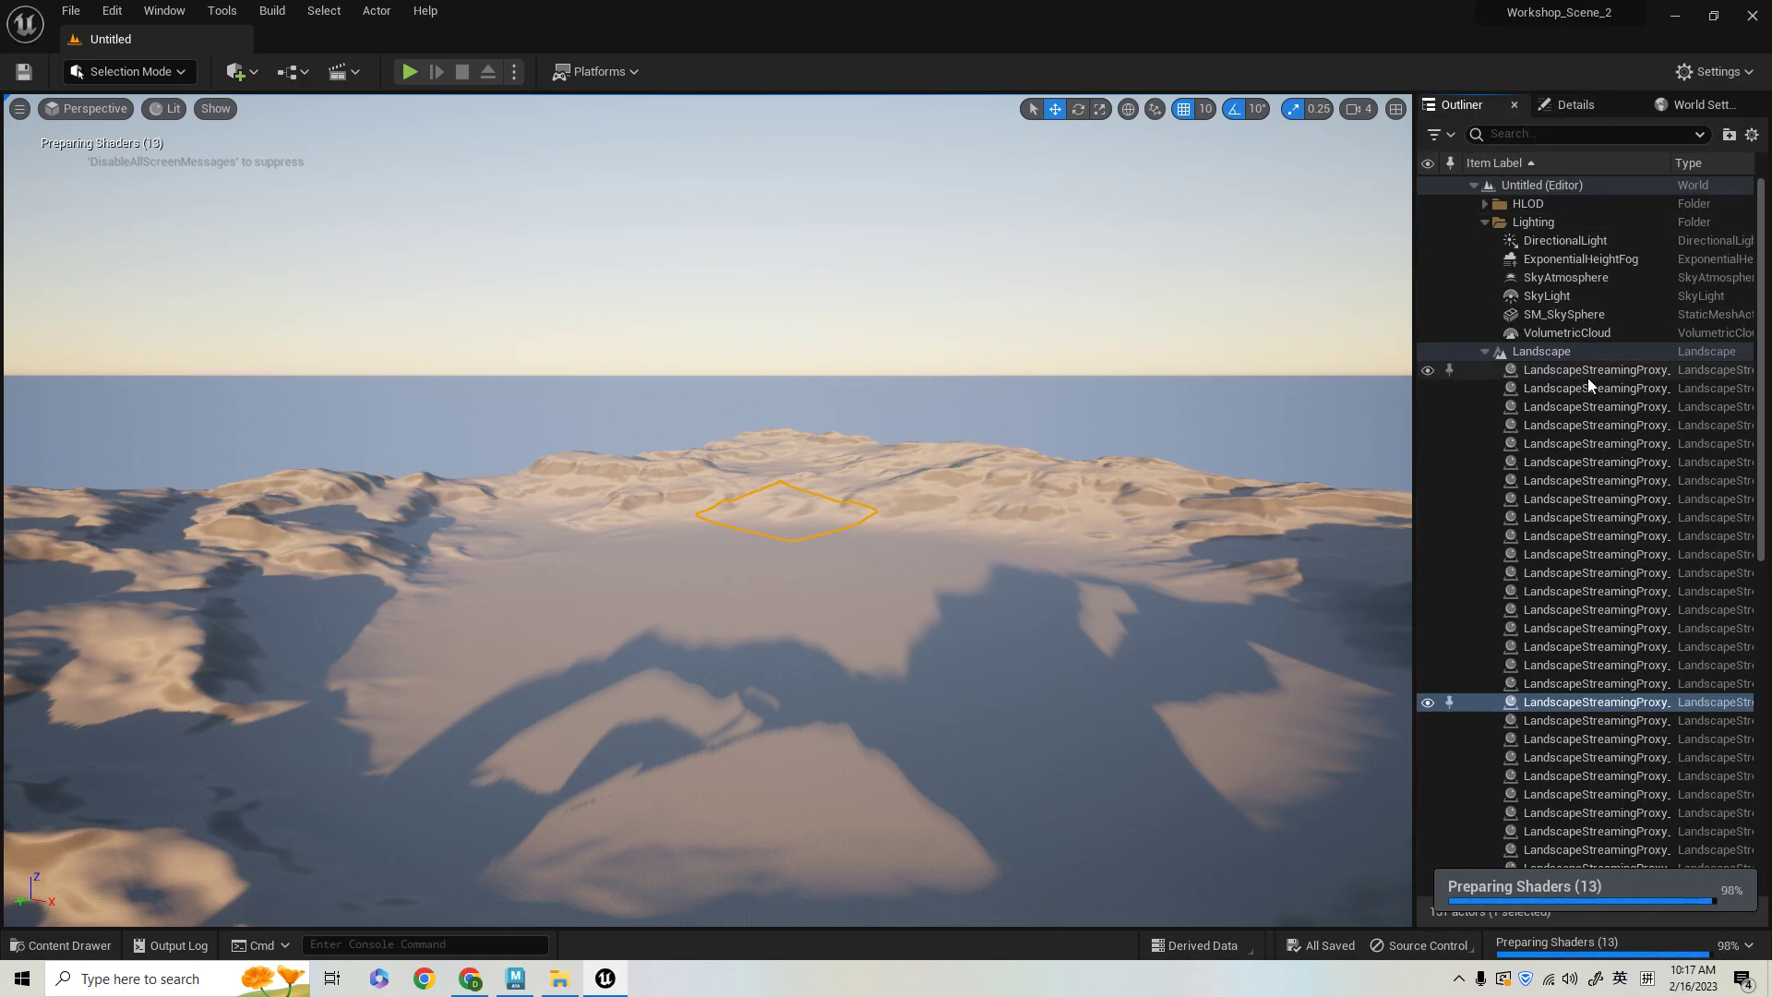
pyautogui.scroll(-15, 1580, 401)
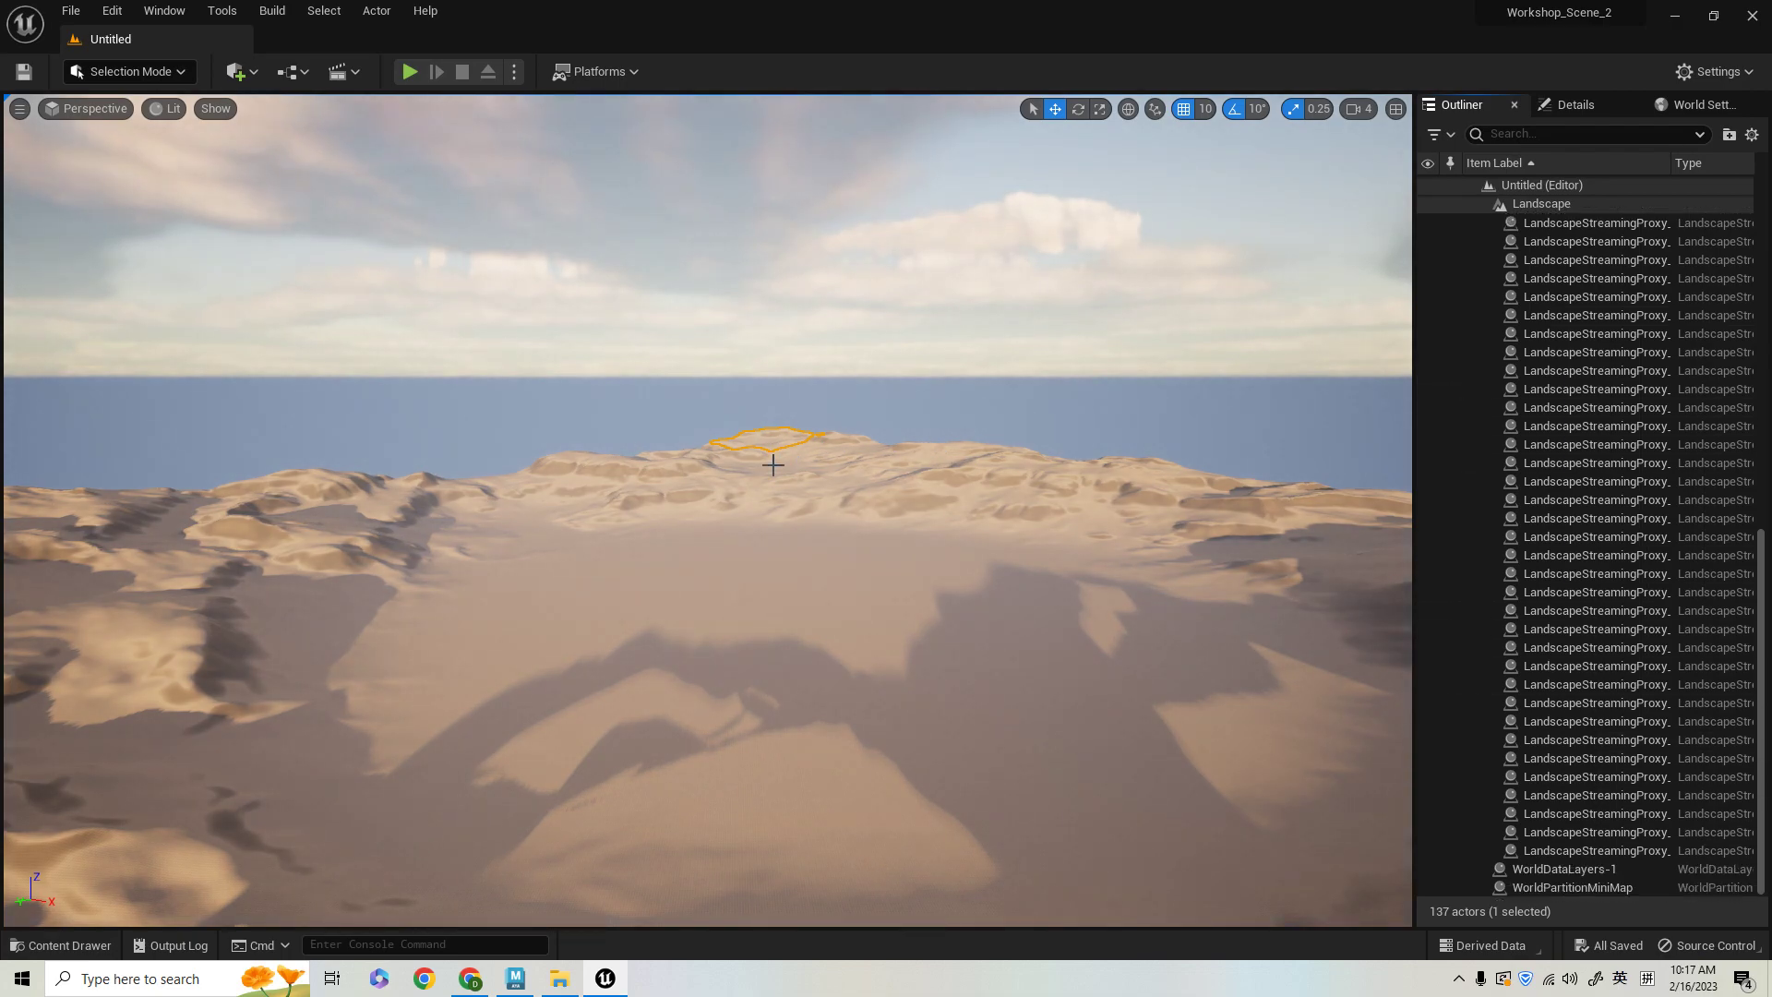
pyautogui.keyDown('shift'); pyautogui.click(1631, 850); pyautogui.keyUp('shift')
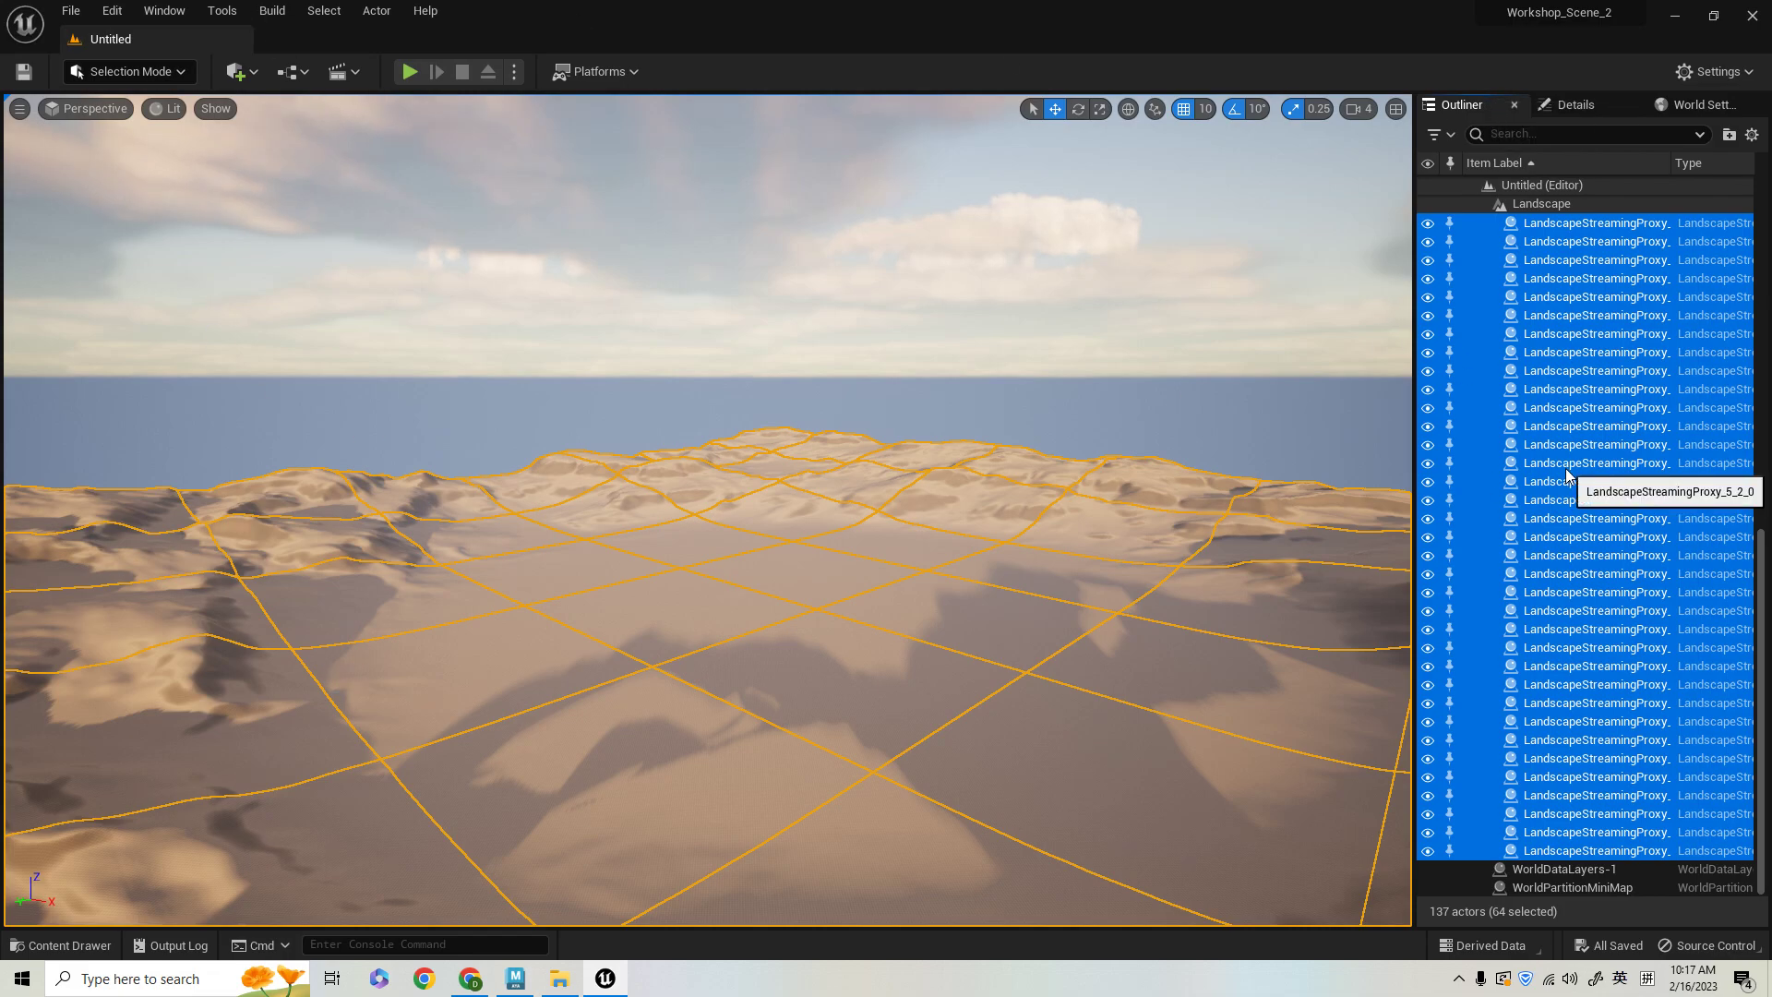
pyautogui.press('Delete')
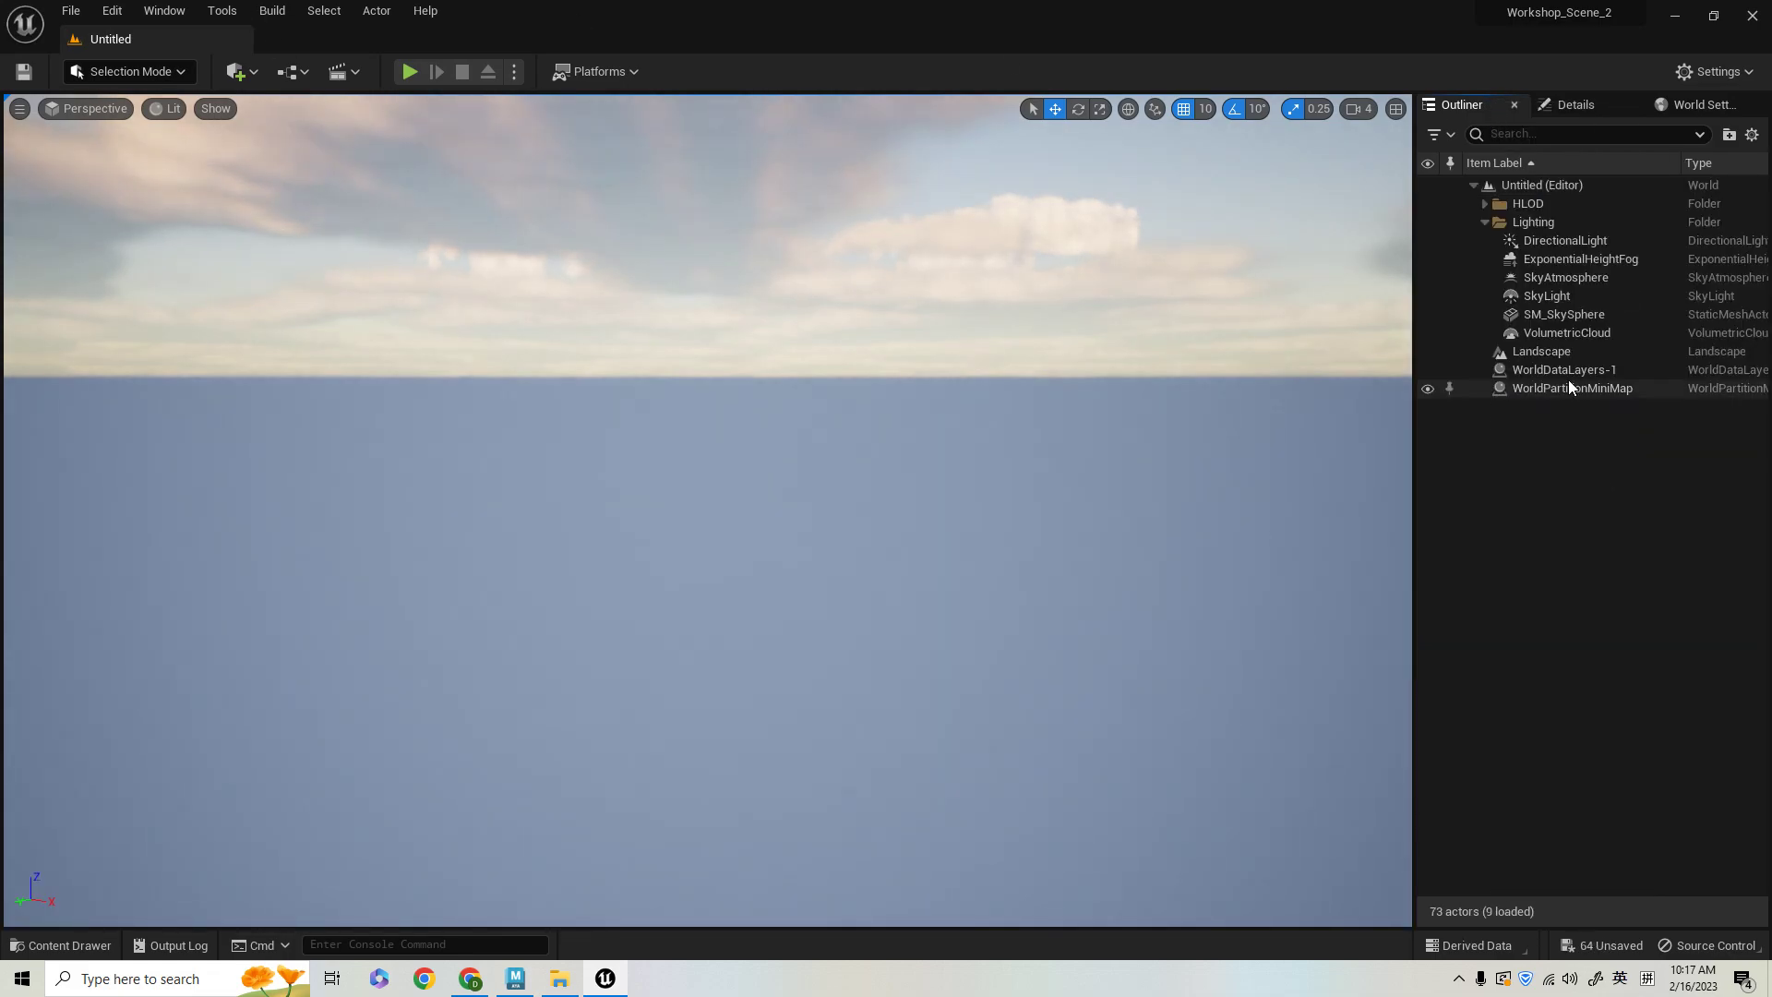
pyautogui.click(1574, 350)
pyautogui.press('Delete')
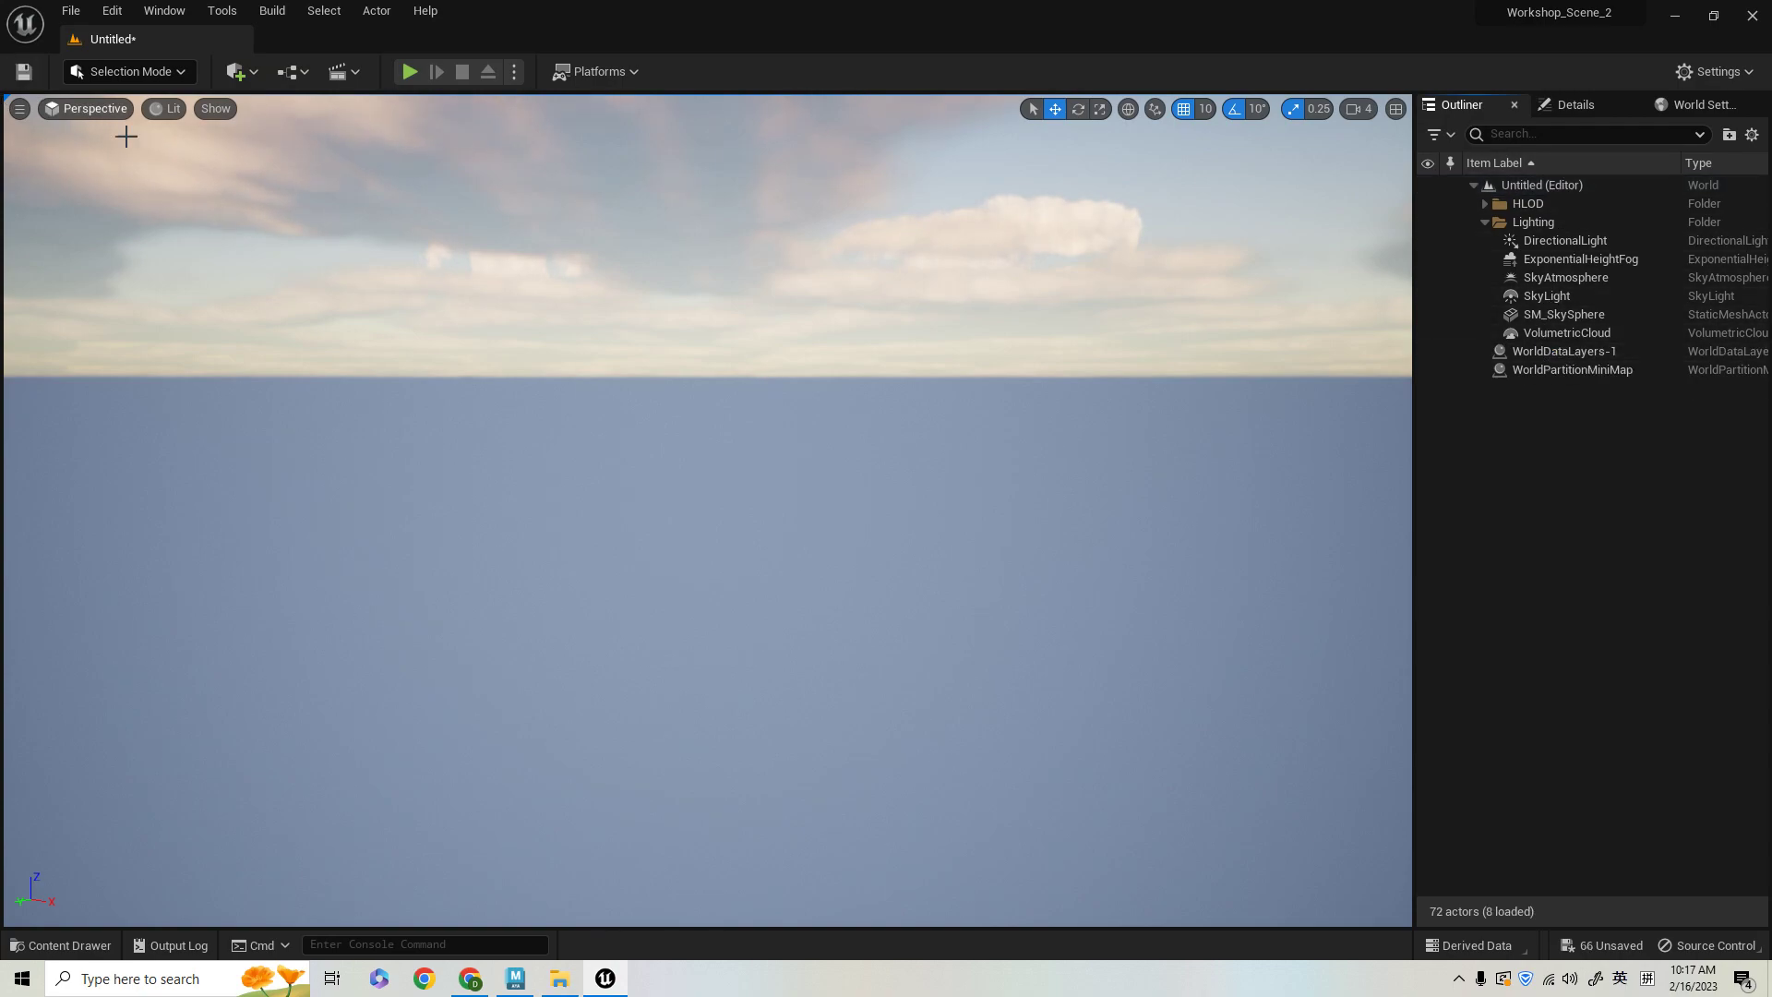
# - Add a Plane shape to the empty level
pyautogui.click(235, 74)
pyautogui.moveTo(304, 263)
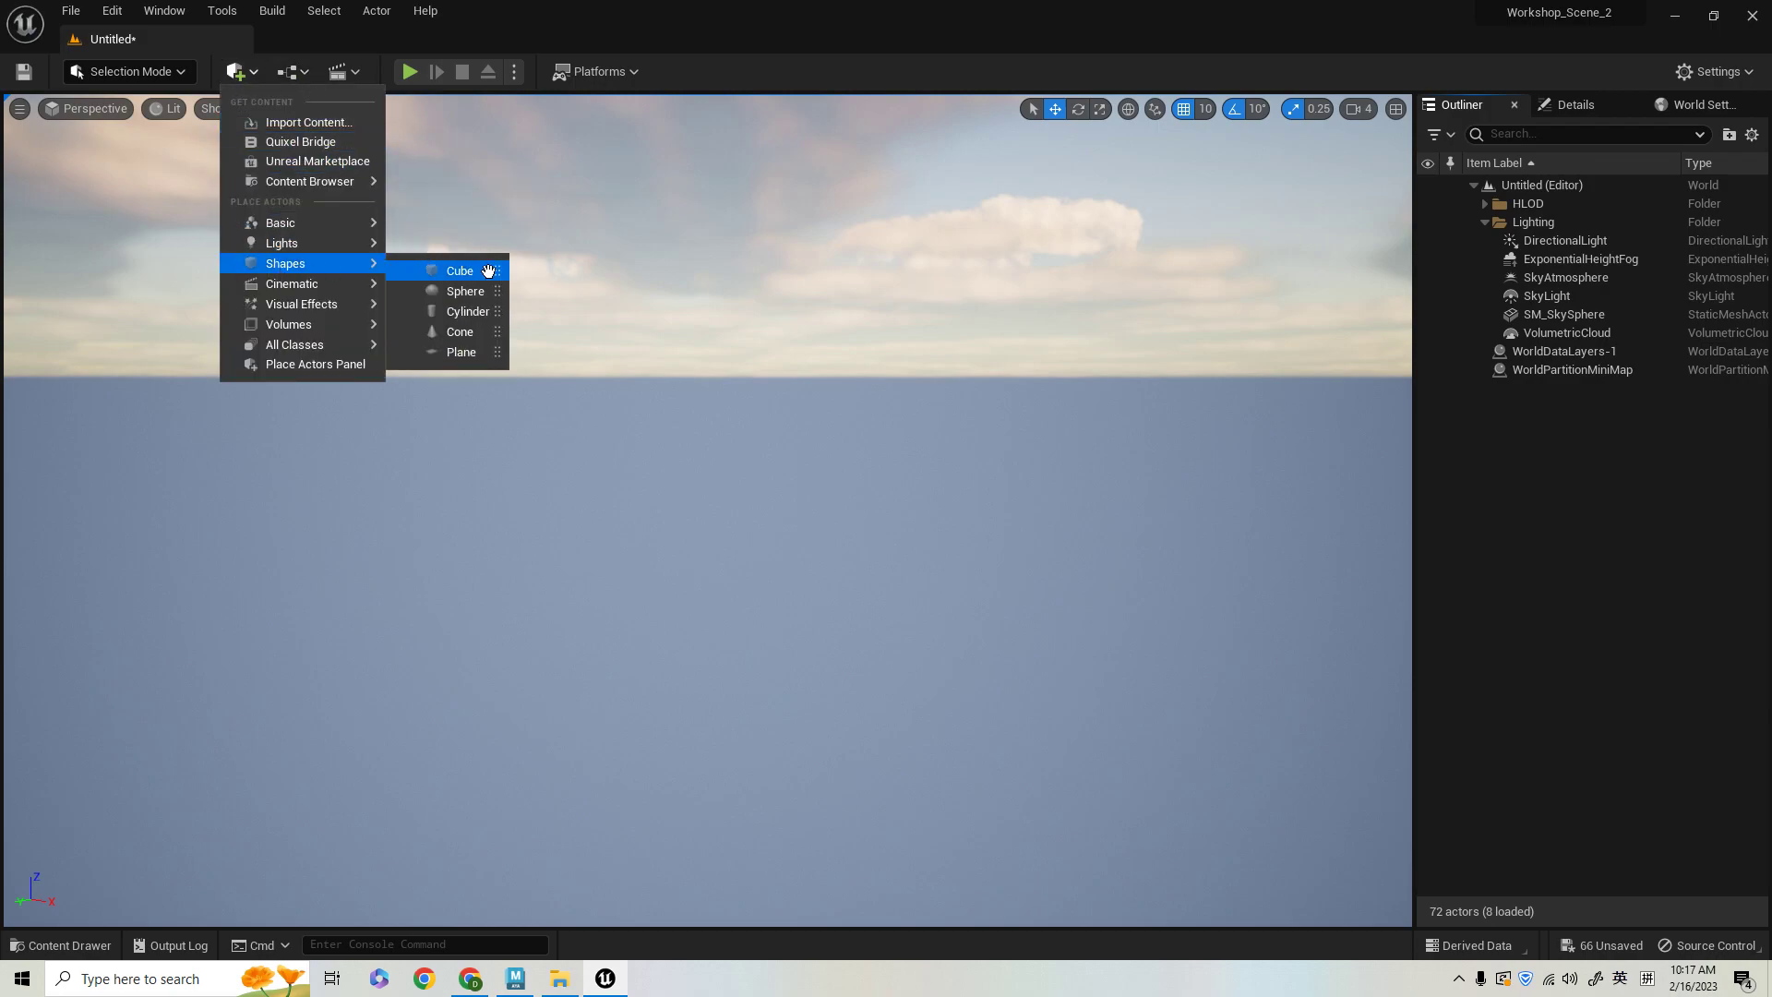
pyautogui.click(462, 351)
# - Lock the plane's scale proportions and set its scale to 100 on all axes
pyautogui.press('r')
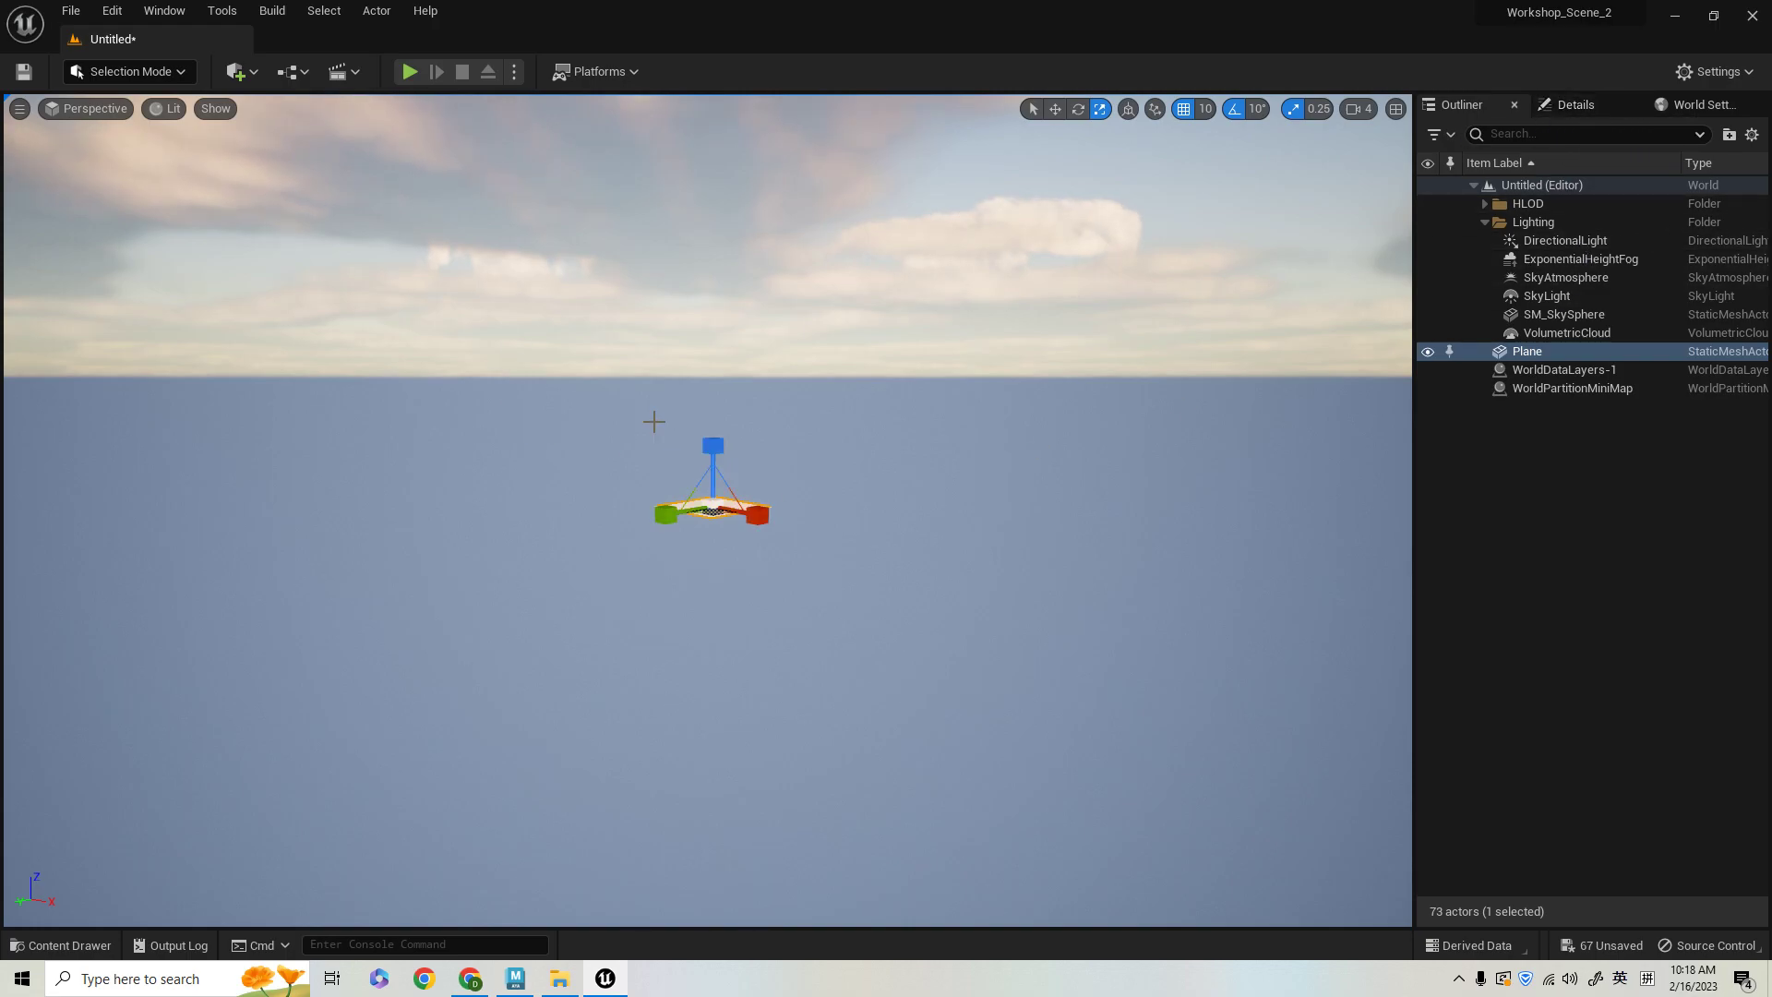
pyautogui.click(1578, 105)
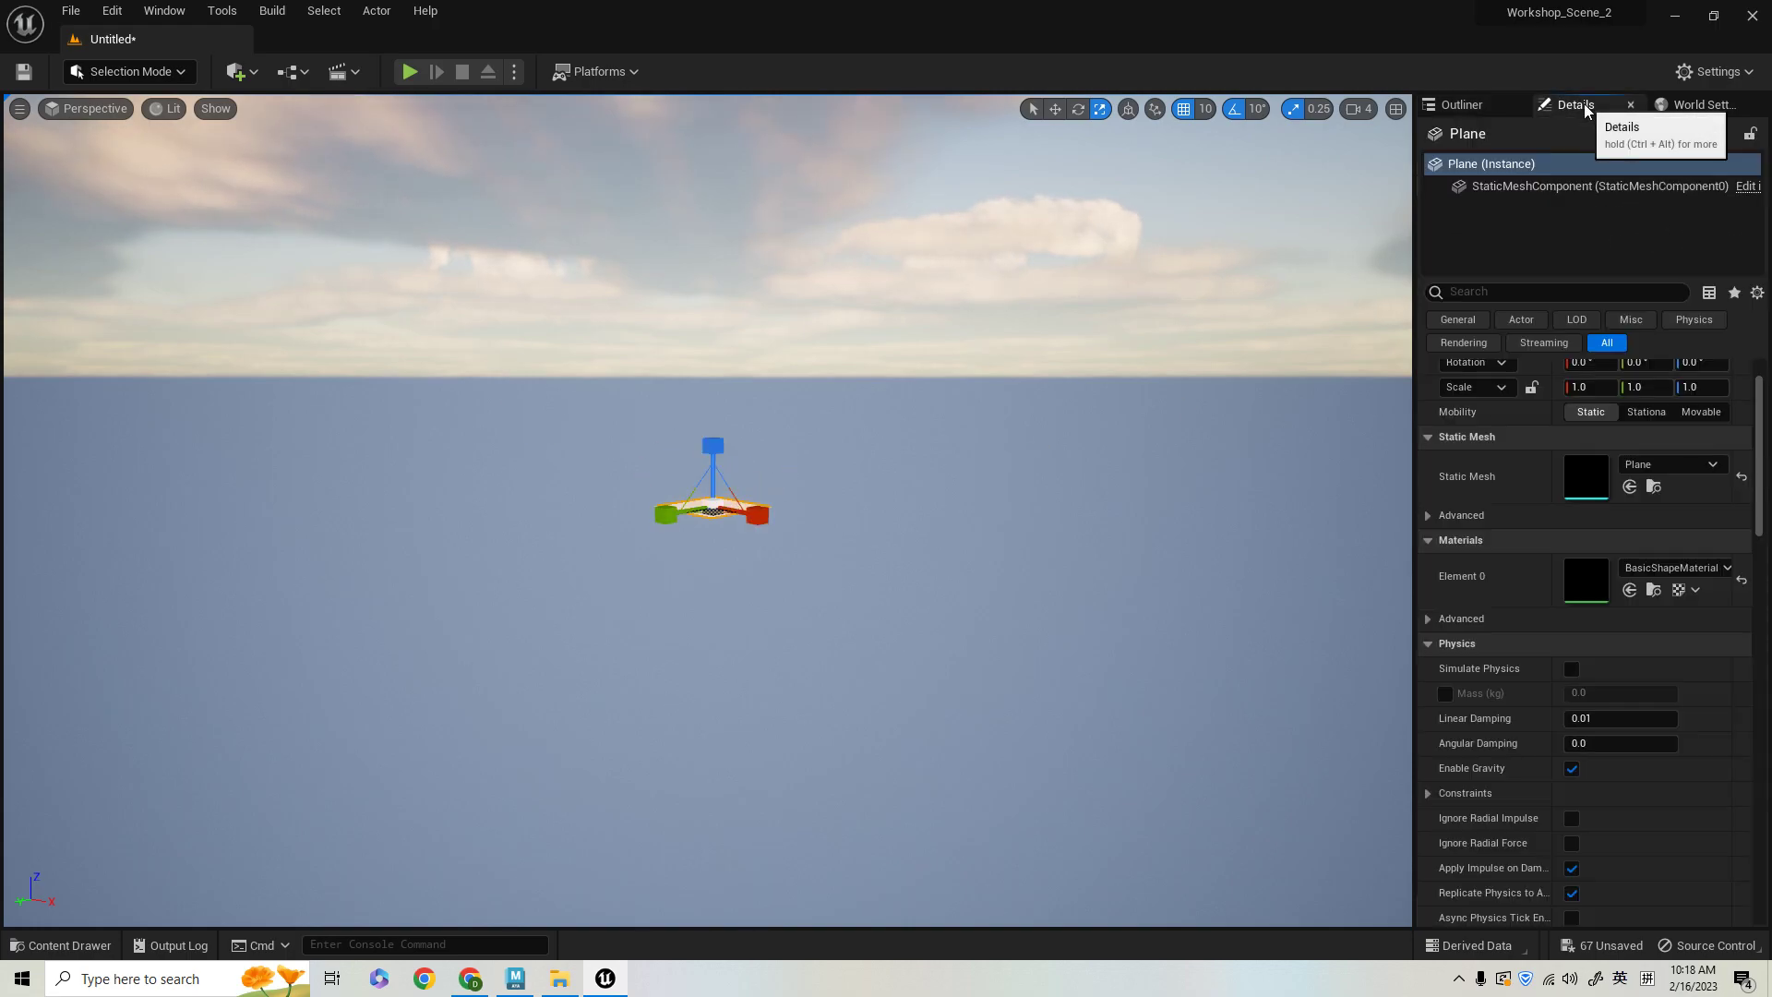
pyautogui.click(1532, 387)
pyautogui.click(1606, 383)
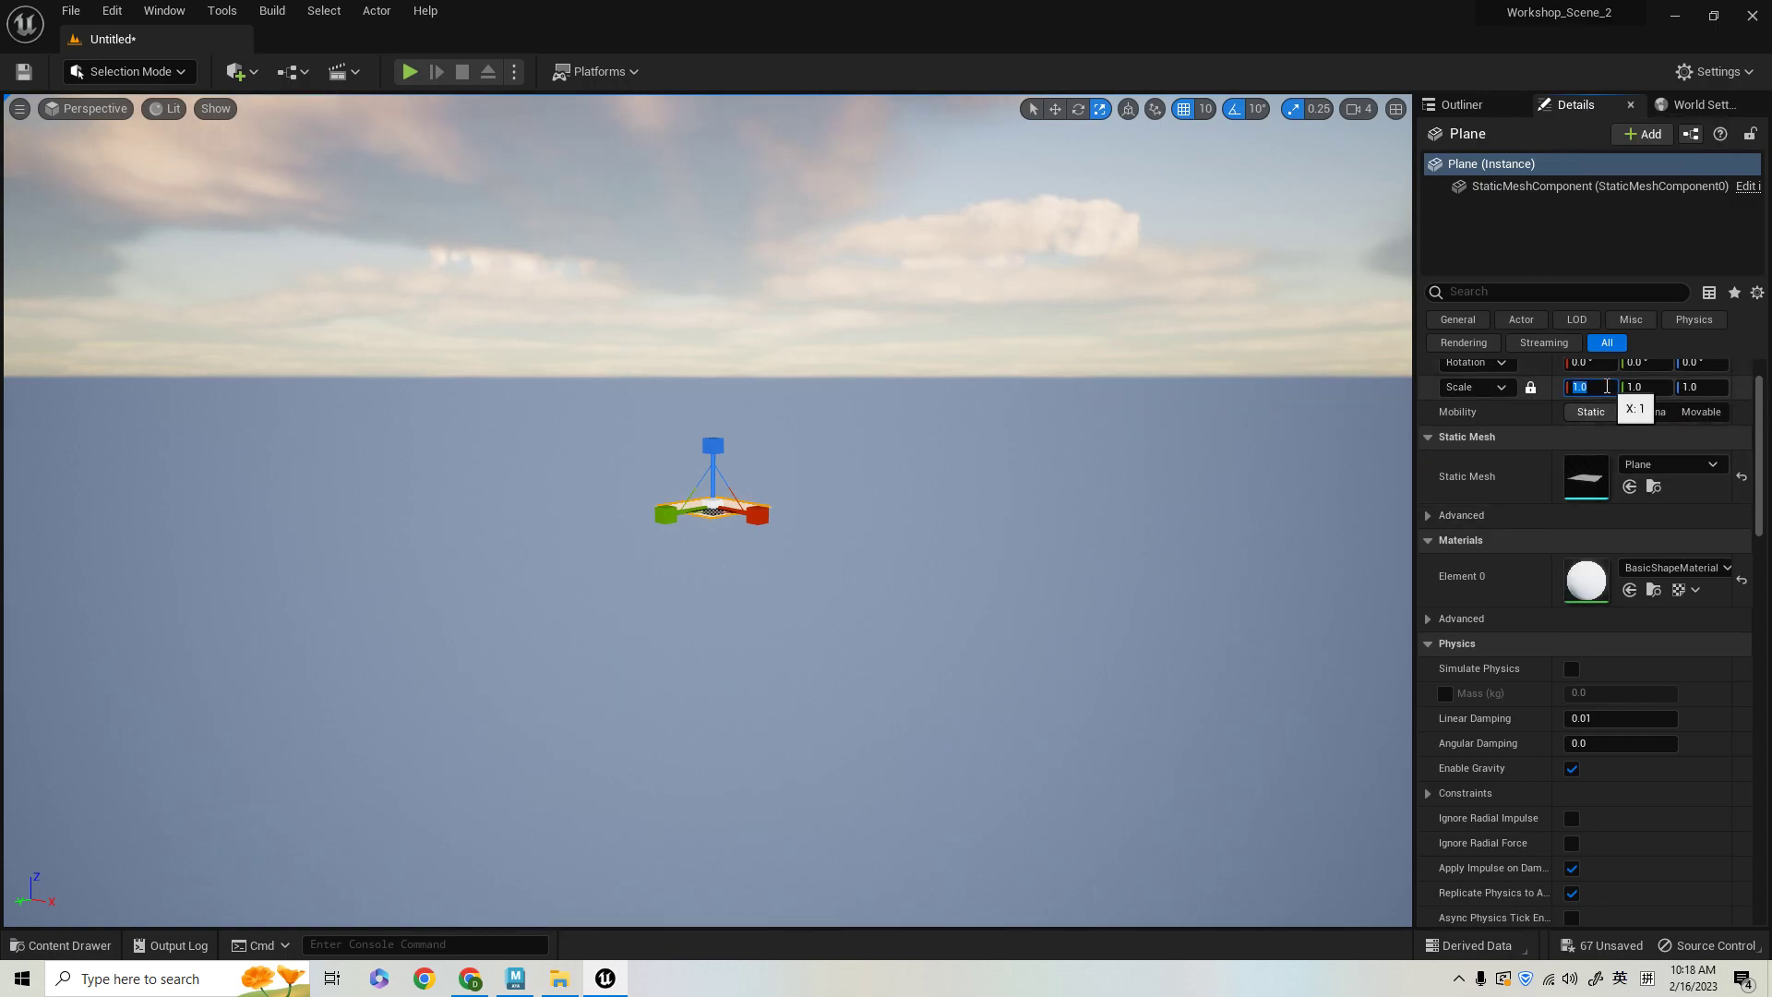
pyautogui.press('Return')
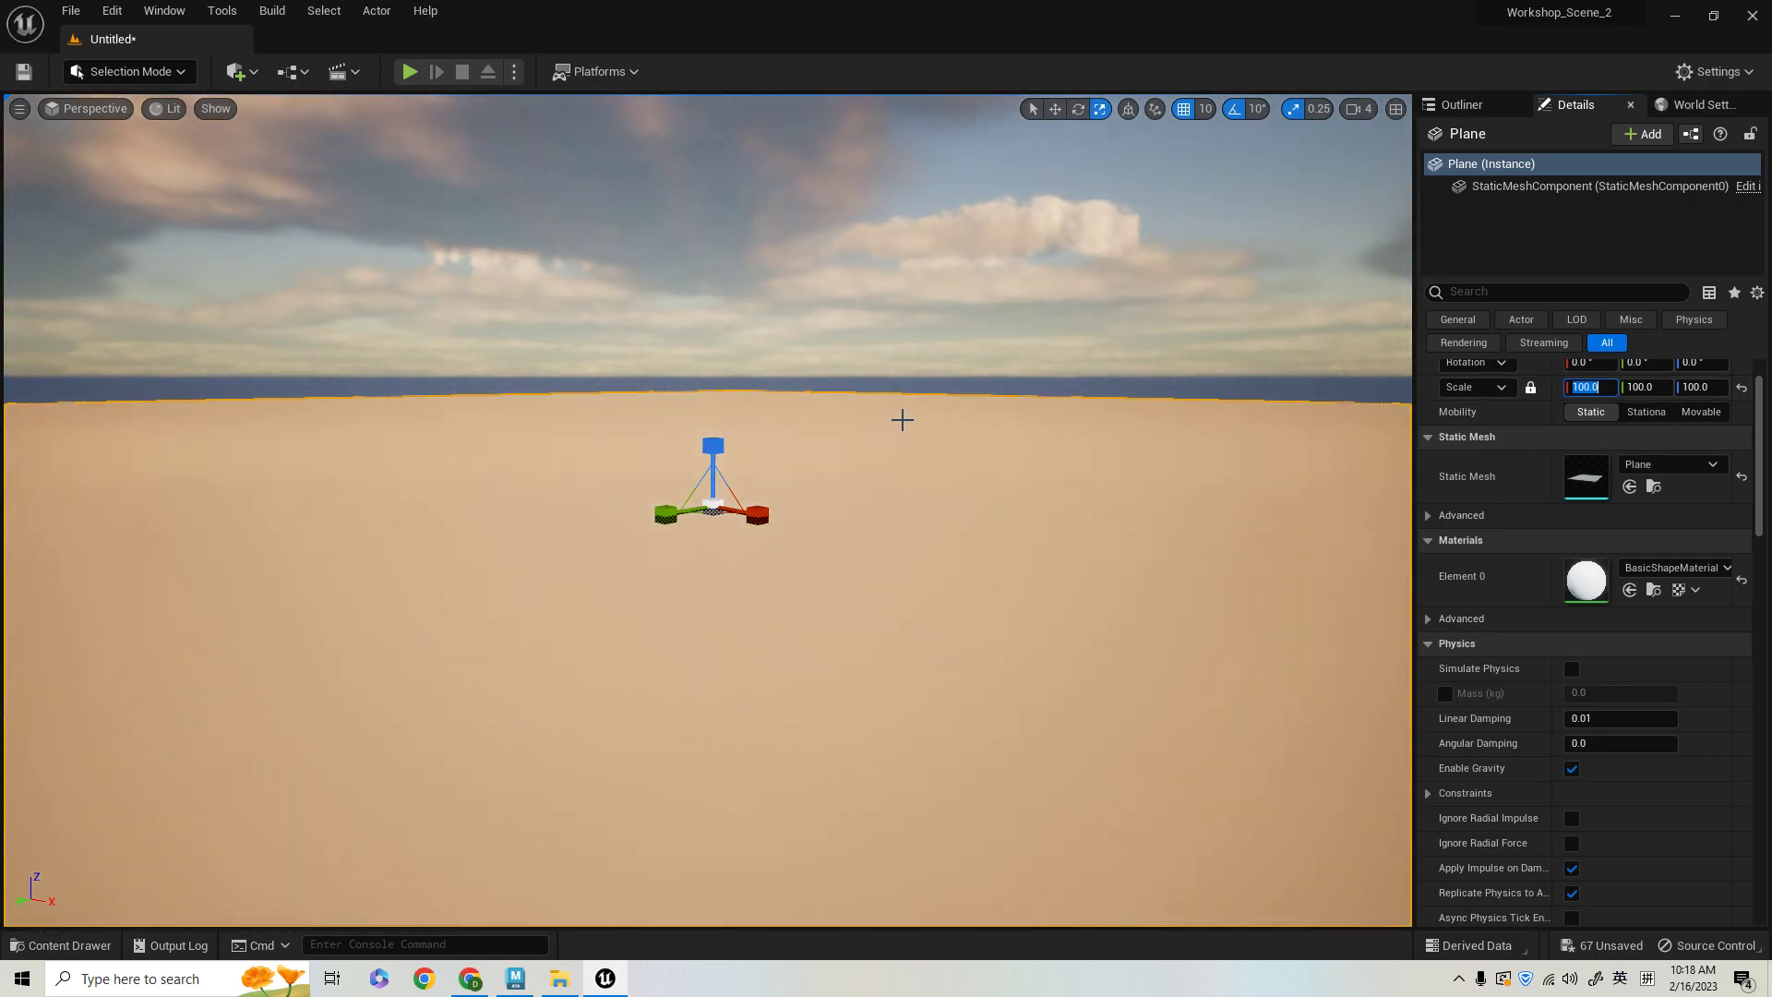
pyautogui.moveTo(917, 467); pyautogui.dragTo(886, 517, button='right')
pyautogui.keyDown('alt'); pyautogui.moveTo(1056, 530); pyautogui.dragTo(1056, 591); pyautogui.keyUp('alt')
pyautogui.keyDown('alt'); pyautogui.moveTo(987, 519); pyautogui.dragTo(932, 436, button='middle'); pyautogui.keyUp('alt')
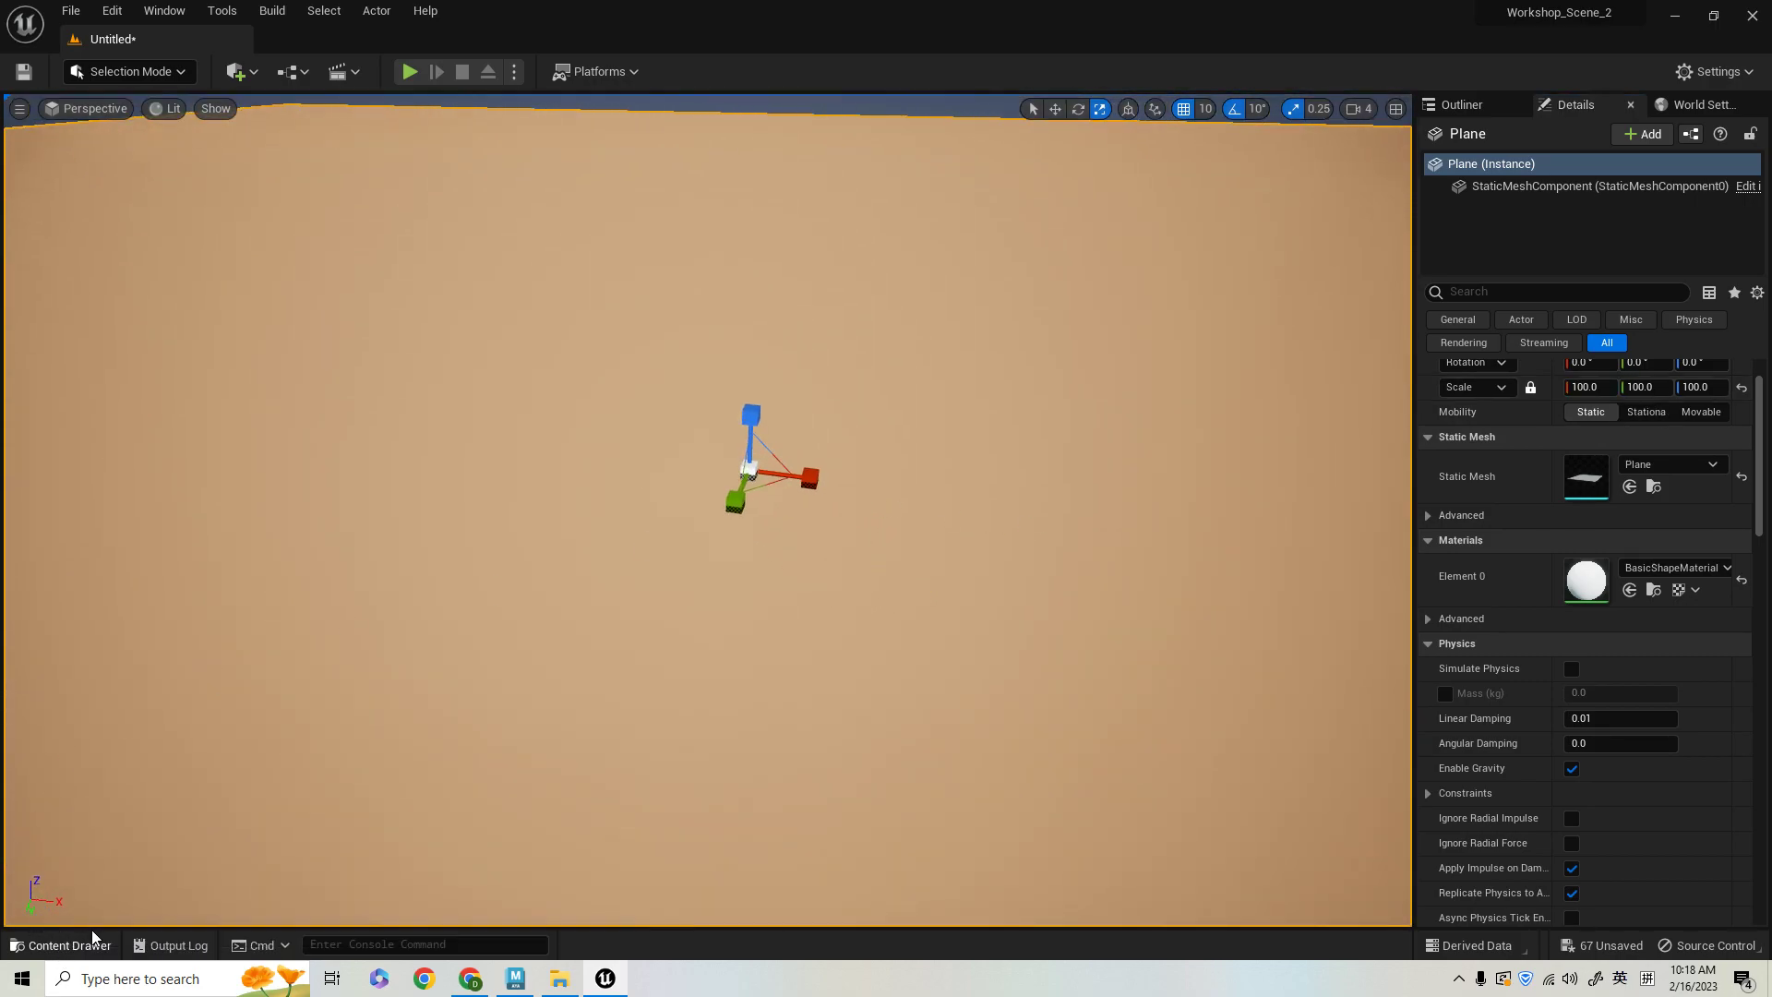
# - Create a folder named Asssets in the project's Content folder and open it
pyautogui.click(55, 945)
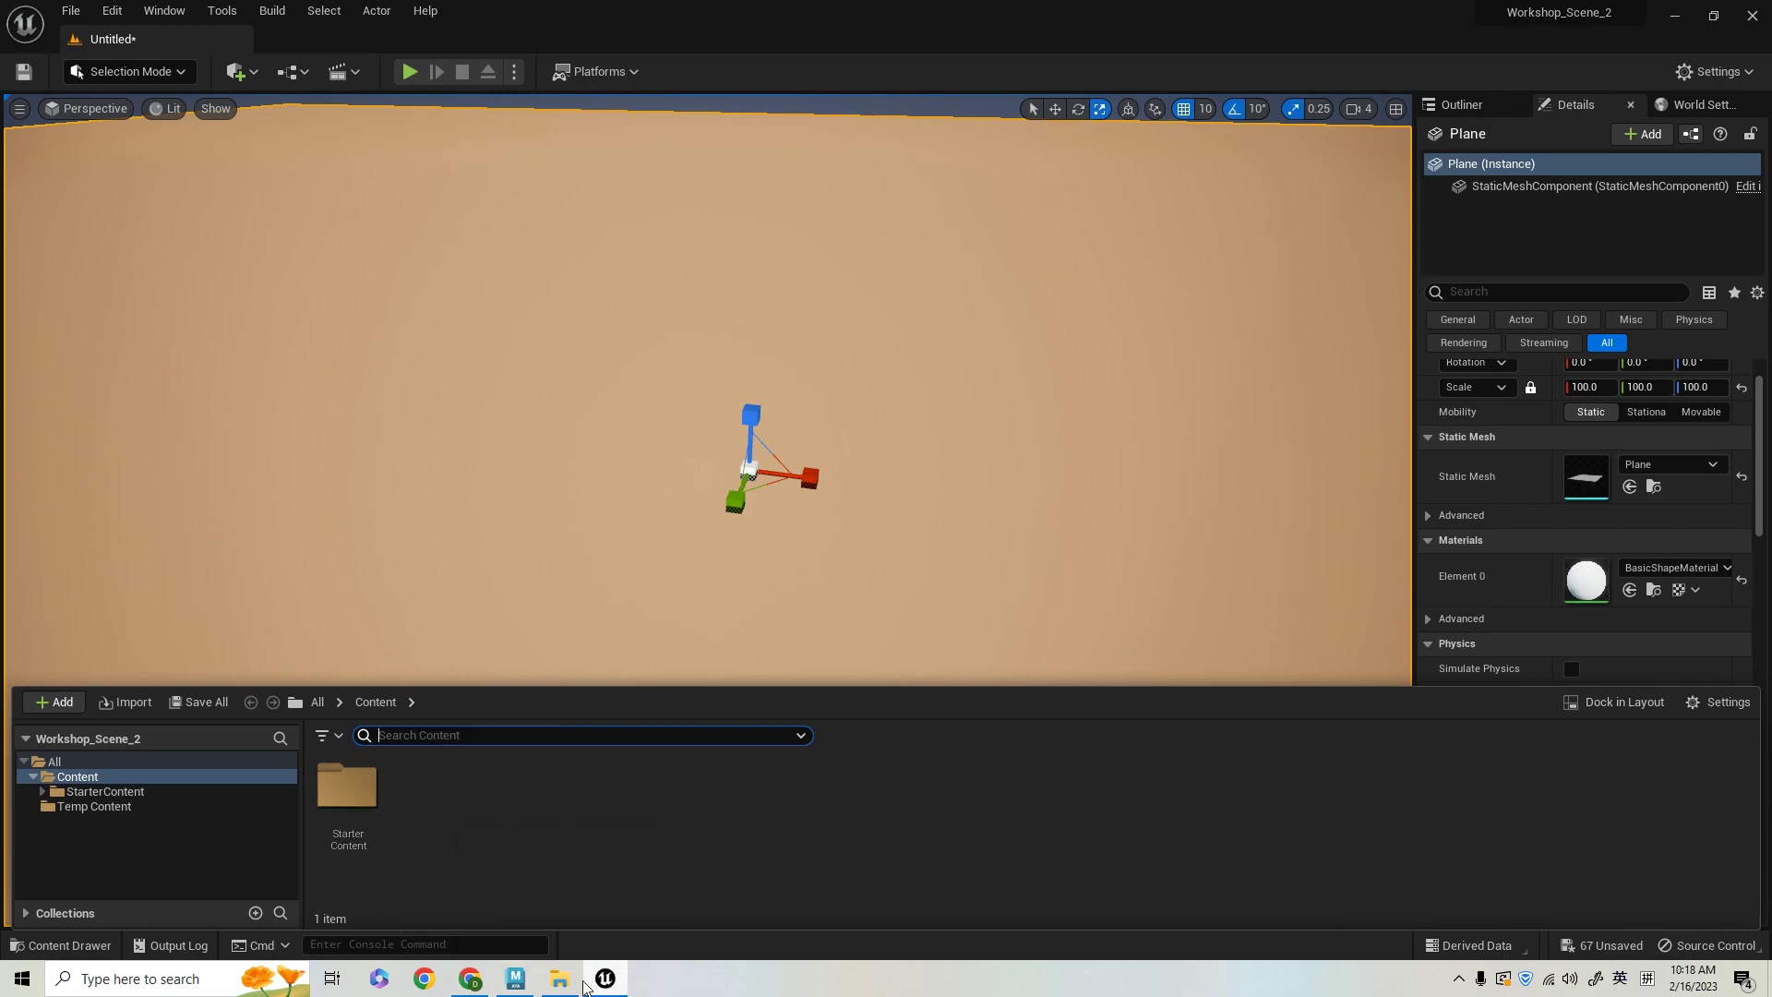
pyautogui.rightClick(438, 834)
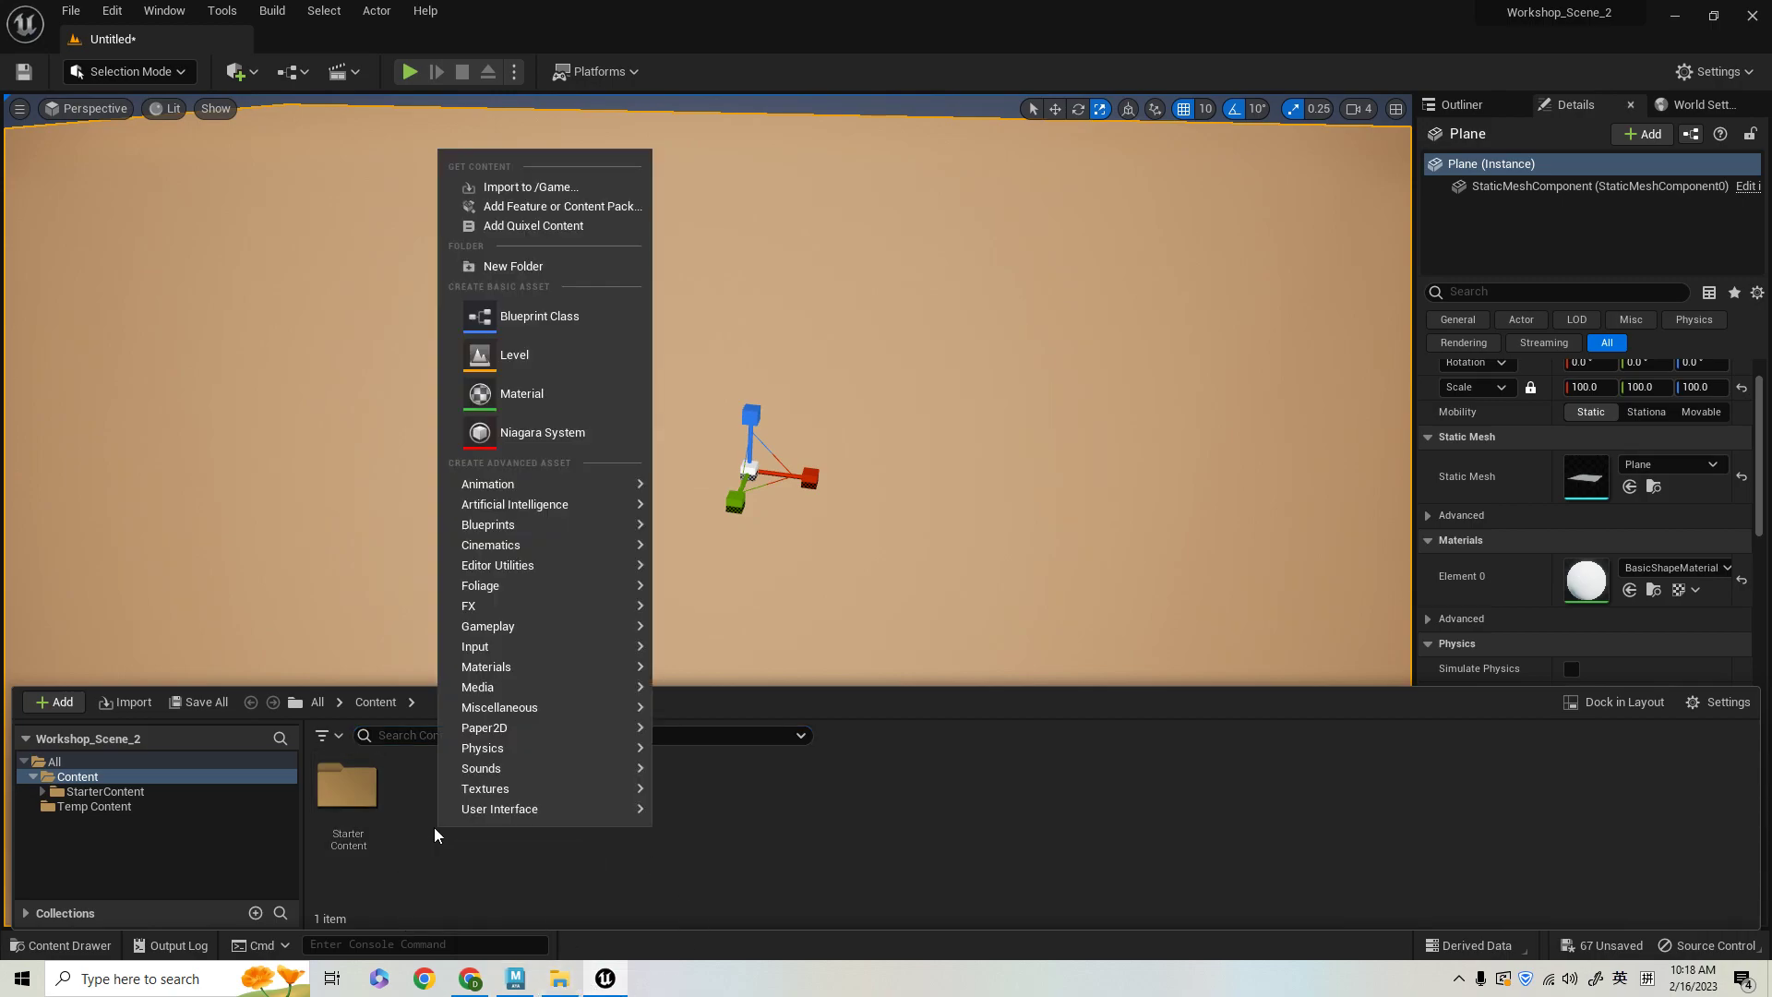
pyautogui.click(539, 274)
pyautogui.write('Asssets')
pyautogui.press('Return')
pyautogui.doubleClick(346, 793)
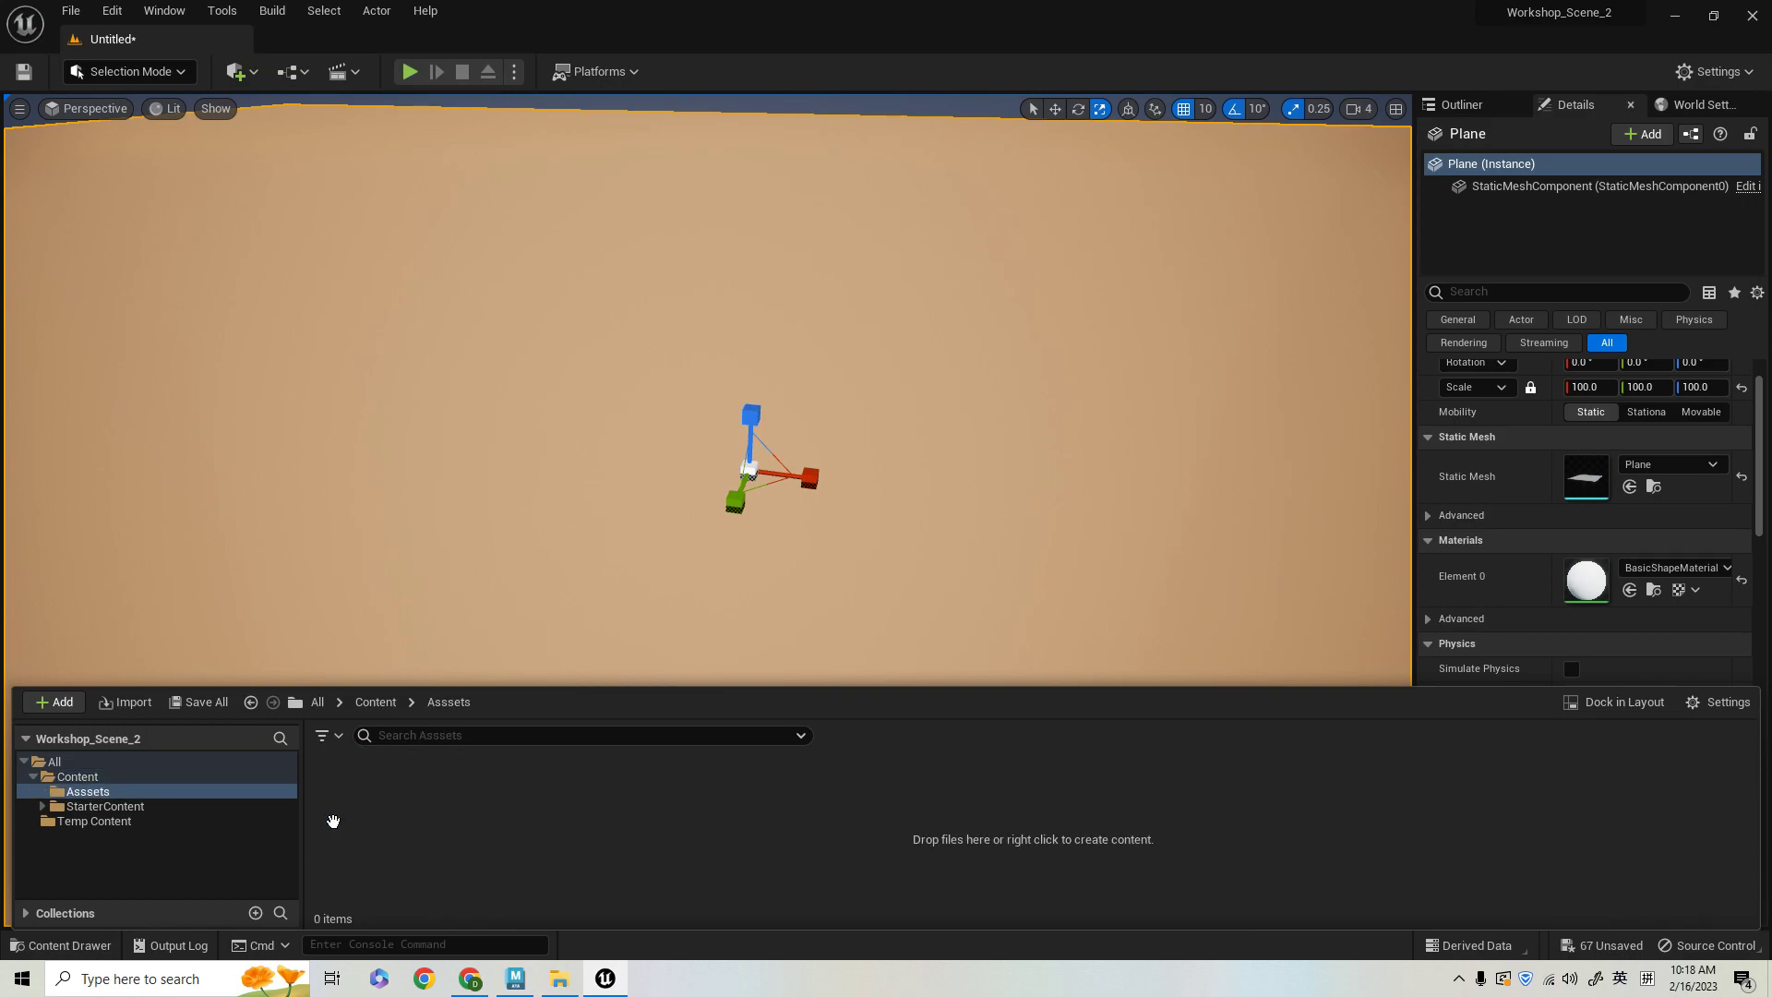
# - Create a subfolder named Mesh inside the Asssets folder and open it
pyautogui.rightClick(406, 822)
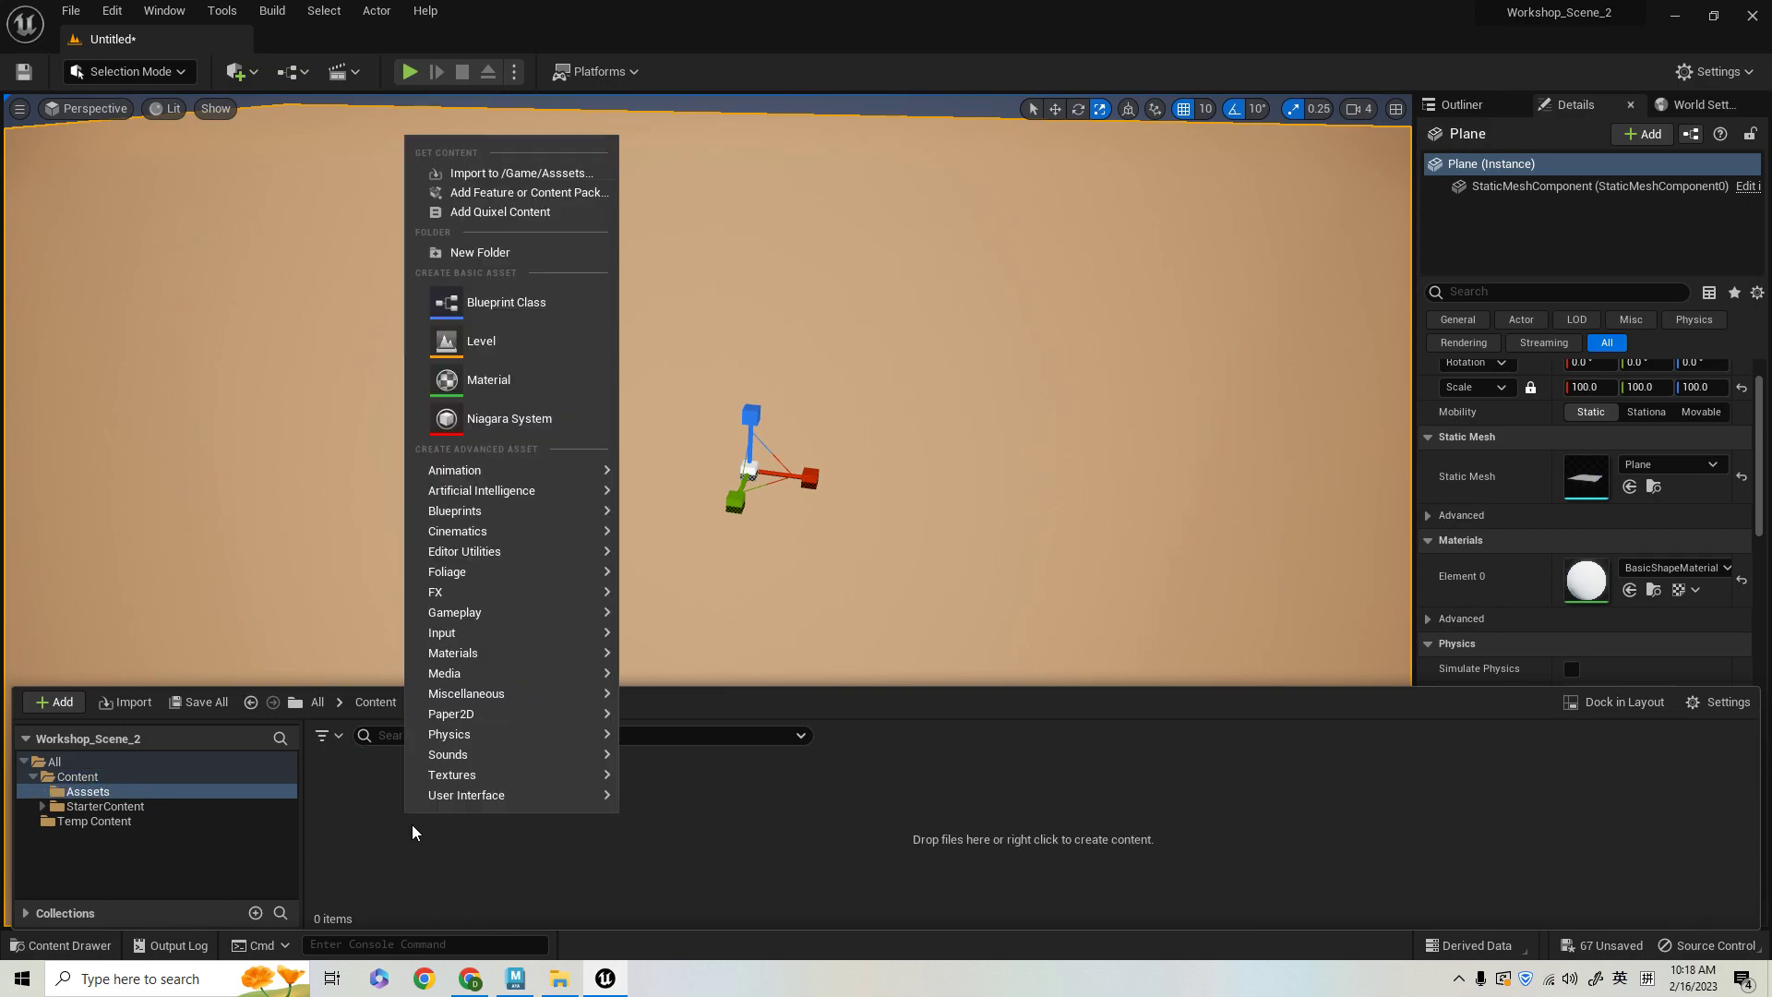
pyautogui.click(540, 251)
pyautogui.write('Mesh')
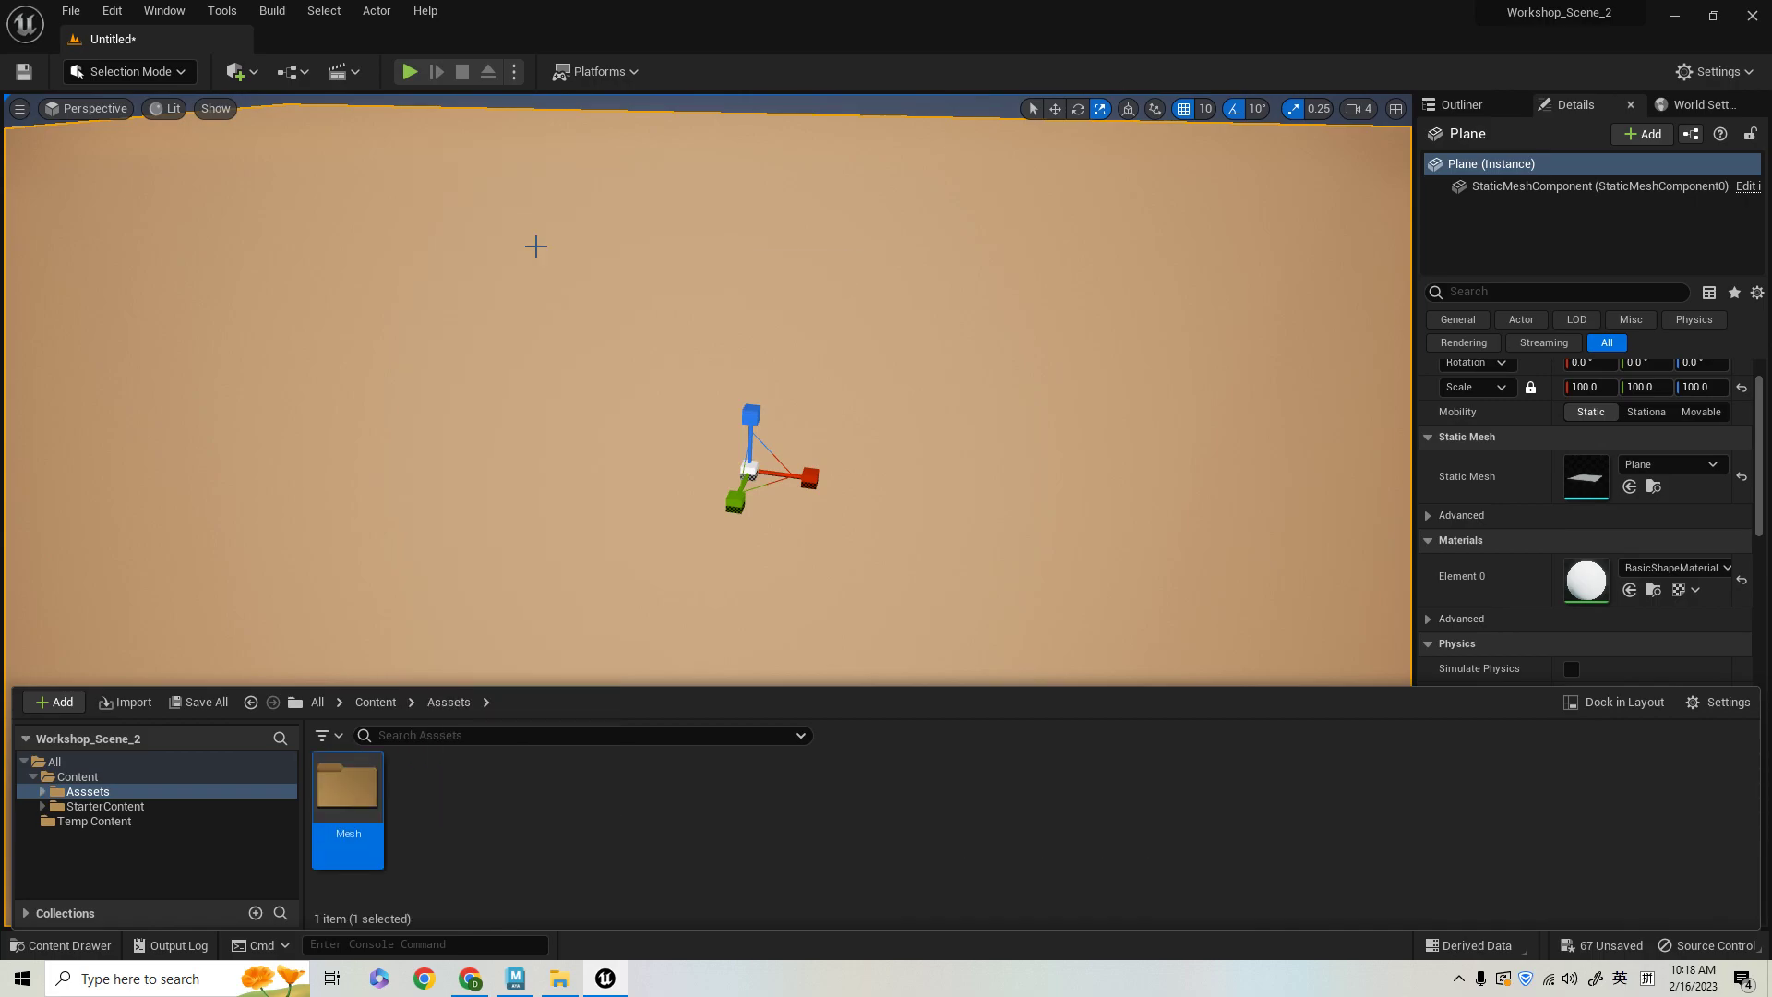
pyautogui.doubleClick(359, 821)
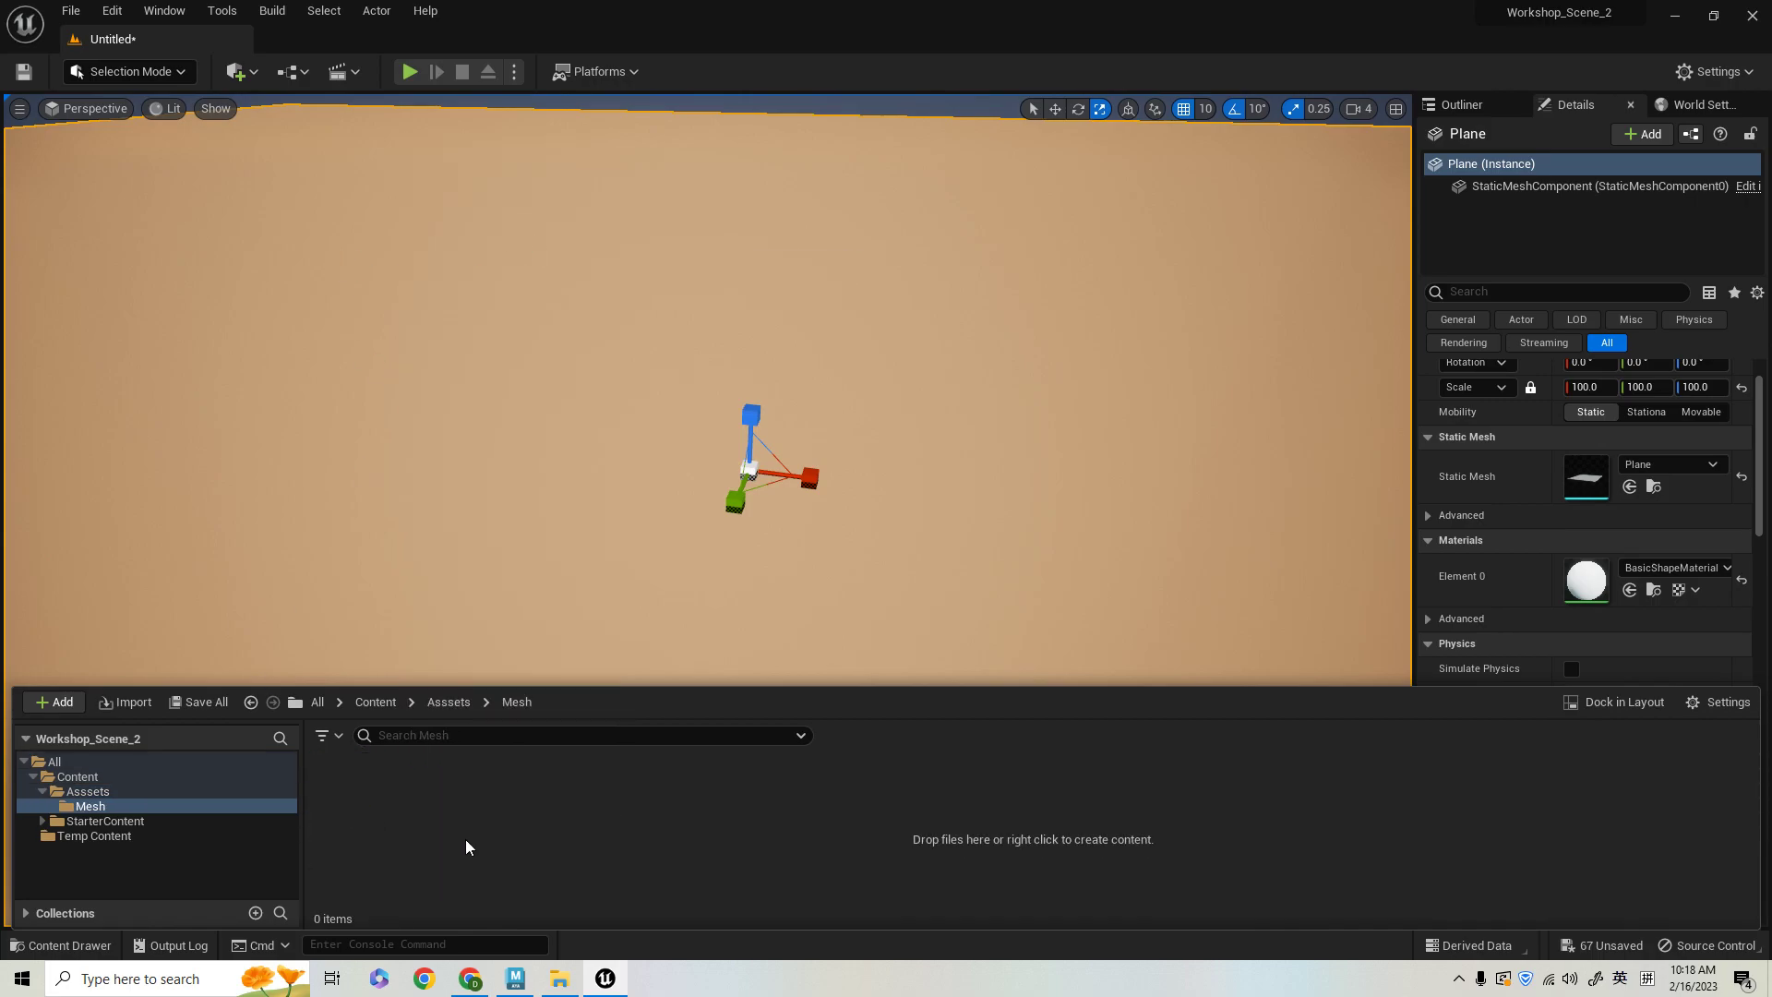
# - Switch to File Explorer and open the AD112_Workshop folder on the Desktop
pyautogui.click(559, 978)
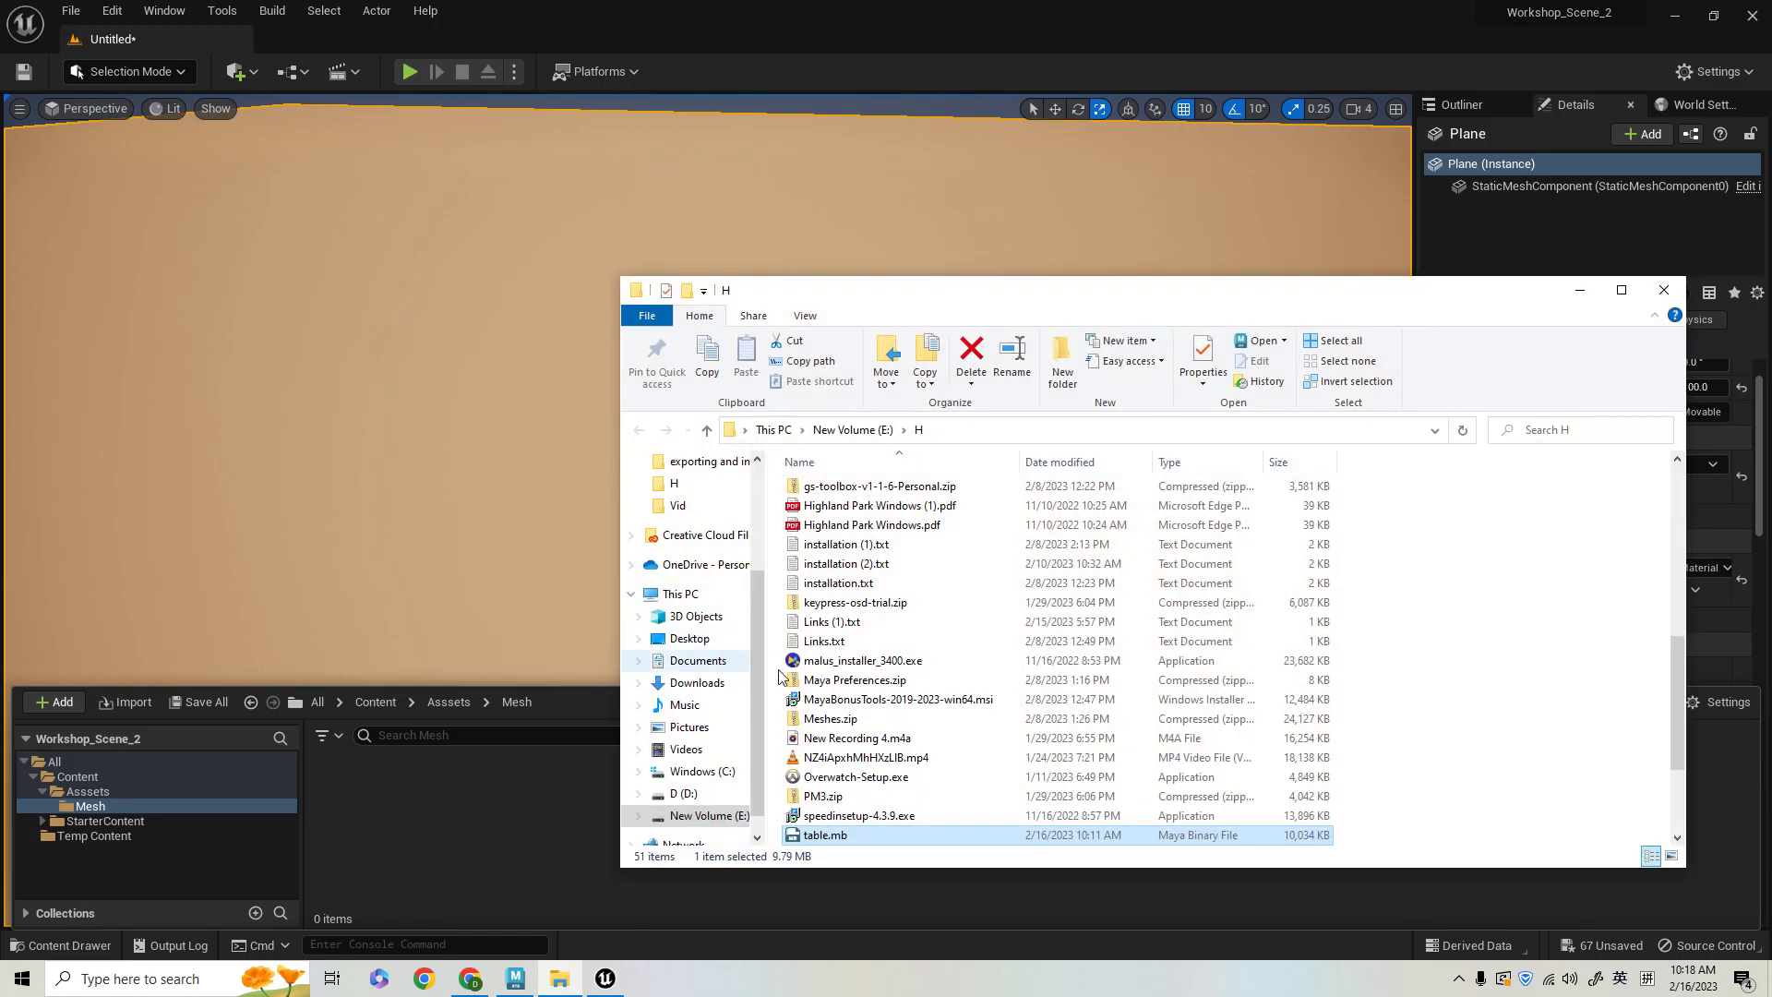
pyautogui.moveTo(1004, 296); pyautogui.dragTo(1190, 288)
pyautogui.scroll(2, 876, 554)
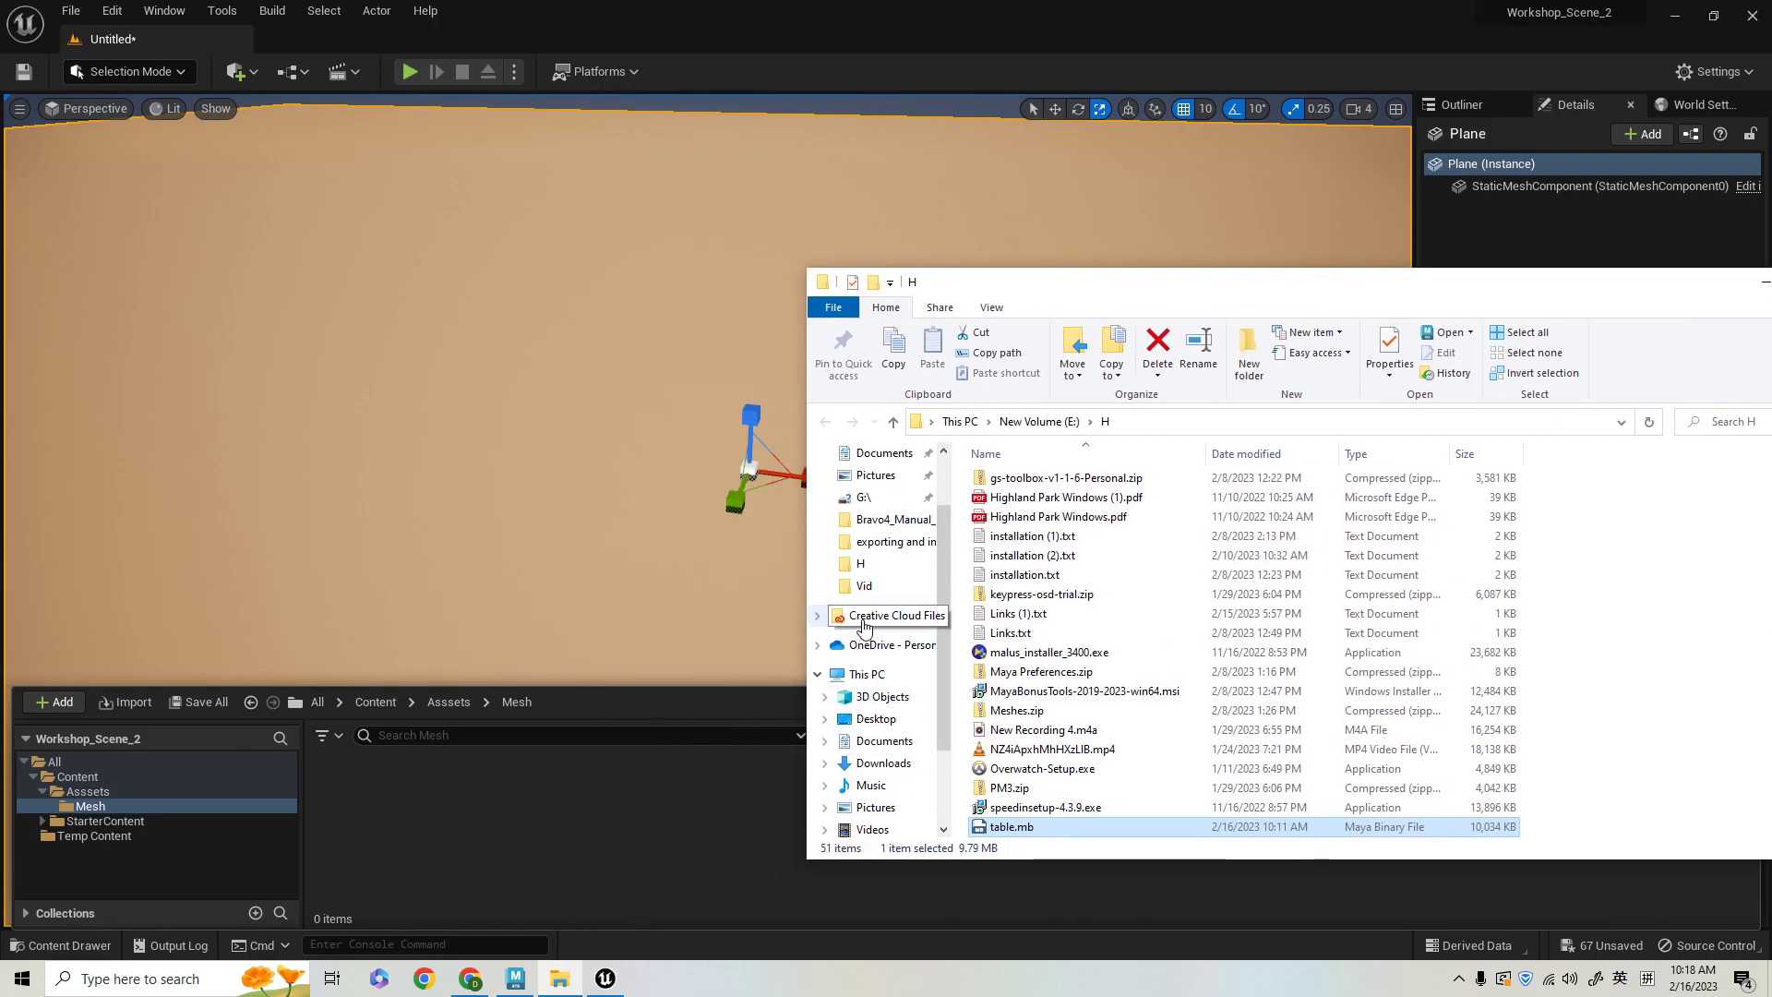
pyautogui.click(875, 453)
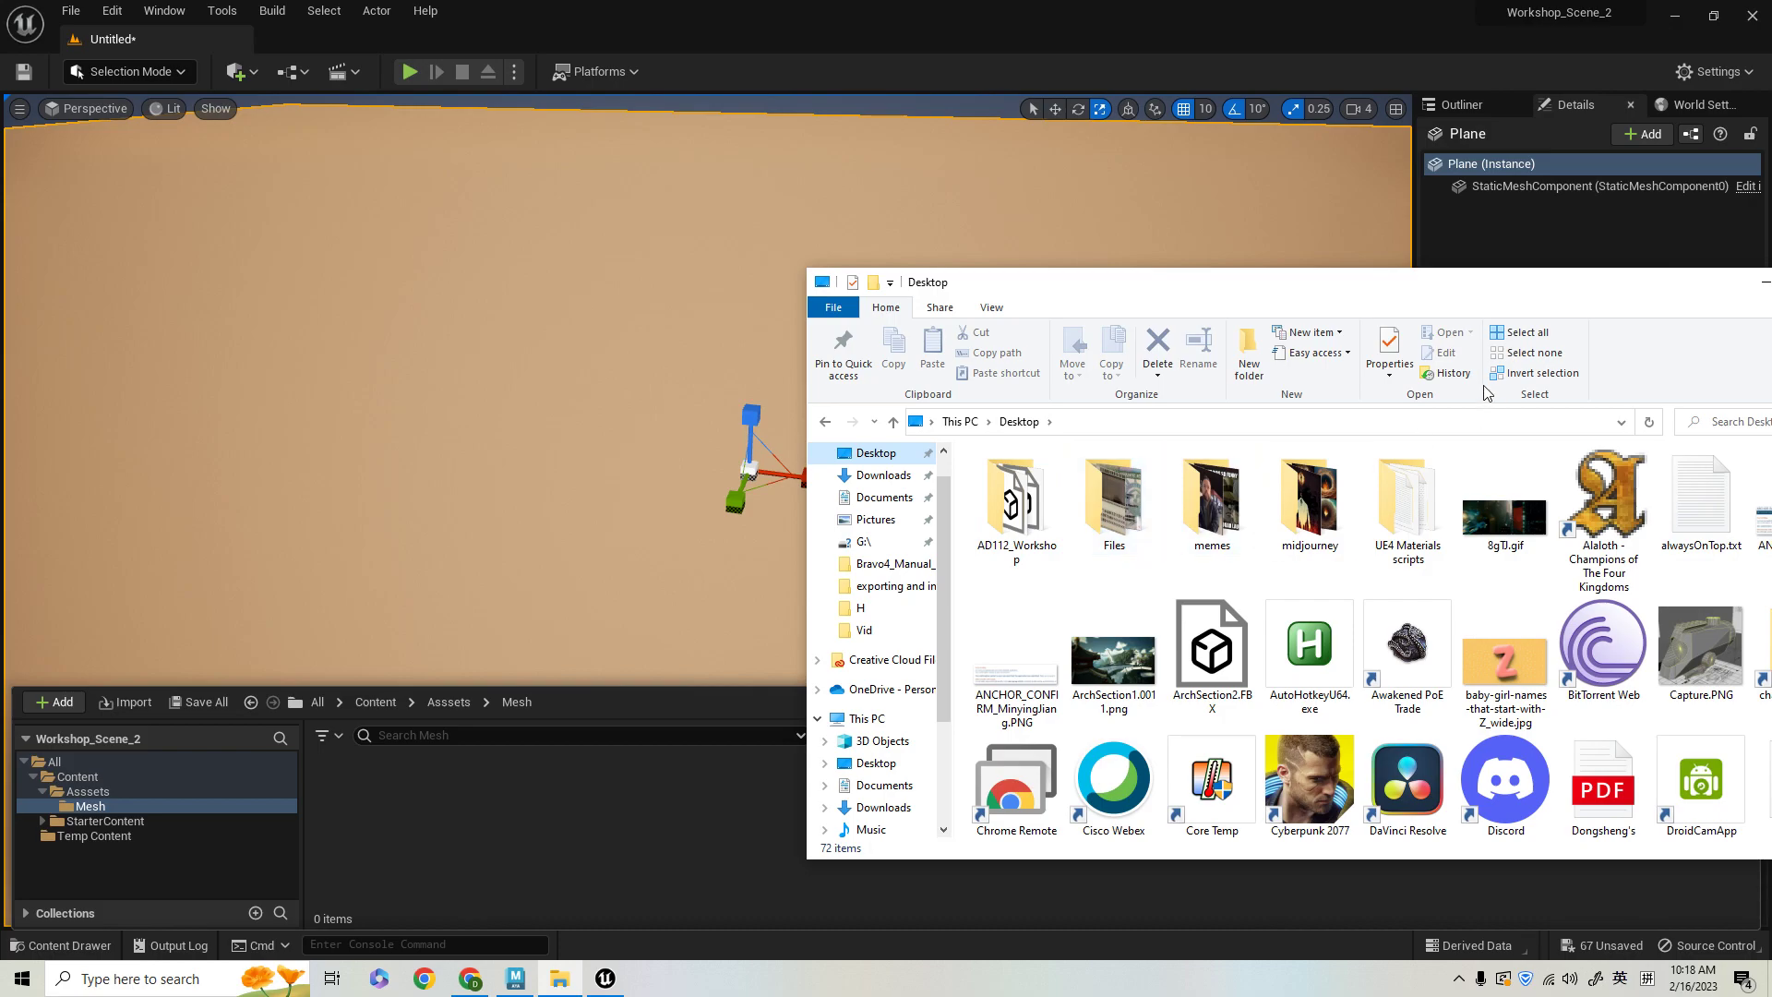
pyautogui.moveTo(1492, 287); pyautogui.dragTo(1159, 308)
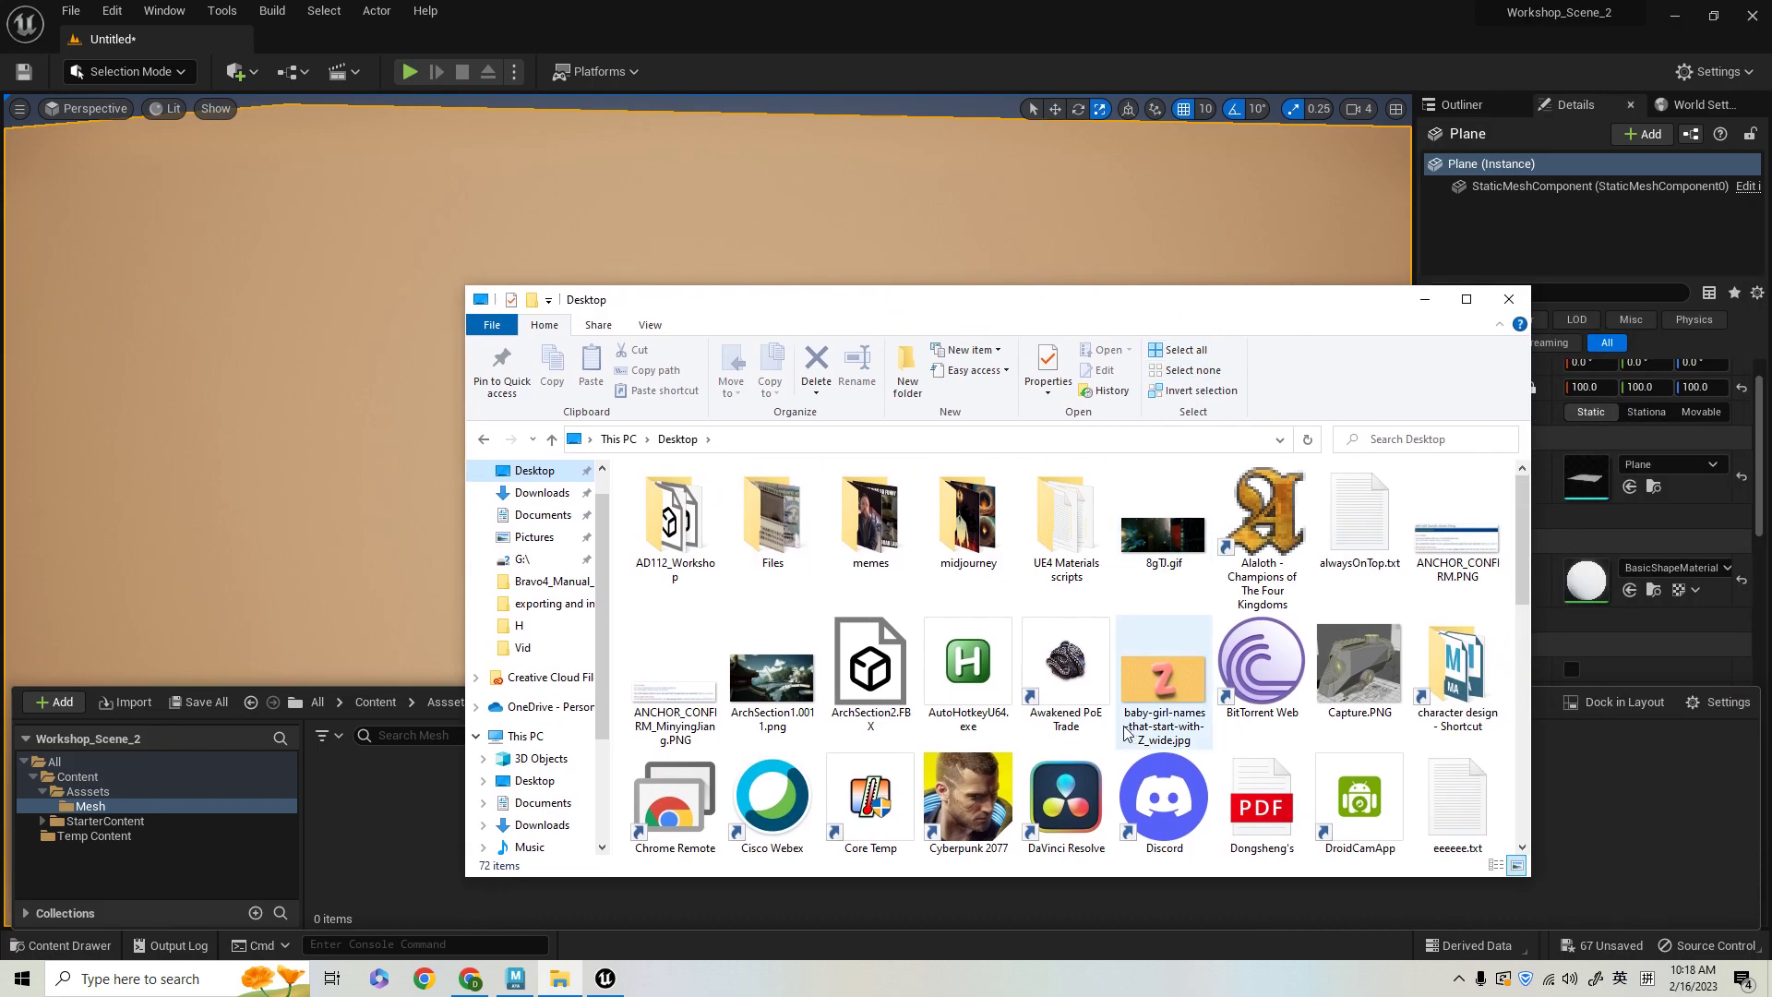
pyautogui.doubleClick(674, 551)
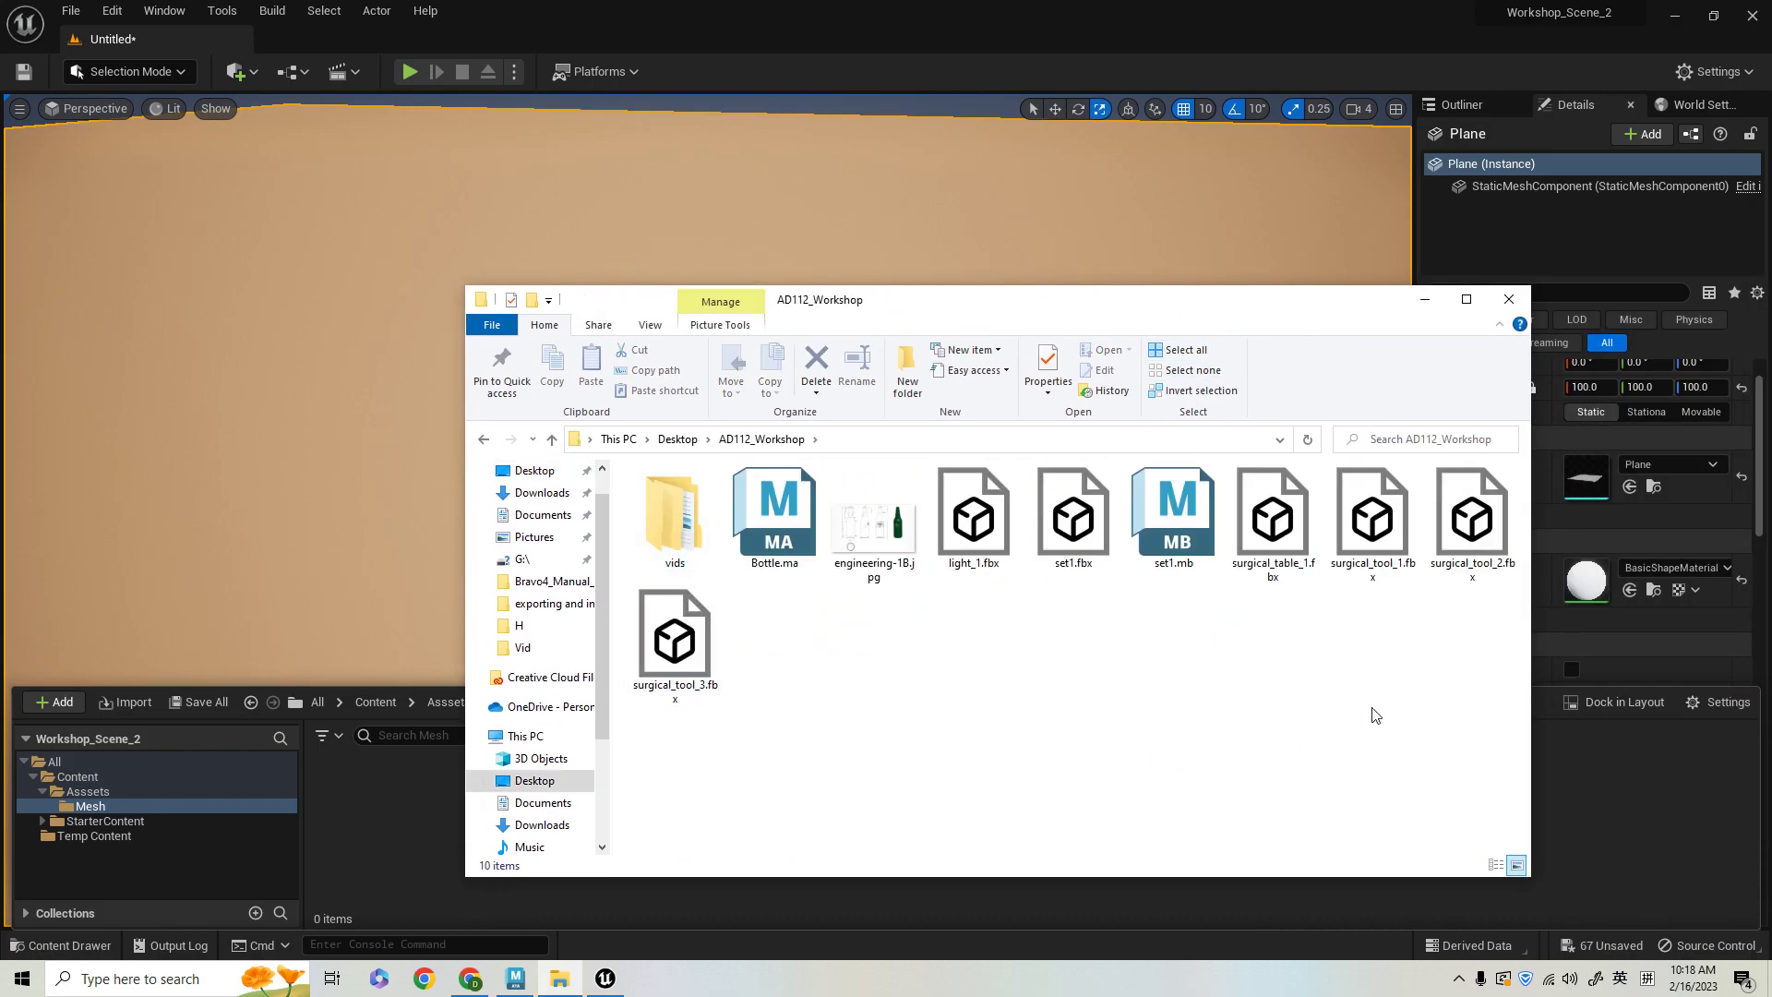
# - Start importing set1.fbx from the AD112_Workshop folder into the project's Mesh folder
pyautogui.click(1071, 522)
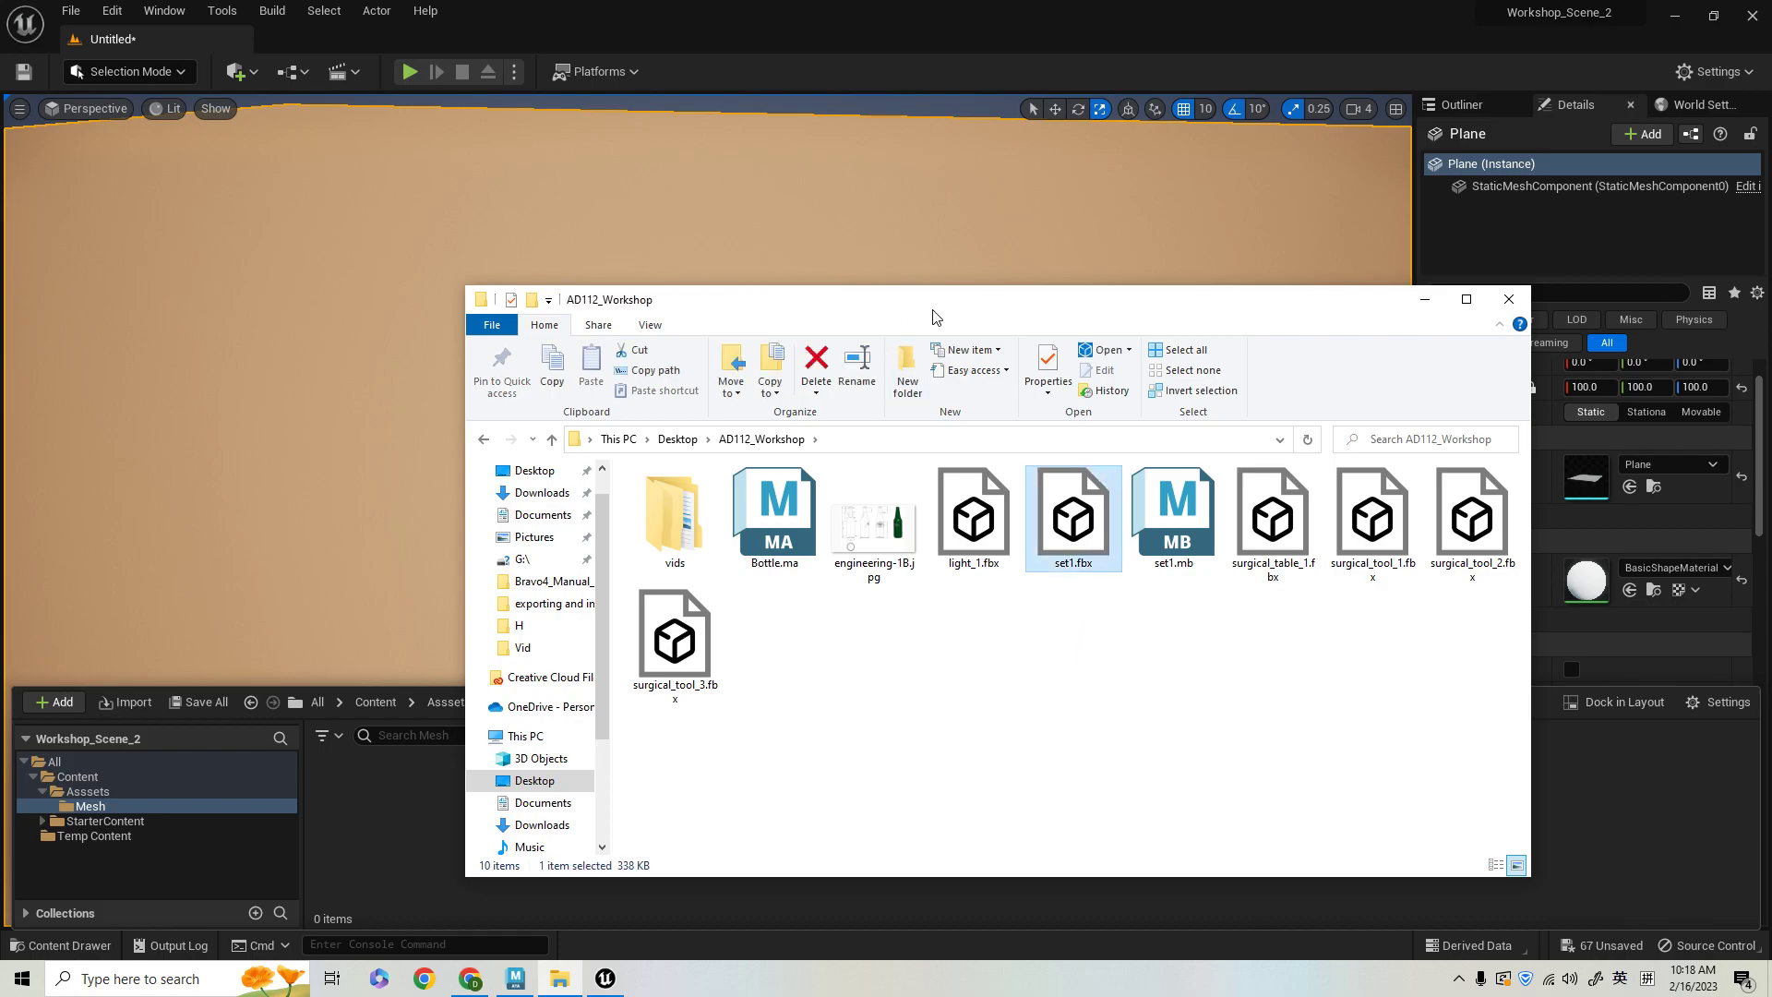
pyautogui.moveTo(934, 317); pyautogui.dragTo(1316, 189)
pyautogui.moveTo(1456, 404); pyautogui.dragTo(467, 840)
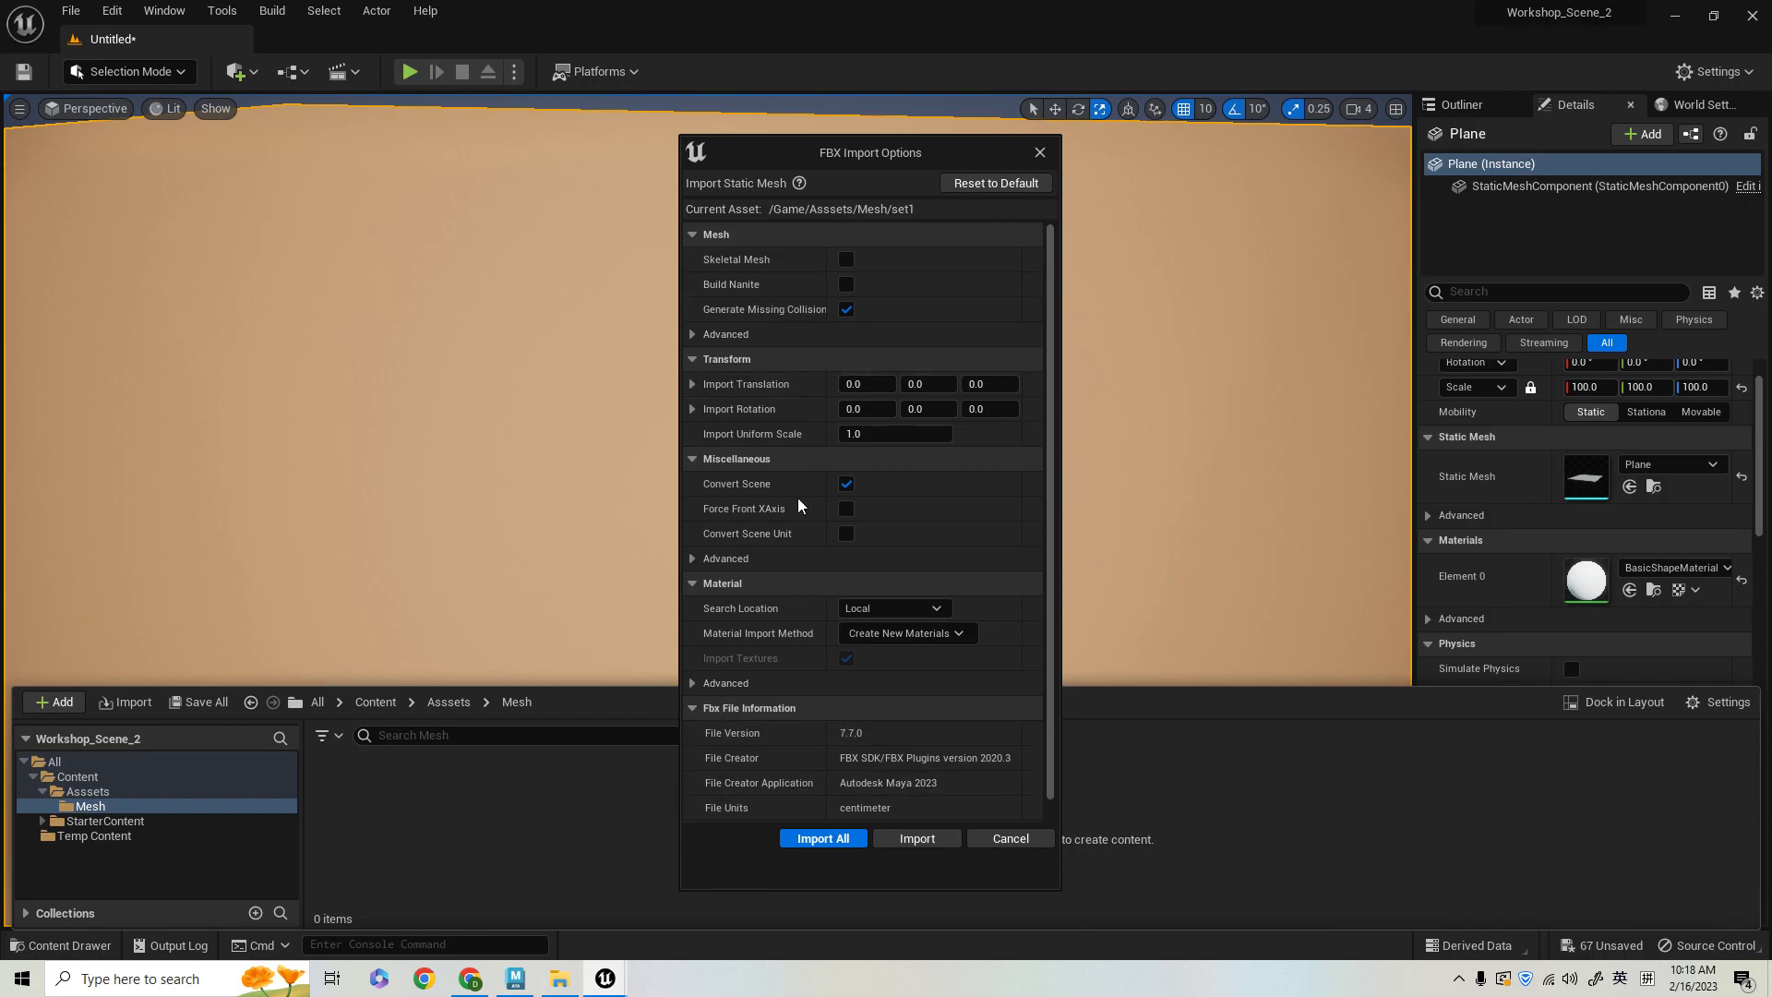
# - Turn on Combine Meshes in the advanced mesh options of the FBX import and review the remaining options
pyautogui.click(693, 334)
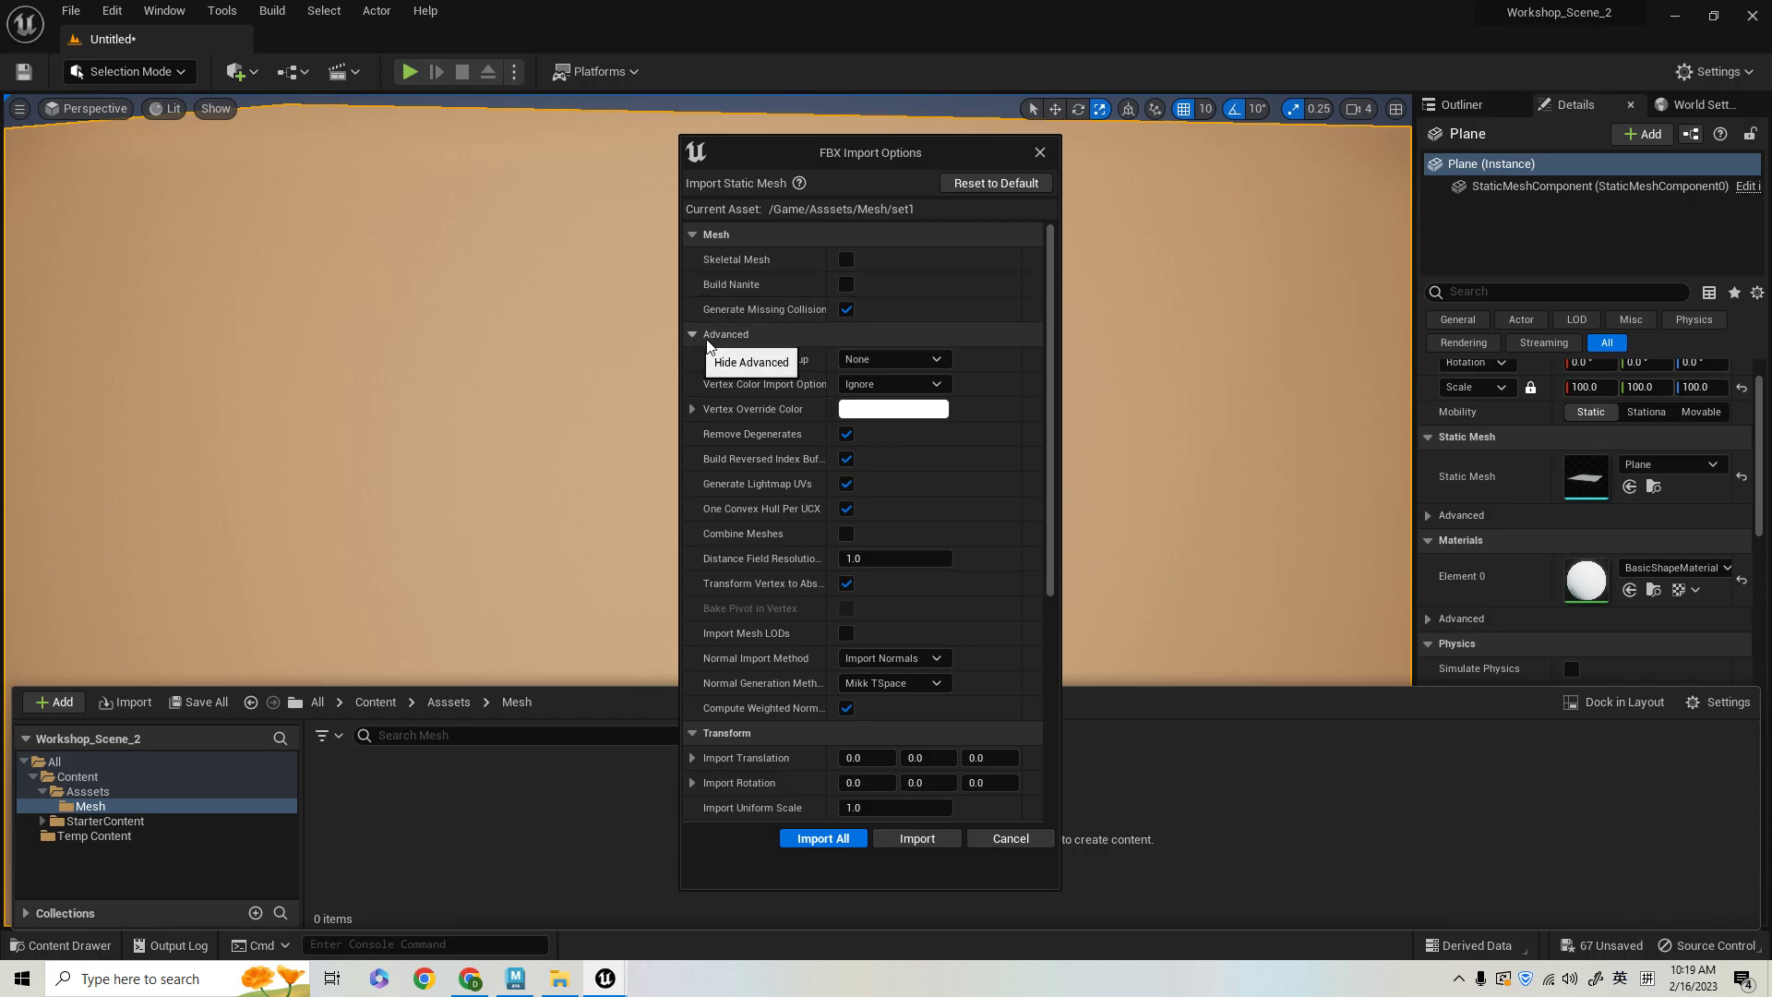
pyautogui.click(847, 534)
pyautogui.scroll(-5, 946, 526)
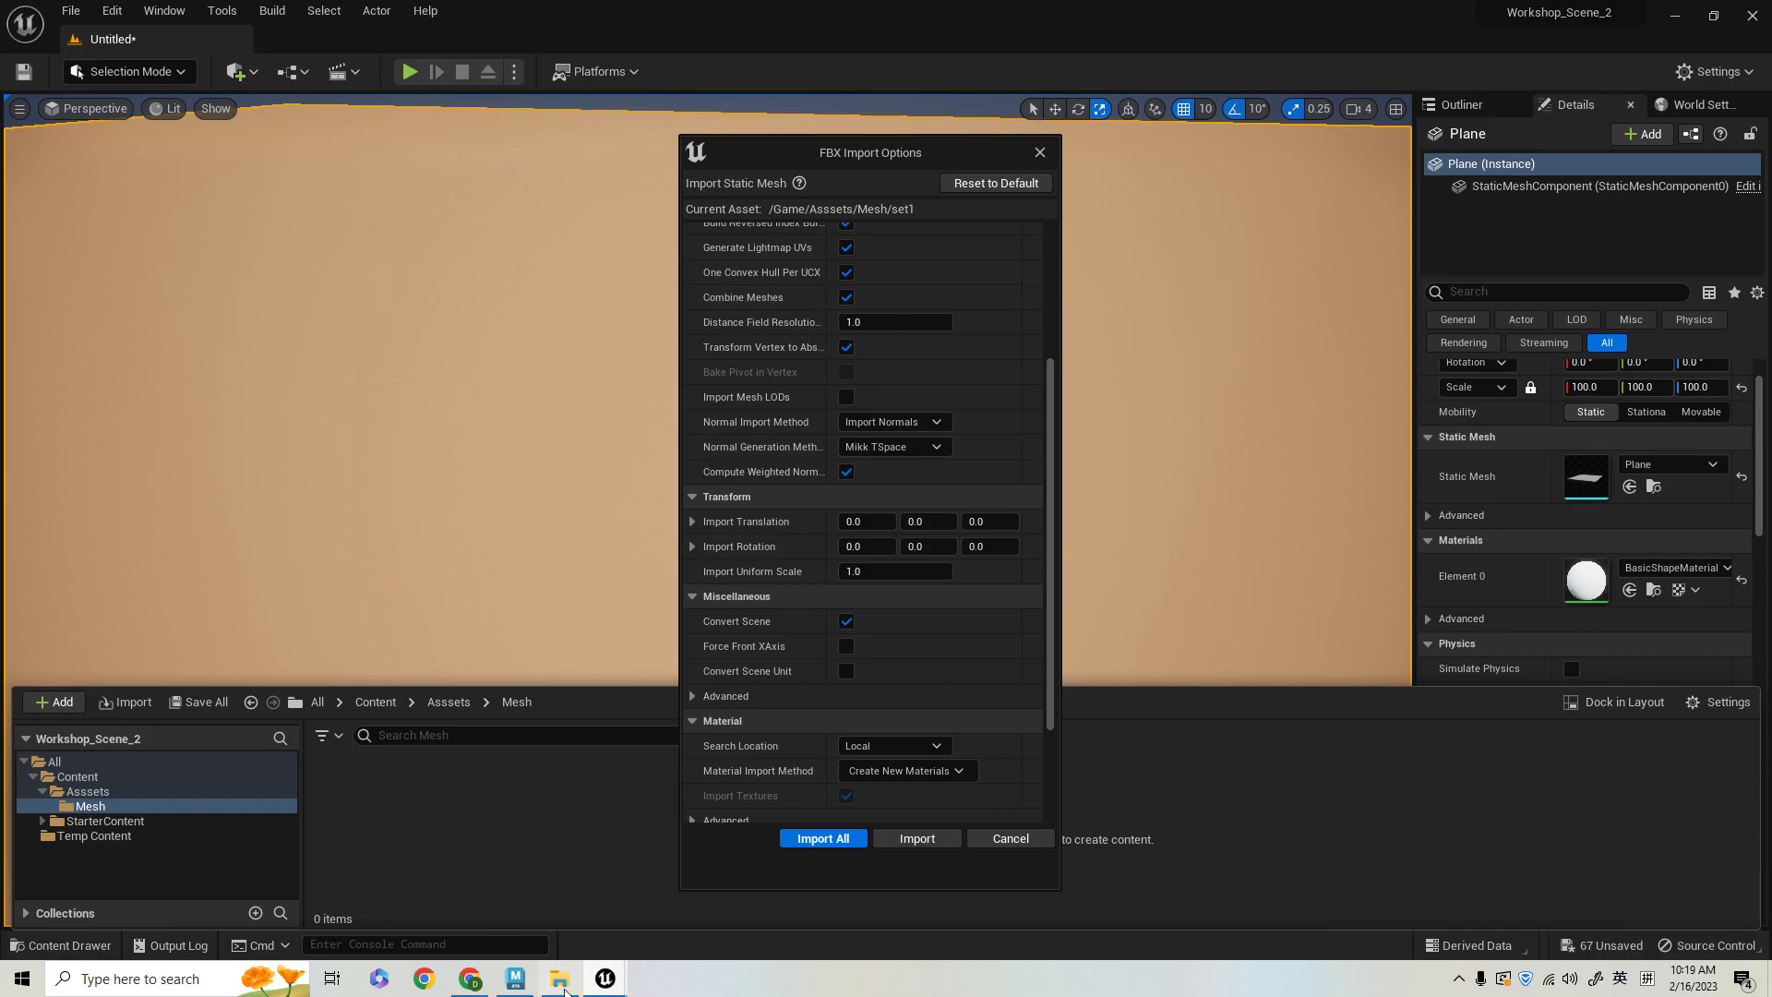
# - Switch to Maya and examine the tool cart and the instruments on its tray
pyautogui.click(515, 979)
pyautogui.keyDown('alt'); pyautogui.moveTo(1251, 450); pyautogui.dragTo(1213, 504); pyautogui.keyUp('alt')
pyautogui.scroll(4, 1213, 504)
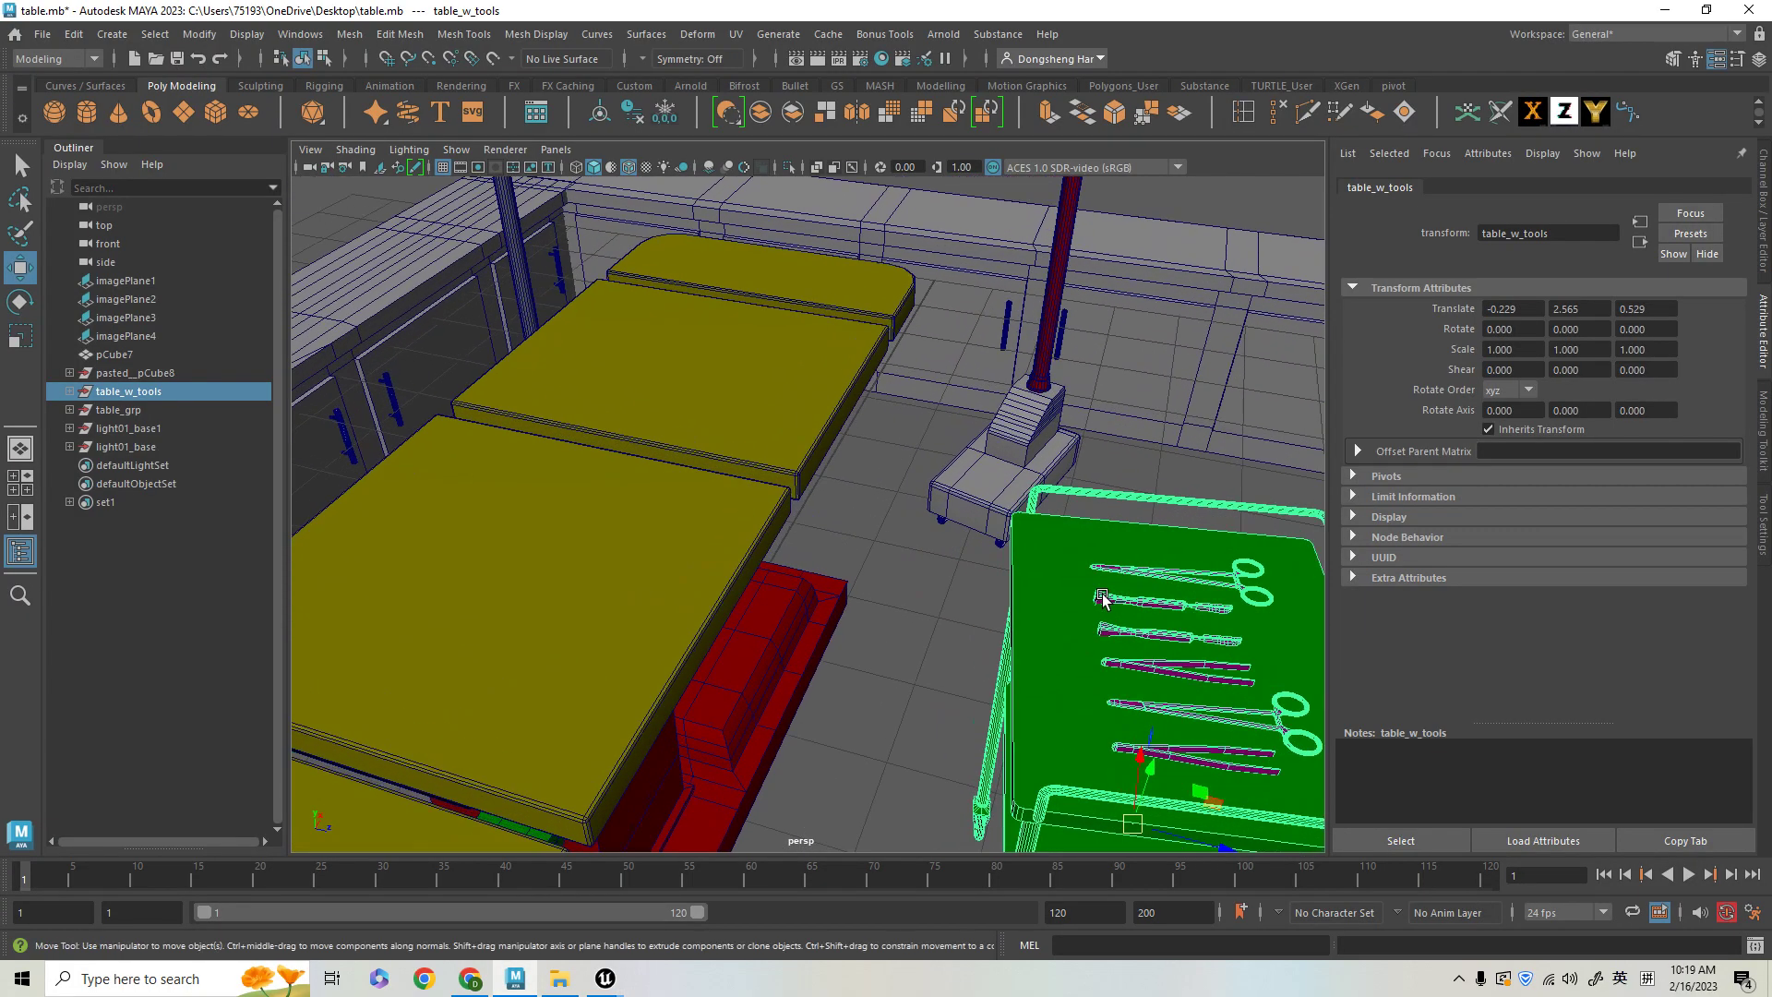
pyautogui.keyDown('alt'); pyautogui.moveTo(1213, 504); pyautogui.dragTo(867, 438, button='middle'); pyautogui.keyUp('alt')
pyautogui.keyDown('alt'); pyautogui.moveTo(951, 579); pyautogui.dragTo(893, 449); pyautogui.keyUp('alt')
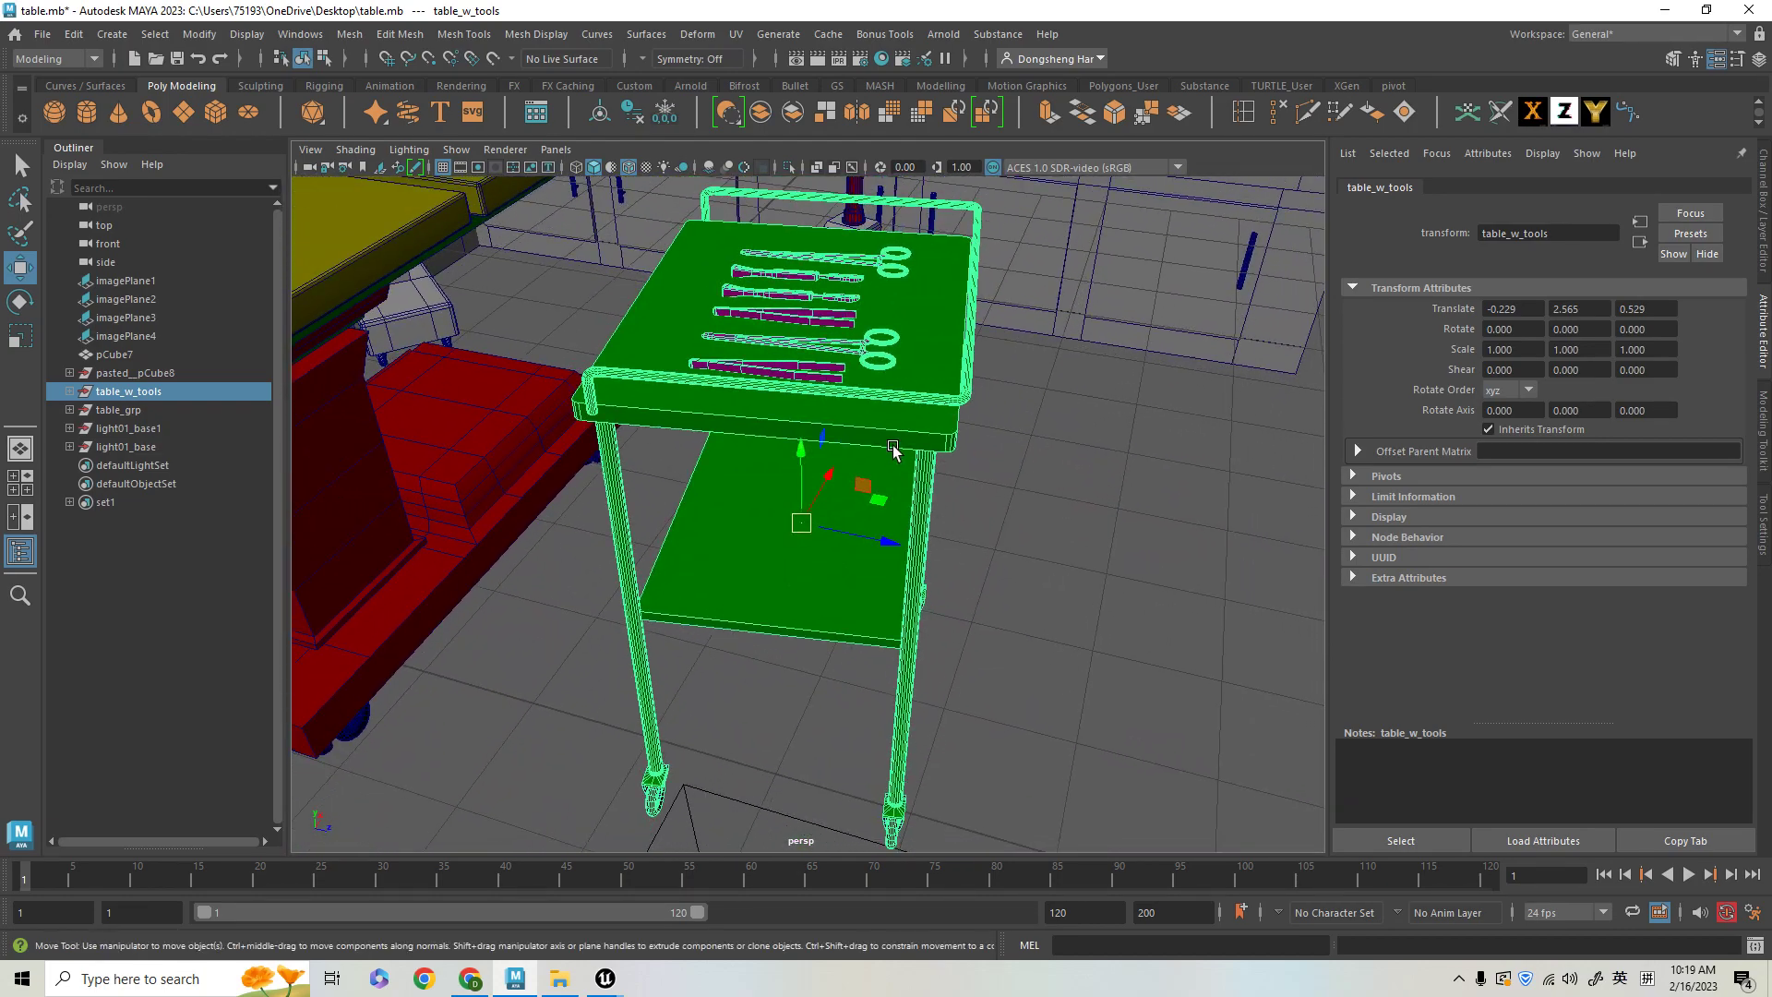
pyautogui.keyDown('alt'); pyautogui.moveTo(893, 450); pyautogui.dragTo(879, 590, button='middle'); pyautogui.keyUp('alt')
pyautogui.keyDown('alt'); pyautogui.moveTo(745, 421); pyautogui.dragTo(559, 669, button='right'); pyautogui.keyUp('alt')
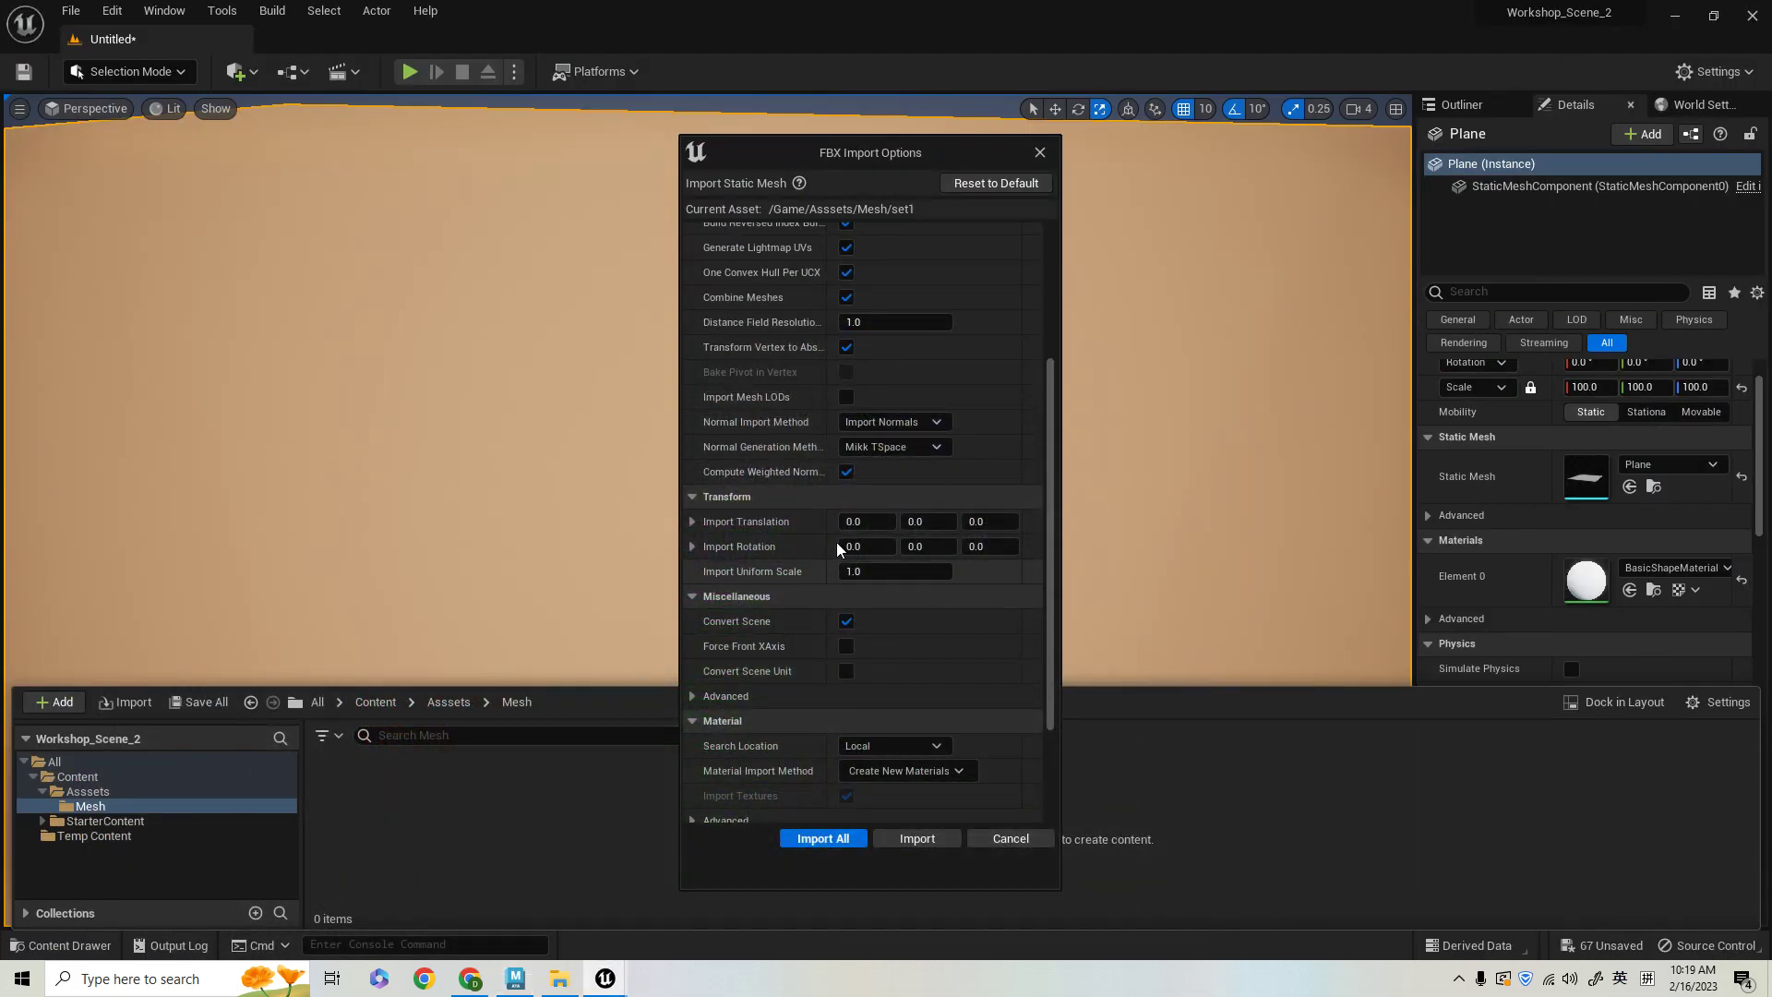
# - In the FBX import options, set Material Import Method to Do Not Create Material and turn off Import Textures
pyautogui.scroll(-3, 918, 517)
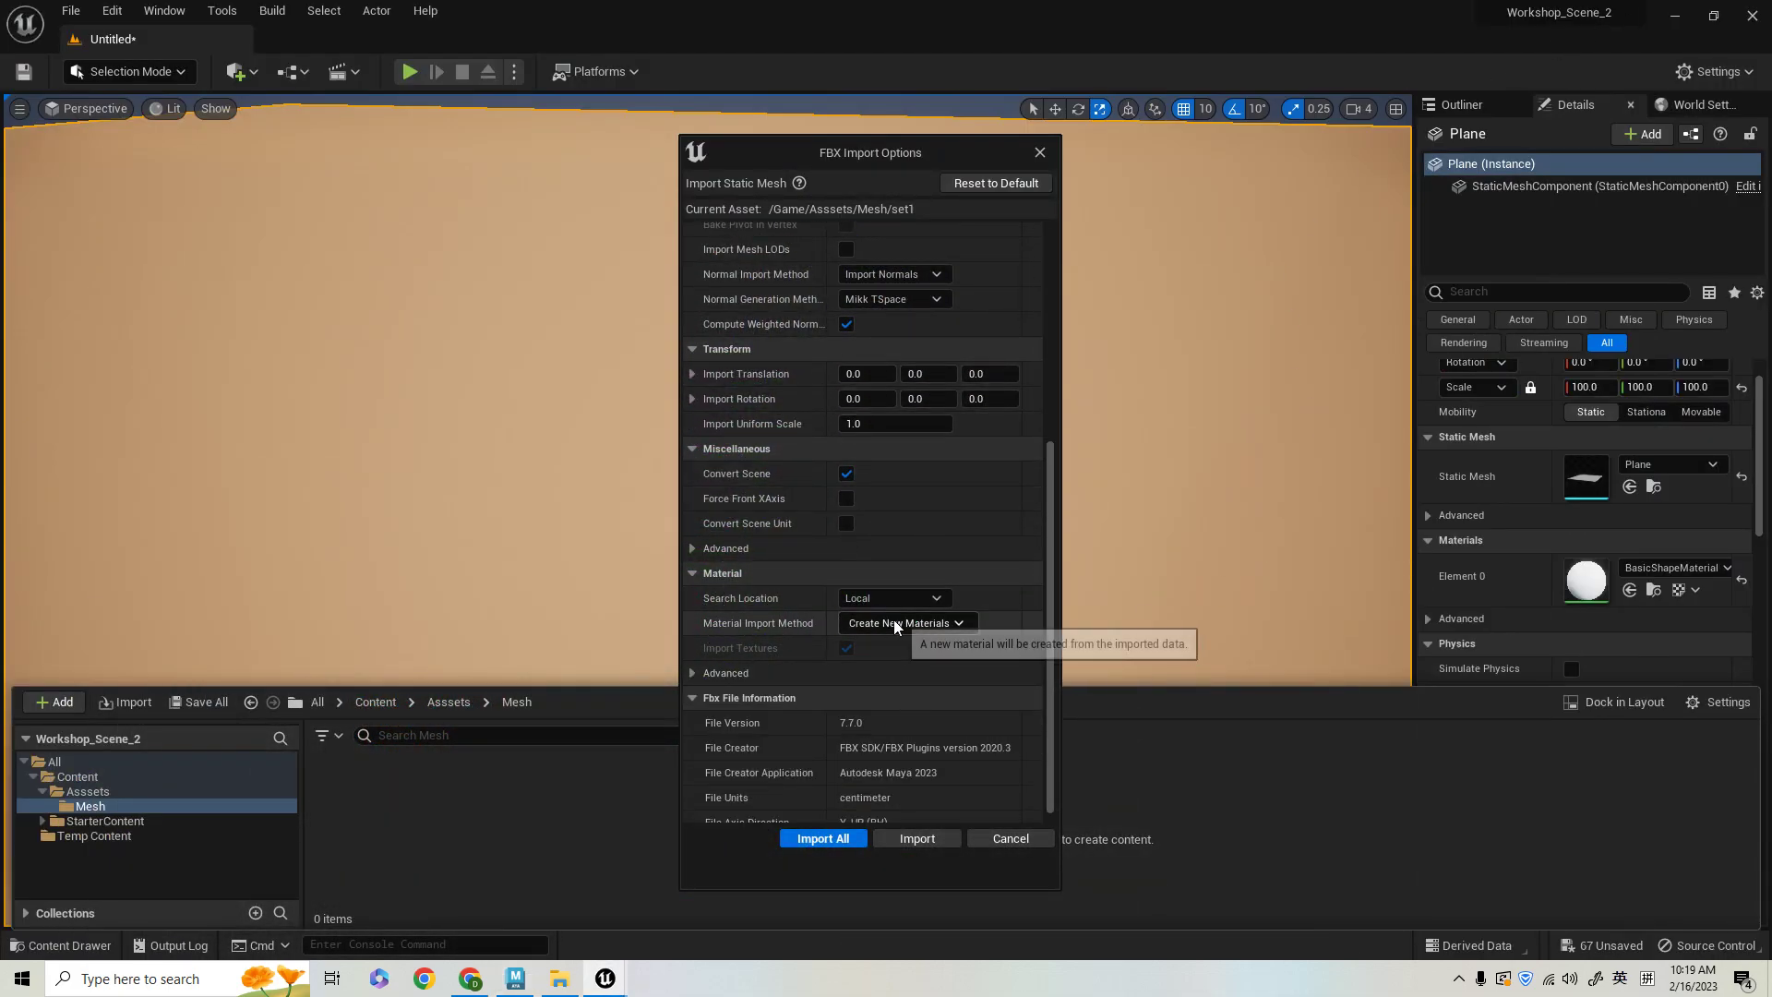
pyautogui.click(928, 628)
pyautogui.click(921, 691)
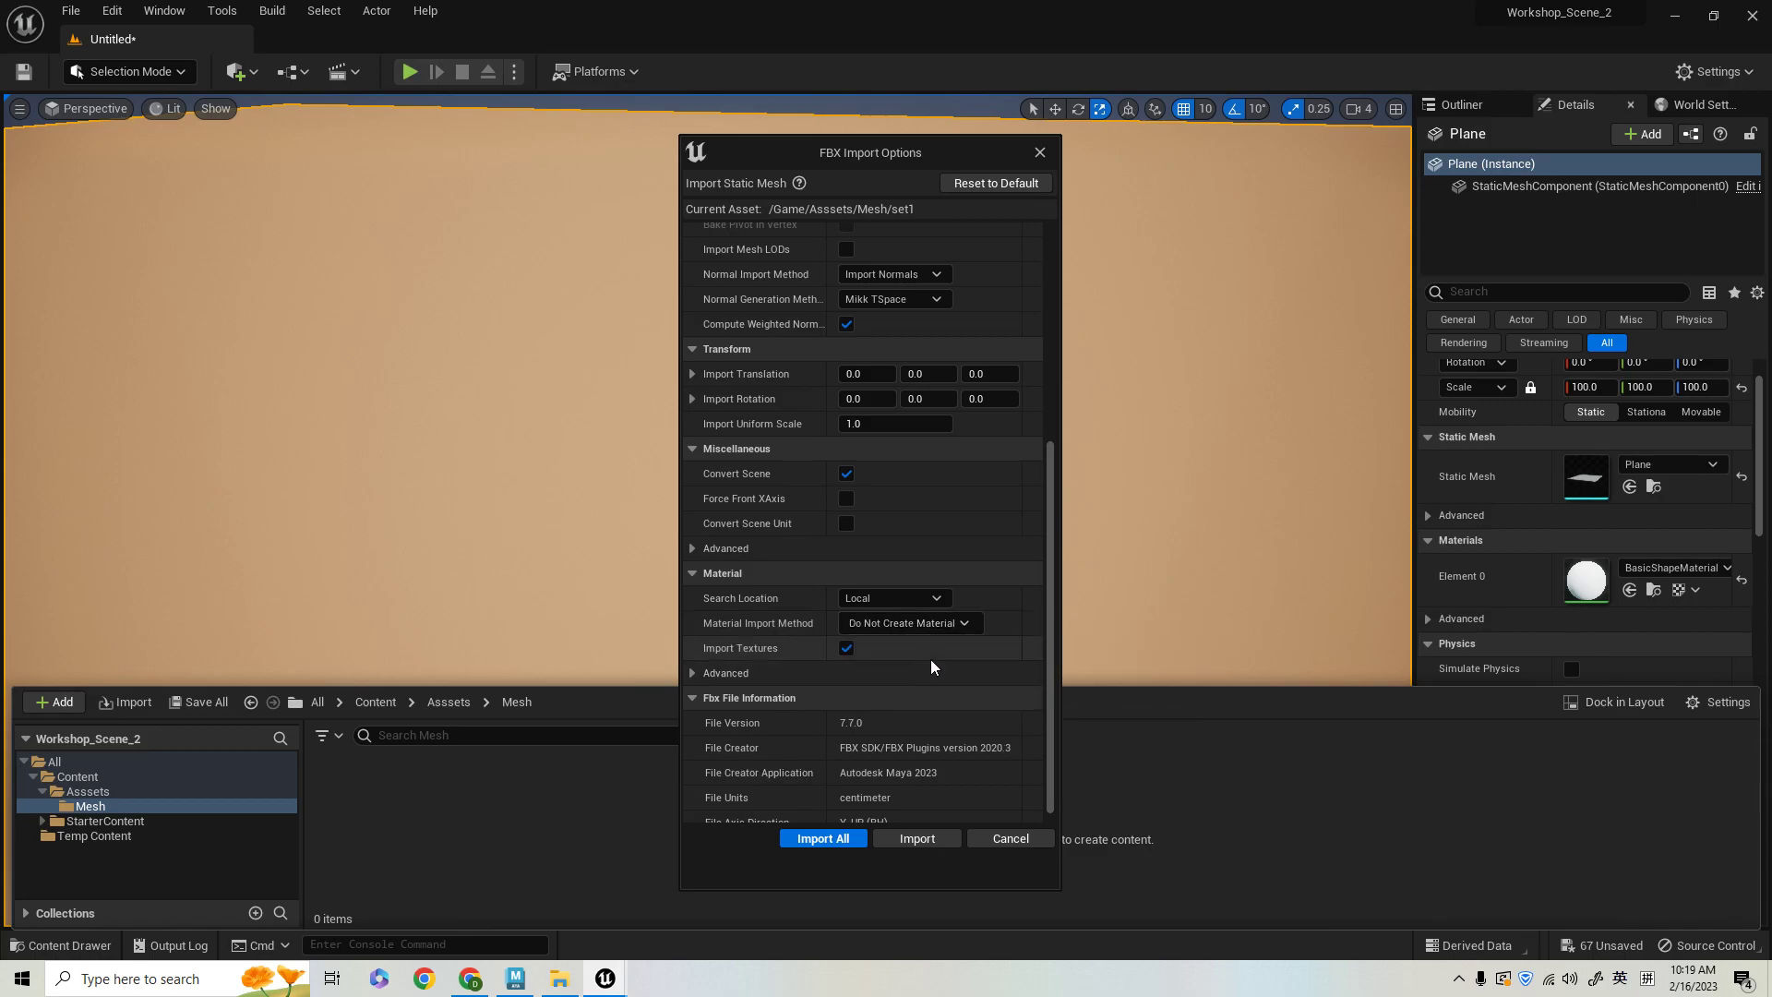
pyautogui.click(847, 649)
pyautogui.scroll(-1, 903, 605)
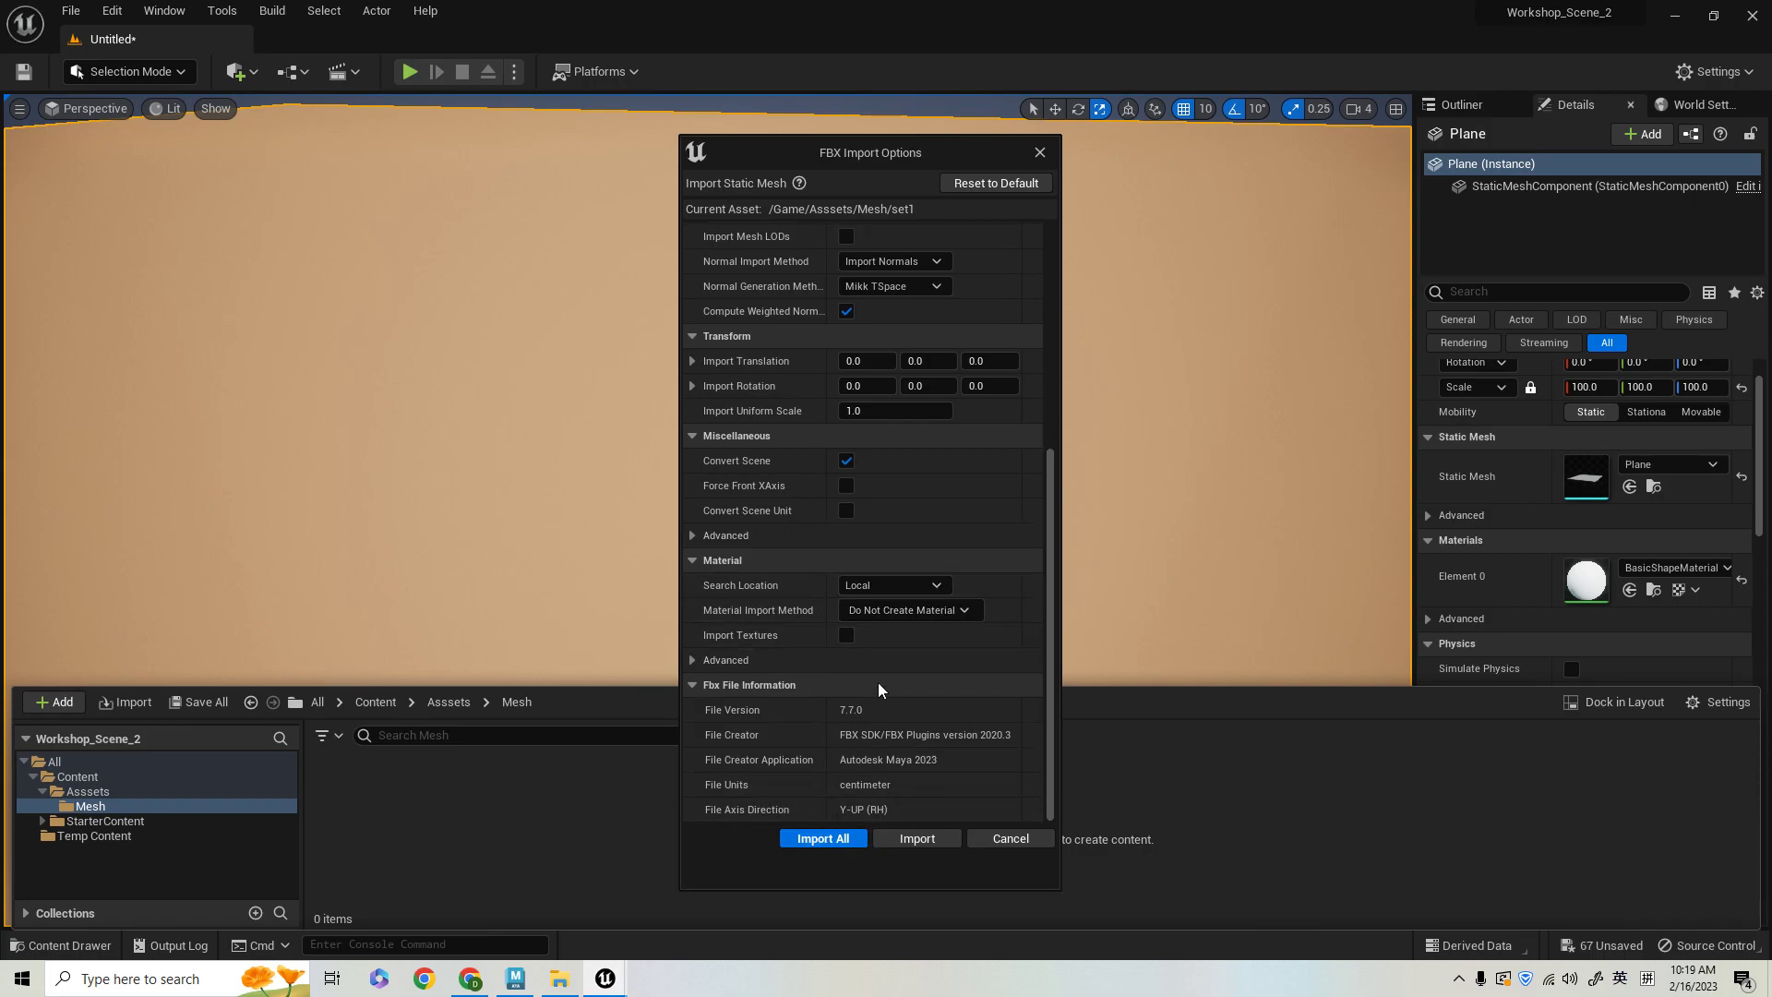
pyautogui.scroll(2, 836, 609)
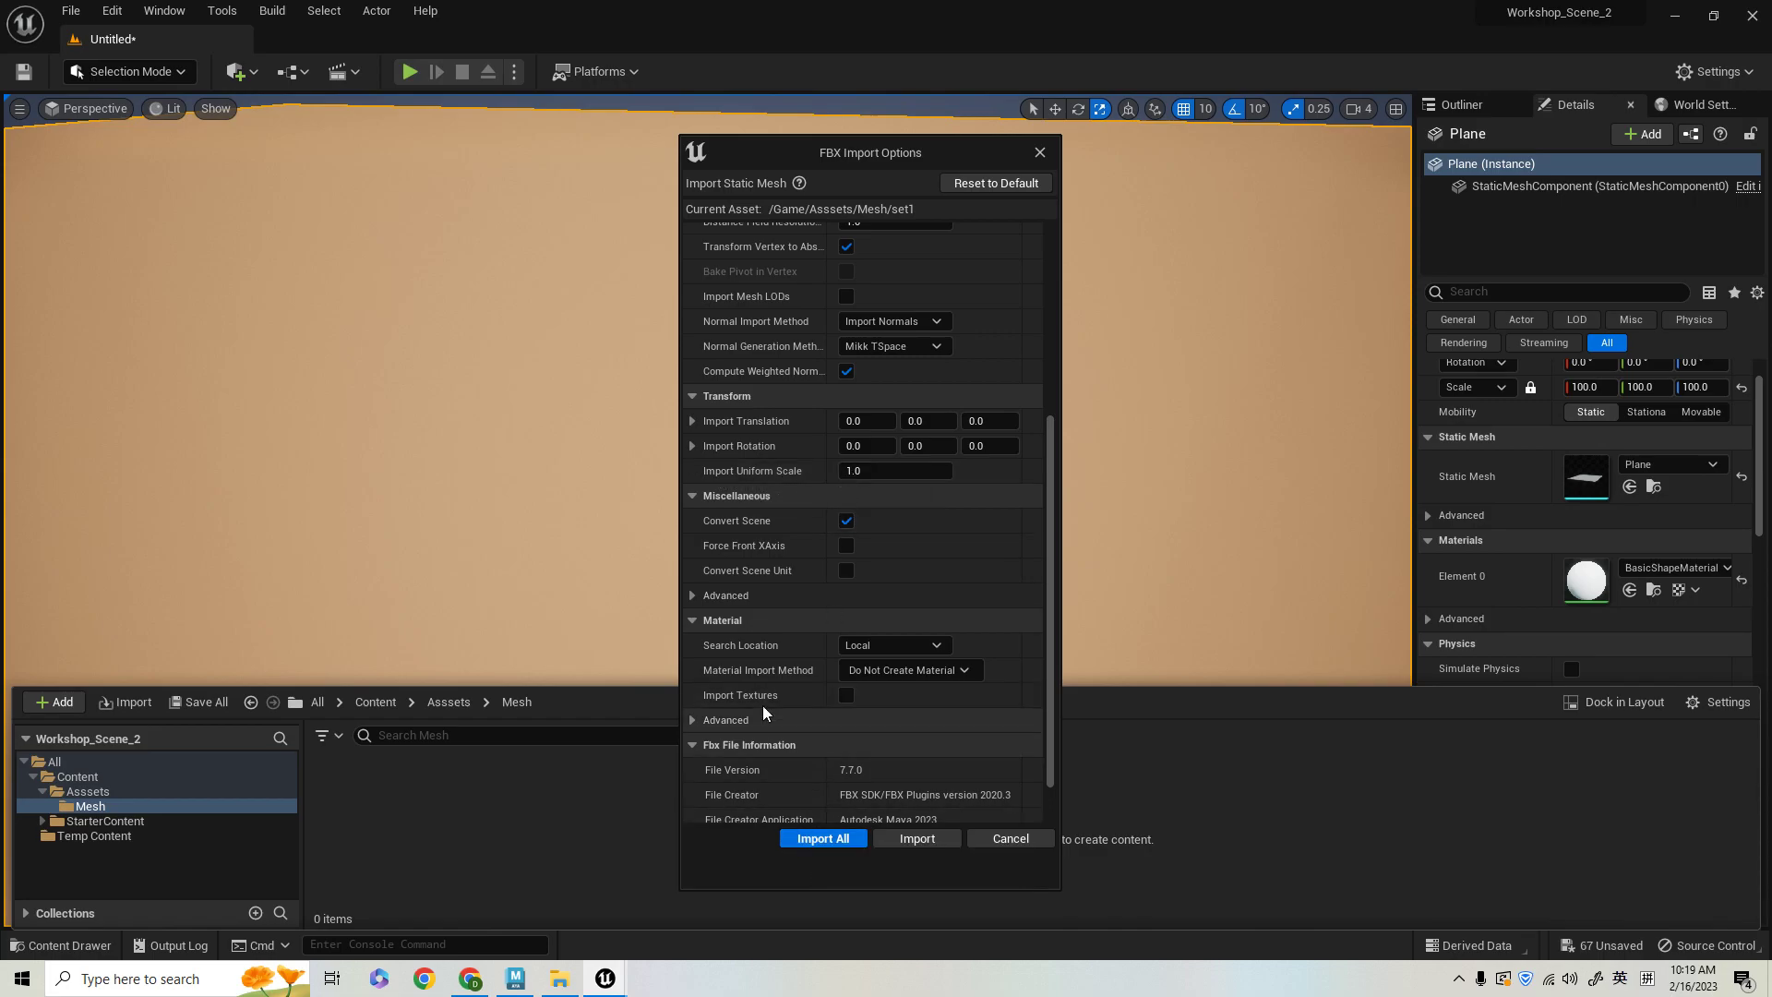
# - Switch to Maya and check the linear working units in the general application preferences
pyautogui.moveTo(519, 988)
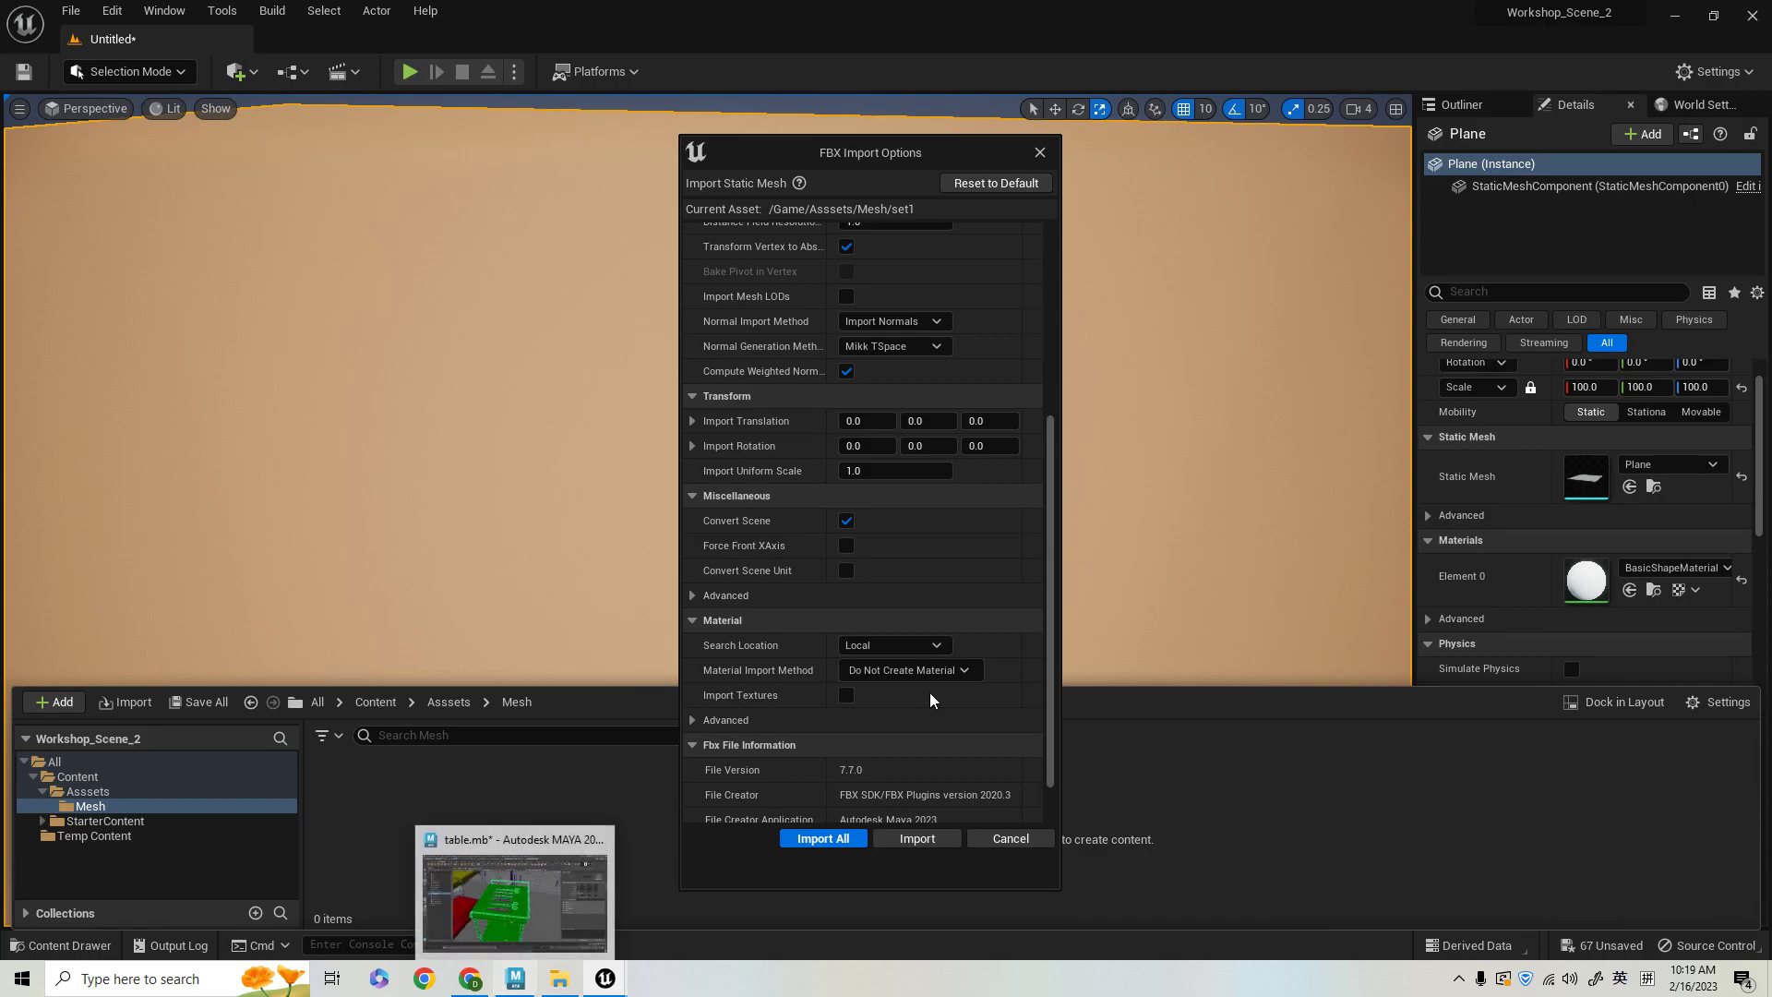
pyautogui.click(509, 925)
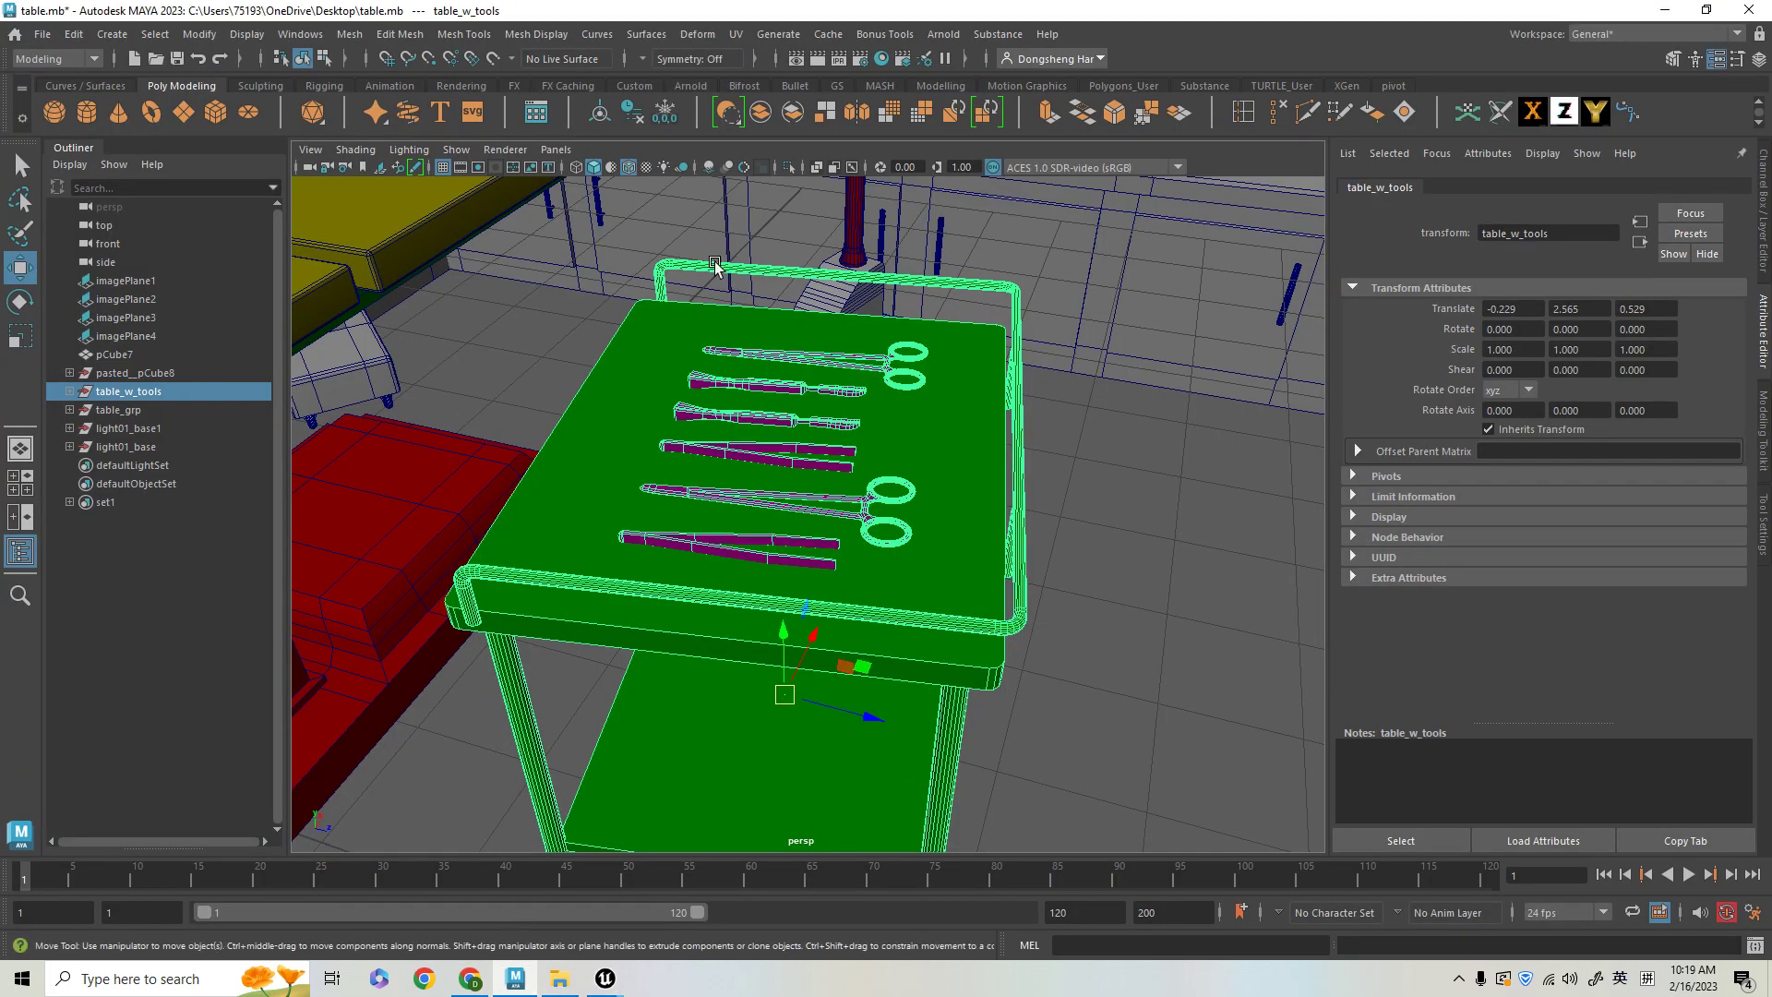
pyautogui.click(286, 37)
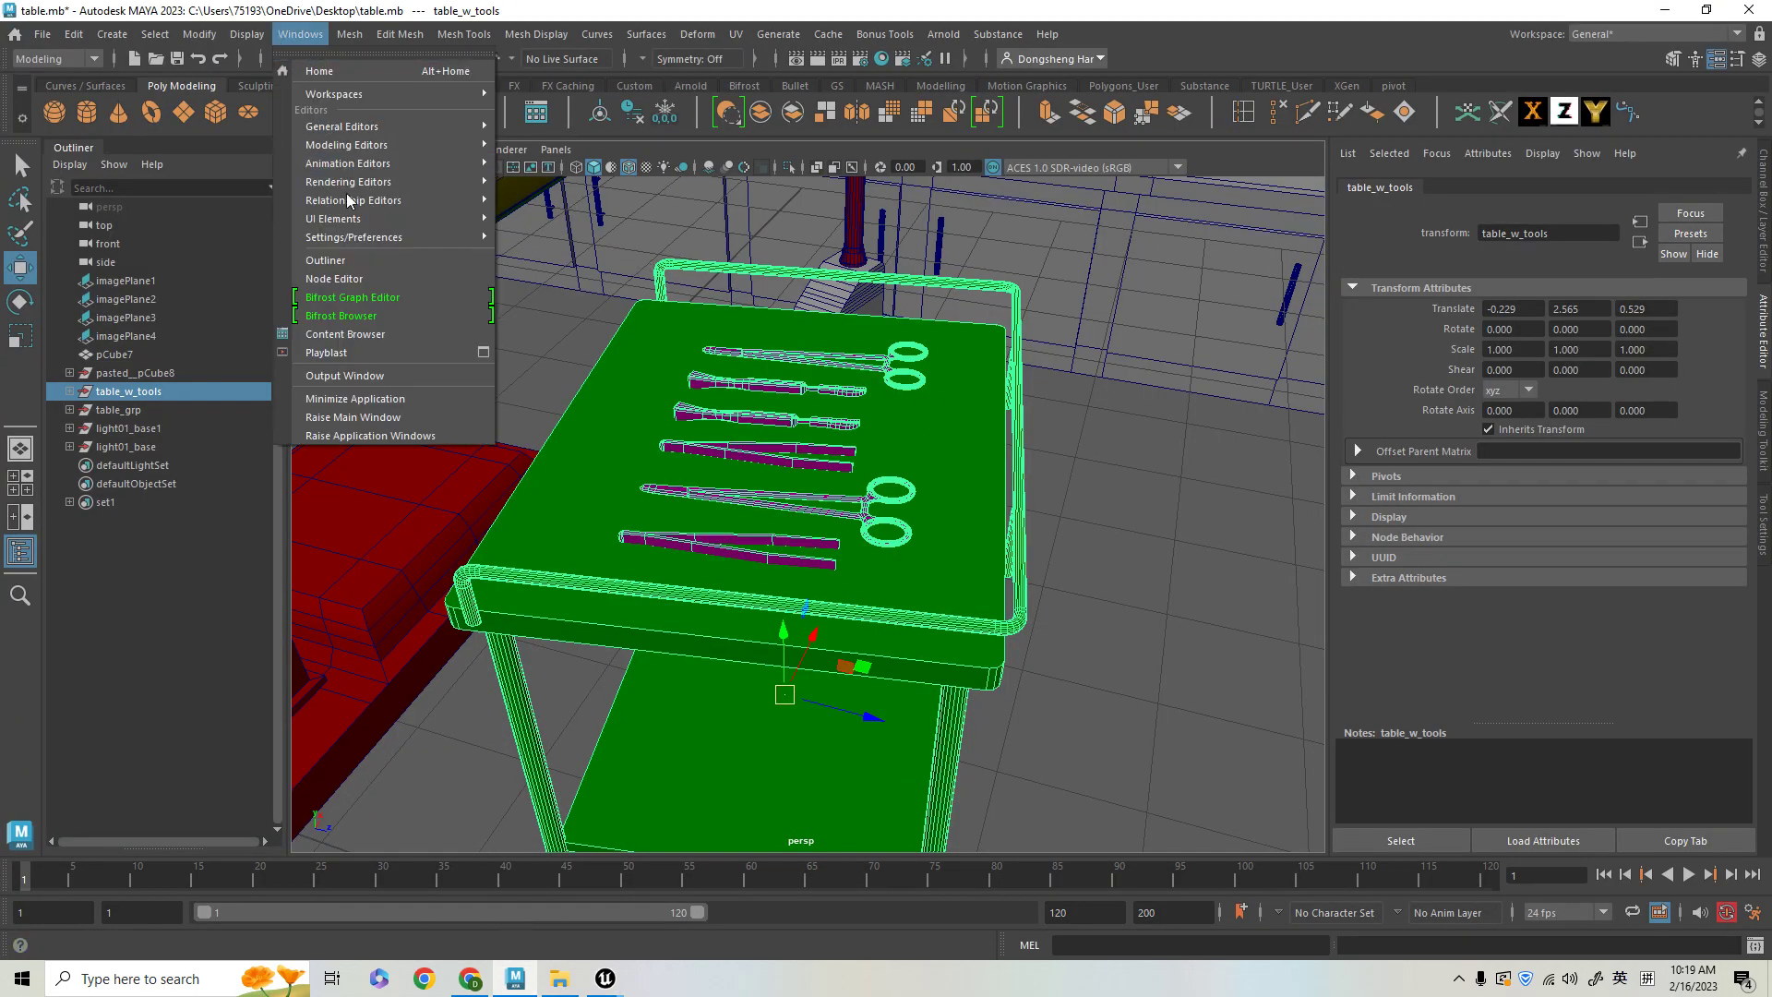
pyautogui.moveTo(354, 237)
pyautogui.click(513, 242)
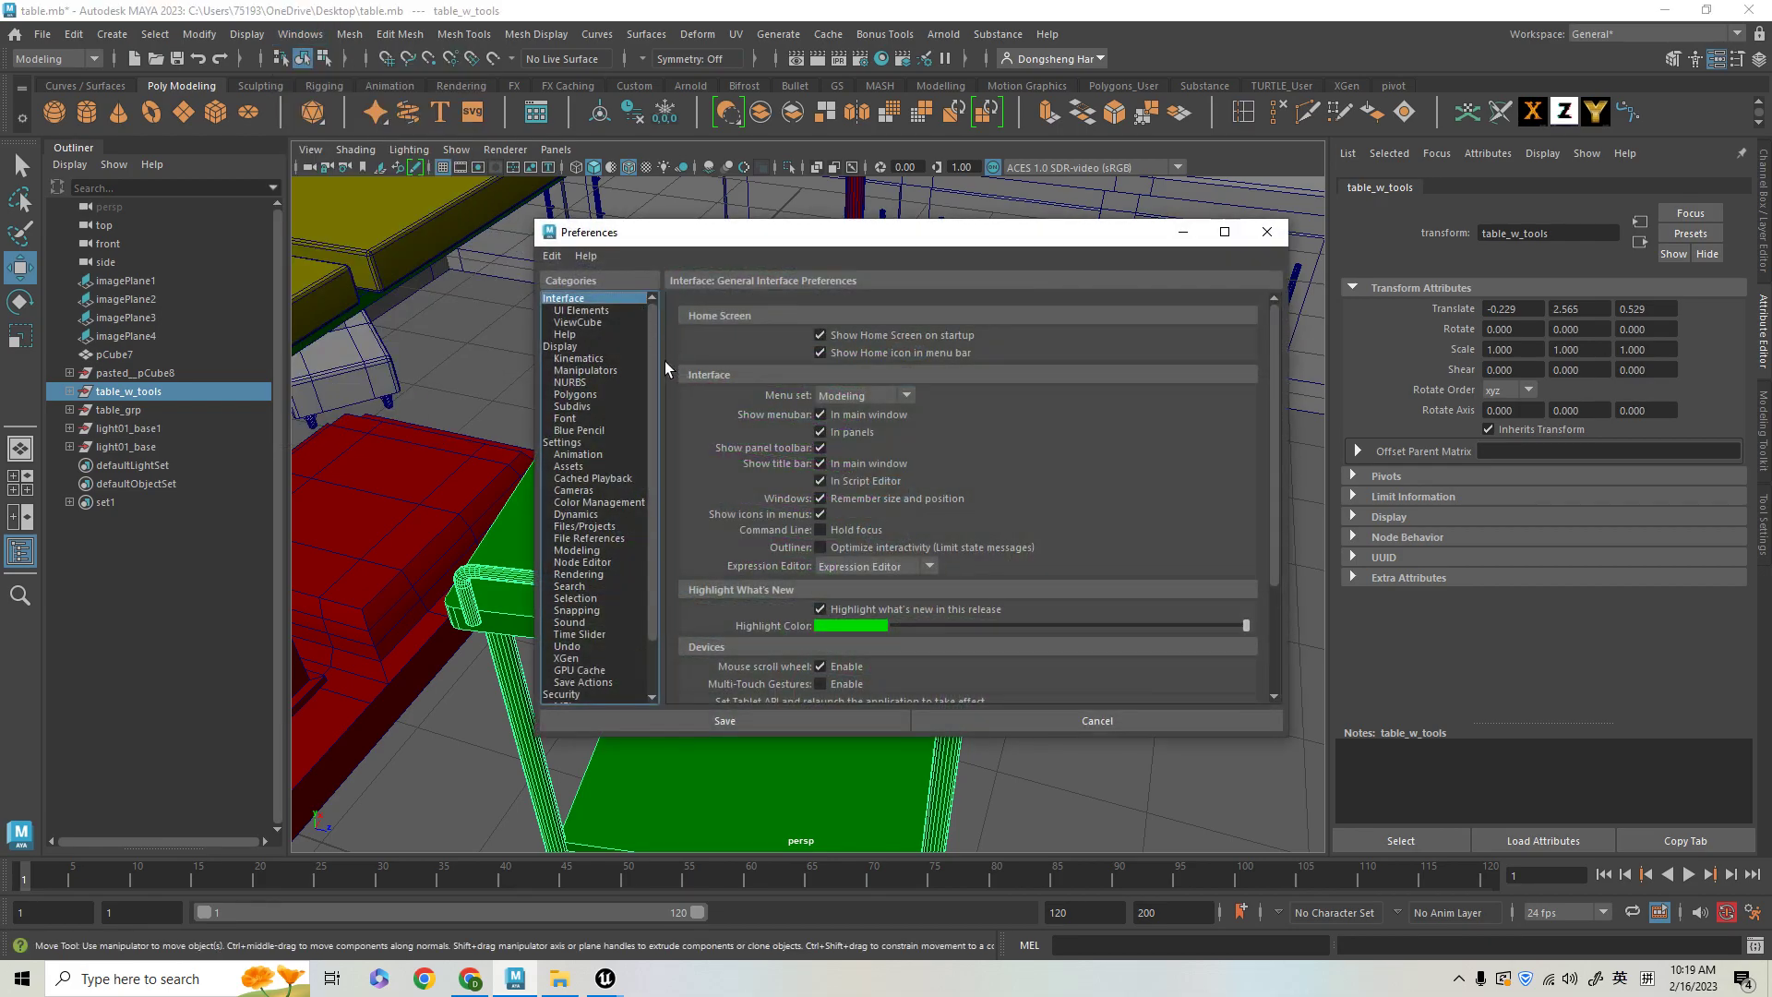
pyautogui.click(564, 442)
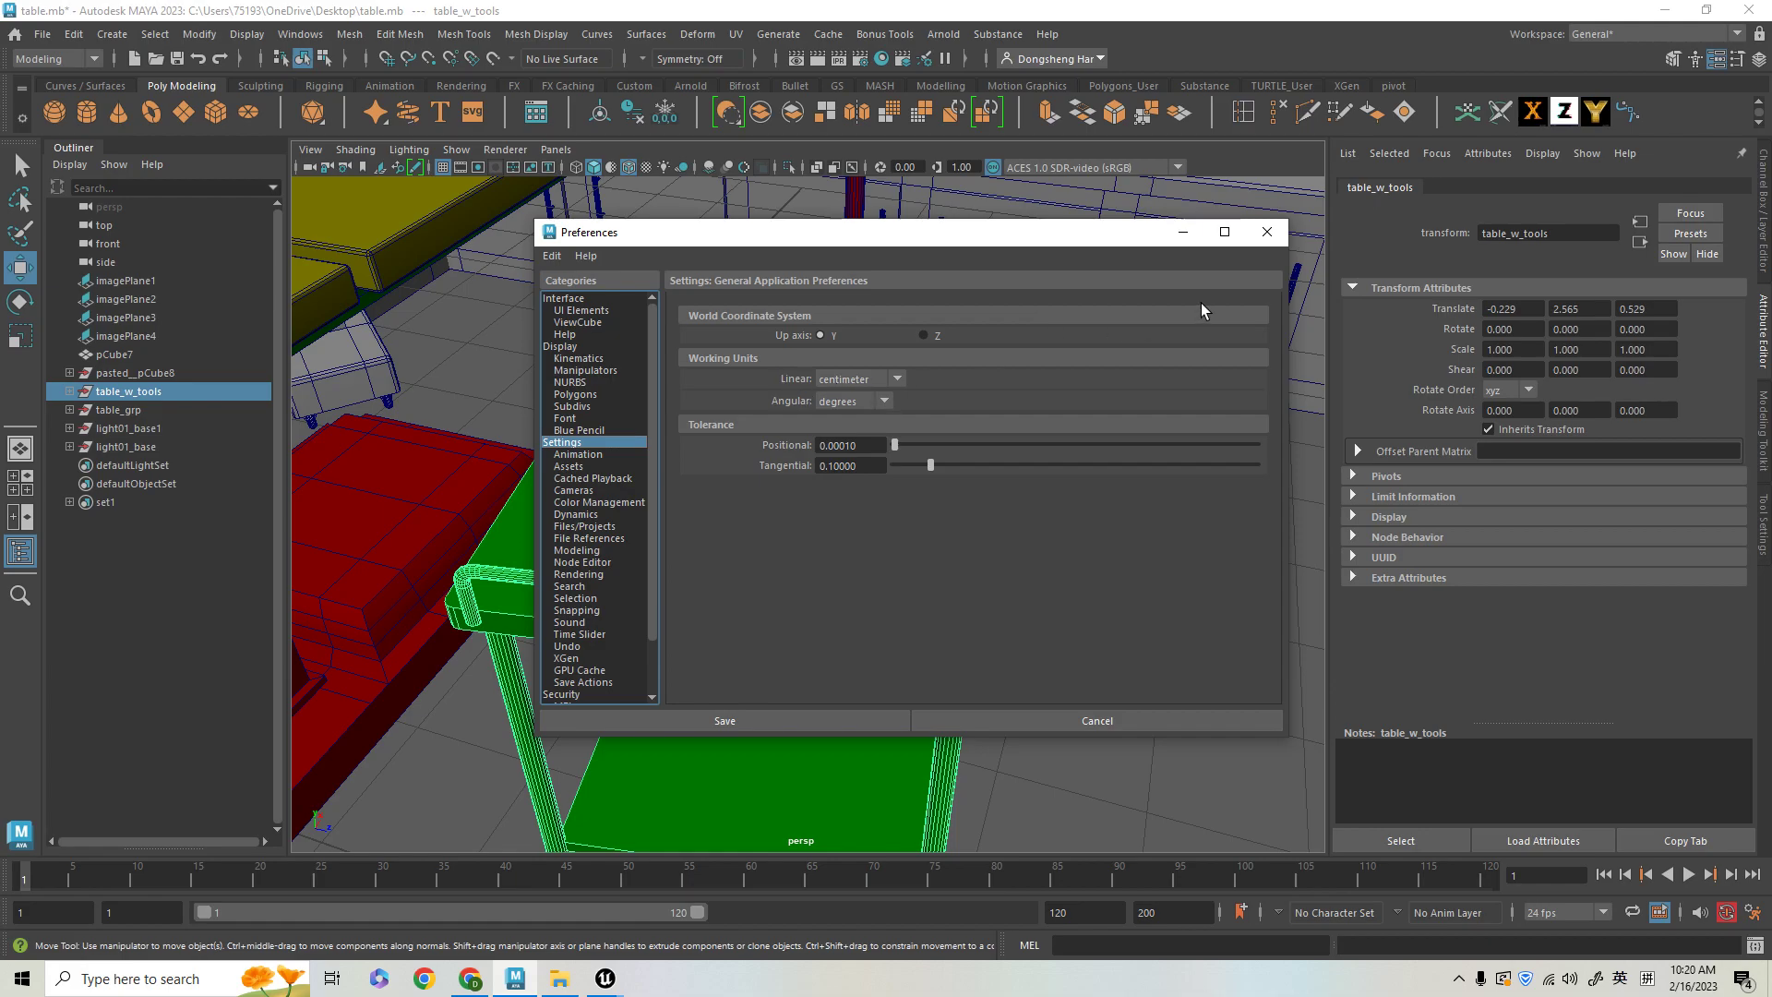
pyautogui.click(1268, 232)
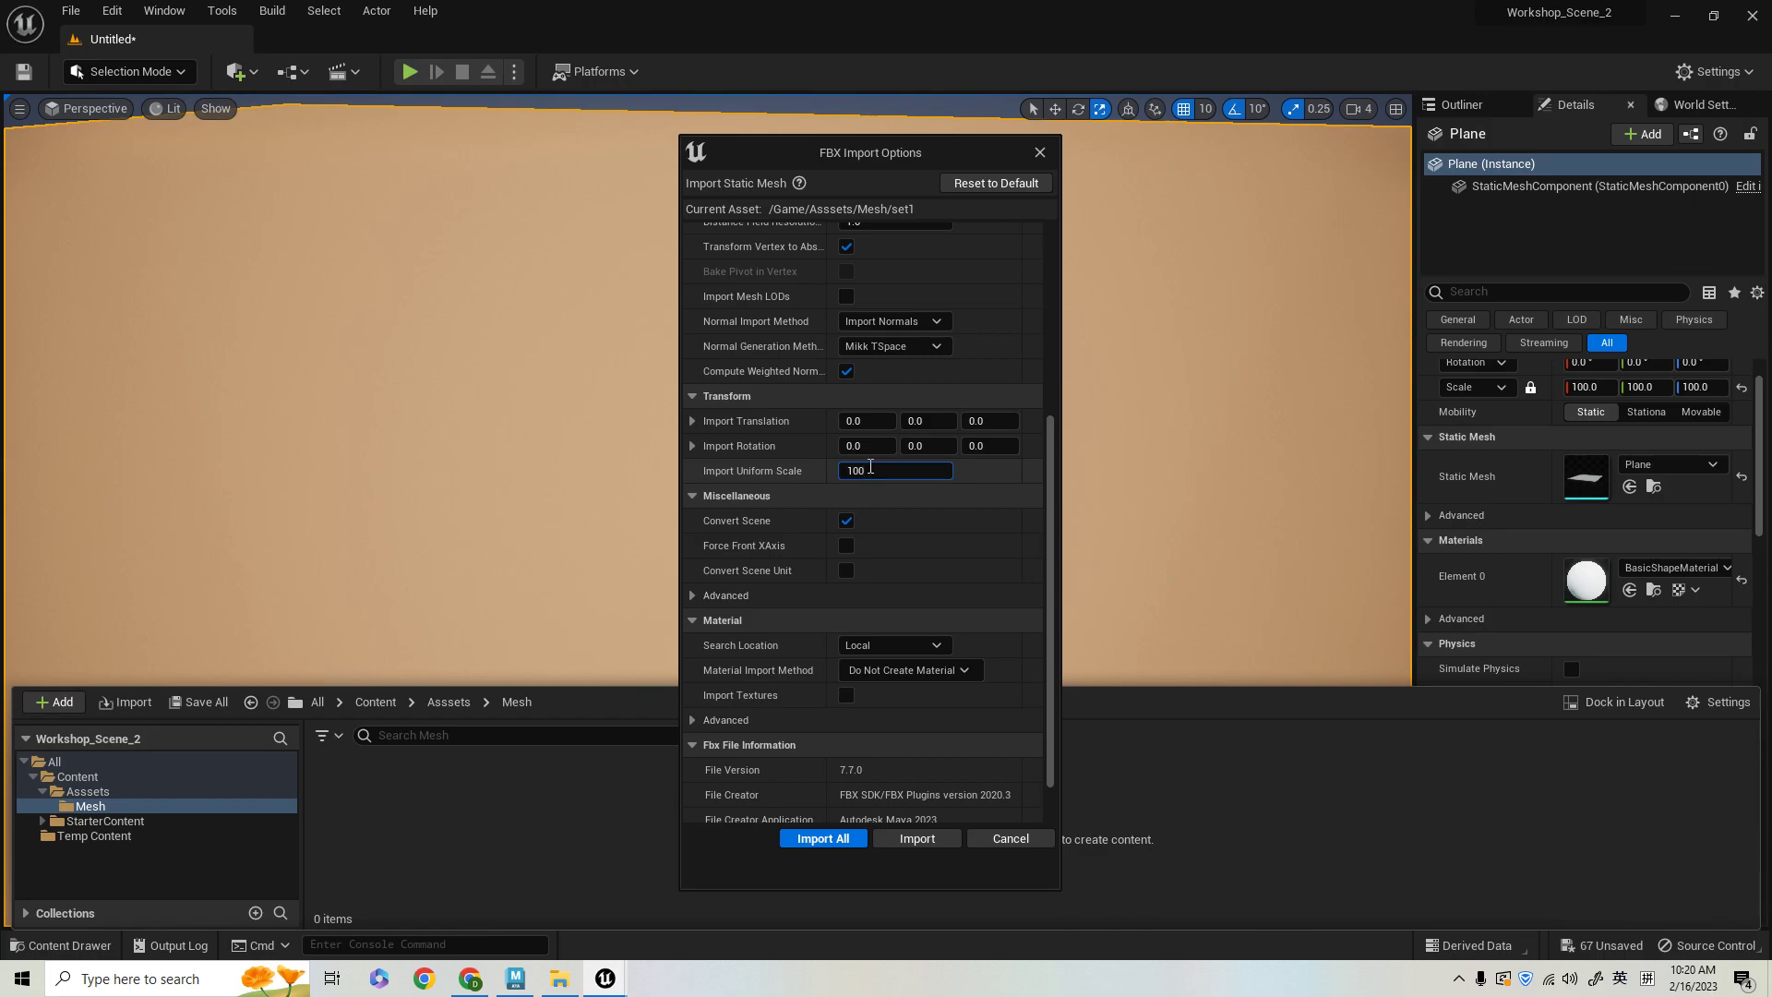
# - Switch back to Unreal, set Import Uniform Scale to 100, import all of set1.fbx, and dismiss the message log
pyautogui.click(823, 838)
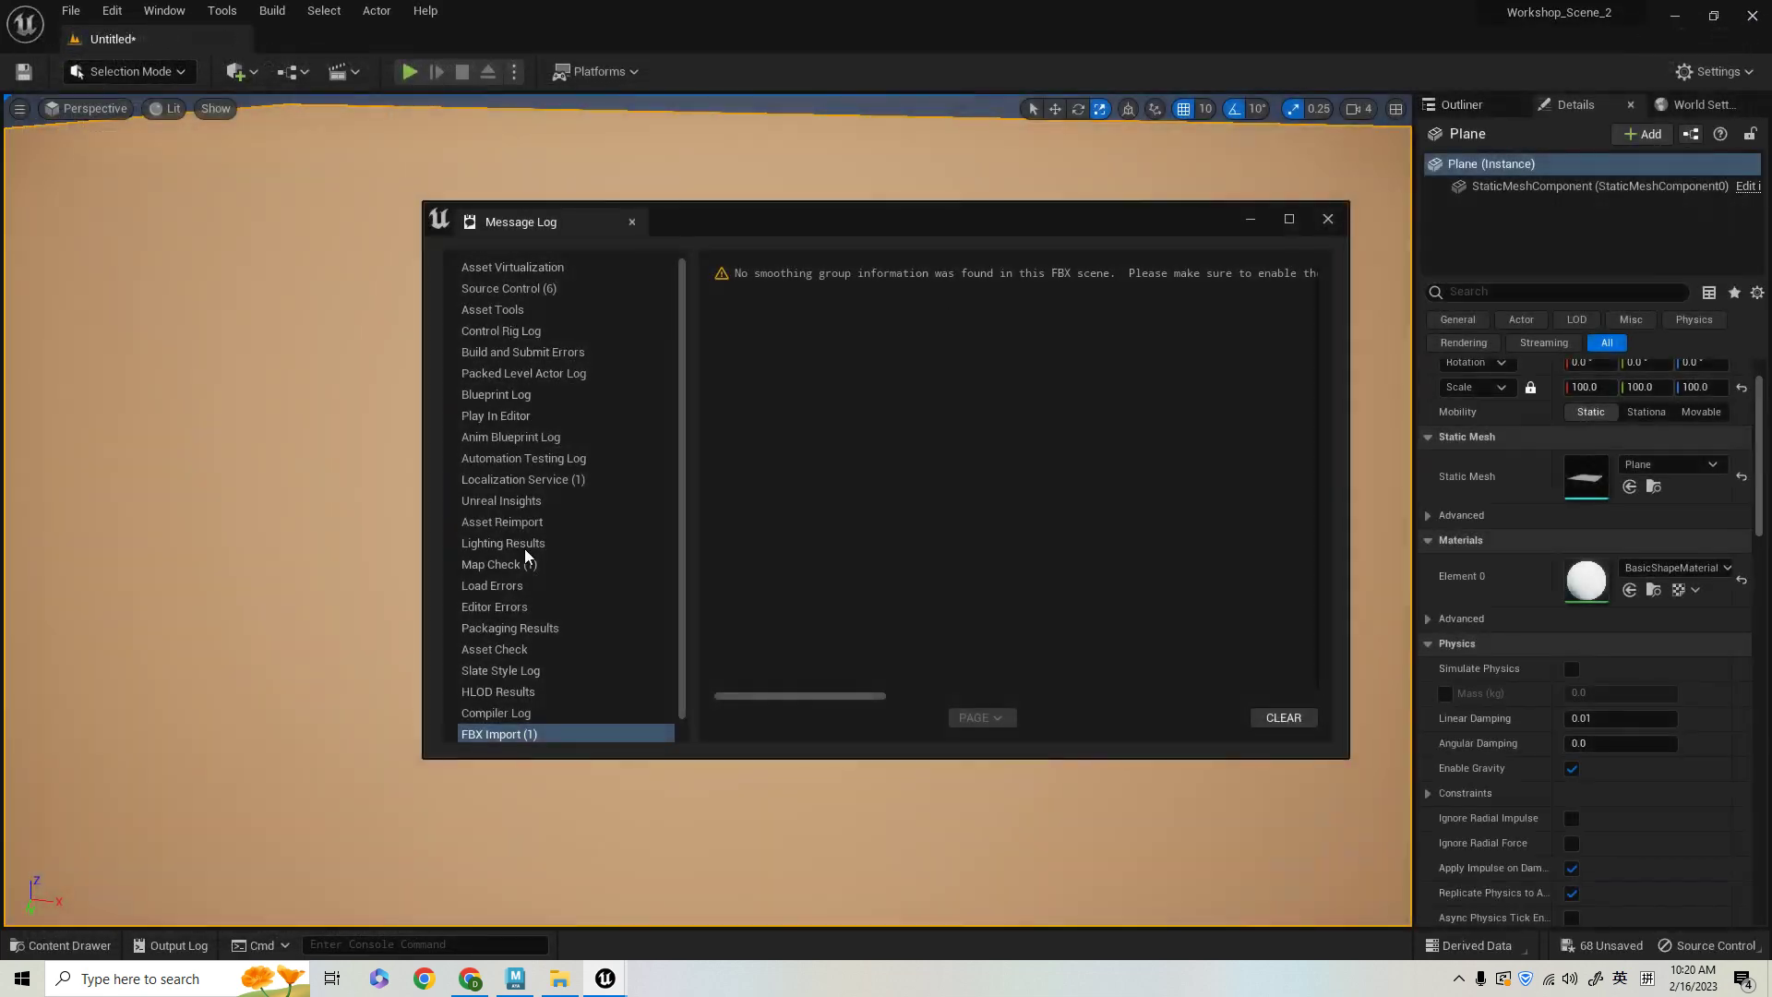
pyautogui.click(1327, 219)
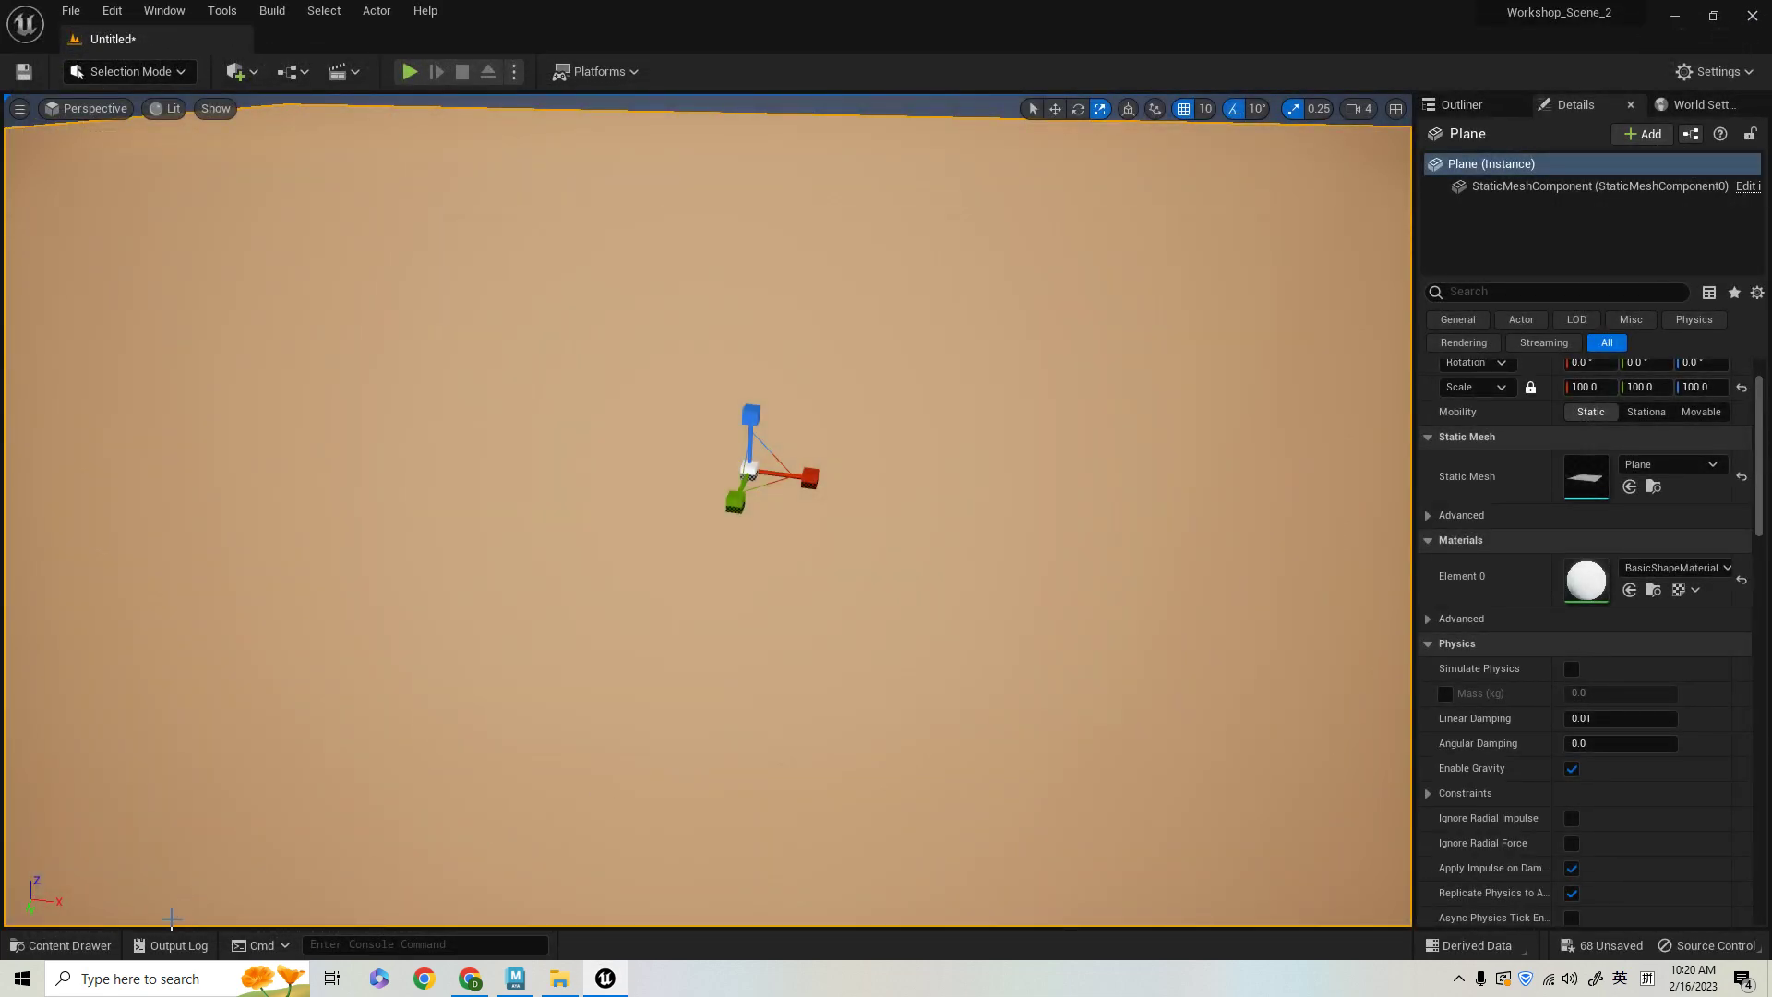
# - Place the imported set1 mesh in the level and select the cart with the move gizmo active to check its pivot position
pyautogui.click(60, 945)
pyautogui.moveTo(347, 789); pyautogui.dragTo(750, 434)
pyautogui.keyDown('alt'); pyautogui.moveTo(890, 562); pyautogui.dragTo(1273, 636); pyautogui.keyUp('alt')
pyautogui.scroll(-5, 543, 792)
pyautogui.keyDown('alt'); pyautogui.moveTo(543, 792); pyautogui.dragTo(434, 692); pyautogui.keyUp('alt')
pyautogui.press('w')
pyautogui.keyDown('alt'); pyautogui.moveTo(542, 792); pyautogui.dragTo(640, 668, button='middle'); pyautogui.keyUp('alt')
pyautogui.keyDown('alt'); pyautogui.moveTo(611, 691); pyautogui.dragTo(682, 682); pyautogui.keyUp('alt')
pyautogui.click(612, 691)
pyautogui.moveTo(612, 691)
pyautogui.keyDown('alt'); pyautogui.mouseDown(button='middle')
pyautogui.moveTo(526, 738)
pyautogui.moveTo(636, 678)
pyautogui.mouseUp(button='middle'); pyautogui.keyUp('alt')
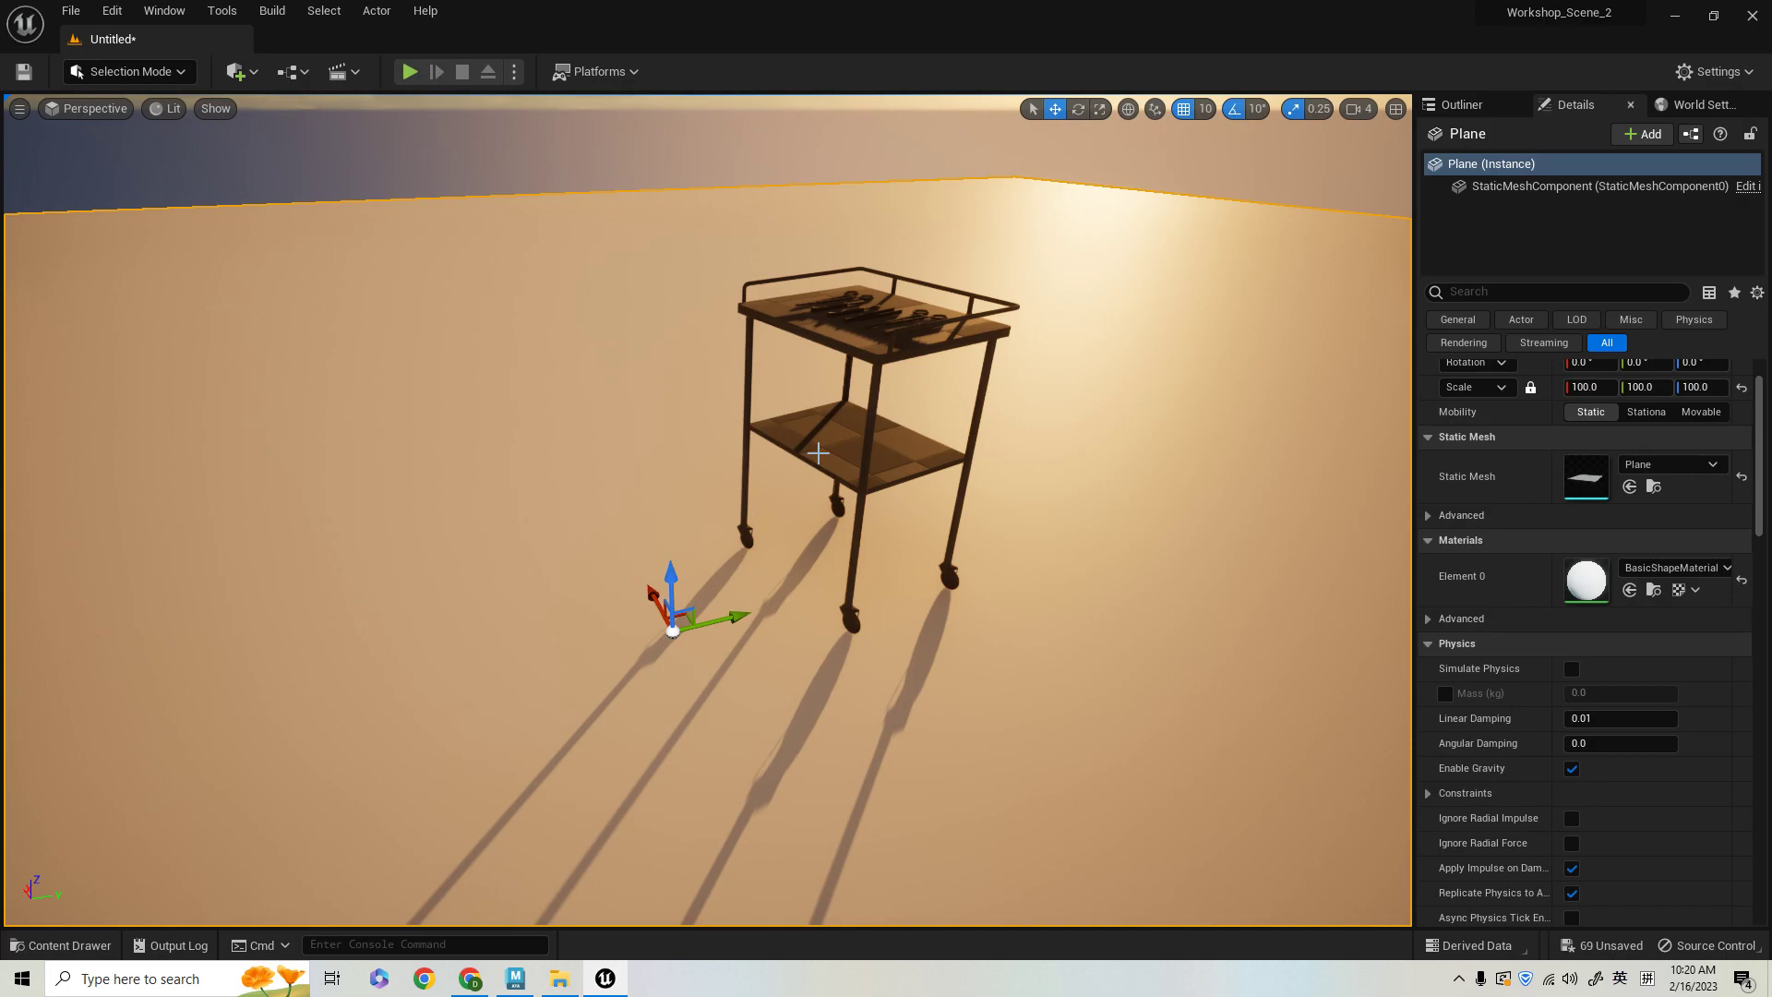
pyautogui.click(824, 452)
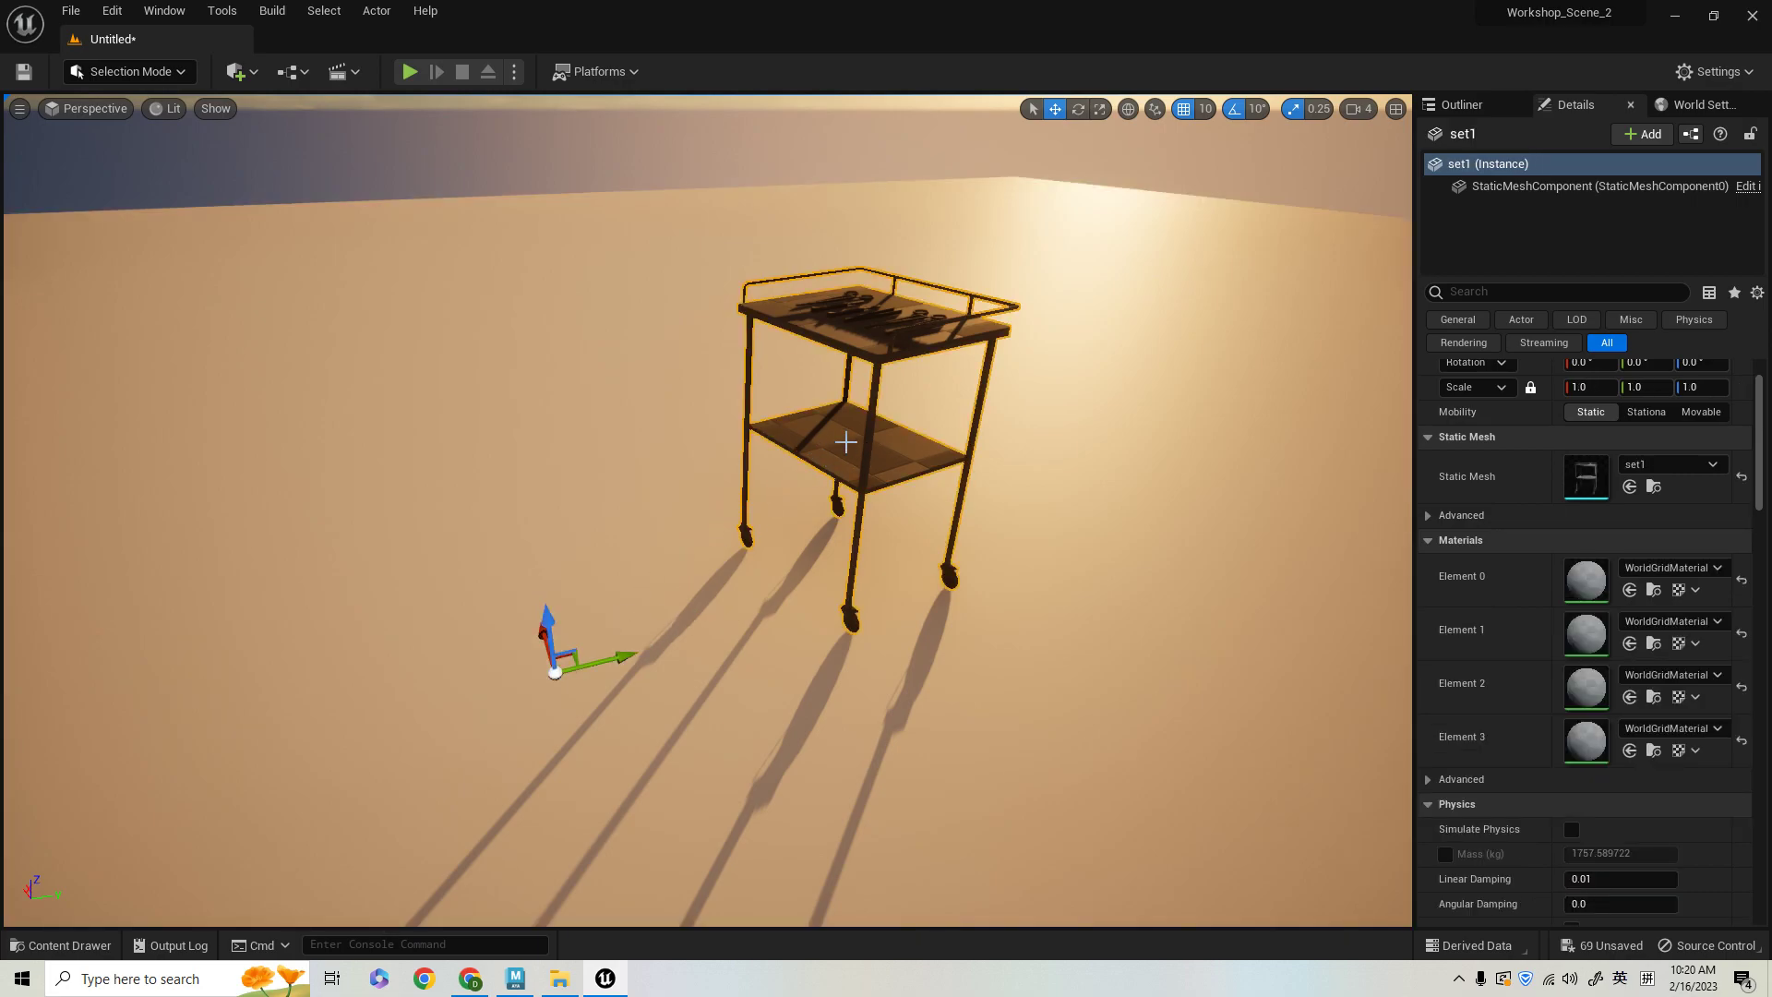
# - Switch to Maya and examine the tool cart's position and orientation relative to the grid origin and the surgical table
pyautogui.hotkey('alt', 'Tab')
pyautogui.scroll(-5, 941, 661)
pyautogui.keyDown('alt'); pyautogui.moveTo(838, 585); pyautogui.dragTo(810, 589); pyautogui.keyUp('alt')
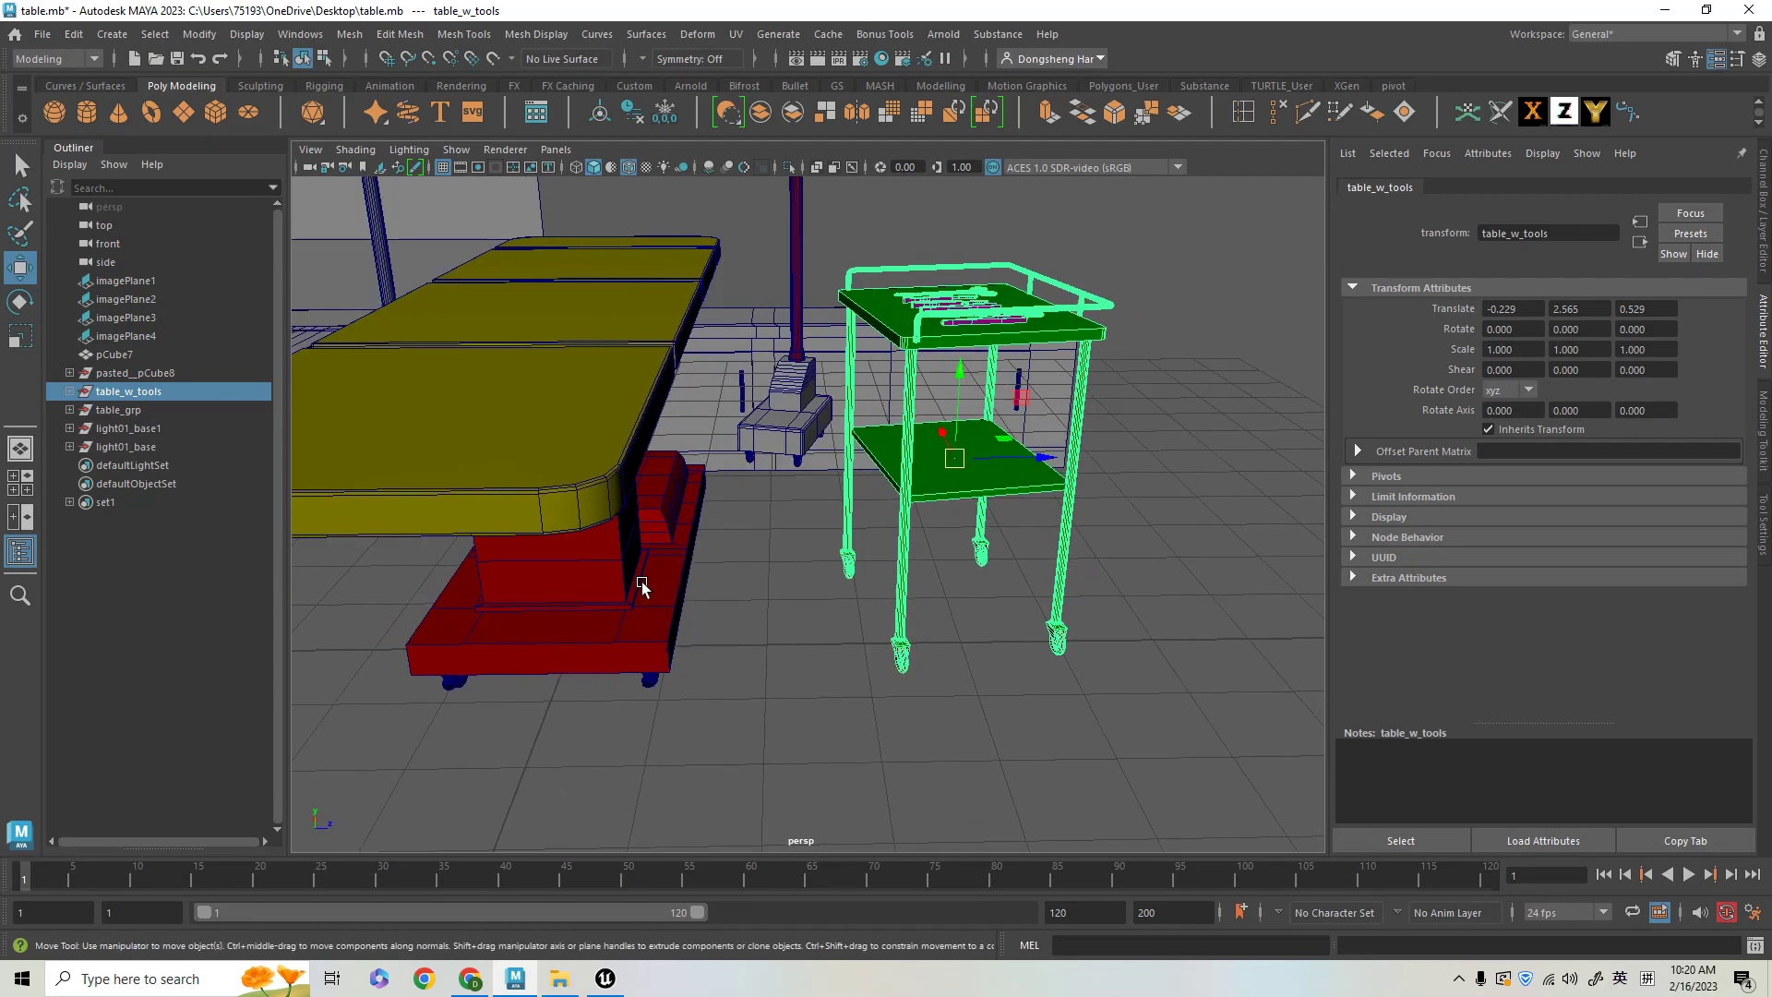
pyautogui.keyDown('alt'); pyautogui.moveTo(571, 643); pyautogui.dragTo(588, 528); pyautogui.keyUp('alt')
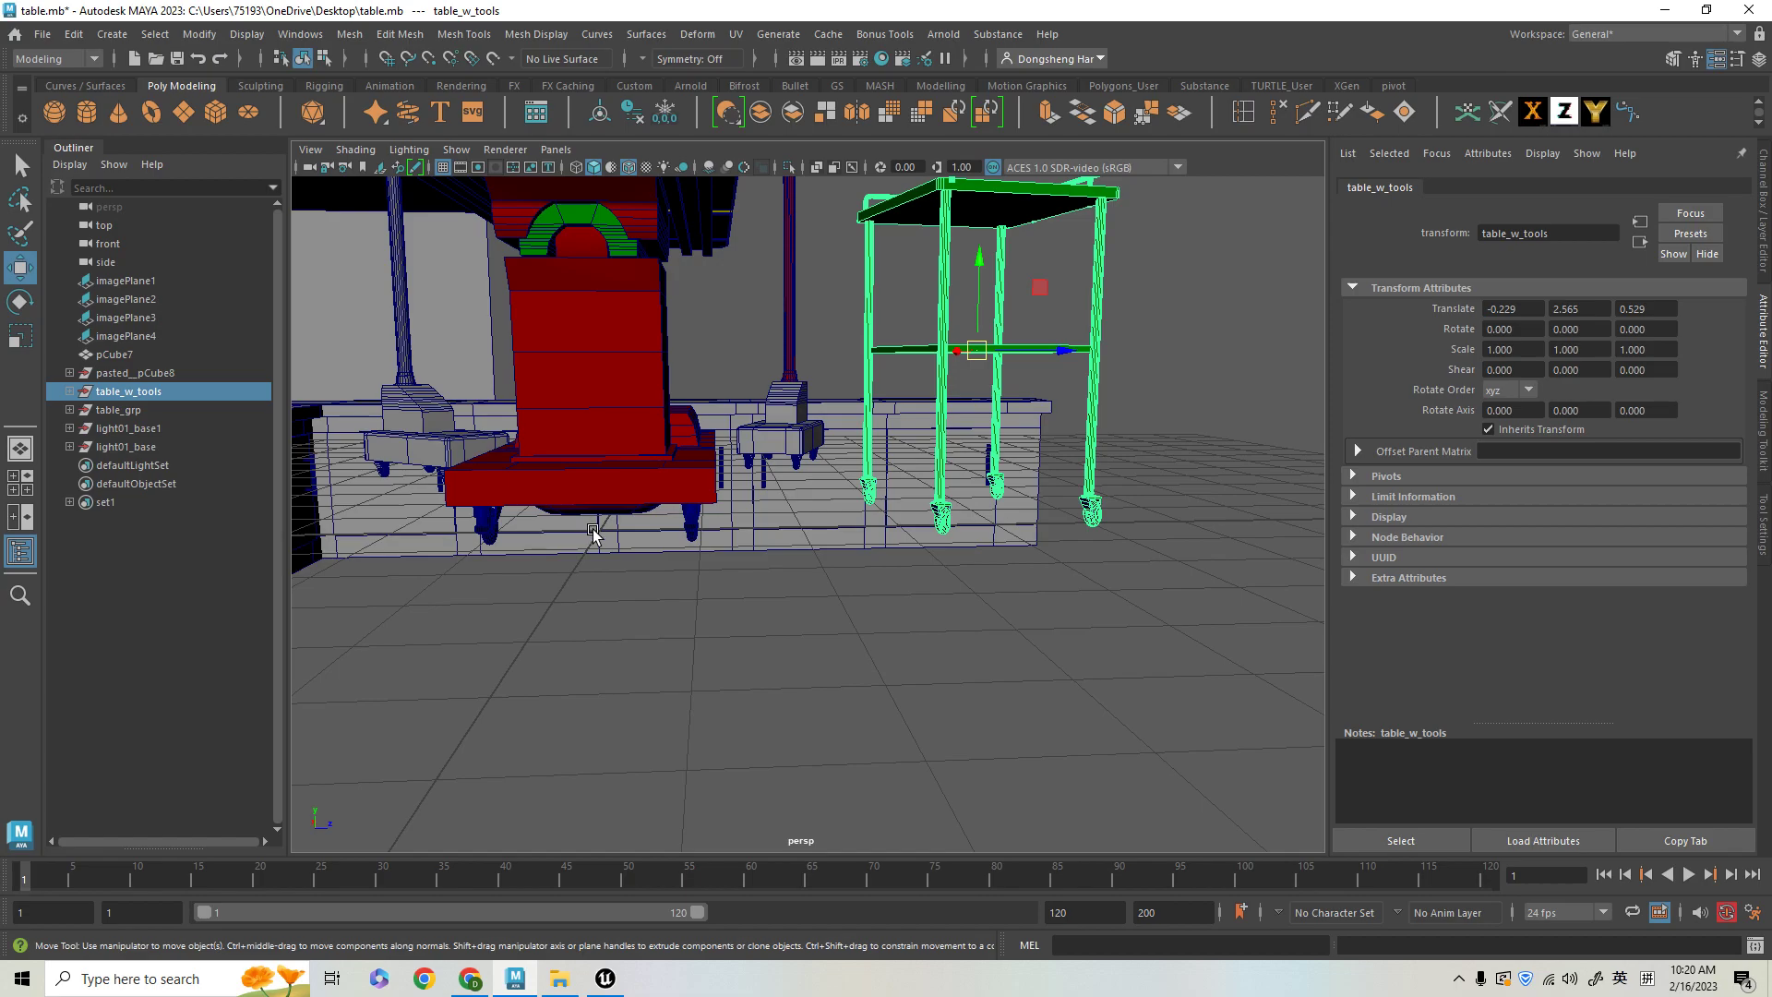
pyautogui.keyDown('alt'); pyautogui.moveTo(820, 486); pyautogui.dragTo(935, 628); pyautogui.keyUp('alt')
pyautogui.keyDown('alt'); pyautogui.moveTo(864, 536); pyautogui.dragTo(905, 600, button='right'); pyautogui.keyUp('alt')
pyautogui.keyDown('alt'); pyautogui.moveTo(992, 637); pyautogui.dragTo(712, 558); pyautogui.keyUp('alt')
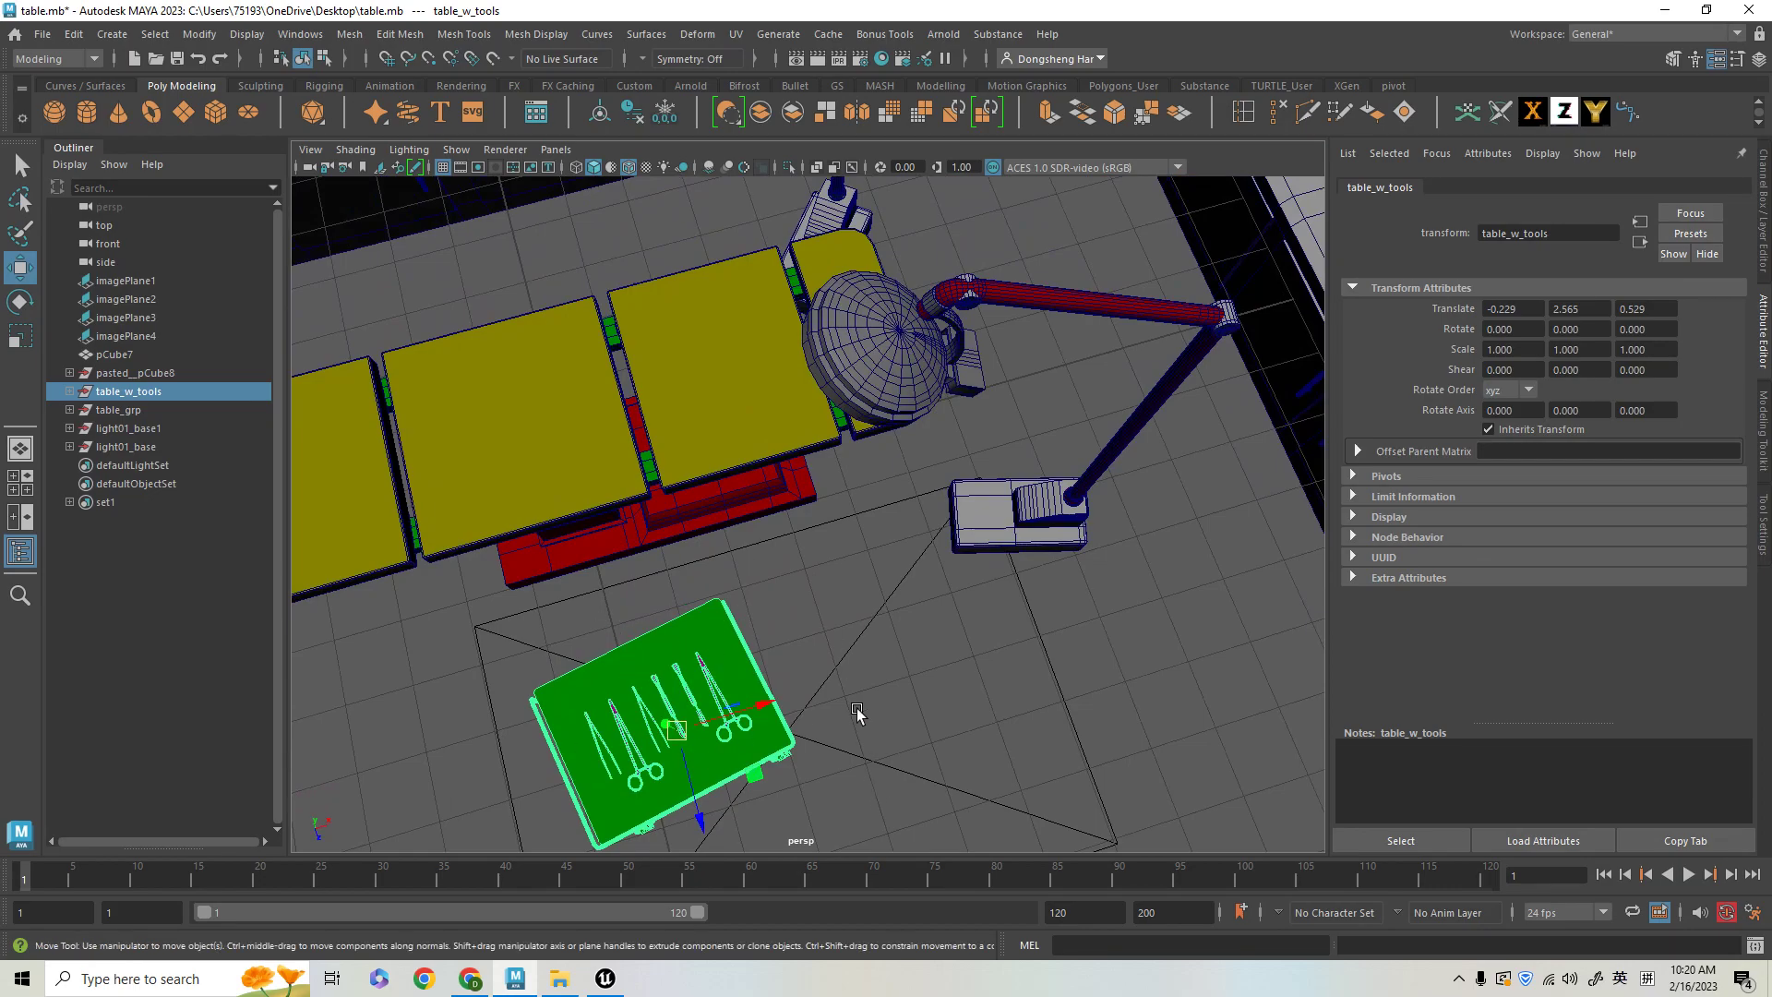
pyautogui.keyDown('alt'); pyautogui.moveTo(856, 710); pyautogui.dragTo(1025, 549, button='middle'); pyautogui.keyUp('alt')
pyautogui.keyDown('alt'); pyautogui.moveTo(984, 641); pyautogui.dragTo(945, 687); pyautogui.keyUp('alt')
pyautogui.keyDown('alt'); pyautogui.moveTo(855, 606); pyautogui.dragTo(1003, 506); pyautogui.keyUp('alt')
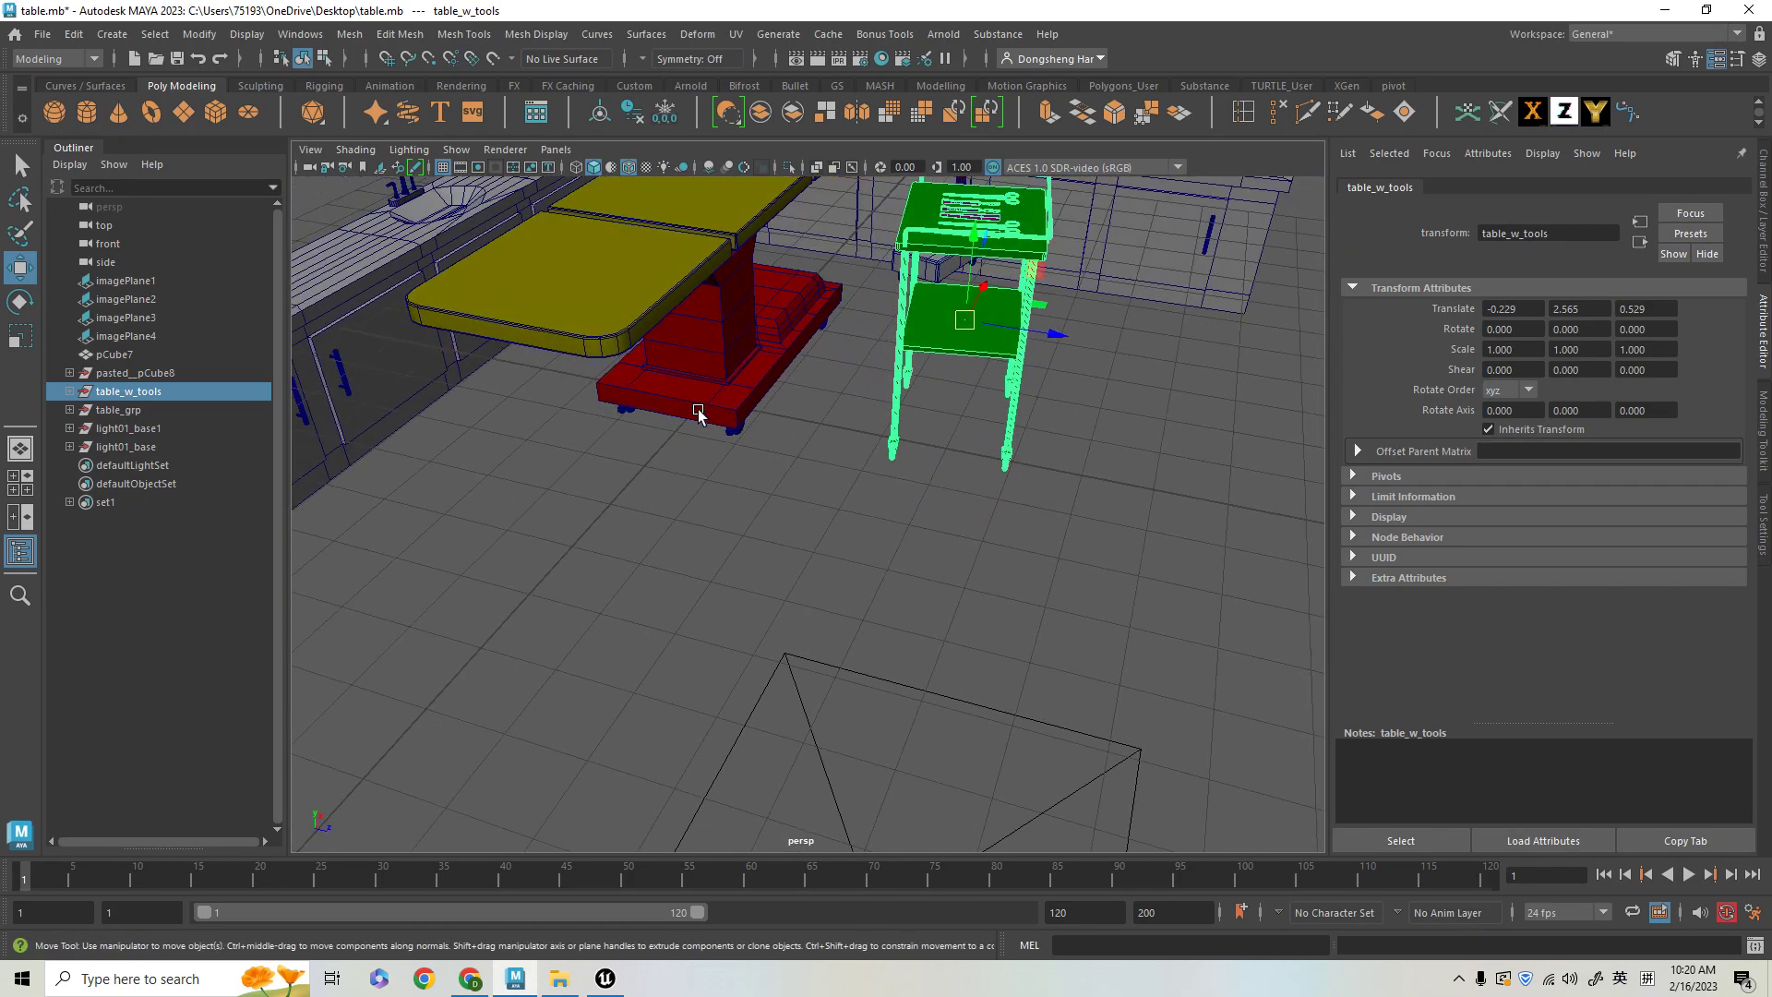
pyautogui.keyDown('alt'); pyautogui.moveTo(698, 412); pyautogui.dragTo(846, 629); pyautogui.keyUp('alt')
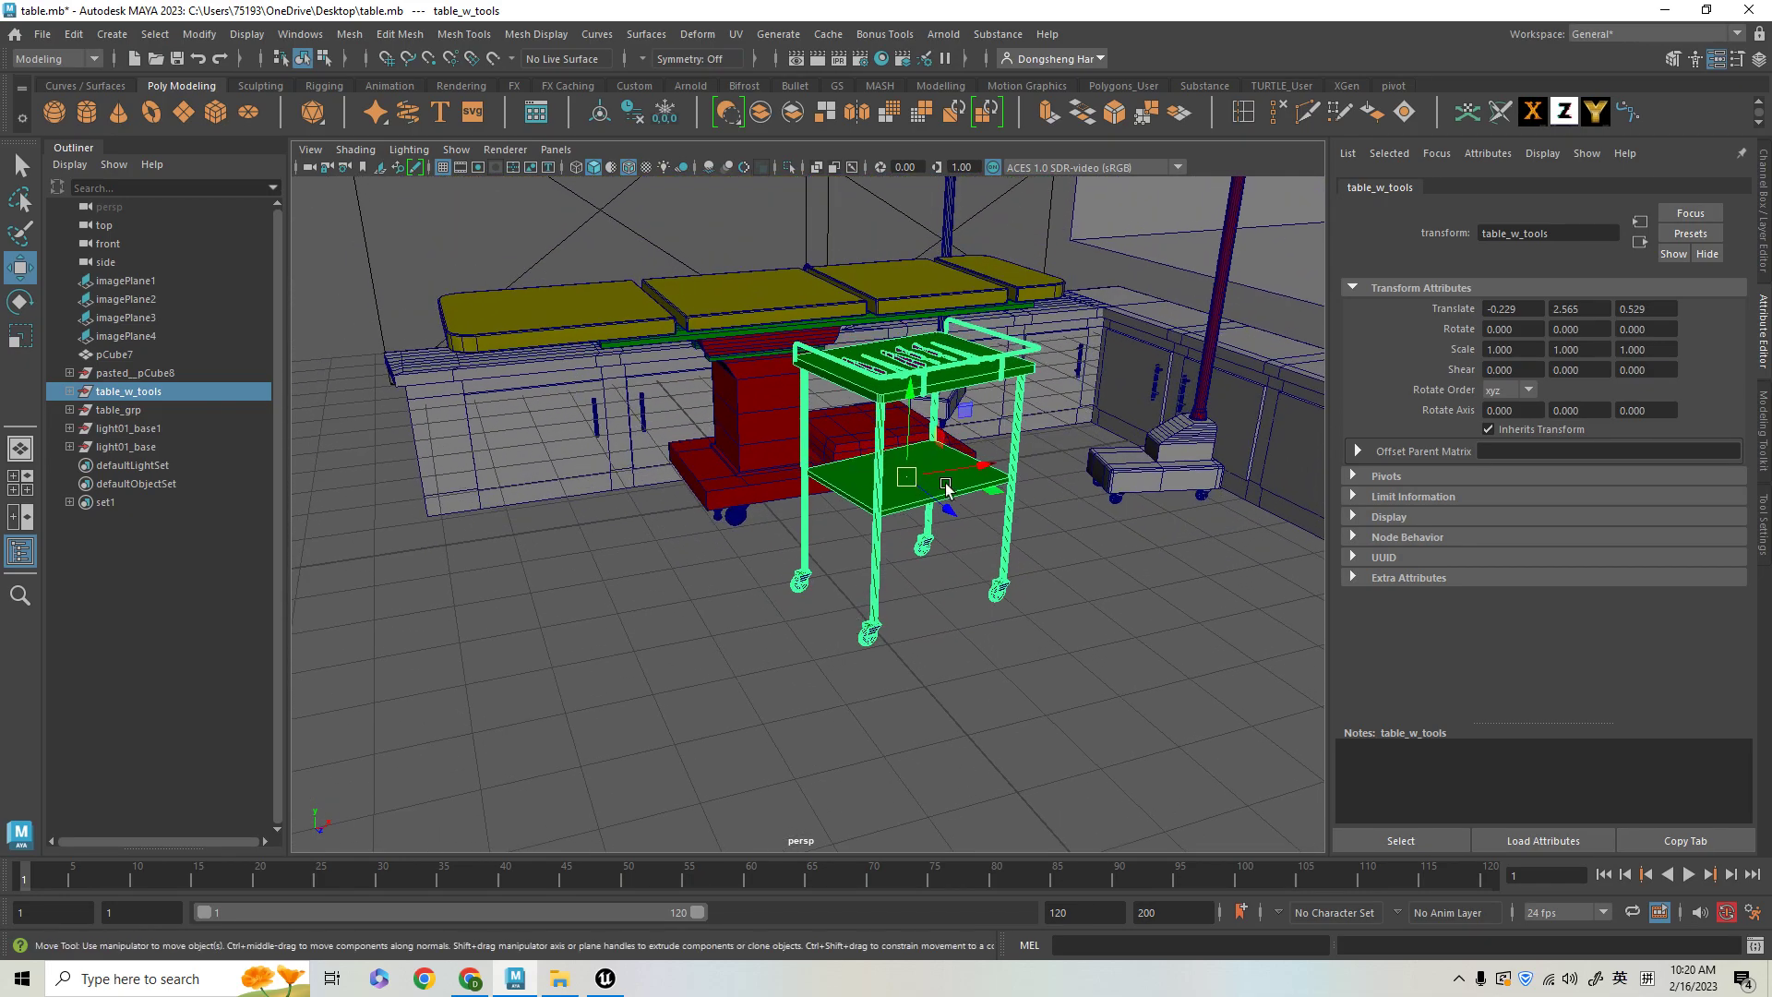
# - Frame the table_w_tools cart in the top view and set the Rotate tool's Step Snap to Off
pyautogui.press('space')
pyautogui.press('space')
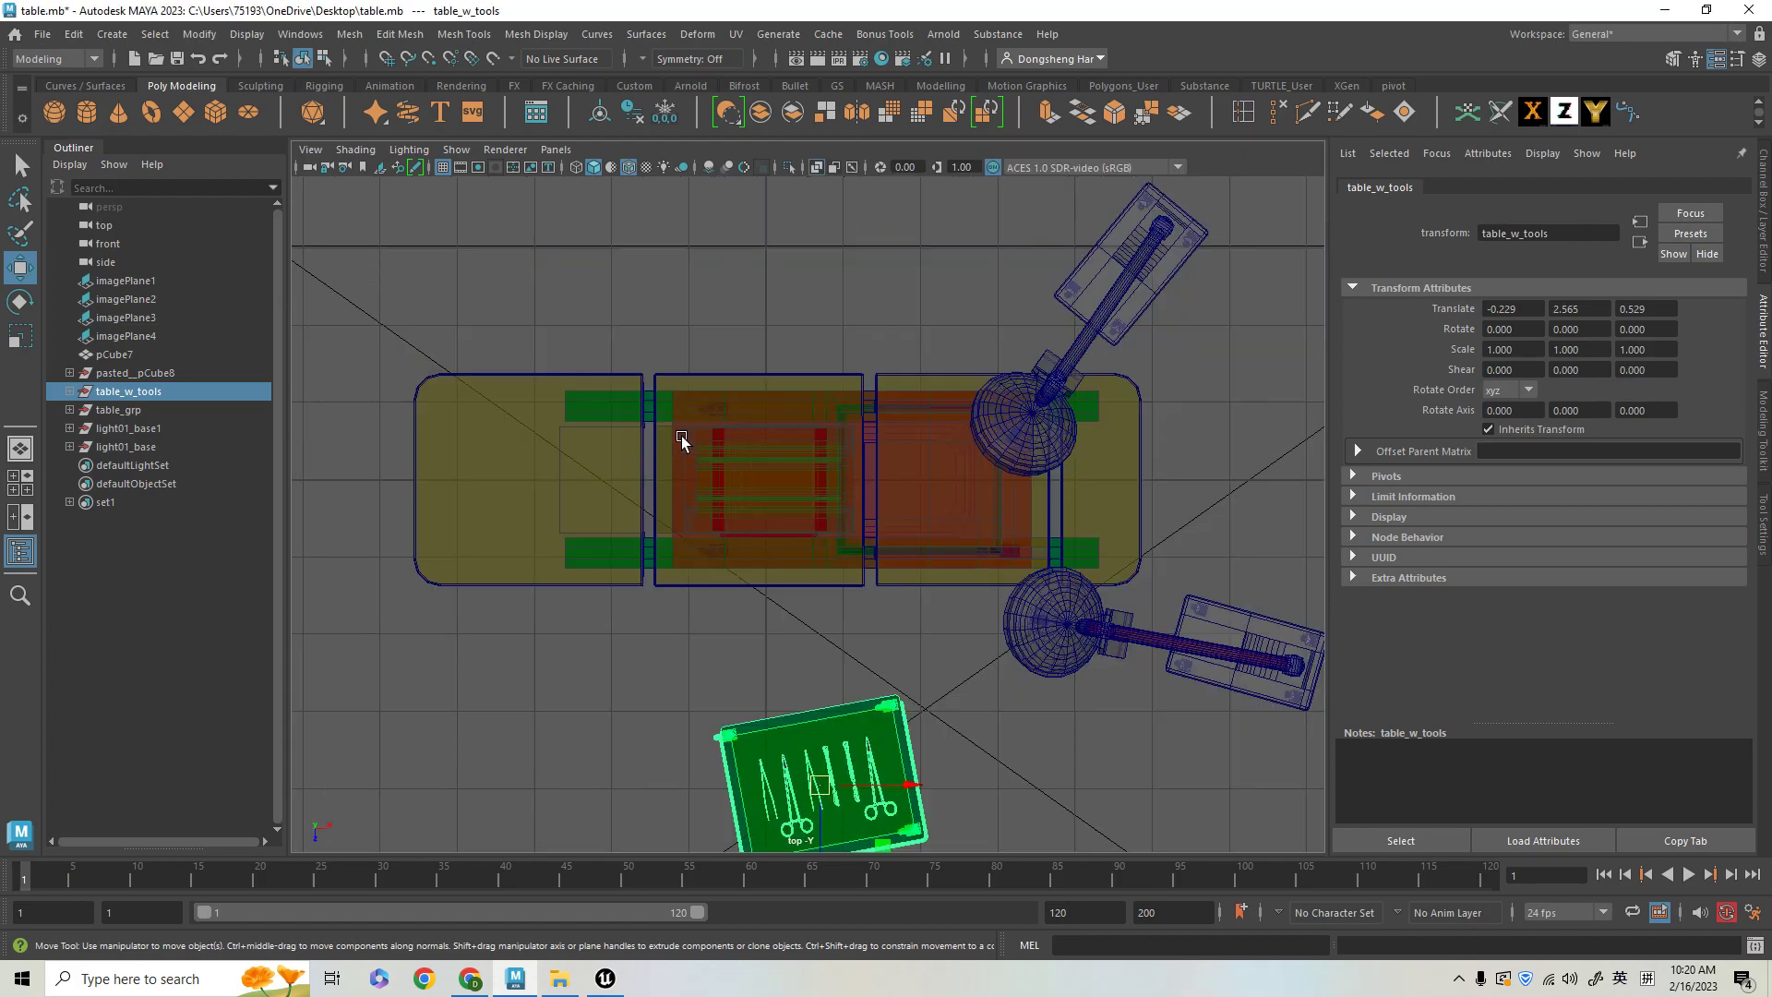
pyautogui.press('f')
pyautogui.press('e')
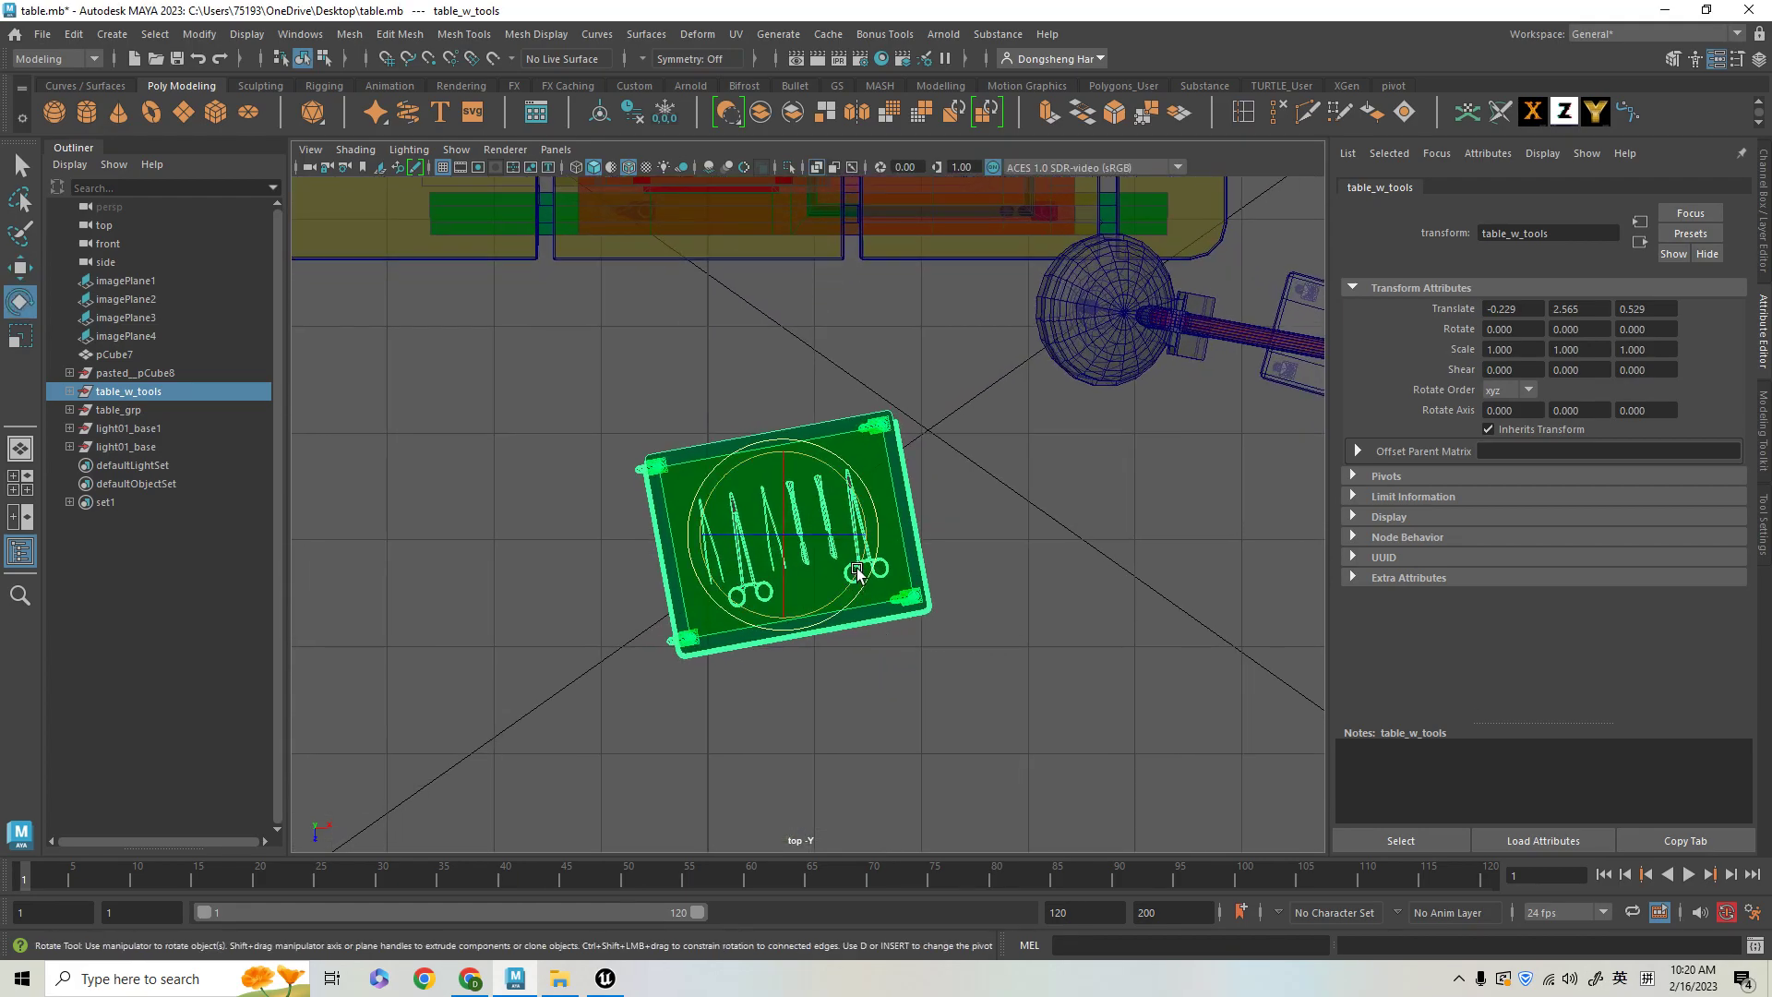
pyautogui.scroll(5, 857, 577)
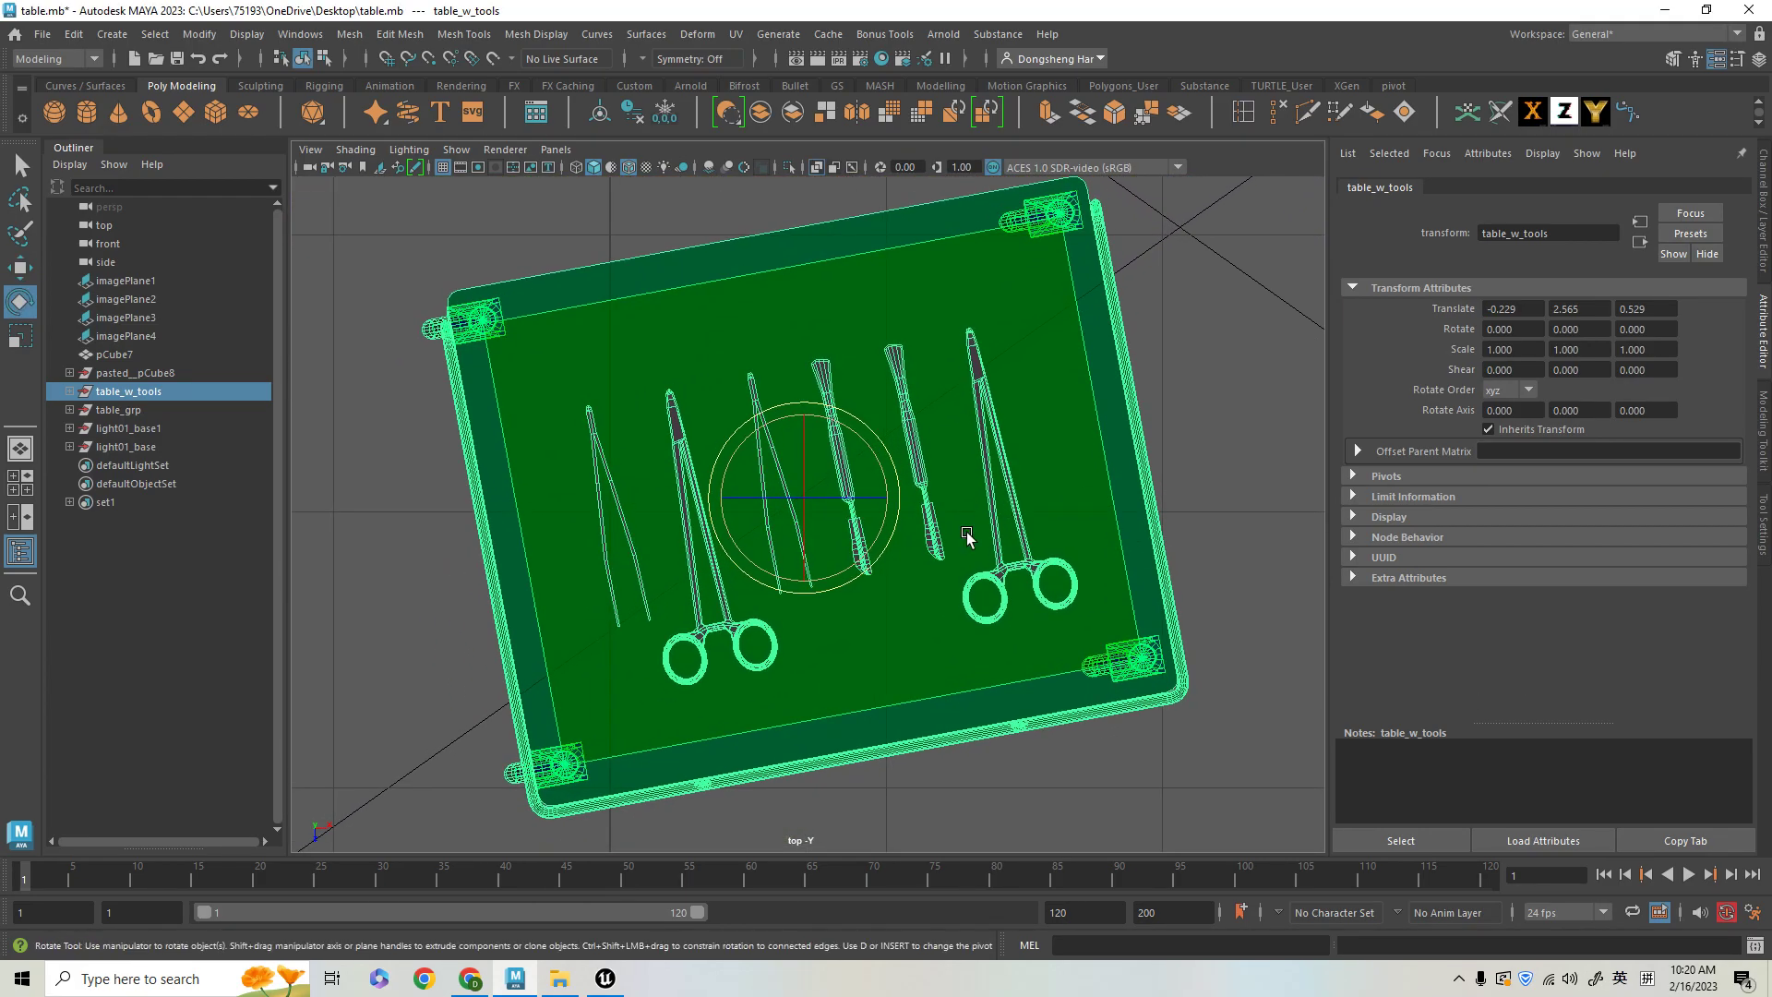
pyautogui.moveTo(877, 534); pyautogui.dragTo(886, 535)
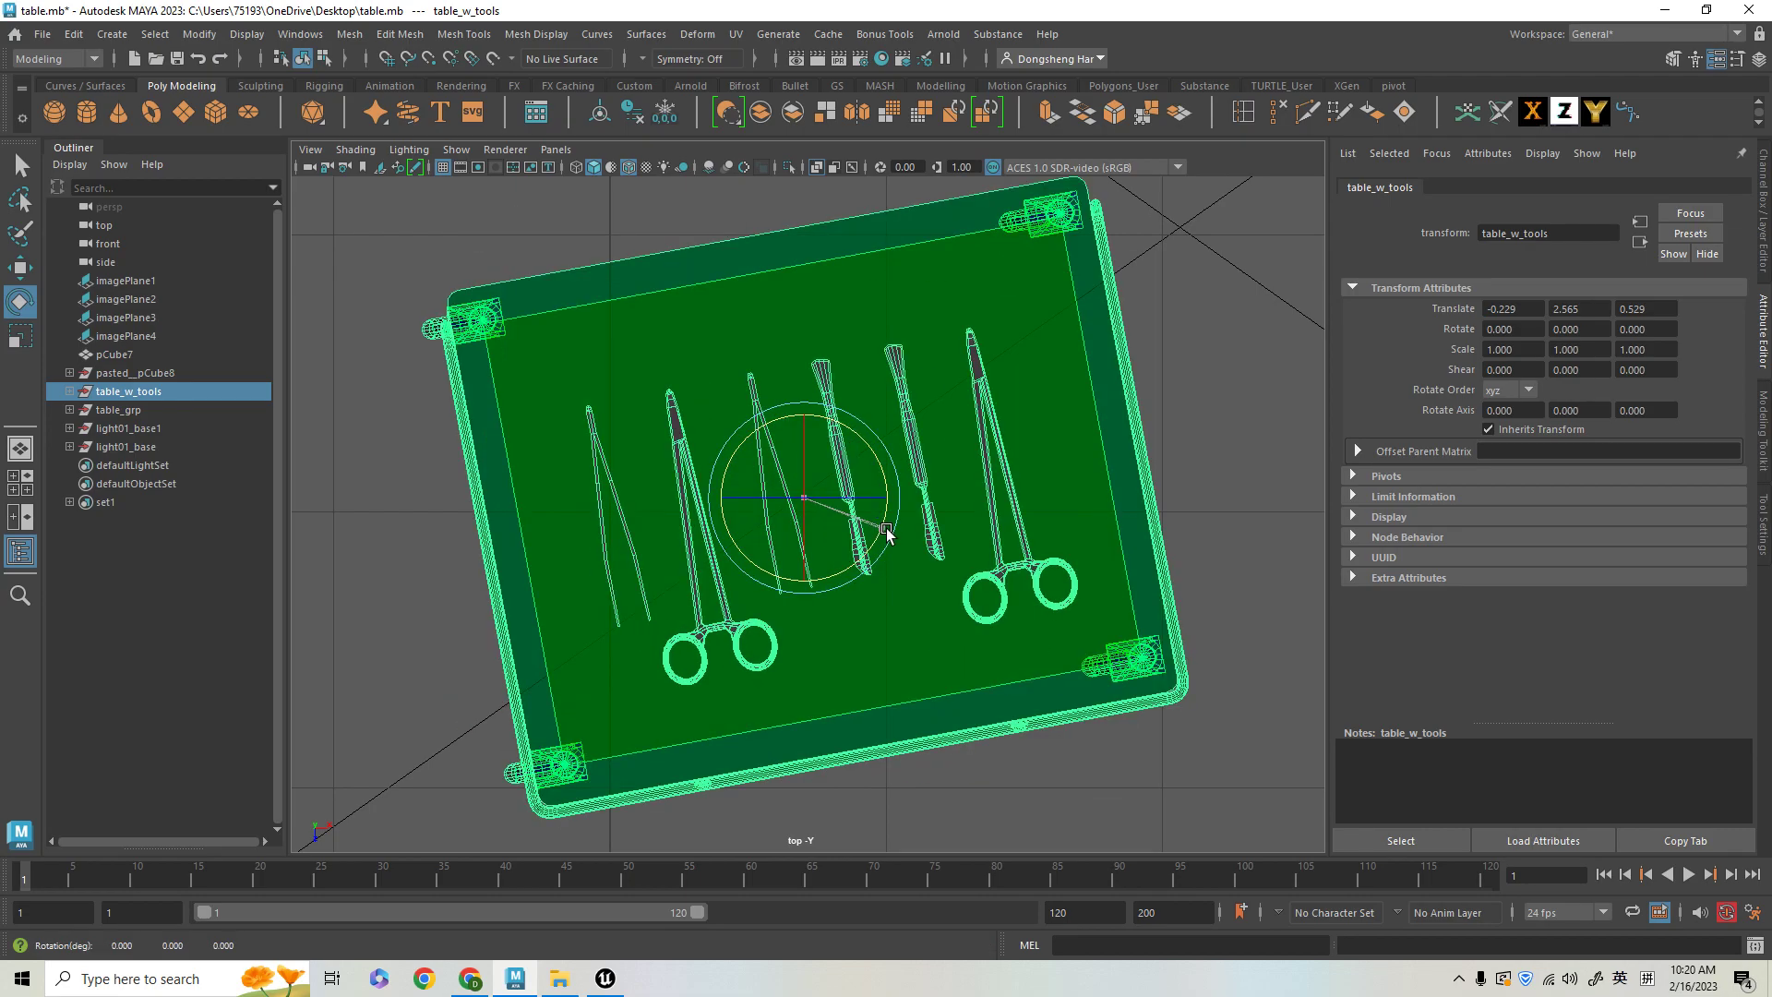
pyautogui.doubleClick(26, 315)
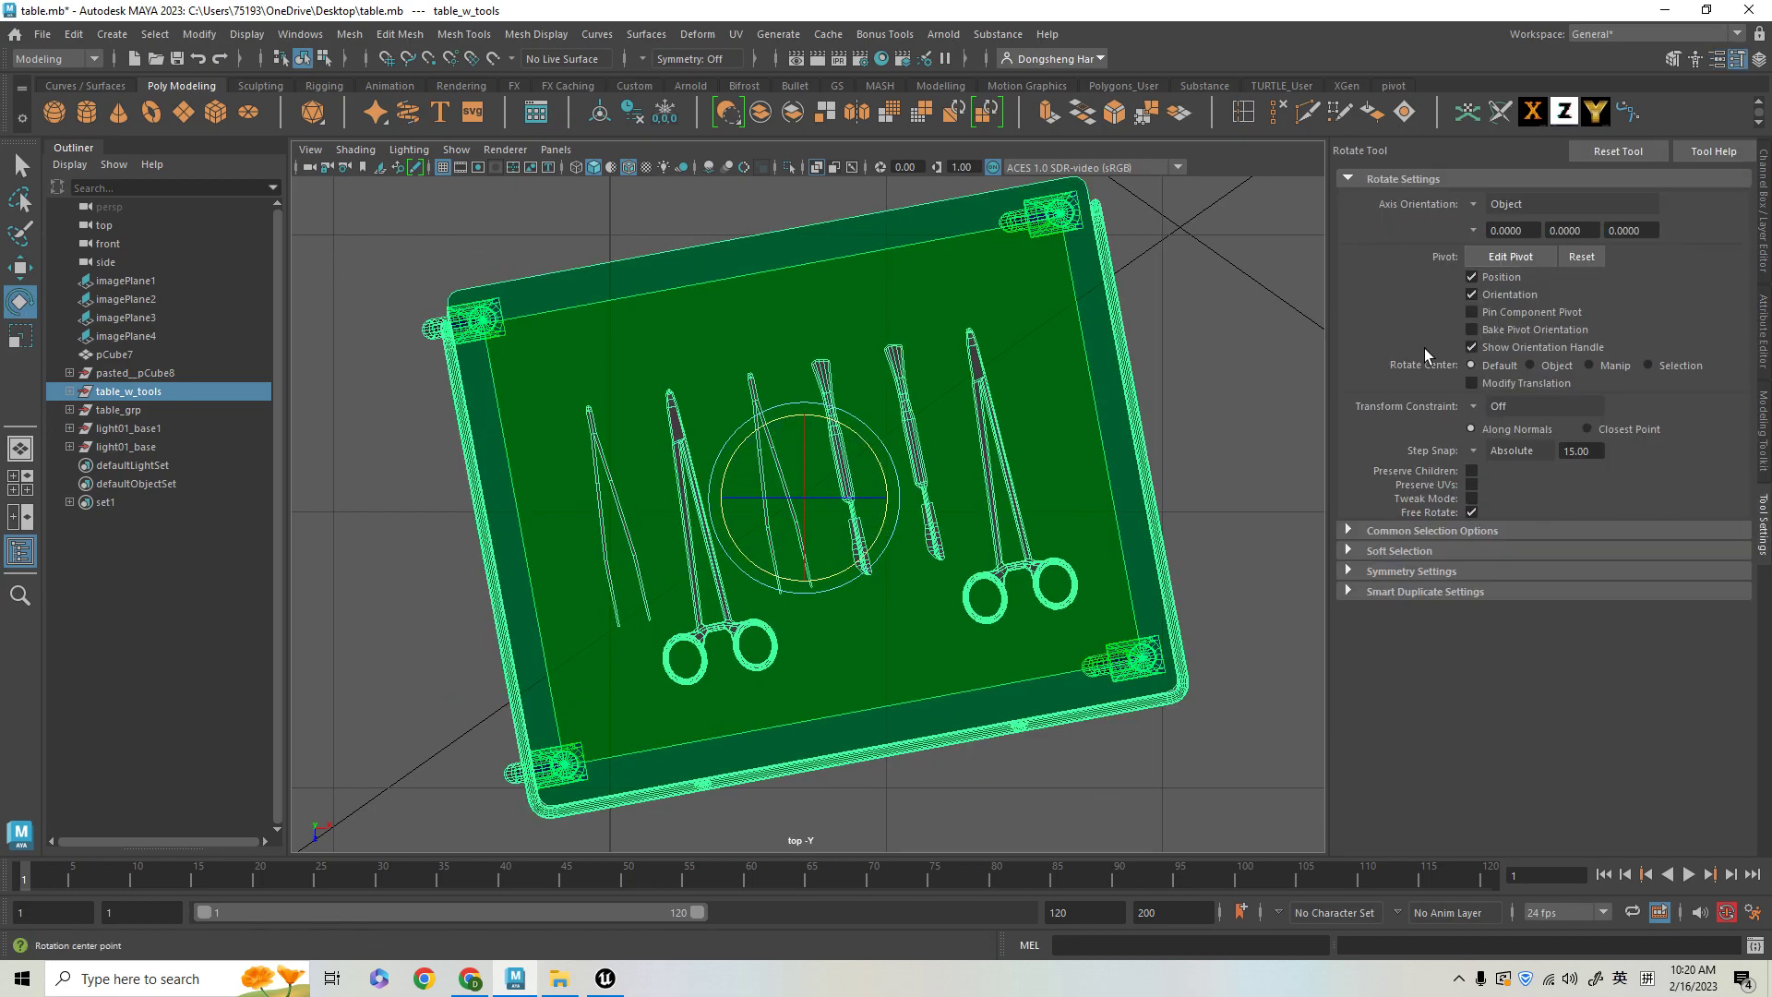
pyautogui.click(1475, 449)
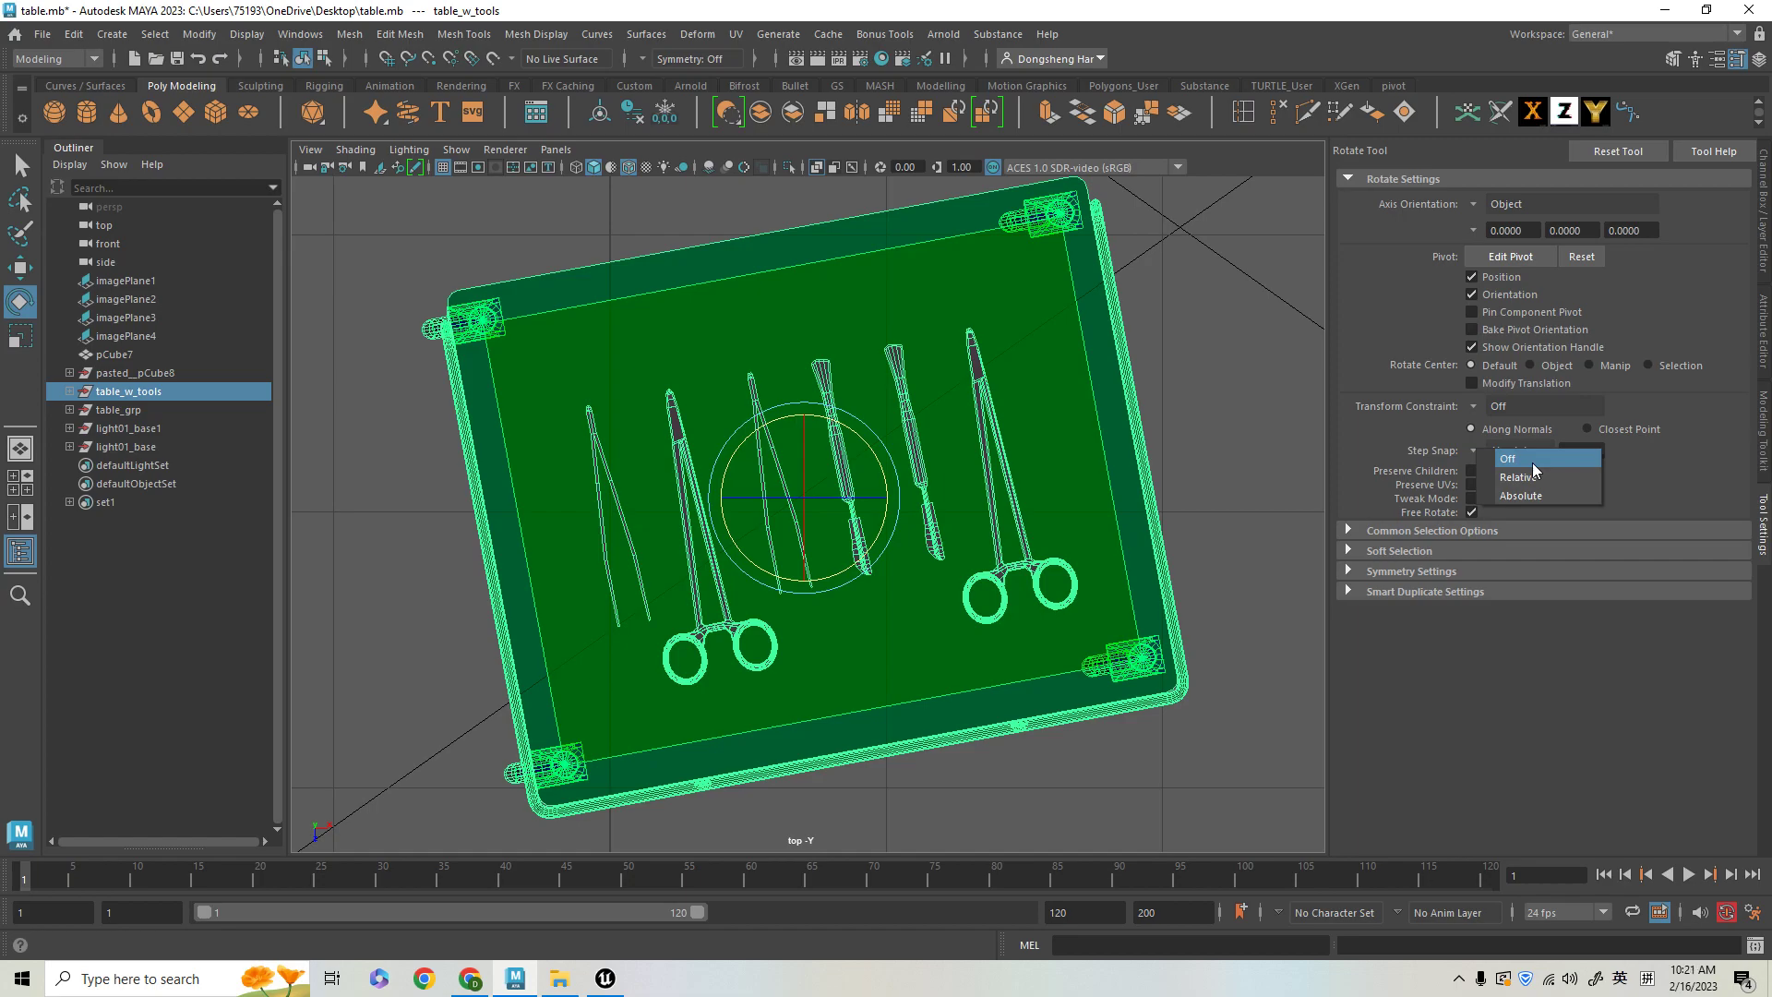
pyautogui.click(1514, 459)
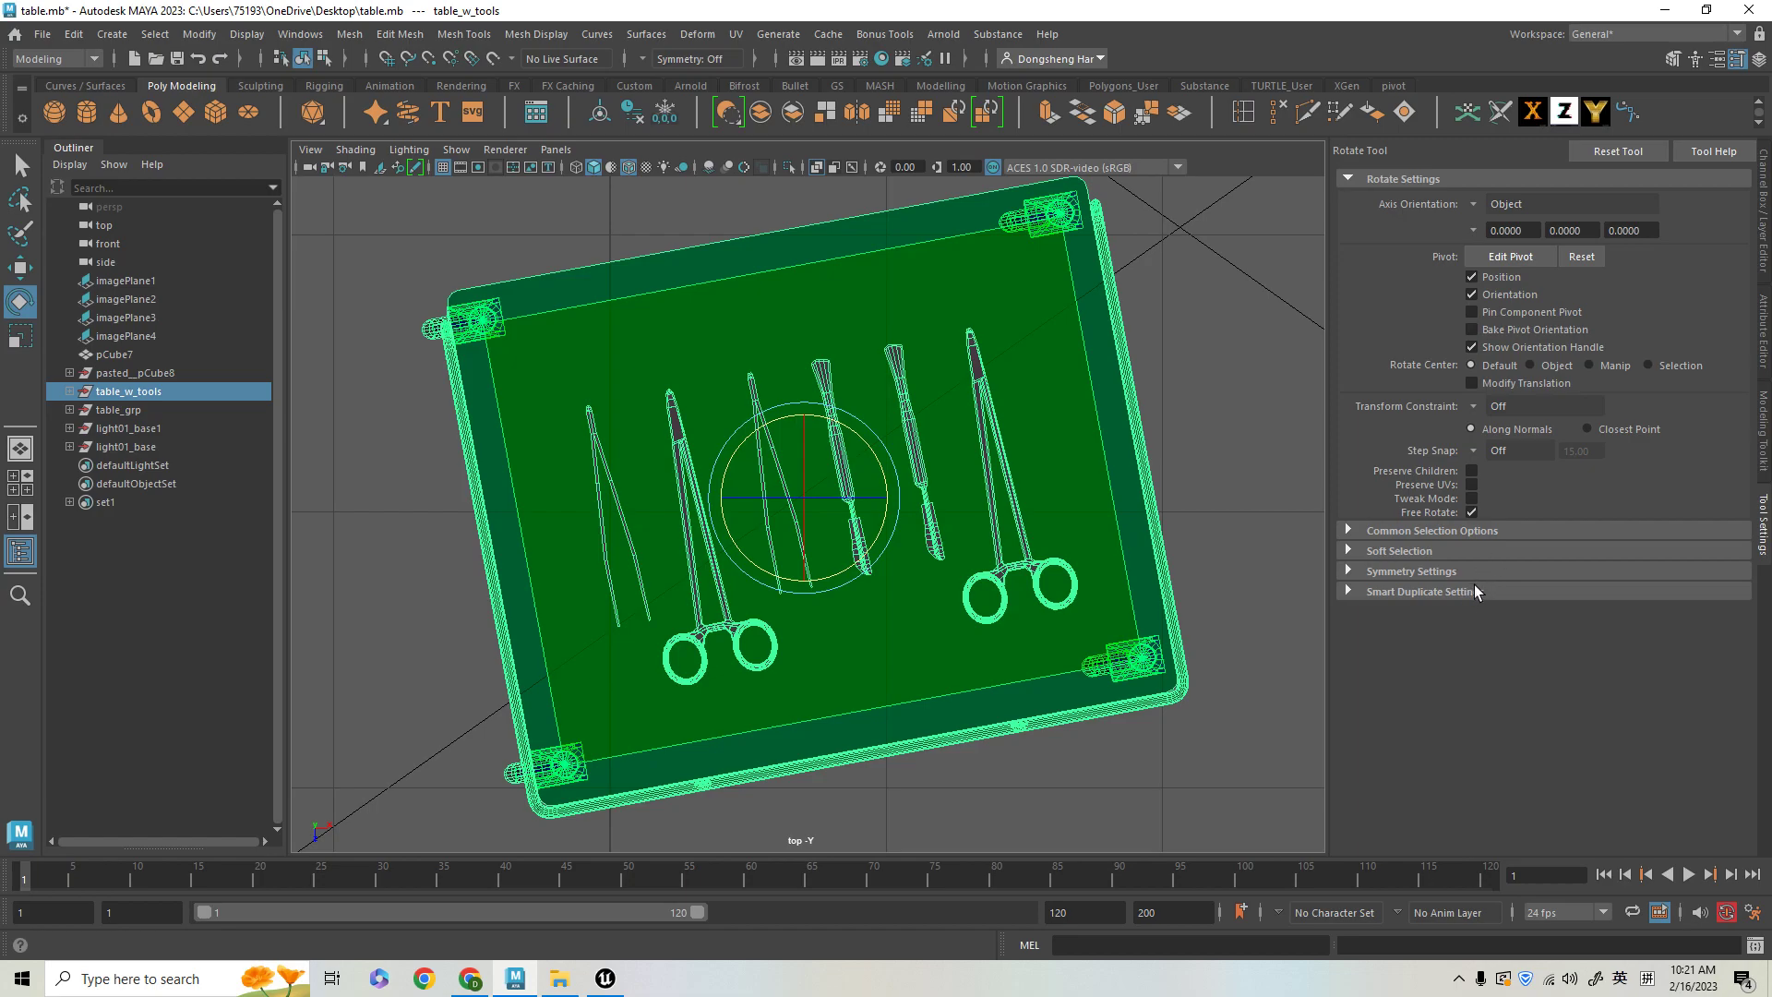
pyautogui.click(1662, 18)
pyautogui.click(1670, 15)
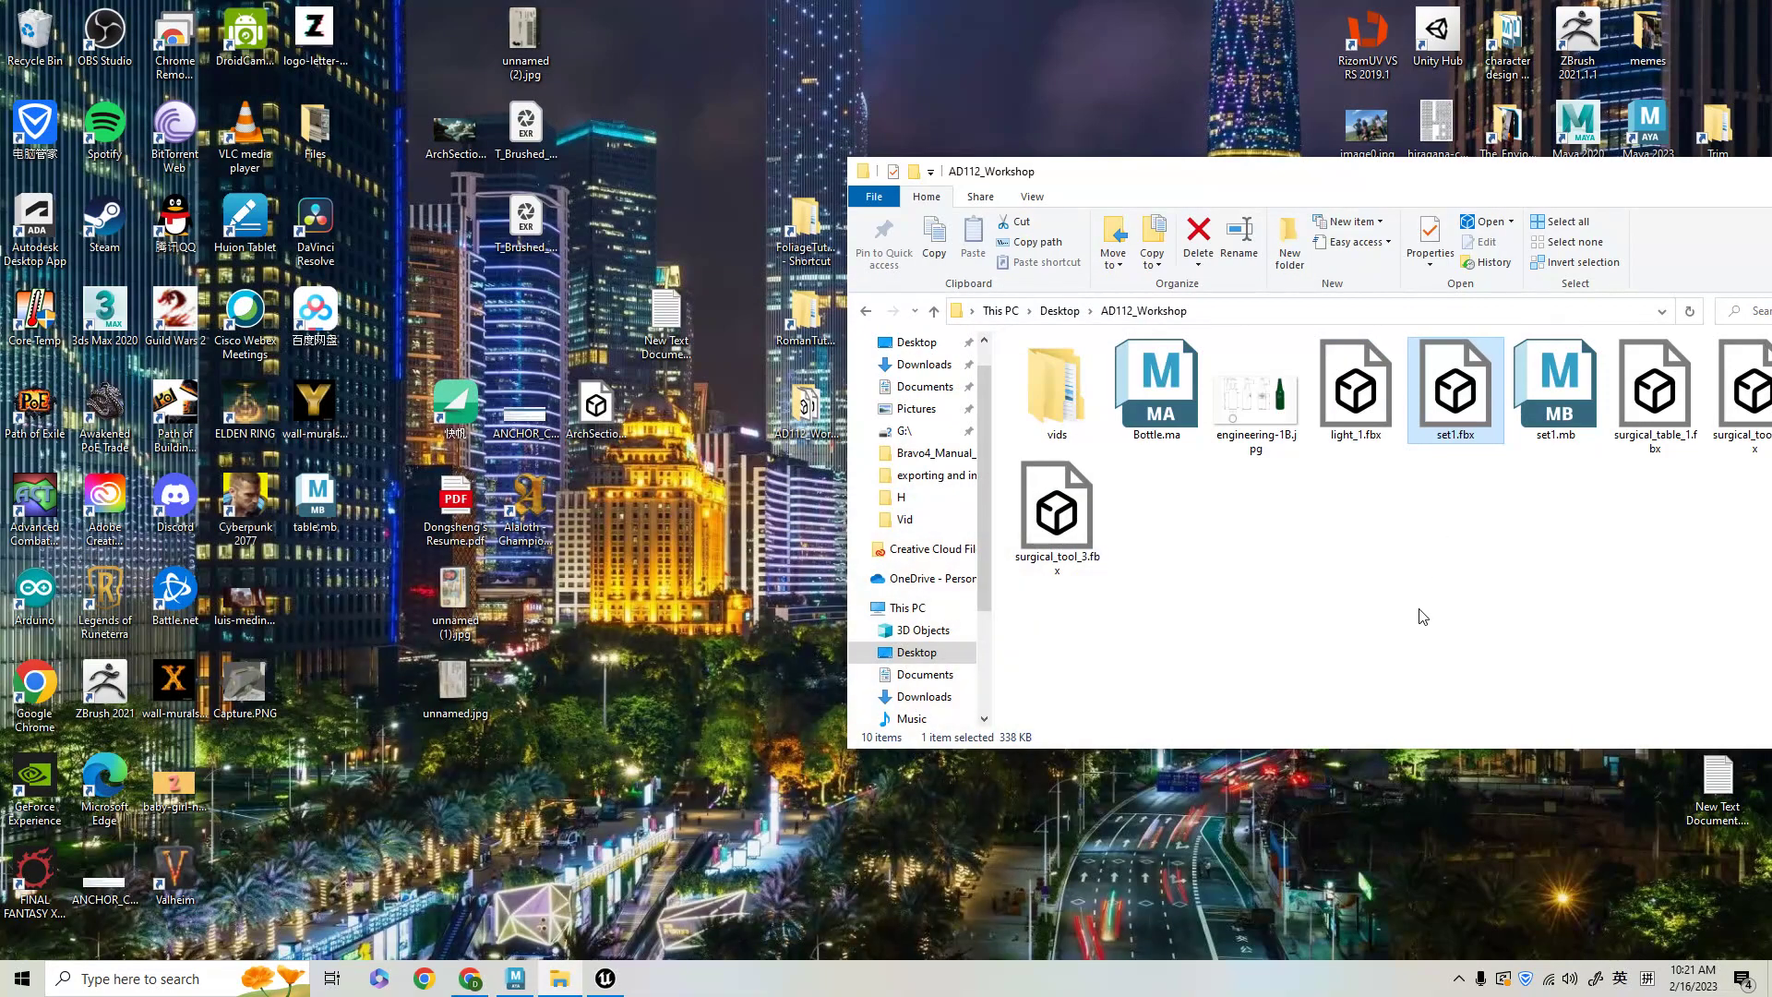
pyautogui.moveTo(1615, 183); pyautogui.dragTo(809, 343)
pyautogui.click(1310, 734)
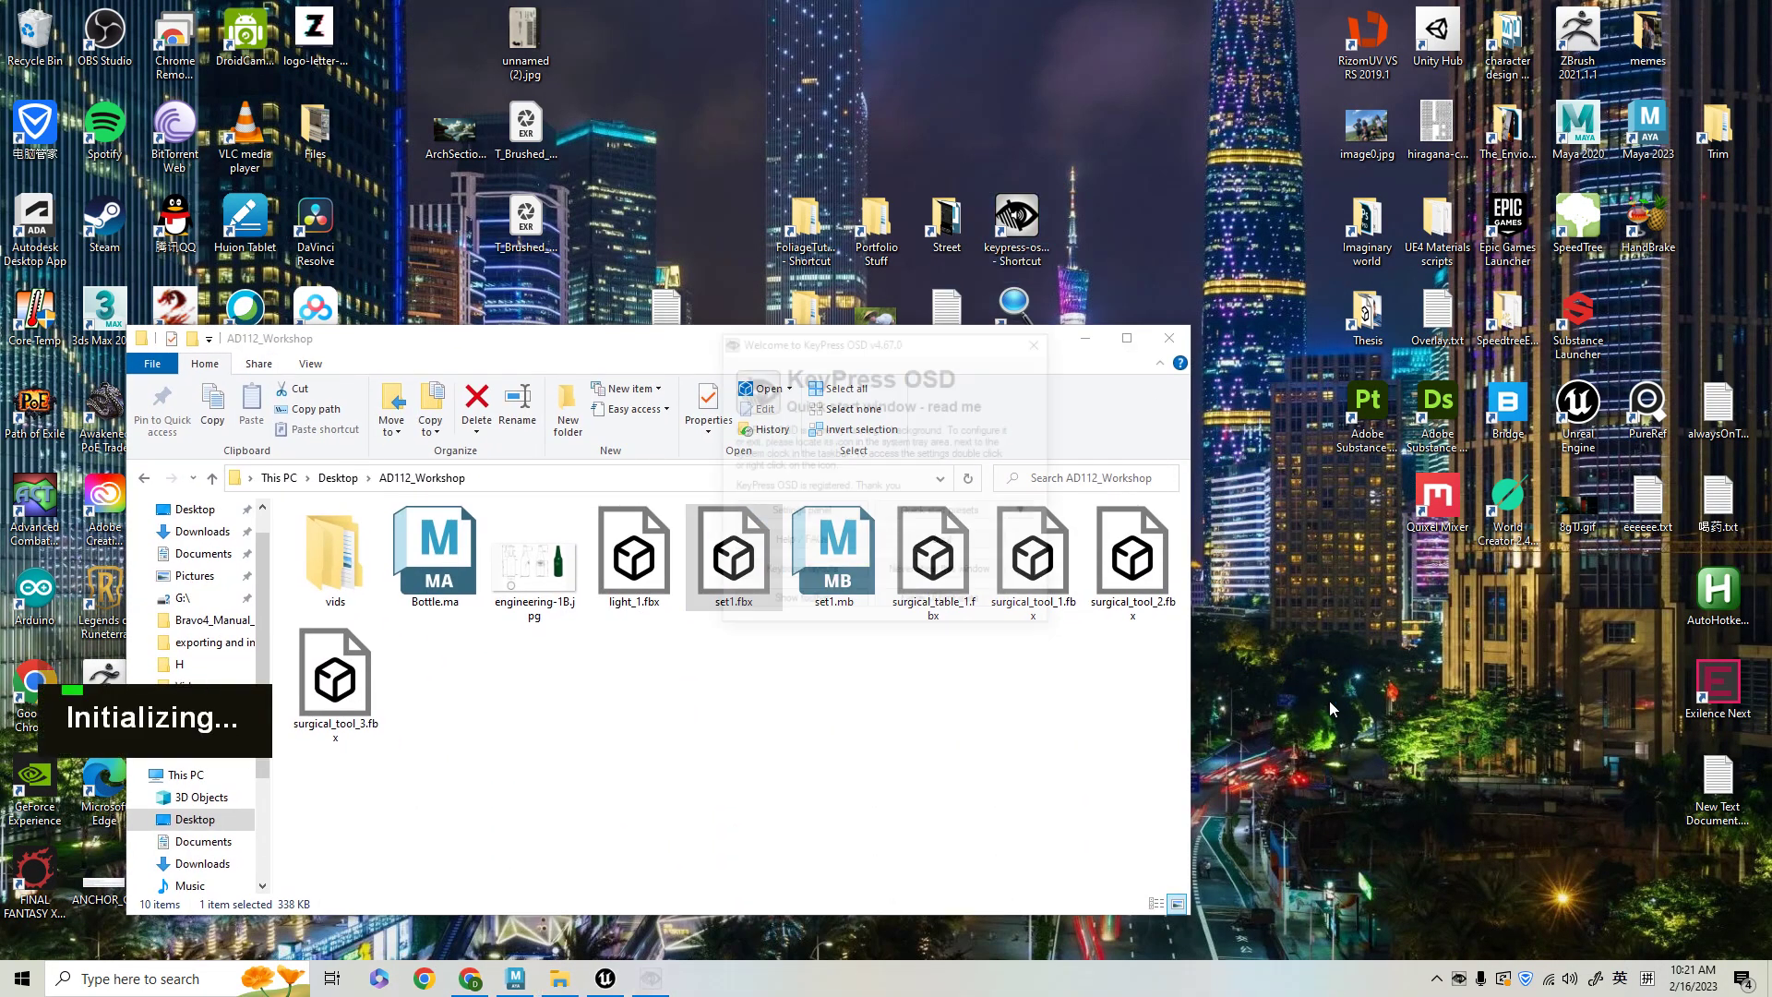
pyautogui.click(1042, 339)
pyautogui.press('d')
pyautogui.press('s')
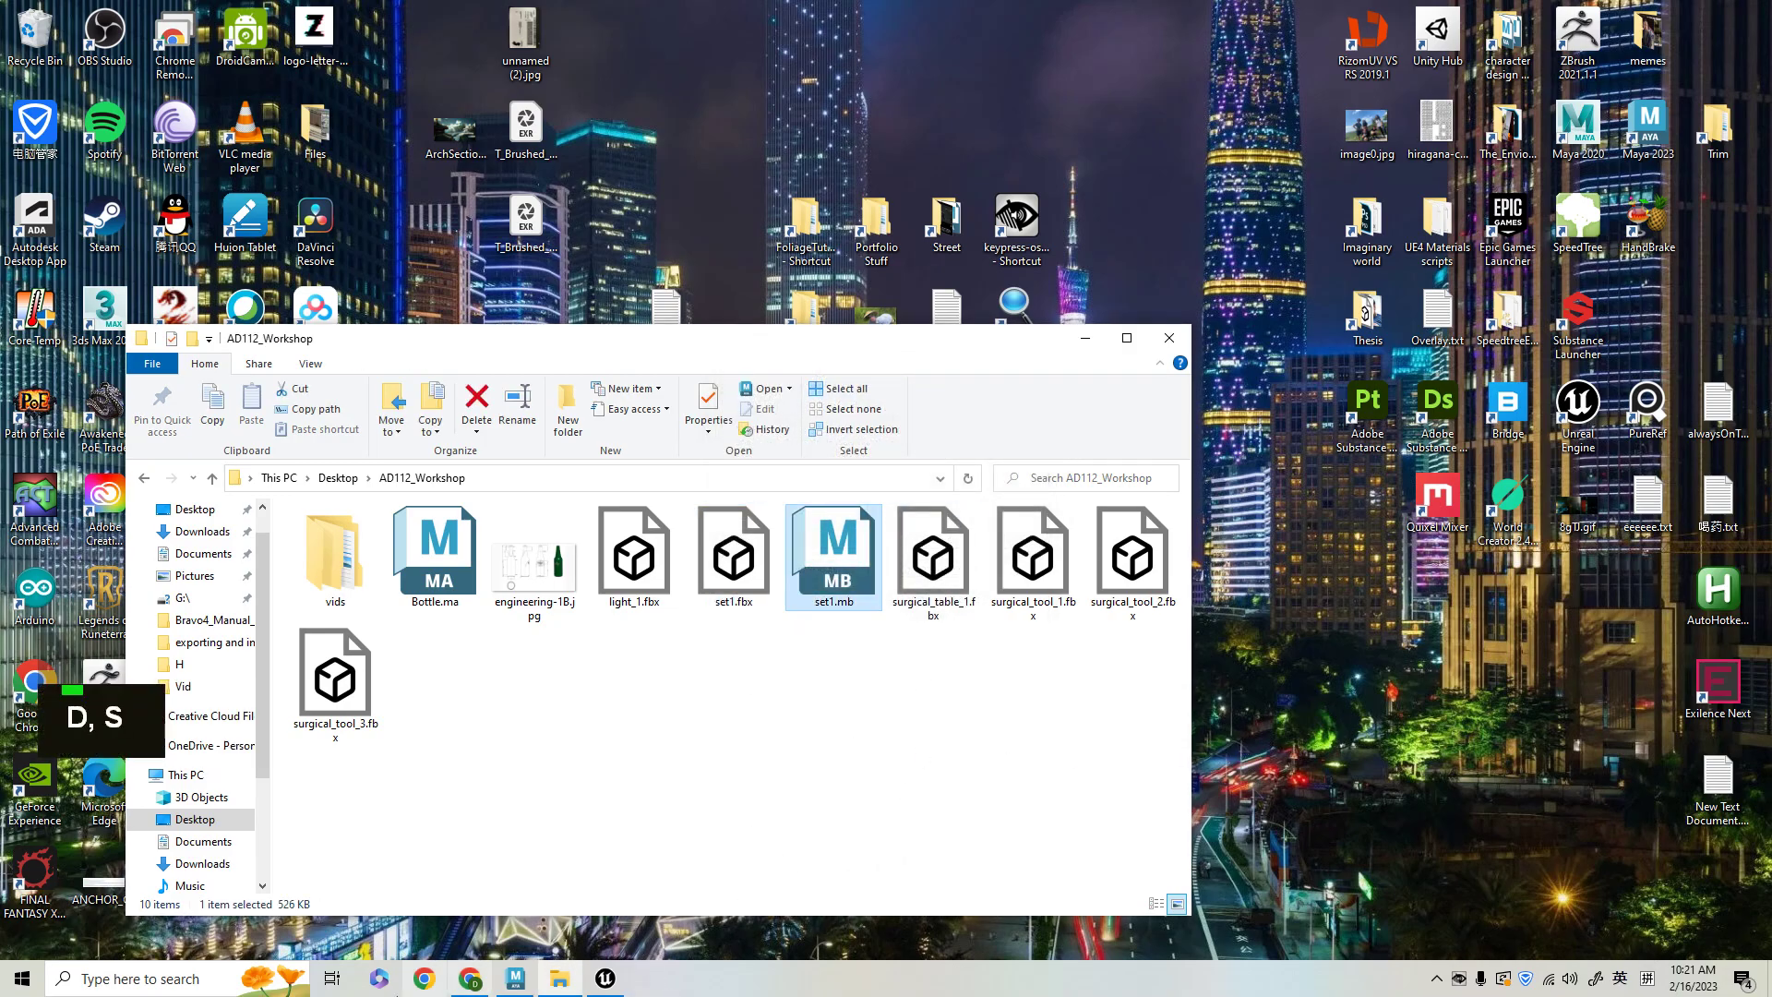
# - Return to Maya, rotate table_w_tools about -10.5° around Y to line it up with the grid, and activate the Move tool
pyautogui.click(506, 979)
pyautogui.moveTo(862, 443); pyautogui.dragTo(867, 452)
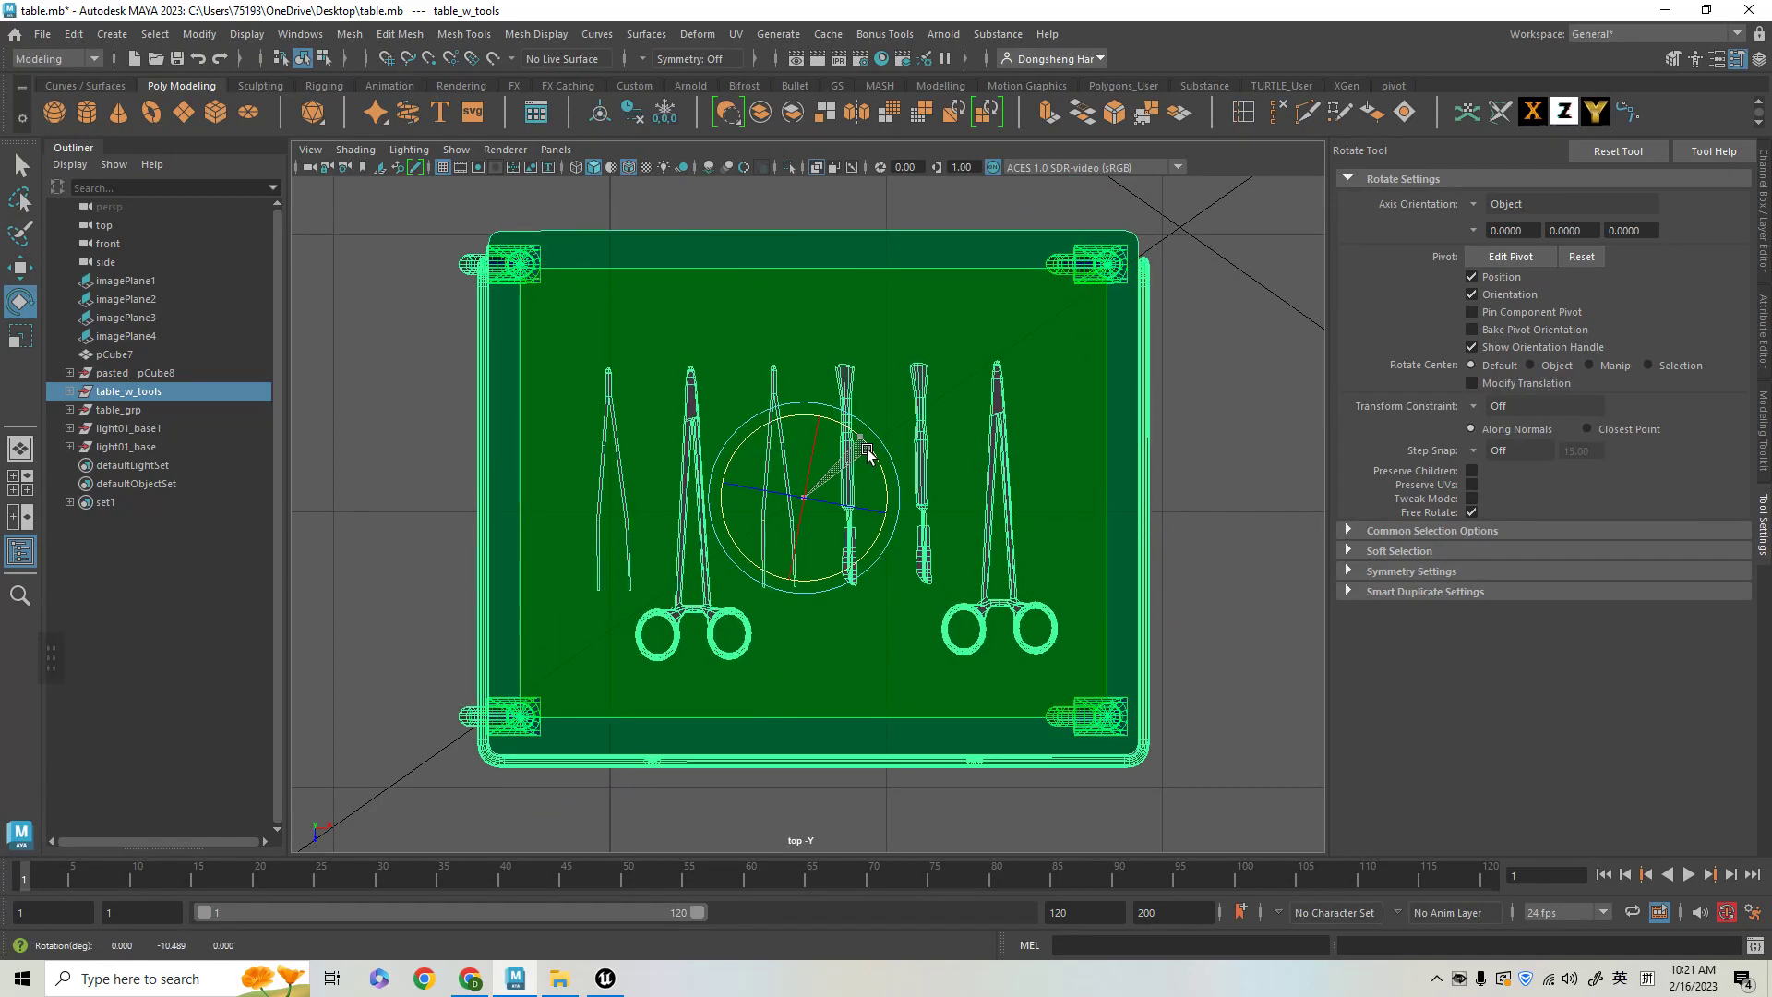
pyautogui.keyDown('alt'); pyautogui.moveTo(867, 452); pyautogui.dragTo(990, 487, button='right'); pyautogui.keyUp('alt')
pyautogui.keyDown('alt'); pyautogui.moveTo(991, 487); pyautogui.dragTo(1108, 486, button='middle'); pyautogui.keyUp('alt')
pyautogui.keyDown('alt'); pyautogui.moveTo(1232, 735); pyautogui.dragTo(1148, 583, button='right'); pyautogui.keyUp('alt')
pyautogui.keyDown('alt'); pyautogui.moveTo(741, 361); pyautogui.dragTo(722, 300, button='middle'); pyautogui.keyUp('alt')
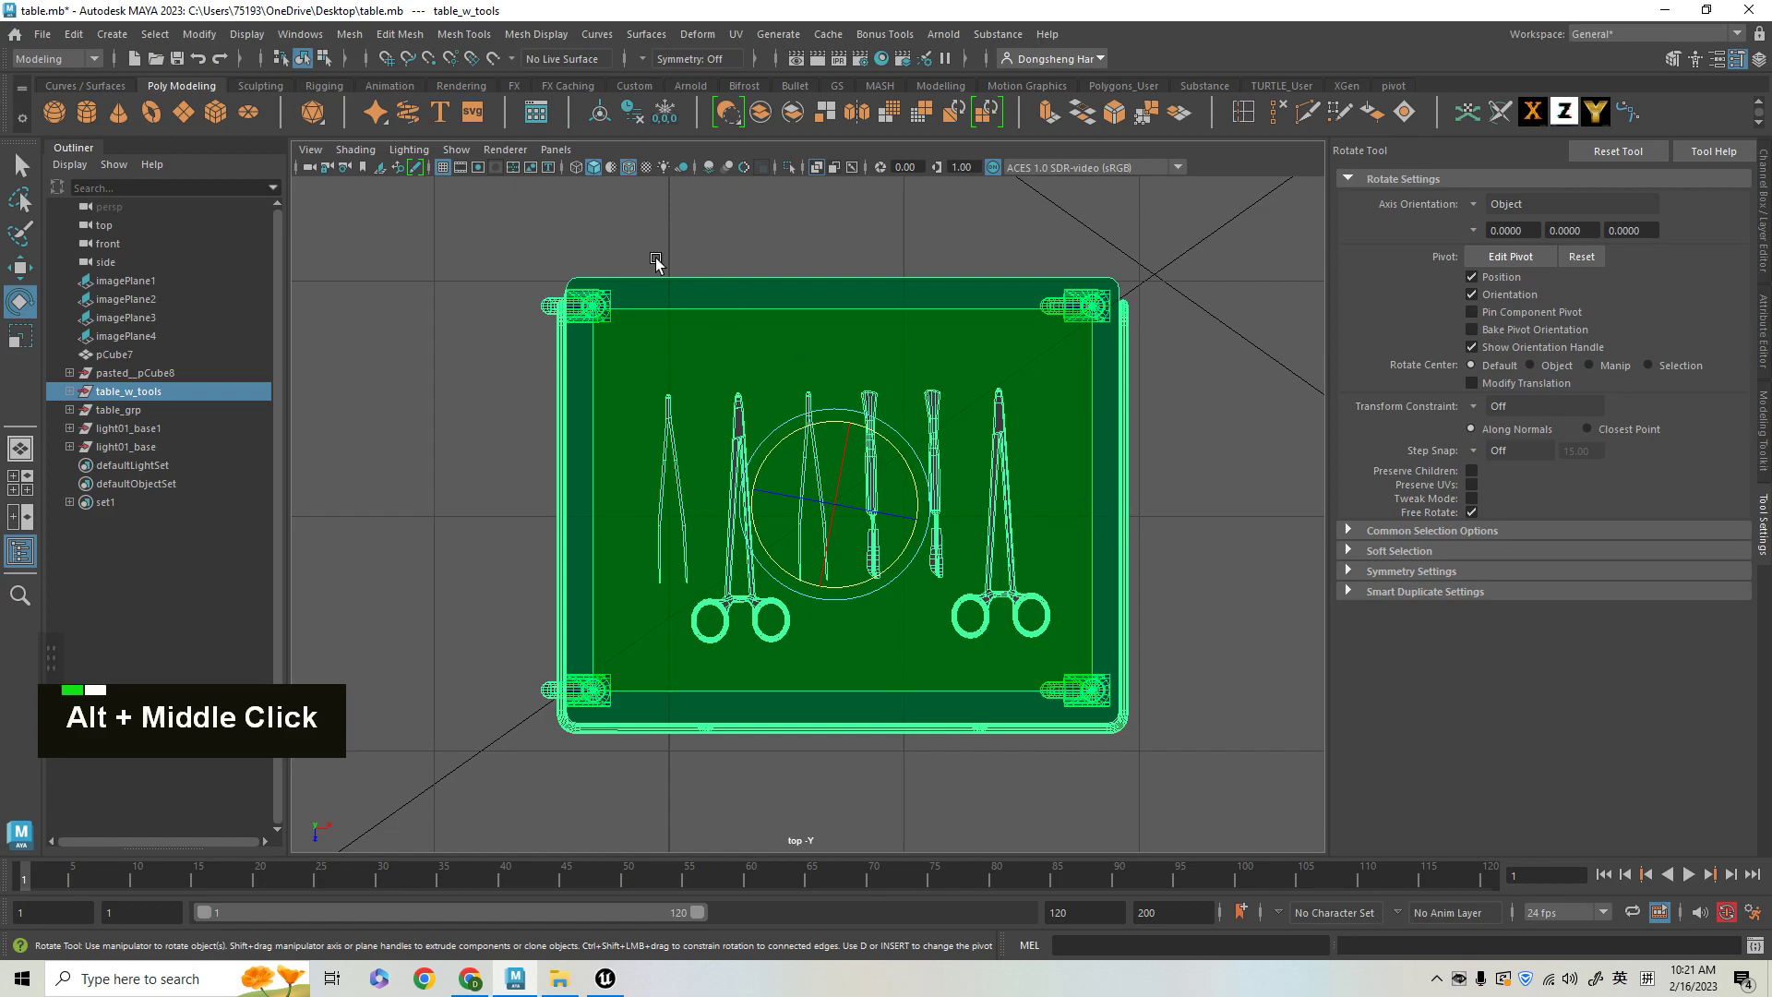
pyautogui.press('w')
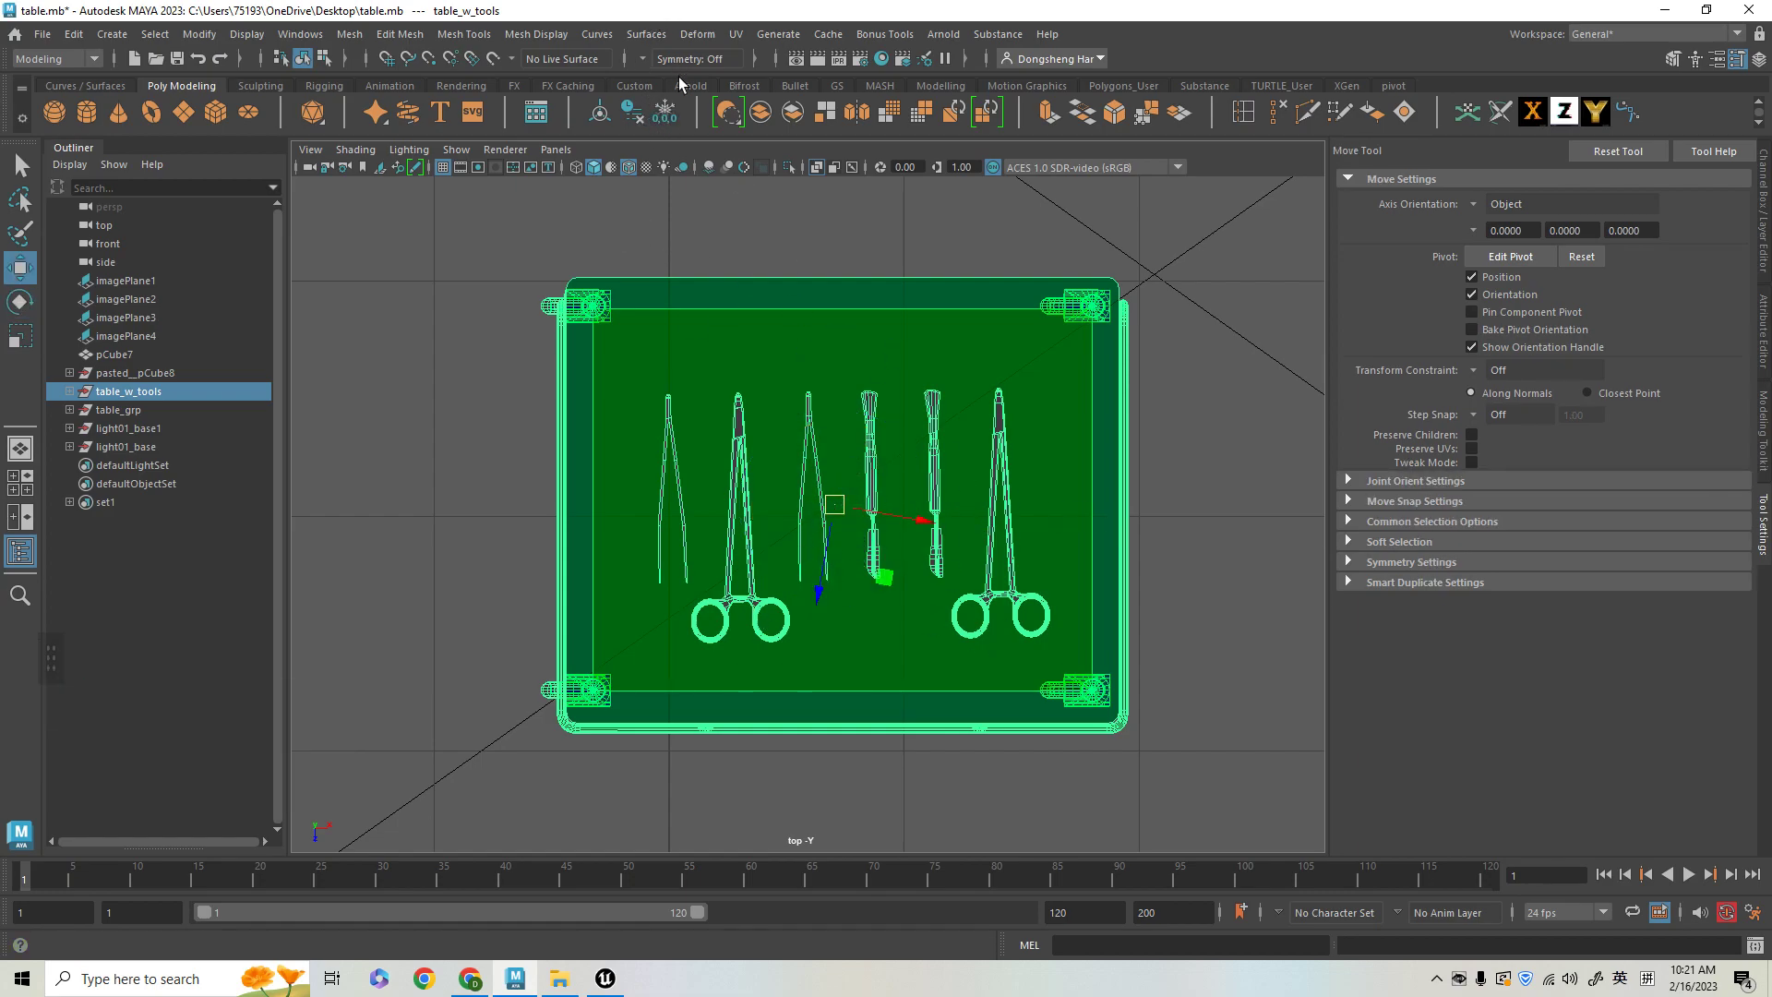
# - Freeze the transformations of table_w_tools and examine its pivot height relative to the wheels in the perspective view
pyautogui.keyDown('alt'); pyautogui.moveTo(1147, 566); pyautogui.dragTo(1126, 513, button='middle'); pyautogui.keyUp('alt')
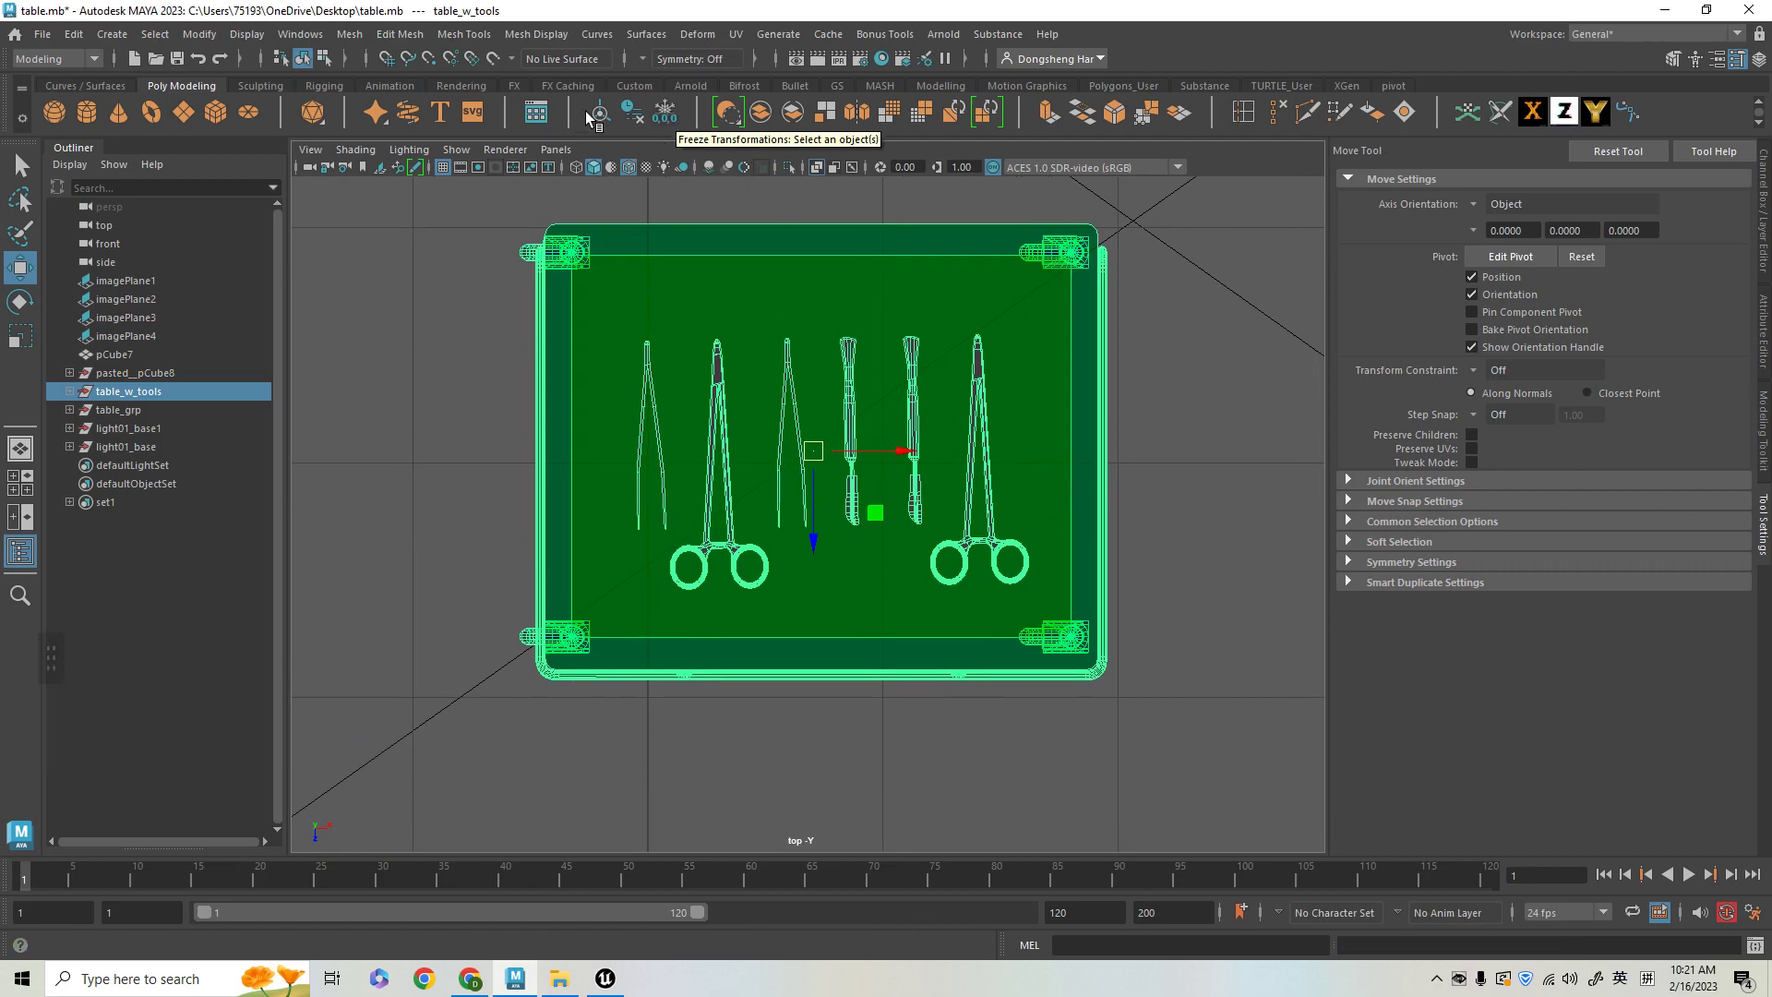
pyautogui.press('space')
pyautogui.press('w')
pyautogui.press('space')
pyautogui.keyDown('alt'); pyautogui.moveTo(1061, 535); pyautogui.dragTo(961, 486); pyautogui.keyUp('alt')
pyautogui.keyDown('alt'); pyautogui.moveTo(961, 498); pyautogui.dragTo(1044, 590, button='right'); pyautogui.keyUp('alt')
pyautogui.keyDown('alt'); pyautogui.moveTo(1043, 595); pyautogui.dragTo(1000, 633); pyautogui.keyUp('alt')
pyautogui.keyDown('alt'); pyautogui.moveTo(1000, 633); pyautogui.dragTo(909, 646, button='right'); pyautogui.keyUp('alt')
pyautogui.keyDown('alt'); pyautogui.moveTo(909, 646); pyautogui.dragTo(855, 285); pyautogui.keyUp('alt')
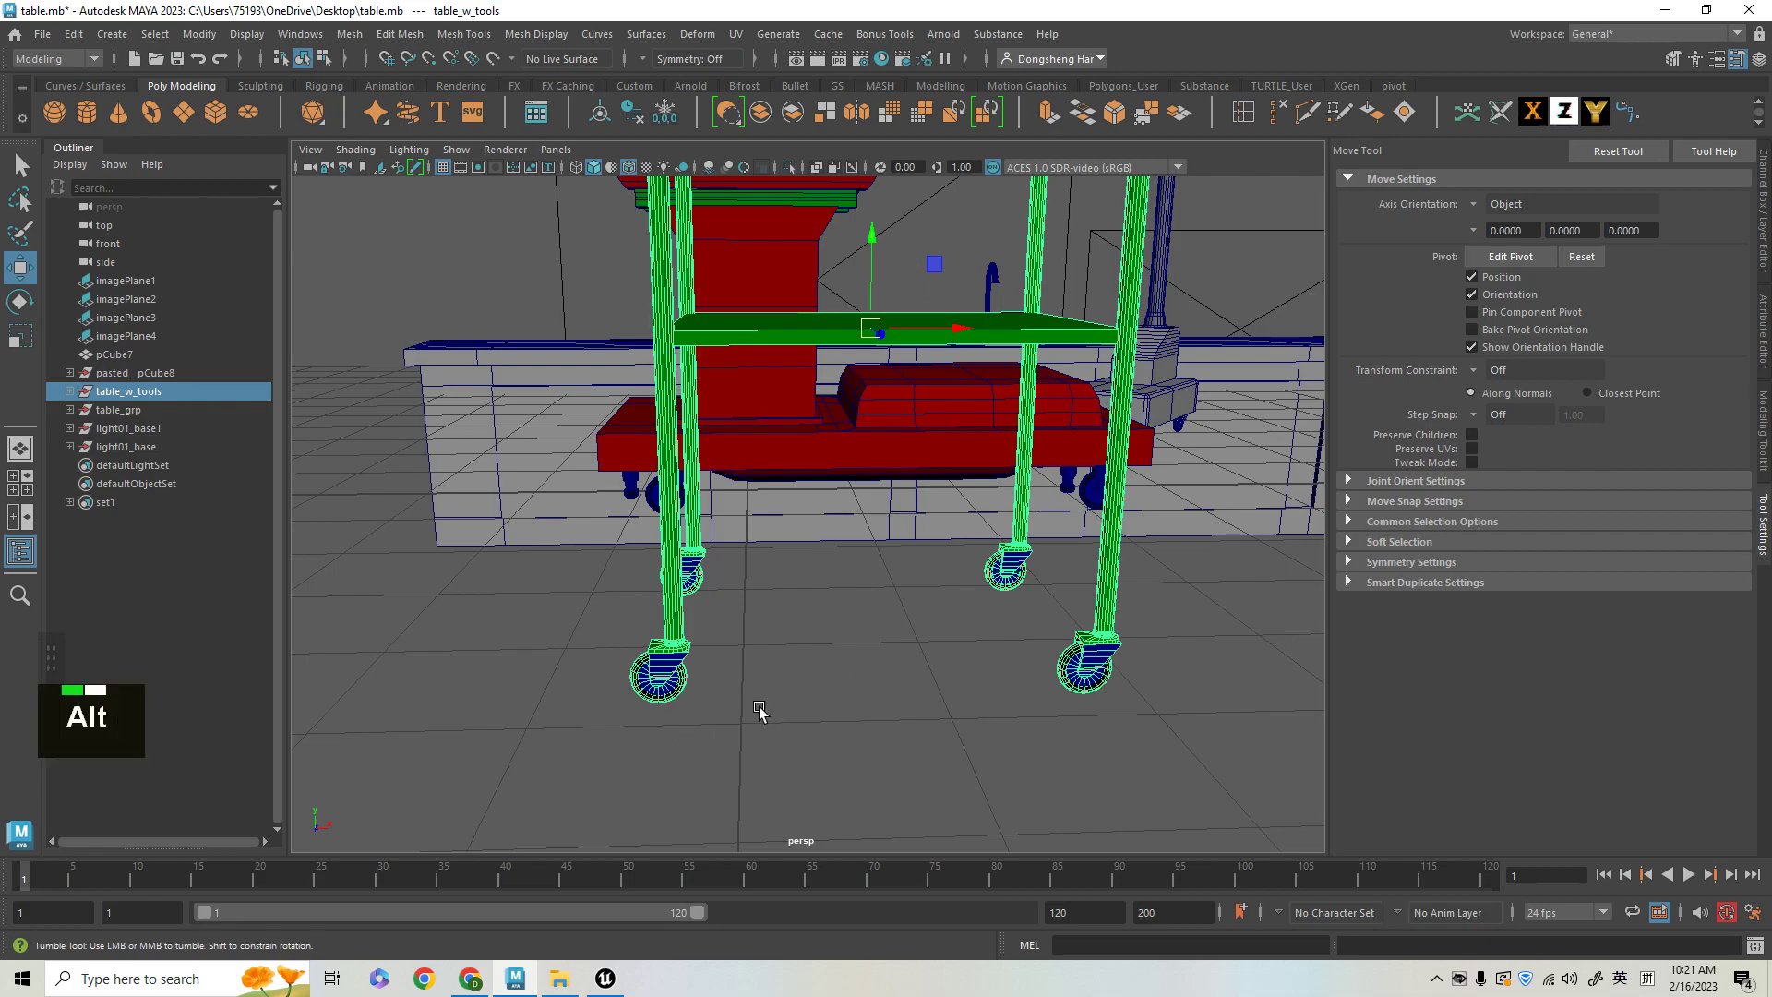
pyautogui.keyDown('alt'); pyautogui.moveTo(760, 716); pyautogui.dragTo(640, 633); pyautogui.keyUp('alt')
pyautogui.keyDown('alt'); pyautogui.moveTo(994, 676); pyautogui.dragTo(1034, 813, button='middle'); pyautogui.keyUp('alt')
pyautogui.keyDown('alt'); pyautogui.moveTo(1034, 738); pyautogui.dragTo(1000, 640, button='right'); pyautogui.keyUp('alt')
pyautogui.keyDown('alt'); pyautogui.moveTo(979, 609); pyautogui.dragTo(1009, 624); pyautogui.keyUp('alt')
pyautogui.keyDown('alt'); pyautogui.moveTo(1056, 752); pyautogui.dragTo(1002, 699); pyautogui.keyUp('alt')
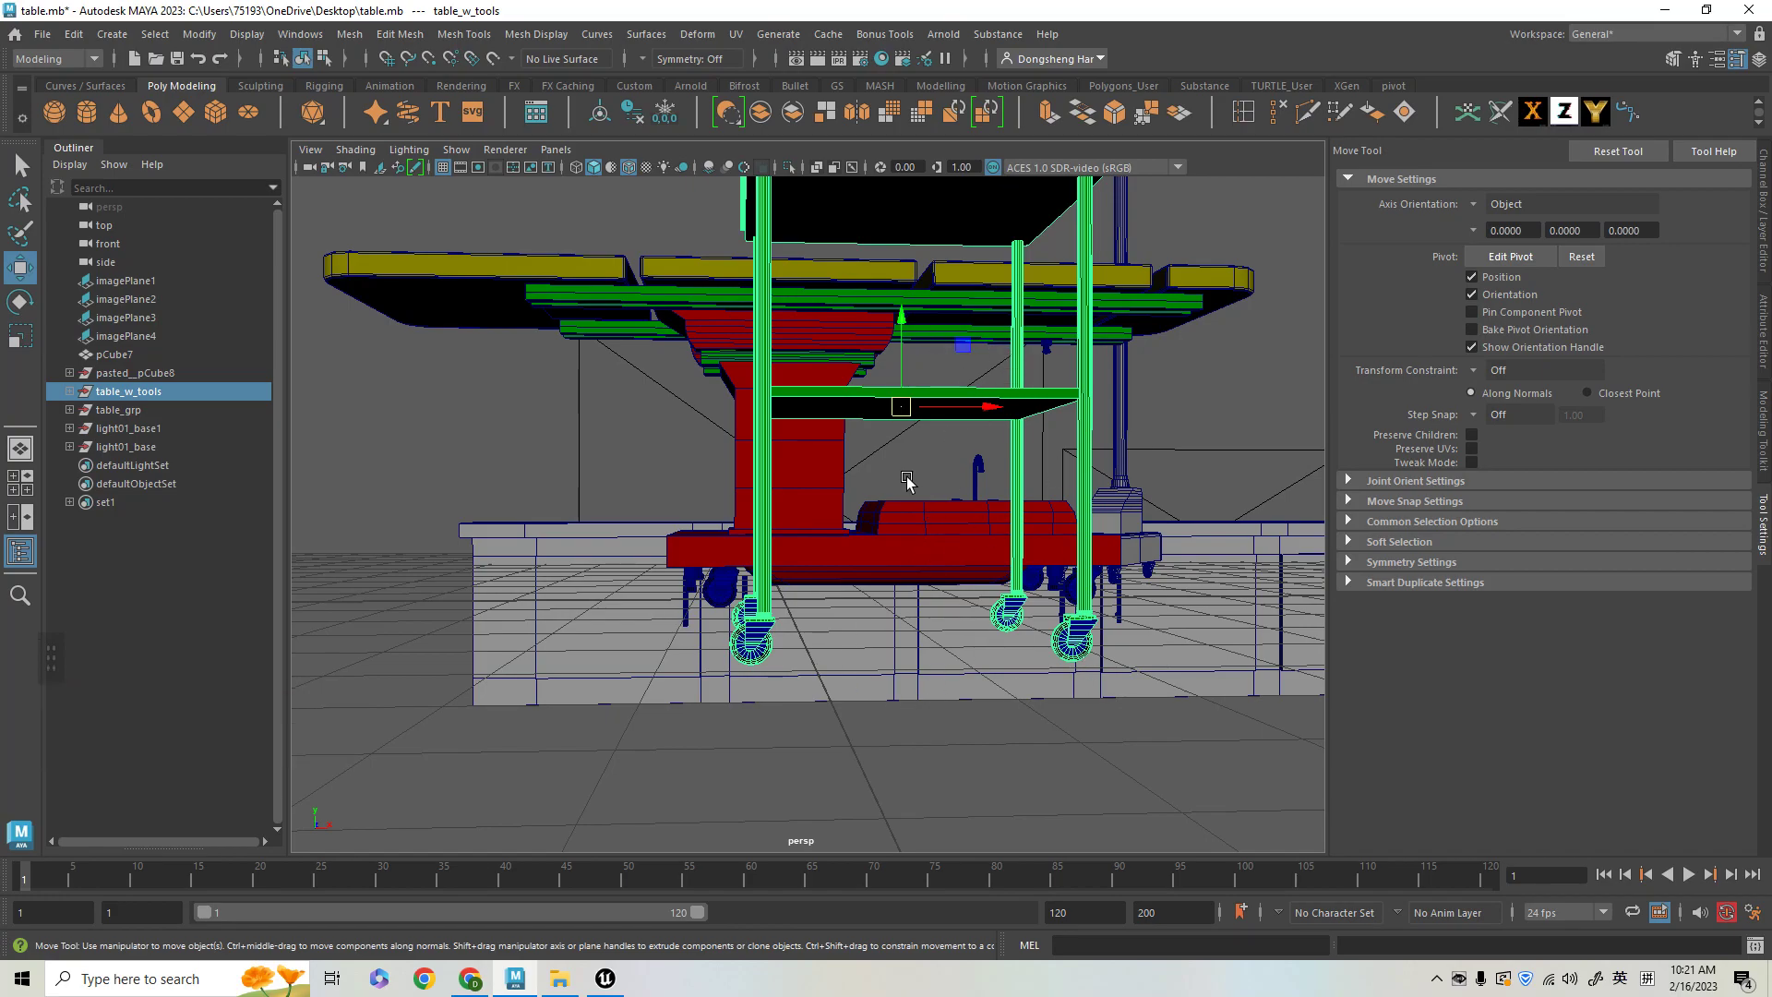
pyautogui.keyDown('alt'); pyautogui.moveTo(897, 587); pyautogui.dragTo(886, 600); pyautogui.keyUp('alt')
# - In the front view, lower the table_w_tools pivot straight down and snap it vertically to the bottom of the wheels
pyautogui.press('space')
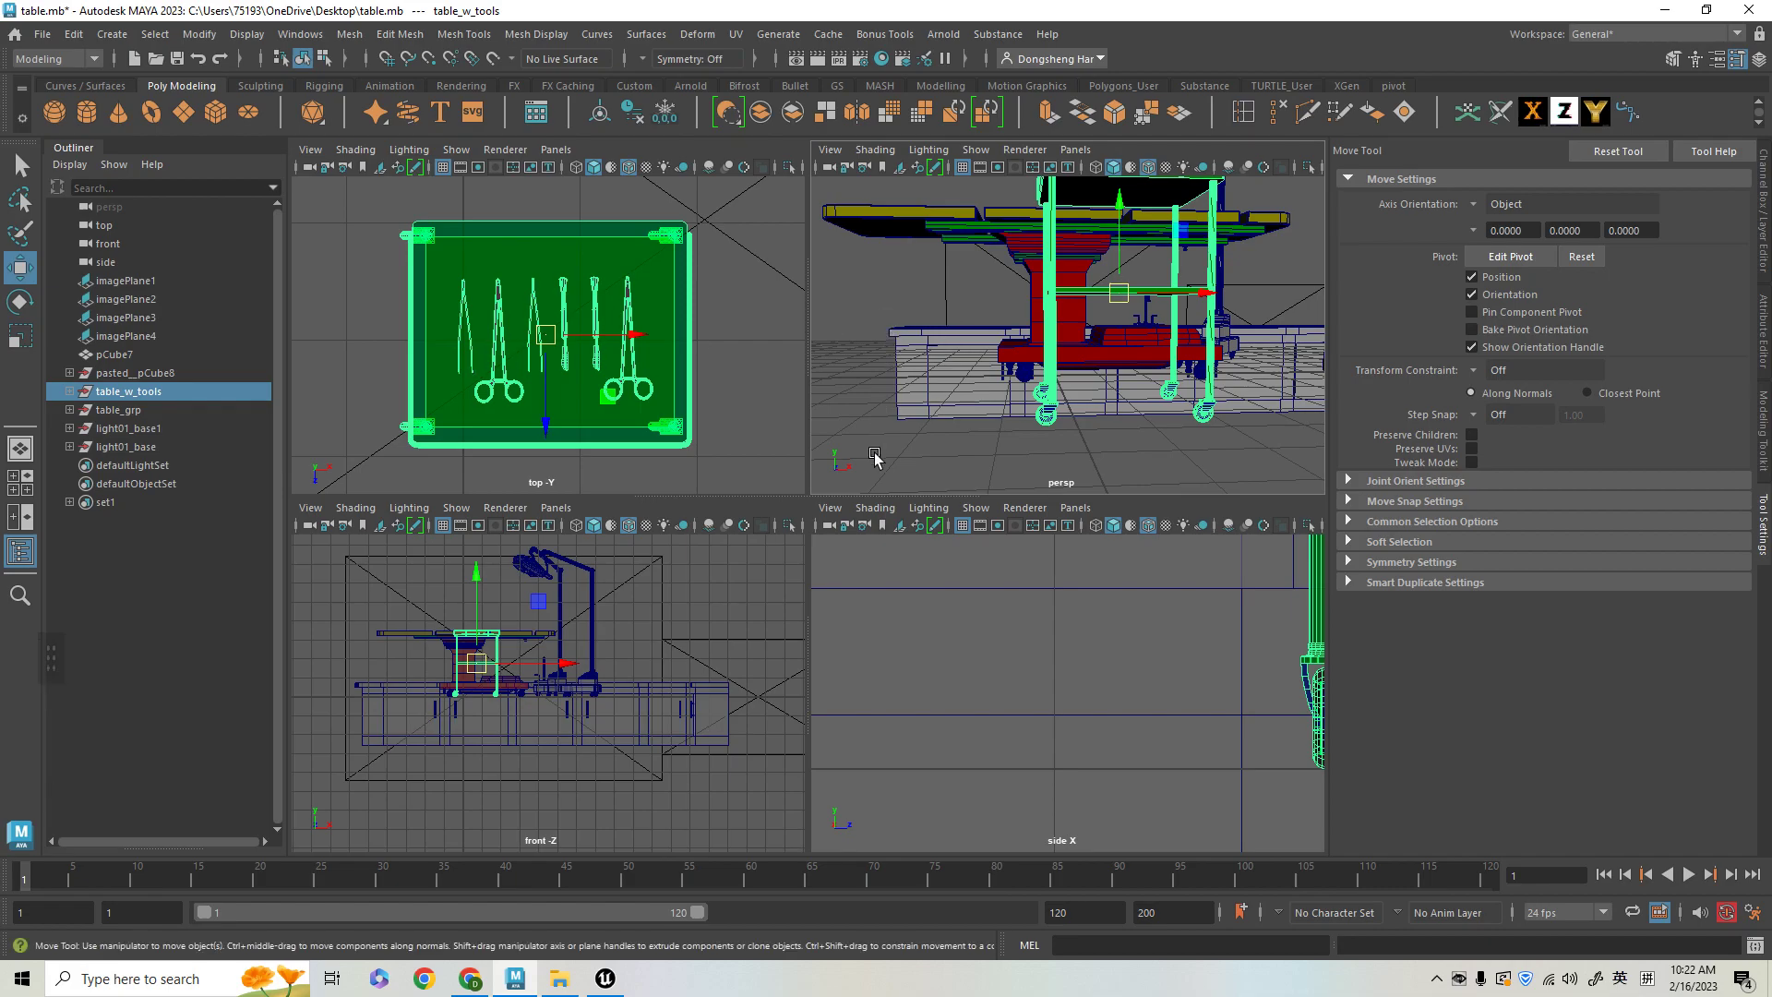
pyautogui.press('space')
pyautogui.keyDown('alt'); pyautogui.moveTo(843, 507); pyautogui.dragTo(842, 535, button='right'); pyautogui.keyUp('alt')
pyautogui.keyDown('alt'); pyautogui.moveTo(843, 535); pyautogui.dragTo(1242, 637, button='middle'); pyautogui.keyUp('alt')
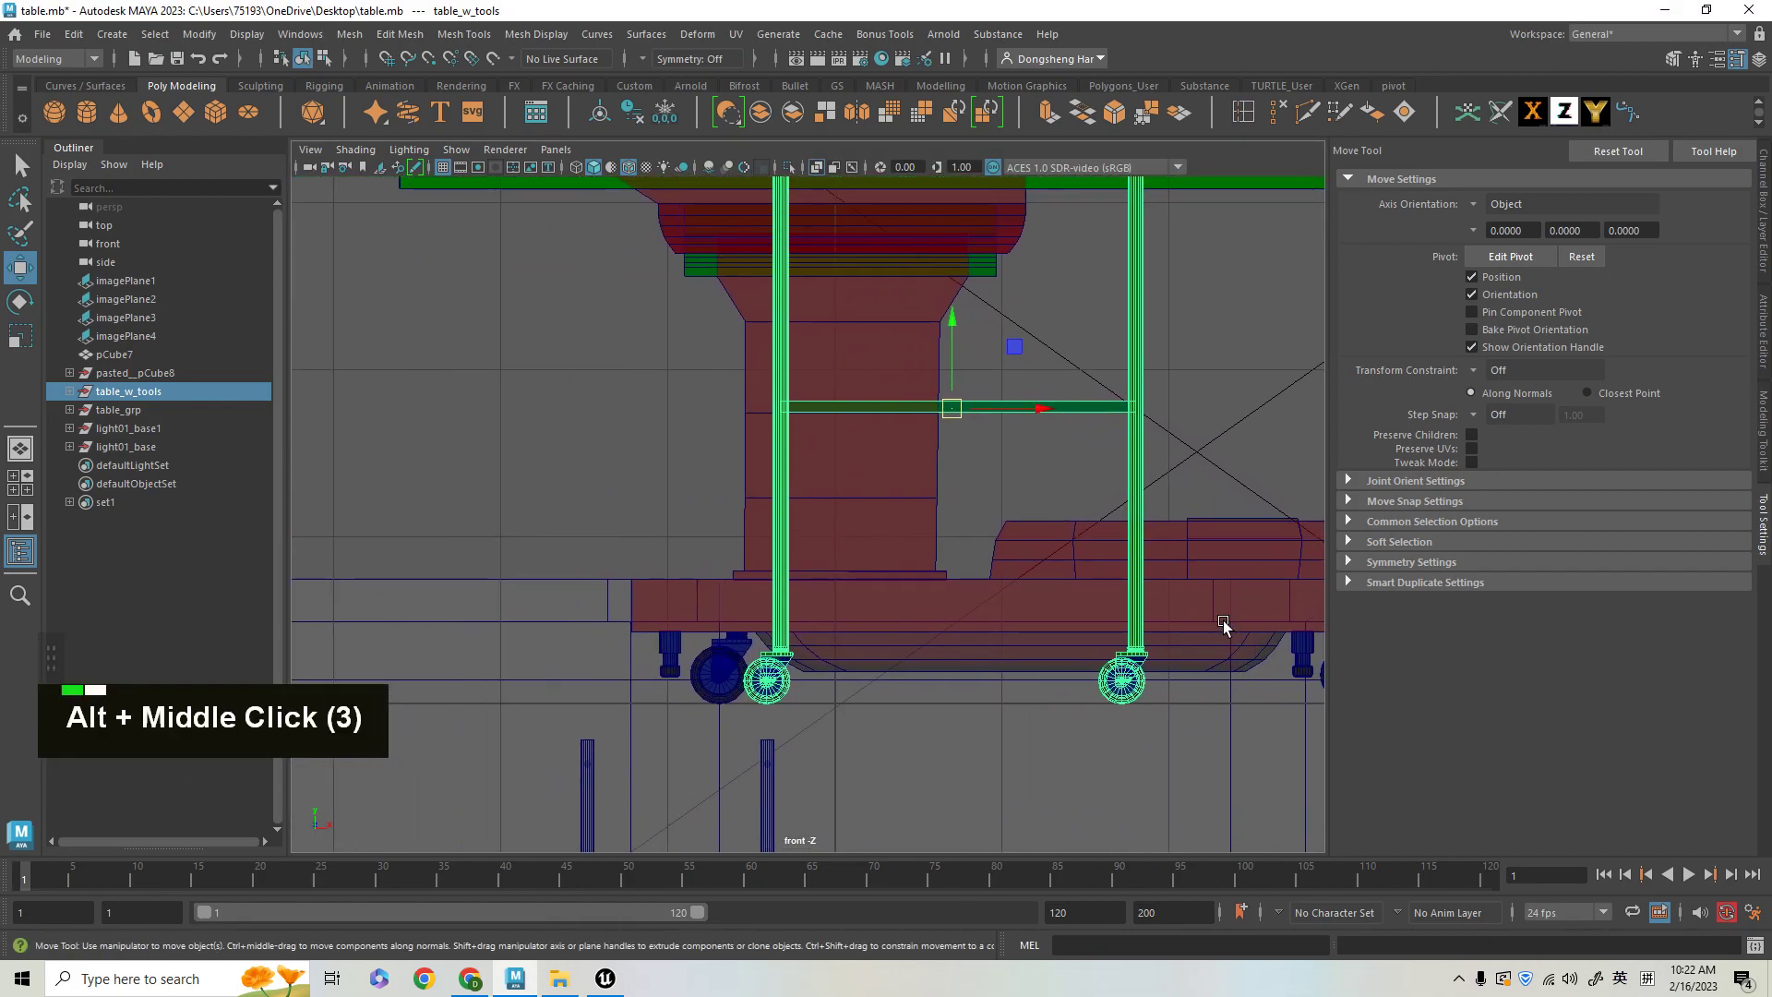
pyautogui.press('d')
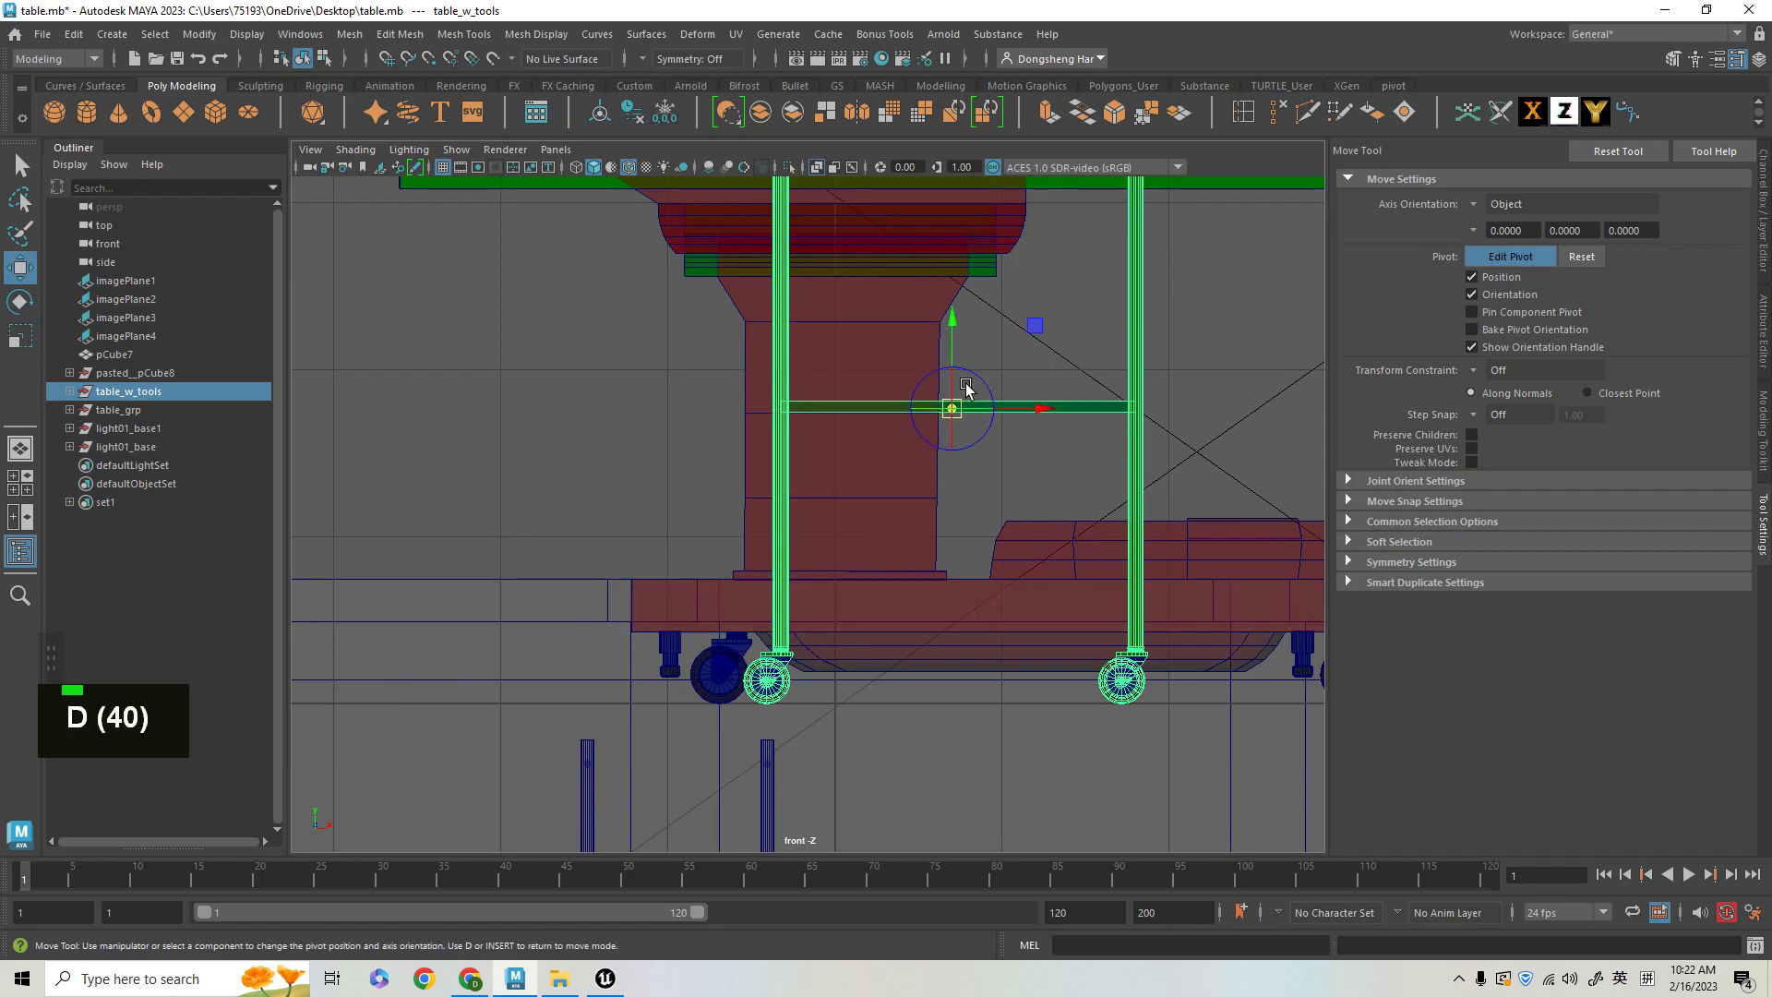
pyautogui.press('v')
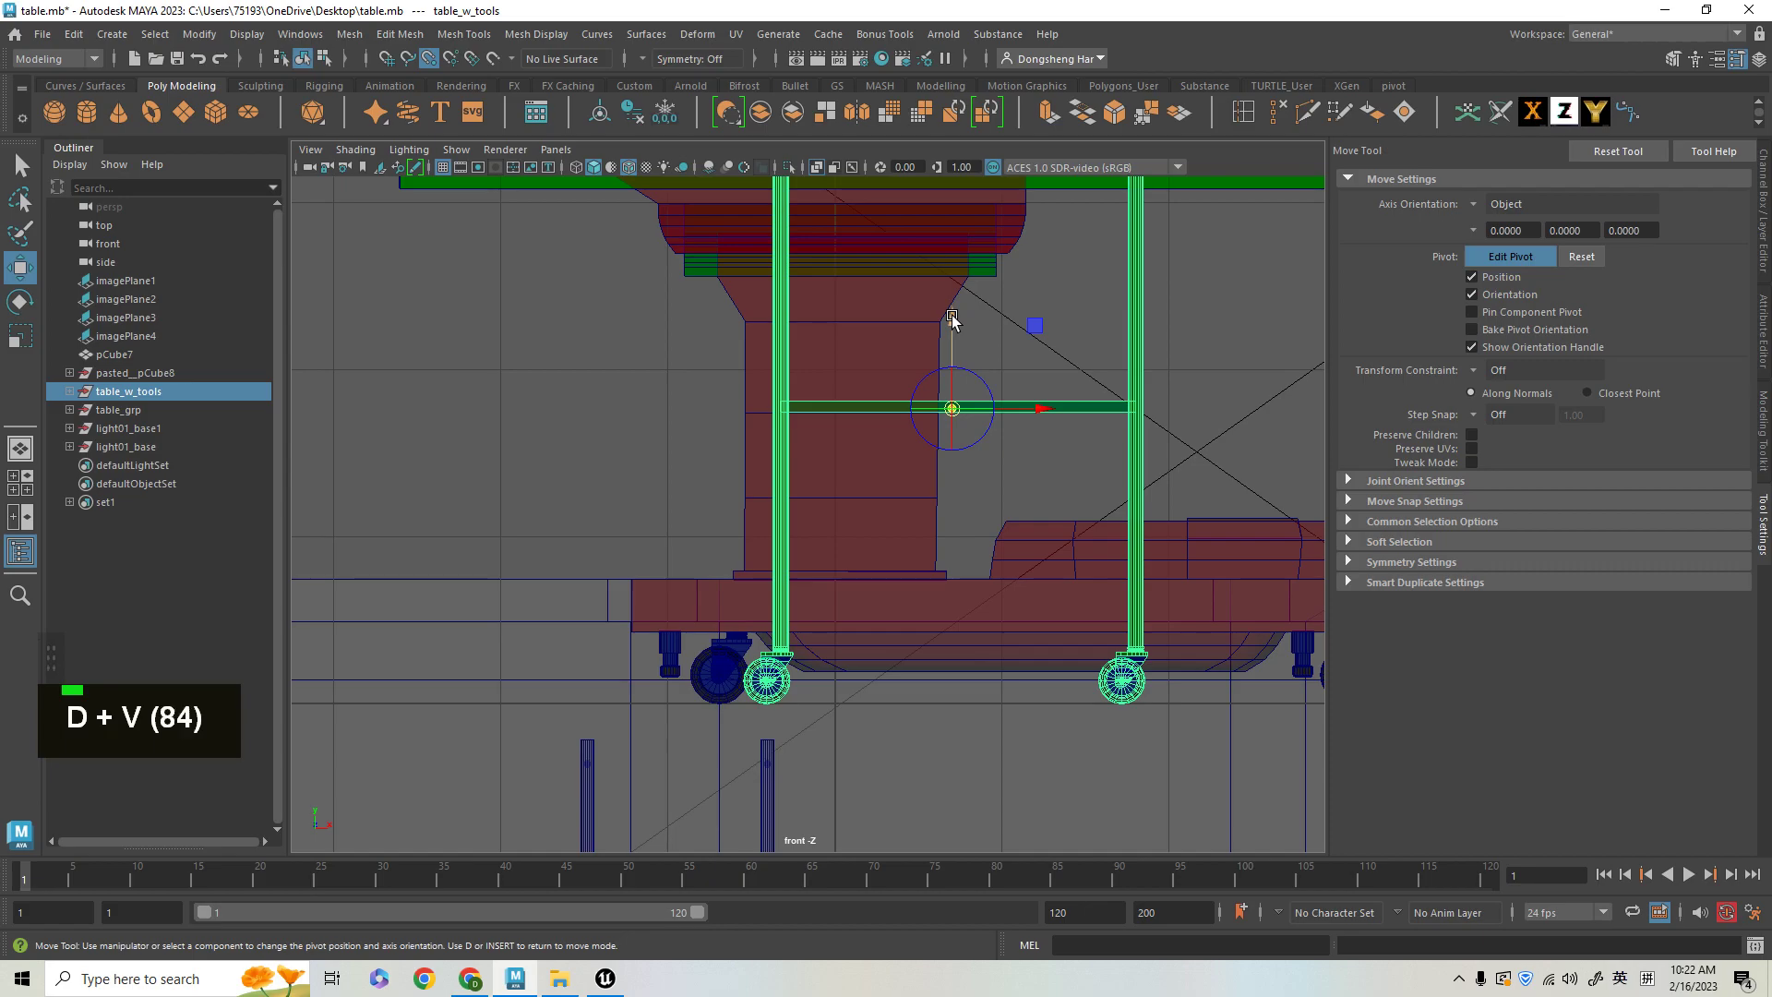
pyautogui.moveTo(954, 323); pyautogui.dragTo(785, 707)
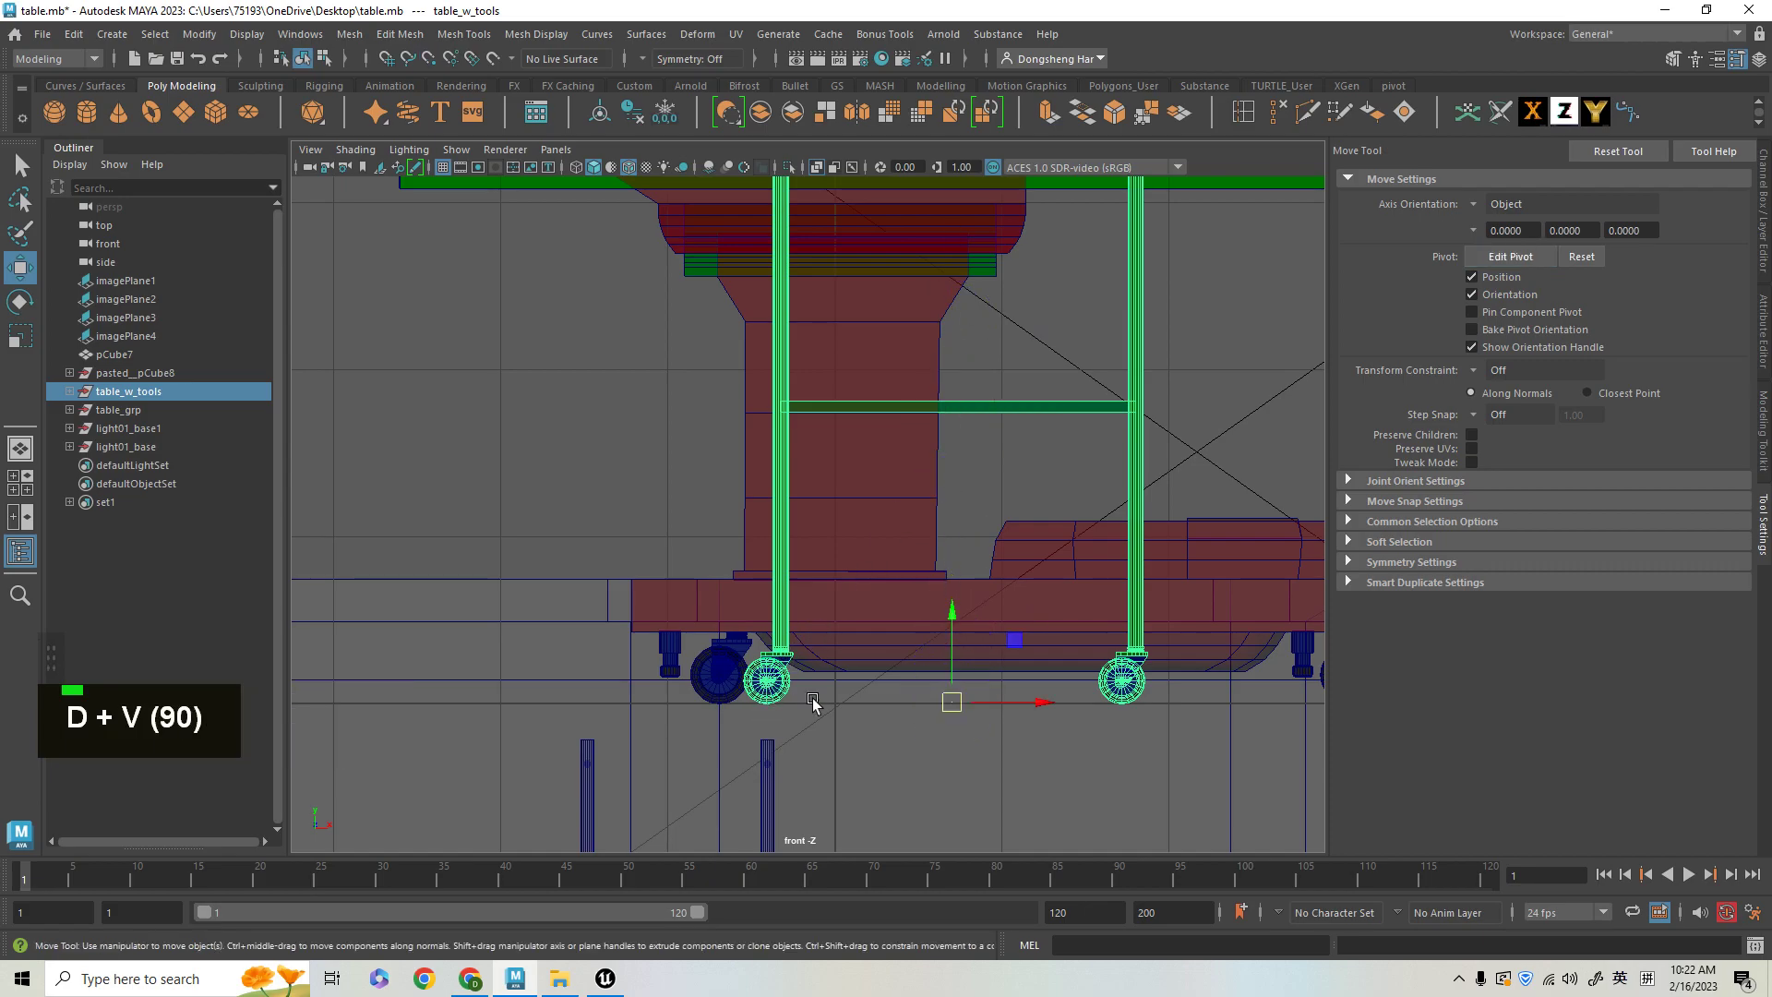
# - Examine the cart's lowered pivot in the front and perspective views
pyautogui.keyDown('alt'); pyautogui.moveTo(1166, 515); pyautogui.dragTo(1107, 540, button='right'); pyautogui.keyUp('alt')
pyautogui.keyDown('alt'); pyautogui.moveTo(1107, 540); pyautogui.dragTo(1020, 553, button='middle'); pyautogui.keyUp('alt')
pyautogui.keyDown('alt'); pyautogui.moveTo(1021, 553); pyautogui.dragTo(1056, 582, button='right'); pyautogui.keyUp('alt')
pyautogui.keyDown('alt'); pyautogui.moveTo(1056, 581); pyautogui.dragTo(1126, 490, button='middle'); pyautogui.keyUp('alt')
pyautogui.press('space')
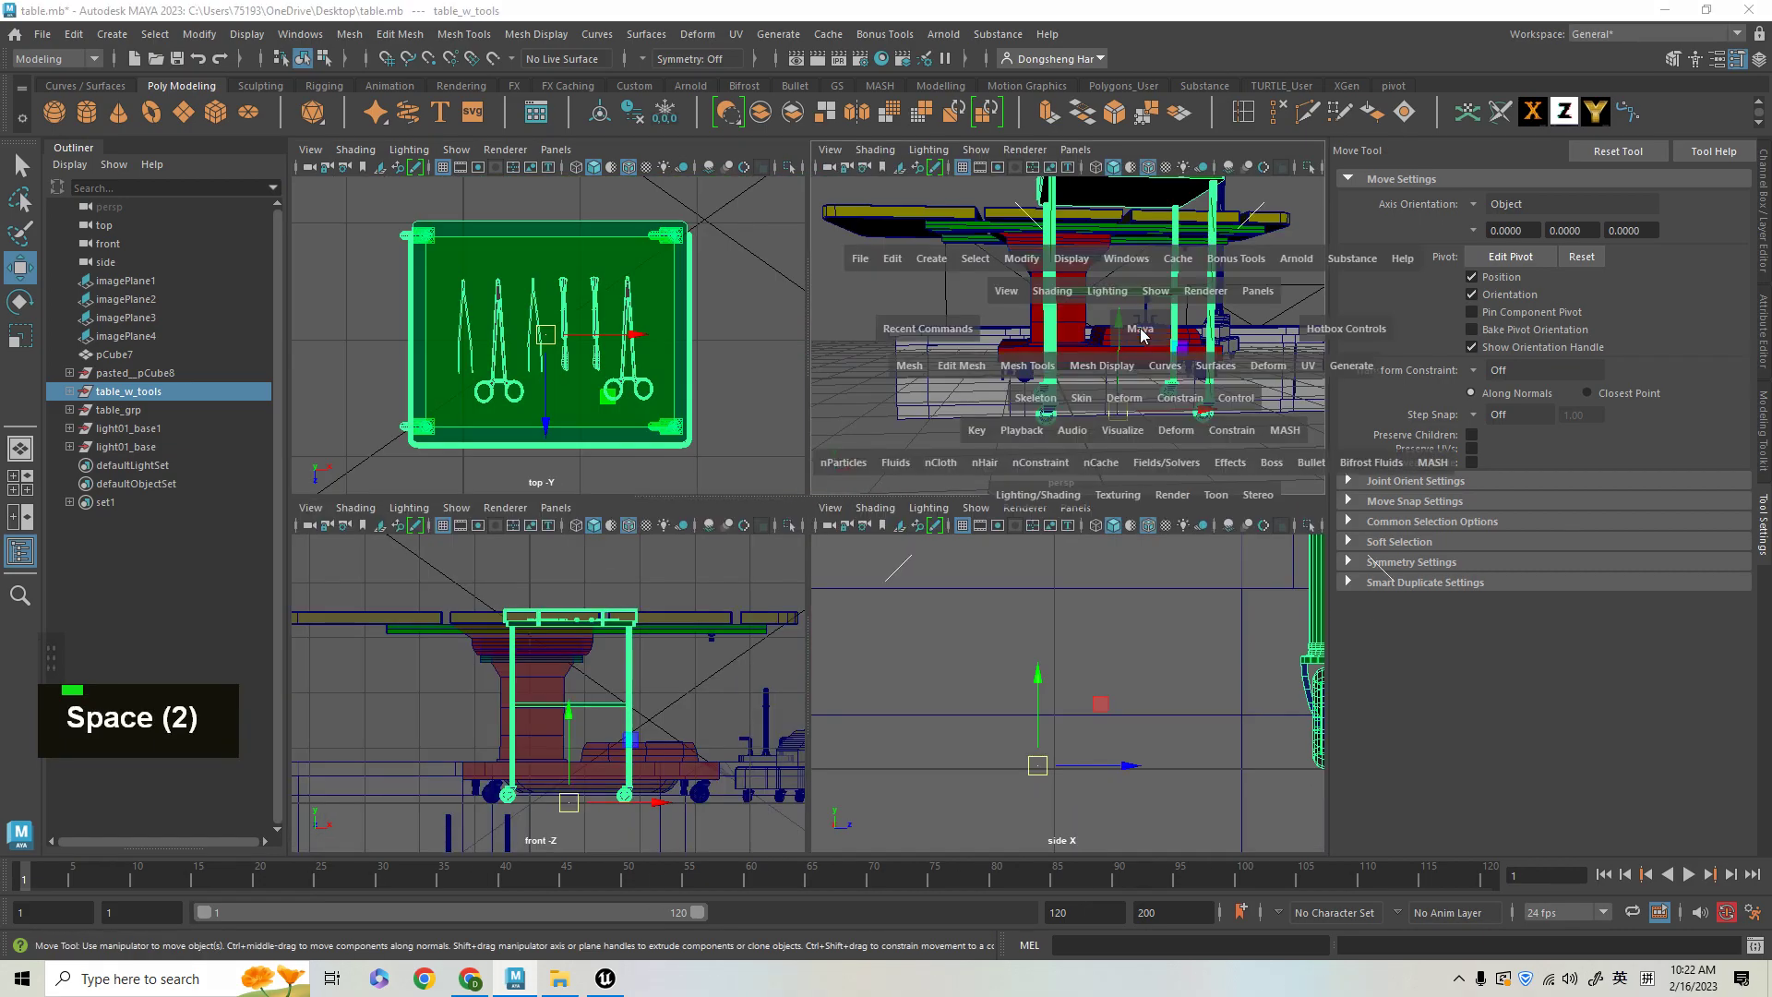
pyautogui.press('space')
pyautogui.keyDown('alt'); pyautogui.moveTo(1089, 406); pyautogui.dragTo(1156, 387); pyautogui.keyUp('alt')
pyautogui.keyDown('alt'); pyautogui.moveTo(1156, 386); pyautogui.dragTo(978, 415, button='right'); pyautogui.keyUp('alt')
pyautogui.keyDown('alt'); pyautogui.moveTo(978, 415); pyautogui.dragTo(1125, 472); pyautogui.keyUp('alt')
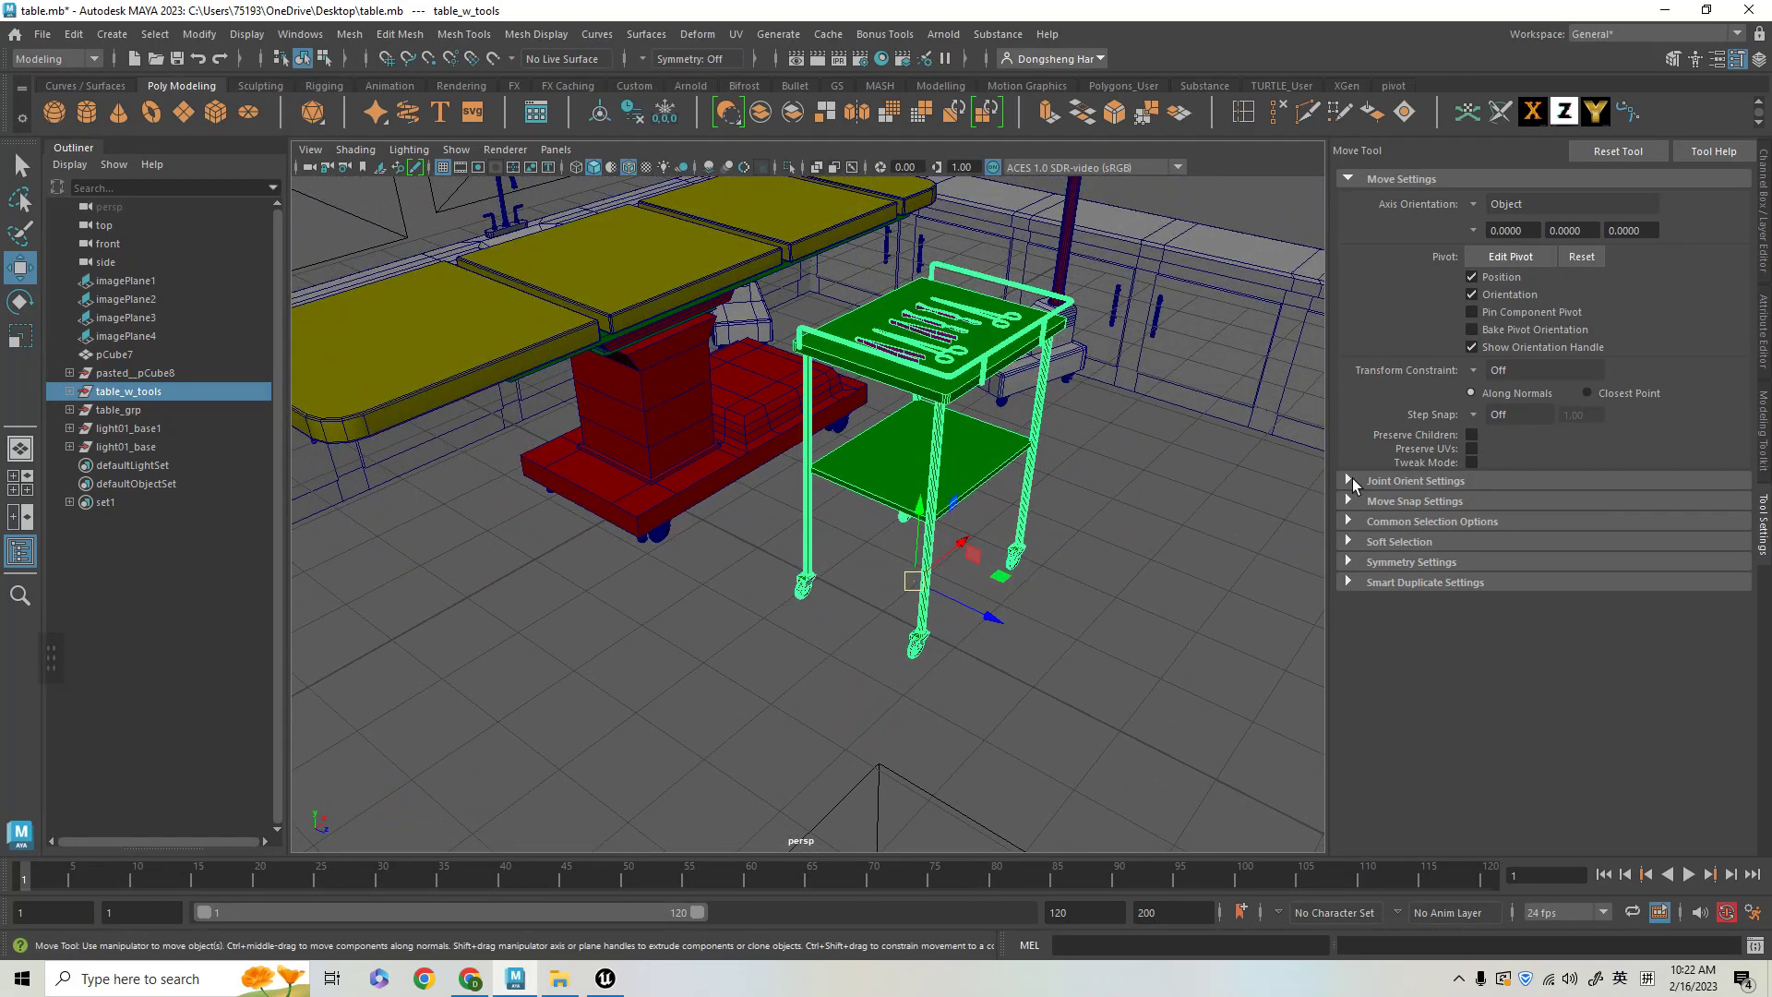
# - Bring up the Modeling Toolkit's move coordinates and set the cart's X, Y and Z position to 0
pyautogui.click(1763, 249)
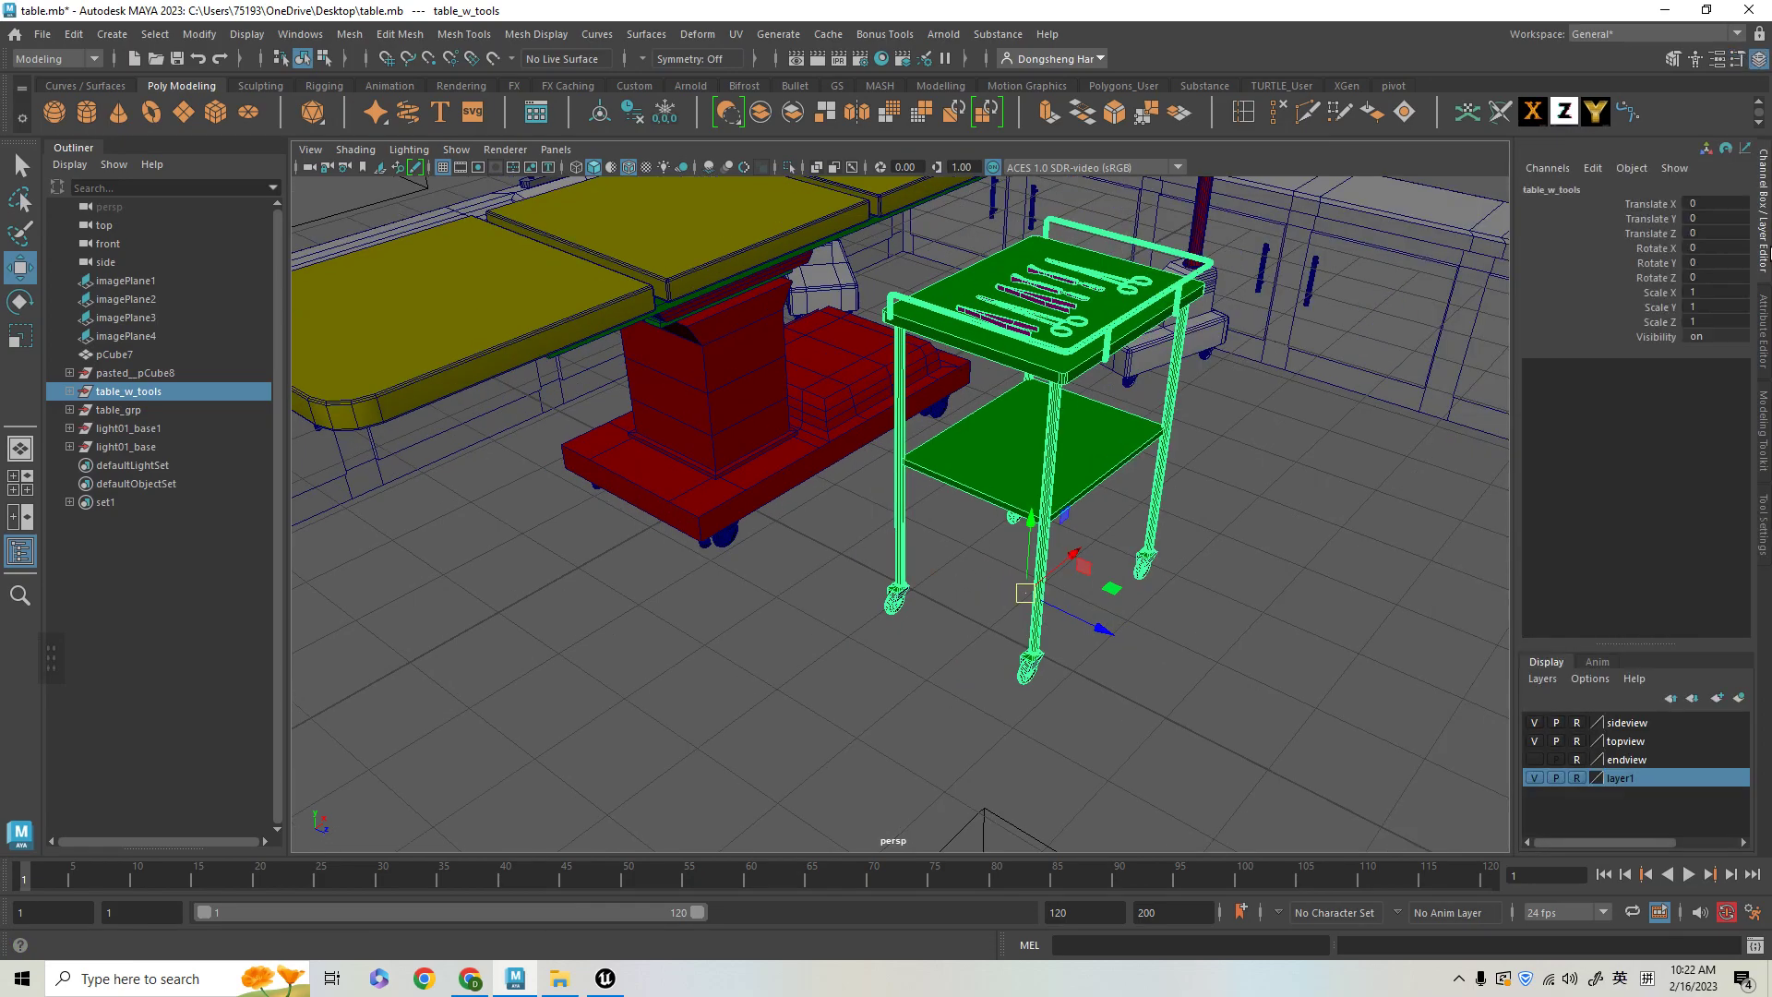
pyautogui.click(1765, 328)
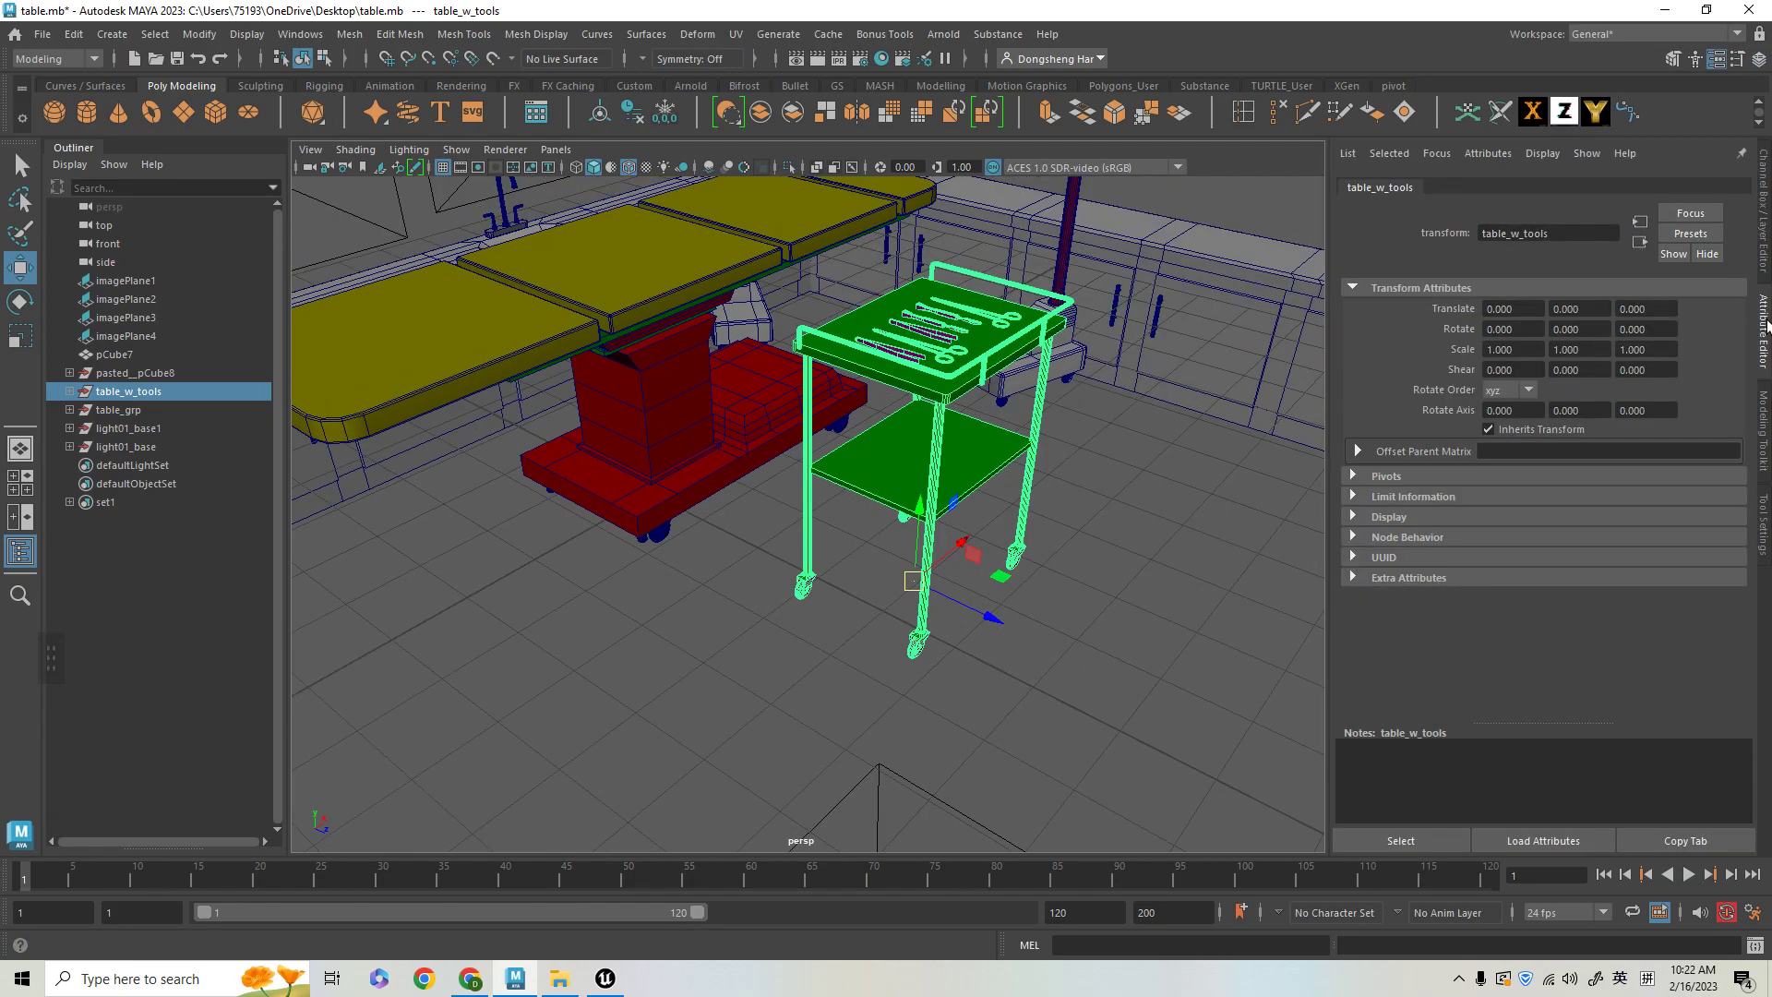
pyautogui.click(1764, 429)
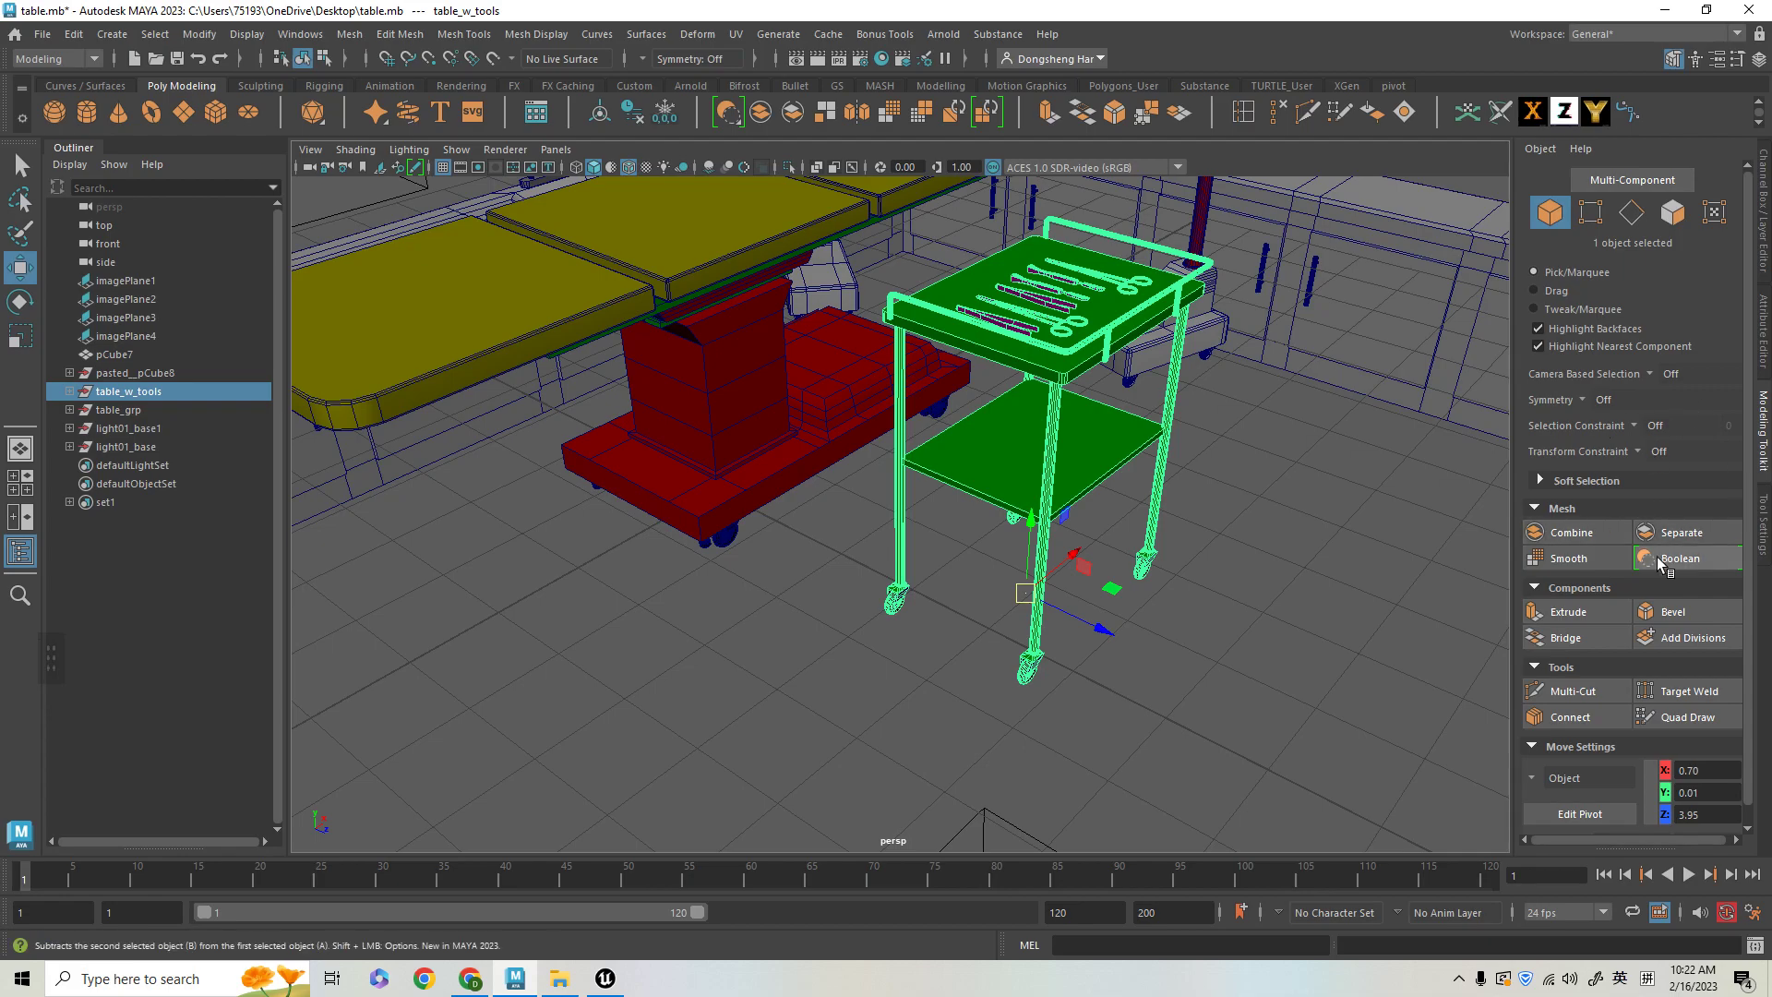
pyautogui.scroll(-3, 1677, 371)
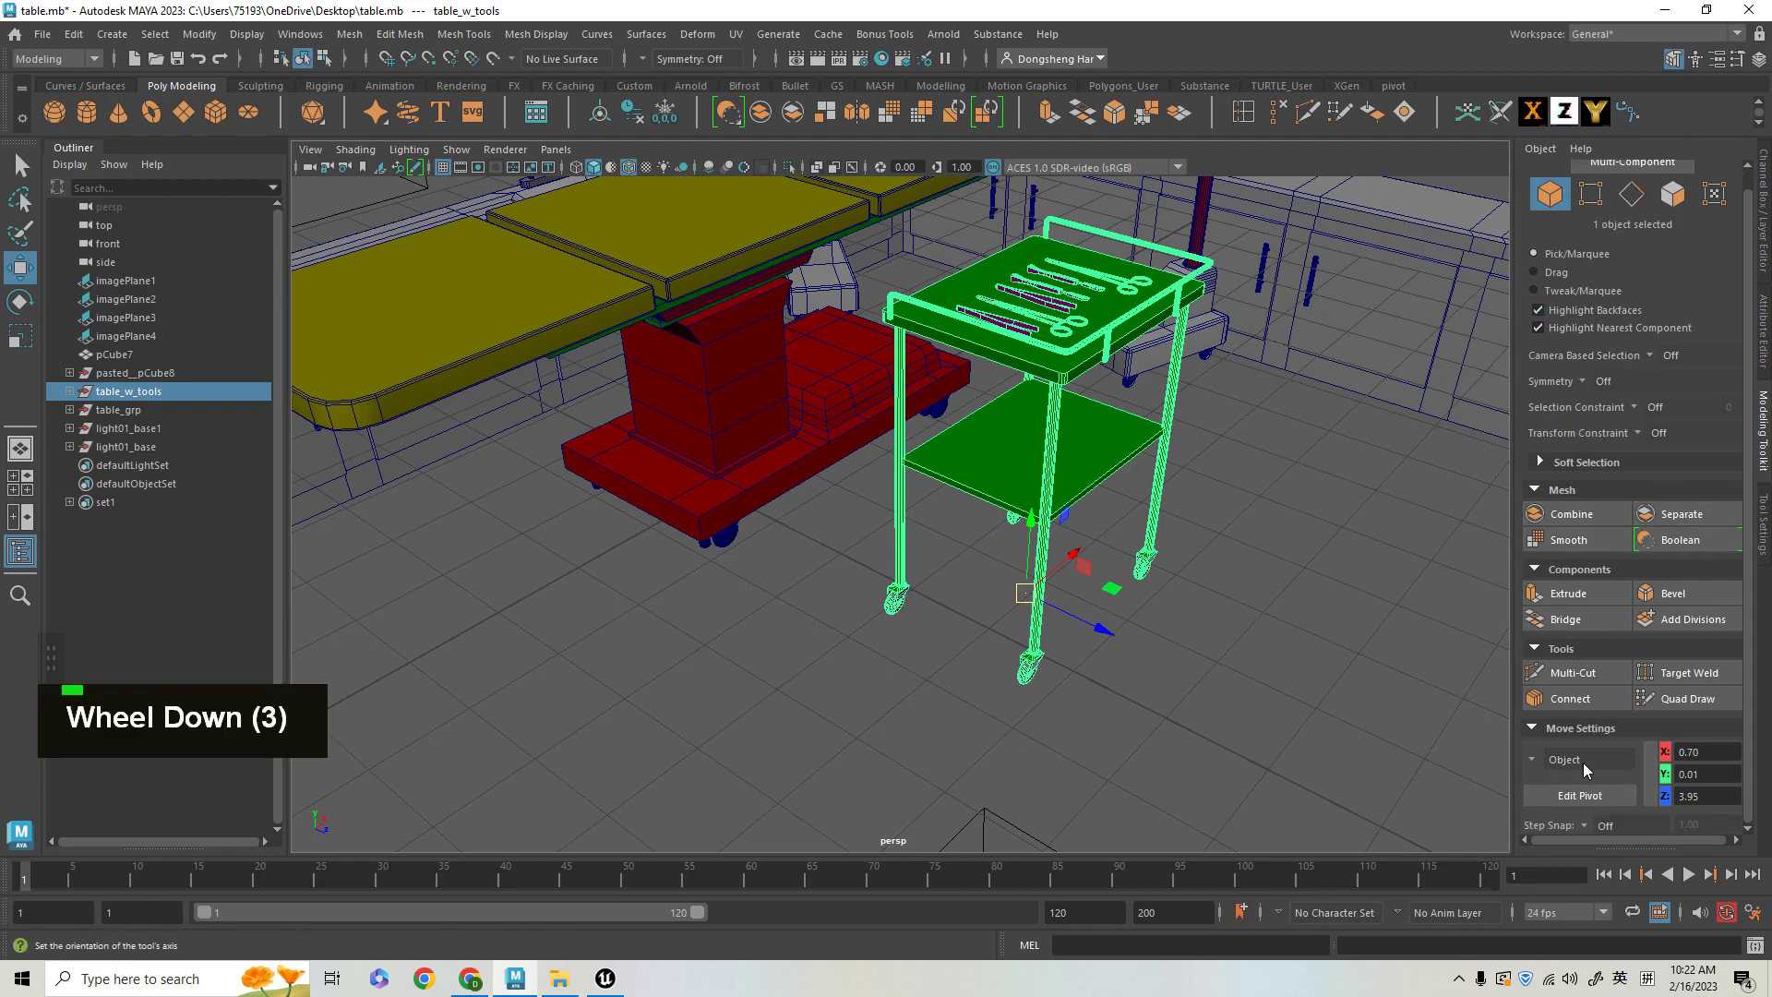
pyautogui.moveTo(1709, 753); pyautogui.dragTo(1634, 778)
pyautogui.write('0')
pyautogui.press('Tab')
pyautogui.write('0')
pyautogui.press('Return')
pyautogui.write('0')
pyautogui.press('Return')
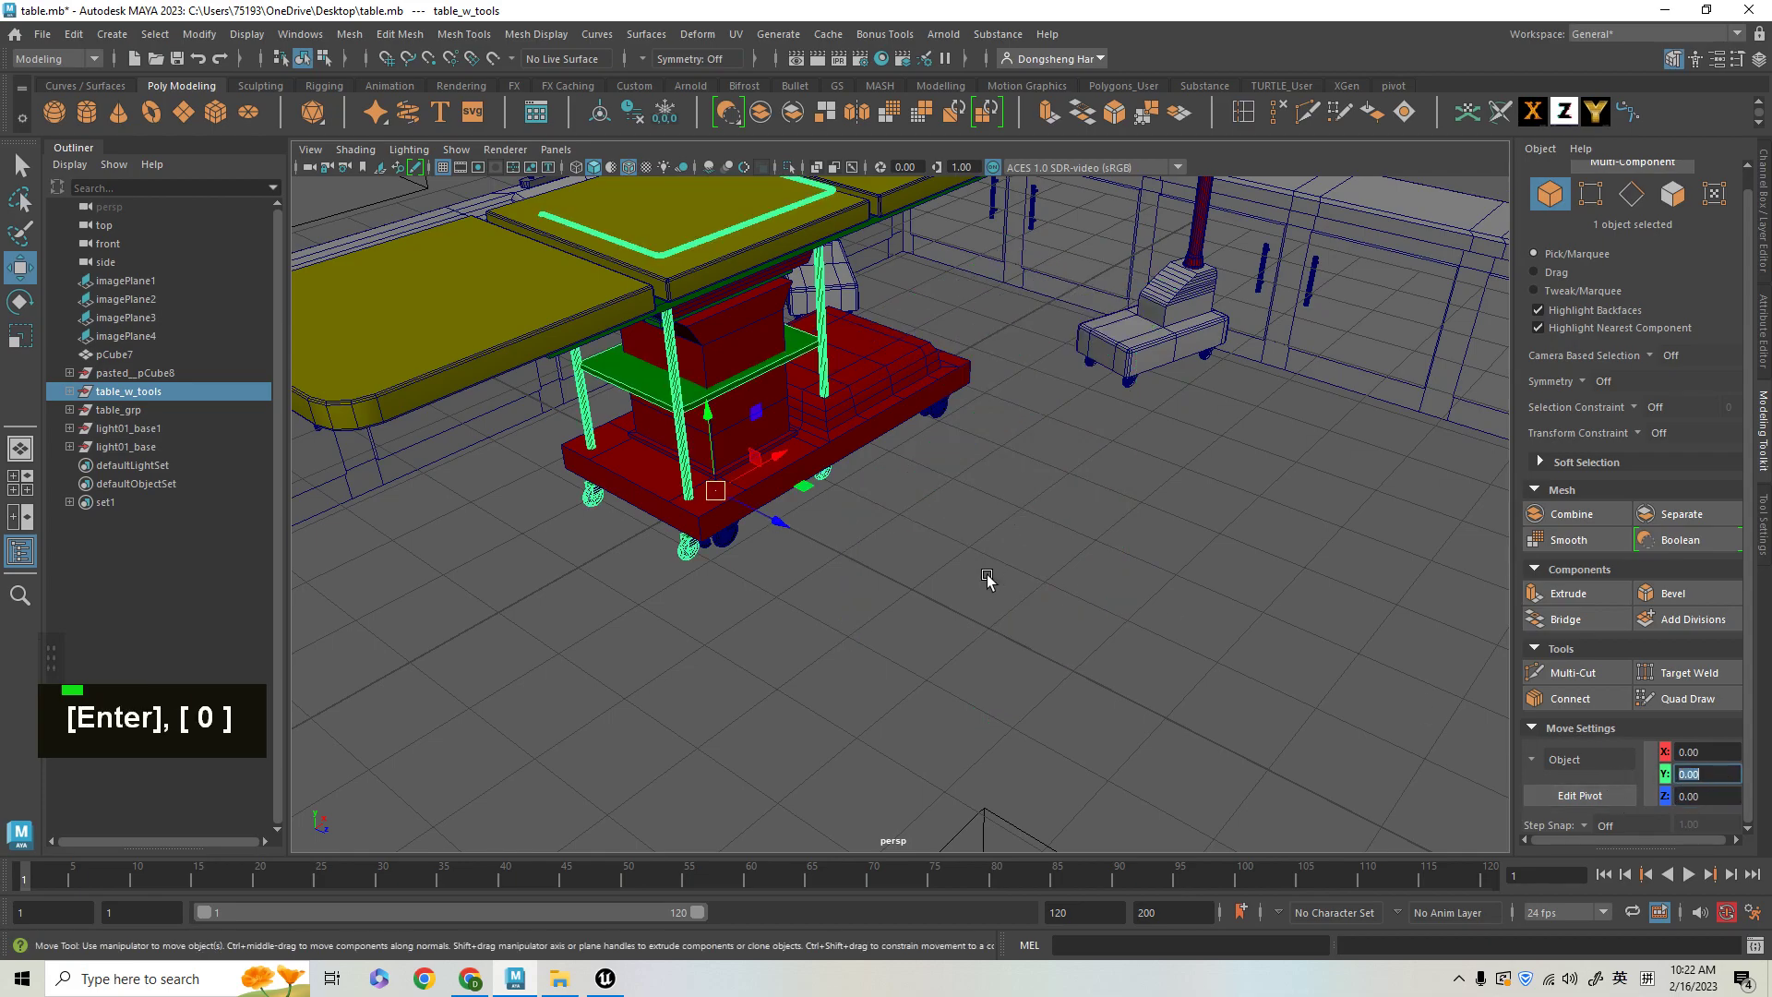
# - Examine the cart's placement at the grid origin among the surgical table, lights and cabinets
pyautogui.keyDown('alt'); pyautogui.moveTo(998, 563); pyautogui.dragTo(945, 473, button='right'); pyautogui.keyUp('alt')
pyautogui.keyDown('alt'); pyautogui.moveTo(944, 472); pyautogui.dragTo(977, 565); pyautogui.keyUp('alt')
pyautogui.keyDown('alt'); pyautogui.moveTo(976, 566); pyautogui.dragTo(1068, 542, button='middle'); pyautogui.keyUp('alt')
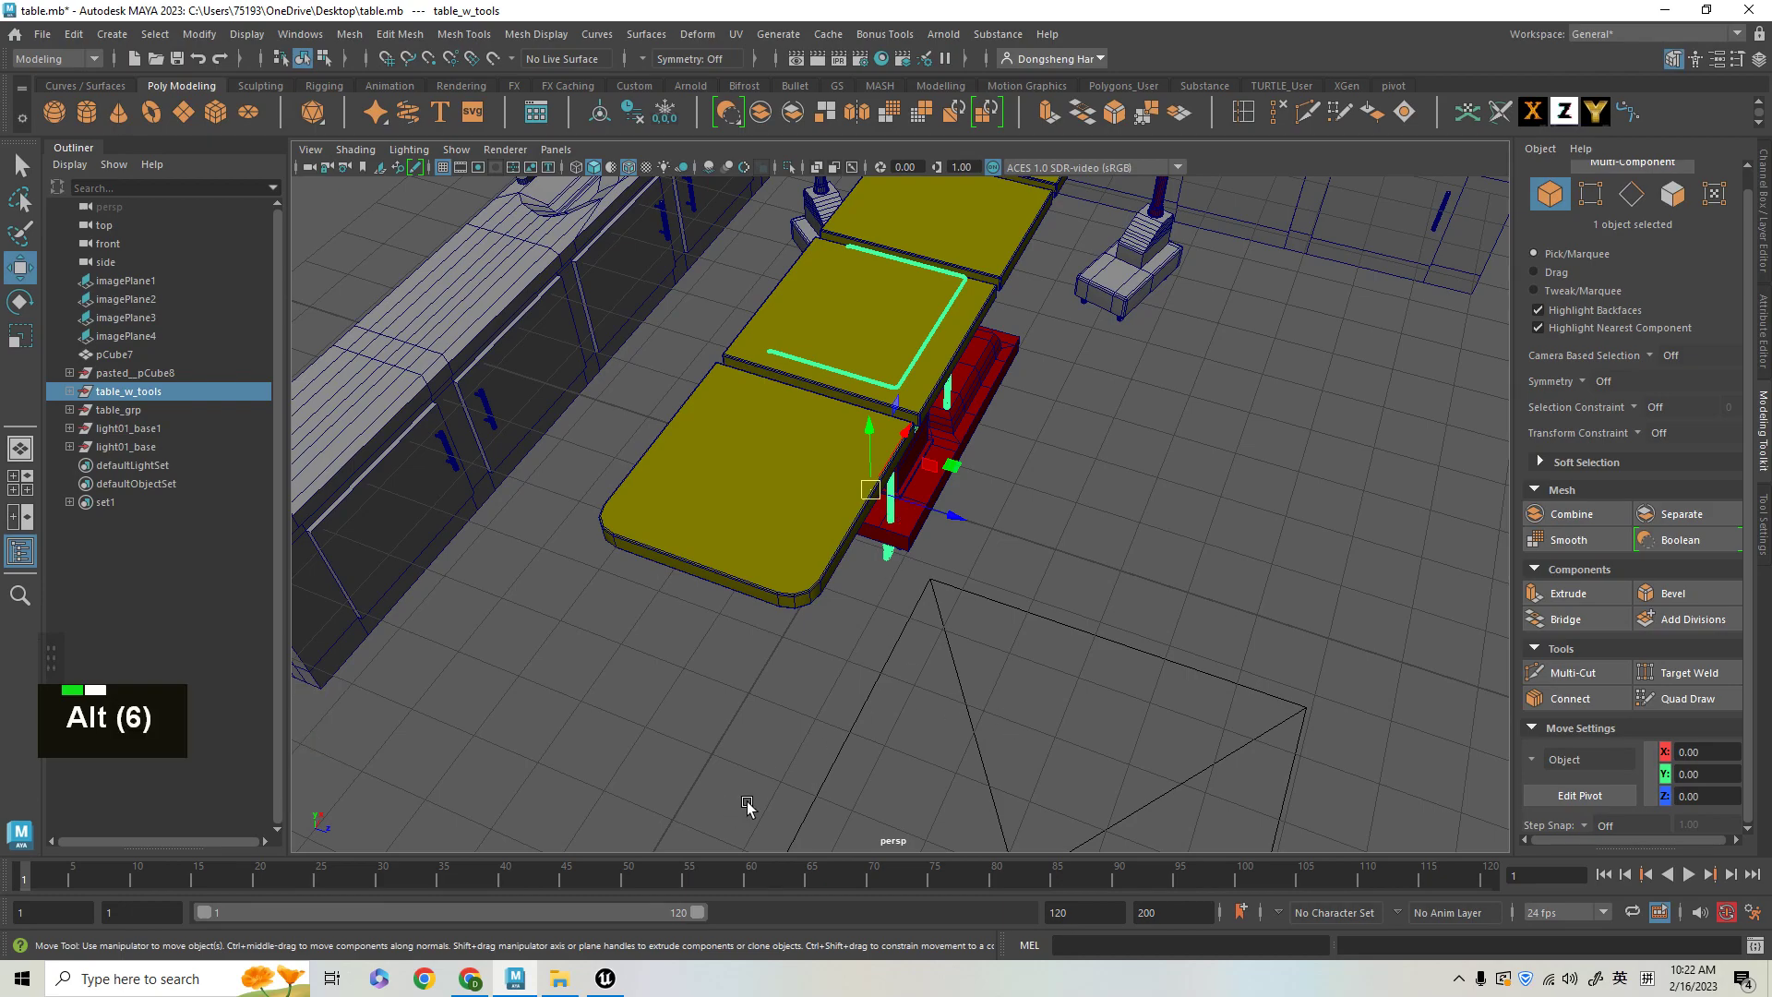
pyautogui.keyDown('alt'); pyautogui.moveTo(1004, 673); pyautogui.dragTo(968, 651, button='right'); pyautogui.keyUp('alt')
pyautogui.keyDown('alt'); pyautogui.moveTo(967, 652); pyautogui.dragTo(981, 652, button='middle'); pyautogui.keyUp('alt')
pyautogui.moveTo(980, 652)
pyautogui.keyDown('alt'); pyautogui.mouseDown(button='right')
pyautogui.moveTo(1076, 723)
pyautogui.moveTo(960, 664)
pyautogui.mouseUp(button='right'); pyautogui.keyUp('alt')
pyautogui.moveTo(961, 664)
pyautogui.keyDown('alt'); pyautogui.mouseDown()
pyautogui.moveTo(942, 661)
pyautogui.moveTo(948, 637)
pyautogui.mouseUp(); pyautogui.keyUp('alt')
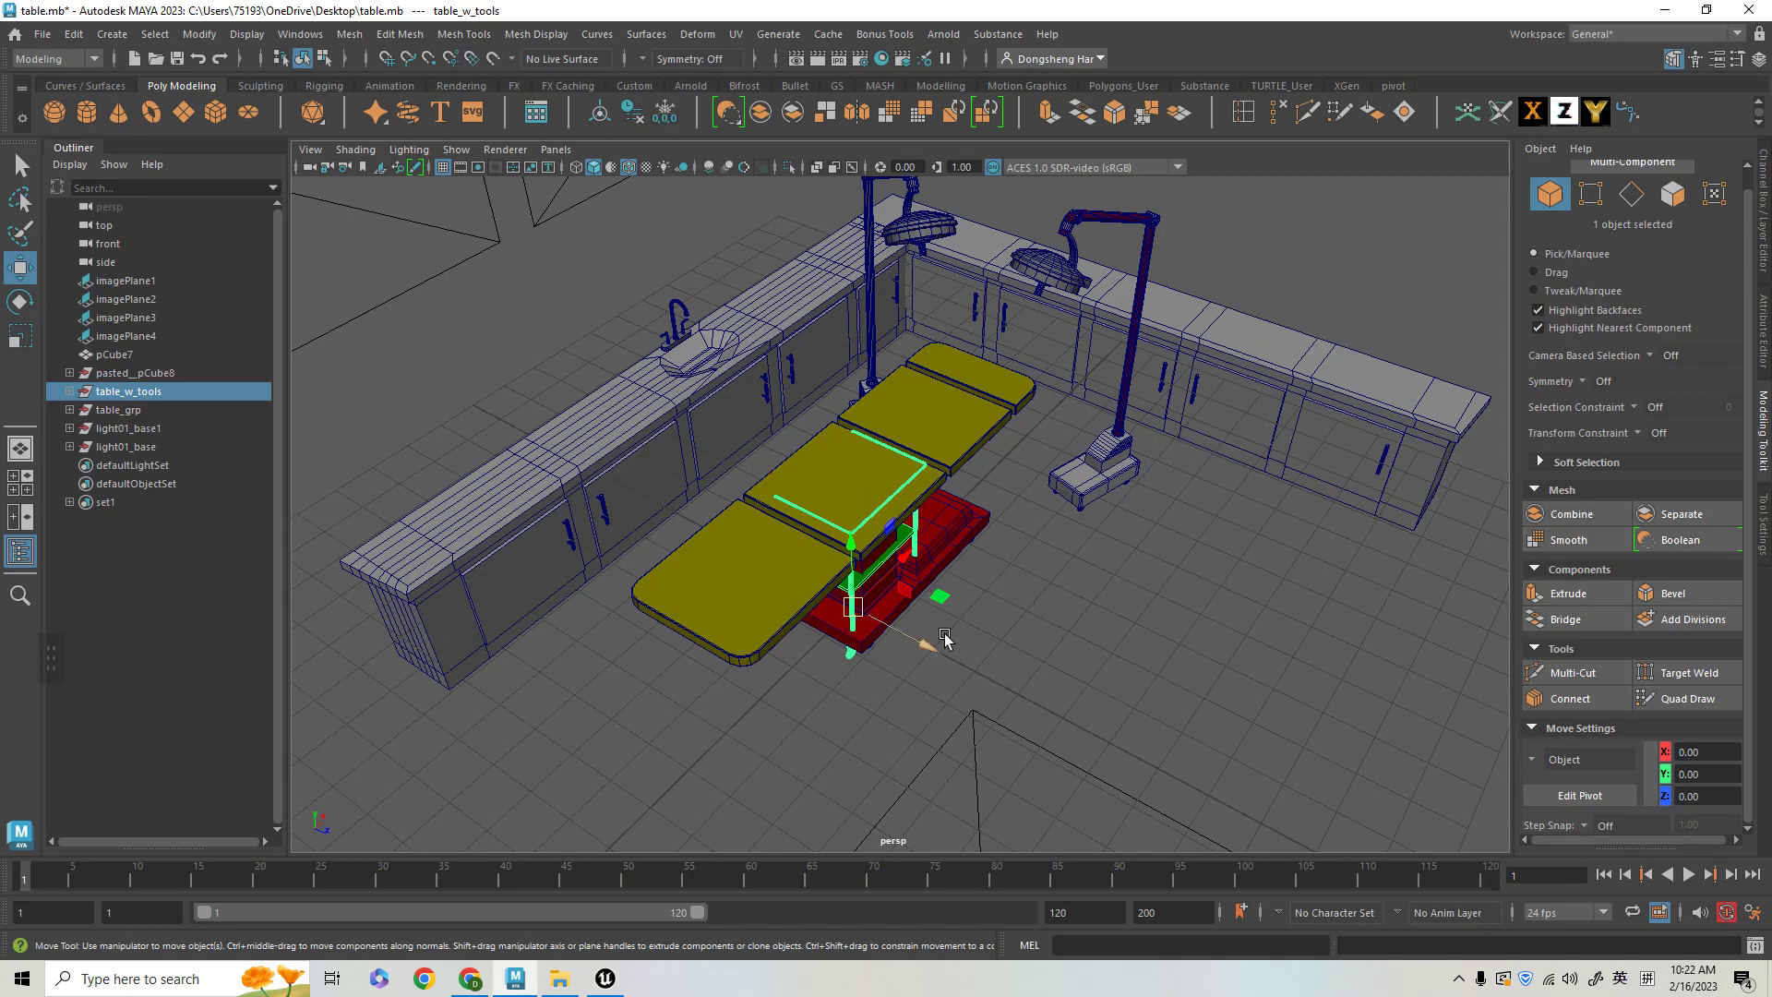
pyautogui.keyDown('alt'); pyautogui.moveTo(907, 610); pyautogui.dragTo(1020, 618); pyautogui.keyUp('alt')
pyautogui.moveTo(1020, 617)
pyautogui.keyDown('alt'); pyautogui.mouseDown(button='right')
pyautogui.moveTo(1012, 606)
pyautogui.moveTo(997, 659)
pyautogui.moveTo(1038, 603)
pyautogui.mouseUp(button='right'); pyautogui.keyUp('alt')
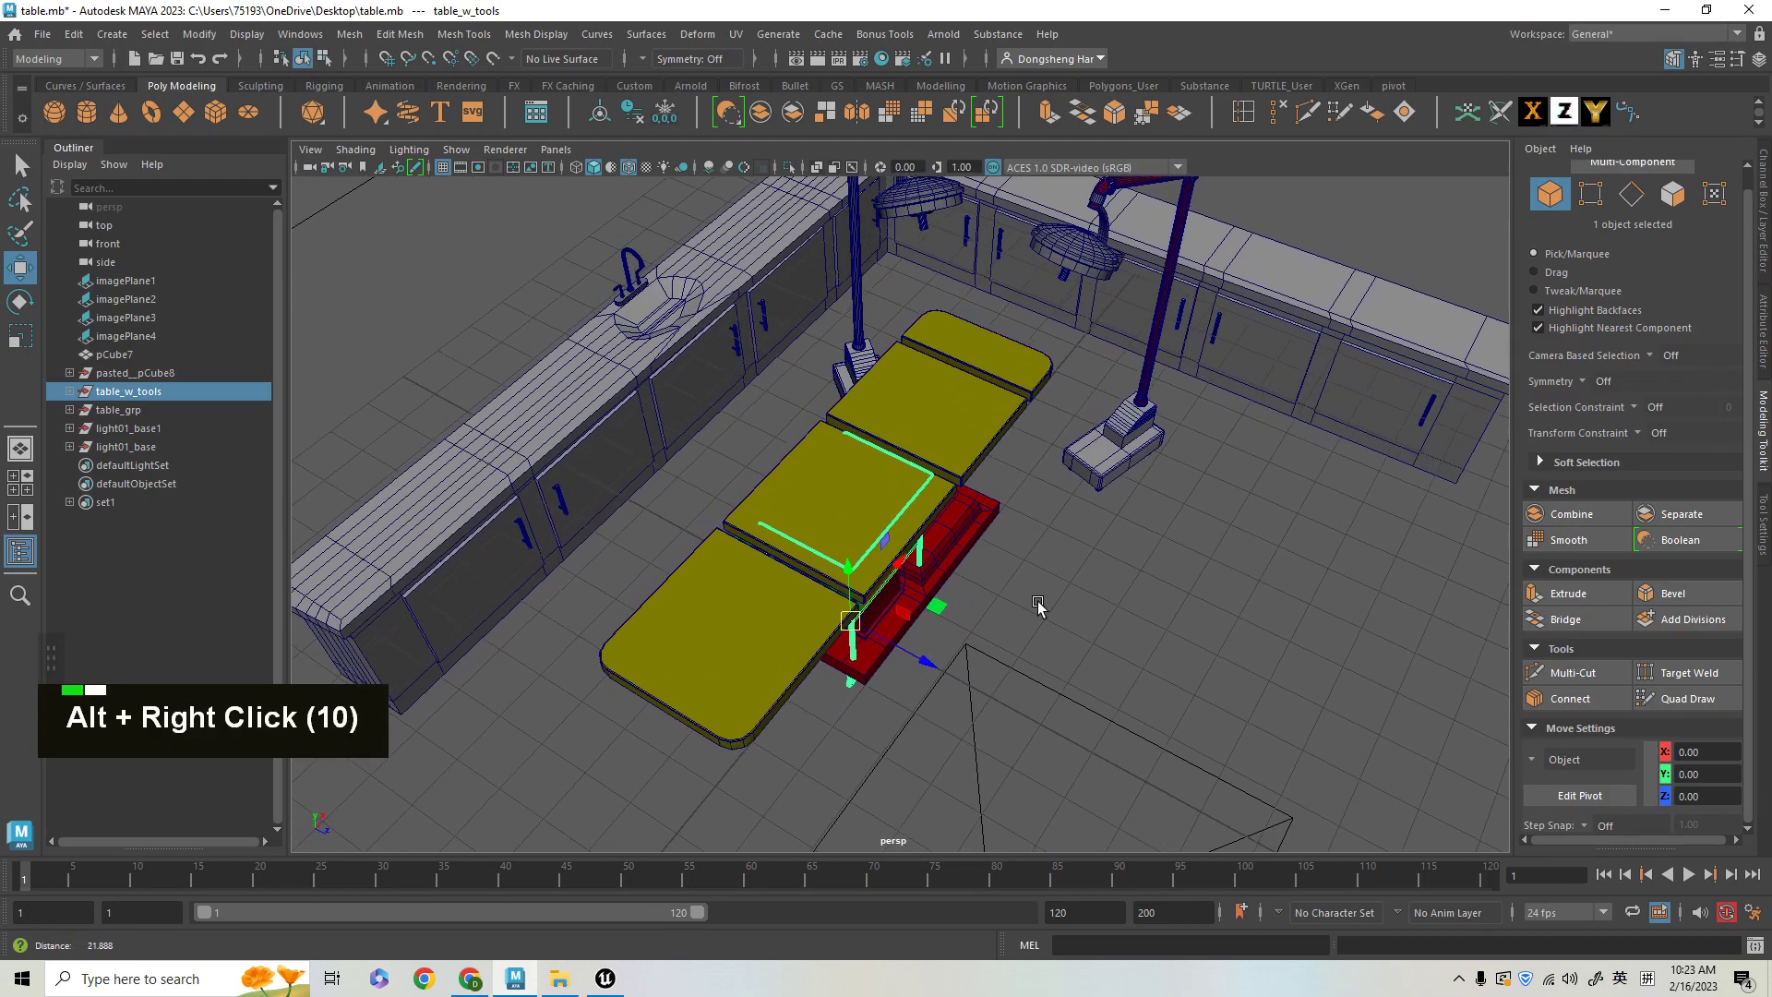
pyautogui.keyDown('alt'); pyautogui.moveTo(1087, 693); pyautogui.dragTo(1183, 725, button='middle'); pyautogui.keyUp('alt')
pyautogui.keyDown('alt'); pyautogui.moveTo(1183, 726); pyautogui.dragTo(1113, 629, button='right'); pyautogui.keyUp('alt')
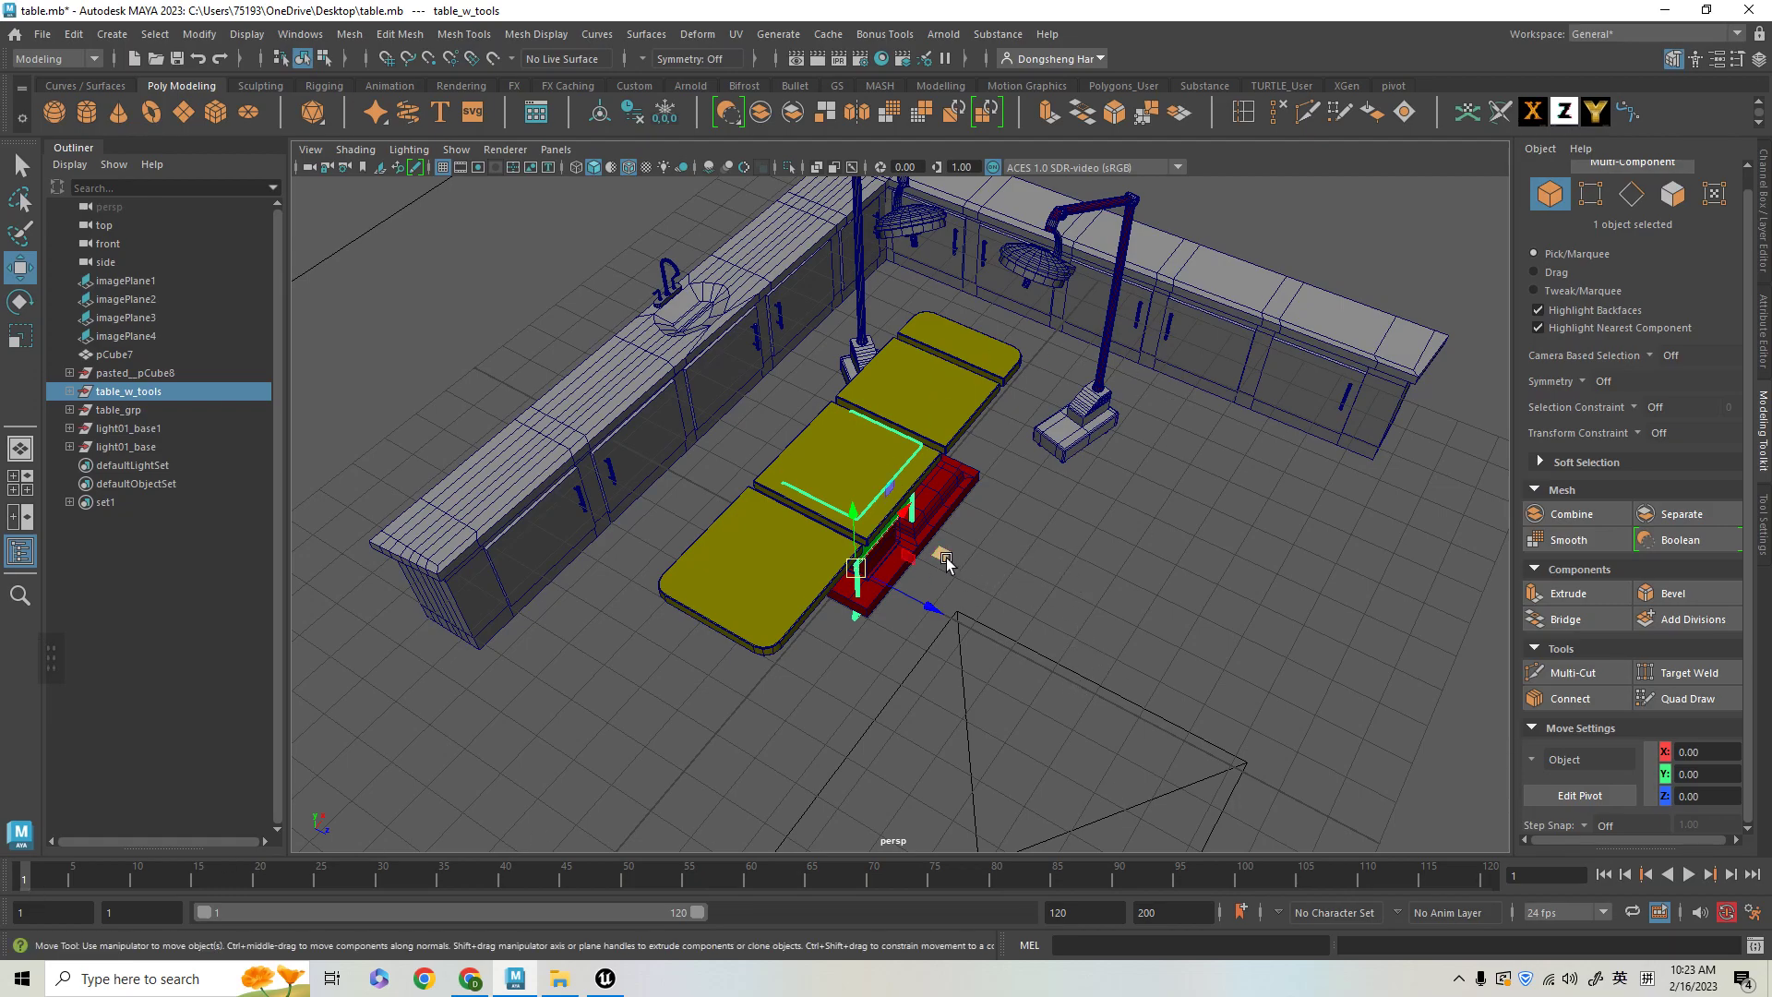
# - Move the cart beside the surgical table to about X 0.59, Z 5.60 and set keys on frames 1 and 2
pyautogui.moveTo(944, 558); pyautogui.dragTo(1182, 655)
pyautogui.keyDown('alt'); pyautogui.moveTo(1172, 657); pyautogui.dragTo(1165, 473, button='middle'); pyautogui.keyUp('alt')
pyautogui.keyDown('alt'); pyautogui.moveTo(1164, 472); pyautogui.dragTo(1181, 498, button='right'); pyautogui.keyUp('alt')
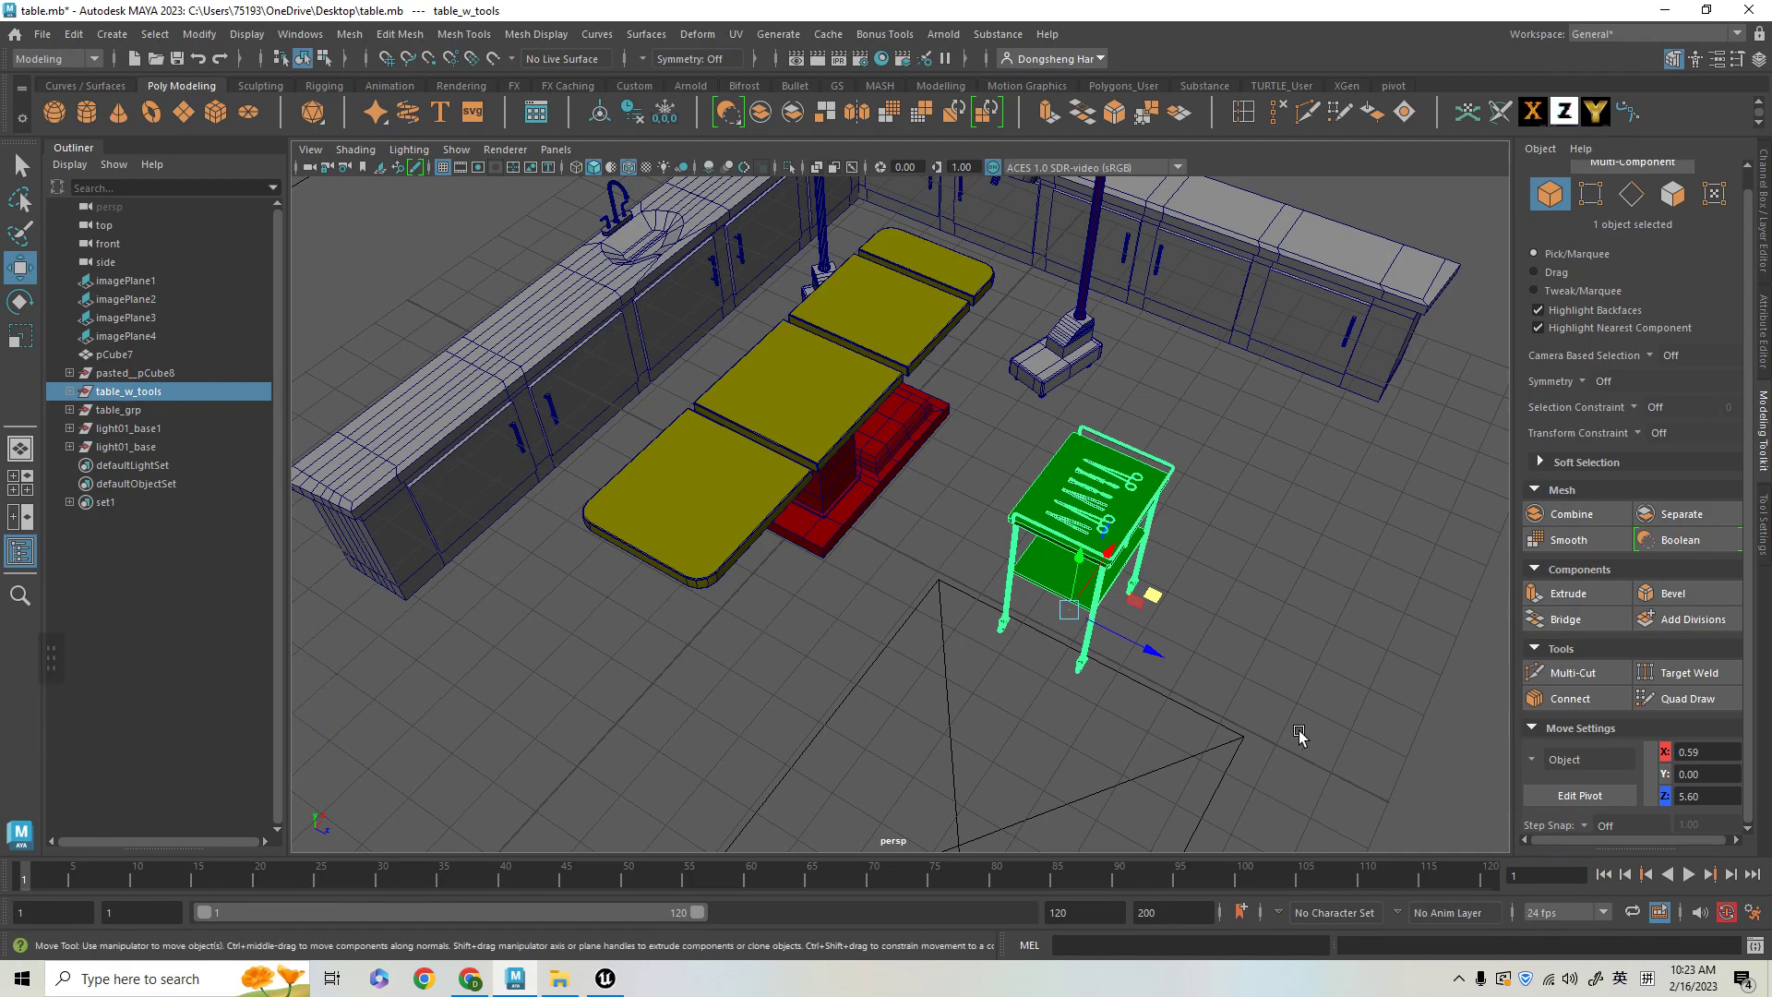
pyautogui.press('s')
pyautogui.click(35, 879)
pyautogui.keyDown('alt'); pyautogui.moveTo(995, 684); pyautogui.dragTo(1070, 716, button='middle'); pyautogui.keyUp('alt')
pyautogui.press('s')
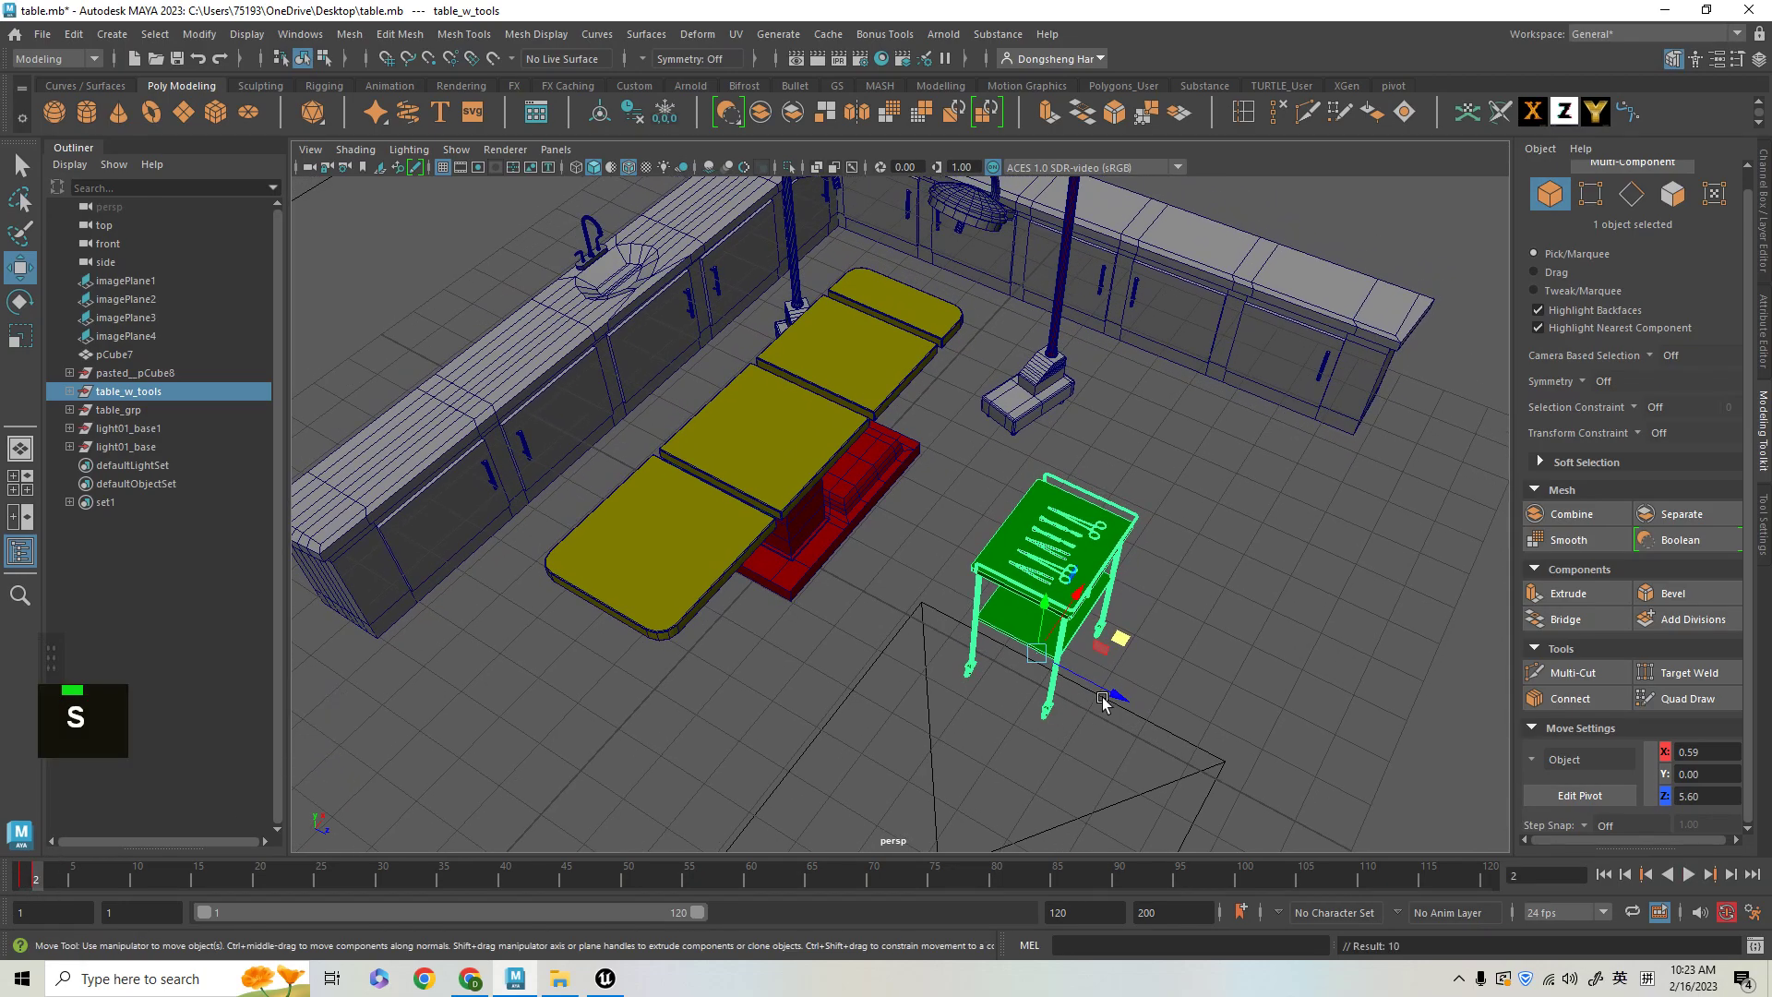
# - On frame 2, move the cart farther across the floor to about X 7.21, Z 9.44, and return to frame 1
pyautogui.keyDown('alt'); pyautogui.moveTo(1120, 547); pyautogui.dragTo(1144, 554, button='right'); pyautogui.keyUp('alt')
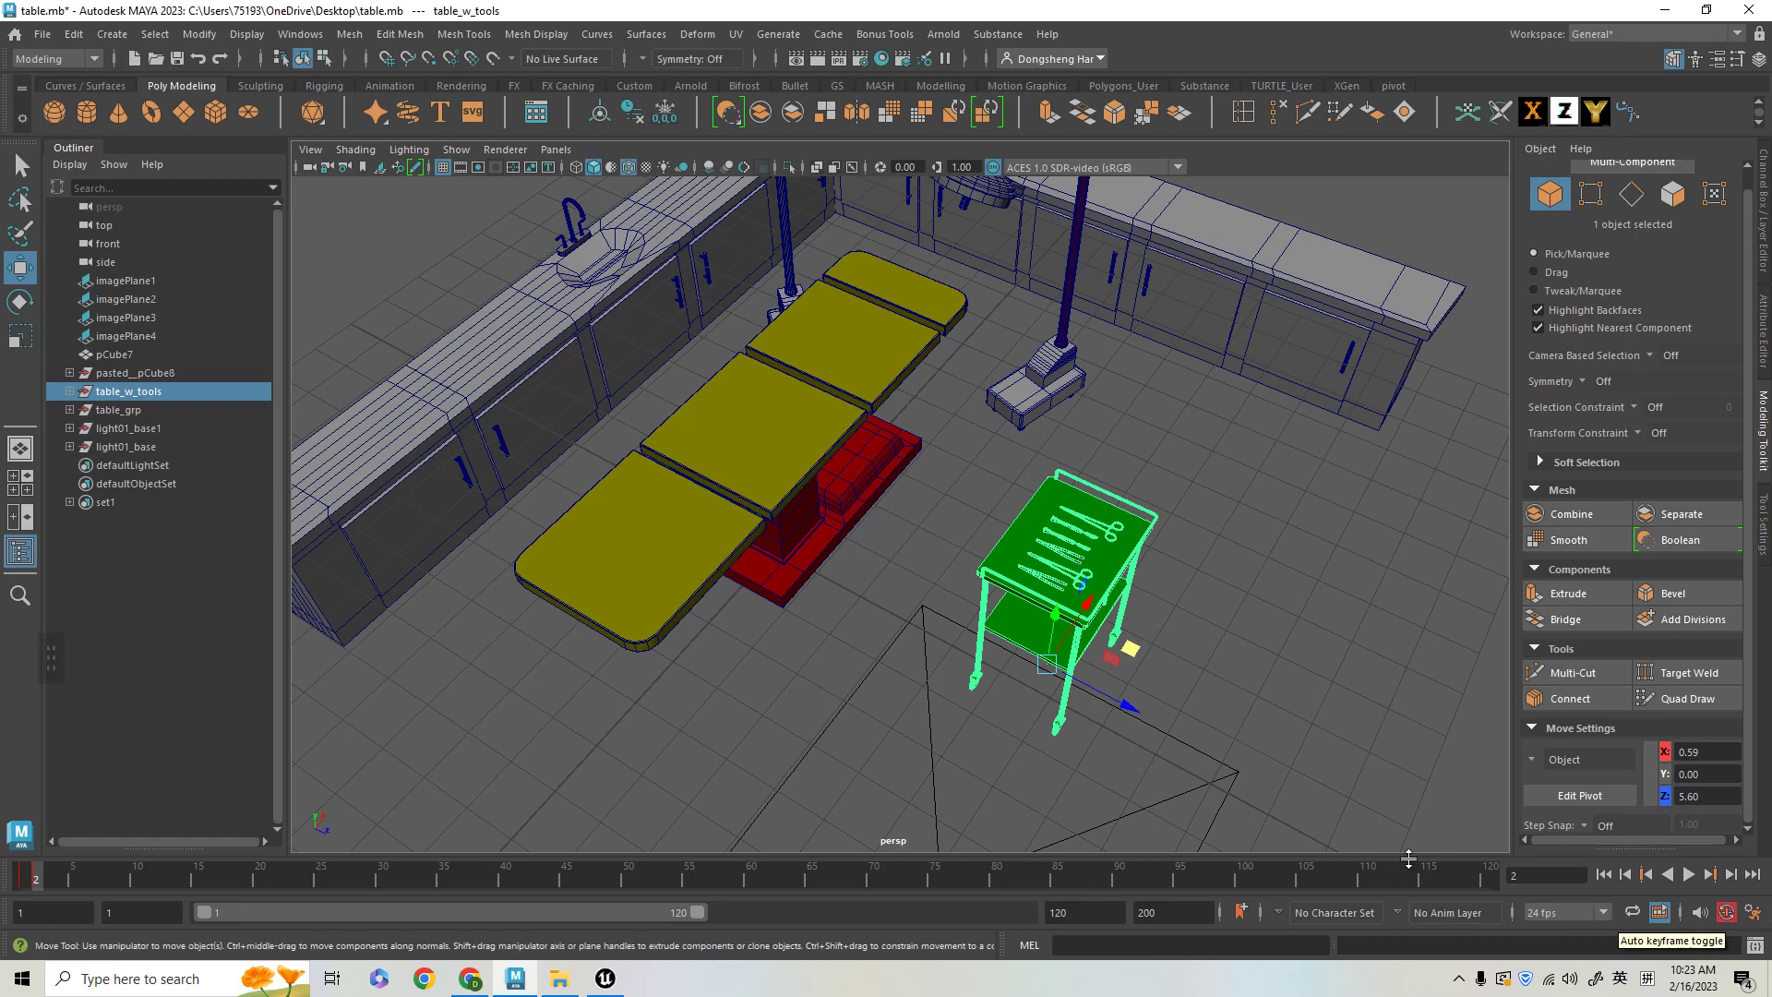
pyautogui.moveTo(1133, 653); pyautogui.dragTo(1318, 533)
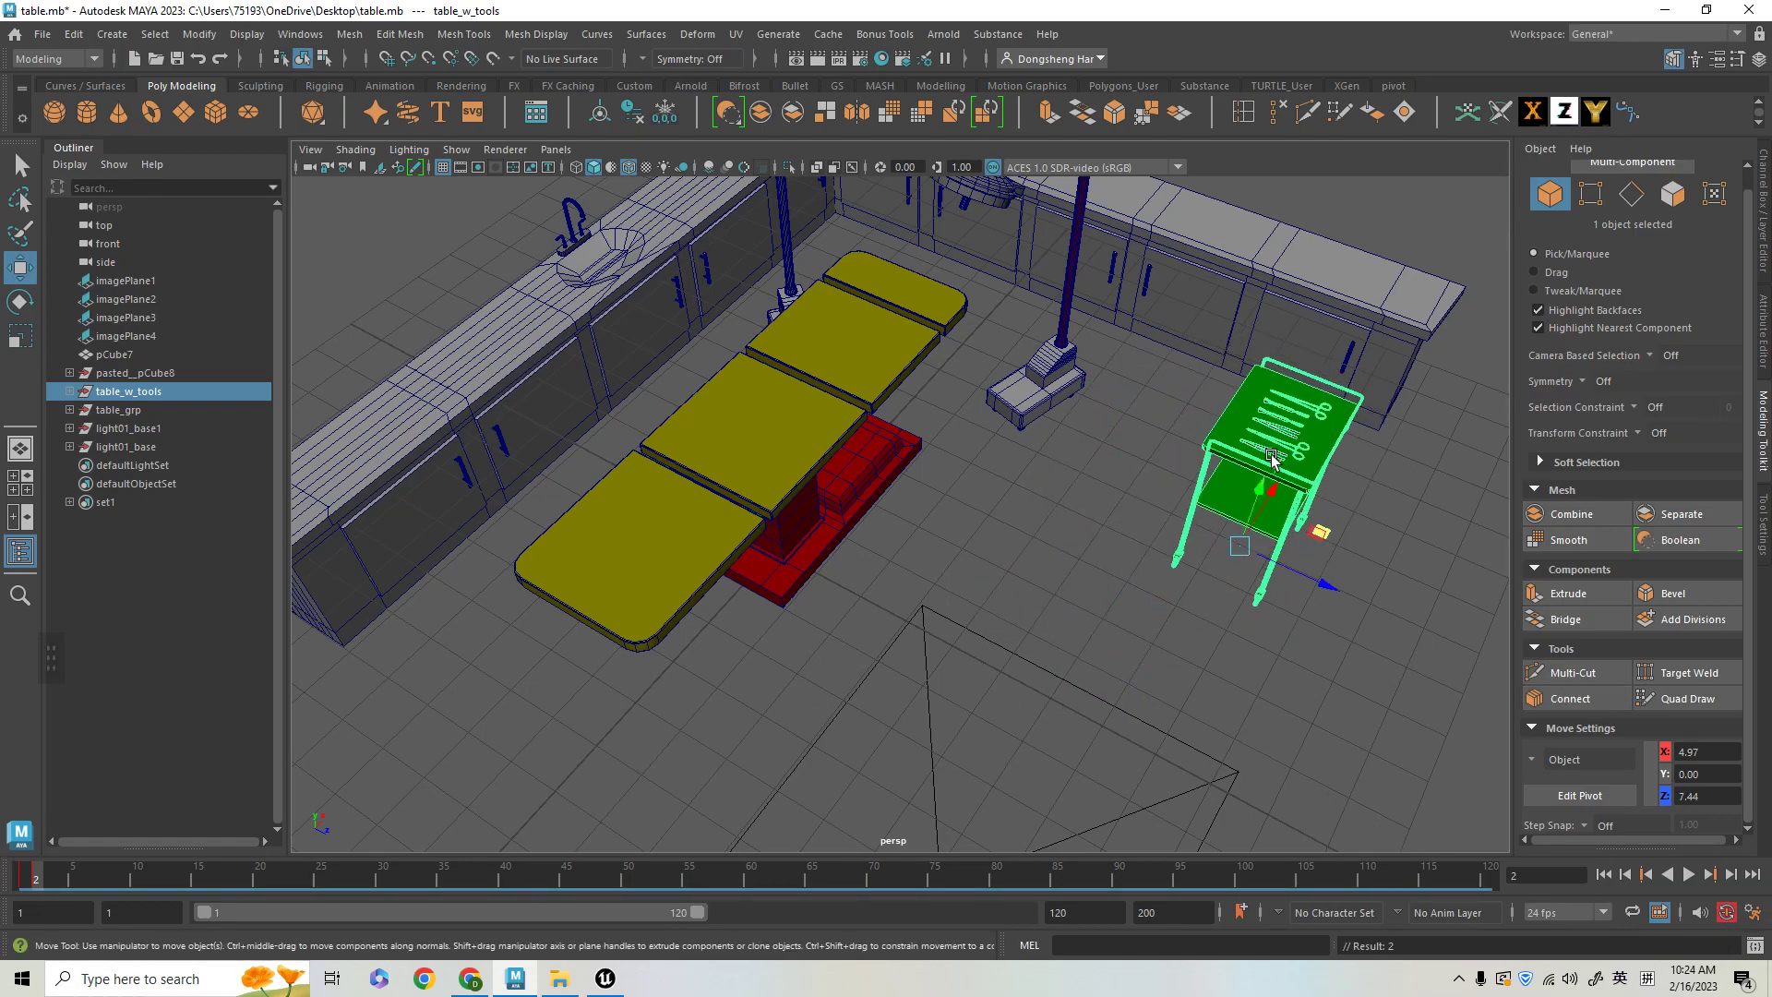
pyautogui.moveTo(1318, 532); pyautogui.dragTo(1314, 602)
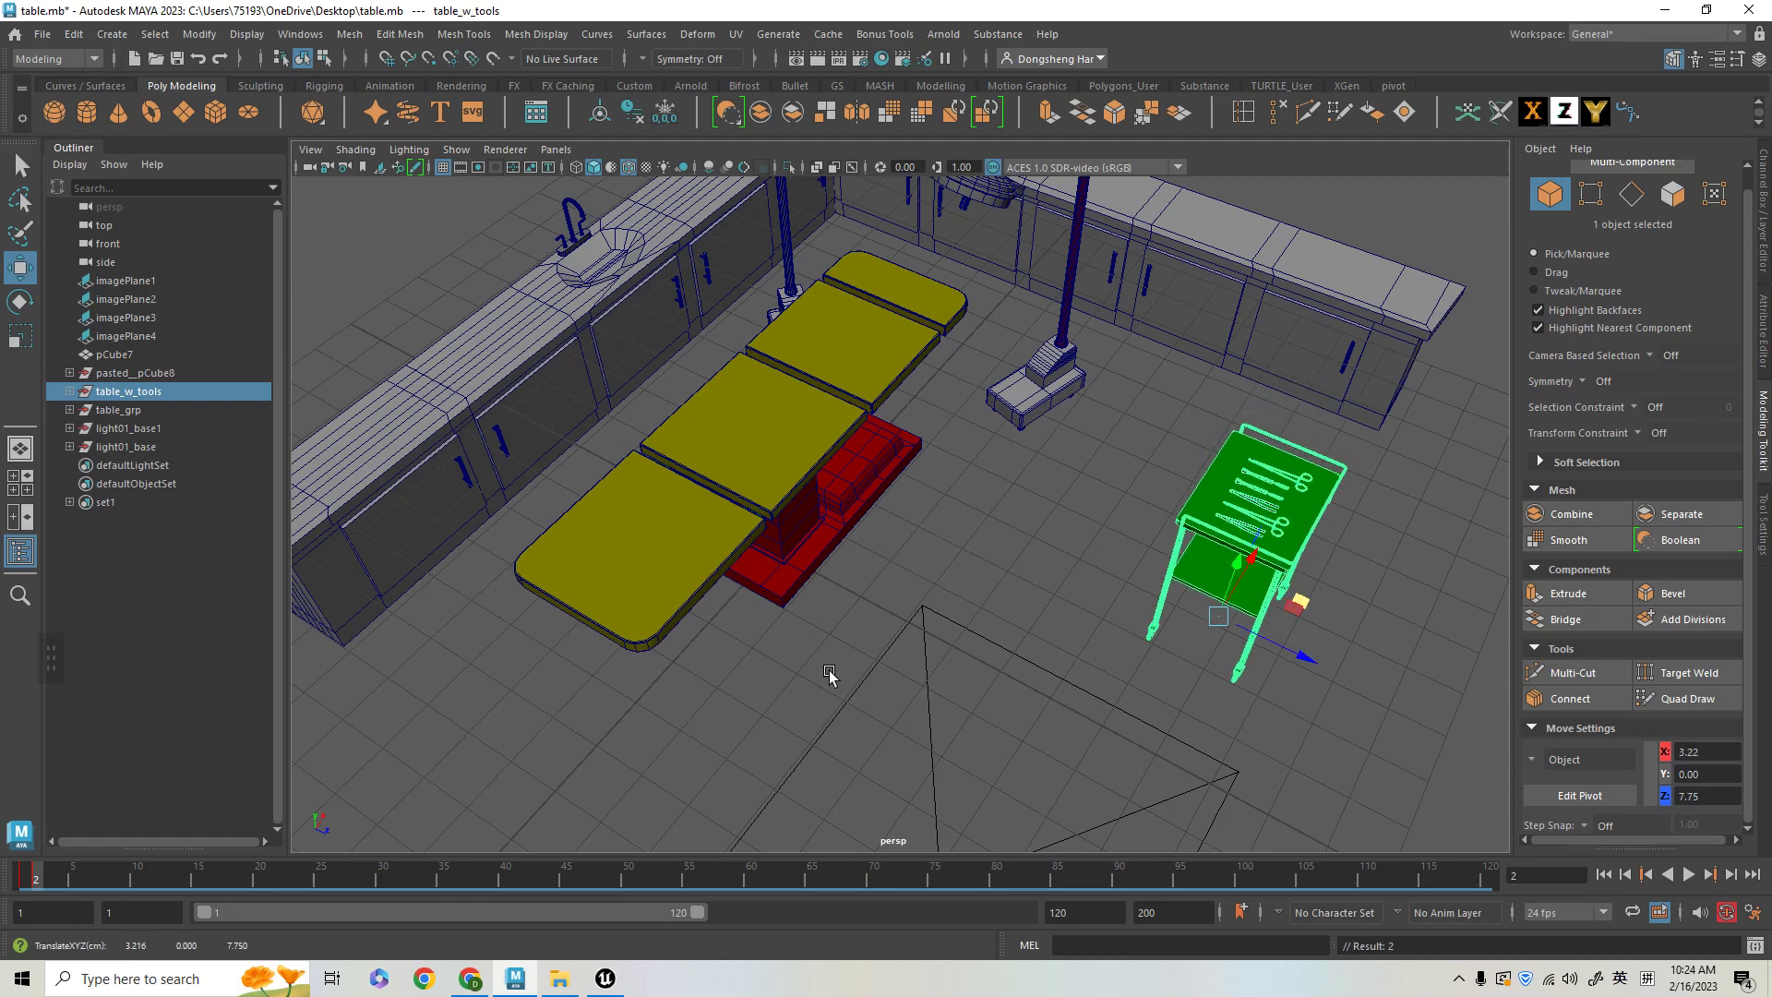
pyautogui.moveTo(1309, 607); pyautogui.dragTo(1468, 502)
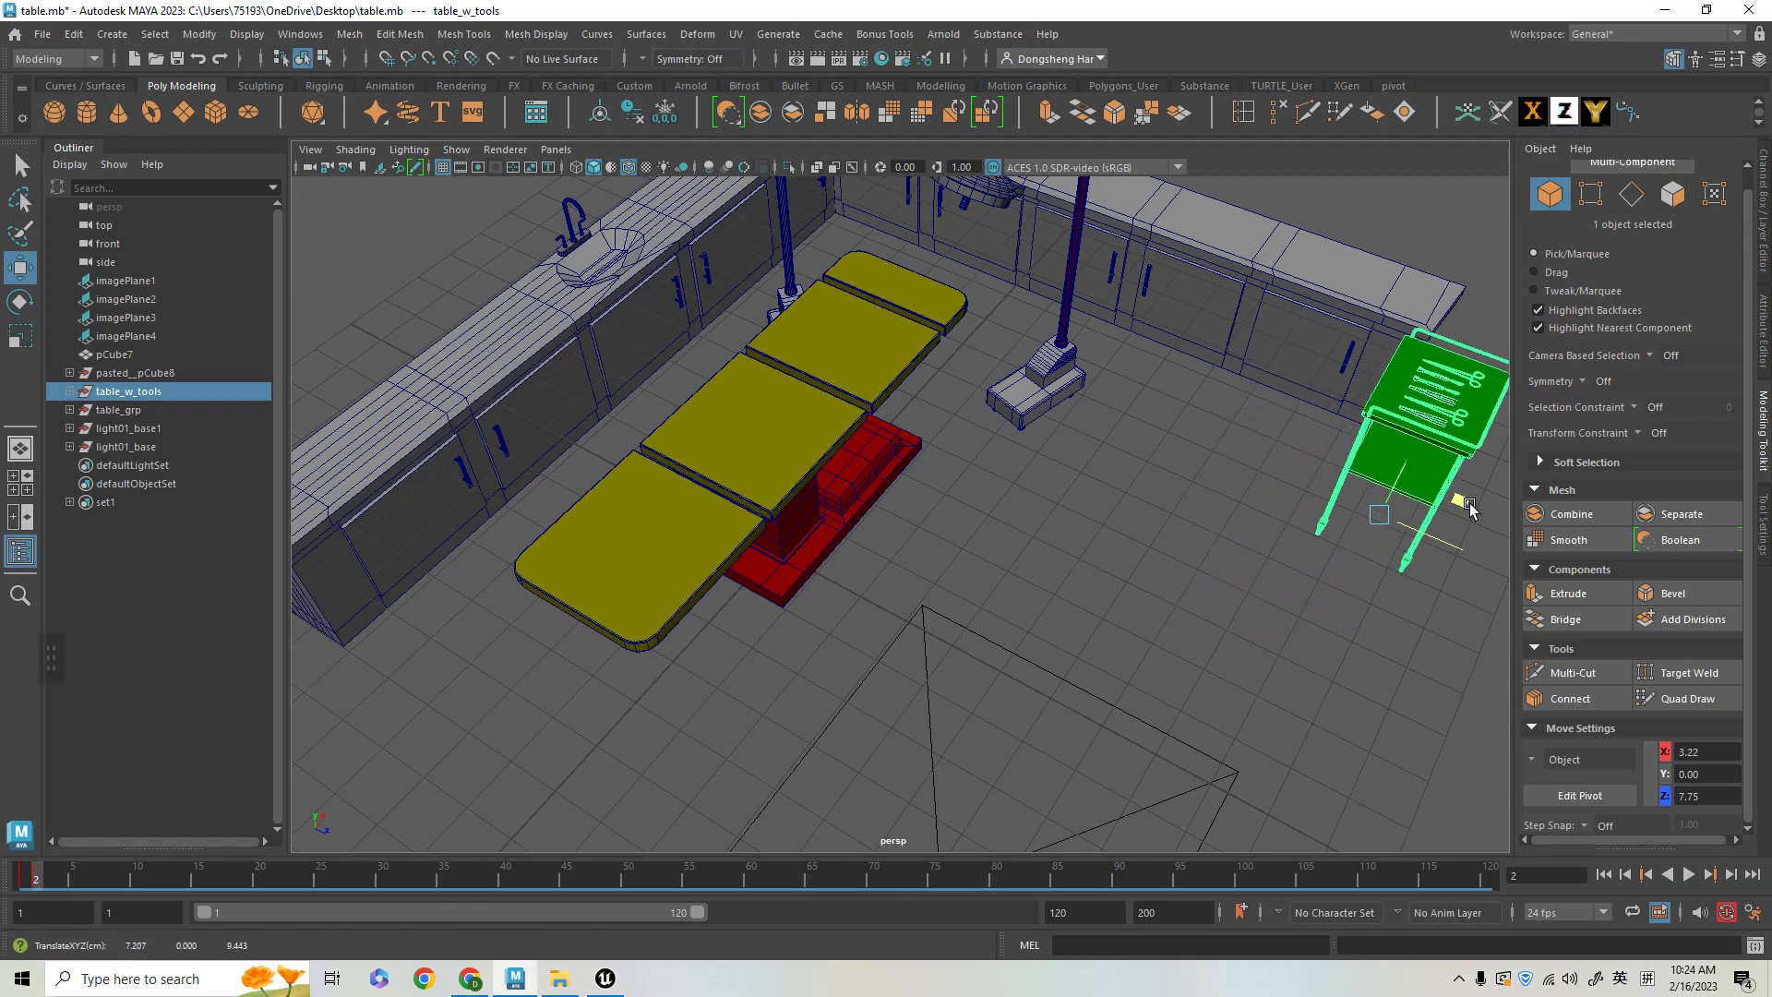
pyautogui.click(30, 881)
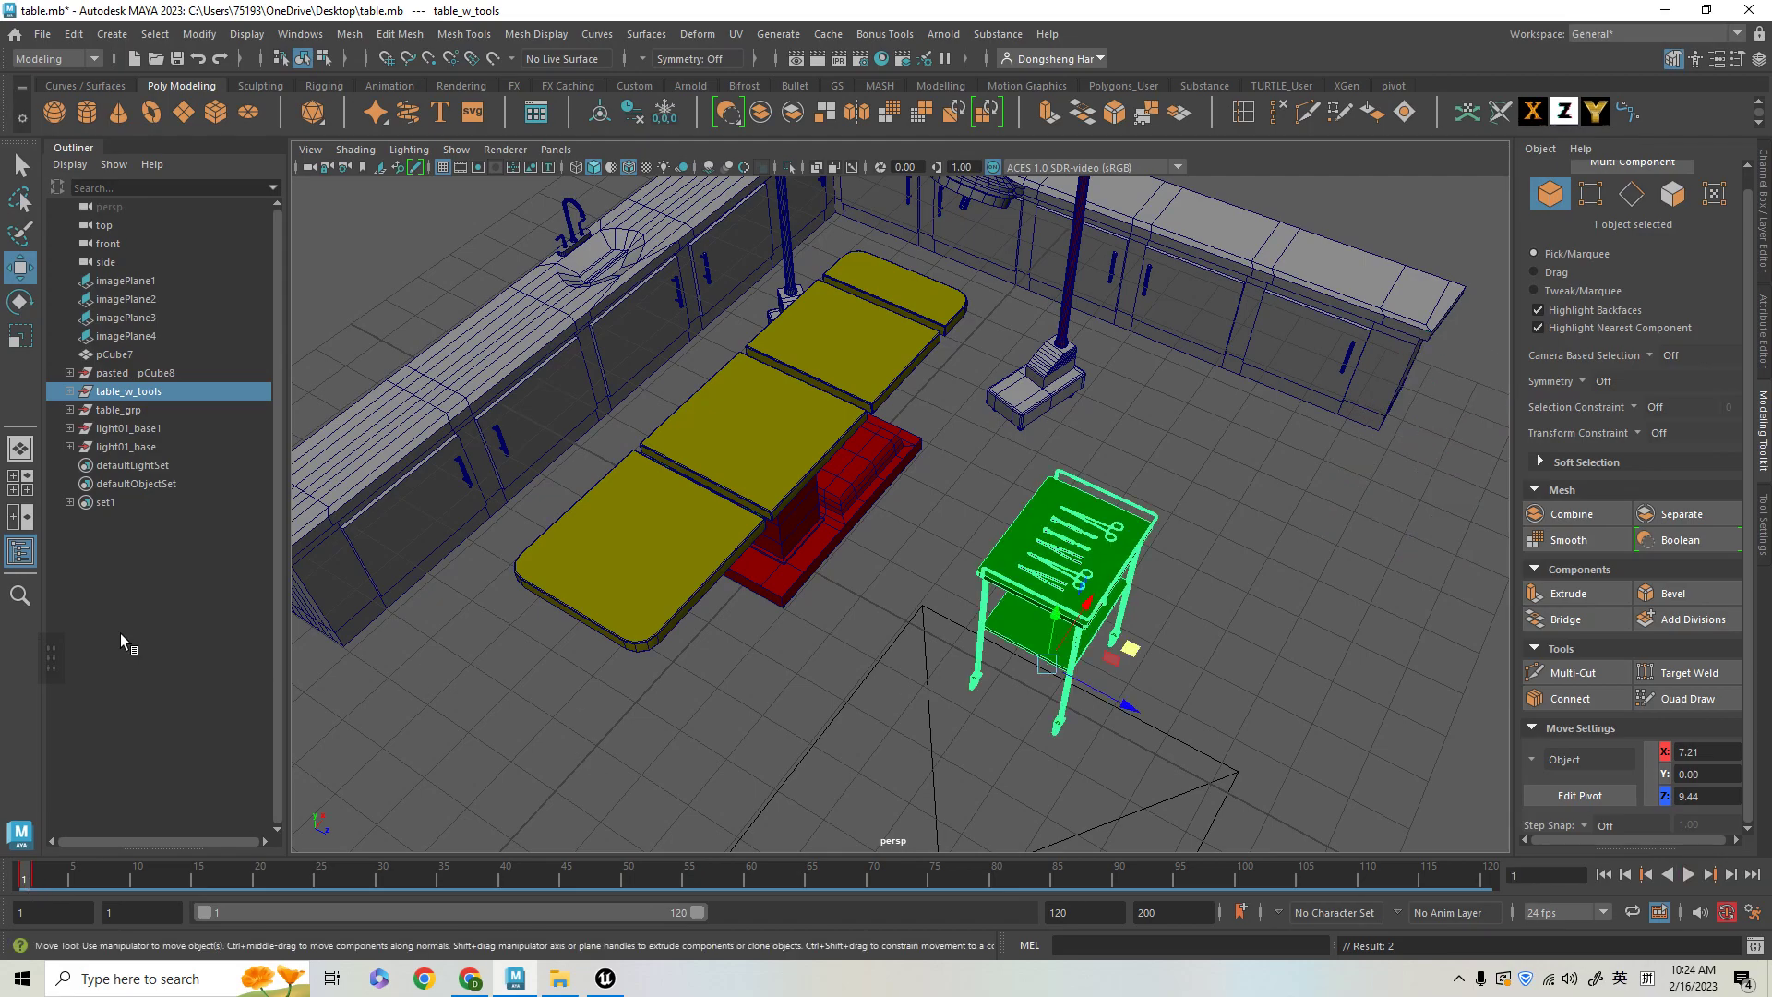
# - Reset the cart's X, Y and Z position to 0 on frame 1
pyautogui.keyDown('alt'); pyautogui.moveTo(833, 605); pyautogui.dragTo(842, 570); pyautogui.keyUp('alt')
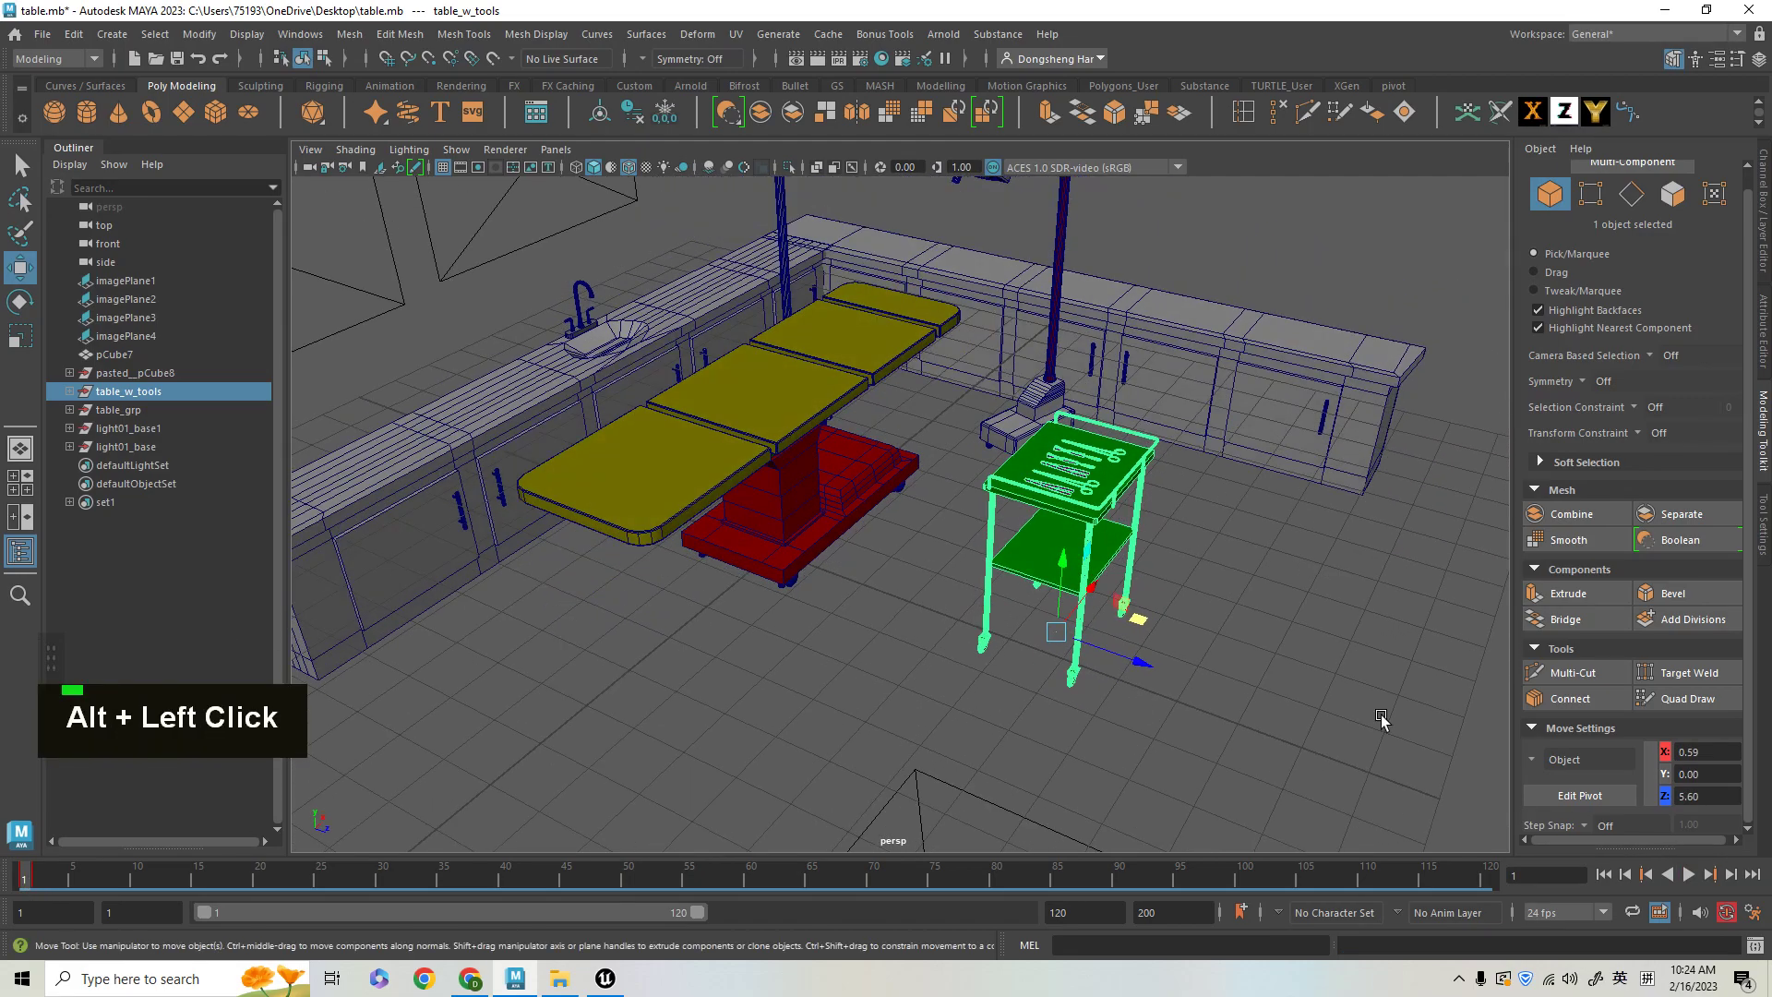
pyautogui.click(1706, 752)
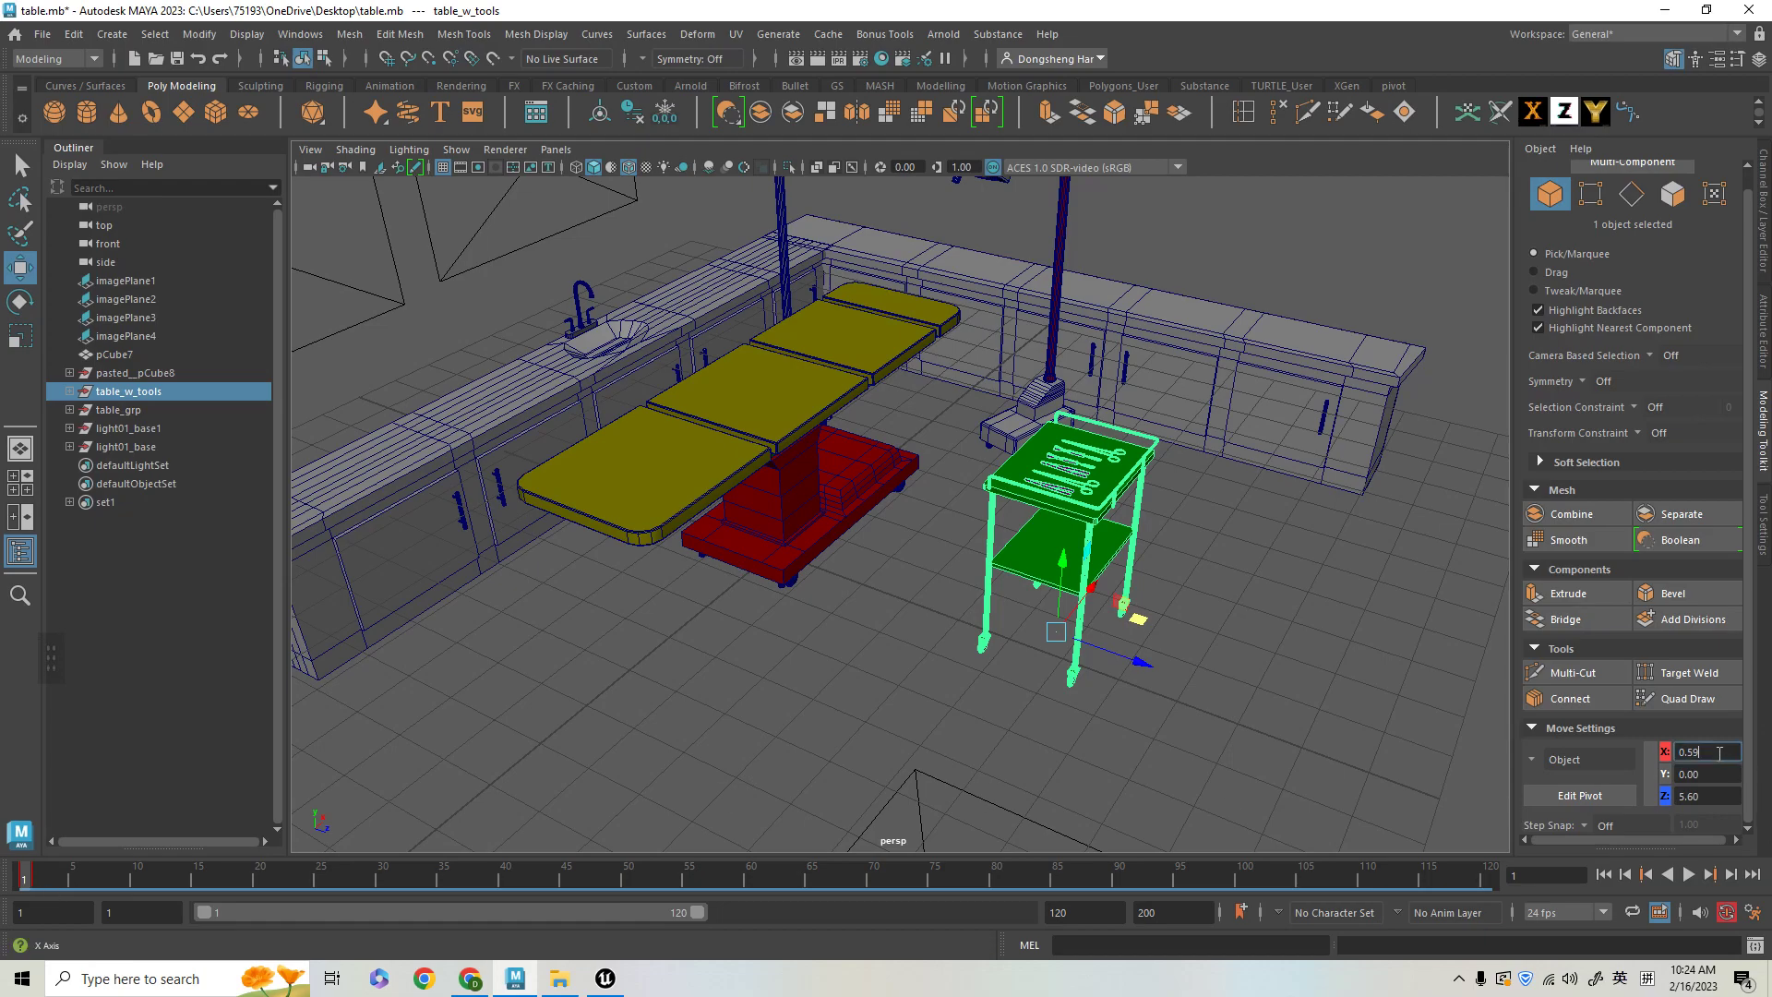
pyautogui.write('0')
pyautogui.press('Return')
pyautogui.moveTo(1724, 774); pyautogui.dragTo(1651, 794)
pyautogui.write('00')
pyautogui.press('Return')
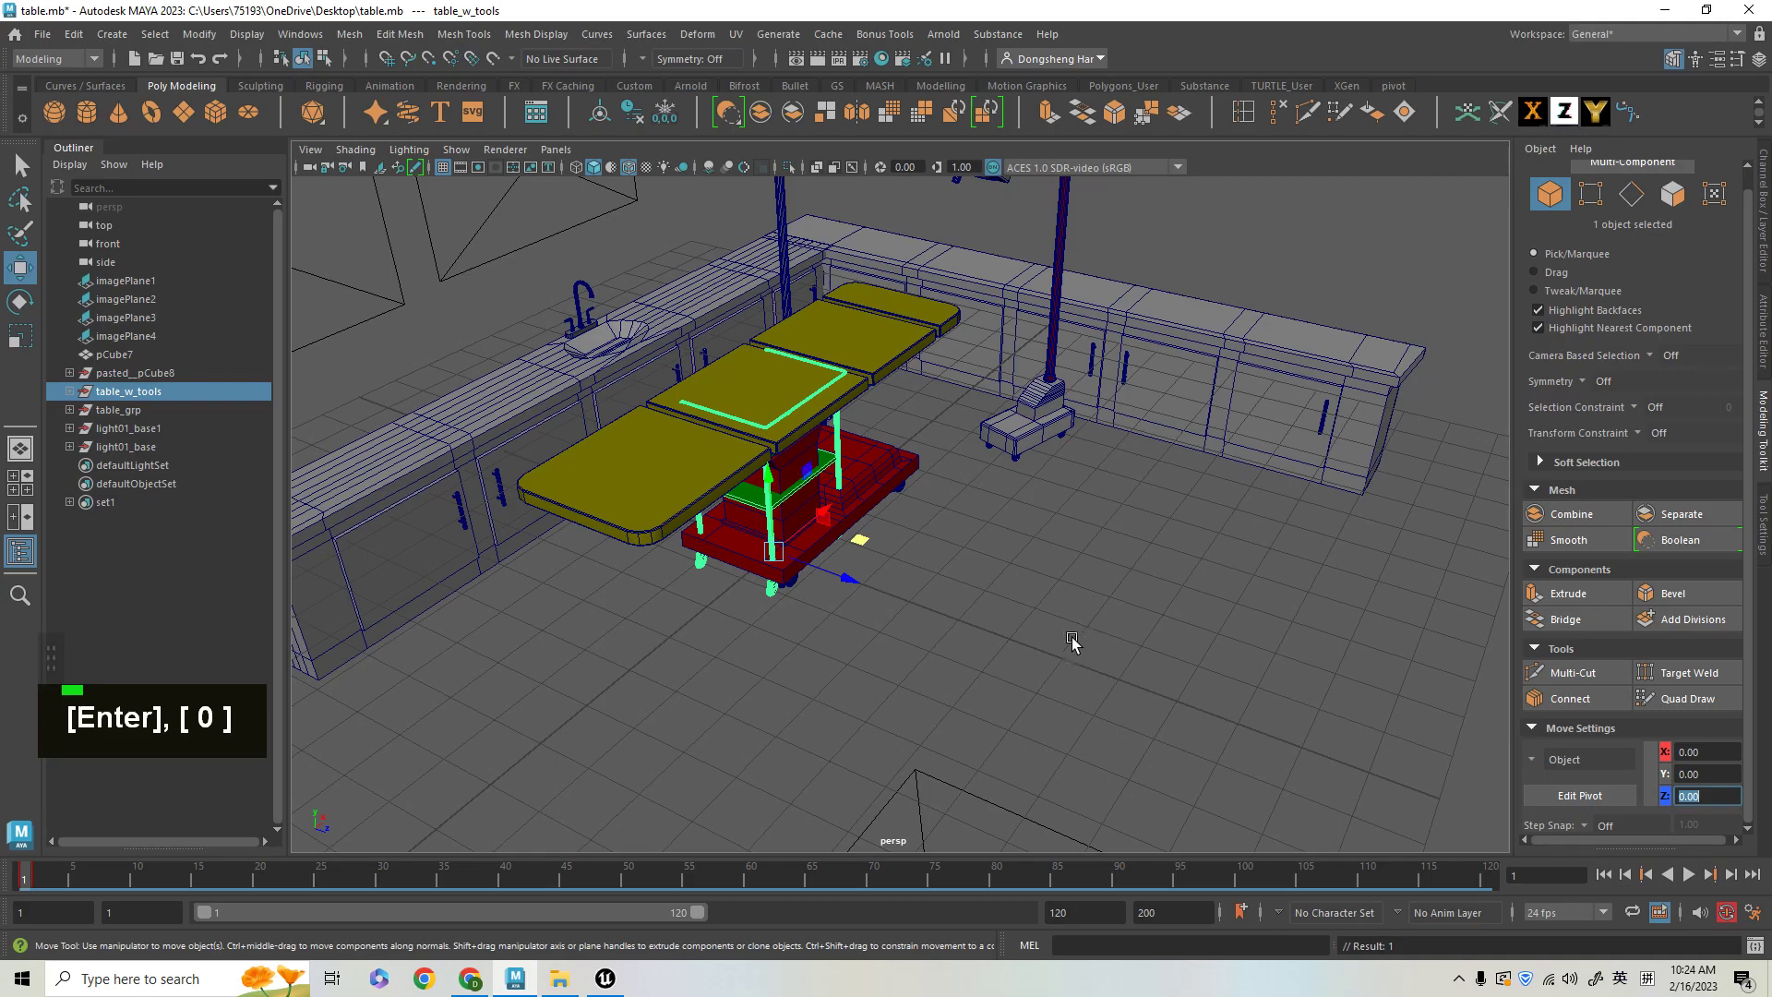
# - Inspect the cart's wheels and pivot at the origin from floor level and from above
pyautogui.keyDown('alt'); pyautogui.moveTo(1078, 637); pyautogui.dragTo(1016, 617); pyautogui.keyUp('alt')
pyautogui.keyDown('alt'); pyautogui.moveTo(1016, 616); pyautogui.dragTo(1088, 633, button='right'); pyautogui.keyUp('alt')
pyautogui.keyDown('alt'); pyautogui.moveTo(1088, 633); pyautogui.dragTo(1108, 553); pyautogui.keyUp('alt')
pyautogui.keyDown('alt'); pyautogui.moveTo(1107, 554); pyautogui.dragTo(1009, 600, button='right'); pyautogui.keyUp('alt')
pyautogui.keyDown('alt'); pyautogui.moveTo(1008, 601); pyautogui.dragTo(978, 517, button='middle'); pyautogui.keyUp('alt')
pyautogui.keyDown('alt'); pyautogui.moveTo(978, 517); pyautogui.dragTo(1103, 602, button='right'); pyautogui.keyUp('alt')
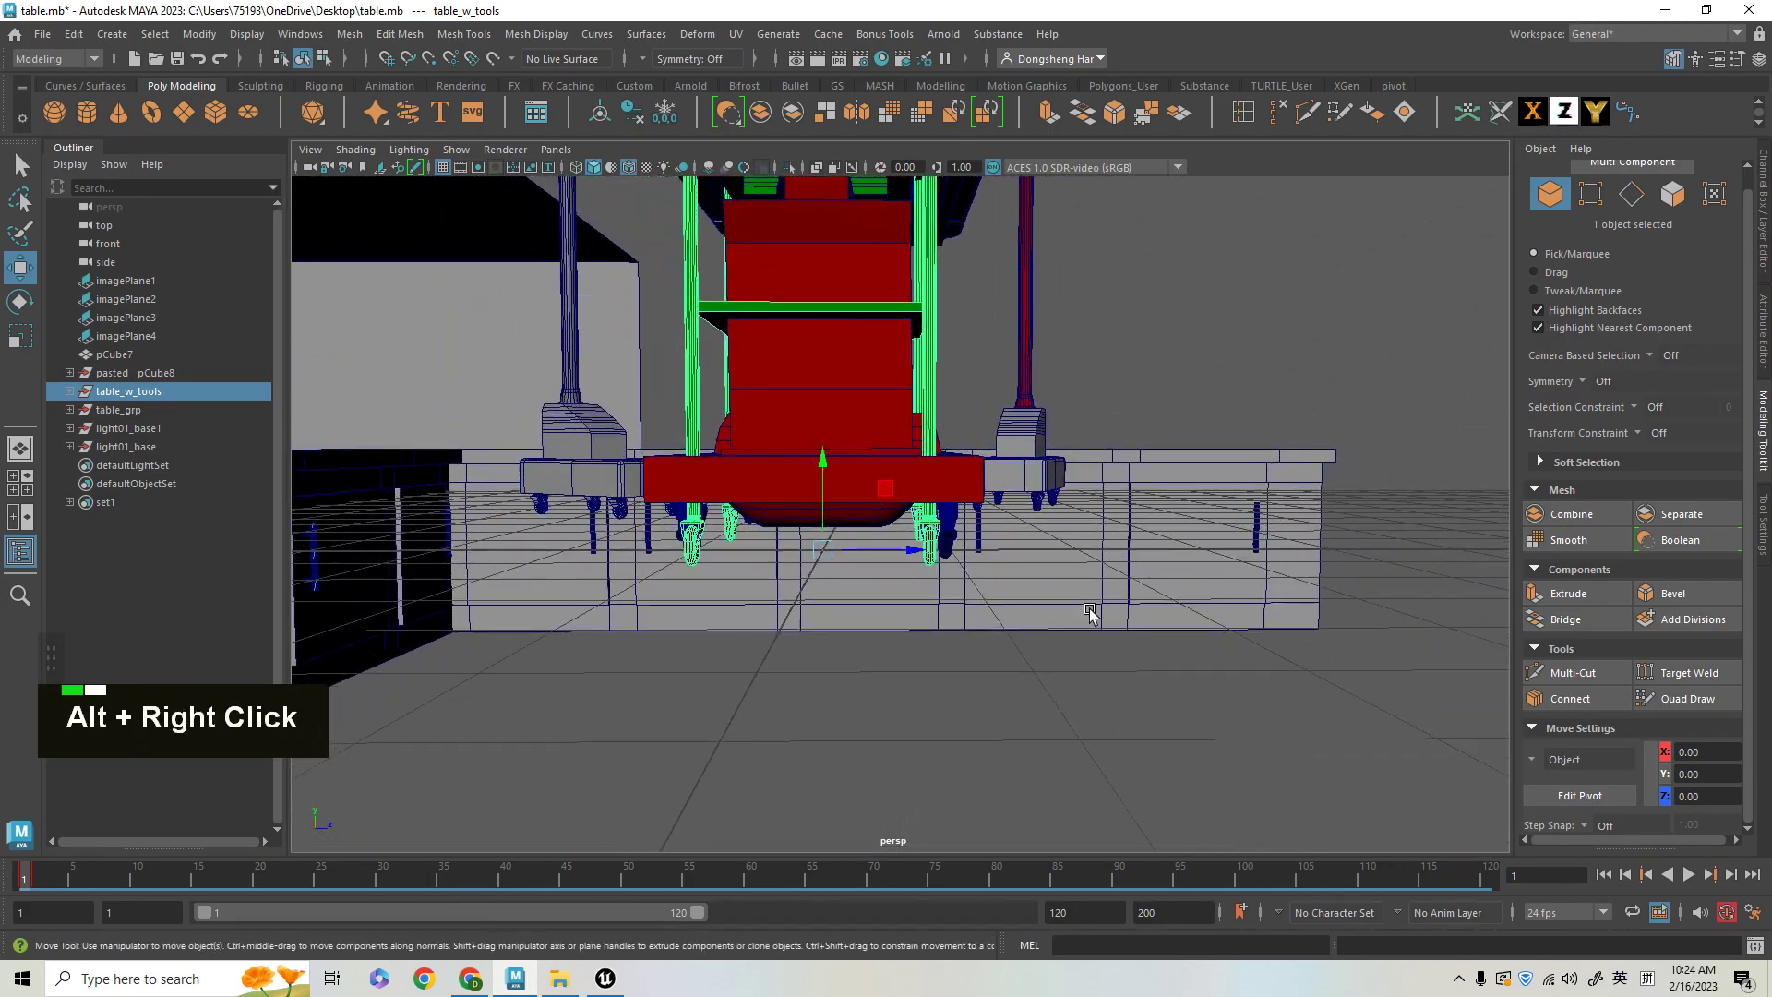
pyautogui.keyDown('alt'); pyautogui.moveTo(1104, 601); pyautogui.dragTo(1190, 665); pyautogui.keyUp('alt')
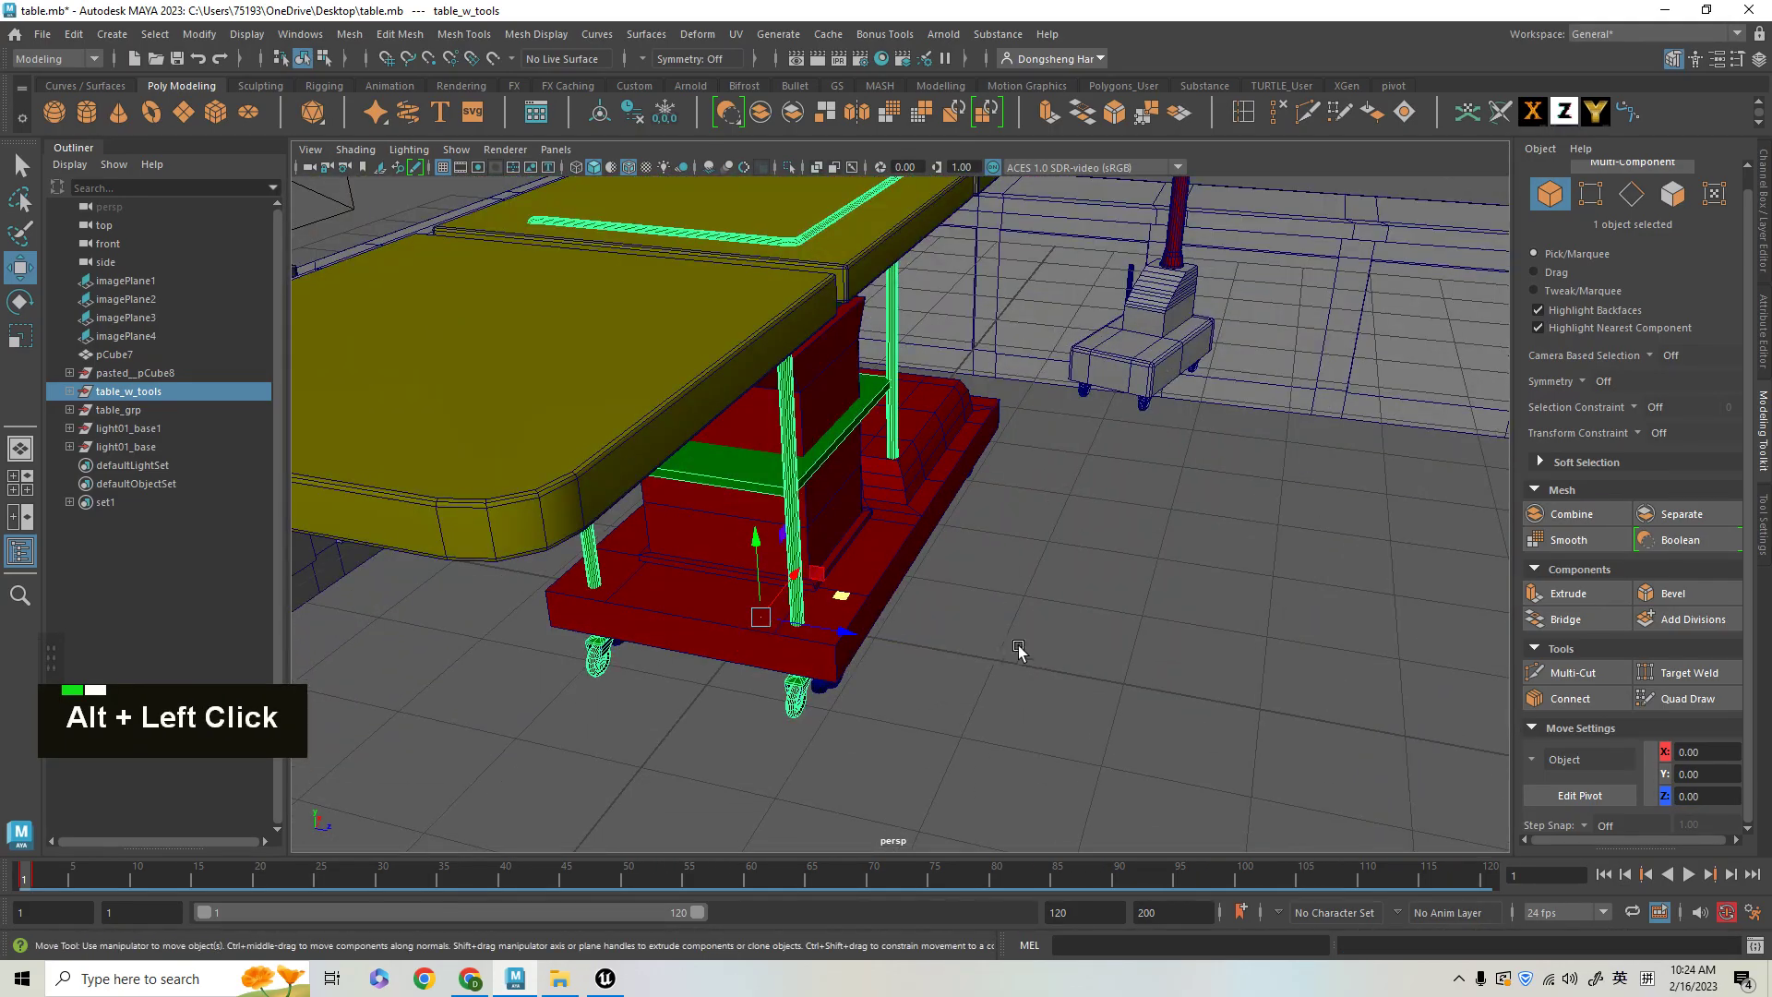
# - Export the selected table_w_tools cart as FBX to the AD112_Workshop folder, replacing set1.fbx
pyautogui.click(43, 37)
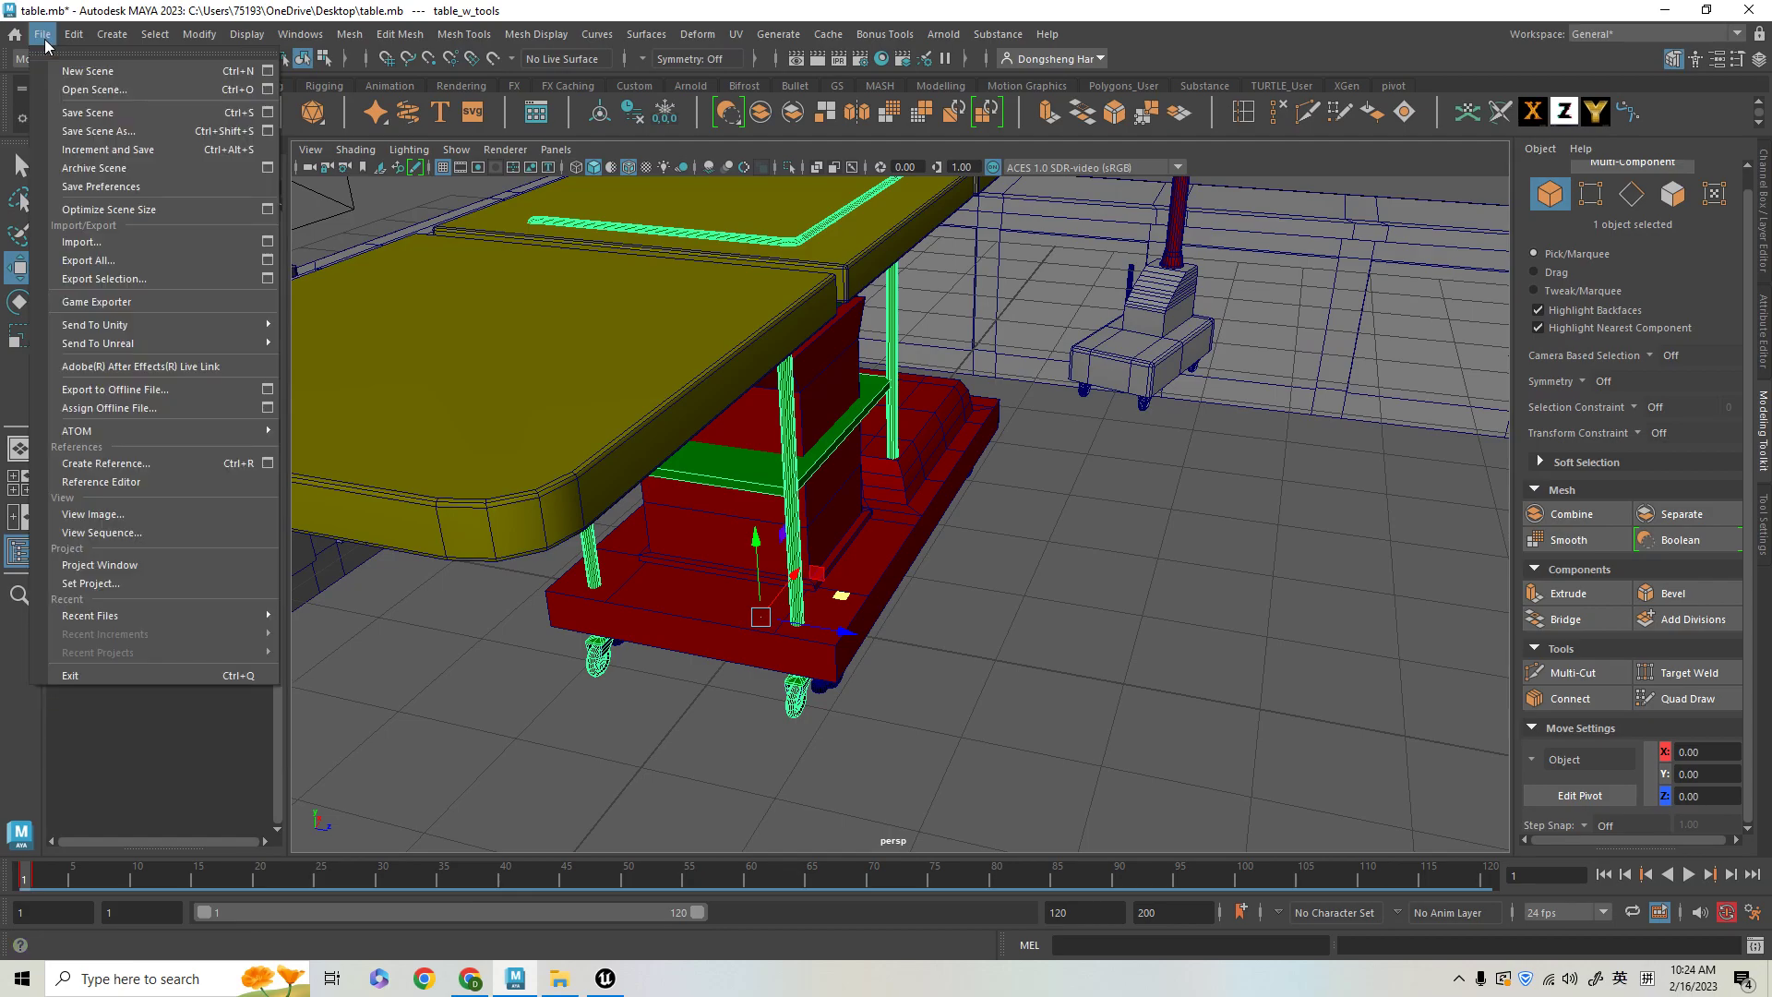
pyautogui.keyDown('alt'); pyautogui.moveTo(732, 287); pyautogui.dragTo(735, 319, button='middle'); pyautogui.keyUp('alt')
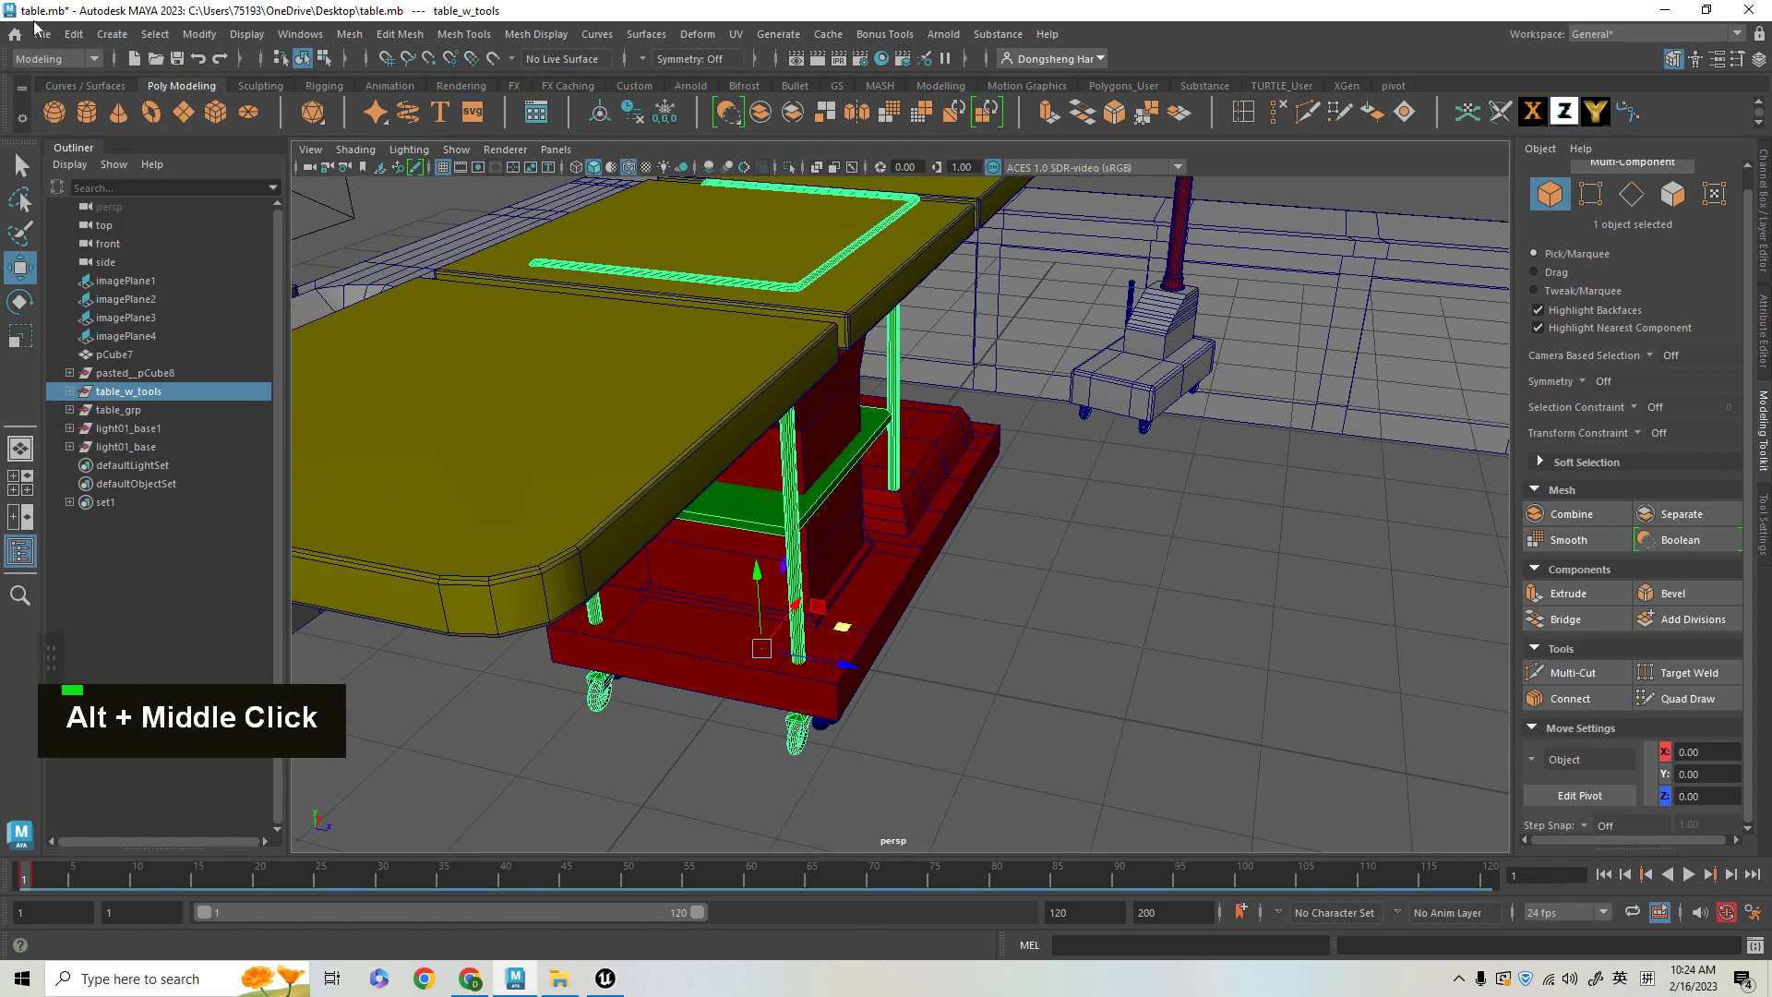
pyautogui.click(42, 35)
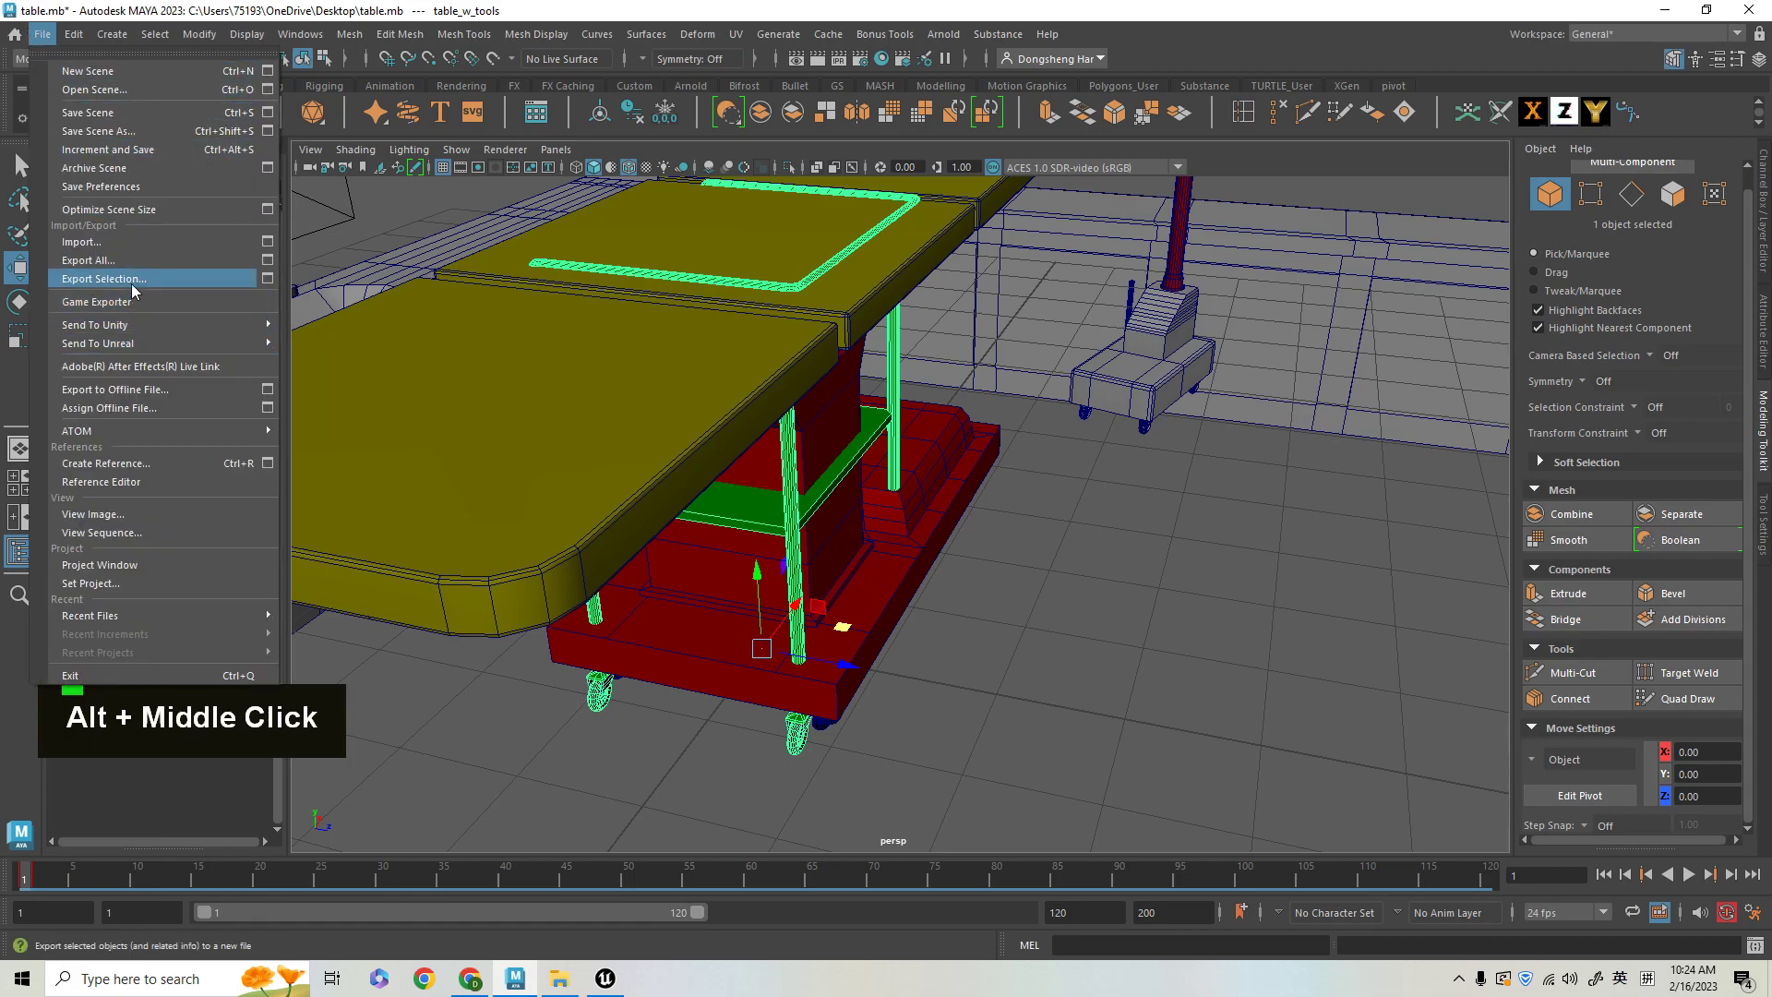
pyautogui.click(104, 279)
pyautogui.moveTo(379, 245); pyautogui.dragTo(878, 328)
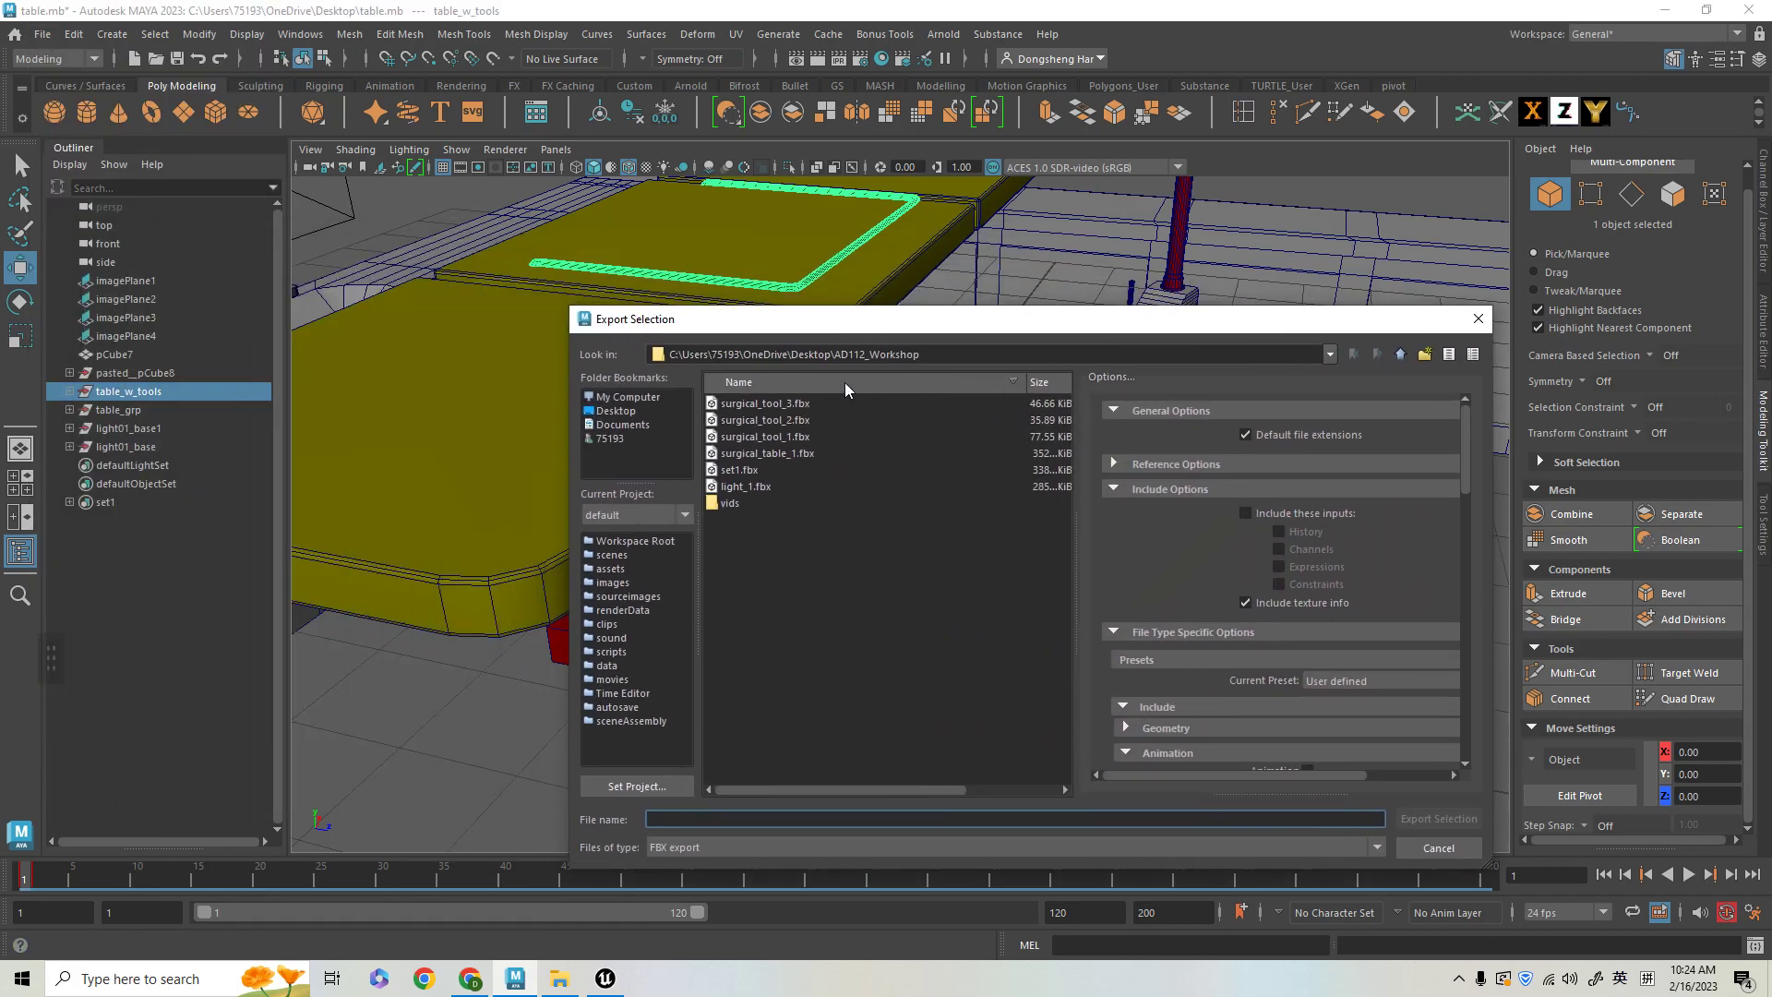
pyautogui.click(605, 978)
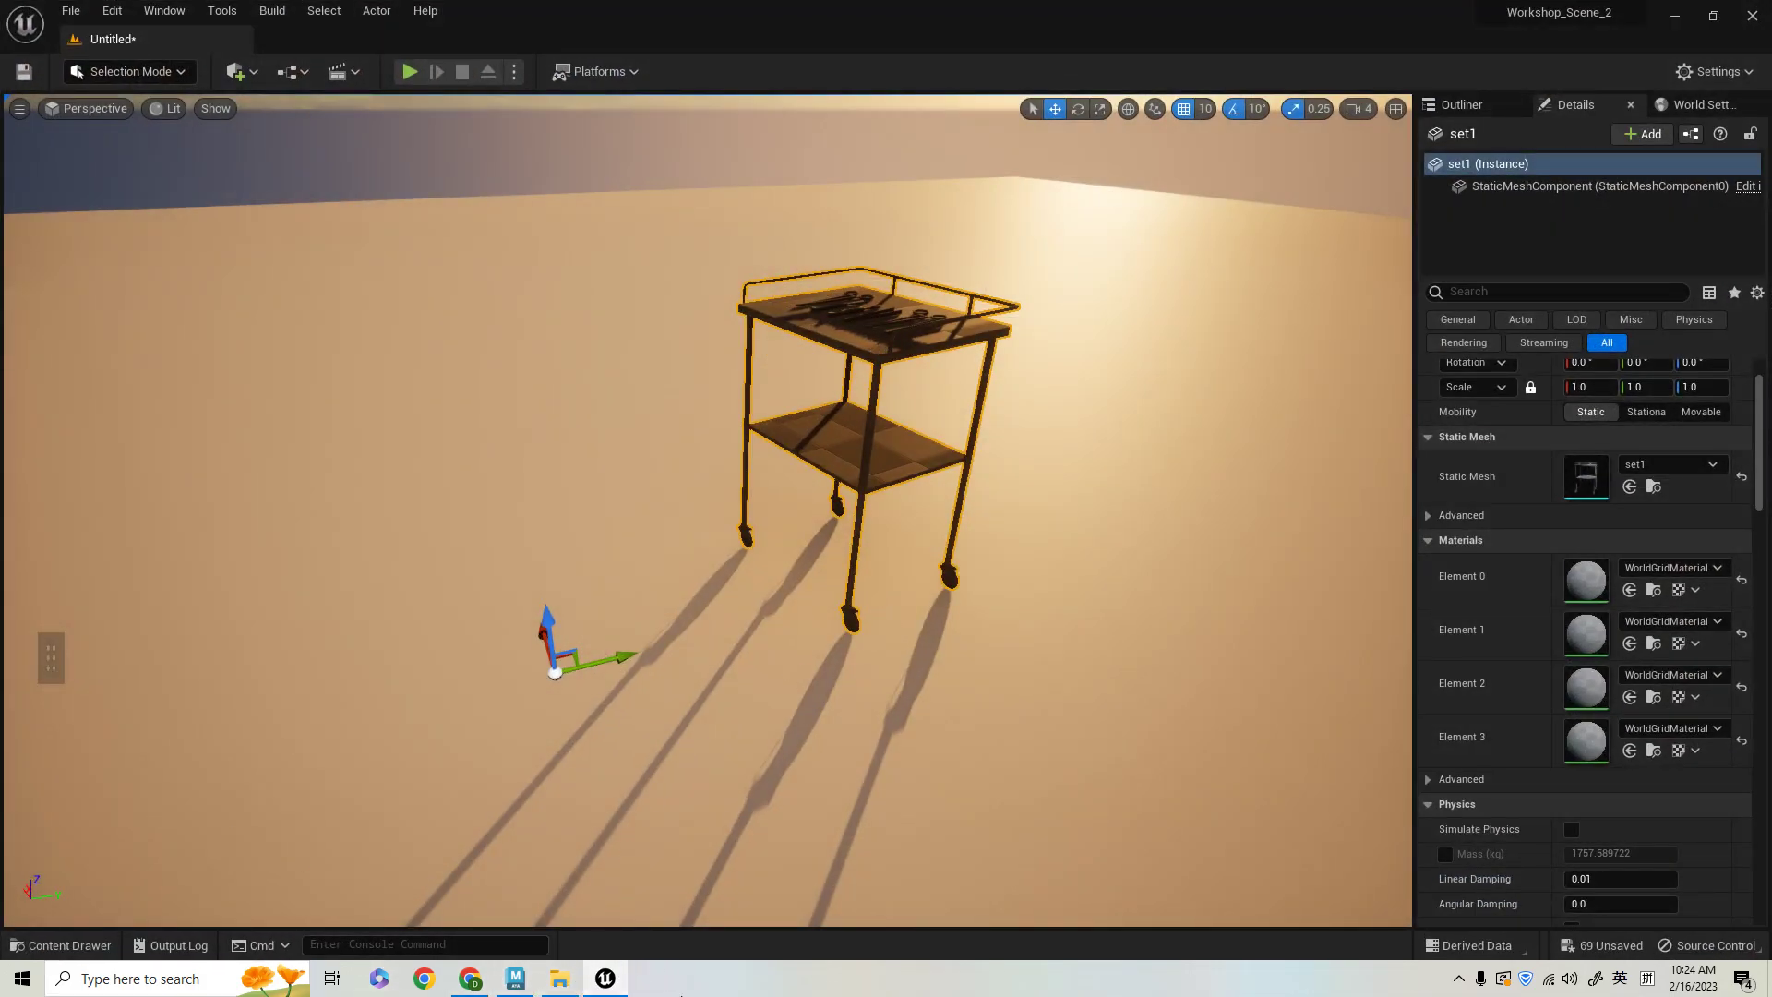
pyautogui.click(515, 980)
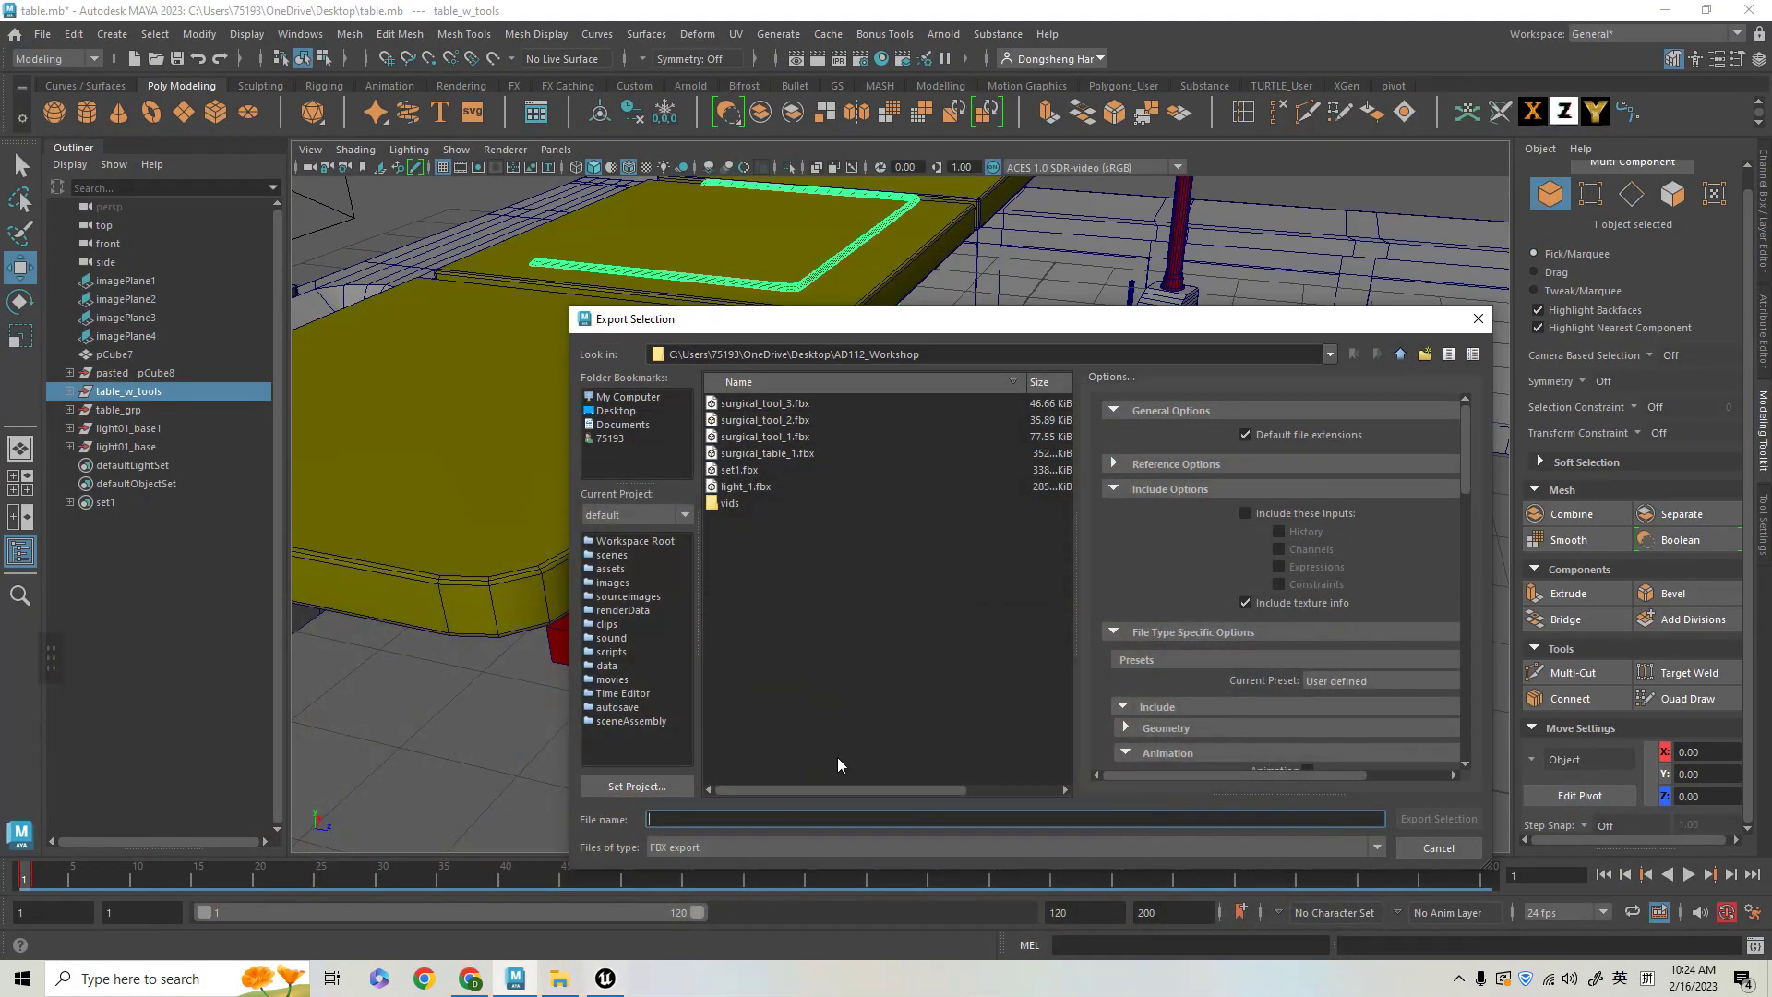
pyautogui.doubleClick(734, 473)
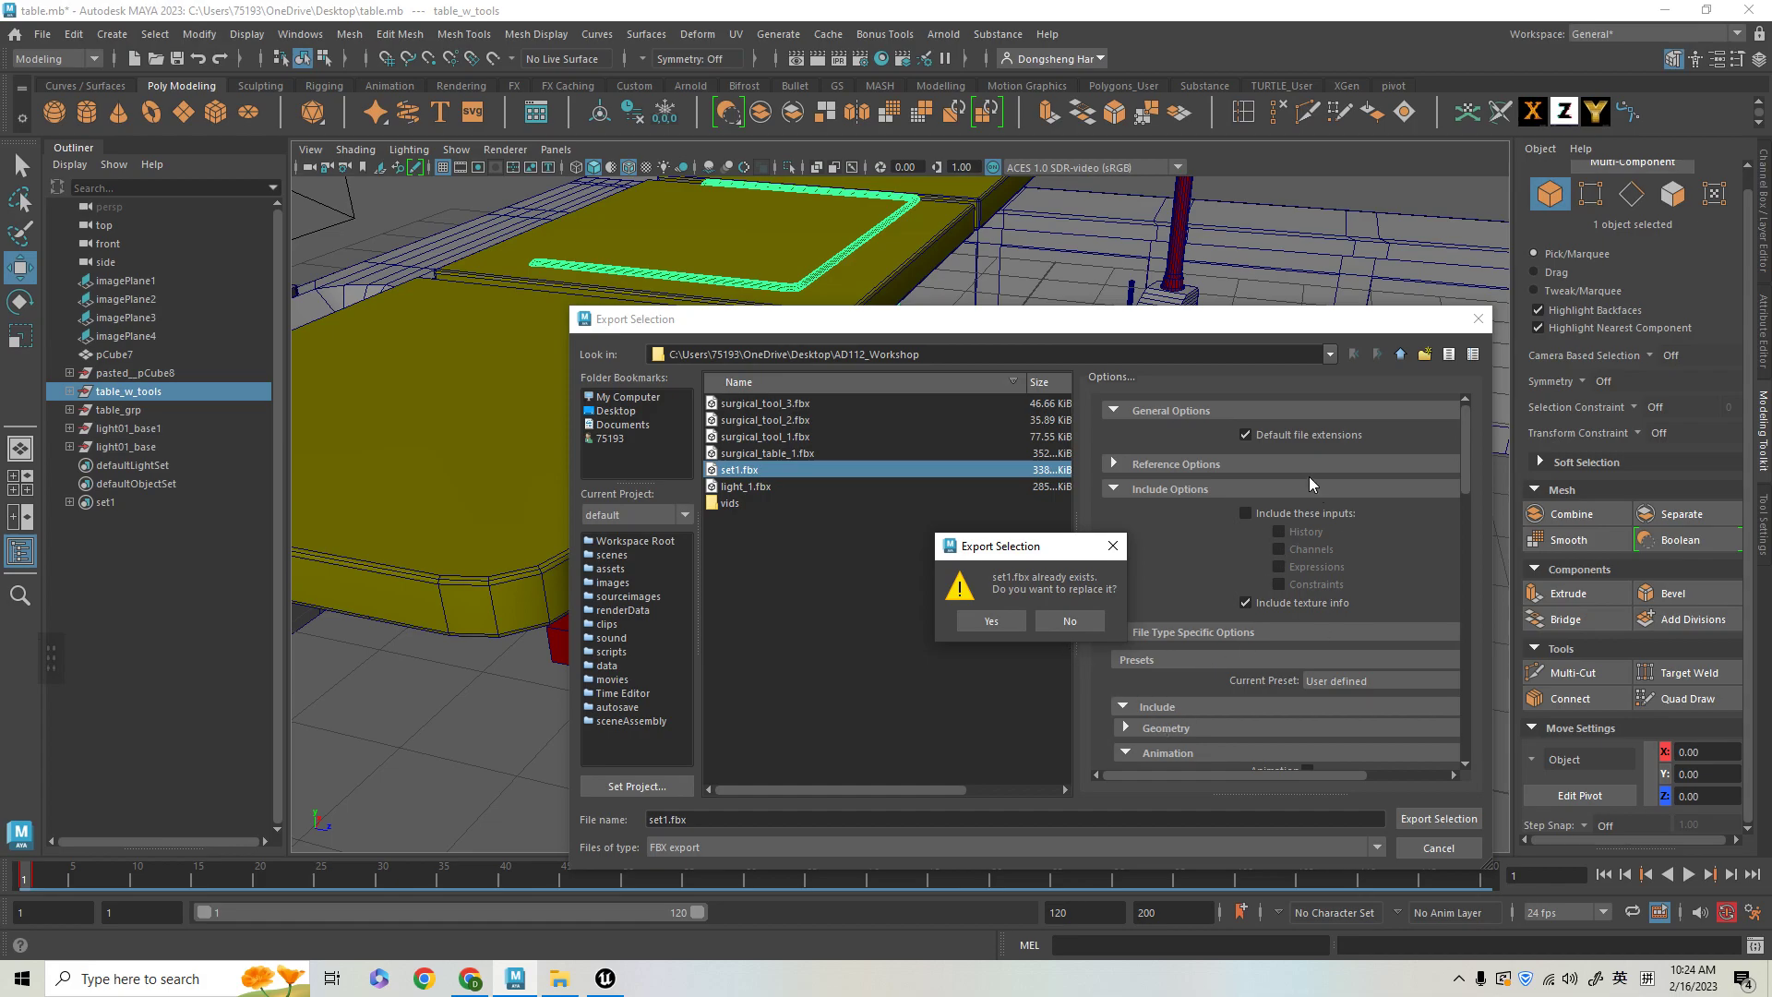
pyautogui.click(990, 620)
# - Switch to Unreal Engine and reimport the set1 static mesh from its existing source file
pyautogui.click(604, 980)
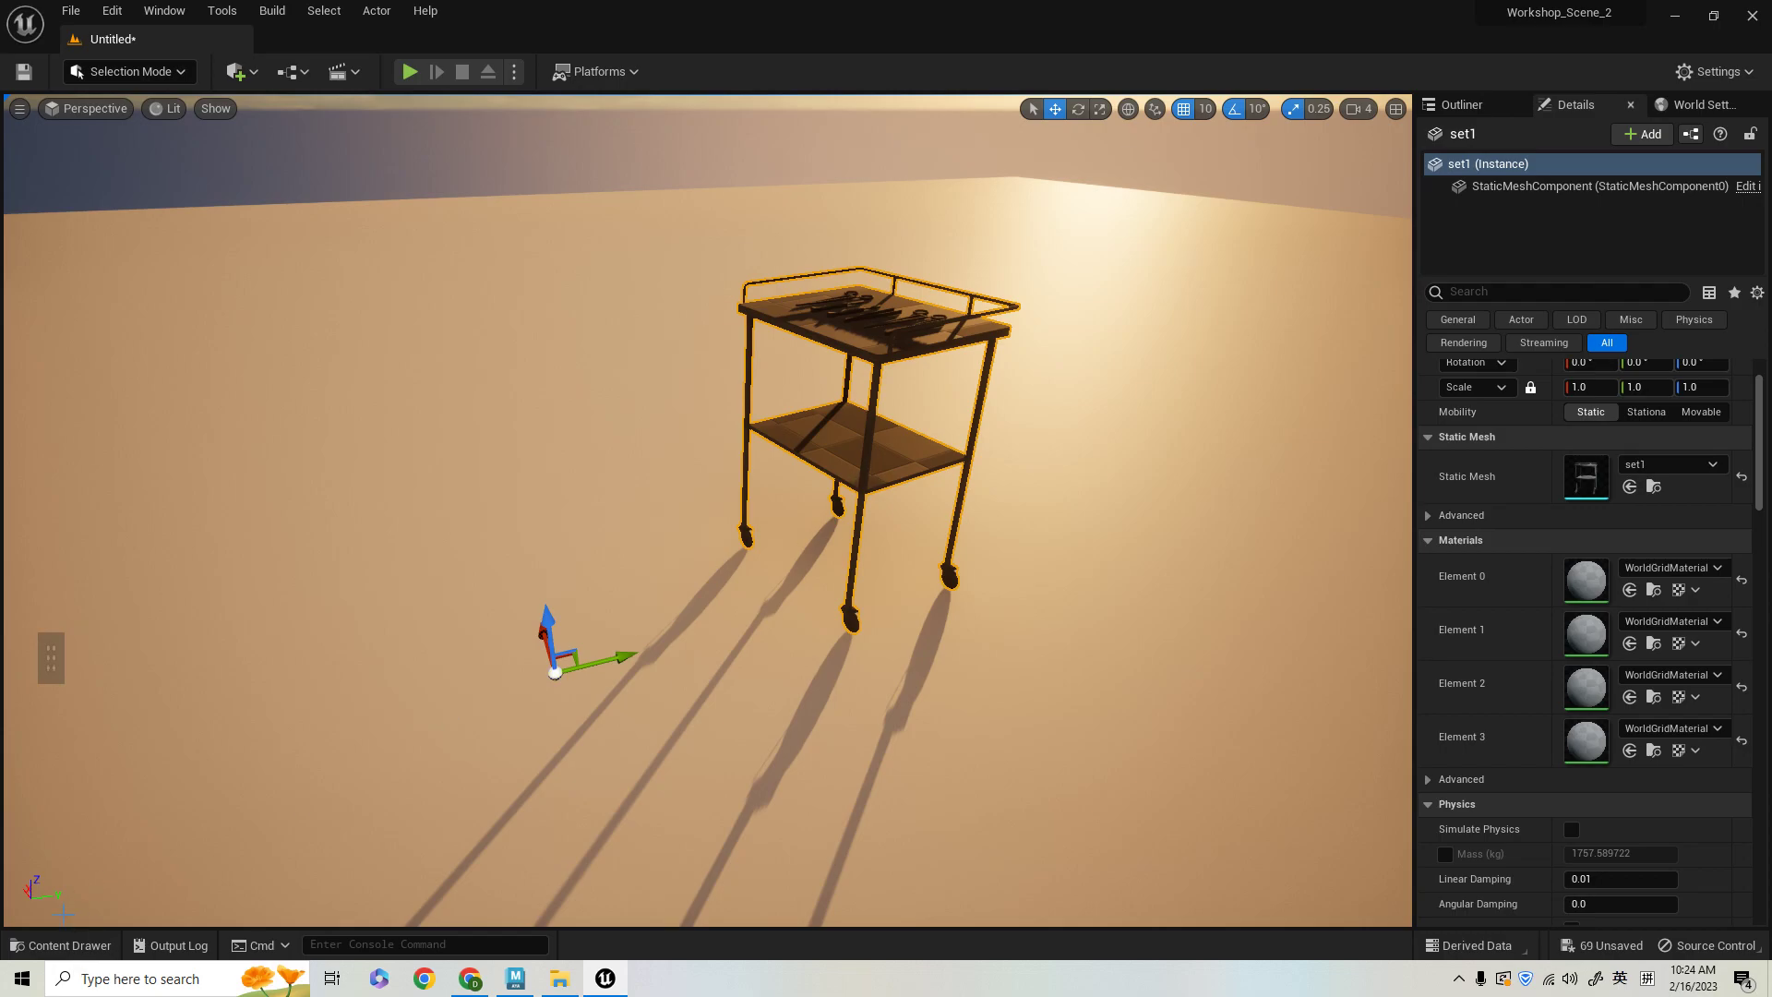
pyautogui.click(60, 945)
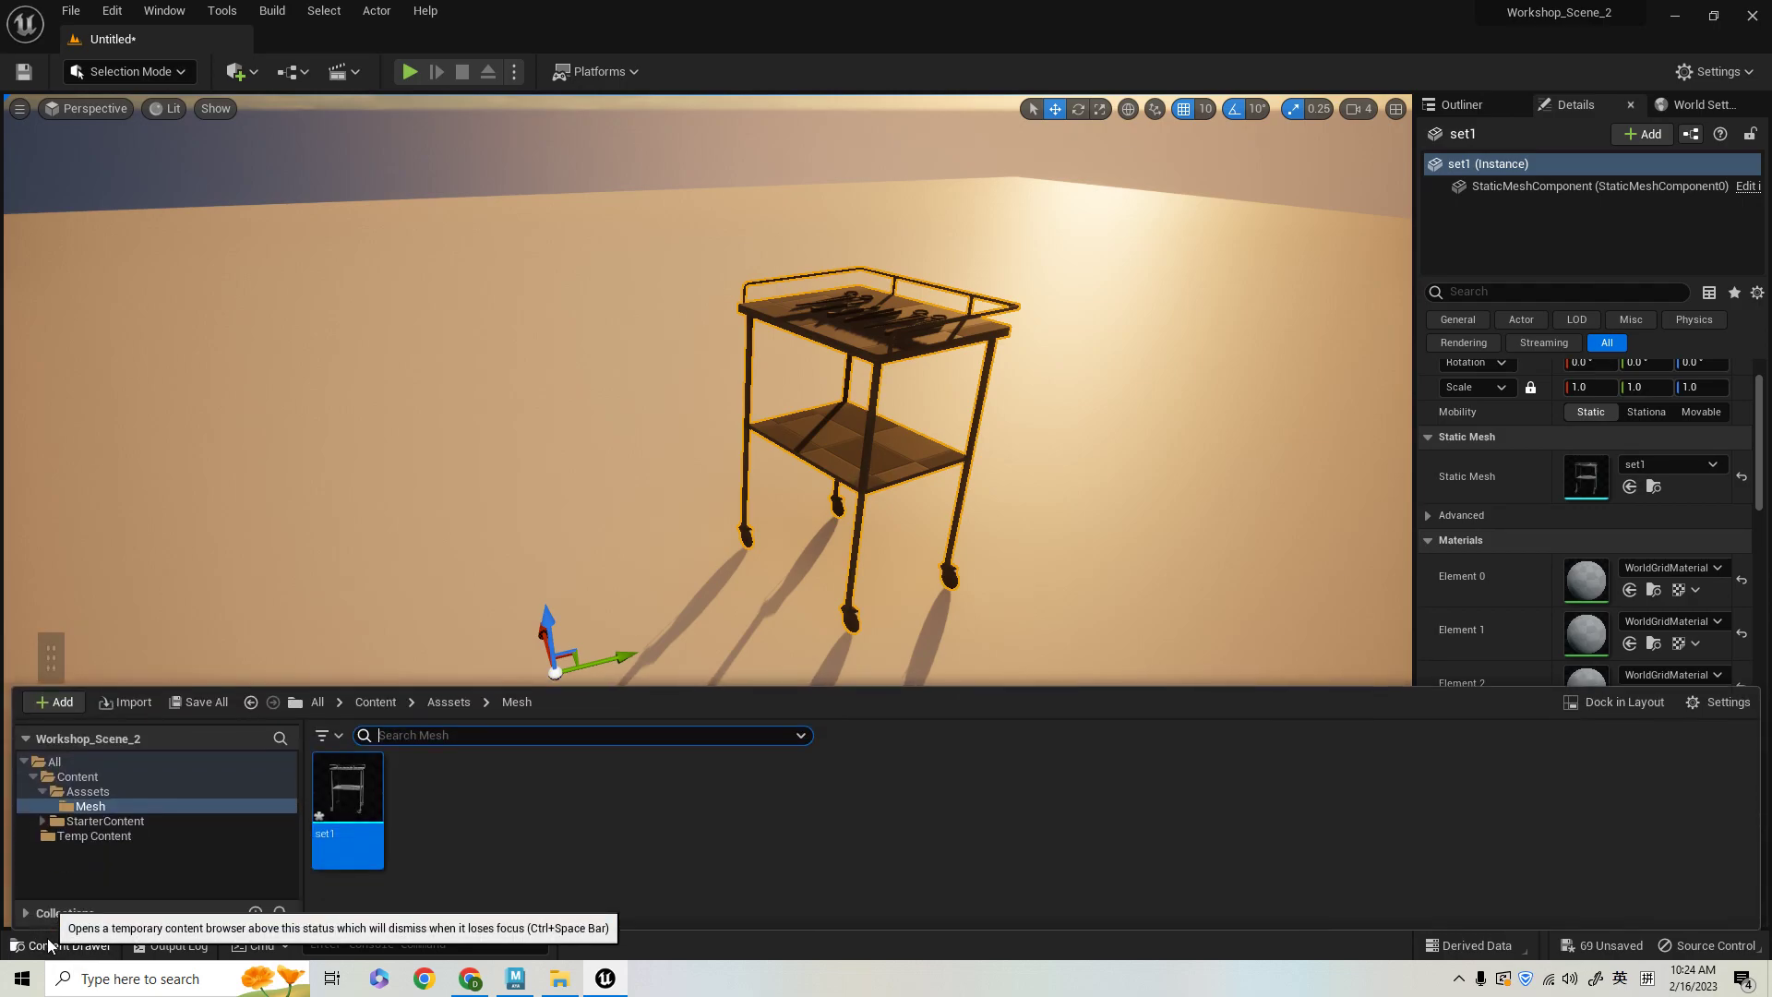
pyautogui.rightClick(348, 838)
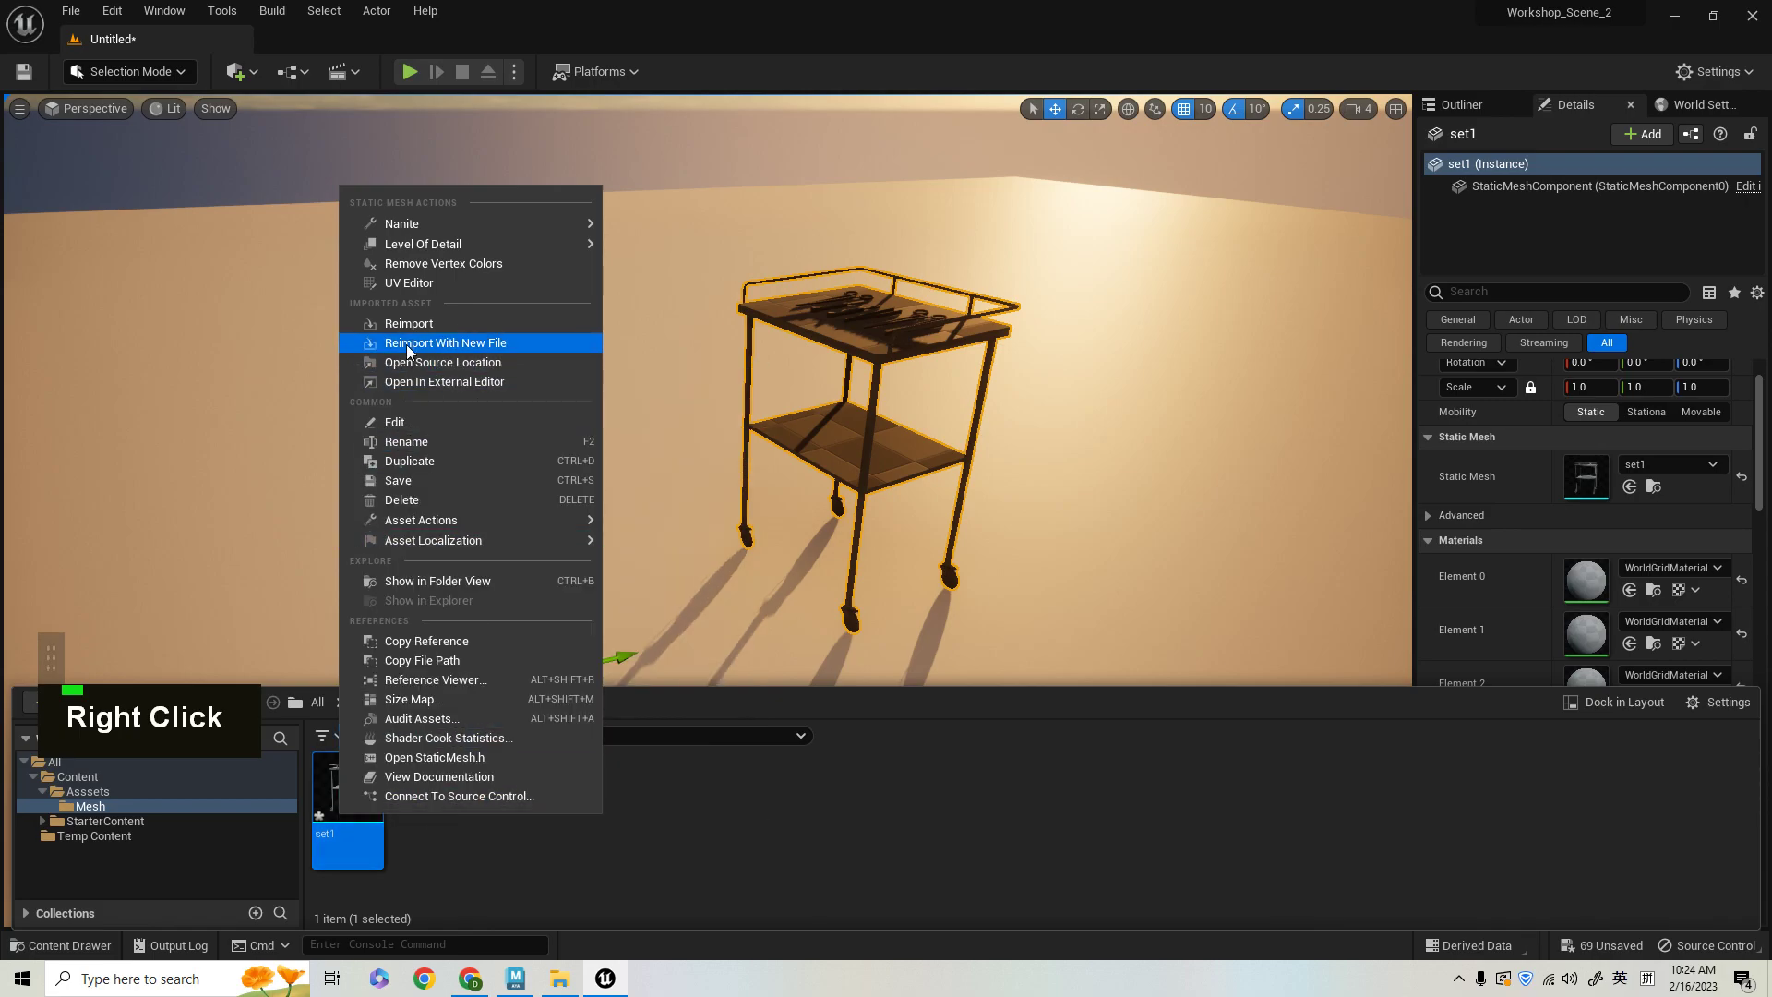
pyautogui.click(406, 324)
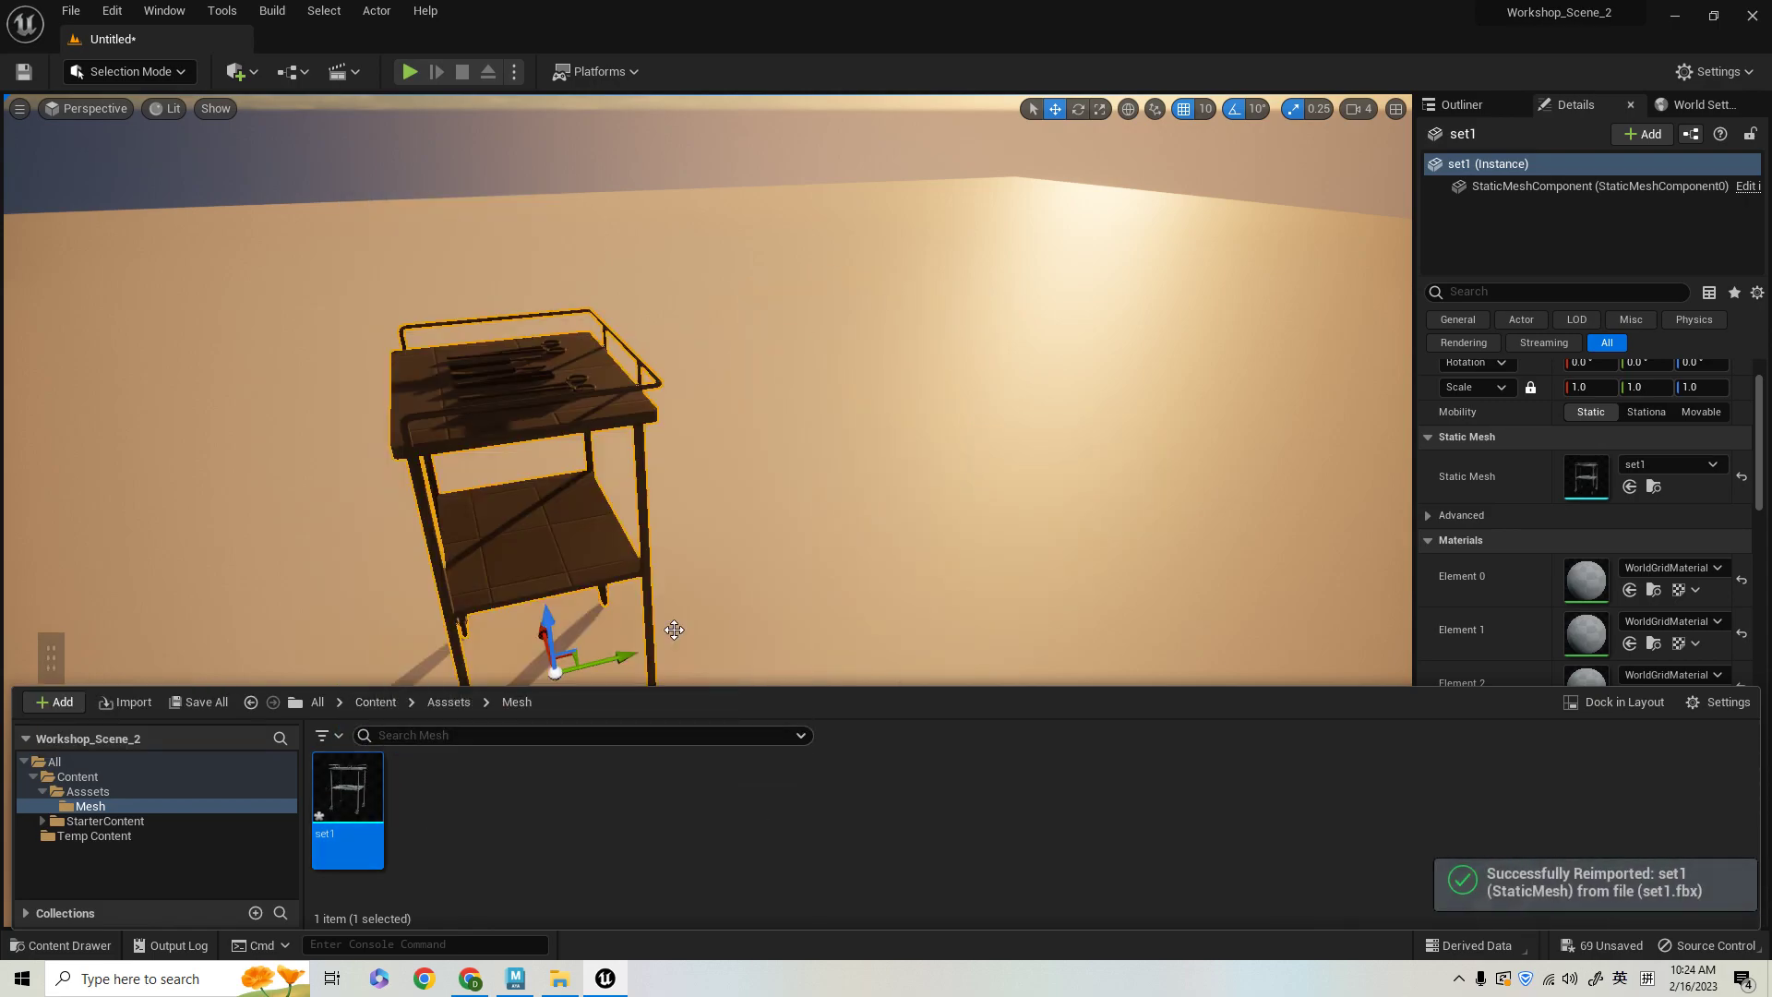
# - Examine the reimported cart's orientation and pivot from the side, close up and from above
pyautogui.keyDown('alt'); pyautogui.moveTo(899, 553); pyautogui.dragTo(953, 541, button='middle'); pyautogui.keyUp('alt')
pyautogui.keyDown('alt'); pyautogui.moveTo(954, 541); pyautogui.dragTo(865, 549); pyautogui.keyUp('alt')
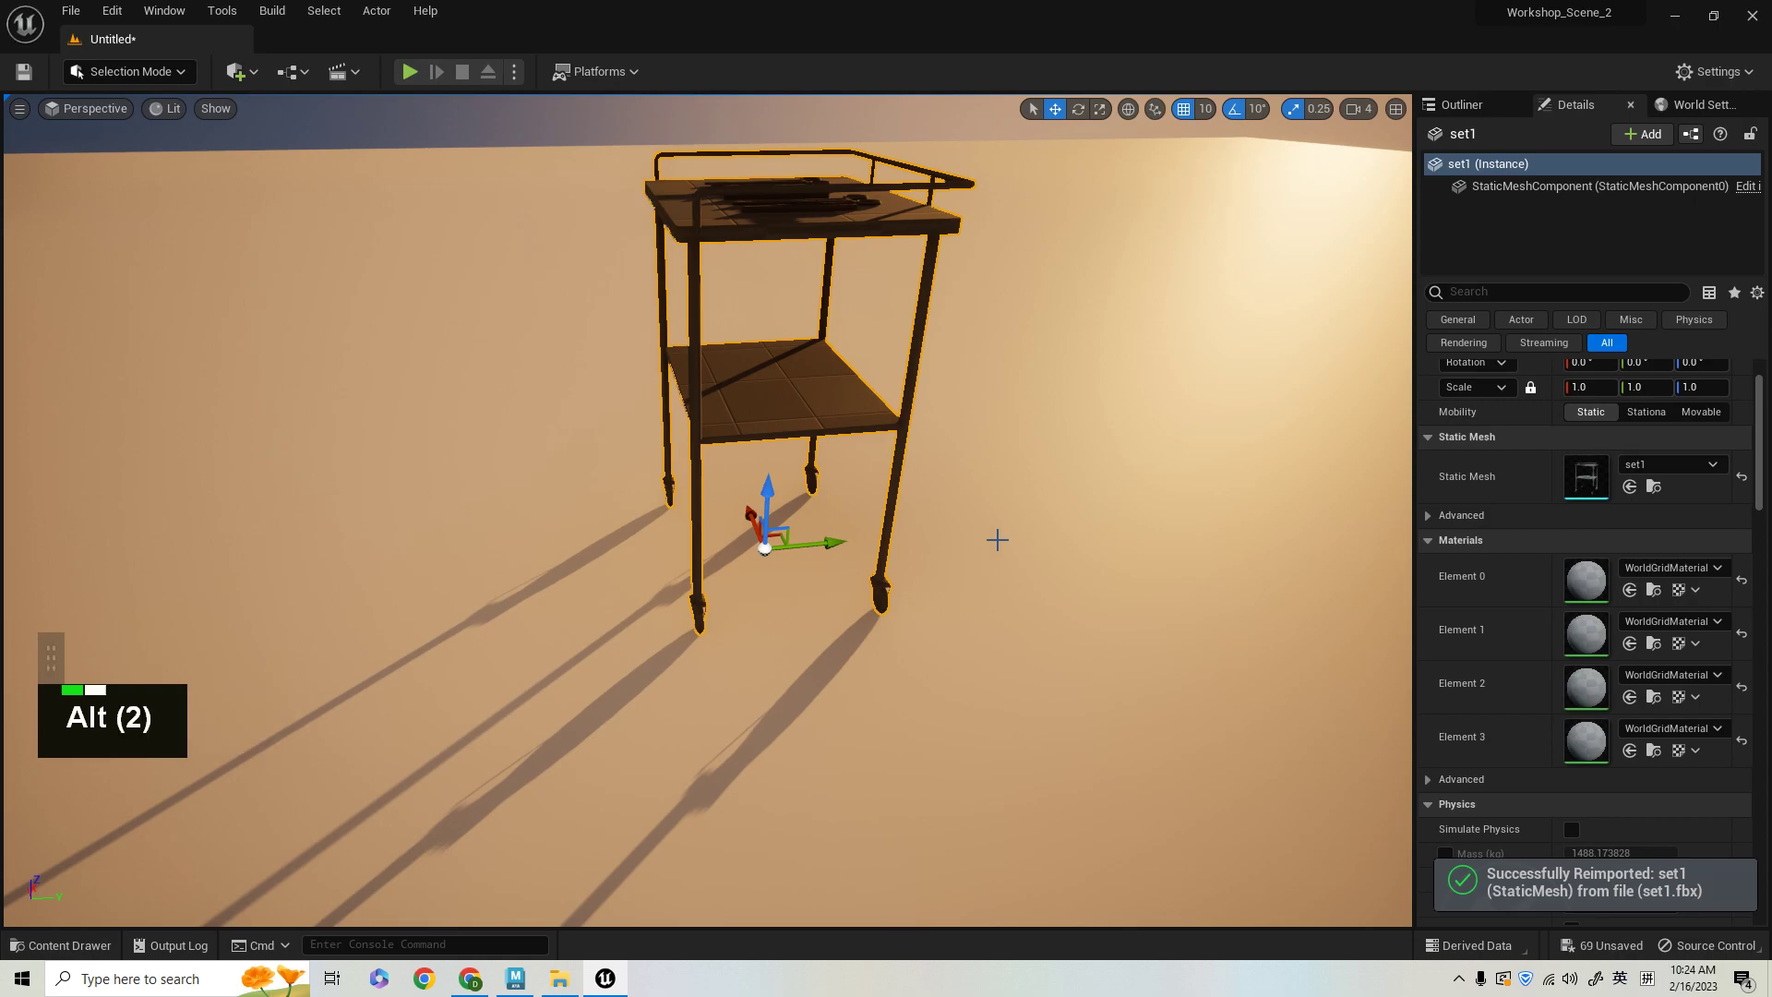
pyautogui.keyDown('alt'); pyautogui.moveTo(997, 540); pyautogui.dragTo(965, 526); pyautogui.keyUp('alt')
pyautogui.keyDown('alt'); pyautogui.moveTo(965, 526); pyautogui.dragTo(965, 540, button='right'); pyautogui.keyUp('alt')
pyautogui.keyDown('alt'); pyautogui.moveTo(965, 540); pyautogui.dragTo(913, 540); pyautogui.keyUp('alt')
pyautogui.keyDown('alt'); pyautogui.moveTo(1048, 523); pyautogui.dragTo(1025, 523, button='right'); pyautogui.keyUp('alt')
pyautogui.keyDown('alt'); pyautogui.moveTo(1025, 523); pyautogui.dragTo(1021, 494, button='middle'); pyautogui.keyUp('alt')
pyautogui.keyDown('alt'); pyautogui.moveTo(1021, 494); pyautogui.dragTo(916, 558); pyautogui.keyUp('alt')
pyautogui.keyDown('alt'); pyautogui.moveTo(917, 557); pyautogui.dragTo(955, 646, button='middle'); pyautogui.keyUp('alt')
pyautogui.keyDown('alt'); pyautogui.moveTo(955, 646); pyautogui.dragTo(968, 489); pyautogui.keyUp('alt')
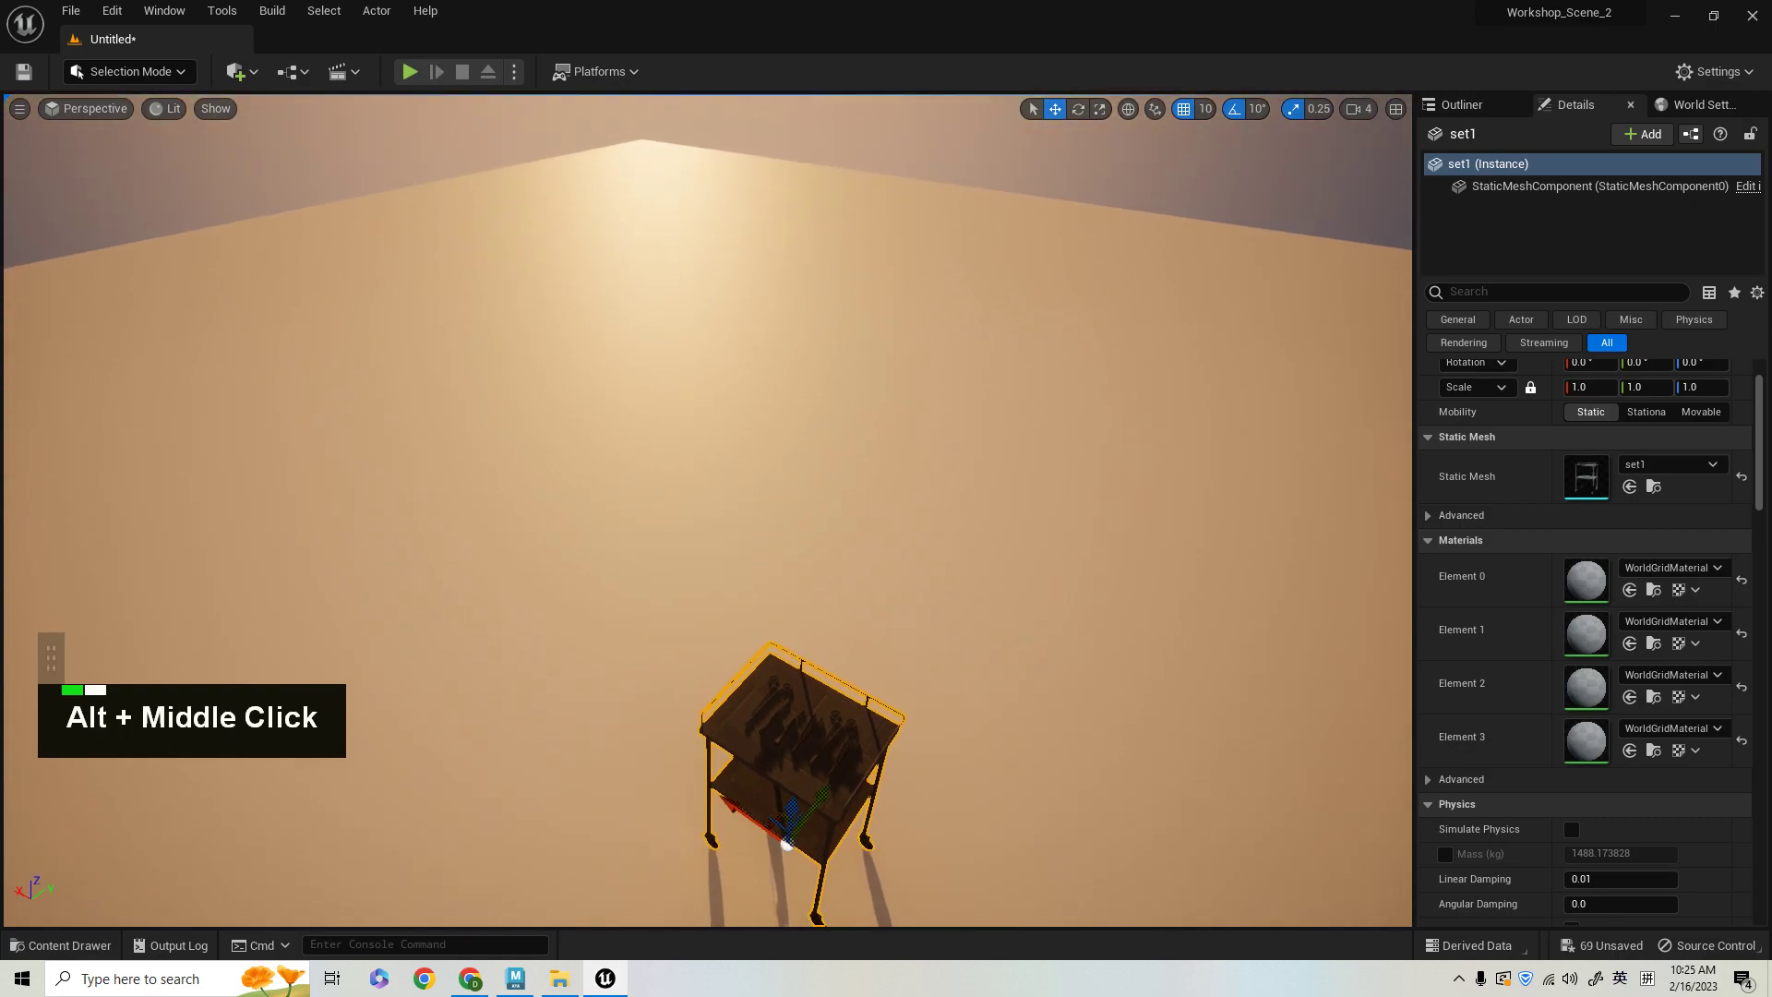
pyautogui.keyDown('alt'); pyautogui.moveTo(967, 489); pyautogui.dragTo(969, 406, button='middle'); pyautogui.keyUp('alt')
pyautogui.keyDown('alt'); pyautogui.moveTo(969, 406); pyautogui.dragTo(971, 374); pyautogui.keyUp('alt')
# - Rotate the sun light until the scene is brightly lit and the cart casts a short shadow
pyautogui.press('ctrl')
pyautogui.press('ctrl')
pyautogui.press('ctrl')
pyautogui.press('ctrl')
pyautogui.press('ctrl')
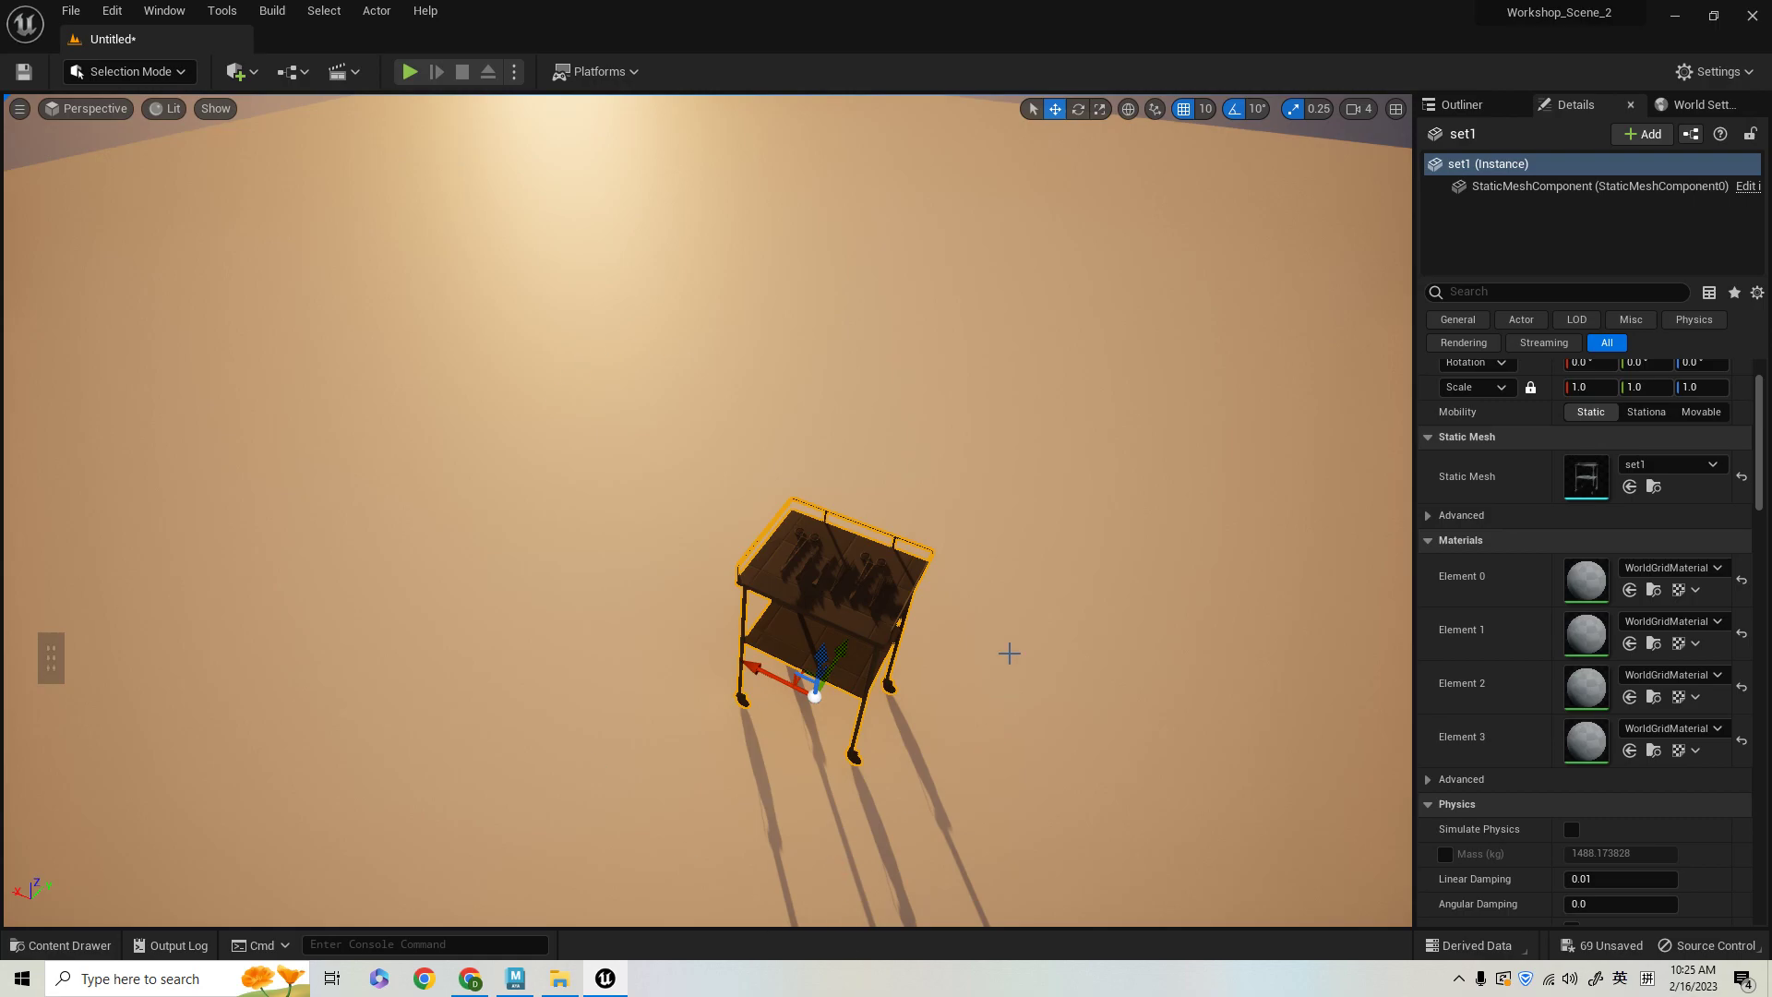
pyautogui.hotkey('ctrl', 'l')
pyautogui.hotkey('ctrl', 'l')
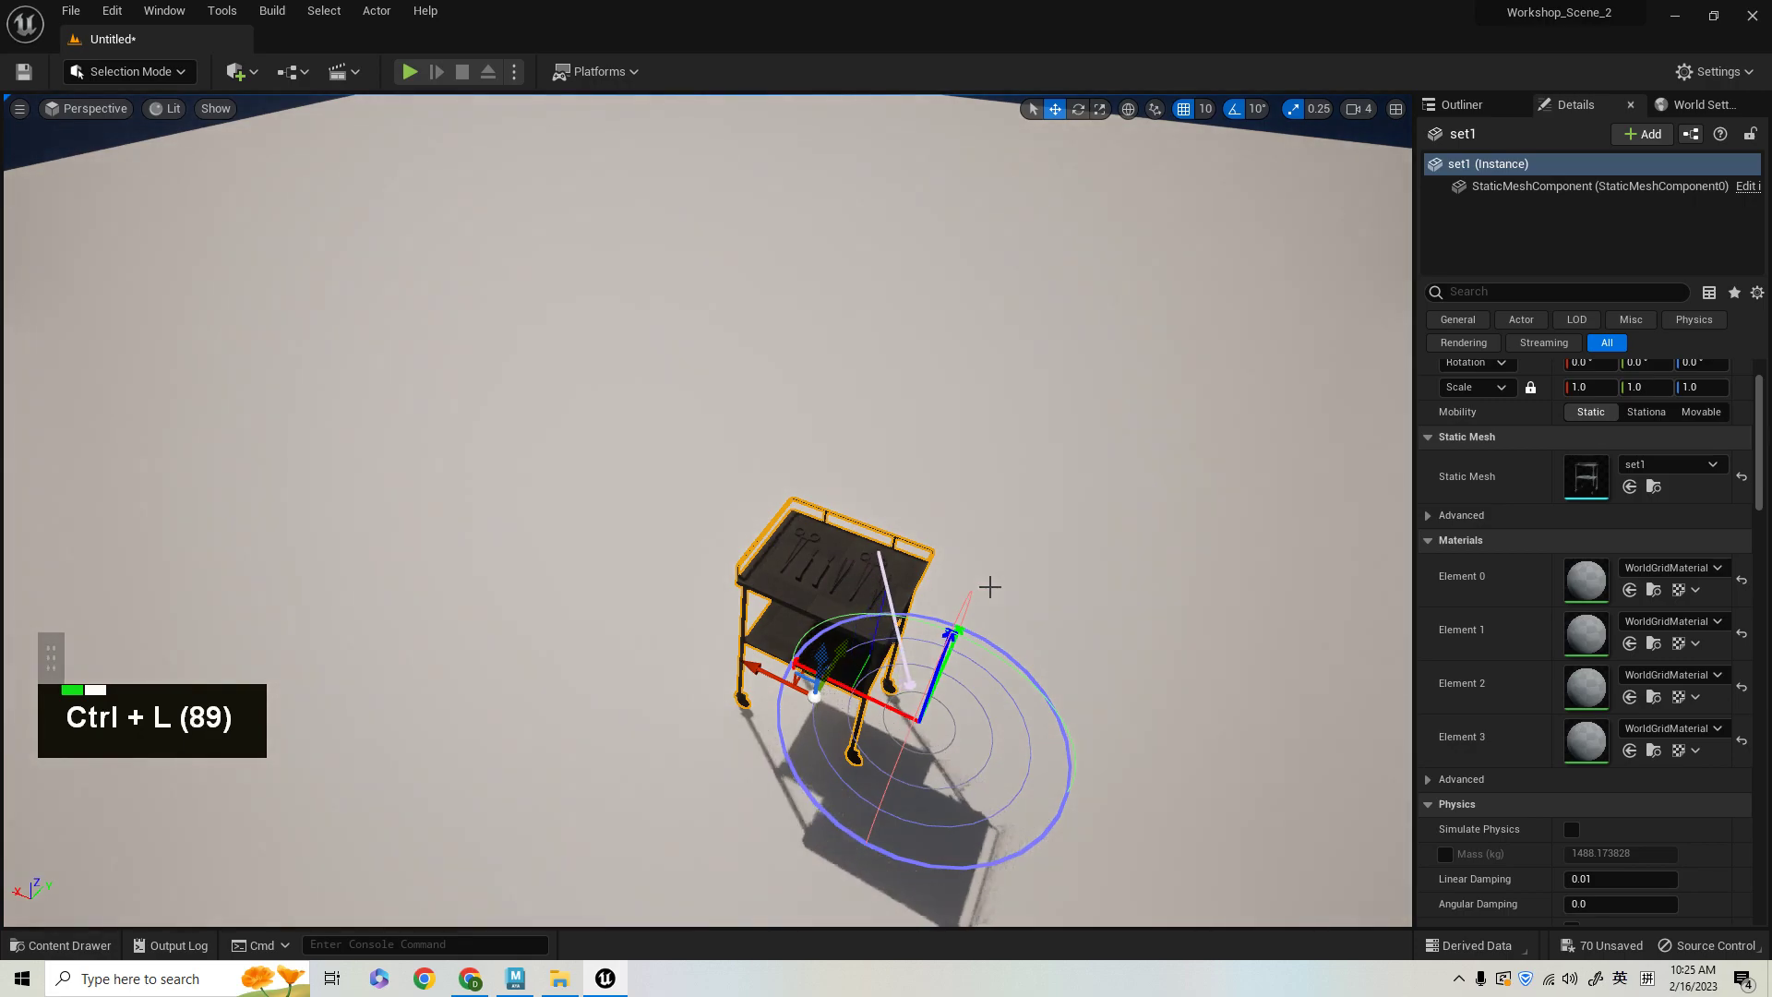
pyautogui.hotkey('ctrl', 'l')
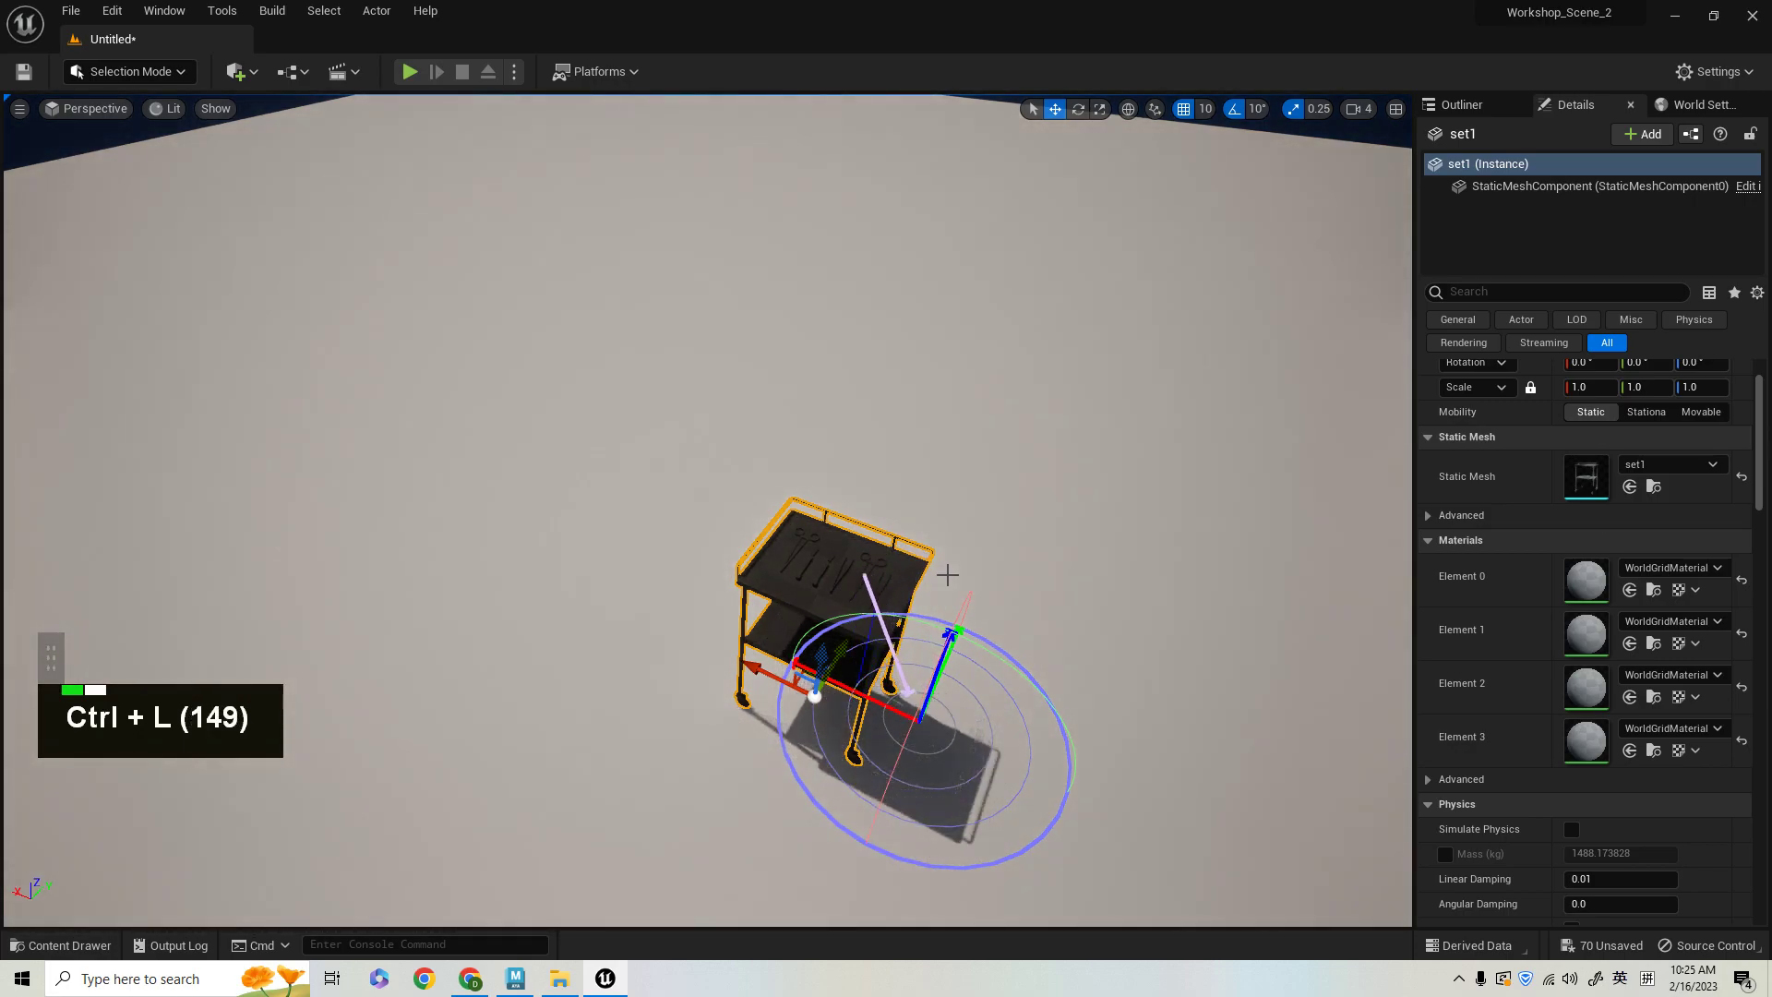
pyautogui.hotkey('ctrl', 'l')
pyautogui.hotkey('ctrl', 'l')
pyautogui.hotkey('ctrl', 'l')
# - Check the surgical tools on the tray and the cart's pivot at floor level under the new light
pyautogui.keyDown('alt'); pyautogui.moveTo(947, 503); pyautogui.dragTo(927, 632, button='right'); pyautogui.keyUp('alt')
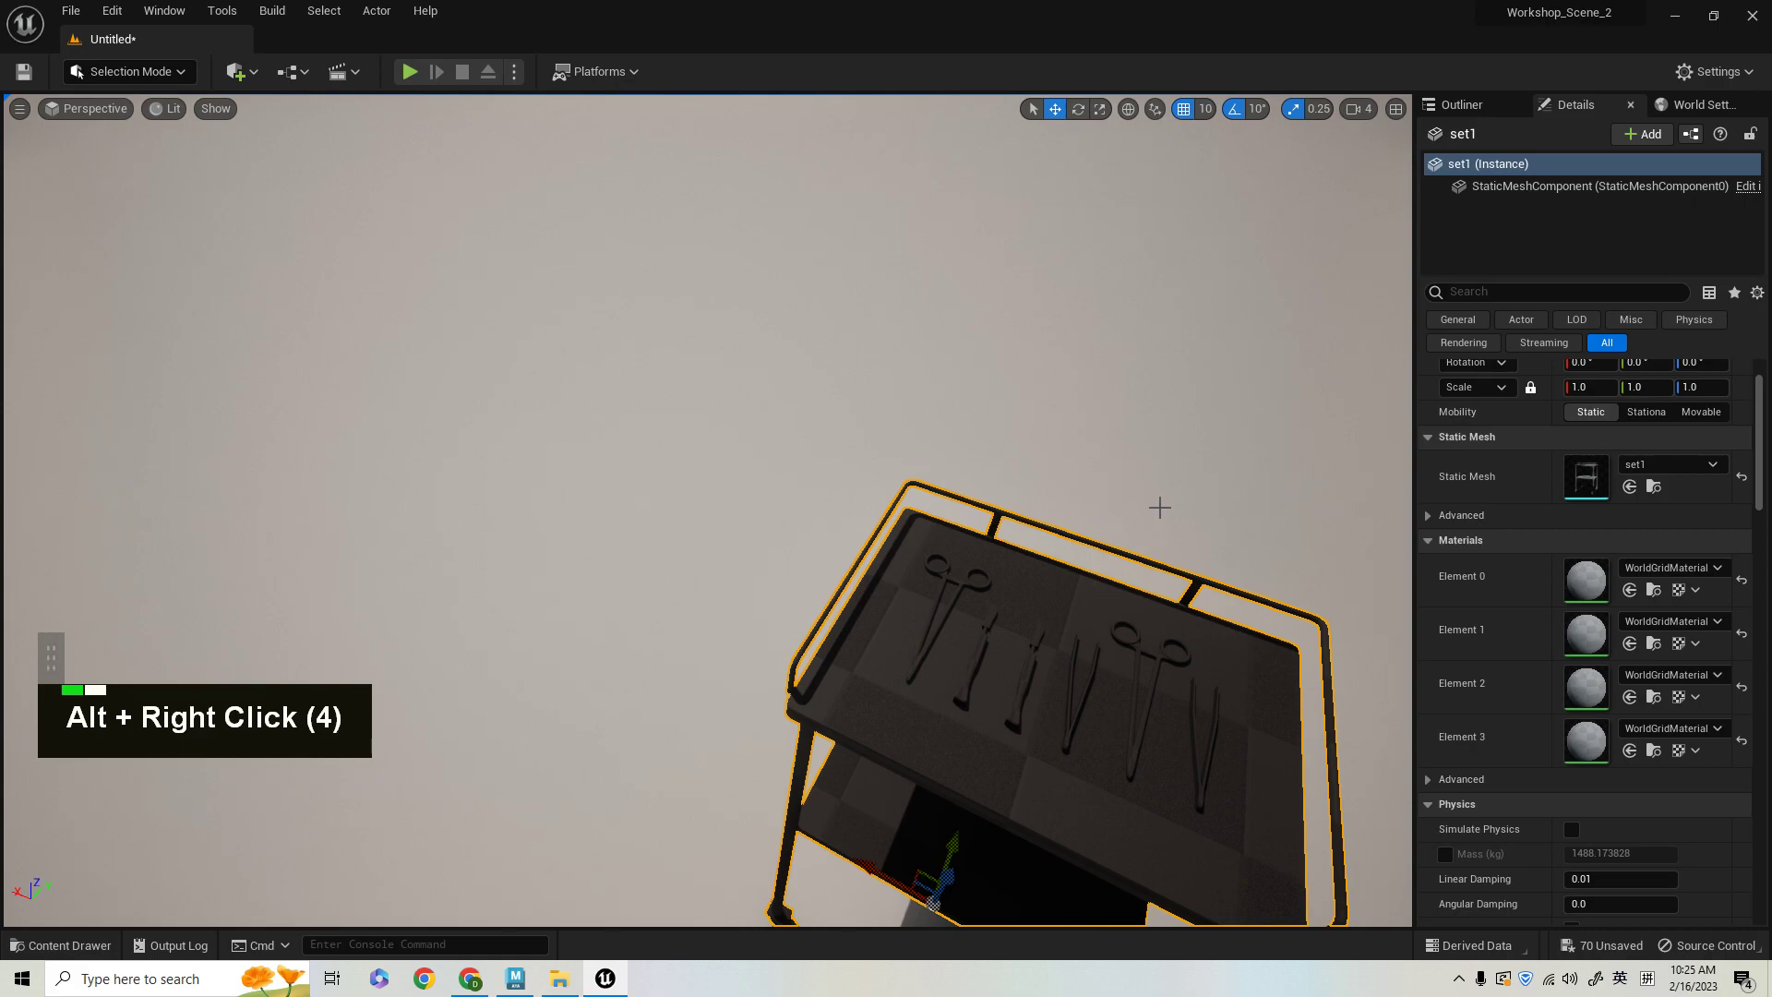
pyautogui.keyDown('alt'); pyautogui.moveTo(1159, 507); pyautogui.dragTo(1412, 517, button='middle'); pyautogui.keyUp('alt')
pyautogui.press('f')
pyautogui.hotkey('ctrl', 'l')
pyautogui.keyDown('alt'); pyautogui.moveTo(1166, 498); pyautogui.dragTo(1208, 480); pyautogui.keyUp('alt')
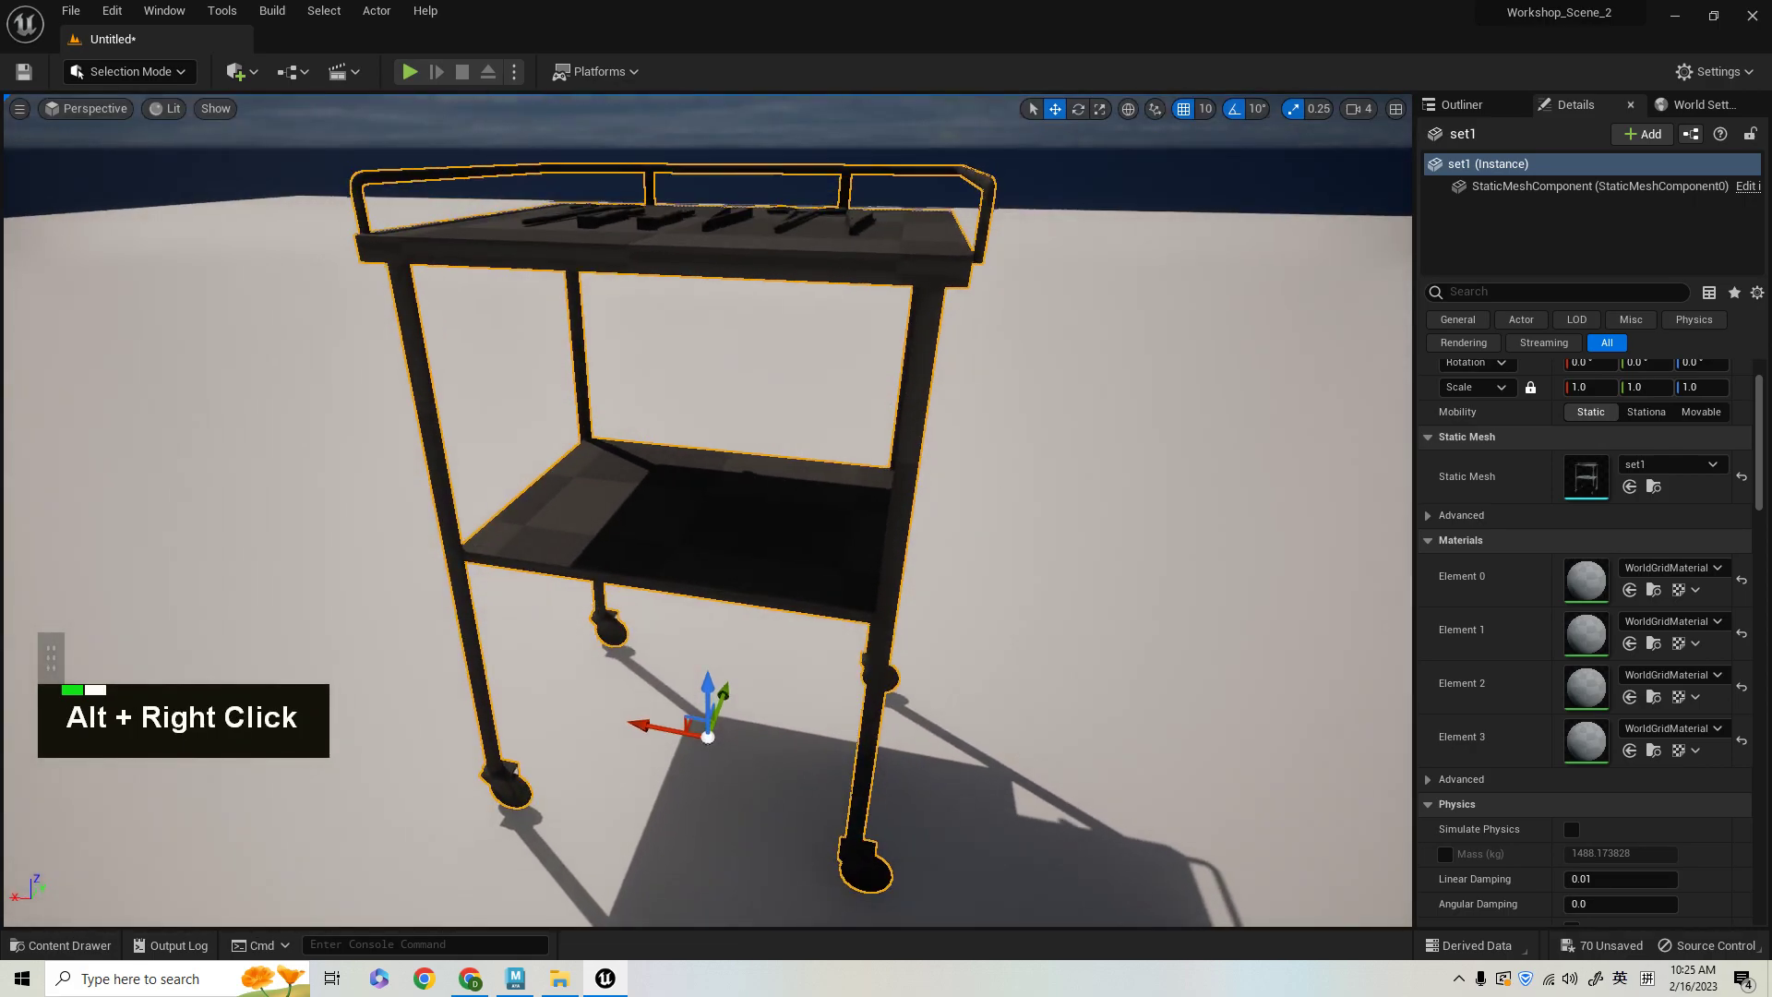
pyautogui.keyDown('alt'); pyautogui.moveTo(1208, 479); pyautogui.dragTo(1098, 461, button='right'); pyautogui.keyUp('alt')
pyautogui.keyDown('alt'); pyautogui.moveTo(1098, 462); pyautogui.dragTo(1111, 551, button='middle'); pyautogui.keyUp('alt')
pyautogui.keyDown('alt'); pyautogui.moveTo(1111, 551); pyautogui.dragTo(973, 526); pyautogui.keyUp('alt')
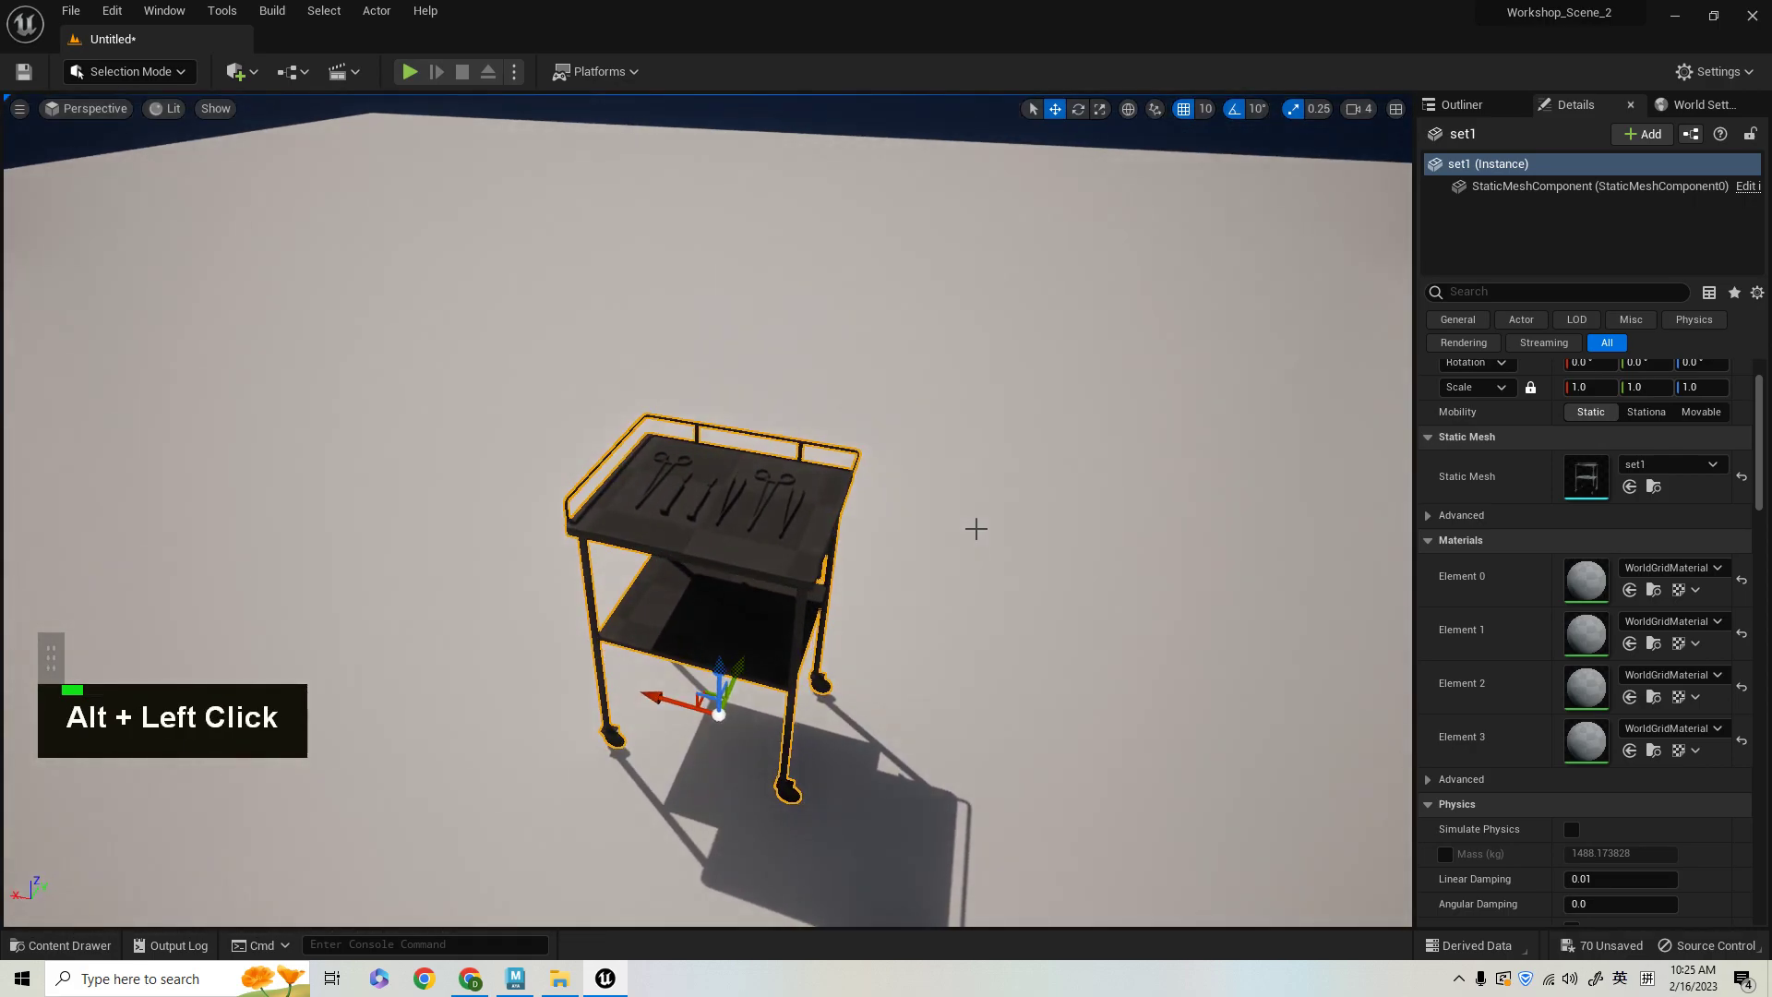
# - Cycle through the select, move, rotate and scale modes on the cart, ending on scale
pyautogui.press('q')
pyautogui.press('w')
pyautogui.press('e')
pyautogui.press('r')
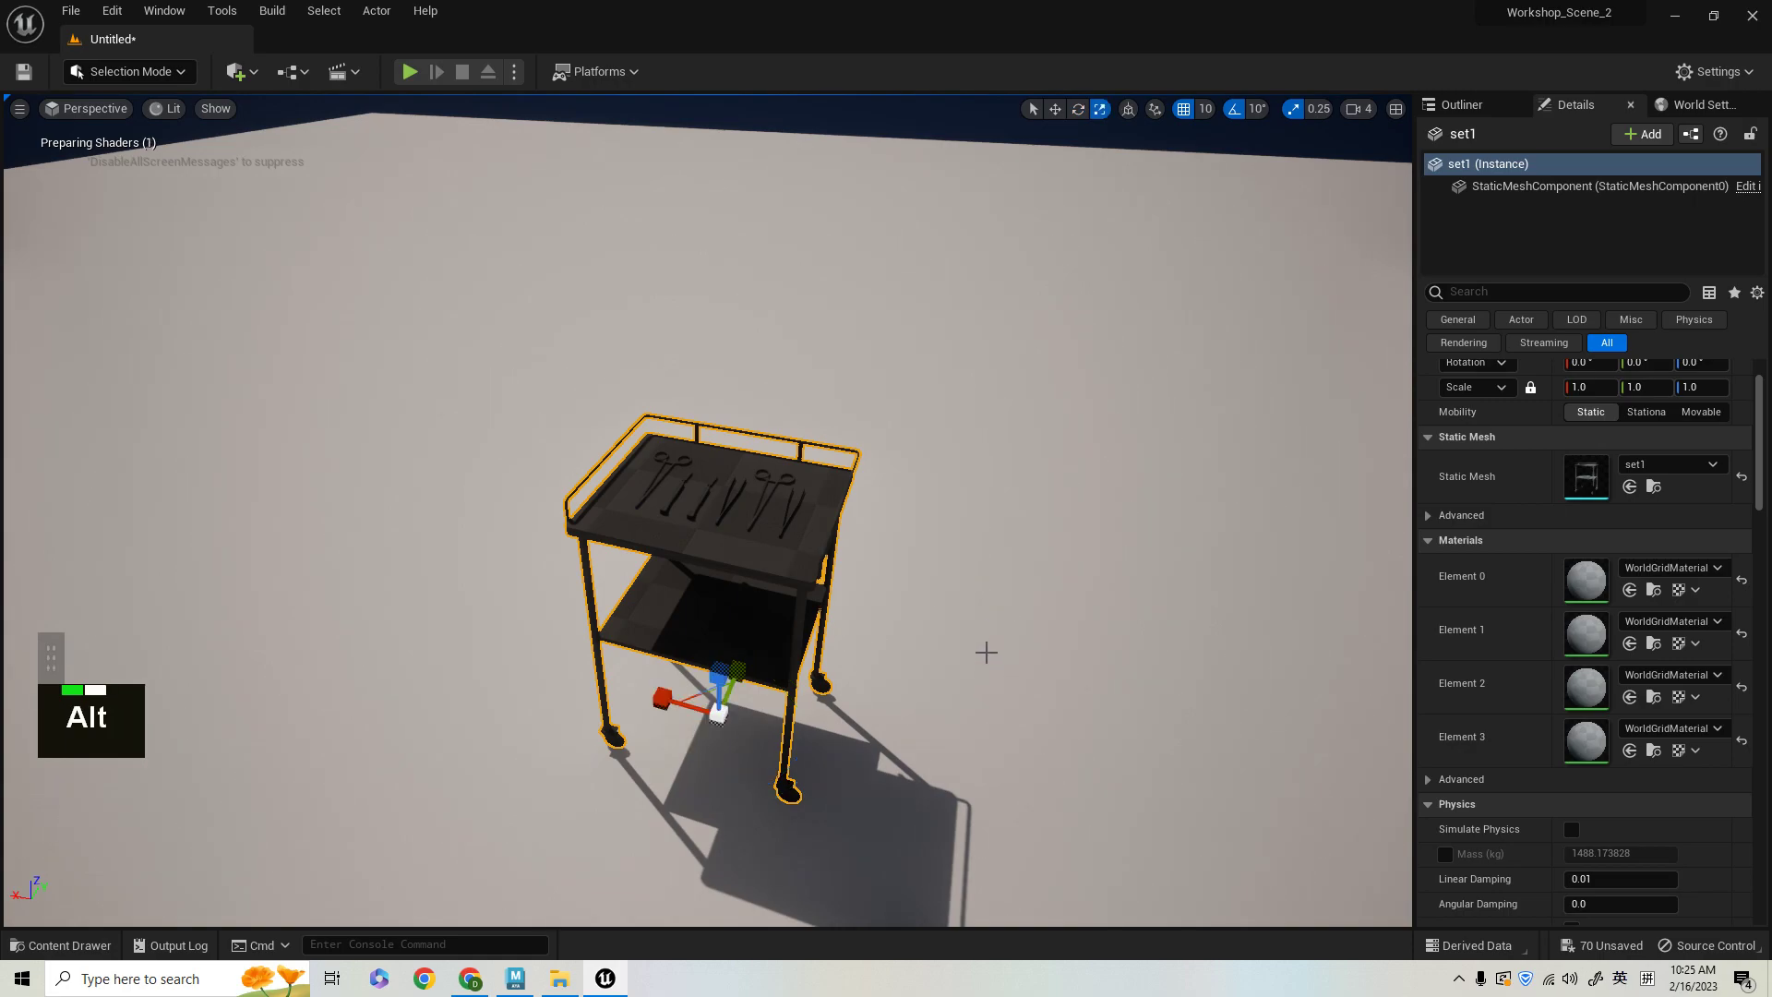
# - Examine the cart with its scale gizmo centred between the wheels from several raised angles
pyautogui.keyDown('alt'); pyautogui.moveTo(960, 661); pyautogui.dragTo(1070, 646, button='middle'); pyautogui.keyUp('alt')
pyautogui.keyDown('alt'); pyautogui.moveTo(1088, 656); pyautogui.dragTo(987, 618); pyautogui.keyUp('alt')
pyautogui.press('f')
pyautogui.press('r')
pyautogui.keyDown('alt'); pyautogui.moveTo(1088, 656); pyautogui.dragTo(1081, 623); pyautogui.keyUp('alt')
pyautogui.keyDown('alt'); pyautogui.moveTo(1088, 656); pyautogui.dragTo(1001, 656, button='right'); pyautogui.keyUp('alt')
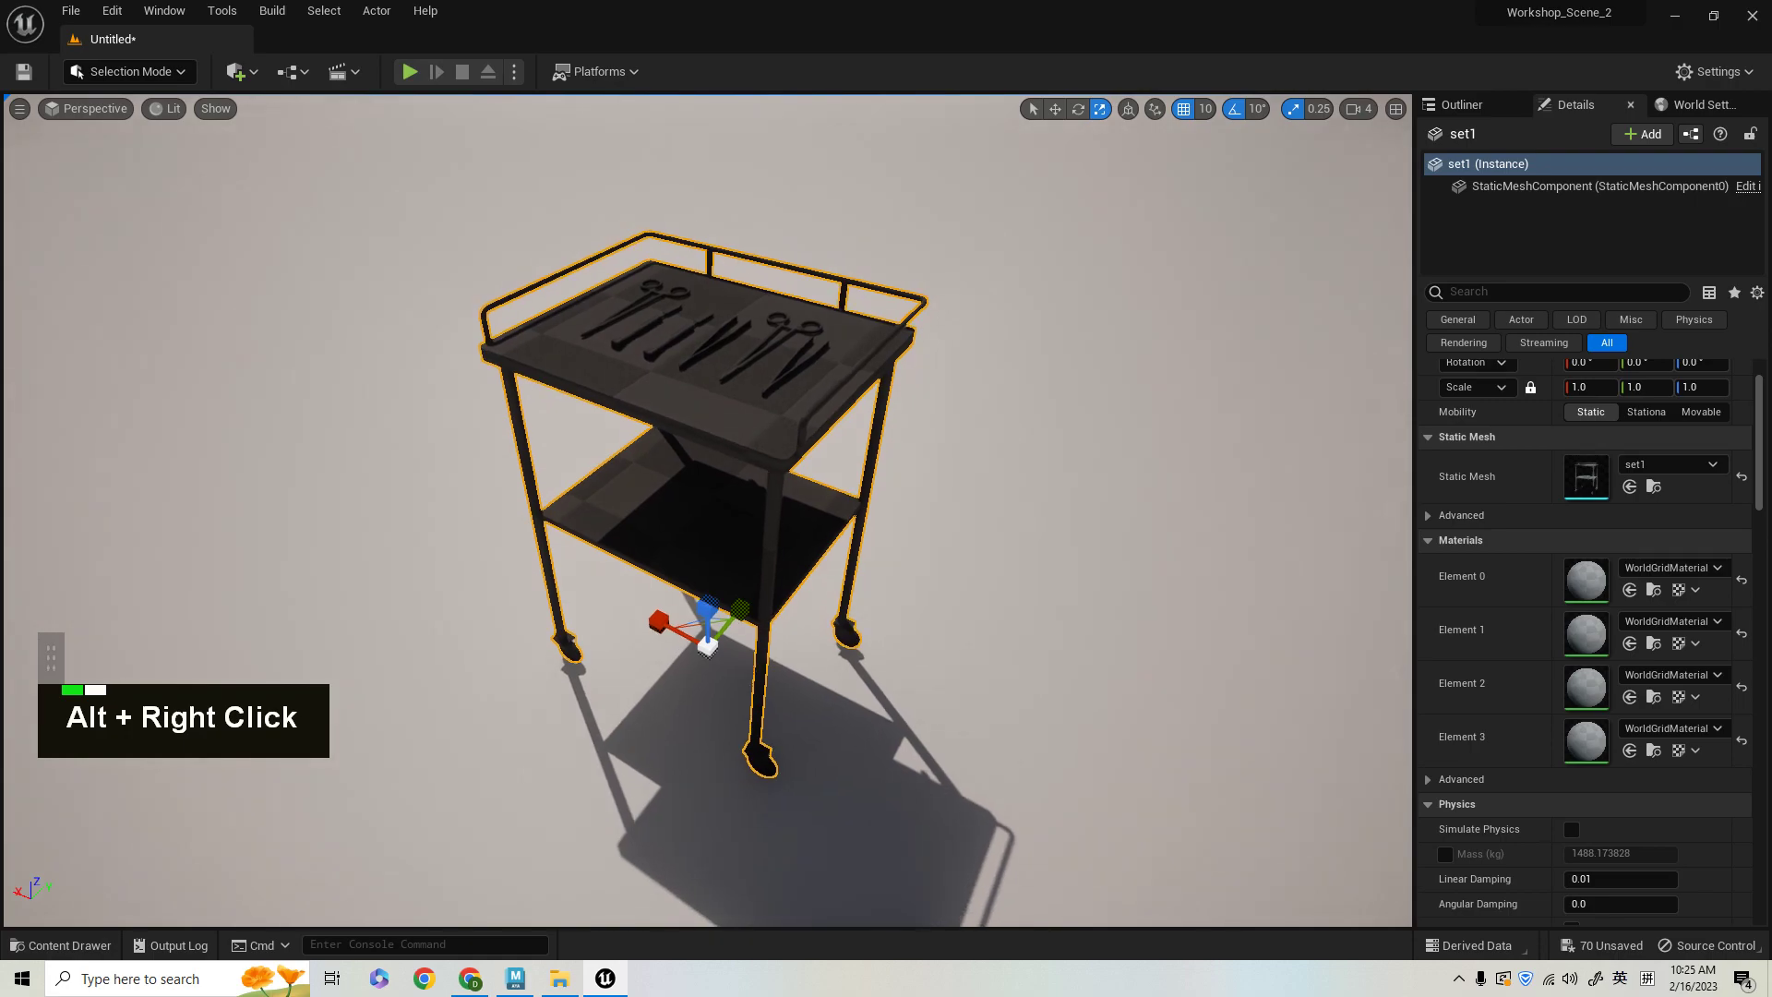
pyautogui.keyDown('alt'); pyautogui.moveTo(1071, 636); pyautogui.dragTo(1130, 729, button='middle'); pyautogui.keyUp('alt')
pyautogui.keyDown('alt'); pyautogui.moveTo(1088, 656); pyautogui.dragTo(1025, 729); pyautogui.keyUp('alt')
pyautogui.keyDown('alt'); pyautogui.moveTo(1026, 588); pyautogui.dragTo(1032, 565); pyautogui.keyUp('alt')
pyautogui.keyDown('alt'); pyautogui.moveTo(1026, 589); pyautogui.dragTo(969, 590, button='right'); pyautogui.keyUp('alt')
pyautogui.keyDown('alt'); pyautogui.moveTo(1026, 589); pyautogui.dragTo(1026, 552); pyautogui.keyUp('alt')
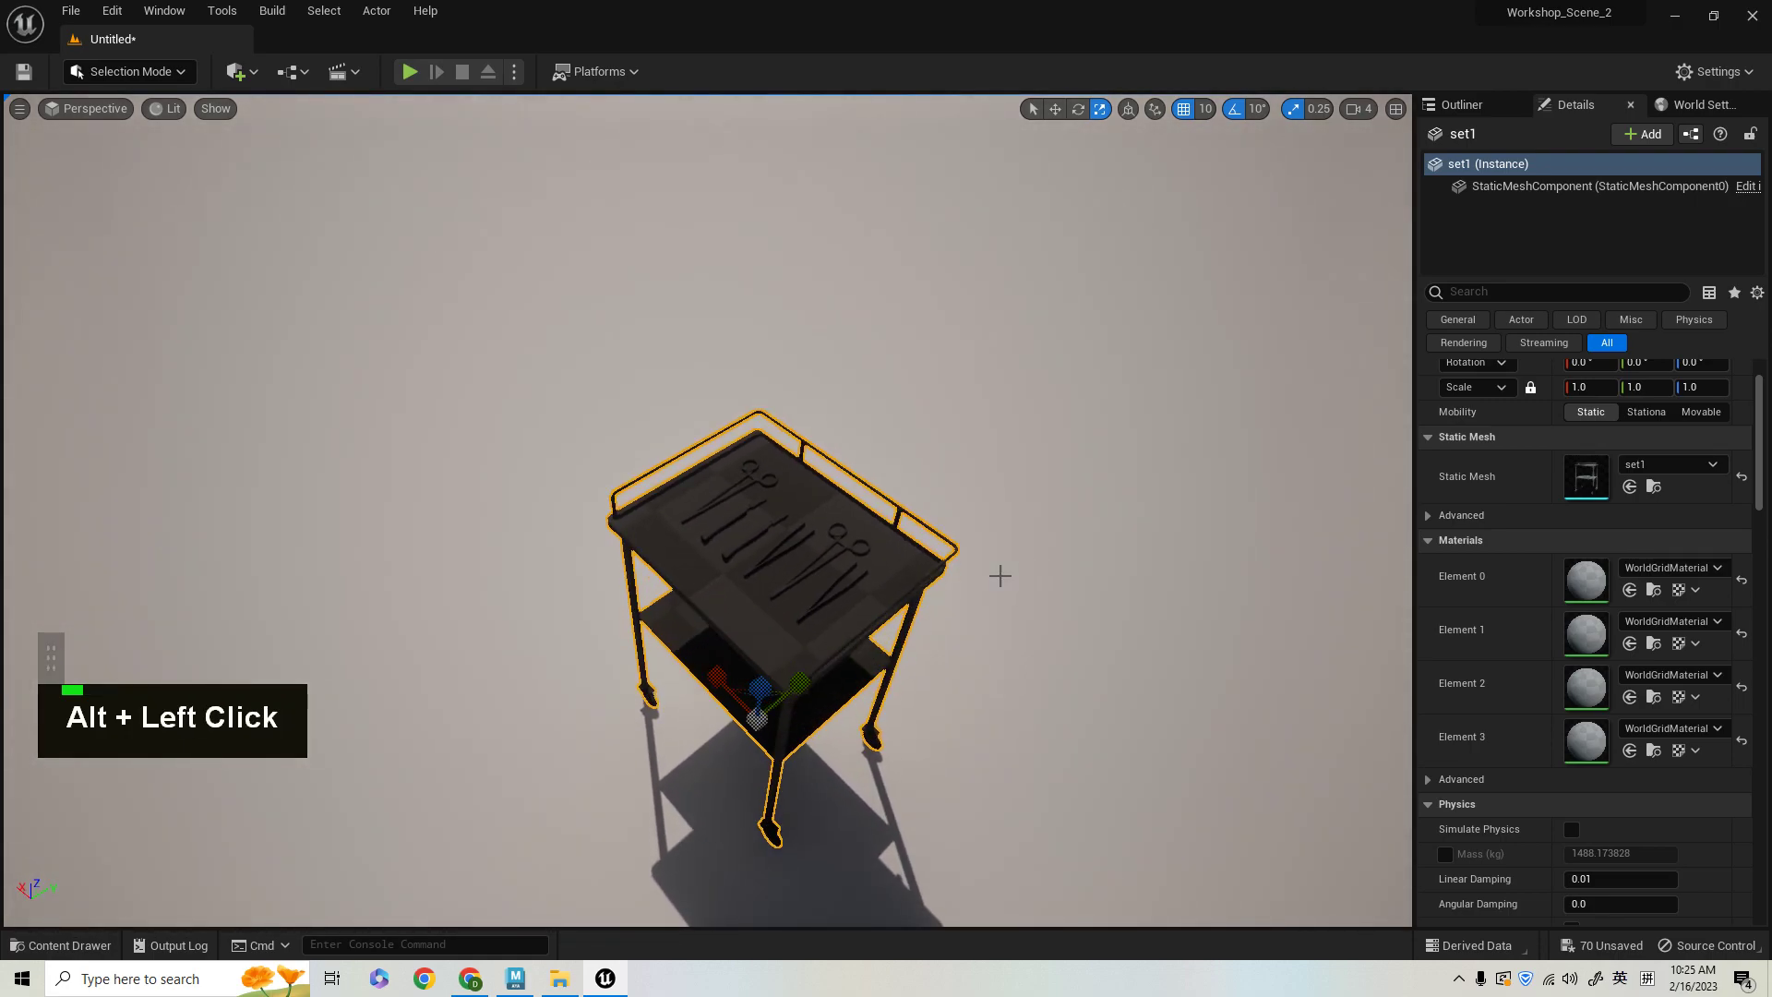
pyautogui.keyDown('alt'); pyautogui.moveTo(882, 526); pyautogui.dragTo(882, 526); pyautogui.keyUp('alt')
# - Switch to Maya, go to frame 2 and select the light01_base surgical lamp beside the table
pyautogui.hotkey('alt', 'w')
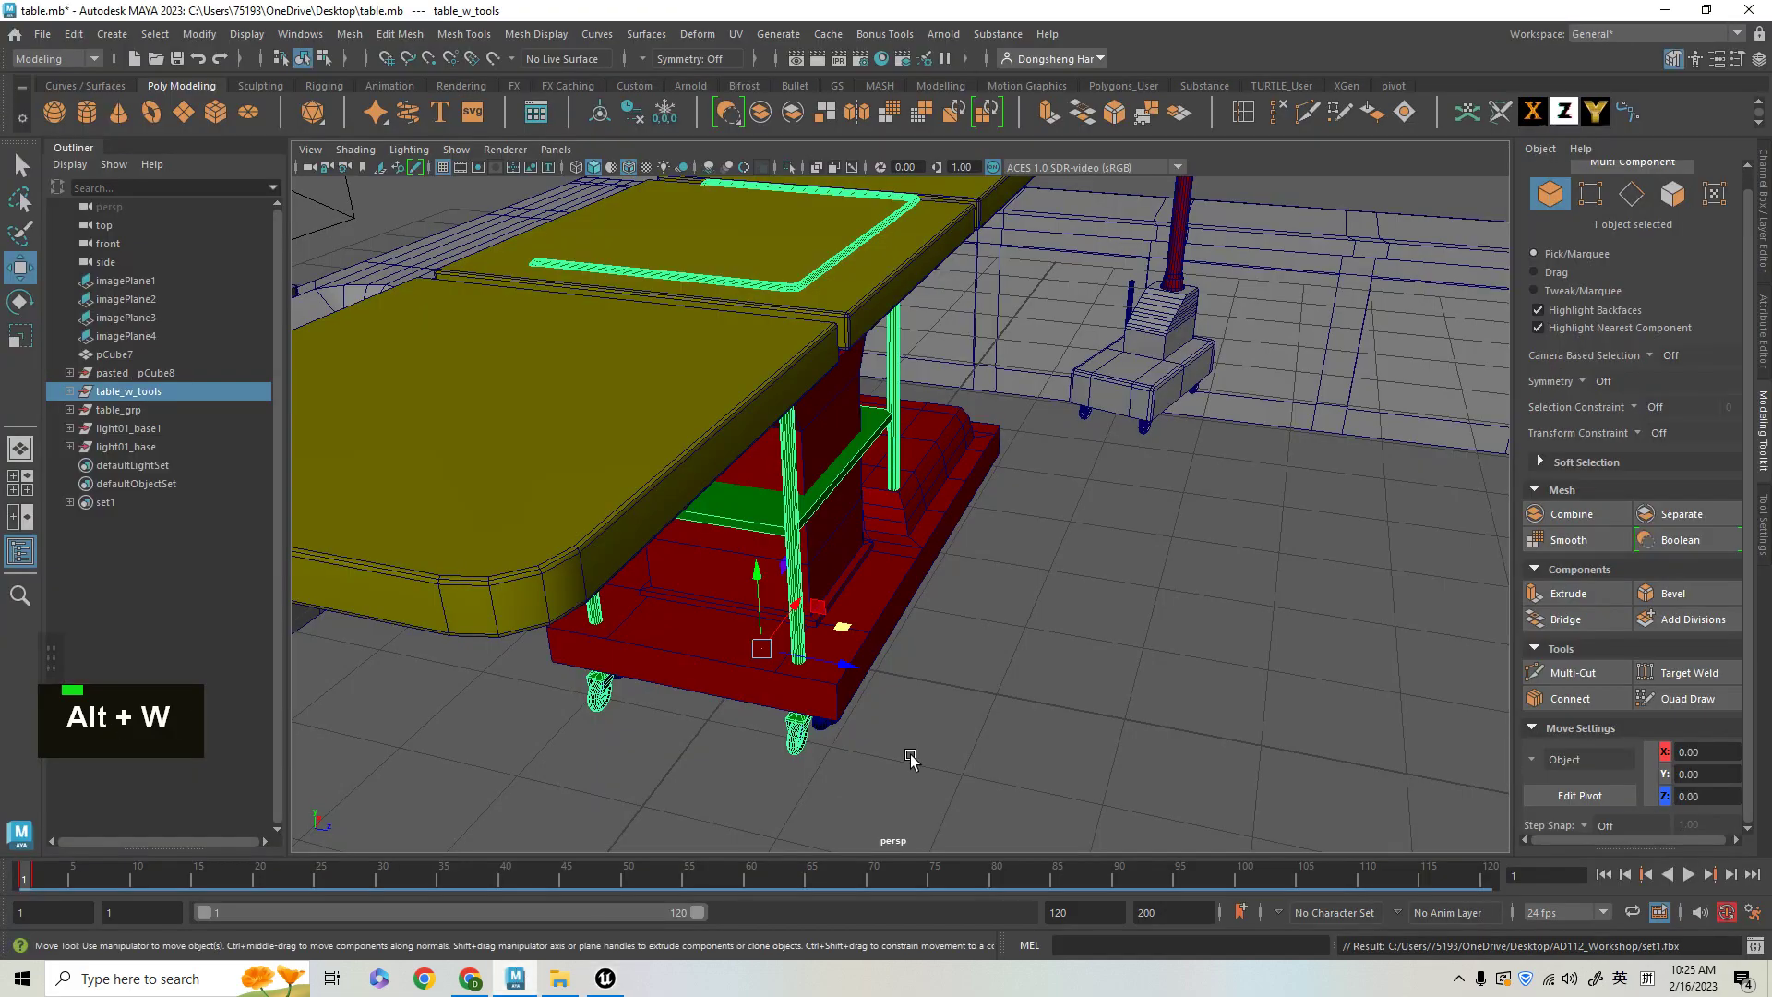
pyautogui.keyDown('alt'); pyautogui.moveTo(910, 755); pyautogui.dragTo(3, 910); pyautogui.keyUp('alt')
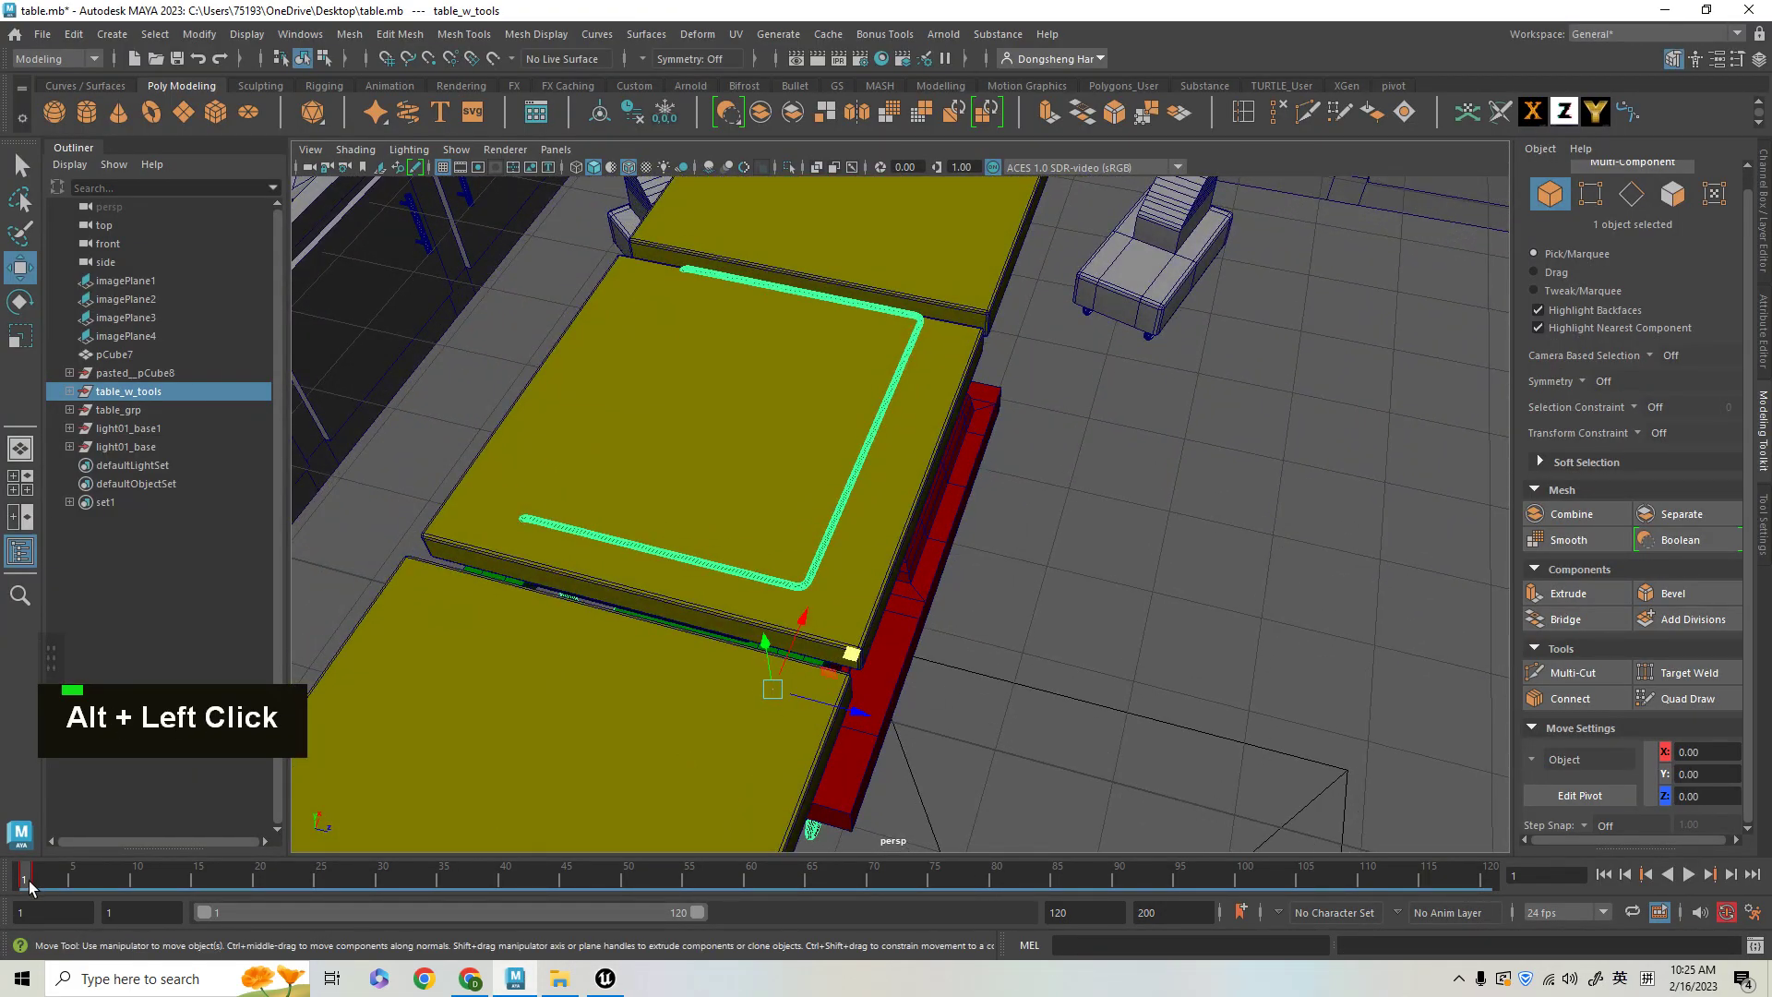
pyautogui.click(36, 882)
pyautogui.keyDown('alt'); pyautogui.moveTo(1118, 583); pyautogui.dragTo(1020, 554, button='right'); pyautogui.keyUp('alt')
pyautogui.keyDown('alt'); pyautogui.moveTo(1020, 554); pyautogui.dragTo(1061, 455); pyautogui.keyUp('alt')
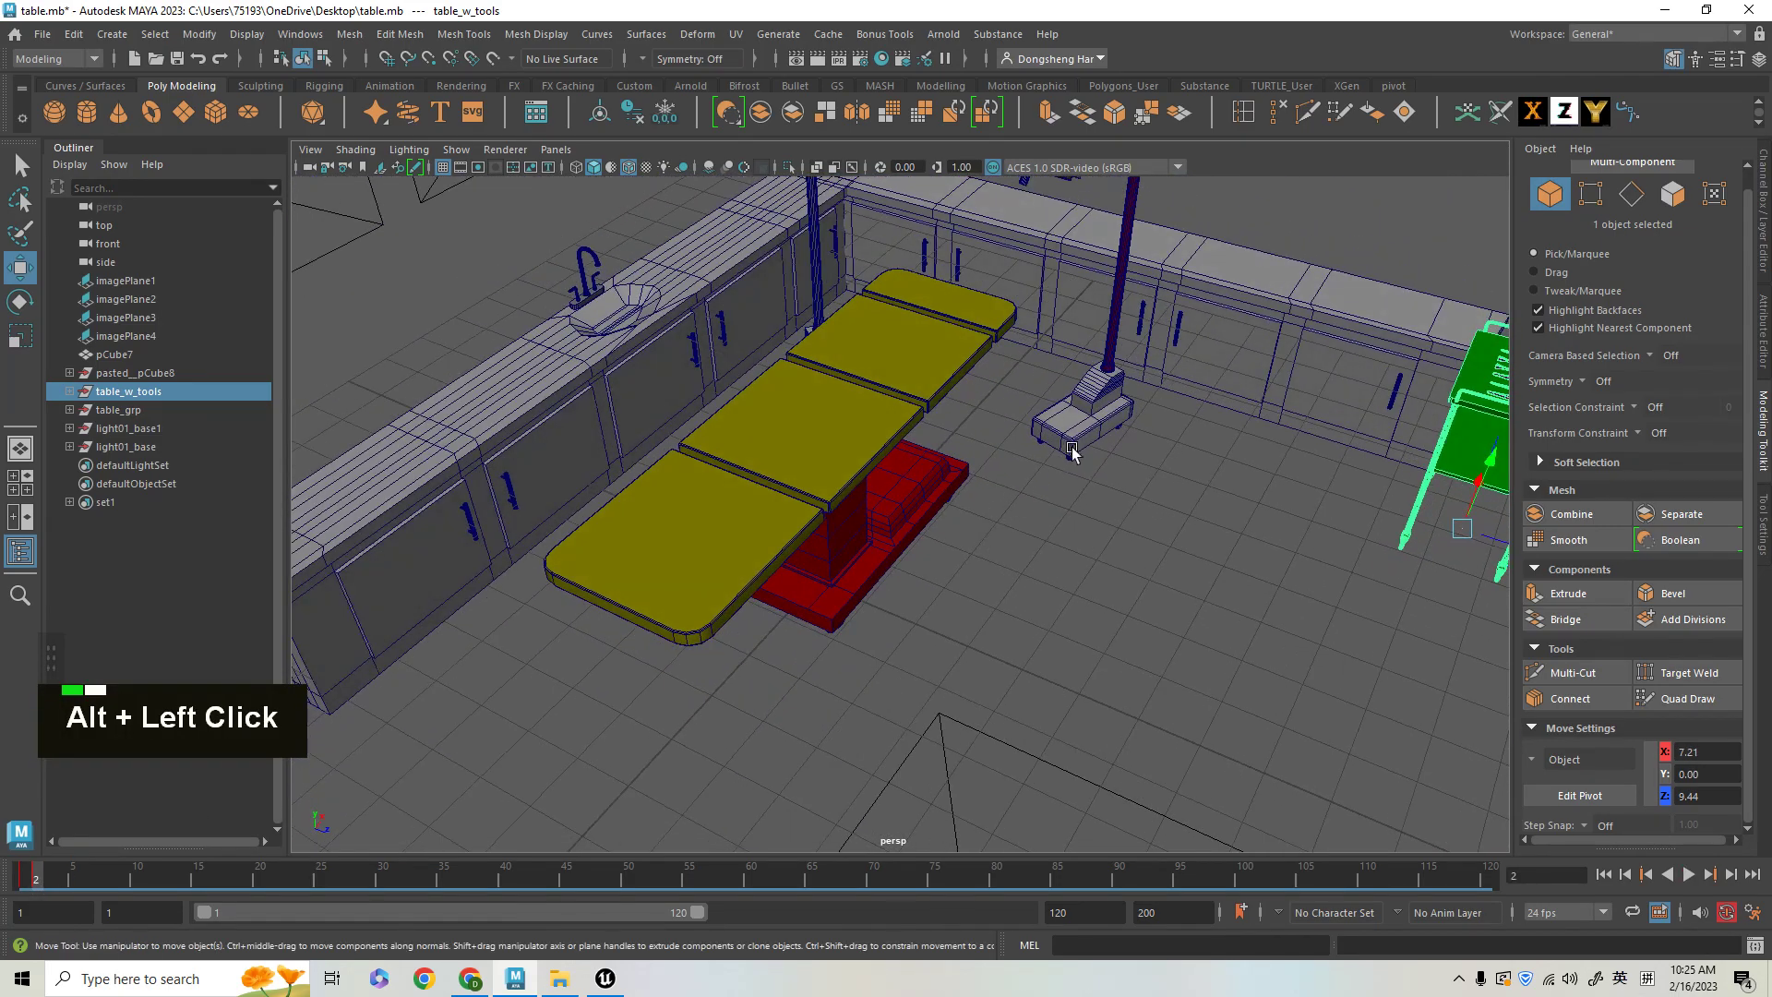
pyautogui.click(1062, 452)
# - Inspect the lamp's off-centre pivot, its wheels and the underside of its base
pyautogui.keyDown('alt'); pyautogui.moveTo(1182, 570); pyautogui.dragTo(1196, 478, button='middle'); pyautogui.keyUp('alt')
pyautogui.keyDown('alt'); pyautogui.moveTo(996, 590); pyautogui.dragTo(957, 601, button='middle'); pyautogui.keyUp('alt')
pyautogui.keyDown('alt'); pyautogui.moveTo(957, 601); pyautogui.dragTo(882, 292, button='right'); pyautogui.keyUp('alt')
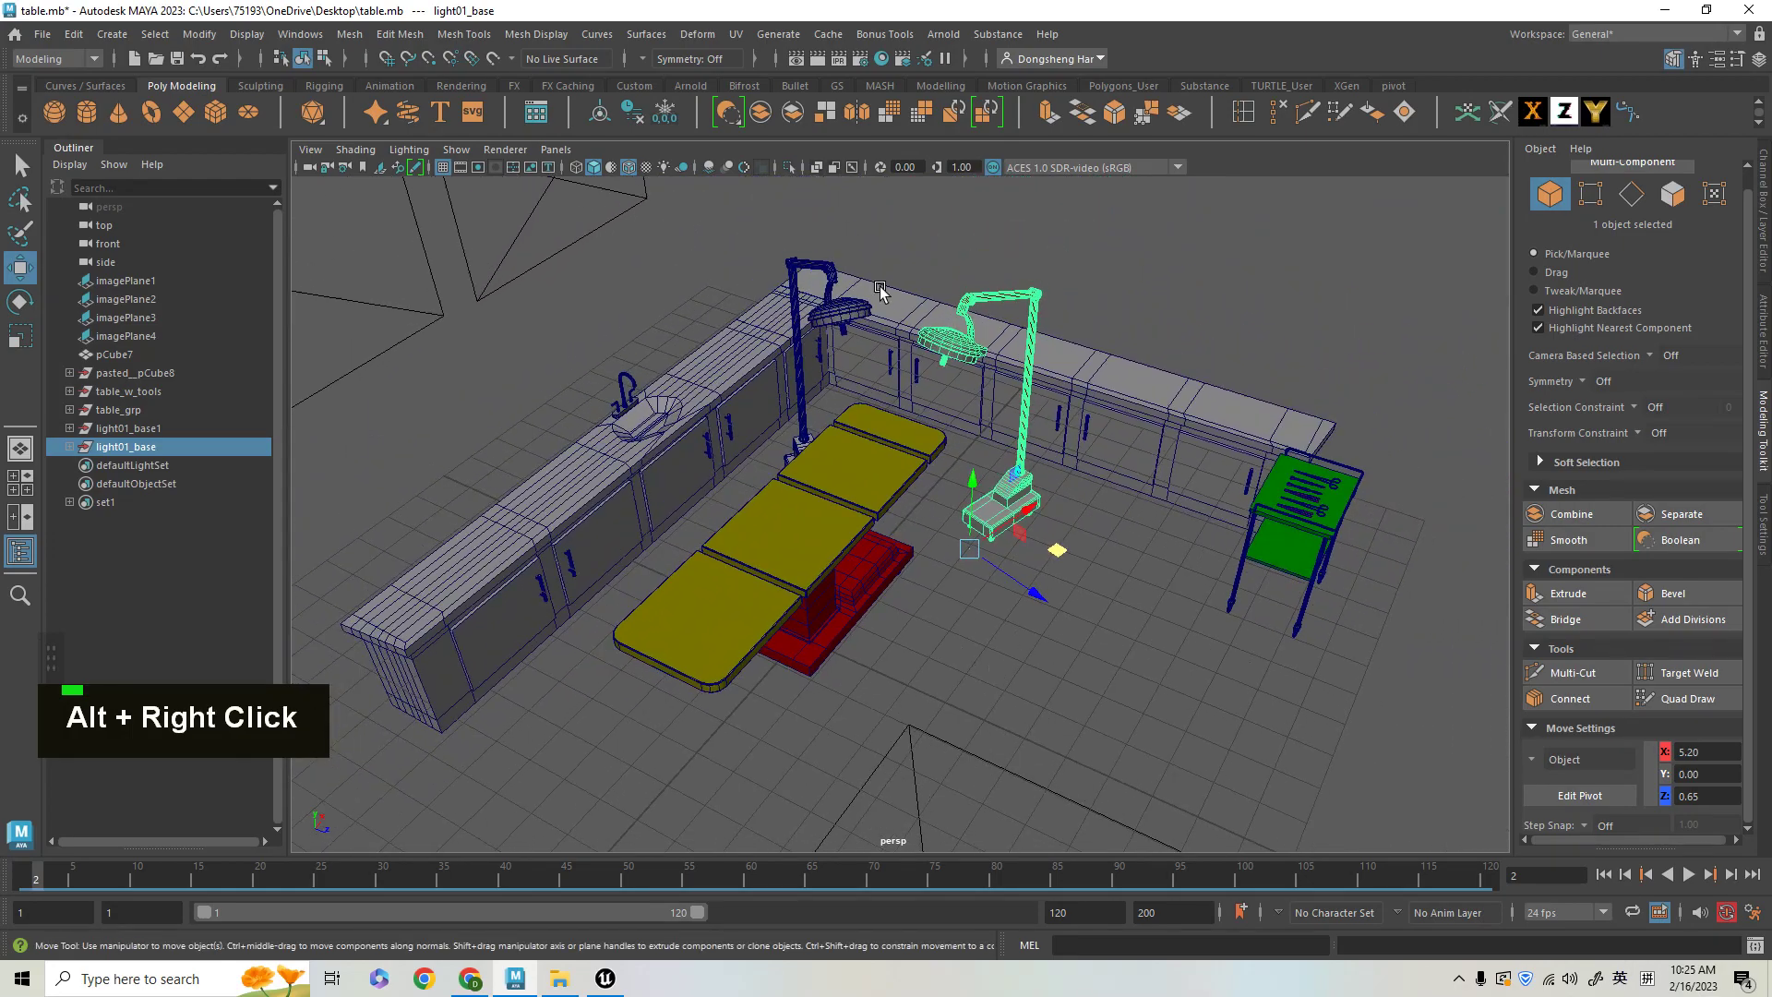
pyautogui.keyDown('alt'); pyautogui.moveTo(1166, 660); pyautogui.dragTo(1145, 662); pyautogui.keyUp('alt')
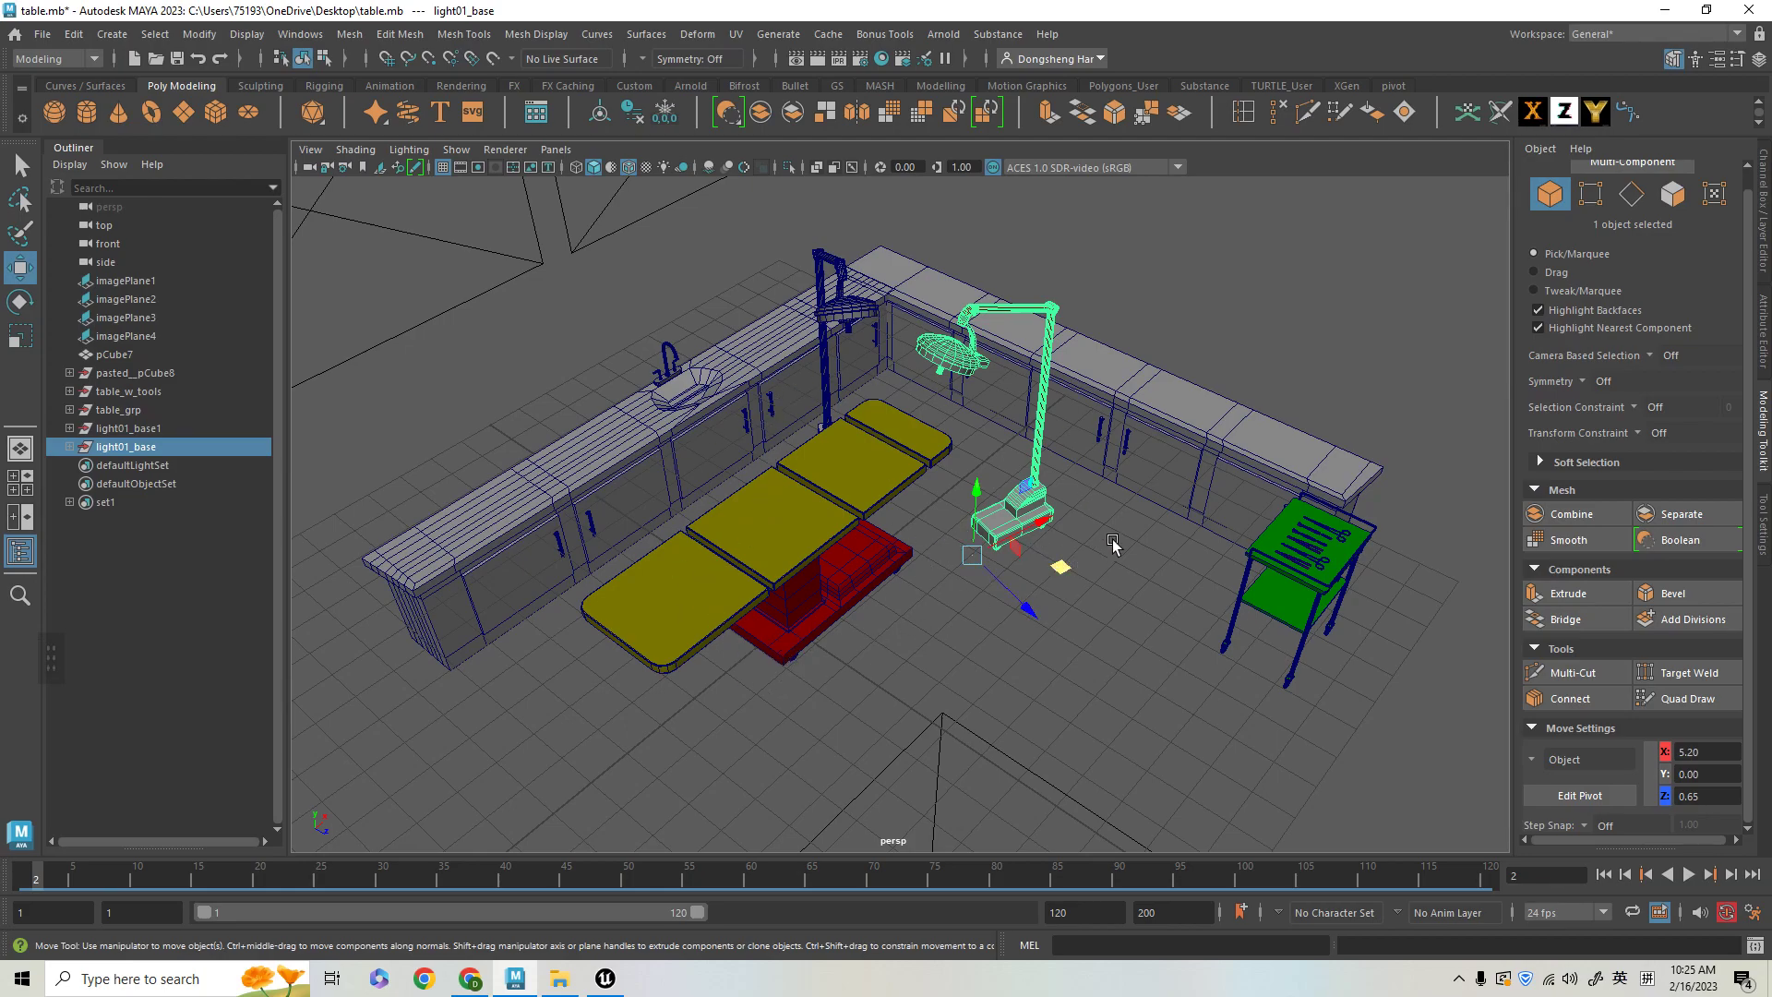
pyautogui.keyDown('alt'); pyautogui.moveTo(1022, 488); pyautogui.dragTo(1105, 463, button='right'); pyautogui.keyUp('alt')
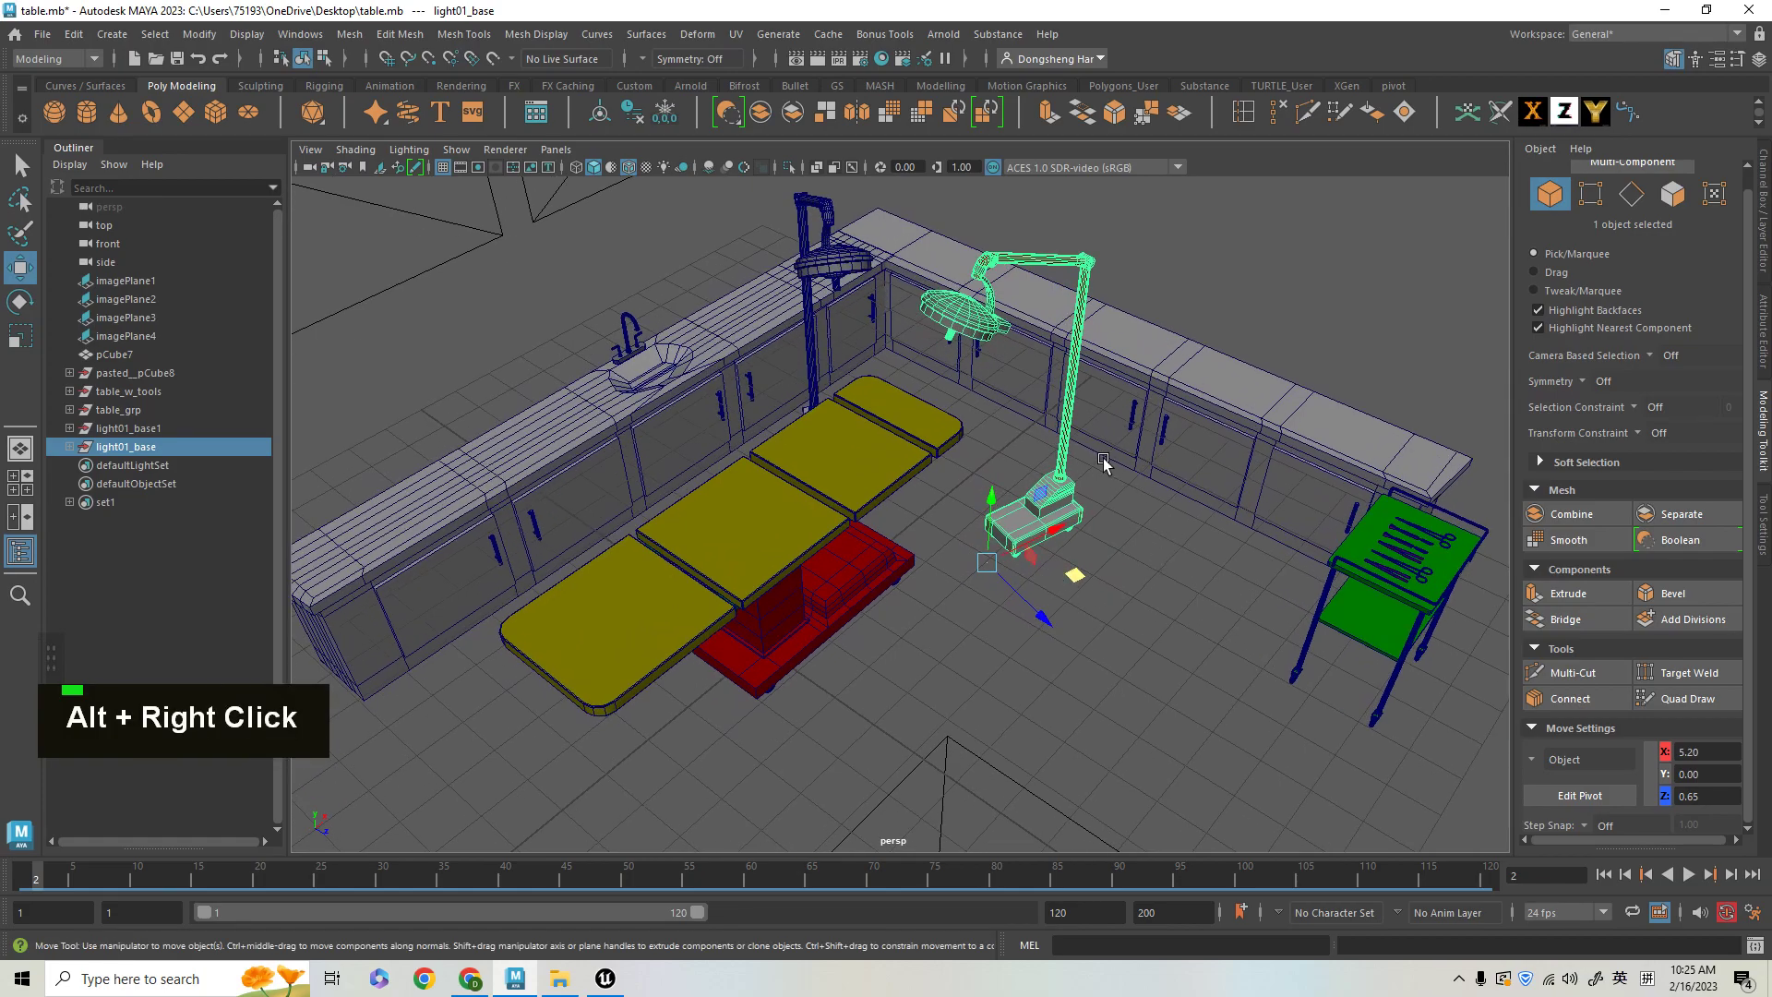
pyautogui.keyDown('alt'); pyautogui.moveTo(1106, 463); pyautogui.dragTo(1056, 563); pyautogui.keyUp('alt')
pyautogui.press('f')
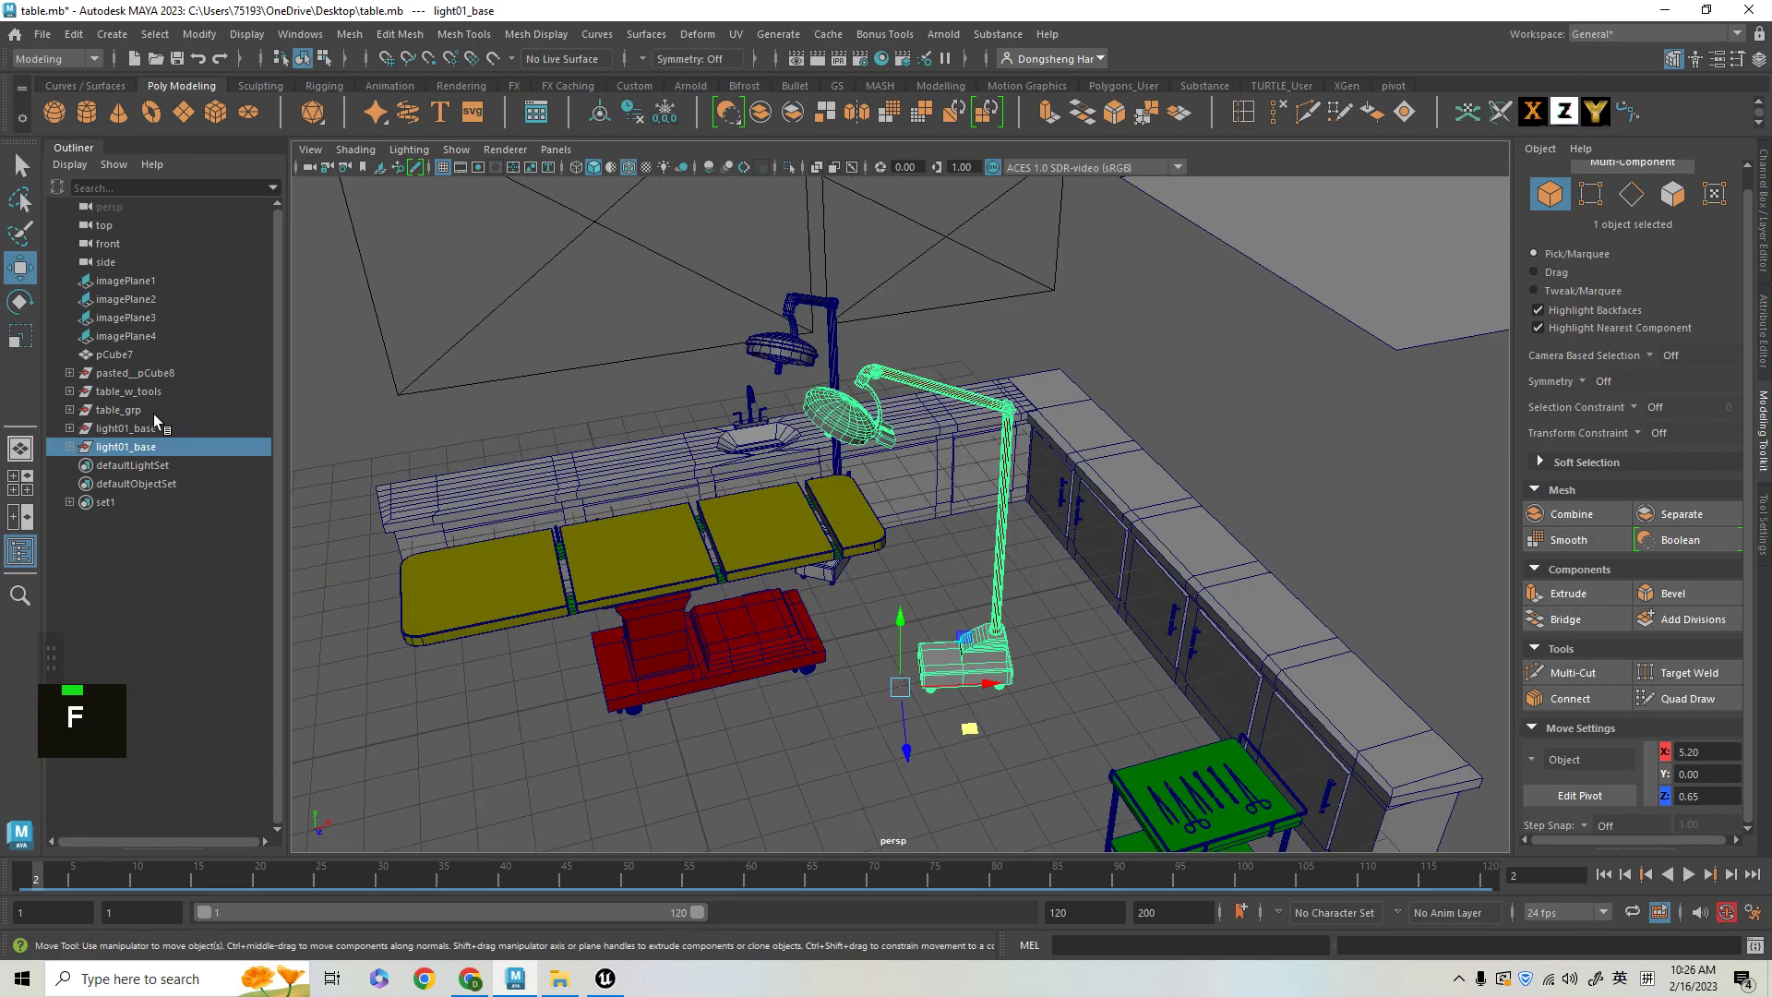
pyautogui.keyDown('alt'); pyautogui.moveTo(922, 579); pyautogui.dragTo(1098, 709, button='right'); pyautogui.keyUp('alt')
pyautogui.keyDown('alt'); pyautogui.moveTo(1098, 709); pyautogui.dragTo(1019, 507, button='middle'); pyautogui.keyUp('alt')
pyautogui.keyDown('alt'); pyautogui.moveTo(1019, 510); pyautogui.dragTo(1135, 716, button='right'); pyautogui.keyUp('alt')
pyautogui.keyDown('alt'); pyautogui.moveTo(1135, 716); pyautogui.dragTo(1120, 681); pyautogui.keyUp('alt')
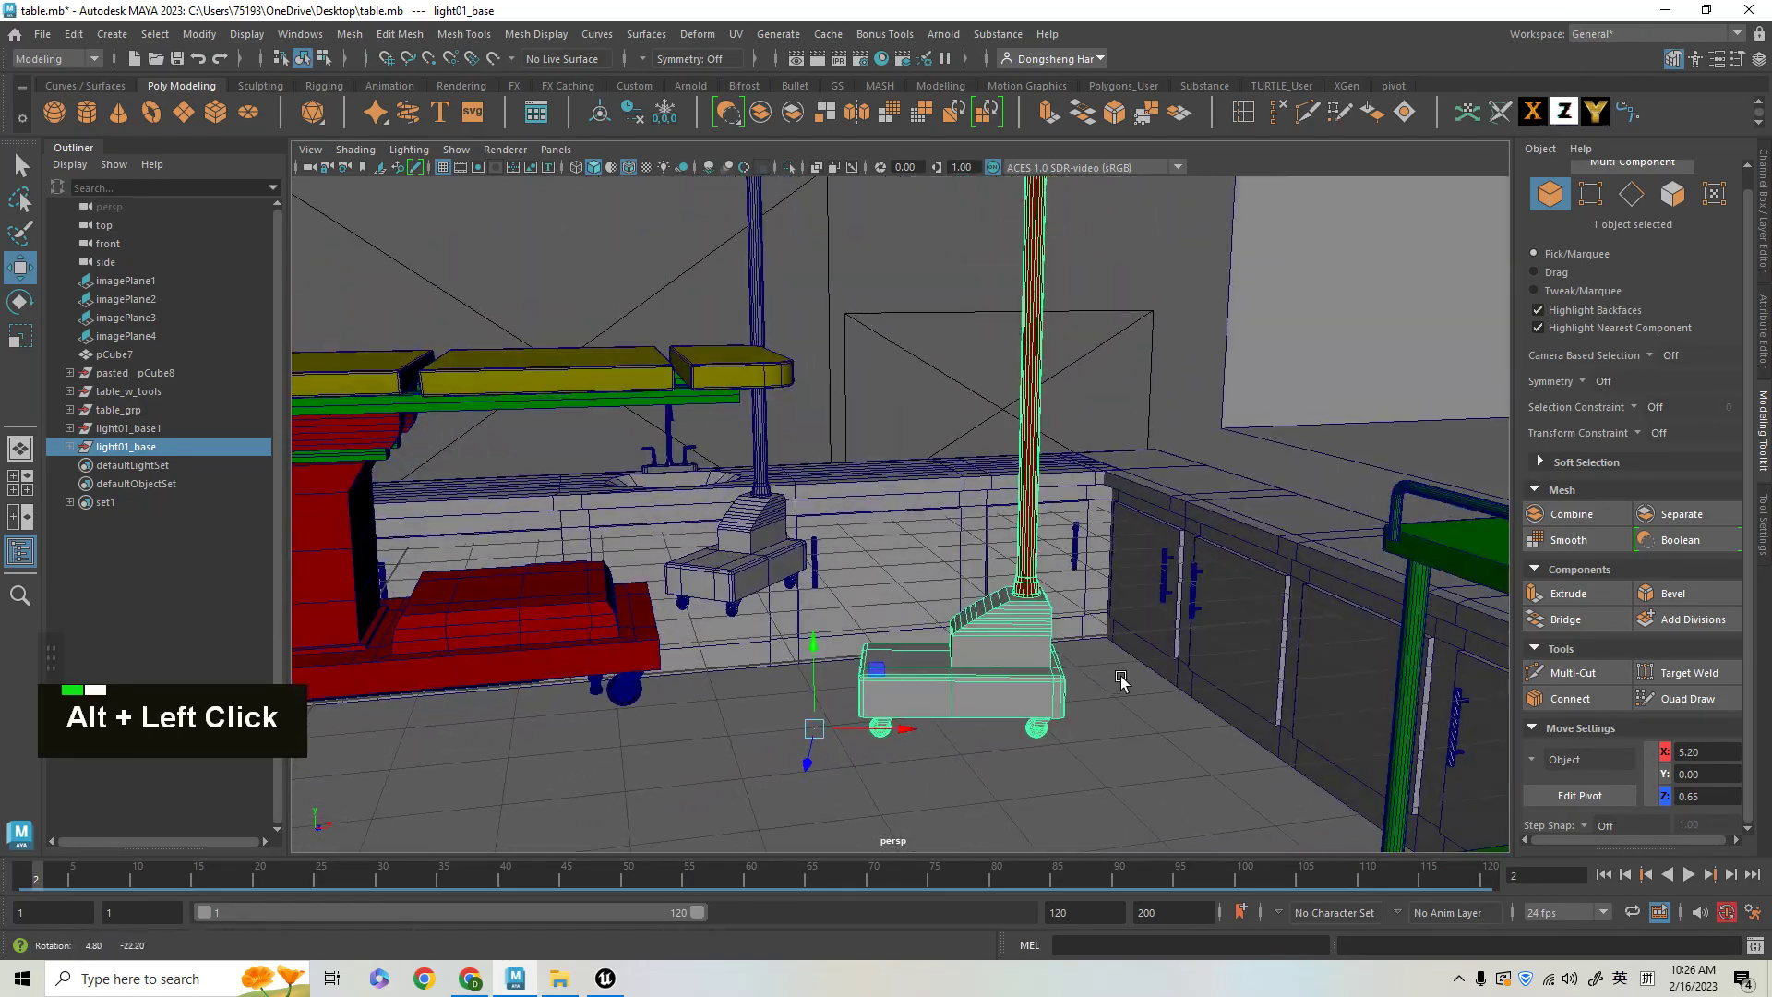
pyautogui.keyDown('alt'); pyautogui.moveTo(1119, 680); pyautogui.dragTo(1103, 692, button='middle'); pyautogui.keyUp('alt')
pyautogui.keyDown('alt'); pyautogui.moveTo(1104, 692); pyautogui.dragTo(817, 792); pyautogui.keyUp('alt')
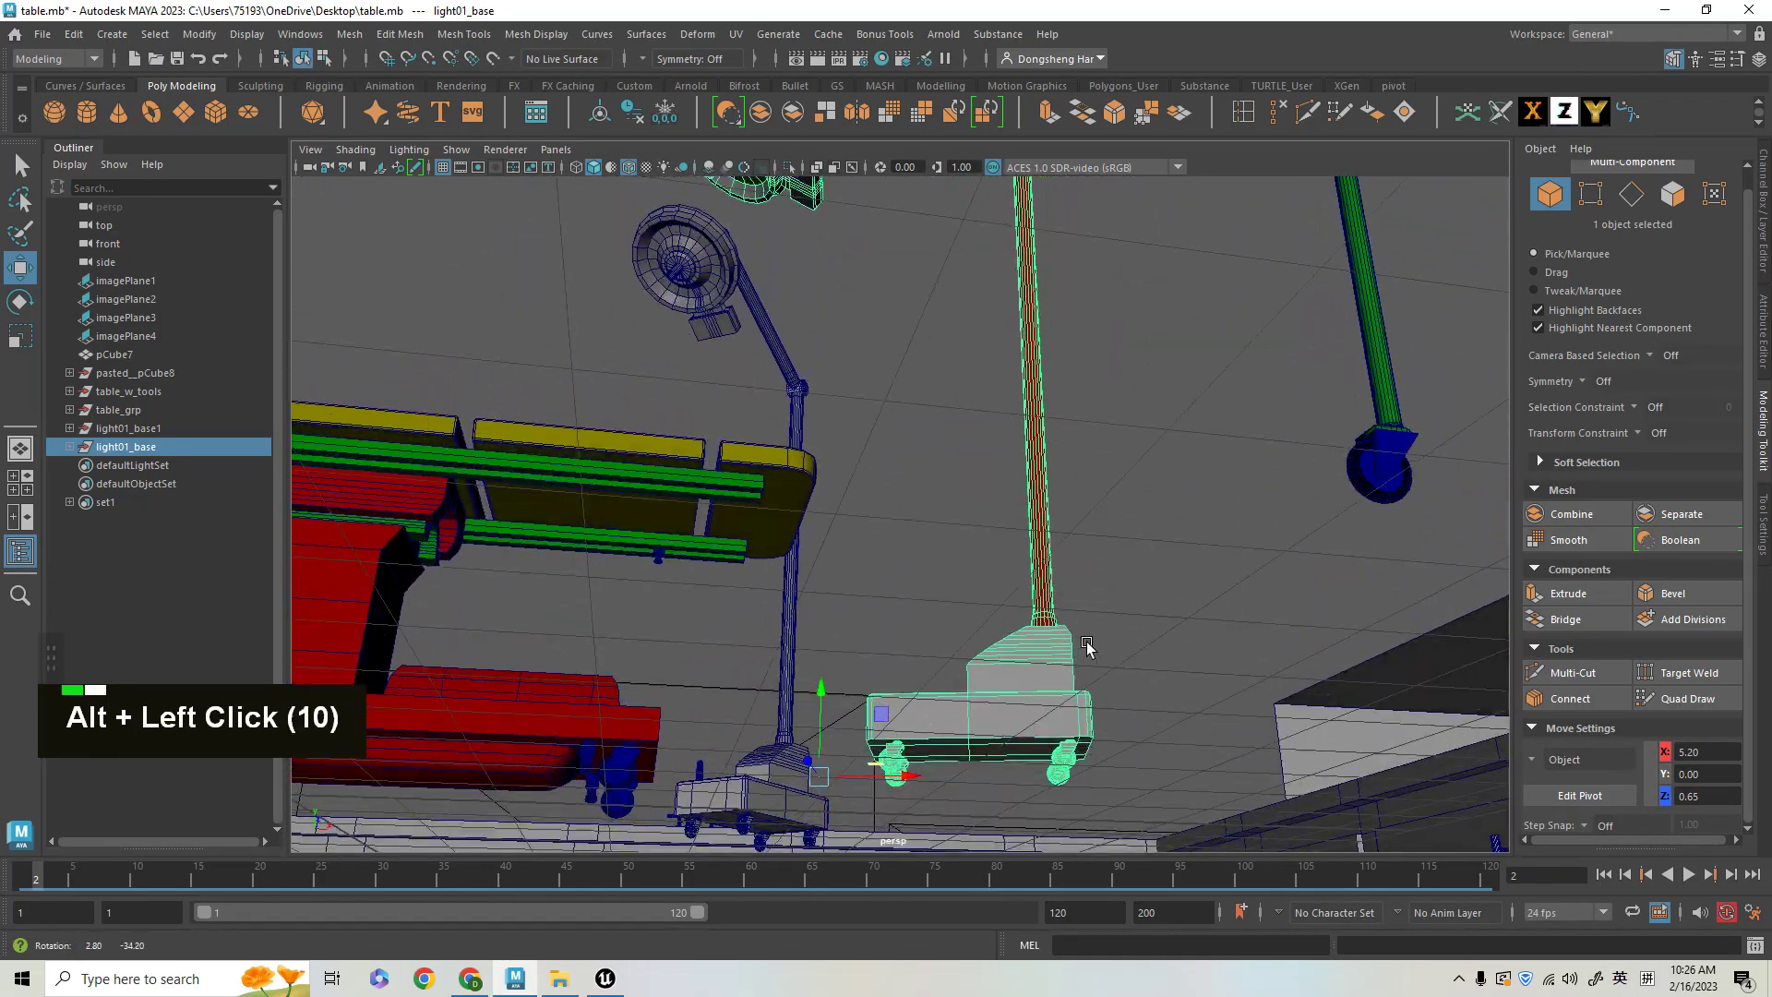
pyautogui.keyDown('alt'); pyautogui.moveTo(1185, 673); pyautogui.dragTo(1150, 716); pyautogui.keyUp('alt')
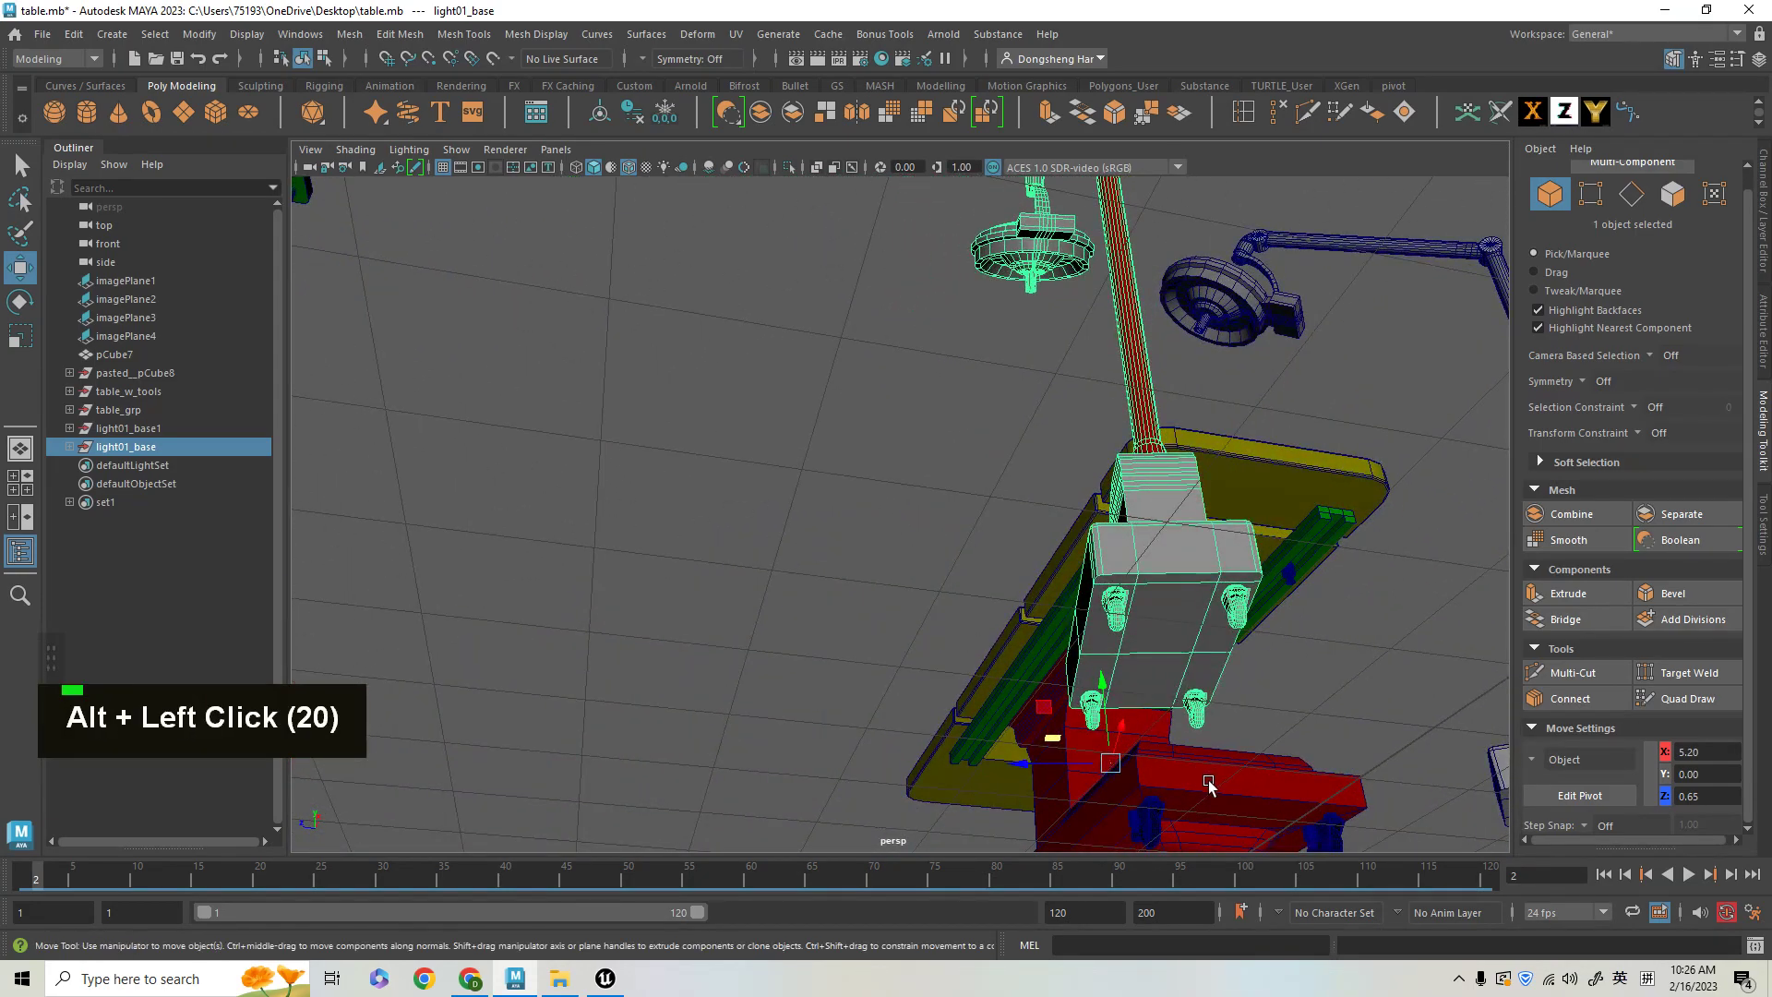
pyautogui.keyDown('alt'); pyautogui.moveTo(1209, 785); pyautogui.dragTo(1200, 729); pyautogui.keyUp('alt')
pyautogui.keyDown('alt'); pyautogui.moveTo(1200, 729); pyautogui.dragTo(1154, 711, button='middle'); pyautogui.keyUp('alt')
pyautogui.keyDown('alt'); pyautogui.moveTo(1153, 711); pyautogui.dragTo(1144, 710, button='right'); pyautogui.keyUp('alt')
pyautogui.keyDown('alt'); pyautogui.moveTo(1144, 711); pyautogui.dragTo(1144, 646); pyautogui.keyUp('alt')
pyautogui.keyDown('alt'); pyautogui.moveTo(1144, 646); pyautogui.dragTo(1147, 591, button='middle'); pyautogui.keyUp('alt')
pyautogui.keyDown('alt'); pyautogui.moveTo(1147, 590); pyautogui.dragTo(1148, 528); pyautogui.keyUp('alt')
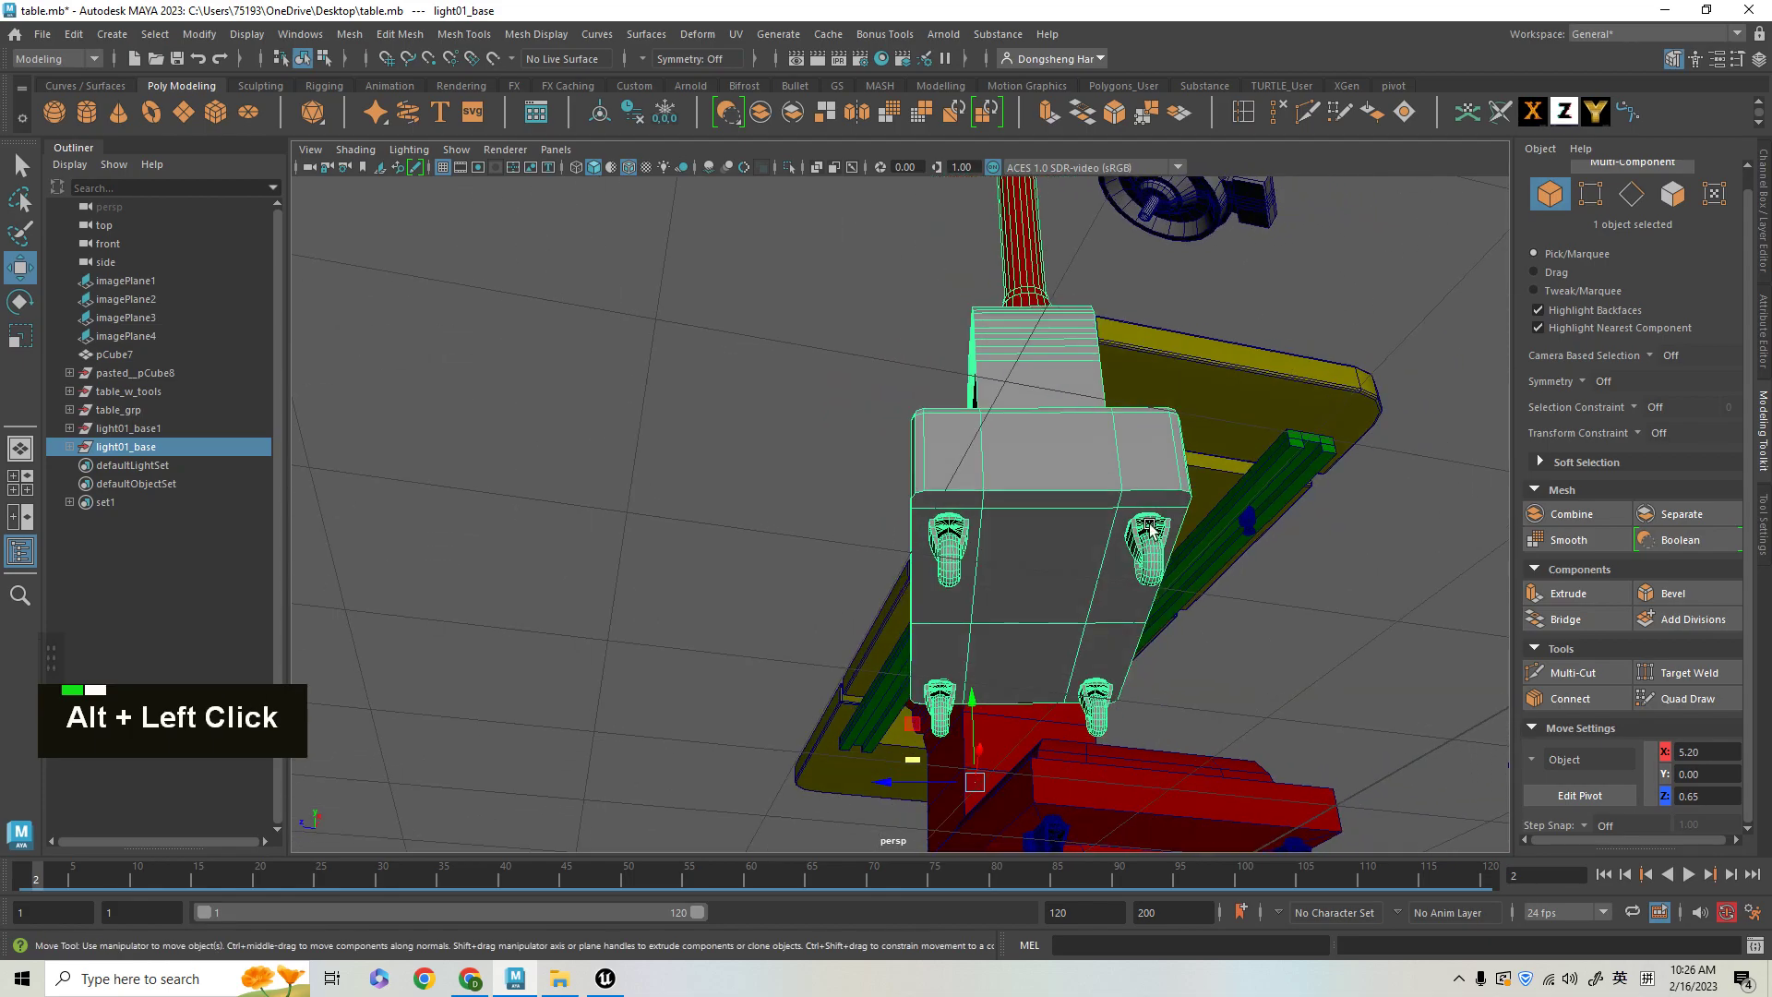
# - Set the Insert Edge Loop tool to multiple edge loops with one loop
pyautogui.click(1243, 115)
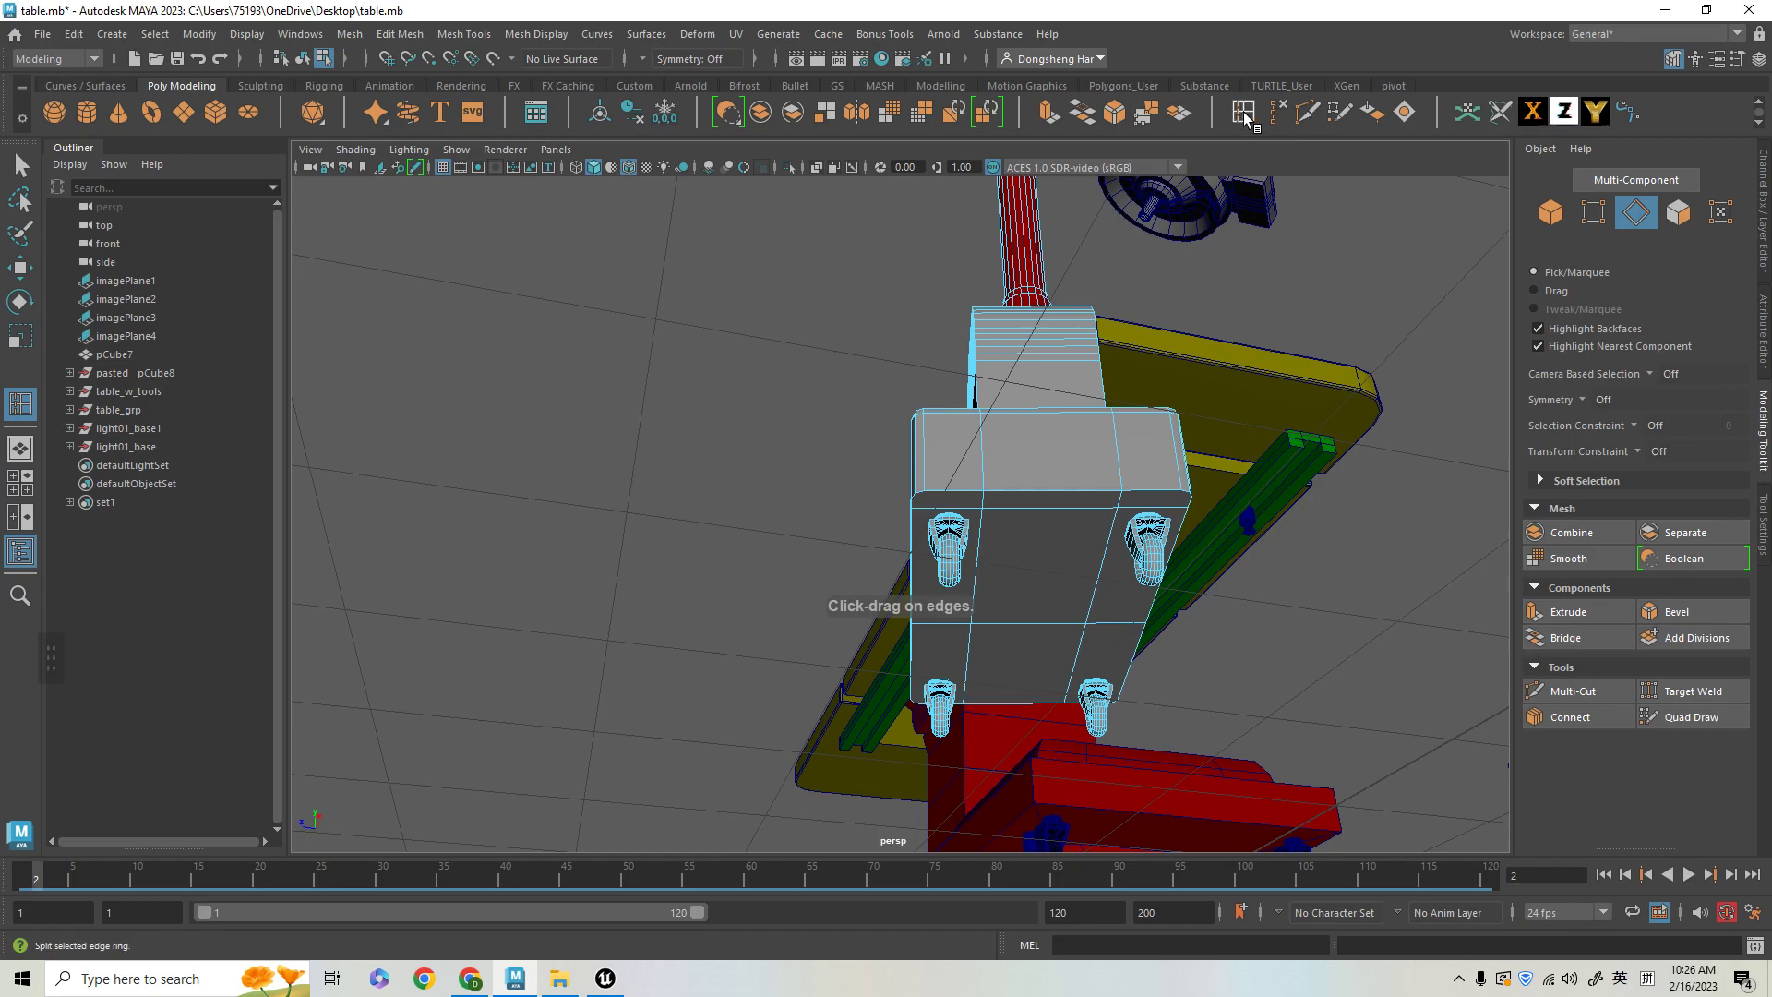
pyautogui.doubleClick(1243, 115)
pyautogui.click(1486, 284)
pyautogui.doubleClick(1490, 319)
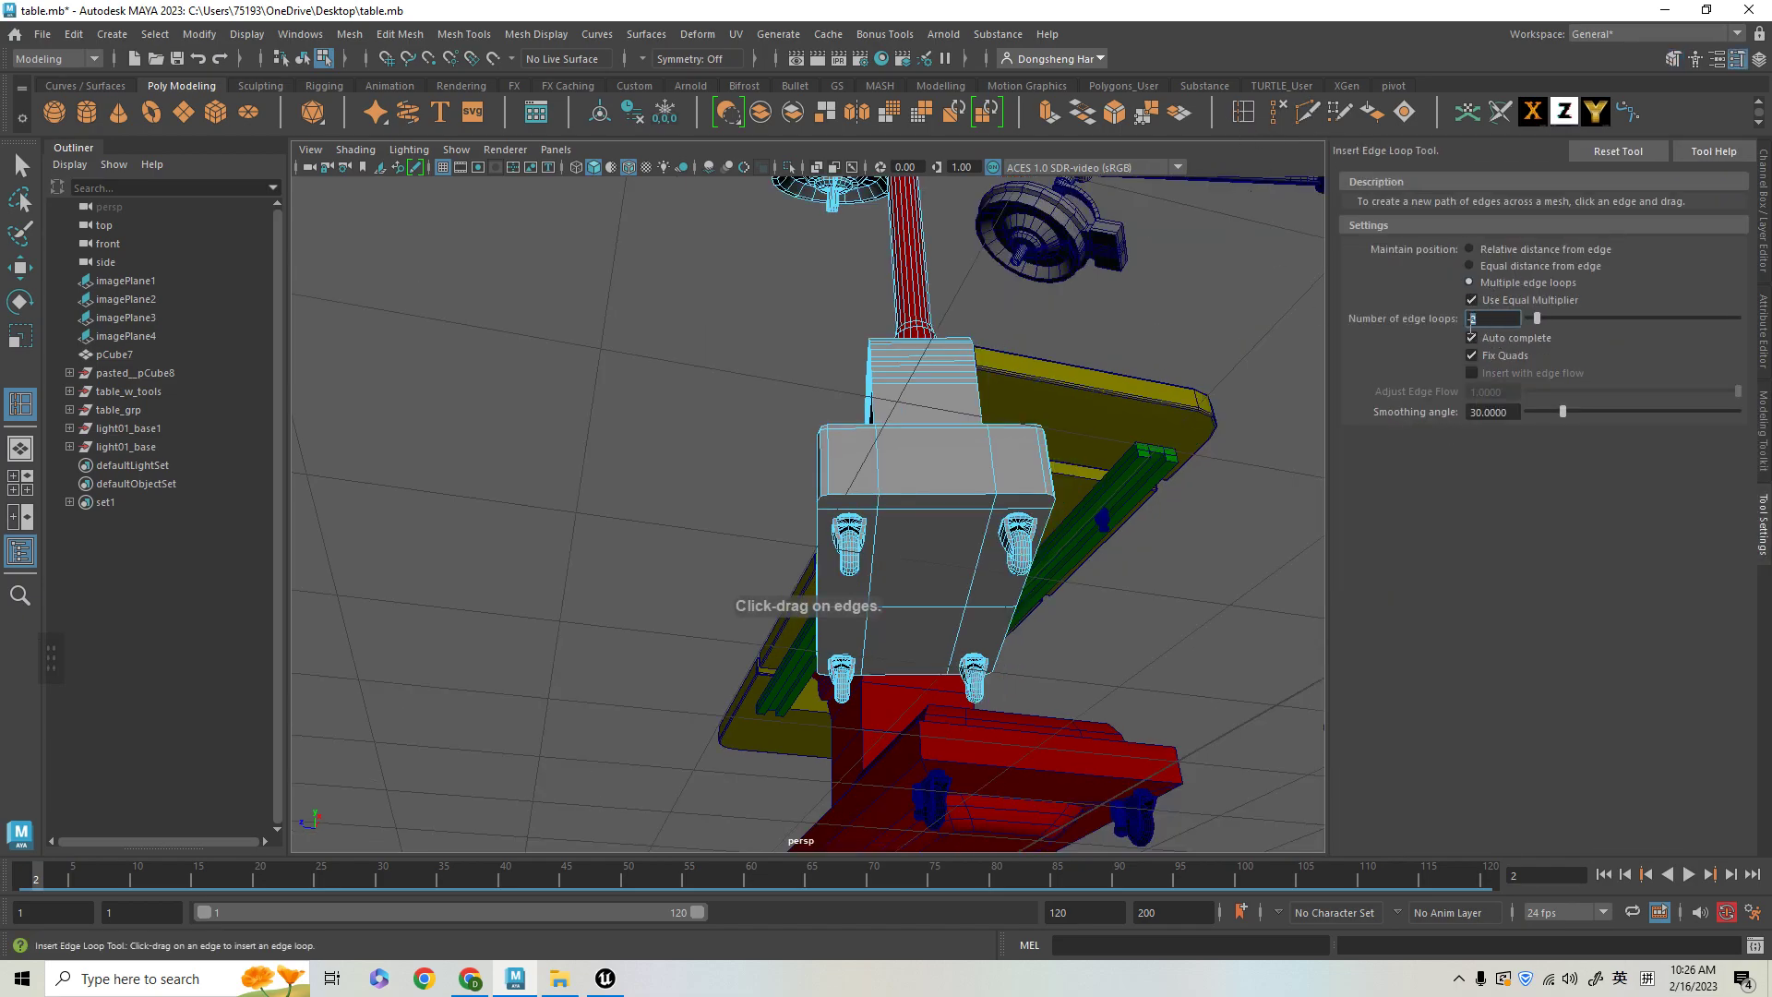
pyautogui.write('1')
pyautogui.press('Return')
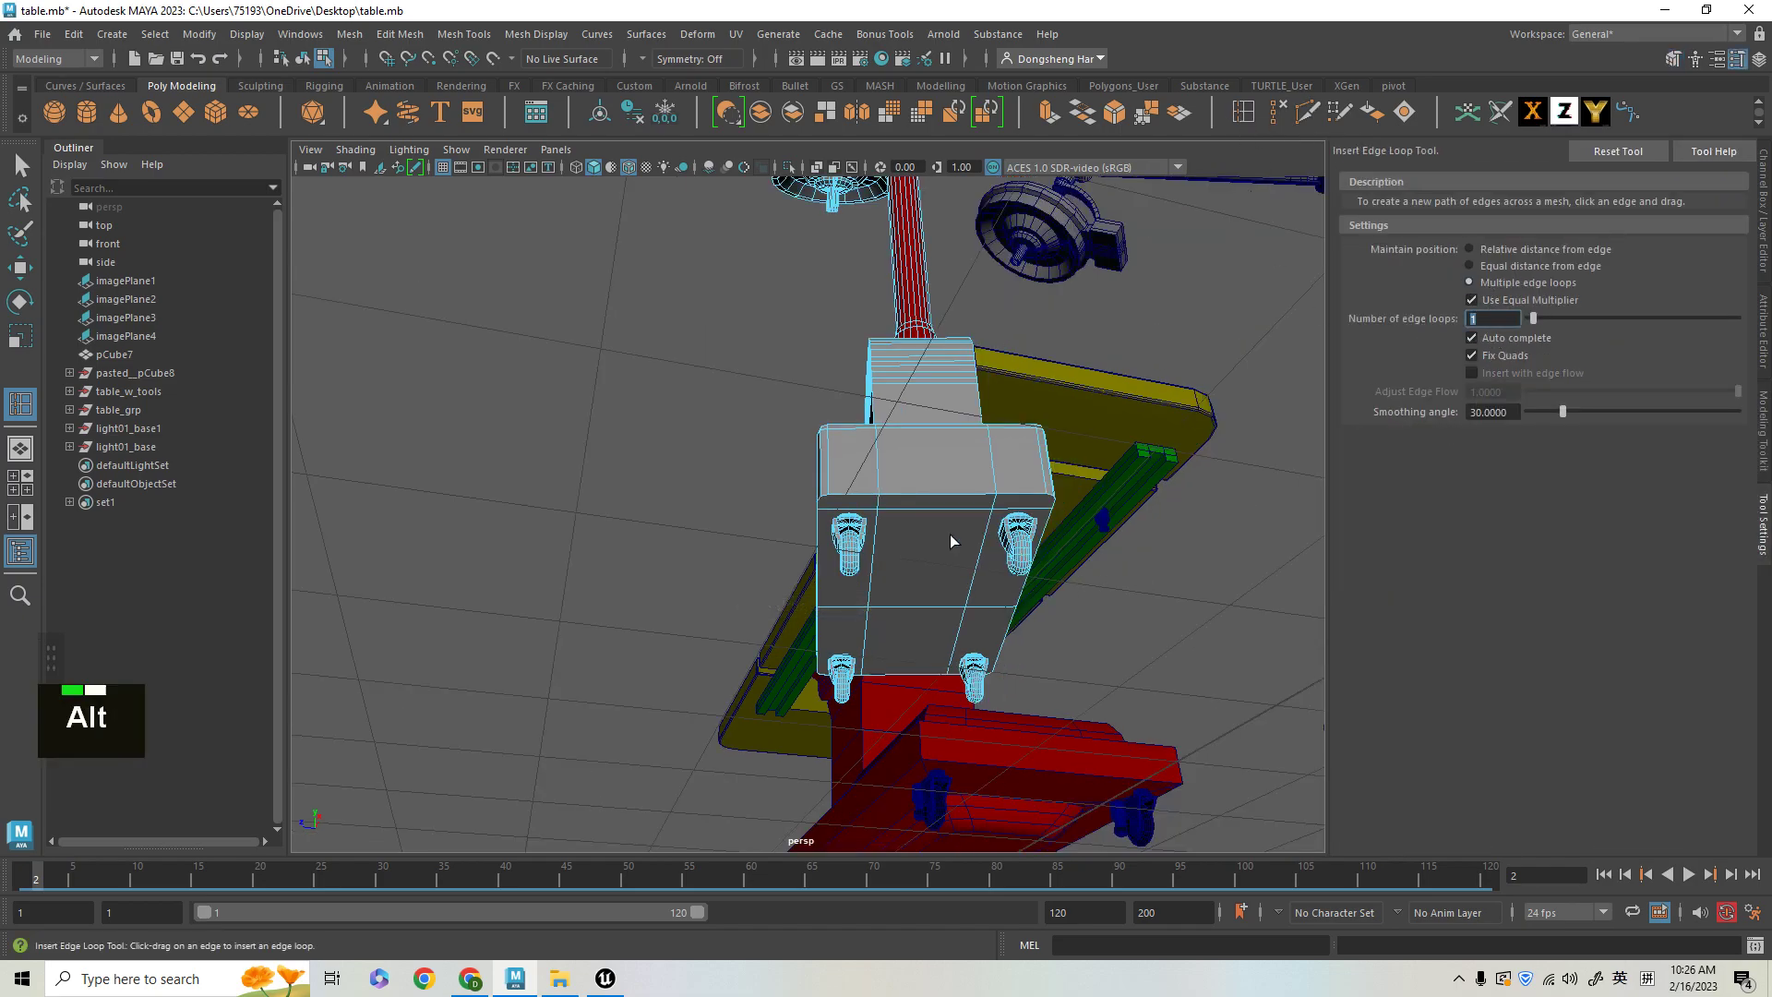
# - Insert a single edge loop along the lengthwise centre of the light stand's base mesh
pyautogui.keyDown('alt'); pyautogui.moveTo(950, 534); pyautogui.dragTo(932, 481); pyautogui.keyUp('alt')
pyautogui.click(928, 456)
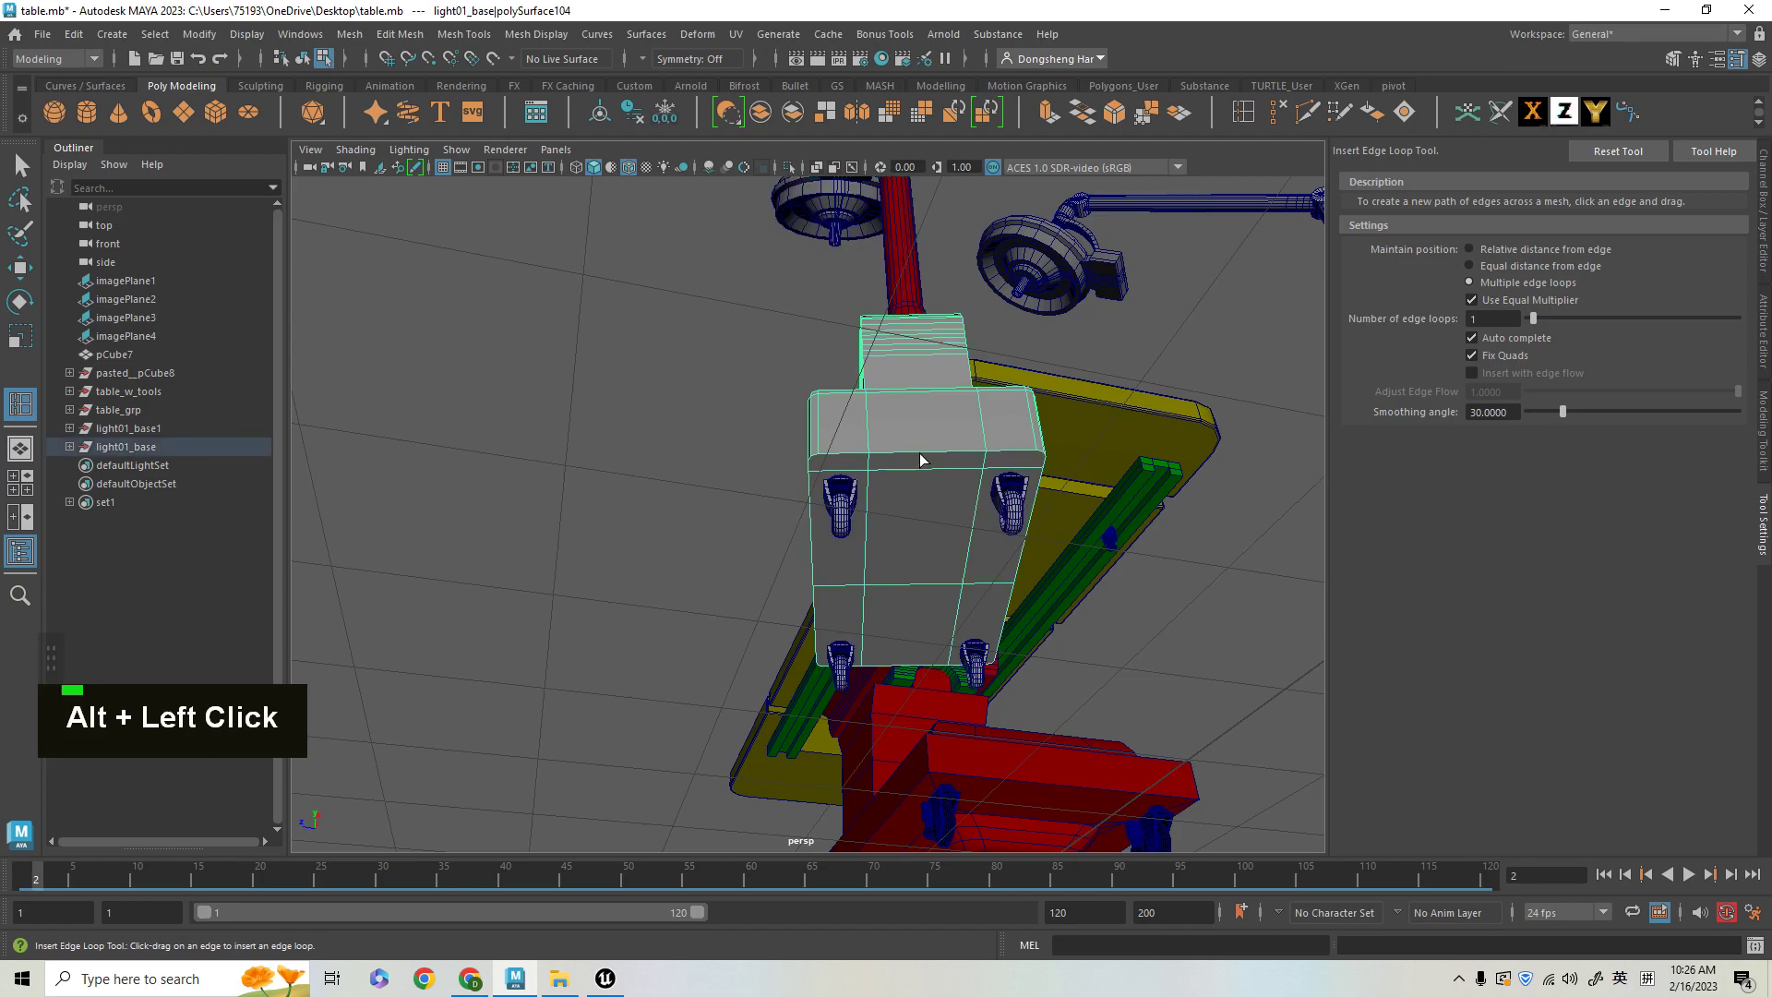
pyautogui.keyDown('alt'); pyautogui.moveTo(925, 460); pyautogui.dragTo(964, 489, button='right'); pyautogui.keyUp('alt')
pyautogui.keyDown('alt'); pyautogui.moveTo(1063, 515); pyautogui.dragTo(951, 540, button='middle'); pyautogui.keyUp('alt')
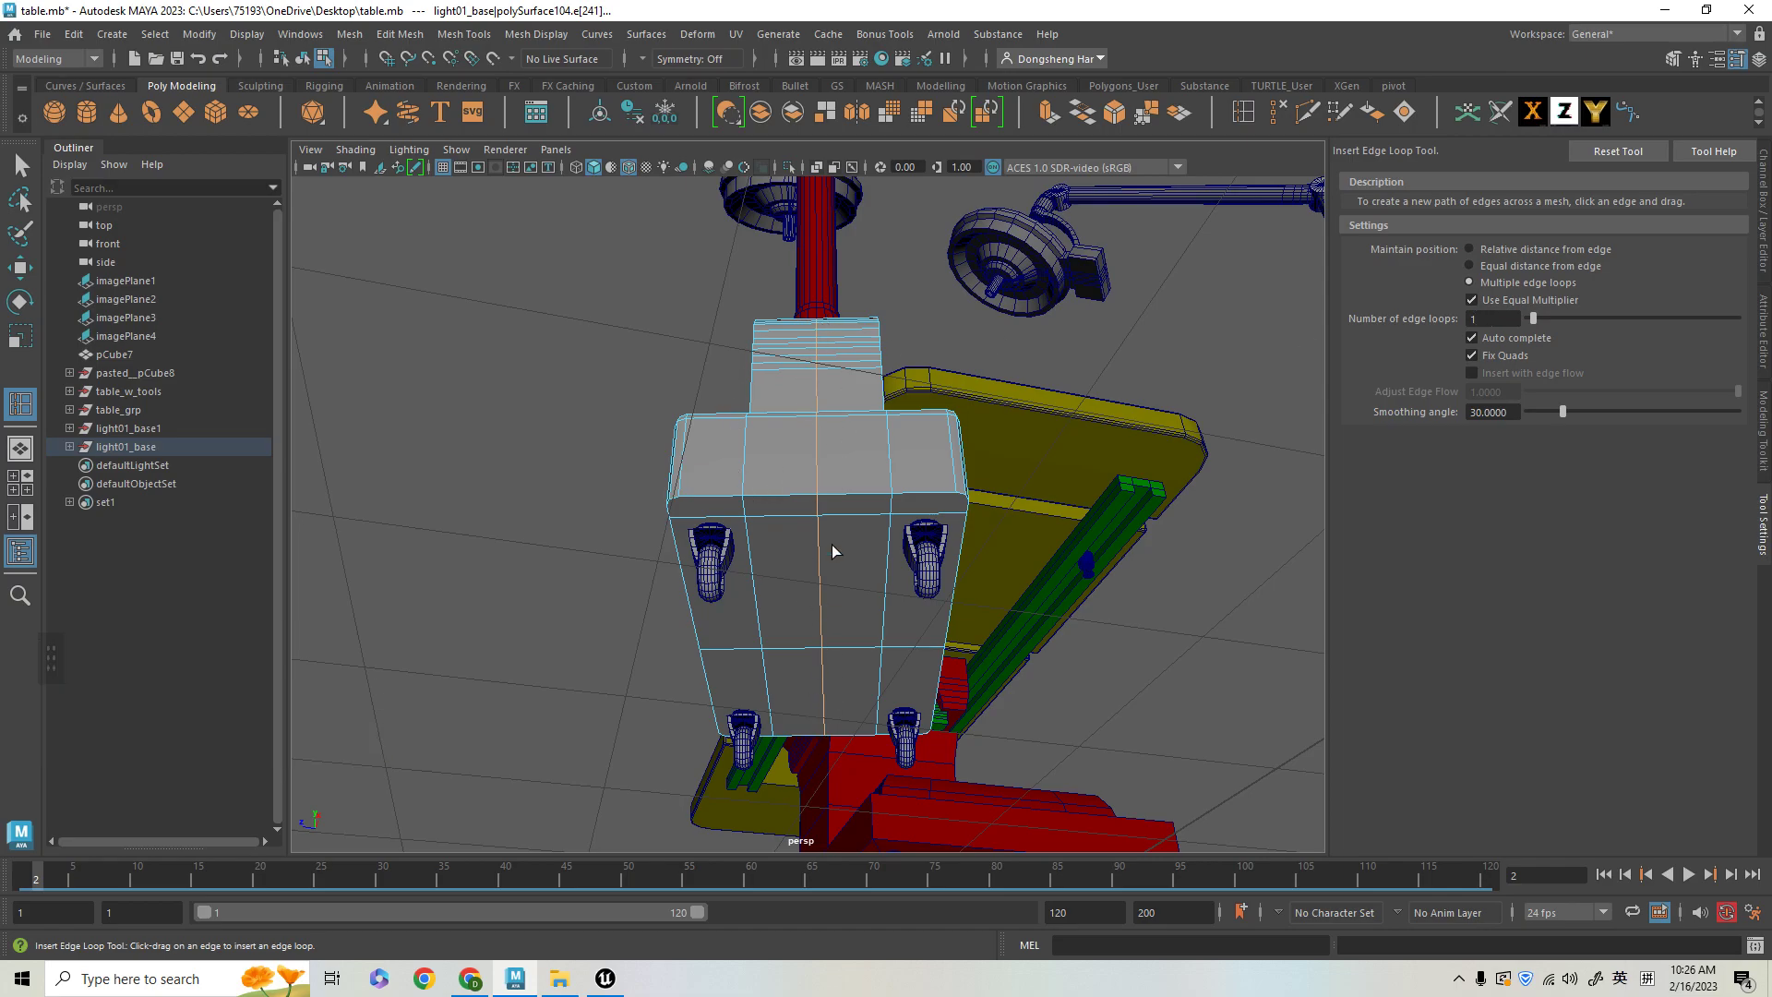
pyautogui.press('q')
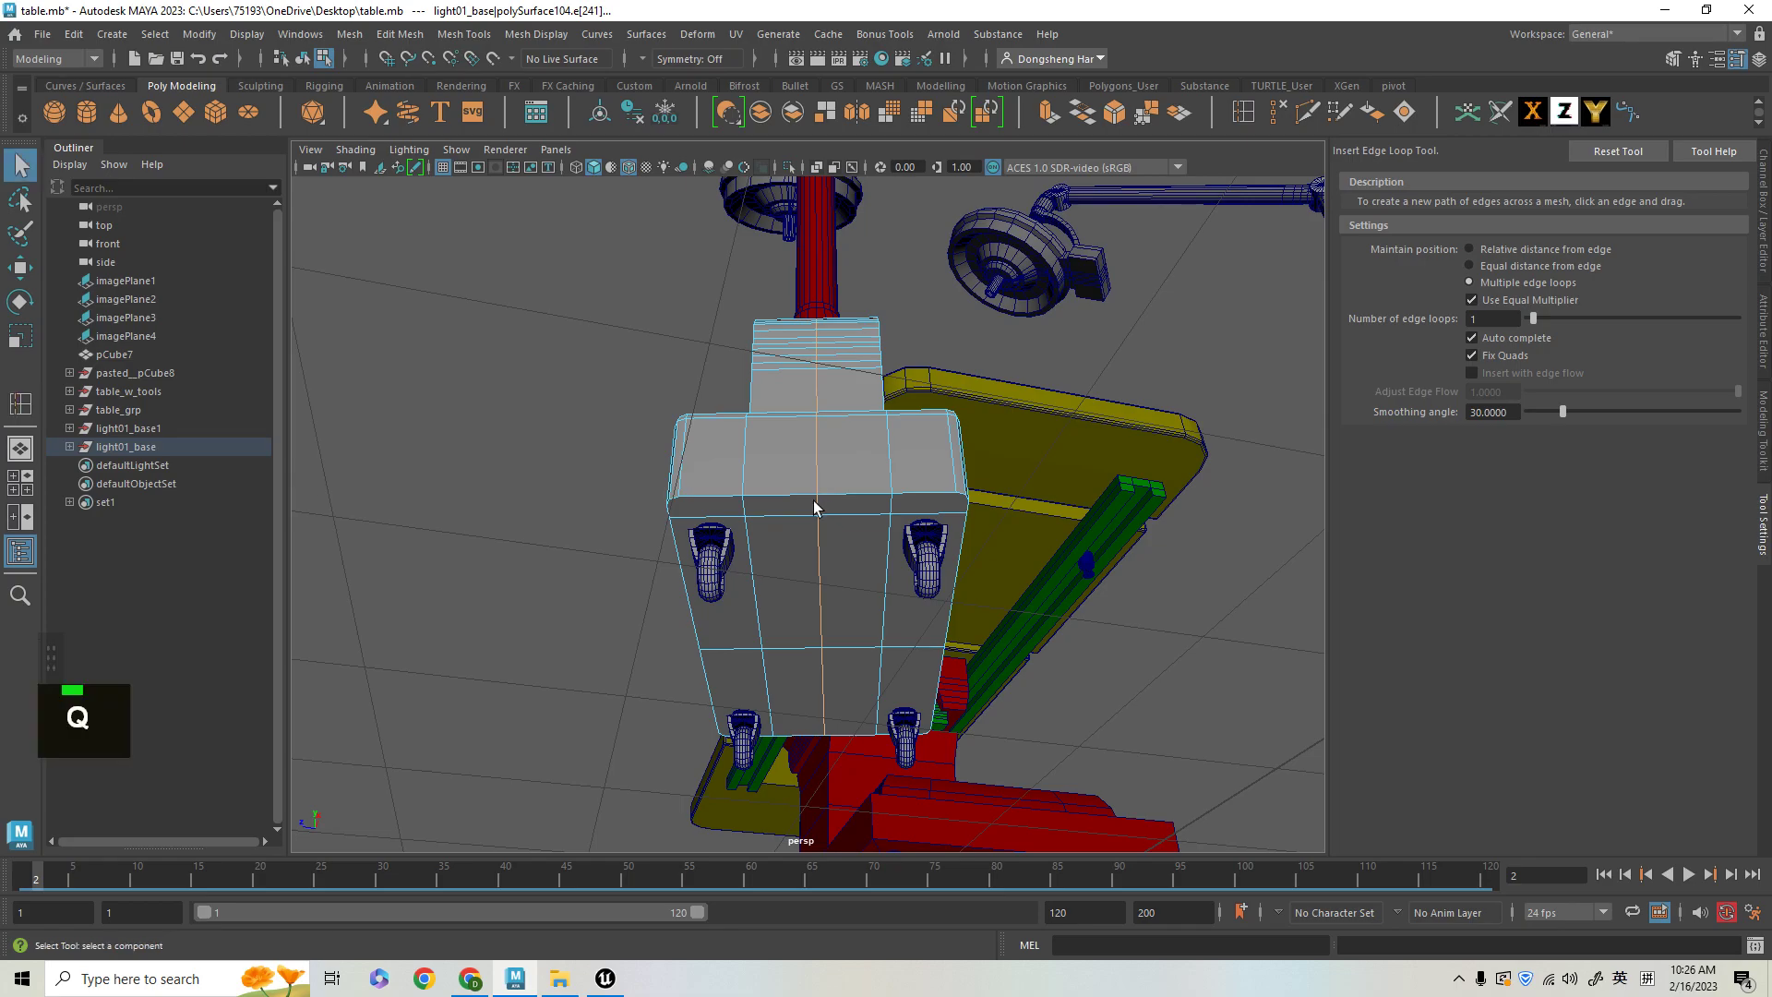
# - Select the light01_base group and snap its pivot to a vertex on the underside of the base
pyautogui.keyDown('alt'); pyautogui.moveTo(816, 503); pyautogui.dragTo(891, 402, button='right'); pyautogui.keyUp('alt')
pyautogui.keyDown('alt'); pyautogui.moveTo(890, 402); pyautogui.dragTo(515, 550, button='right'); pyautogui.keyUp('alt')
pyautogui.click(152, 448)
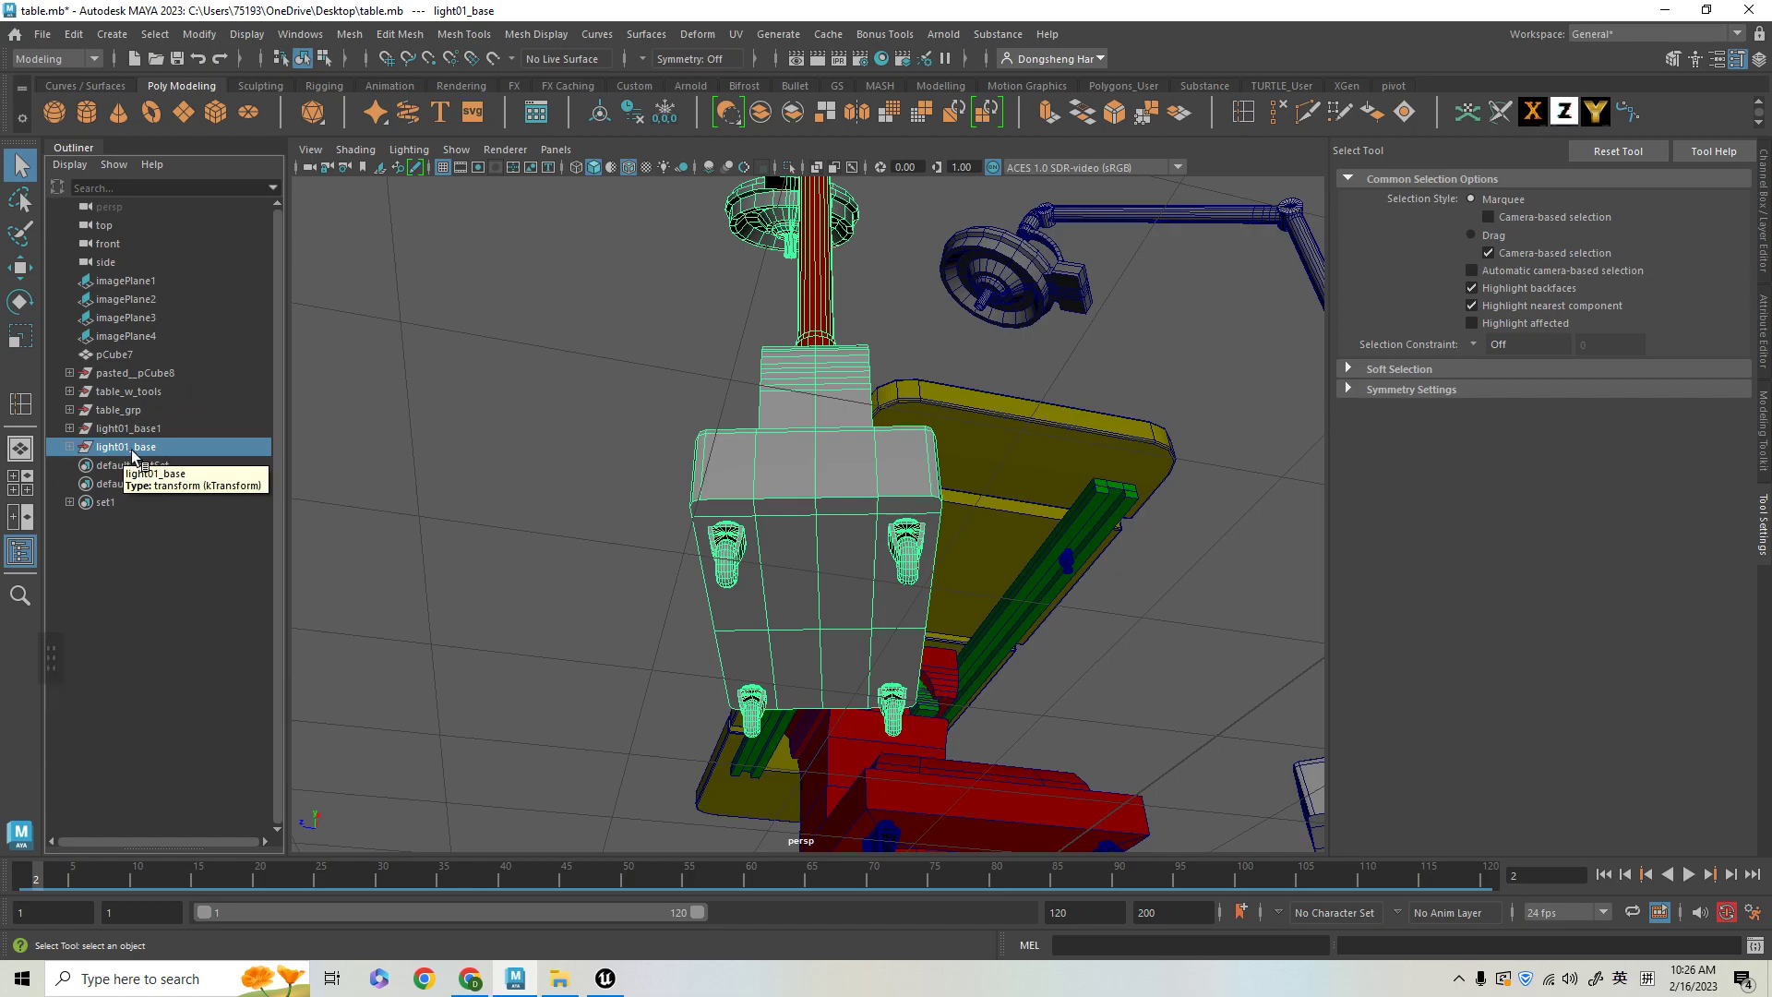
pyautogui.keyDown('alt'); pyautogui.moveTo(906, 688); pyautogui.dragTo(946, 536, button='middle'); pyautogui.keyUp('alt')
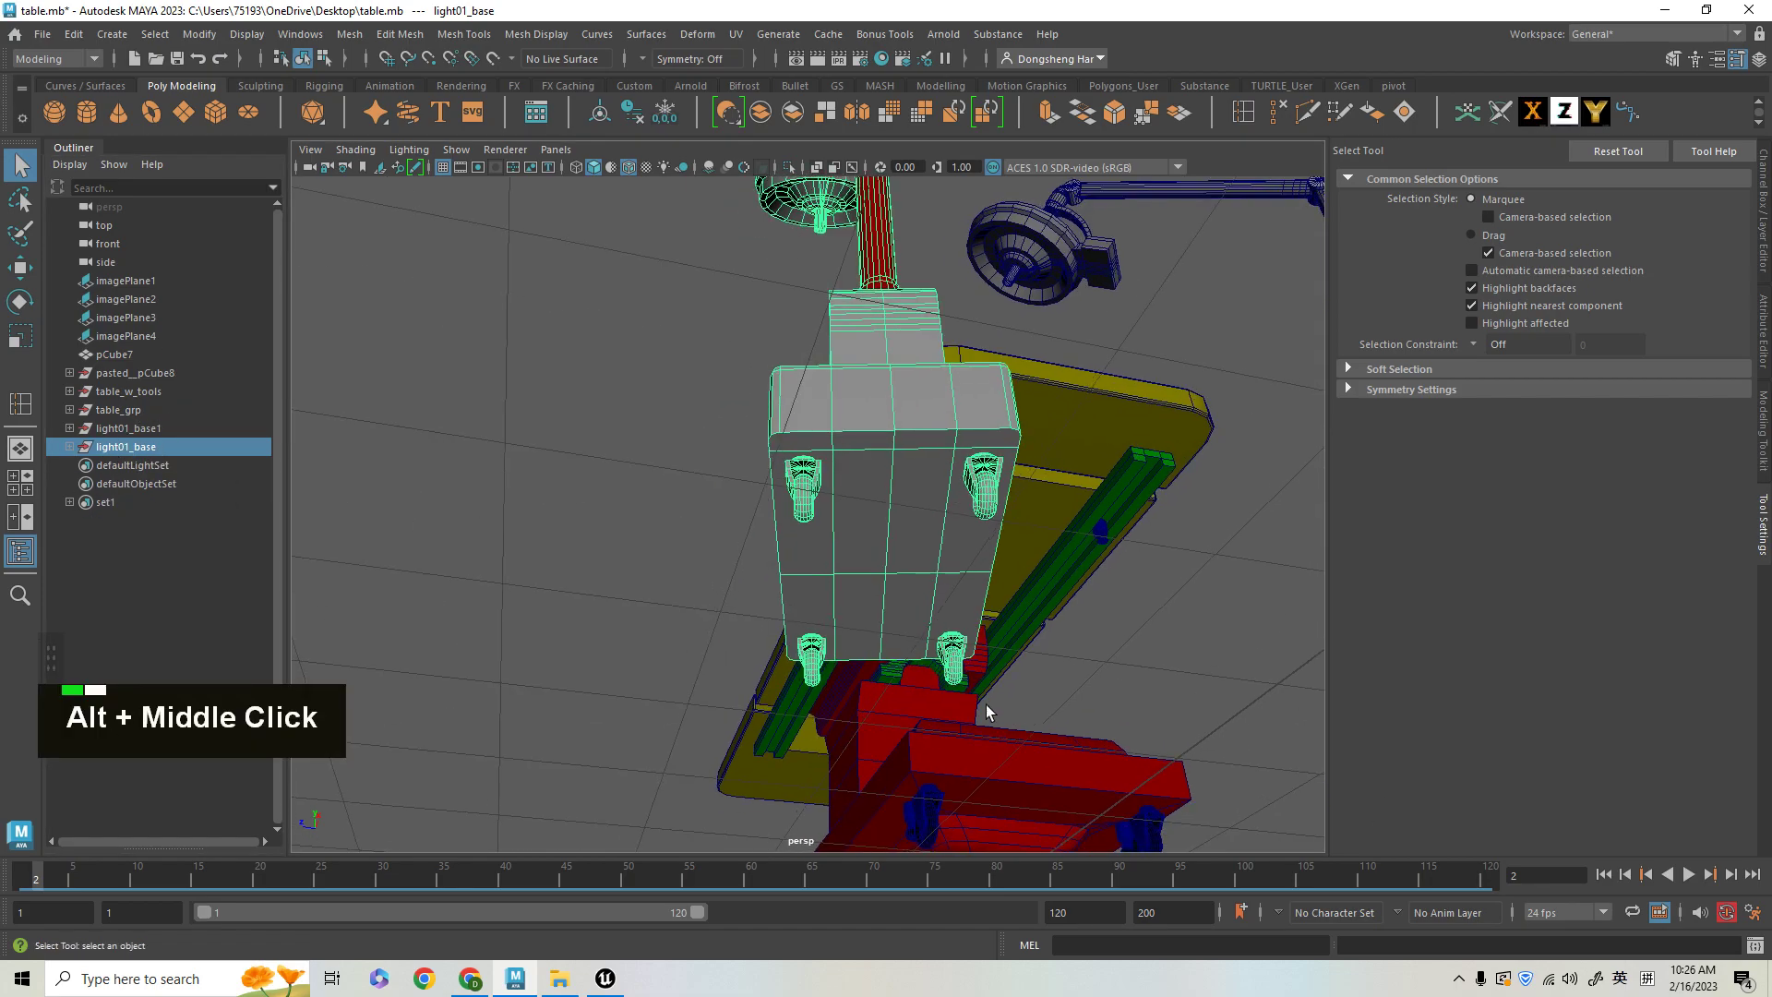
pyautogui.keyDown('alt'); pyautogui.moveTo(946, 536); pyautogui.dragTo(968, 591, button='right'); pyautogui.keyUp('alt')
pyautogui.hotkey('alt', 'w')
pyautogui.keyDown('alt'); pyautogui.moveTo(1016, 635); pyautogui.dragTo(998, 692); pyautogui.keyUp('alt')
pyautogui.press('d')
pyautogui.press('v')
pyautogui.moveTo(844, 773); pyautogui.dragTo(1016, 448)
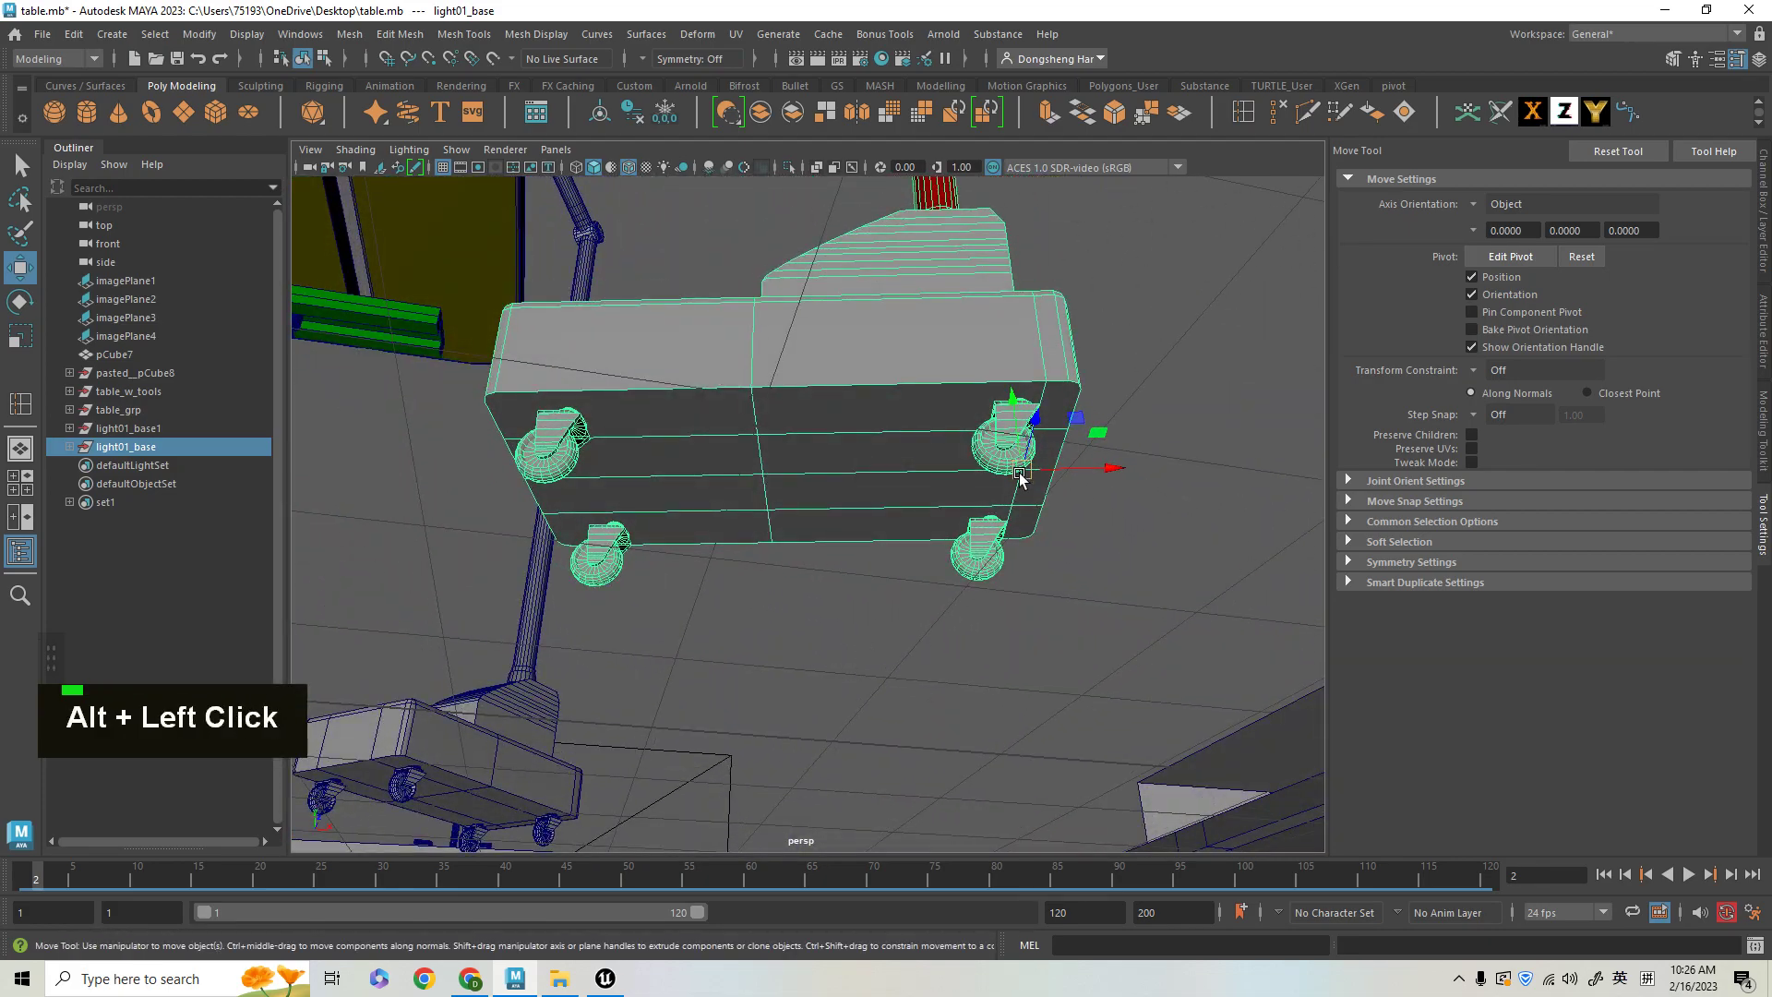
# - Re-snap the light01_base pivot to a vertex on the centre edge loop beneath the base
pyautogui.keyDown('alt'); pyautogui.moveTo(984, 582); pyautogui.dragTo(1033, 585); pyautogui.keyUp('alt')
pyautogui.keyDown('alt'); pyautogui.moveTo(1033, 585); pyautogui.dragTo(937, 487, button='middle'); pyautogui.keyUp('alt')
pyautogui.keyDown('alt'); pyautogui.moveTo(937, 486); pyautogui.dragTo(933, 542, button='right'); pyautogui.keyUp('alt')
pyautogui.press('d')
pyautogui.press('v')
pyautogui.press('d')
pyautogui.moveTo(924, 367); pyautogui.dragTo(876, 525)
pyautogui.hotkey('ctrl', 'z')
pyautogui.press('d')
pyautogui.press('v')
pyautogui.moveTo(924, 362); pyautogui.dragTo(1001, 526)
# - In the front view, snap the light01_base pivot down to the bottom of the caster wheels
pyautogui.keyDown('alt'); pyautogui.moveTo(1001, 526); pyautogui.dragTo(1096, 447, button='middle'); pyautogui.keyUp('alt')
pyautogui.press('space')
pyautogui.press('v')
pyautogui.press('f')
pyautogui.press('space')
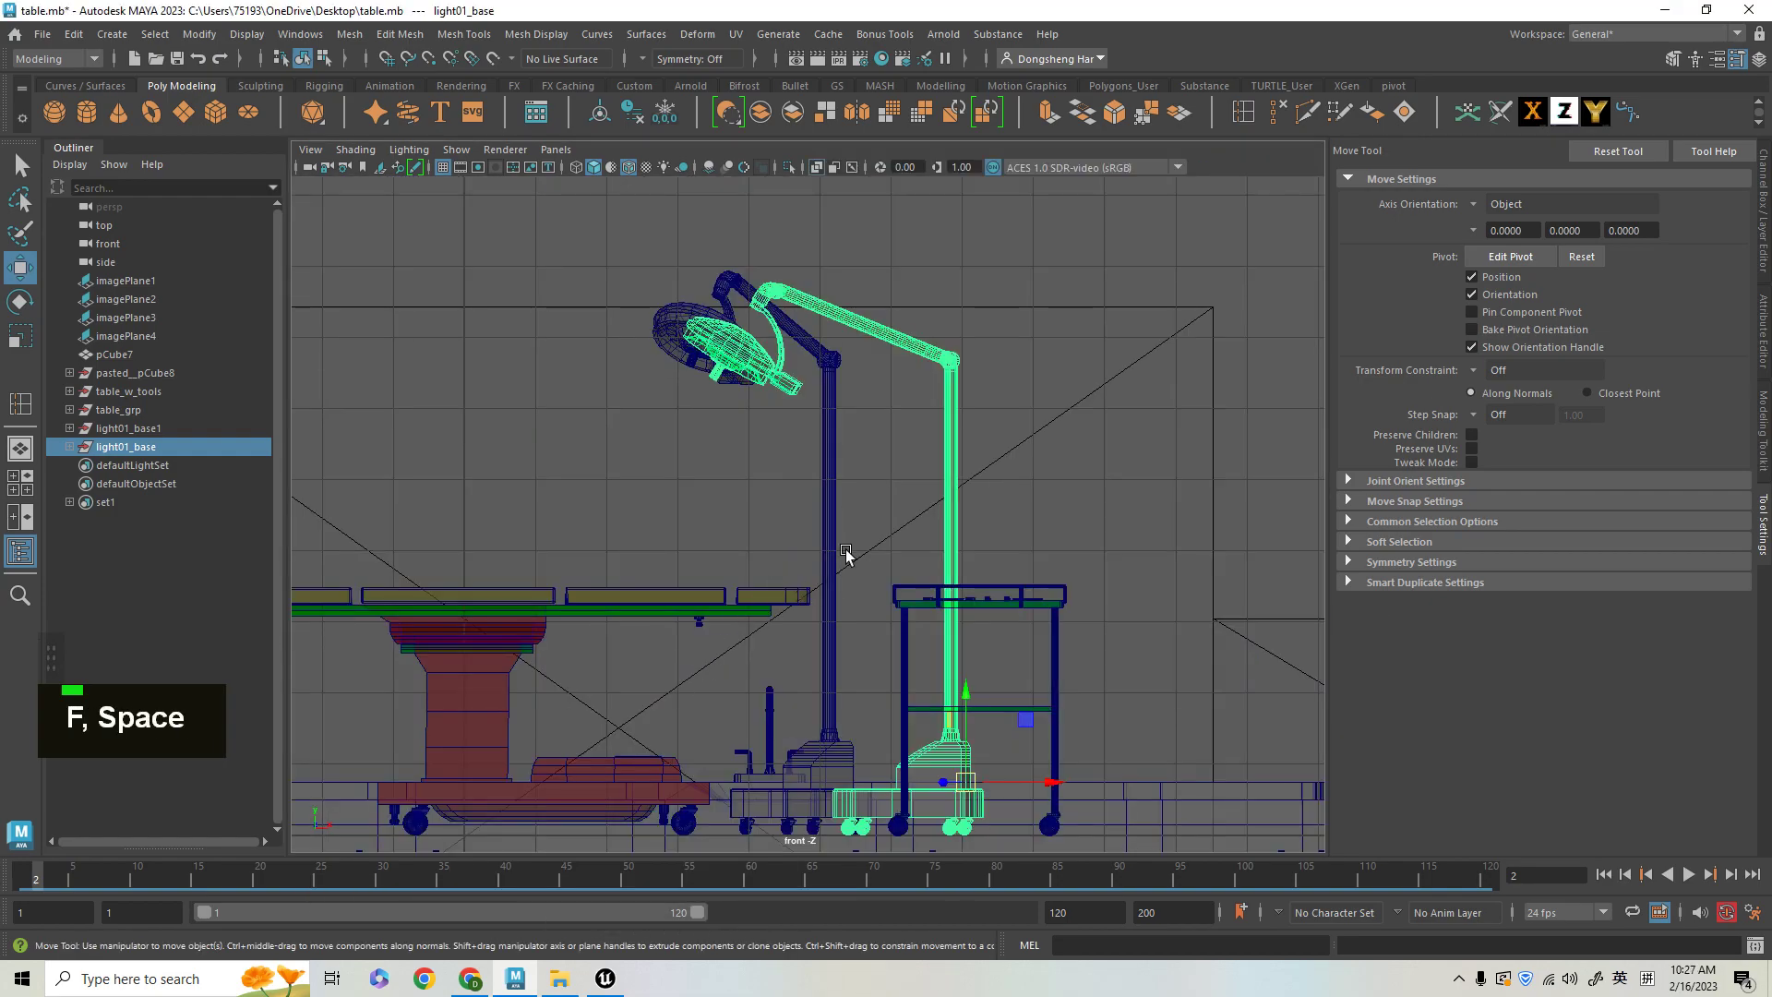
pyautogui.keyDown('alt'); pyautogui.moveTo(811, 566); pyautogui.dragTo(858, 591, button='middle'); pyautogui.keyUp('alt')
pyautogui.keyDown('alt'); pyautogui.moveTo(1015, 720); pyautogui.dragTo(985, 656, button='right'); pyautogui.keyUp('alt')
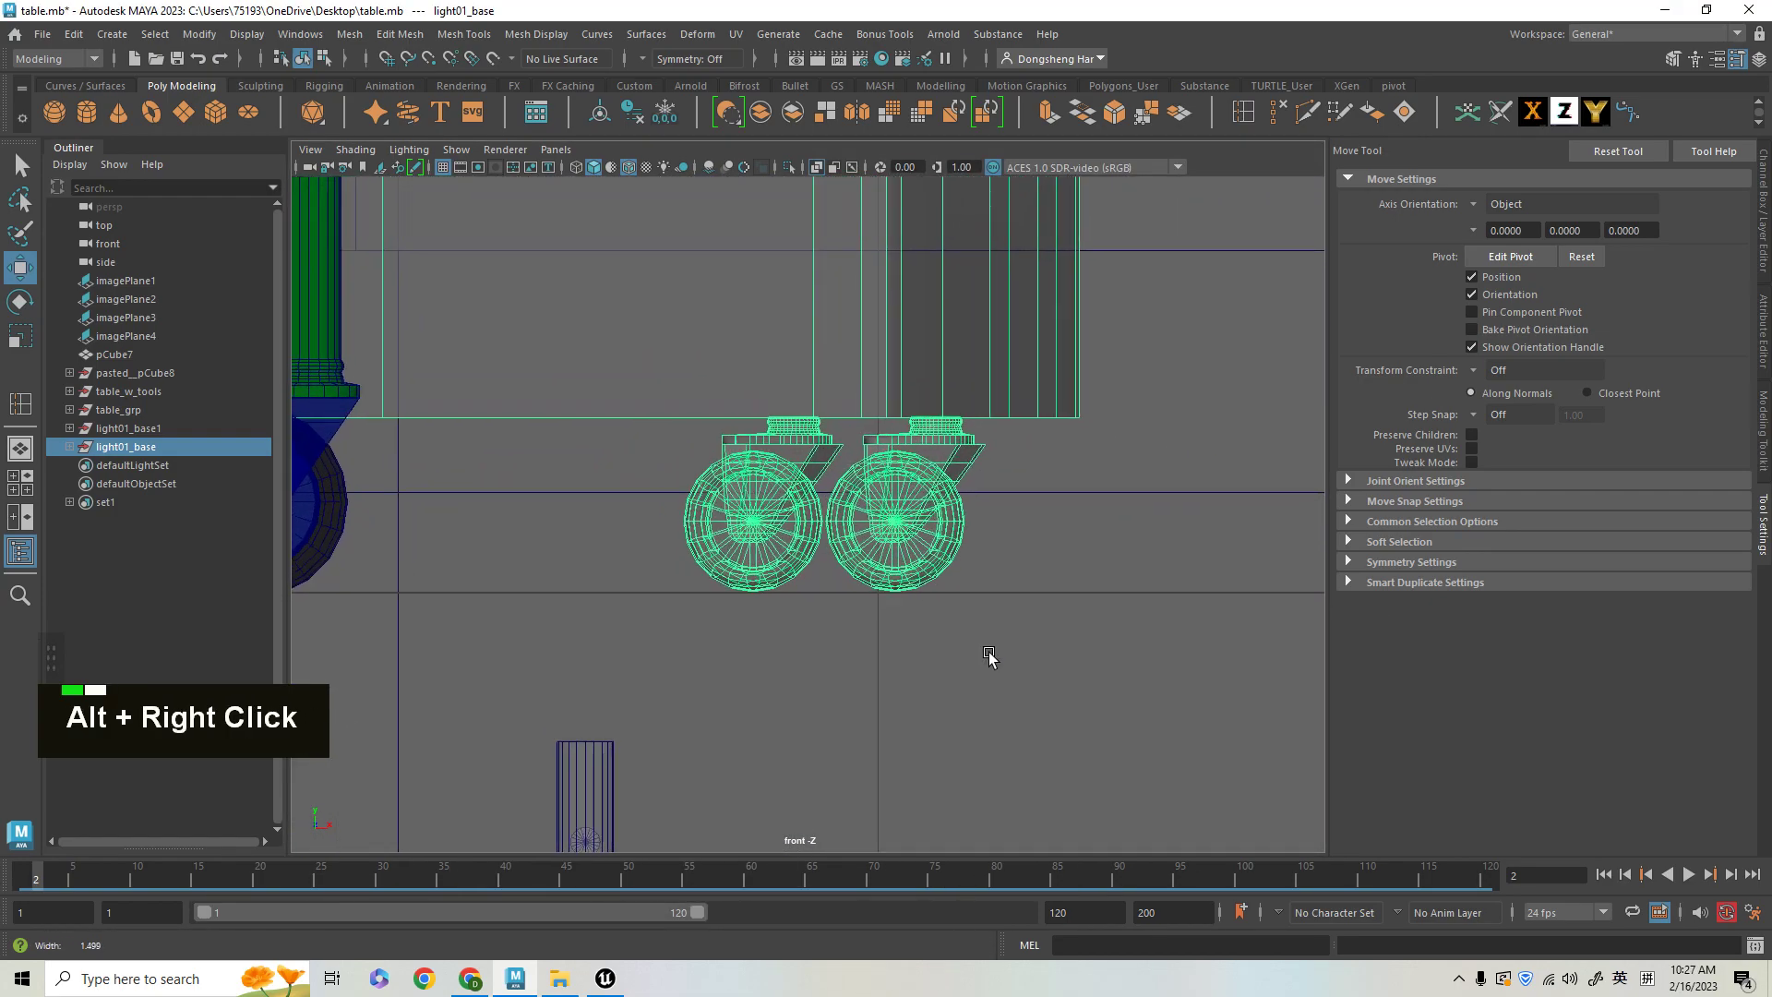
pyautogui.keyDown('alt'); pyautogui.moveTo(985, 656); pyautogui.dragTo(981, 692, button='middle'); pyautogui.keyUp('alt')
pyautogui.press('d')
pyautogui.press('f')
pyautogui.press('v')
pyautogui.moveTo(893, 221); pyautogui.dragTo(732, 819)
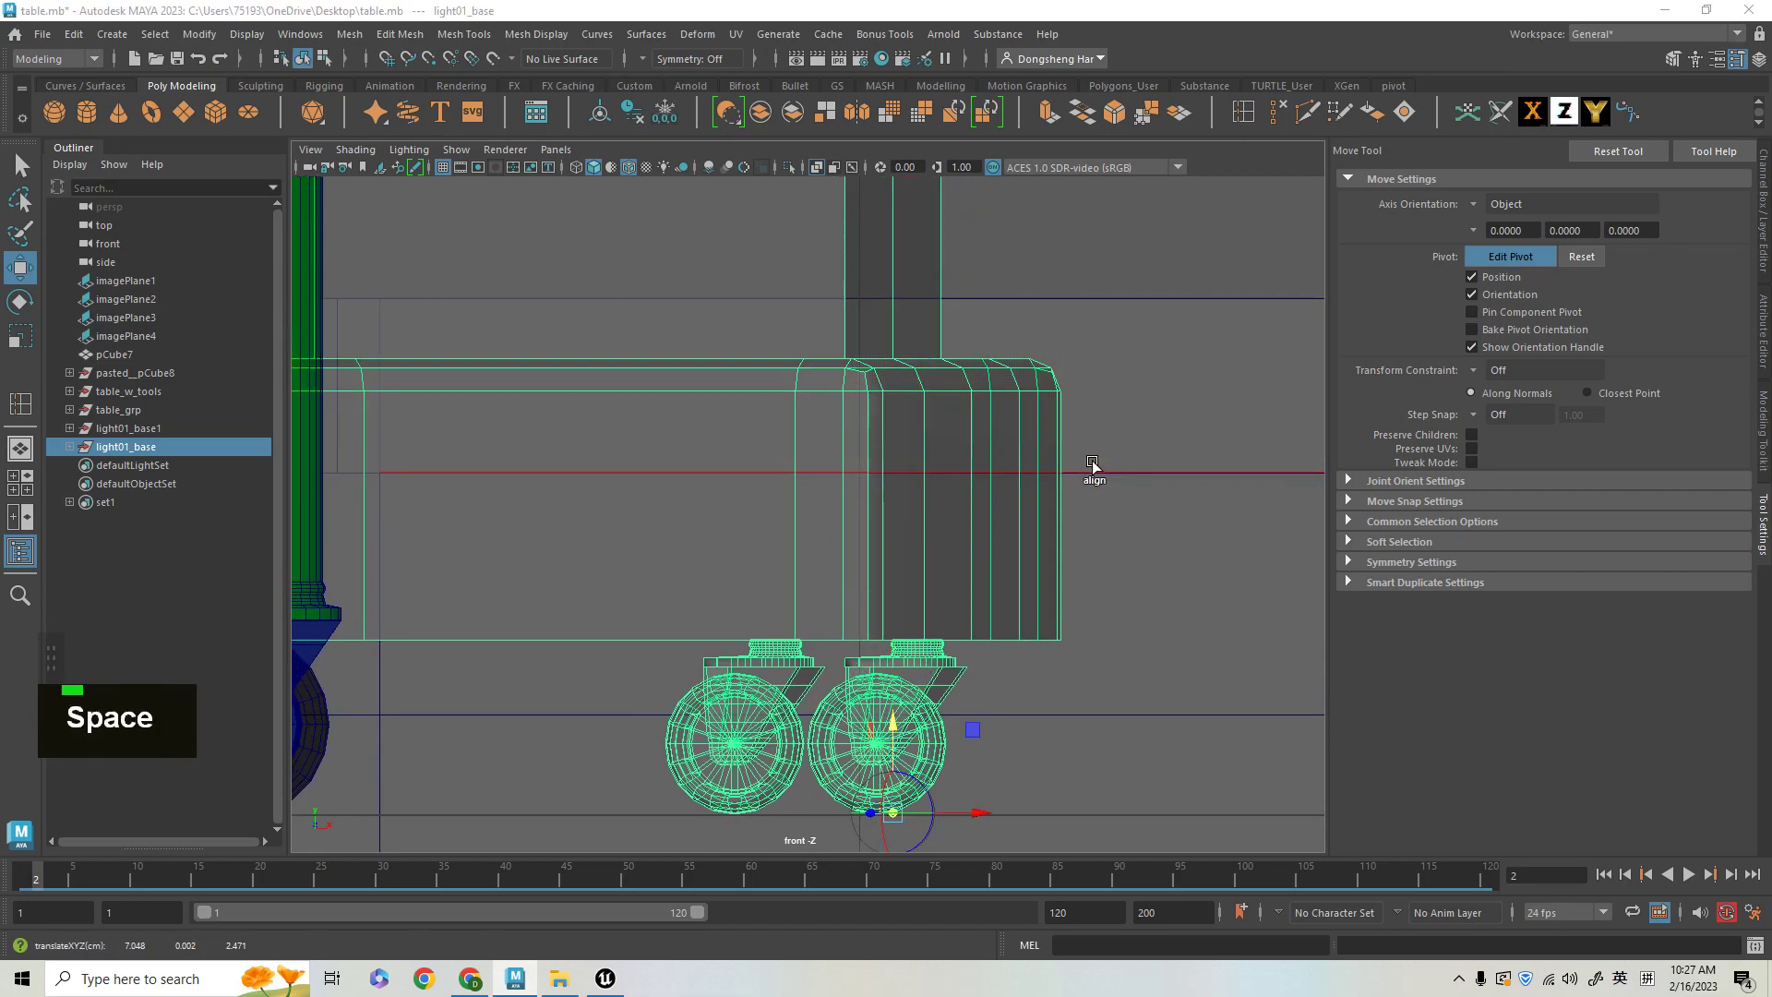
# - In the perspective view, shift the pivot beneath the light's pole and finish editing the pivot
pyautogui.press('space')
pyautogui.press('space')
pyautogui.keyDown('alt'); pyautogui.moveTo(1064, 366); pyautogui.dragTo(1119, 498); pyautogui.keyUp('alt')
pyautogui.press('w')
pyautogui.keyDown('alt'); pyautogui.moveTo(1069, 588); pyautogui.dragTo(987, 580); pyautogui.keyUp('alt')
pyautogui.press('d')
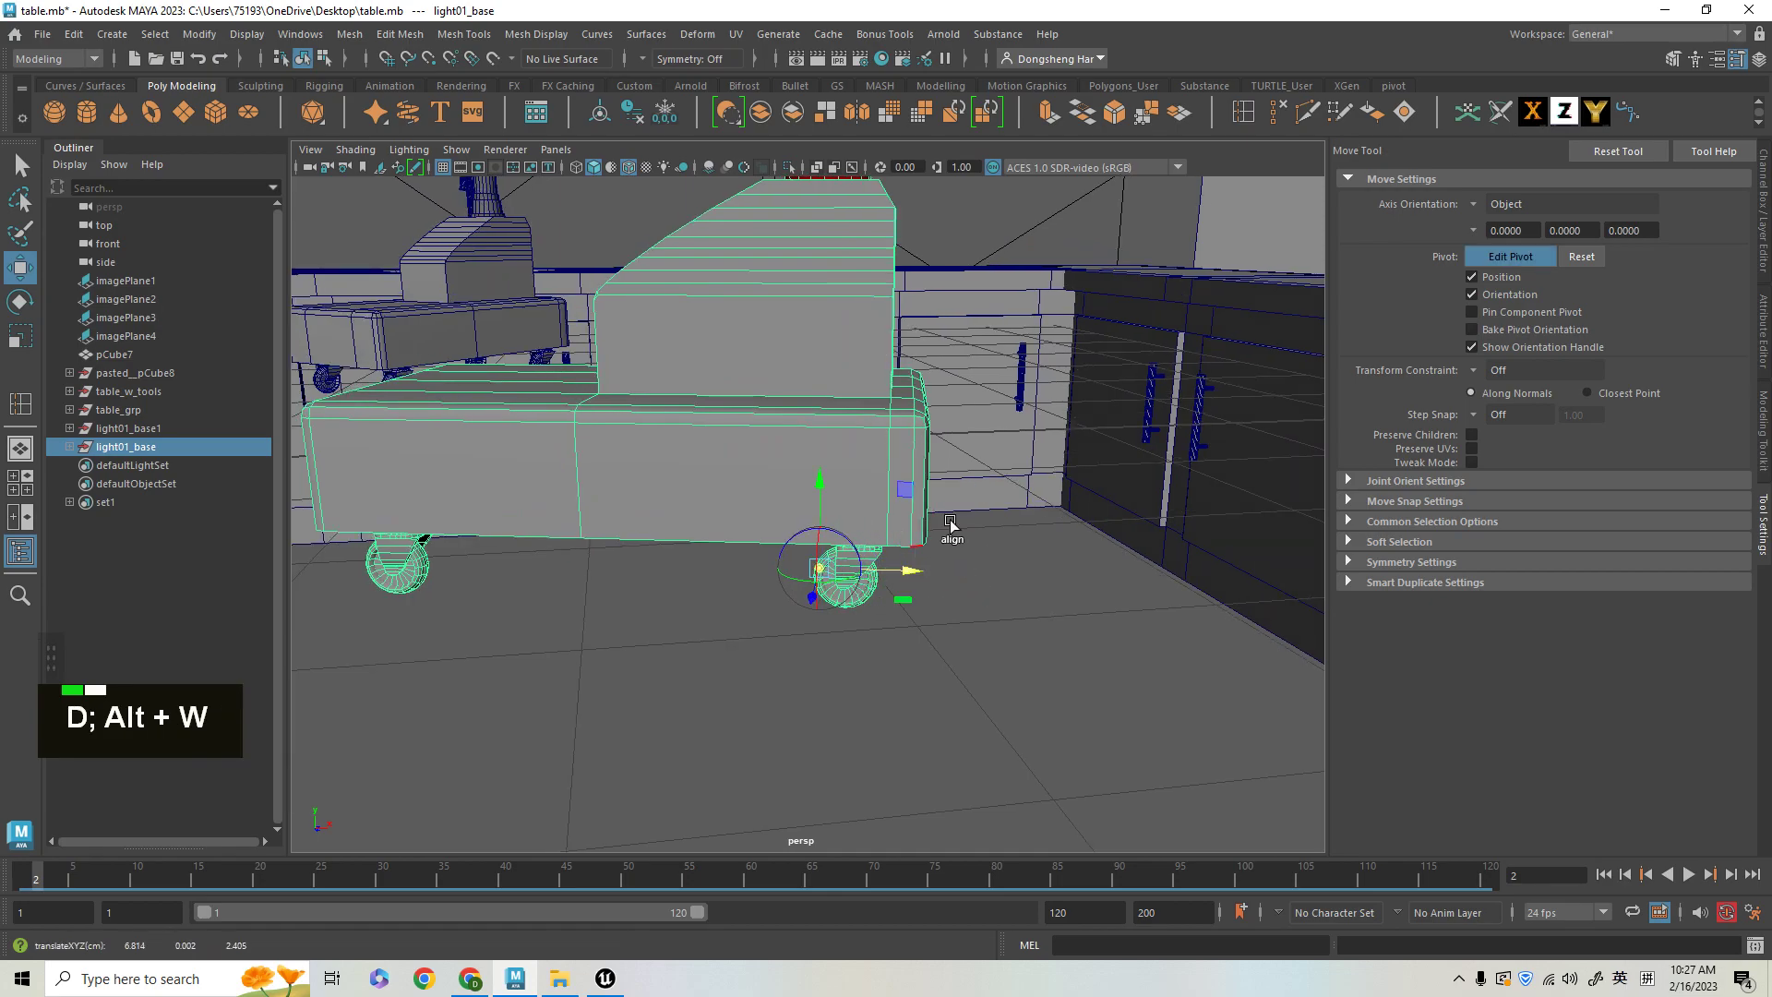
pyautogui.keyDown('alt'); pyautogui.moveTo(926, 555); pyautogui.dragTo(941, 658, button='middle'); pyautogui.keyUp('alt')
pyautogui.press('q')
pyautogui.press('w')
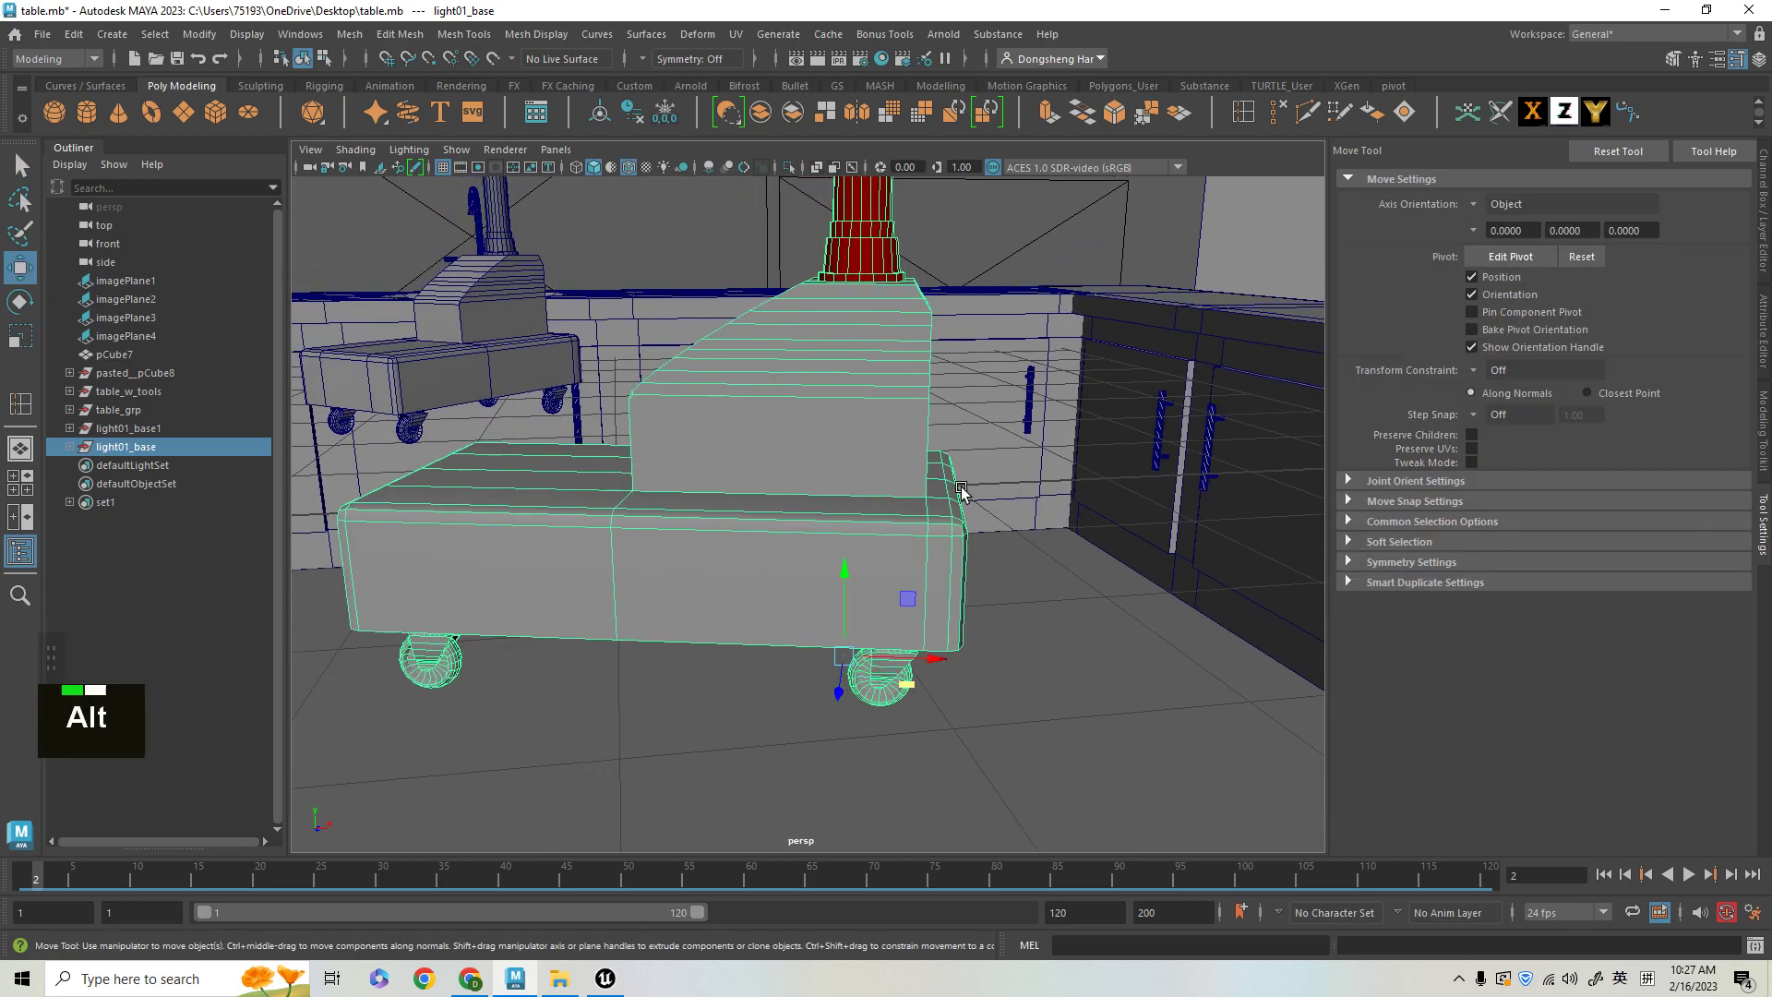
# - Try to rotate the light stand about its pivot in the perspective view
pyautogui.keyDown('alt'); pyautogui.moveTo(957, 493); pyautogui.dragTo(741, 395, button='right'); pyautogui.keyUp('alt')
pyautogui.press('e')
pyautogui.moveTo(890, 595); pyautogui.dragTo(847, 603)
pyautogui.hotkey('ctrl', 'z')
pyautogui.keyDown('alt'); pyautogui.moveTo(847, 604); pyautogui.dragTo(1024, 646, button='middle'); pyautogui.keyUp('alt')
pyautogui.press('w')
pyautogui.hotkey('ctrl', 'z')
# - In the top view, rotate light01_base about its vertical axis to line its base up with the grid
pyautogui.keyDown('alt'); pyautogui.moveTo(1024, 646); pyautogui.dragTo(831, 517); pyautogui.keyUp('alt')
pyautogui.press('space')
pyautogui.press('w')
pyautogui.press('space')
pyautogui.press('f')
pyautogui.keyDown('alt'); pyautogui.moveTo(863, 519); pyautogui.dragTo(1048, 665, button='right'); pyautogui.keyUp('alt')
pyautogui.hotkey('alt', 'e')
pyautogui.moveTo(1048, 665); pyautogui.dragTo(1080, 635)
# - Fine-tune the light stand's rotation so the base's long edges run parallel to the horizontal grid lines
pyautogui.keyDown('alt'); pyautogui.moveTo(1080, 635); pyautogui.dragTo(1163, 646, button='right'); pyautogui.keyUp('alt')
pyautogui.keyDown('alt'); pyautogui.moveTo(739, 581); pyautogui.dragTo(954, 588, button='middle'); pyautogui.keyUp('alt')
pyautogui.keyDown('alt'); pyautogui.moveTo(954, 588); pyautogui.dragTo(933, 645, button='right'); pyautogui.keyUp('alt')
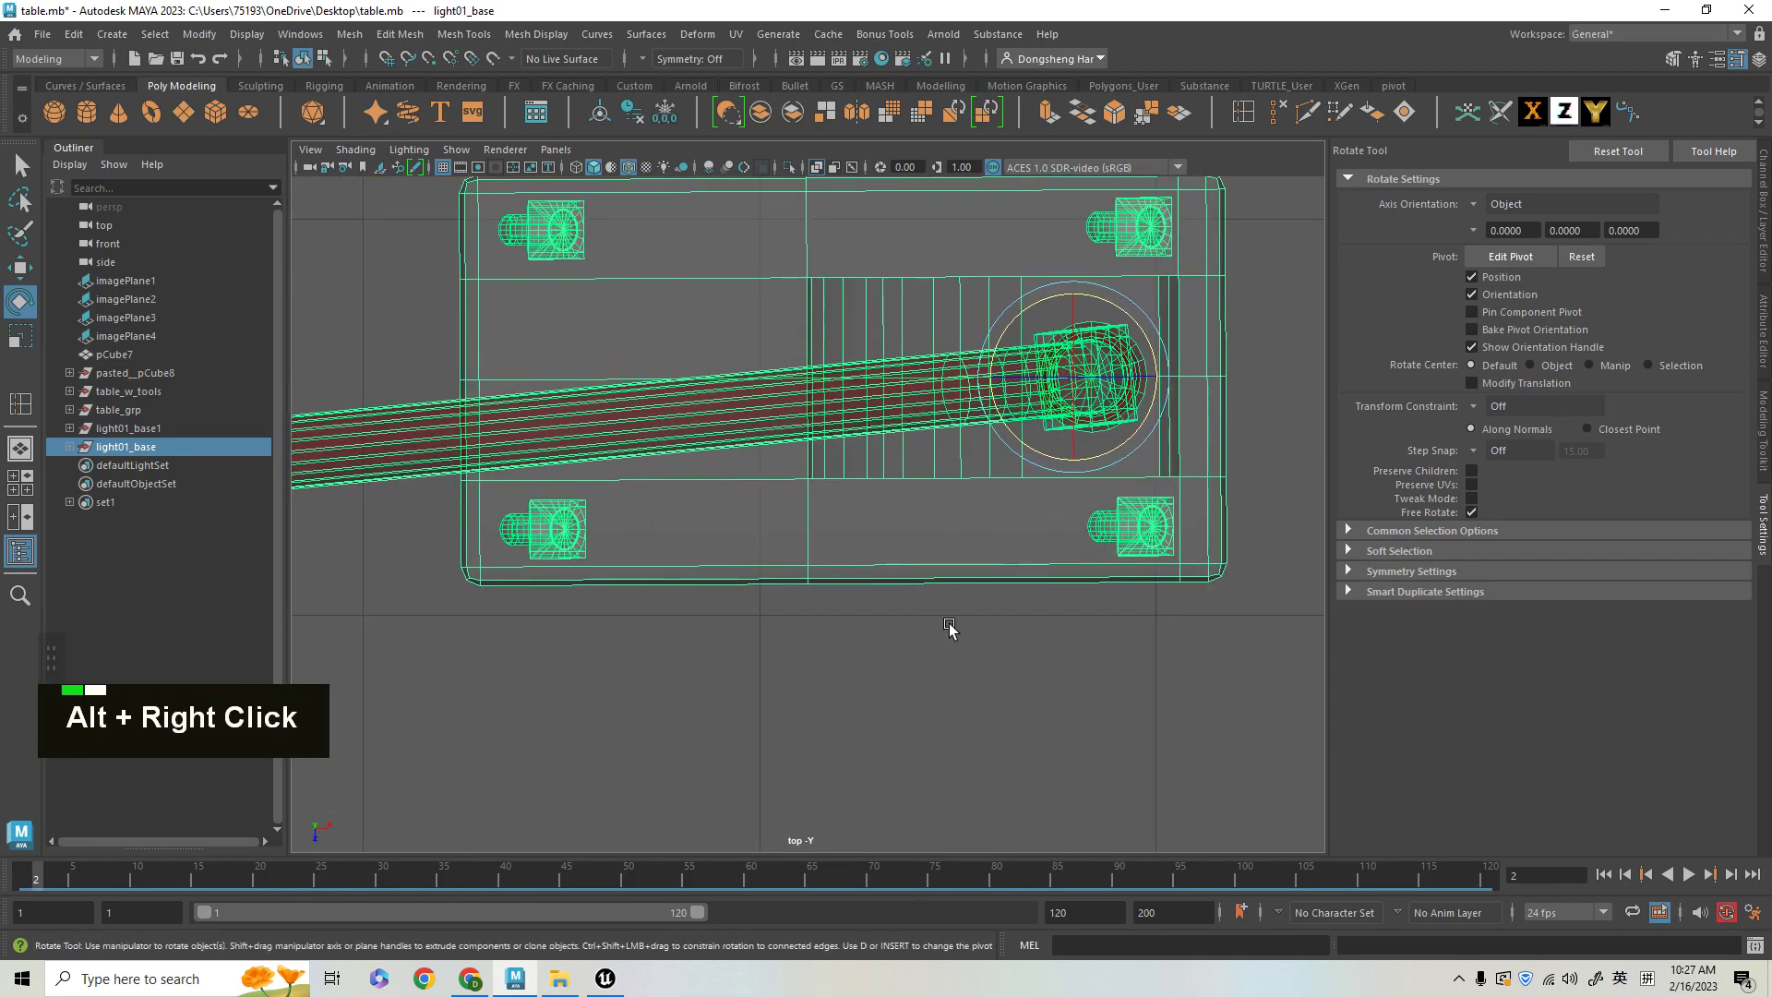
pyautogui.keyDown('alt'); pyautogui.moveTo(1111, 463); pyautogui.dragTo(1104, 454, button='right'); pyautogui.keyUp('alt')
pyautogui.moveTo(1105, 454); pyautogui.dragTo(1105, 454)
pyautogui.keyDown('alt'); pyautogui.moveTo(1111, 463); pyautogui.dragTo(878, 614, button='right'); pyautogui.keyUp('alt')
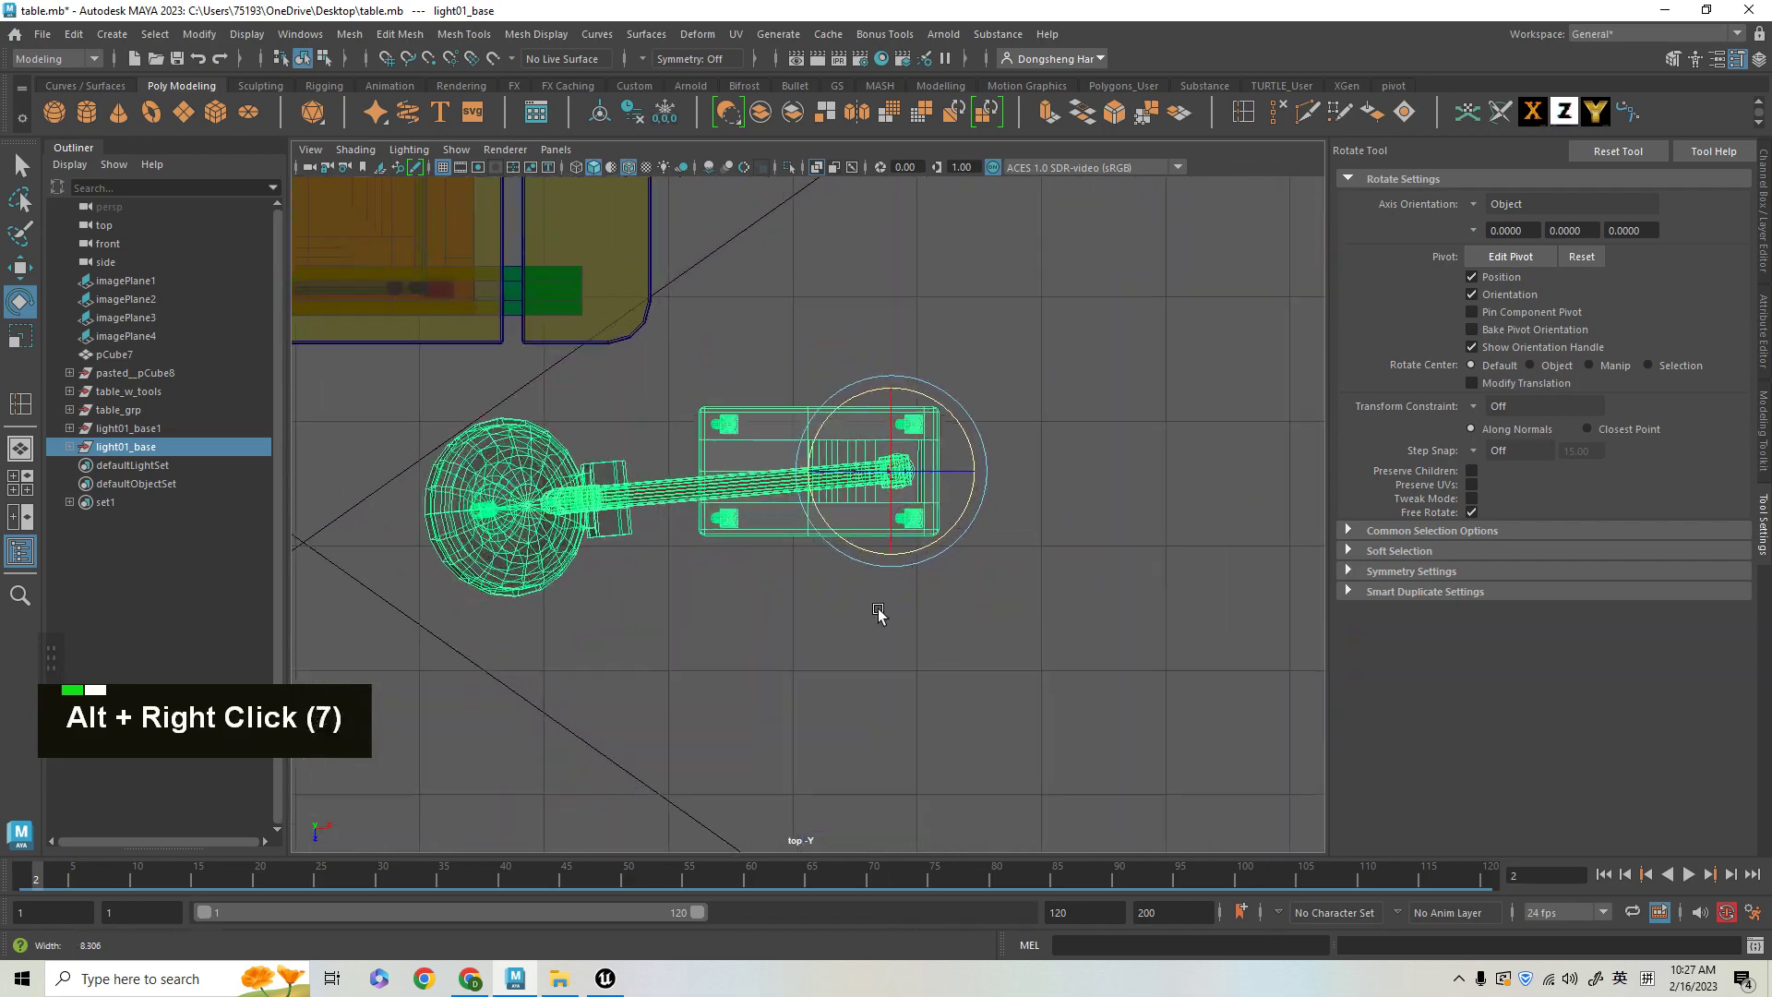
# - Set a keyframe on light01_base at frame 2 and go to frame 1
pyautogui.keyDown('alt'); pyautogui.moveTo(878, 614); pyautogui.dragTo(854, 652, button='middle'); pyautogui.keyUp('alt')
pyautogui.keyDown('alt'); pyautogui.moveTo(855, 653); pyautogui.dragTo(909, 653, button='right'); pyautogui.keyUp('alt')
pyautogui.press('w')
pyautogui.hotkey('alt', 'e')
pyautogui.keyDown('alt'); pyautogui.moveTo(905, 664); pyautogui.dragTo(938, 633, button='middle'); pyautogui.keyUp('alt')
pyautogui.moveTo(798, 377)
pyautogui.keyDown('alt'); pyautogui.mouseDown(button='right')
pyautogui.moveTo(842, 425)
pyautogui.moveTo(821, 399)
pyautogui.mouseUp(button='right'); pyautogui.keyUp('alt')
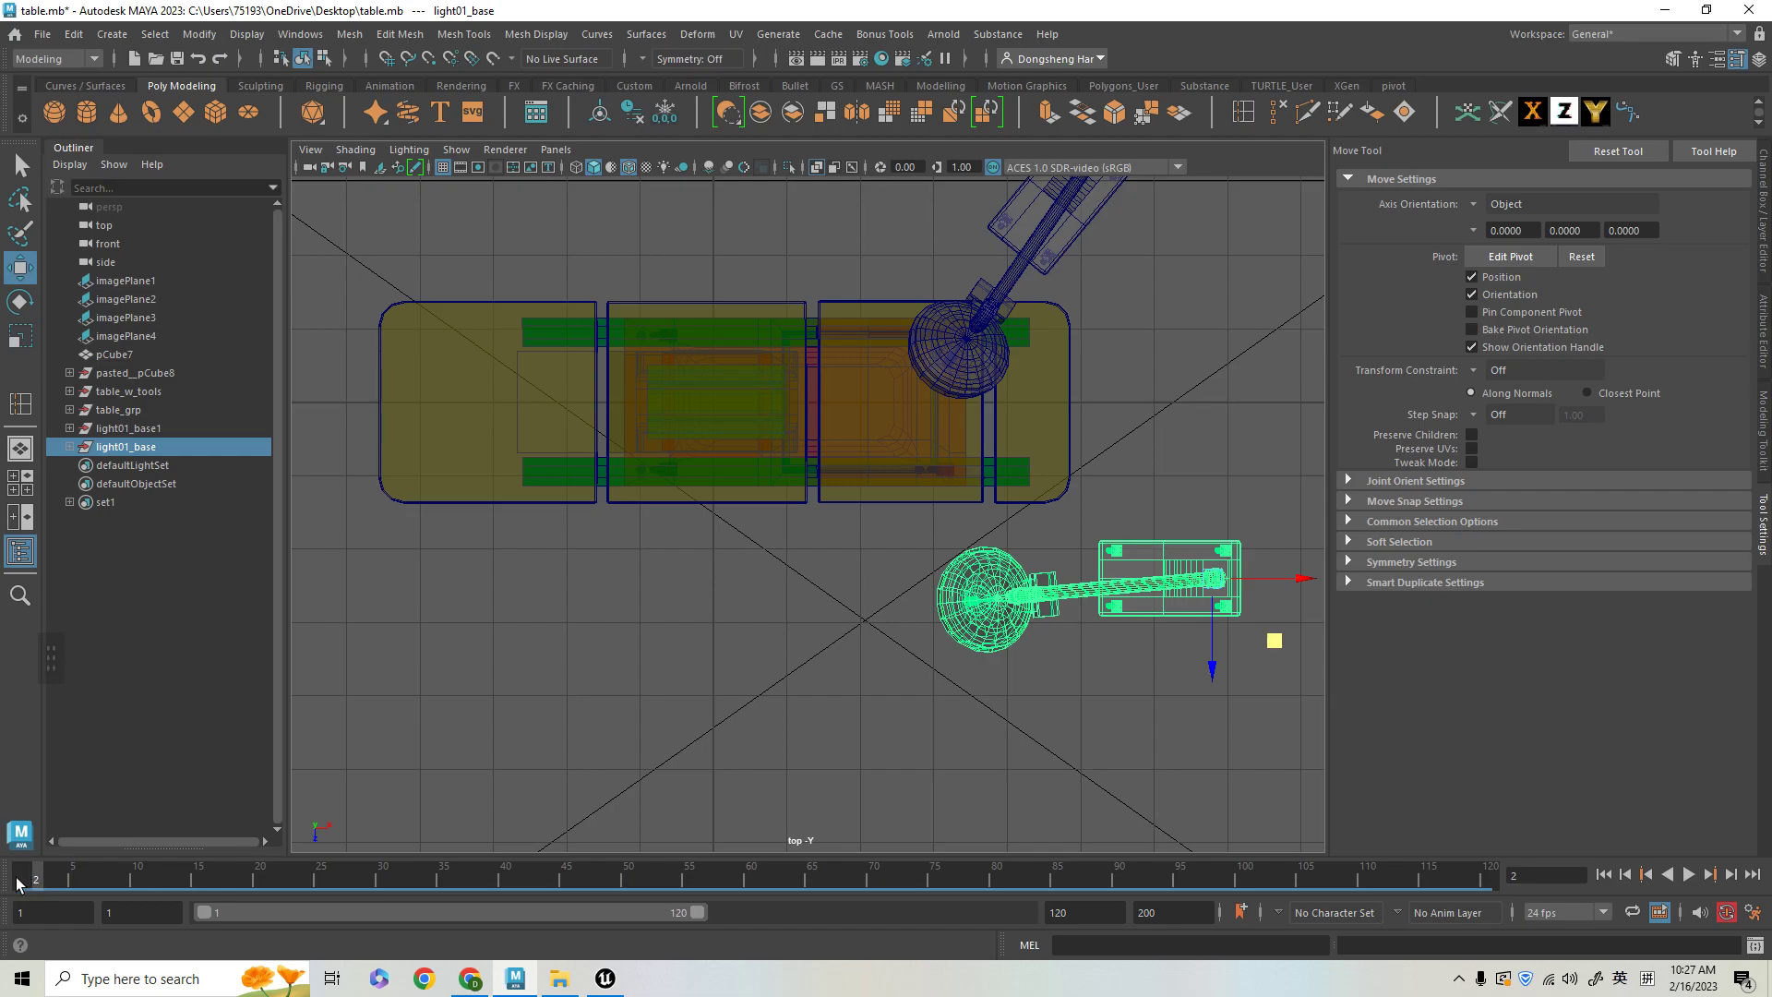
pyautogui.press('s')
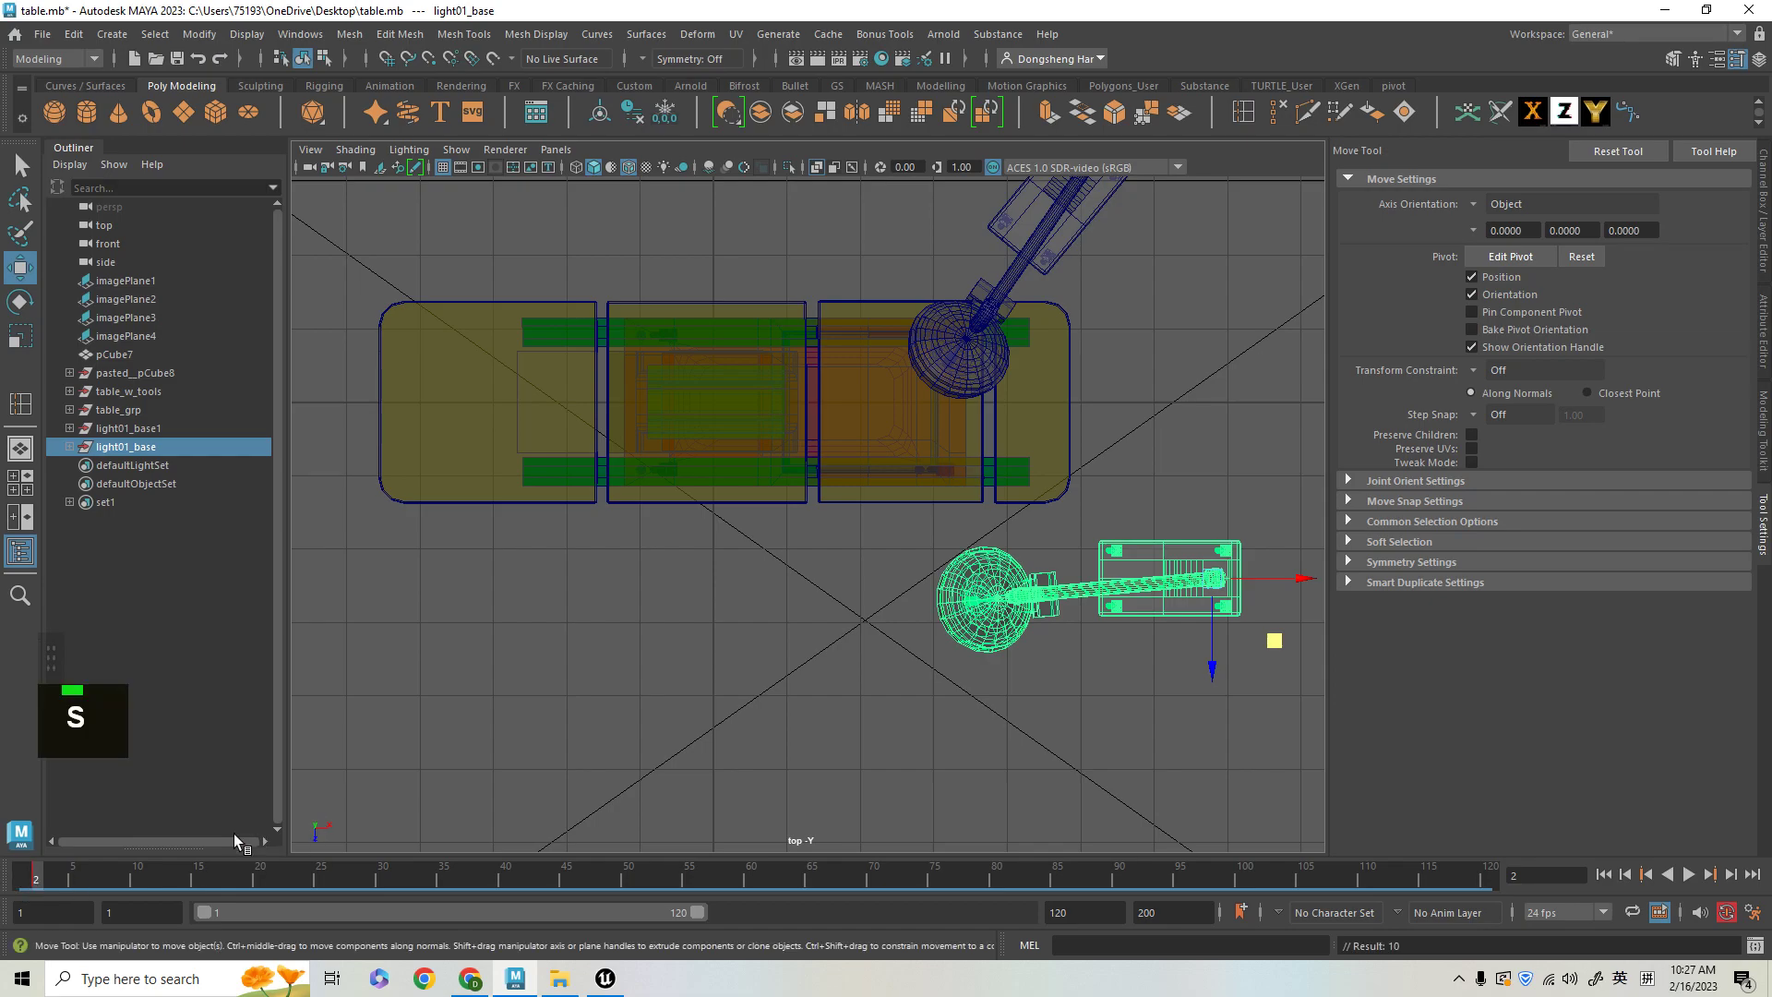
pyautogui.click(27, 882)
pyautogui.keyDown('alt'); pyautogui.moveTo(1008, 763); pyautogui.dragTo(990, 781, button='middle'); pyautogui.keyUp('alt')
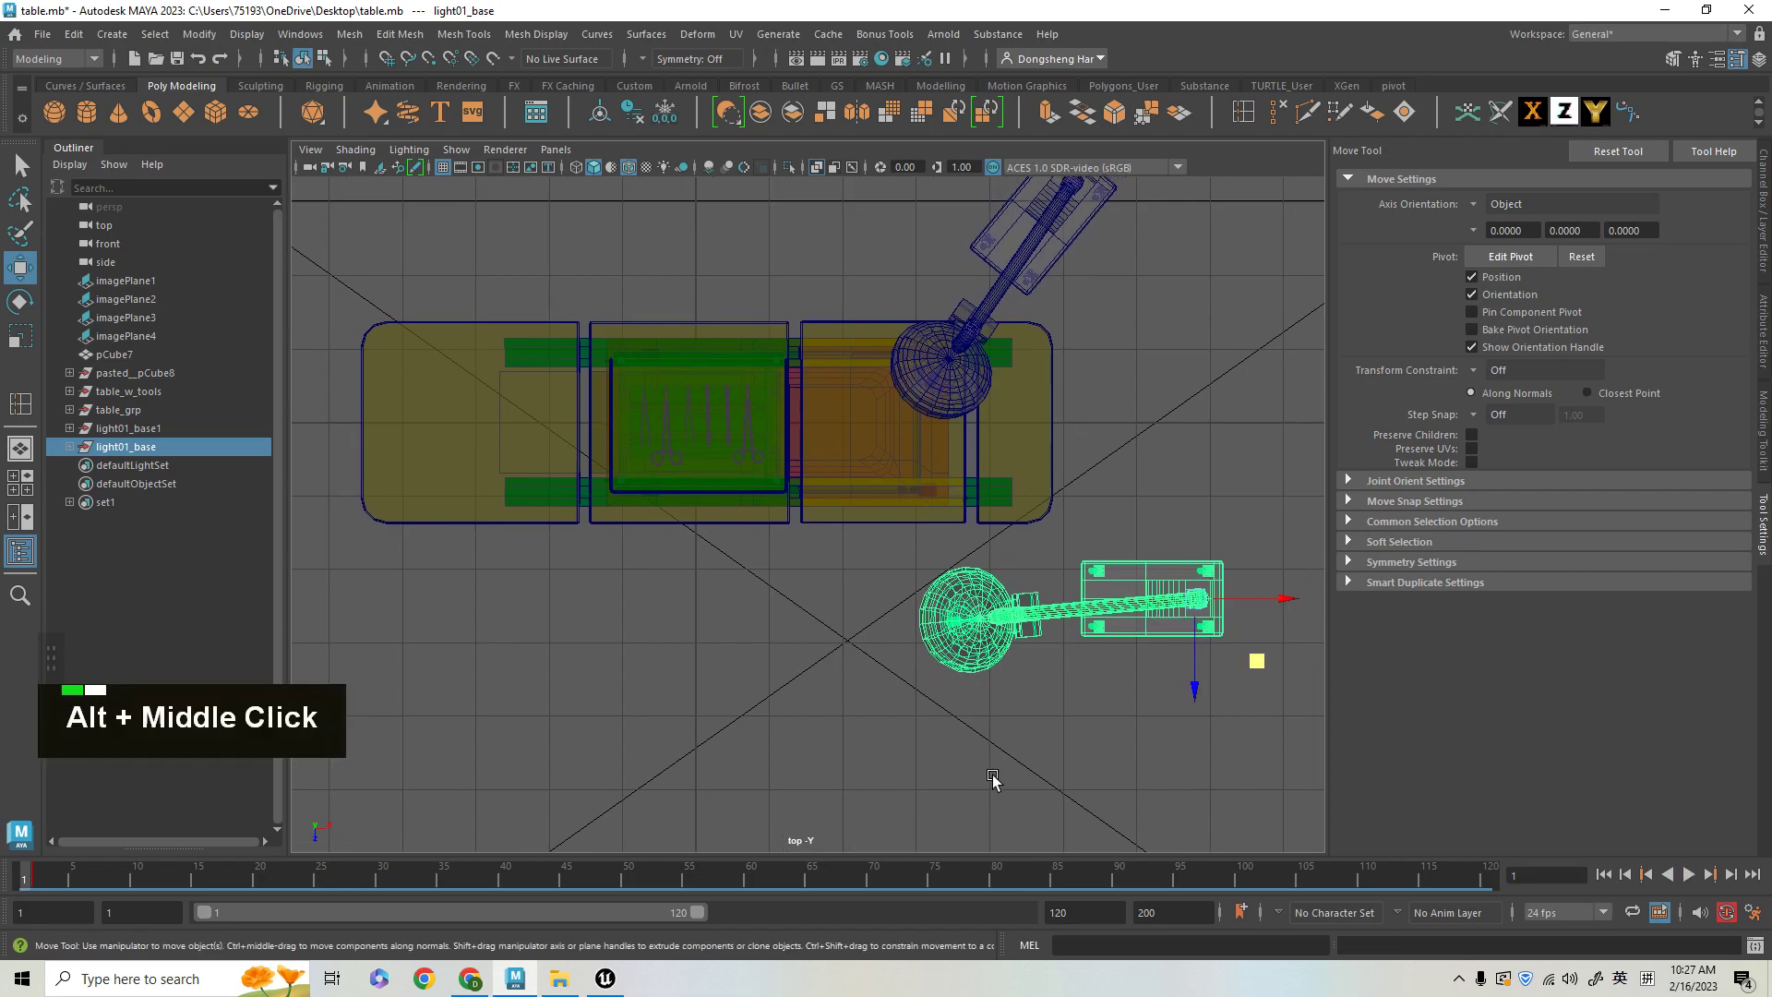
# - Move light01_base to the world origin by setting its X and Z positions to 0
pyautogui.click(1763, 264)
pyautogui.click(1764, 328)
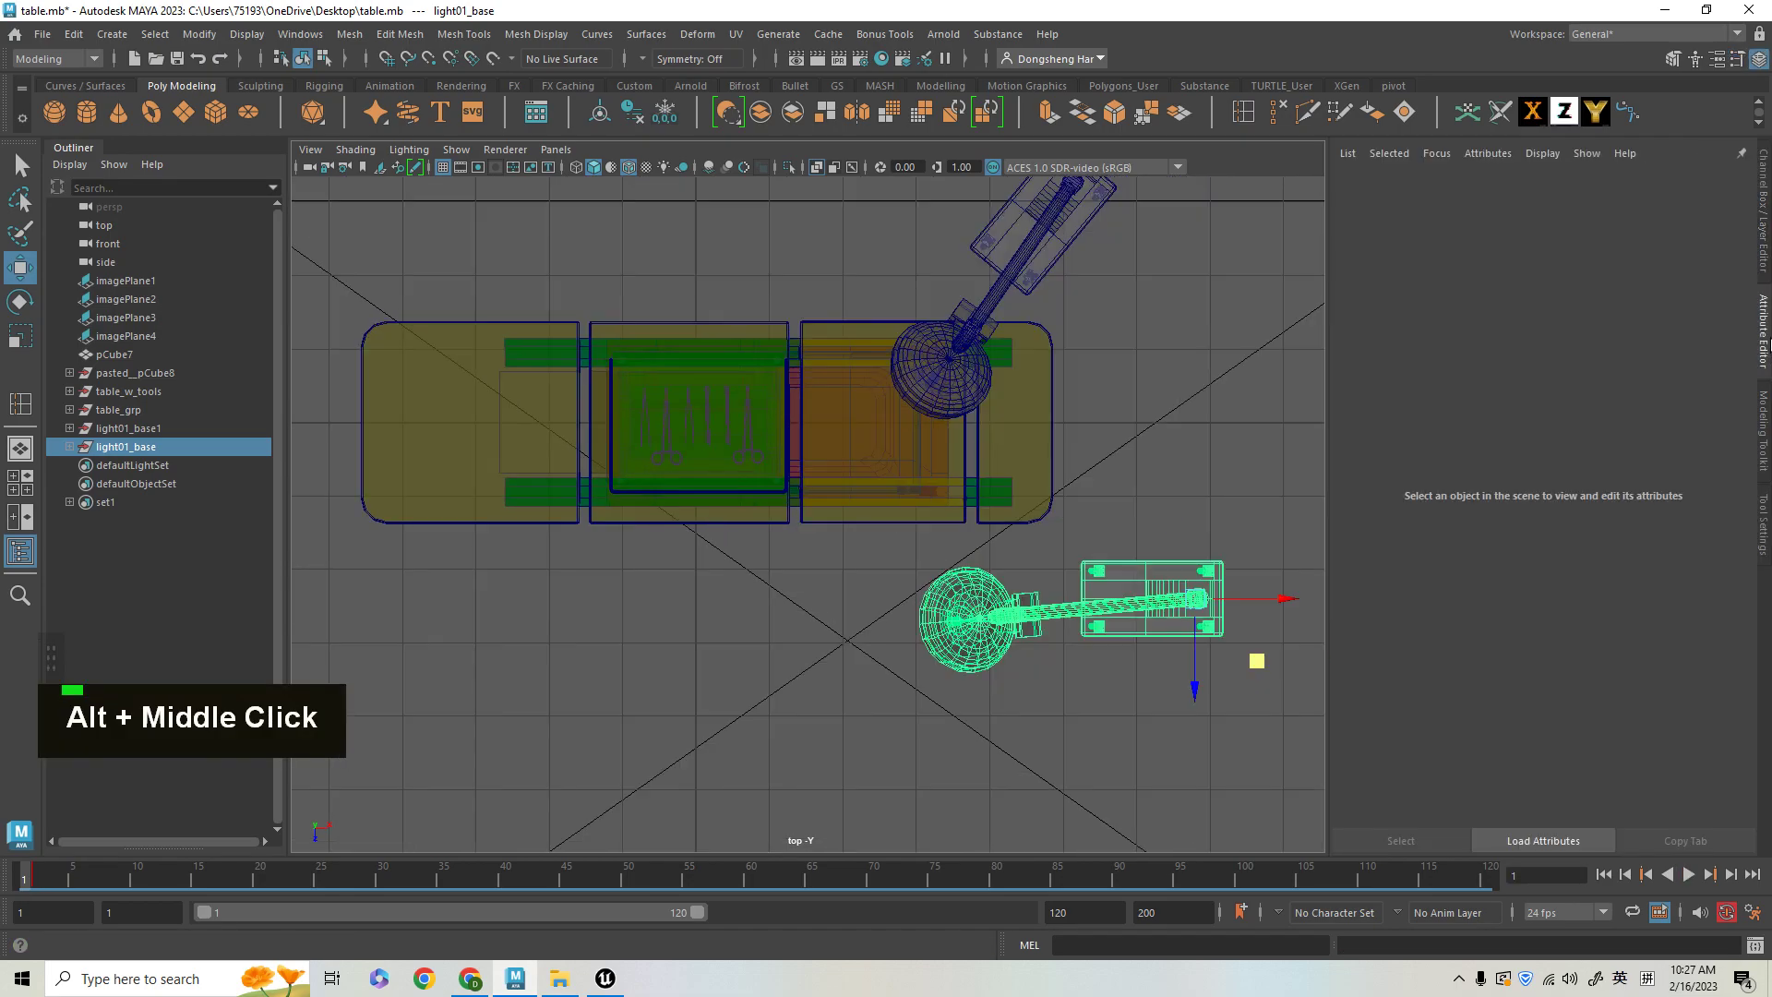
pyautogui.click(1763, 429)
pyautogui.scroll(-2, 1702, 595)
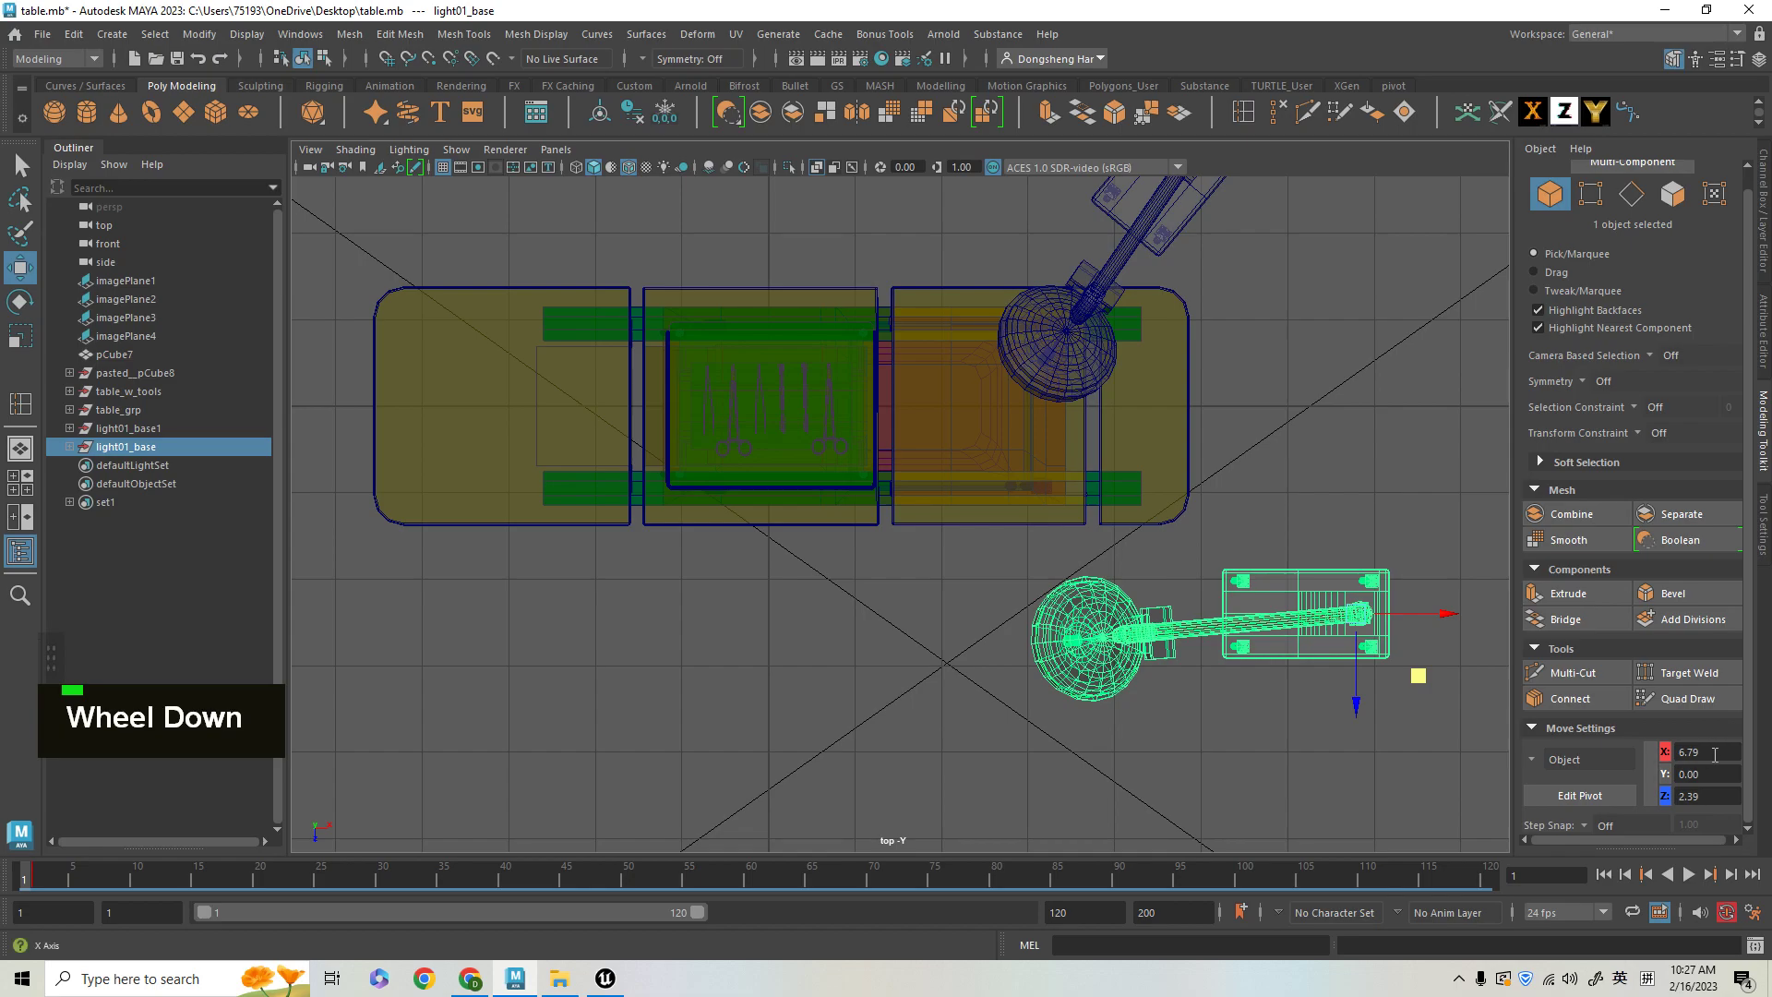
pyautogui.write('0')
pyautogui.moveTo(1709, 795); pyautogui.dragTo(1595, 784)
pyautogui.write('0')
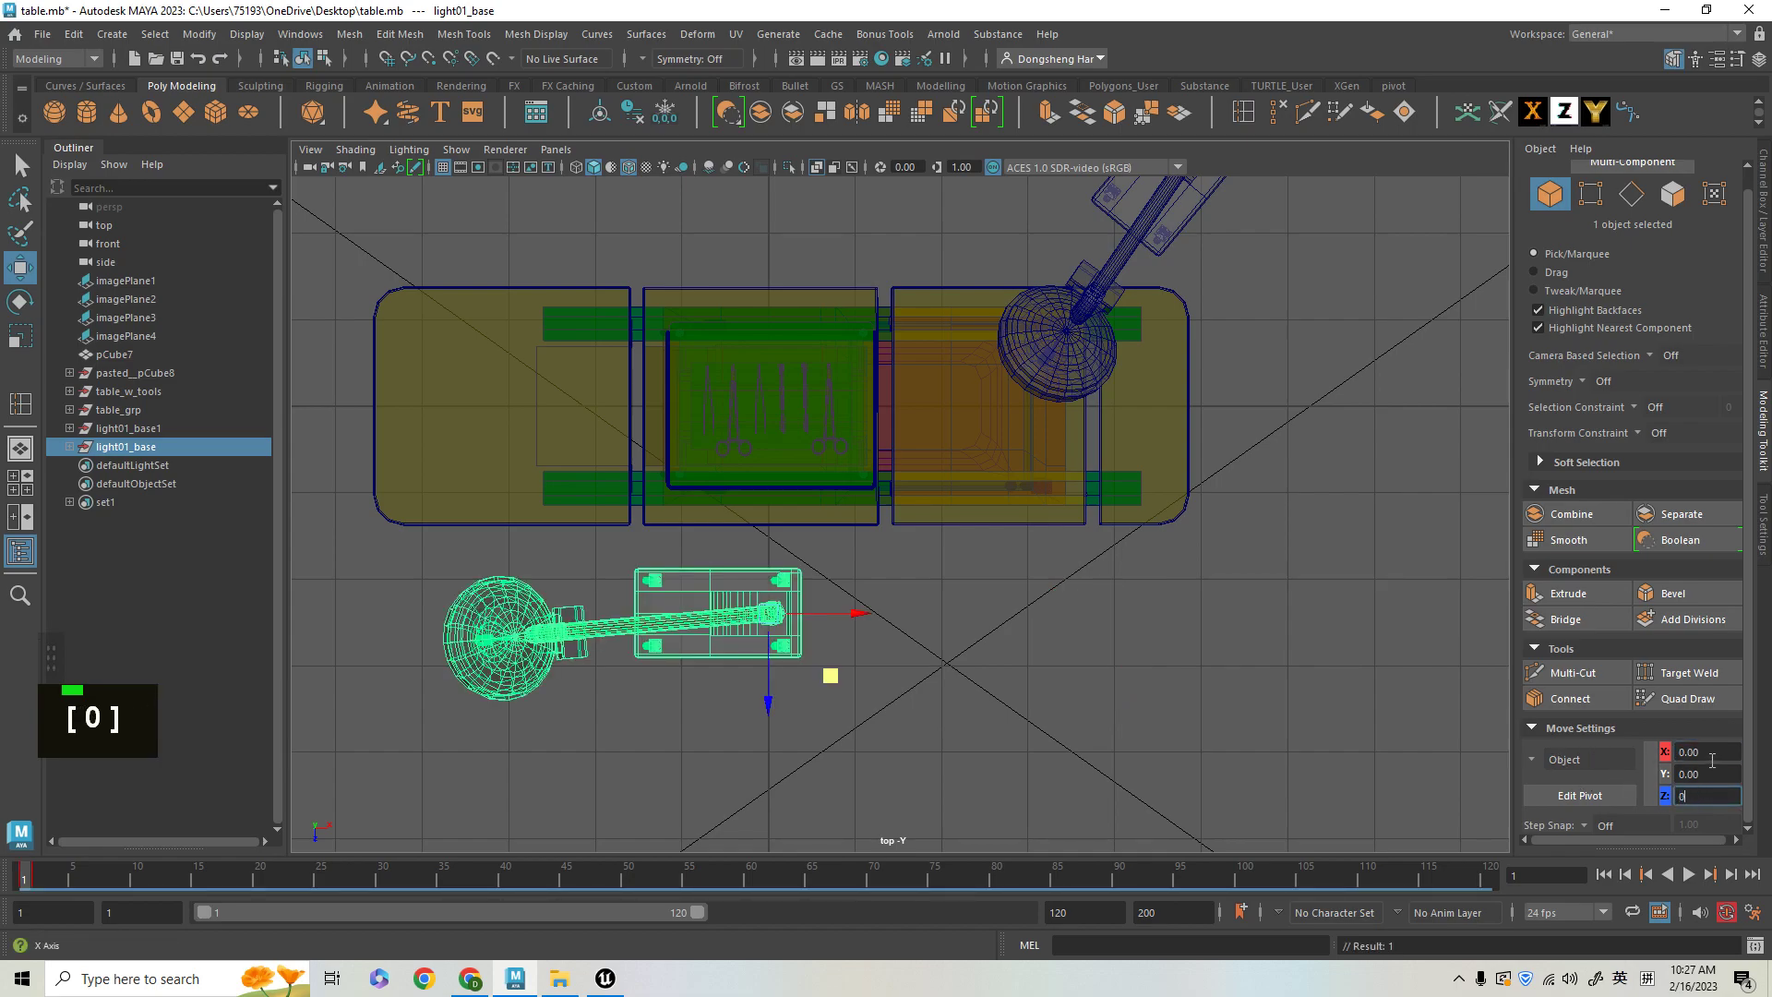
pyautogui.press('Return')
pyautogui.keyDown('alt'); pyautogui.moveTo(985, 589); pyautogui.dragTo(1059, 600, button='middle'); pyautogui.keyUp('alt')
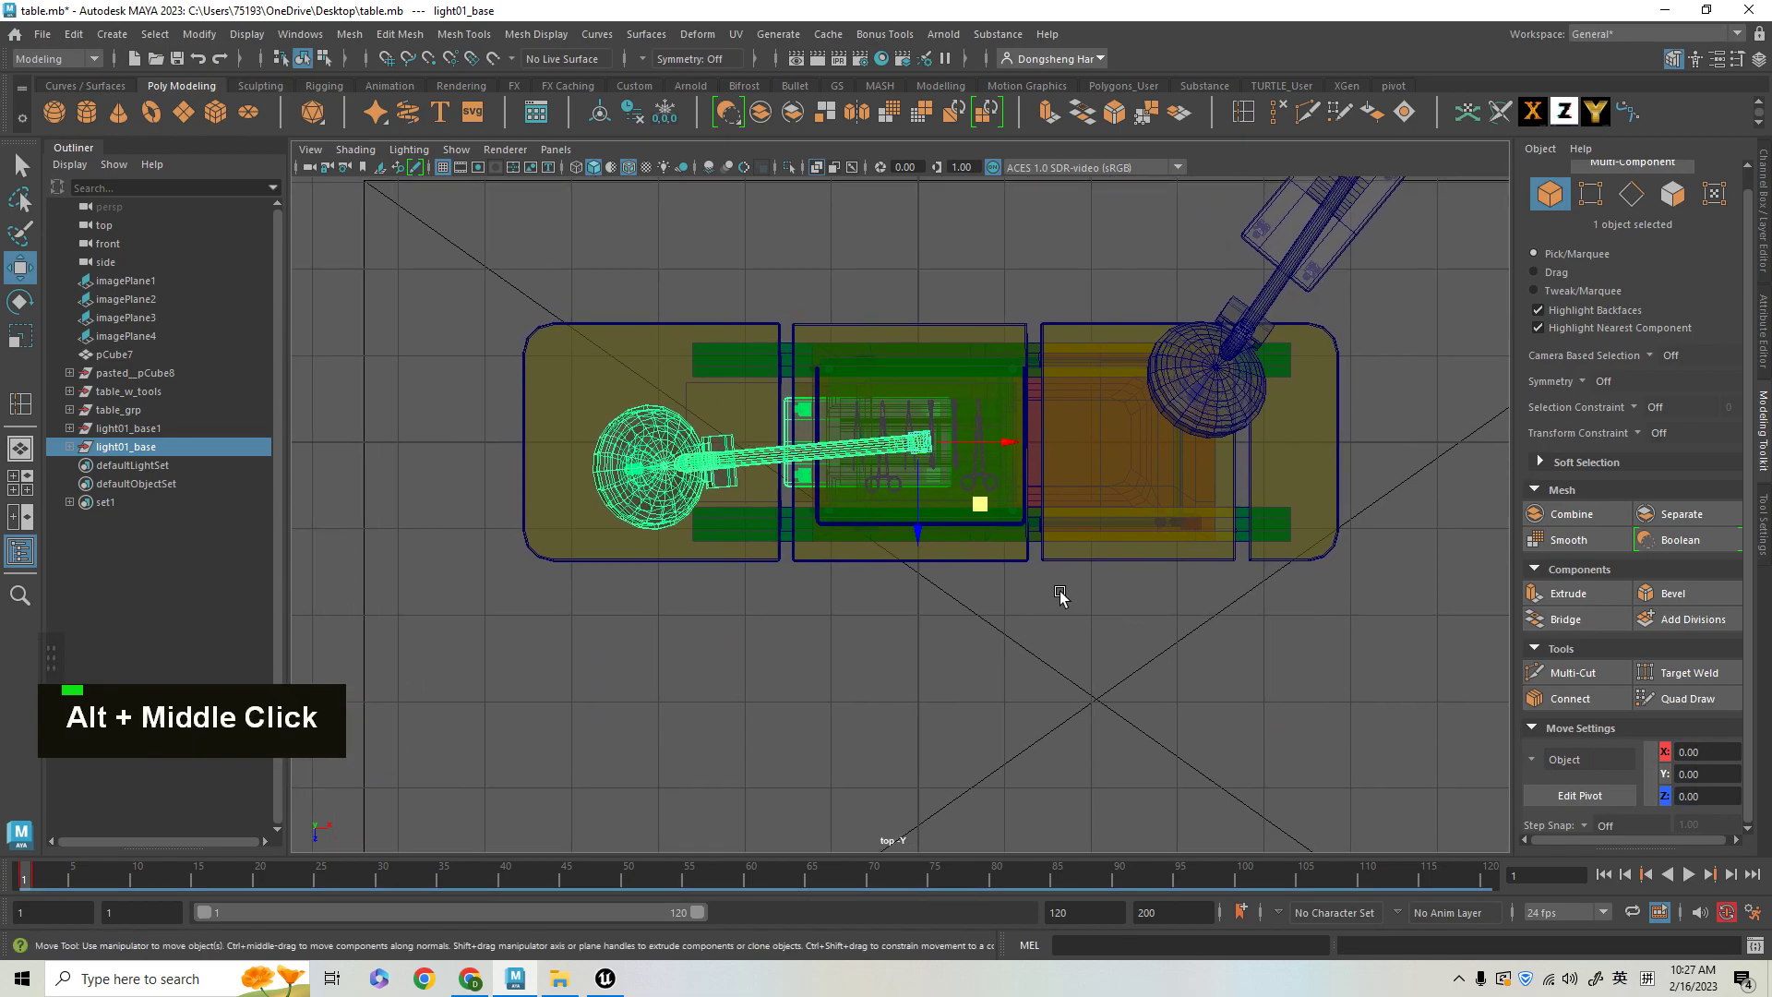
# - Export the selected light01_base group as light_1.fbx in the AD112_Workshop folder, replacing the existing file
pyautogui.click(42, 34)
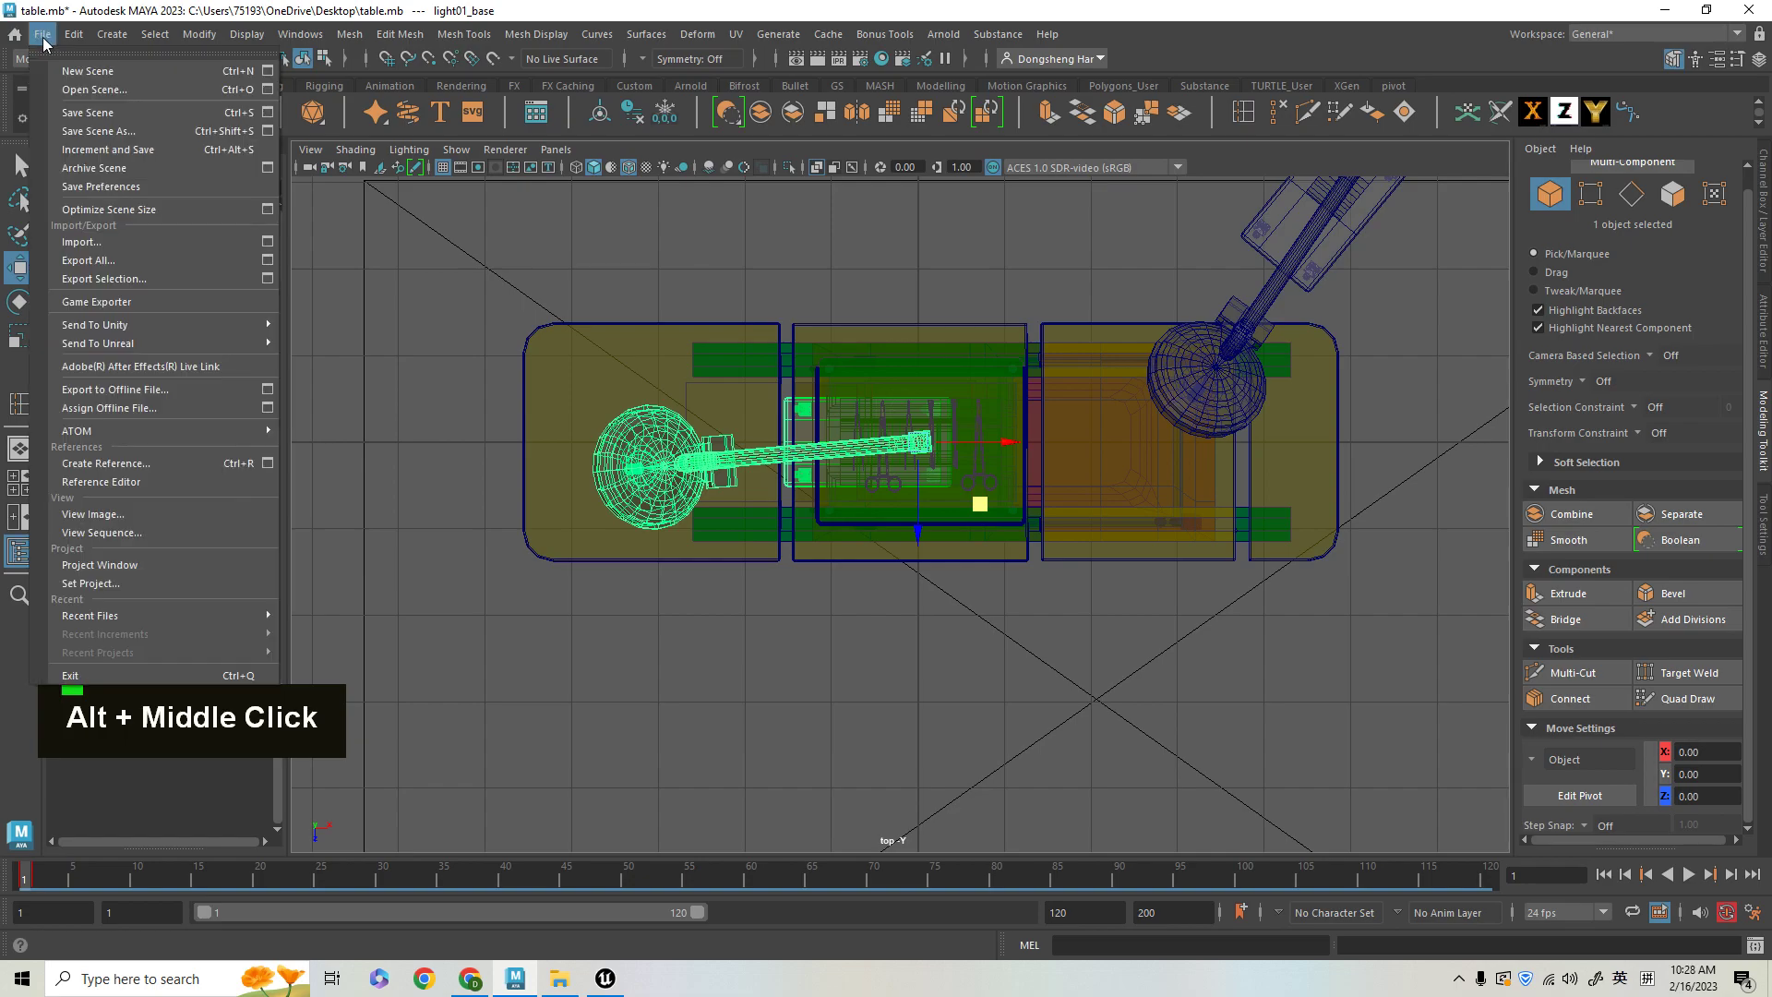
pyautogui.click(114, 280)
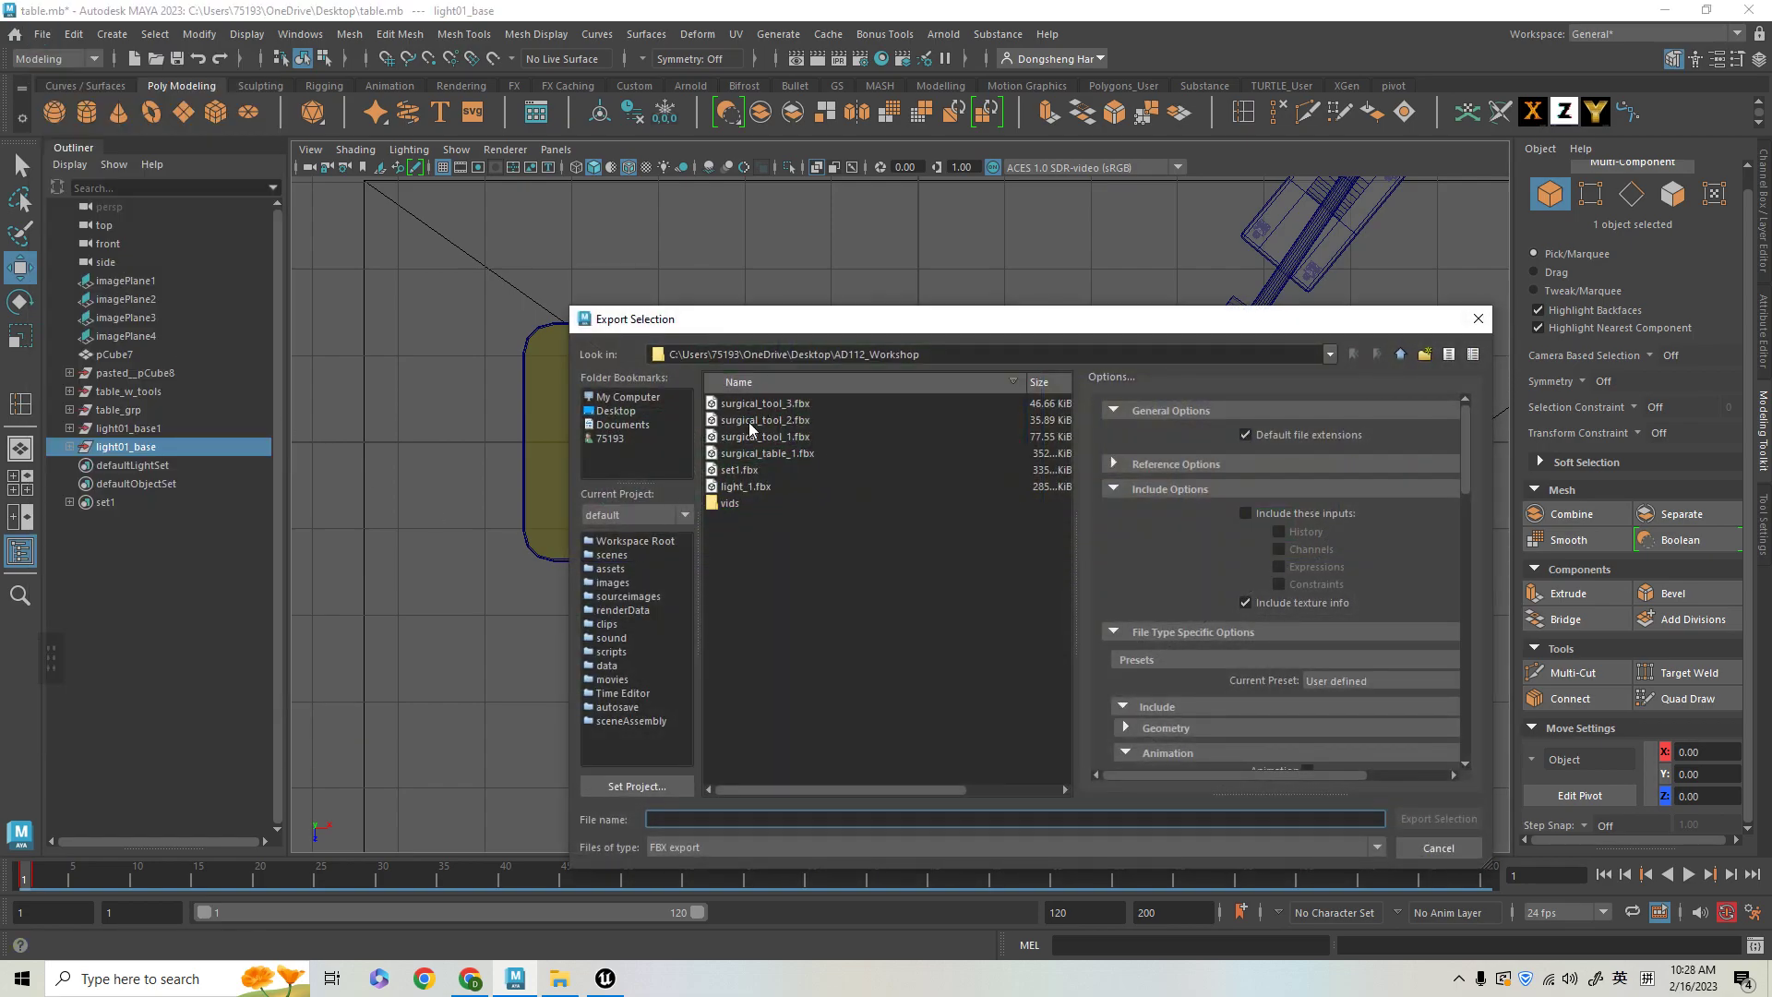
pyautogui.click(756, 489)
pyautogui.click(1430, 818)
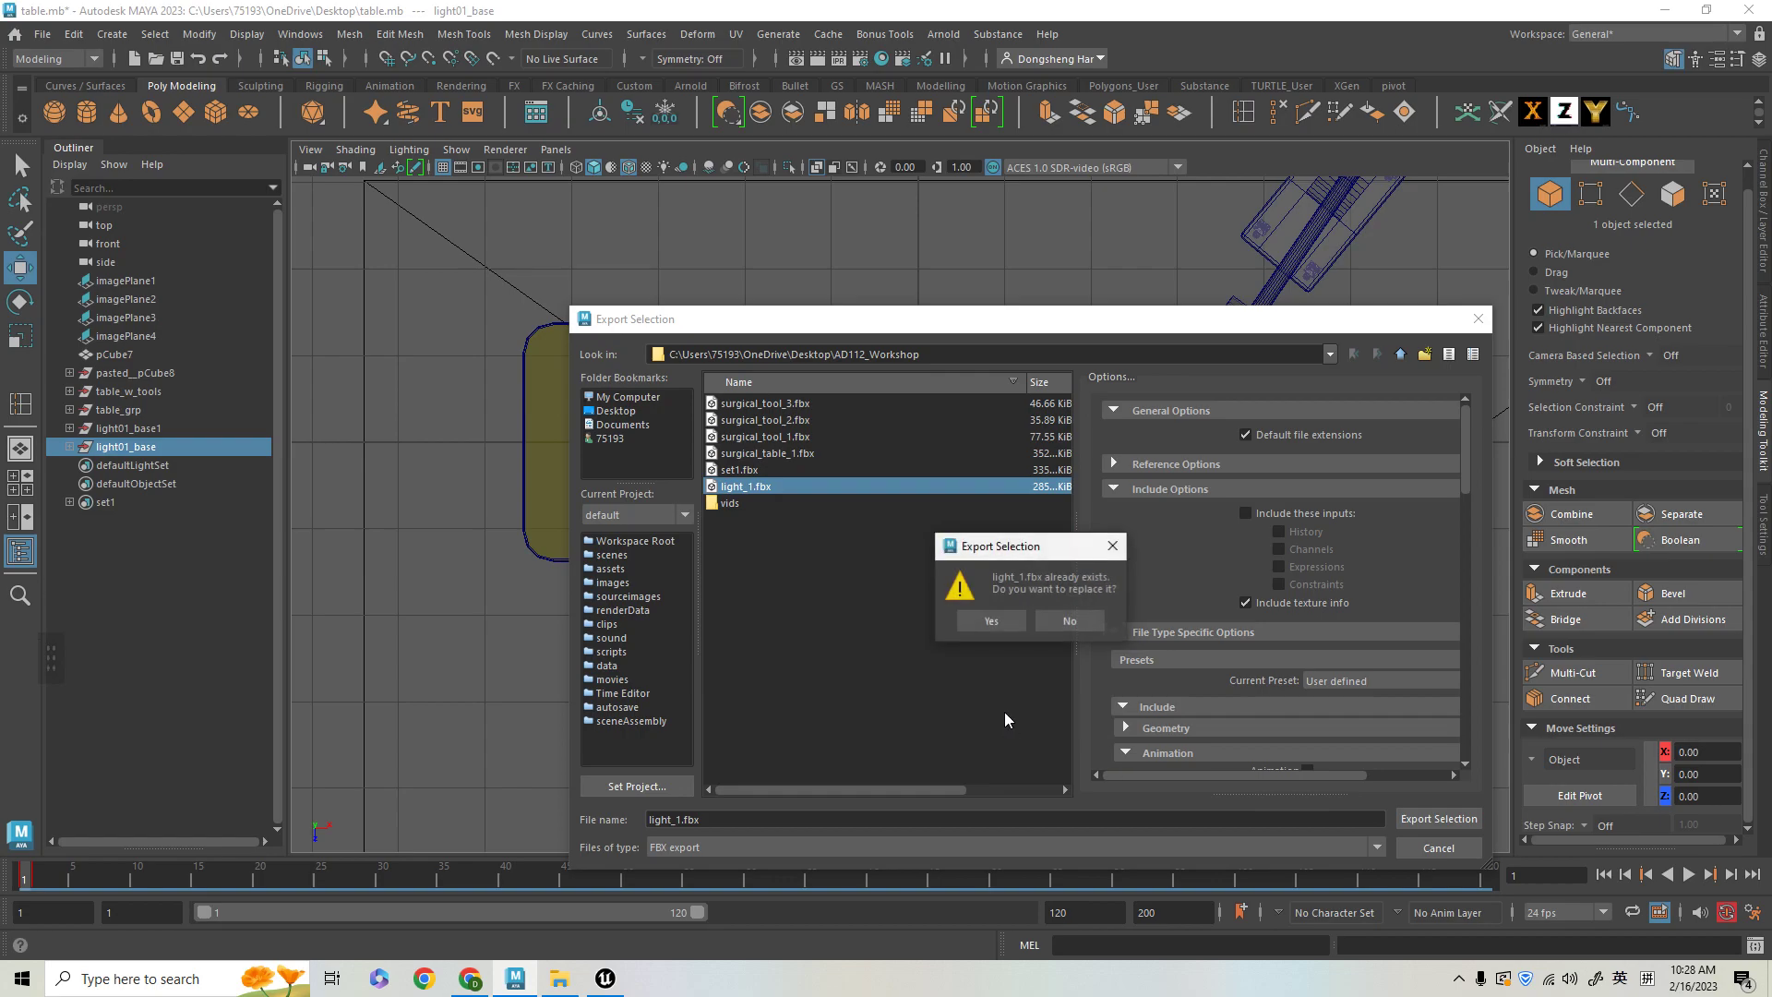
pyautogui.click(991, 621)
# - Switch to Unreal Editor, show its Mesh content folder, and place the AD112_Workshop file window beside the folder's assets
pyautogui.click(605, 977)
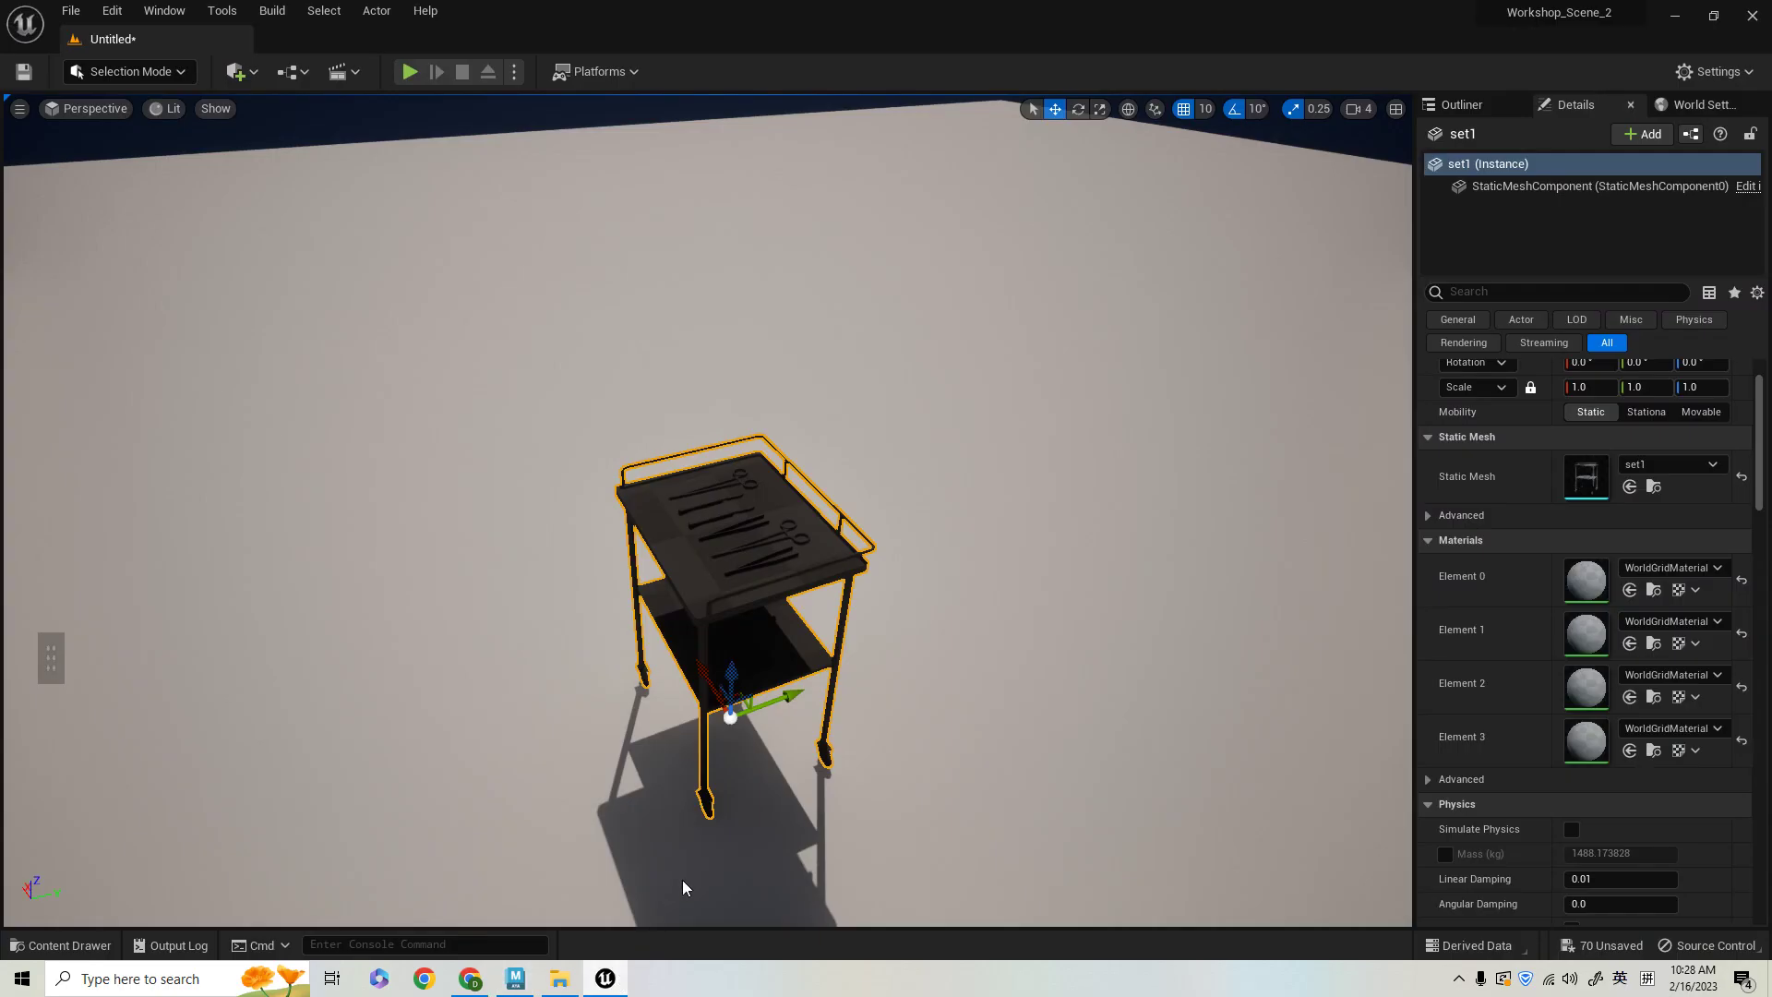
pyautogui.click(61, 945)
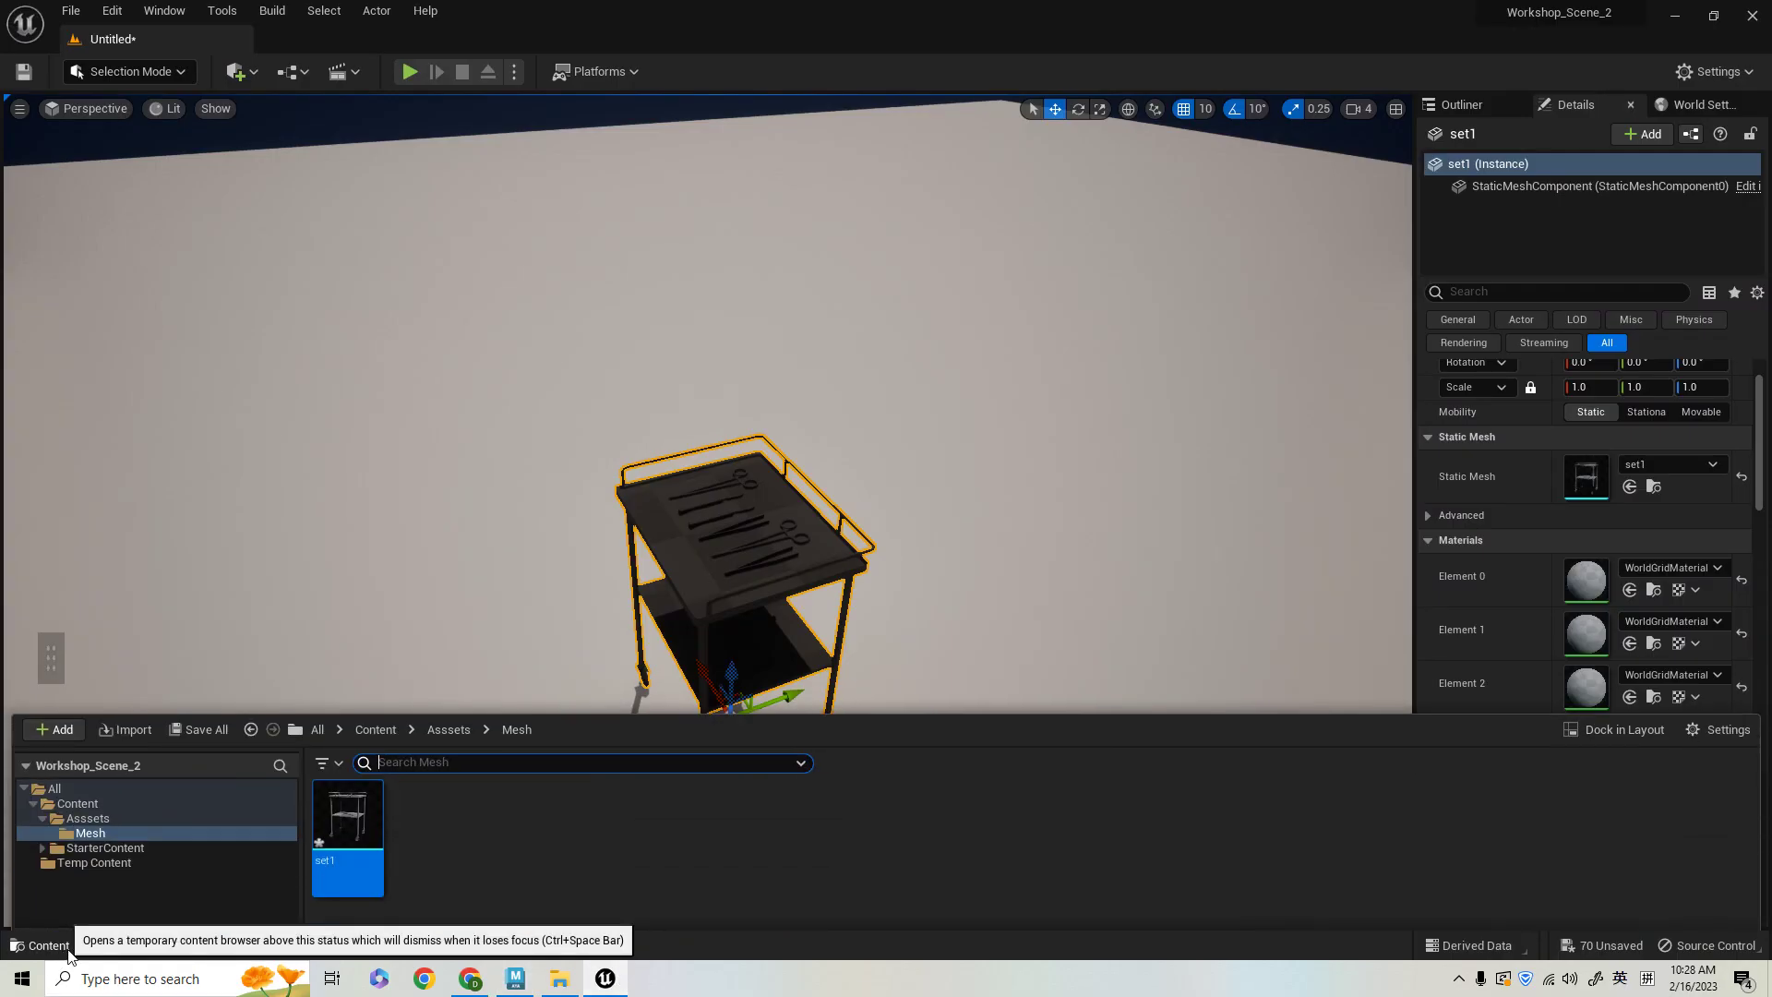
pyautogui.click(558, 980)
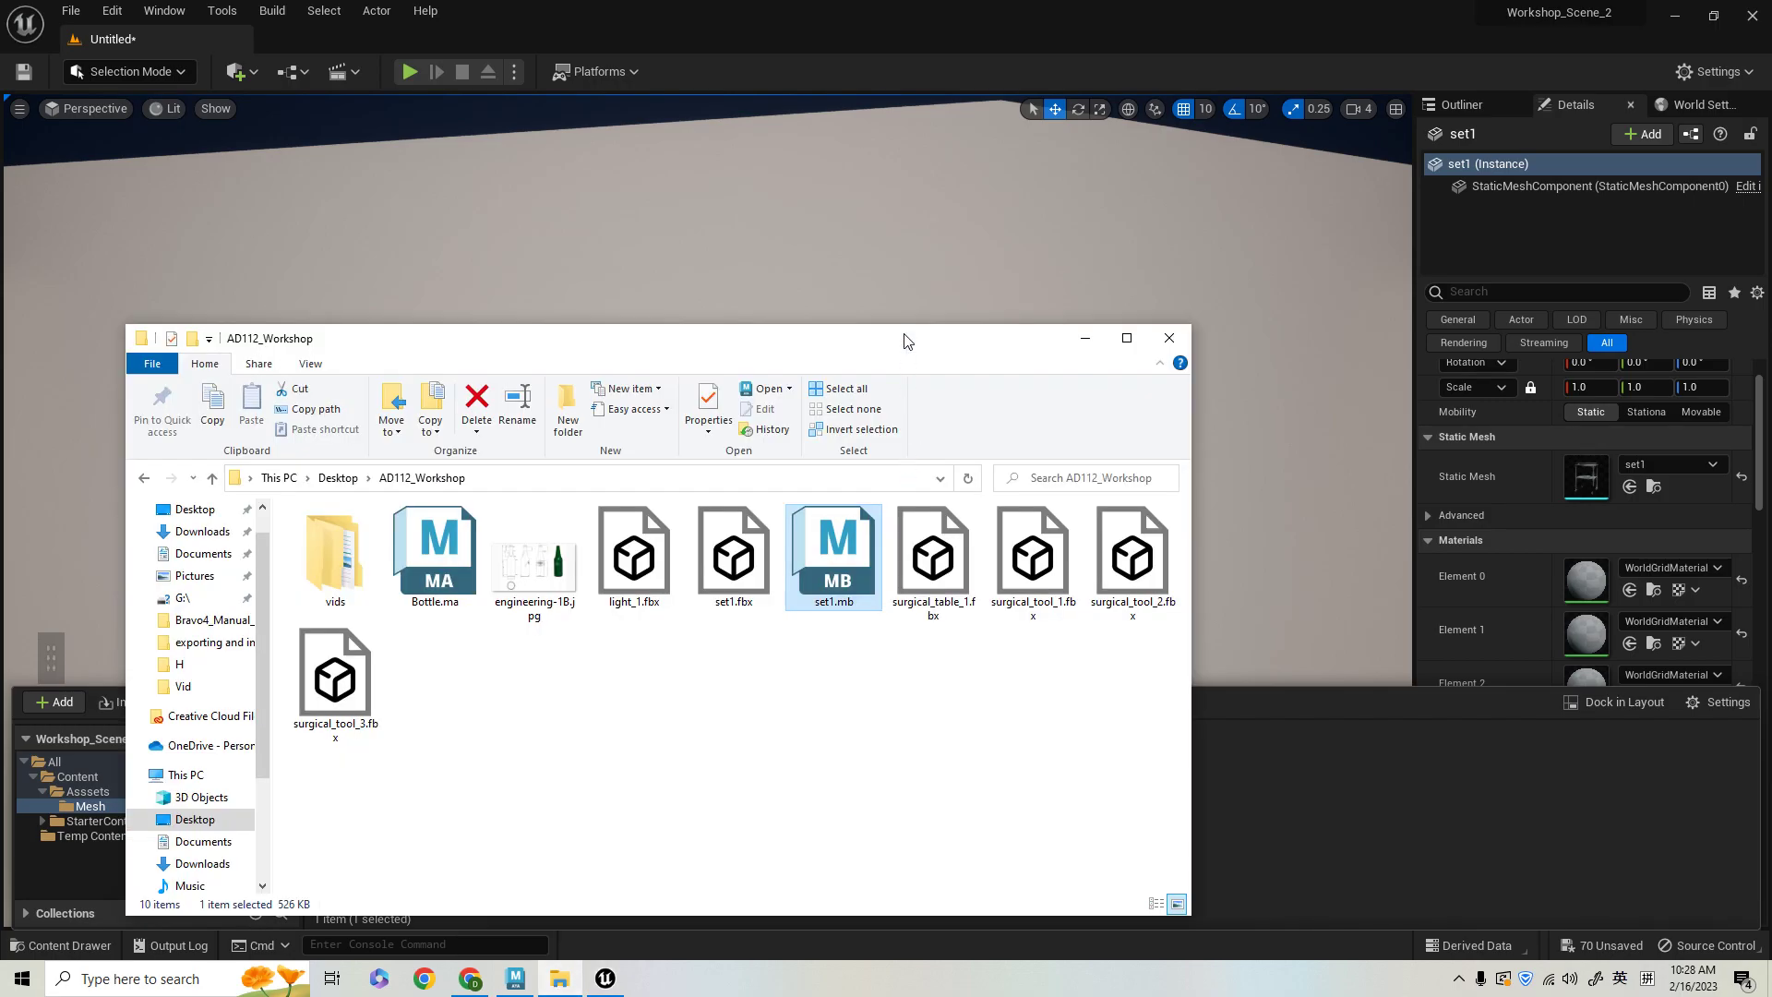
pyautogui.moveTo(900, 343); pyautogui.dragTo(1411, 178)
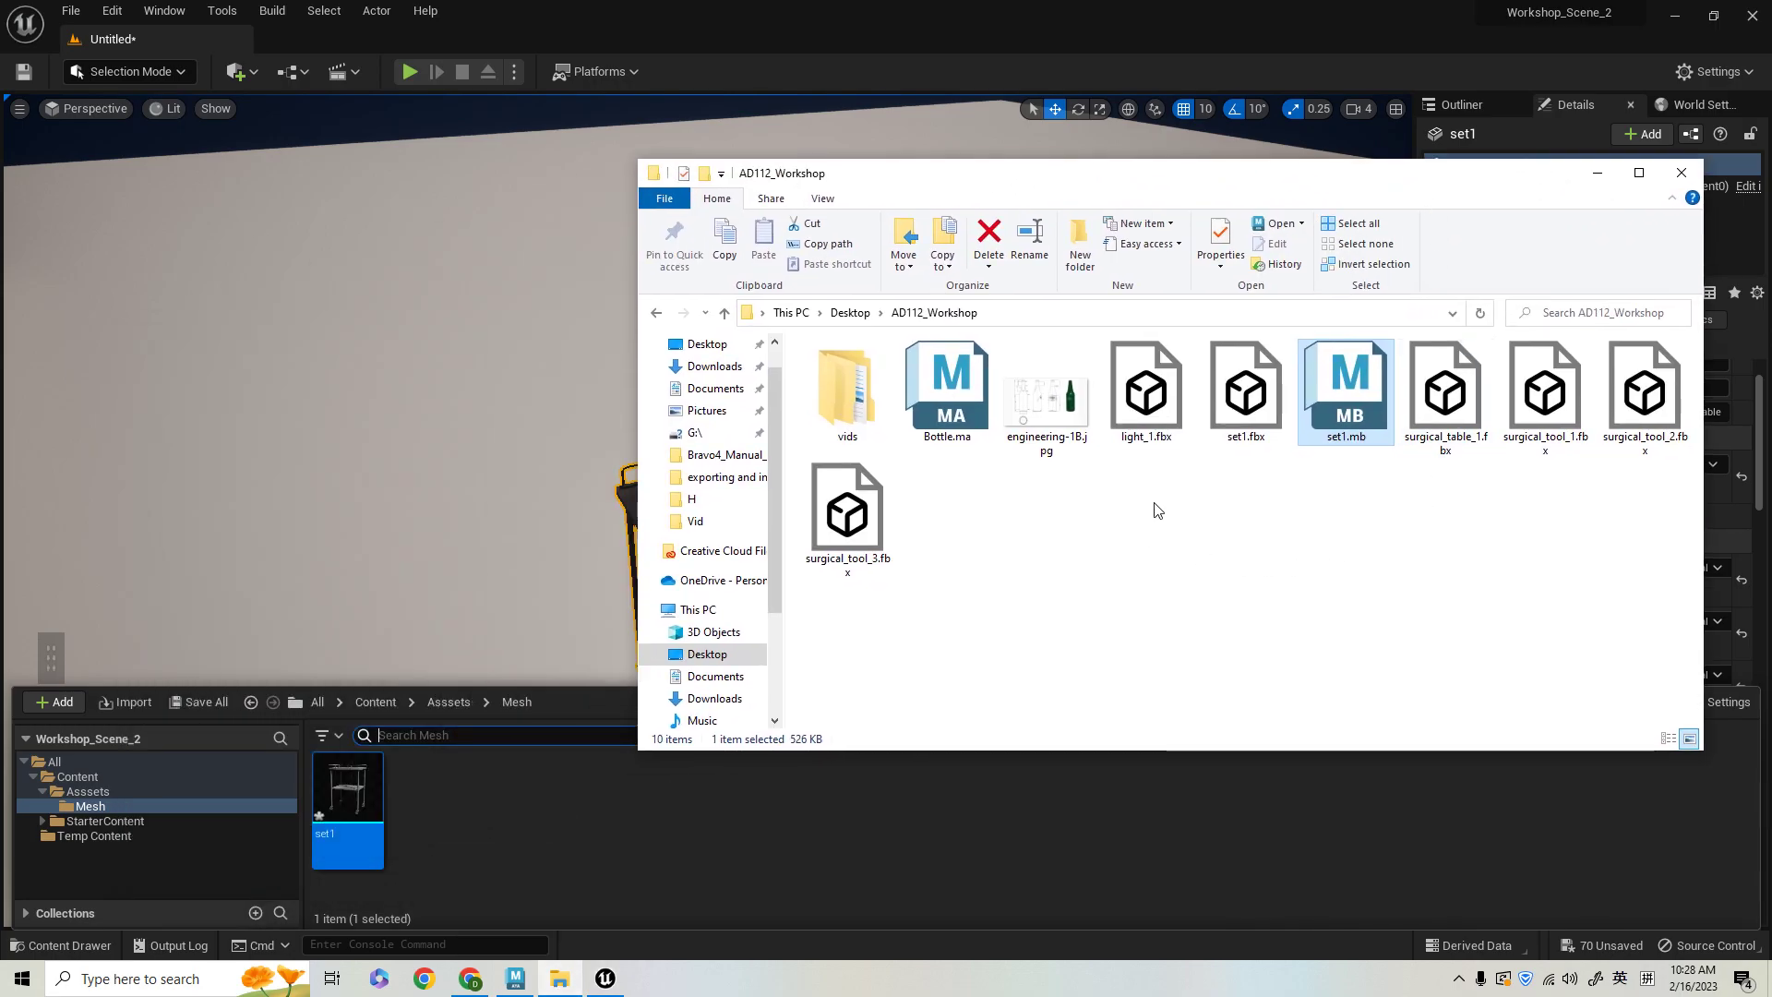
# - Import light_1.fbx into the Mesh content folder as a static mesh and dismiss the content browser and message log windows
pyautogui.click(1165, 420)
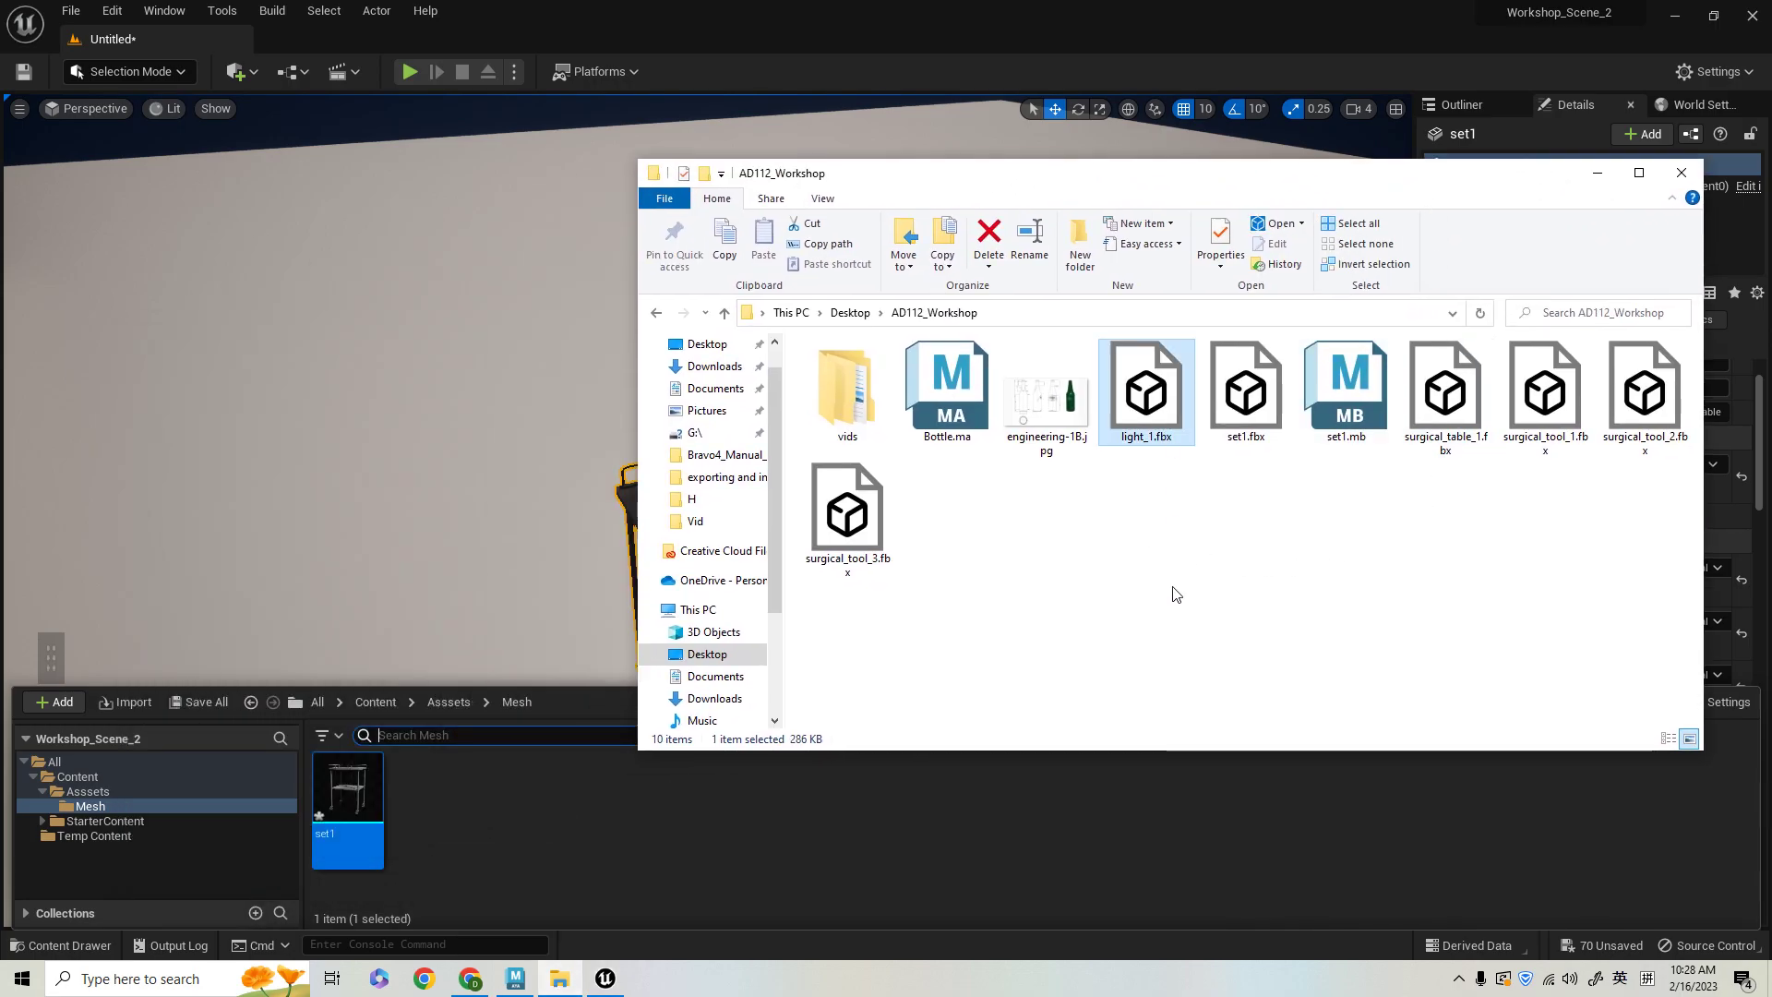
pyautogui.moveTo(512, 838); pyautogui.dragTo(514, 838)
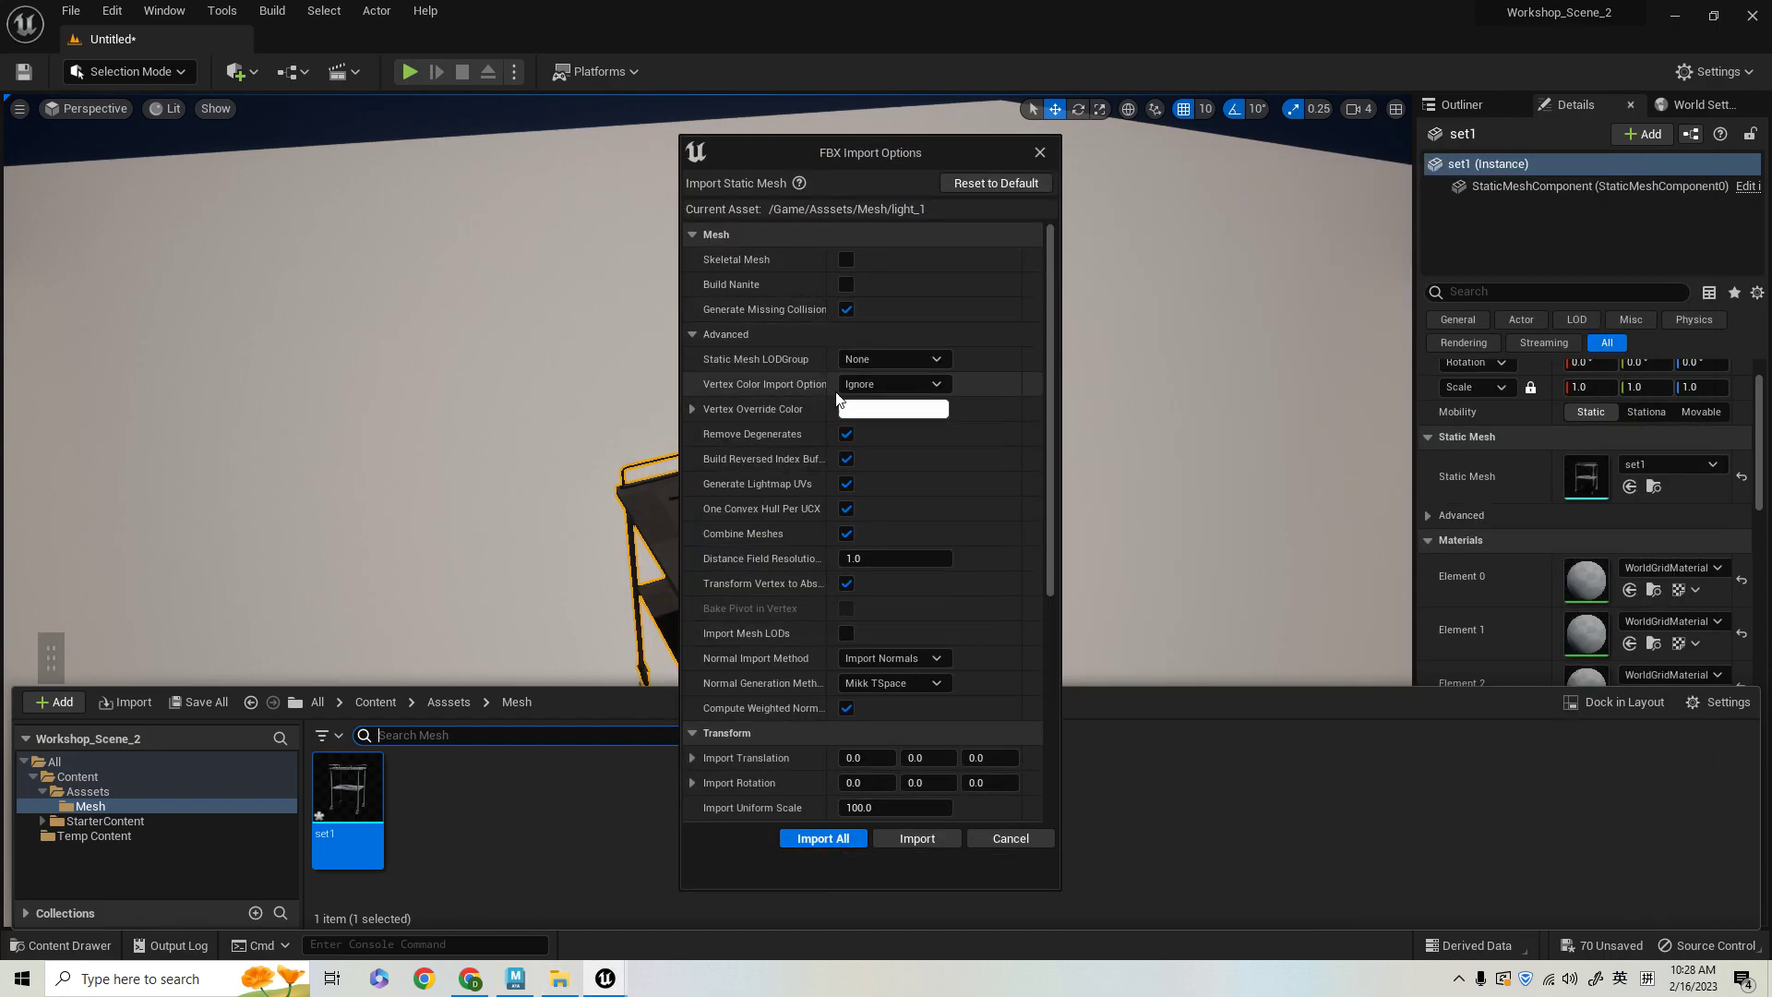
pyautogui.scroll(-7, 912, 646)
pyautogui.scroll(-3, 891, 678)
pyautogui.click(848, 840)
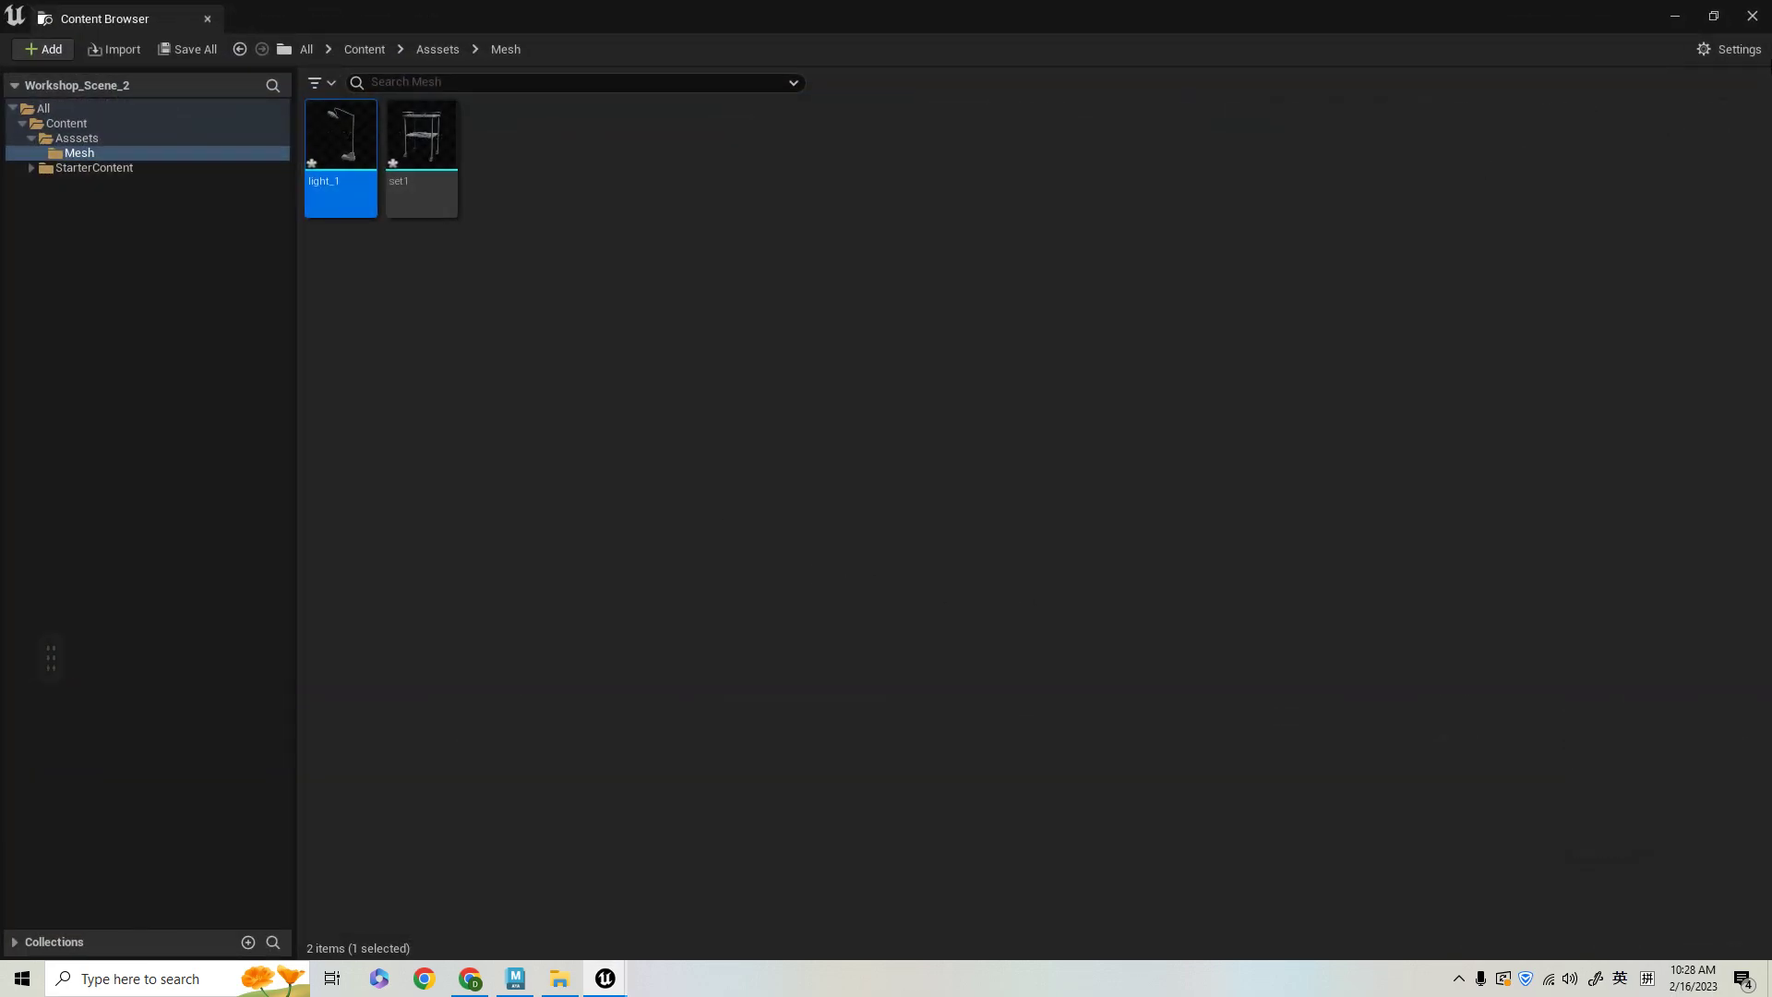
pyautogui.click(1753, 15)
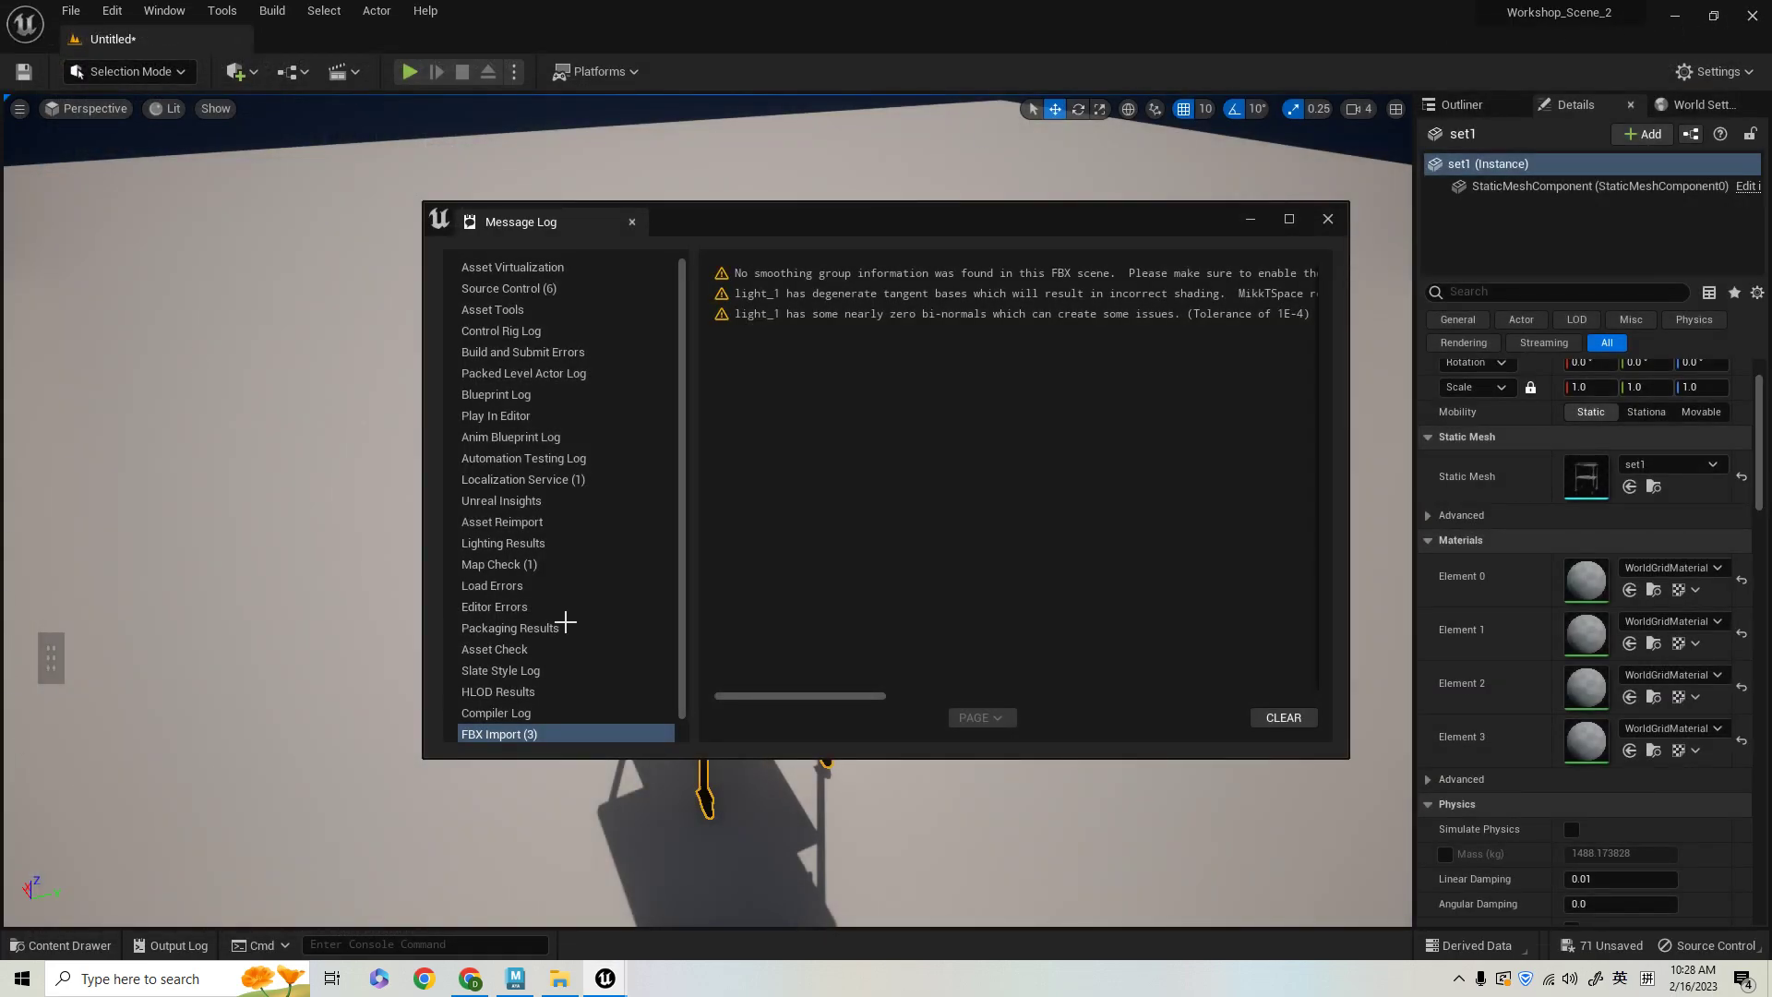
pyautogui.click(1325, 221)
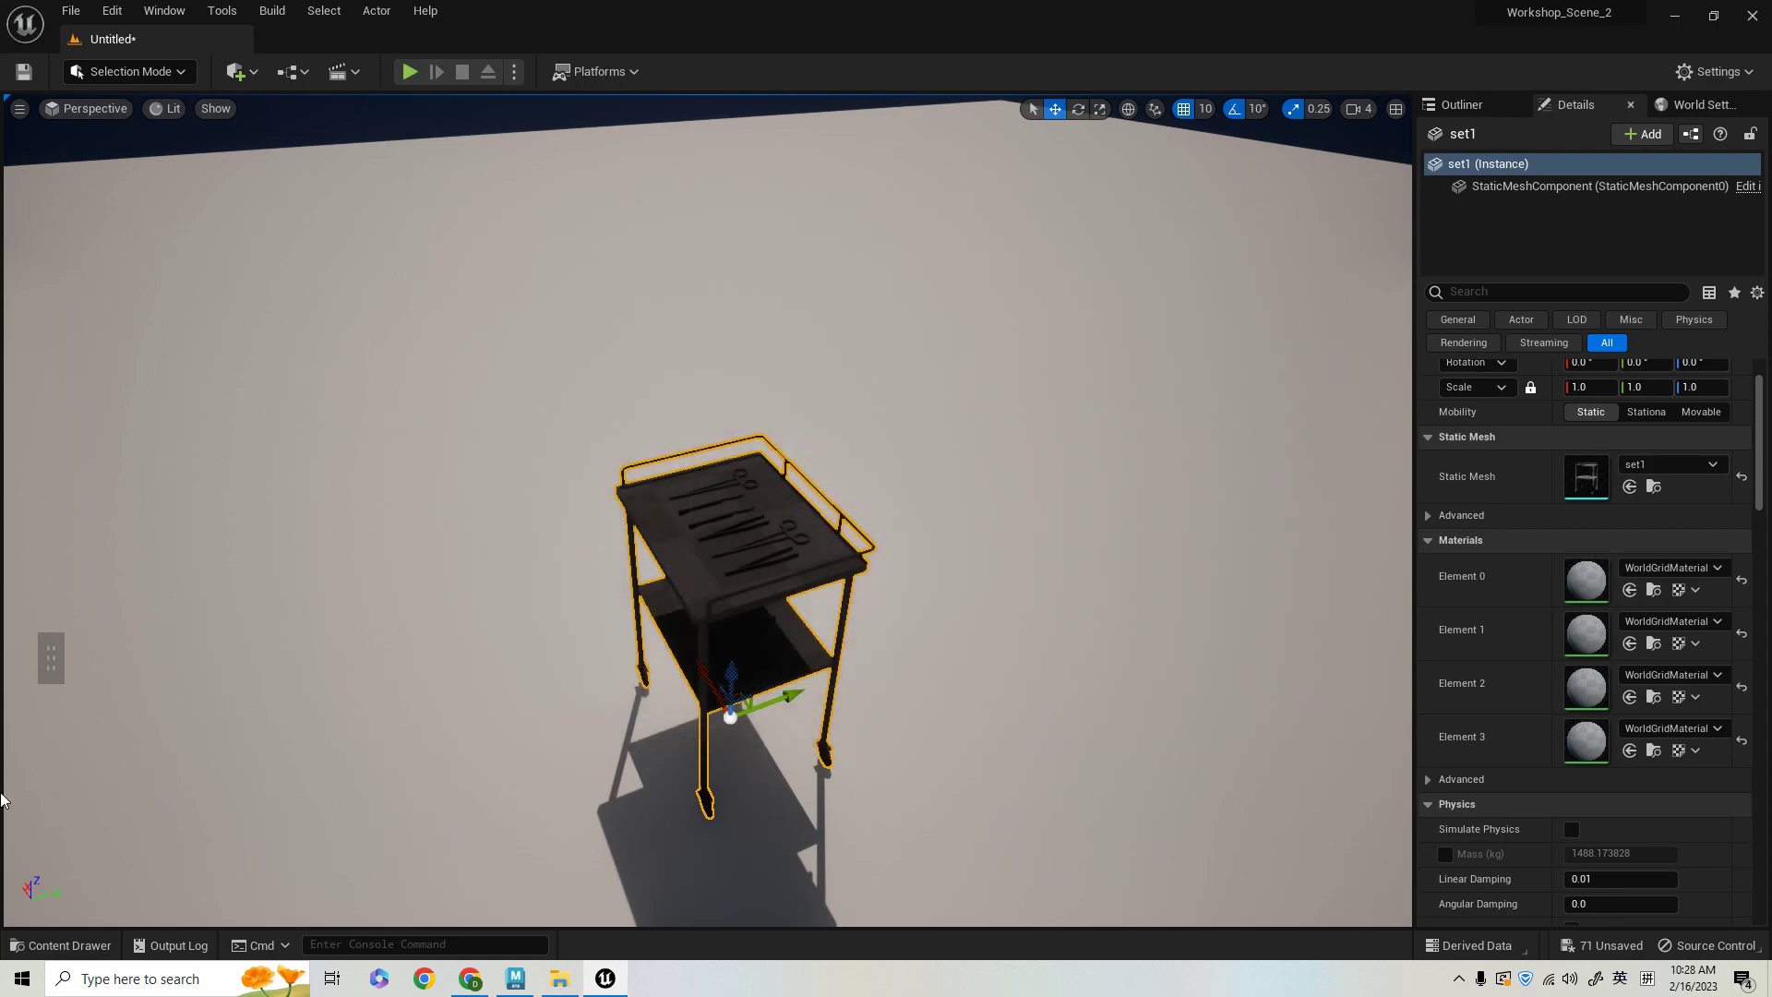
# - Place the light_1 mesh in the level beside the instrument trolley
pyautogui.click(65, 945)
pyautogui.click(358, 849)
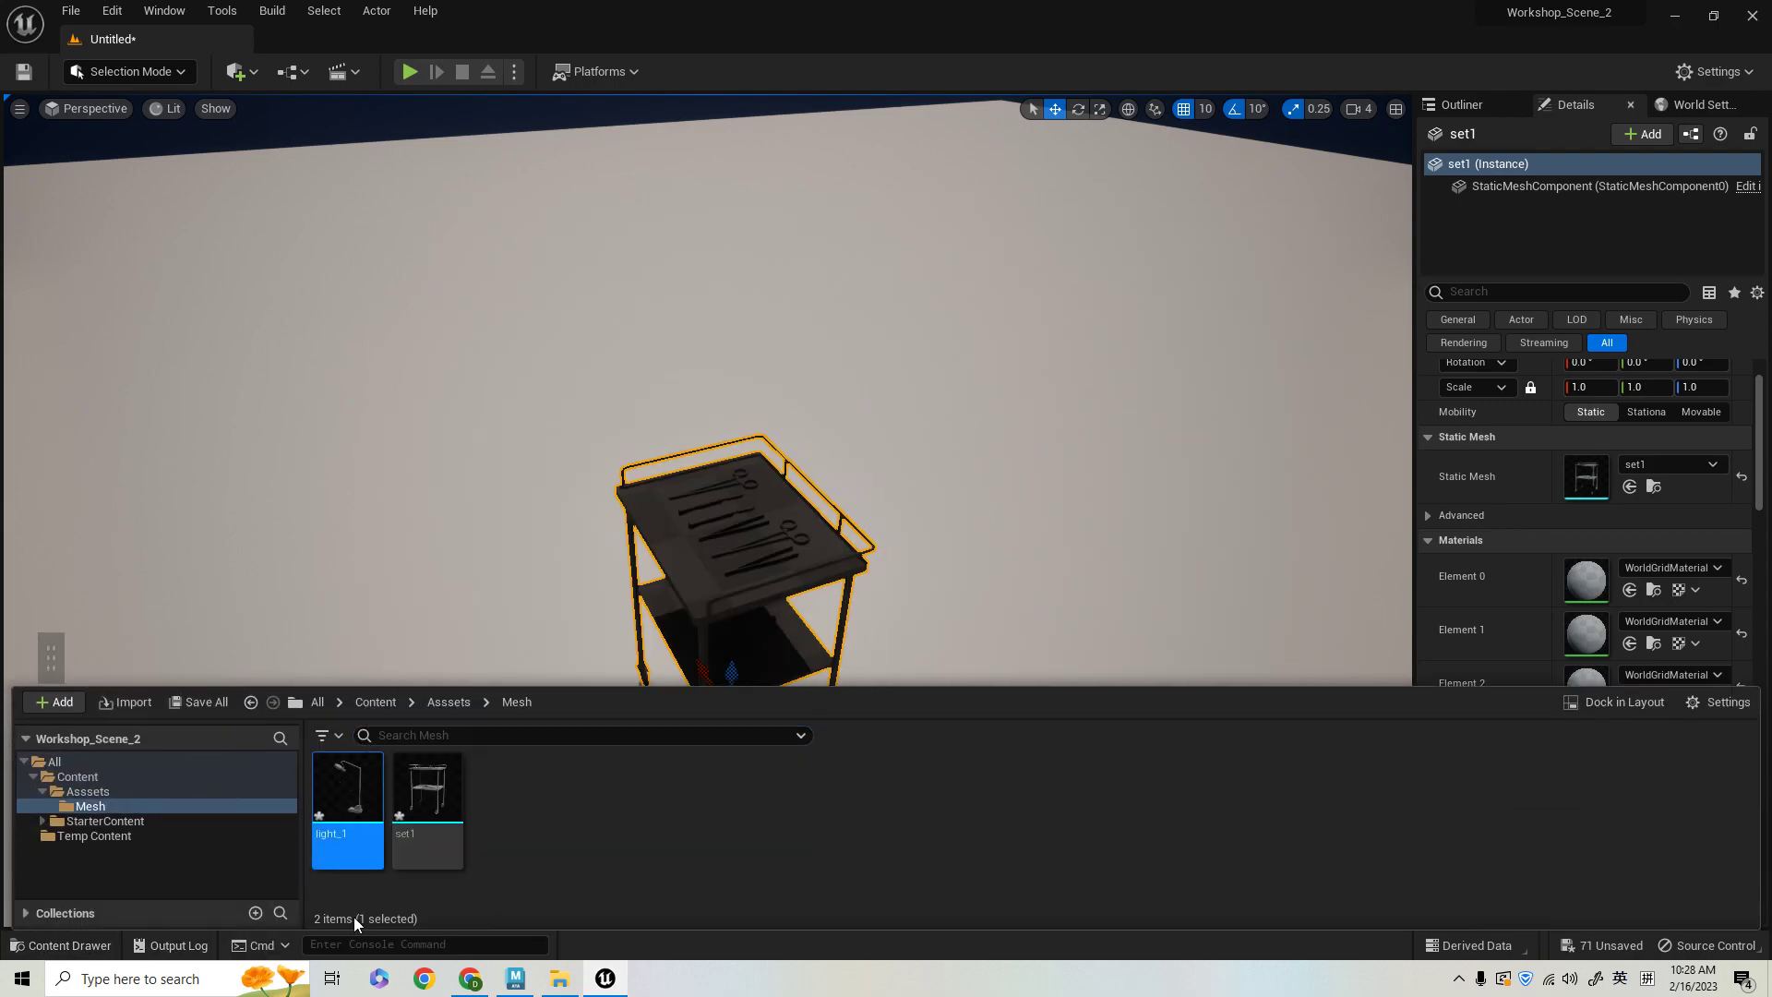
pyautogui.moveTo(358, 849); pyautogui.dragTo(534, 526)
# - Rotate the placed light_1 mesh 20° about the Z axis
pyautogui.keyDown('alt'); pyautogui.moveTo(893, 625); pyautogui.dragTo(980, 678); pyautogui.keyUp('alt')
pyautogui.keyDown('alt'); pyautogui.moveTo(980, 678); pyautogui.dragTo(942, 660, button='right'); pyautogui.keyUp('alt')
pyautogui.scroll(-2, 831, 637)
pyautogui.press('e')
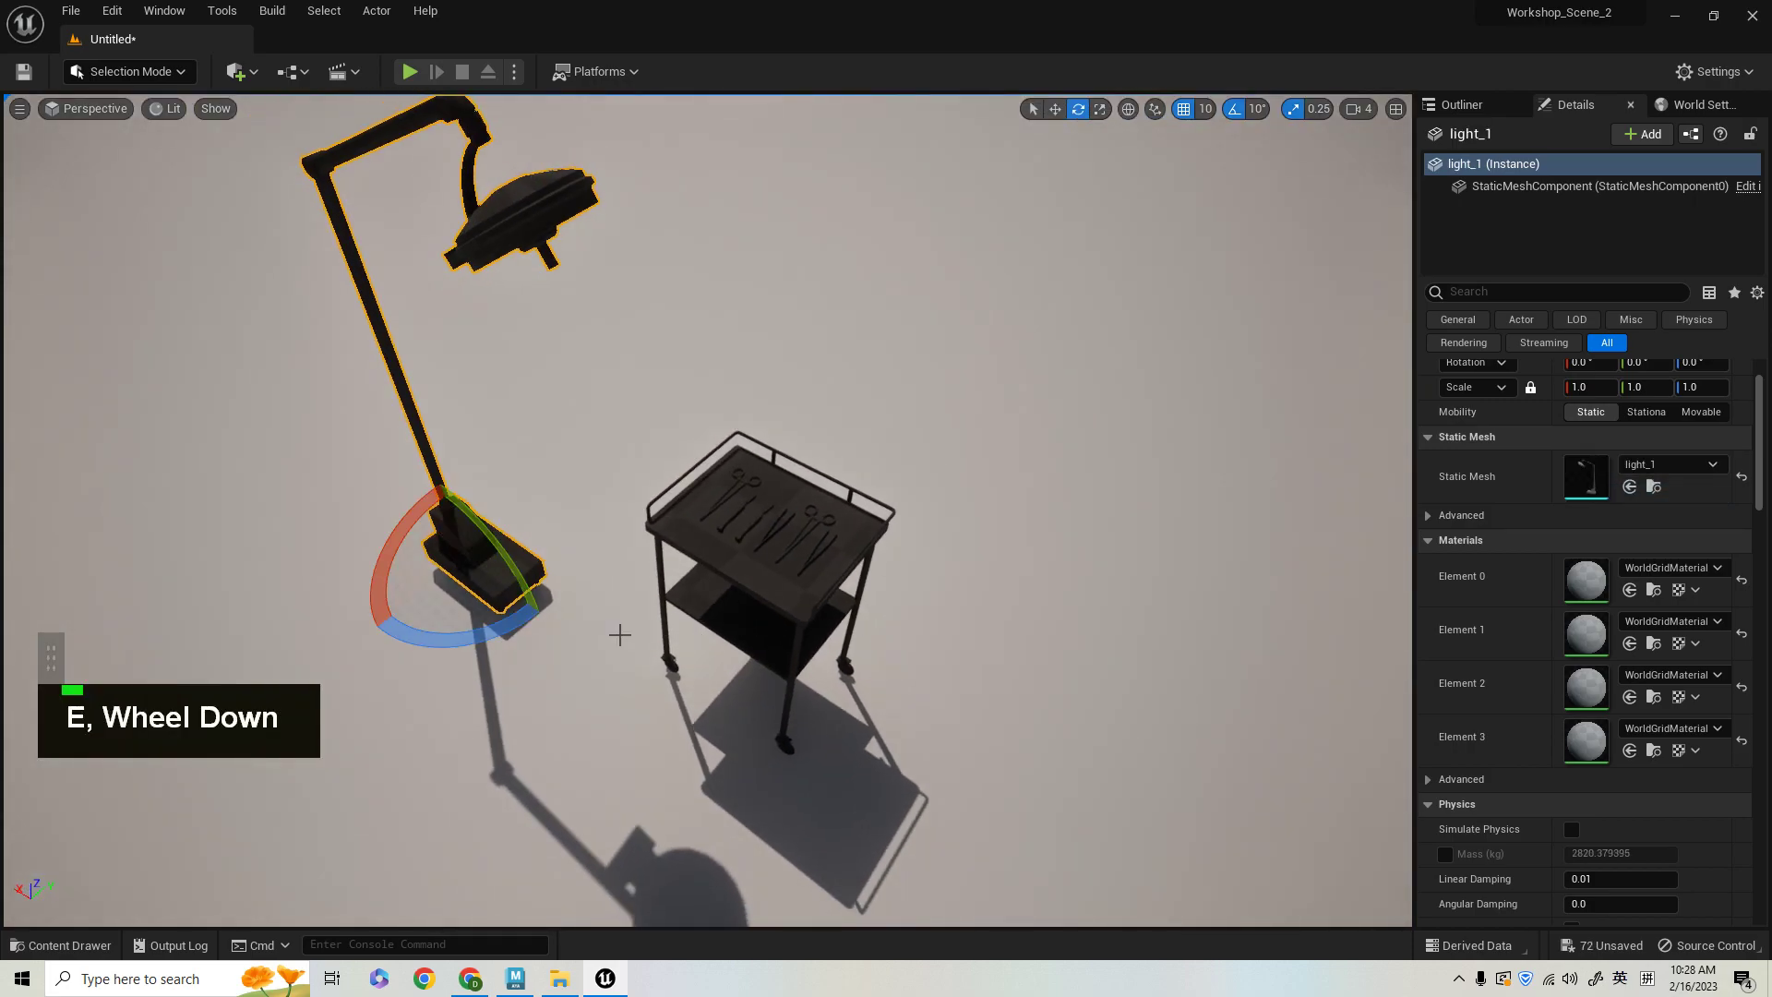
pyautogui.moveTo(510, 623)
pyautogui.mouseDown()
pyautogui.moveTo(480, 637)
pyautogui.moveTo(503, 637)
pyautogui.mouseUp()
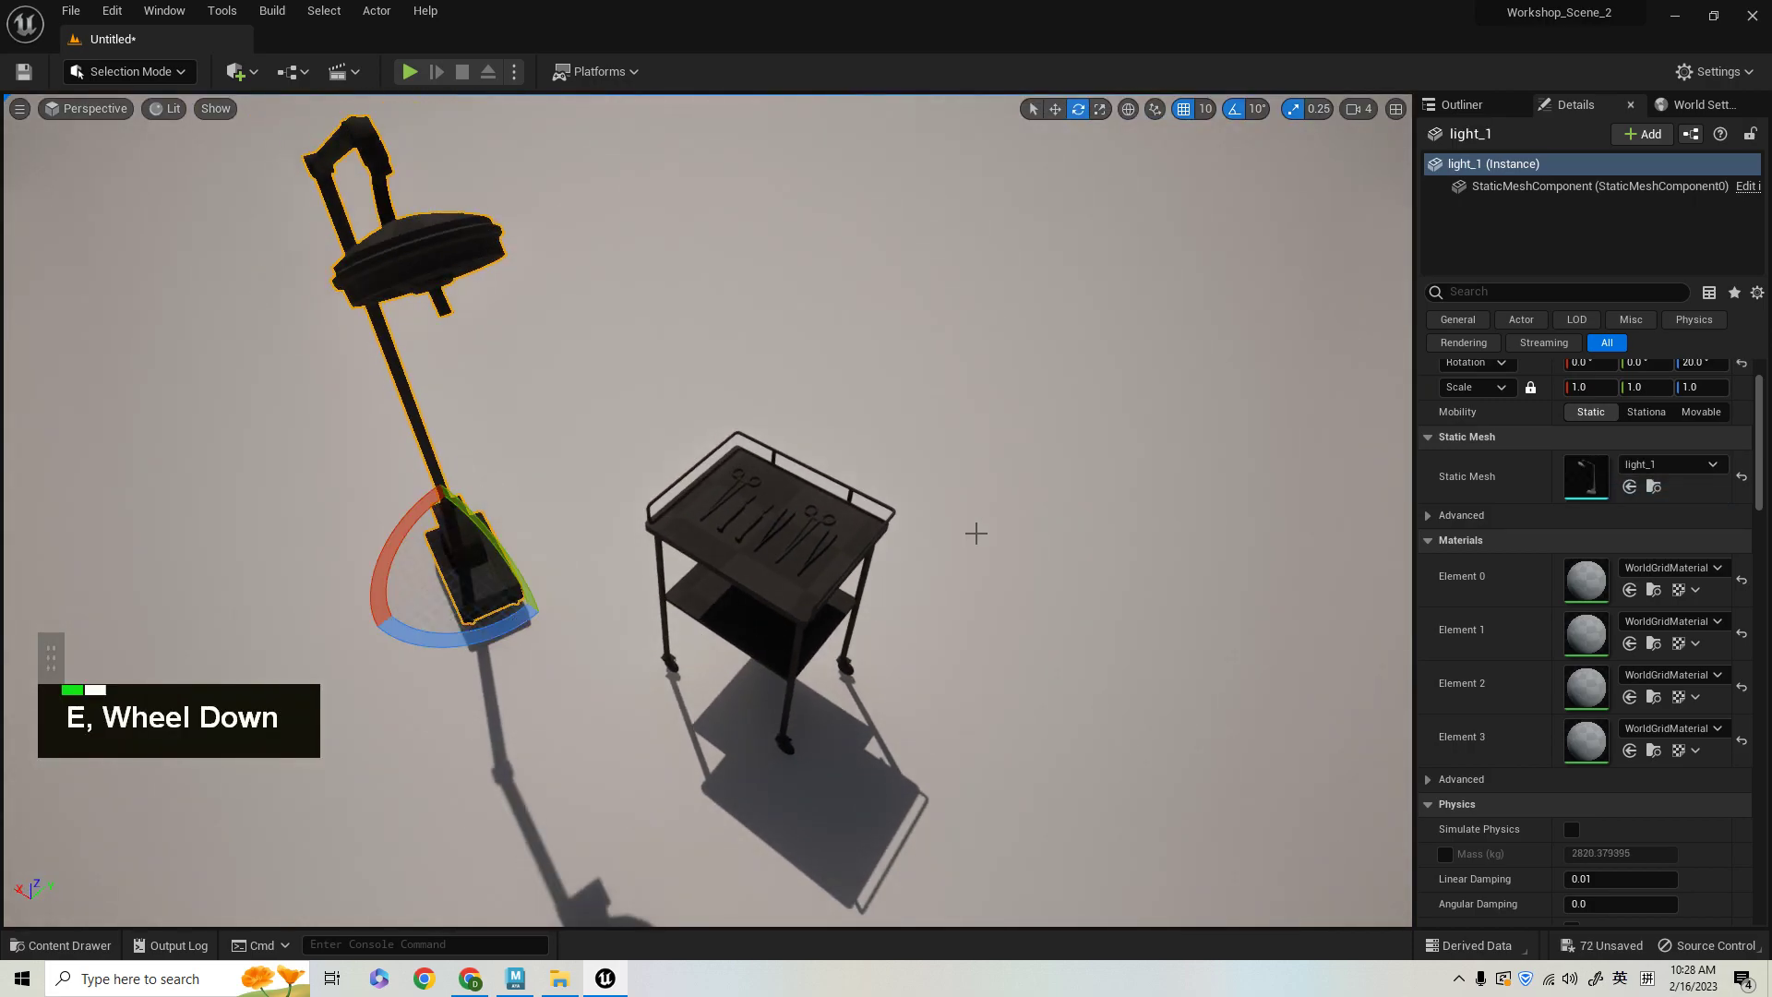
# - Turn off rotation snapping, keep grid snapping on, and rotate light_1 to about 25.4° about the Z axis
pyautogui.keyDown('alt'); pyautogui.moveTo(973, 526); pyautogui.dragTo(958, 556); pyautogui.keyUp('alt')
pyautogui.keyDown('alt'); pyautogui.moveTo(958, 556); pyautogui.dragTo(1070, 568, button='middle'); pyautogui.keyUp('alt')
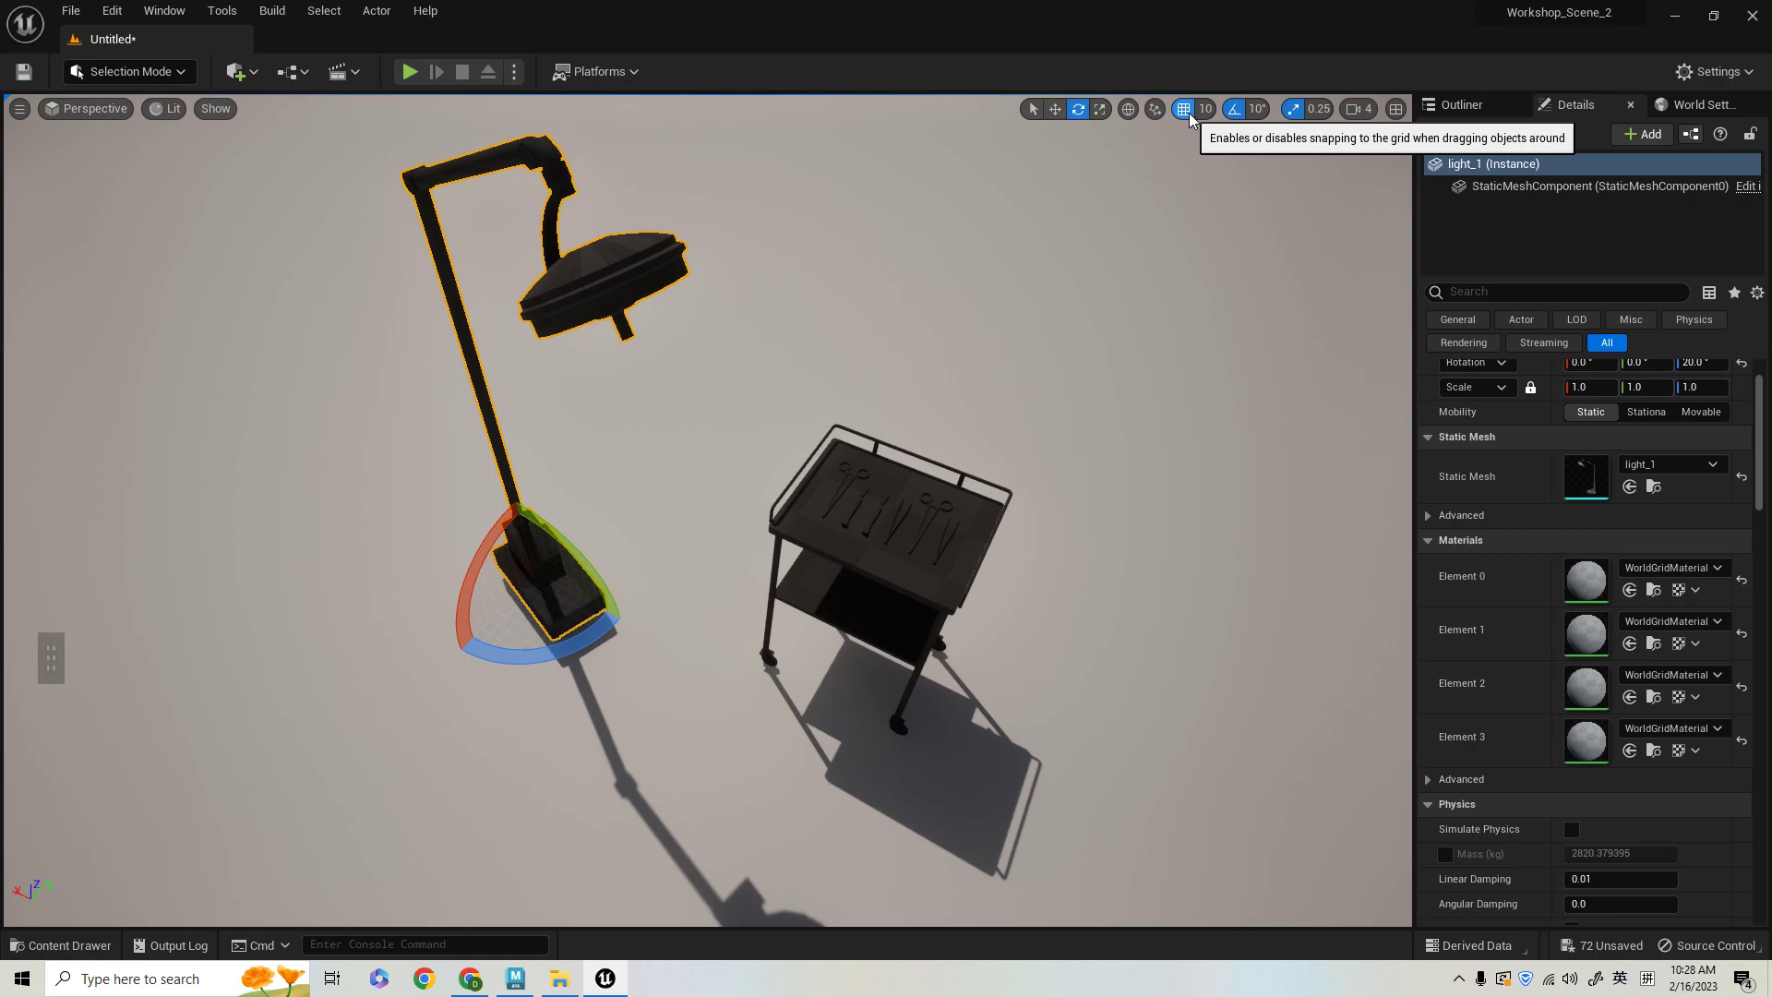
pyautogui.press('w')
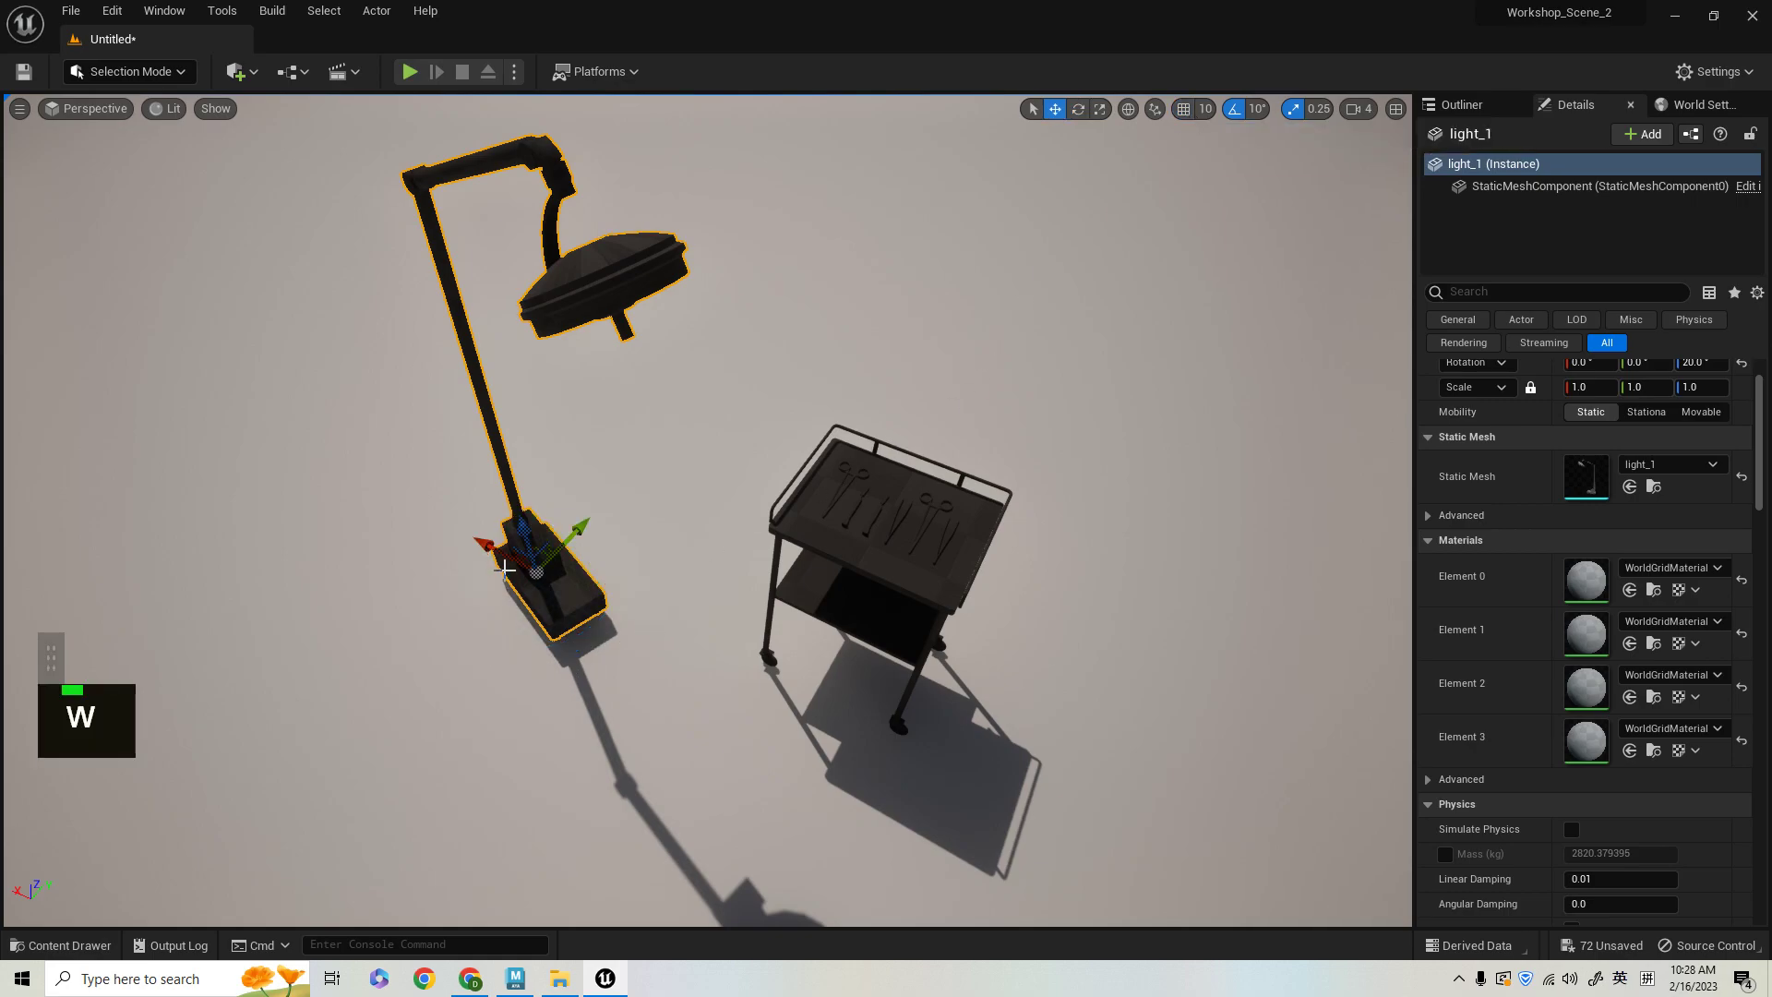
pyautogui.click(1183, 109)
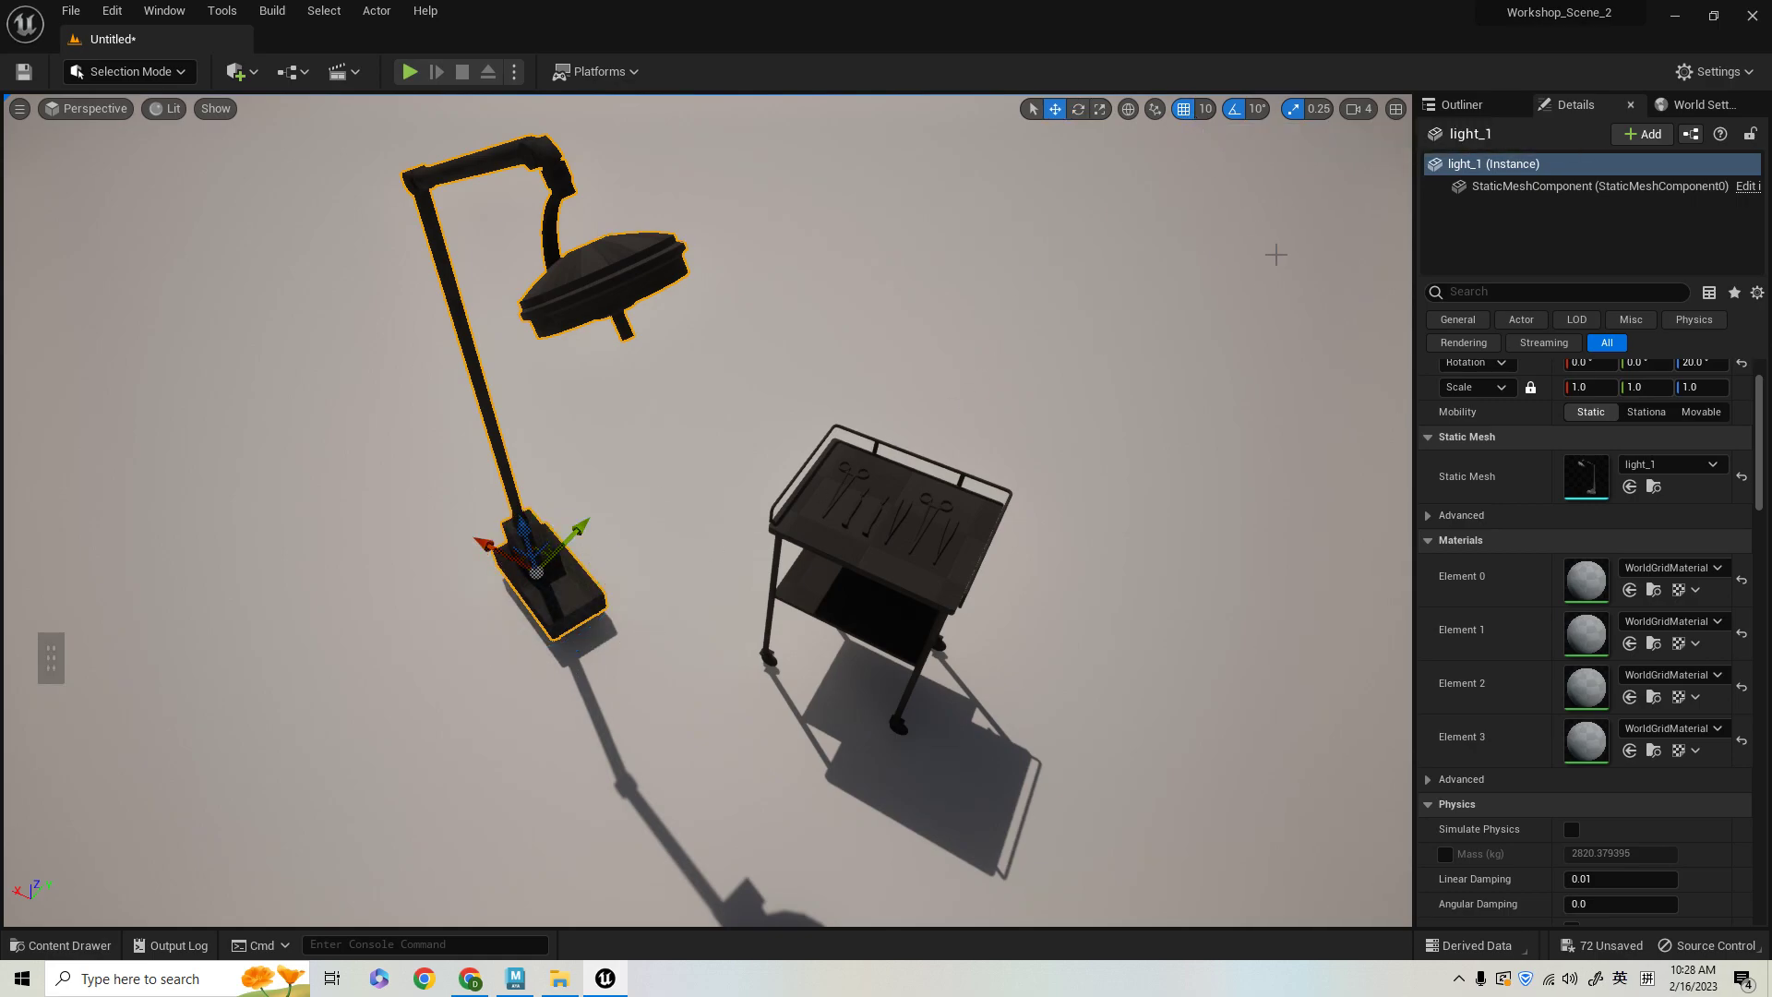
pyautogui.click(1234, 109)
pyautogui.press('e')
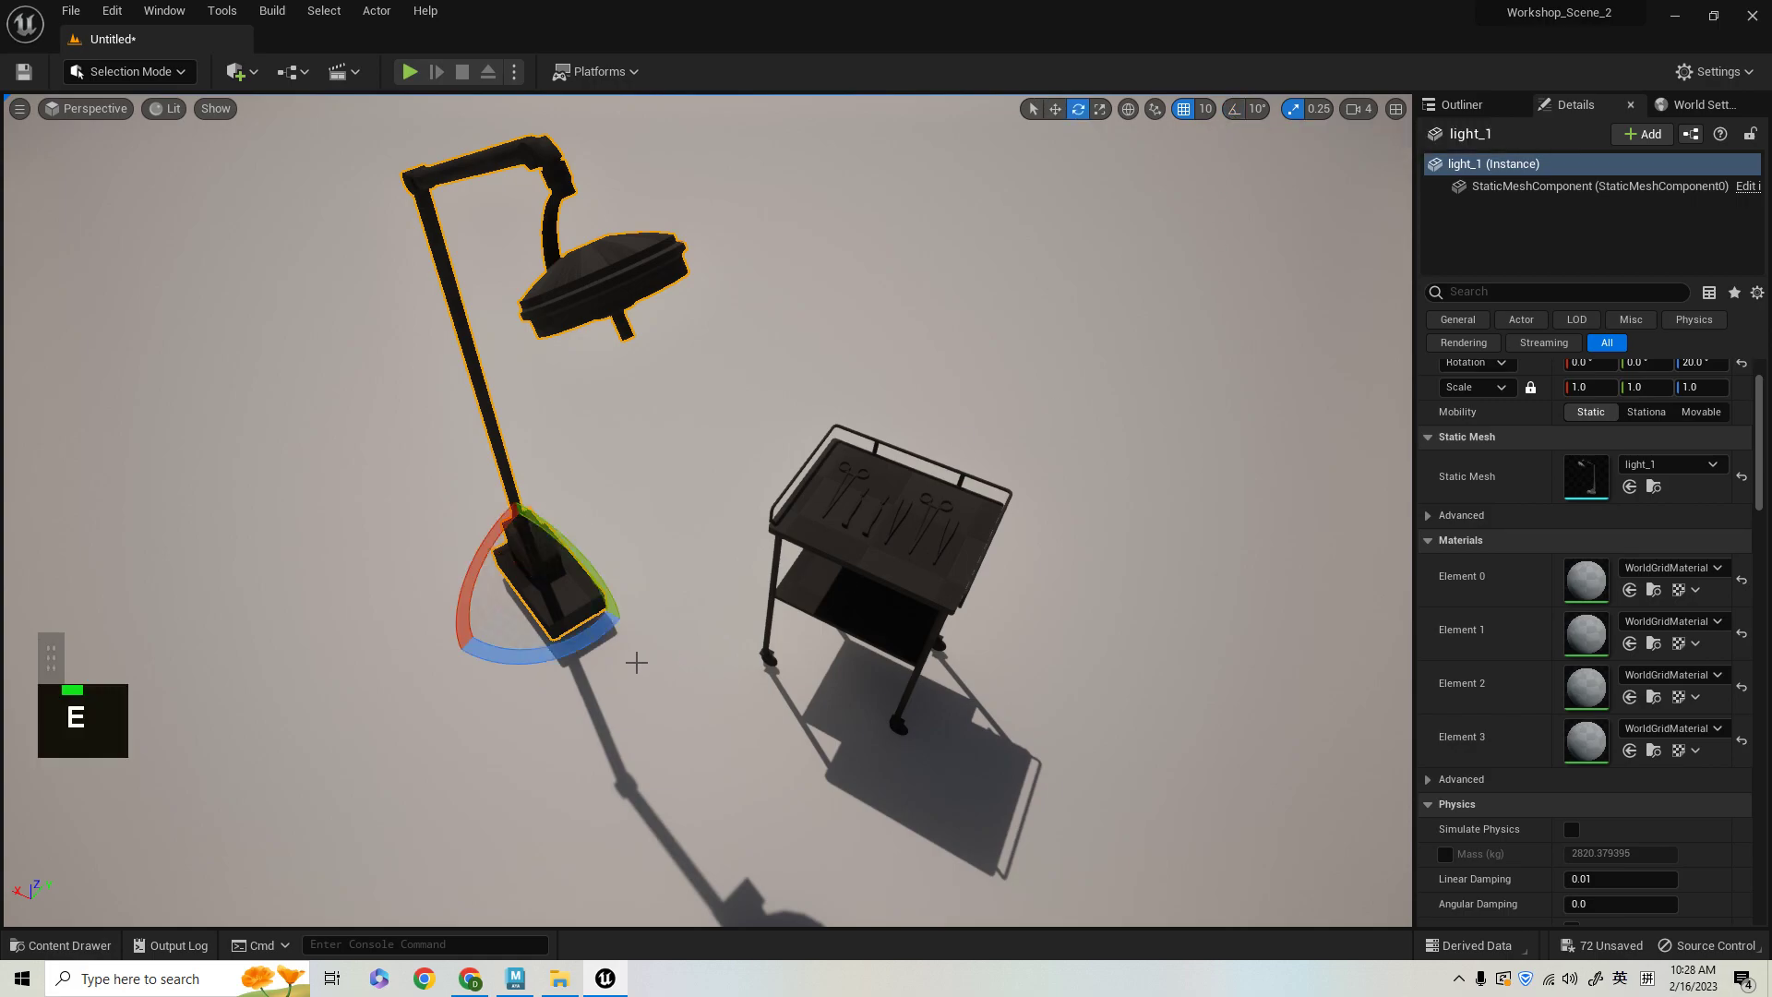
pyautogui.moveTo(565, 653)
pyautogui.mouseDown()
pyautogui.moveTo(506, 660)
pyautogui.moveTo(544, 658)
pyautogui.mouseUp()
pyautogui.keyDown('alt'); pyautogui.moveTo(845, 579); pyautogui.dragTo(923, 599, button='middle'); pyautogui.keyUp('alt')
pyautogui.scroll(3, 1533, 642)
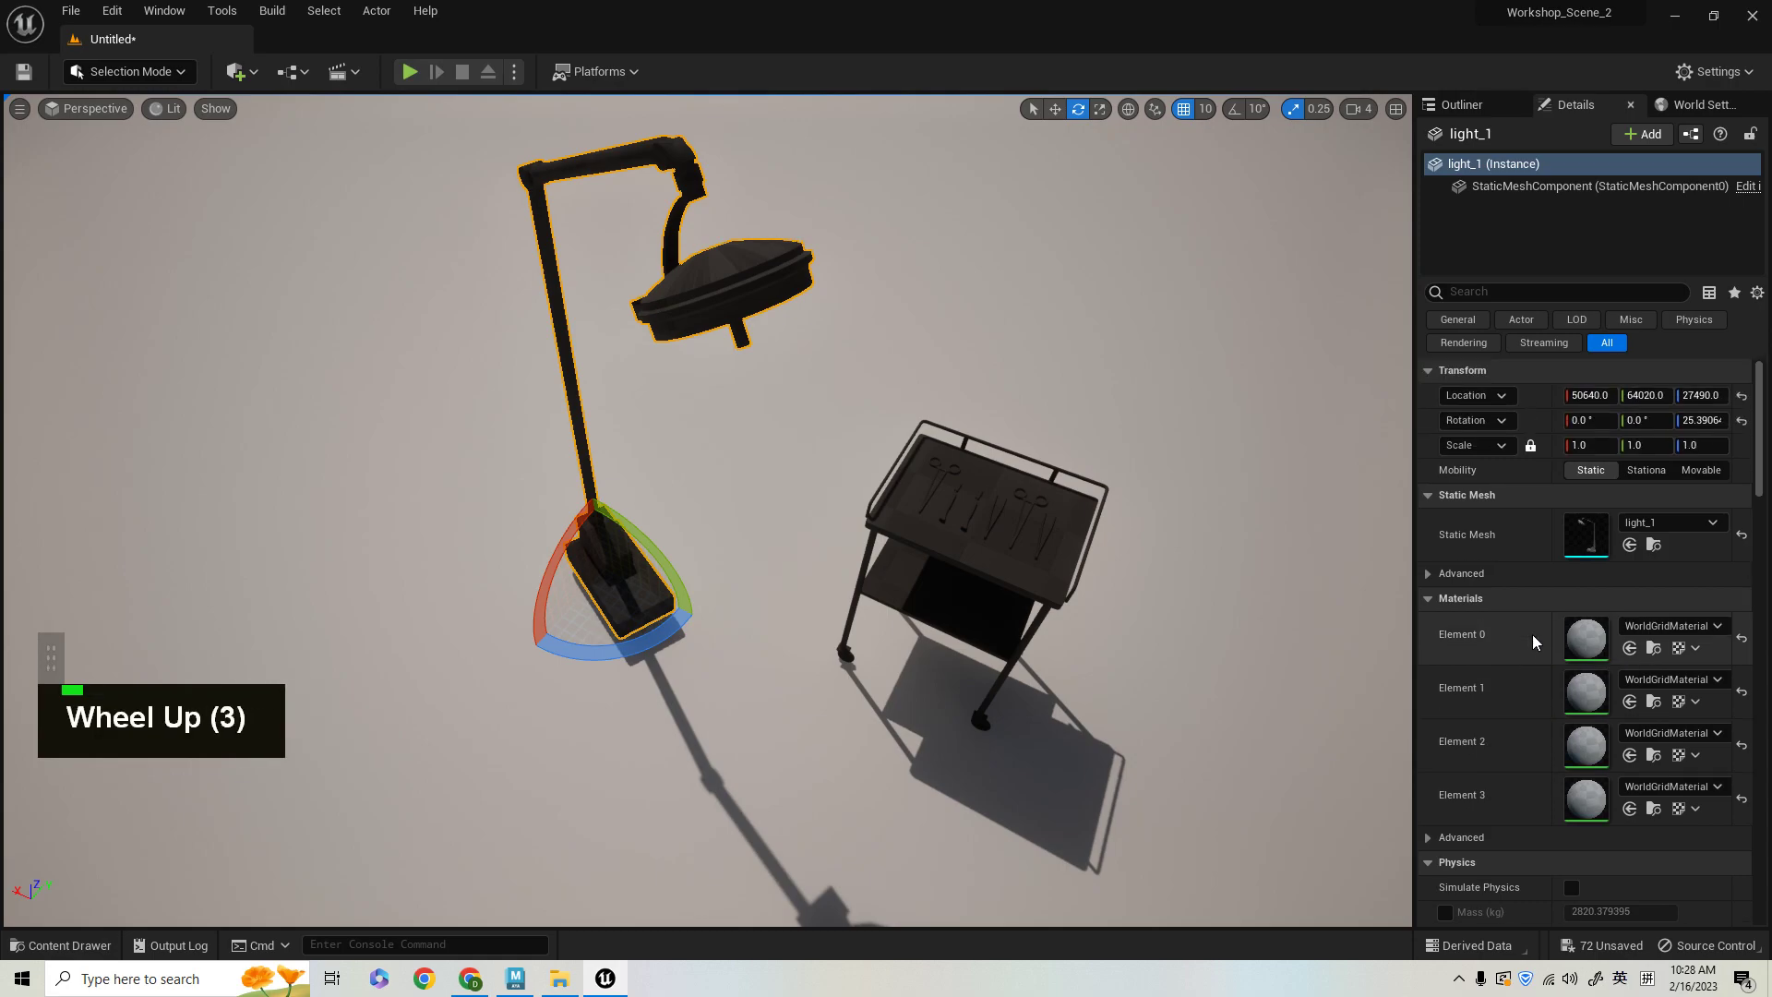
# - Switch the move gizmo of light_1 from world to local space
pyautogui.keyDown('alt'); pyautogui.moveTo(807, 637); pyautogui.dragTo(814, 604); pyautogui.keyUp('alt')
pyautogui.press('w')
pyautogui.scroll(2, 815, 599)
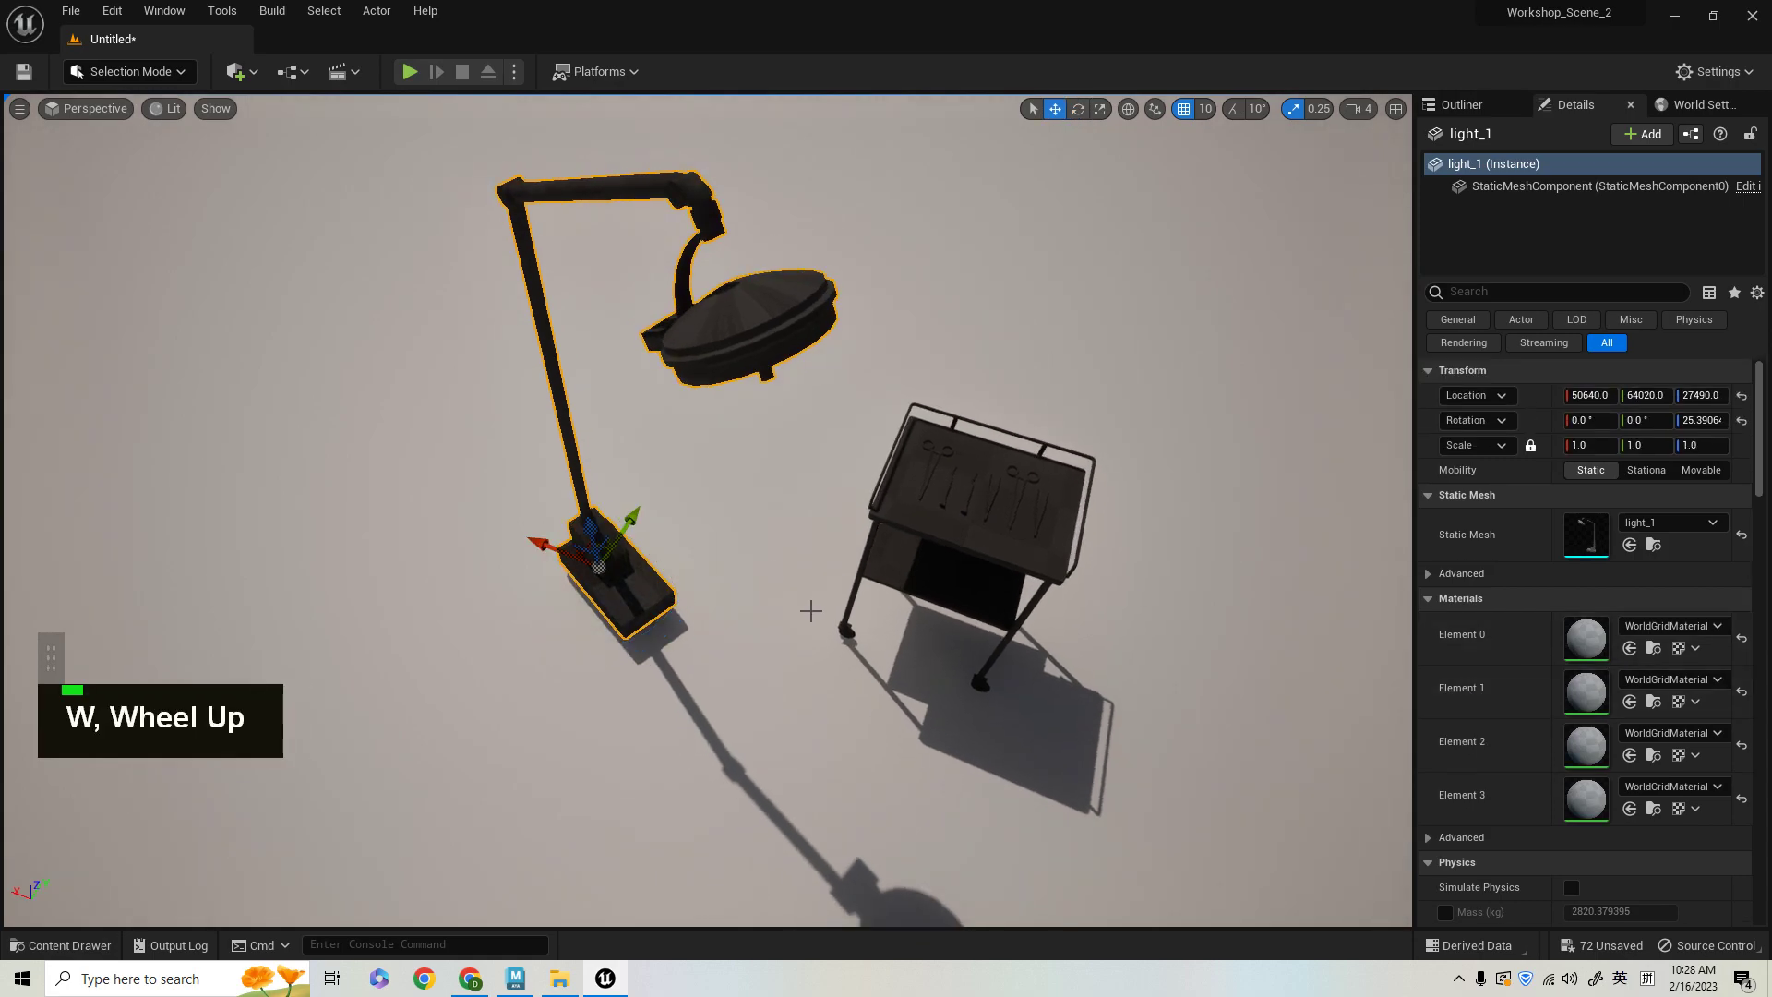
pyautogui.keyDown('alt'); pyautogui.moveTo(583, 542); pyautogui.dragTo(462, 595); pyautogui.keyUp('alt')
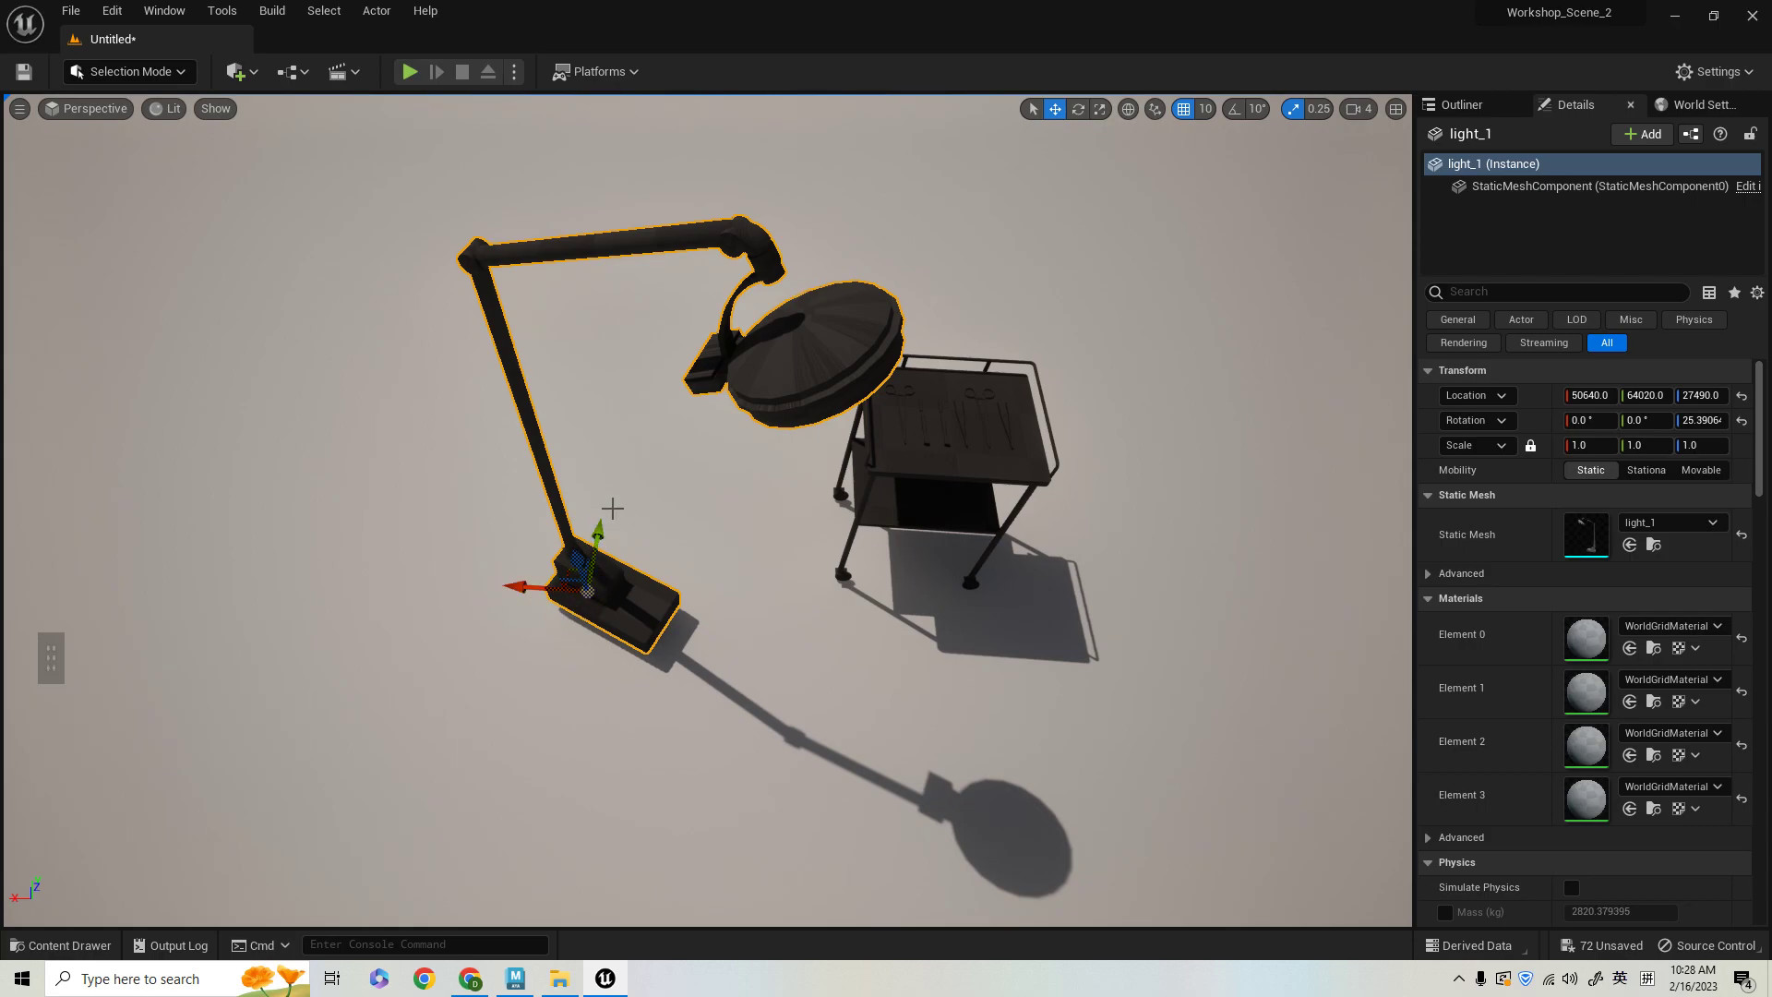
pyautogui.click(1129, 117)
pyautogui.keyDown('alt'); pyautogui.moveTo(765, 538); pyautogui.dragTo(790, 569); pyautogui.keyUp('alt')
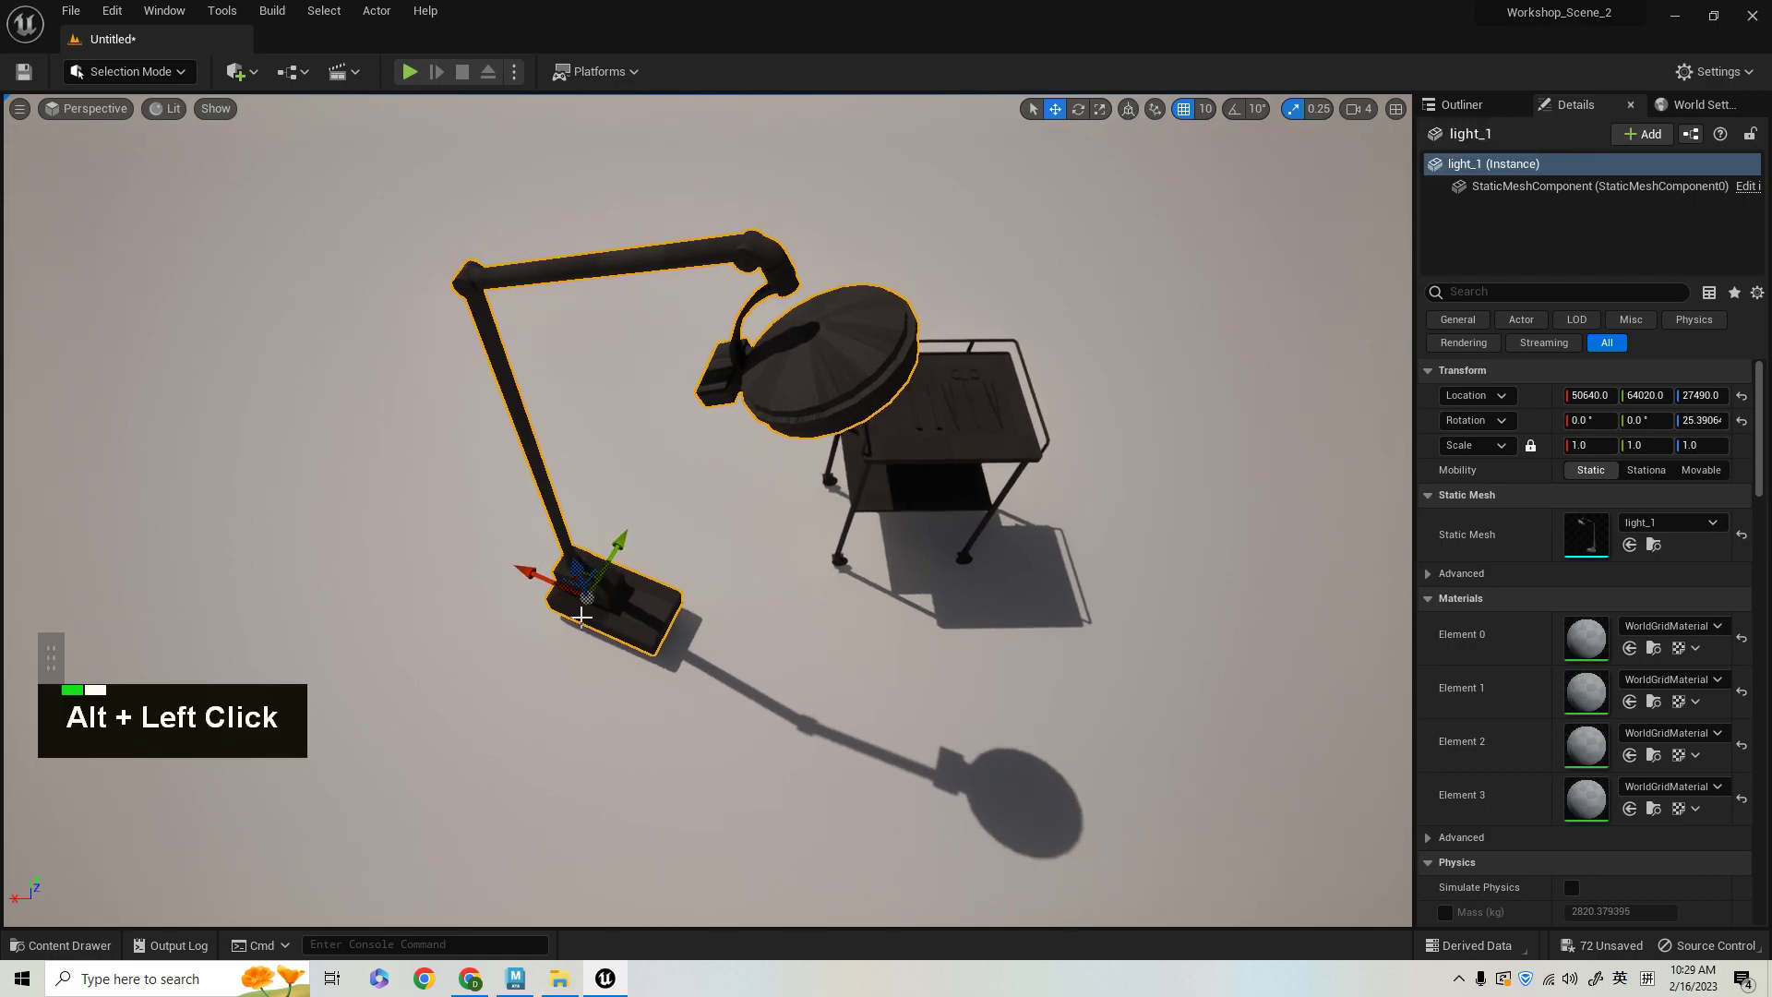
# - Move light_1 along its local axes to about X 50592, Y 63887, beside the instrument trolley
pyautogui.keyDown('alt'); pyautogui.moveTo(562, 606); pyautogui.dragTo(587, 631); pyautogui.keyUp('alt')
pyautogui.moveTo(528, 579); pyautogui.dragTo(617, 611)
pyautogui.moveTo(702, 570); pyautogui.dragTo(756, 437)
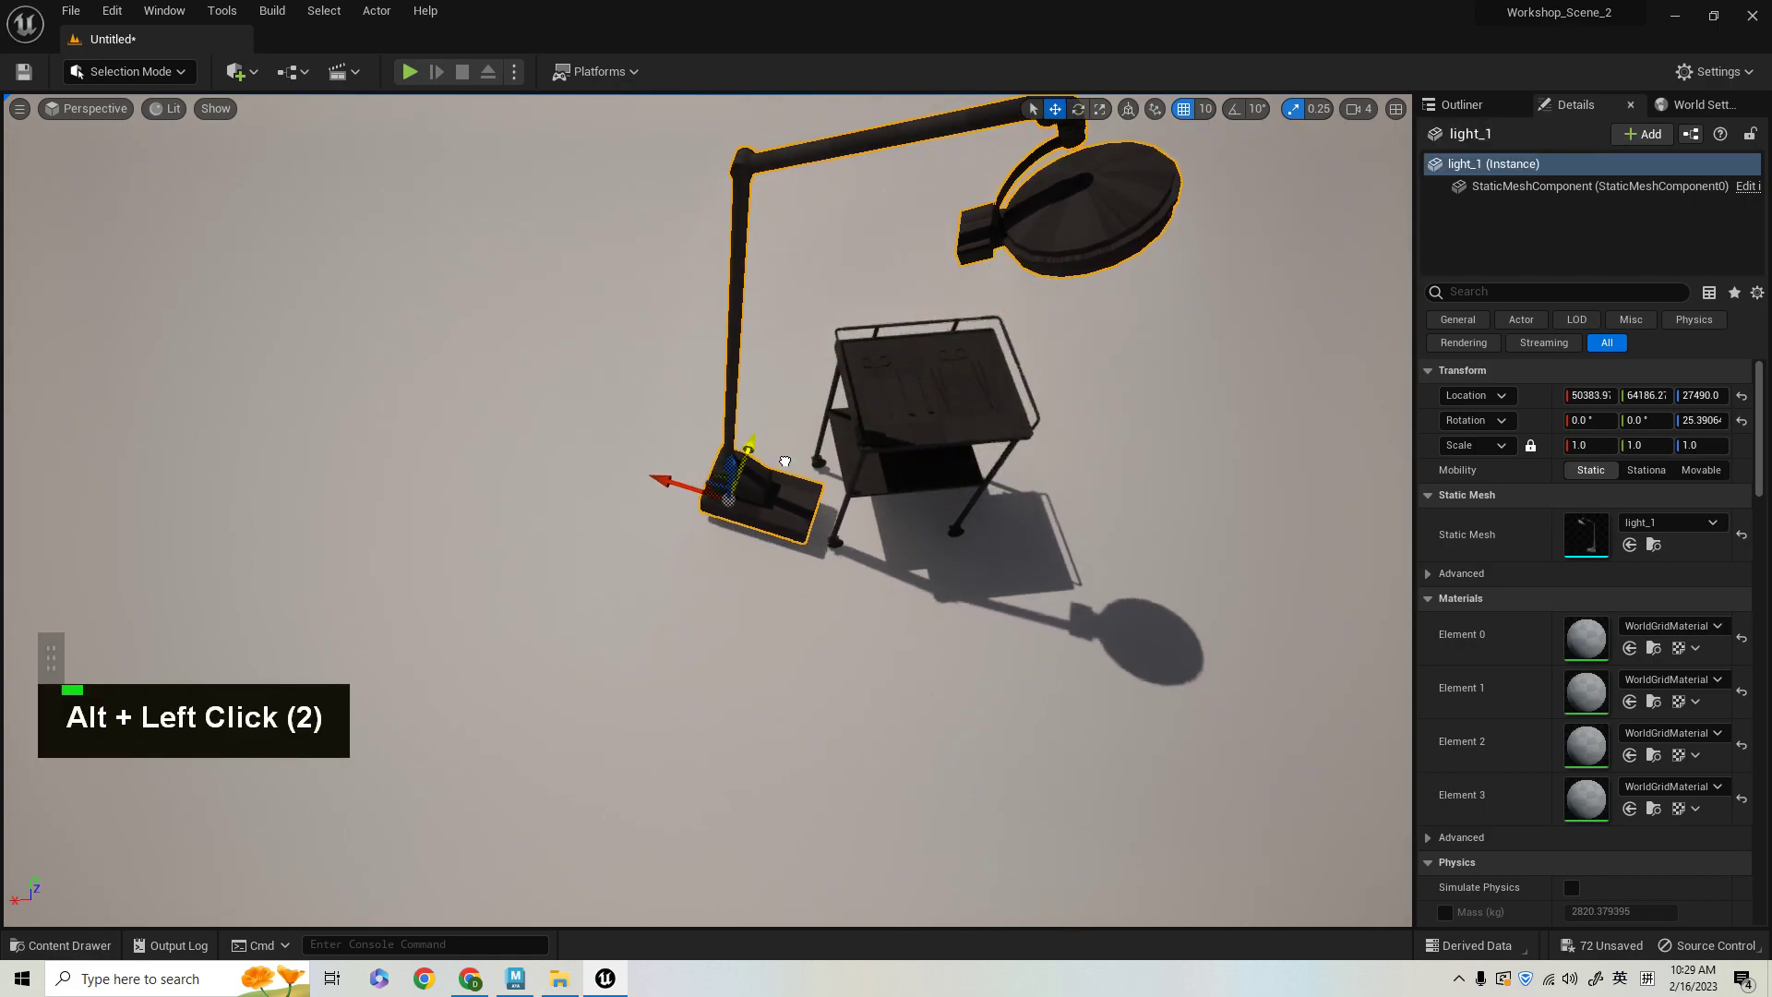
pyautogui.keyDown('alt'); pyautogui.moveTo(816, 515); pyautogui.dragTo(838, 491); pyautogui.keyUp('alt')
pyautogui.moveTo(674, 477); pyautogui.dragTo(540, 447)
pyautogui.keyDown('alt'); pyautogui.moveTo(591, 517); pyautogui.dragTo(535, 491); pyautogui.keyUp('alt')
pyautogui.keyDown('alt'); pyautogui.moveTo(535, 491); pyautogui.dragTo(558, 491, button='right'); pyautogui.keyUp('alt')
pyautogui.keyDown('alt'); pyautogui.moveTo(1078, 566); pyautogui.dragTo(1059, 566, button='right'); pyautogui.keyUp('alt')
pyautogui.keyDown('alt'); pyautogui.moveTo(1060, 566); pyautogui.dragTo(681, 523); pyautogui.keyUp('alt')
pyautogui.keyDown('alt'); pyautogui.moveTo(919, 526); pyautogui.dragTo(858, 494); pyautogui.keyUp('alt')
pyautogui.keyDown('alt'); pyautogui.moveTo(900, 731); pyautogui.dragTo(925, 710, button='middle'); pyautogui.keyUp('alt')
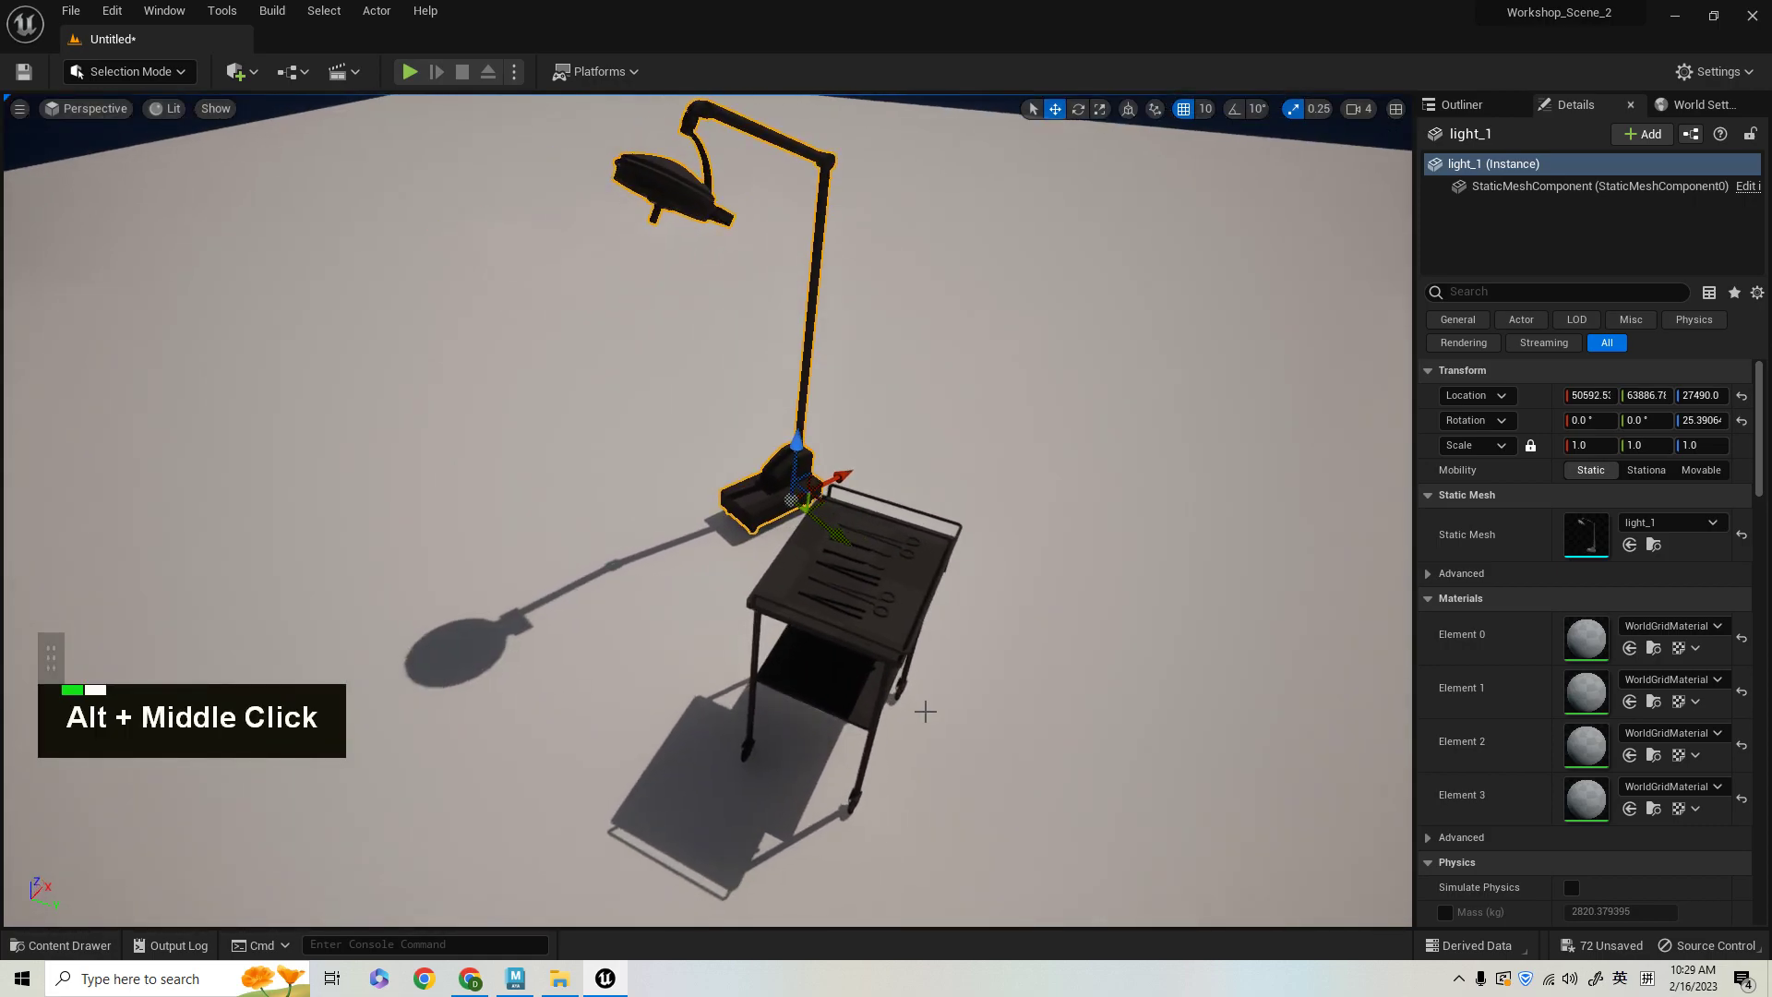
# - Switch to Maya, show the perspective view, and go to frame 2 of the timeline
pyautogui.click(521, 982)
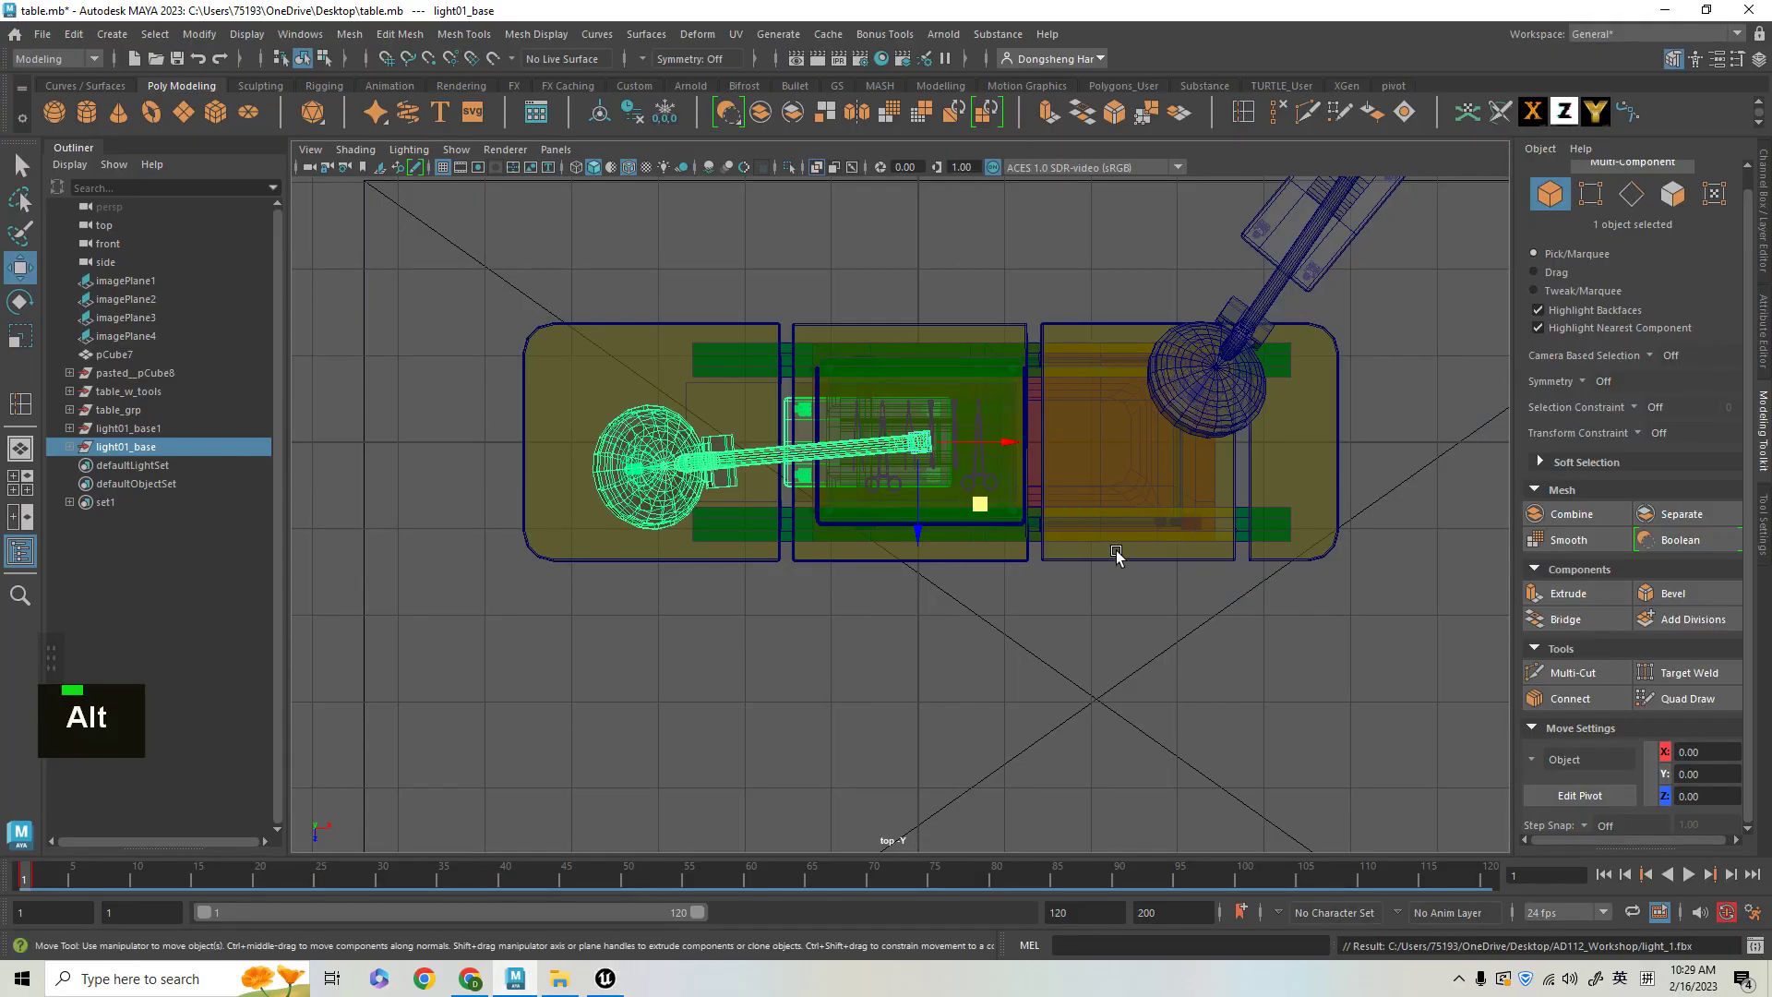
pyautogui.press('space')
pyautogui.press('space')
pyautogui.keyDown('alt'); pyautogui.moveTo(932, 600); pyautogui.dragTo(1098, 635); pyautogui.keyUp('alt')
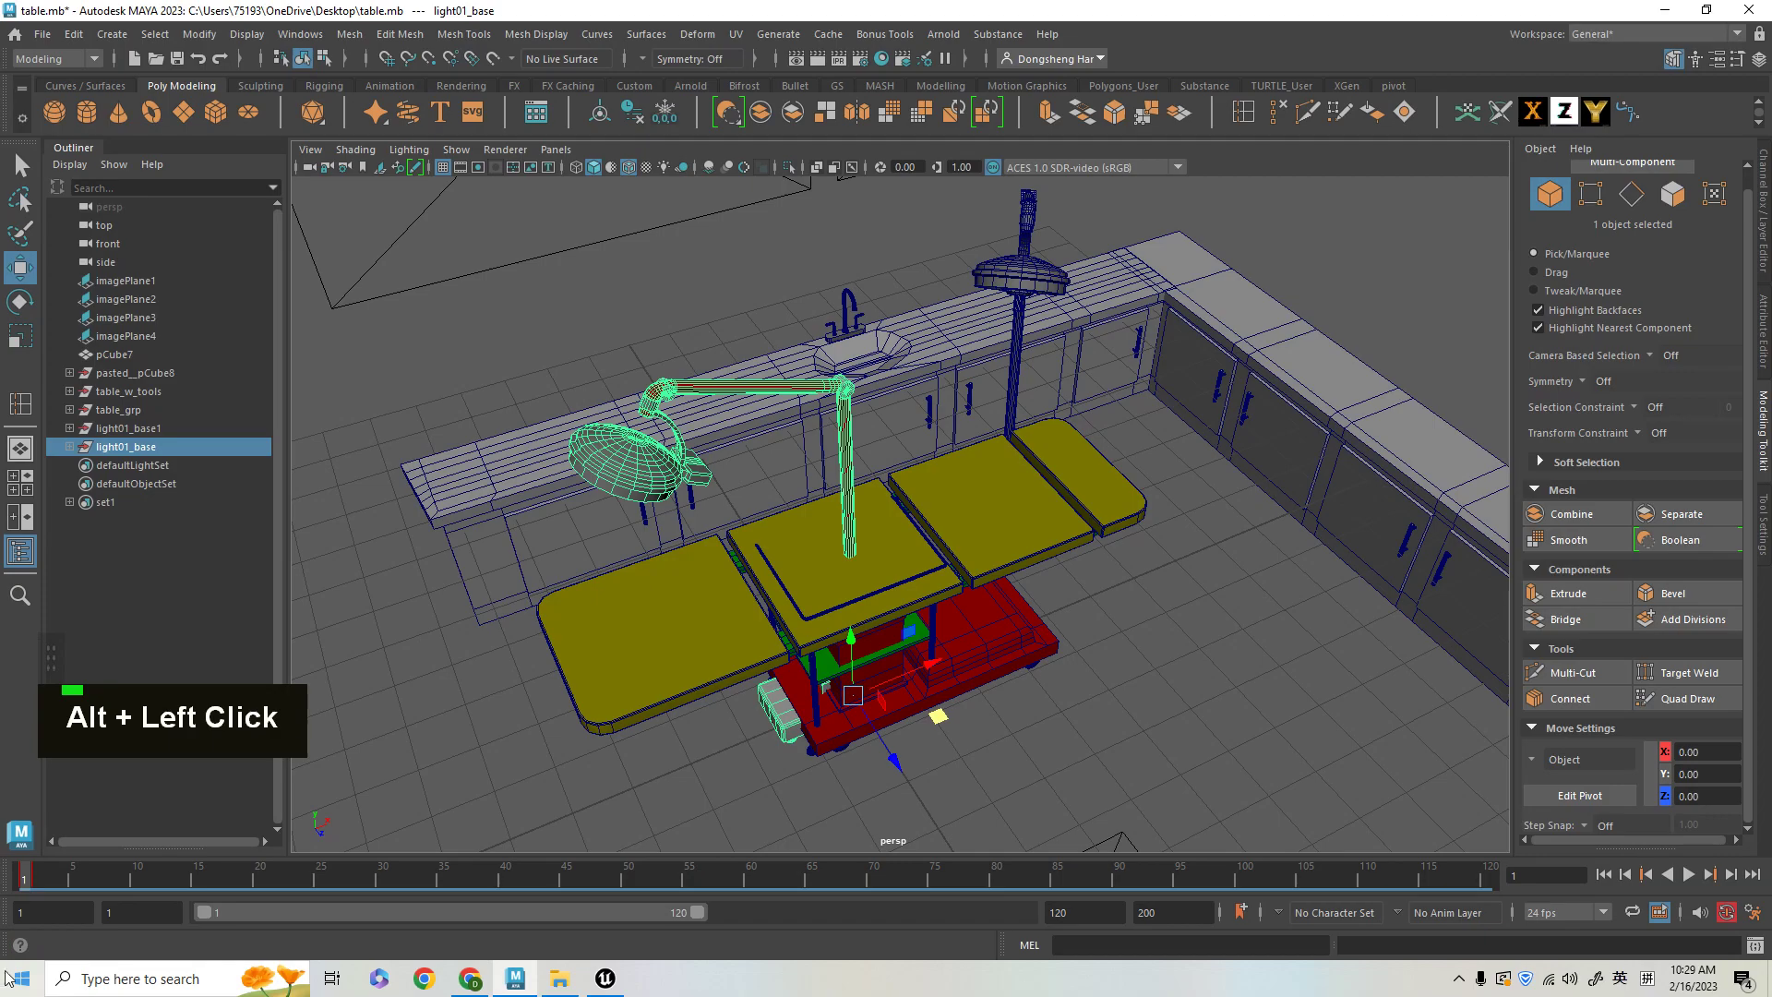
pyautogui.click(35, 879)
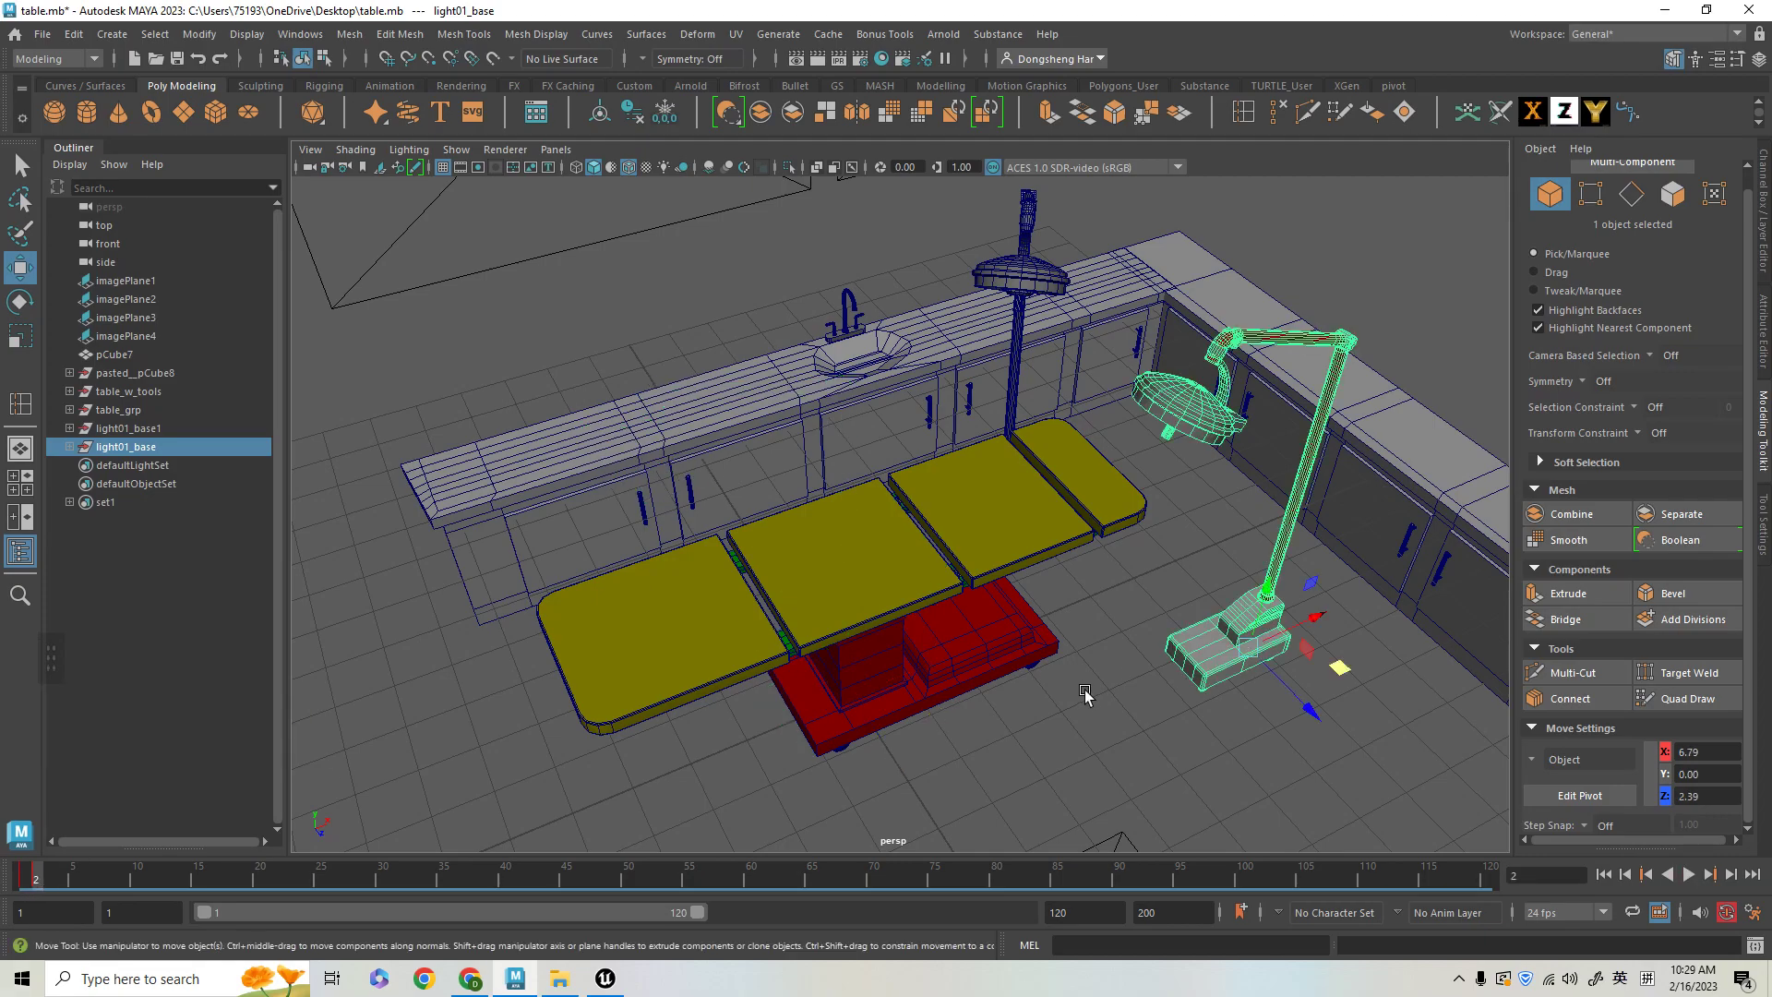
# - Select table_grp and export the selection as surgical_table_1.fbx in AD112_Workshop, overwriting the existing file
pyautogui.click(828, 572)
pyautogui.click(132, 411)
pyautogui.keyDown('alt'); pyautogui.moveTo(831, 517); pyautogui.dragTo(1063, 646); pyautogui.keyUp('alt')
pyautogui.keyDown('alt'); pyautogui.moveTo(914, 469); pyautogui.dragTo(927, 512, button='right'); pyautogui.keyUp('alt')
pyautogui.keyDown('alt'); pyautogui.moveTo(926, 513); pyautogui.dragTo(978, 554); pyautogui.keyUp('alt')
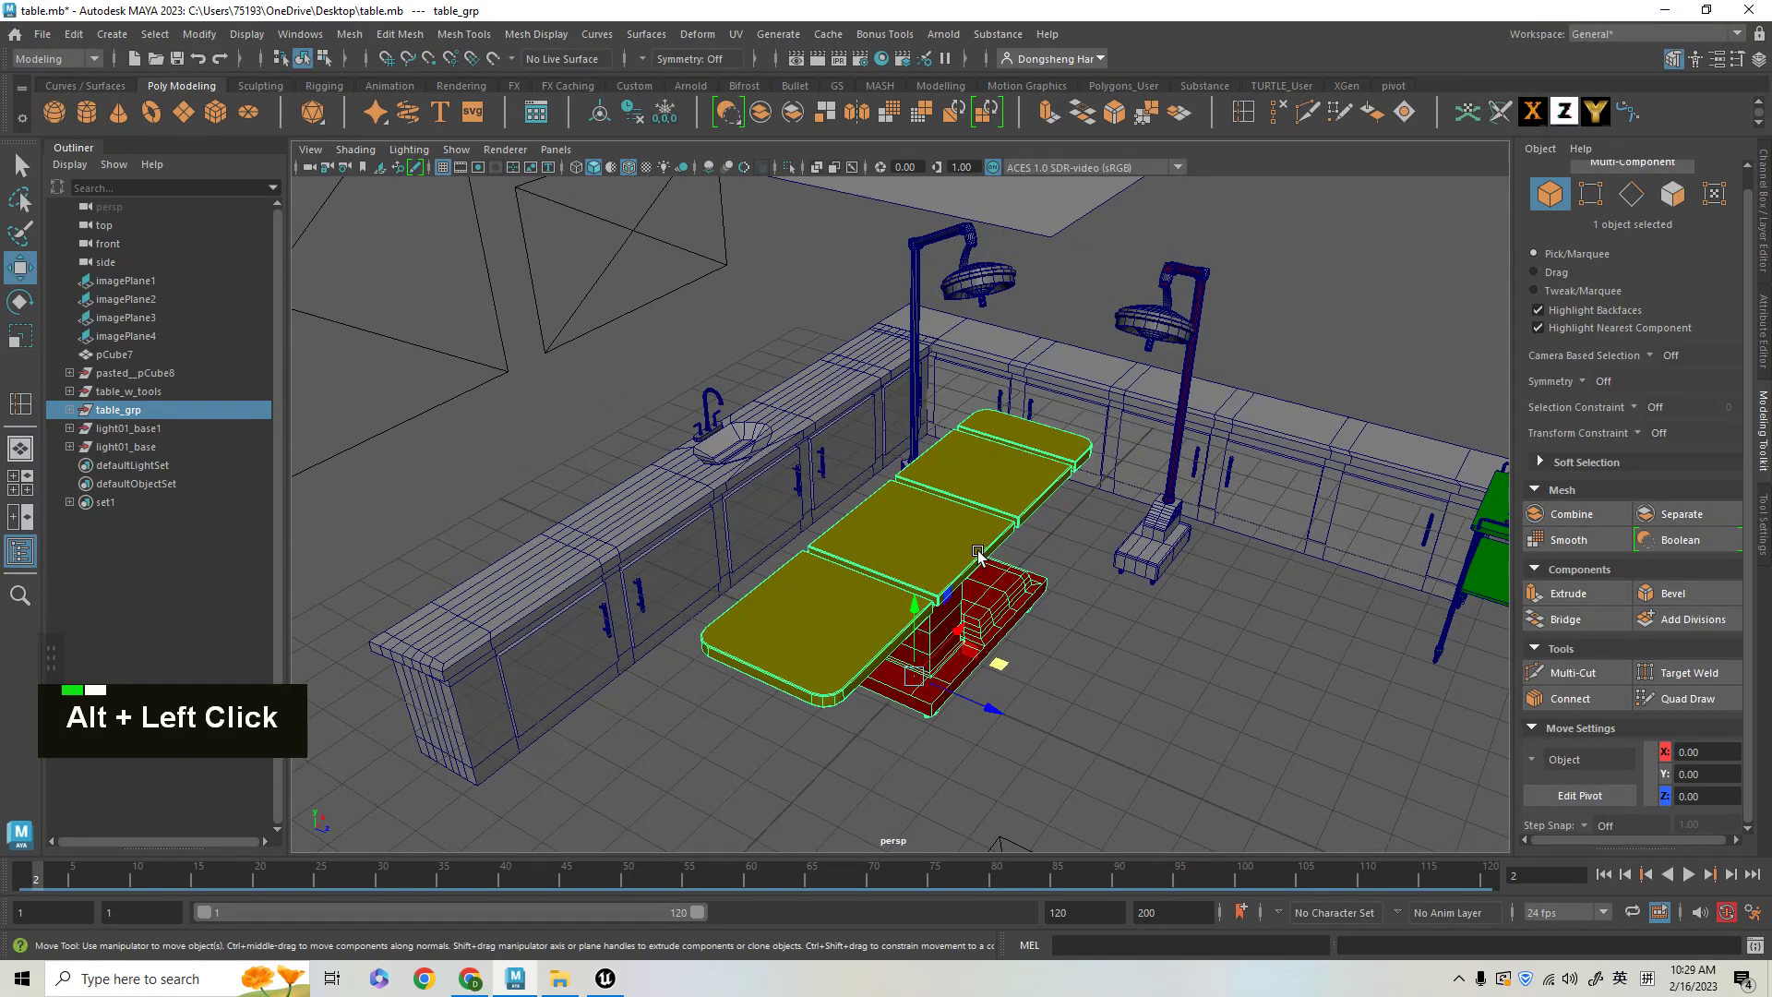
pyautogui.click(43, 37)
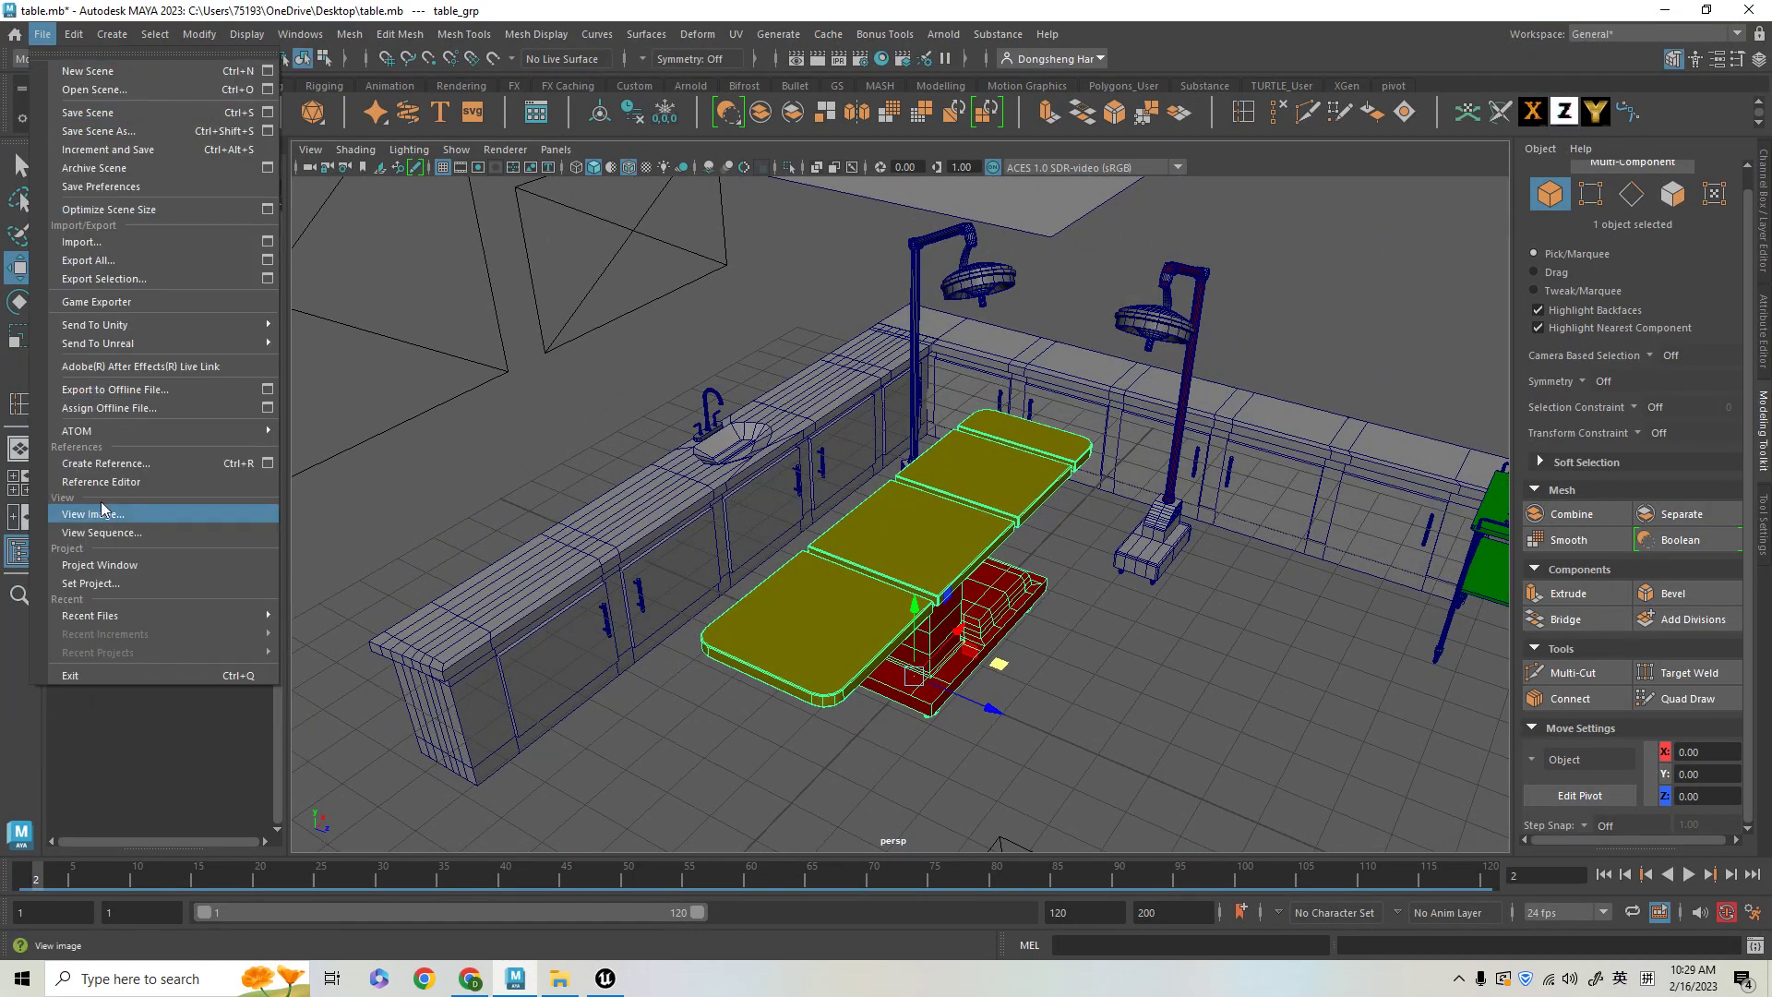
pyautogui.click(151, 280)
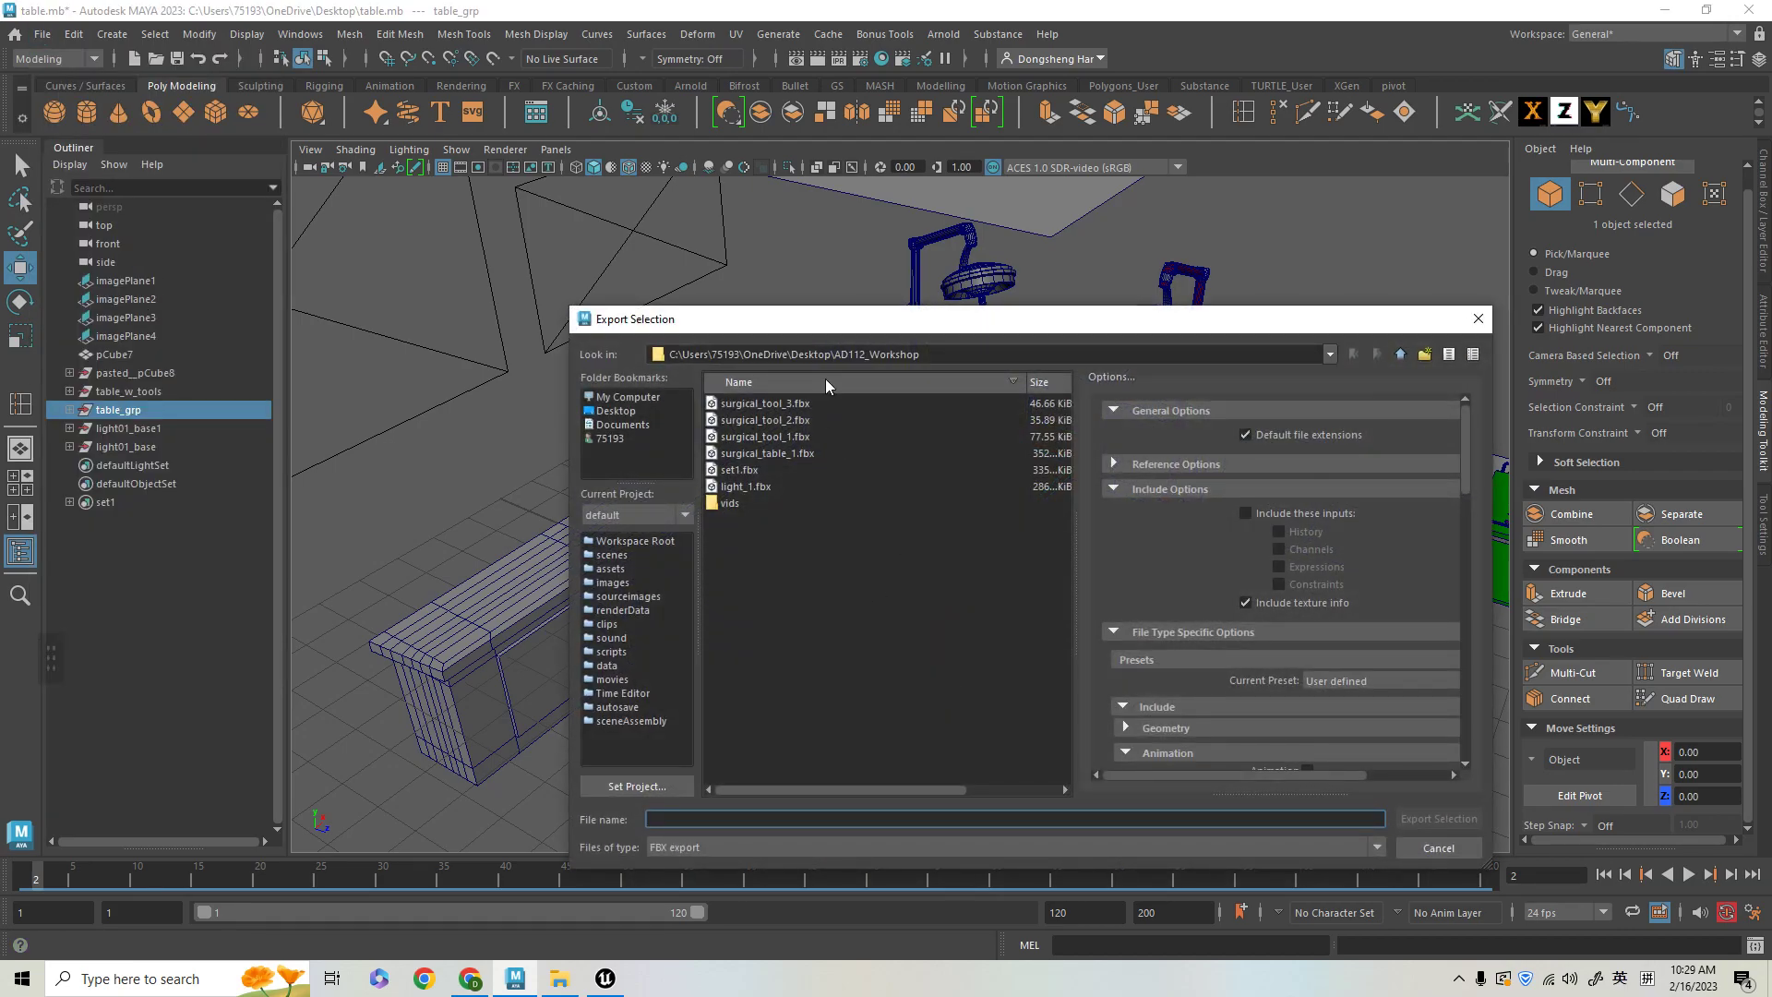
pyautogui.doubleClick(775, 453)
pyautogui.click(975, 615)
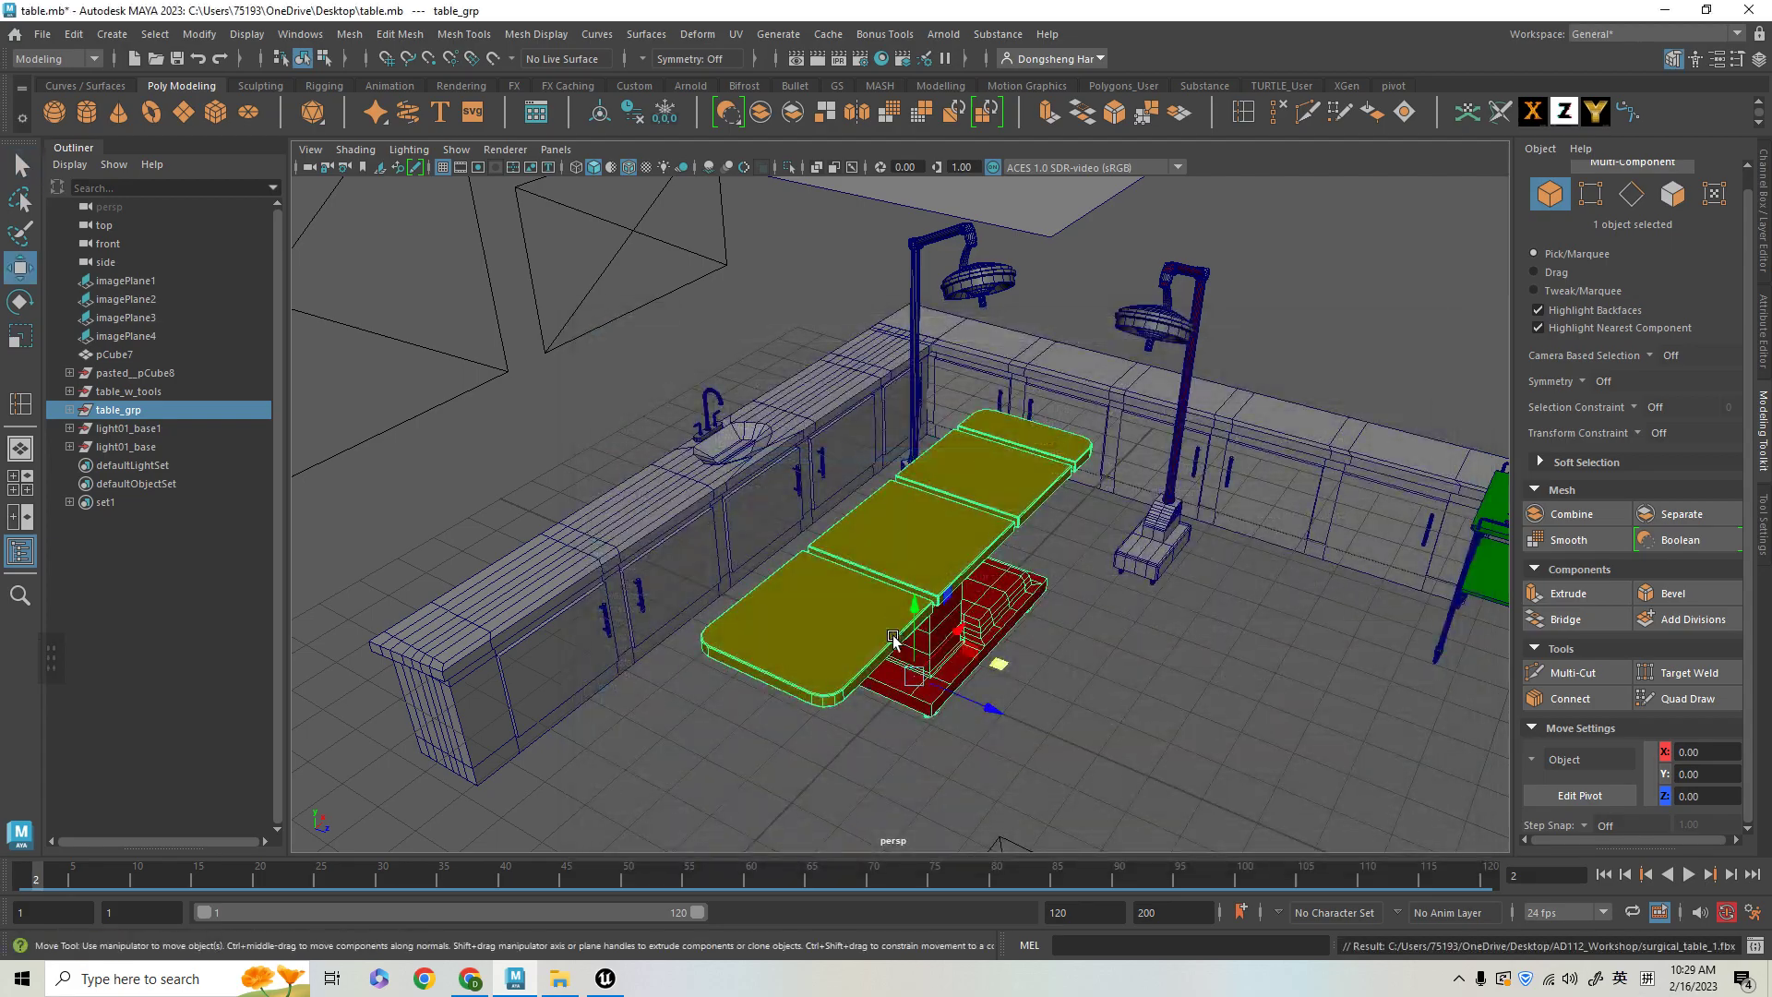
# - Switch to Unreal Editor and show its Mesh content folder together with the AD112_Workshop file window
pyautogui.click(605, 979)
pyautogui.click(561, 980)
pyautogui.click(560, 980)
pyautogui.click(64, 945)
pyautogui.click(560, 979)
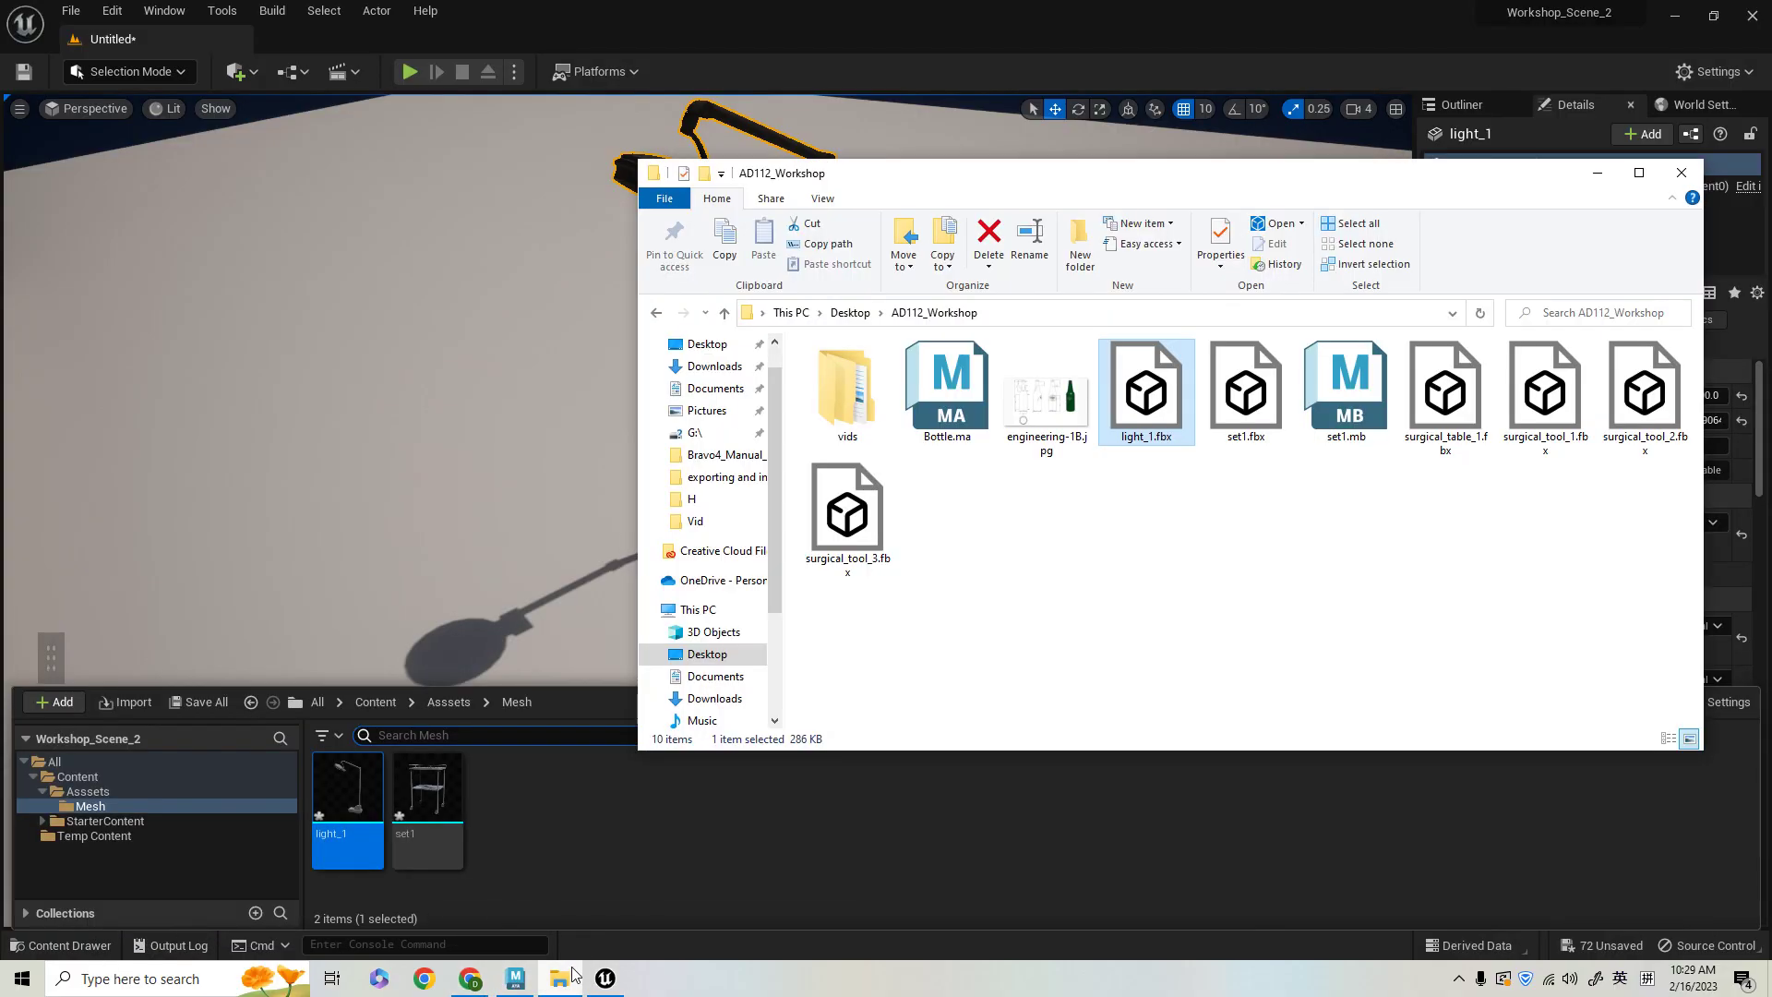
# - Import surgical_table_1.fbx into the Mesh content folder as a static mesh and dismiss the content browser and message log windows
pyautogui.click(1444, 397)
pyautogui.moveTo(1440, 401); pyautogui.dragTo(646, 826)
pyautogui.click(923, 914)
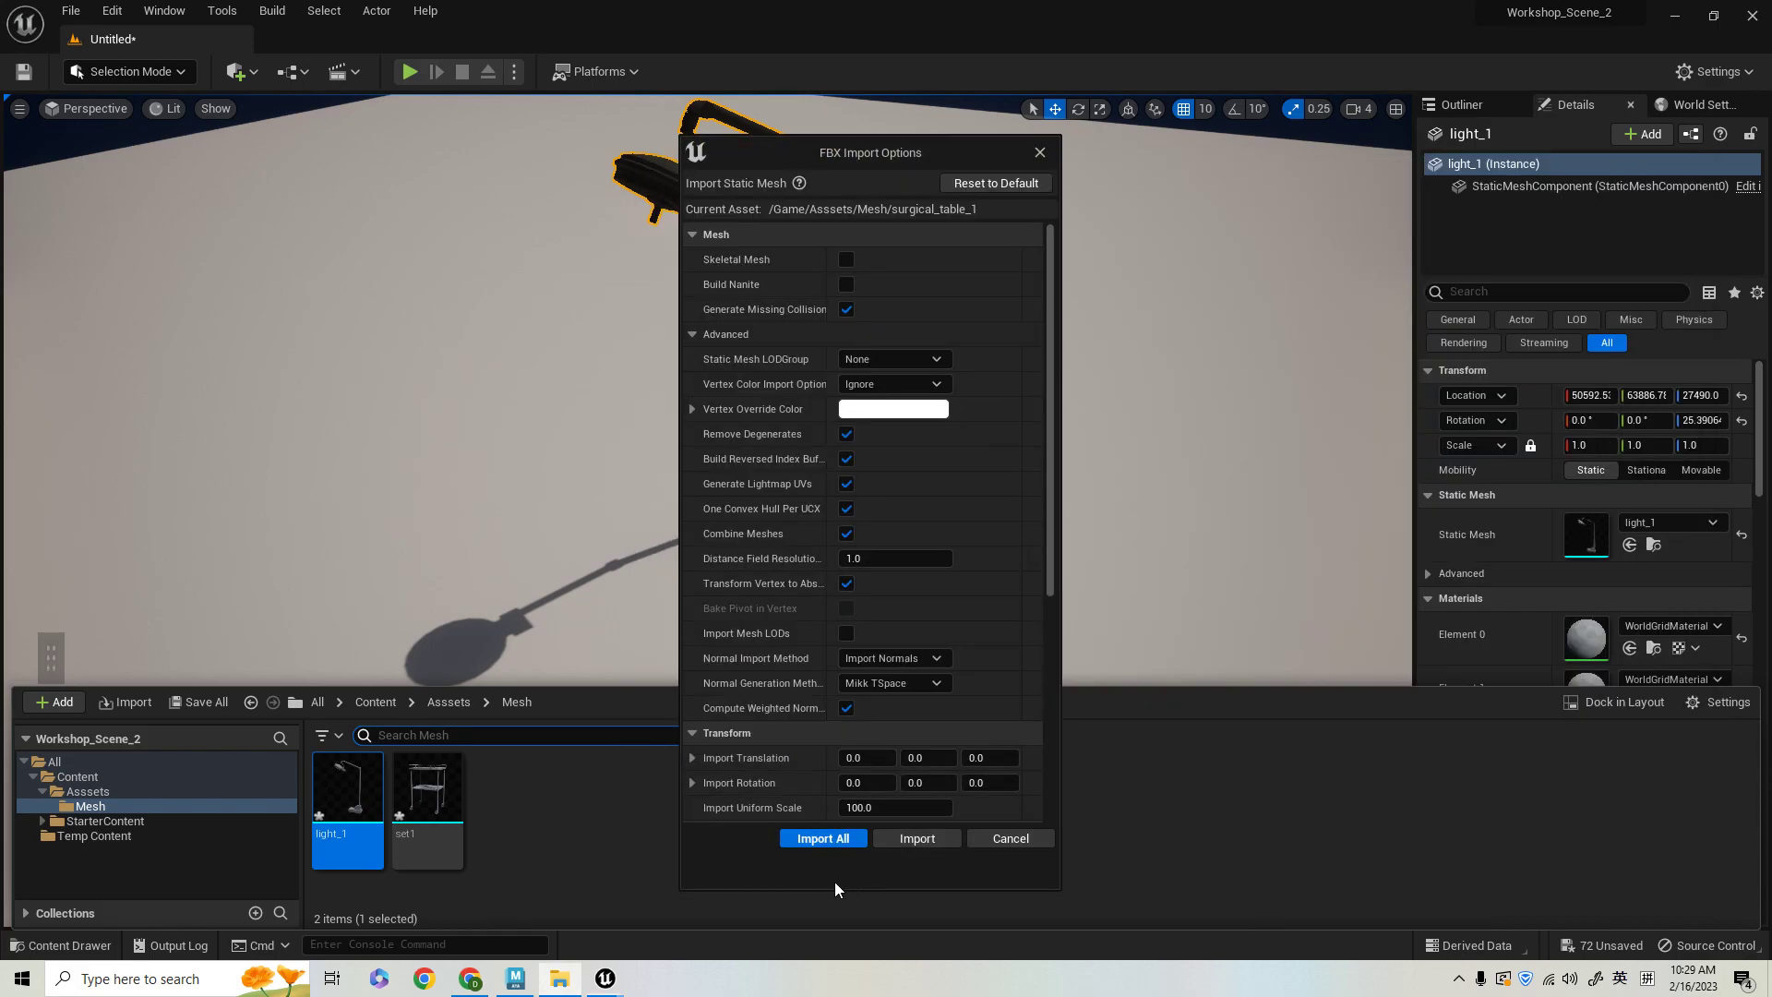
pyautogui.click(822, 834)
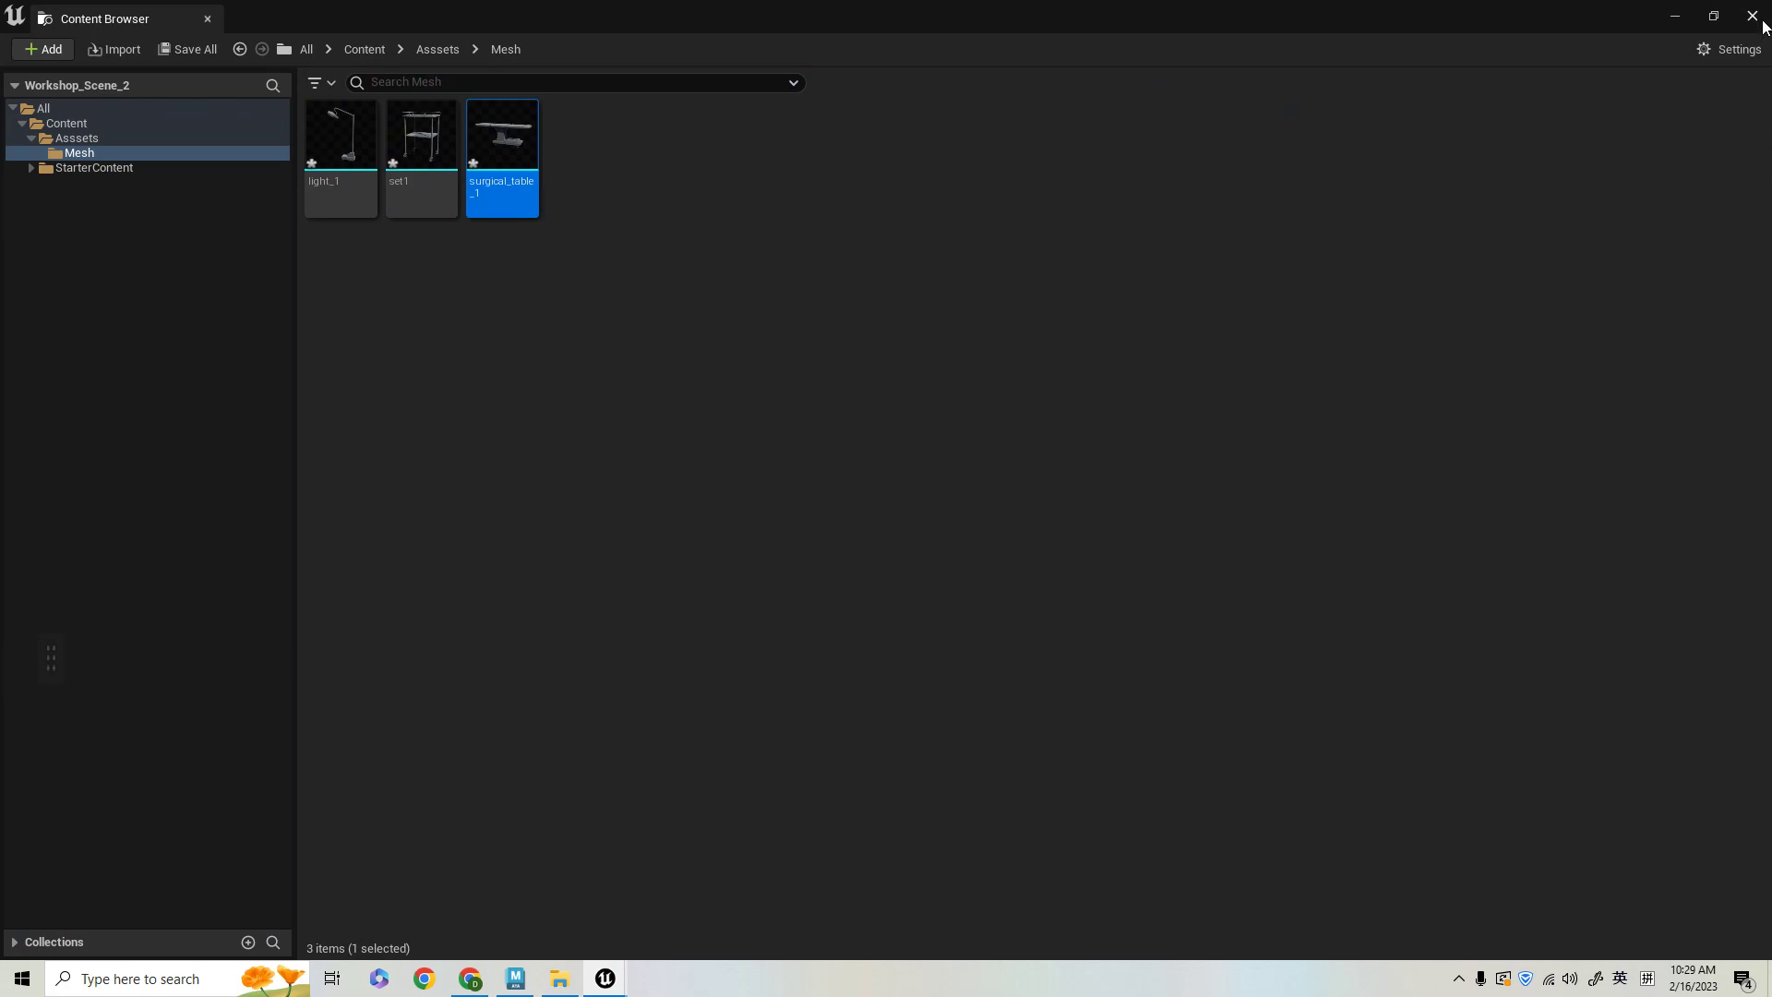
pyautogui.click(1764, 11)
pyautogui.click(1327, 219)
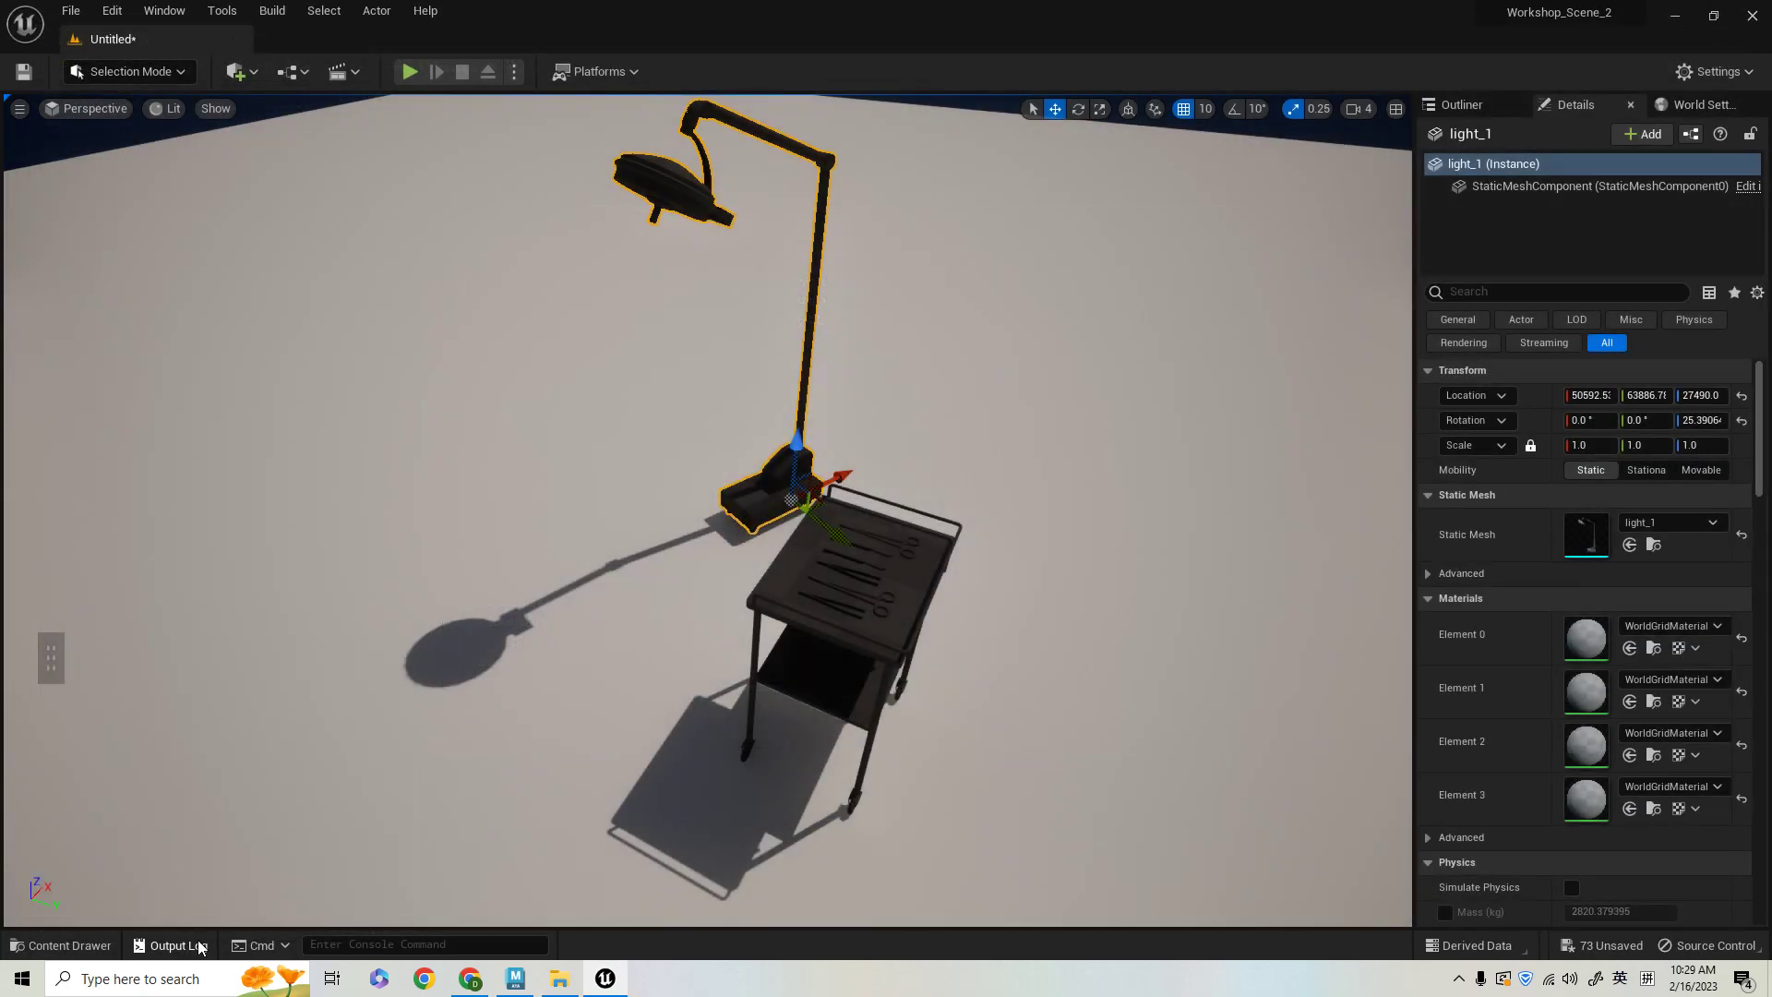
# - Place the surgical_table_1 mesh in the level between the surgical light and the instrument trolley
pyautogui.click(92, 941)
pyautogui.moveTo(537, 830); pyautogui.dragTo(487, 750)
pyautogui.keyDown('alt'); pyautogui.moveTo(954, 744); pyautogui.dragTo(1245, 636); pyautogui.keyUp('alt')
pyautogui.press('f')
pyautogui.press('space')
pyautogui.moveTo(749, 755)
pyautogui.keyDown('alt'); pyautogui.mouseDown()
pyautogui.moveTo(646, 738)
pyautogui.moveTo(637, 701)
pyautogui.moveTo(720, 803)
pyautogui.moveTo(750, 755)
pyautogui.mouseUp(); pyautogui.keyUp('alt')
pyautogui.keyDown('alt'); pyautogui.moveTo(749, 754); pyautogui.dragTo(886, 877, button='middle'); pyautogui.keyUp('alt')
pyautogui.keyDown('alt'); pyautogui.moveTo(716, 720); pyautogui.dragTo(397, 683); pyautogui.keyUp('alt')
pyautogui.moveTo(665, 405)
pyautogui.keyDown('alt'); pyautogui.mouseDown()
pyautogui.moveTo(553, 397)
pyautogui.moveTo(665, 404)
pyautogui.mouseUp(); pyautogui.keyUp('alt')
# - Duplicate light_1 along its local Y axis and rotate the copy to about -6.5° about the Z axis
pyautogui.click(671, 401)
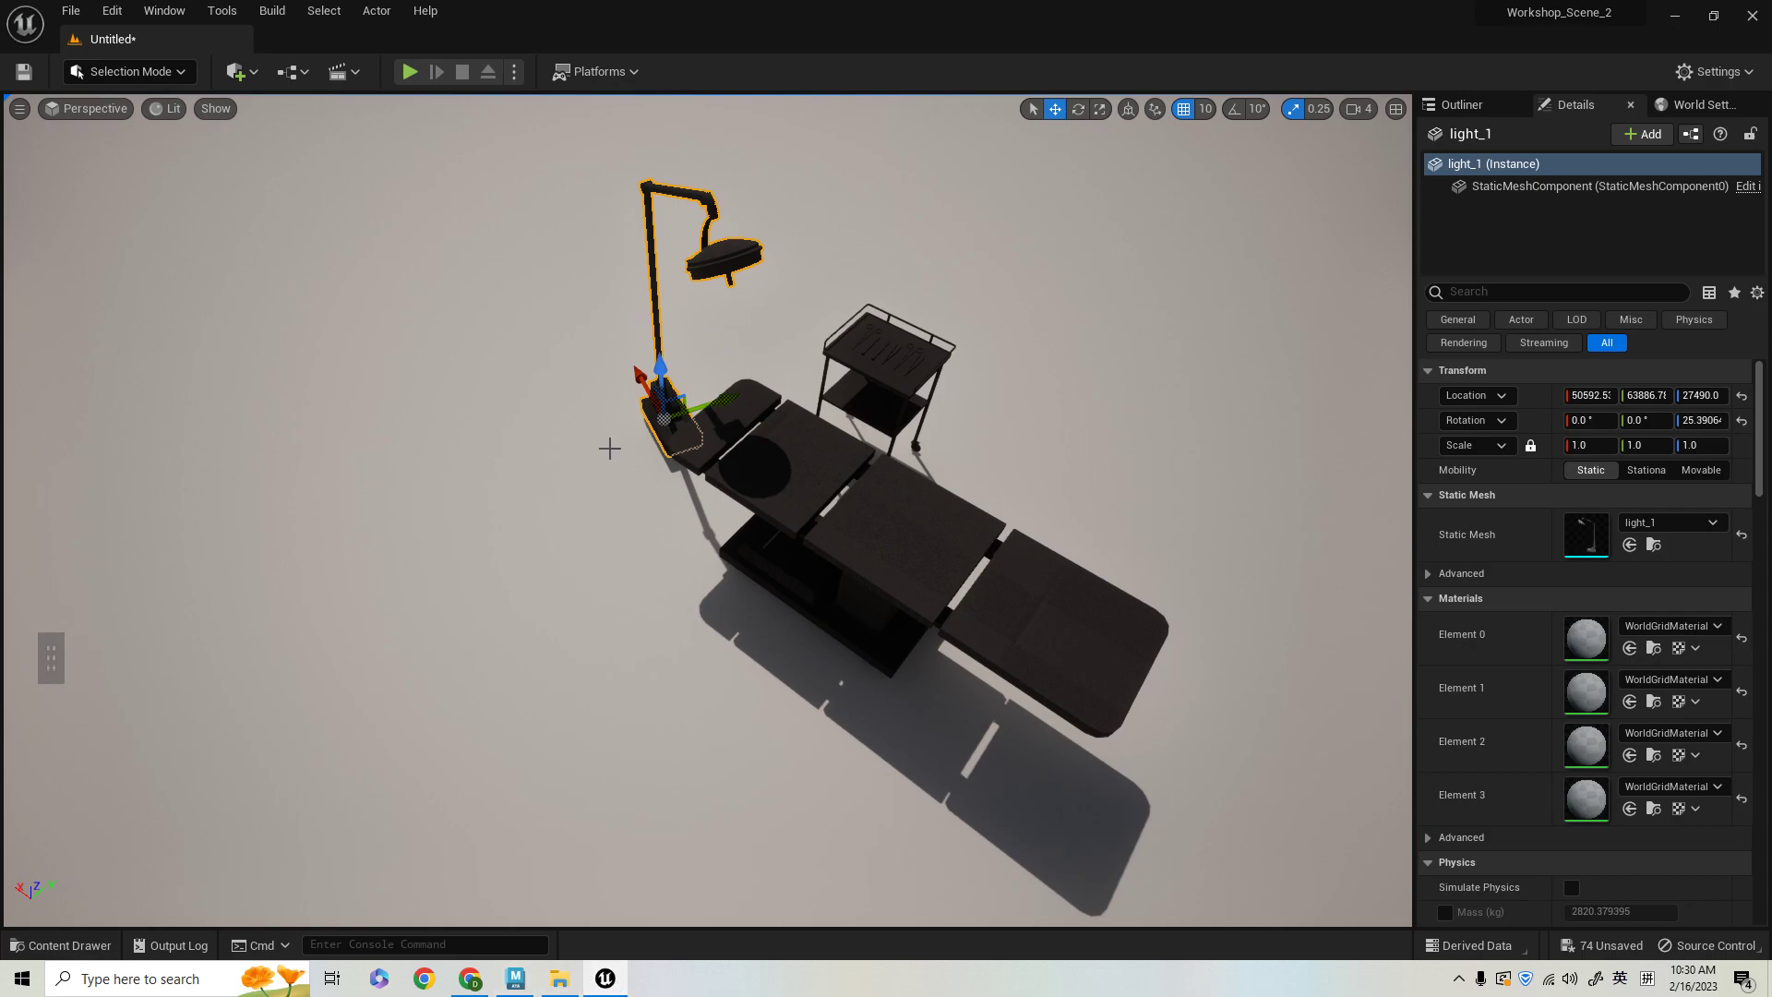
pyautogui.keyDown('alt'); pyautogui.moveTo(712, 417); pyautogui.dragTo(579, 459); pyautogui.keyUp('alt')
pyautogui.press('e')
pyautogui.moveTo(573, 572); pyautogui.dragTo(628, 570)
# - Move the duplicated light to about X 50682, Y 63457, near the head end of the surgical table
pyautogui.press('w')
pyautogui.keyDown('alt'); pyautogui.moveTo(580, 516); pyautogui.dragTo(621, 592); pyautogui.keyUp('alt')
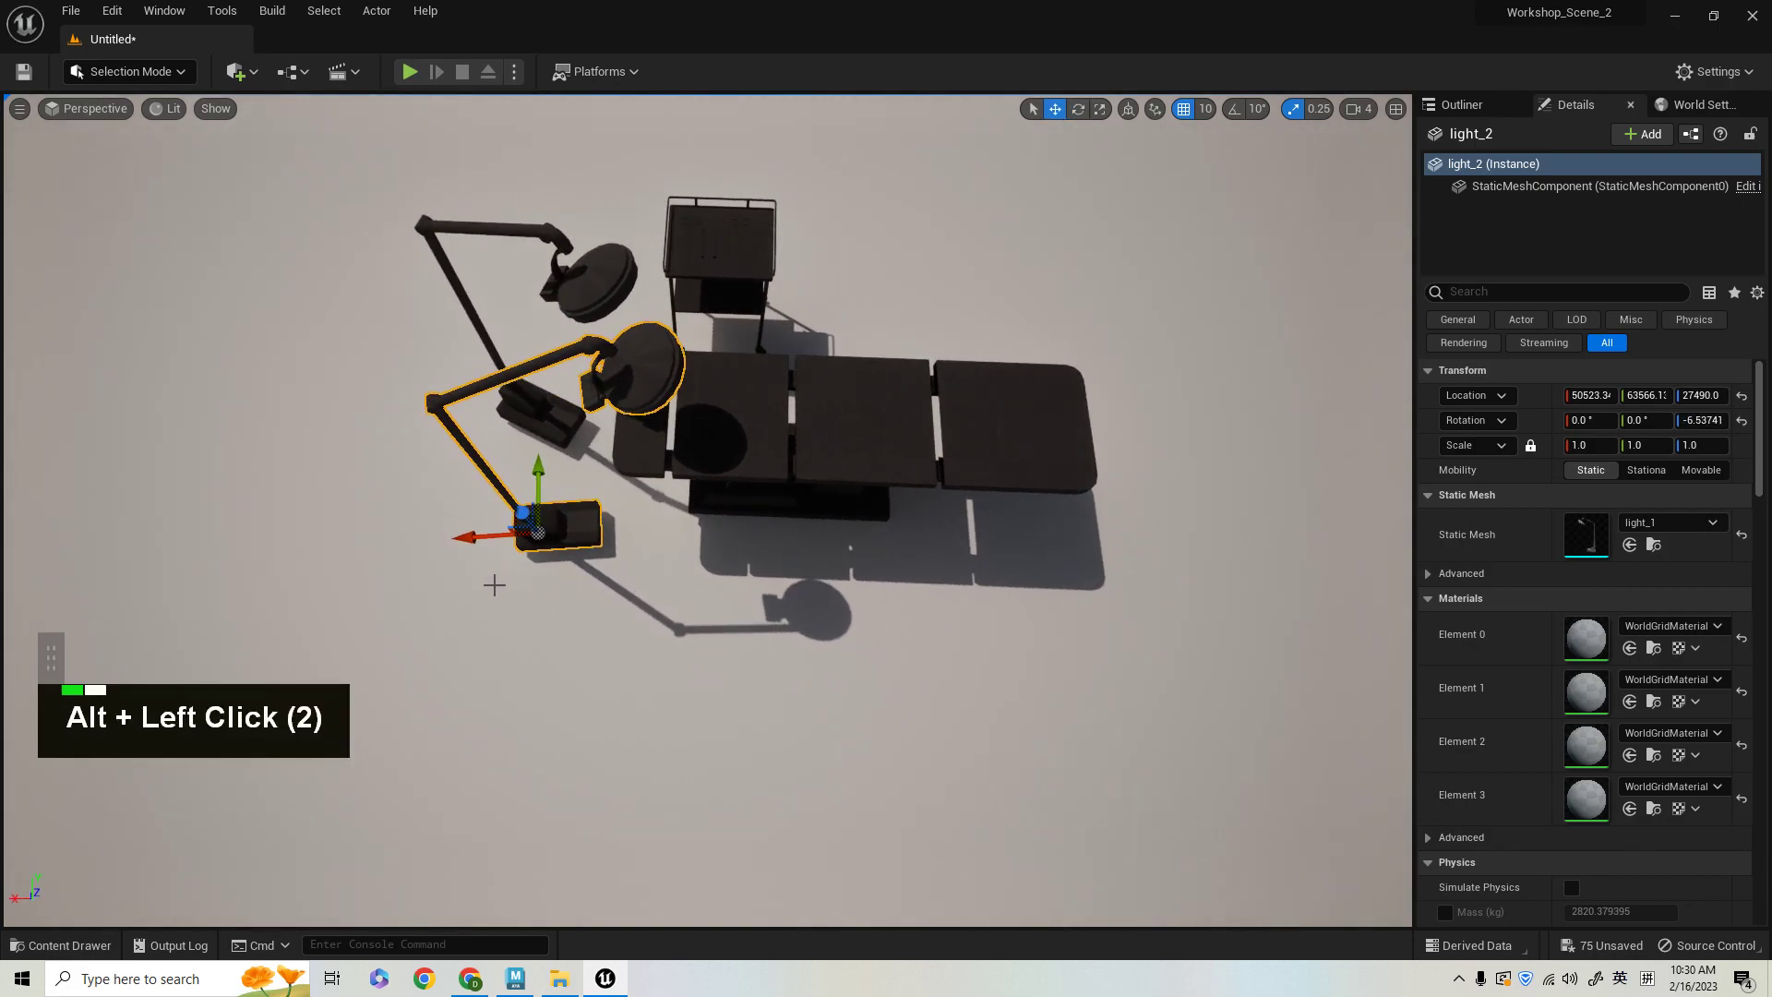
pyautogui.moveTo(501, 535); pyautogui.dragTo(430, 539)
pyautogui.moveTo(468, 482); pyautogui.dragTo(469, 518)
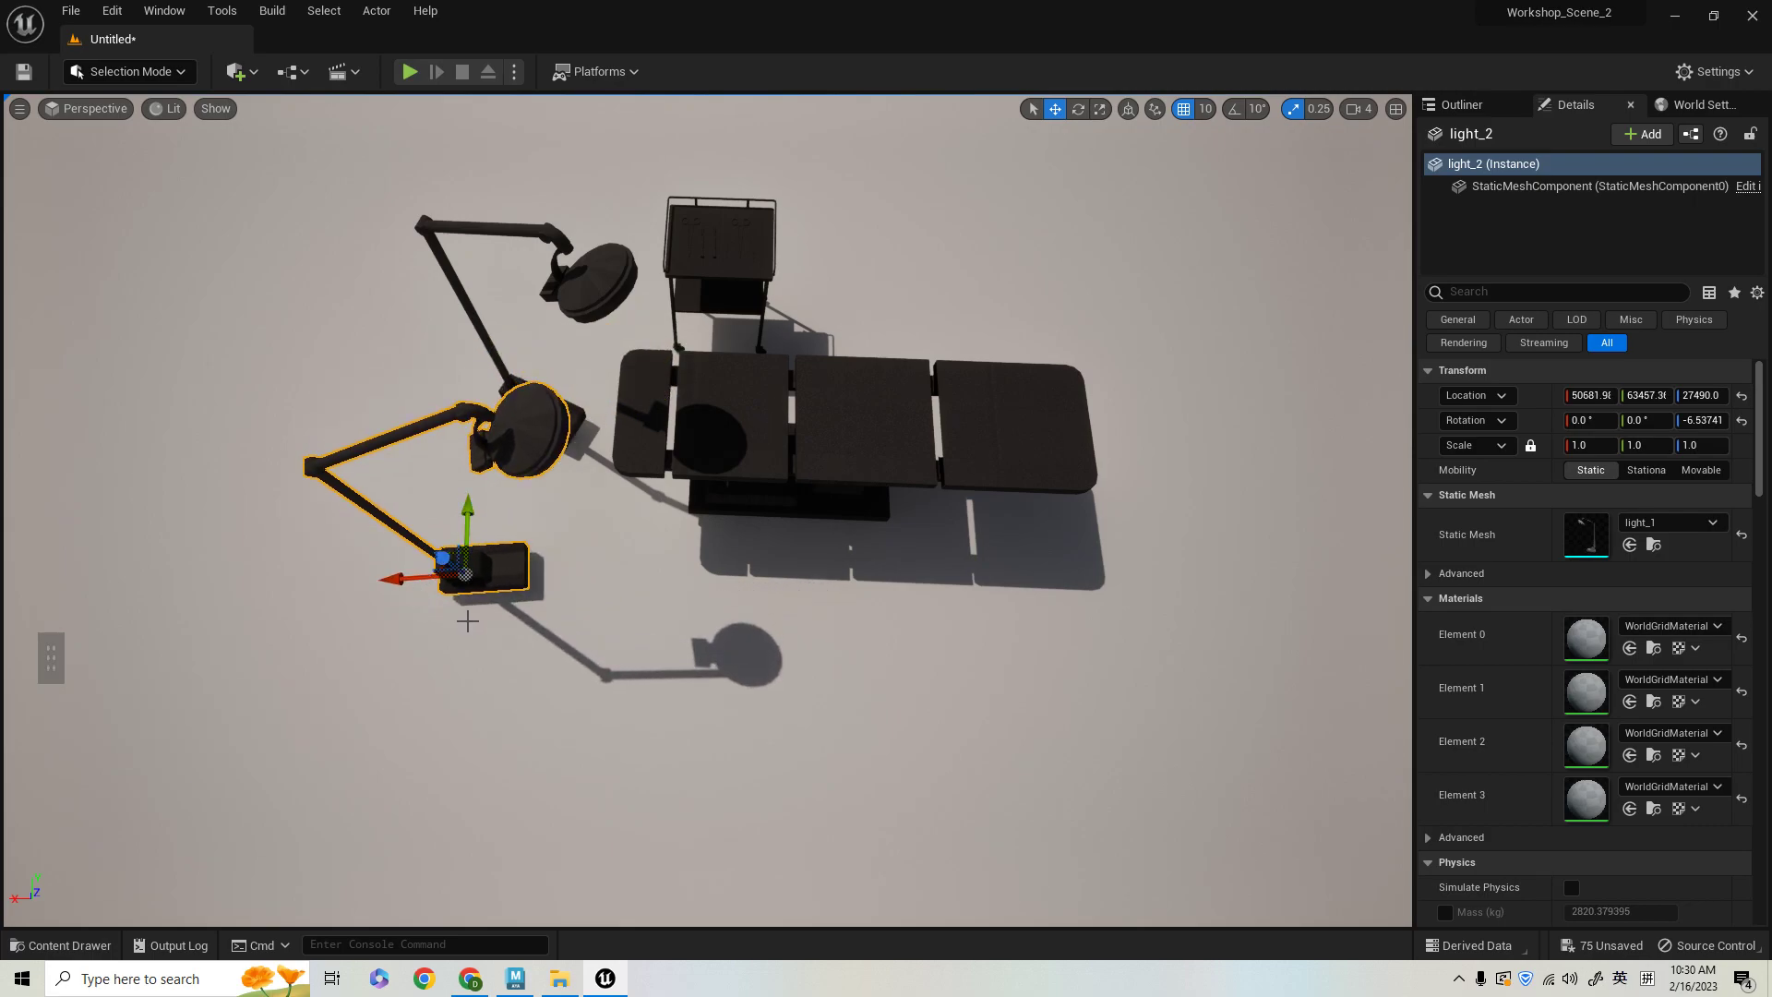
pyautogui.keyDown('alt'); pyautogui.moveTo(468, 621); pyautogui.dragTo(1035, 649); pyautogui.keyUp('alt')
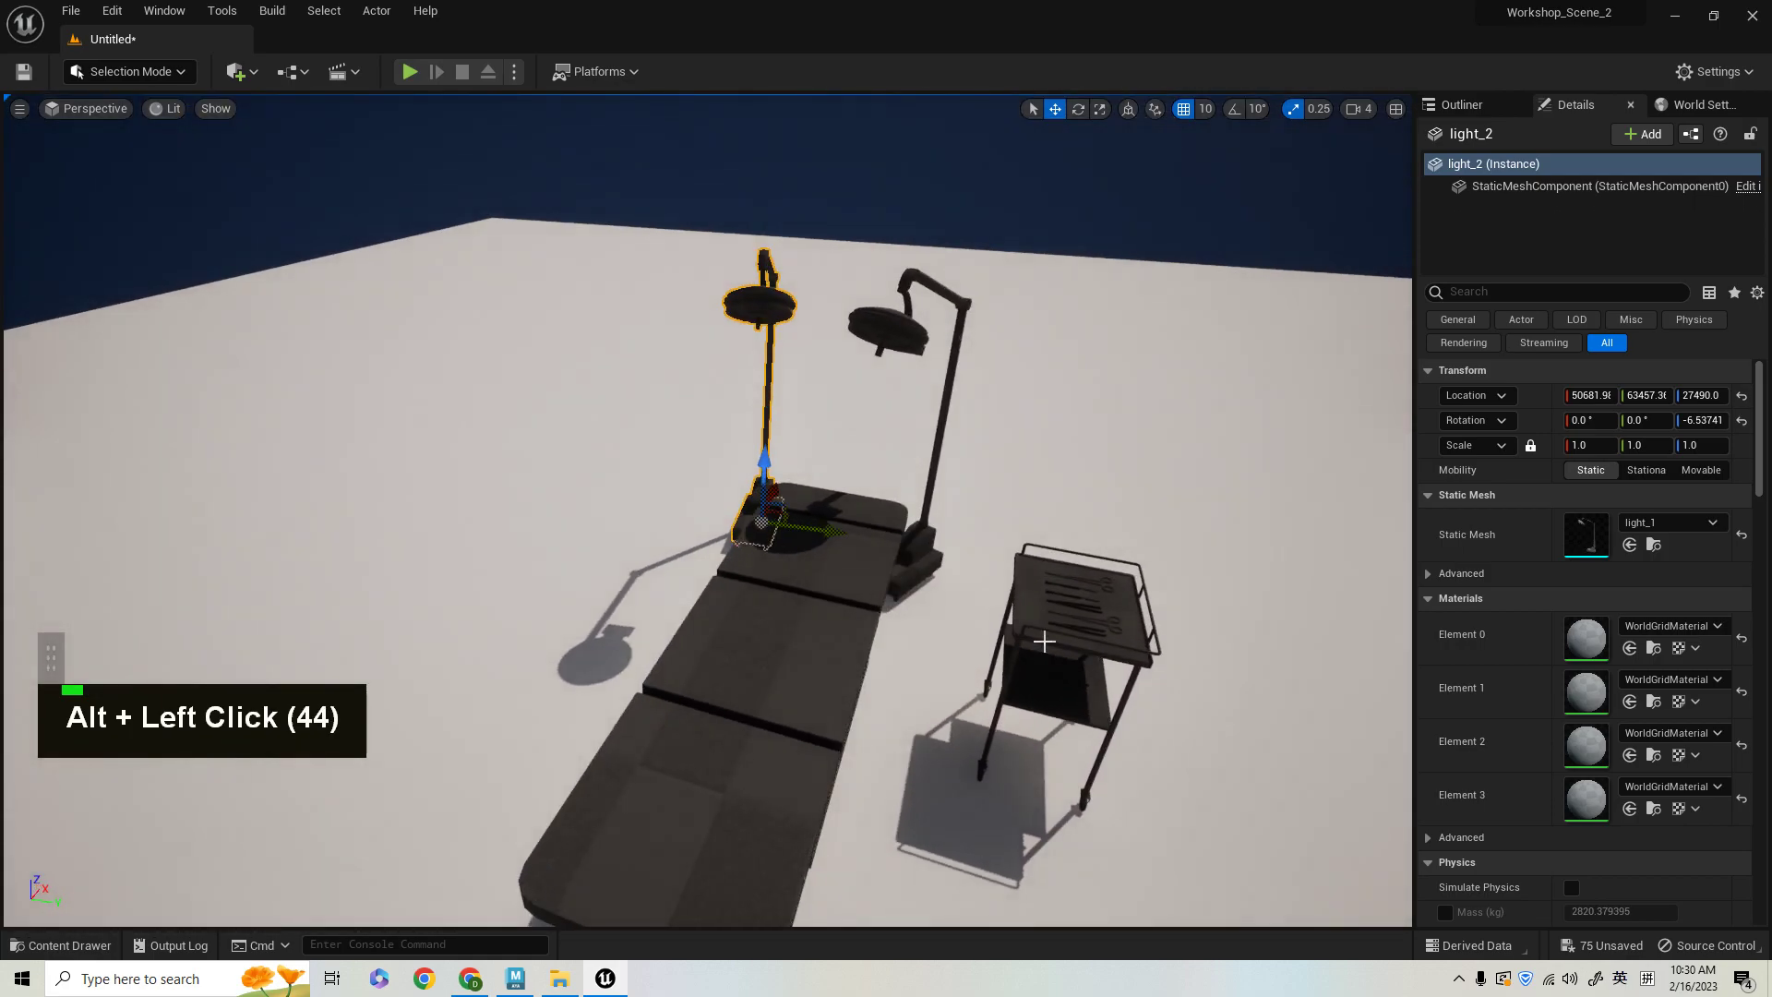
pyautogui.keyDown('alt'); pyautogui.moveTo(1034, 650); pyautogui.dragTo(956, 673, button='right'); pyautogui.keyUp('alt')
pyautogui.keyDown('alt'); pyautogui.moveTo(956, 673); pyautogui.dragTo(890, 674); pyautogui.keyUp('alt')
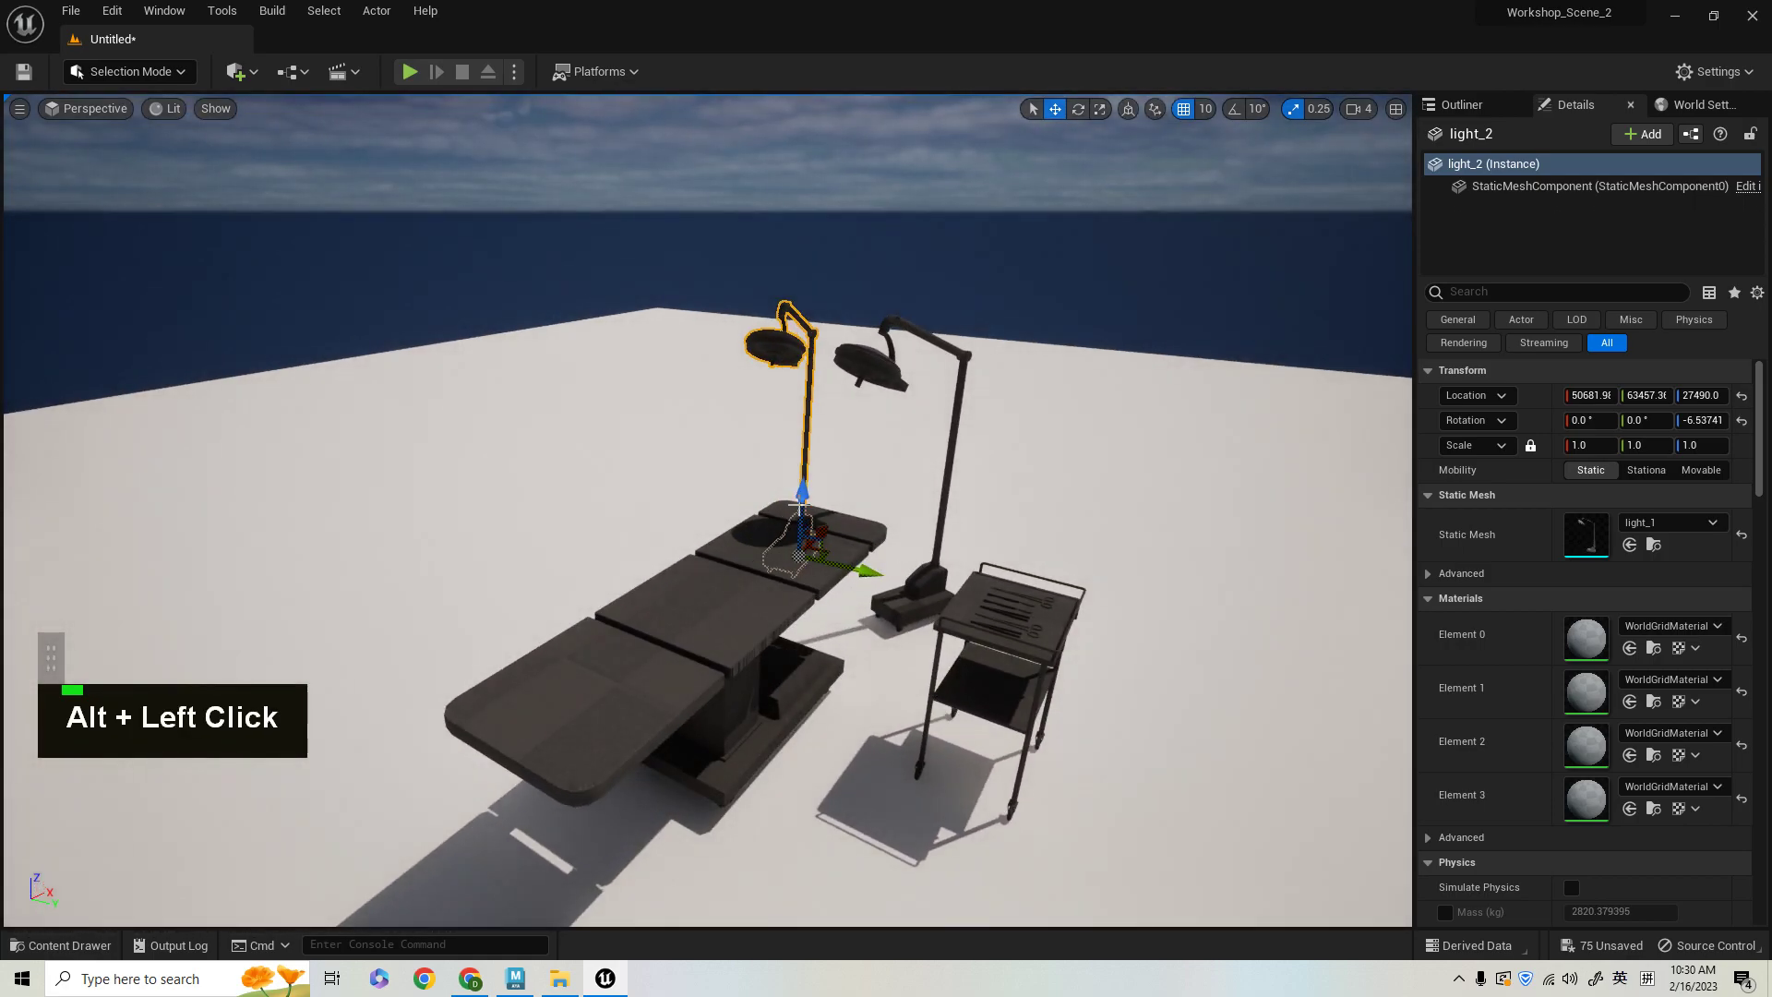
pyautogui.keyDown('alt'); pyautogui.moveTo(809, 505); pyautogui.dragTo(787, 728); pyautogui.keyUp('alt')
# - Switch to Maya and examine the layout of the cabinets, lights and trolley around the surgical table
pyautogui.click(514, 978)
pyautogui.keyDown('alt'); pyautogui.moveTo(1061, 719); pyautogui.dragTo(759, 505); pyautogui.keyUp('alt')
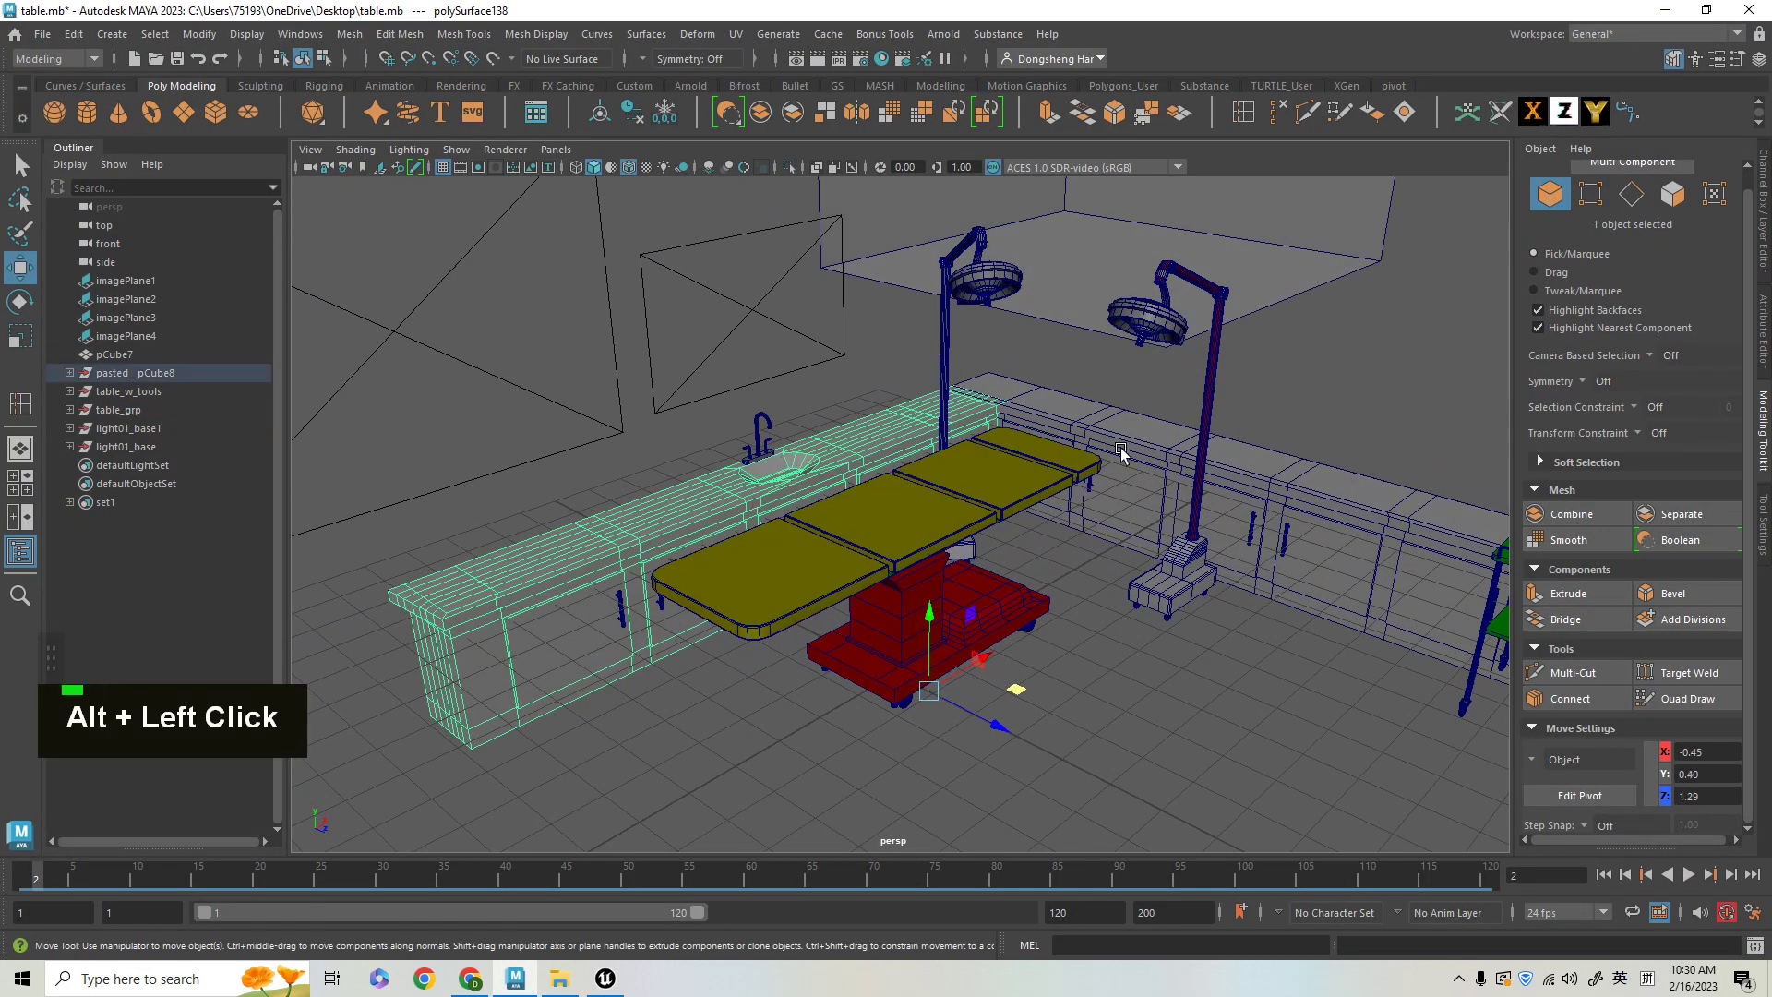
pyautogui.click(1170, 516)
pyautogui.click(578, 585)
pyautogui.keyDown('alt'); pyautogui.moveTo(954, 451); pyautogui.dragTo(904, 674); pyautogui.keyUp('alt')
pyautogui.keyDown('alt'); pyautogui.moveTo(1021, 644); pyautogui.dragTo(967, 624, button='middle'); pyautogui.keyUp('alt')
pyautogui.keyDown('alt'); pyautogui.moveTo(967, 623); pyautogui.dragTo(1135, 595); pyautogui.keyUp('alt')
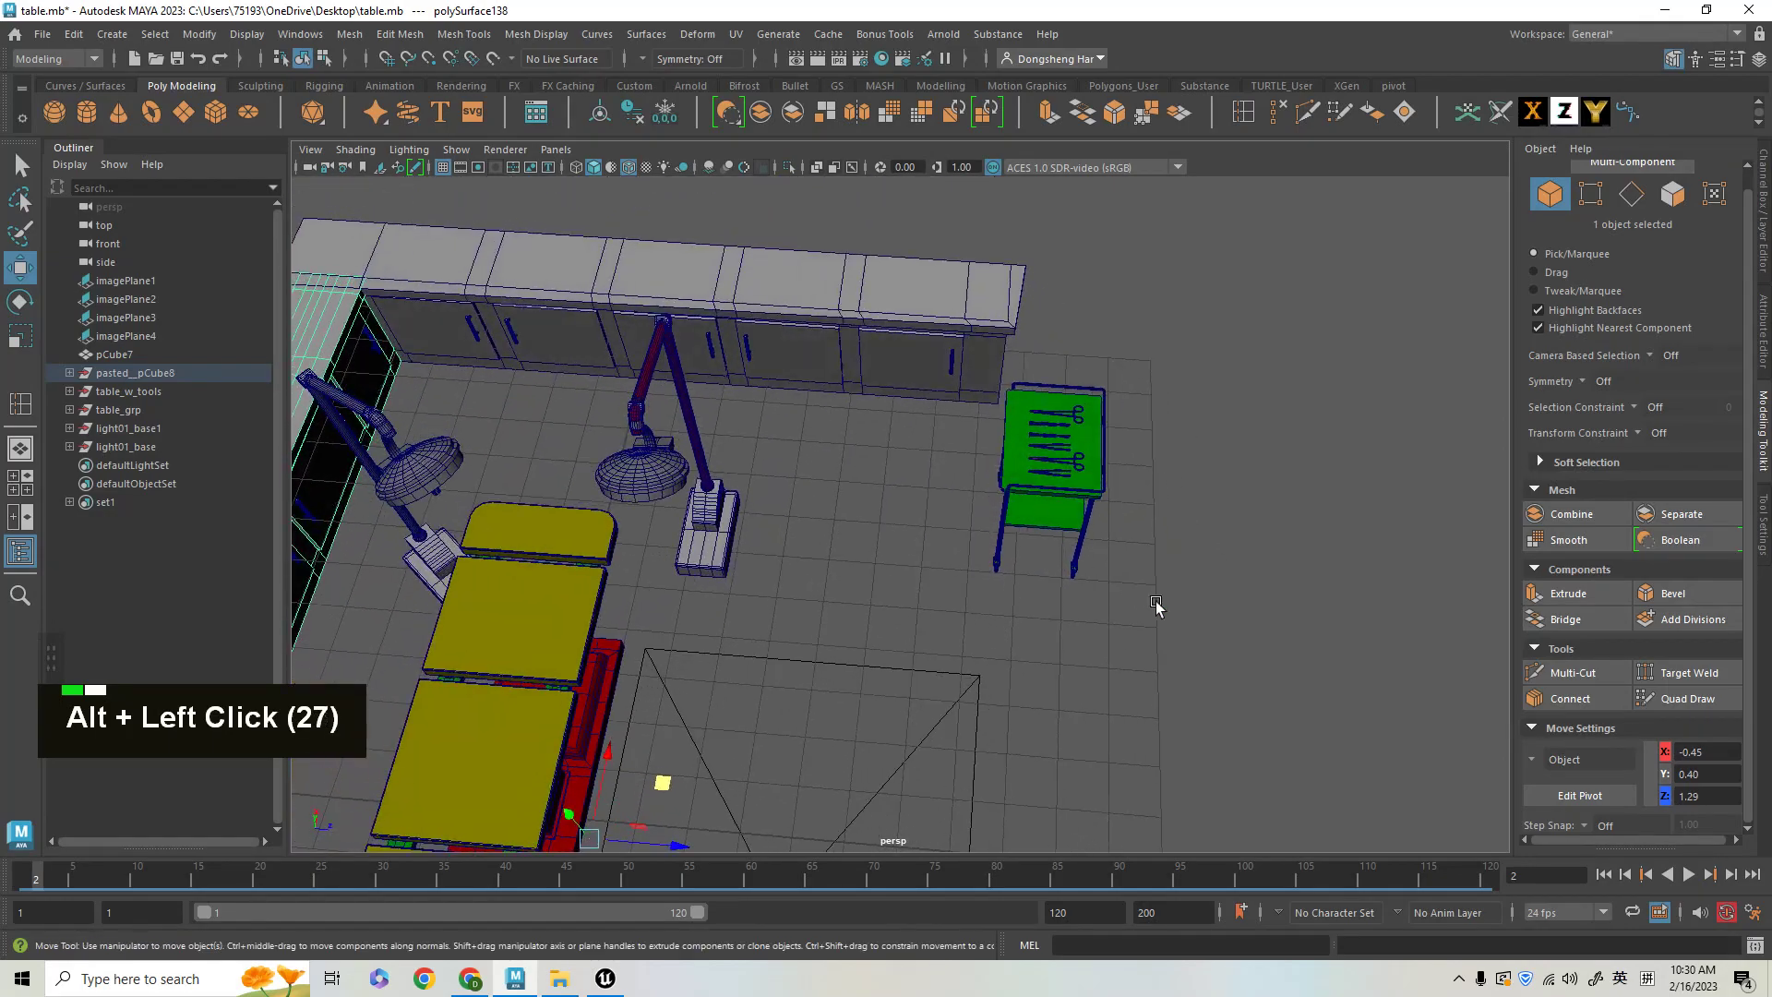
# - Frame the instrument trolley and examine the scissors, scalpels and tweezers on its tray up close
pyautogui.click(1078, 459)
pyautogui.press('f')
pyautogui.keyDown('alt'); pyautogui.moveTo(961, 635); pyautogui.dragTo(929, 590); pyautogui.keyUp('alt')
pyautogui.keyDown('alt'); pyautogui.moveTo(979, 372); pyautogui.dragTo(1085, 613, button='right'); pyautogui.keyUp('alt')
pyautogui.keyDown('alt'); pyautogui.moveTo(1072, 512); pyautogui.dragTo(1082, 582, button='middle'); pyautogui.keyUp('alt')
pyautogui.keyDown('alt'); pyautogui.moveTo(1083, 581); pyautogui.dragTo(1015, 646); pyautogui.keyUp('alt')
pyautogui.moveTo(1015, 646)
pyautogui.keyDown('alt'); pyautogui.mouseDown(button='middle')
pyautogui.moveTo(1093, 526)
pyautogui.moveTo(996, 551)
pyautogui.moveTo(992, 659)
pyautogui.mouseUp(button='middle'); pyautogui.keyUp('alt')
pyautogui.keyDown('alt'); pyautogui.moveTo(914, 473); pyautogui.dragTo(950, 576, button='right'); pyautogui.keyUp('alt')
pyautogui.keyDown('alt'); pyautogui.moveTo(949, 576); pyautogui.dragTo(938, 431, button='middle'); pyautogui.keyUp('alt')
pyautogui.keyDown('alt'); pyautogui.moveTo(938, 431); pyautogui.dragTo(886, 369, button='right'); pyautogui.keyUp('alt')
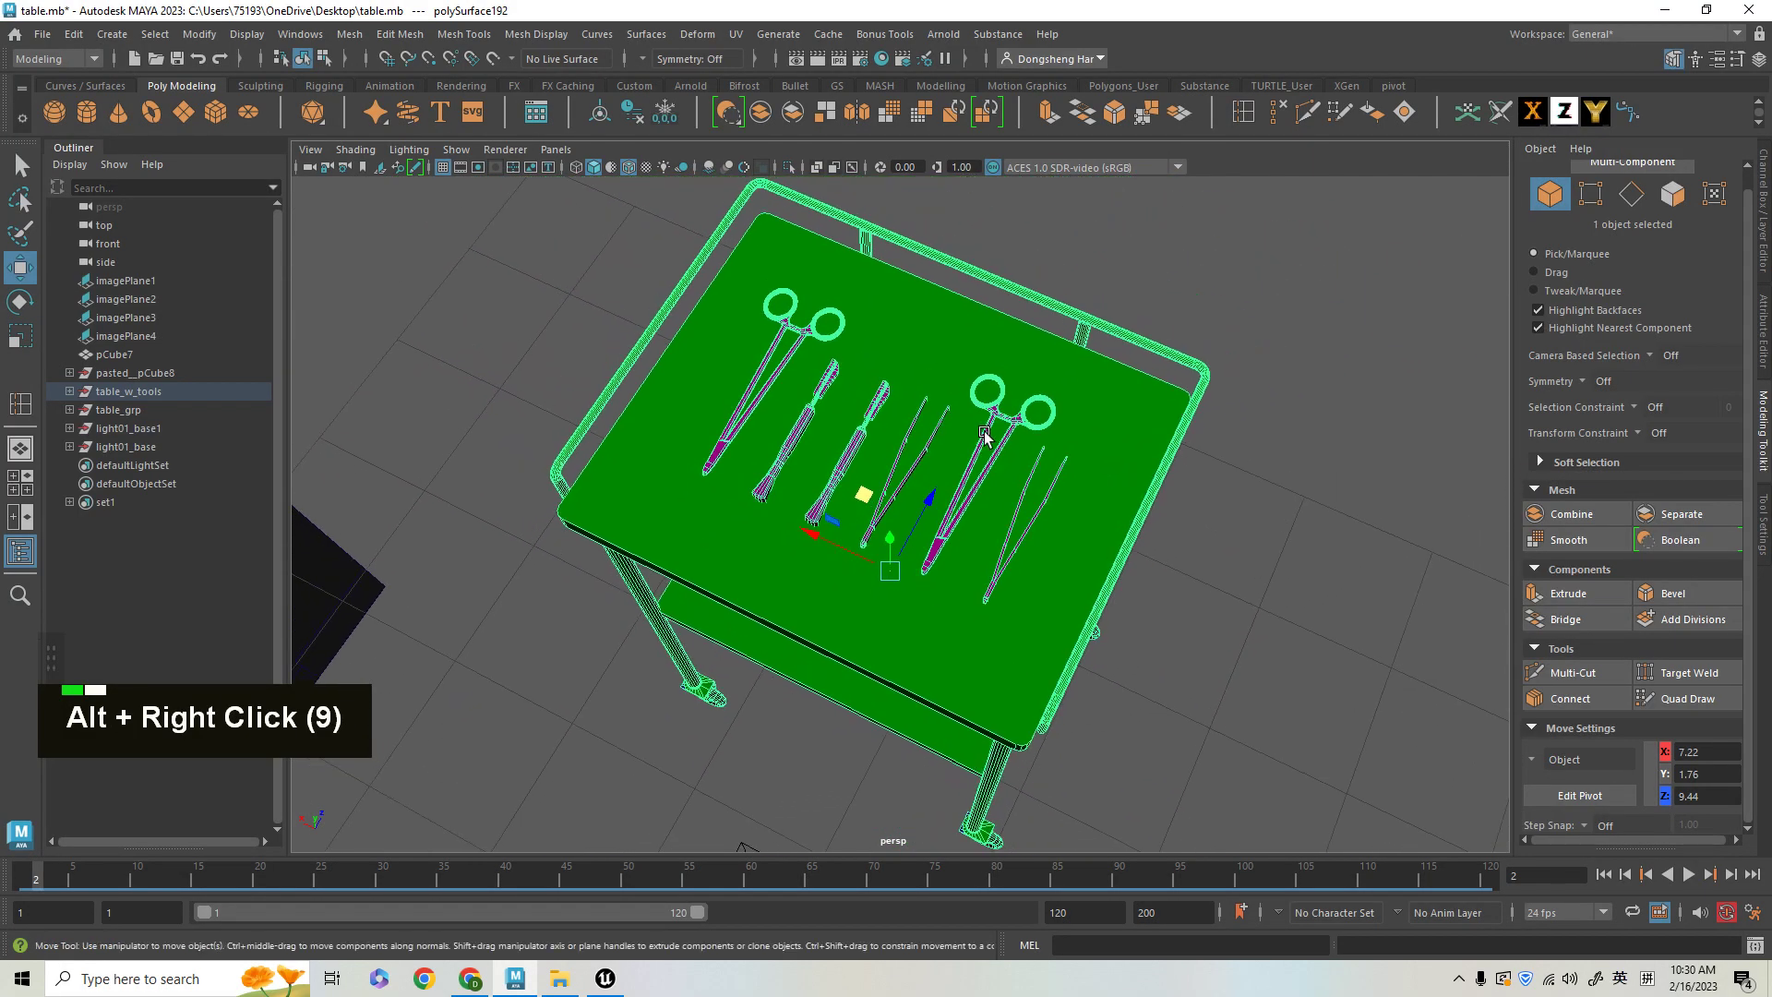
pyautogui.keyDown('alt'); pyautogui.moveTo(886, 369); pyautogui.dragTo(767, 379); pyautogui.keyUp('alt')
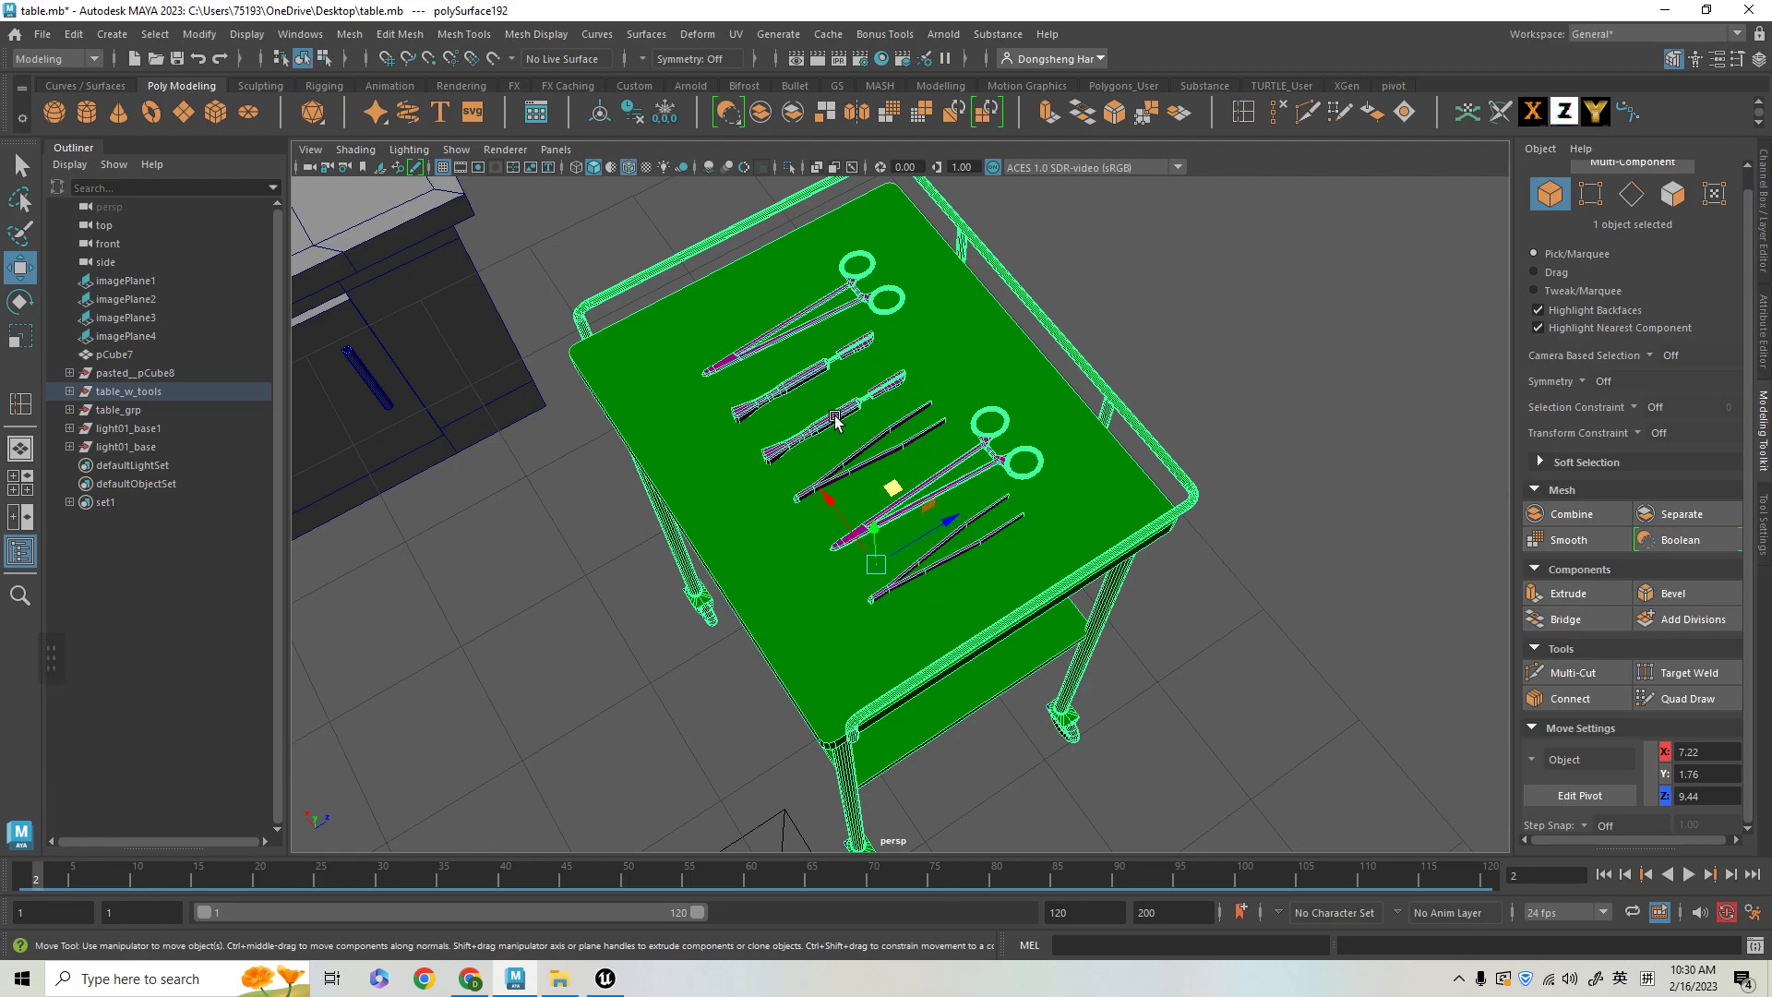
pyautogui.moveTo(870, 464)
pyautogui.keyDown('alt'); pyautogui.mouseDown()
pyautogui.moveTo(886, 484)
pyautogui.moveTo(900, 461)
pyautogui.mouseUp(); pyautogui.keyUp('alt')
pyautogui.keyDown('alt'); pyautogui.moveTo(900, 462); pyautogui.dragTo(908, 409, button='right'); pyautogui.keyUp('alt')
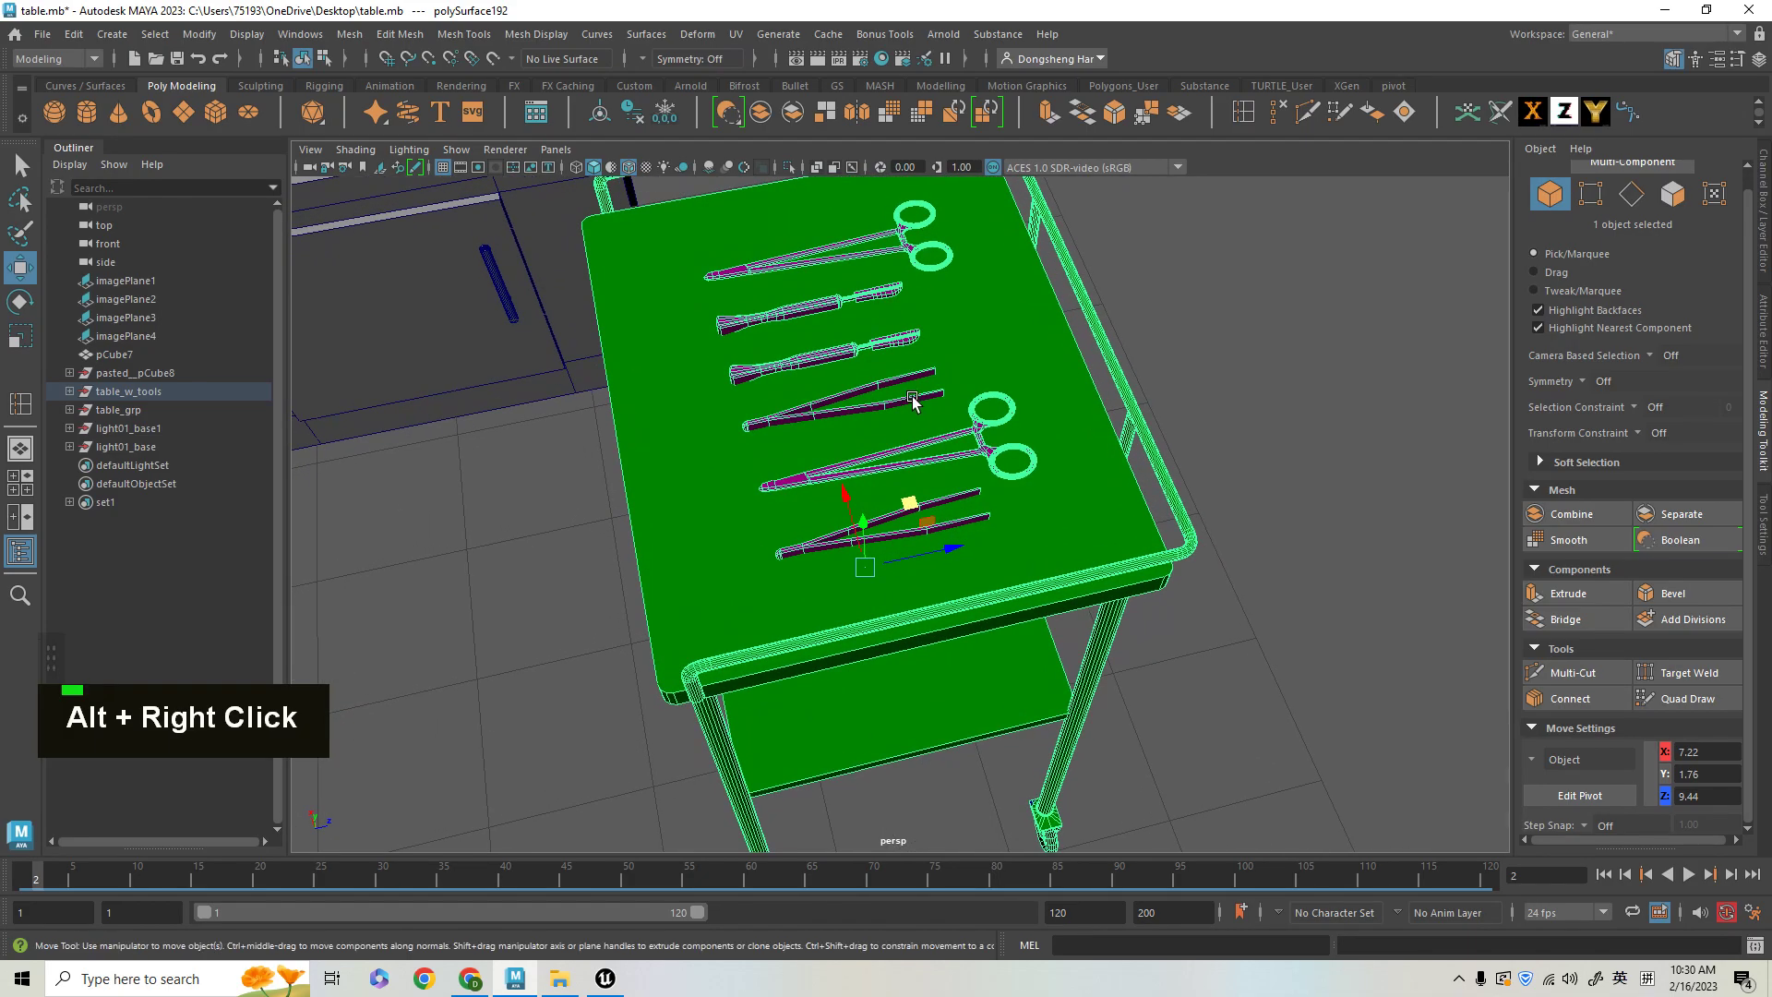
pyautogui.scroll(-3, 912, 404)
pyautogui.keyDown('alt'); pyautogui.moveTo(1009, 459); pyautogui.dragTo(514, 502); pyautogui.keyUp('alt')
pyautogui.keyDown('alt'); pyautogui.moveTo(514, 502); pyautogui.dragTo(830, 506, button='middle'); pyautogui.keyUp('alt')
pyautogui.keyDown('alt'); pyautogui.moveTo(591, 507); pyautogui.dragTo(895, 510, button='middle'); pyautogui.keyUp('alt')
pyautogui.keyDown('alt'); pyautogui.moveTo(766, 512); pyautogui.dragTo(1072, 514, button='middle'); pyautogui.keyUp('alt')
pyautogui.keyDown('alt'); pyautogui.moveTo(708, 615); pyautogui.dragTo(1233, 285, button='right'); pyautogui.keyUp('alt')
pyautogui.keyDown('alt'); pyautogui.moveTo(876, 437); pyautogui.dragTo(1283, 452, button='middle'); pyautogui.keyUp('alt')
pyautogui.keyDown('alt'); pyautogui.moveTo(599, 323); pyautogui.dragTo(1243, 318, button='middle'); pyautogui.keyUp('alt')
pyautogui.keyDown('alt'); pyautogui.moveTo(1338, 591); pyautogui.dragTo(957, 535, button='middle'); pyautogui.keyUp('alt')
pyautogui.keyDown('alt'); pyautogui.moveTo(1020, 458); pyautogui.dragTo(1217, 425); pyautogui.keyUp('alt')
pyautogui.keyDown('alt'); pyautogui.moveTo(997, 498); pyautogui.dragTo(1144, 503, button='right'); pyautogui.keyUp('alt')
pyautogui.keyDown('alt'); pyautogui.moveTo(1135, 507); pyautogui.dragTo(821, 531, button='middle'); pyautogui.keyUp('alt')
pyautogui.keyDown('alt'); pyautogui.moveTo(637, 474); pyautogui.dragTo(743, 478, button='right'); pyautogui.keyUp('alt')
pyautogui.keyDown('alt'); pyautogui.moveTo(821, 489); pyautogui.dragTo(1056, 474, button='middle'); pyautogui.keyUp('alt')
pyautogui.keyDown('alt'); pyautogui.moveTo(909, 420); pyautogui.dragTo(1000, 420, button='right'); pyautogui.keyUp('alt')
pyautogui.keyDown('alt'); pyautogui.moveTo(724, 282); pyautogui.dragTo(805, 316); pyautogui.keyUp('alt')
pyautogui.keyDown('alt'); pyautogui.moveTo(805, 317); pyautogui.dragTo(851, 410, button='right'); pyautogui.keyUp('alt')
pyautogui.keyDown('alt'); pyautogui.moveTo(851, 413); pyautogui.dragTo(813, 622, button='middle'); pyautogui.keyUp('alt')
pyautogui.keyDown('alt'); pyautogui.moveTo(871, 598); pyautogui.dragTo(847, 662, button='right'); pyautogui.keyUp('alt')
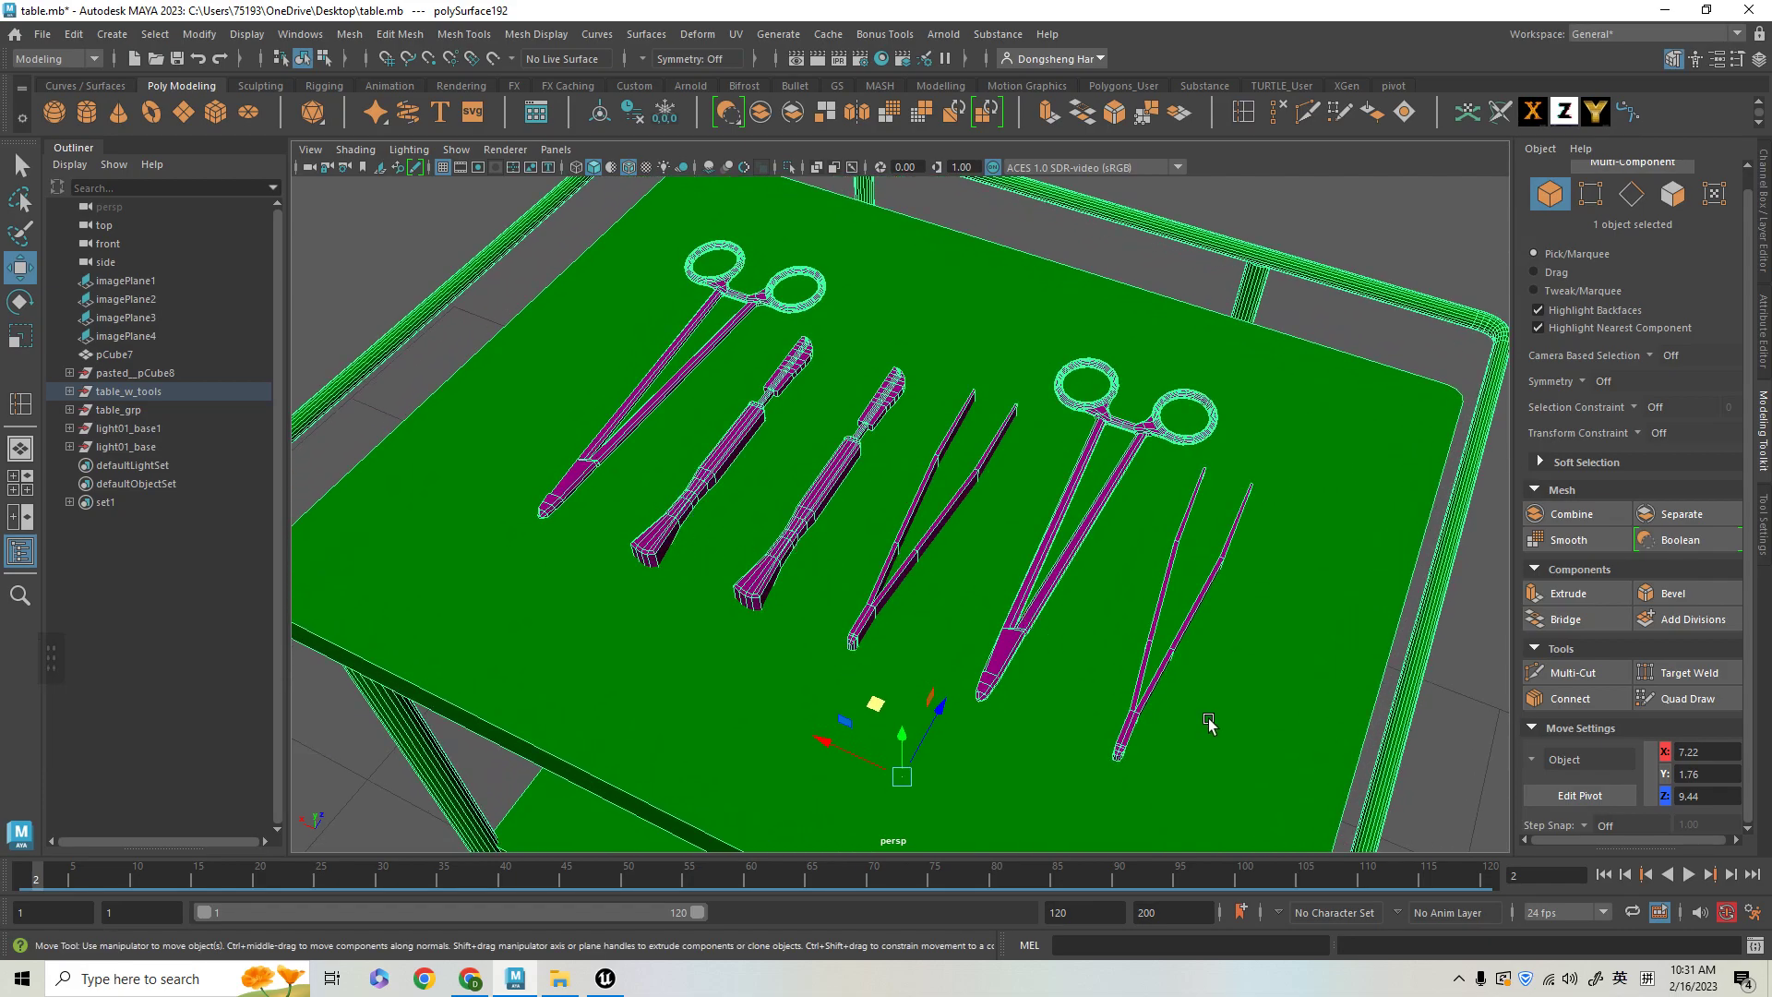
pyautogui.keyDown('alt'); pyautogui.moveTo(994, 551); pyautogui.dragTo(1004, 593, button='right'); pyautogui.keyUp('alt')
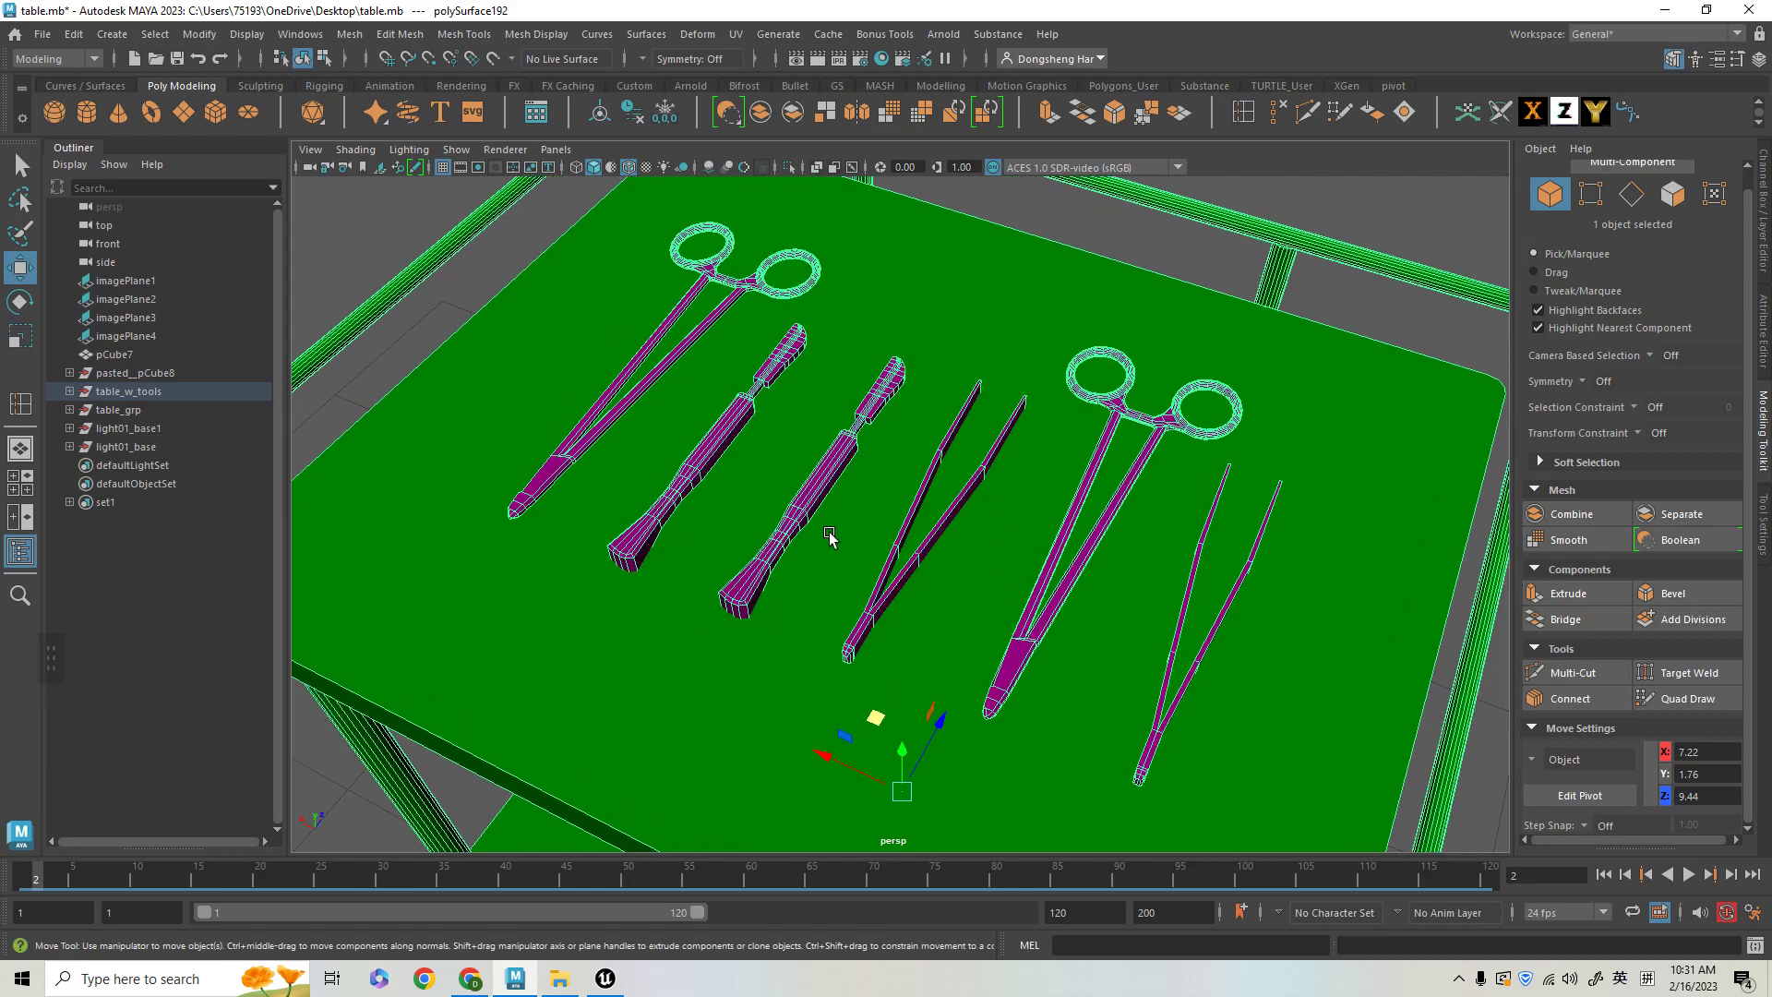
pyautogui.keyDown('alt'); pyautogui.moveTo(784, 535); pyautogui.dragTo(704, 462, button='right'); pyautogui.keyUp('alt')
pyautogui.keyDown('alt'); pyautogui.moveTo(1052, 606); pyautogui.dragTo(1002, 601, button='right'); pyautogui.keyUp('alt')
# - Switch the trolley mesh with its instruments to face selection mode
pyautogui.rightClick(754, 440)
pyautogui.moveTo(755, 446); pyautogui.dragTo(909, 434, button='right')
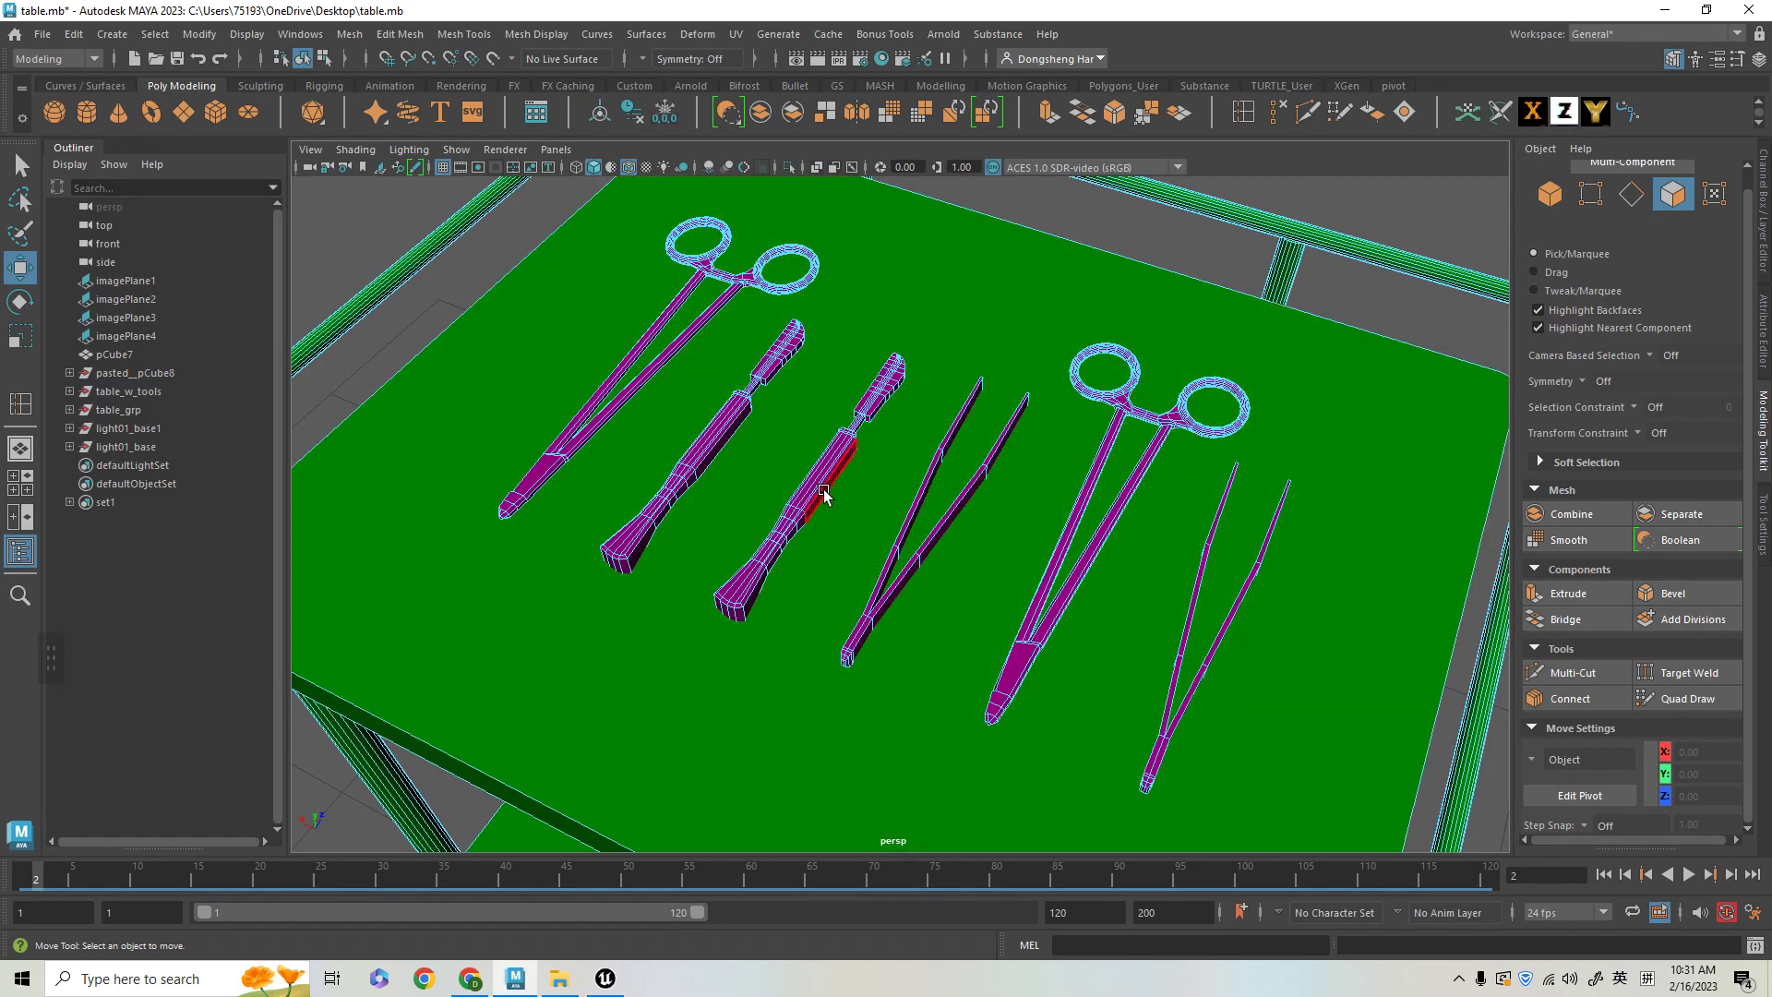
pyautogui.press('alt')
pyautogui.press('alt')
pyautogui.keyDown('alt'); pyautogui.moveTo(844, 407); pyautogui.dragTo(774, 474, button='right'); pyautogui.keyUp('alt')
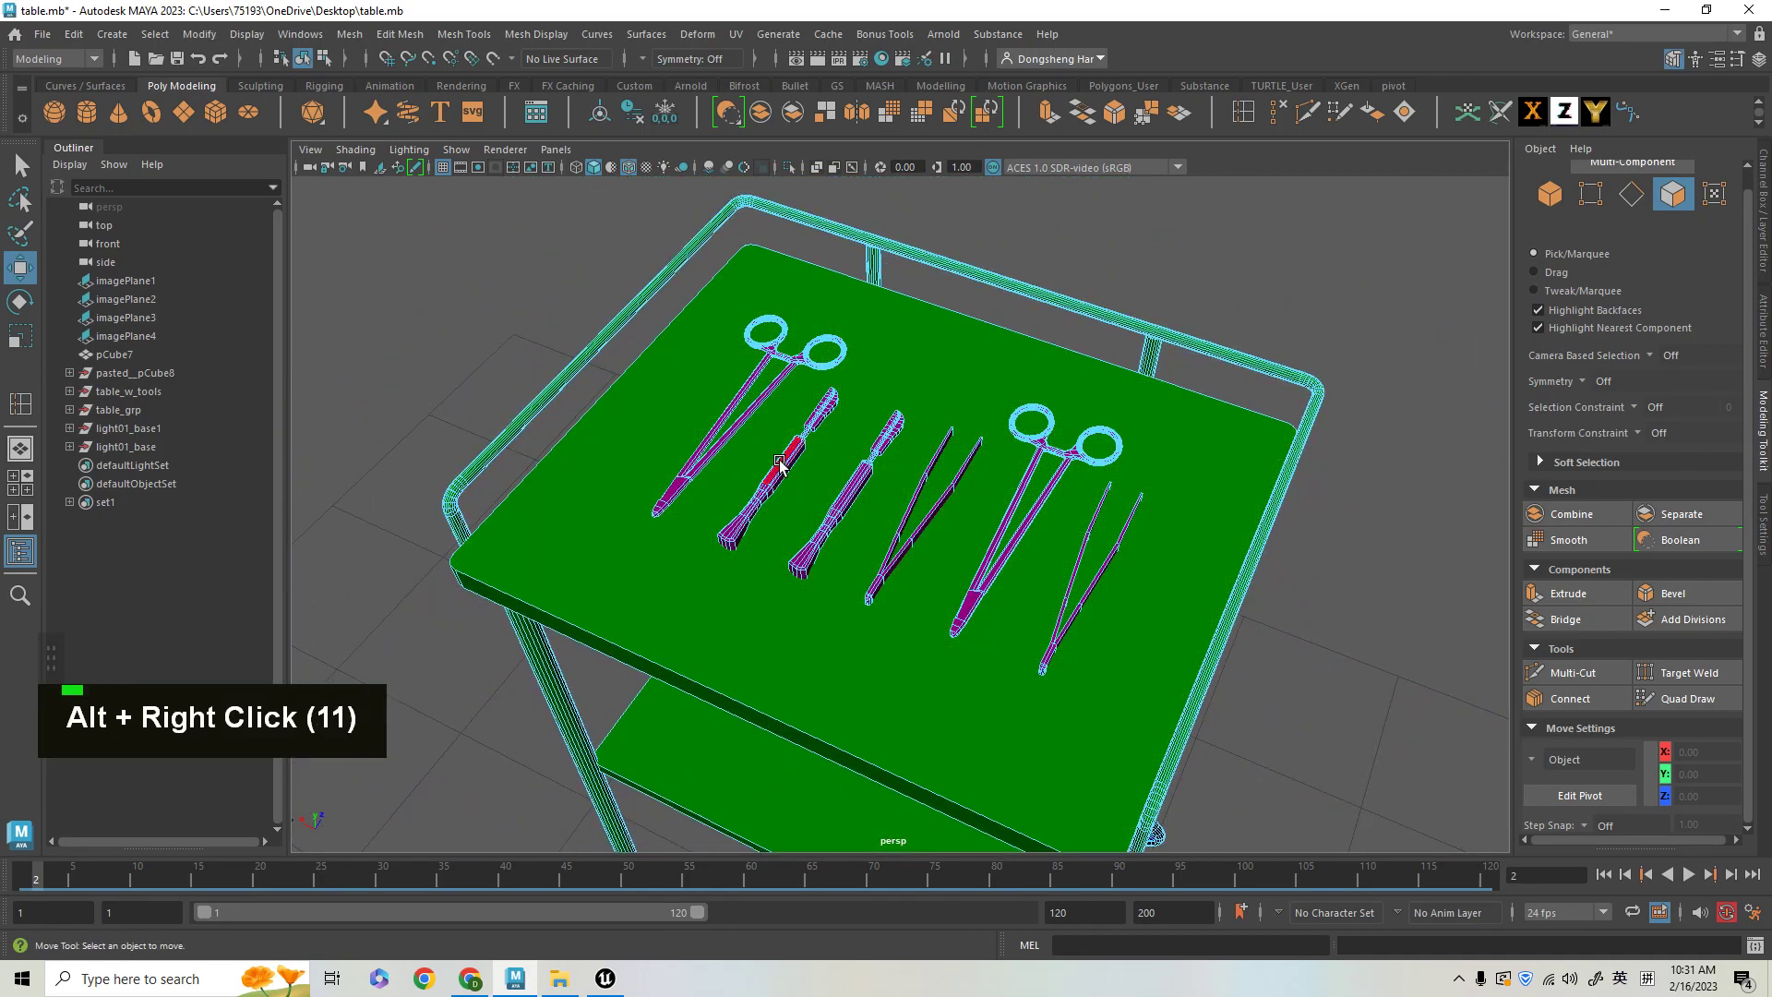
# - Extract the faces of one scalpel, one pair of tweezers and one pair of scissors from the trolley mesh as separate objects
pyautogui.click(773, 475)
pyautogui.keyDown('alt'); pyautogui.moveTo(761, 397); pyautogui.dragTo(883, 431, button='right'); pyautogui.keyUp('alt')
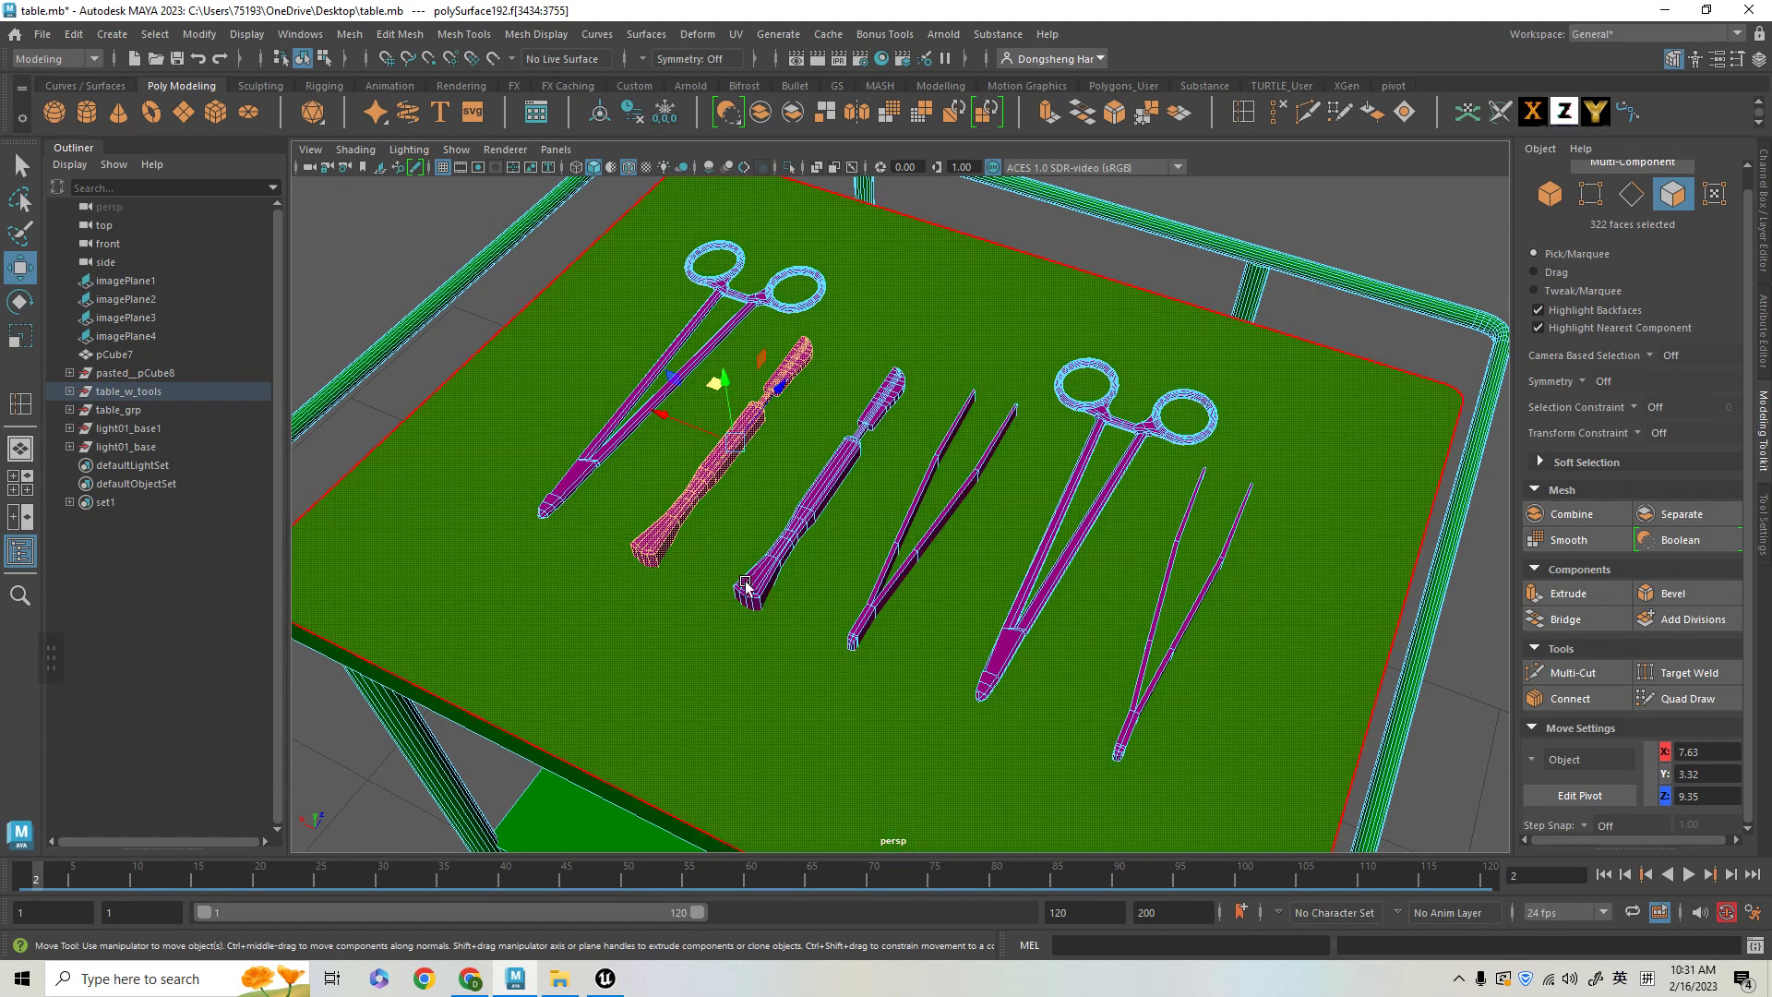
pyautogui.keyDown('shift'); pyautogui.click(902, 611); pyautogui.keyUp('shift')
pyautogui.keyDown('shift'); pyautogui.doubleClick(1018, 623); pyautogui.keyUp('shift')
pyautogui.keyDown('alt'); pyautogui.moveTo(1085, 551); pyautogui.dragTo(1095, 514, button='right'); pyautogui.keyUp('alt')
pyautogui.keyDown('alt'); pyautogui.moveTo(997, 572); pyautogui.dragTo(1029, 513, button='middle'); pyautogui.keyUp('alt')
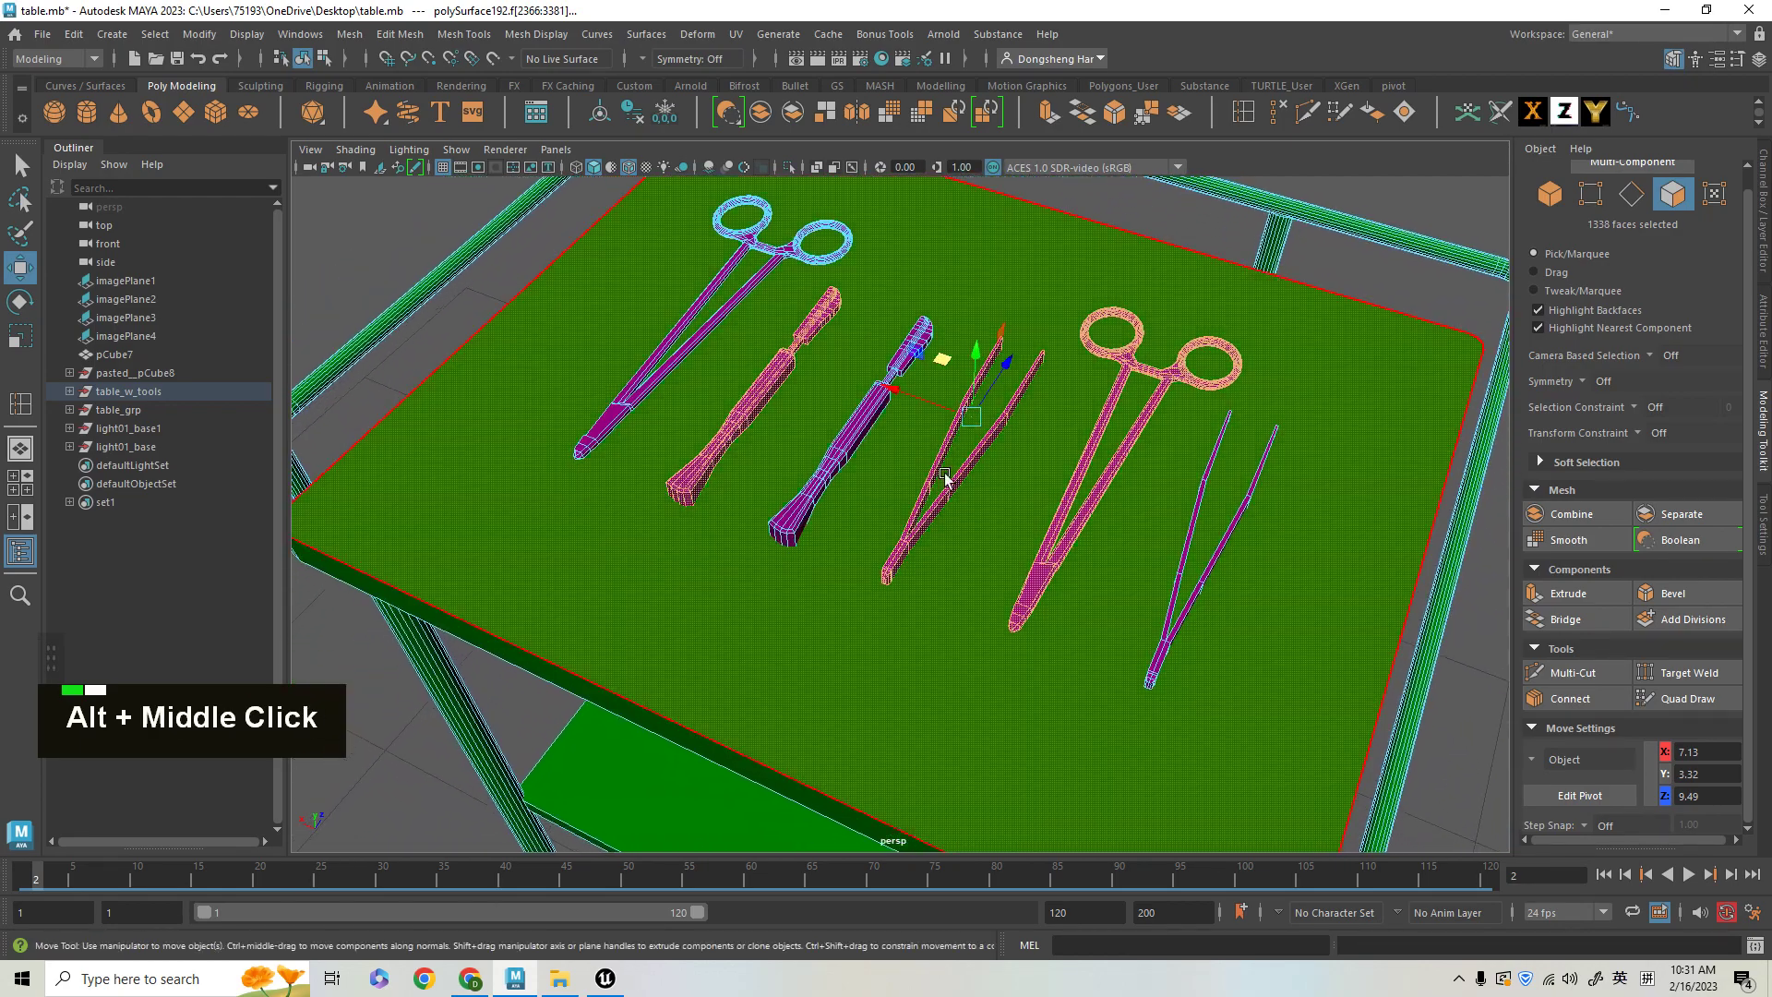
pyautogui.click(827, 113)
pyautogui.keyDown('alt'); pyautogui.moveTo(849, 430); pyautogui.dragTo(863, 520, button='right'); pyautogui.keyUp('alt')
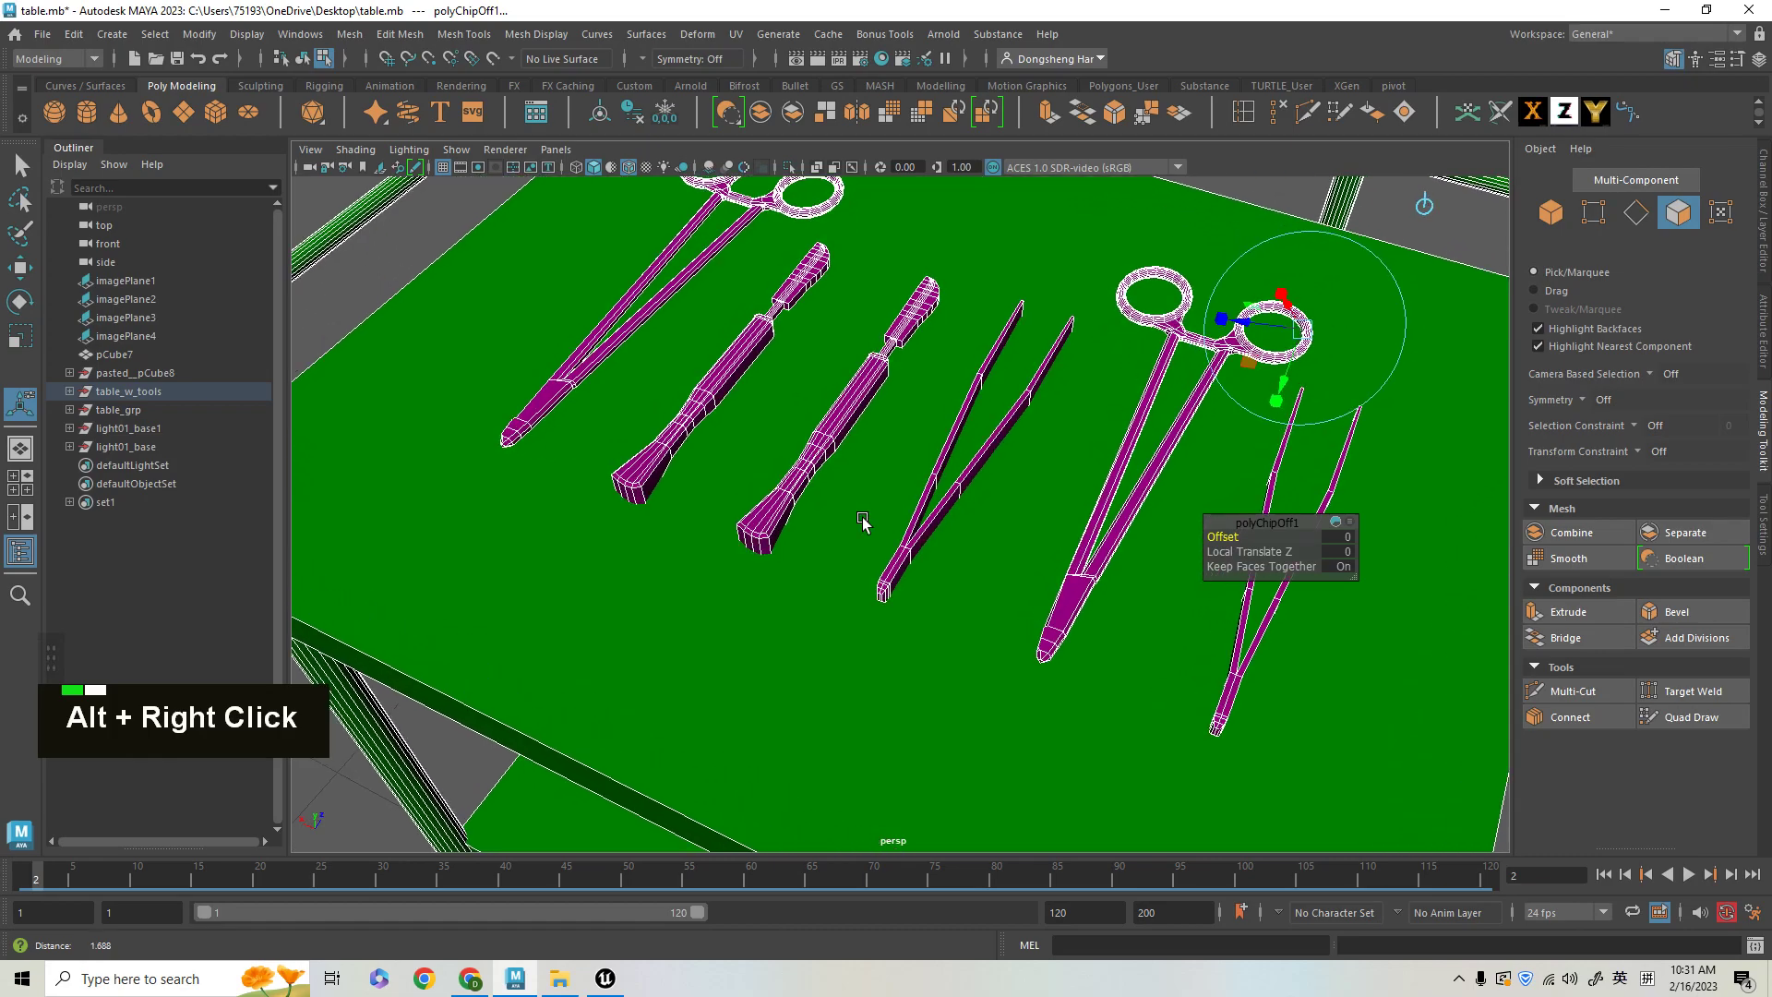
# - Return to object selection and deselect the trolley, keeping only the three extracted instruments selected
pyautogui.press('q')
pyautogui.scroll(-3, 836, 443)
pyautogui.moveTo(856, 335); pyautogui.dragTo(887, 541, button='right')
pyautogui.keyDown('ctrl'); pyautogui.click(839, 638); pyautogui.keyUp('ctrl')
pyautogui.keyDown('alt'); pyautogui.moveTo(1088, 695); pyautogui.dragTo(996, 641, button='right'); pyautogui.keyUp('alt')
pyautogui.keyDown('alt'); pyautogui.moveTo(996, 642); pyautogui.dragTo(1000, 479); pyautogui.keyUp('alt')
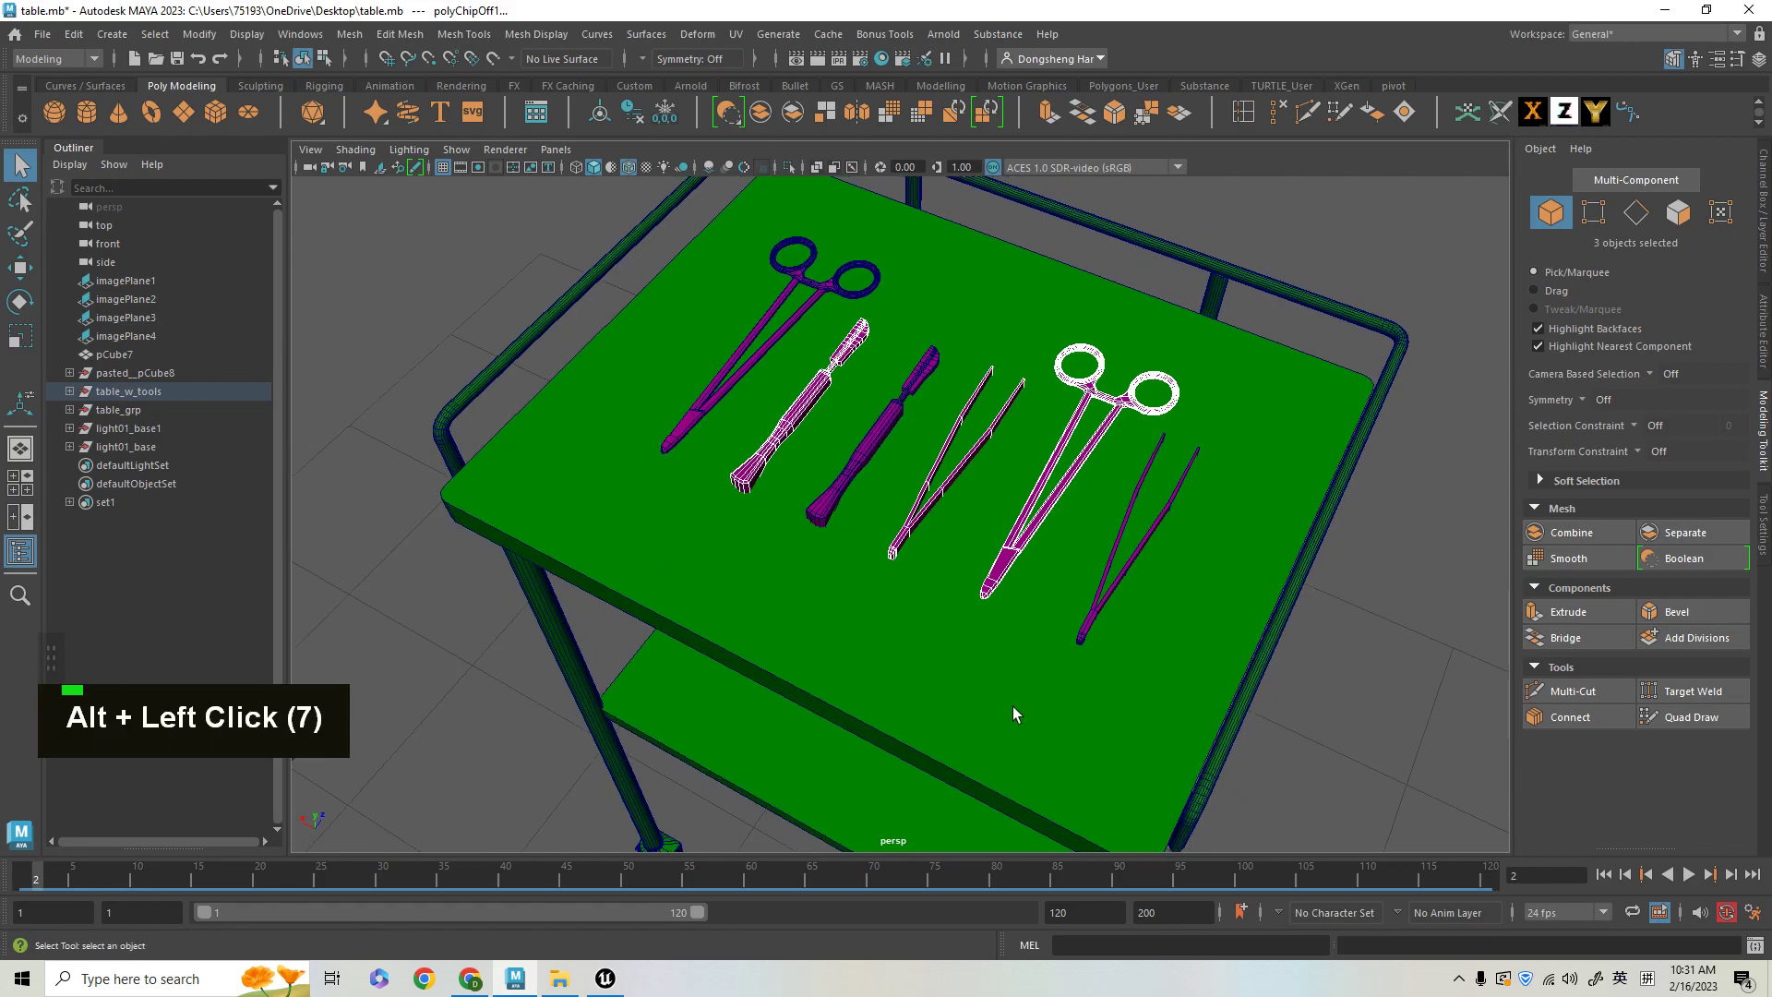
pyautogui.keyDown('alt'); pyautogui.moveTo(1039, 407); pyautogui.dragTo(1078, 565, button='right'); pyautogui.keyUp('alt')
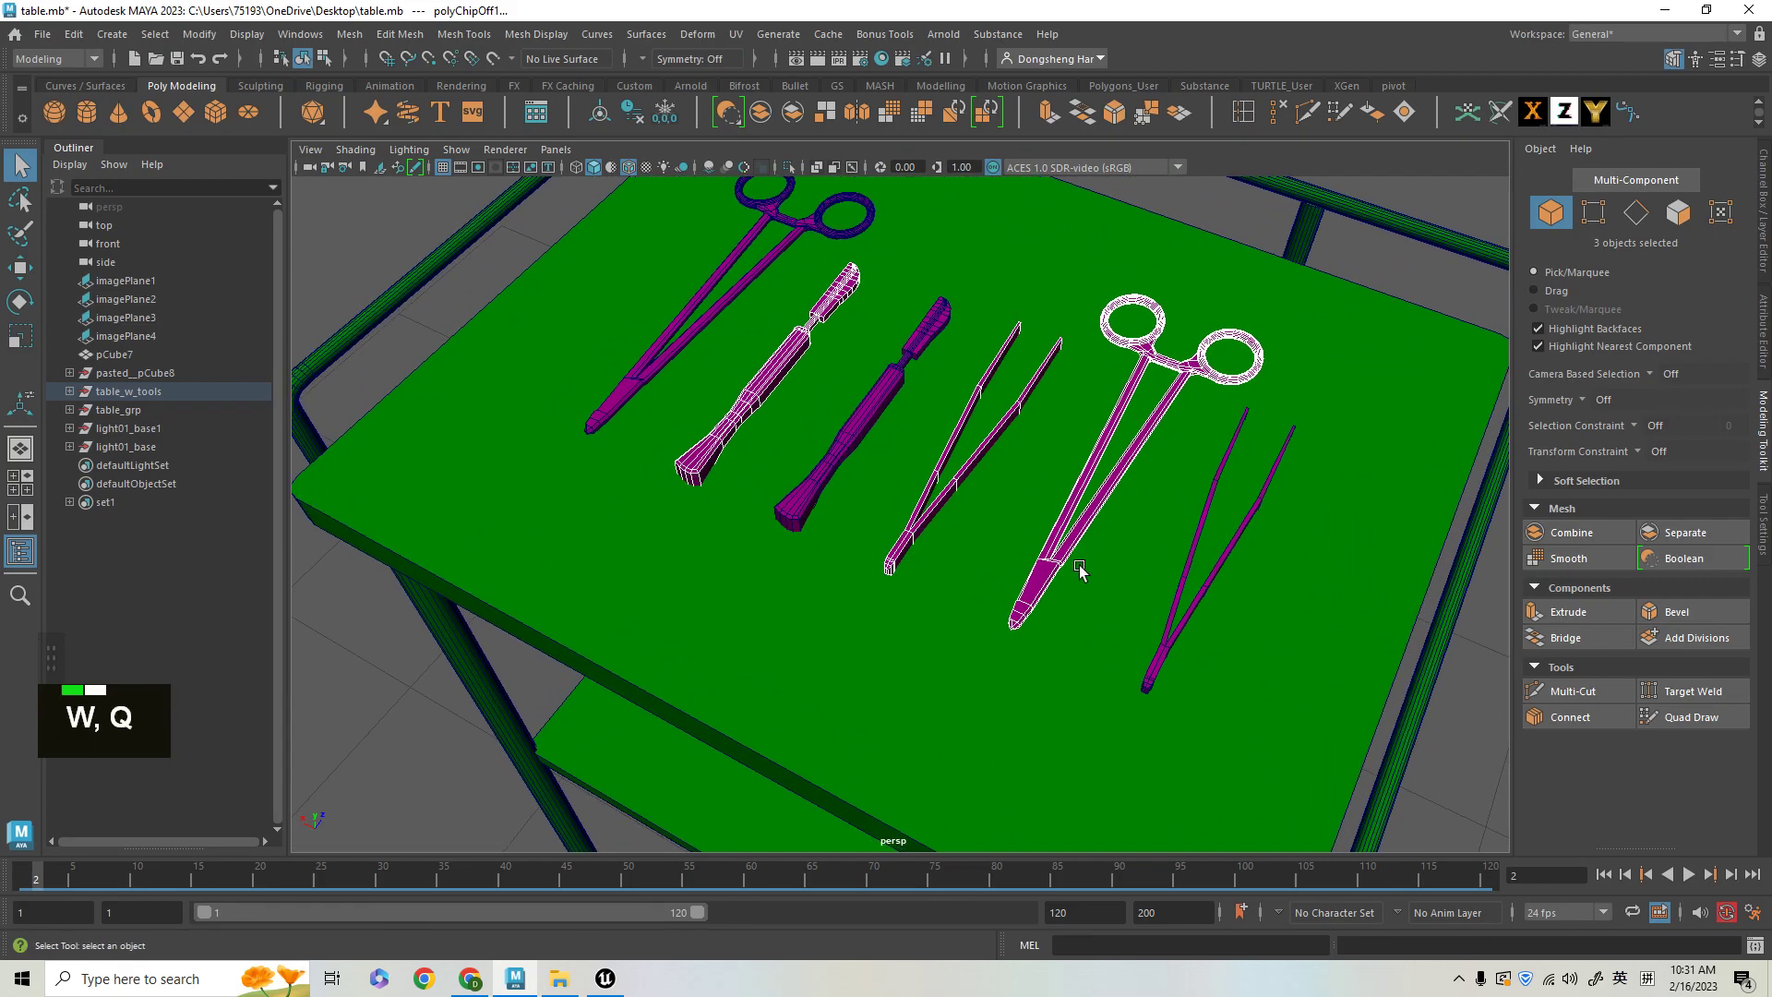
pyautogui.press('w')
pyautogui.keyDown('alt'); pyautogui.moveTo(1114, 572); pyautogui.dragTo(1035, 505, button='middle'); pyautogui.keyUp('alt')
pyautogui.keyDown('alt'); pyautogui.moveTo(1035, 505); pyautogui.dragTo(872, 501, button='right'); pyautogui.keyUp('alt')
pyautogui.keyDown('alt'); pyautogui.moveTo(872, 499); pyautogui.dragTo(930, 508); pyautogui.keyUp('alt')
pyautogui.keyDown('alt'); pyautogui.moveTo(930, 509); pyautogui.dragTo(939, 481, button='right'); pyautogui.keyUp('alt')
pyautogui.keyDown('alt'); pyautogui.moveTo(939, 481); pyautogui.dragTo(968, 542, button='middle'); pyautogui.keyUp('alt')
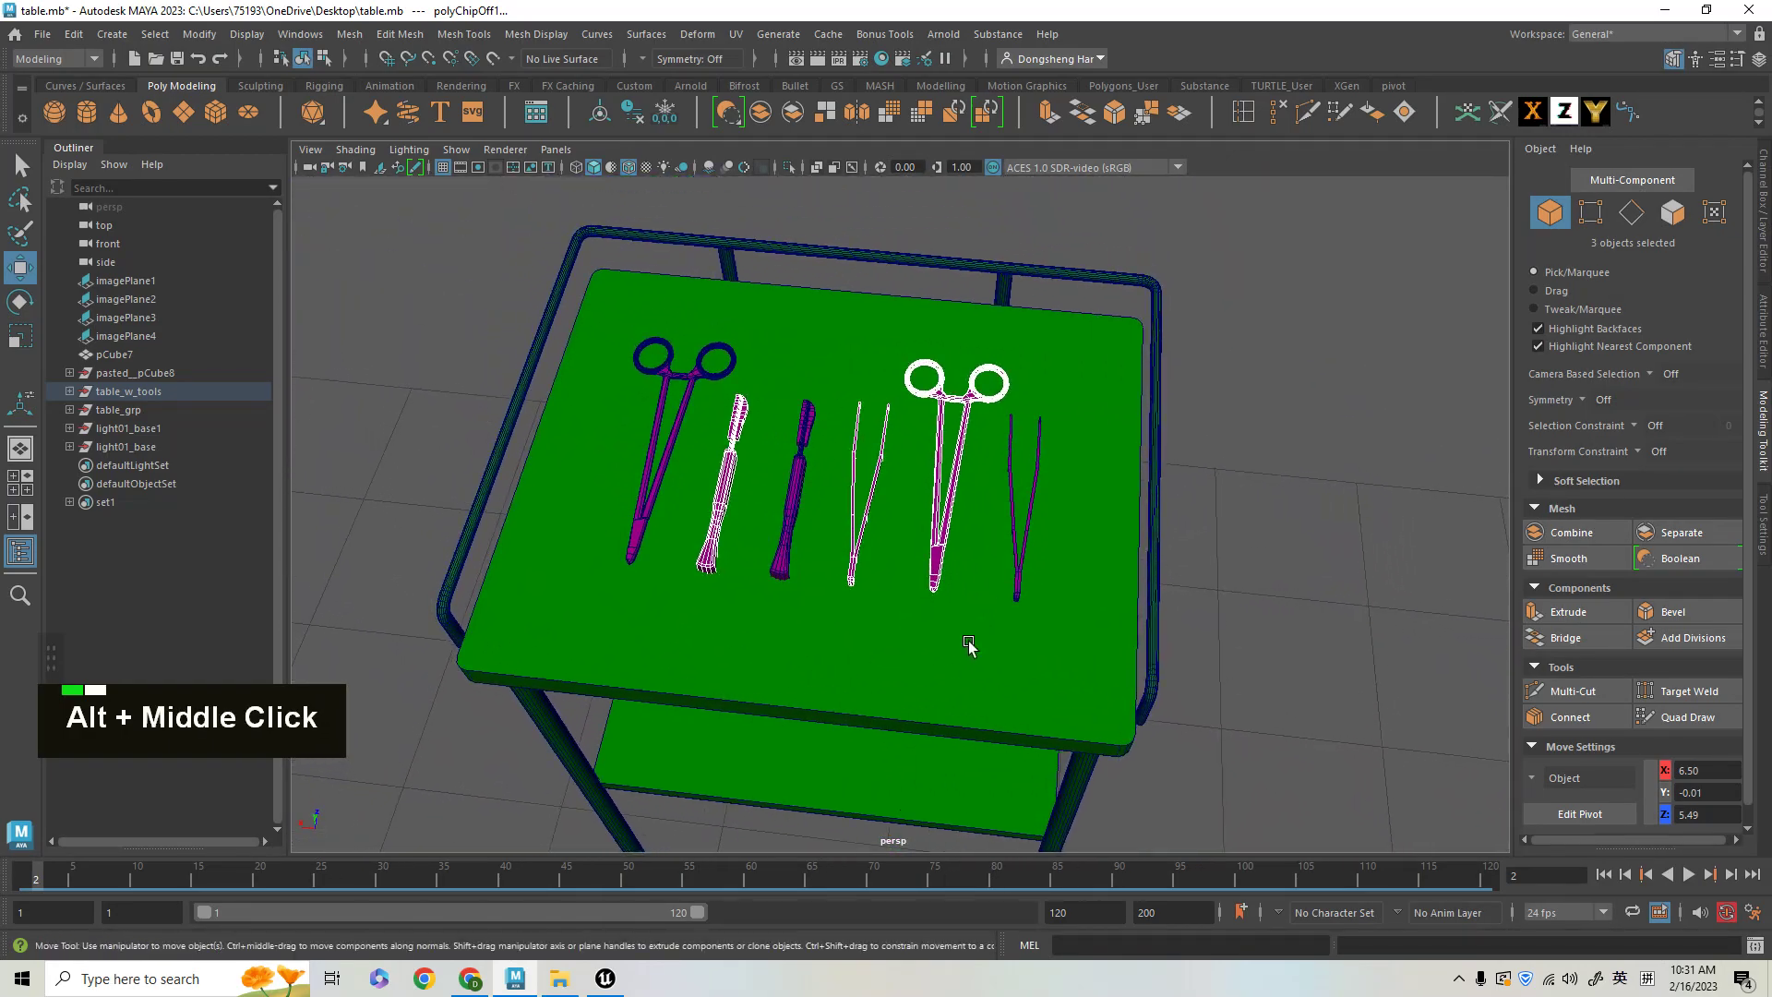
# - Select the extracted scalpel, tweezers and scissors and reparent them from polySurface192 directly under the table_w_tools group
pyautogui.press('q')
pyautogui.keyDown('shift'); pyautogui.click(946, 480); pyautogui.keyUp('shift')
pyautogui.keyDown('shift'); pyautogui.click(850, 503); pyautogui.keyUp('shift')
pyautogui.keyDown('shift'); pyautogui.click(852, 503); pyautogui.keyUp('shift')
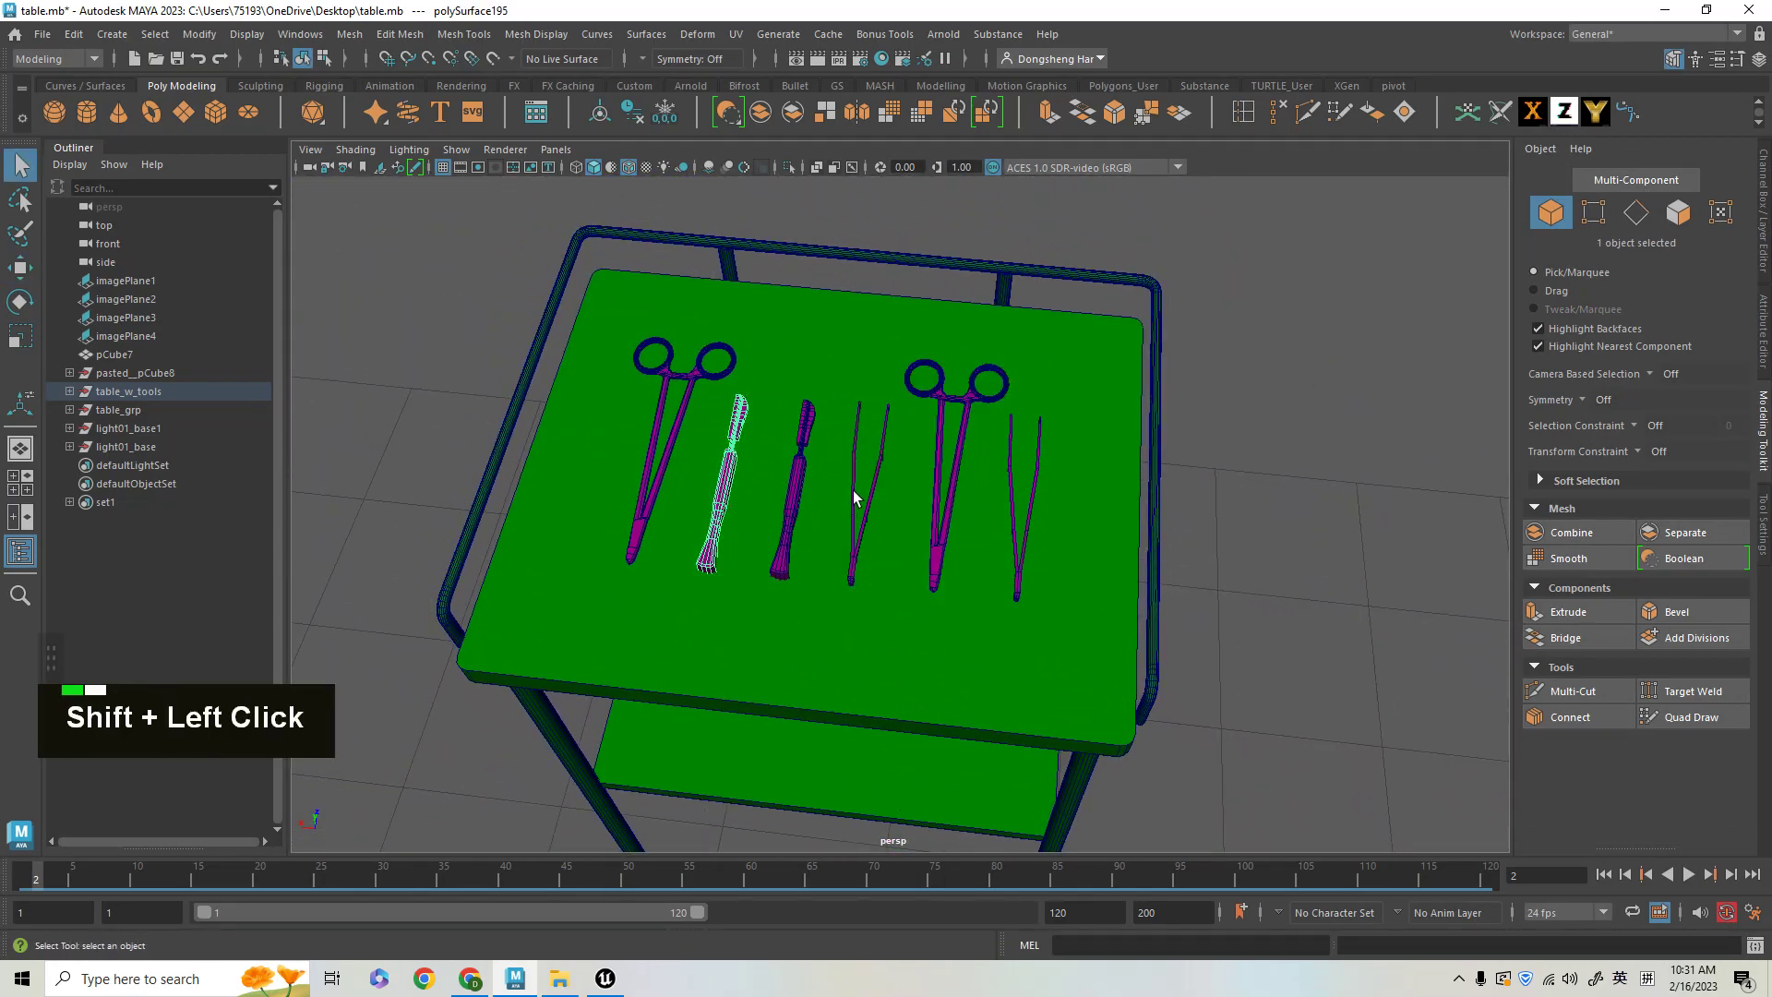
pyautogui.keyDown('shift'); pyautogui.click(935, 559); pyautogui.keyUp('shift')
pyautogui.keyDown('alt'); pyautogui.moveTo(1095, 443); pyautogui.dragTo(889, 520); pyautogui.keyUp('alt')
pyautogui.keyDown('alt'); pyautogui.moveTo(889, 520); pyautogui.dragTo(830, 489, button='right'); pyautogui.keyUp('alt')
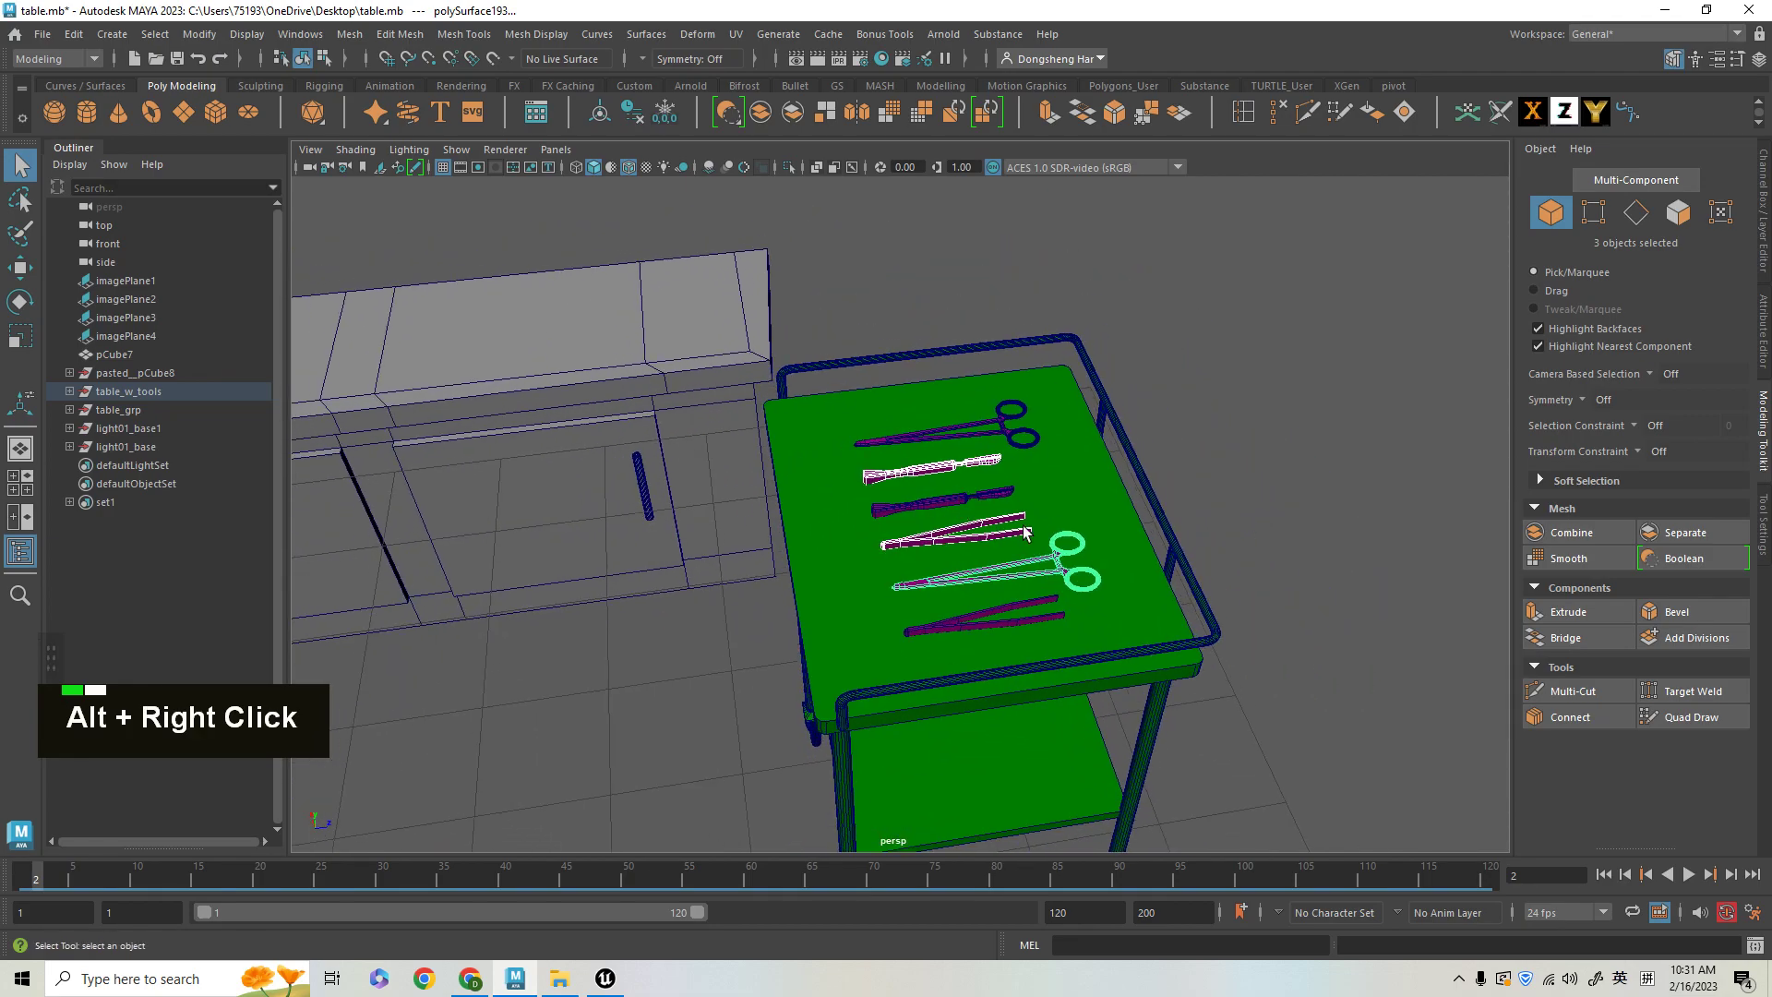
pyautogui.keyDown('alt'); pyautogui.moveTo(830, 489); pyautogui.dragTo(702, 480); pyautogui.keyUp('alt')
pyautogui.keyDown('alt'); pyautogui.moveTo(701, 480); pyautogui.dragTo(738, 507, button='right'); pyautogui.keyUp('alt')
pyautogui.click(70, 391)
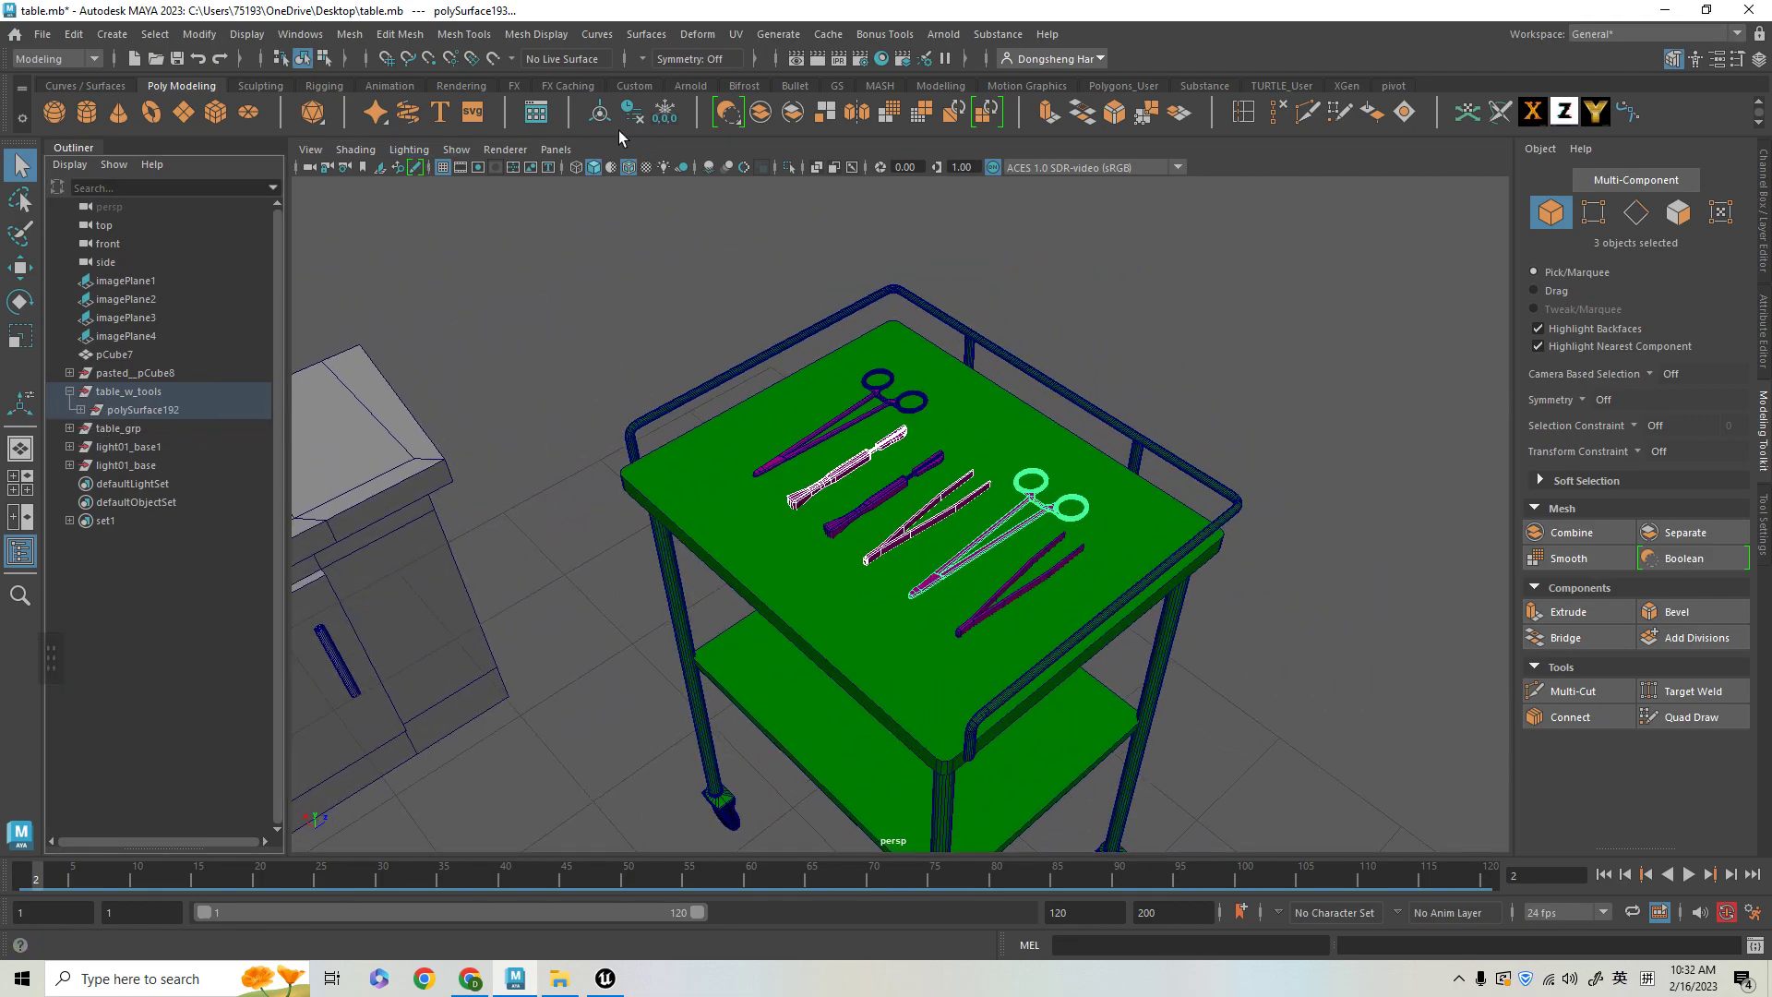
pyautogui.click(81, 411)
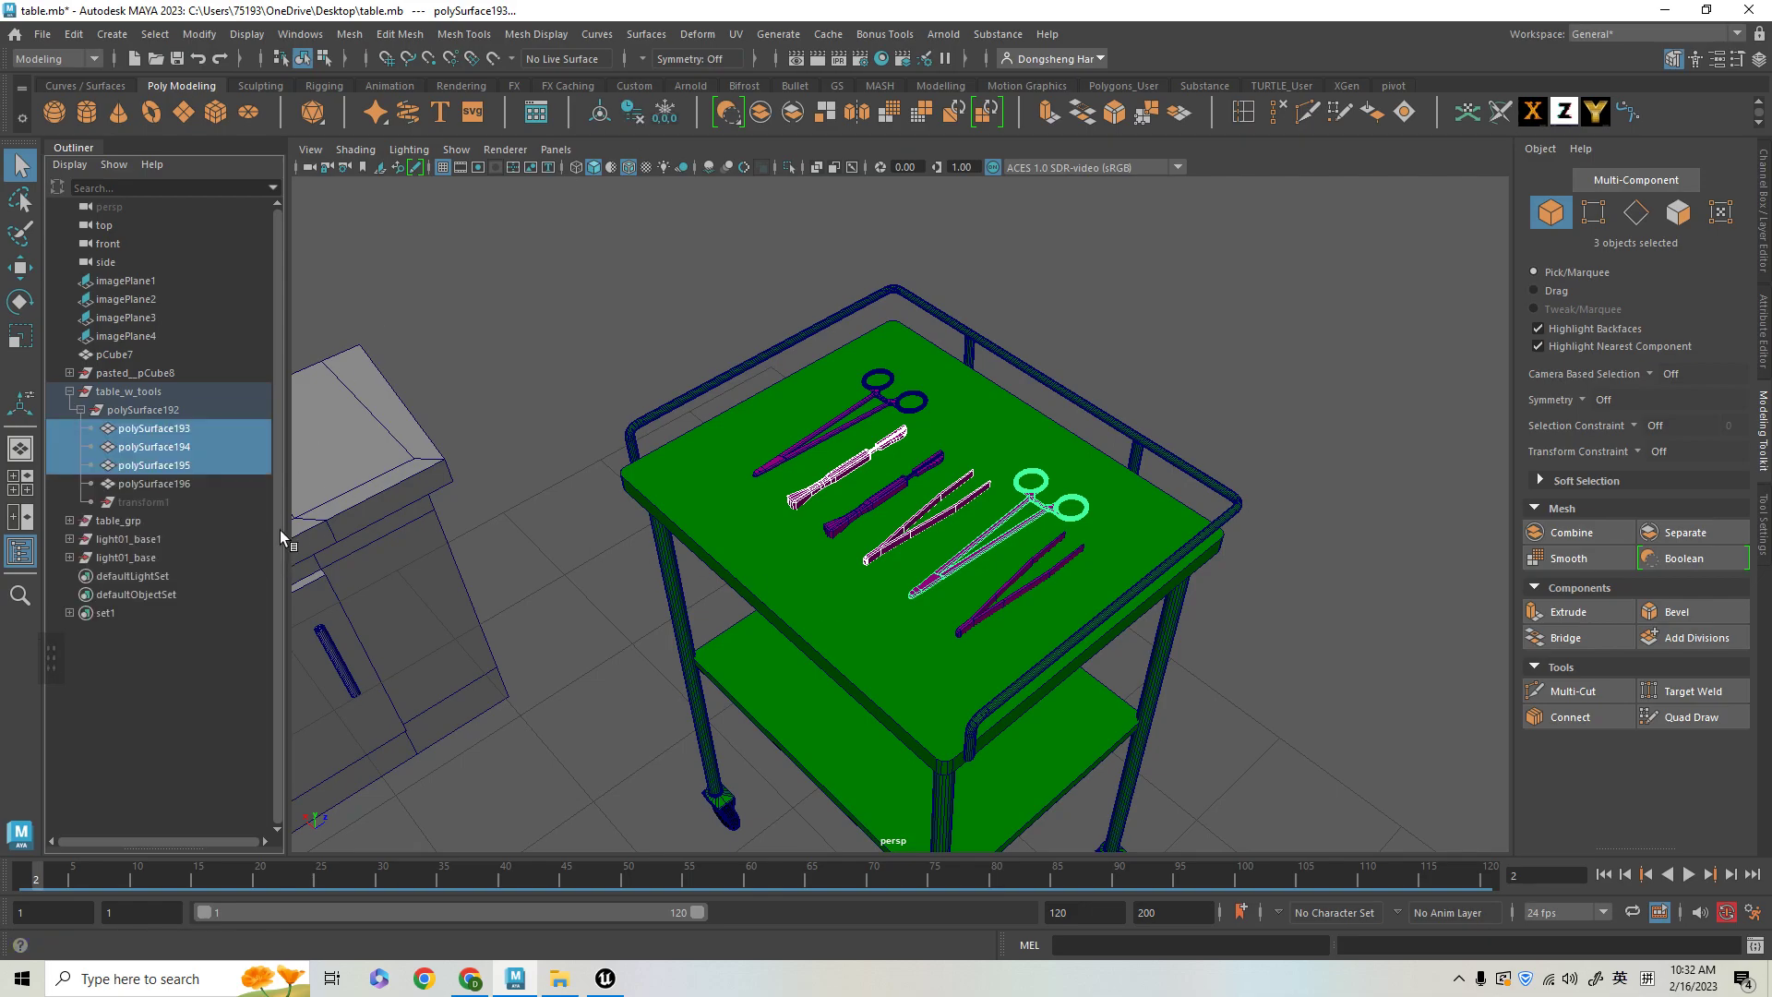
pyautogui.moveTo(149, 432); pyautogui.dragTo(157, 402, button='middle')
# - Rename the extracted scalpel object as tool_1
pyautogui.click(140, 410)
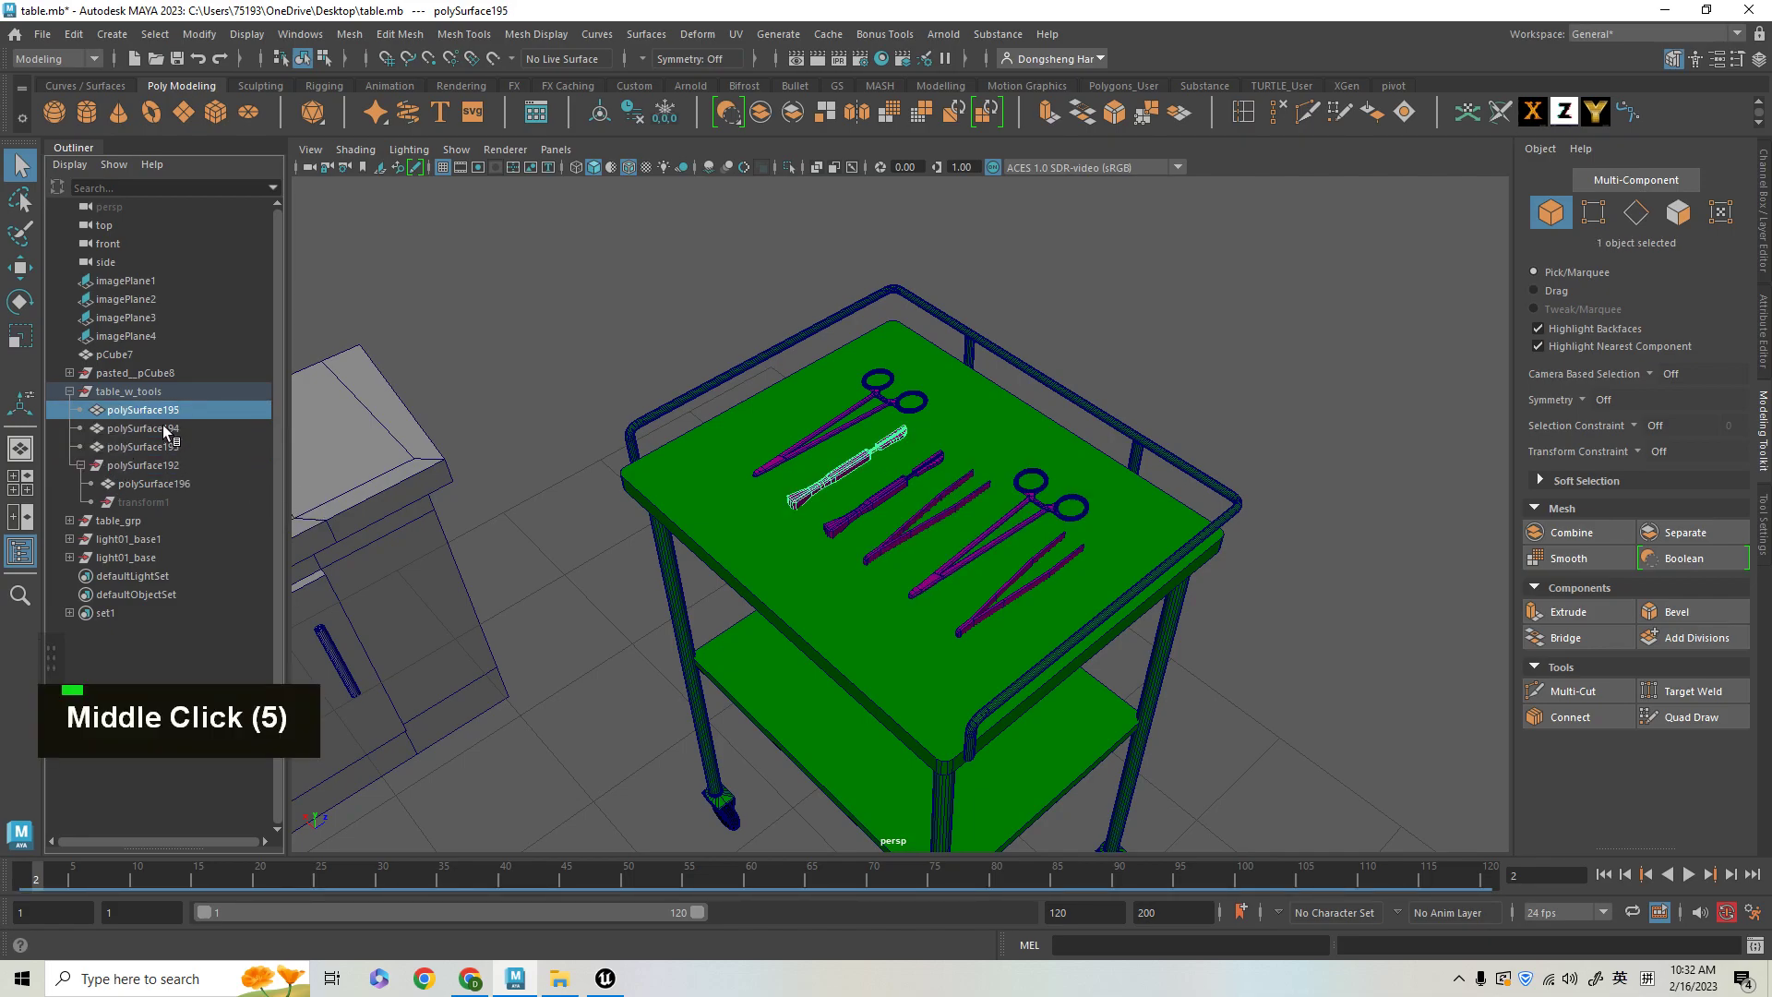
pyautogui.write('tool')
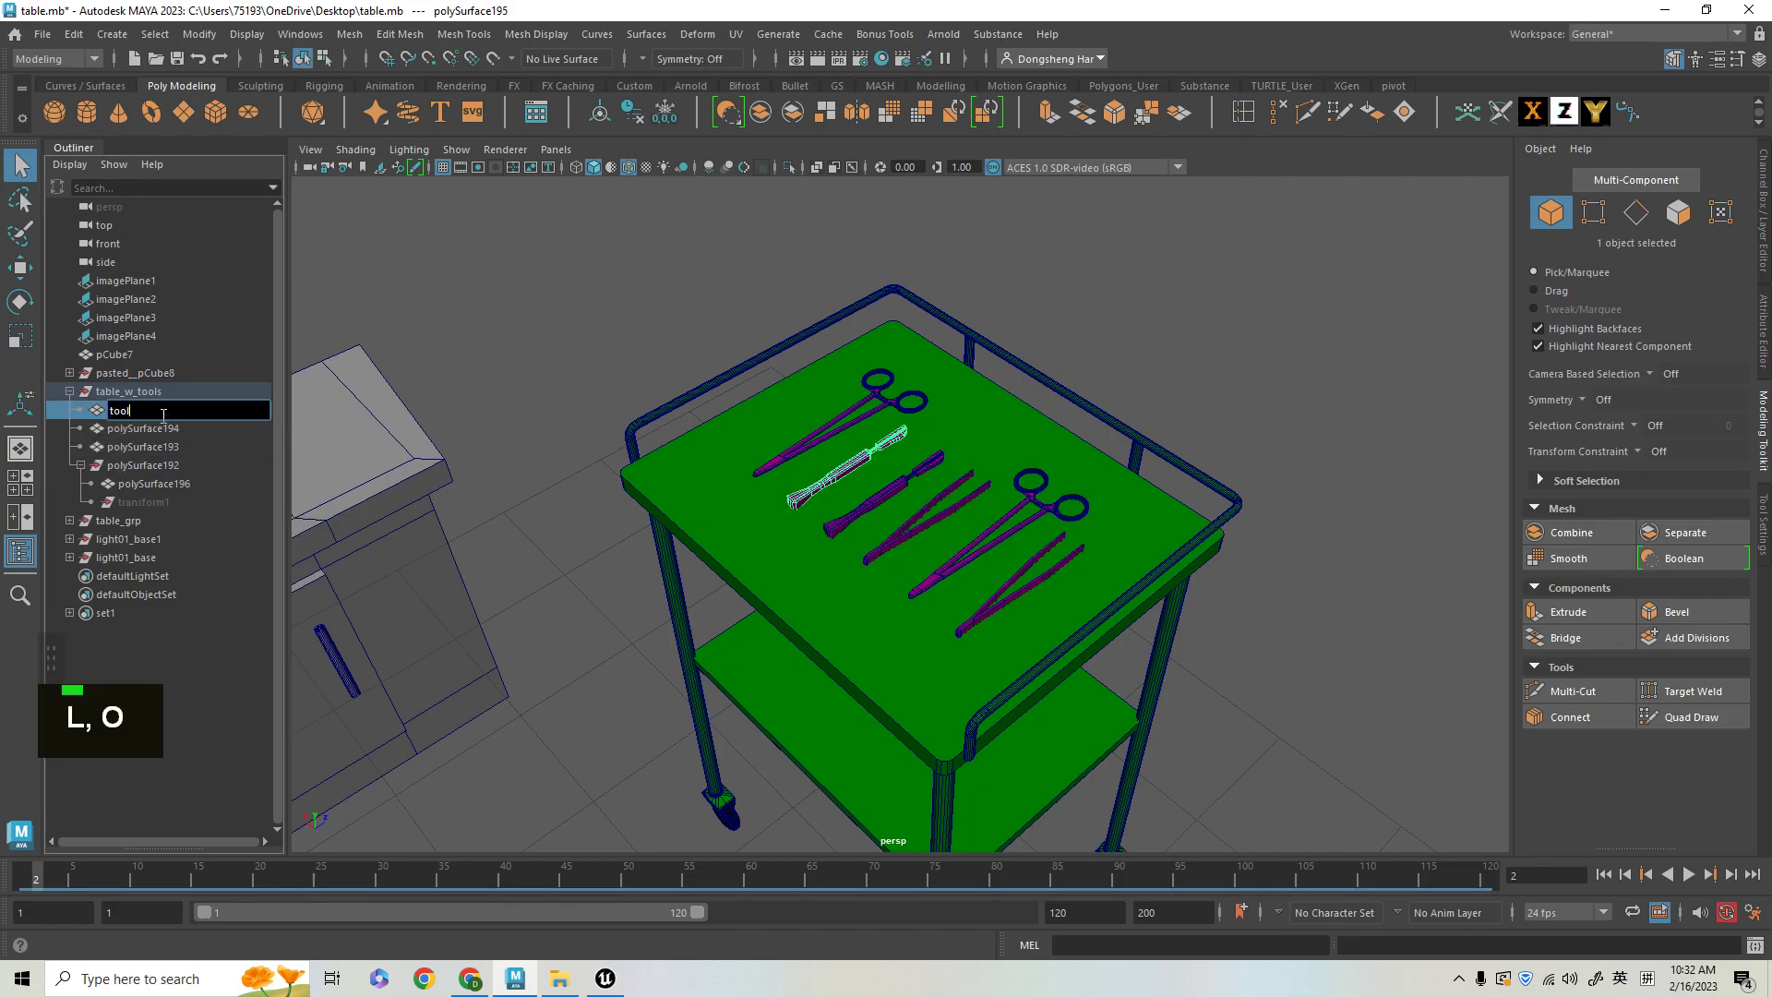
pyautogui.write('+')
pyautogui.press('BackSpace')
pyautogui.write(')_')
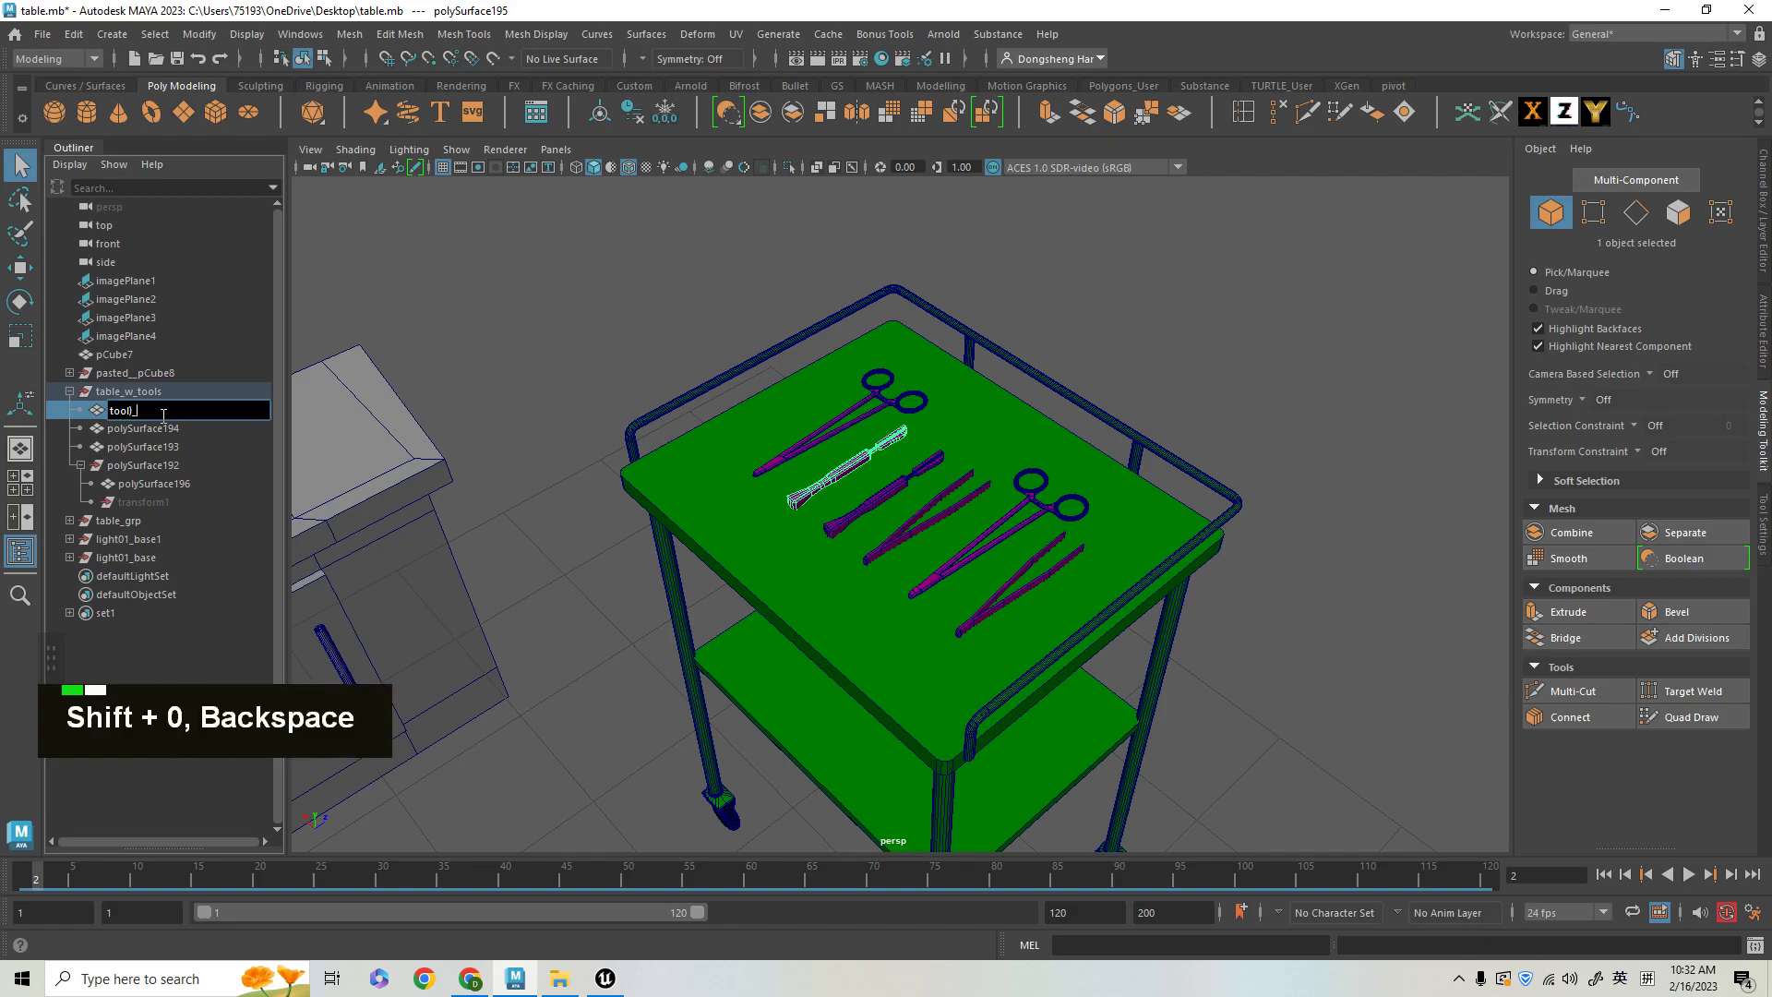
pyautogui.press('BackSpace')
pyautogui.press('BackSpace')
pyautogui.write('_1')
pyautogui.press('Return')
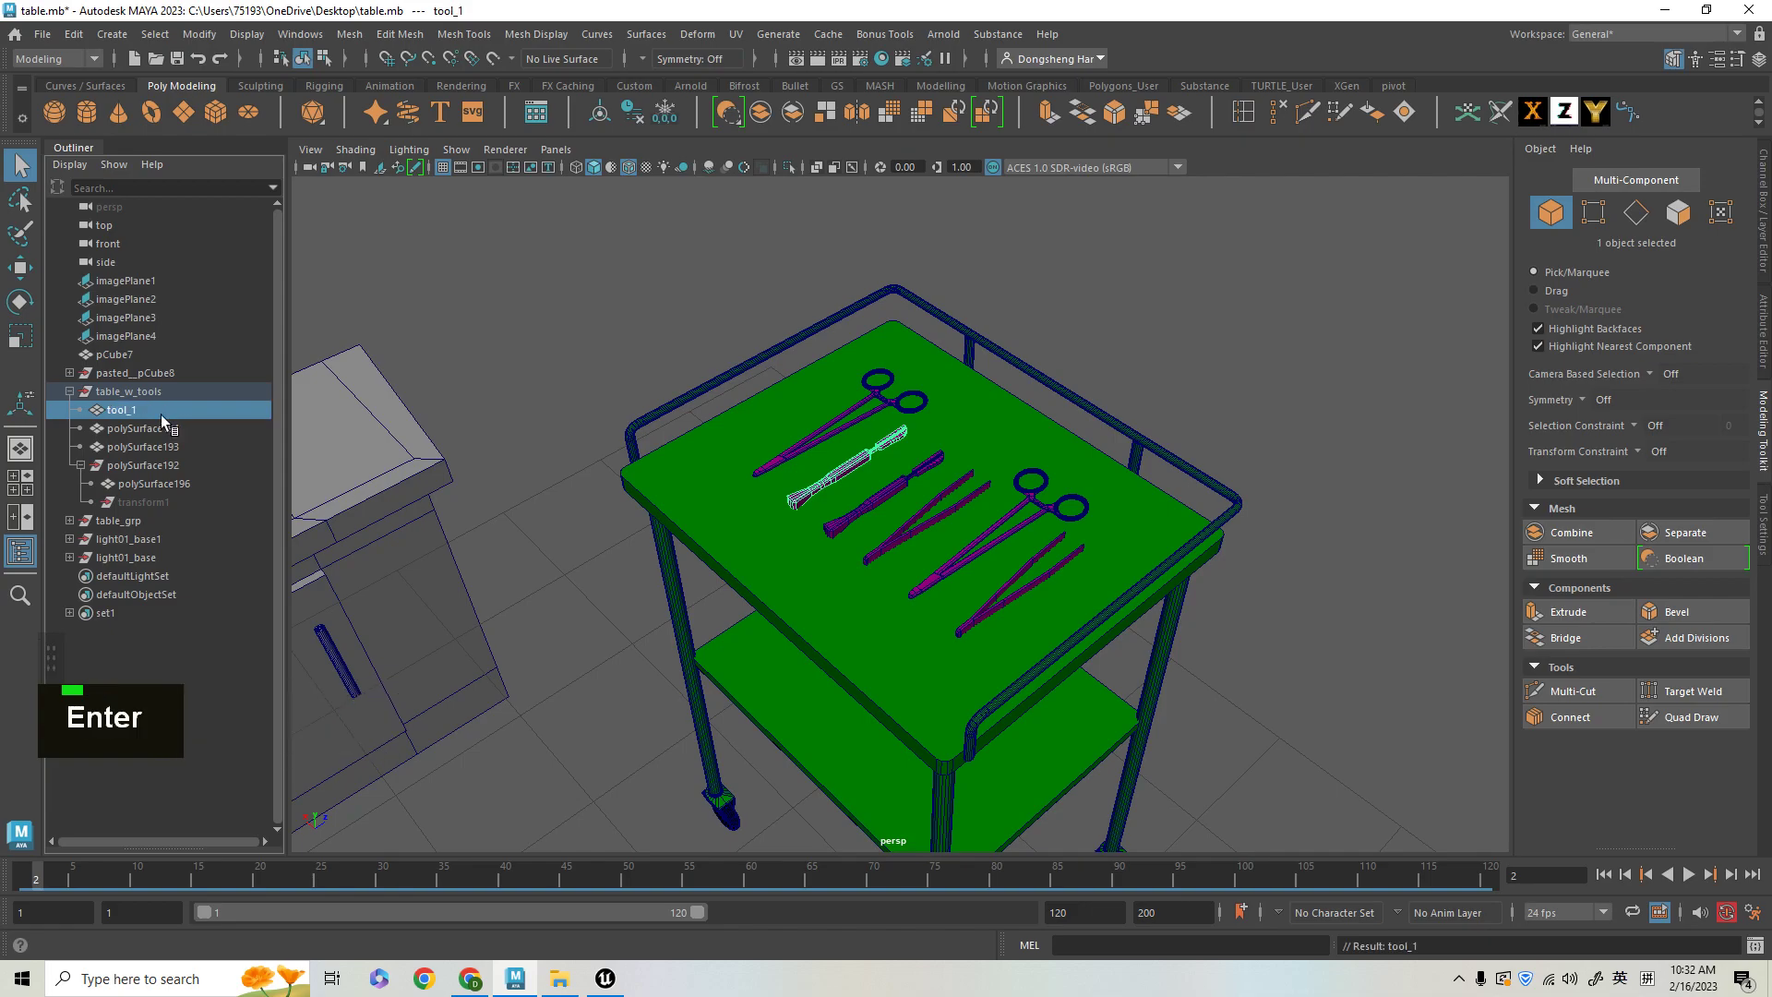
# - Rename the extracted tweezers as Tool_2 and the extracted scissors as tool_3
pyautogui.doubleClick(158, 429)
pyautogui.write('T')
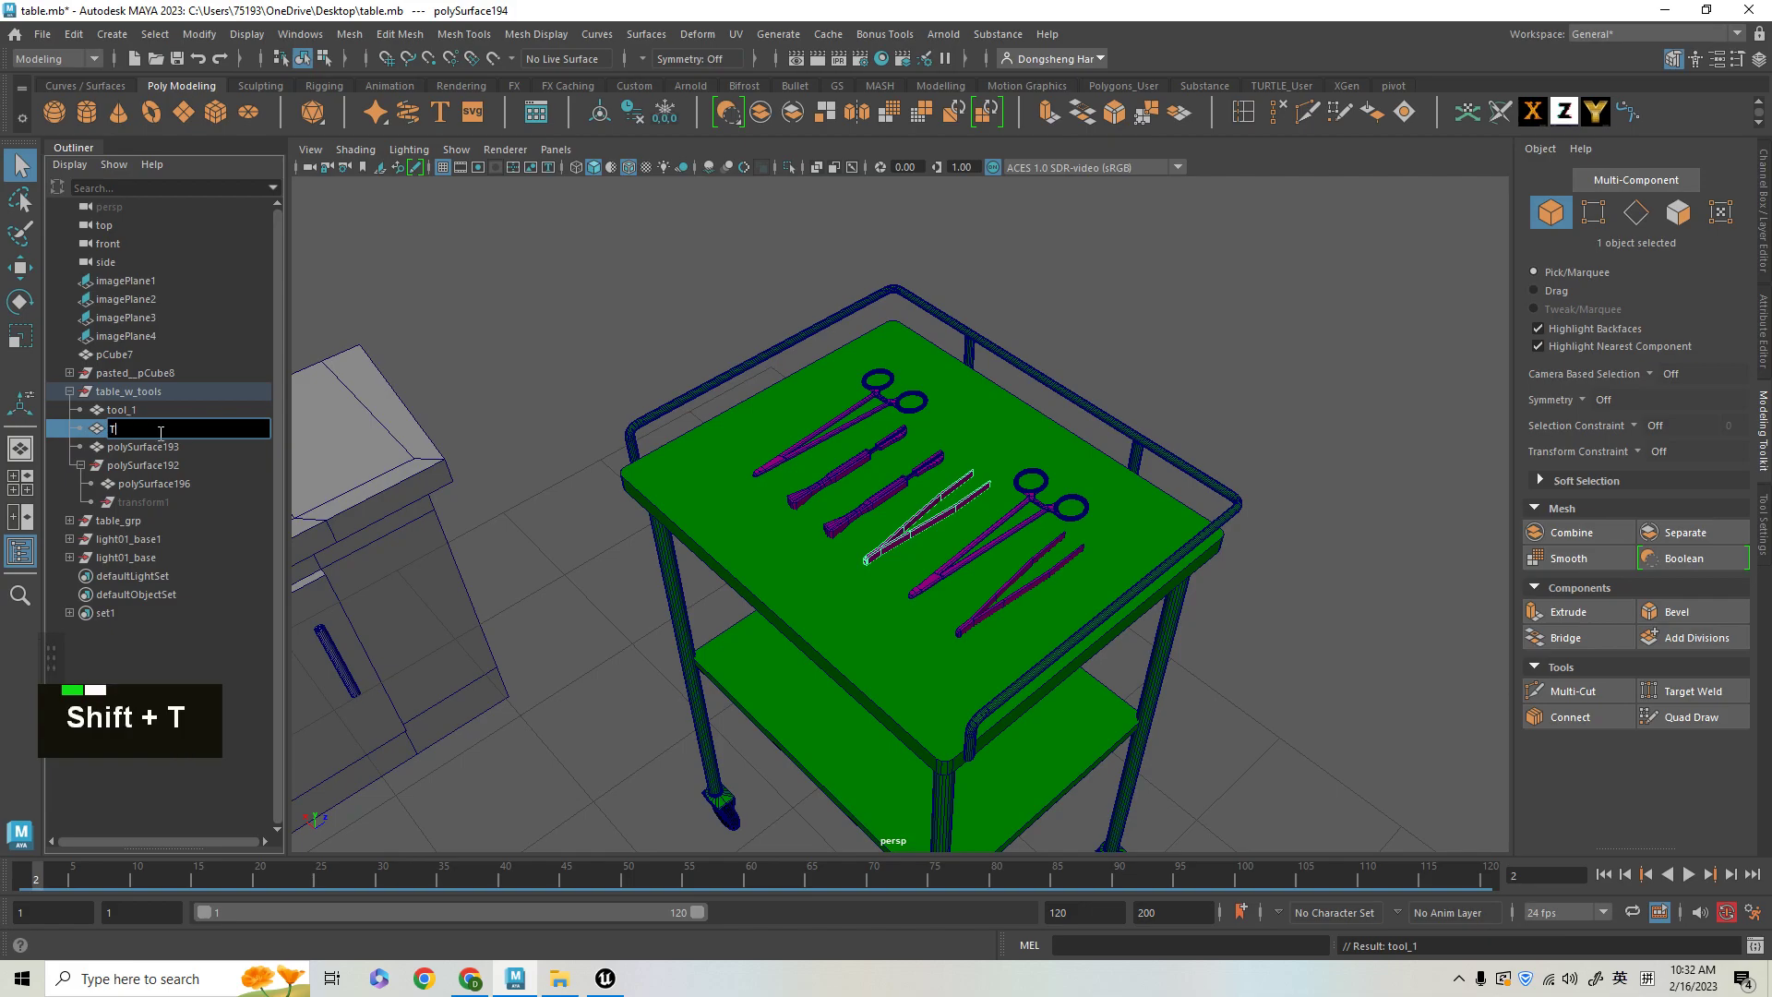
pyautogui.write('ool_2')
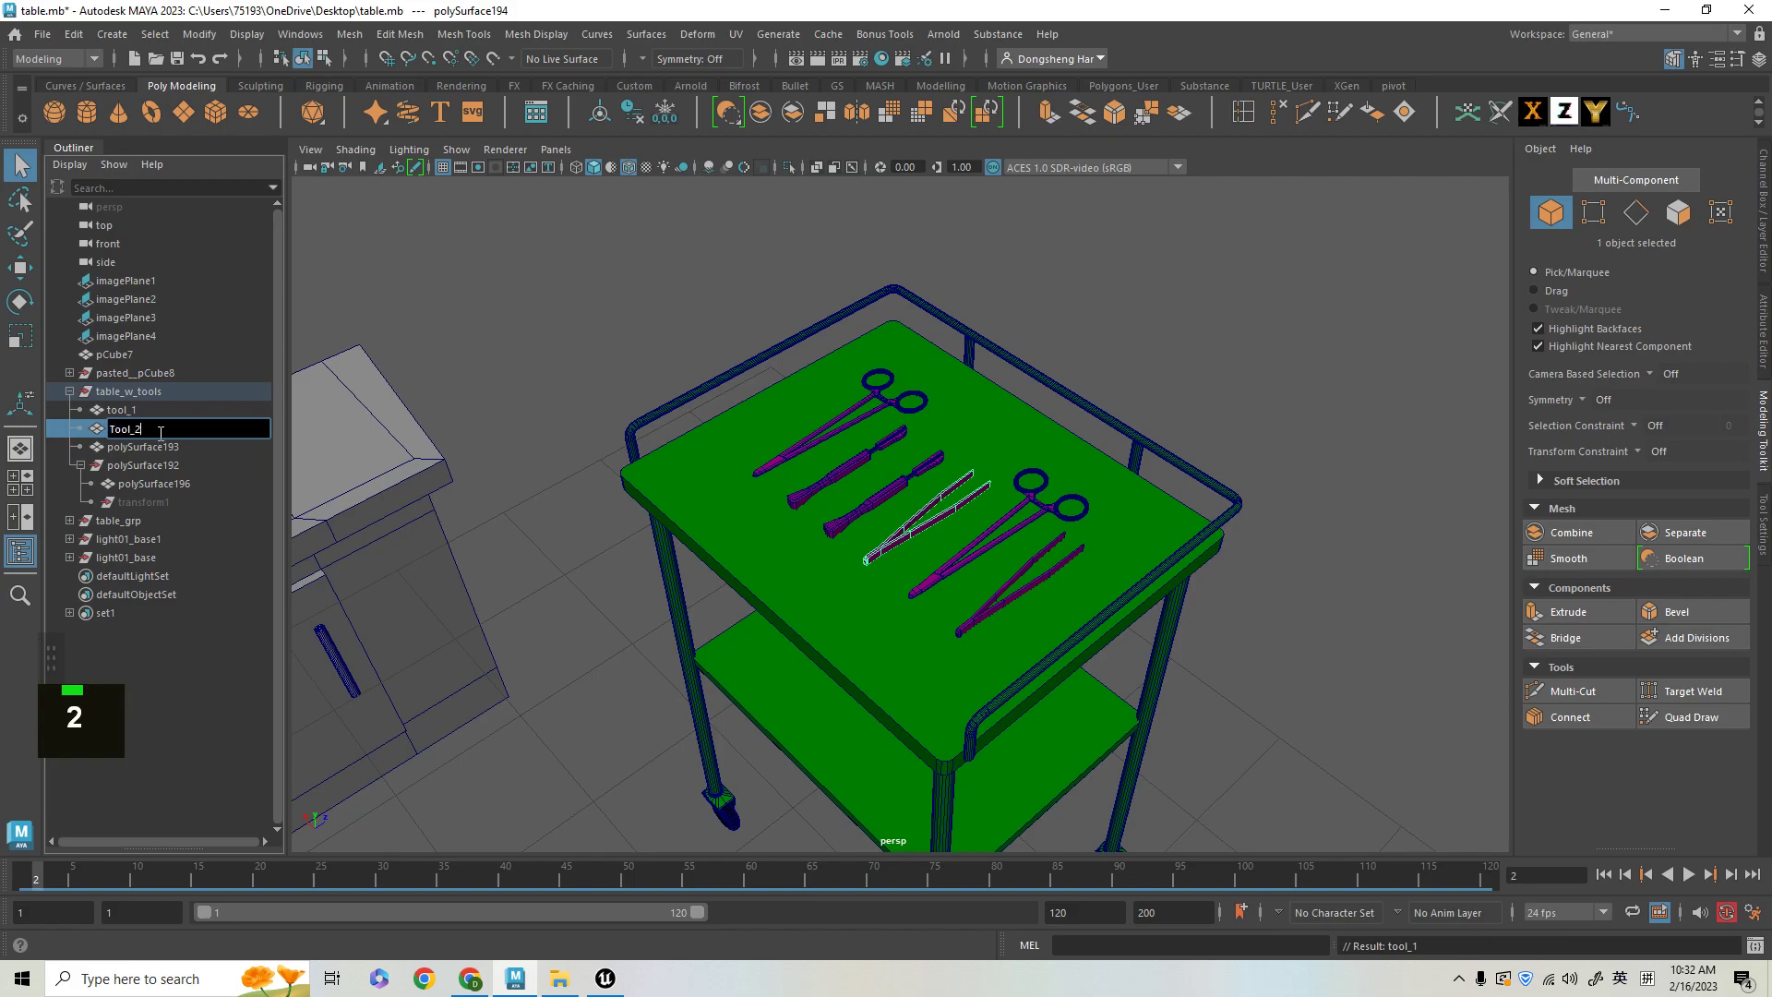
pyautogui.press('Return')
pyautogui.write('to')
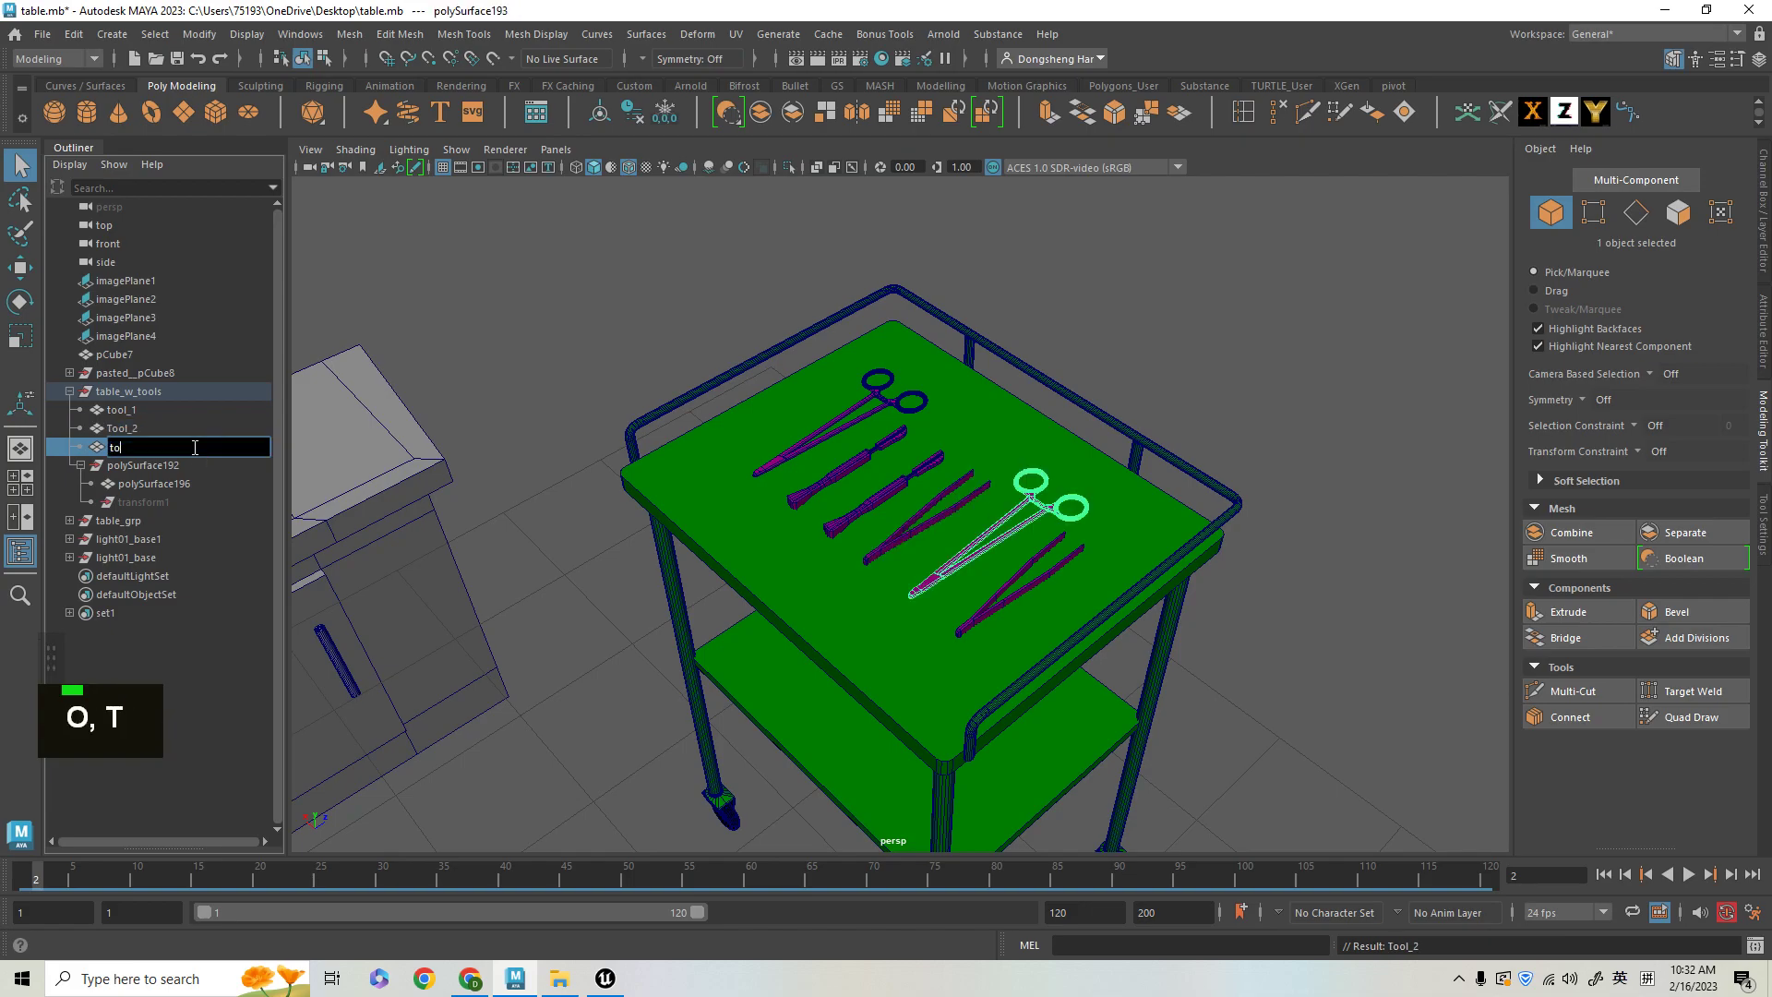
pyautogui.write('ol_3')
pyautogui.press('Return')
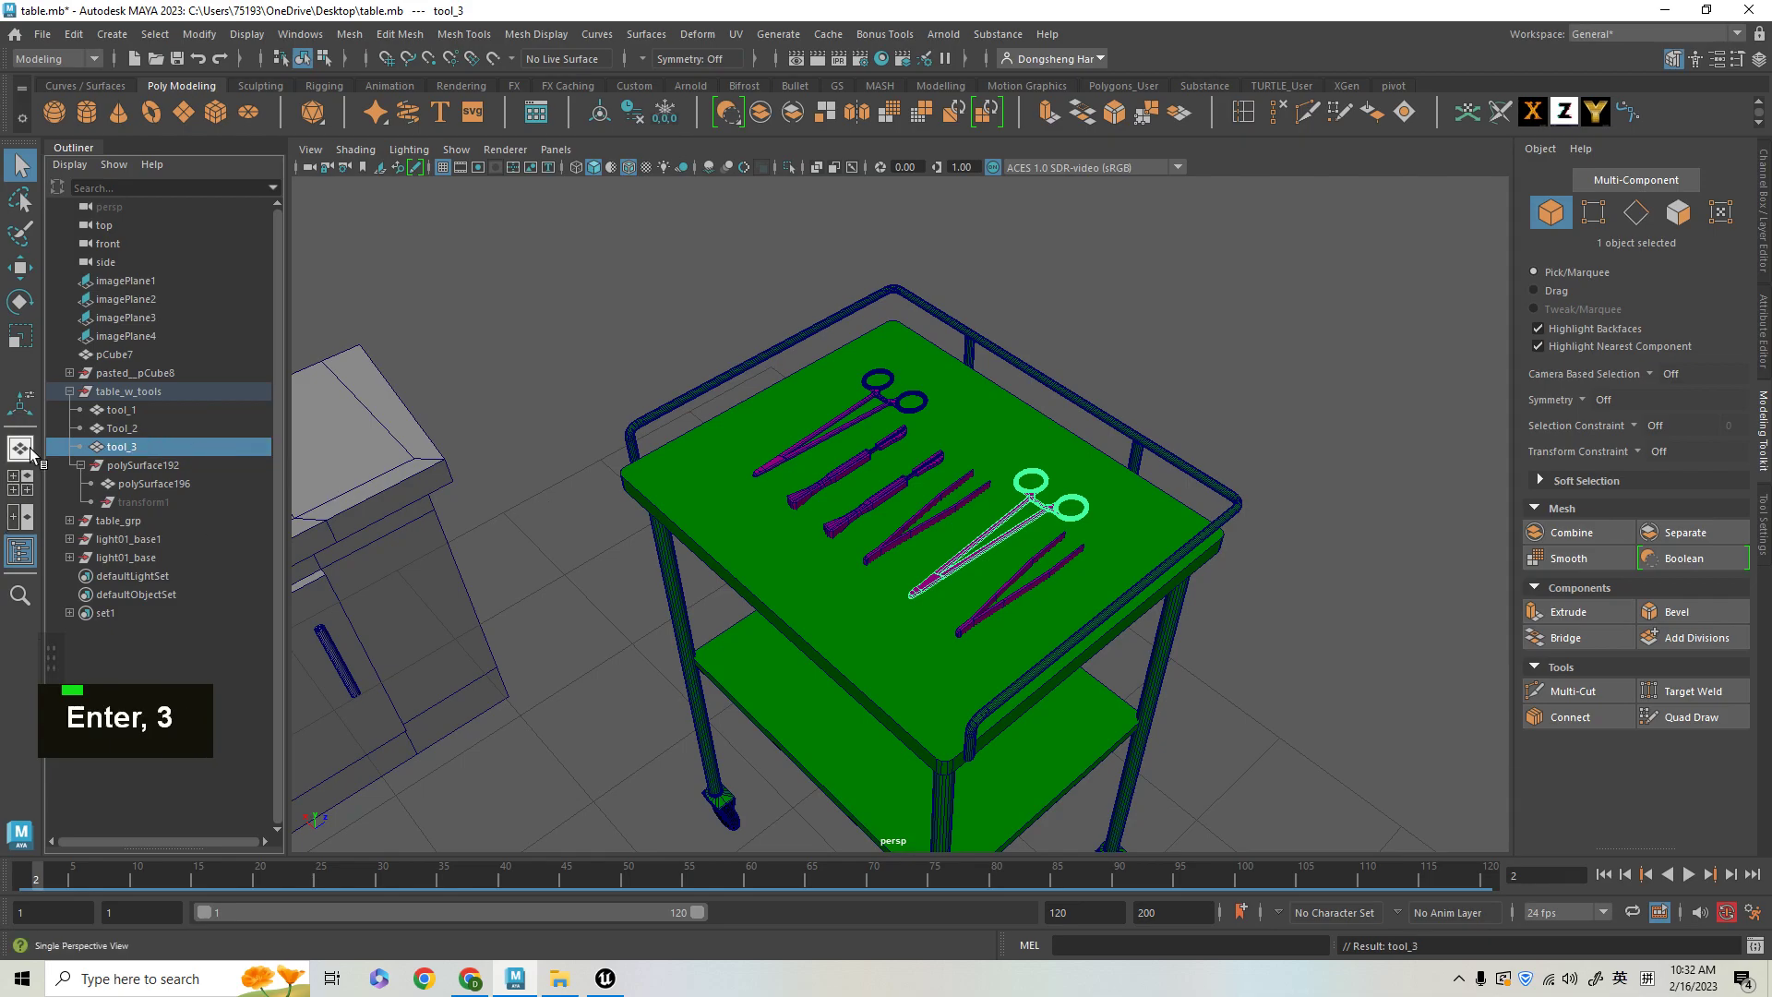
# - Select tool_1, Tool_2 and tool_3 together and center each object's pivot on its own geometry
pyautogui.keyDown('shift'); pyautogui.click(163, 412); pyautogui.keyUp('shift')
pyautogui.keyDown('alt'); pyautogui.moveTo(591, 517); pyautogui.dragTo(750, 524); pyautogui.keyUp('alt')
pyautogui.keyDown('alt'); pyautogui.moveTo(750, 523); pyautogui.dragTo(1163, 600, button='middle'); pyautogui.keyUp('alt')
pyautogui.keyDown('alt'); pyautogui.moveTo(1163, 600); pyautogui.dragTo(831, 613, button='right'); pyautogui.keyUp('alt')
pyautogui.keyDown('alt'); pyautogui.moveTo(830, 613); pyautogui.dragTo(886, 634, button='middle'); pyautogui.keyUp('alt')
pyautogui.keyDown('alt'); pyautogui.moveTo(886, 634); pyautogui.dragTo(880, 595); pyautogui.keyUp('alt')
pyautogui.press('w')
pyautogui.press('Return')
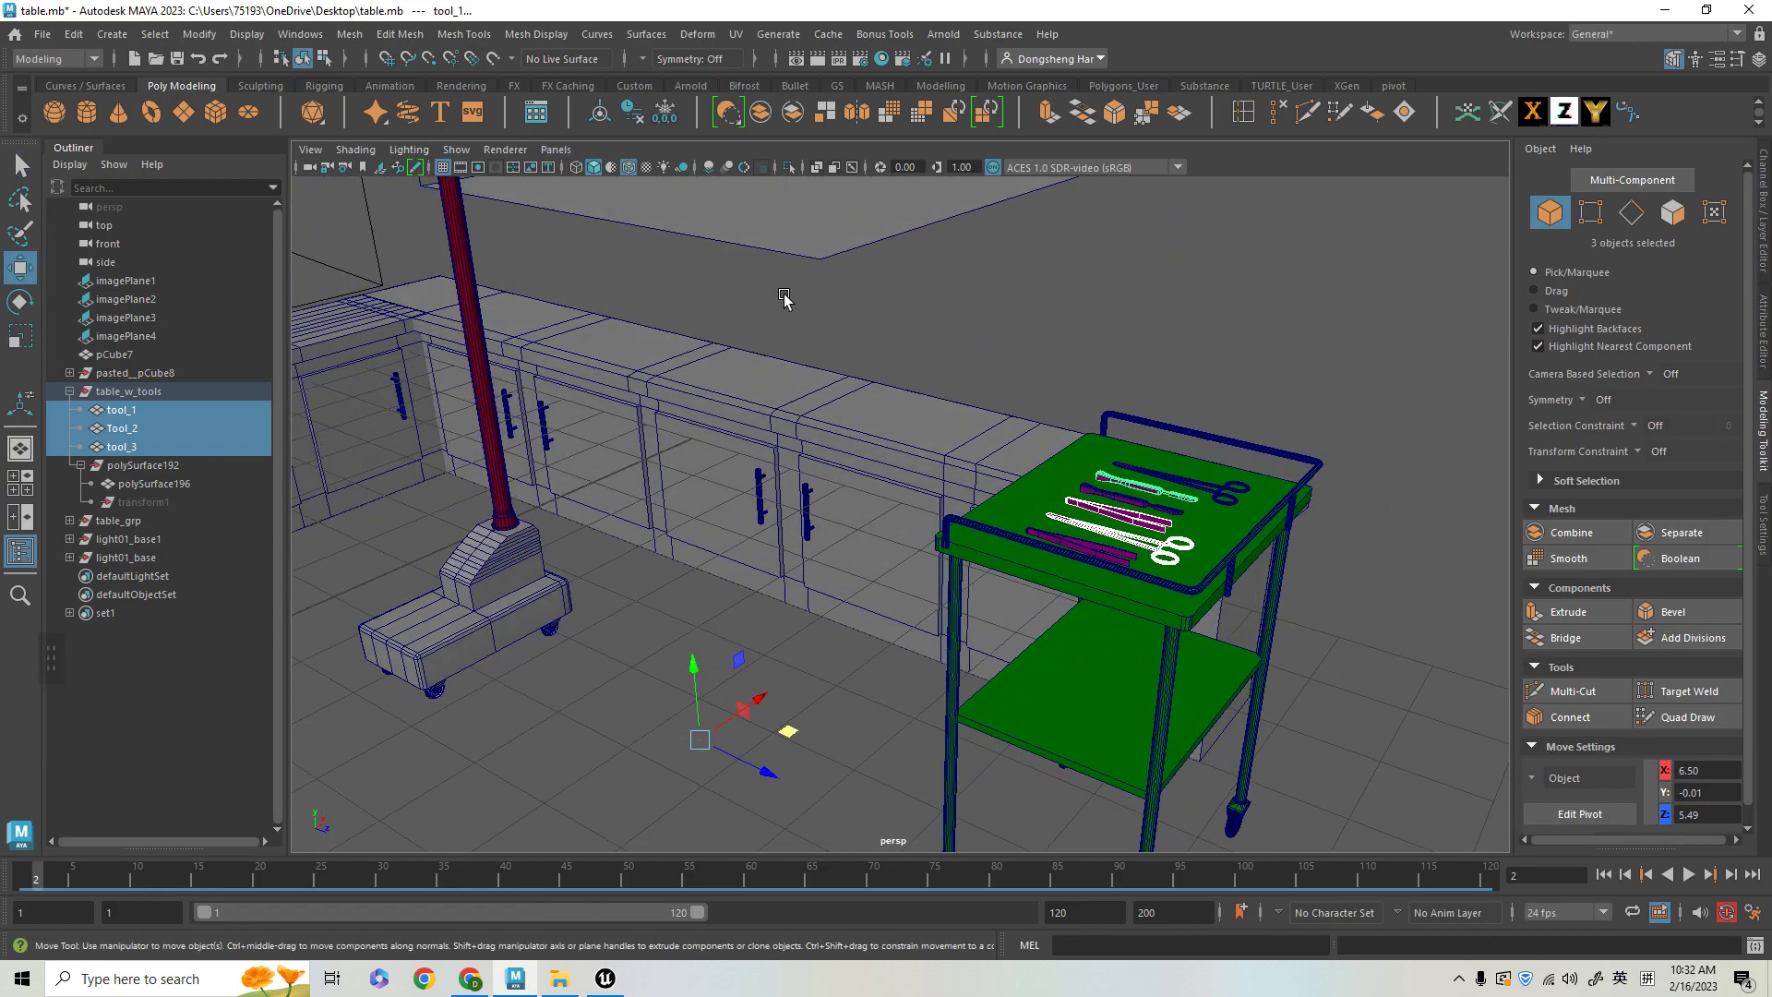
pyautogui.keyDown('alt'); pyautogui.moveTo(1279, 632); pyautogui.dragTo(1061, 652); pyautogui.keyUp('alt')
pyautogui.keyDown('alt'); pyautogui.moveTo(1061, 652); pyautogui.dragTo(789, 607, button='middle'); pyautogui.keyUp('alt')
pyautogui.keyDown('alt'); pyautogui.moveTo(789, 607); pyautogui.dragTo(886, 650); pyautogui.keyUp('alt')
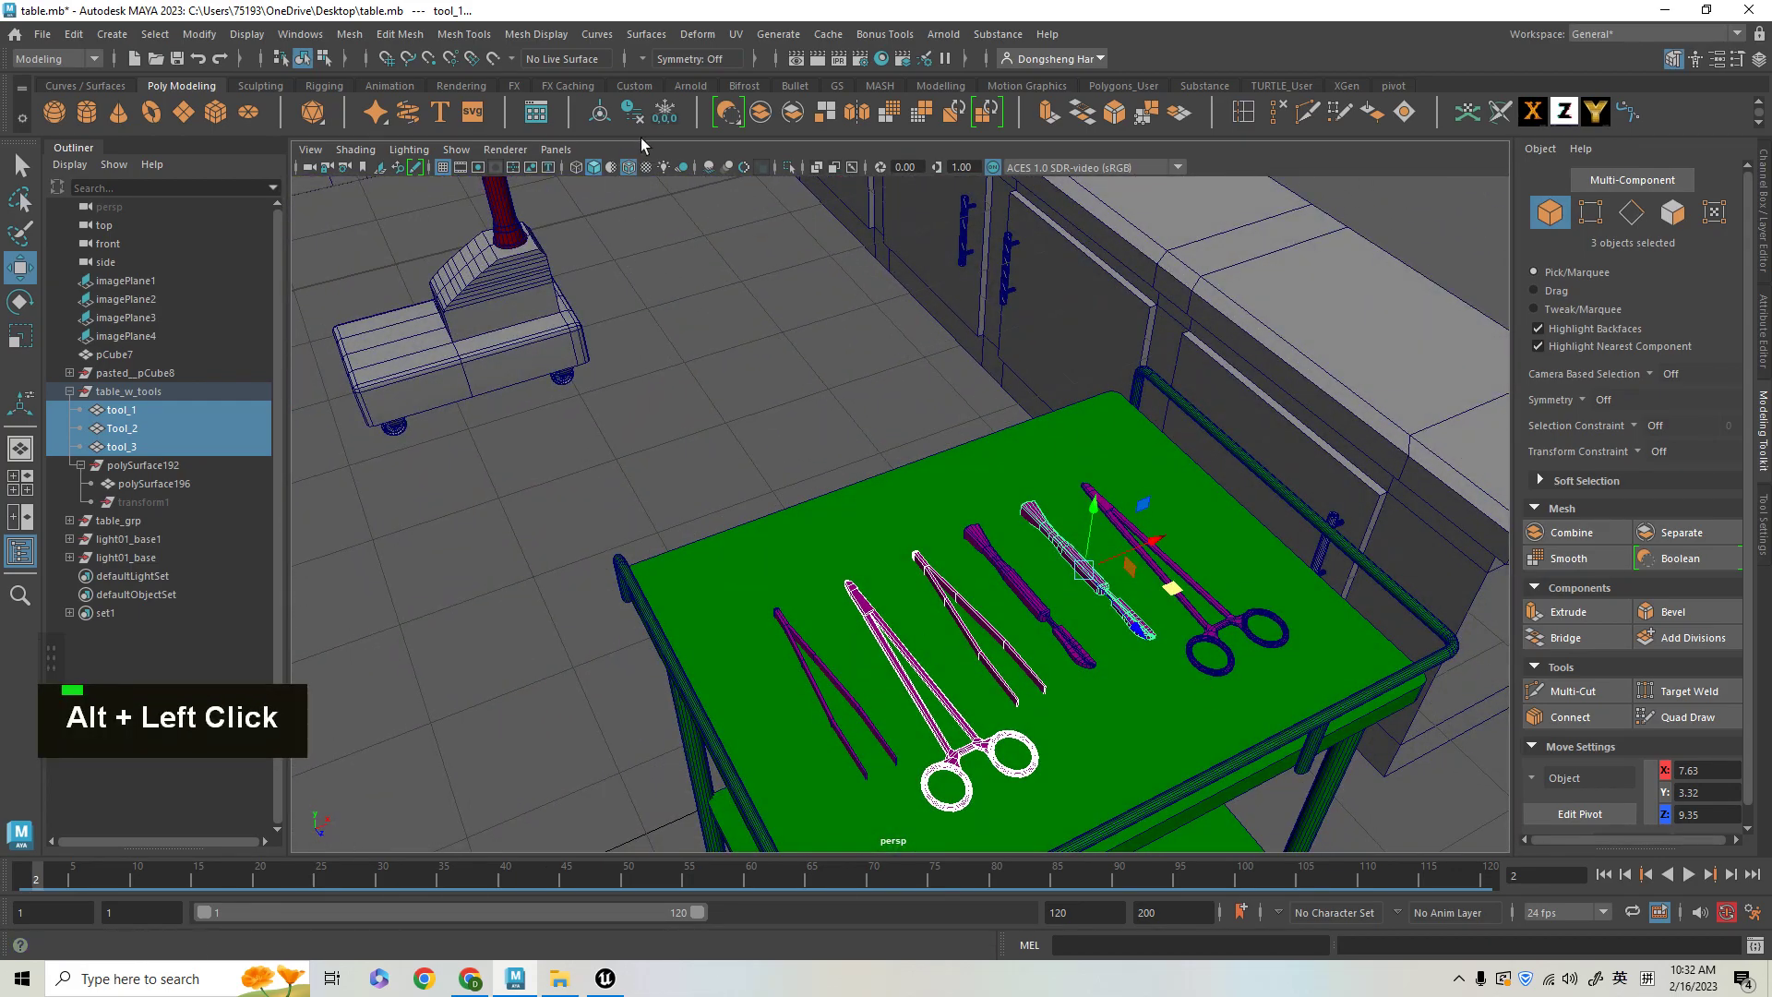
# - Try to move the three selected tools to the world origin by setting X, Y and Z to 0
pyautogui.keyDown('alt'); pyautogui.moveTo(1024, 563); pyautogui.dragTo(886, 600); pyautogui.keyUp('alt')
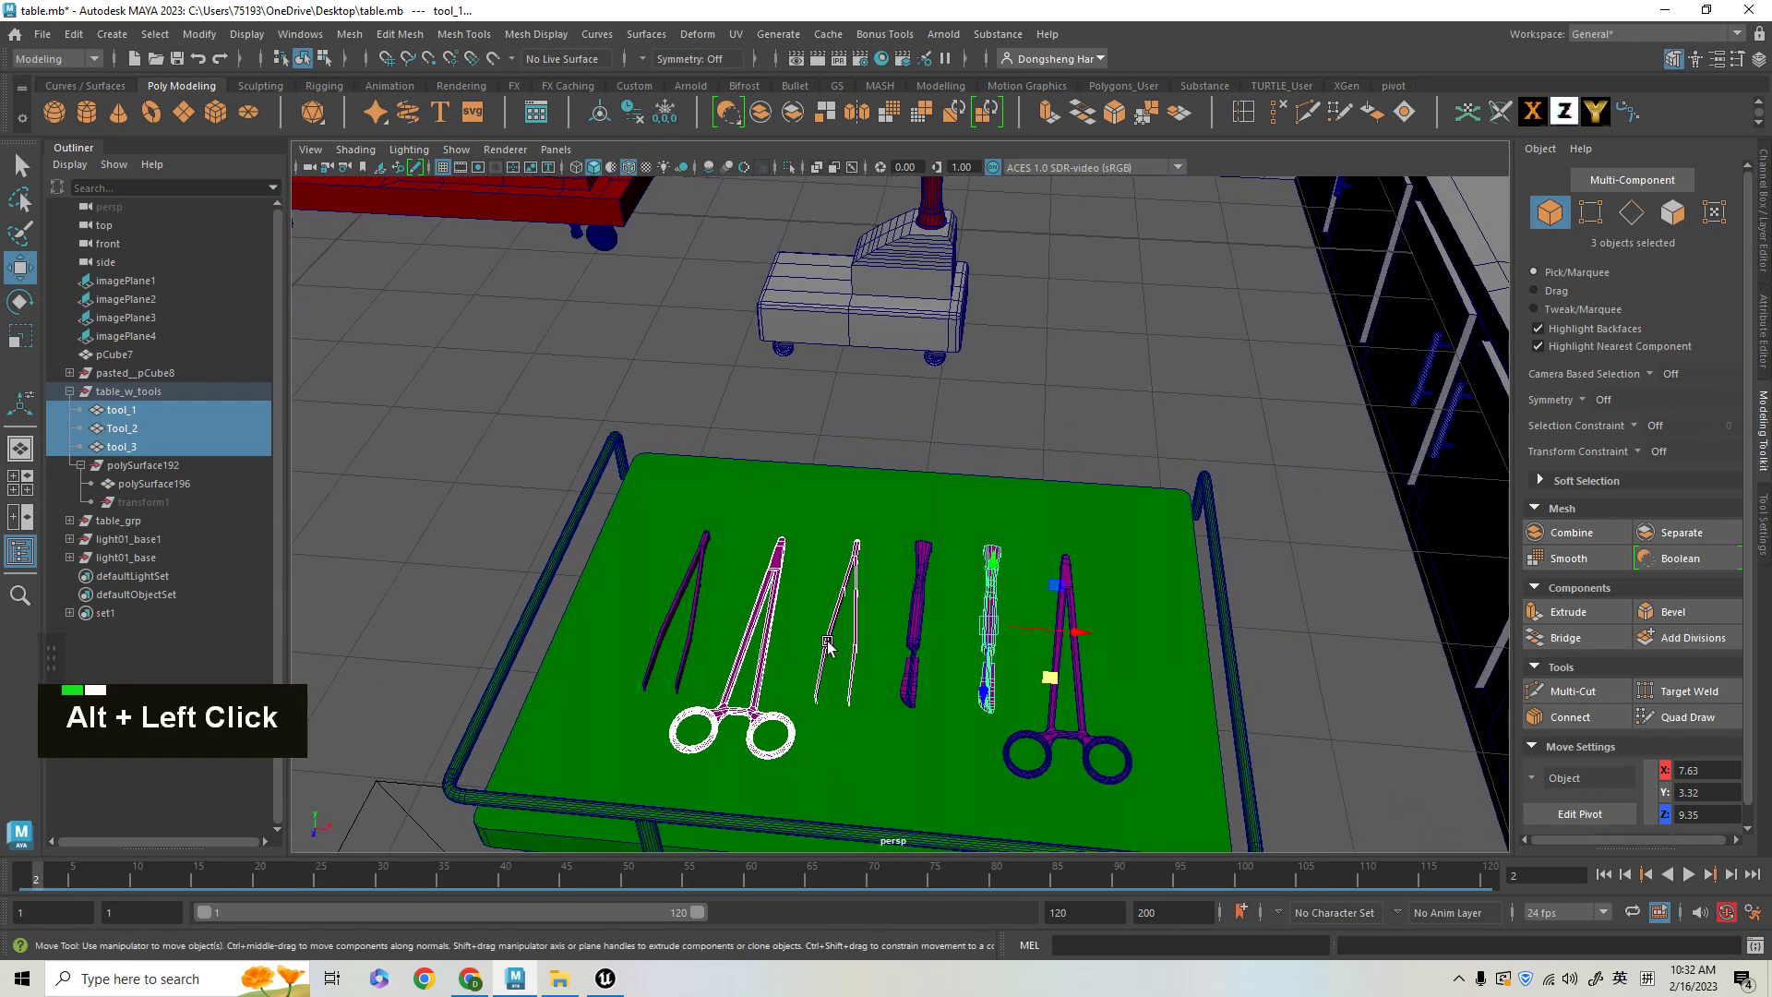
pyautogui.keyDown('alt'); pyautogui.moveTo(824, 641); pyautogui.dragTo(1038, 630, button='middle'); pyautogui.keyUp('alt')
pyautogui.keyDown('alt'); pyautogui.moveTo(1039, 630); pyautogui.dragTo(983, 636, button='right'); pyautogui.keyUp('alt')
pyautogui.keyDown('alt'); pyautogui.moveTo(984, 635); pyautogui.dragTo(579, 80); pyautogui.keyUp('alt')
pyautogui.keyDown('alt'); pyautogui.moveTo(631, 133); pyautogui.dragTo(1128, 284); pyautogui.keyUp('alt')
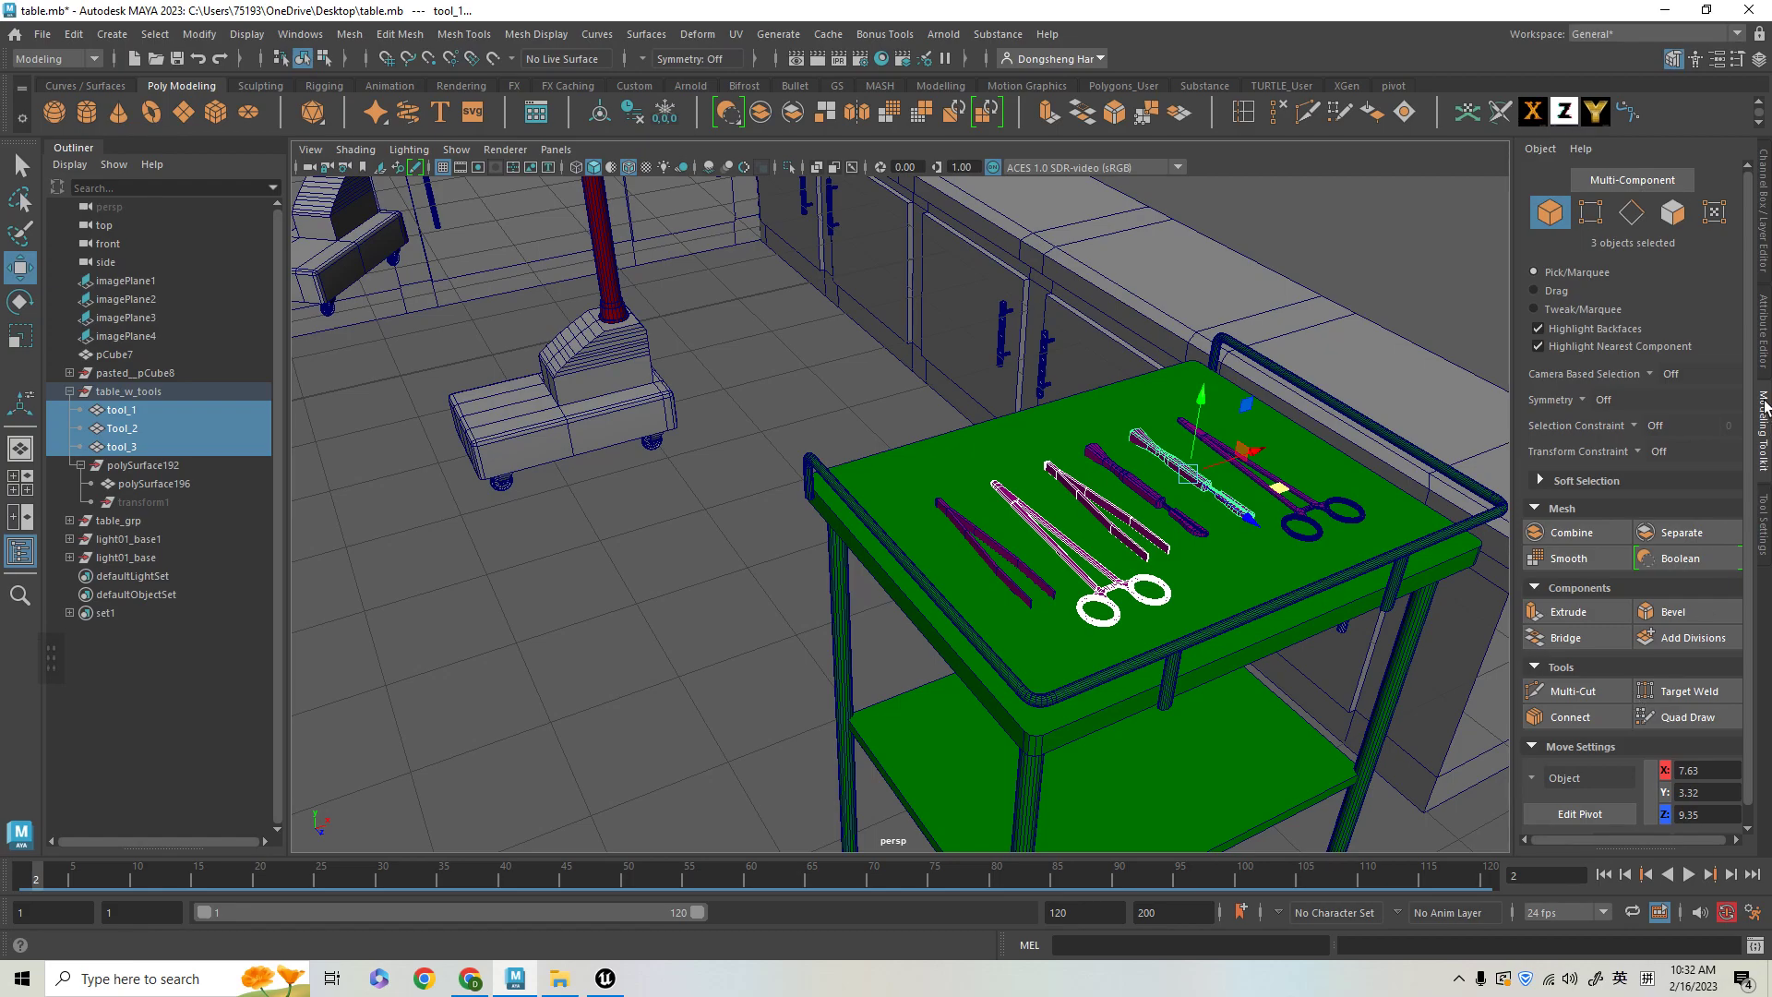
pyautogui.write('0')
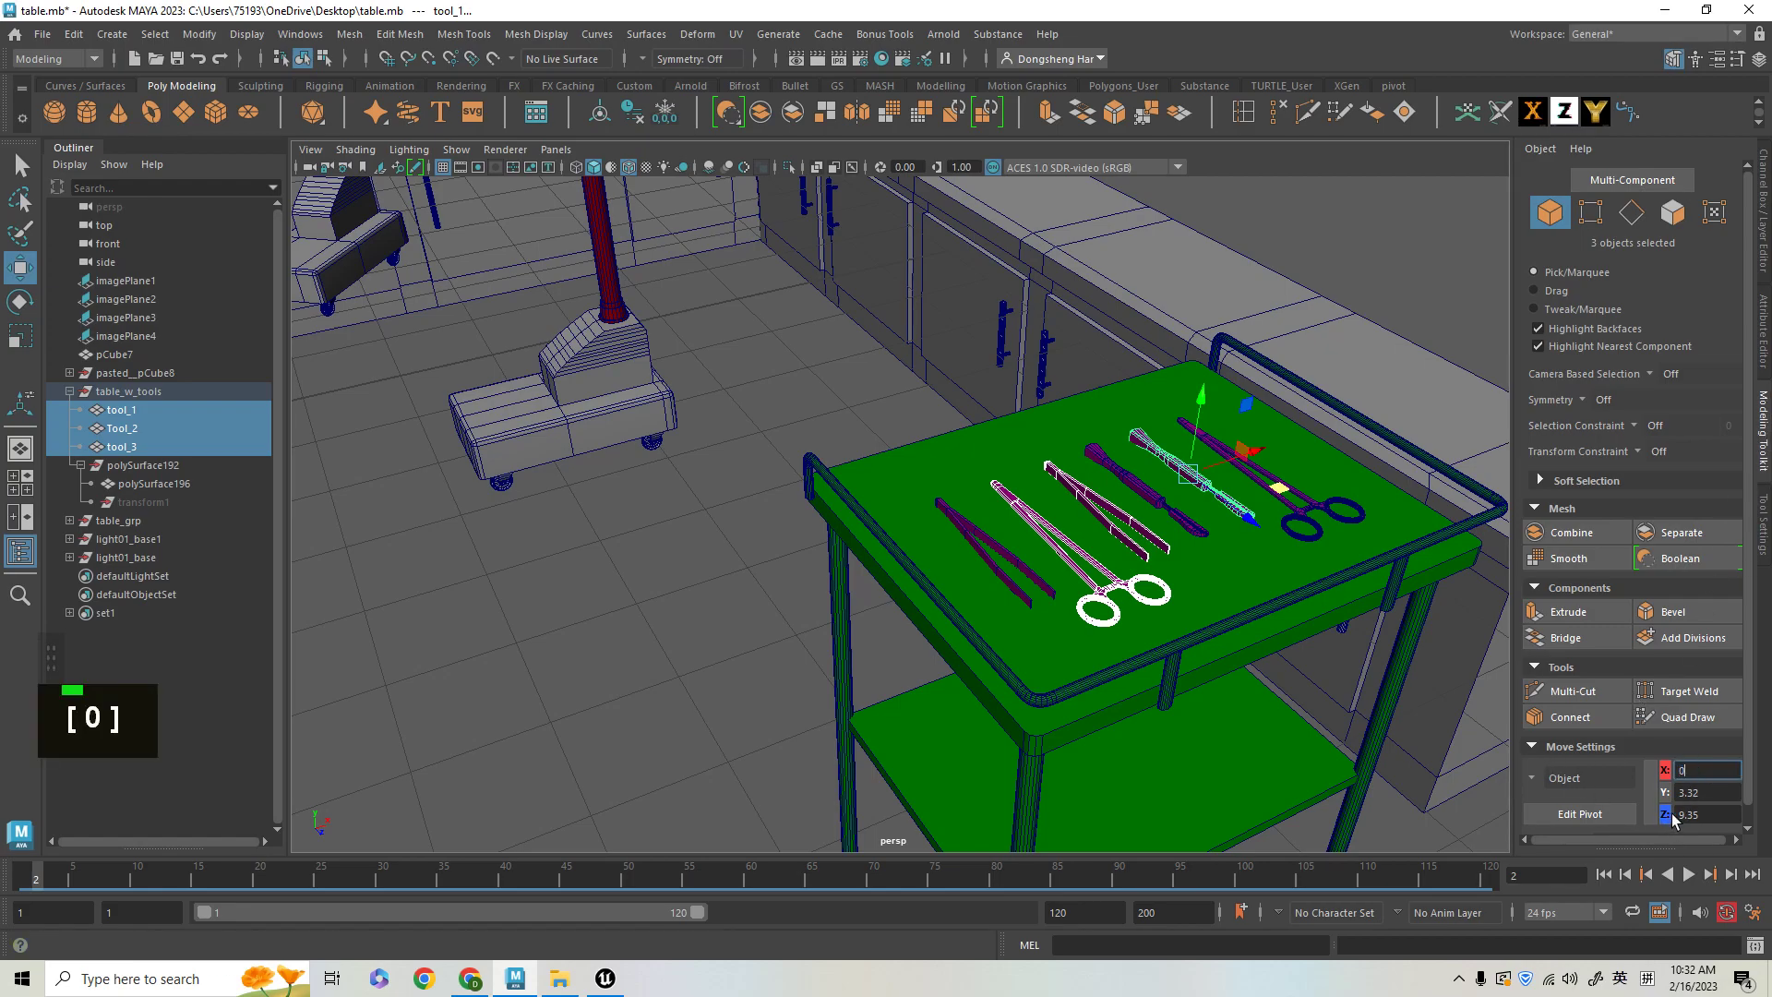
pyautogui.press('Return')
pyautogui.write('0')
pyautogui.press('Return')
pyautogui.write('0')
pyautogui.press('Return')
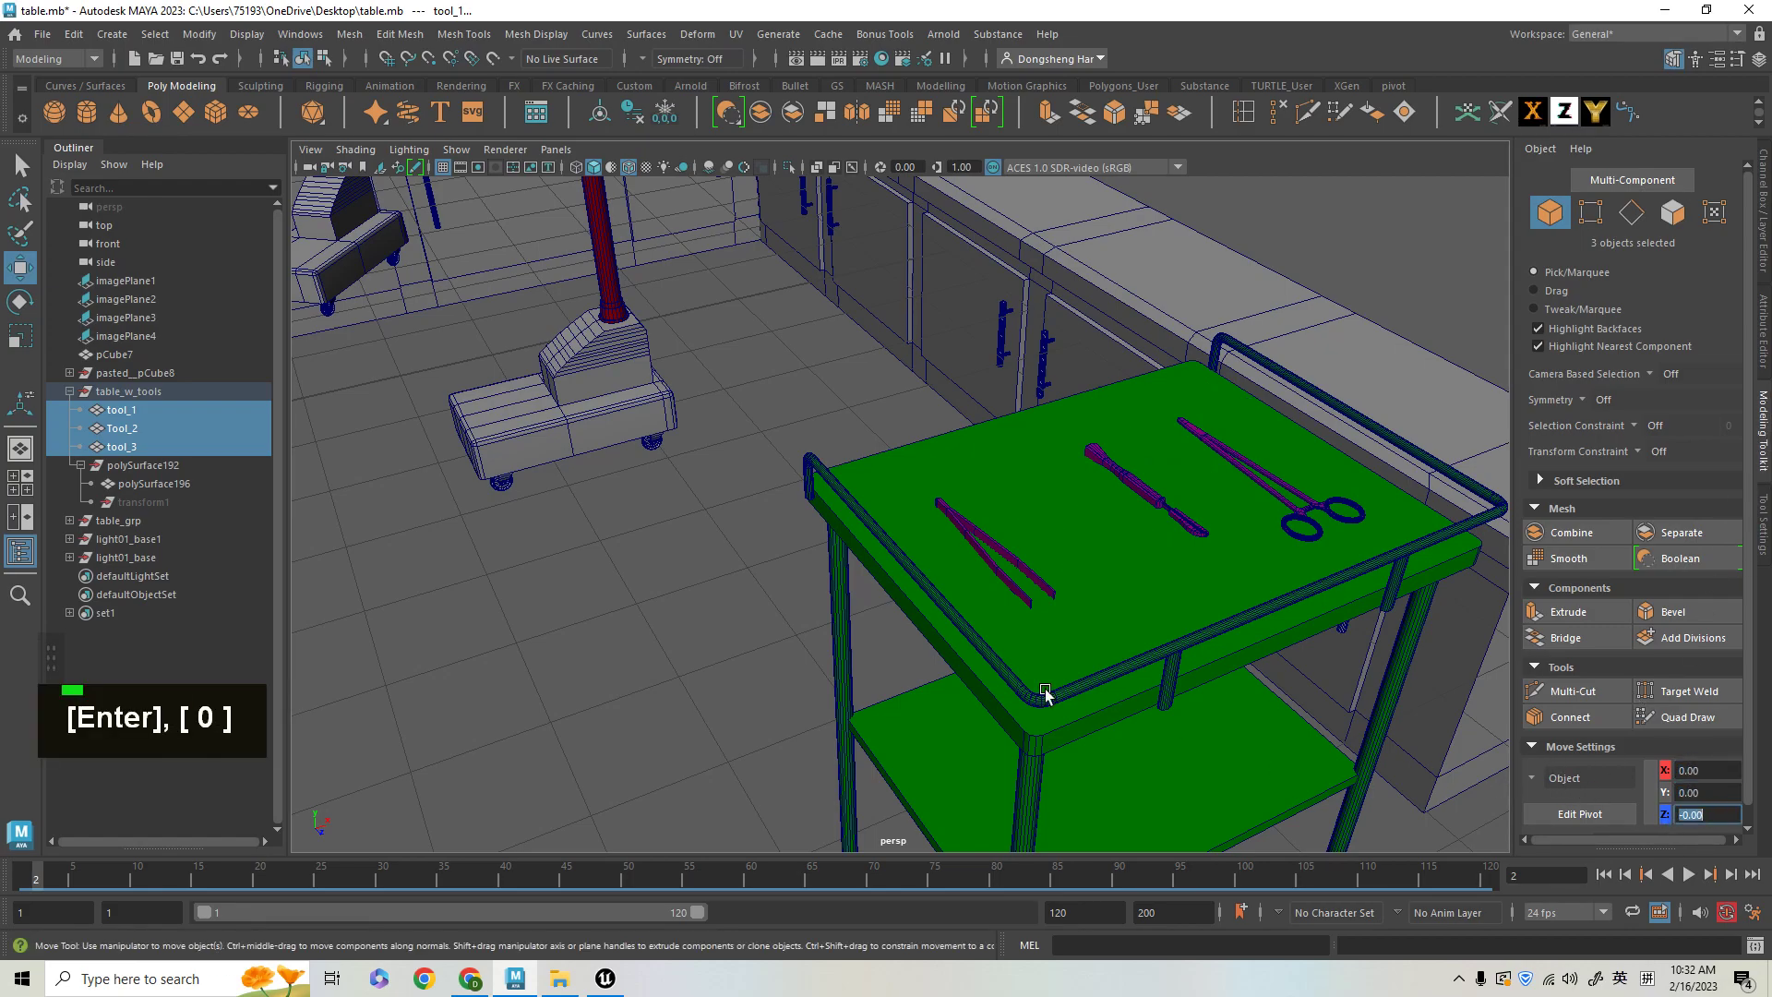
# - Try to place the tweezers, Tool_2, at the origin separately by setting their X and Z positions to 0
pyautogui.keyDown('alt'); pyautogui.moveTo(882, 580); pyautogui.dragTo(886, 534, button='middle'); pyautogui.keyUp('alt')
pyautogui.press('f')
pyautogui.keyDown('alt'); pyautogui.moveTo(1233, 581); pyautogui.dragTo(1056, 526); pyautogui.keyUp('alt')
pyautogui.keyDown('alt'); pyautogui.moveTo(1056, 526); pyautogui.dragTo(867, 750, button='right'); pyautogui.keyUp('alt')
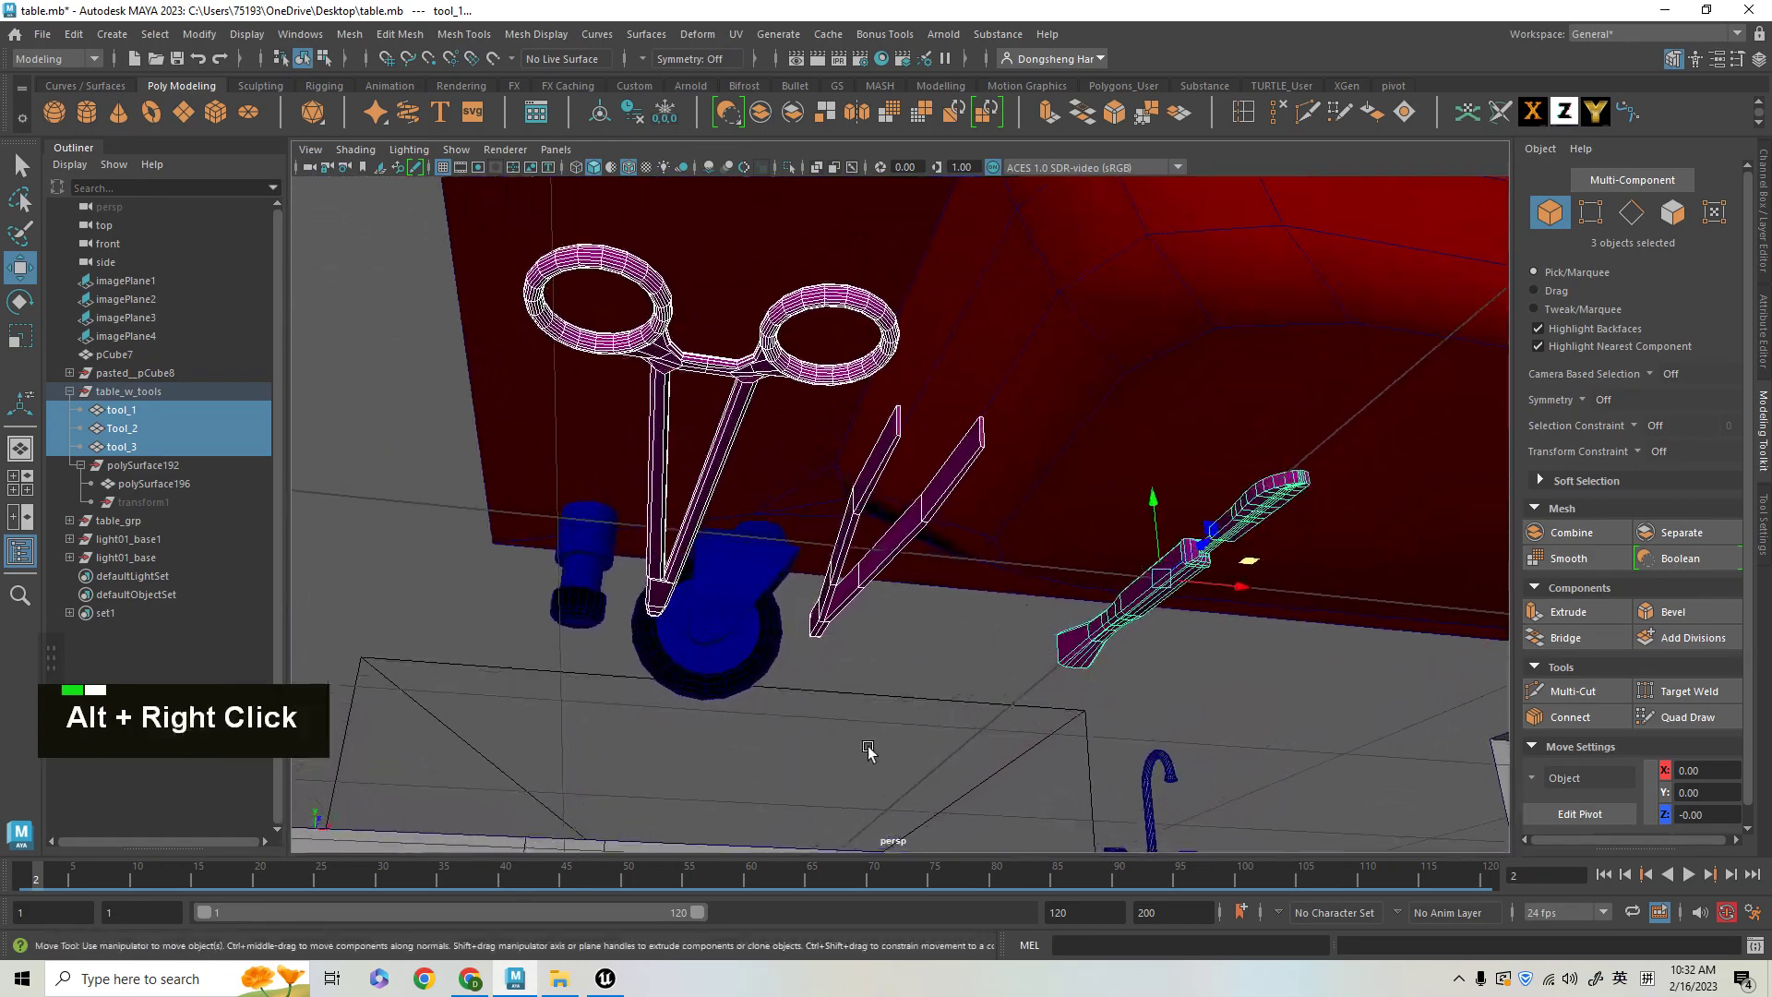
pyautogui.click(849, 595)
pyautogui.write('0')
pyautogui.press('Return')
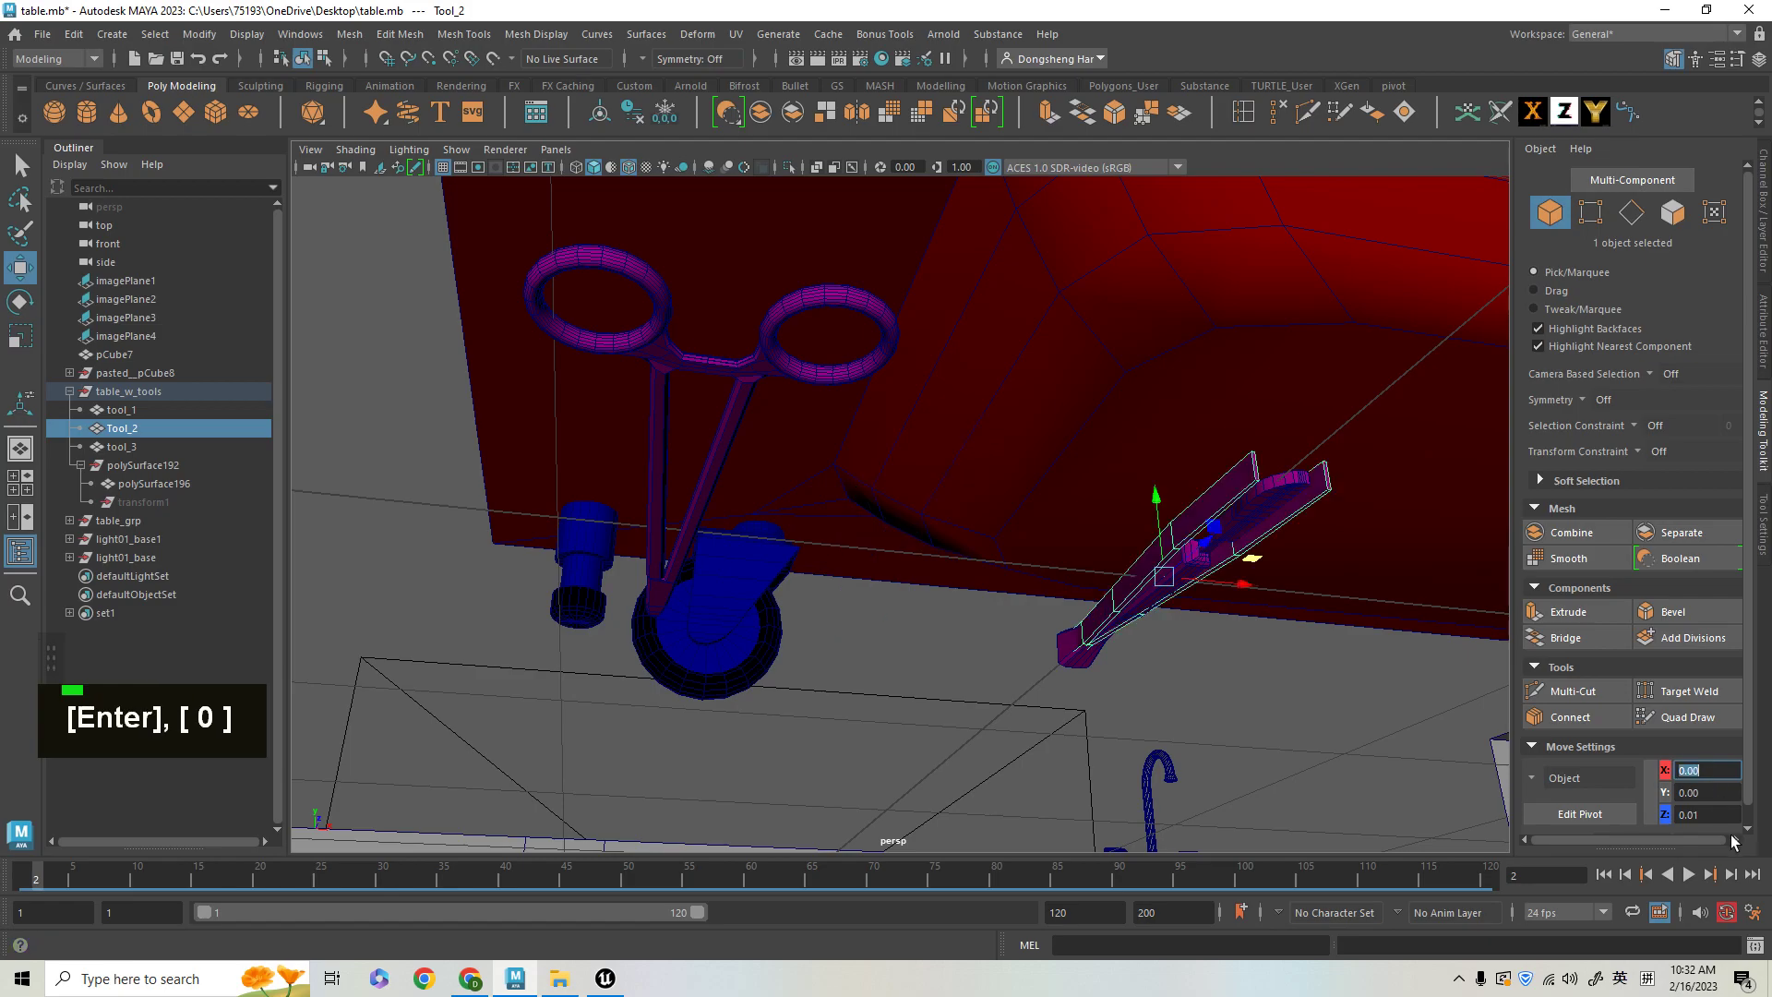
pyautogui.write('0')
pyautogui.press('Return')
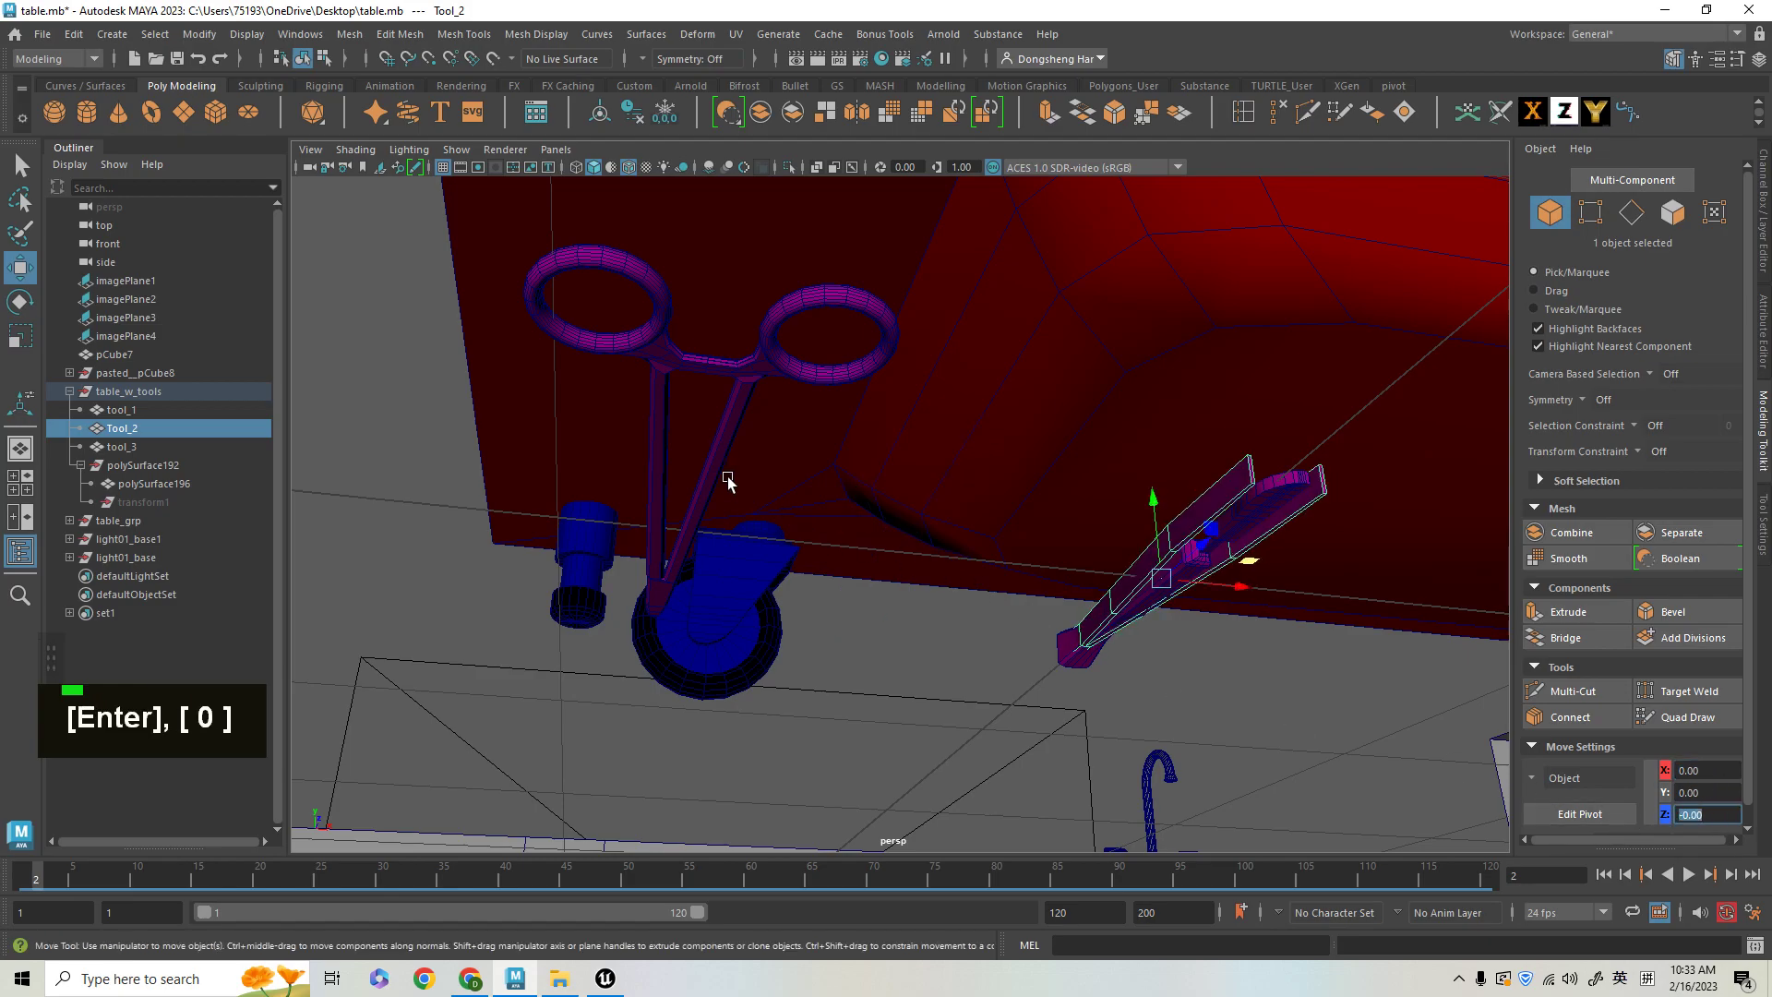
# - Undo the moves to the origin, putting the three tools back on the trolley tray
pyautogui.keyDown('alt'); pyautogui.moveTo(718, 466); pyautogui.dragTo(1044, 640); pyautogui.keyUp('alt')
pyautogui.keyDown('alt'); pyautogui.moveTo(1043, 641); pyautogui.dragTo(693, 507, button='right'); pyautogui.keyUp('alt')
pyautogui.keyDown('alt'); pyautogui.moveTo(1147, 621); pyautogui.dragTo(663, 775, button='middle'); pyautogui.keyUp('alt')
pyautogui.hotkey('ctrl', 'z')
pyautogui.hotkey('ctrl', 'z')
pyautogui.hotkey('ctrl', 'z')
pyautogui.hotkey('ctrl', 'z')
pyautogui.hotkey('ctrl', 'z')
pyautogui.hotkey('ctrl', 'z')
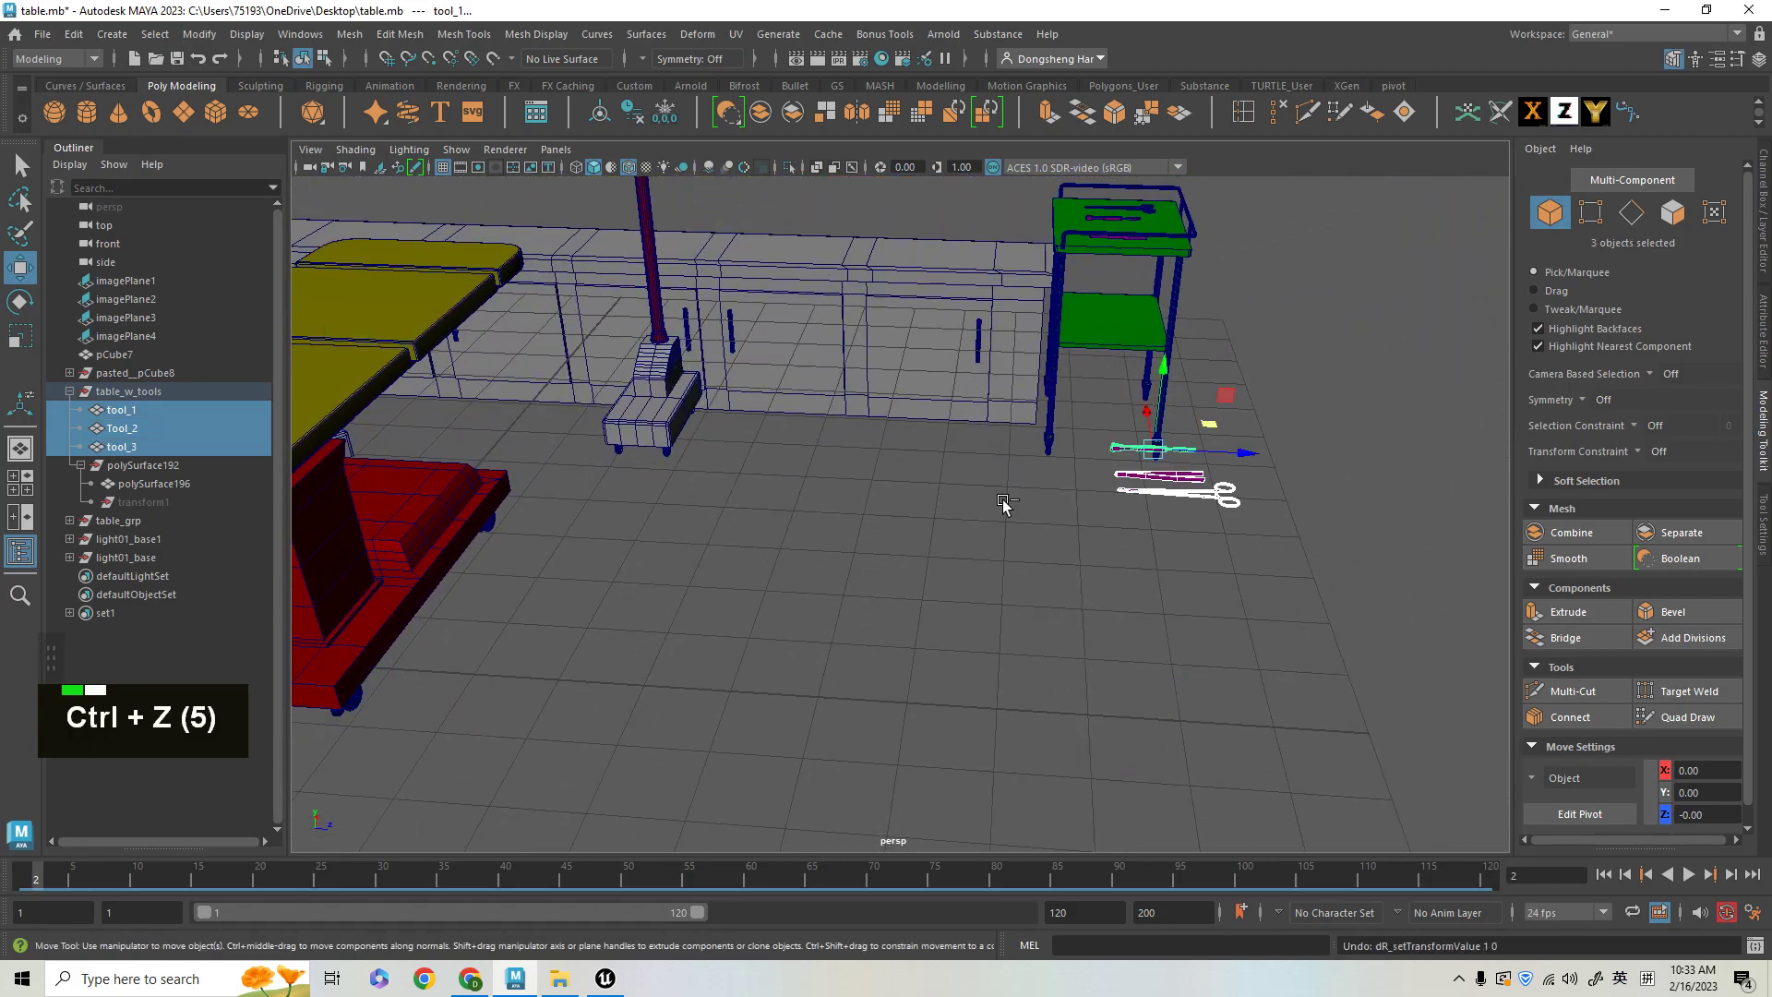
pyautogui.press('f')
pyautogui.hotkey('ctrl', 'z')
pyautogui.keyDown('alt'); pyautogui.moveTo(1171, 400); pyautogui.dragTo(1273, 512); pyautogui.keyUp('alt')
pyautogui.keyDown('alt'); pyautogui.moveTo(1274, 512); pyautogui.dragTo(1043, 466, button='right'); pyautogui.keyUp('alt')
pyautogui.keyDown('alt'); pyautogui.moveTo(1042, 466); pyautogui.dragTo(949, 503); pyautogui.keyUp('alt')
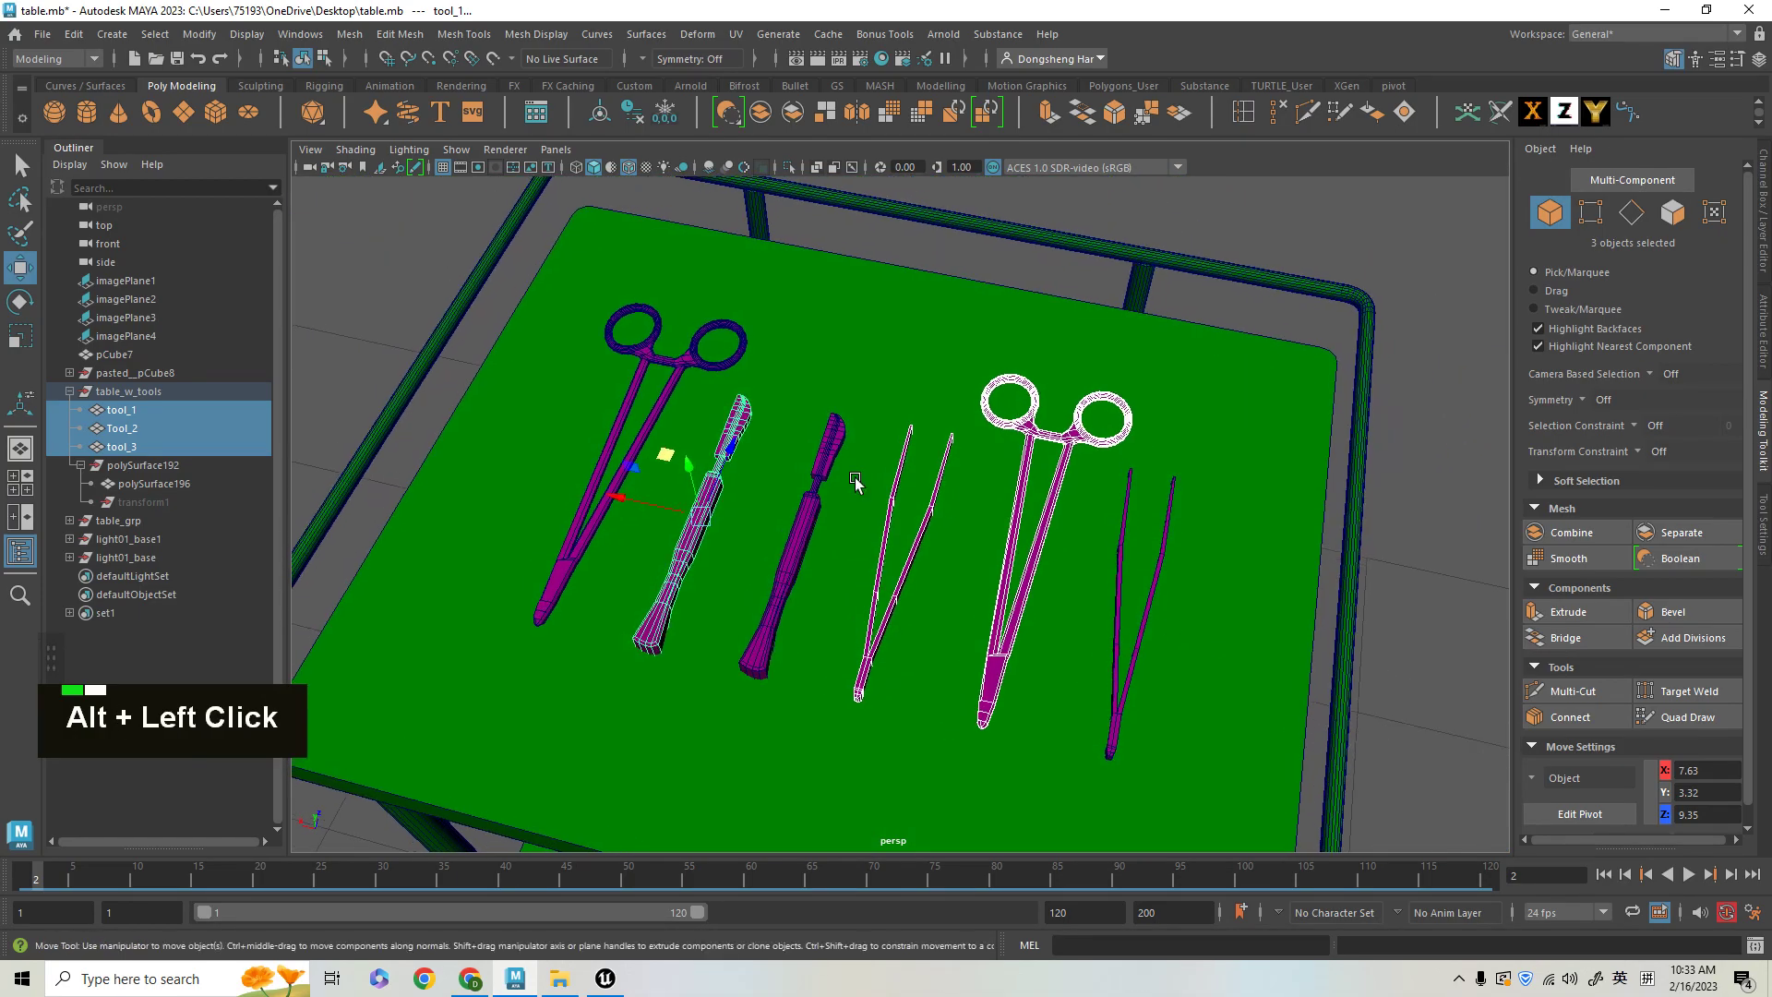
# - Delete the faces of the scalpel, scissors and tweezers that are still part of the trolley mesh
pyautogui.click(804, 546)
pyautogui.keyDown('alt'); pyautogui.moveTo(875, 581); pyautogui.dragTo(910, 557, button='middle'); pyautogui.keyUp('alt')
pyautogui.press('q')
pyautogui.press('f')
pyautogui.moveTo(846, 433); pyautogui.dragTo(845, 493, button='right')
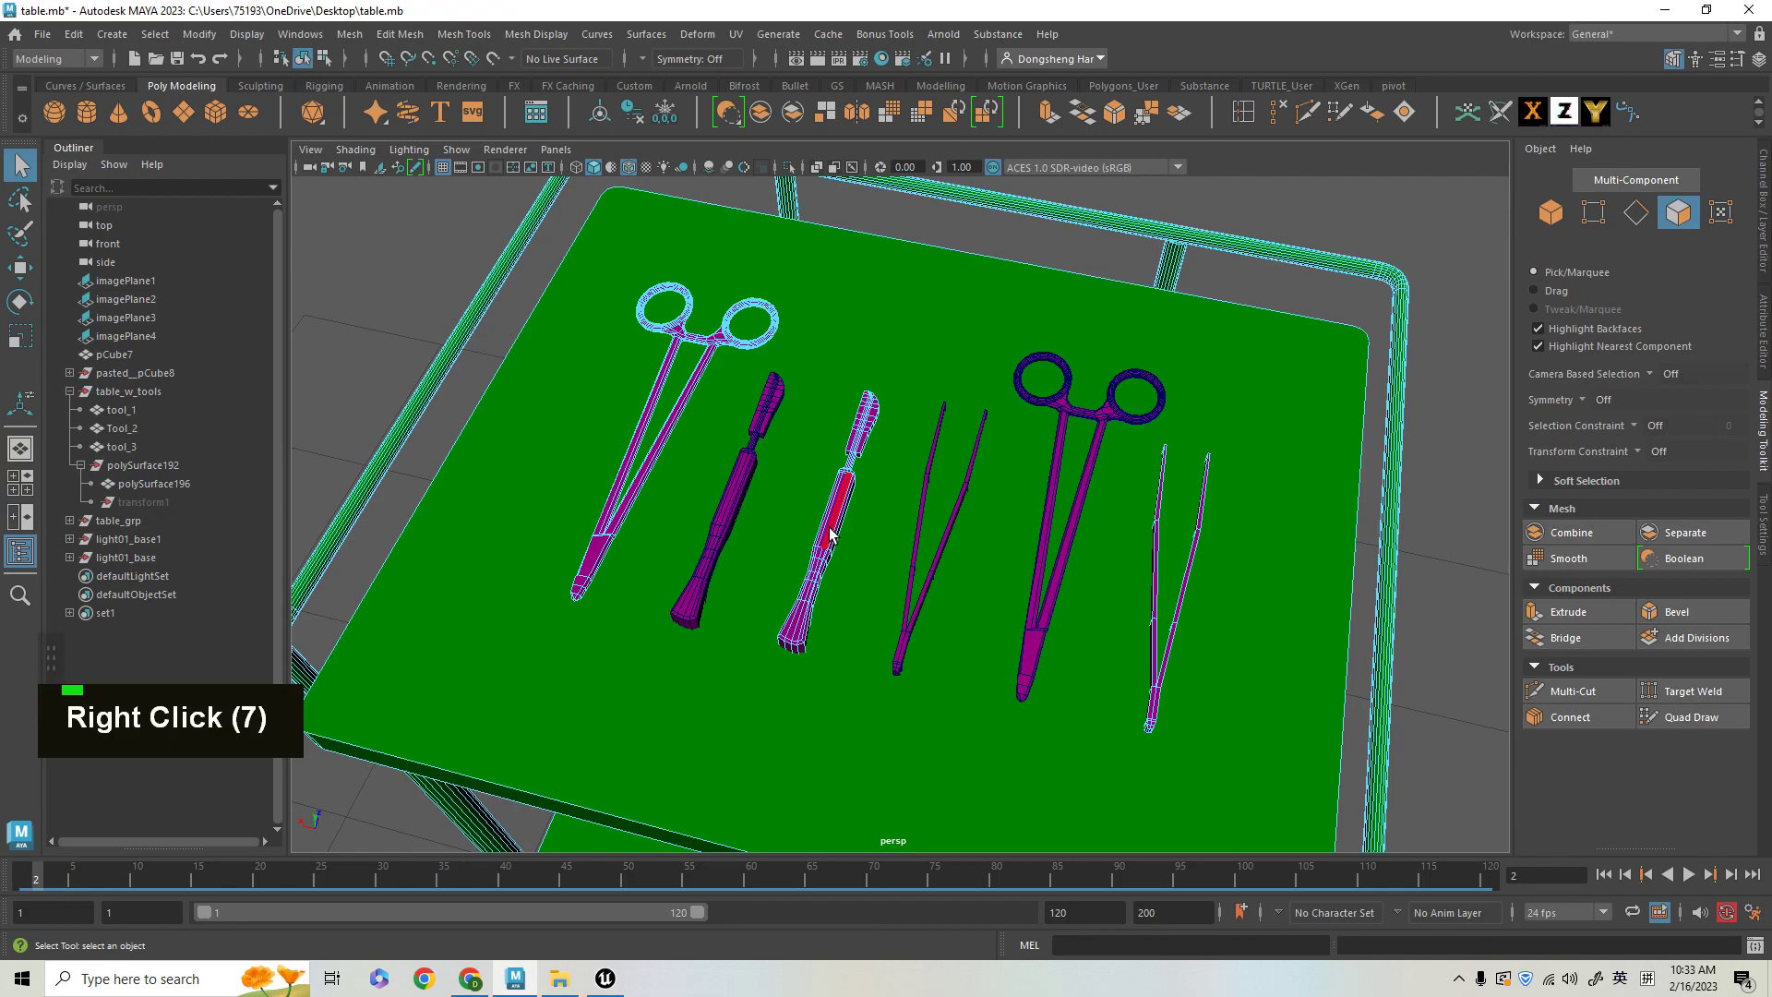
pyautogui.doubleClick(829, 528)
pyautogui.keyDown('shift'); pyautogui.doubleClick(595, 550); pyautogui.keyUp('shift')
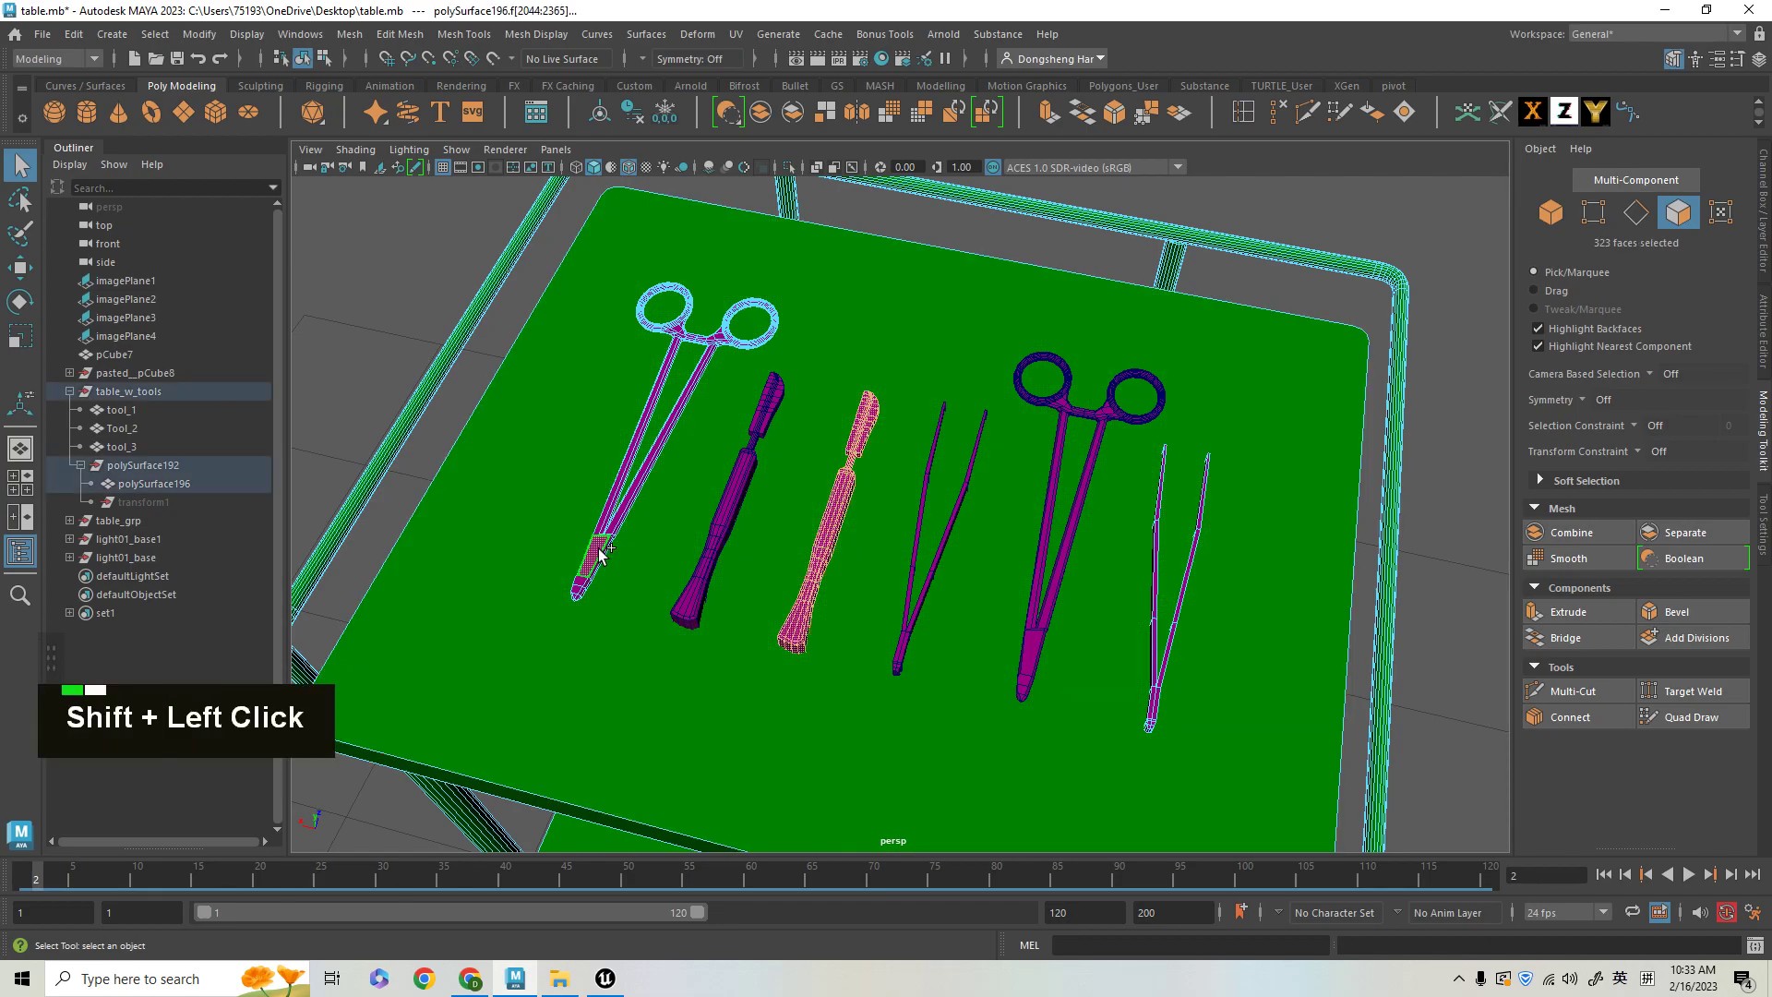
pyautogui.keyDown('shift'); pyautogui.doubleClick(1170, 687); pyautogui.keyUp('shift')
pyautogui.keyDown('alt'); pyautogui.moveTo(1238, 762); pyautogui.dragTo(1232, 701, button='middle'); pyautogui.keyUp('alt')
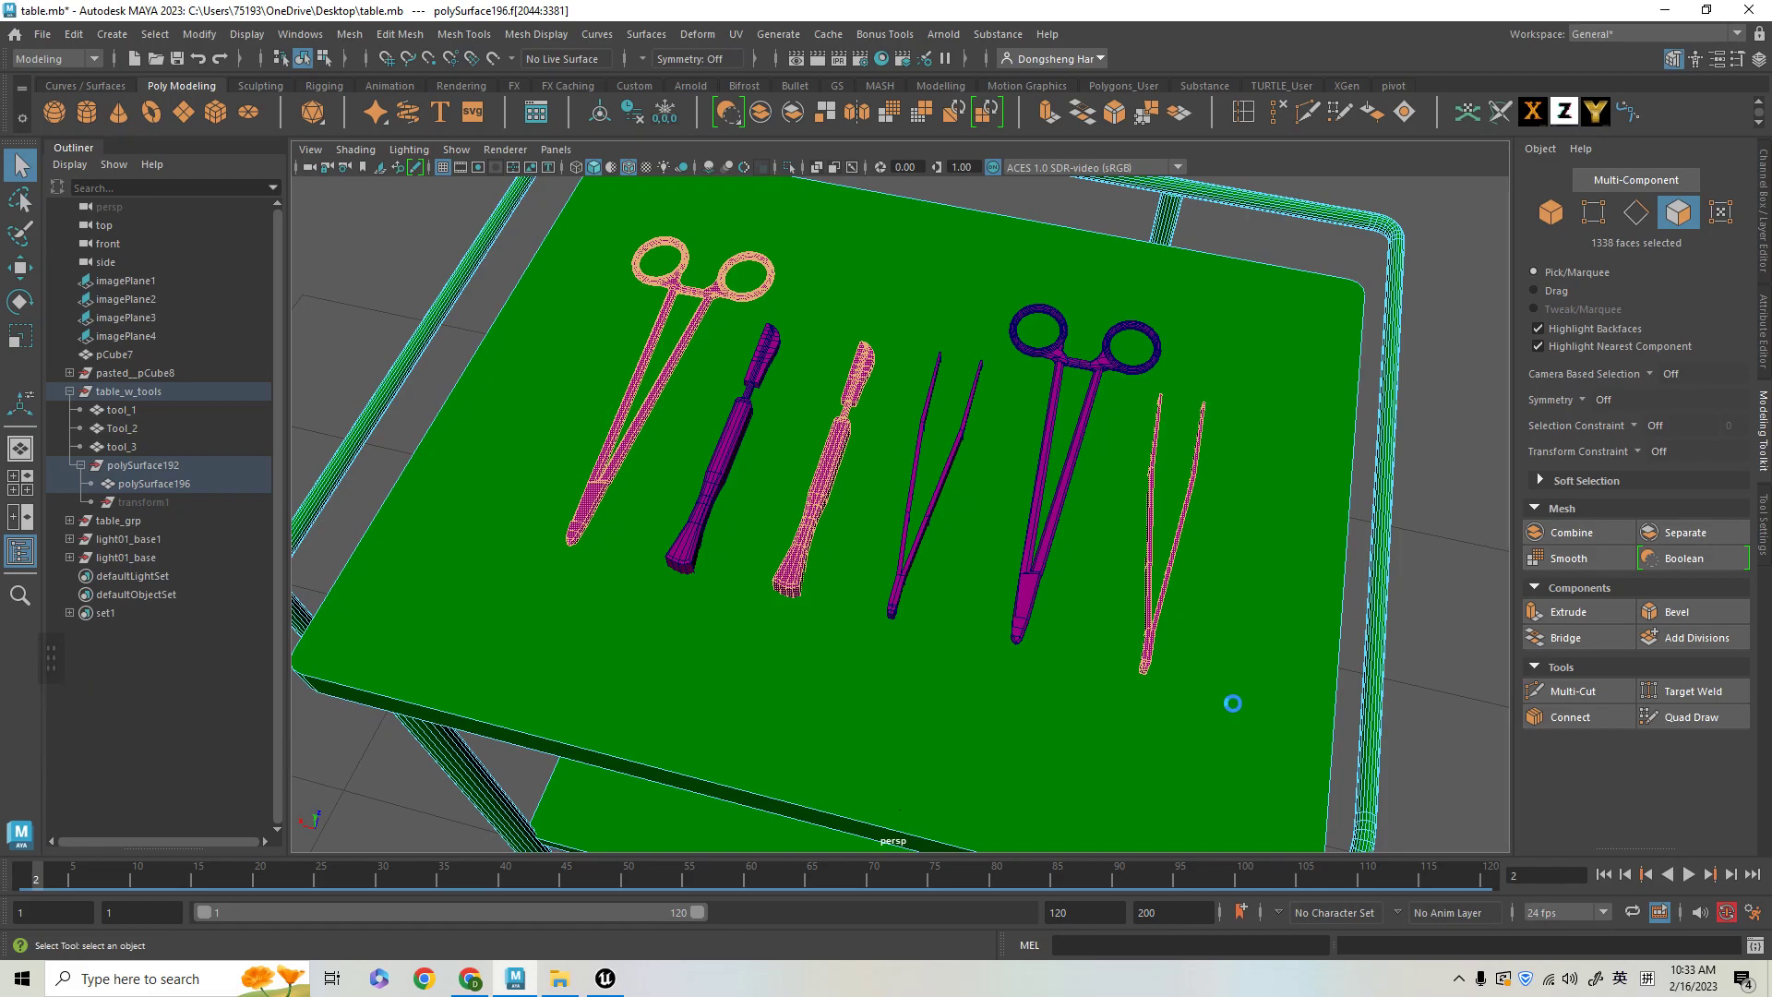
pyautogui.press('Delete')
pyautogui.keyDown('alt'); pyautogui.moveTo(940, 574); pyautogui.dragTo(864, 558, button='right'); pyautogui.keyUp('alt')
pyautogui.press('q')
pyautogui.press('Delete')
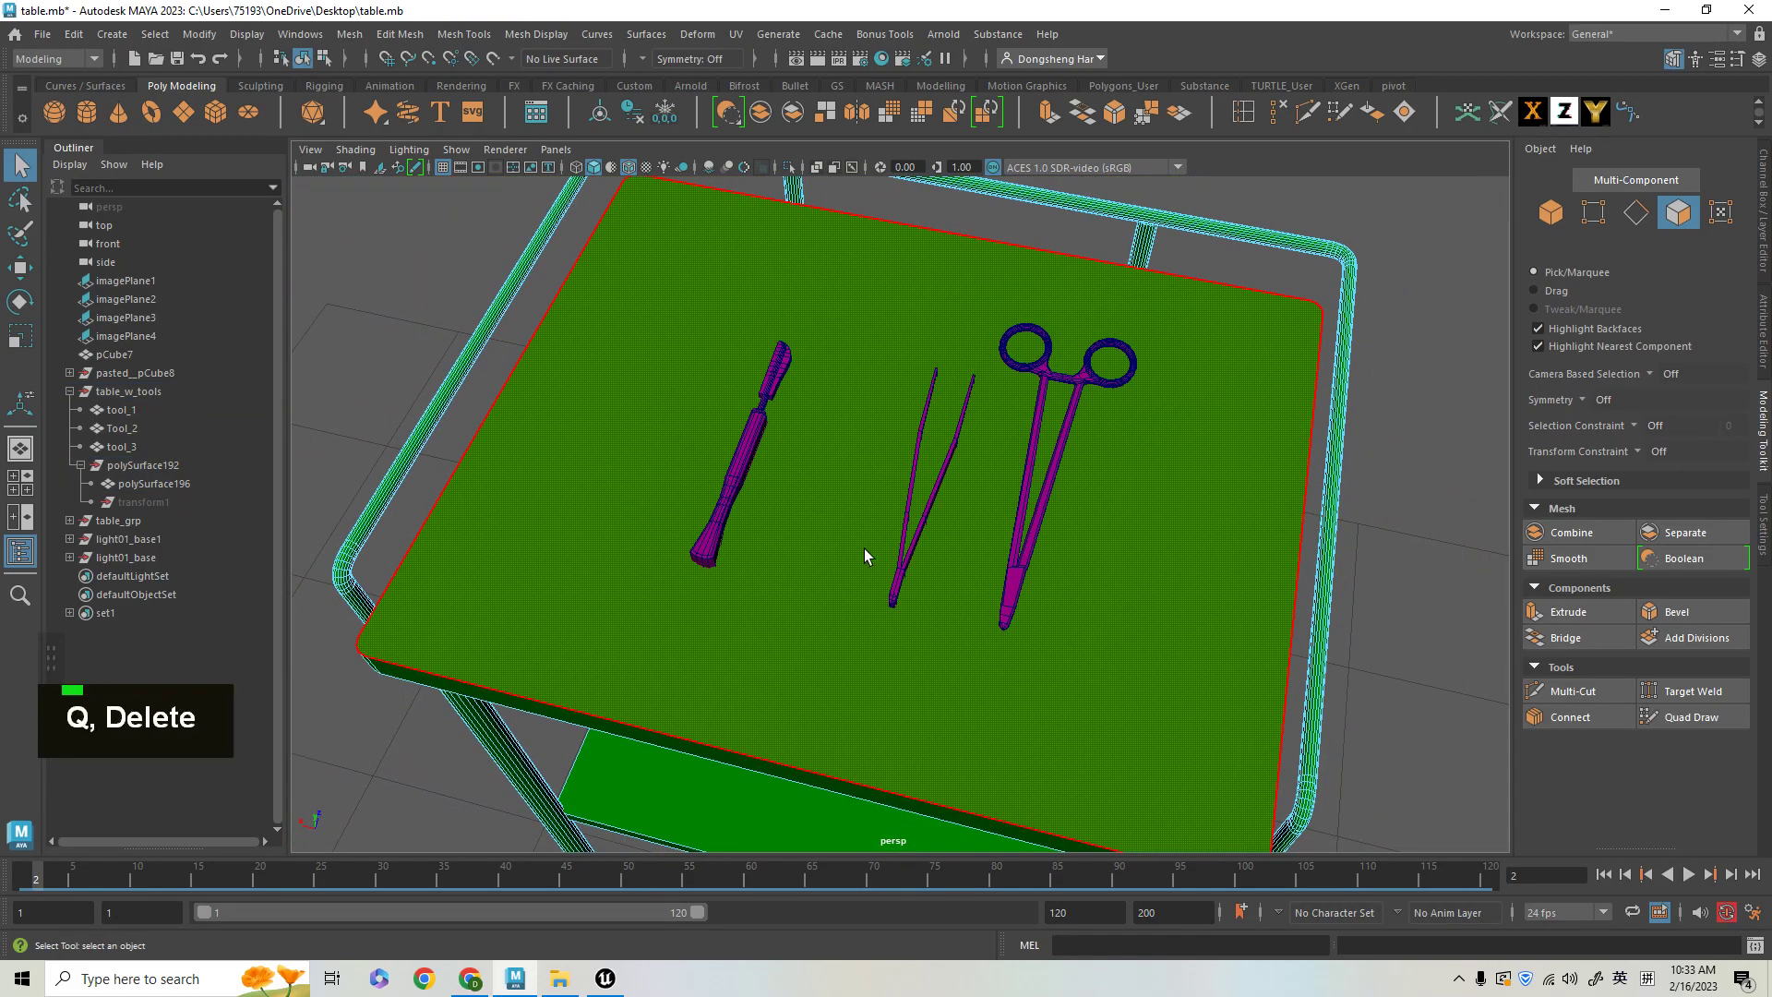
# - Return the trolley mesh to object selection and rotate the scalpel, tool_1, slightly about the vertical axis on the tray
pyautogui.rightClick(747, 447)
pyautogui.rightClick(868, 413)
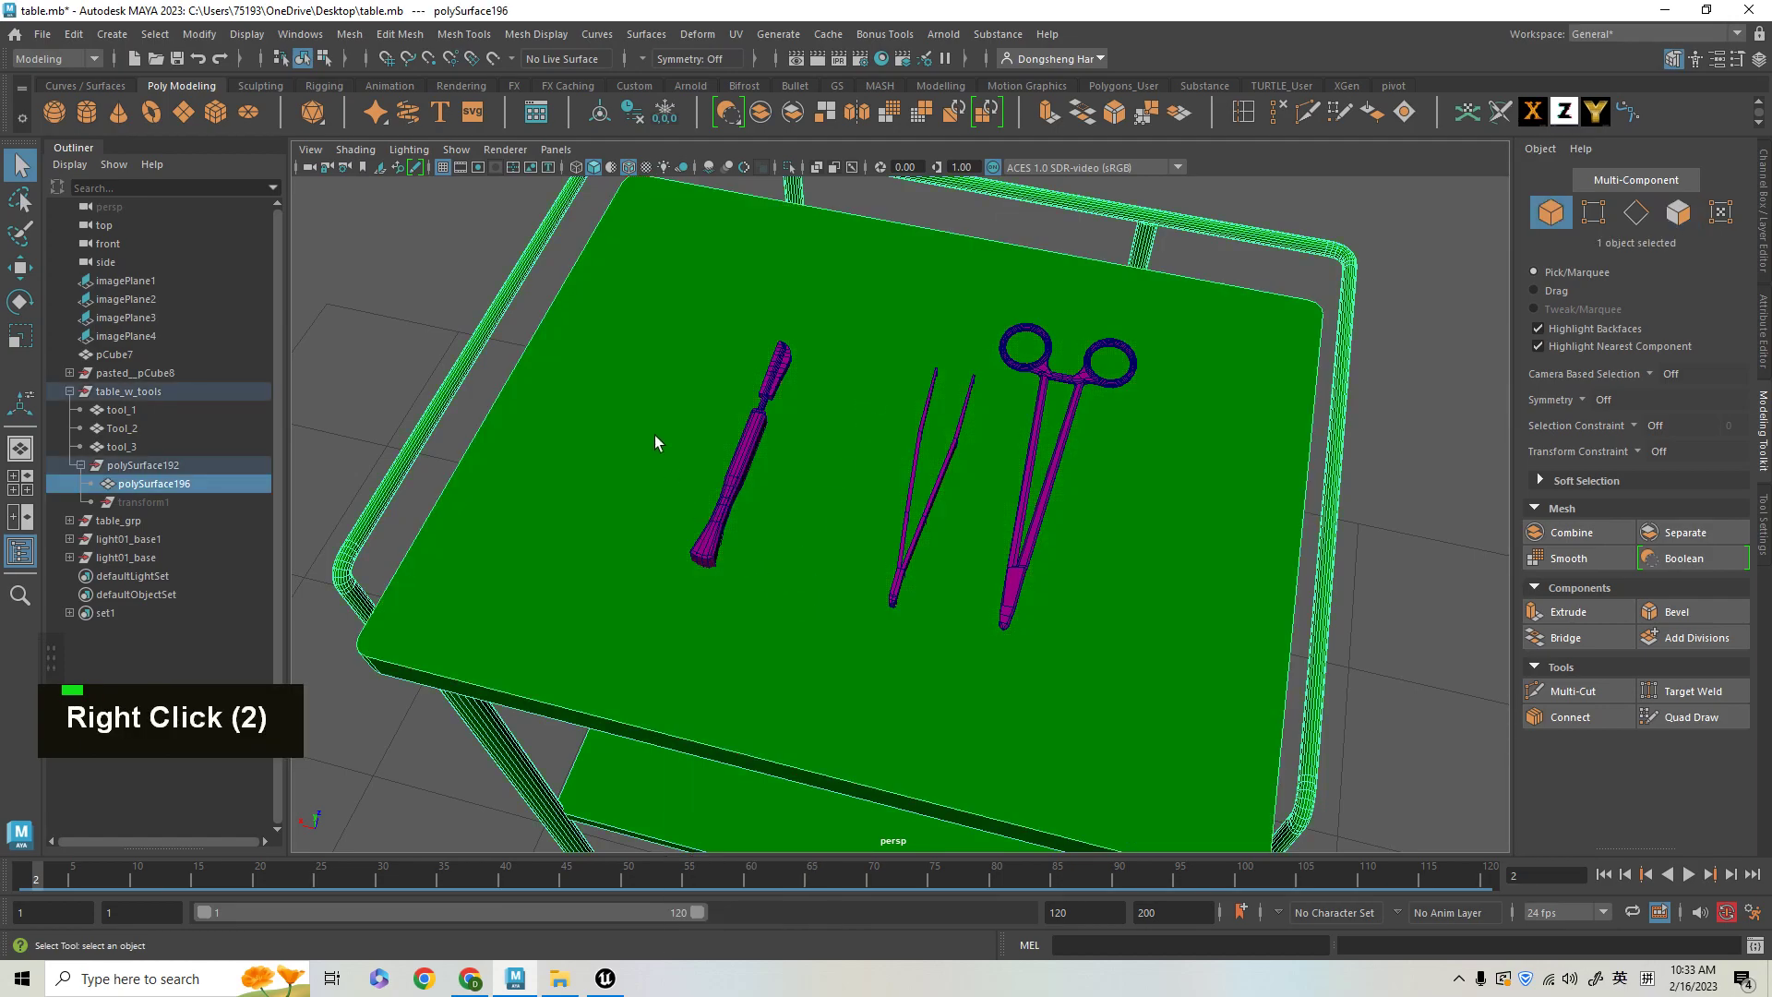
pyautogui.click(752, 479)
pyautogui.press('e')
pyautogui.moveTo(785, 513); pyautogui.dragTo(789, 518)
pyautogui.press('q')
pyautogui.click(919, 546)
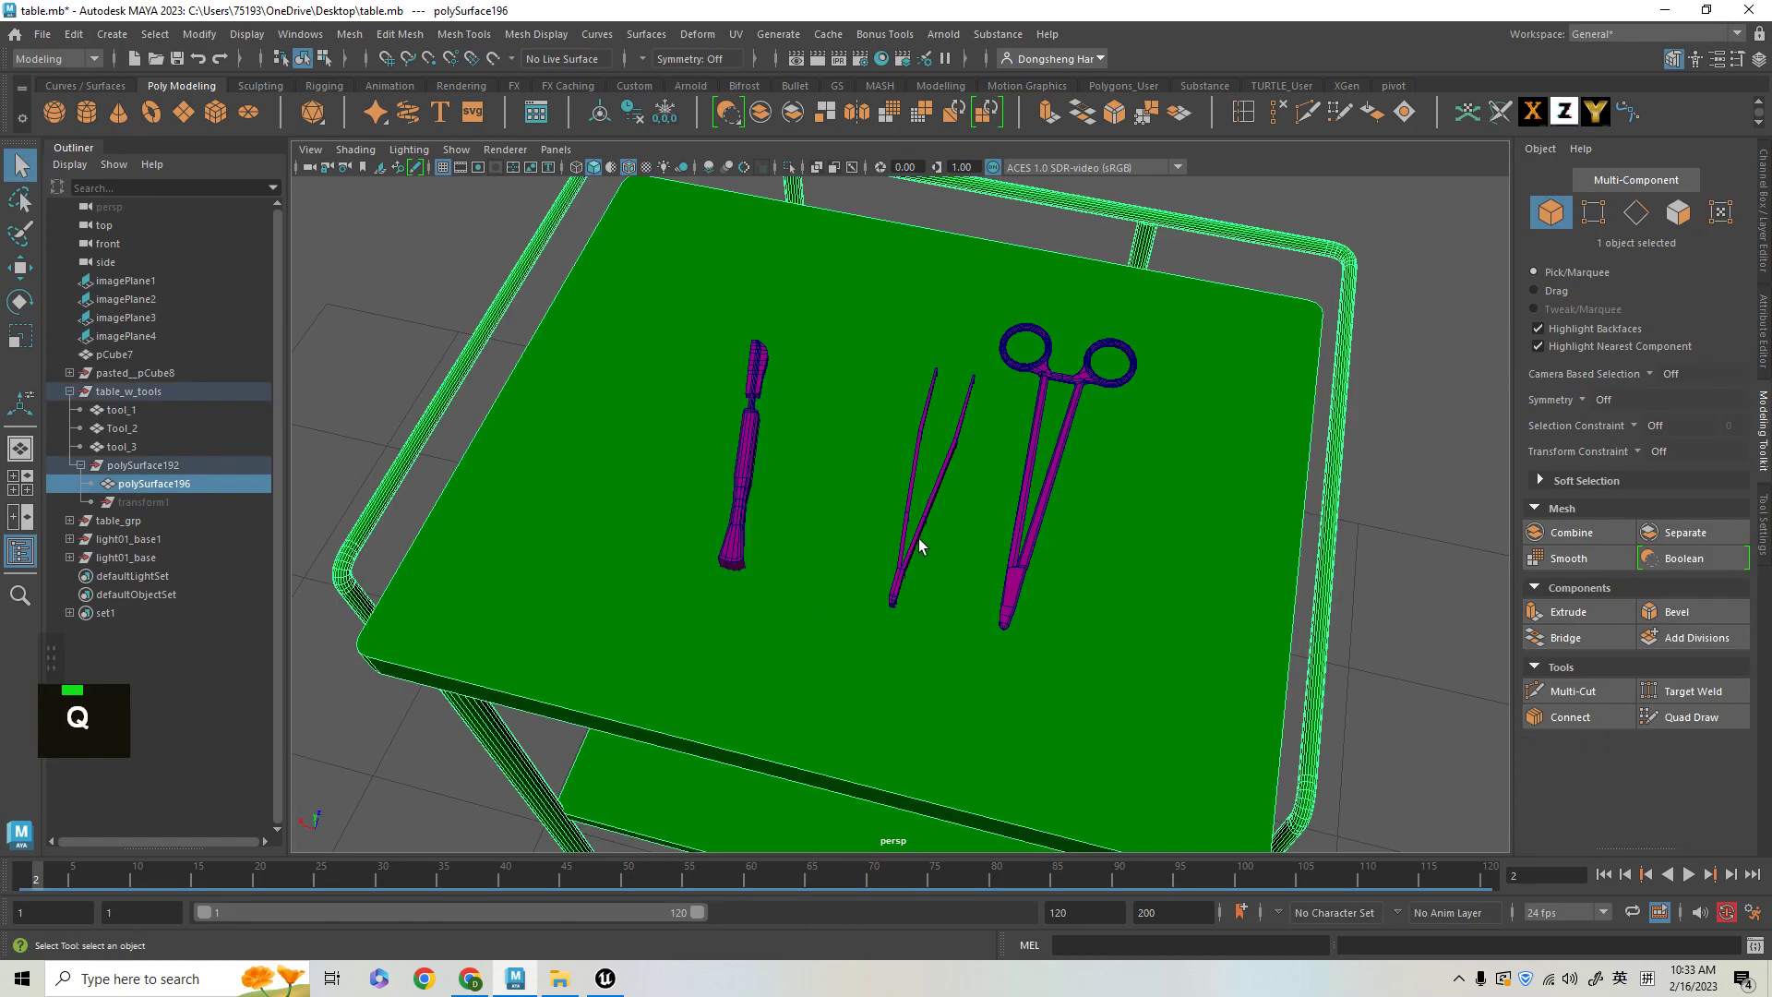
# - Move the tweezers, Tool_2, closer to the scalpel on the trolley tray
pyautogui.click(919, 546)
pyautogui.press('w')
pyautogui.moveTo(876, 443); pyautogui.dragTo(775, 410)
# - Turn the scissors, tool_3, about the vertical axis to about -186°, then move them nearer the tweezers on the tray
pyautogui.press('e')
pyautogui.click(1015, 579)
pyautogui.moveTo(1083, 531); pyautogui.dragTo(877, 554)
pyautogui.moveTo(1058, 543); pyautogui.dragTo(865, 519)
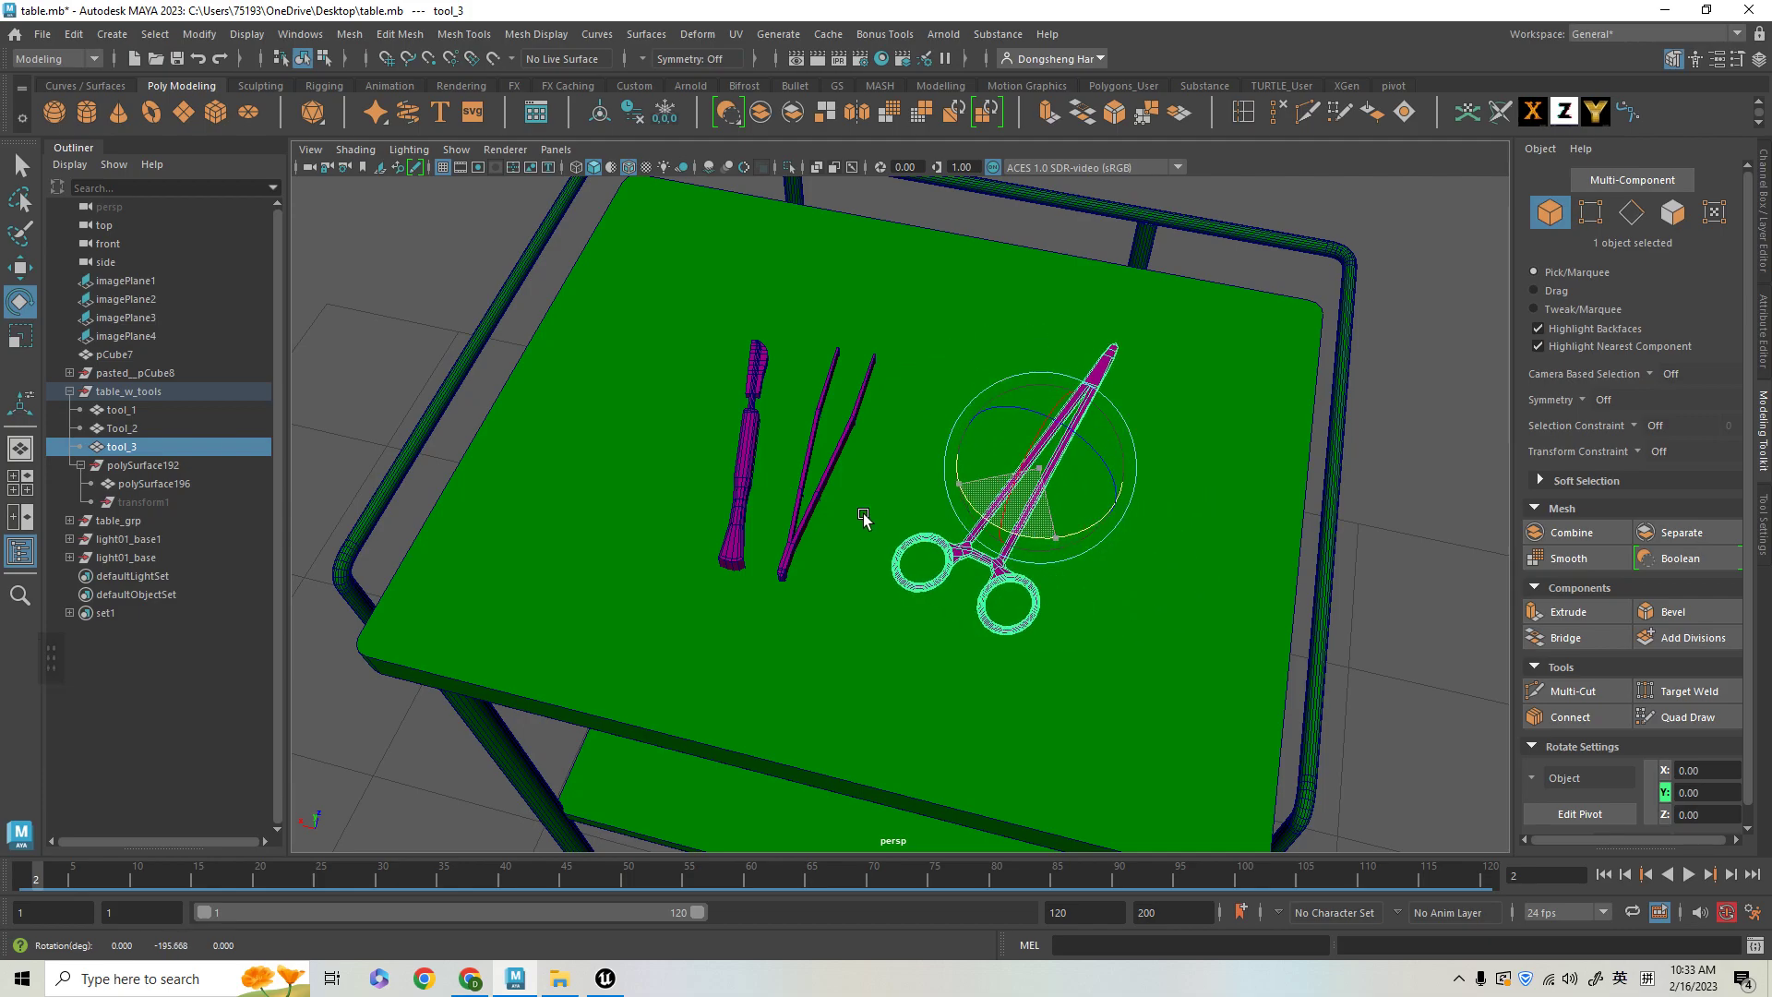
pyautogui.press('w')
pyautogui.moveTo(1070, 547); pyautogui.dragTo(969, 604)
# - Shift the tweezers away from the scalpel, then slide the scalpel, tool_1, away from the other tools on the tray
pyautogui.click(784, 561)
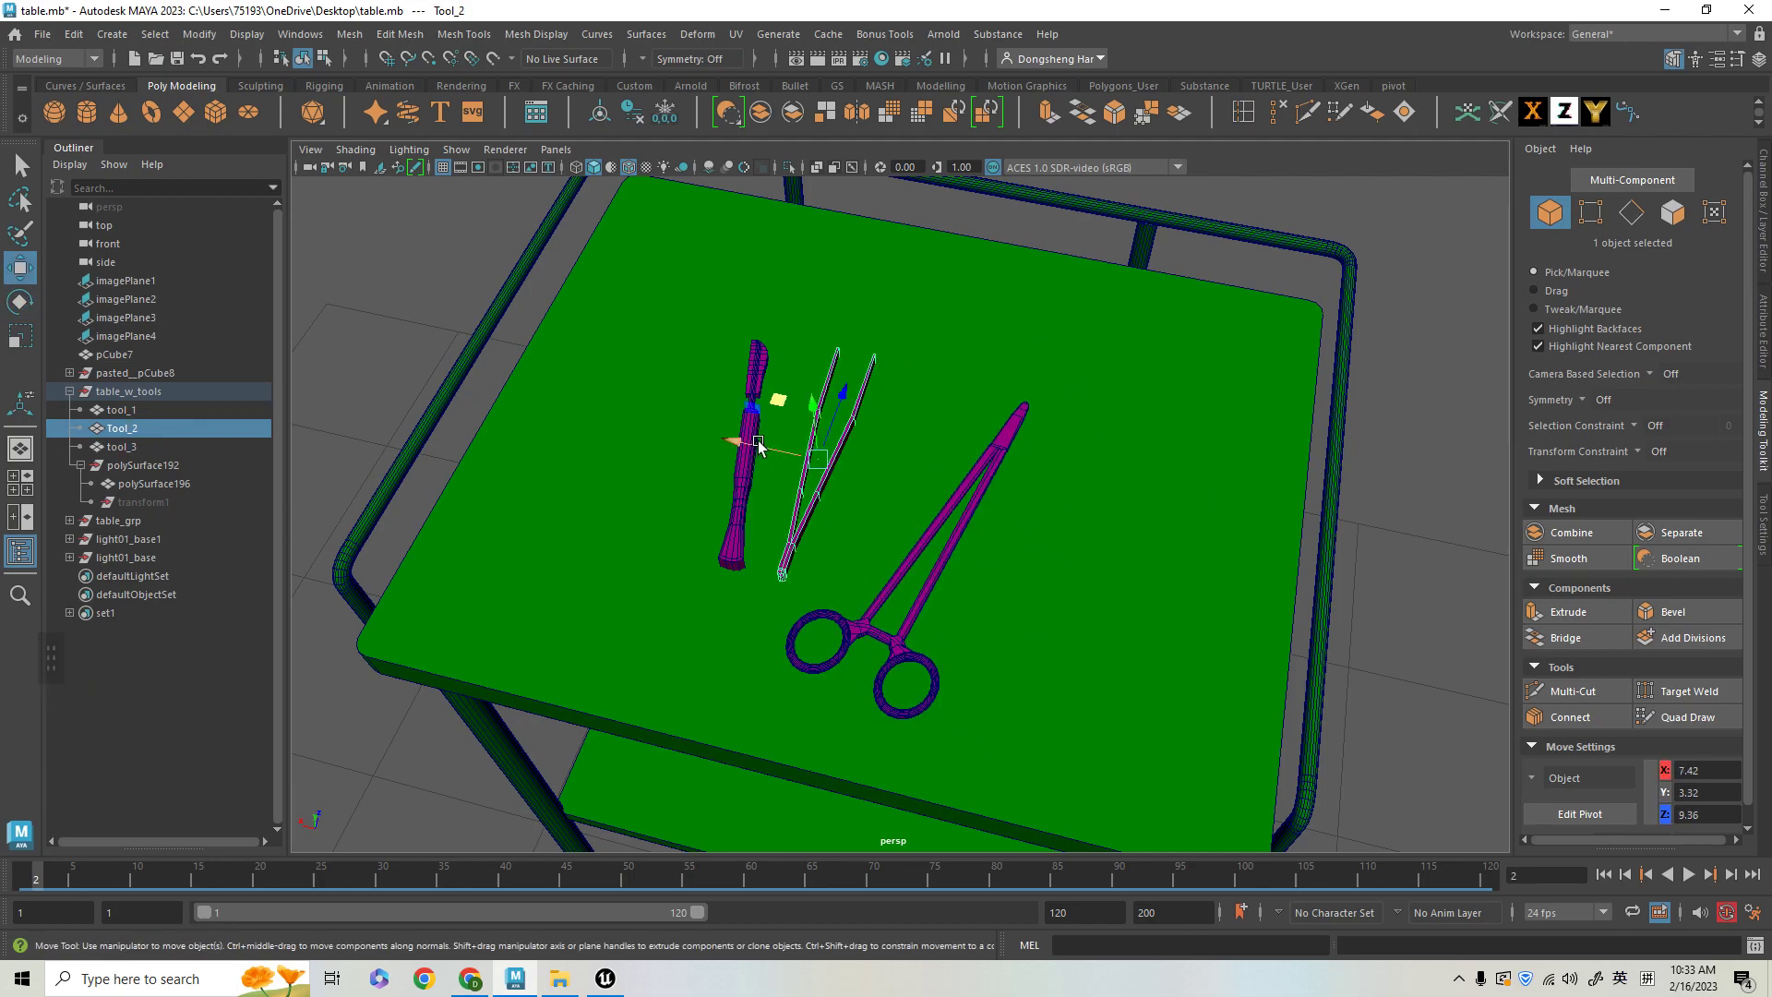
pyautogui.moveTo(778, 403); pyautogui.dragTo(845, 396)
pyautogui.click(739, 481)
pyautogui.press('w')
pyautogui.moveTo(697, 397); pyautogui.dragTo(648, 472)
# - Nudge the tweezers, Tool_2, slightly across the tray to about X 7.31, Z 9.44
pyautogui.keyDown('alt'); pyautogui.moveTo(863, 591); pyautogui.dragTo(1092, 712); pyautogui.keyUp('alt')
pyautogui.keyDown('alt'); pyautogui.moveTo(1092, 718); pyautogui.dragTo(993, 617, button='right'); pyautogui.keyUp('alt')
pyautogui.keyDown('alt'); pyautogui.moveTo(993, 616); pyautogui.dragTo(791, 506); pyautogui.keyUp('alt')
pyautogui.click(857, 516)
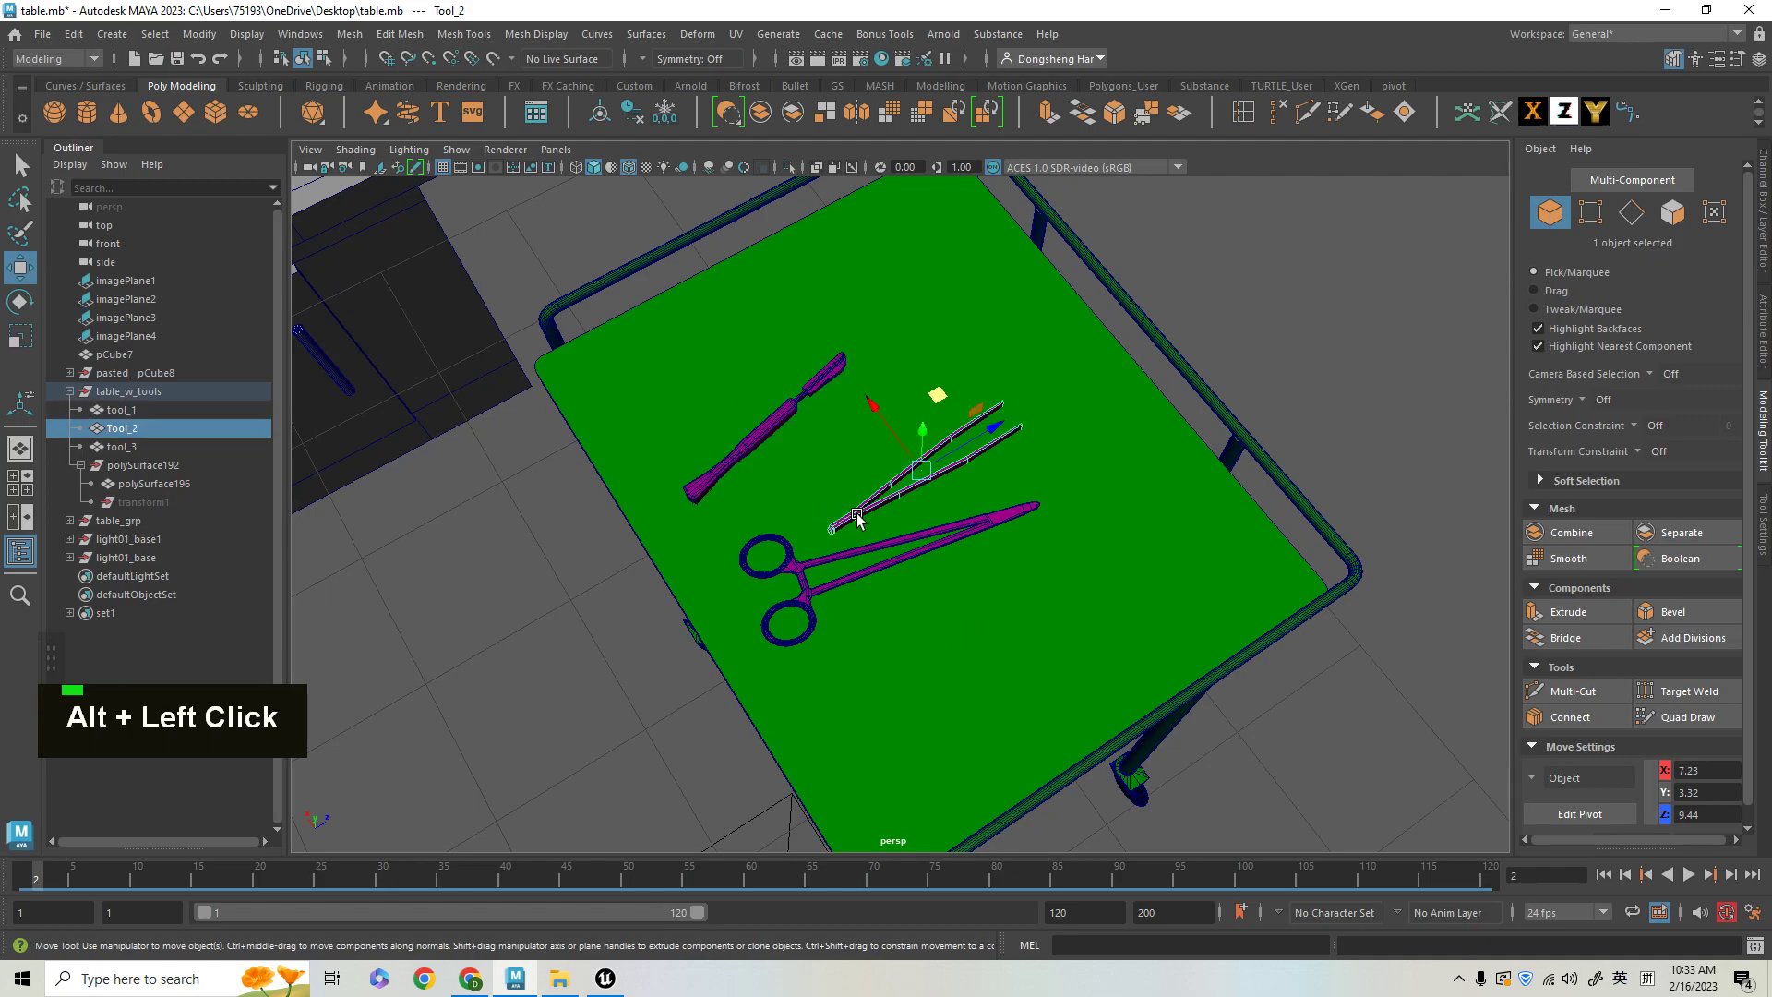
pyautogui.keyDown('alt'); pyautogui.moveTo(843, 483); pyautogui.dragTo(969, 428, button='right'); pyautogui.keyUp('alt')
pyautogui.moveTo(945, 384); pyautogui.dragTo(929, 364)
pyautogui.keyDown('alt'); pyautogui.moveTo(932, 607); pyautogui.dragTo(1020, 549); pyautogui.keyUp('alt')
pyautogui.keyDown('alt'); pyautogui.moveTo(1020, 549); pyautogui.dragTo(918, 566, button='right'); pyautogui.keyUp('alt')
pyautogui.keyDown('alt'); pyautogui.moveTo(918, 566); pyautogui.dragTo(1079, 621); pyautogui.keyUp('alt')
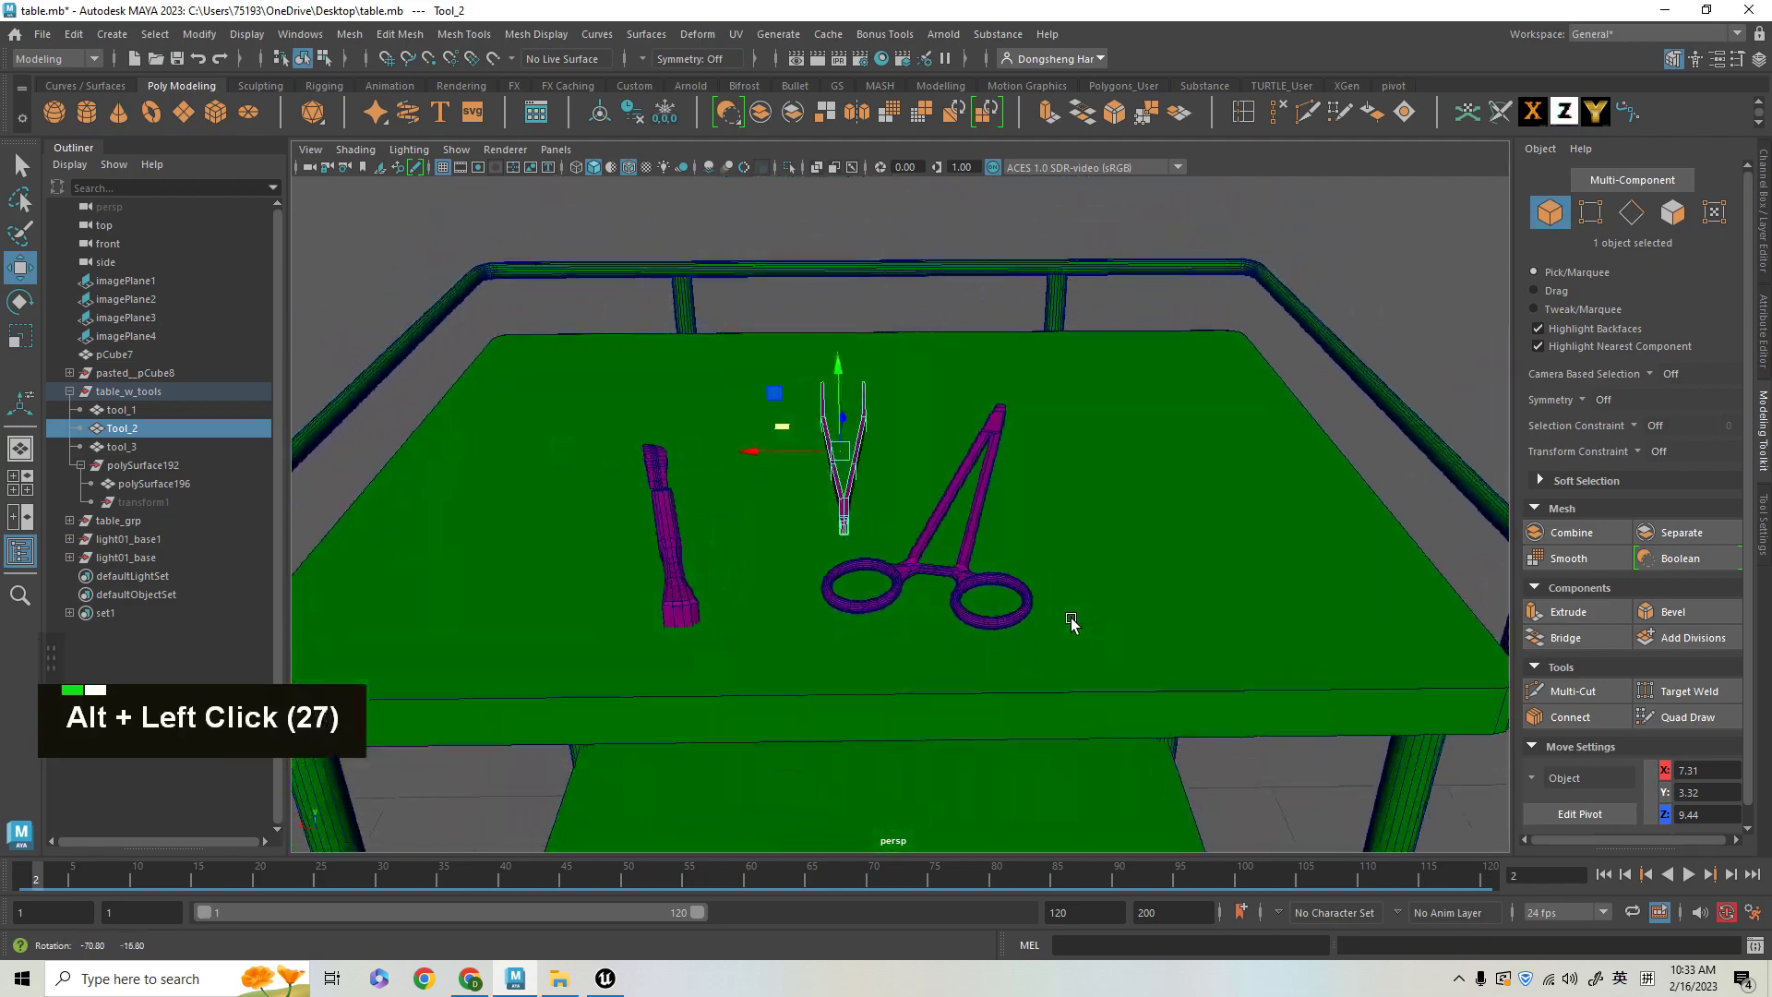
pyautogui.keyDown('alt'); pyautogui.moveTo(1079, 621); pyautogui.dragTo(944, 580, button='right'); pyautogui.keyUp('alt')
pyautogui.keyDown('alt'); pyautogui.moveTo(944, 579); pyautogui.dragTo(888, 720); pyautogui.keyUp('alt')
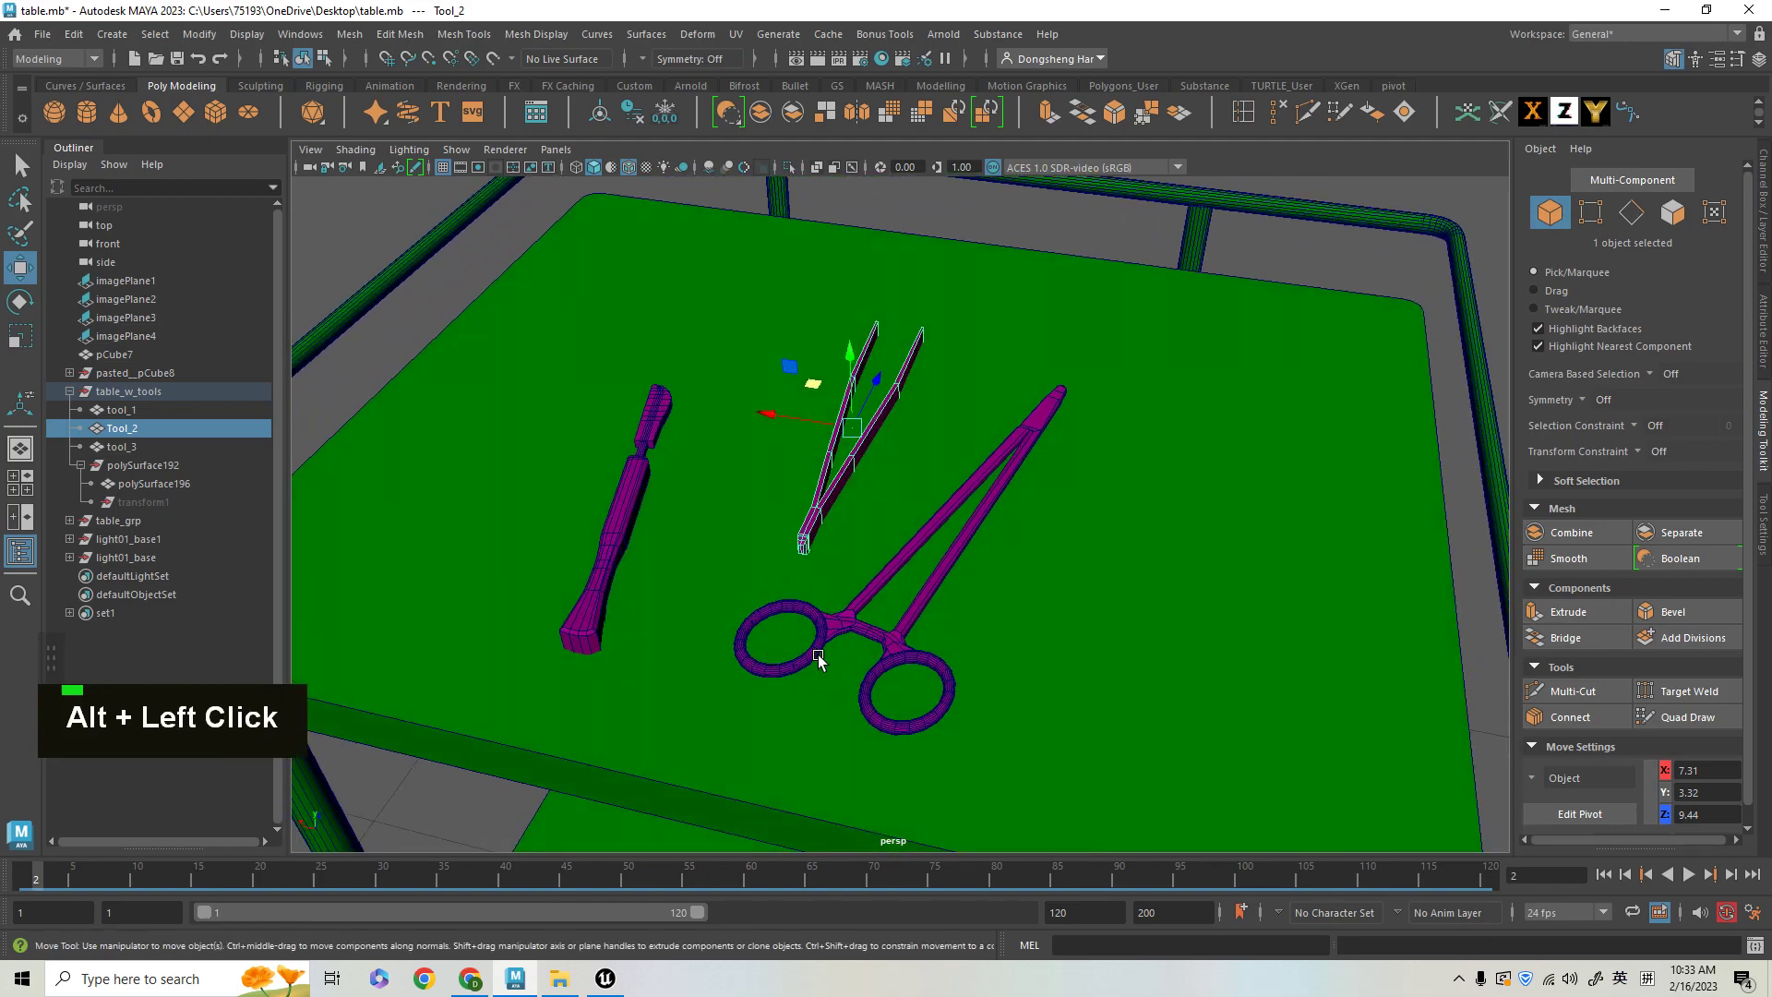
# - Rotate the scissors, tool_3, about the vertical axis to about -204°
pyautogui.click(843, 625)
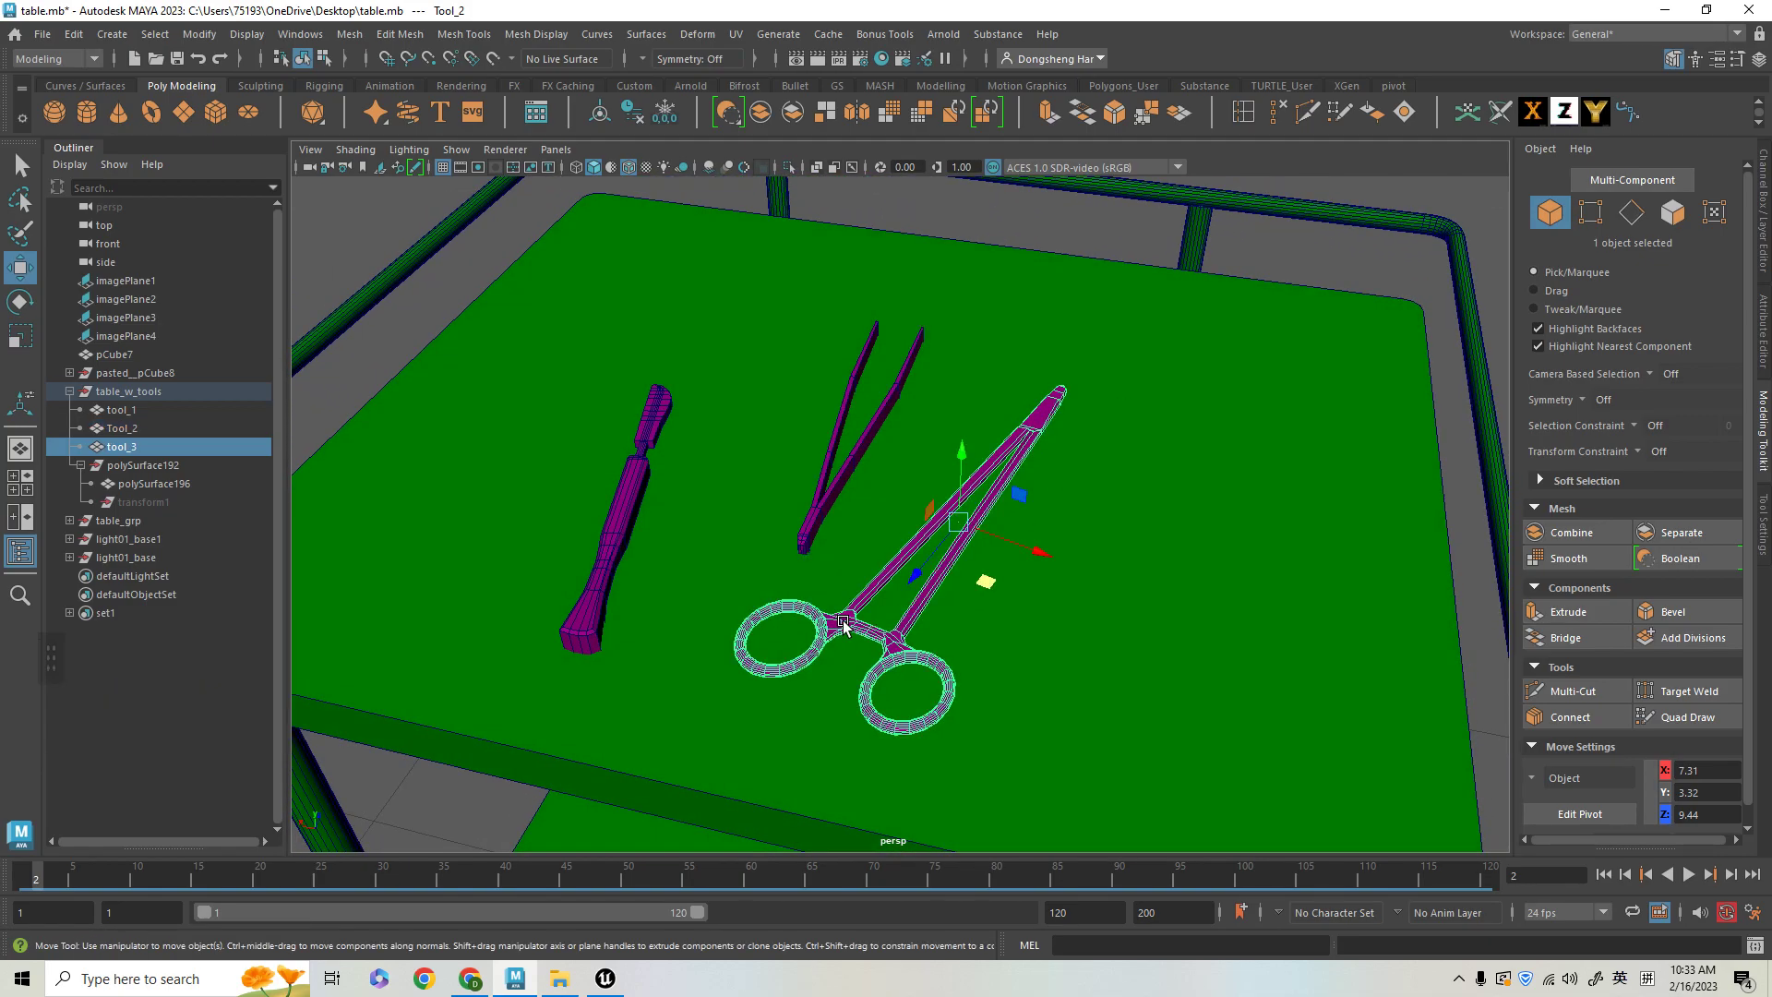
pyautogui.keyDown('alt'); pyautogui.moveTo(912, 692); pyautogui.dragTo(867, 574, button='right'); pyautogui.keyUp('alt')
pyautogui.keyDown('alt'); pyautogui.moveTo(876, 572); pyautogui.dragTo(847, 605); pyautogui.keyUp('alt')
pyautogui.keyDown('alt'); pyautogui.moveTo(847, 605); pyautogui.dragTo(842, 643, button='right'); pyautogui.keyUp('alt')
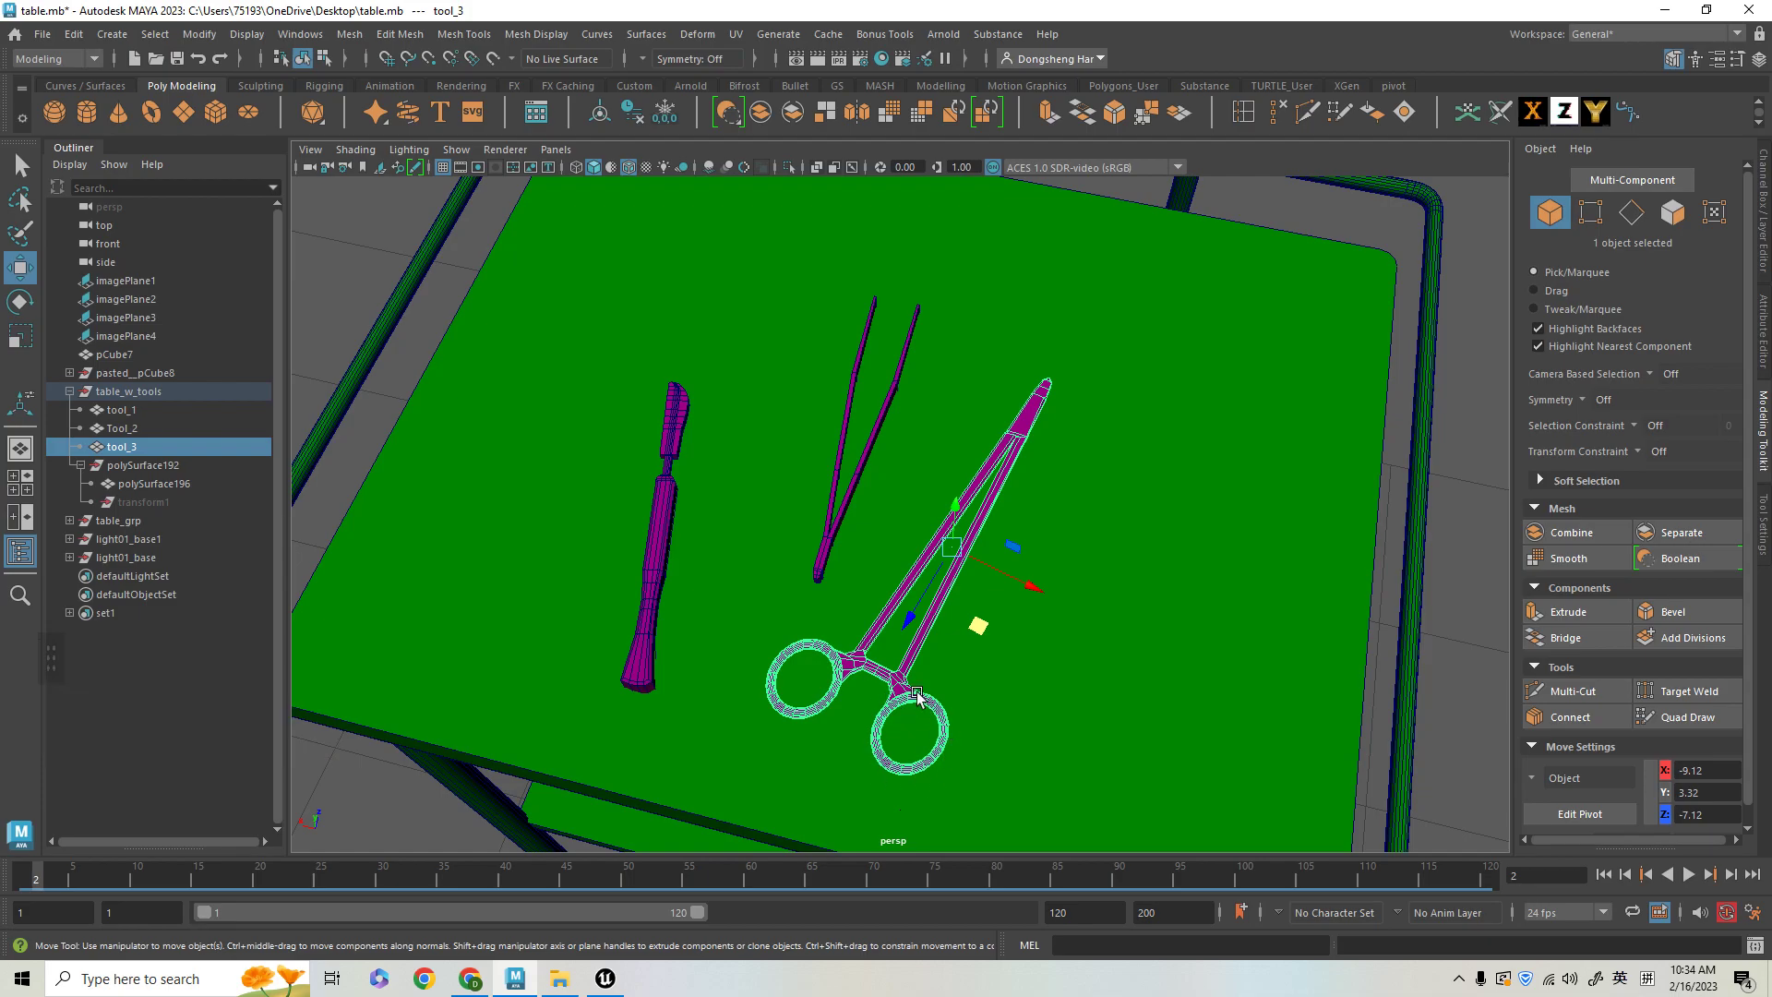
pyautogui.keyDown('alt'); pyautogui.moveTo(926, 709); pyautogui.dragTo(967, 697); pyautogui.keyUp('alt')
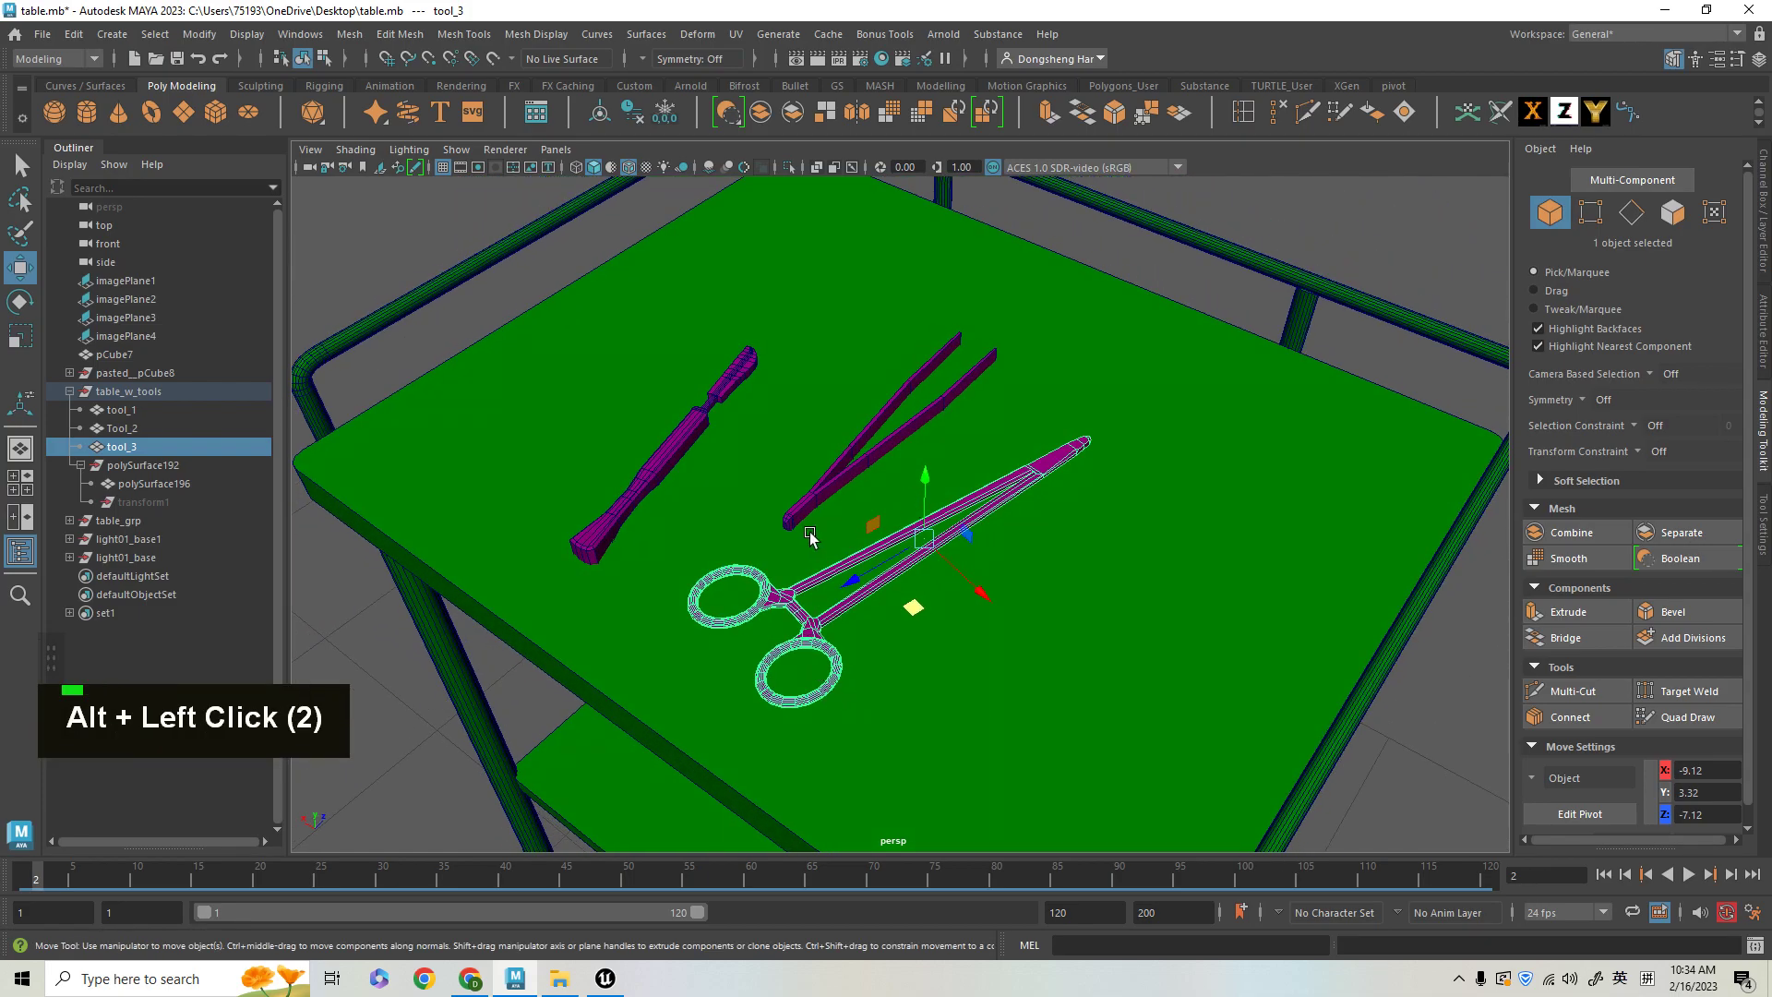
pyautogui.keyDown('alt'); pyautogui.moveTo(1054, 517); pyautogui.dragTo(978, 517, button='right'); pyautogui.keyUp('alt')
pyautogui.keyDown('alt'); pyautogui.moveTo(978, 517); pyautogui.dragTo(786, 586); pyautogui.keyUp('alt')
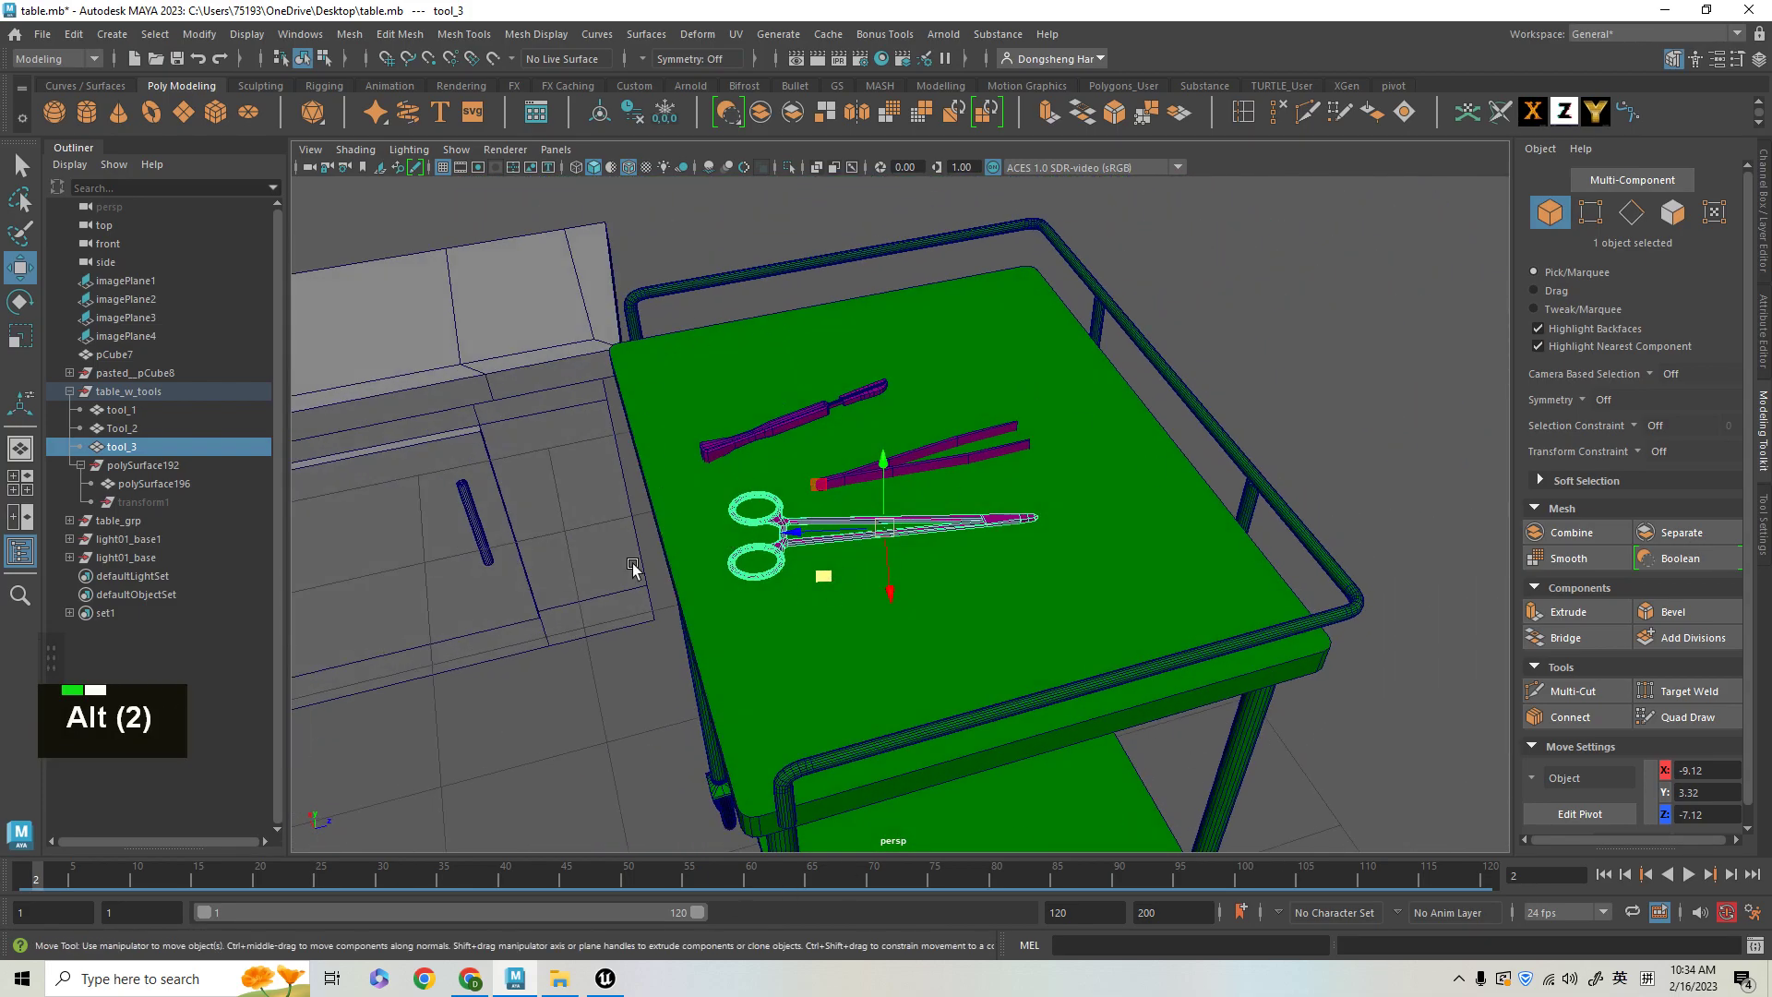
pyautogui.keyDown('alt'); pyautogui.moveTo(637, 604); pyautogui.dragTo(739, 621, button='right'); pyautogui.keyUp('alt')
pyautogui.keyDown('alt'); pyautogui.moveTo(739, 621); pyautogui.dragTo(978, 657); pyautogui.keyUp('alt')
pyautogui.press('e')
pyautogui.moveTo(941, 600); pyautogui.dragTo(898, 764)
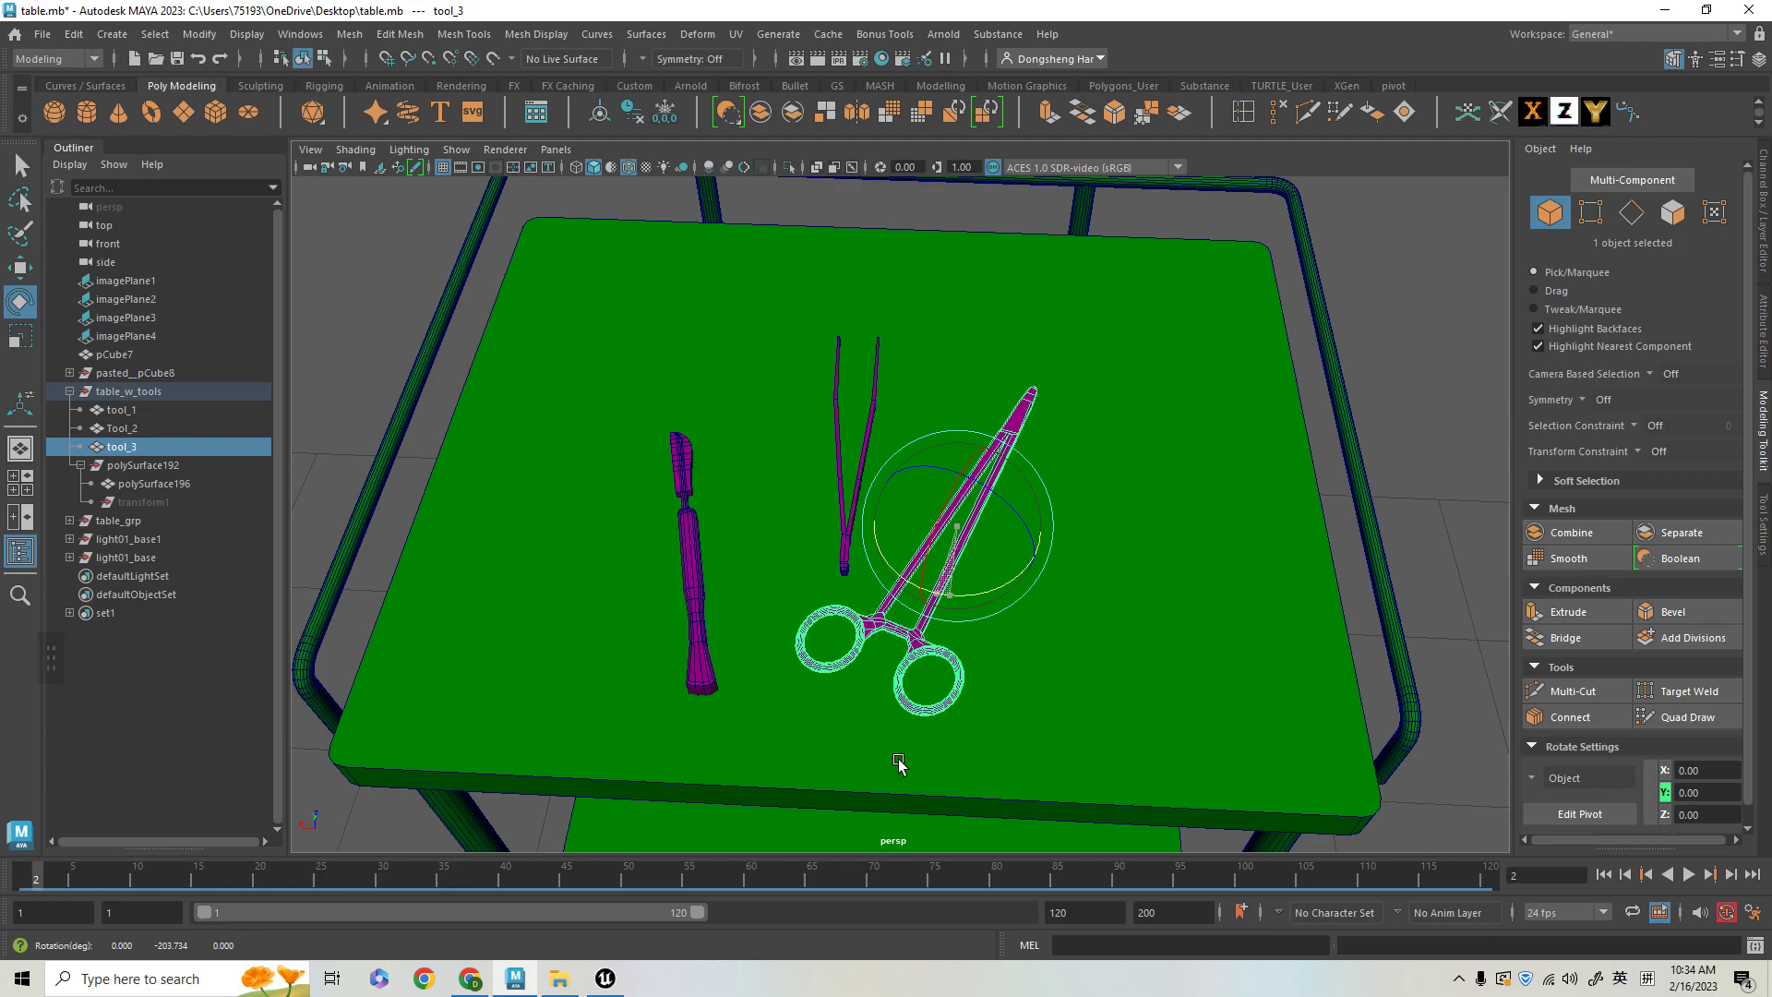
# - Move the scissors, tool_3, to about X -9.99, Z -5.77 so they sit evenly beside the other tools
pyautogui.press('w')
pyautogui.moveTo(983, 617); pyautogui.dragTo(1006, 617, button='middle')
pyautogui.keyDown('alt'); pyautogui.moveTo(1006, 616); pyautogui.dragTo(734, 565); pyautogui.keyUp('alt')
pyautogui.keyDown('alt'); pyautogui.moveTo(734, 565); pyautogui.dragTo(755, 558, button='right'); pyautogui.keyUp('alt')
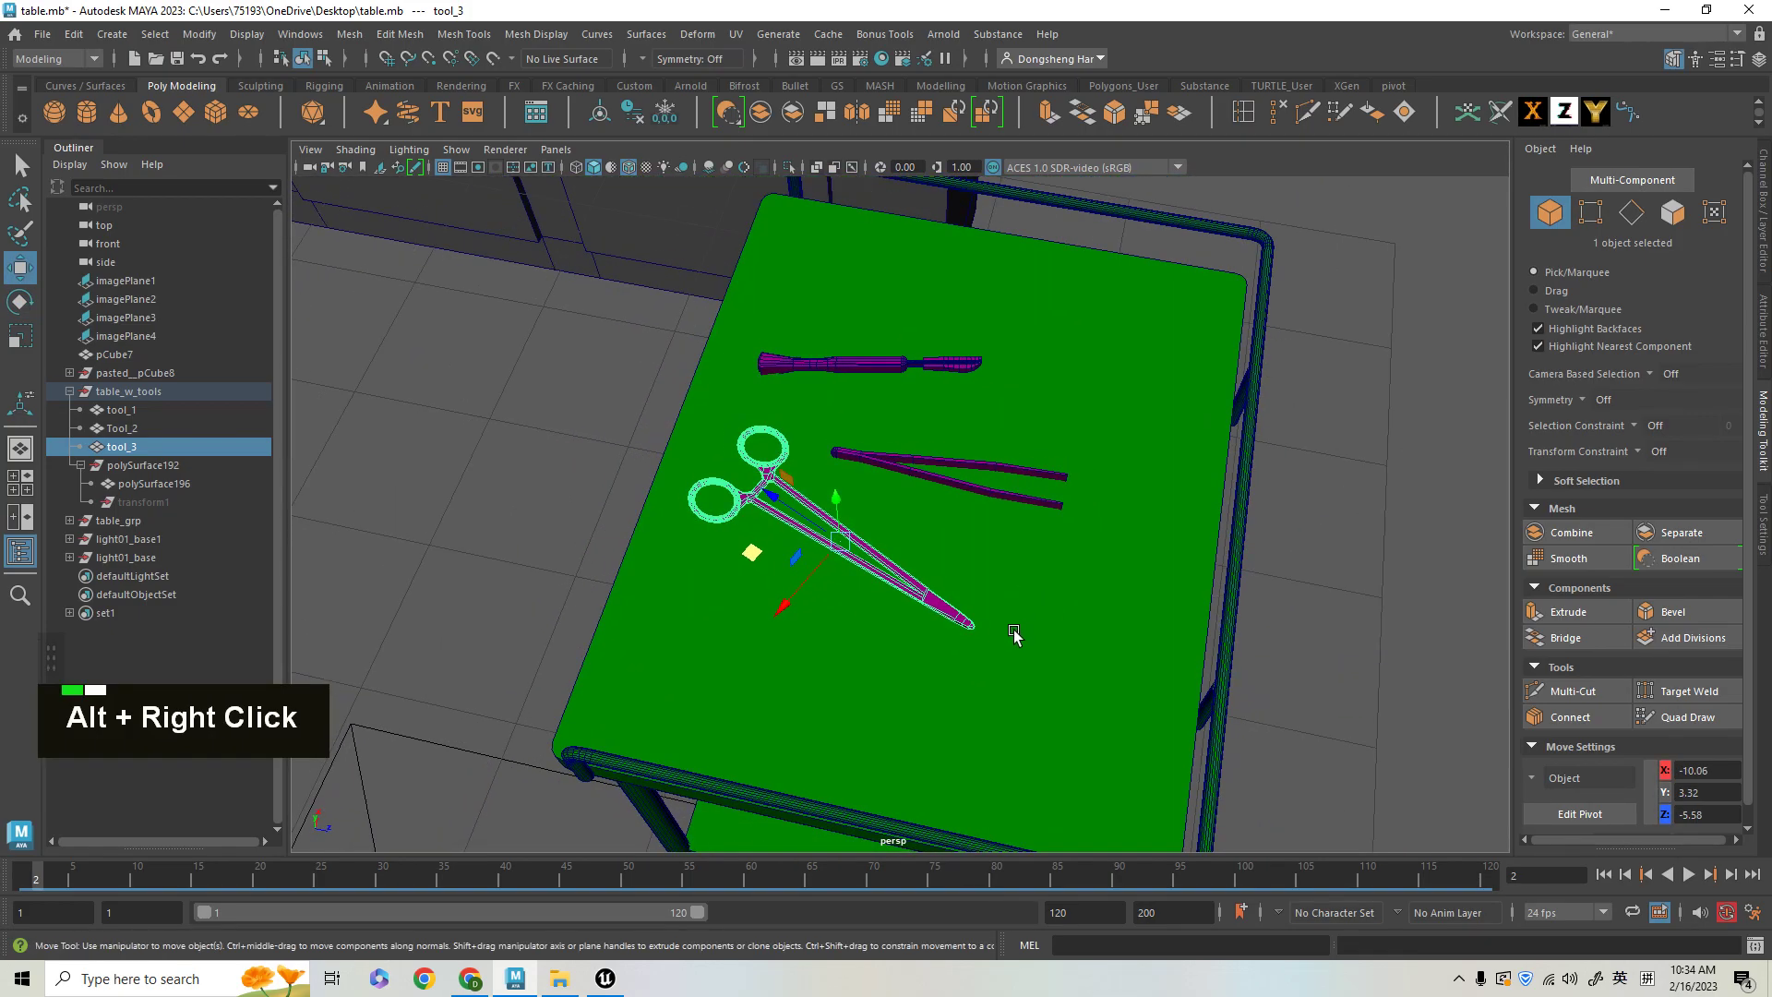
pyautogui.keyDown('alt'); pyautogui.moveTo(755, 559); pyautogui.dragTo(811, 658); pyautogui.keyUp('alt')
pyautogui.moveTo(811, 659); pyautogui.dragTo(886, 659, button='middle')
pyautogui.keyDown('alt'); pyautogui.moveTo(886, 659); pyautogui.dragTo(858, 614, button='right'); pyautogui.keyUp('alt')
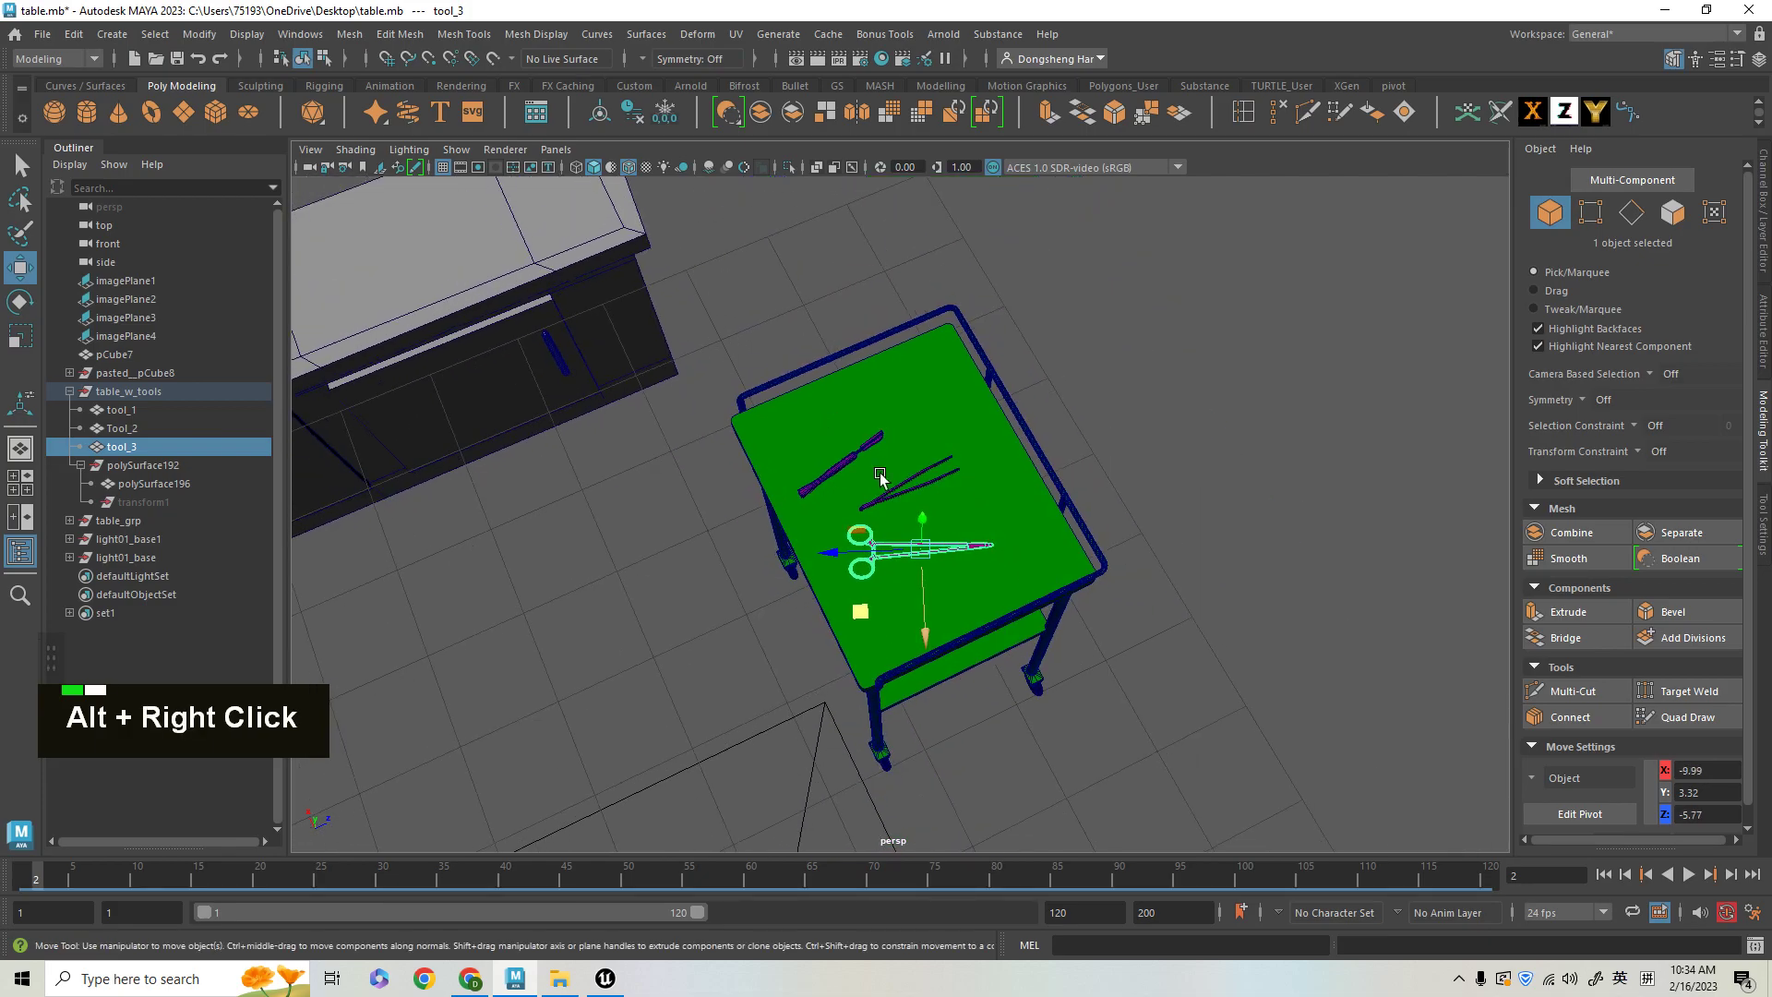
pyautogui.keyDown('alt'); pyautogui.moveTo(859, 613); pyautogui.dragTo(966, 521); pyautogui.keyUp('alt')
pyautogui.keyDown('alt'); pyautogui.moveTo(692, 529); pyautogui.dragTo(724, 561); pyautogui.keyUp('alt')
# - Set a keyframe at frame 2 on tool_1, Tool_2 and tool_3 to store their arrangement on the tray
pyautogui.keyDown('shift'); pyautogui.click(142, 412); pyautogui.keyUp('shift')
pyautogui.keyDown('alt'); pyautogui.moveTo(724, 561); pyautogui.dragTo(967, 524, button='right'); pyautogui.keyUp('alt')
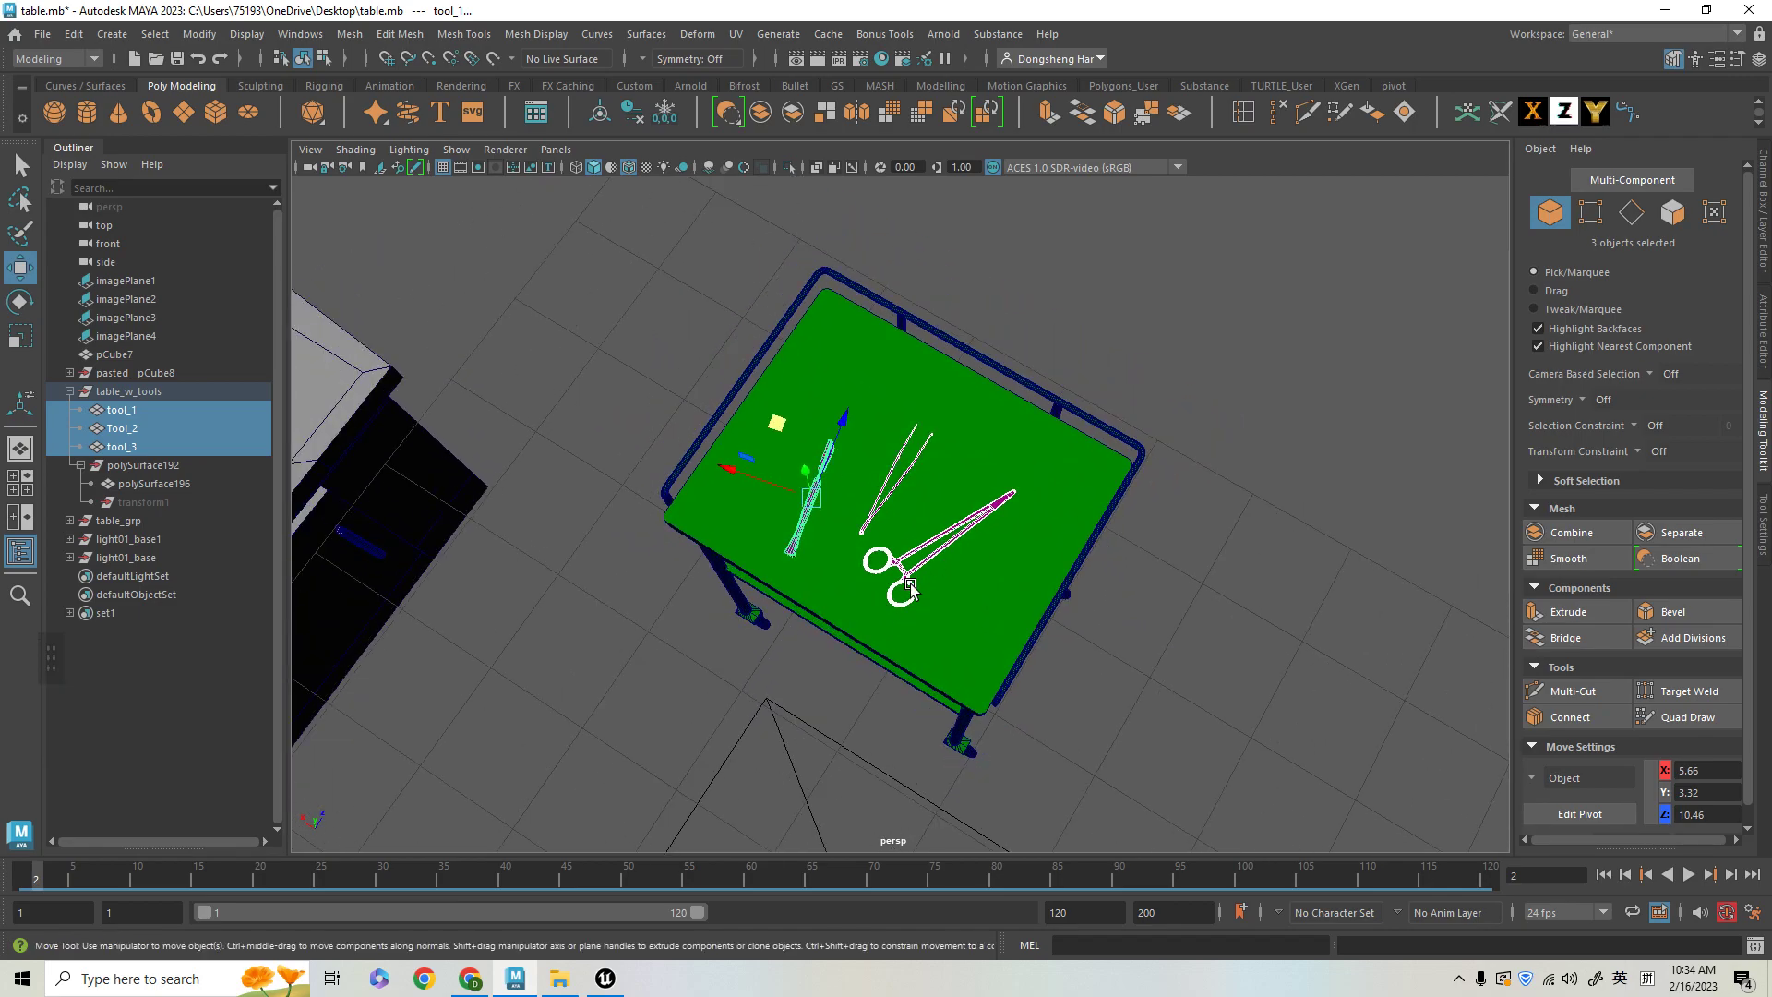
pyautogui.press('s')
pyautogui.keyDown('alt'); pyautogui.moveTo(1010, 661); pyautogui.dragTo(981, 678); pyautogui.keyUp('alt')
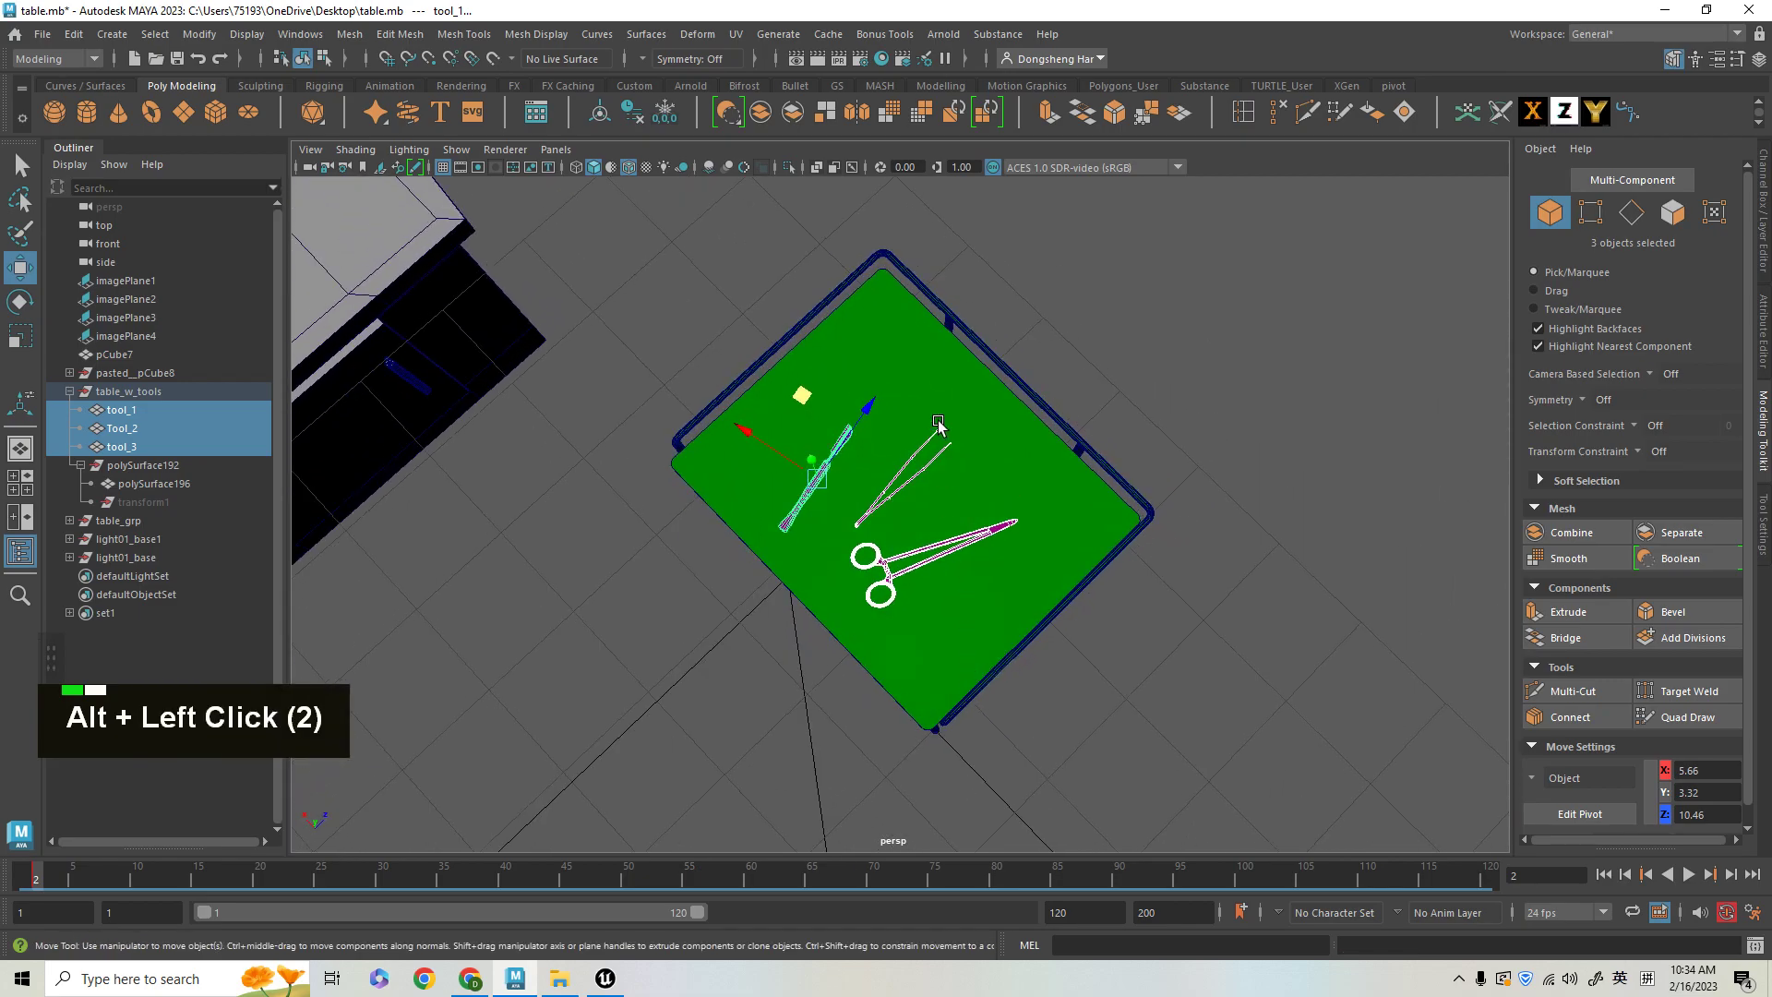
pyautogui.keyDown('alt'); pyautogui.moveTo(981, 678); pyautogui.dragTo(951, 637, button='right'); pyautogui.keyUp('alt')
pyautogui.keyDown('alt'); pyautogui.moveTo(950, 637); pyautogui.dragTo(913, 646); pyautogui.keyUp('alt')
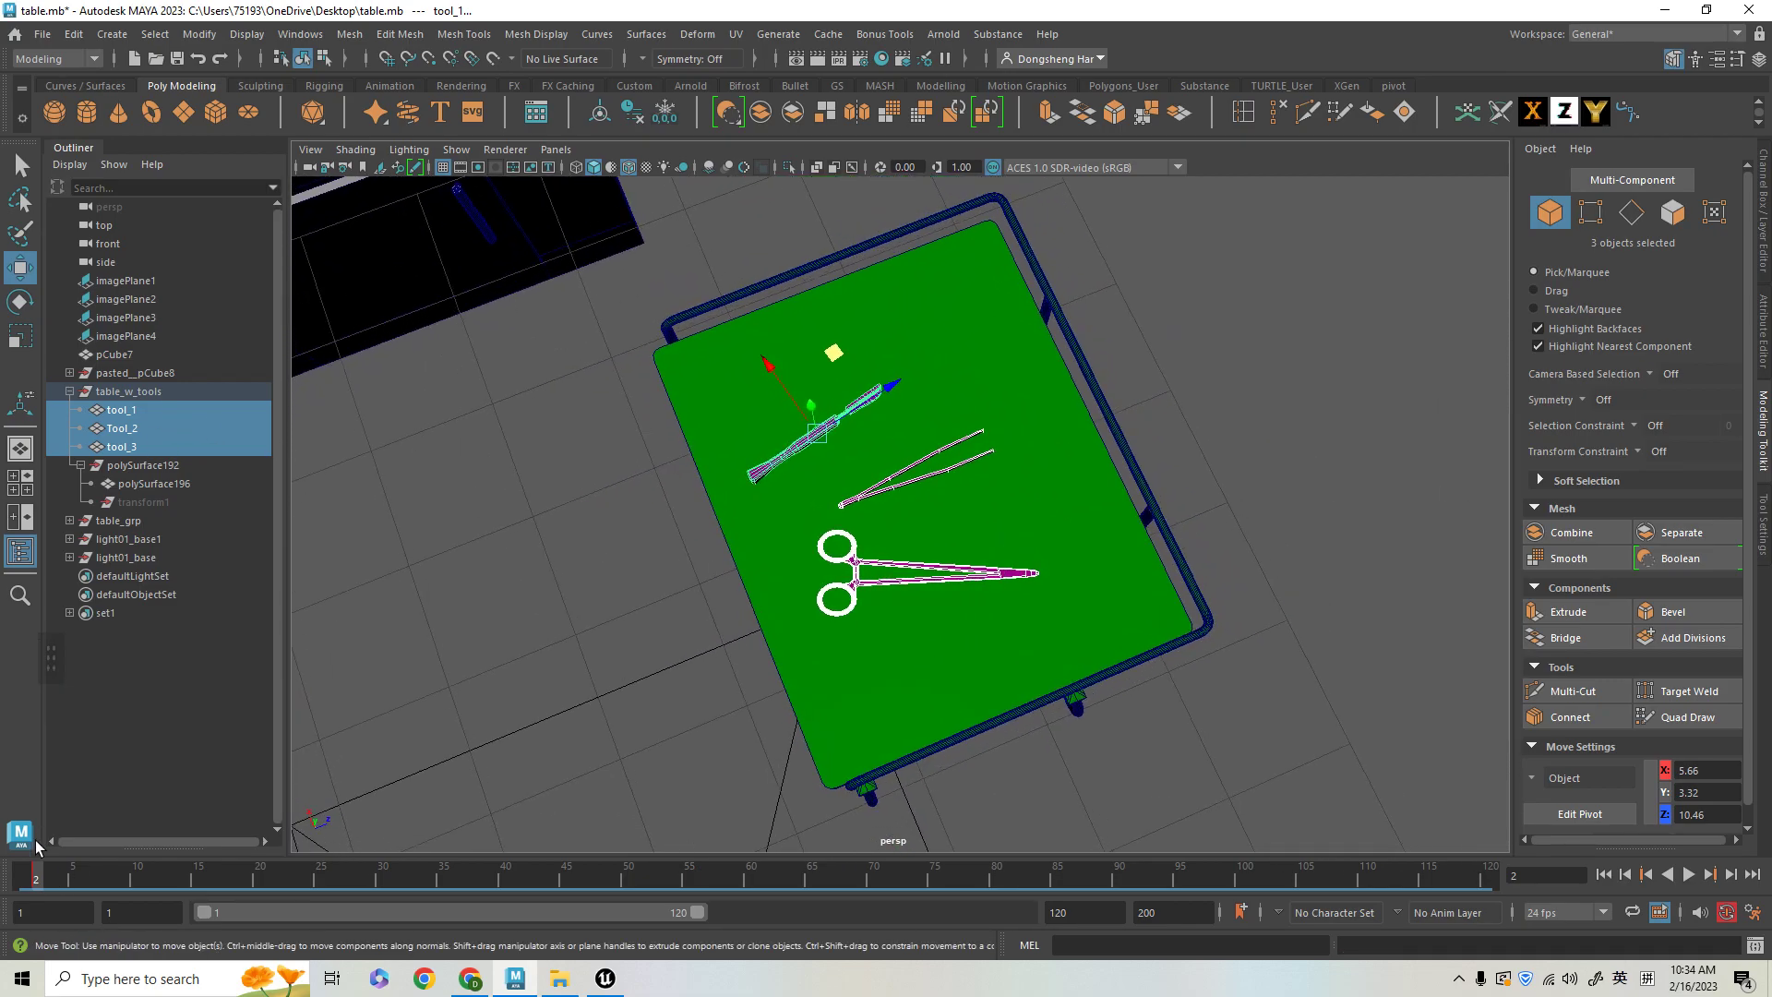
# - Go to frame 1 and set the X, Y and Z position of the three selected tools to 0
pyautogui.click(26, 880)
pyautogui.keyDown('alt'); pyautogui.moveTo(817, 609); pyautogui.dragTo(531, 530); pyautogui.keyUp('alt')
pyautogui.write('0')
pyautogui.press('Return')
pyautogui.doubleClick(1721, 796)
pyautogui.write('0')
pyautogui.press('Return')
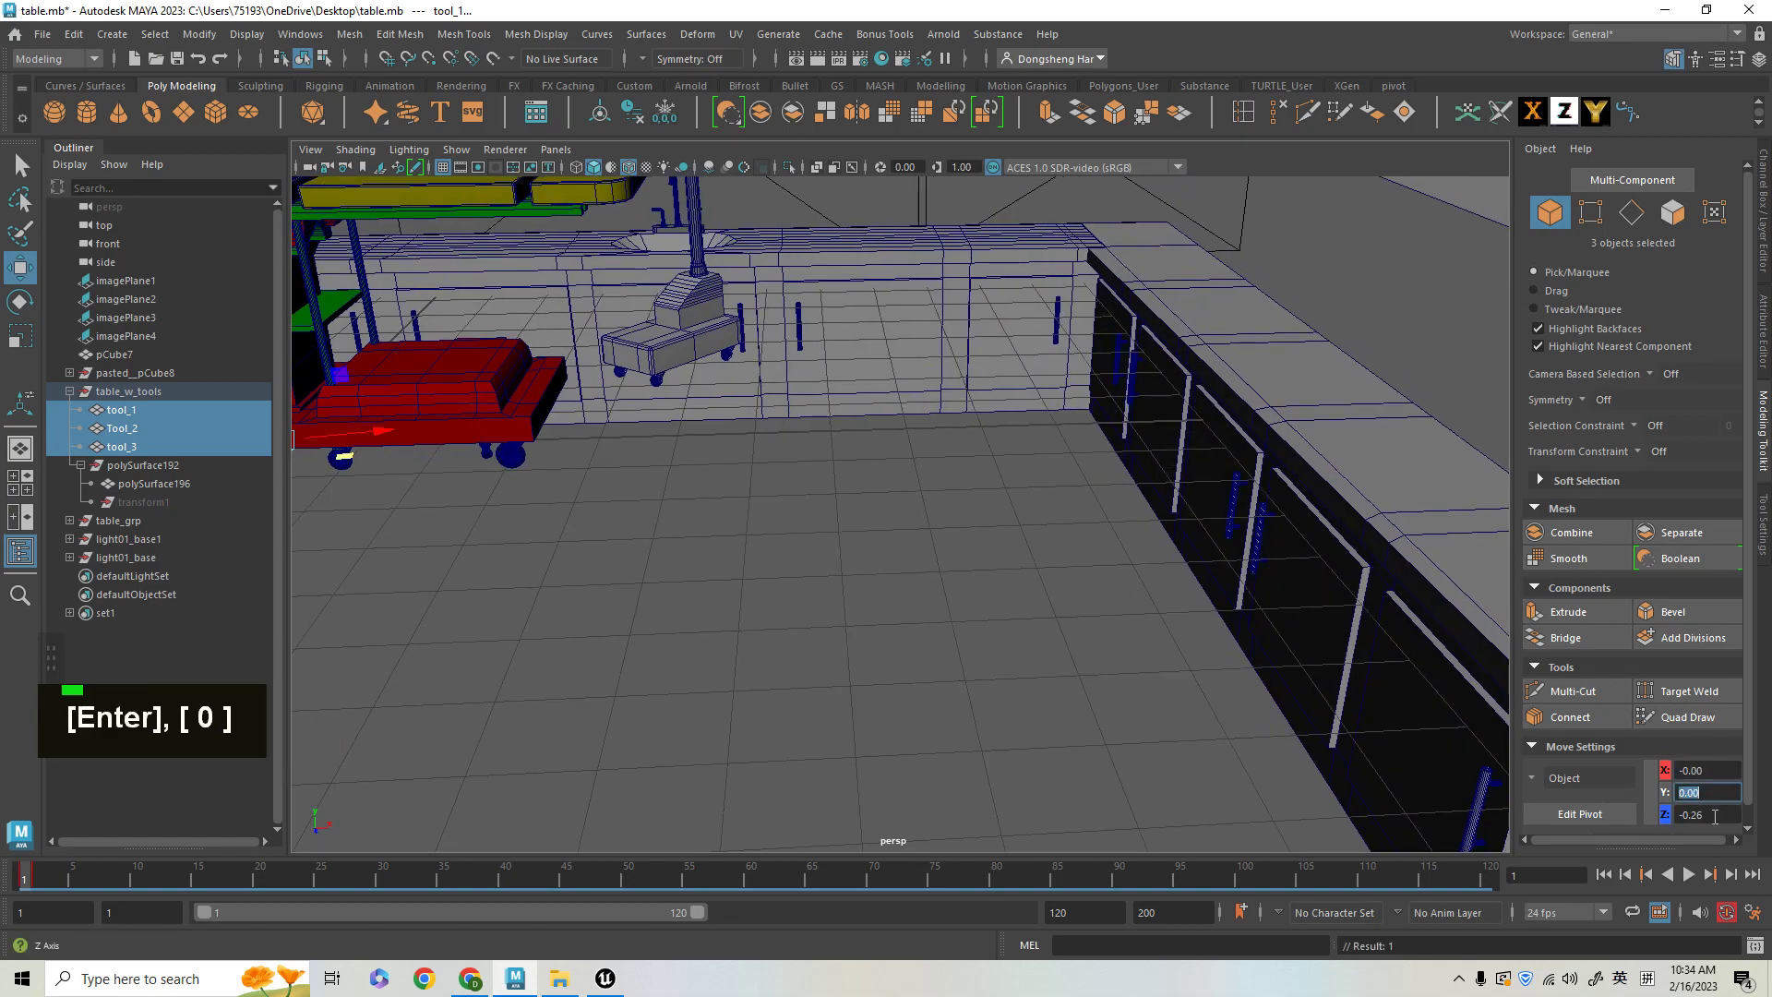
pyautogui.write('0')
pyautogui.press('Return')
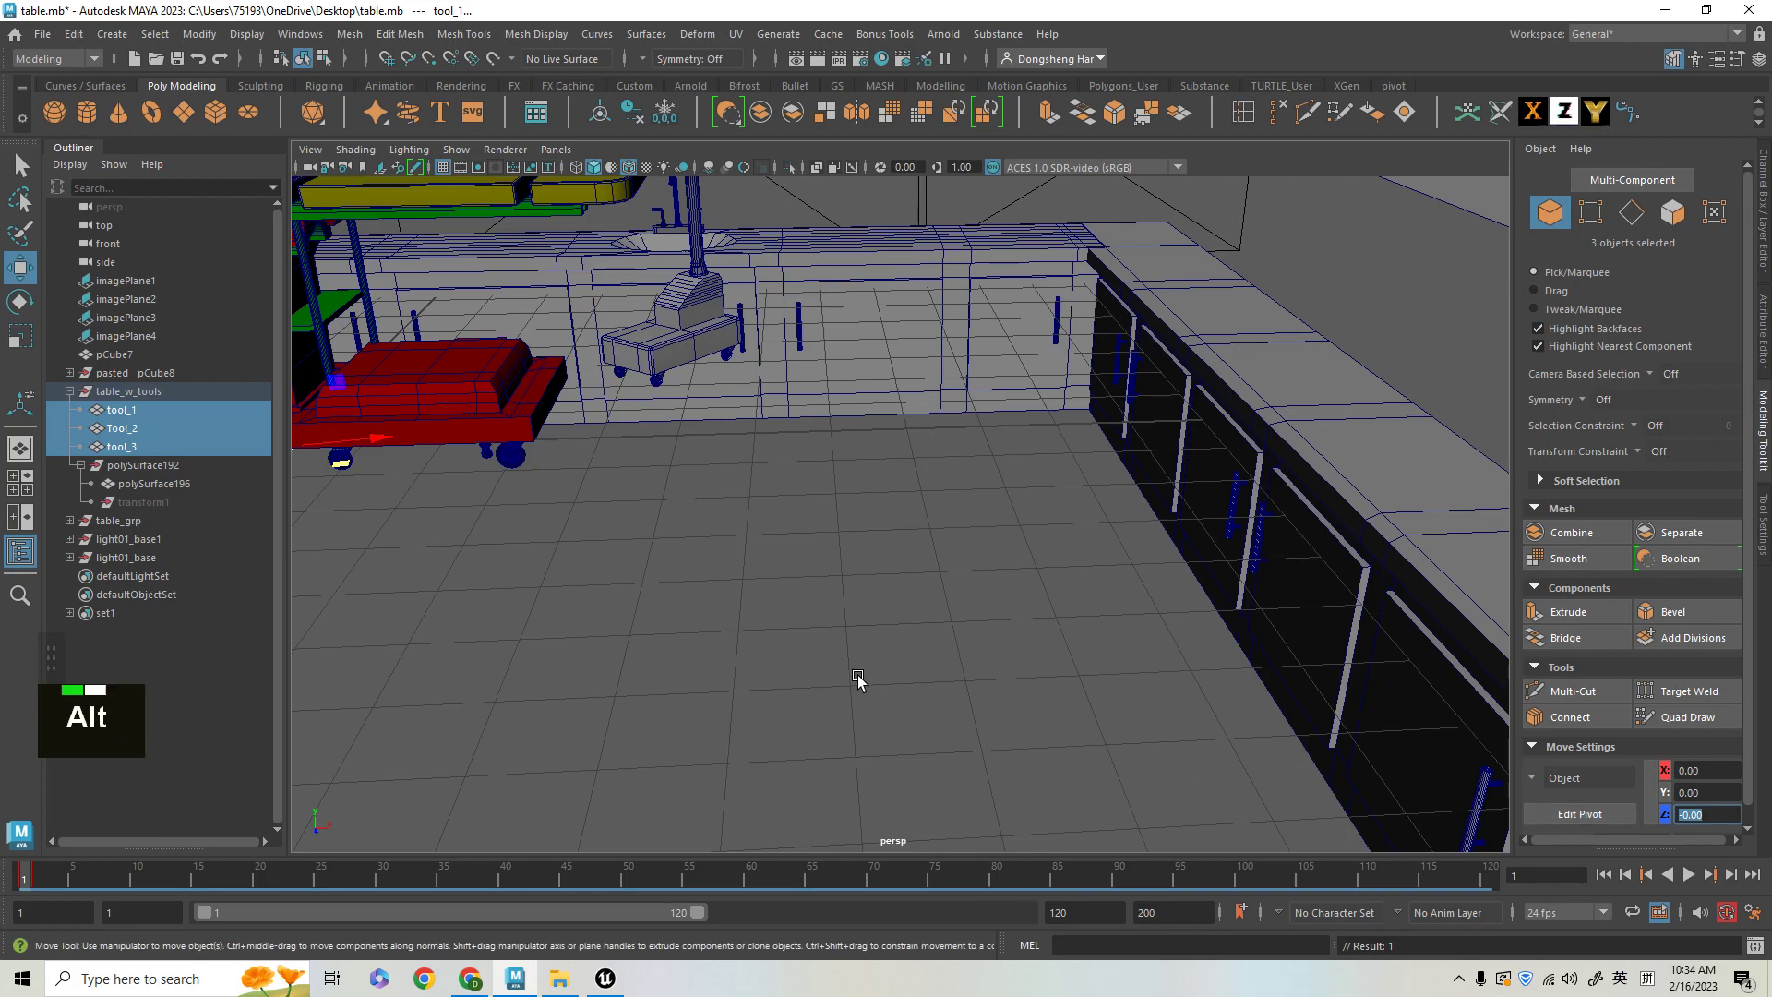
# - Set Rotate Y to 0 for all three selected tools at frame 1
pyautogui.keyDown('alt'); pyautogui.moveTo(855, 681); pyautogui.dragTo(950, 640, button='middle'); pyautogui.keyUp('alt')
pyautogui.press('f')
pyautogui.keyDown('alt'); pyautogui.moveTo(1052, 677); pyautogui.dragTo(1044, 609); pyautogui.keyUp('alt')
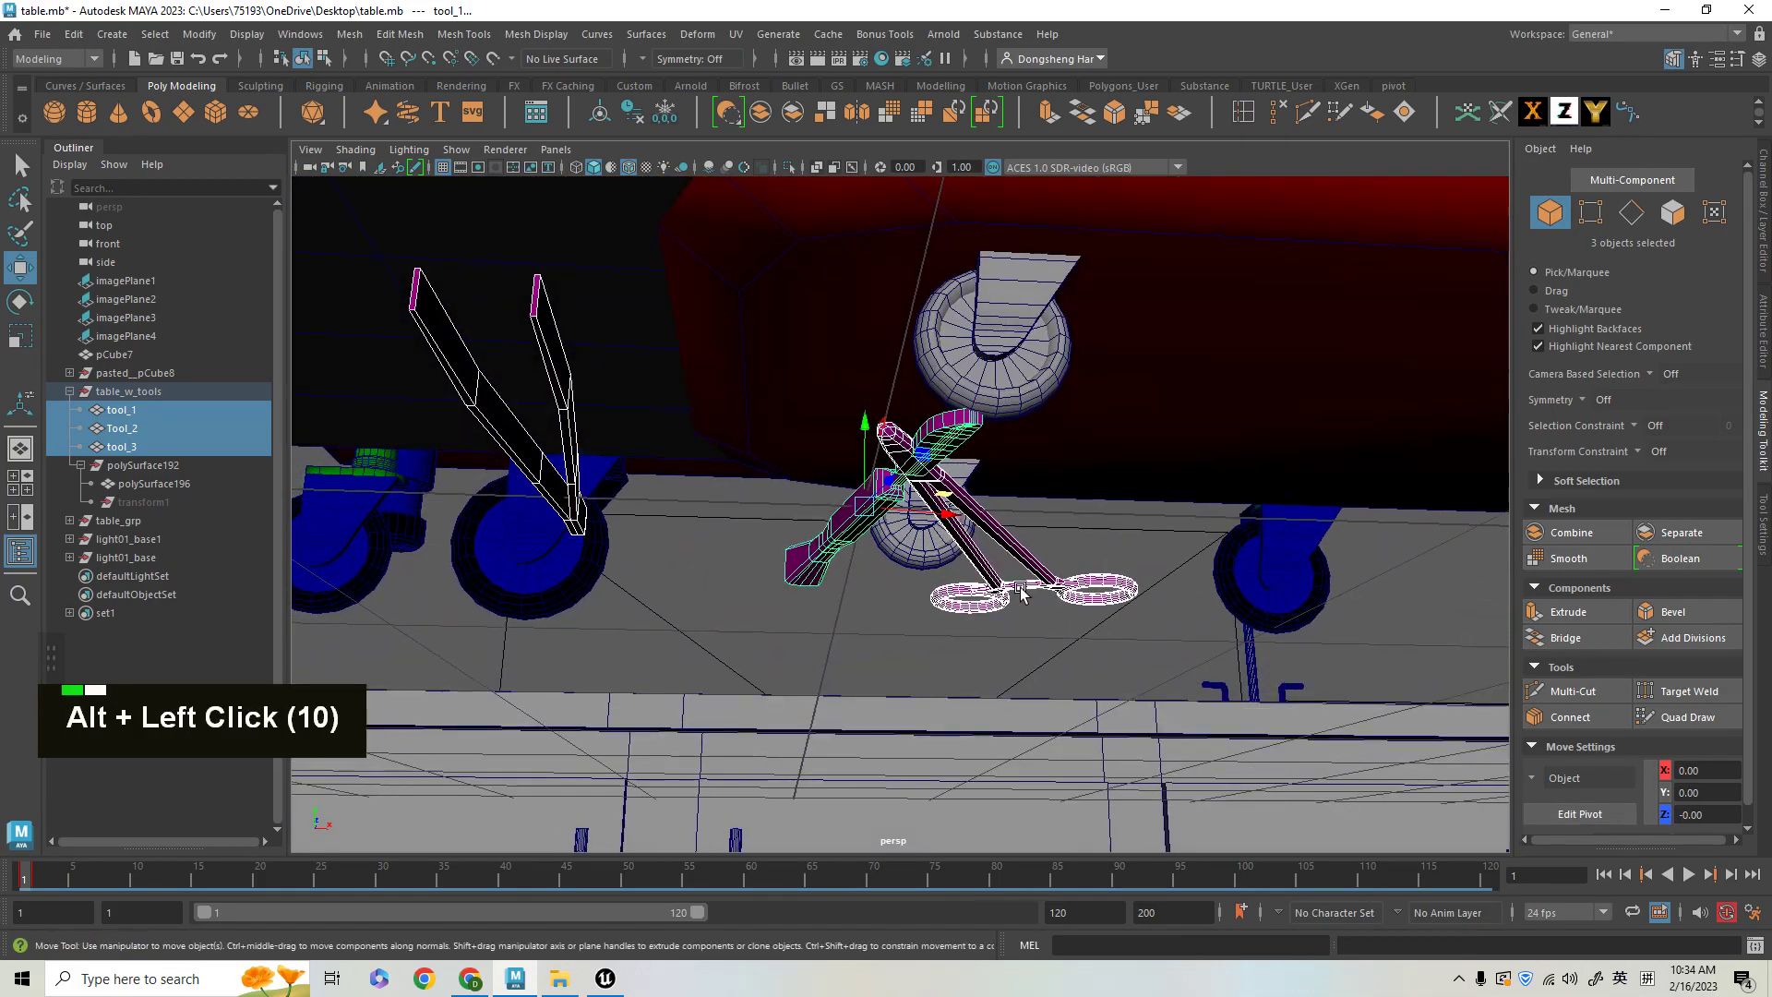
pyautogui.keyDown('alt'); pyautogui.moveTo(1043, 609); pyautogui.dragTo(1040, 692, button='right'); pyautogui.keyUp('alt')
pyautogui.keyDown('alt'); pyautogui.moveTo(1040, 692); pyautogui.dragTo(616, 533); pyautogui.keyUp('alt')
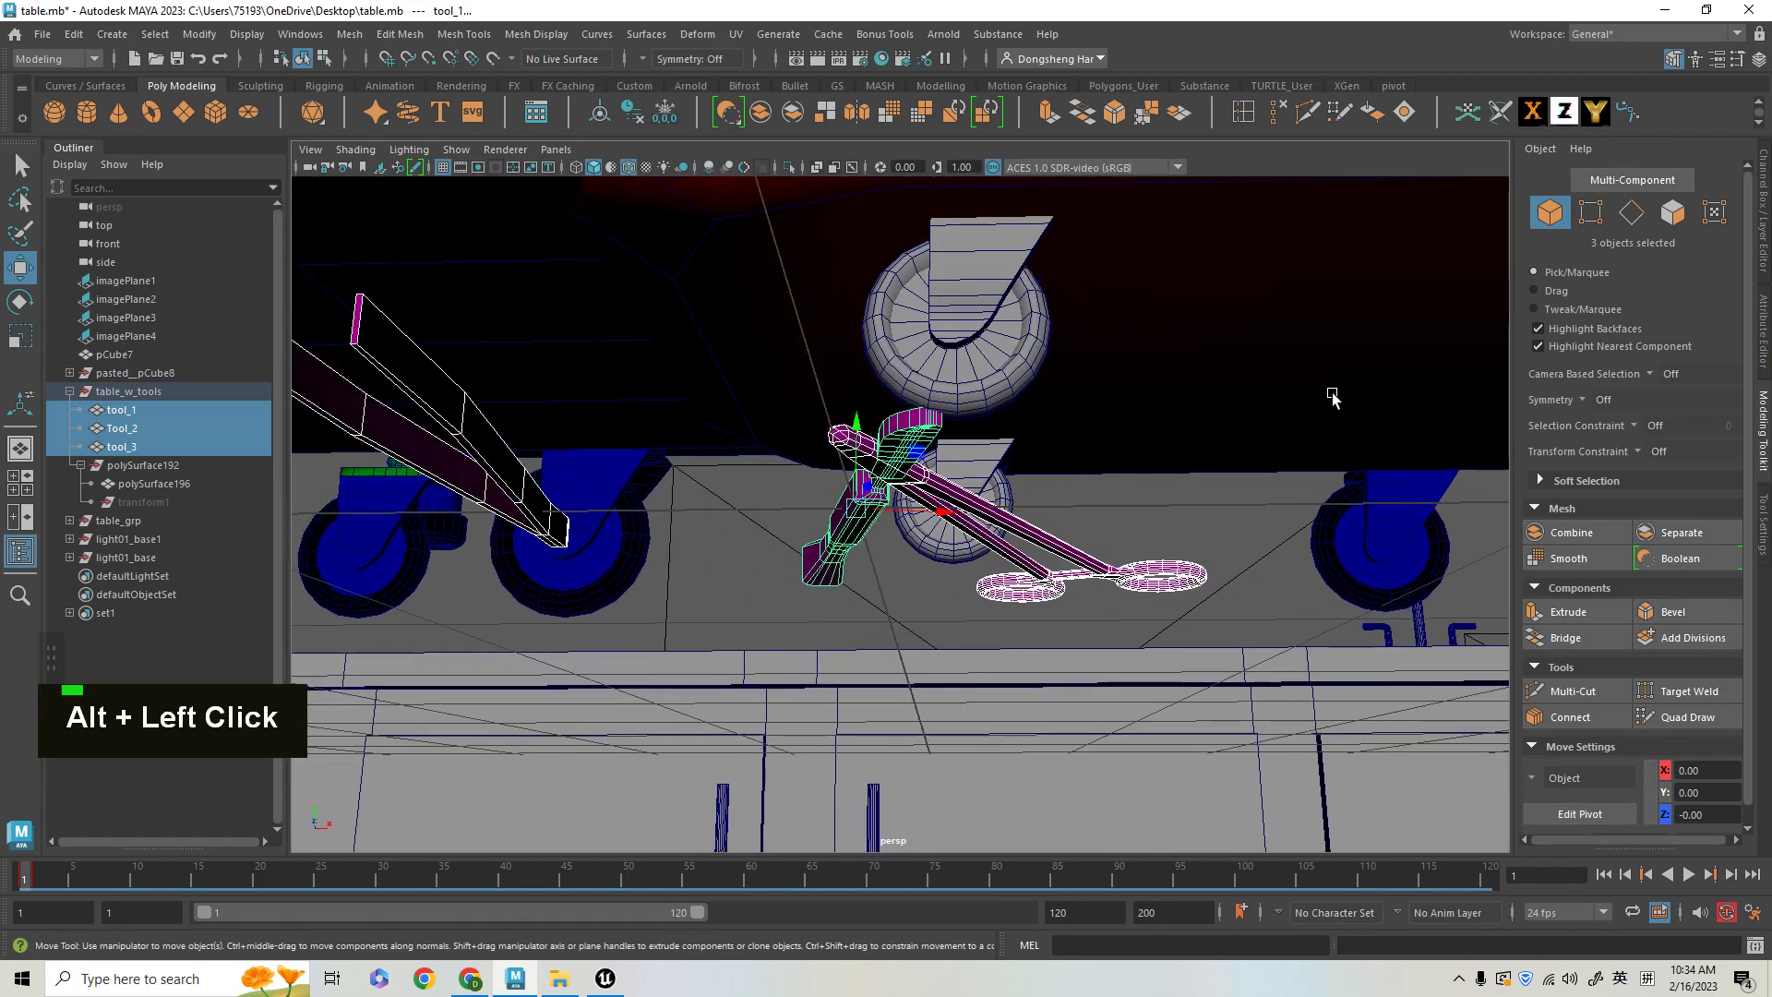
pyautogui.click(1764, 238)
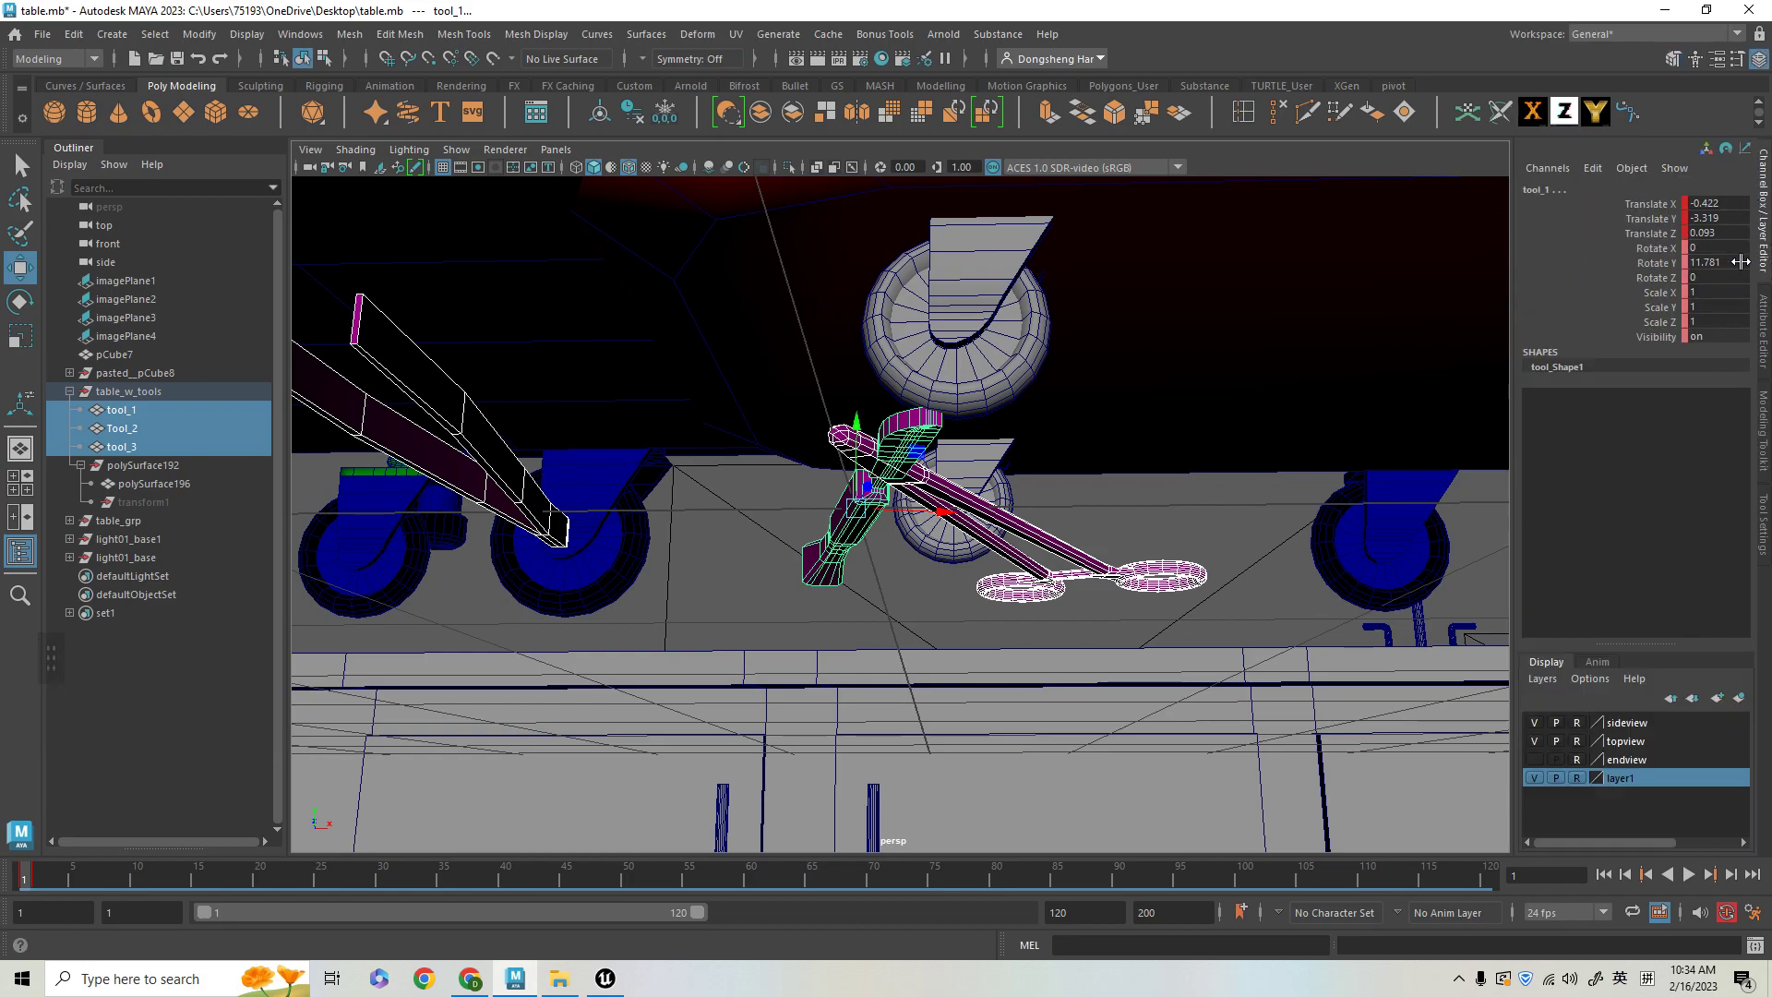
pyautogui.write('0')
pyautogui.press('Return')
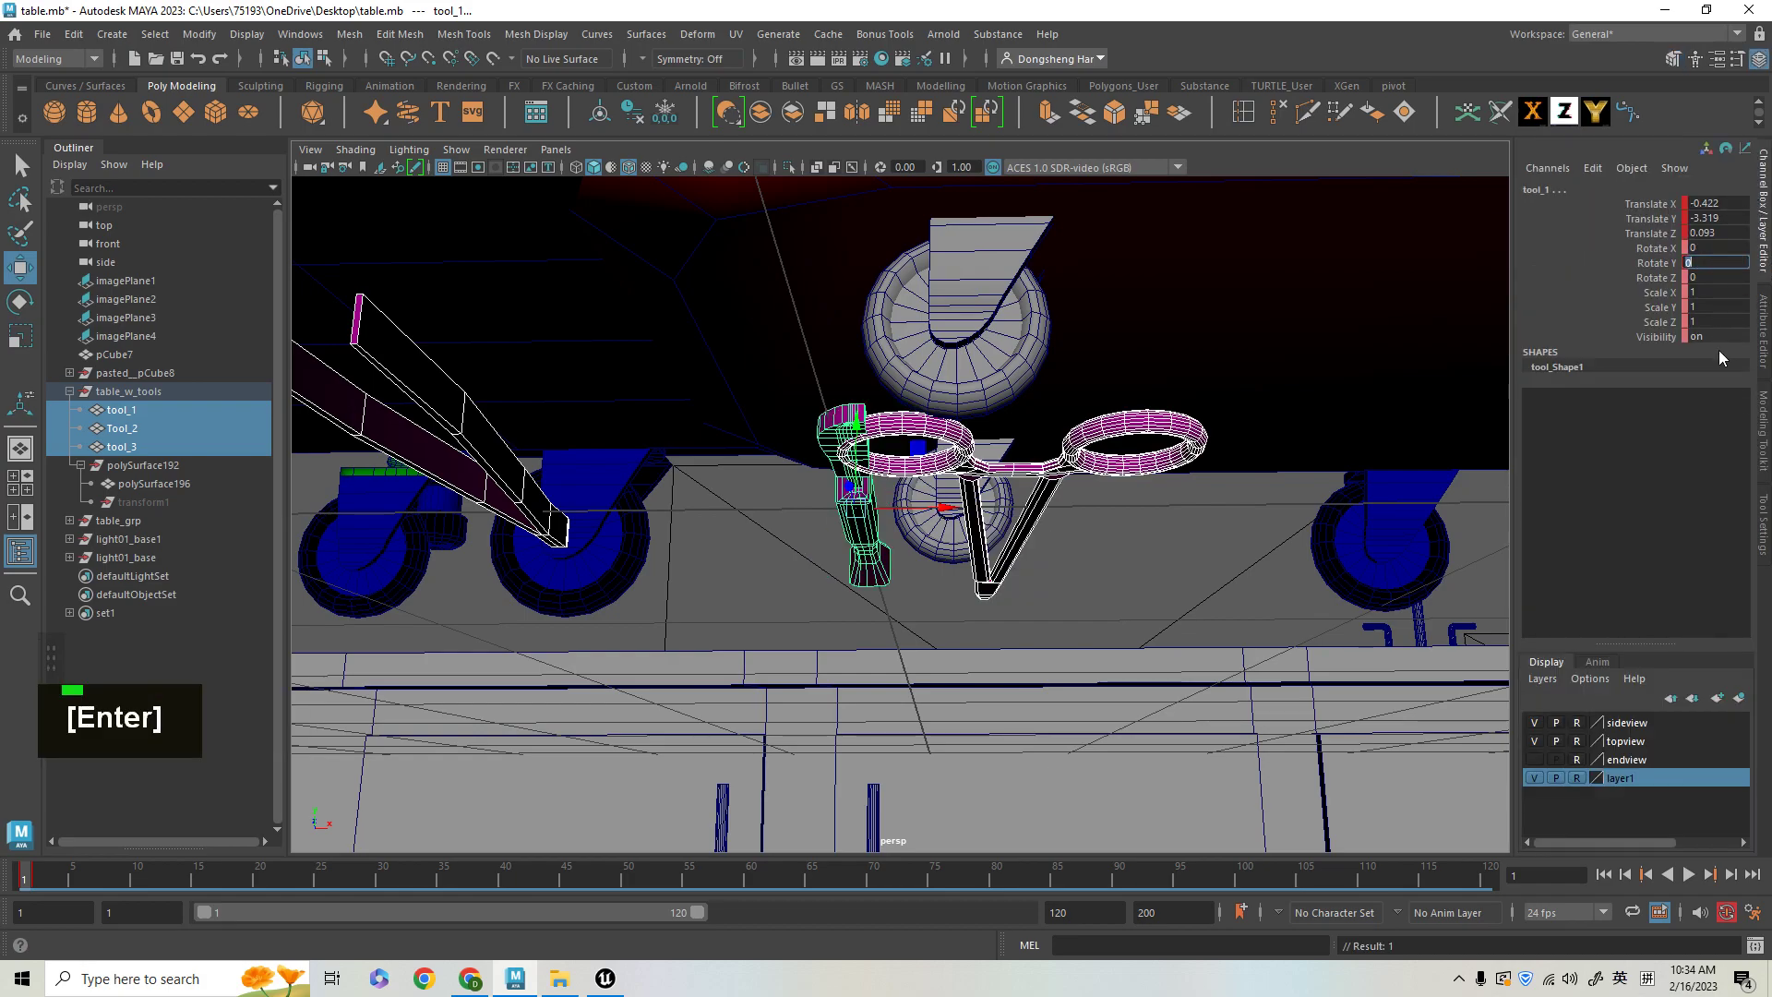
pyautogui.keyDown('alt'); pyautogui.moveTo(1054, 507); pyautogui.dragTo(1373, 534); pyautogui.keyUp('alt')
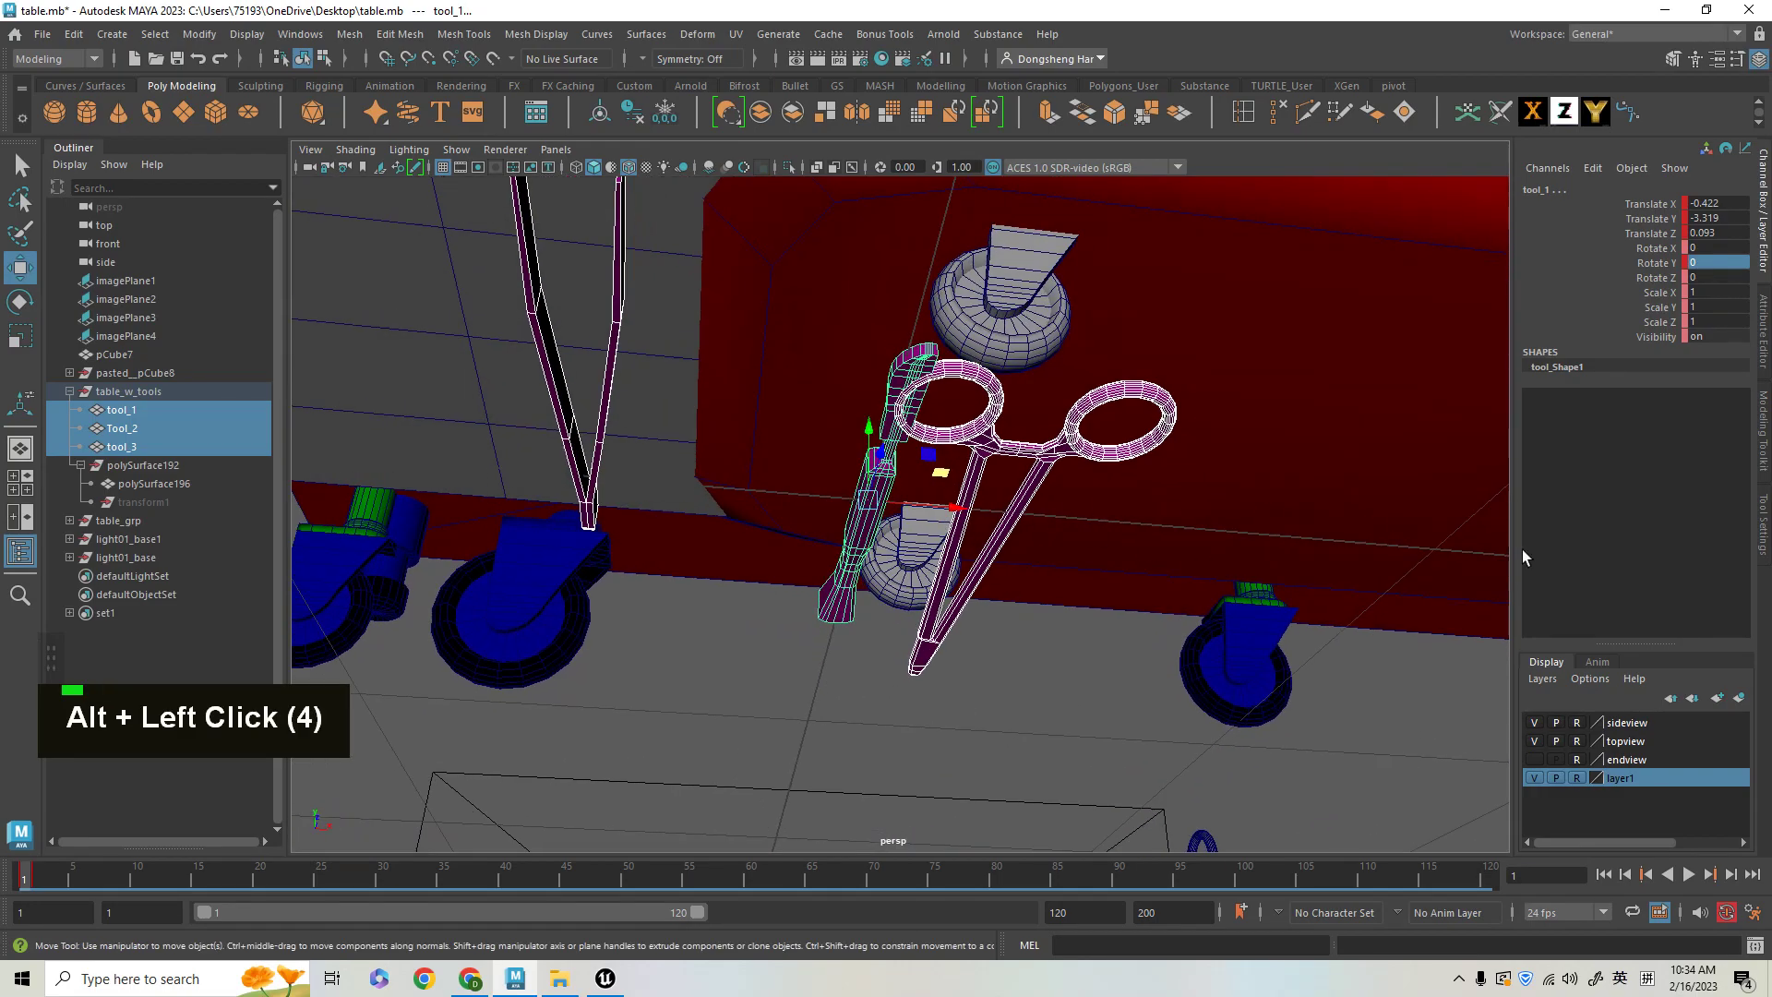
# - Centre the scissors, tool_3, on the origin by setting their X and Z positions to 0
pyautogui.click(152, 445)
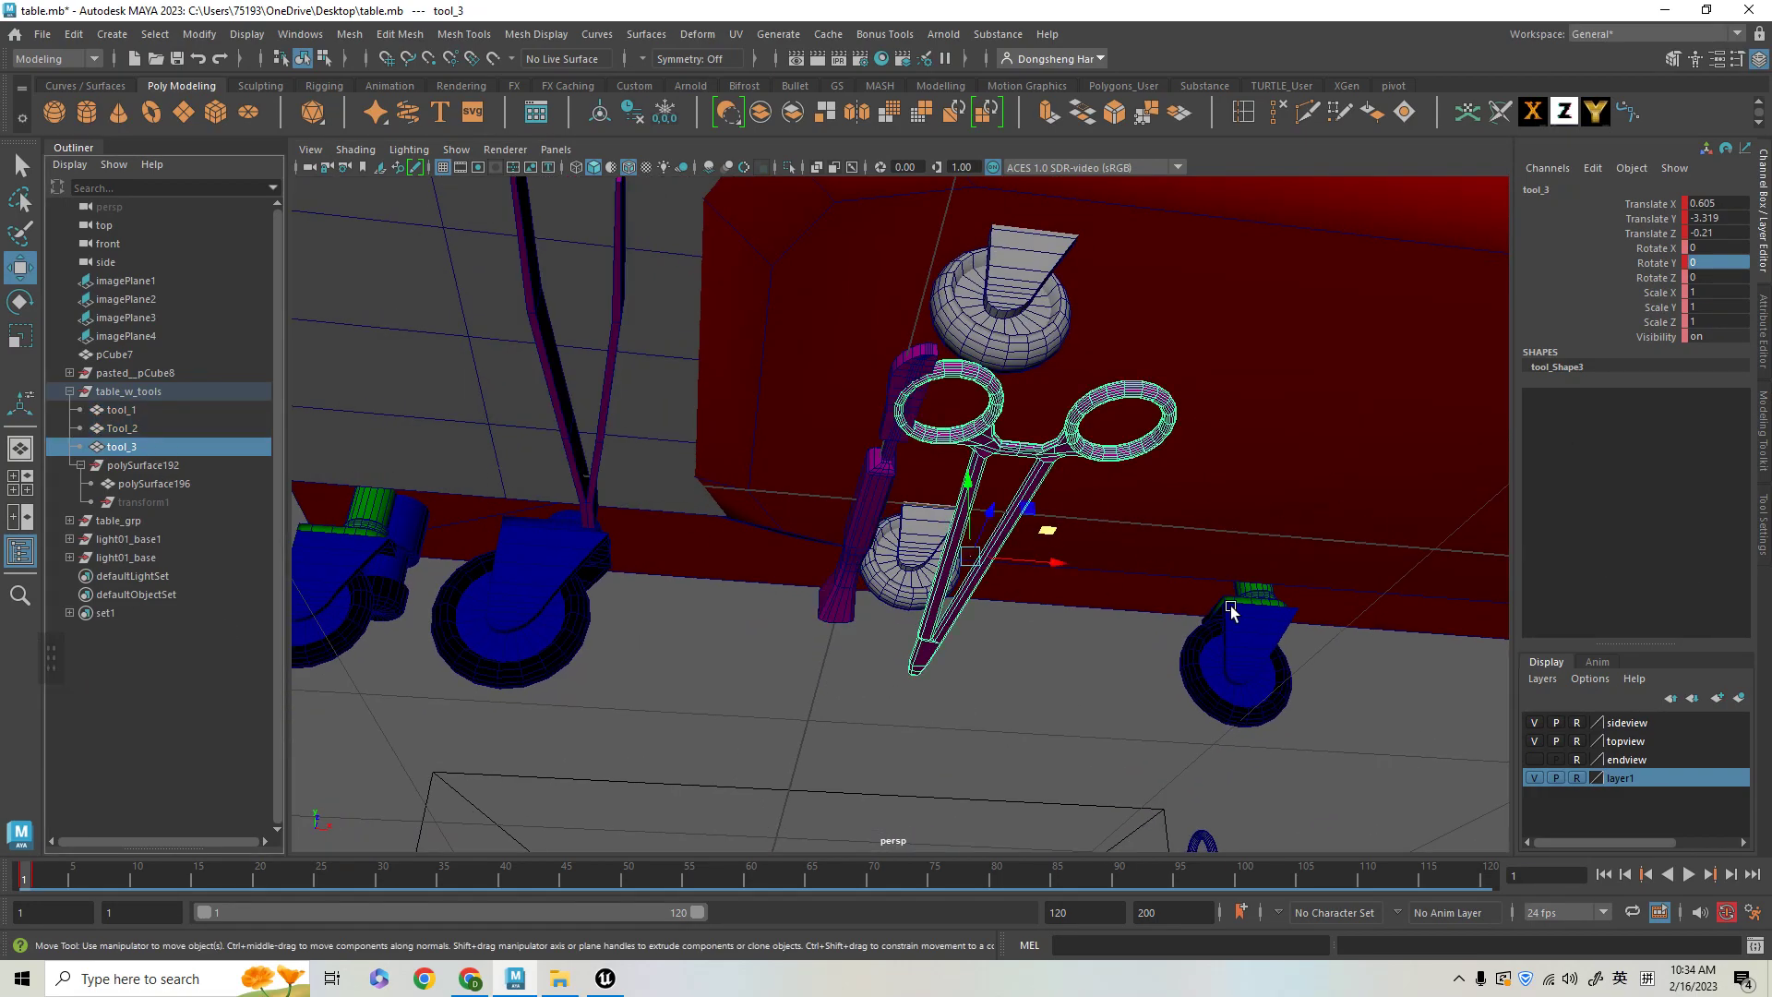
pyautogui.hotkey('ctrl', 'a')
pyautogui.click(1764, 450)
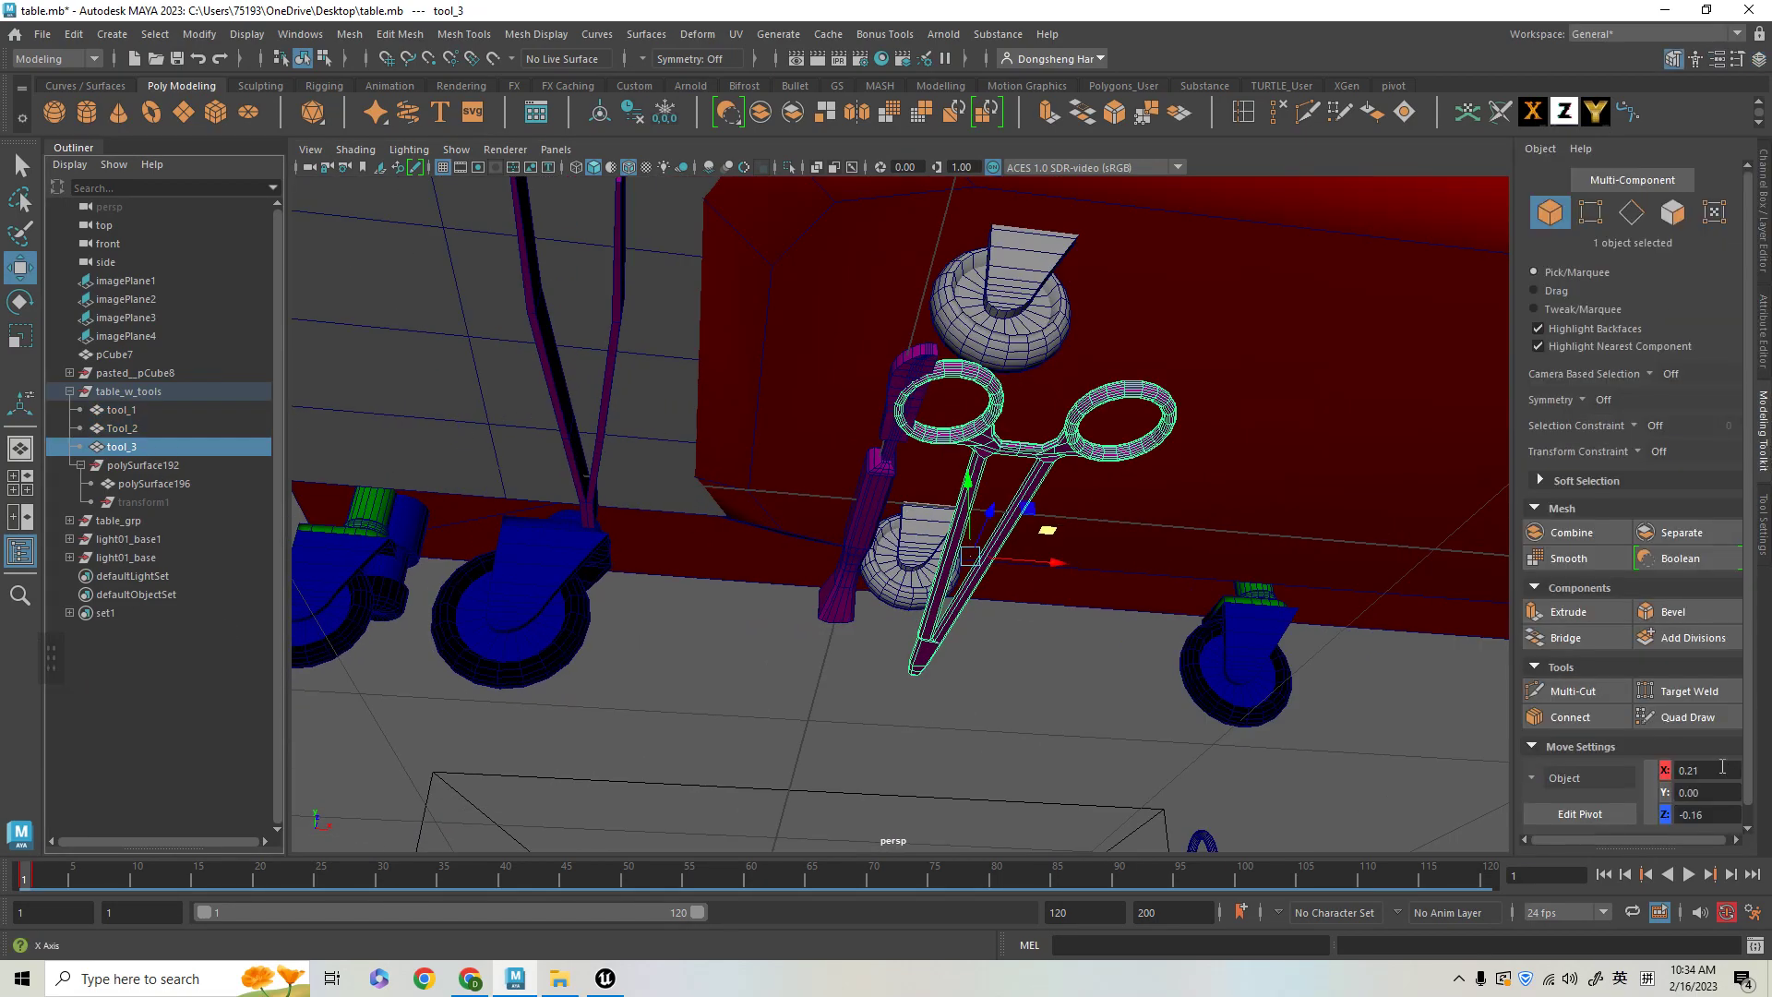
pyautogui.write('0')
pyautogui.press('Return')
pyautogui.click(1707, 815)
pyautogui.write('0')
pyautogui.press('Return')
# - Centre the tweezers, Tool_2, on the origin by setting their X and Z positions to 0
pyautogui.click(593, 489)
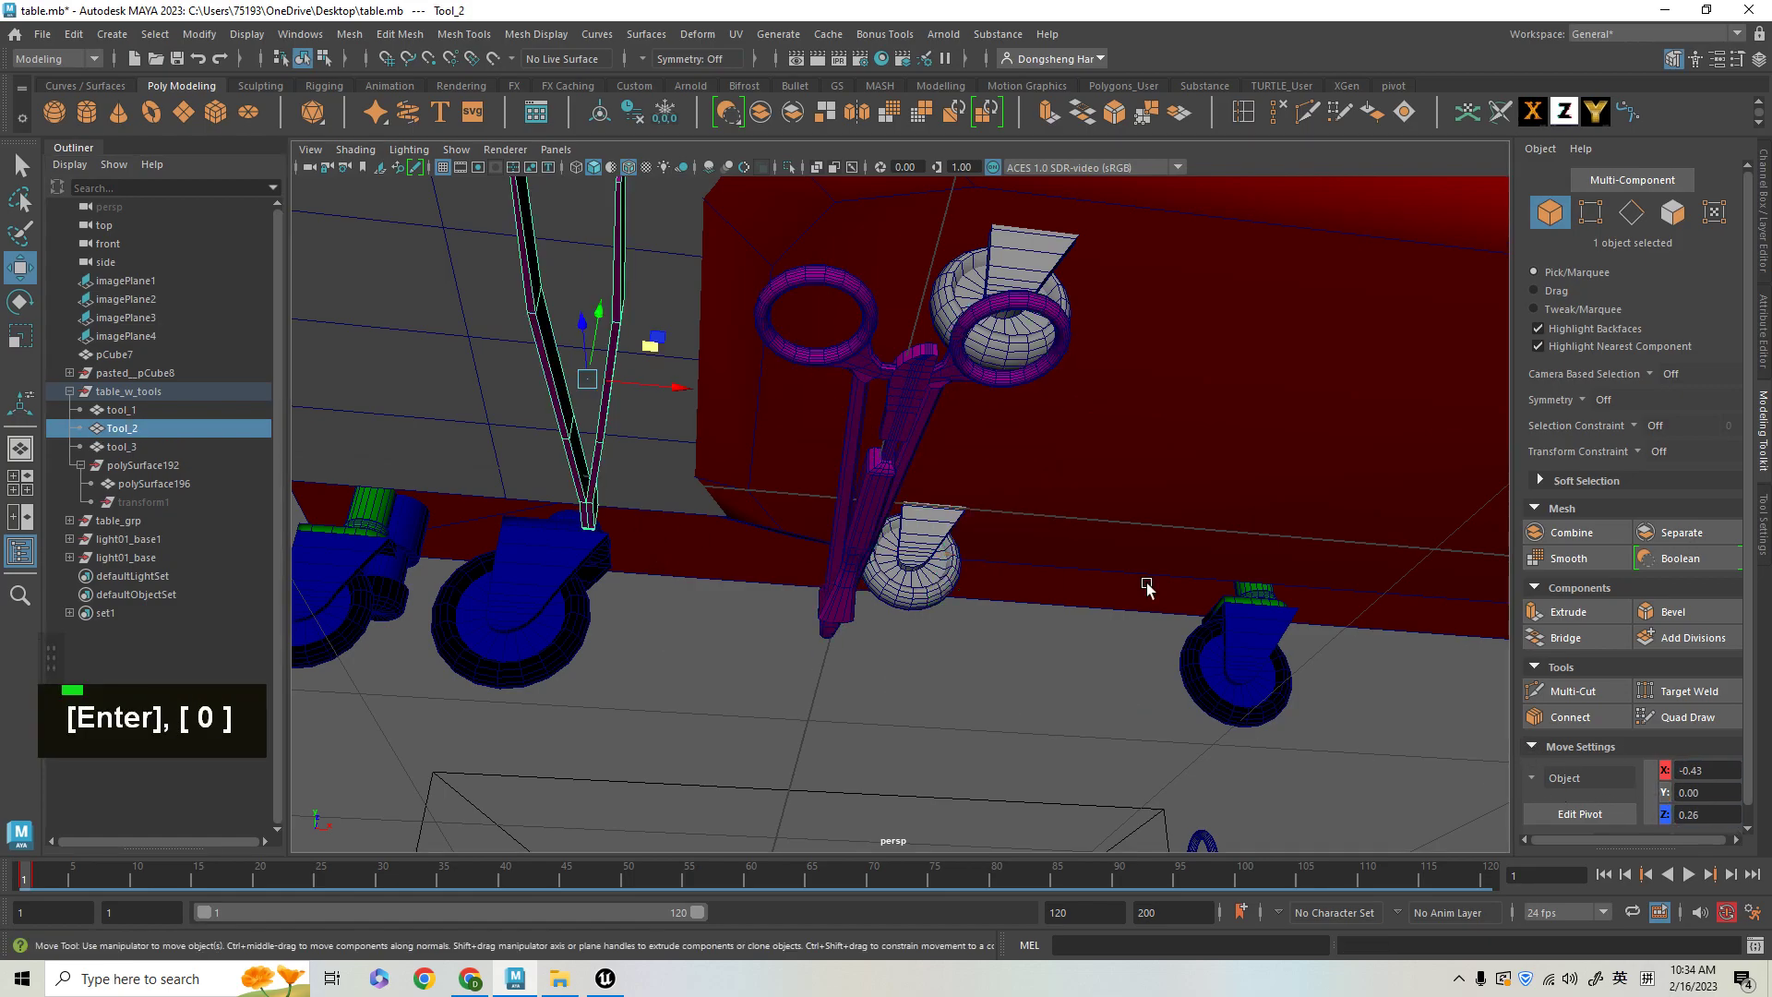
pyautogui.click(1733, 772)
pyautogui.write('0')
pyautogui.press('Return')
pyautogui.click(1731, 816)
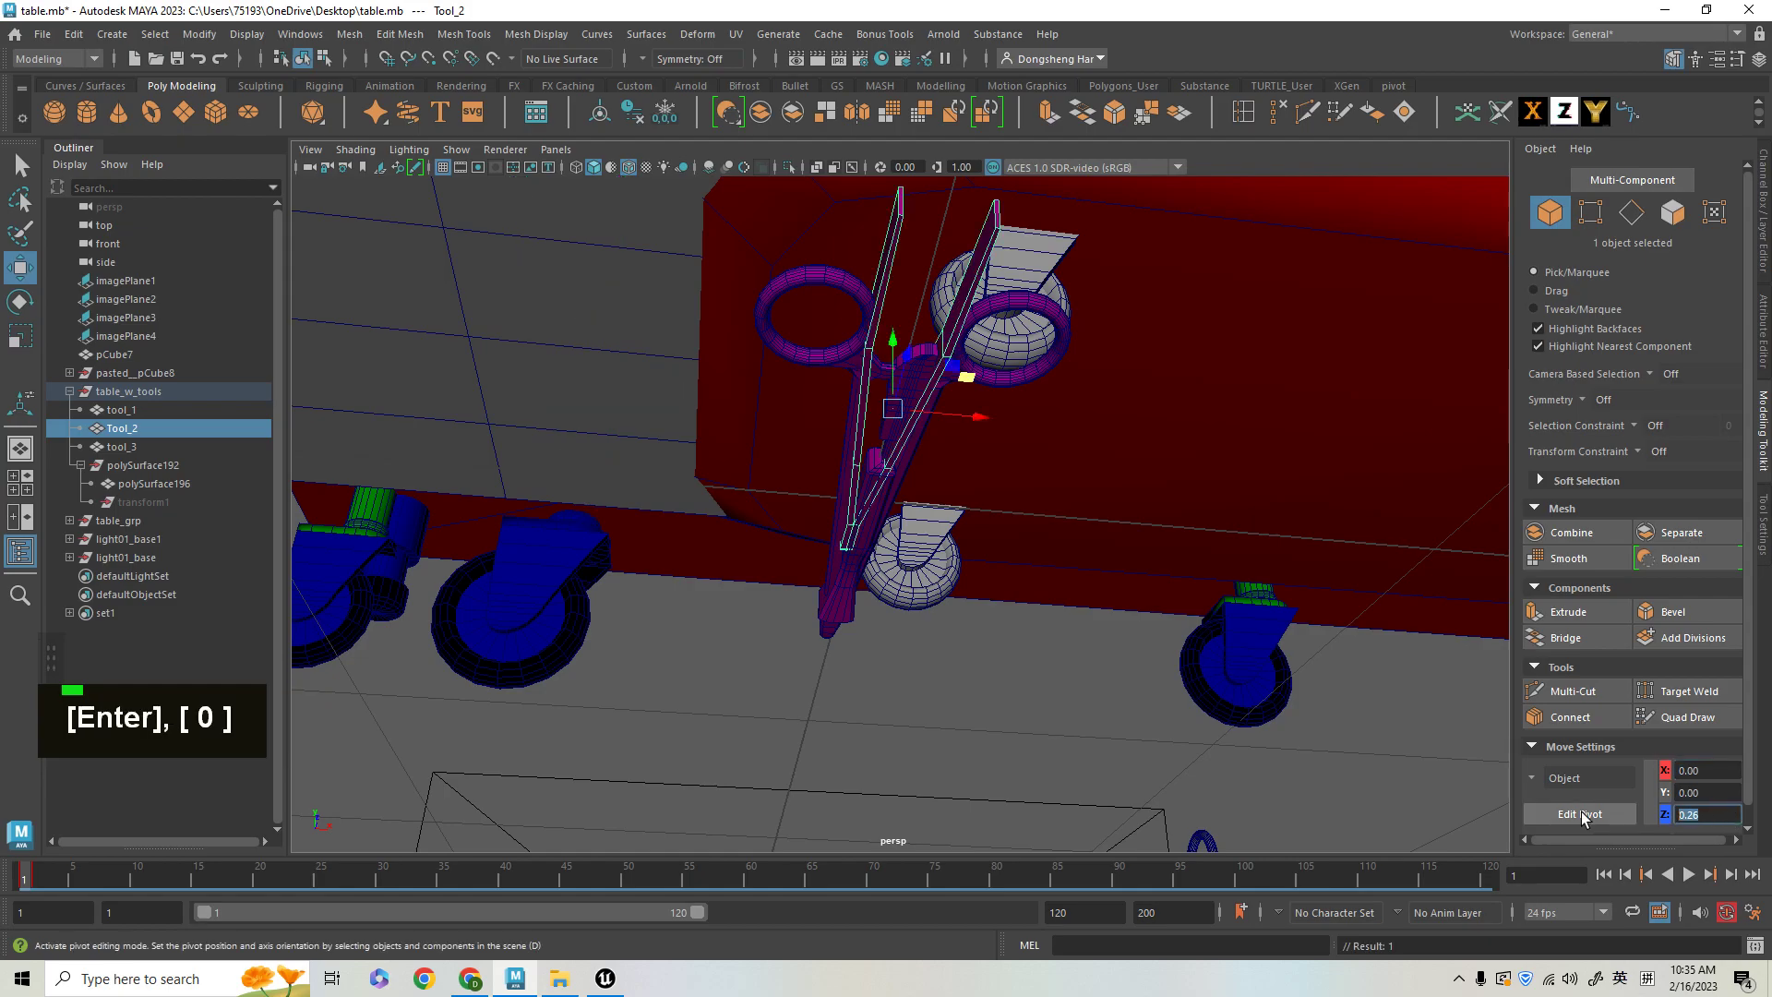
pyautogui.write('0')
pyautogui.press('Return')
# - Take tool_1, Tool_2 and tool_3 out of the table_w_tools group, placing them at the top level of the hierarchy
pyautogui.click(177, 409)
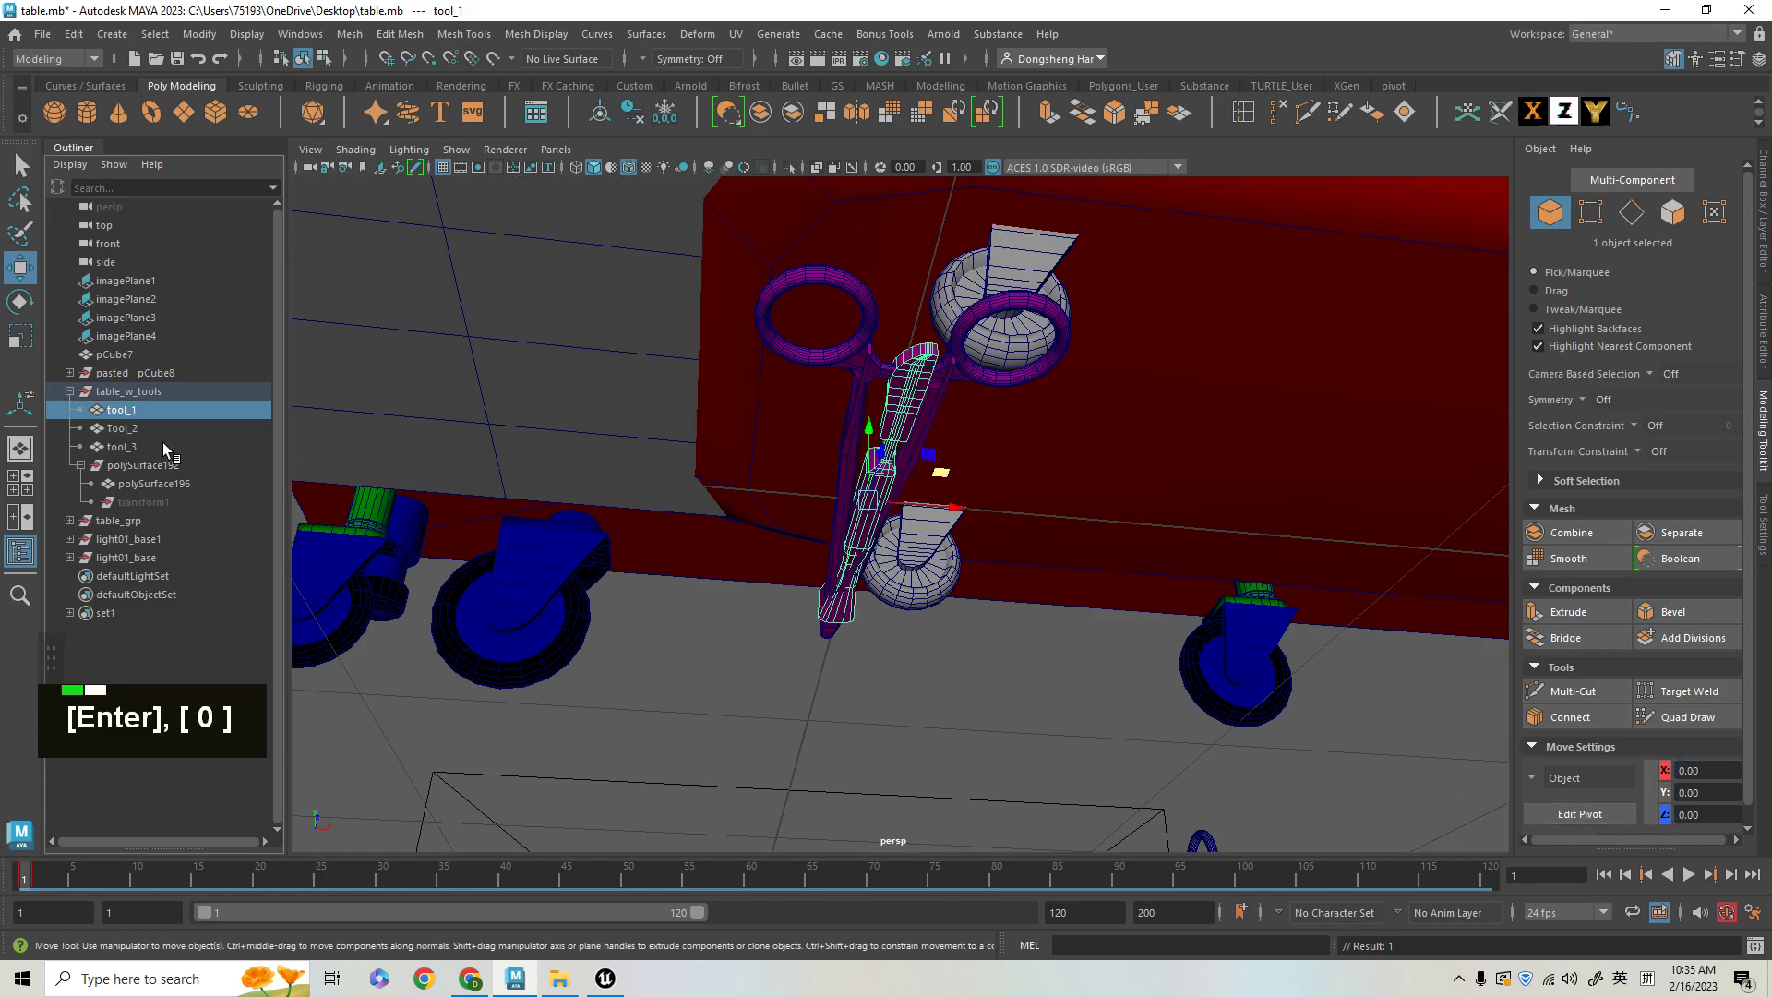
pyautogui.keyDown('shift'); pyautogui.click(162, 445); pyautogui.keyUp('shift')
pyautogui.keyDown('alt'); pyautogui.moveTo(1010, 604); pyautogui.dragTo(1013, 617); pyautogui.keyUp('alt')
pyautogui.keyDown('alt'); pyautogui.moveTo(1012, 618); pyautogui.dragTo(955, 556, button='right'); pyautogui.keyUp('alt')
pyautogui.keyDown('alt'); pyautogui.moveTo(956, 557); pyautogui.dragTo(2, 9); pyautogui.keyUp('alt')
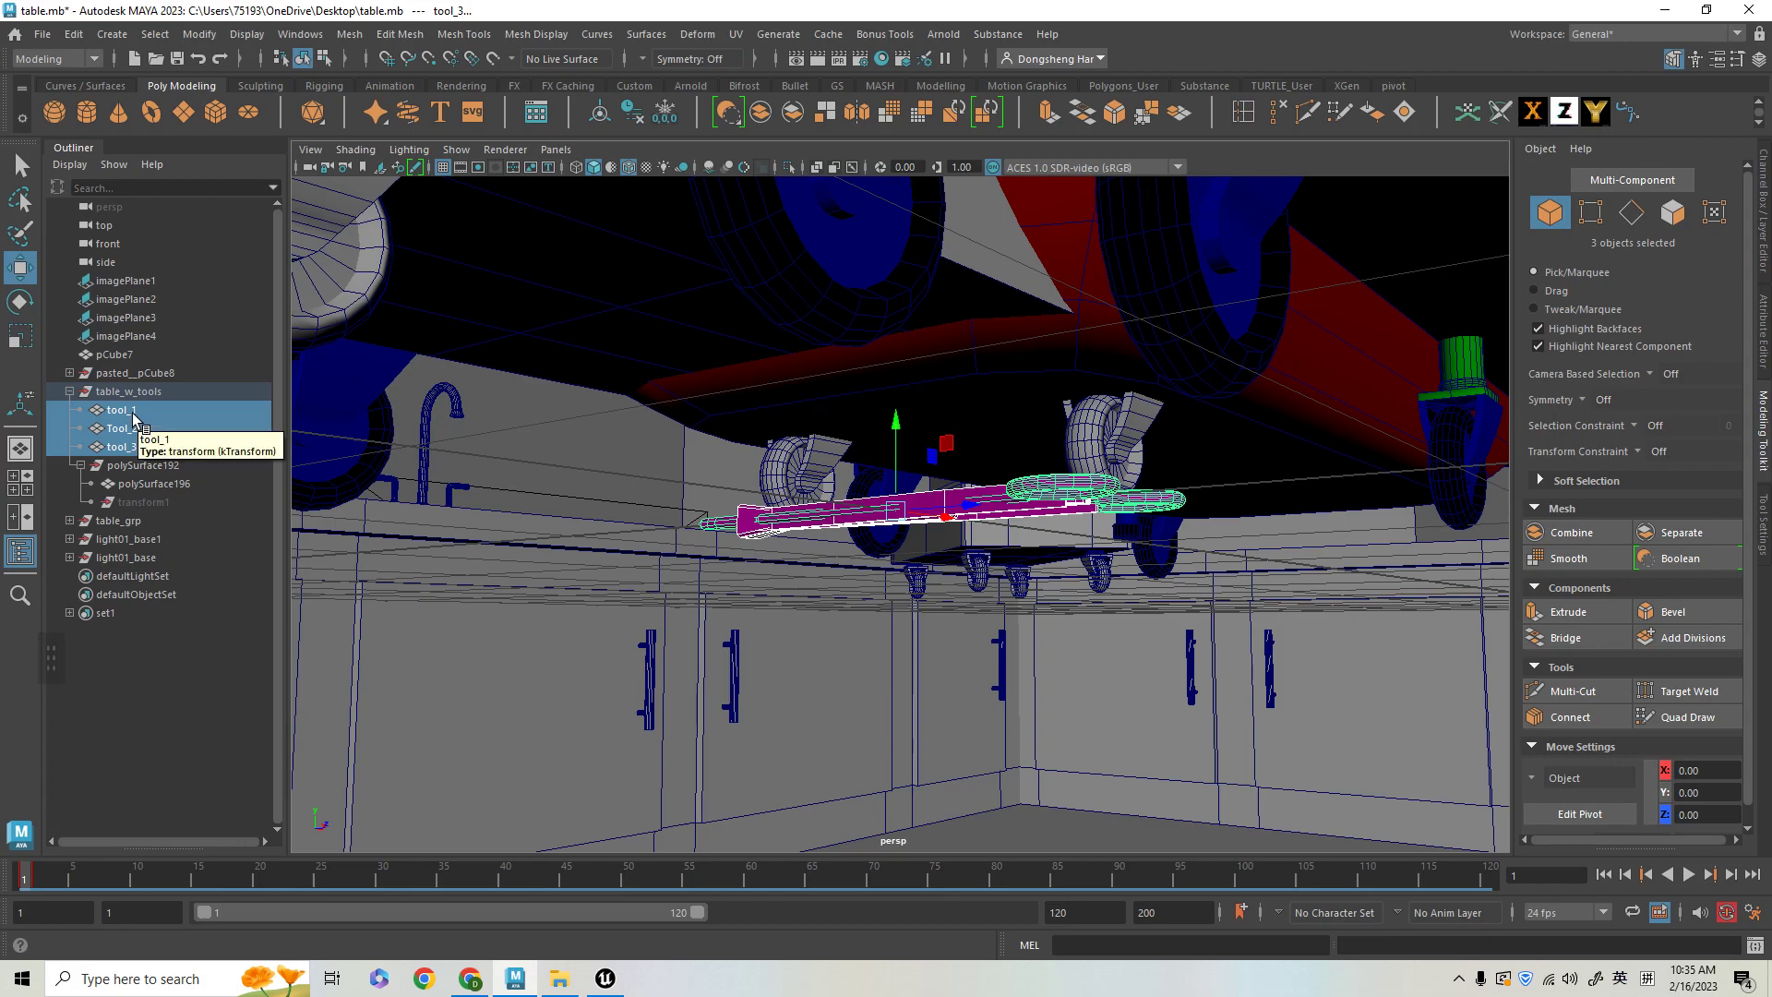
pyautogui.moveTo(134, 415); pyautogui.dragTo(142, 383, button='middle')
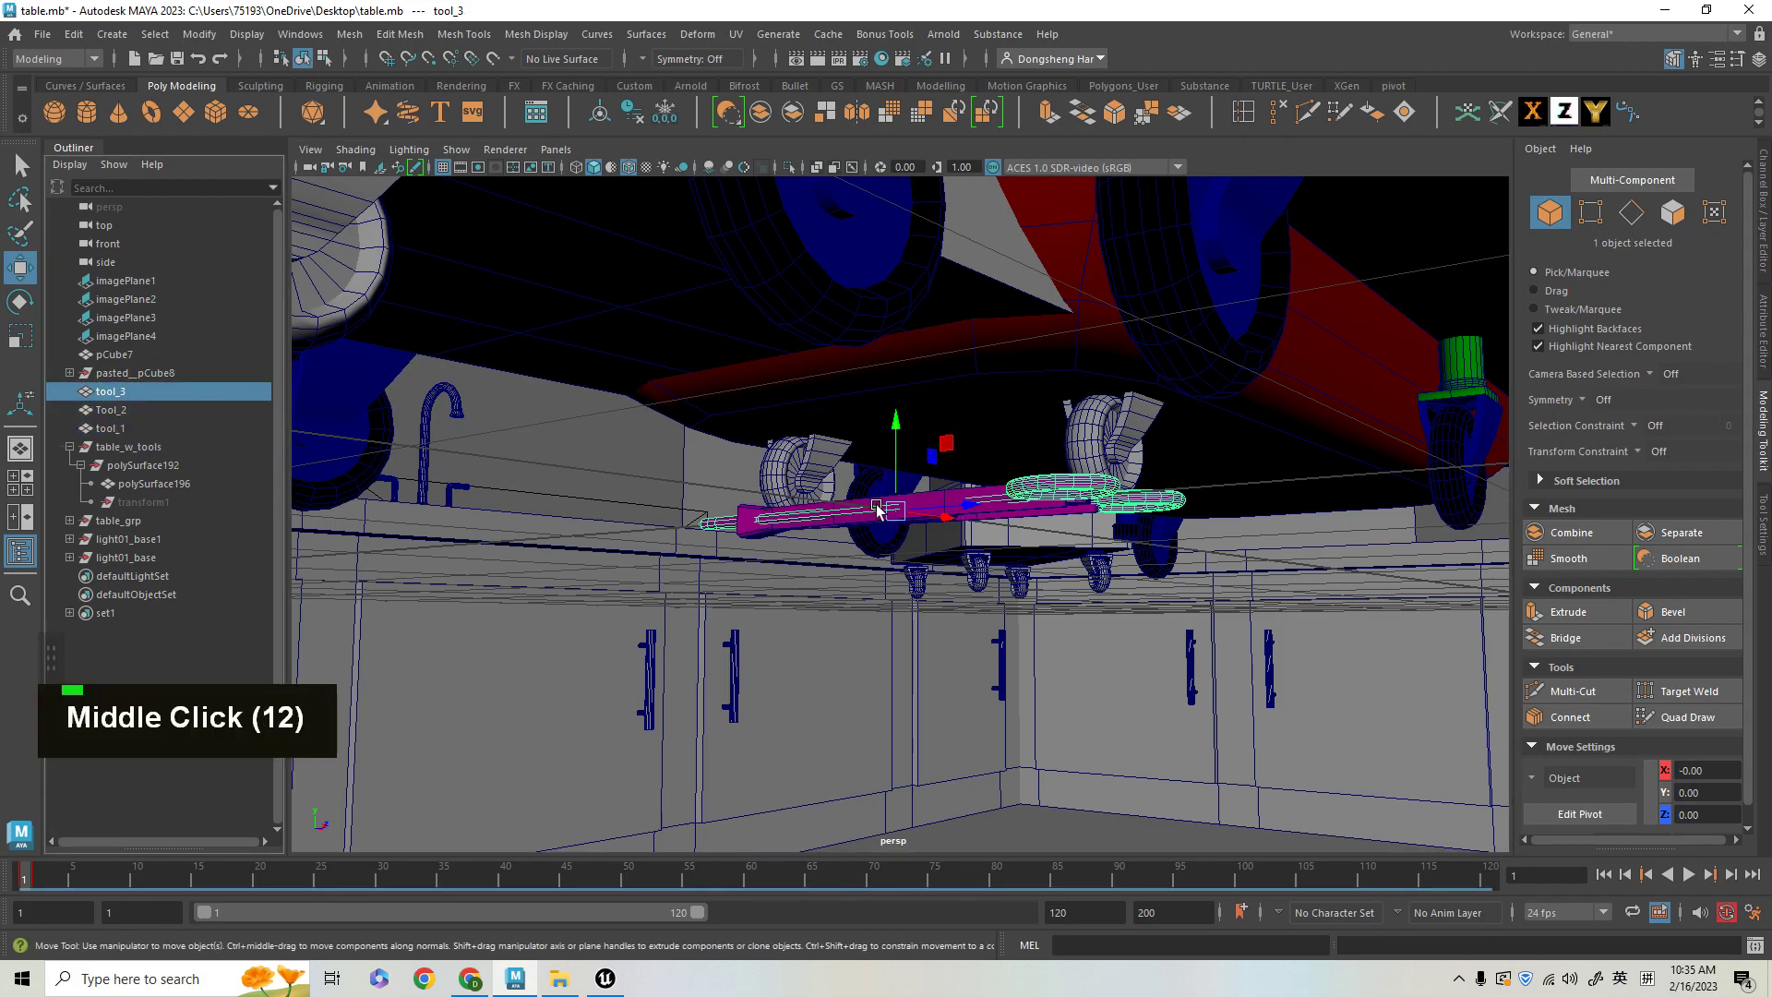
pyautogui.keyDown('alt'); pyautogui.moveTo(1082, 522); pyautogui.dragTo(1057, 474, button='right'); pyautogui.keyUp('alt')
pyautogui.keyDown('alt'); pyautogui.moveTo(1056, 475); pyautogui.dragTo(557, 544); pyautogui.keyUp('alt')
pyautogui.click(143, 428)
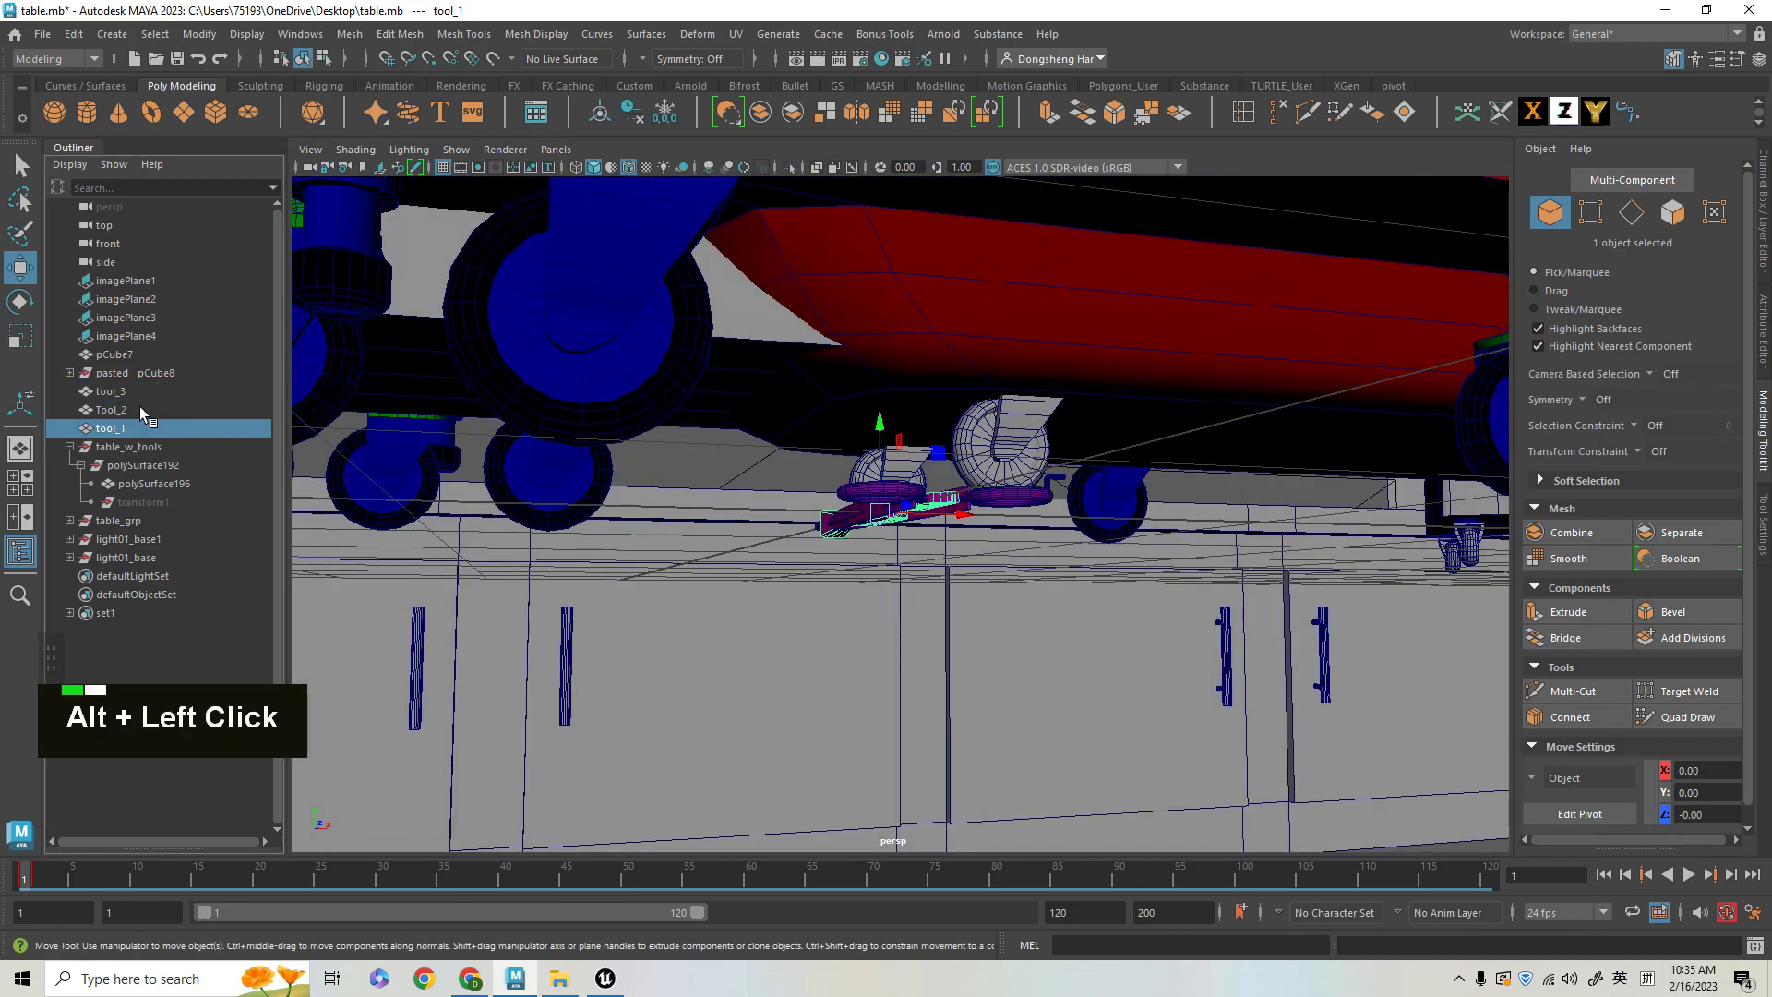
pyautogui.keyDown('shift'); pyautogui.click(137, 390); pyautogui.keyUp('shift')
pyautogui.keyDown('alt'); pyautogui.moveTo(1020, 524); pyautogui.dragTo(1011, 480); pyautogui.keyUp('alt')
pyautogui.keyDown('alt'); pyautogui.moveTo(1014, 487); pyautogui.dragTo(1070, 509, button='right'); pyautogui.keyUp('alt')
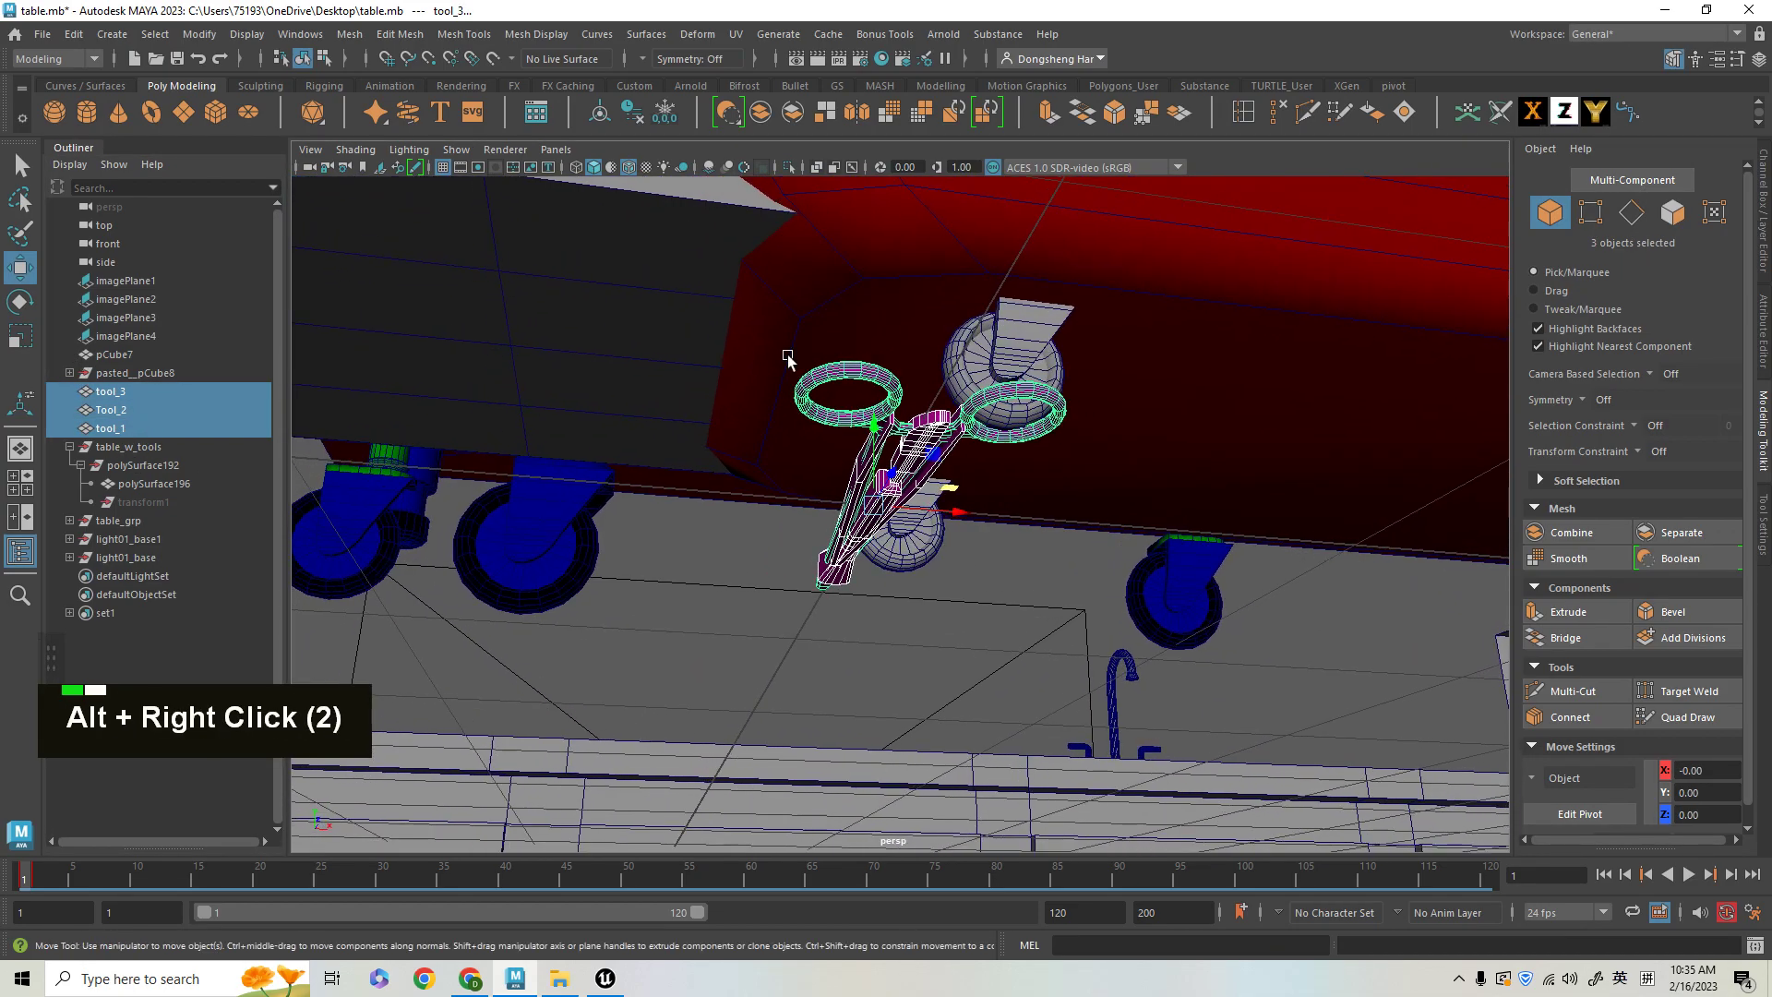
pyautogui.click(42, 35)
pyautogui.click(118, 284)
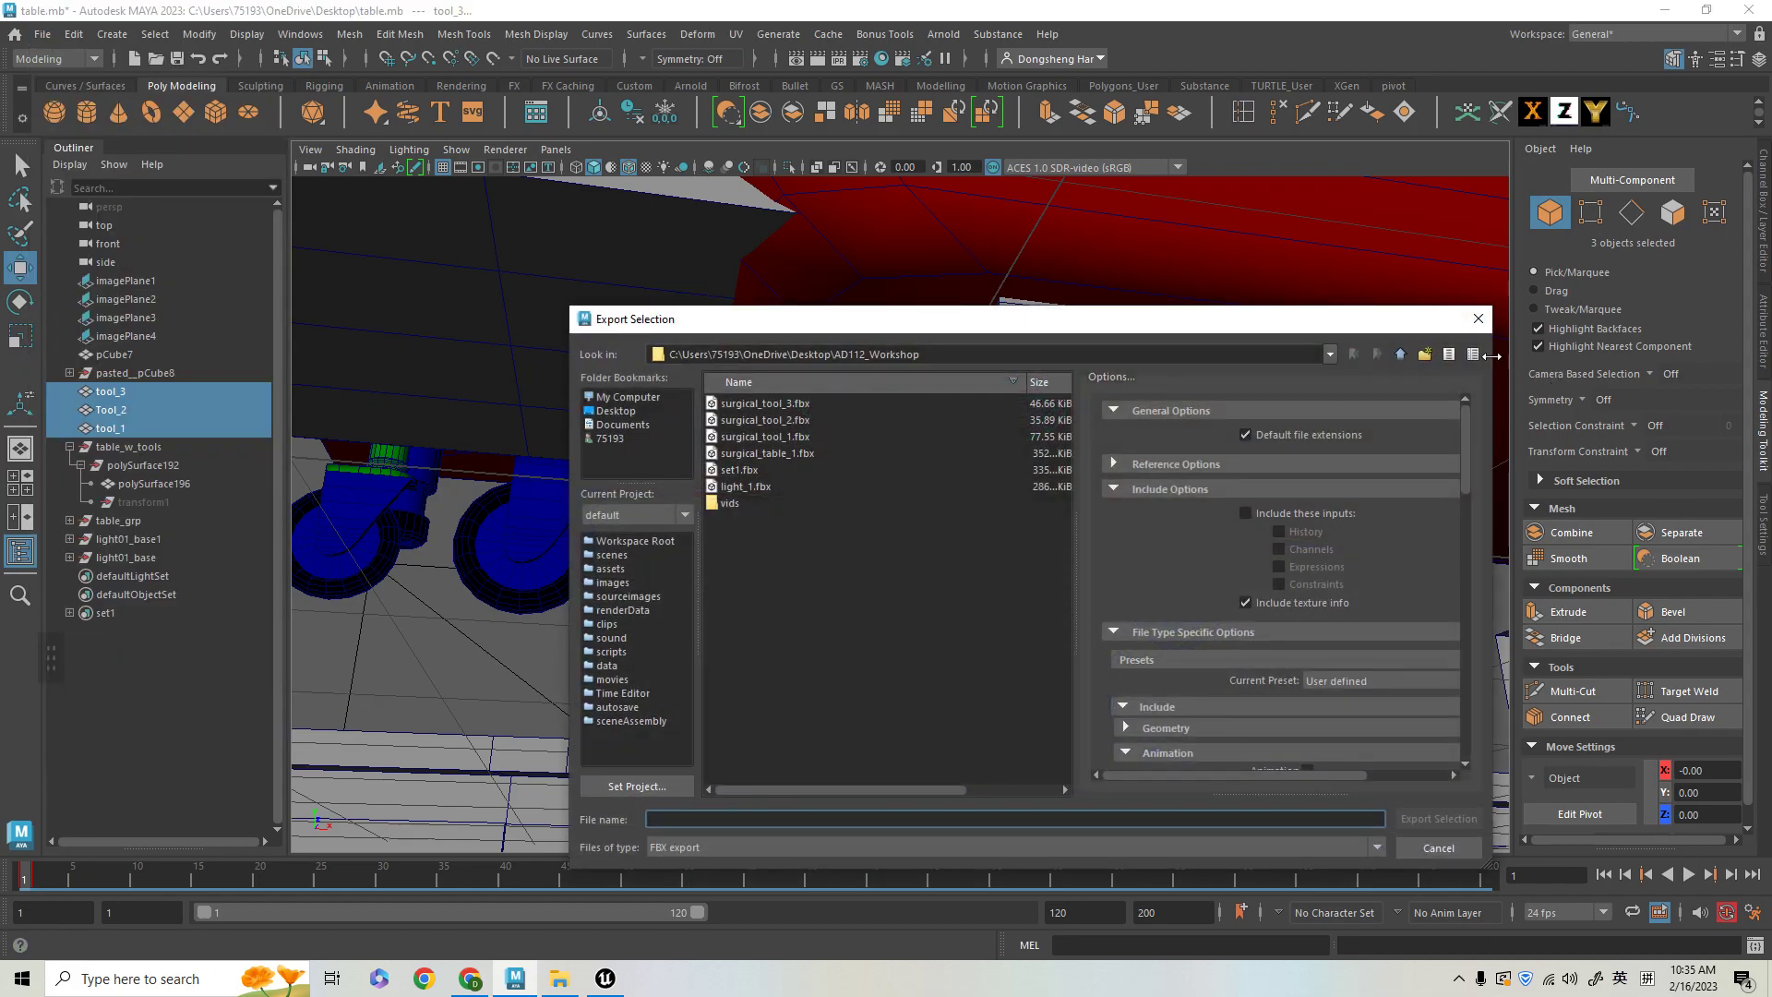
pyautogui.click(1478, 318)
# - Export tool_1 alone as FBX, replacing the existing surgical_tool_1.fbx in the AD112_Workshop folder
pyautogui.click(147, 427)
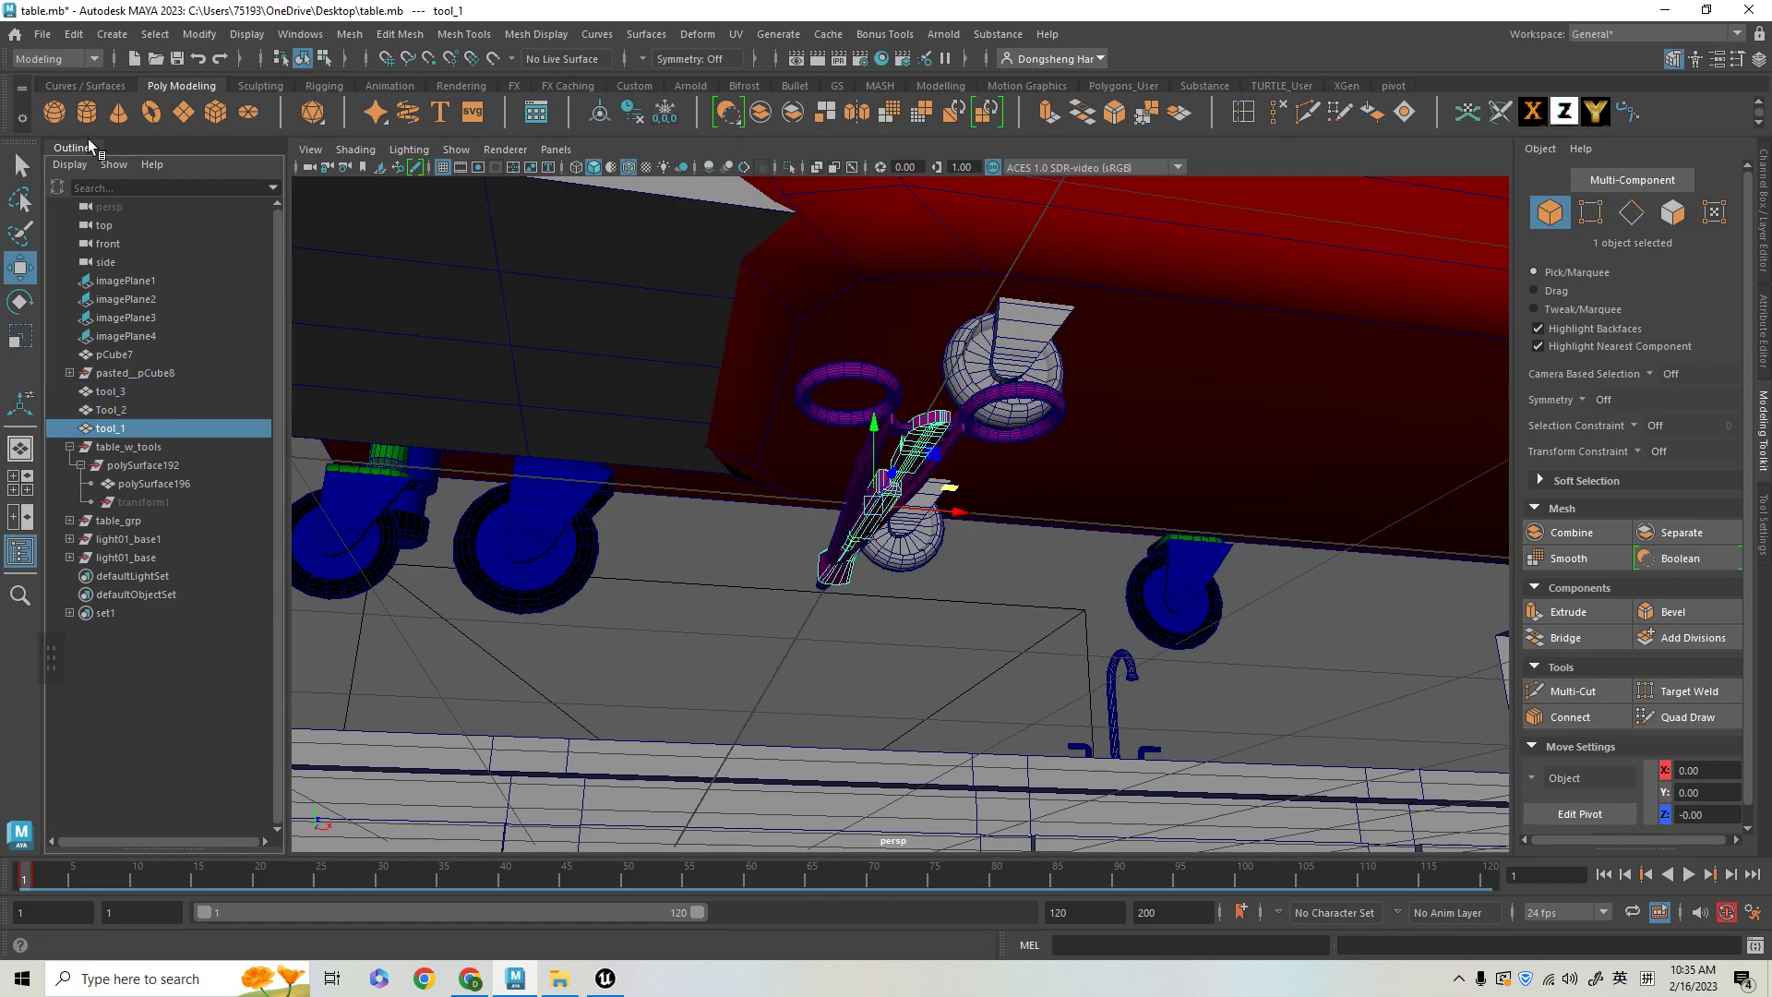
pyautogui.click(43, 35)
pyautogui.click(130, 281)
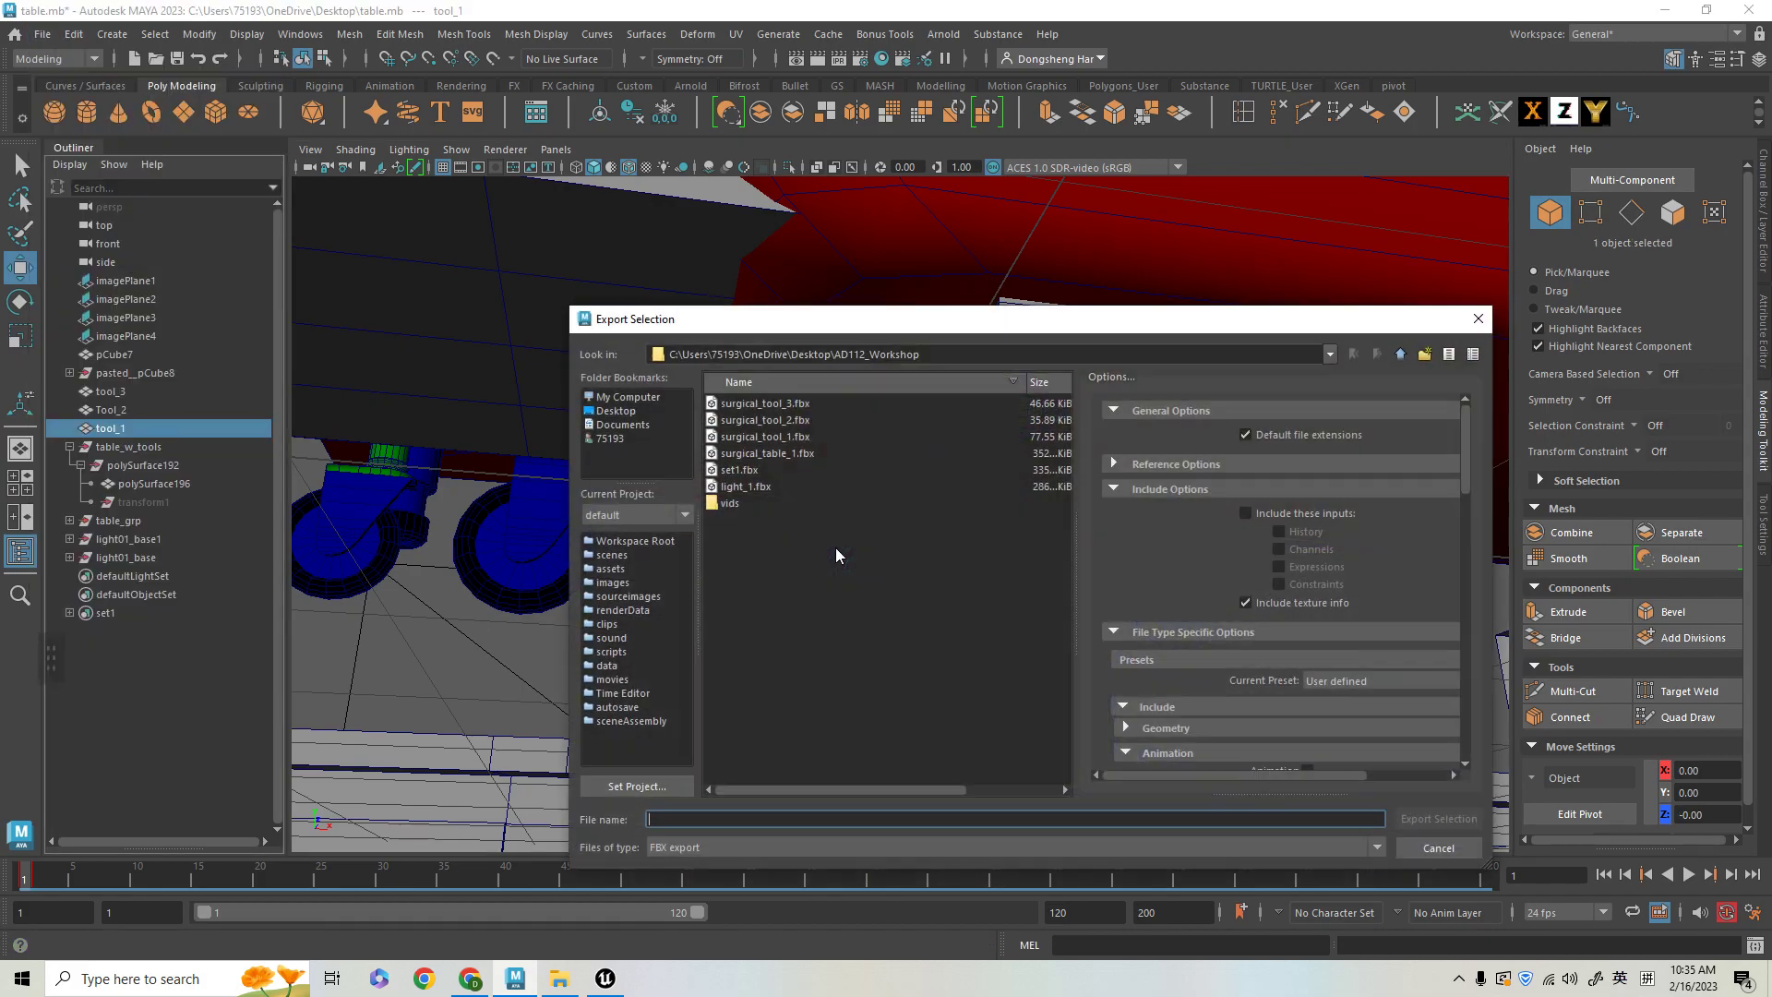
pyautogui.doubleClick(789, 439)
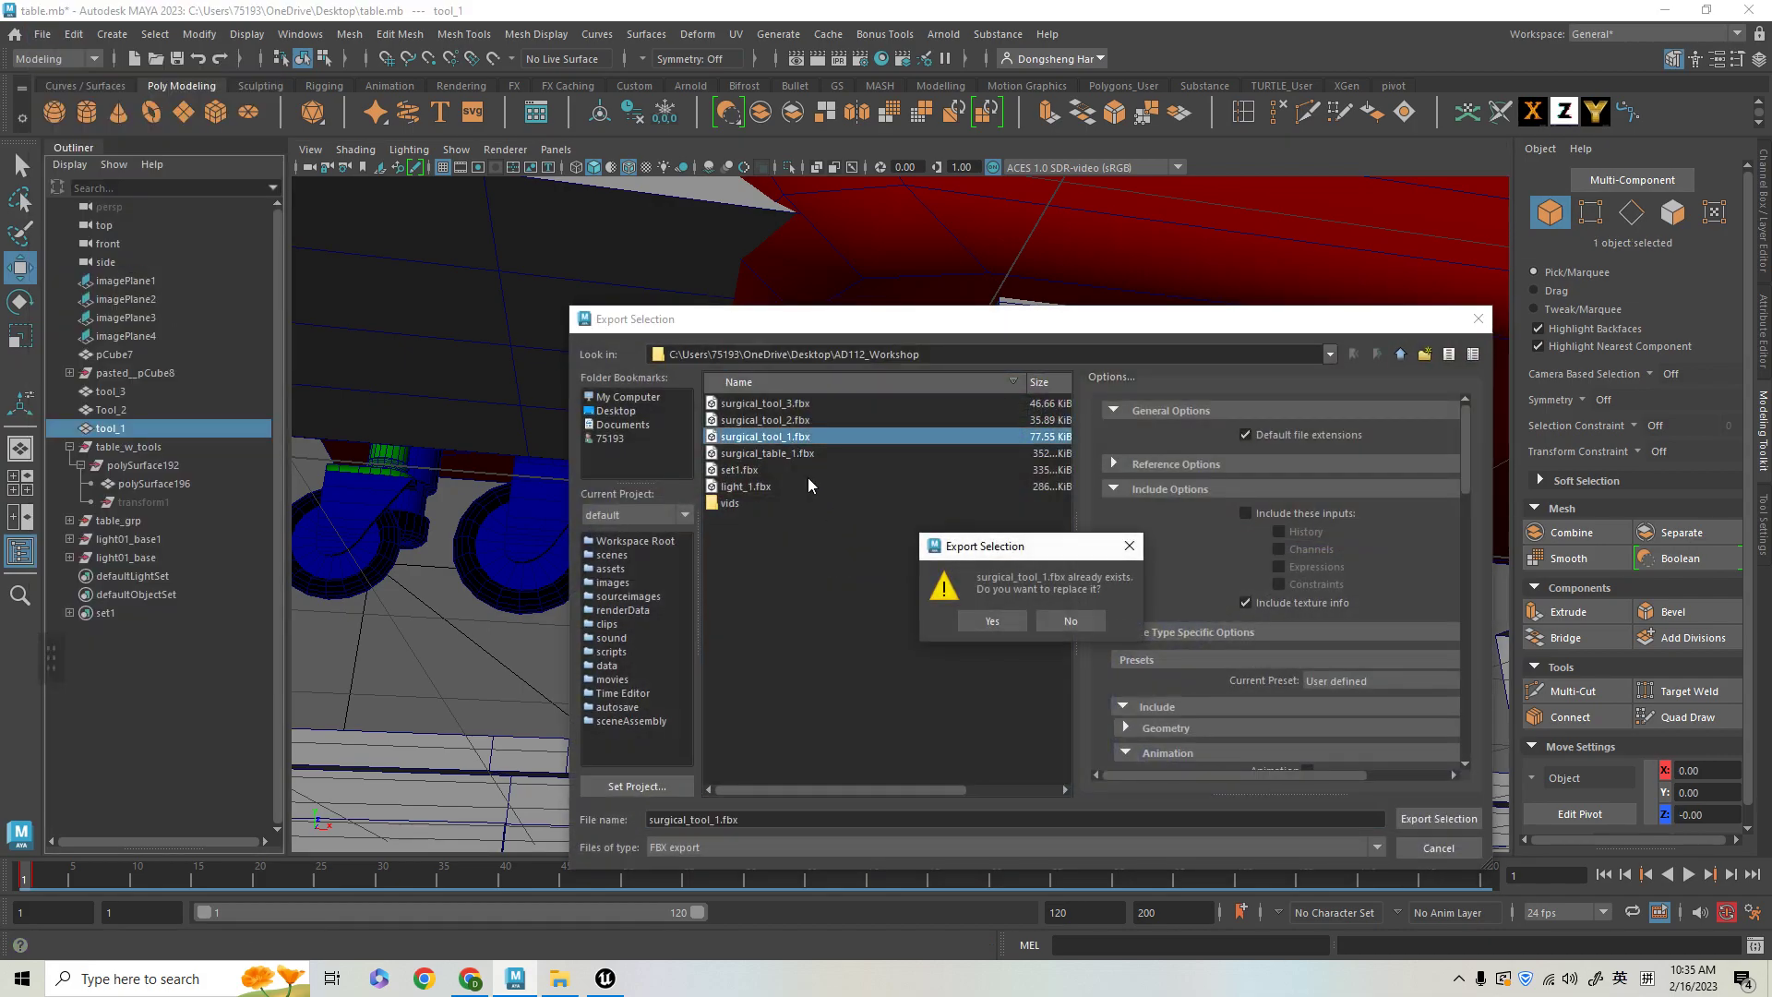
pyautogui.click(991, 620)
# - Export Tool_2 alone as FBX, replacing the existing surgical_tool_2.fbx
pyautogui.click(119, 410)
pyautogui.click(43, 35)
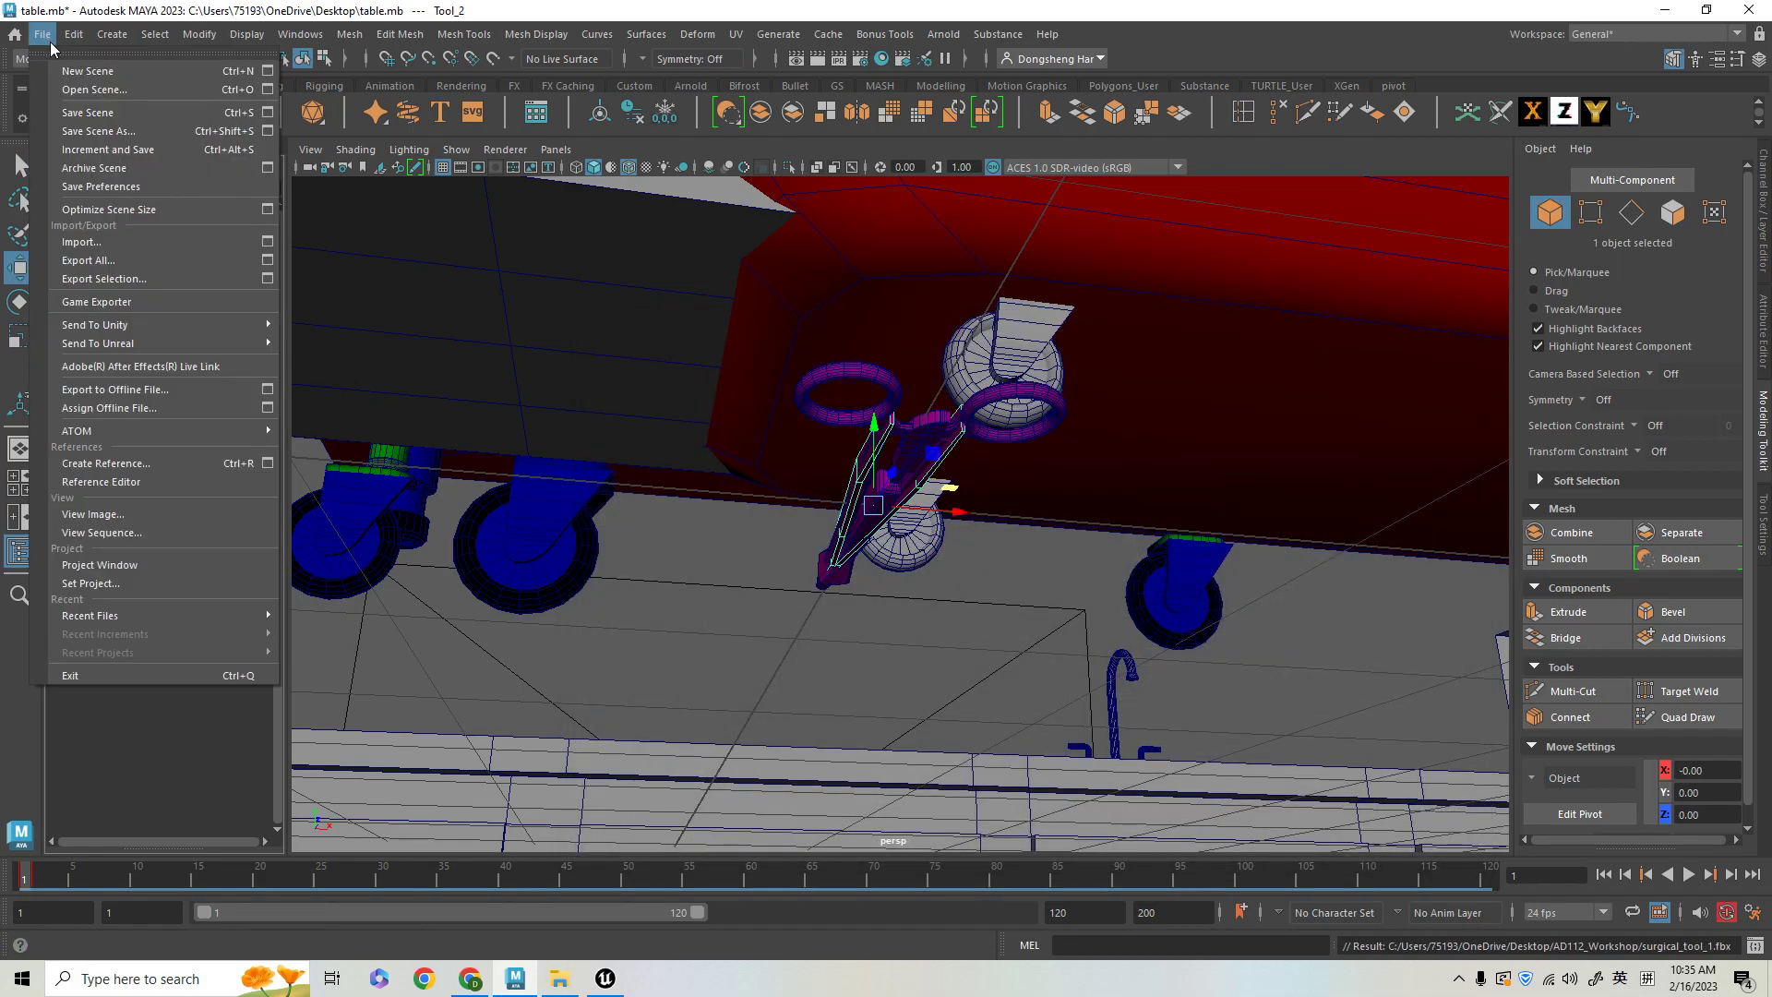
pyautogui.click(141, 280)
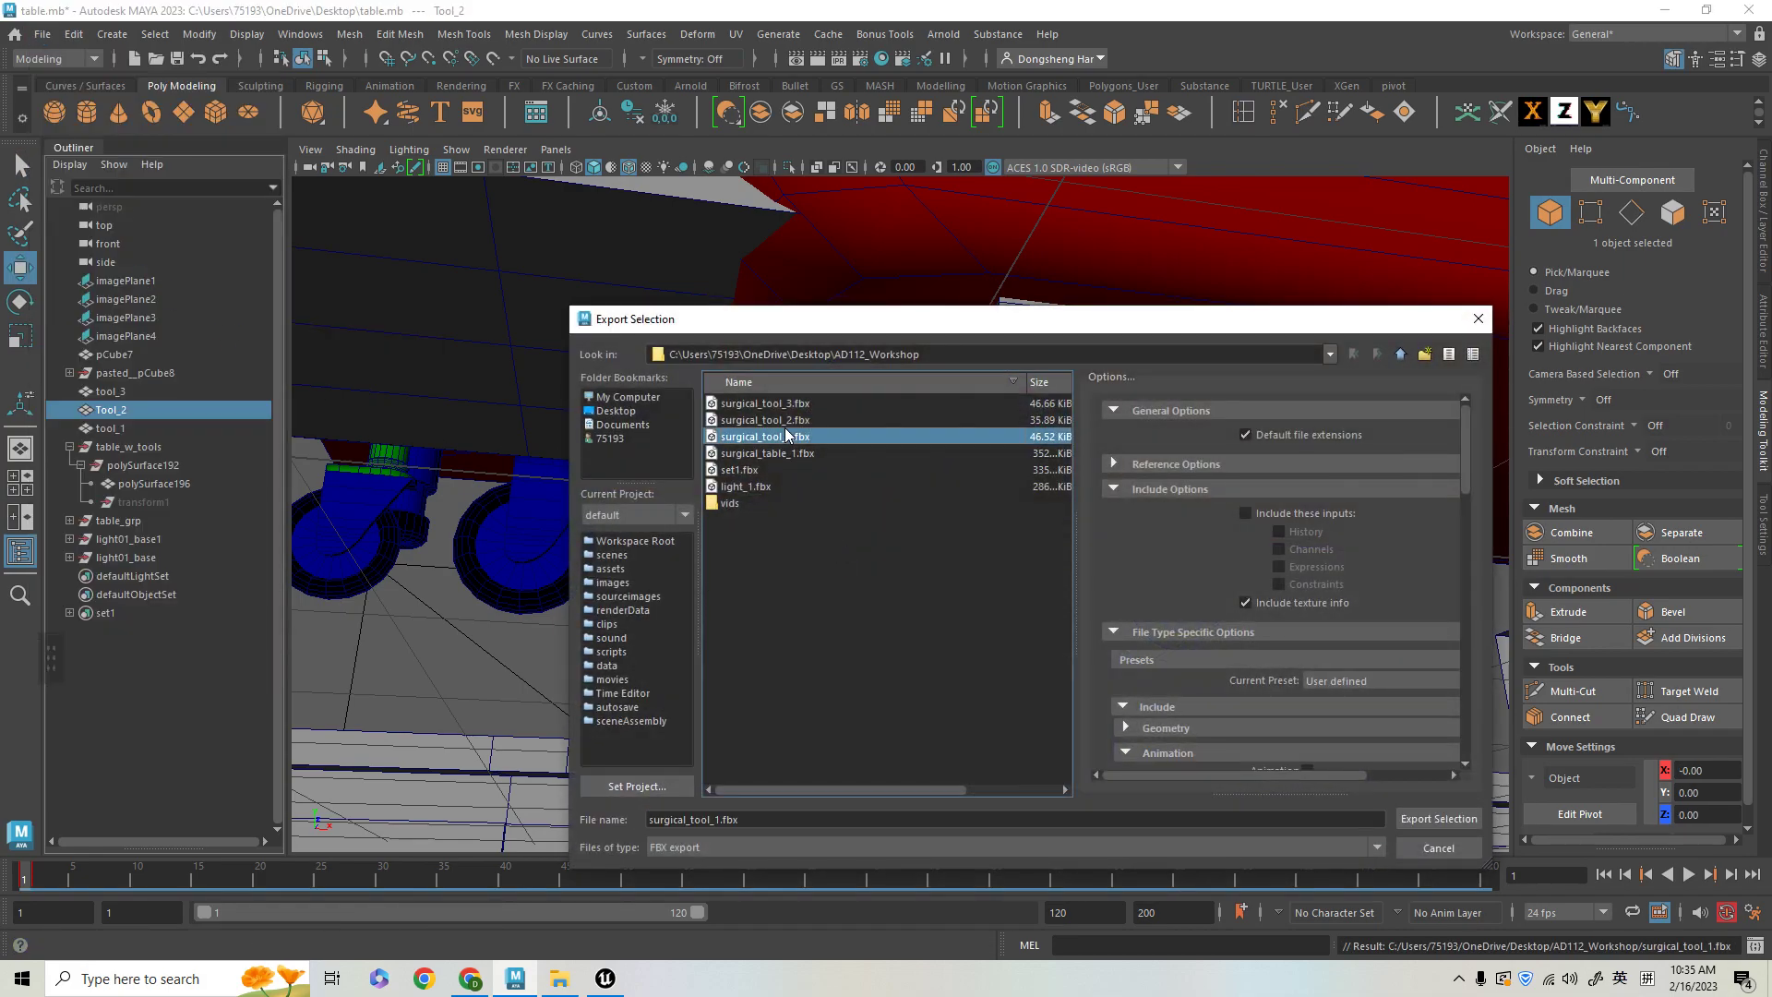
pyautogui.doubleClick(785, 433)
pyautogui.click(1071, 620)
pyautogui.doubleClick(765, 420)
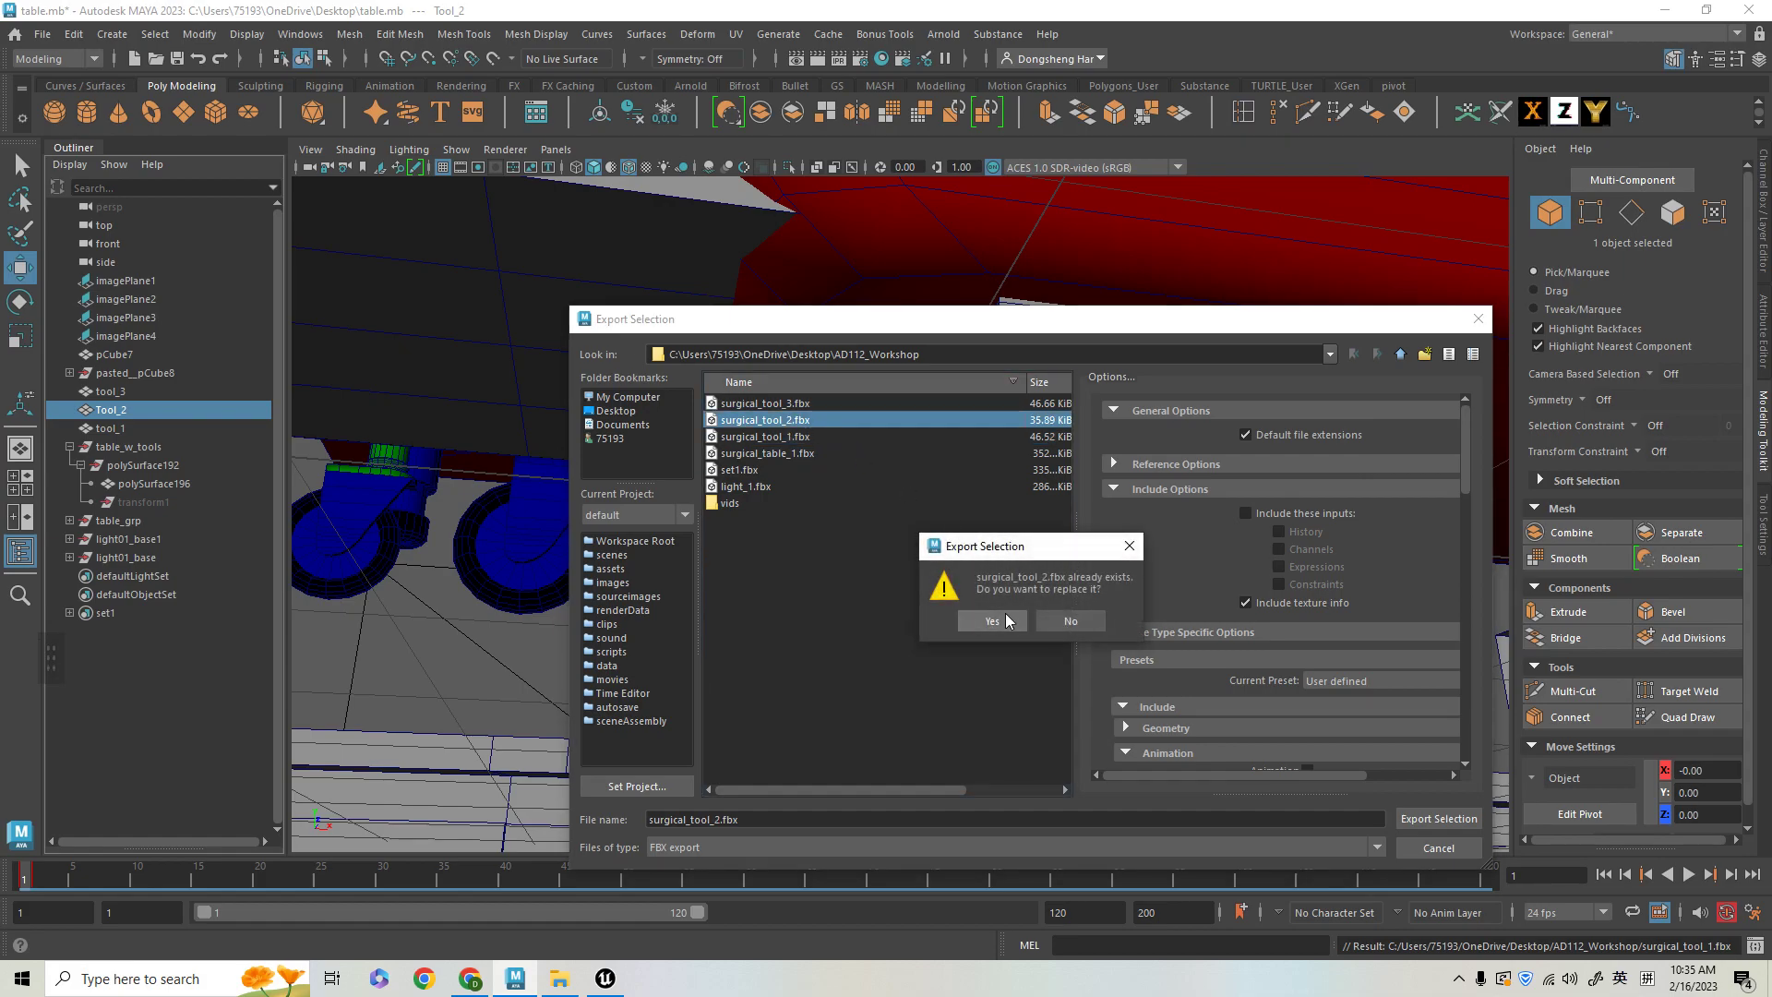
pyautogui.click(995, 620)
# - Export tool_3 alone as FBX over the existing surgical_tool_3.fbx and save the scene
pyautogui.click(145, 390)
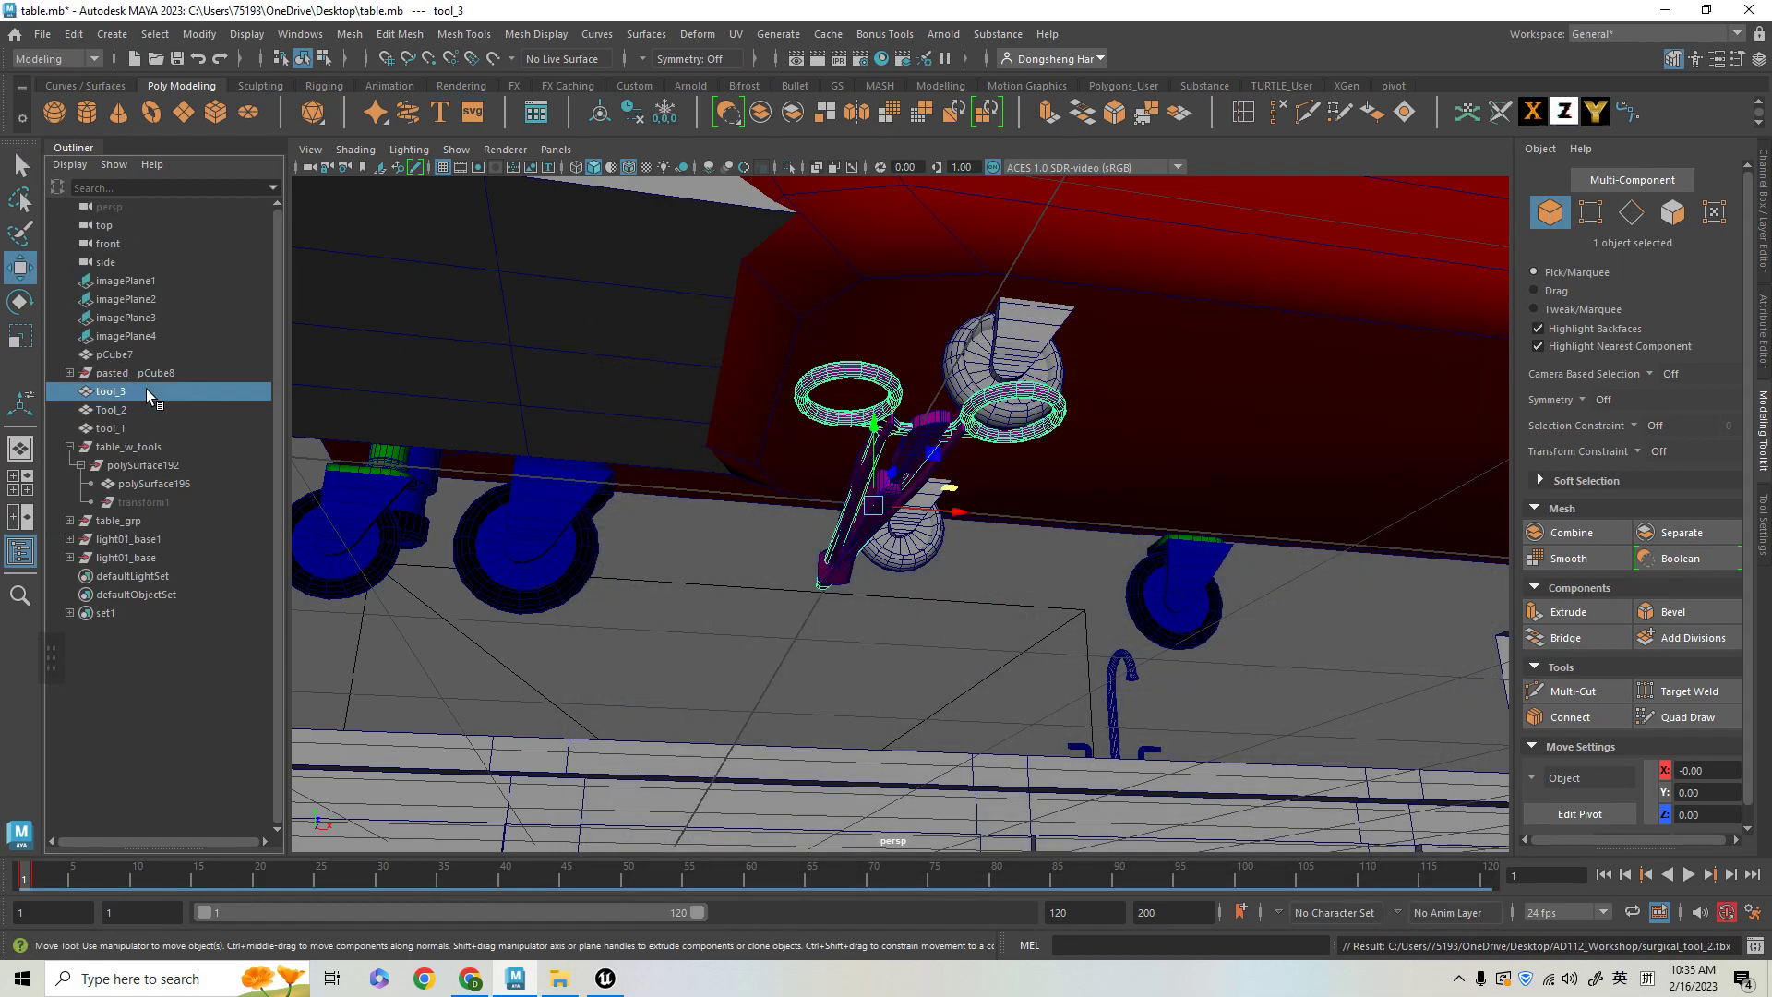
pyautogui.click(43, 34)
pyautogui.click(166, 278)
pyautogui.click(789, 403)
pyautogui.doubleClick(789, 406)
pyautogui.hotkey('ctrl', 's')
# - Go to frame 2 on the timeline and save the scene
pyautogui.keyDown('alt'); pyautogui.moveTo(871, 613); pyautogui.dragTo(648, 681); pyautogui.keyUp('alt')
pyautogui.keyDown('alt'); pyautogui.moveTo(945, 711); pyautogui.dragTo(738, 701, button='right'); pyautogui.keyUp('alt')
pyautogui.click(35, 881)
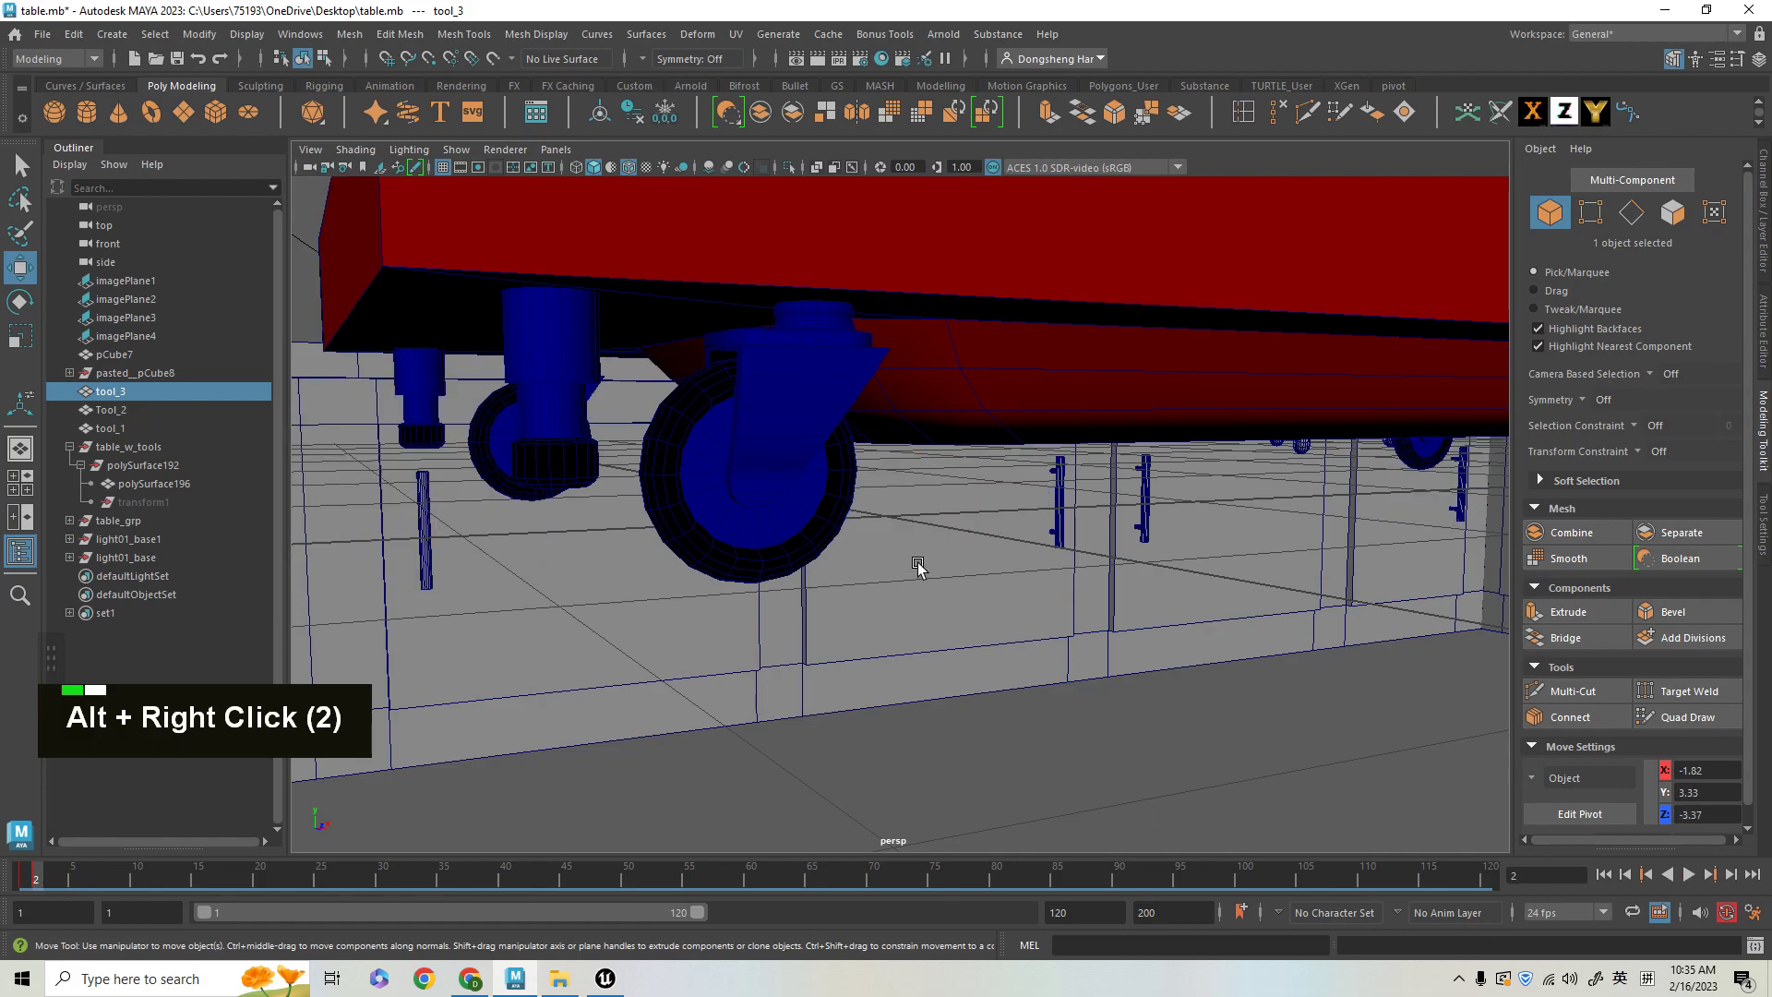
pyautogui.keyDown('alt'); pyautogui.moveTo(917, 566); pyautogui.dragTo(1061, 573); pyautogui.keyUp('alt')
pyautogui.press('f')
pyautogui.hotkey('ctrl', 's')
# - Select tool_3, Tool_2 and tool_1 together, ready for moving
pyautogui.keyDown('alt'); pyautogui.moveTo(1060, 574); pyautogui.dragTo(917, 443, button='right'); pyautogui.keyUp('alt')
pyautogui.keyDown('alt'); pyautogui.moveTo(918, 443); pyautogui.dragTo(1024, 572); pyautogui.keyUp('alt')
pyautogui.keyDown('alt'); pyautogui.moveTo(1024, 572); pyautogui.dragTo(1052, 506, button='right'); pyautogui.keyUp('alt')
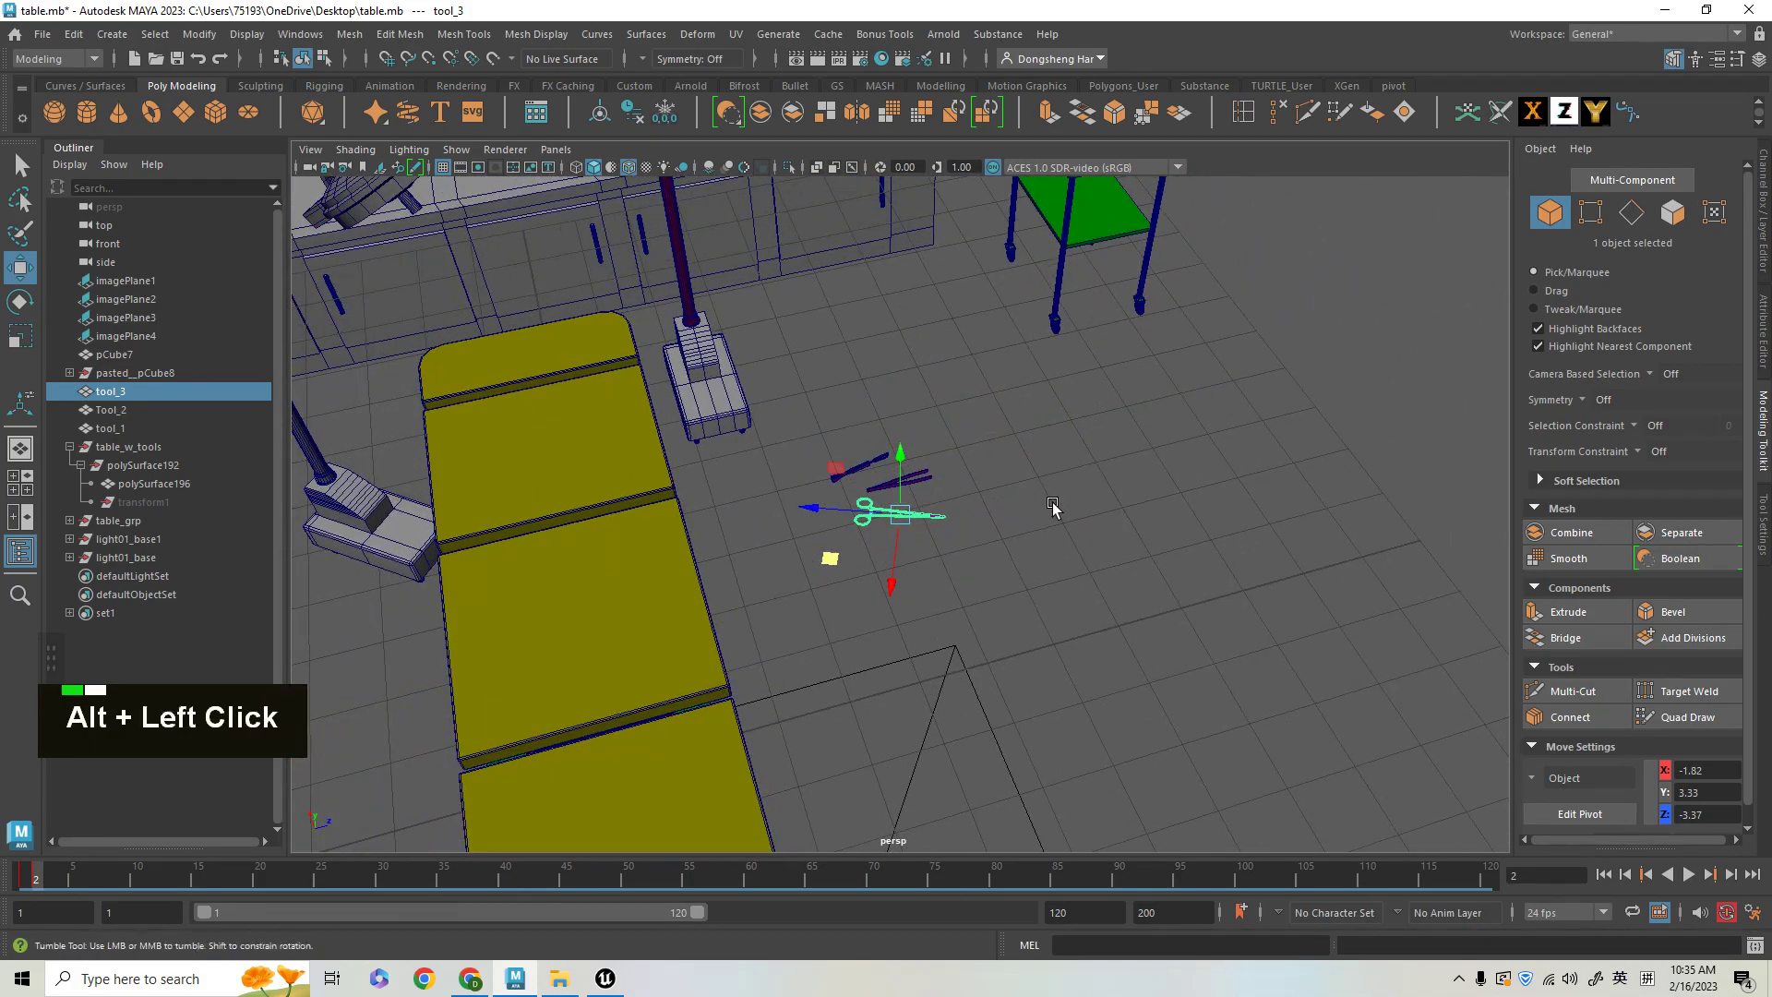
pyautogui.keyDown('alt'); pyautogui.moveTo(1052, 506); pyautogui.dragTo(969, 550); pyautogui.keyUp('alt')
pyautogui.press('q')
pyautogui.keyDown('shift'); pyautogui.click(133, 424); pyautogui.keyUp('shift')
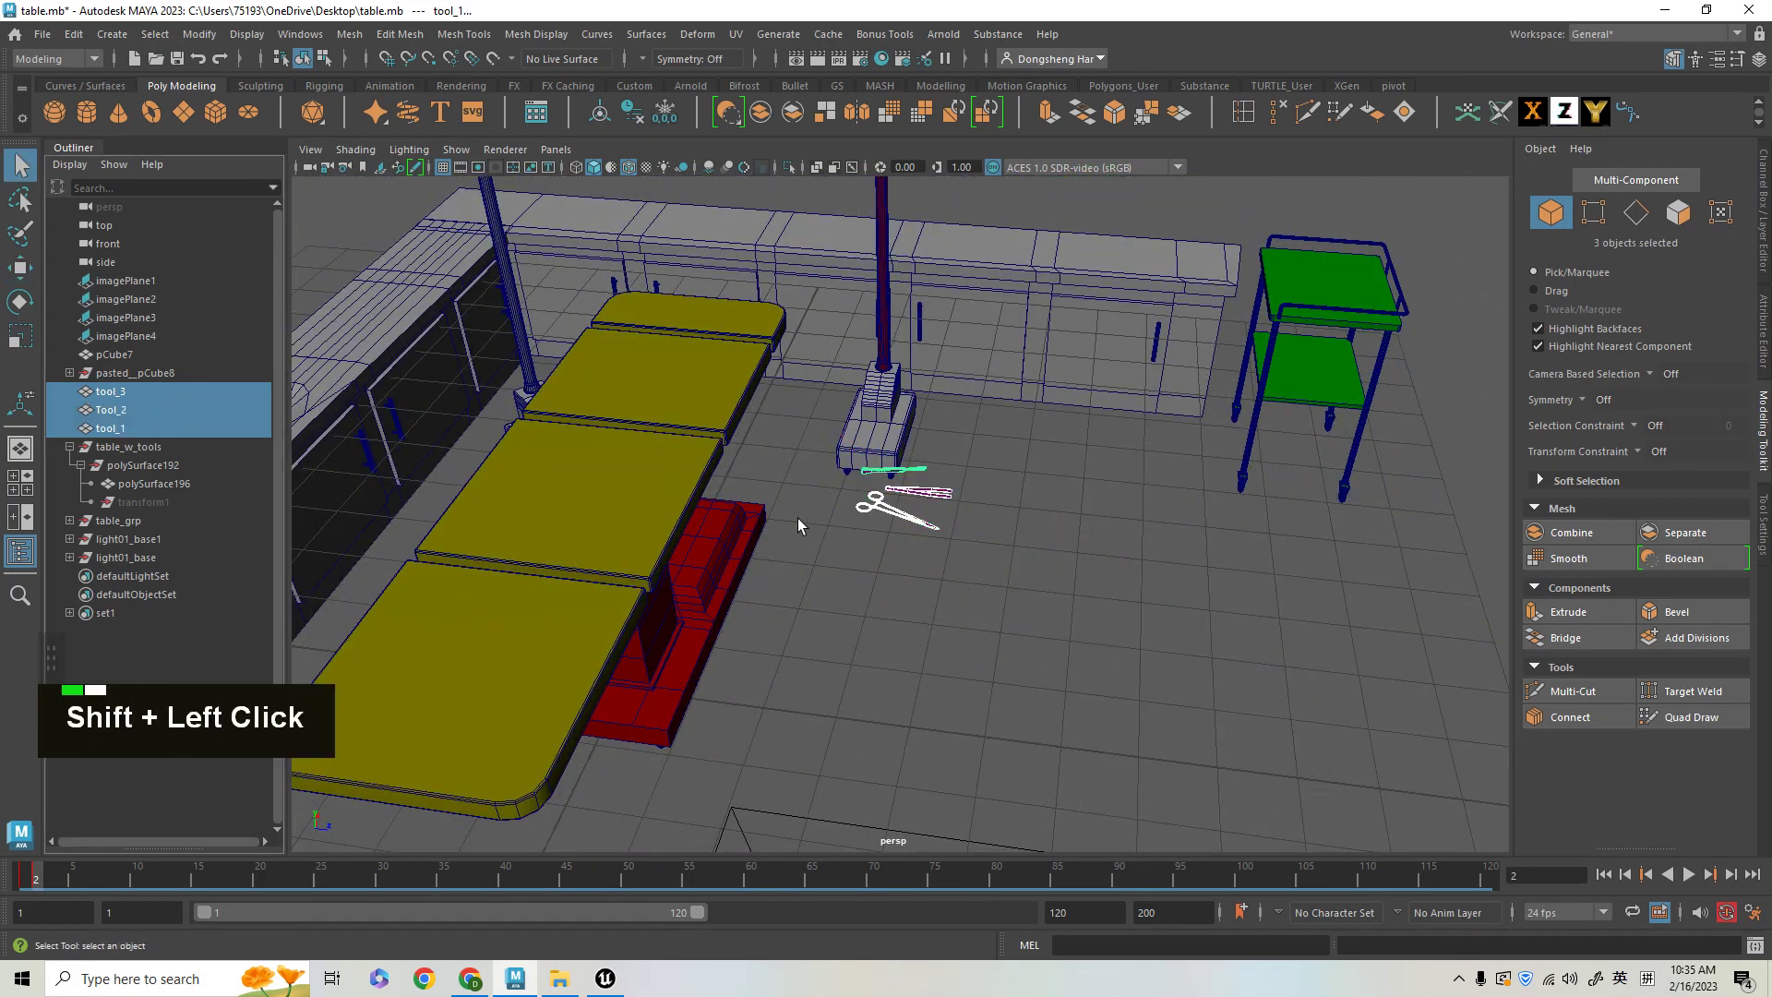
pyautogui.press('w')
pyautogui.keyDown('alt'); pyautogui.moveTo(1073, 438); pyautogui.dragTo(1337, 433); pyautogui.keyUp('alt')
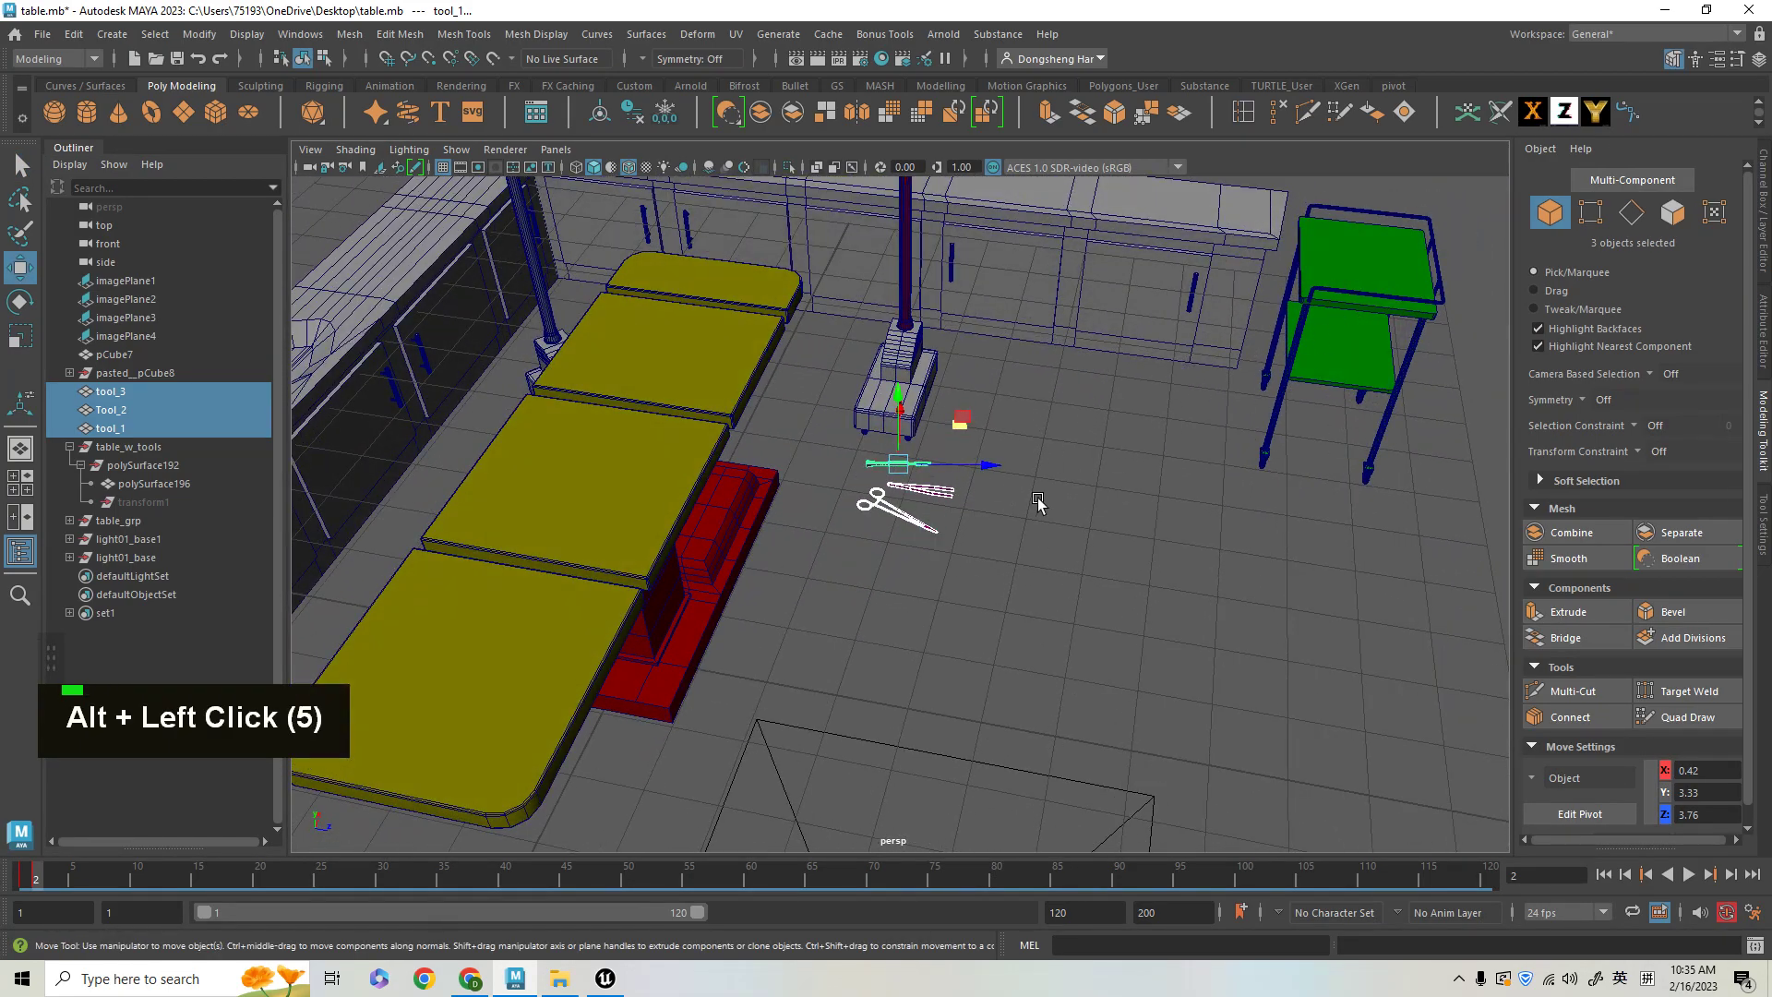
pyautogui.keyDown('alt'); pyautogui.moveTo(1032, 481); pyautogui.dragTo(1054, 503); pyautogui.keyUp('alt')
pyautogui.keyDown('alt'); pyautogui.moveTo(978, 554); pyautogui.dragTo(1296, 284); pyautogui.keyUp('alt')
pyautogui.hotkey('ctrl', 'z')
pyautogui.keyDown('alt'); pyautogui.moveTo(1195, 523); pyautogui.dragTo(356, 593); pyautogui.keyUp('alt')
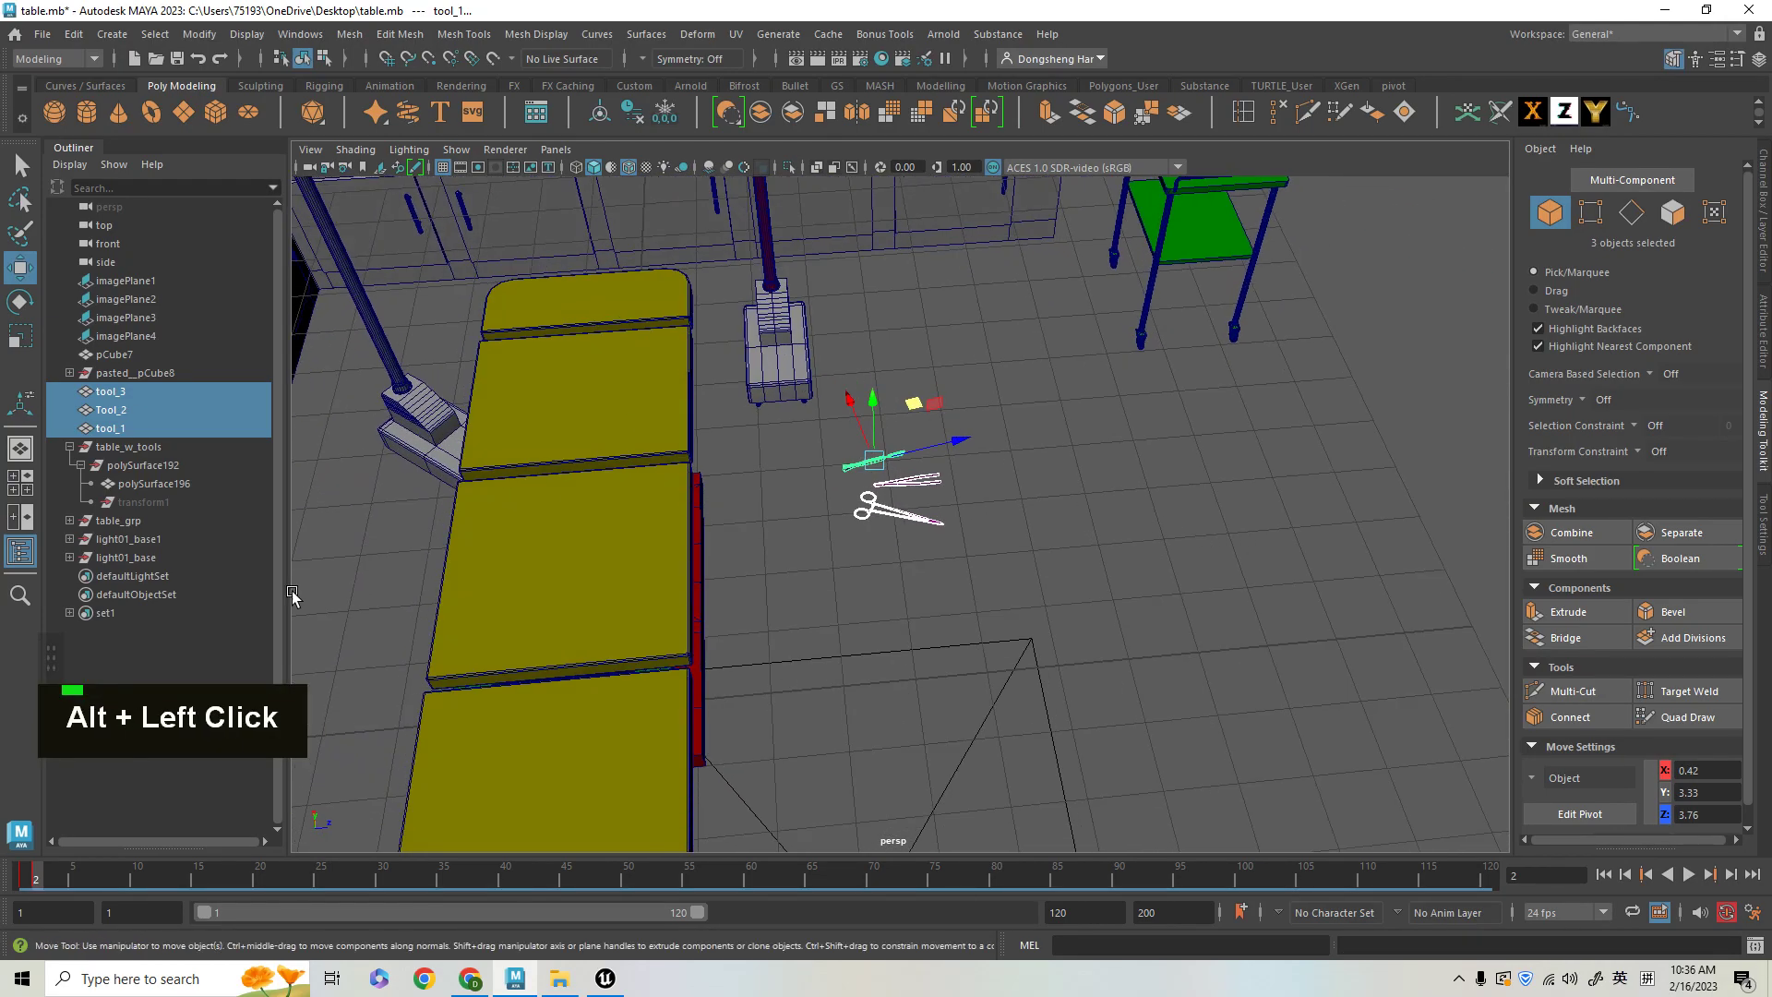
# - Set the Move tool's axis orientation to World
pyautogui.doubleClick(23, 269)
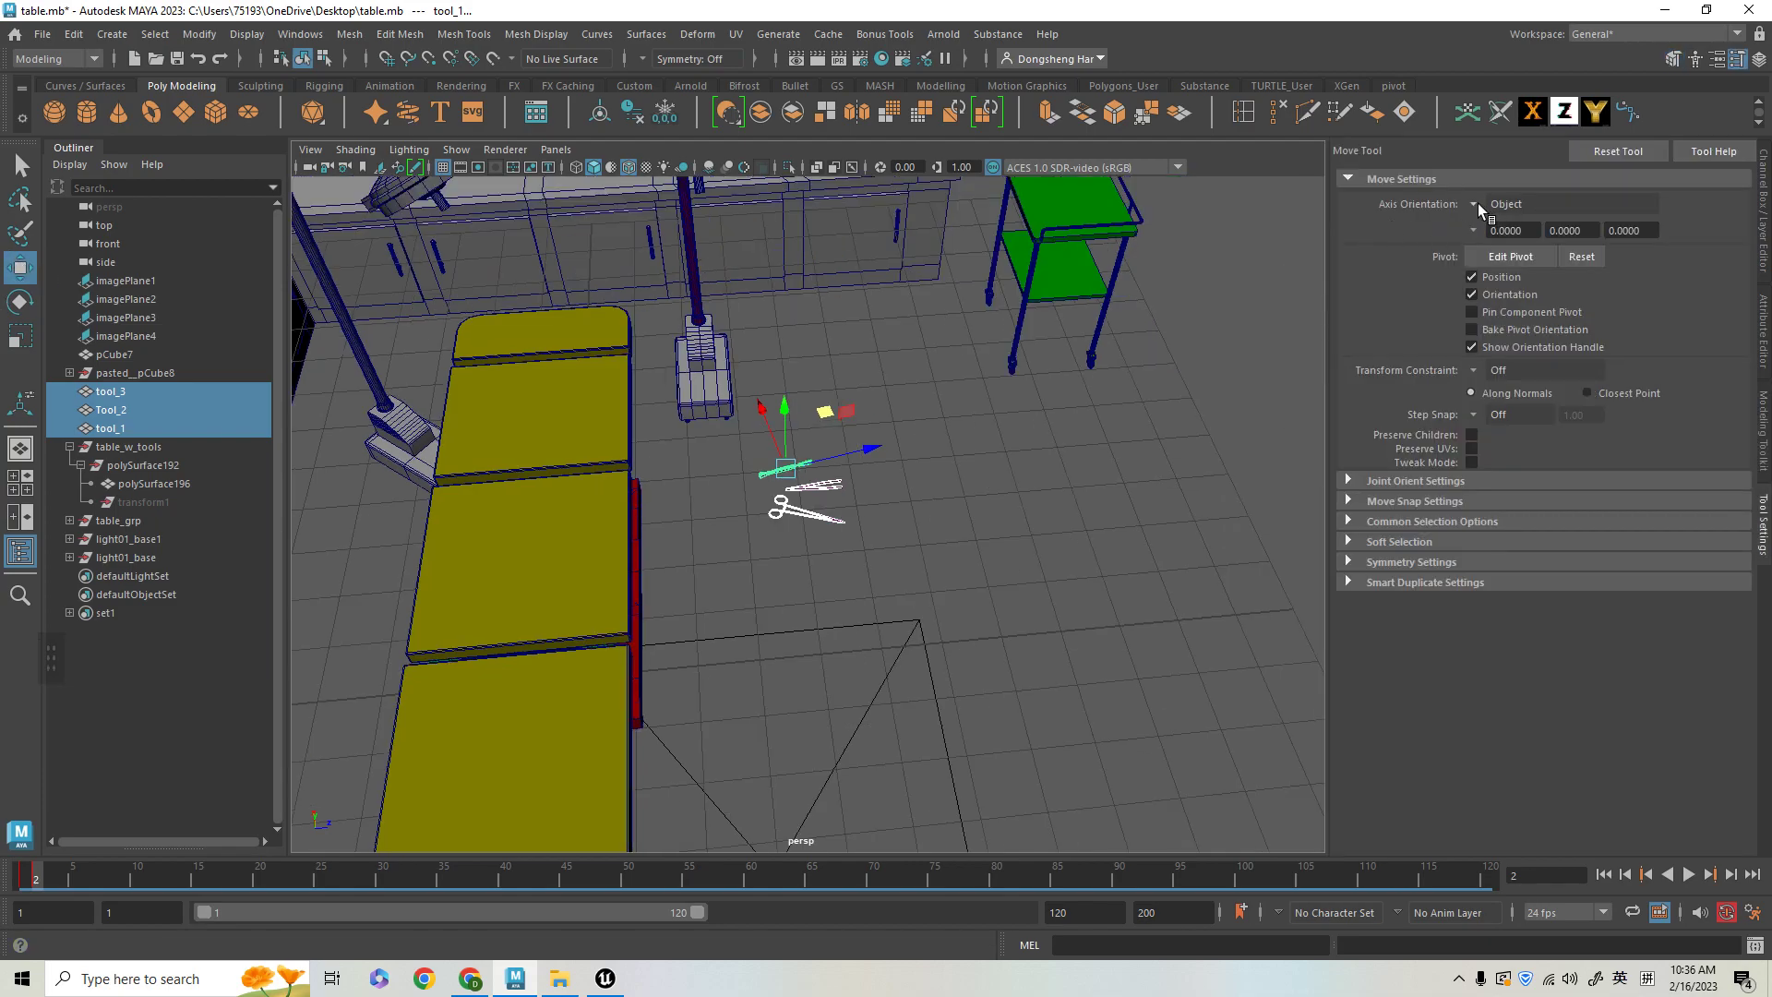
pyautogui.click(1480, 203)
pyautogui.click(1553, 234)
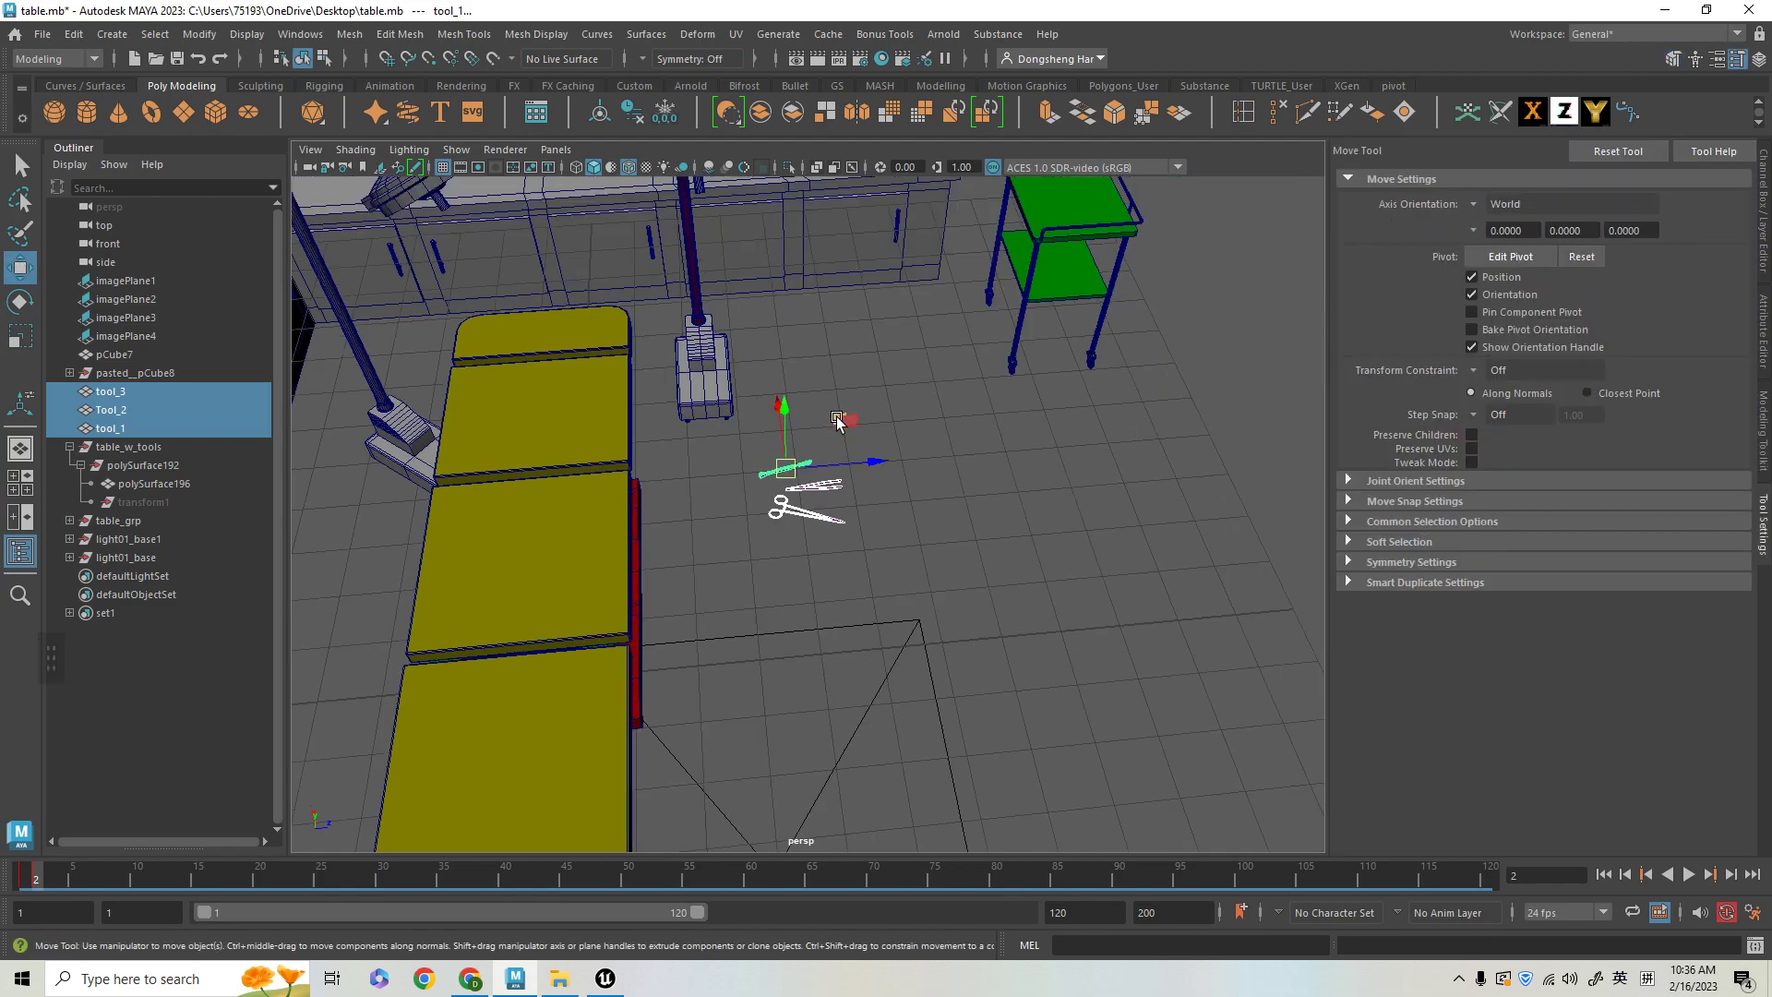
# - Move the three selected tools together onto the trolley's upper shelf, with tool_1 at about X 6.59, Z 5.23
pyautogui.moveTo(837, 421); pyautogui.dragTo(1073, 176, button='middle')
pyautogui.press('f')
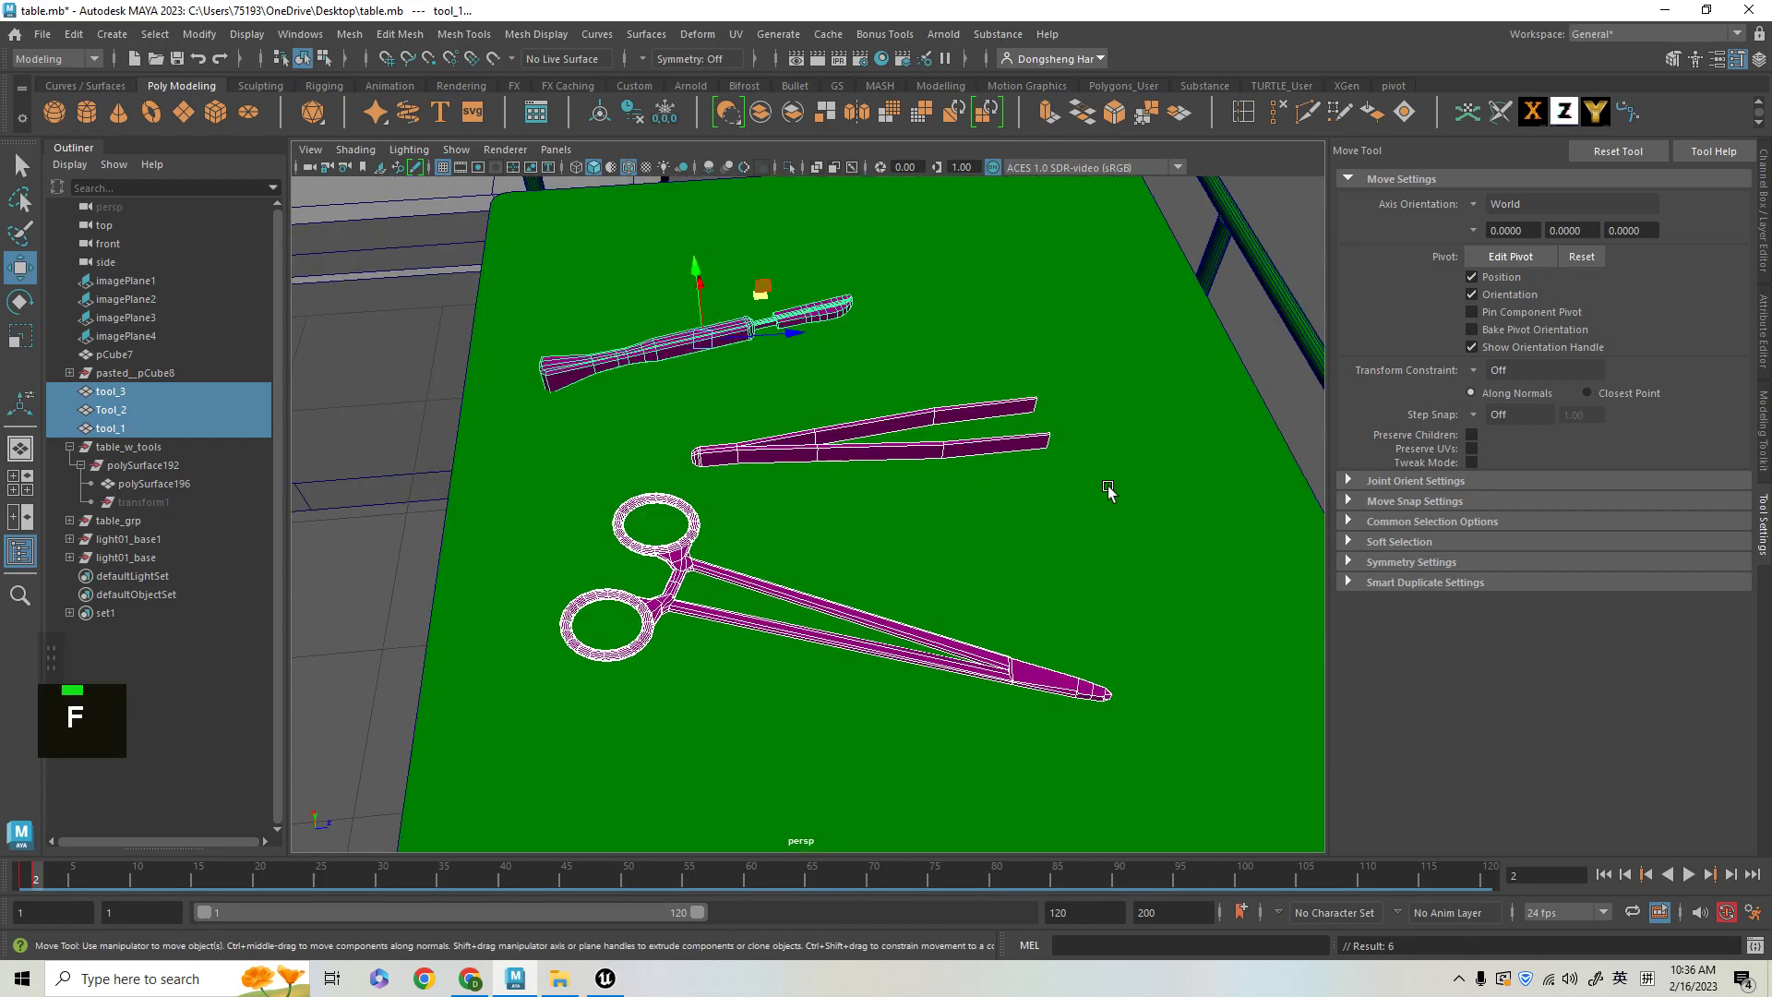
pyautogui.keyDown('alt'); pyautogui.moveTo(1005, 475); pyautogui.dragTo(1103, 511); pyautogui.keyUp('alt')
pyautogui.keyDown('alt'); pyautogui.moveTo(1103, 510); pyautogui.dragTo(729, 445, button='right'); pyautogui.keyUp('alt')
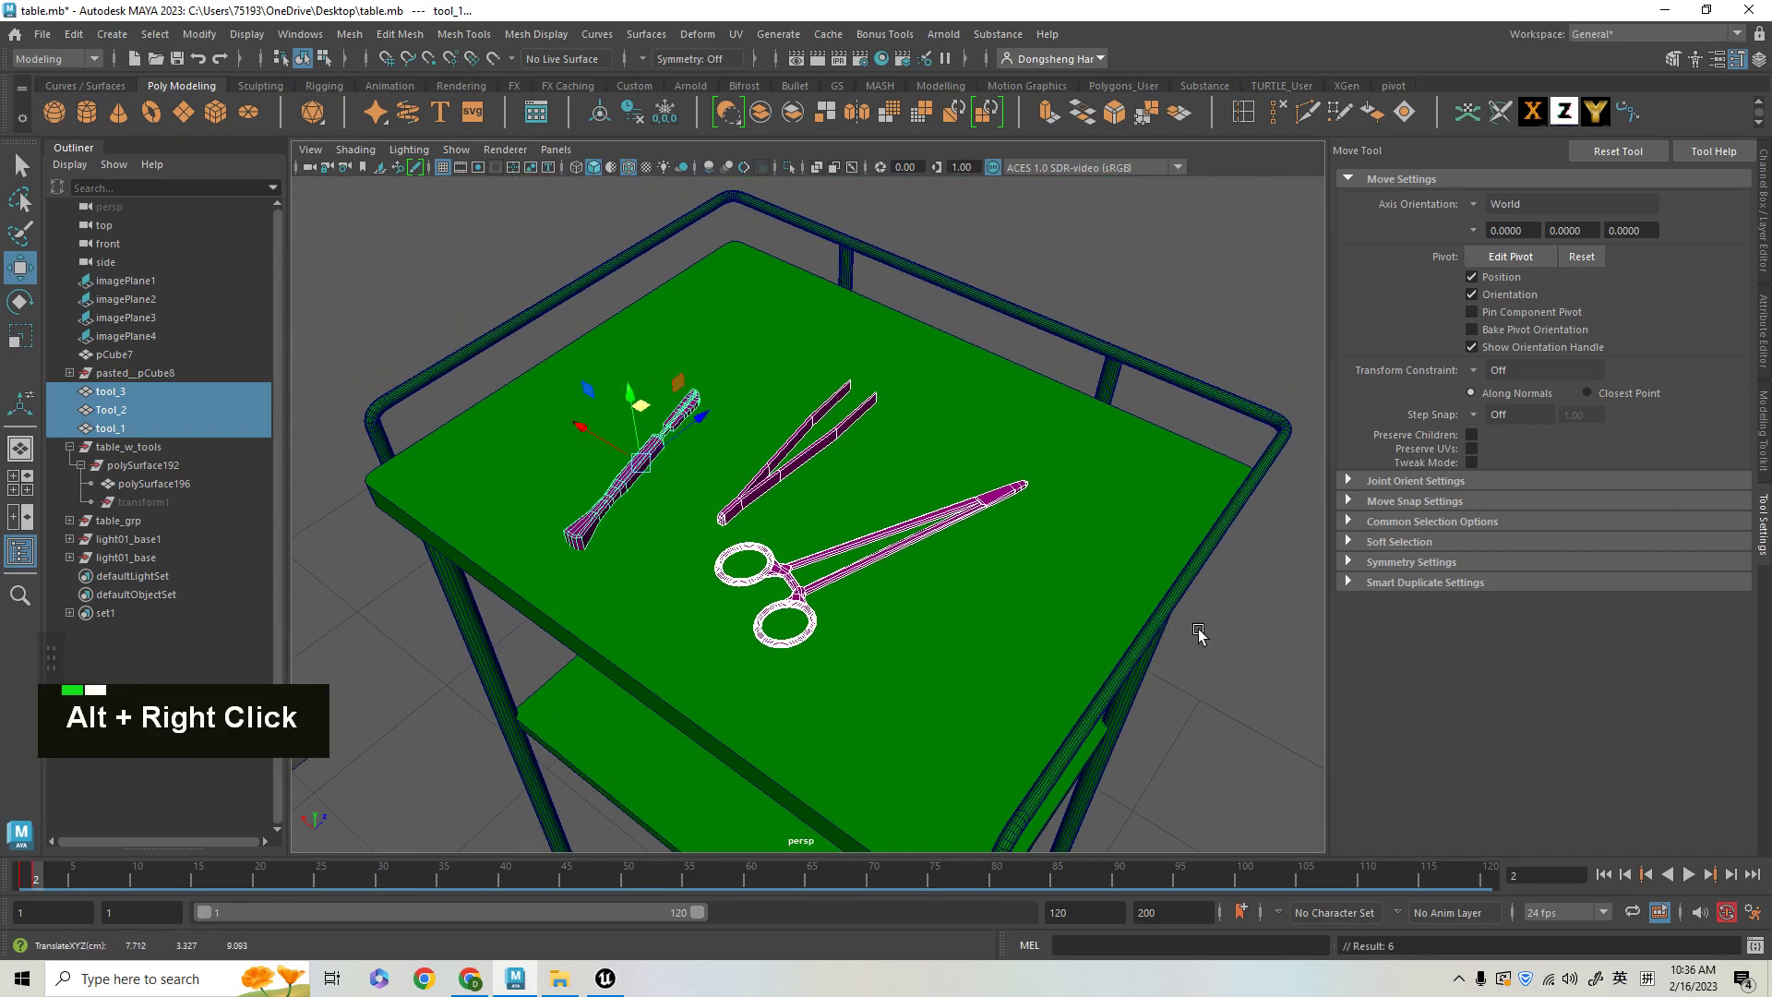
pyautogui.keyDown('alt'); pyautogui.moveTo(1096, 609); pyautogui.dragTo(504, 648, button='right'); pyautogui.keyUp('alt')
pyautogui.click(1764, 231)
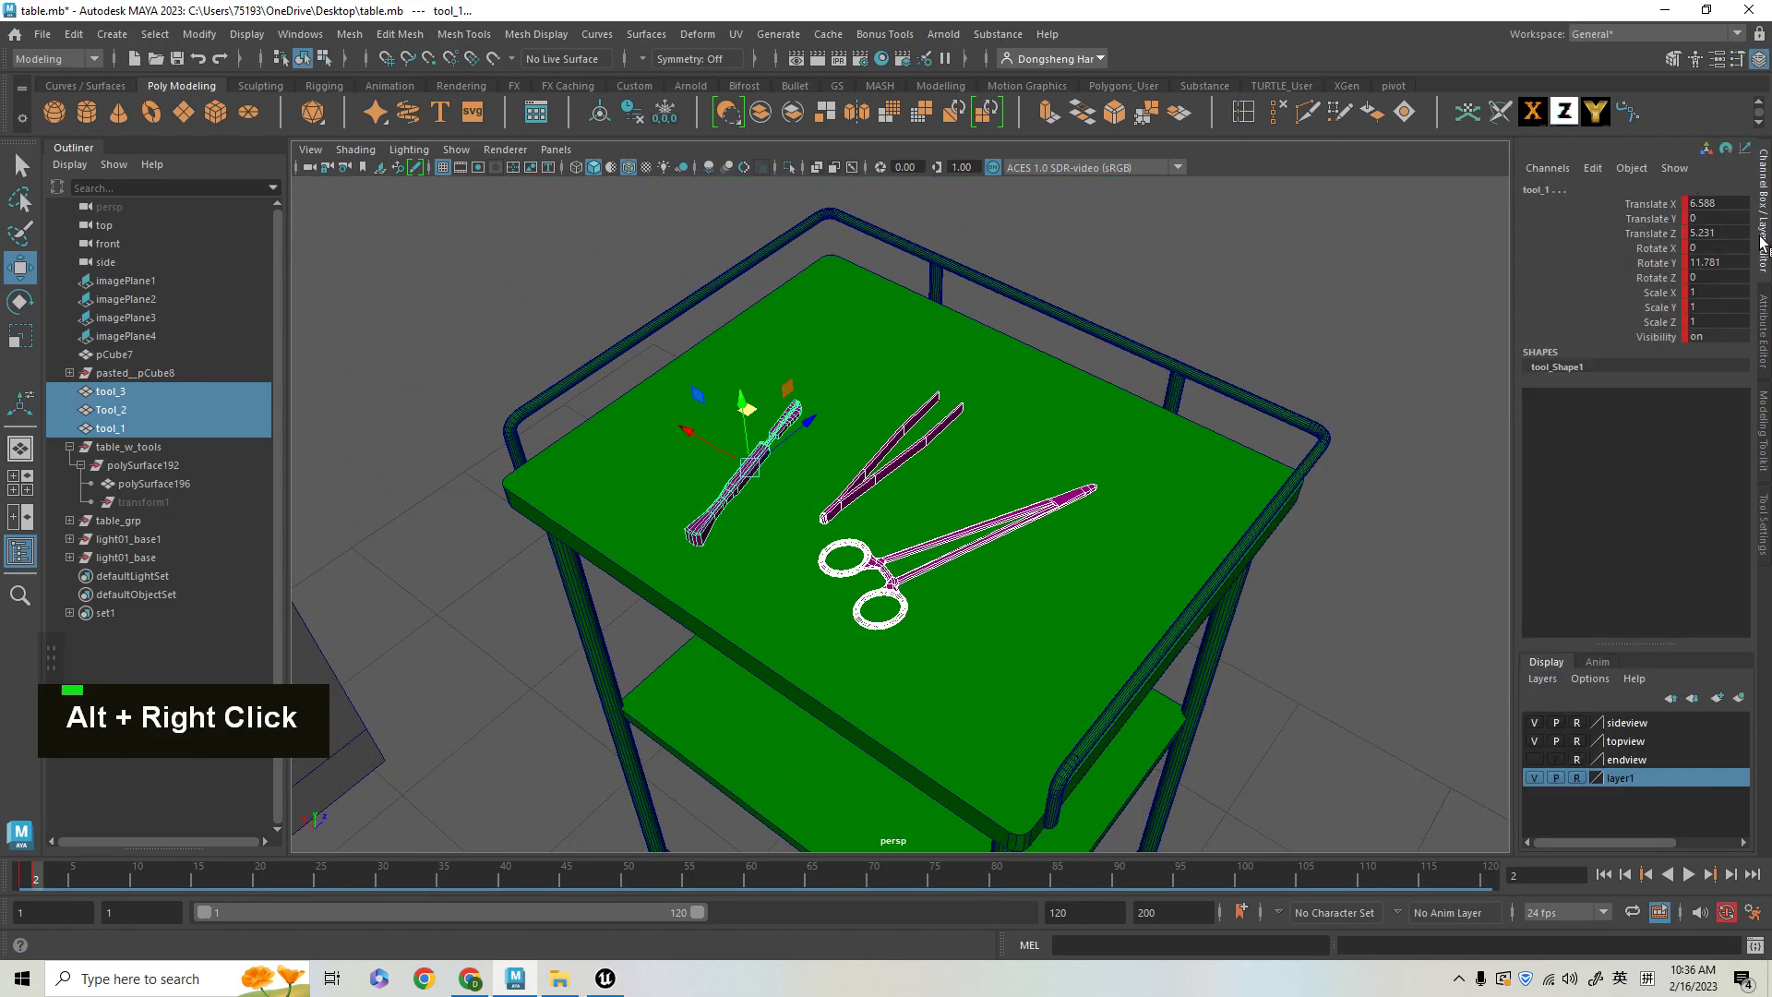
pyautogui.keyDown('alt'); pyautogui.moveTo(1171, 593); pyautogui.dragTo(807, 551); pyautogui.keyUp('alt')
pyautogui.keyDown('alt'); pyautogui.moveTo(807, 551); pyautogui.dragTo(1036, 566, button='middle'); pyautogui.keyUp('alt')
pyautogui.keyDown('alt'); pyautogui.moveTo(1036, 566); pyautogui.dragTo(1000, 538, button='right'); pyautogui.keyUp('alt')
pyautogui.keyDown('alt'); pyautogui.moveTo(1000, 538); pyautogui.dragTo(992, 570); pyautogui.keyUp('alt')
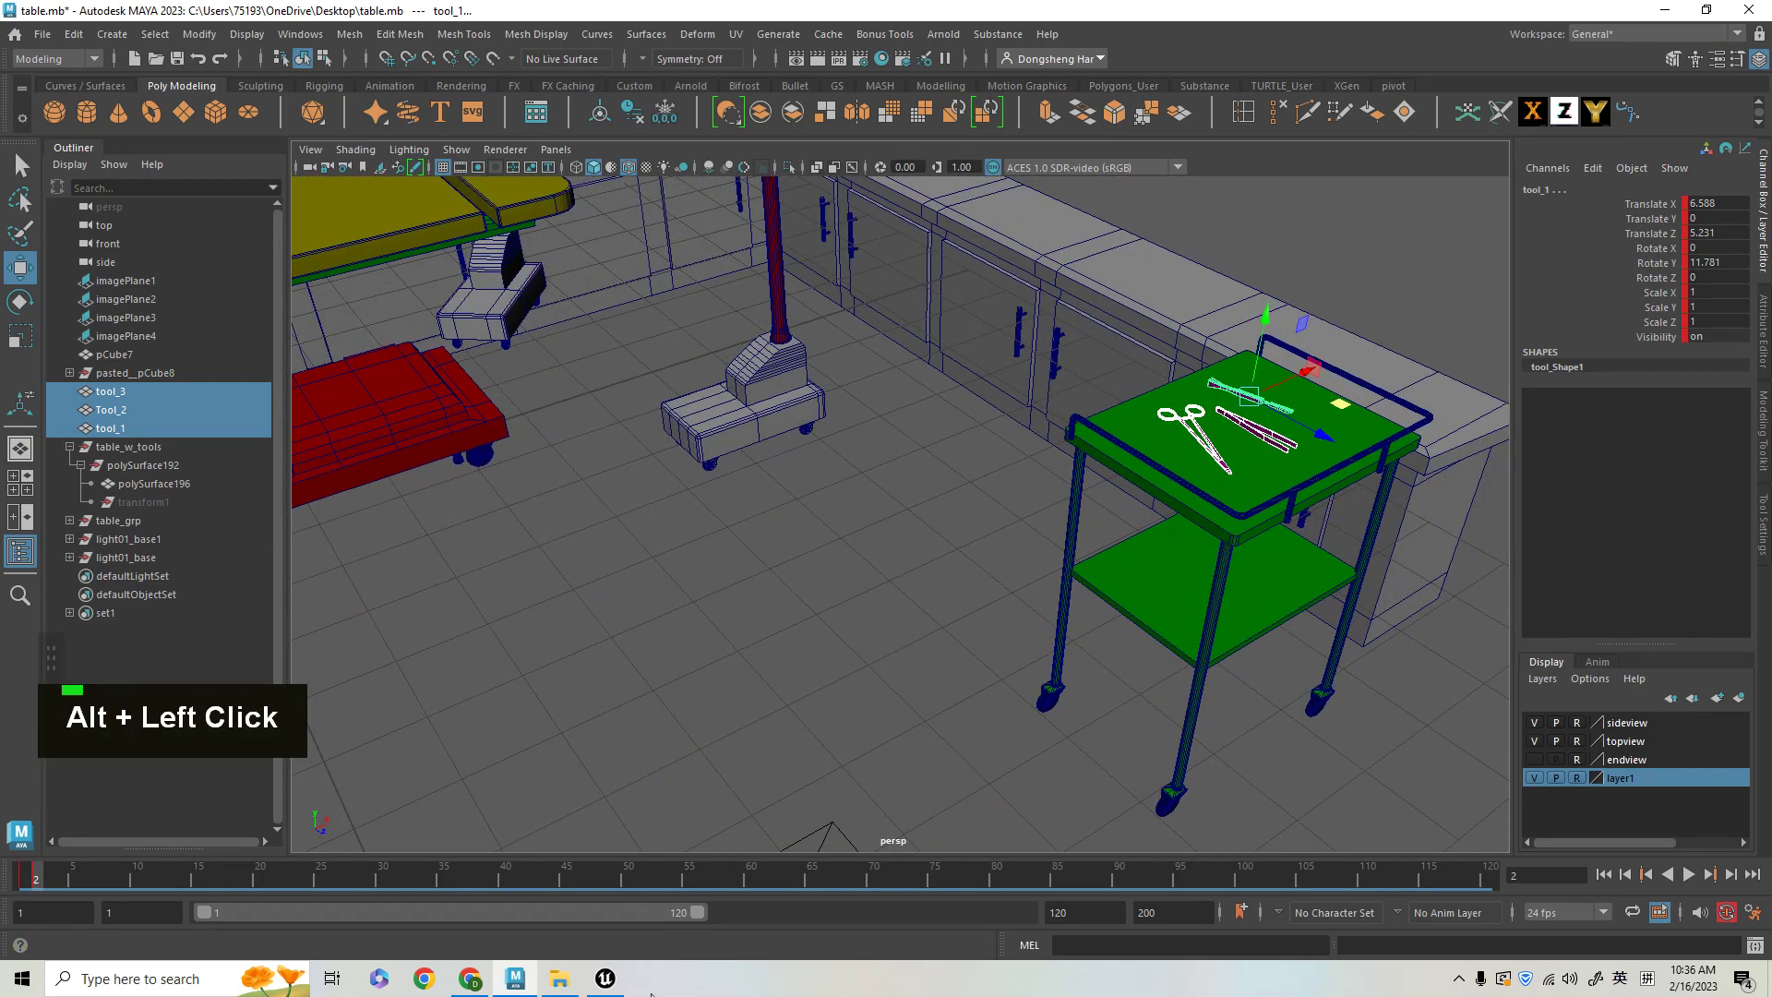
# - Switch to Unreal and import surgical_tool_1.fbx, surgical_tool_2.fbx and surgical_tool_3.fbx together into the Mesh folder with the current import options
pyautogui.click(609, 982)
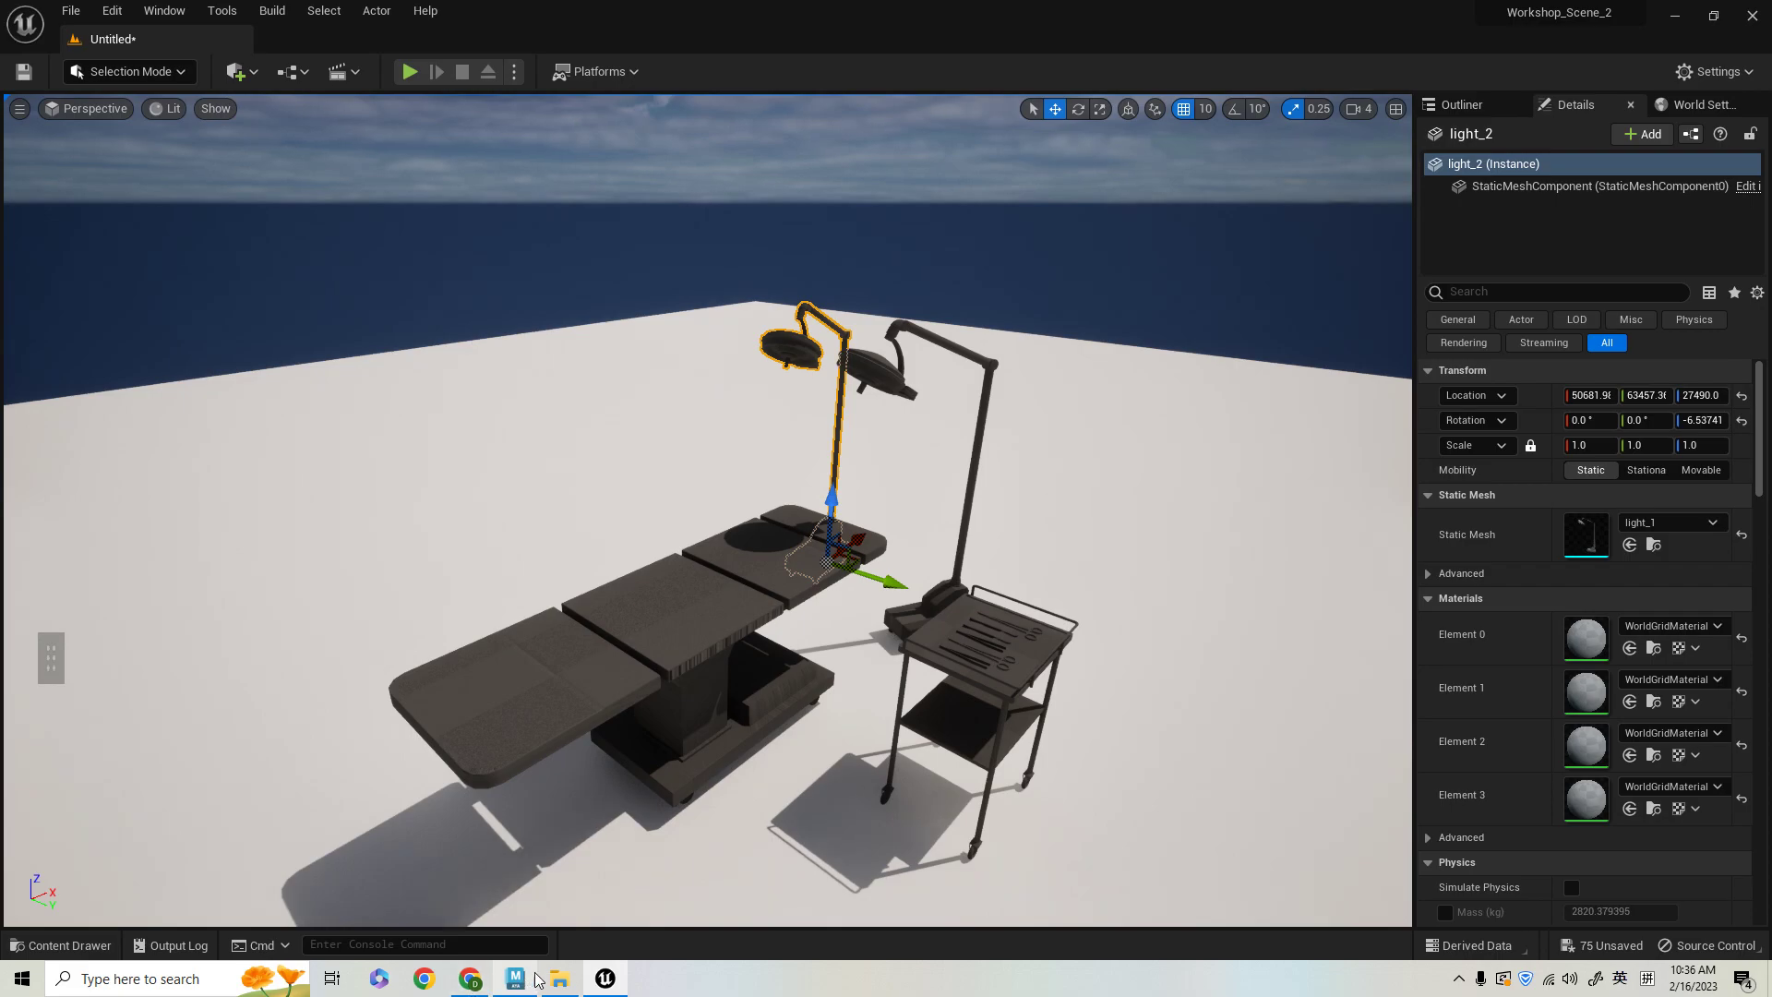
pyautogui.click(560, 980)
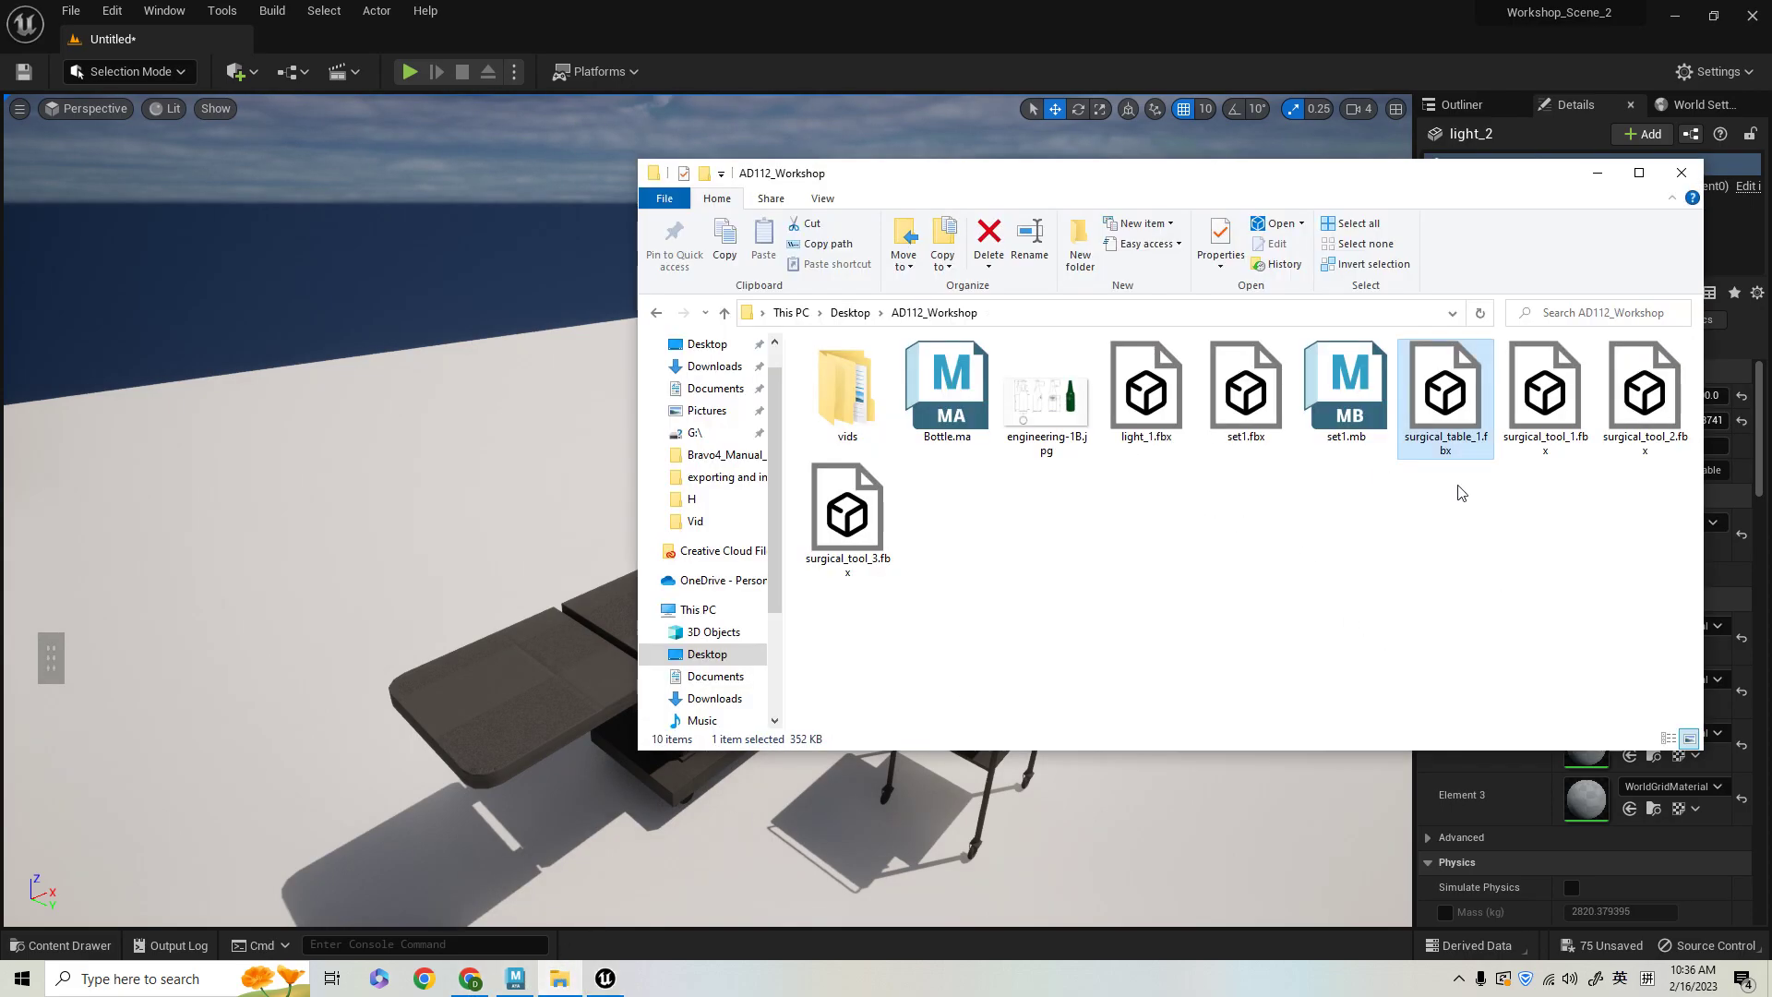
pyautogui.press('shift')
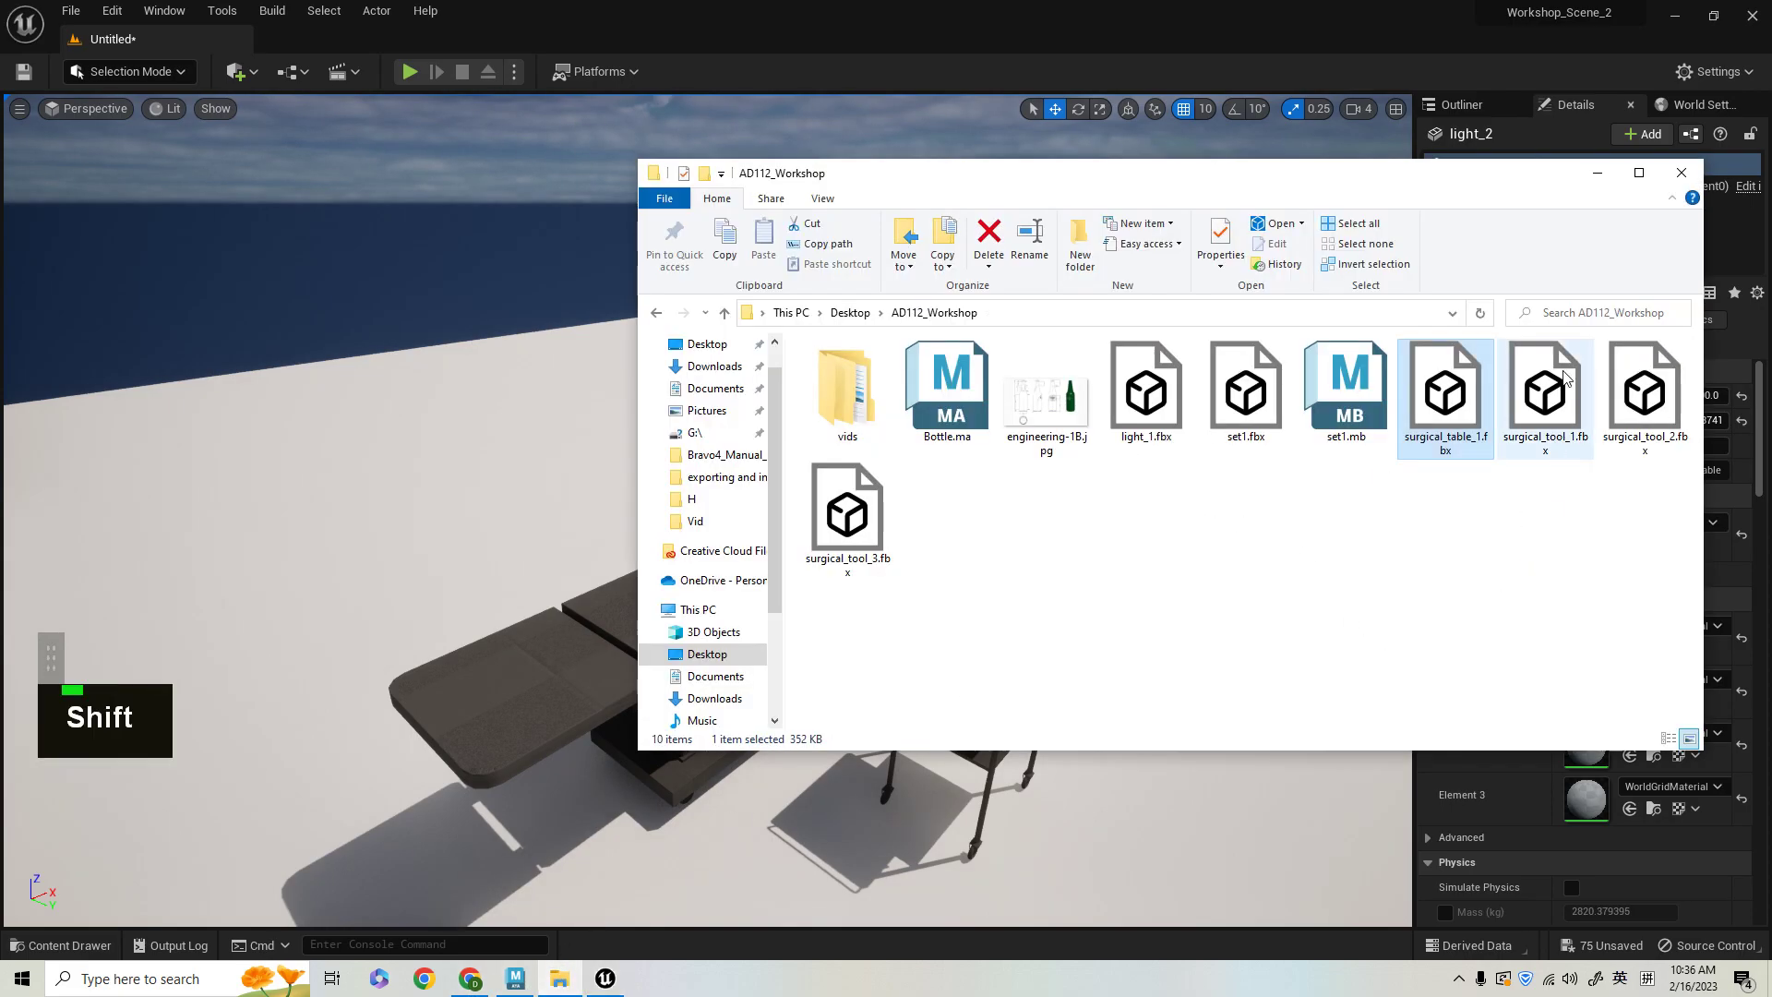
pyautogui.keyDown('shift'); pyautogui.click(1546, 392); pyautogui.keyUp('shift')
pyautogui.keyDown('shift'); pyautogui.click(847, 517); pyautogui.keyUp('shift')
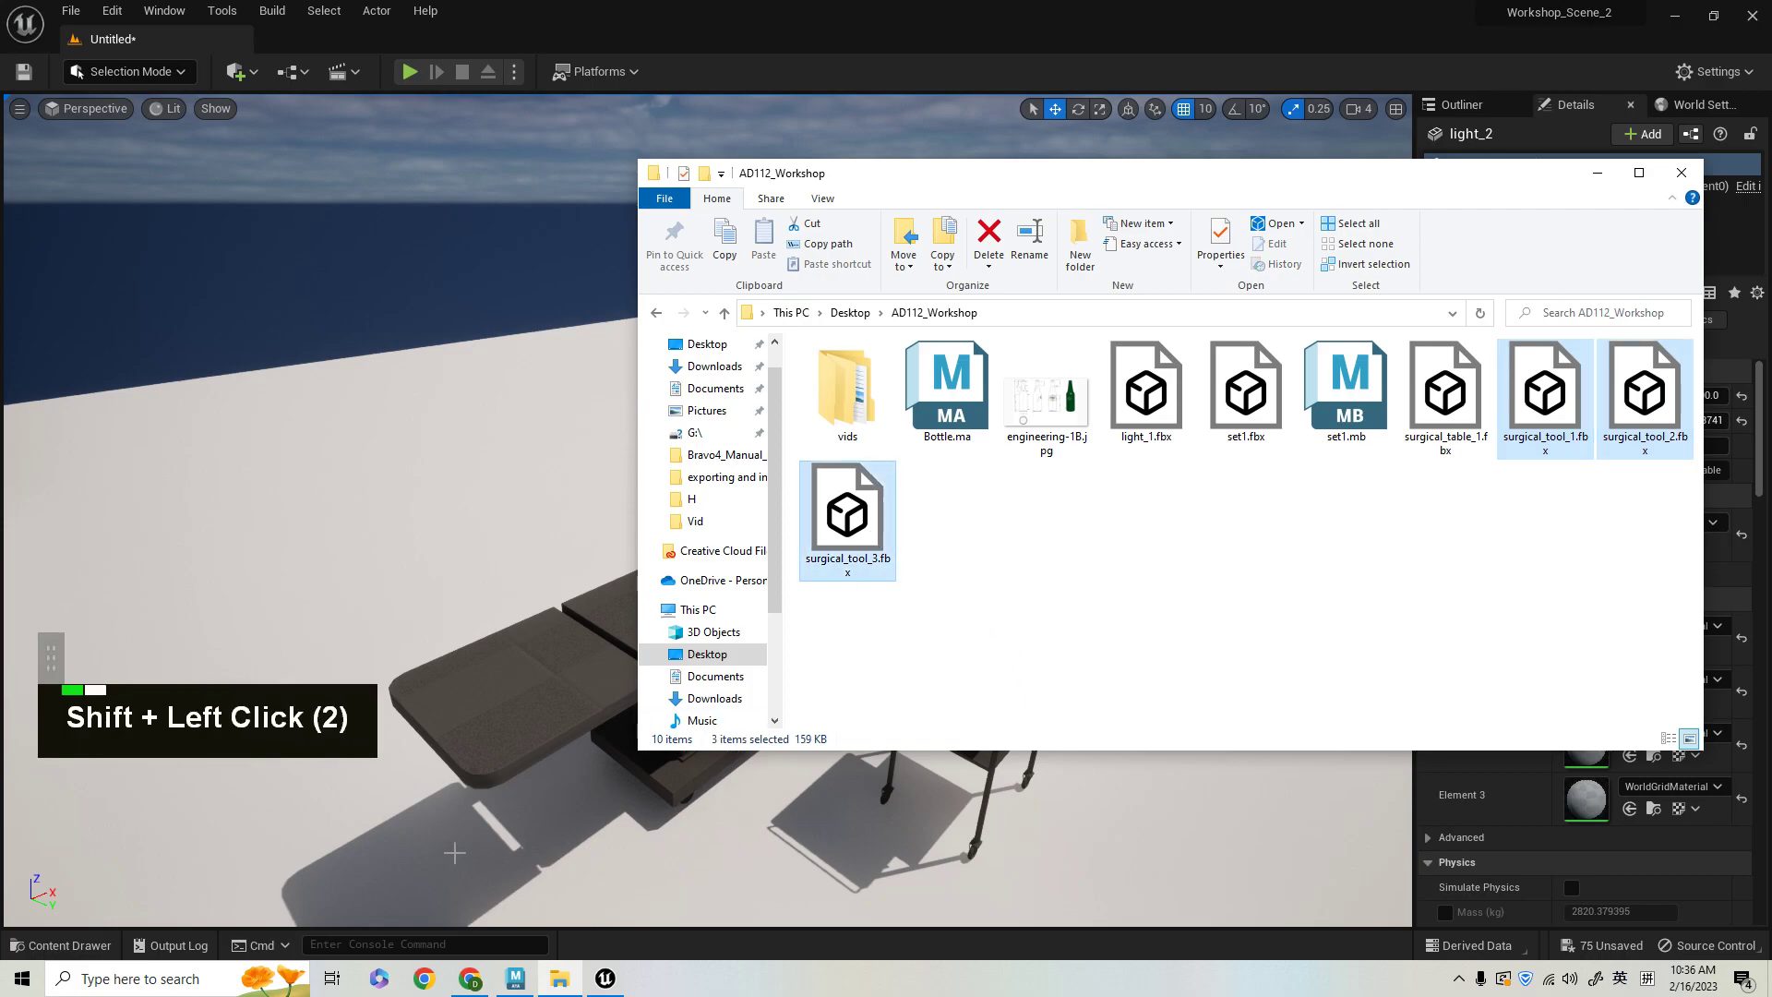
pyautogui.click(50, 950)
pyautogui.hotkey('alt', 'Tab')
pyautogui.moveTo(1510, 406); pyautogui.dragTo(674, 850)
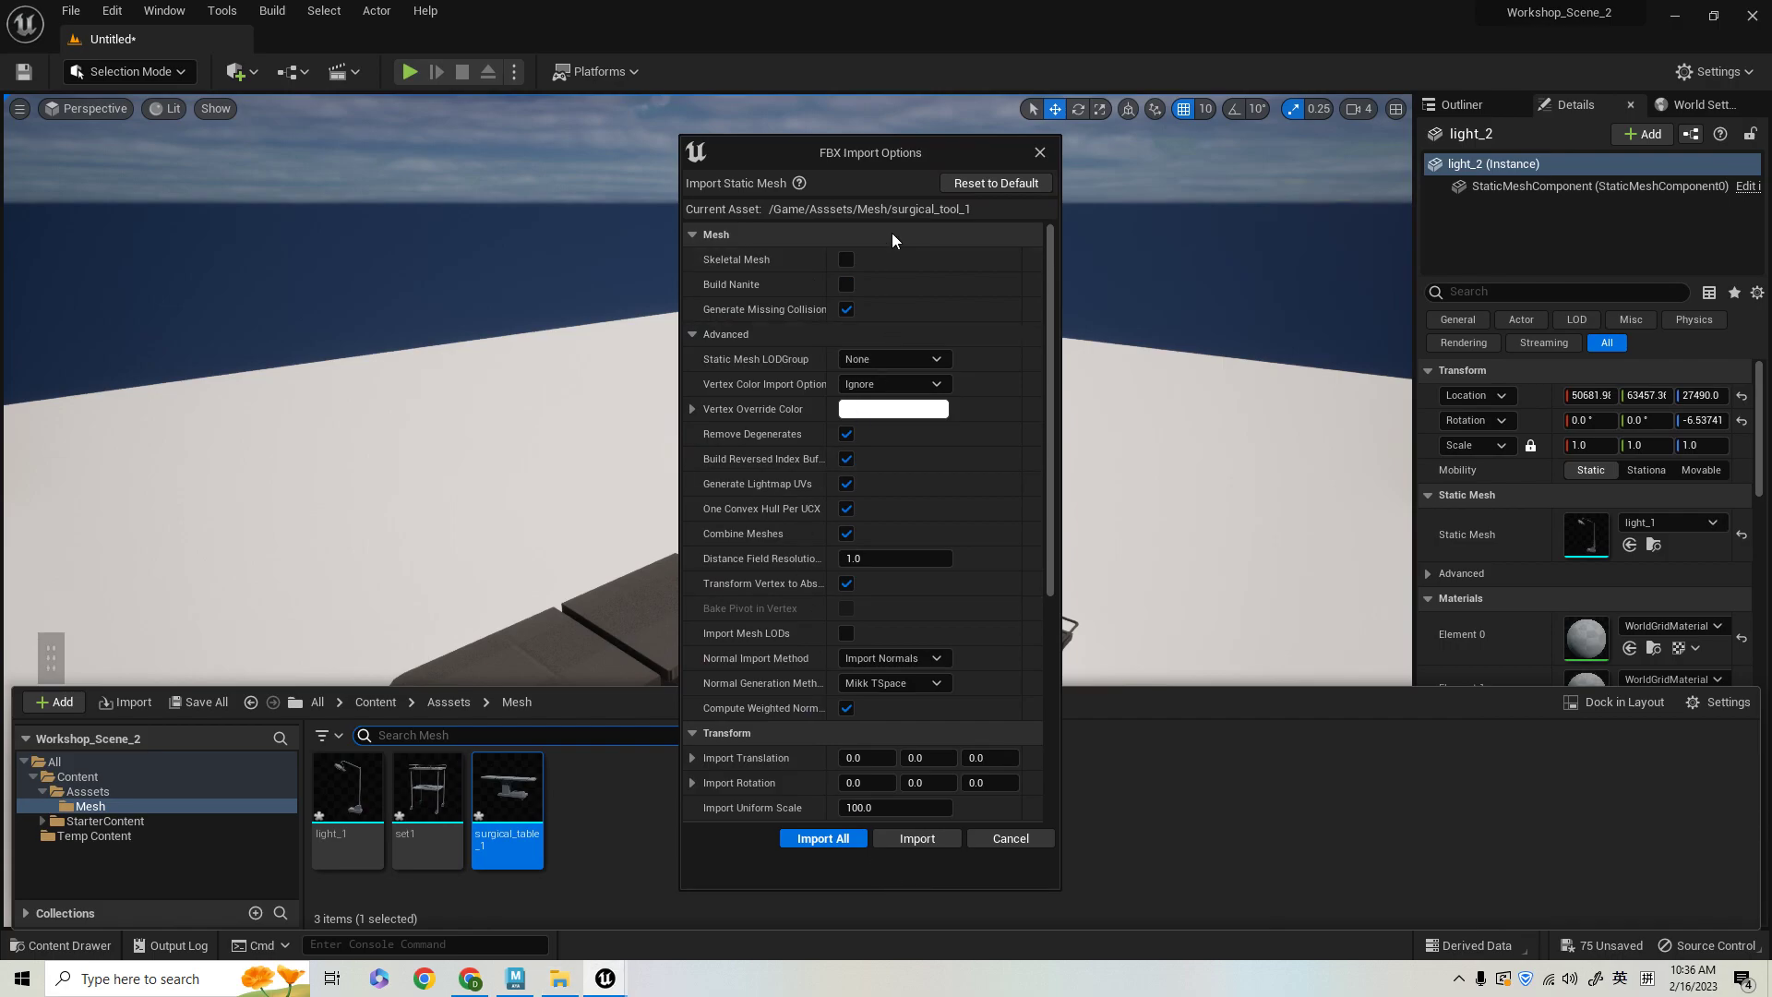
pyautogui.scroll(4, 884, 297)
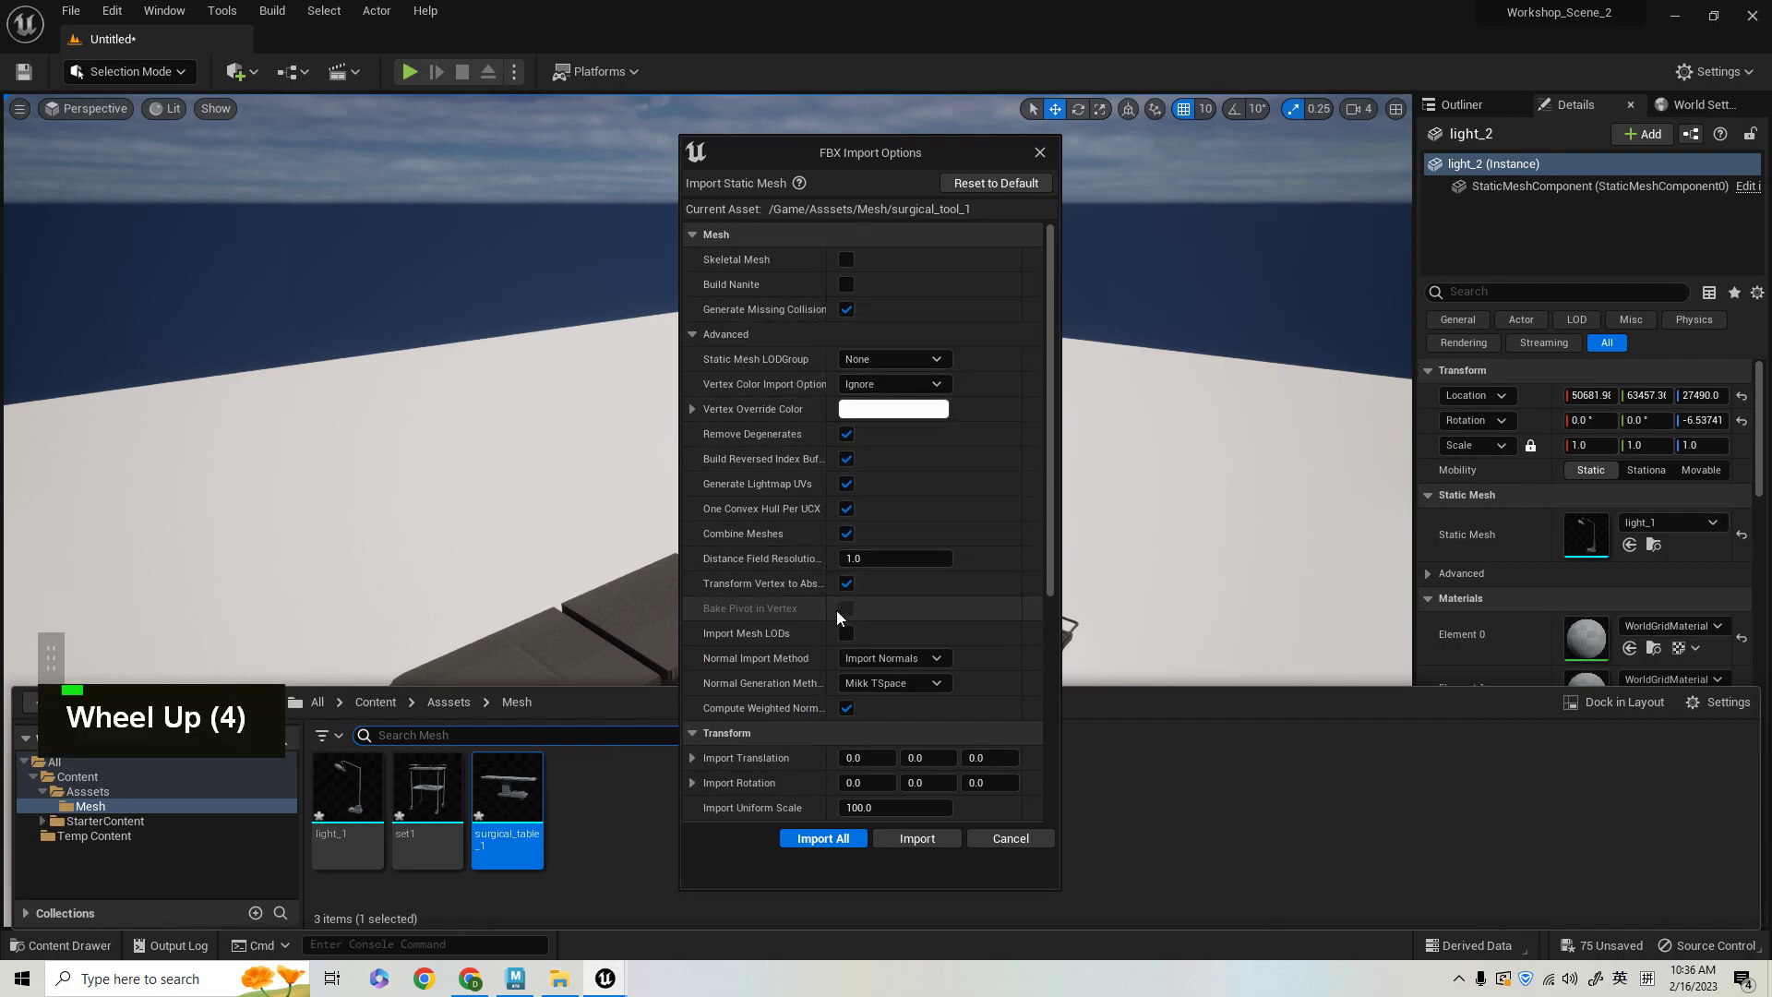
pyautogui.click(818, 832)
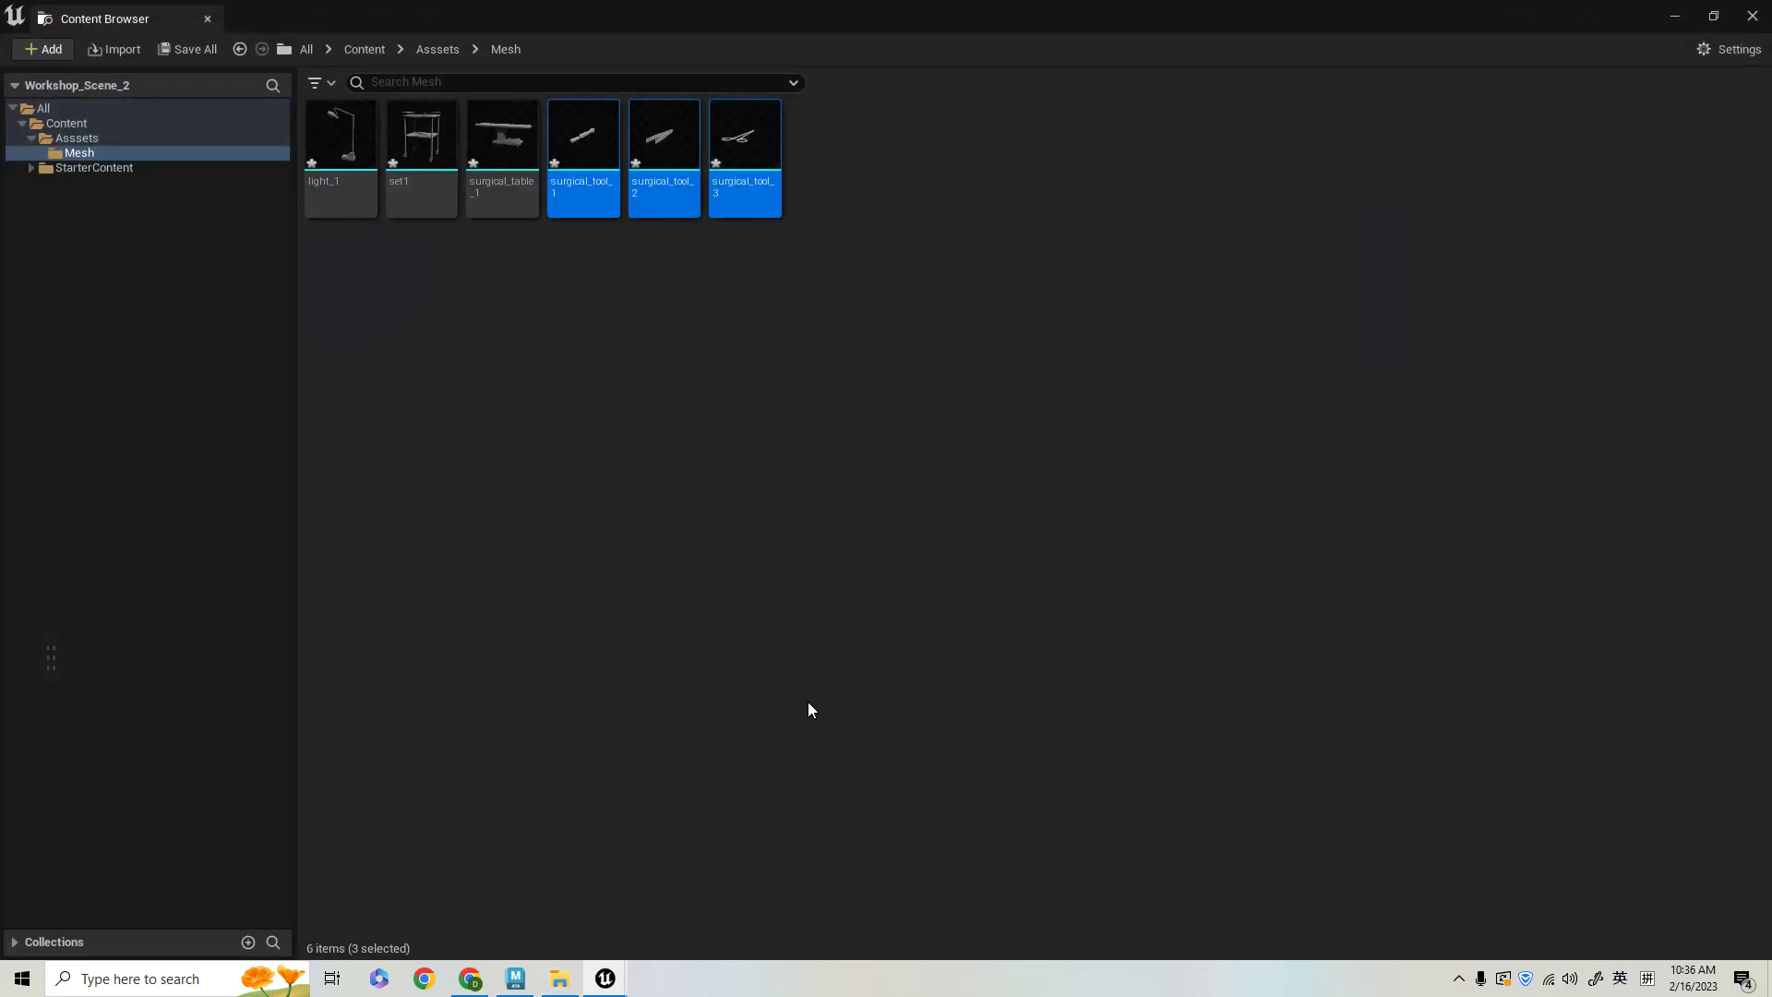
pyautogui.click(1752, 16)
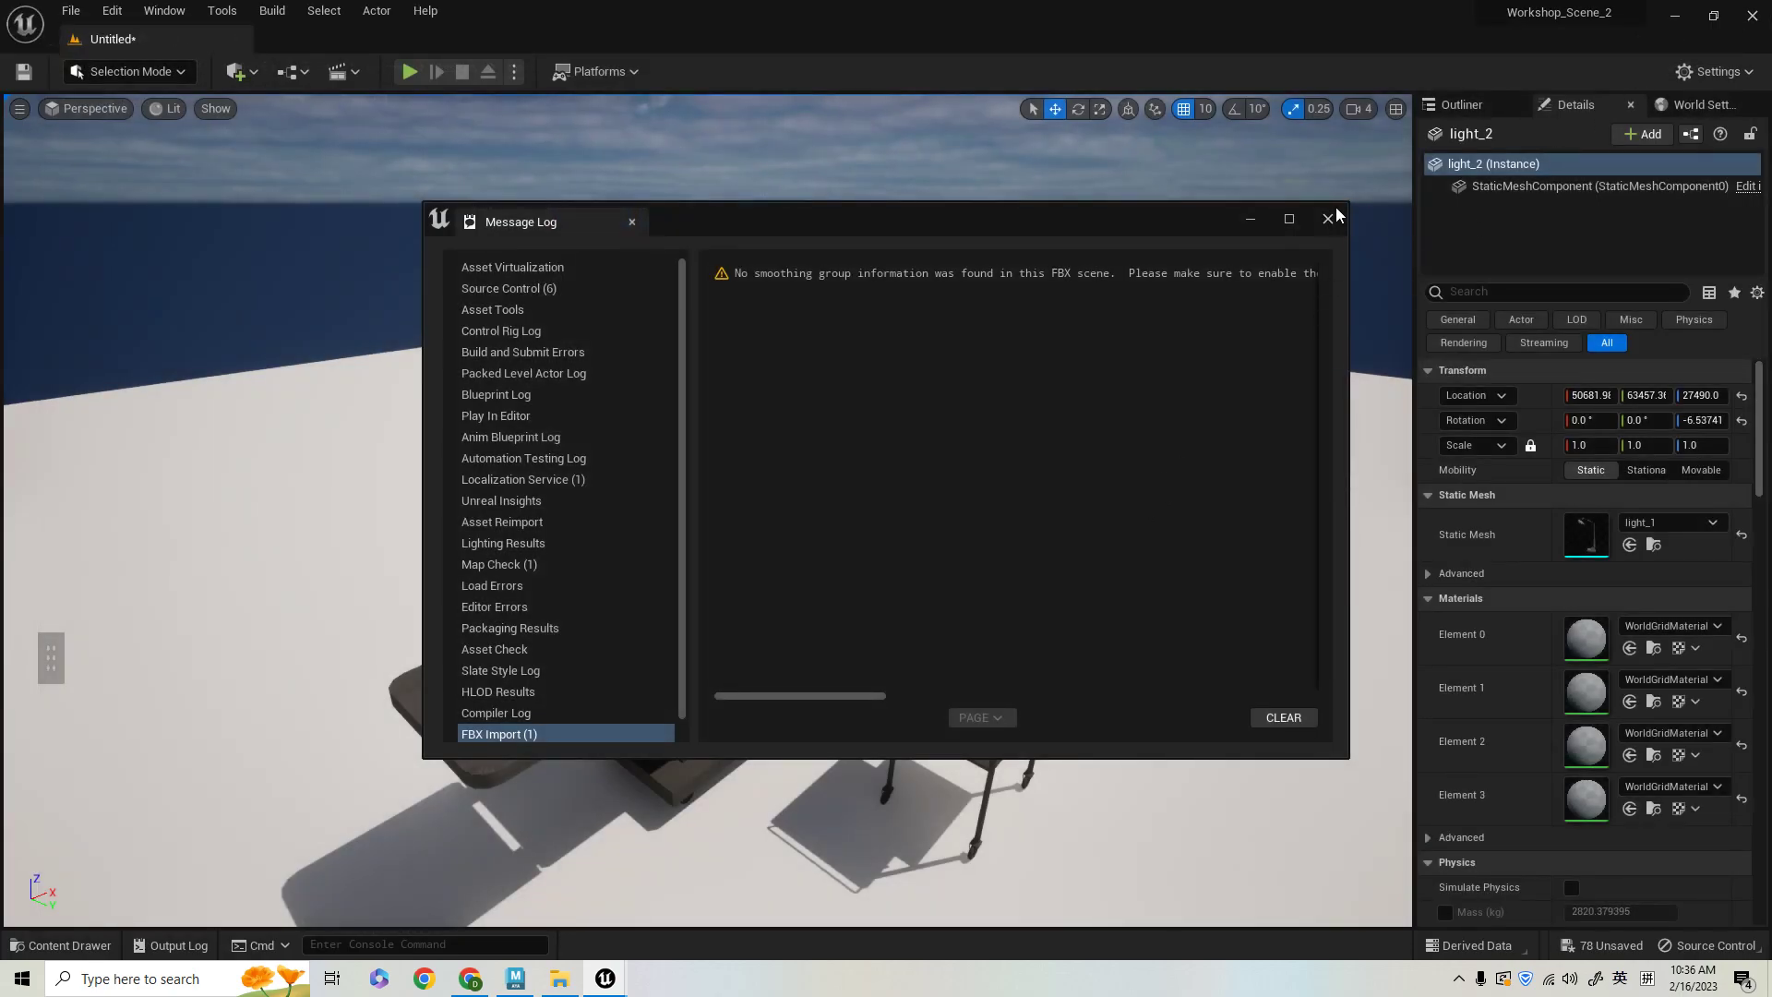
pyautogui.click(1329, 217)
# - Select the set1 trolley in the Unreal level and examine the tools on its upper shelf up close
pyautogui.click(42, 950)
pyautogui.keyDown('alt'); pyautogui.moveTo(867, 633); pyautogui.dragTo(1071, 678); pyautogui.keyUp('alt')
pyautogui.click(976, 525)
pyautogui.keyDown('alt'); pyautogui.moveTo(975, 525); pyautogui.dragTo(978, 540, button='right'); pyautogui.keyUp('alt')
pyautogui.press('f')
pyautogui.scroll(3, 1033, 517)
pyautogui.keyDown('alt'); pyautogui.moveTo(1033, 517); pyautogui.dragTo(1005, 554); pyautogui.keyUp('alt')
pyautogui.keyDown('alt'); pyautogui.moveTo(1006, 554); pyautogui.dragTo(1015, 535, button='right'); pyautogui.keyUp('alt')
pyautogui.keyDown('alt'); pyautogui.moveTo(590, 440); pyautogui.dragTo(573, 440, button='right'); pyautogui.keyUp('alt')
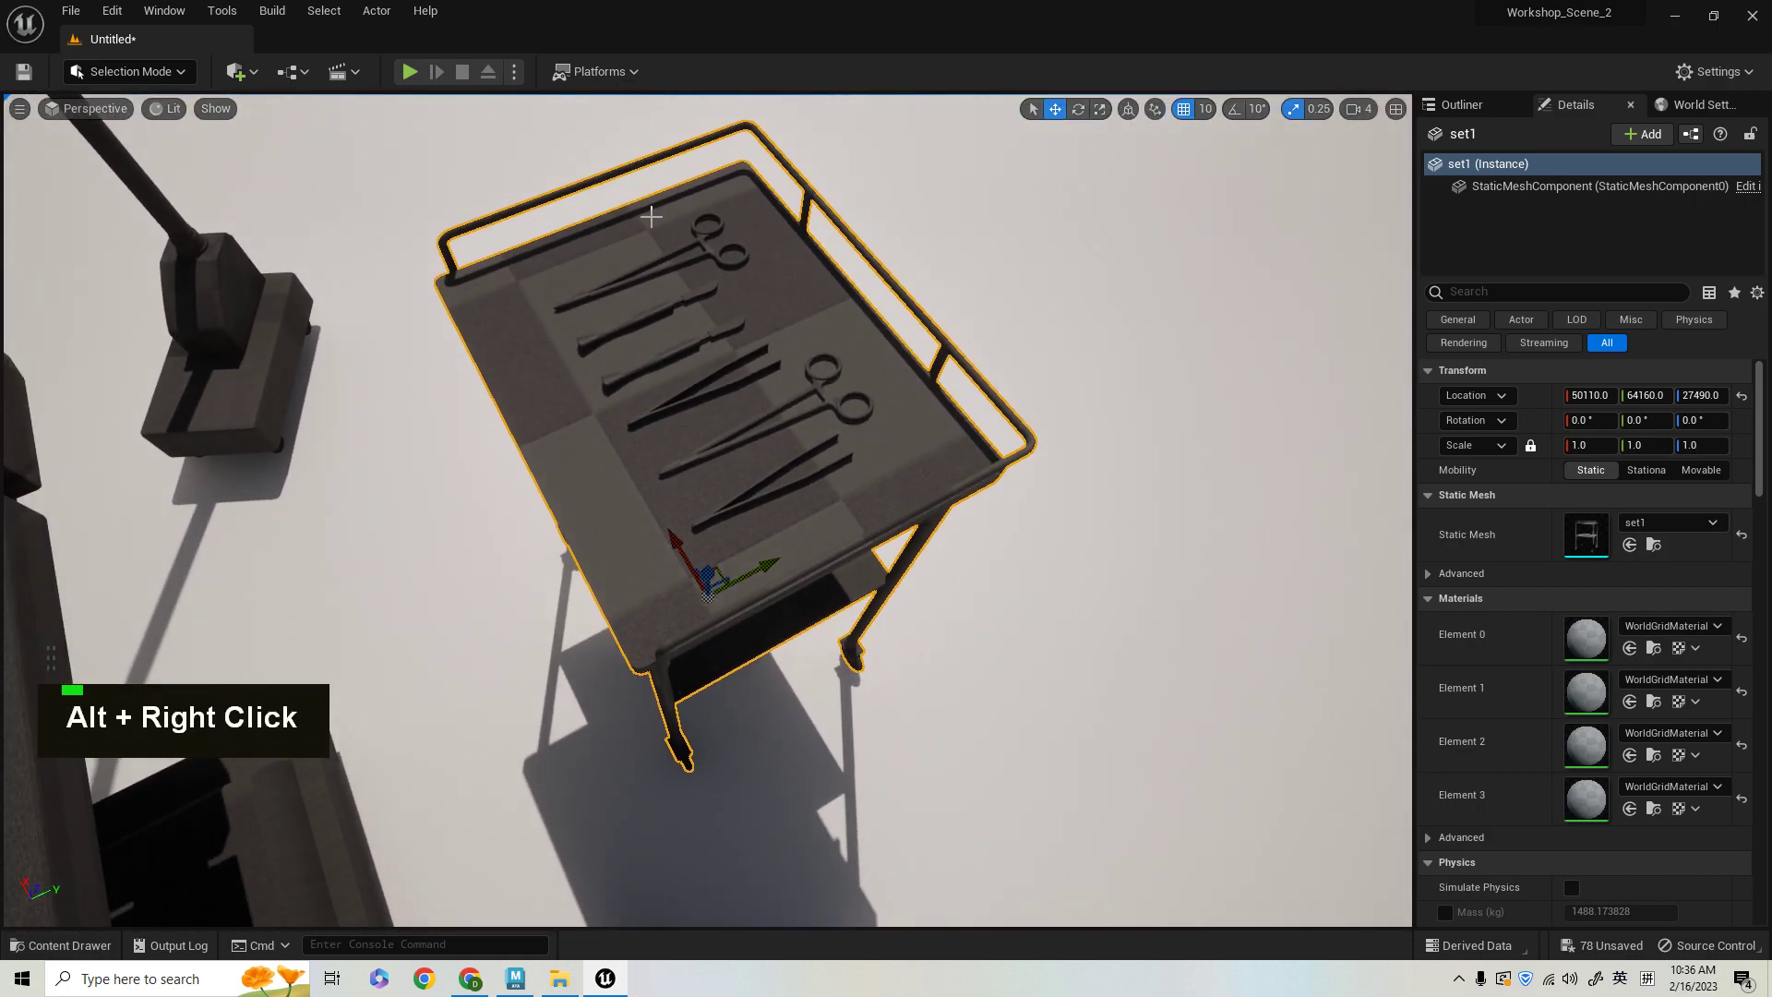
# - Switch to Maya and delete the construction history of the trolley's polySurface192 group
pyautogui.click(1682, 11)
pyautogui.click(521, 618)
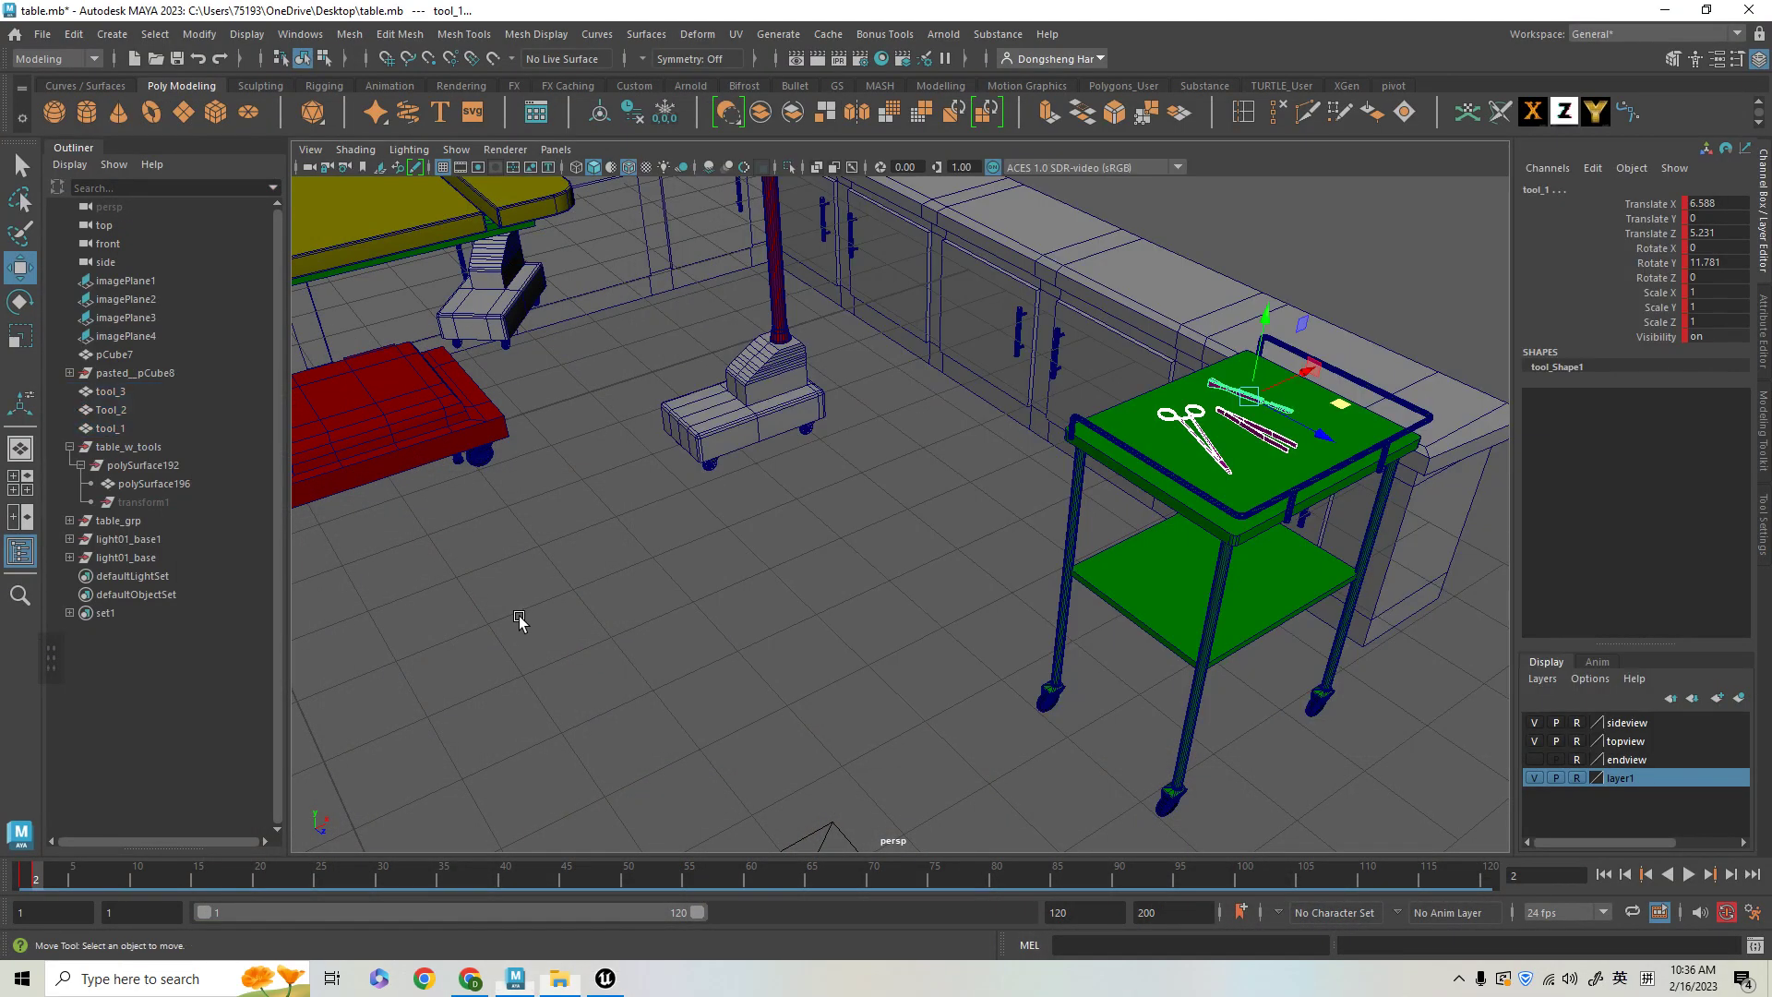
pyautogui.click(1267, 484)
pyautogui.click(129, 440)
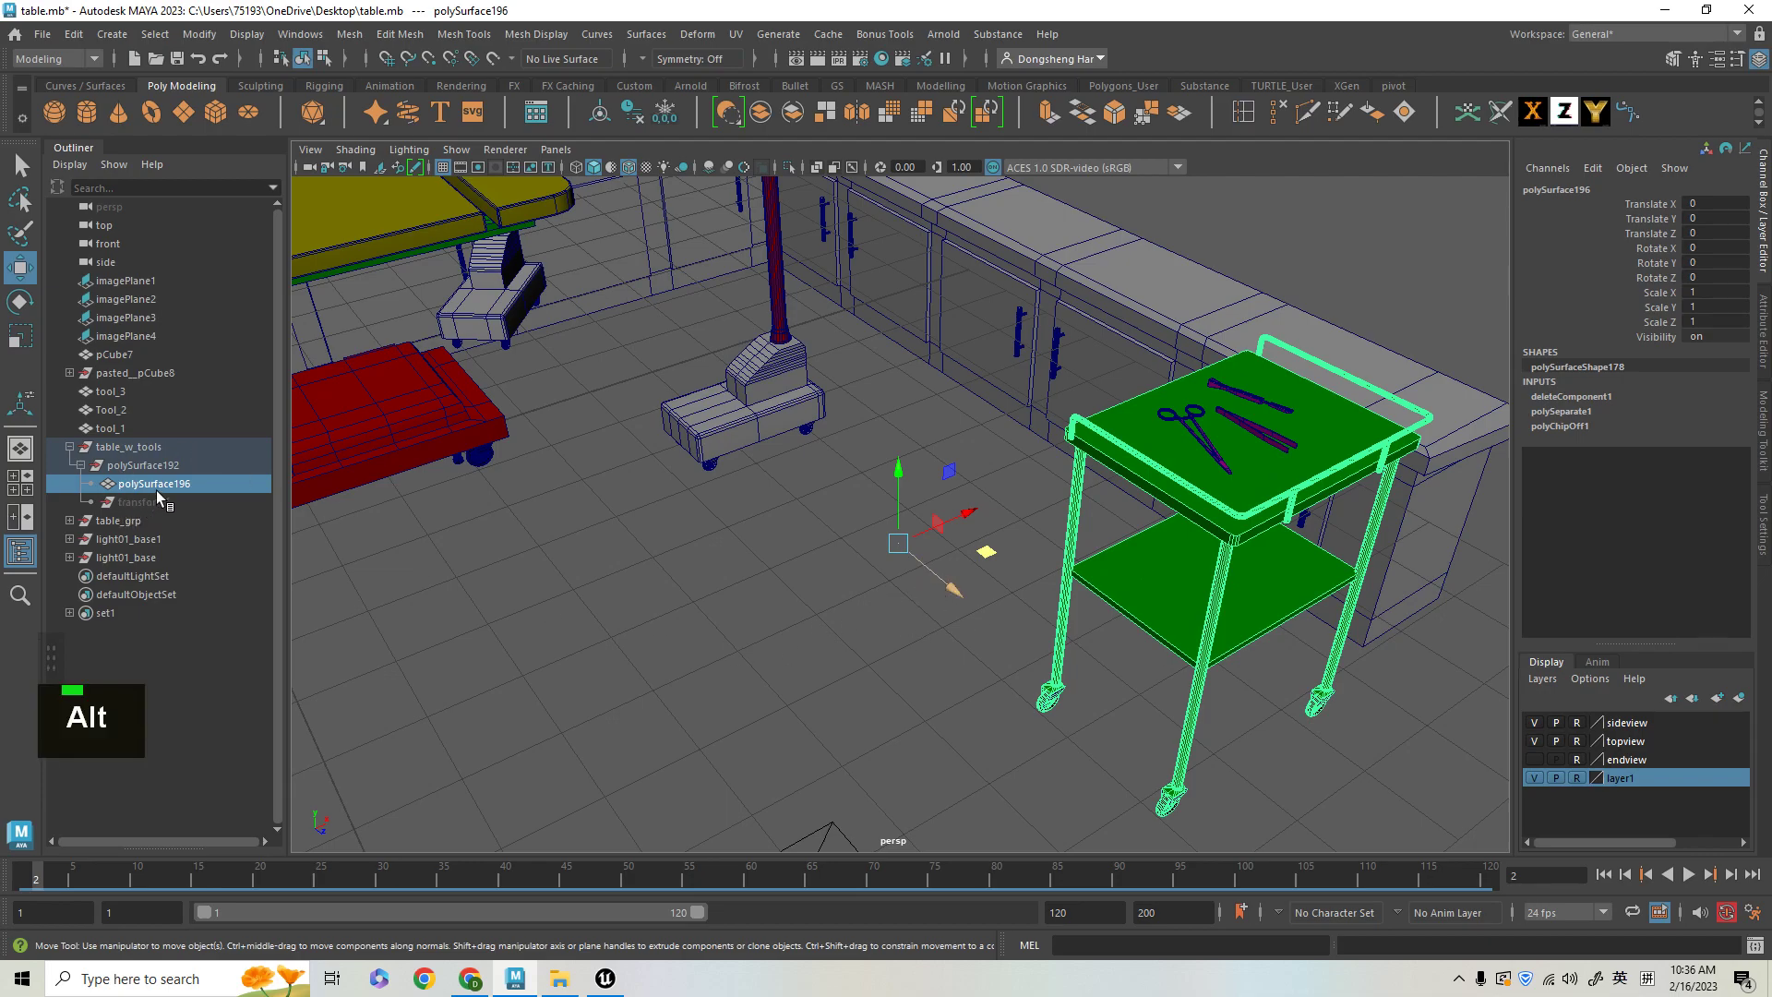
pyautogui.click(140, 449)
pyautogui.click(147, 483)
pyautogui.click(149, 466)
pyautogui.click(633, 113)
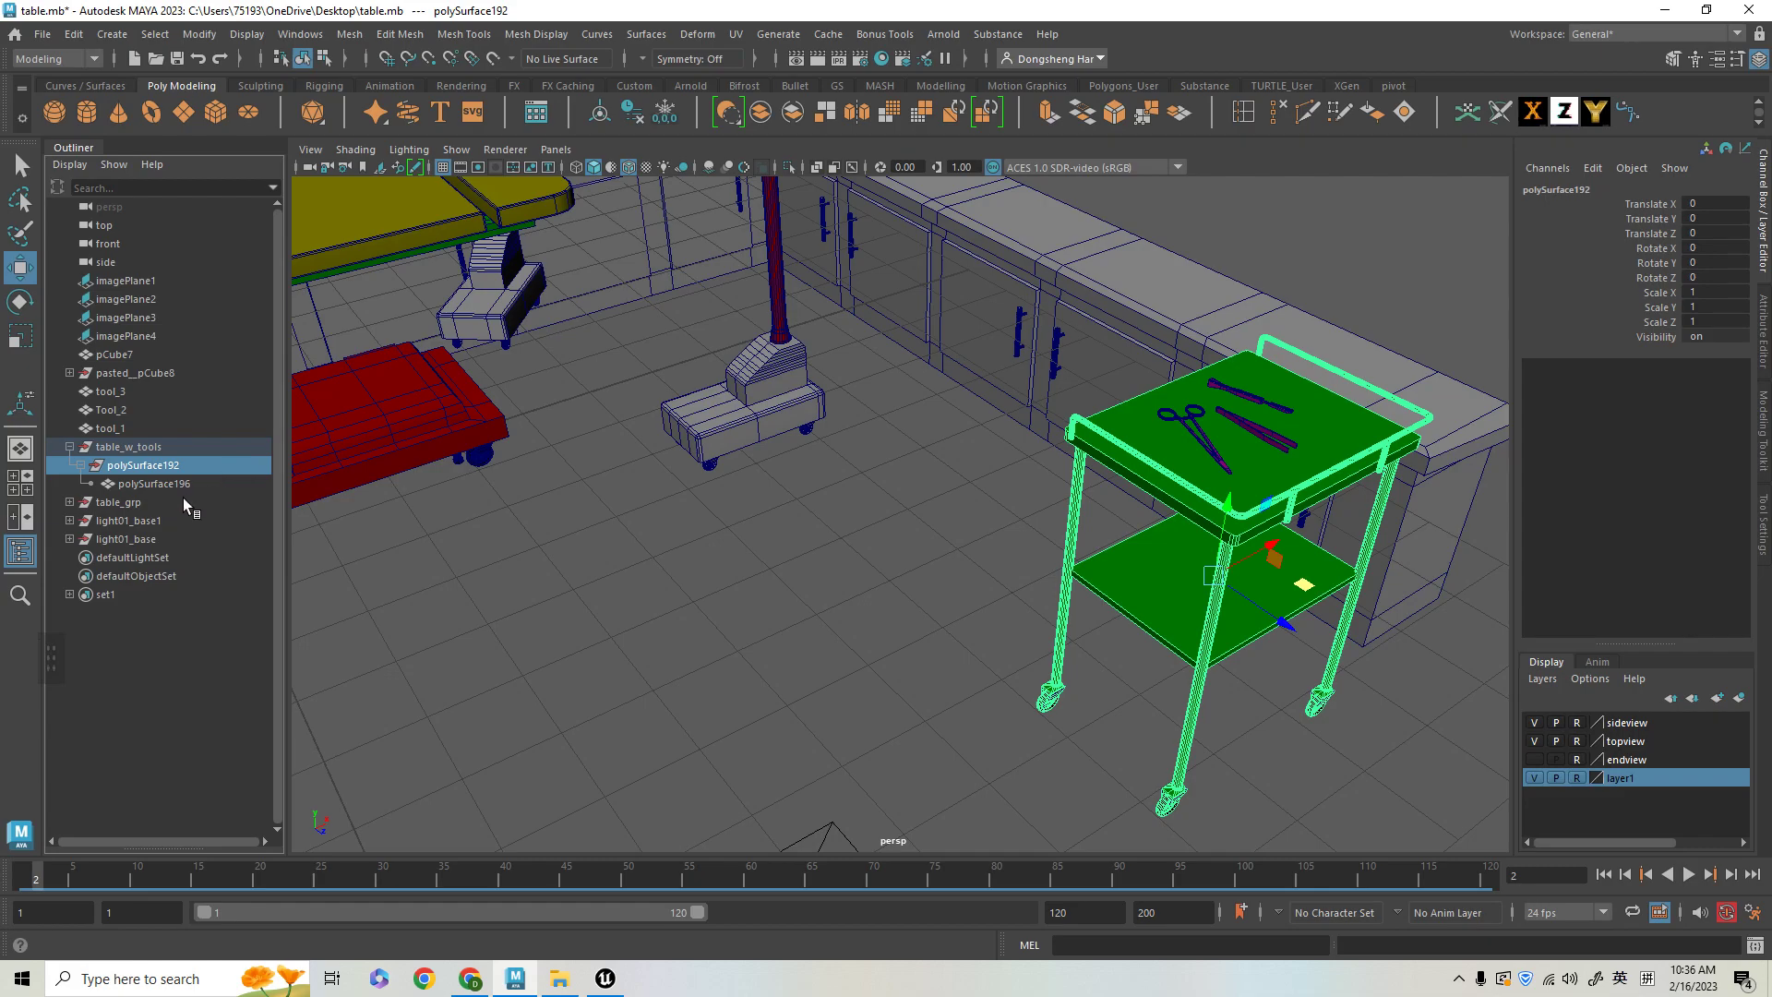
pyautogui.click(170, 485)
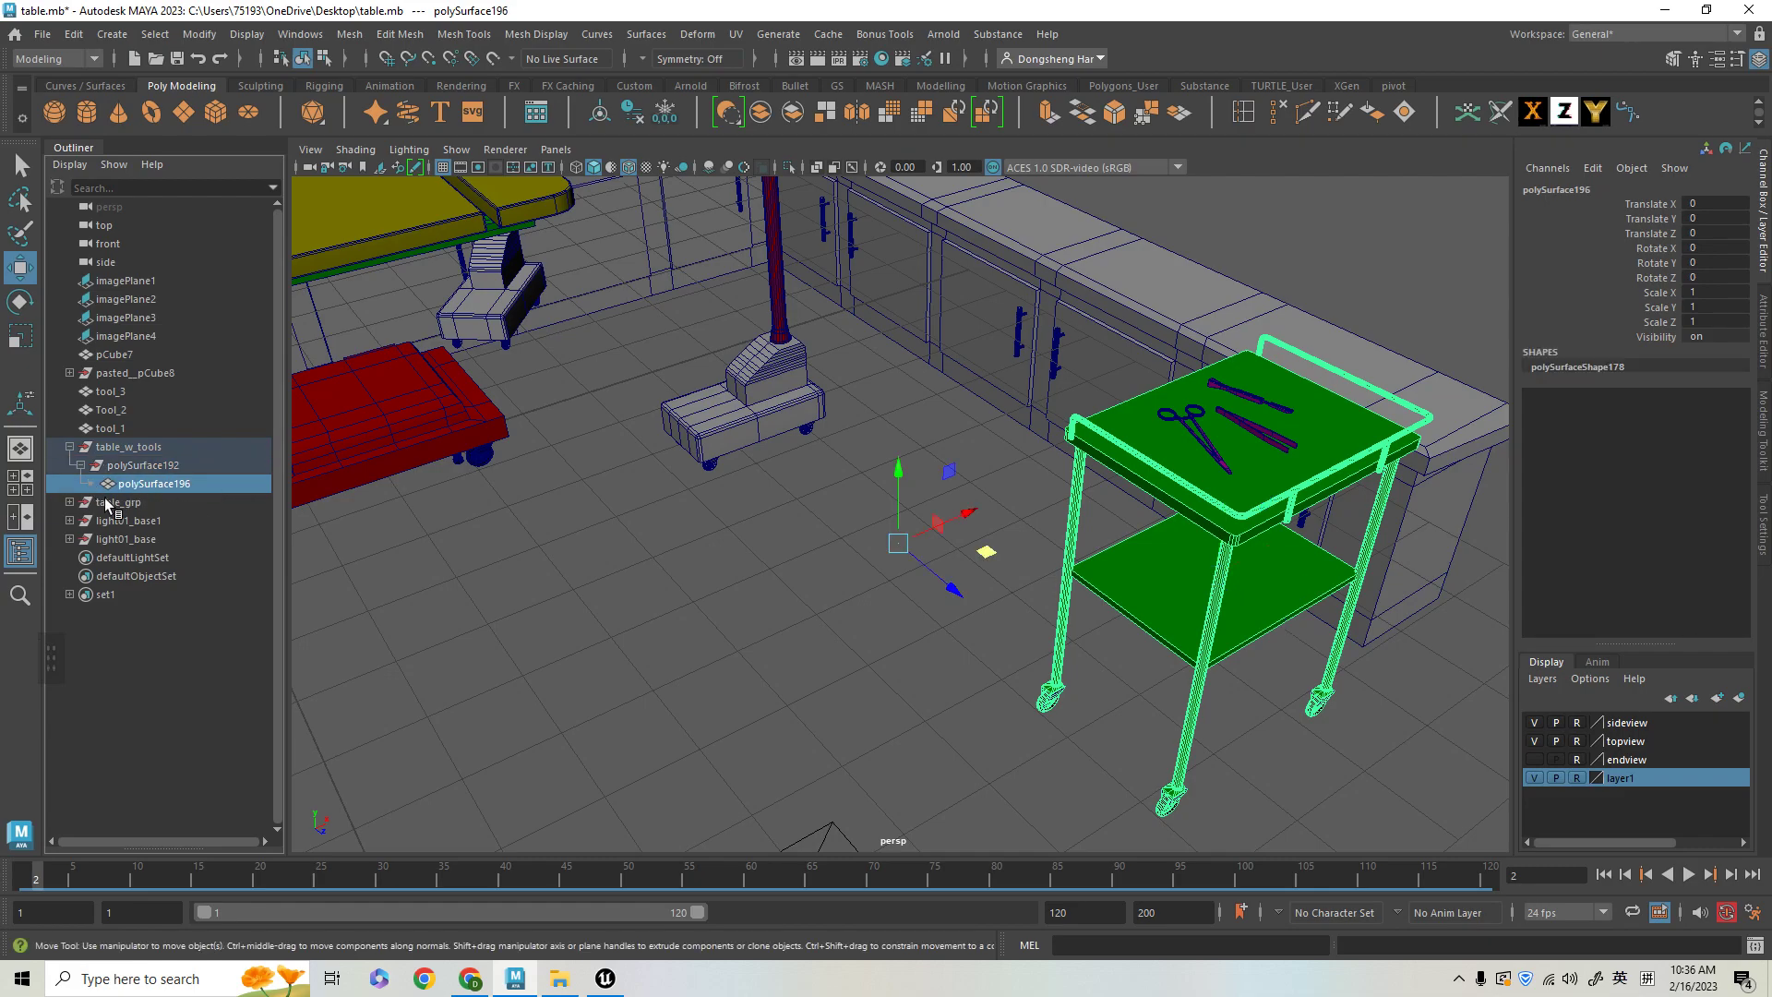
pyautogui.click(154, 467)
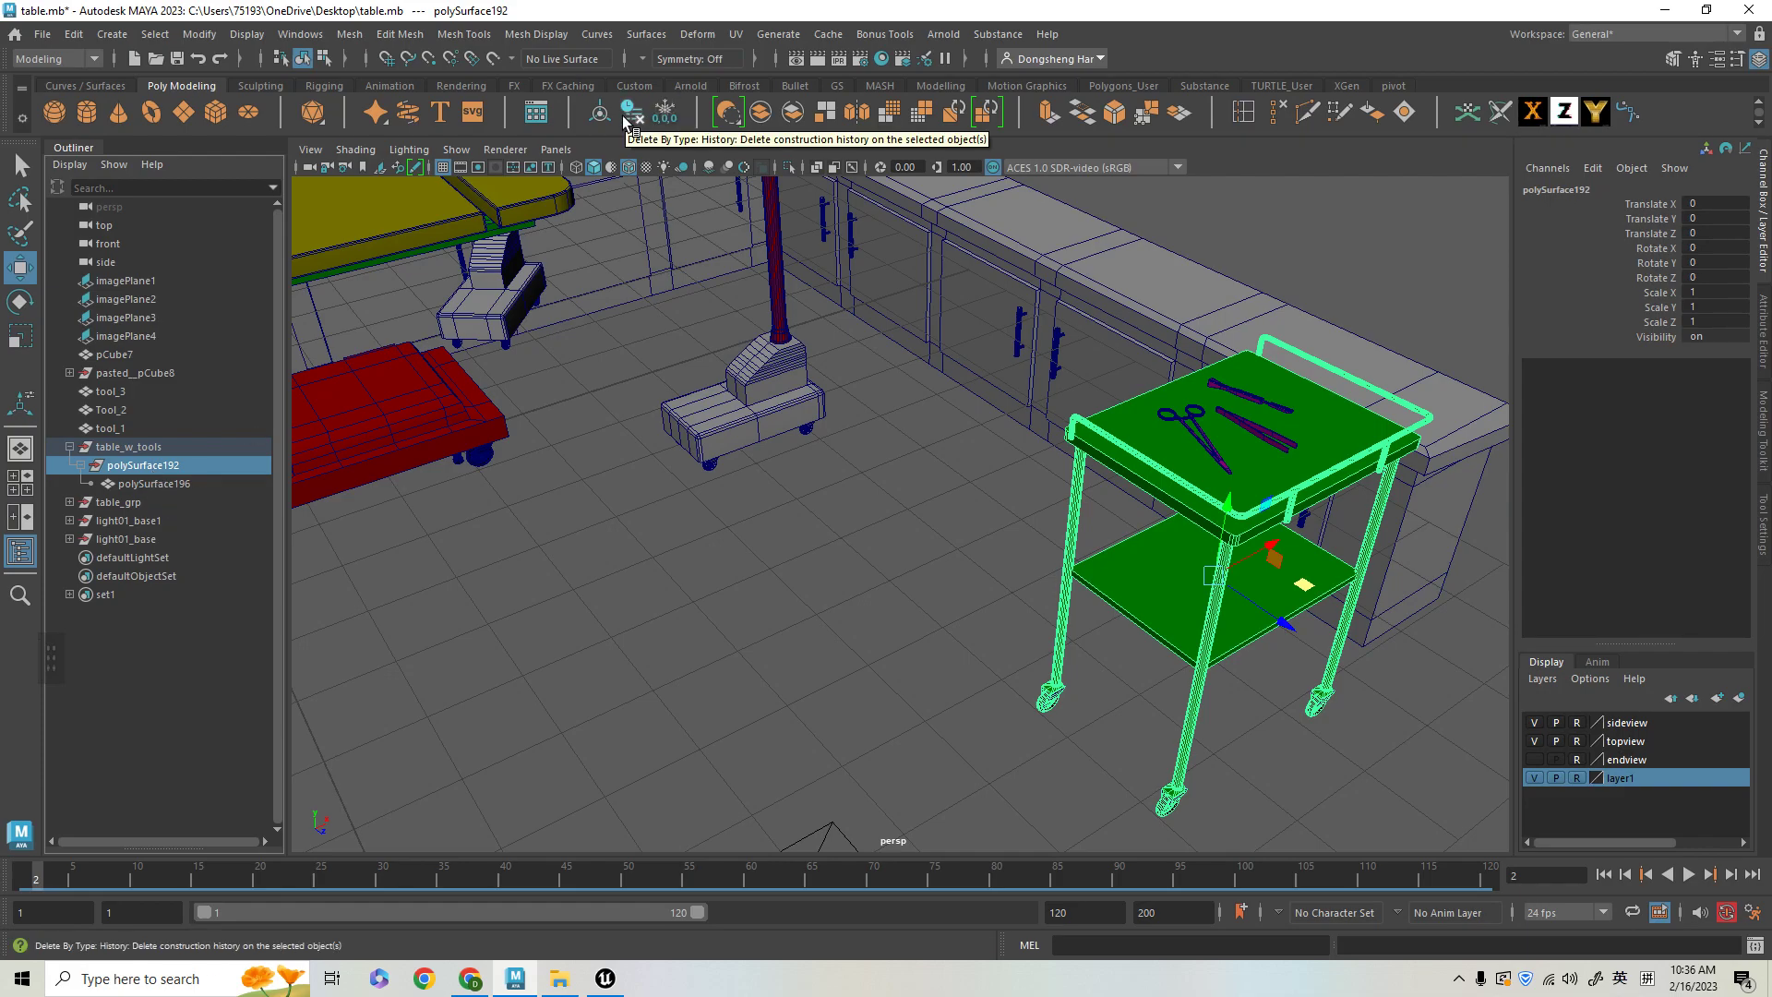
# - Select the table_w_tools group and go to frame 1 of the timeline
pyautogui.click(129, 447)
pyautogui.keyDown('alt'); pyautogui.moveTo(941, 645); pyautogui.dragTo(978, 682, button='middle'); pyautogui.keyUp('alt')
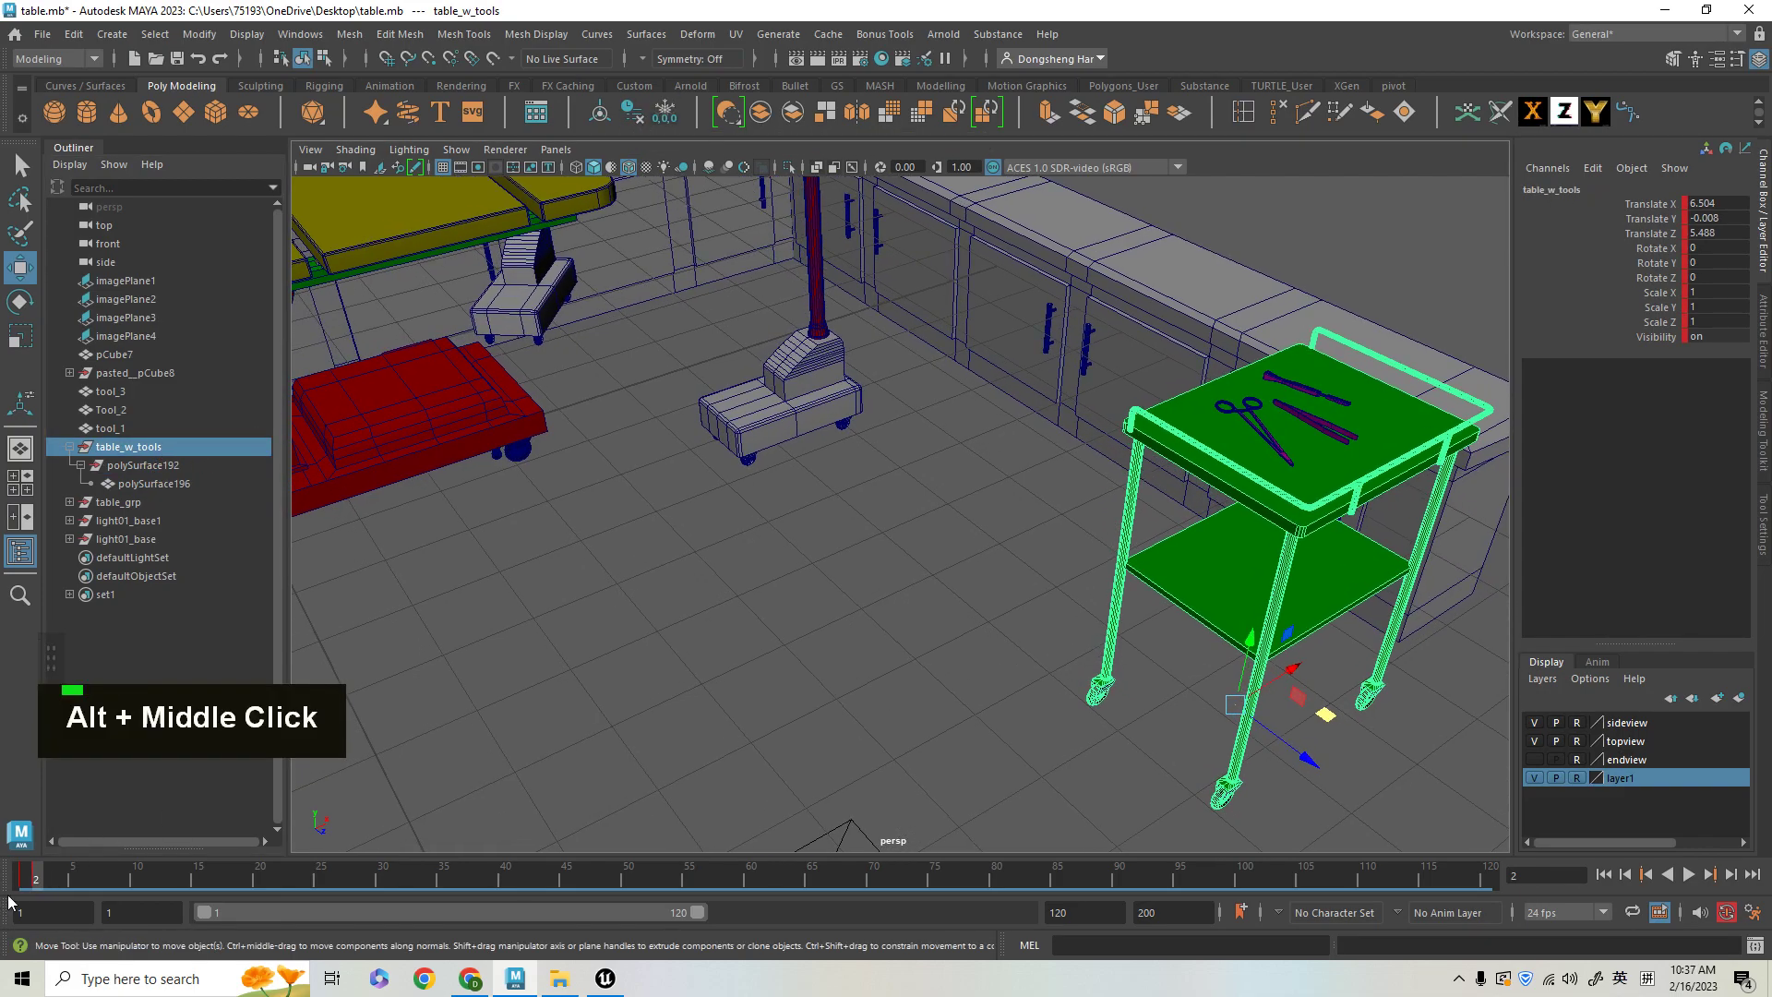
pyautogui.click(27, 875)
pyautogui.press('f')
pyautogui.keyDown('alt'); pyautogui.moveTo(1009, 656); pyautogui.dragTo(1098, 627); pyautogui.keyUp('alt')
# - Export the selected trolley group as FBX, replacing surgical_table_1.fbx in the AD112_Workshop folder
pyautogui.click(43, 34)
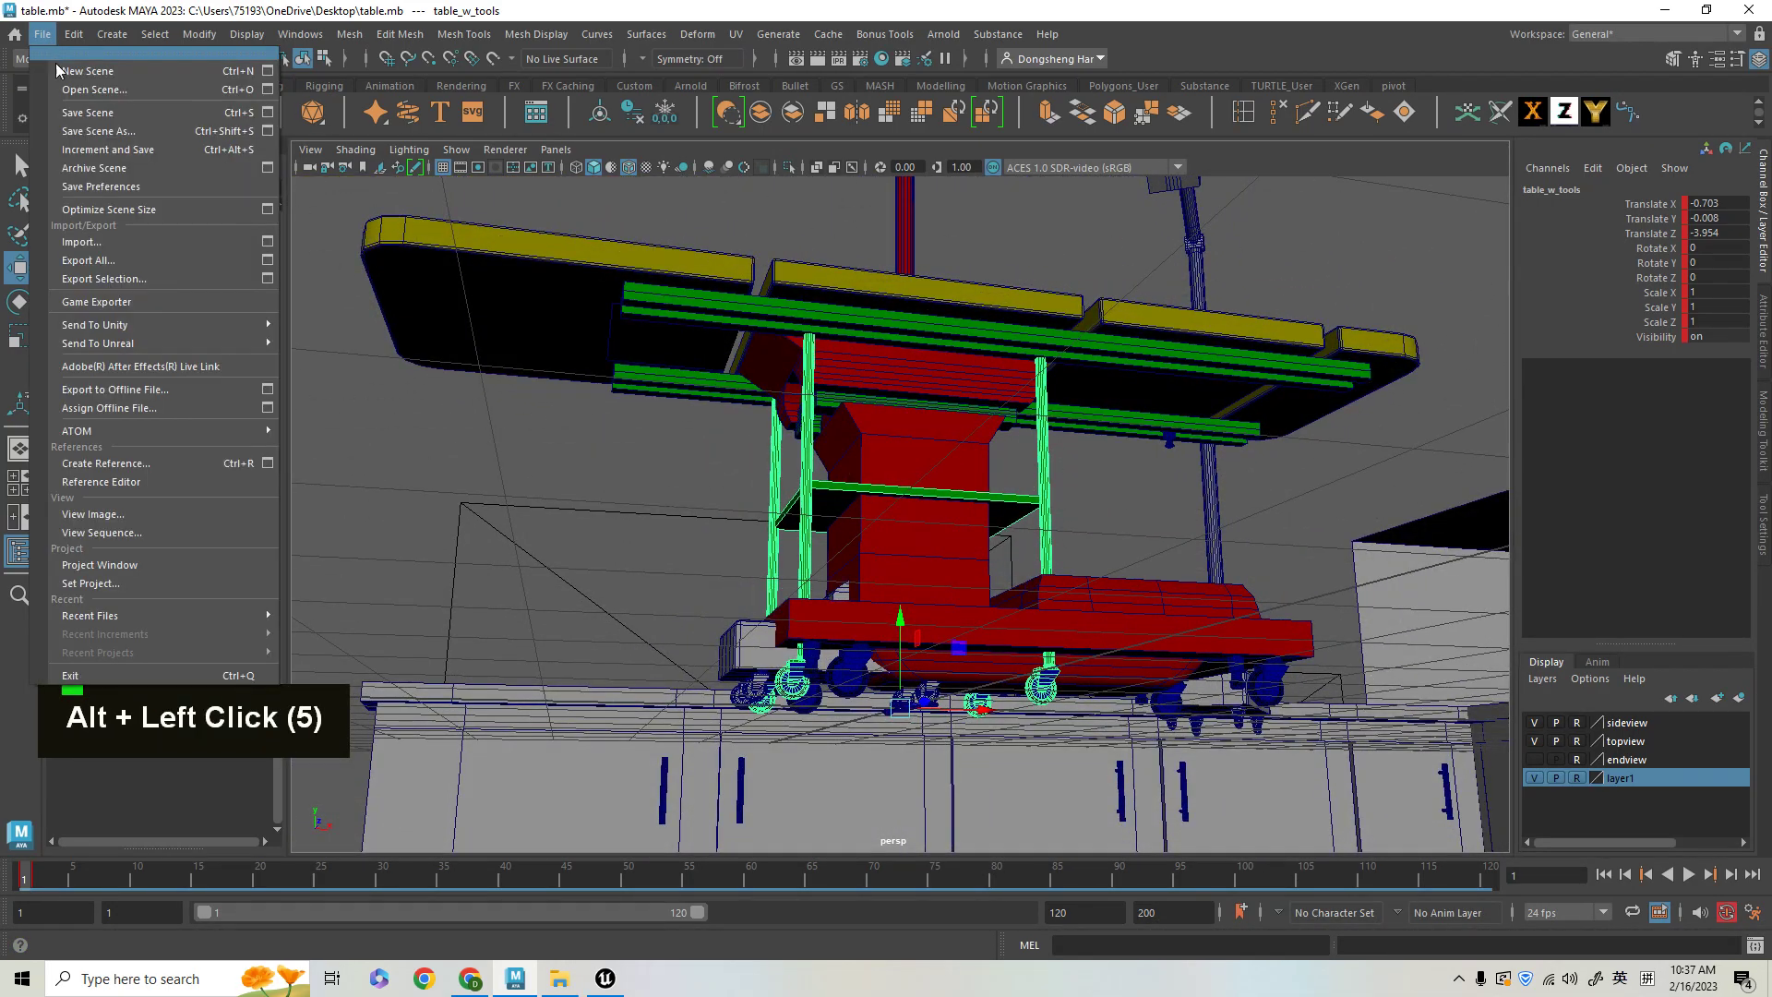
pyautogui.click(102, 279)
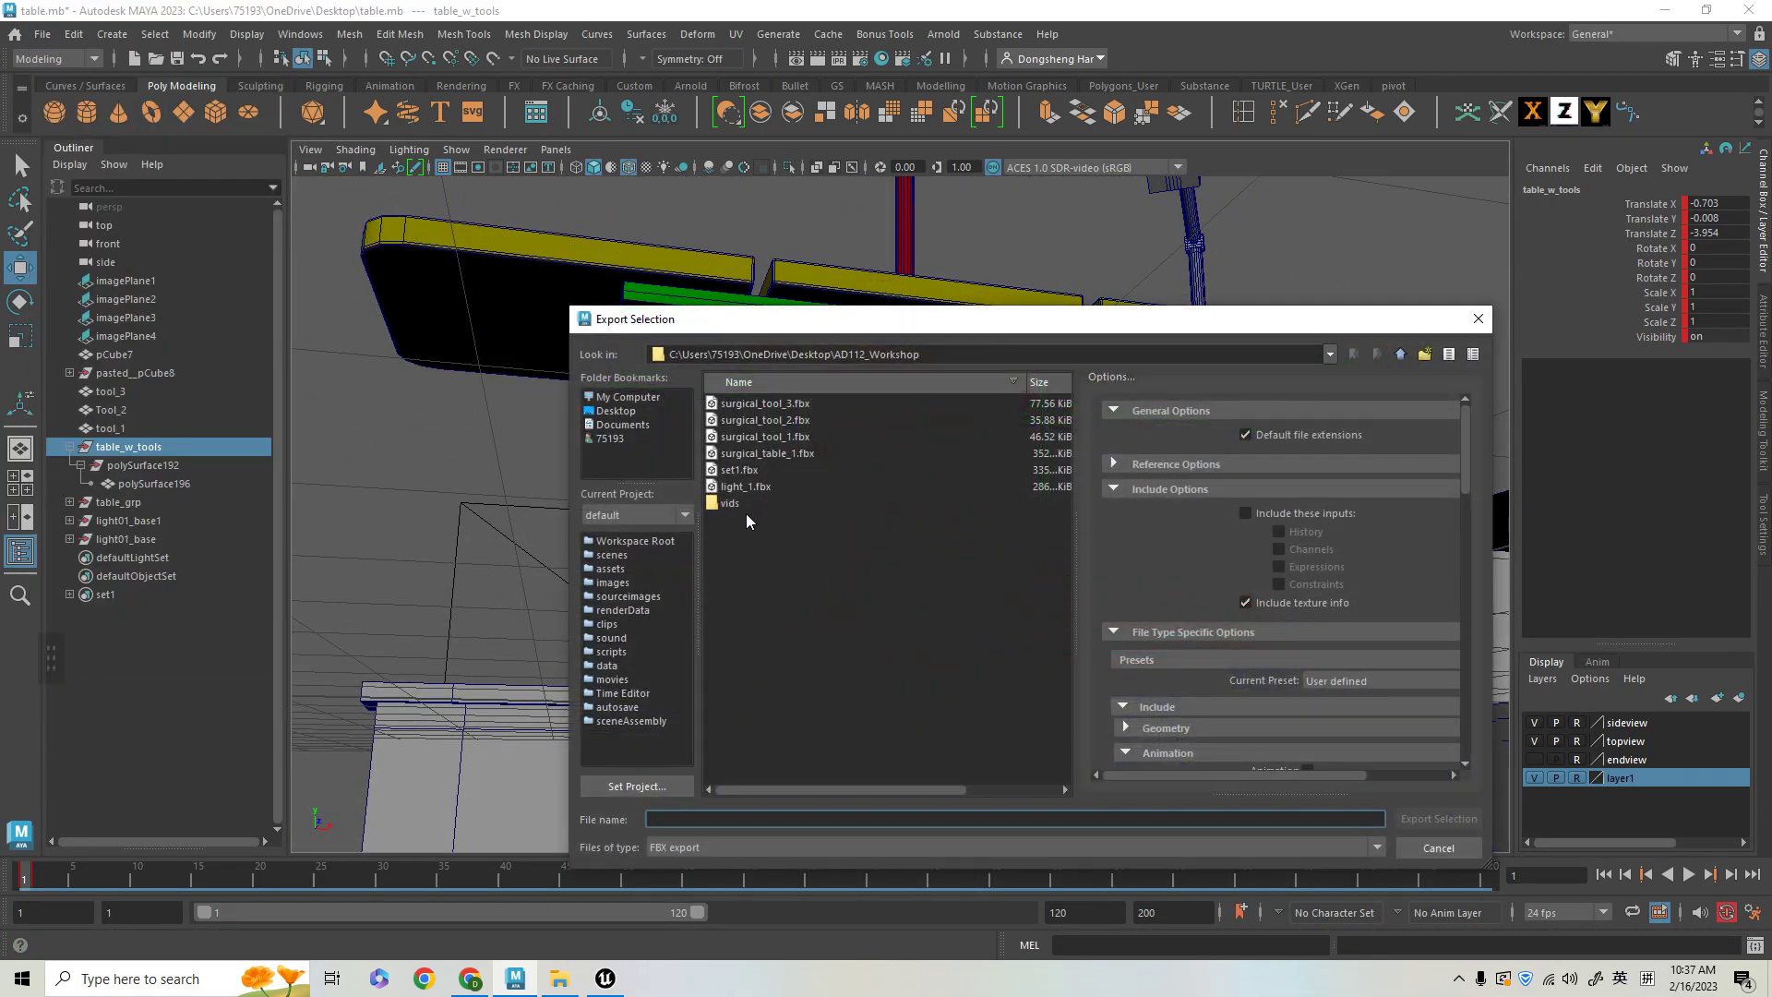
pyautogui.doubleClick(762, 453)
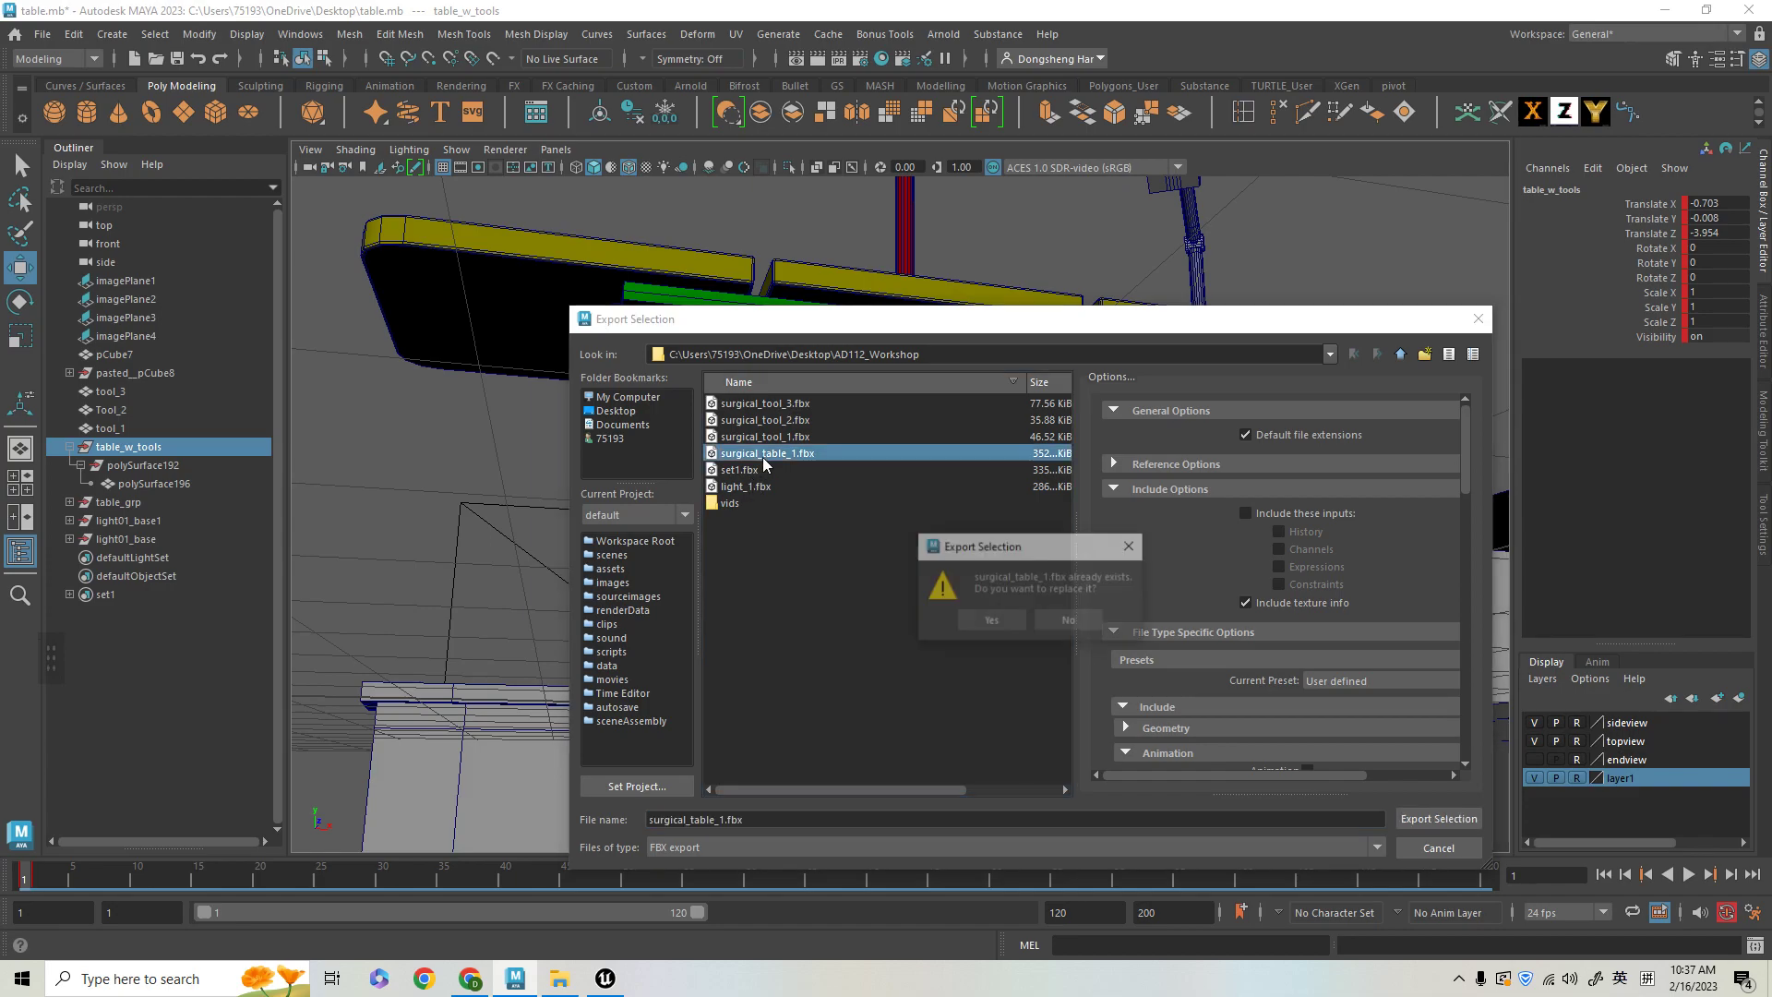
pyautogui.click(984, 617)
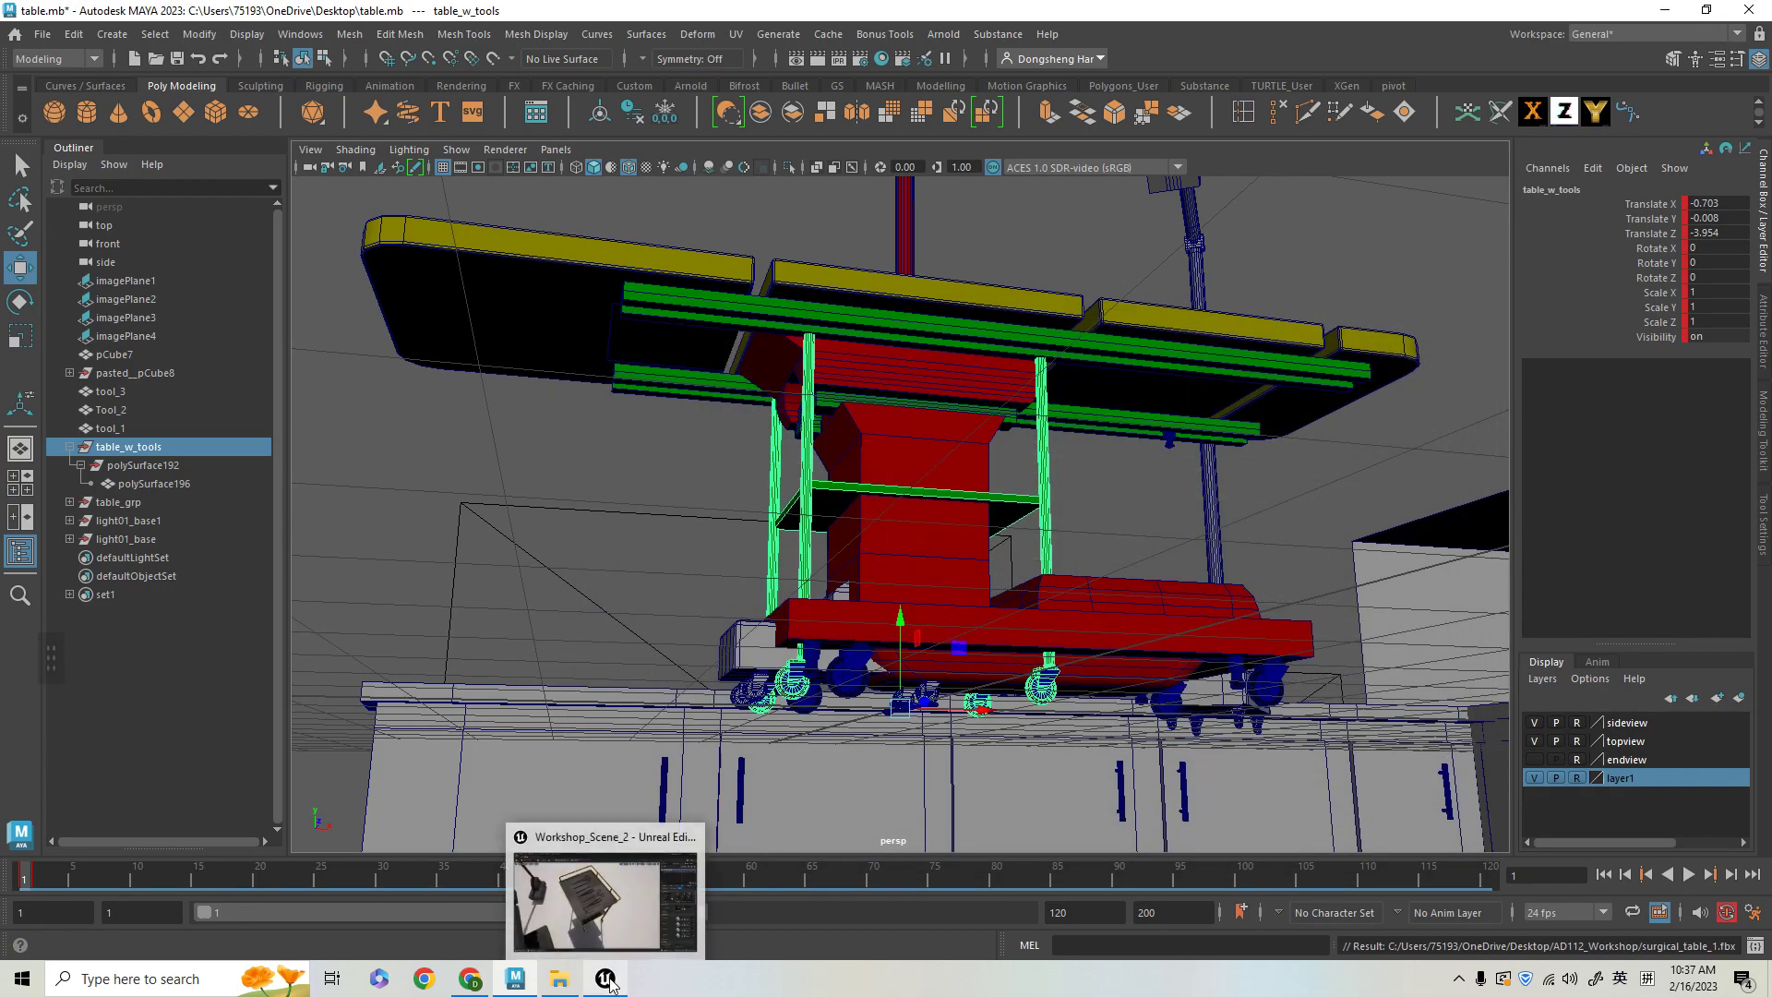
# - Export the selected table_w_tools trolley group as FBX, replacing set1.fbx in the AD112_Workshop folder
pyautogui.keyDown('alt'); pyautogui.moveTo(543, 498); pyautogui.dragTo(842, 595); pyautogui.keyUp('alt')
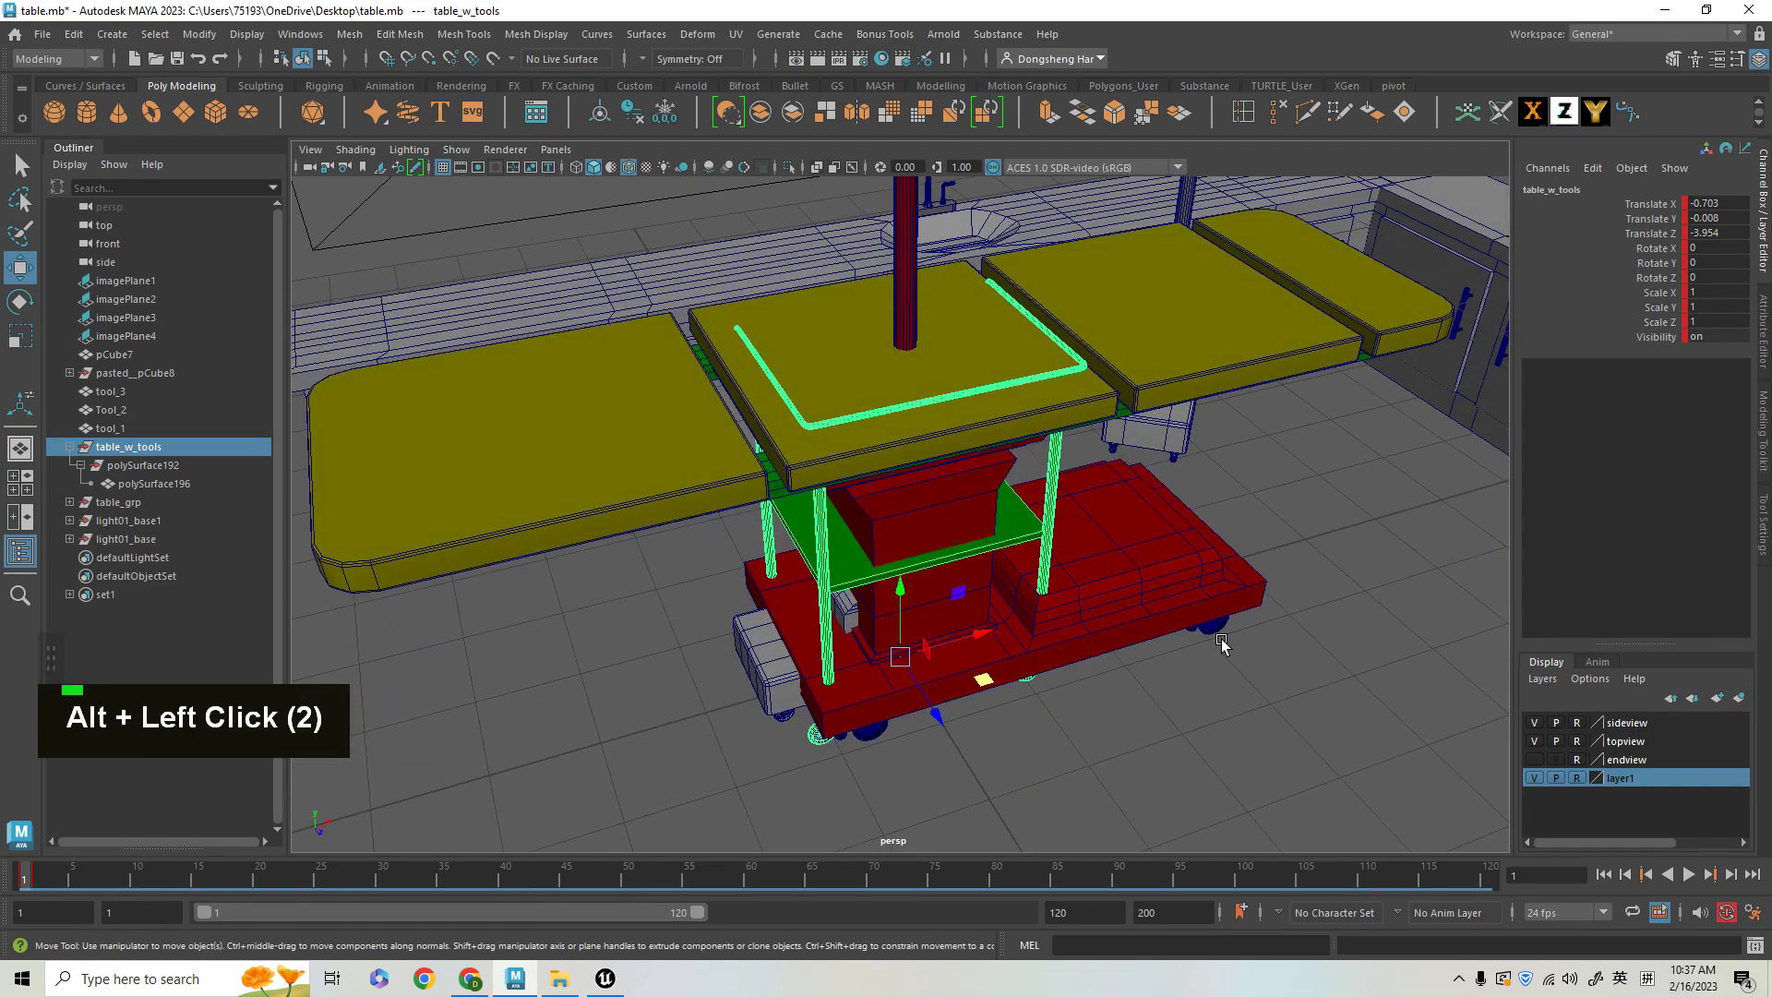
pyautogui.click(43, 34)
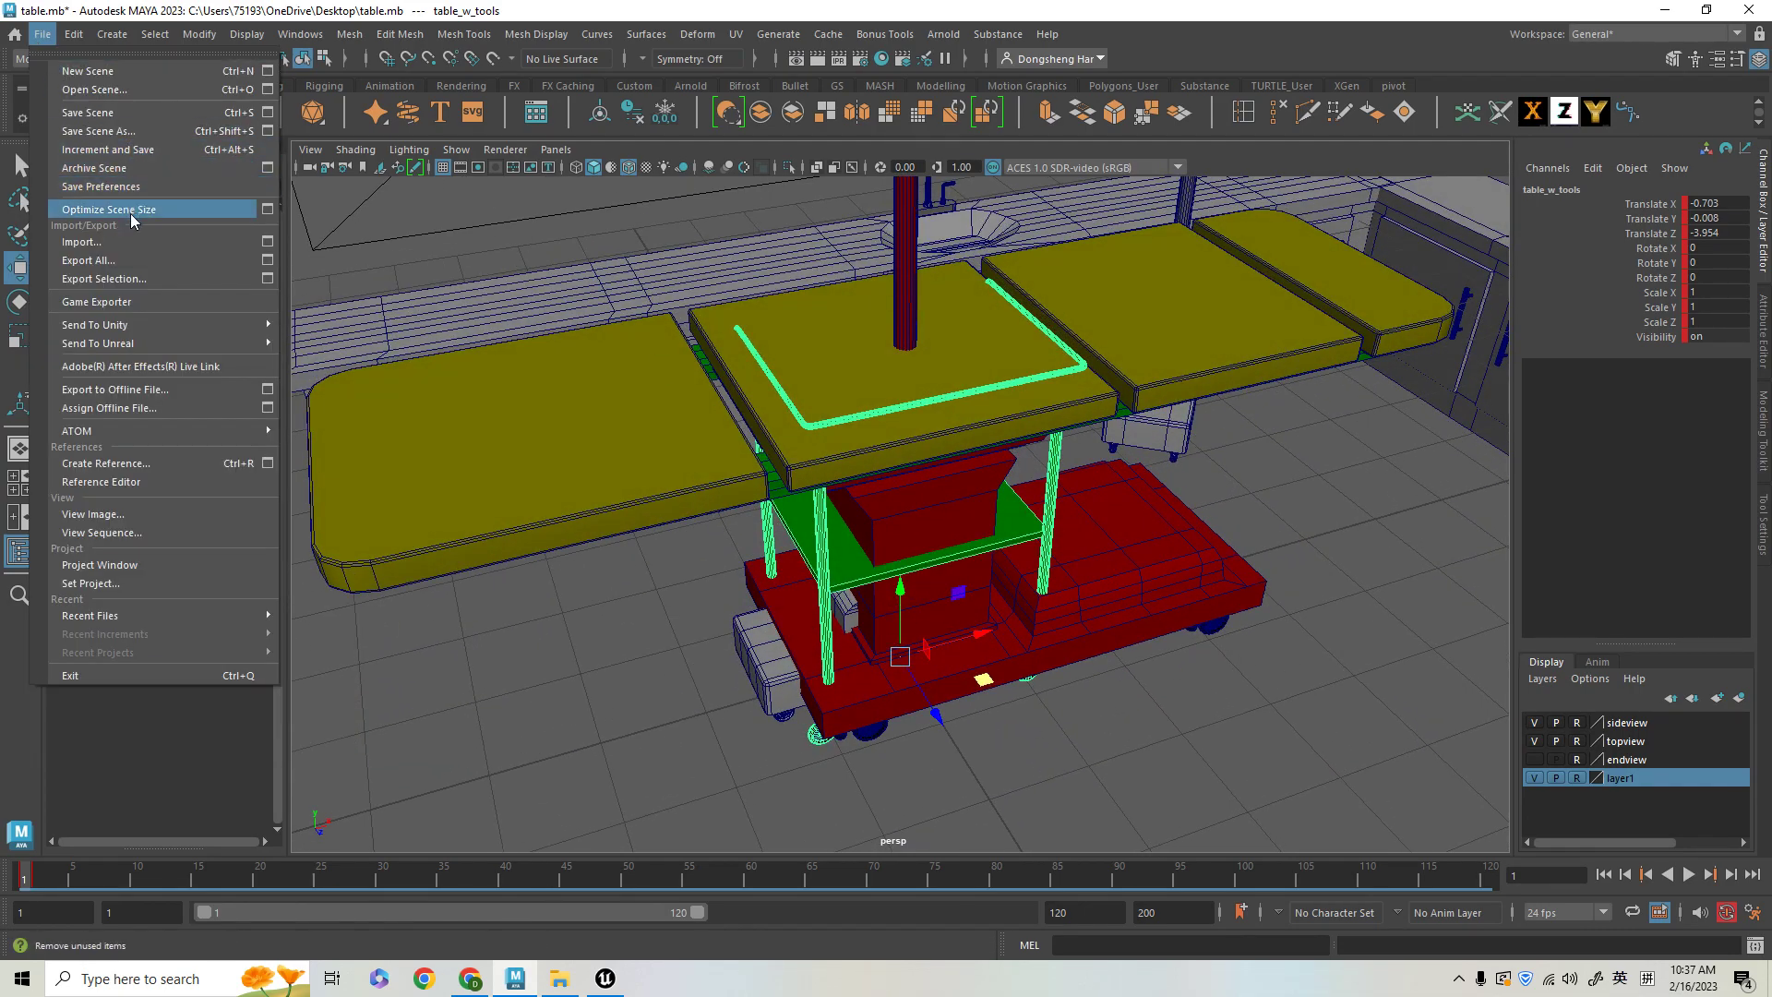
pyautogui.click(152, 279)
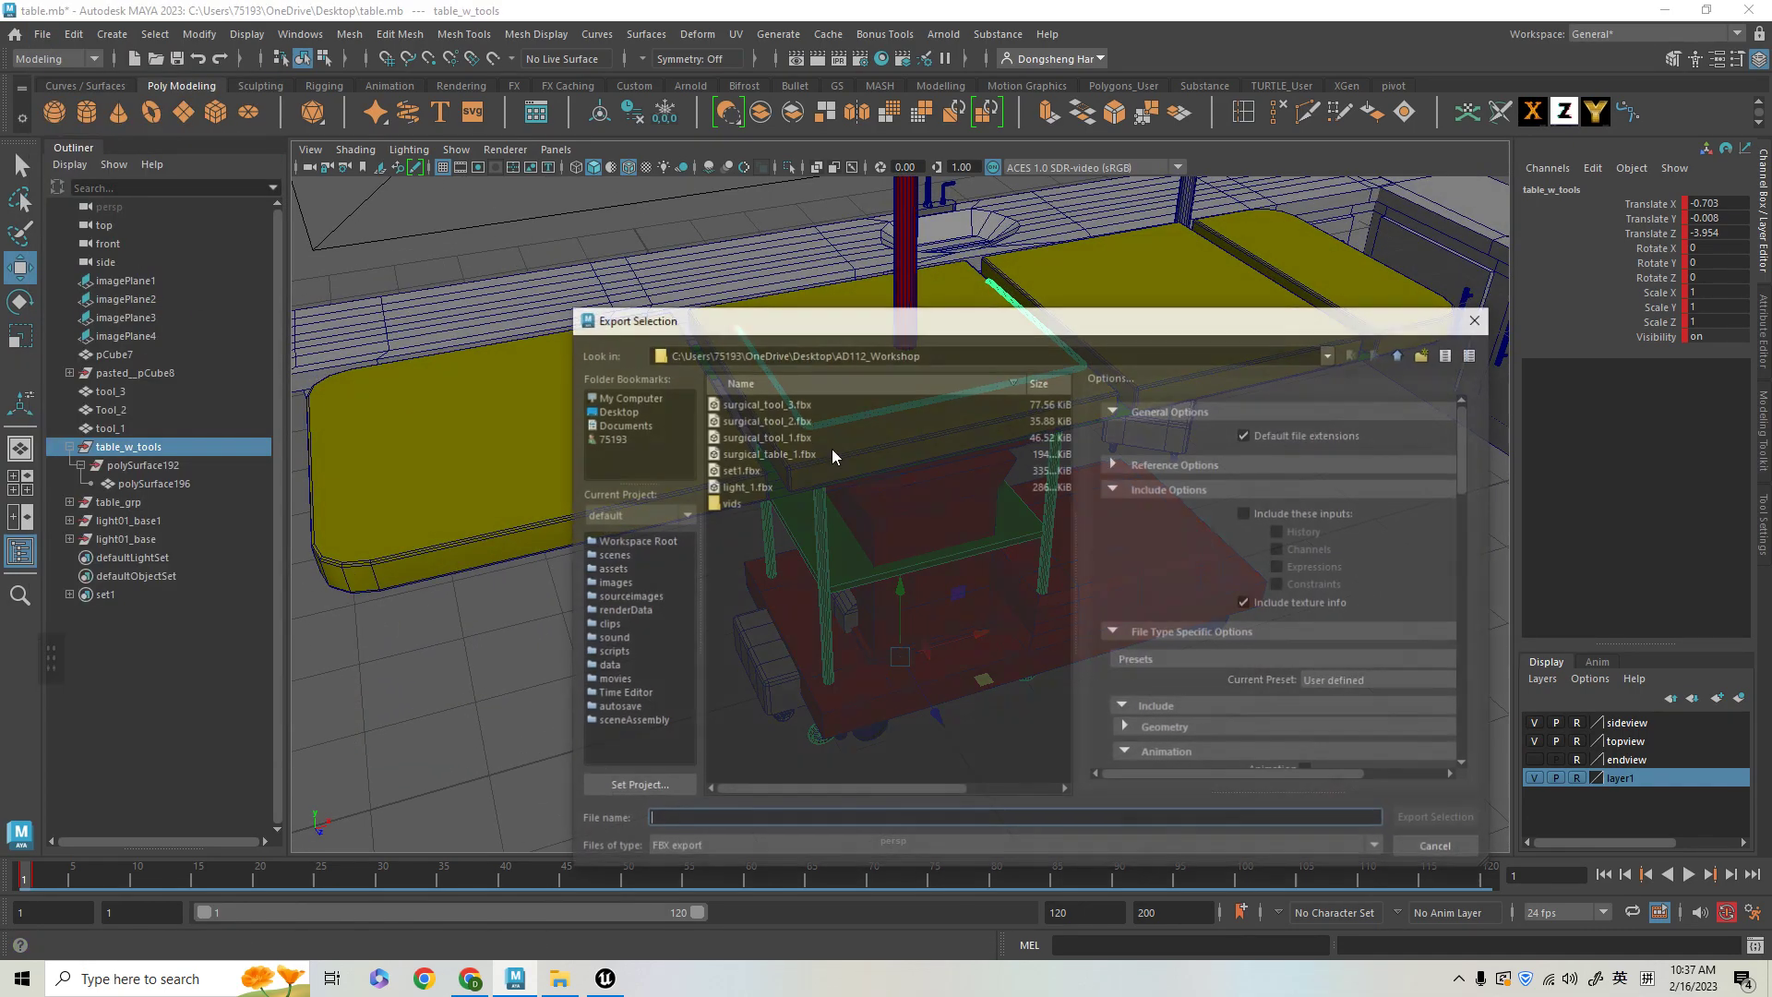
pyautogui.doubleClick(753, 473)
pyautogui.click(979, 618)
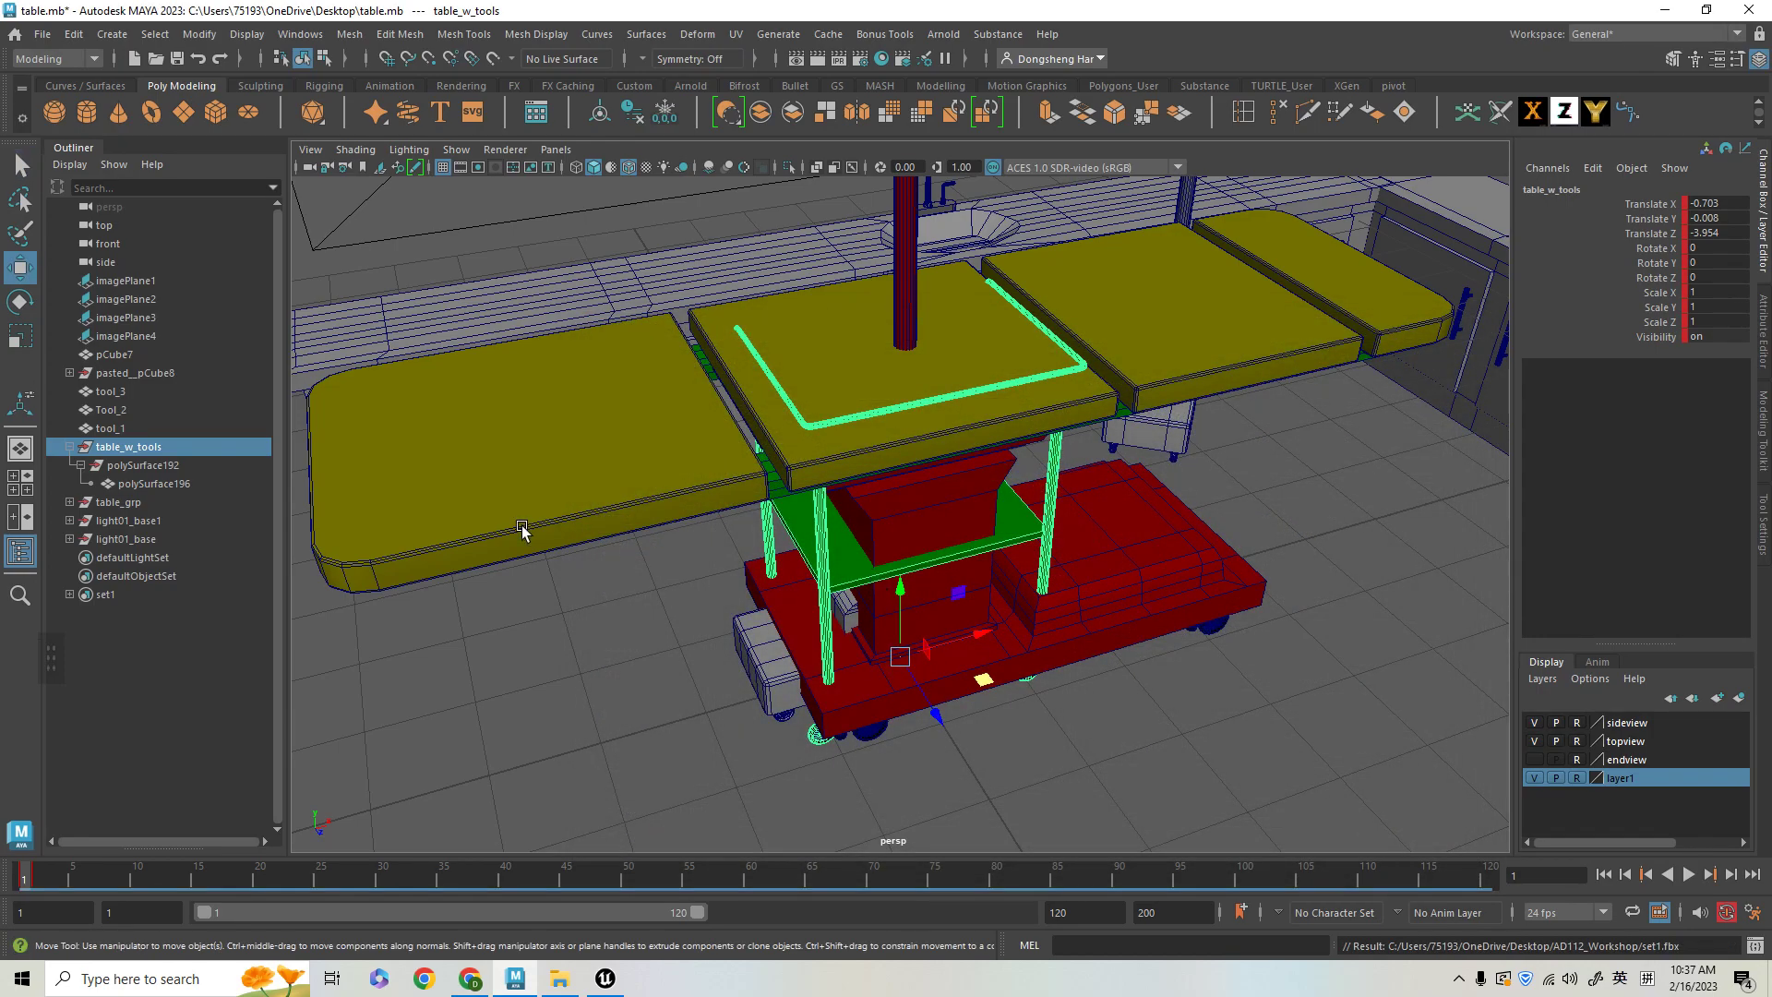
# - Select table_grp and export it as FBX, replacing surgical_table_1.fbx in the AD112_Workshop folder
pyautogui.click(496, 480)
pyautogui.click(118, 502)
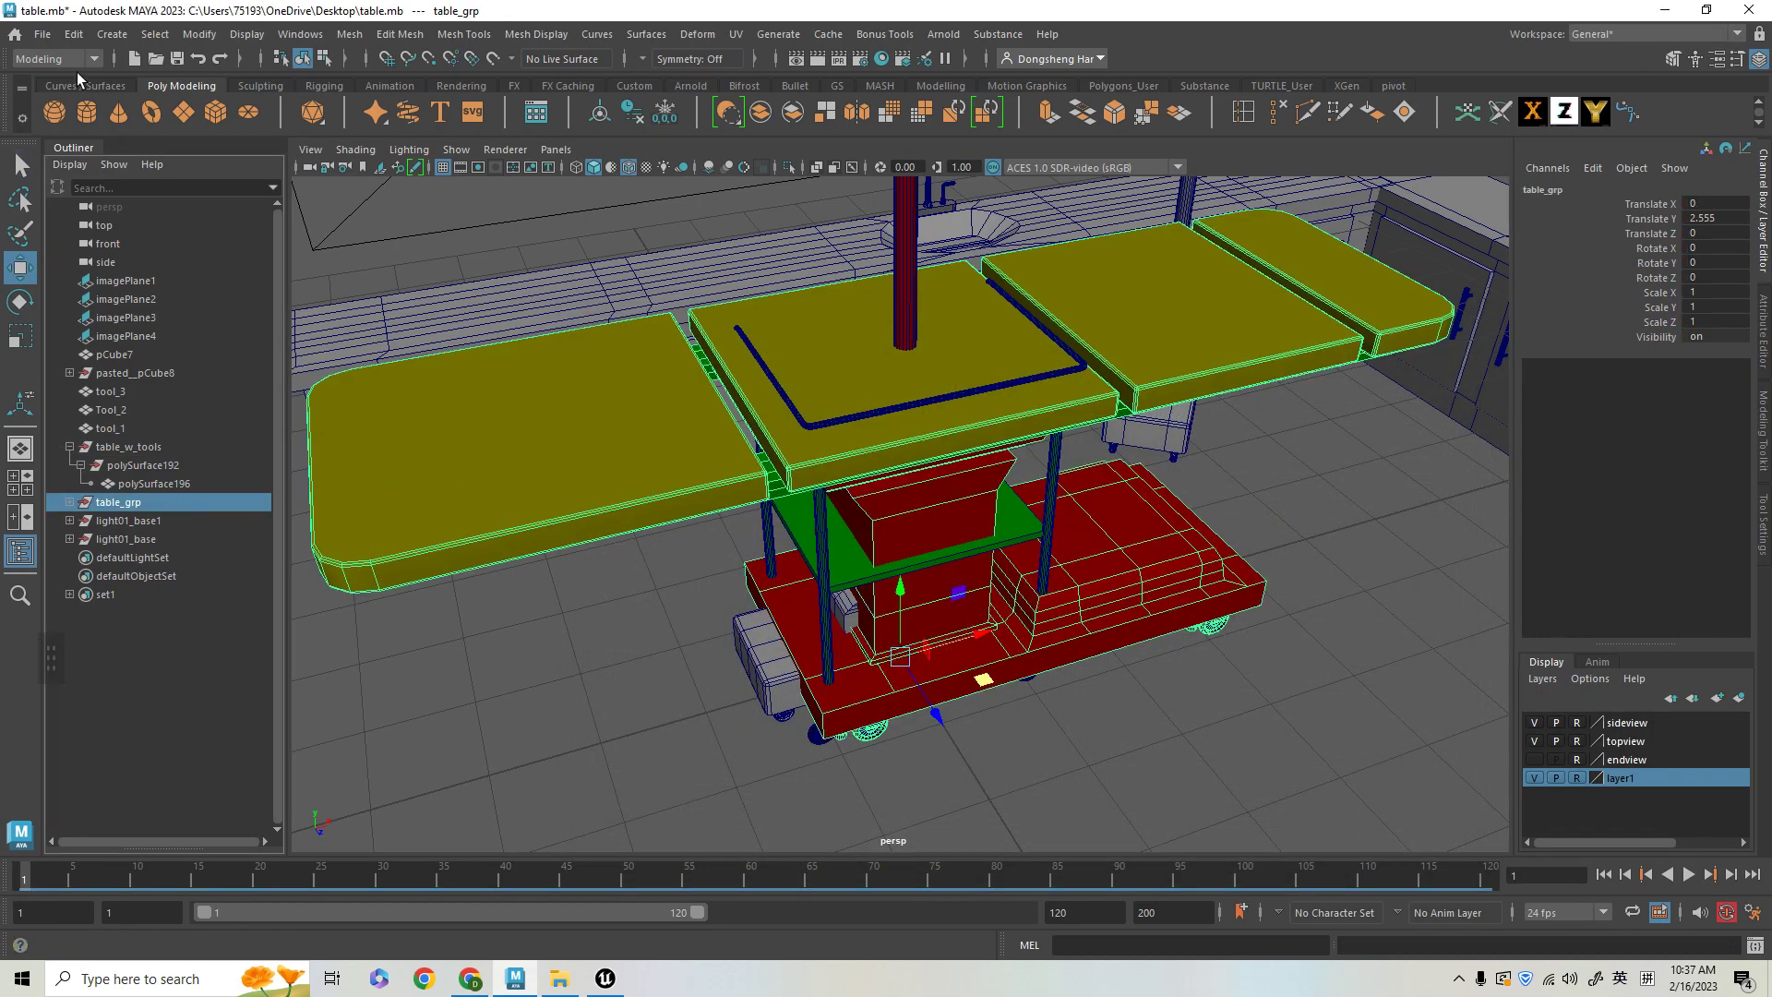
pyautogui.click(43, 34)
pyautogui.click(160, 282)
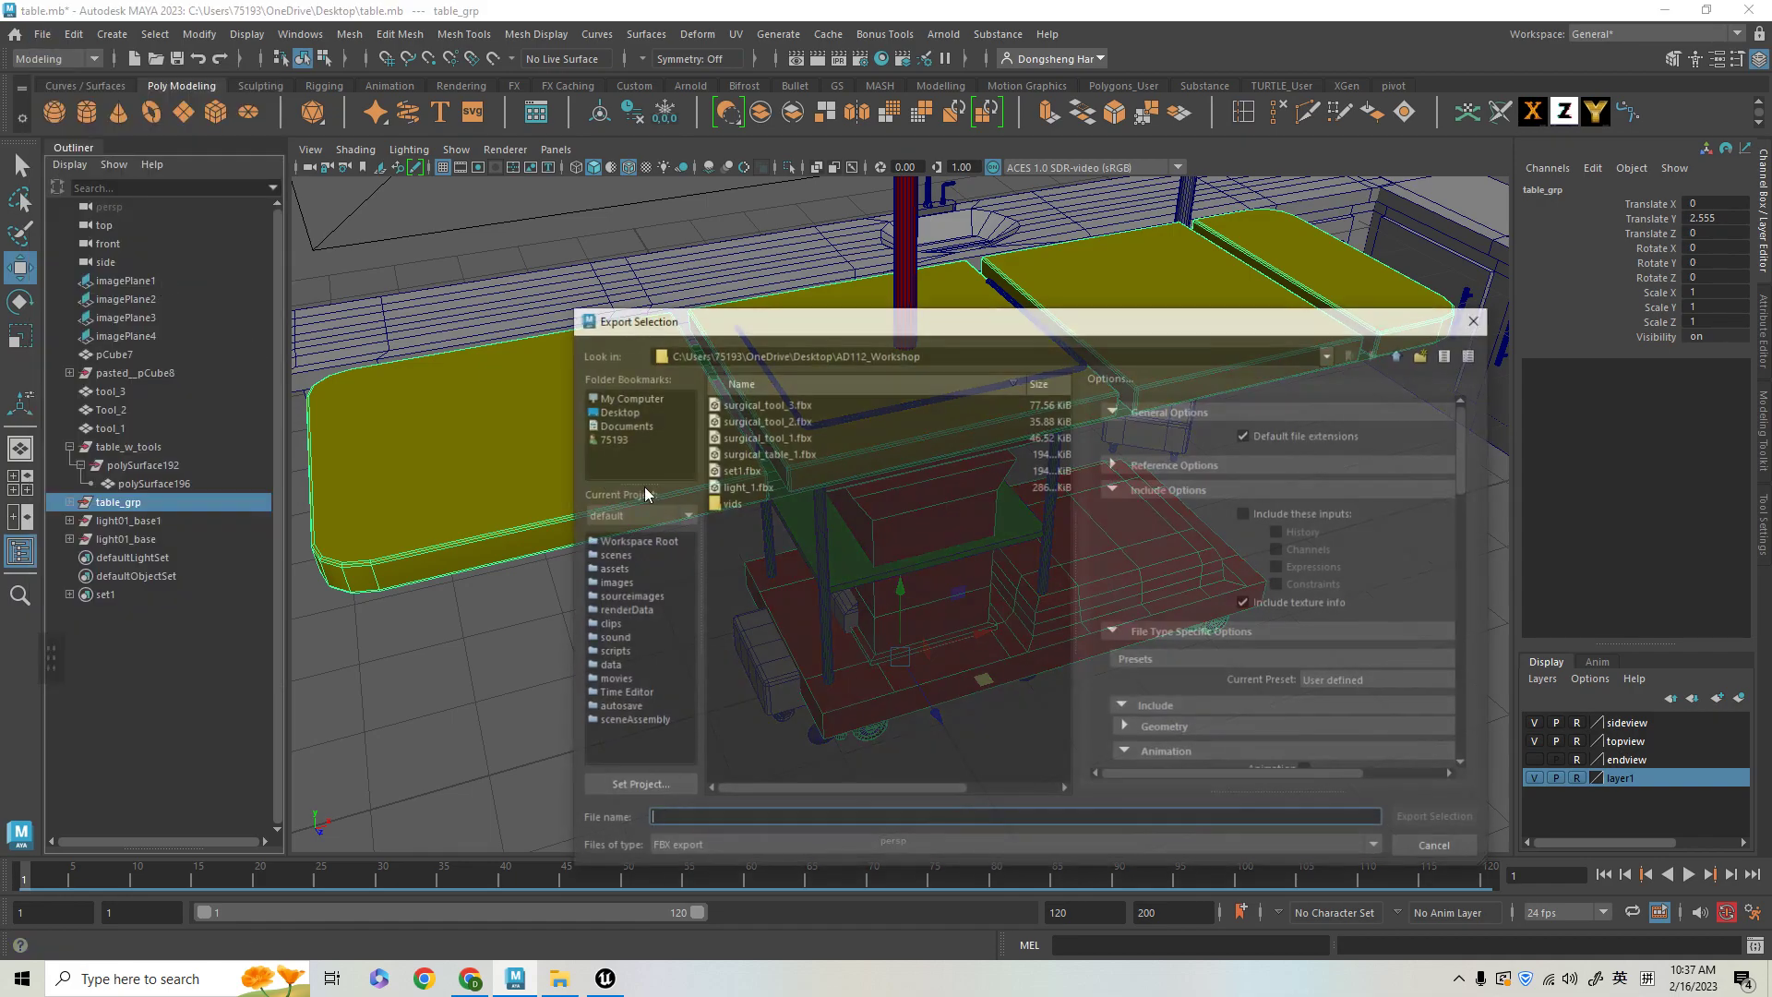
pyautogui.doubleClick(773, 453)
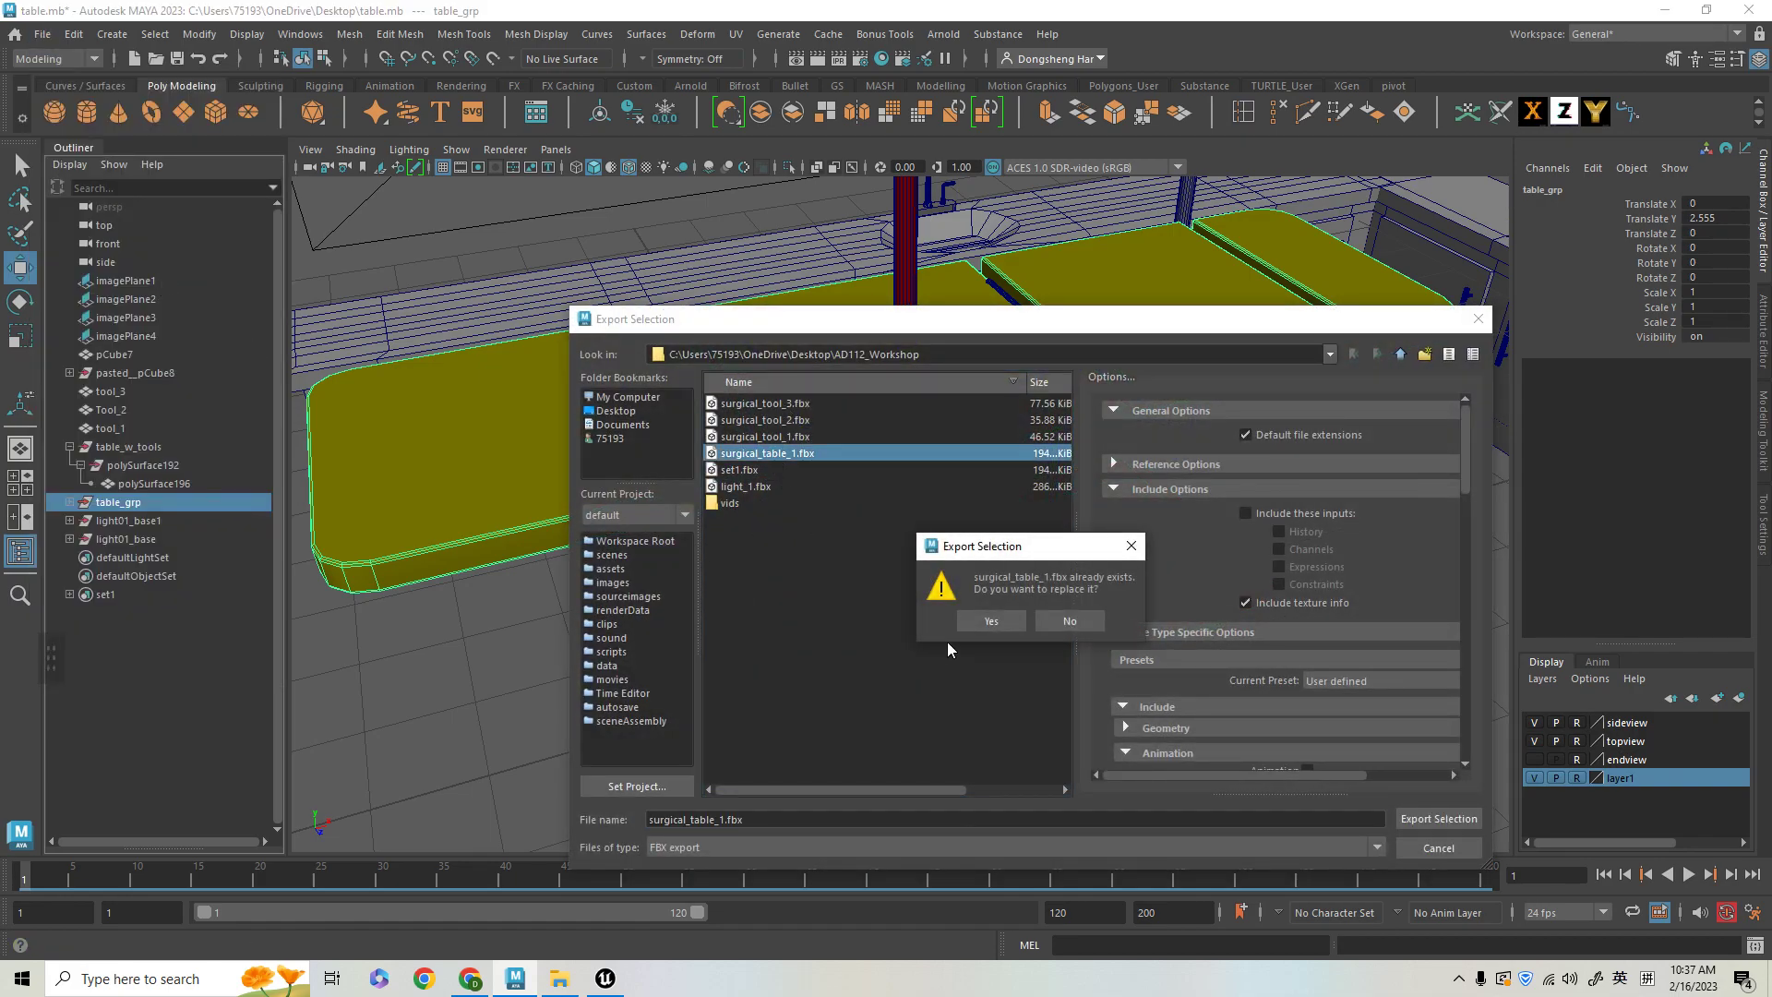
pyautogui.click(991, 620)
pyautogui.keyDown('alt'); pyautogui.moveTo(702, 591); pyautogui.dragTo(637, 590); pyautogui.keyUp('alt')
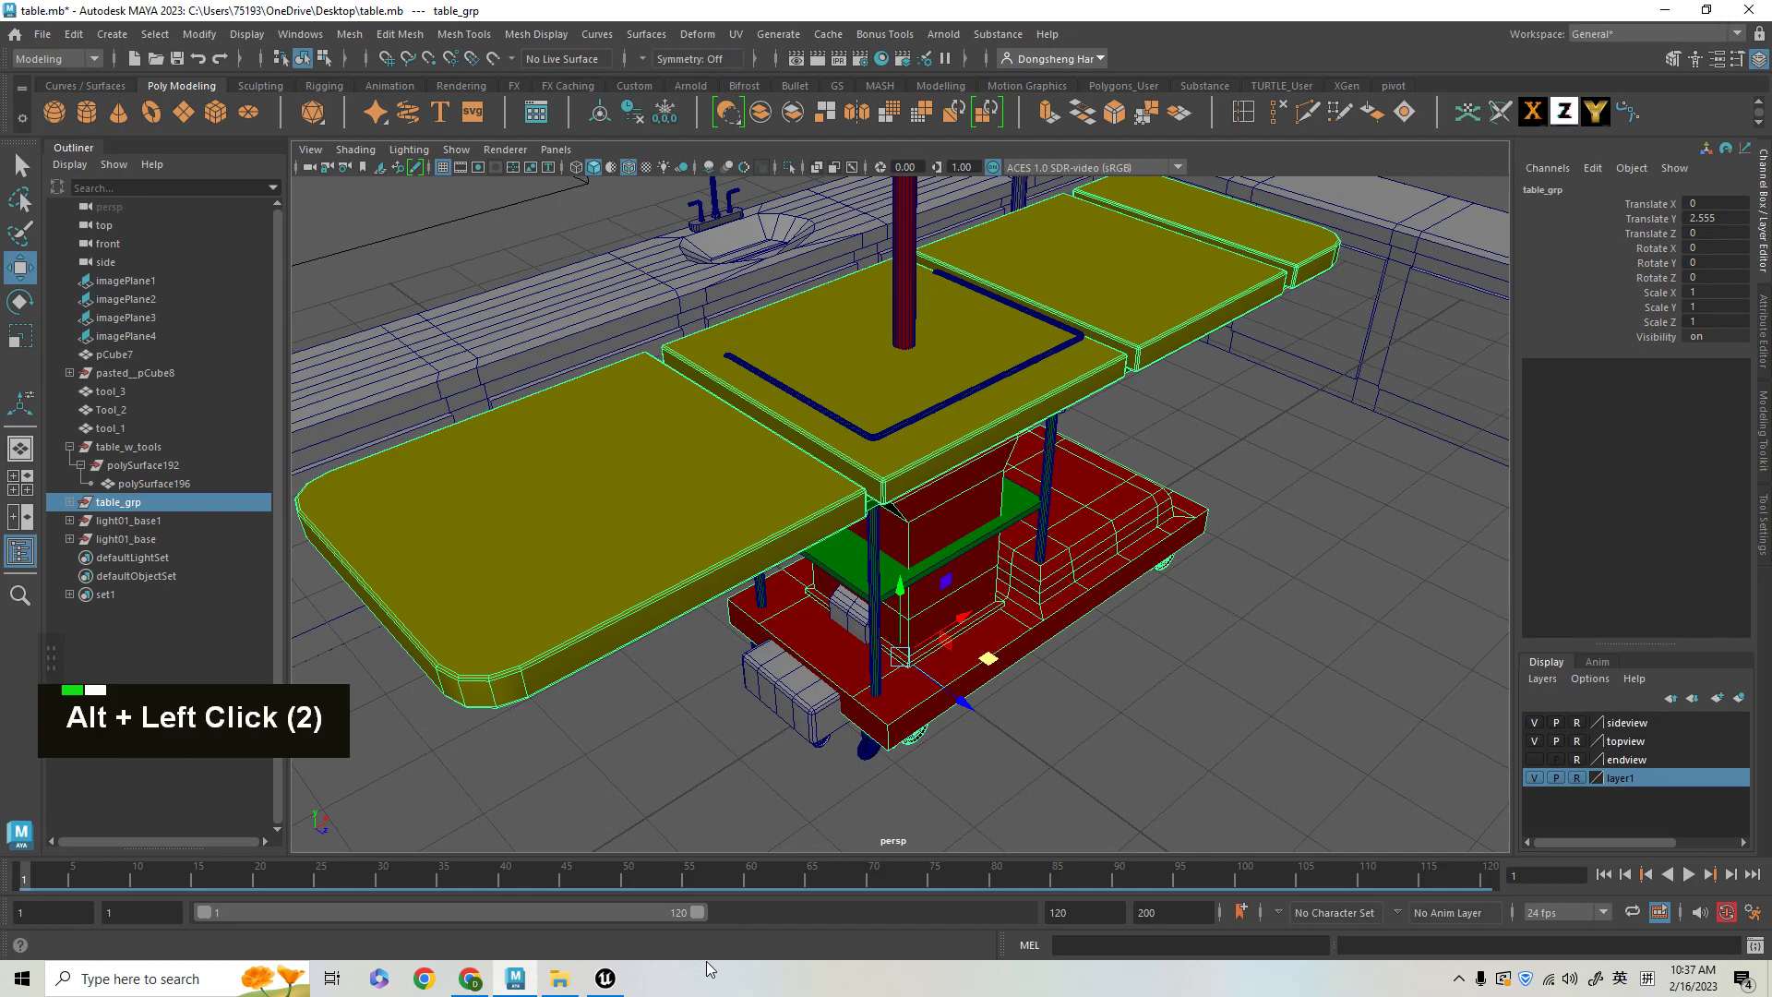
# - Switch to Unreal and reimport the set1 mesh from its updated FBX file
pyautogui.click(604, 979)
pyautogui.keyDown('alt'); pyautogui.moveTo(816, 636); pyautogui.dragTo(780, 646); pyautogui.keyUp('alt')
pyautogui.click(61, 945)
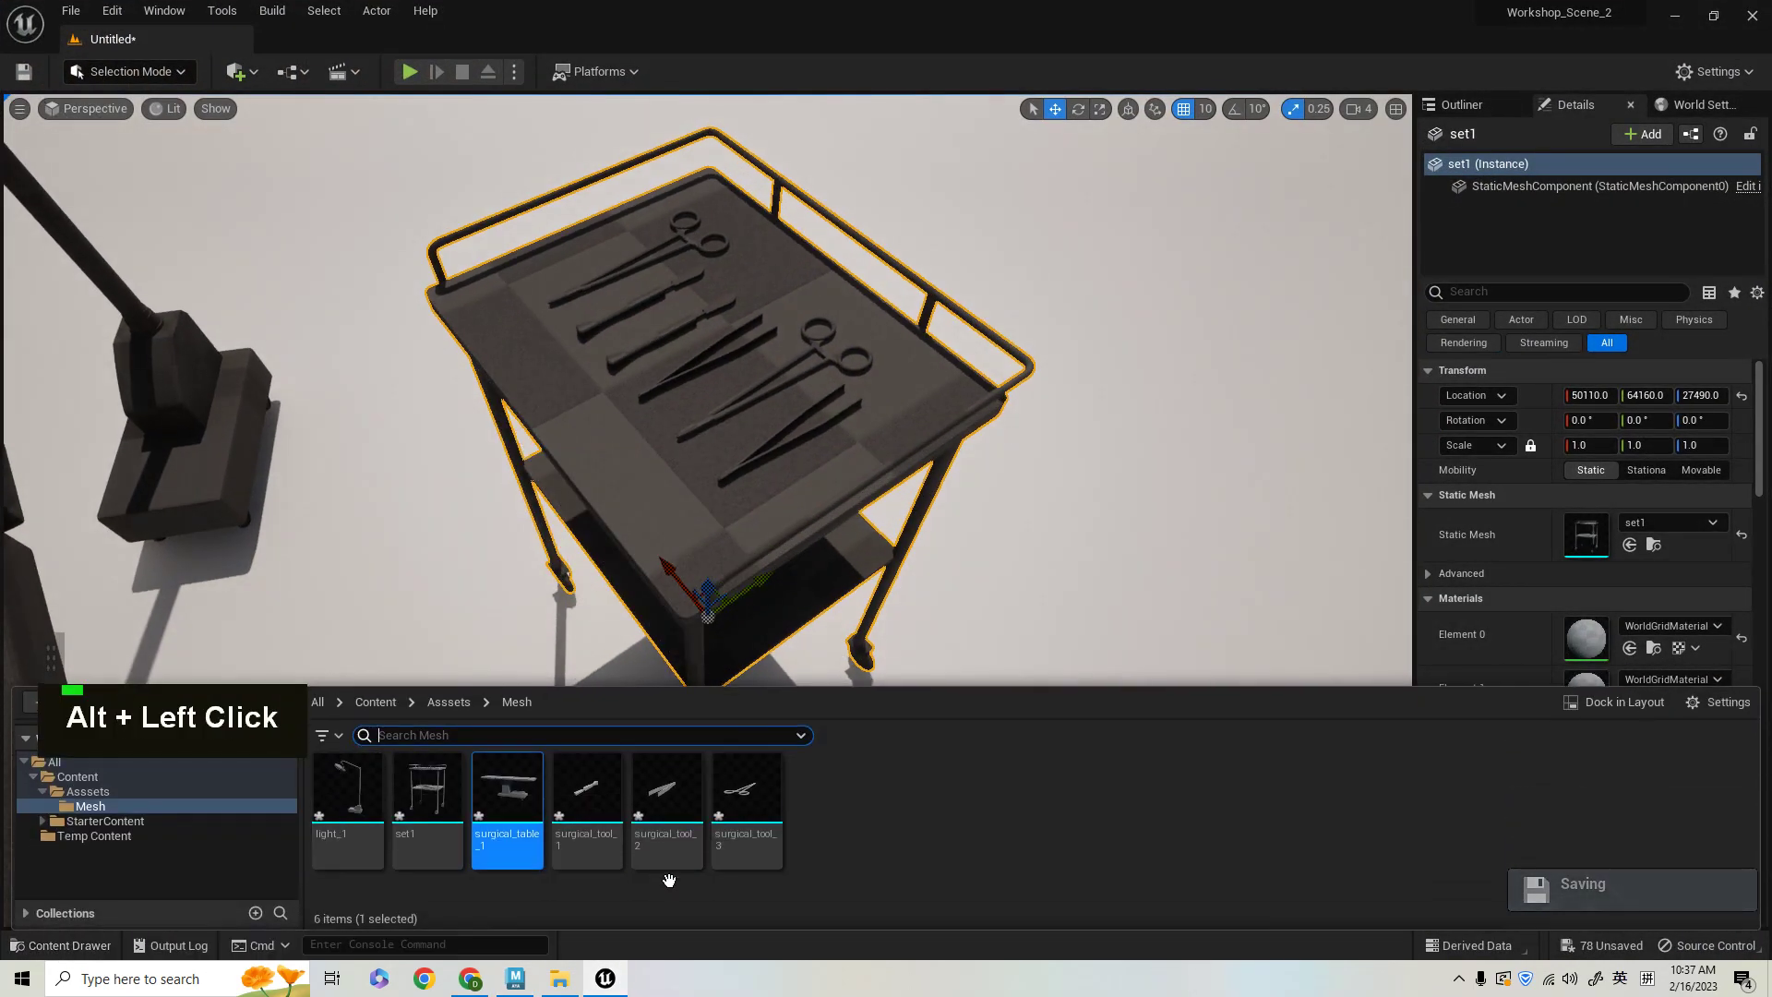
pyautogui.rightClick(427, 812)
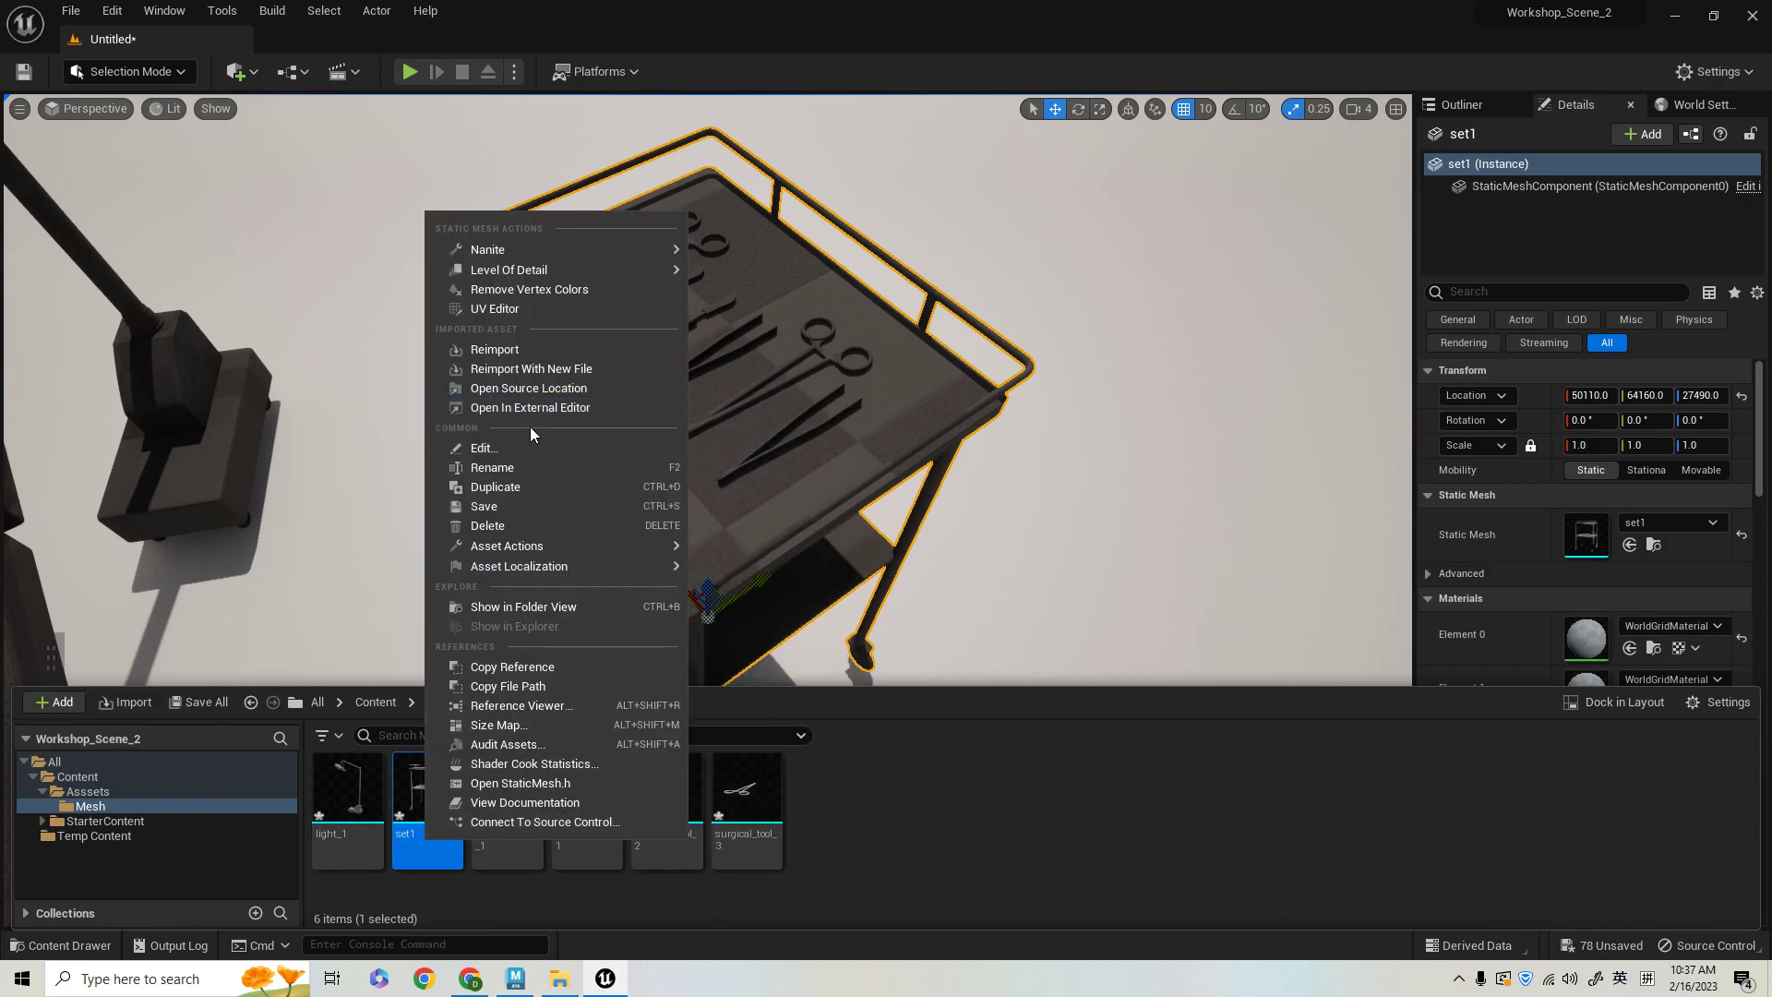
pyautogui.click(572, 351)
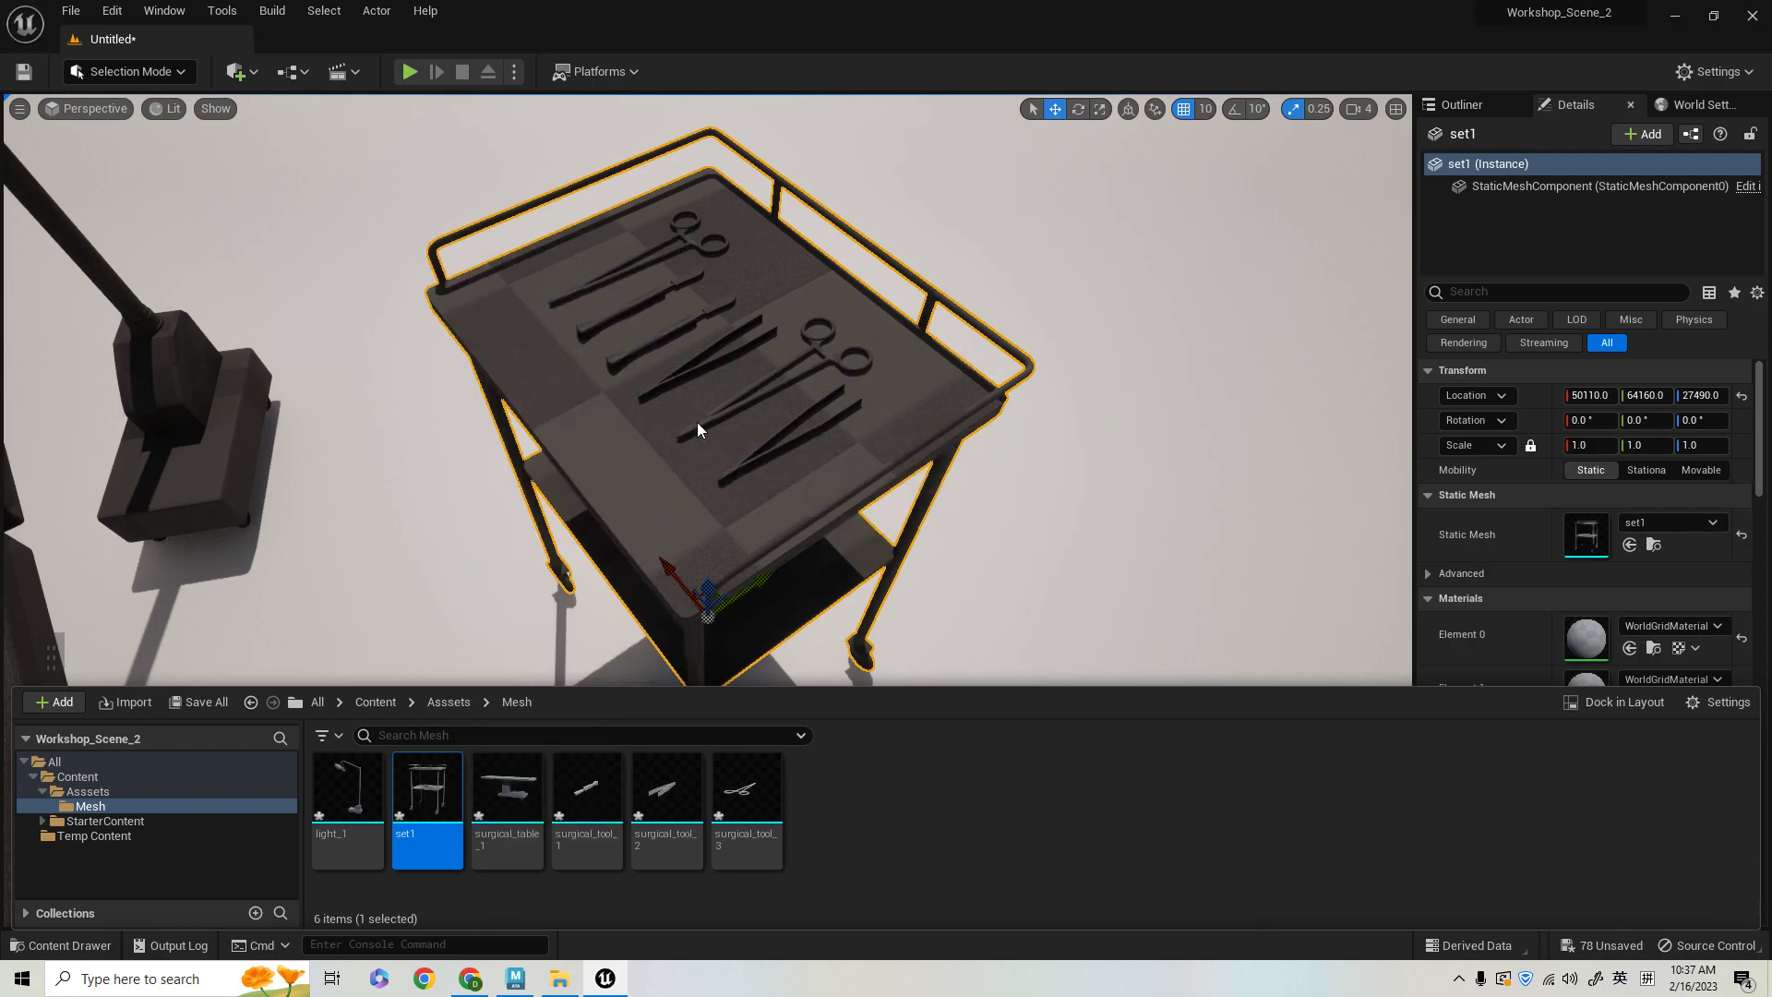
pyautogui.keyDown('alt'); pyautogui.click(808, 585); pyautogui.keyUp('alt')
pyautogui.keyDown('alt'); pyautogui.moveTo(647, 369); pyautogui.dragTo(678, 424); pyautogui.keyUp('alt')
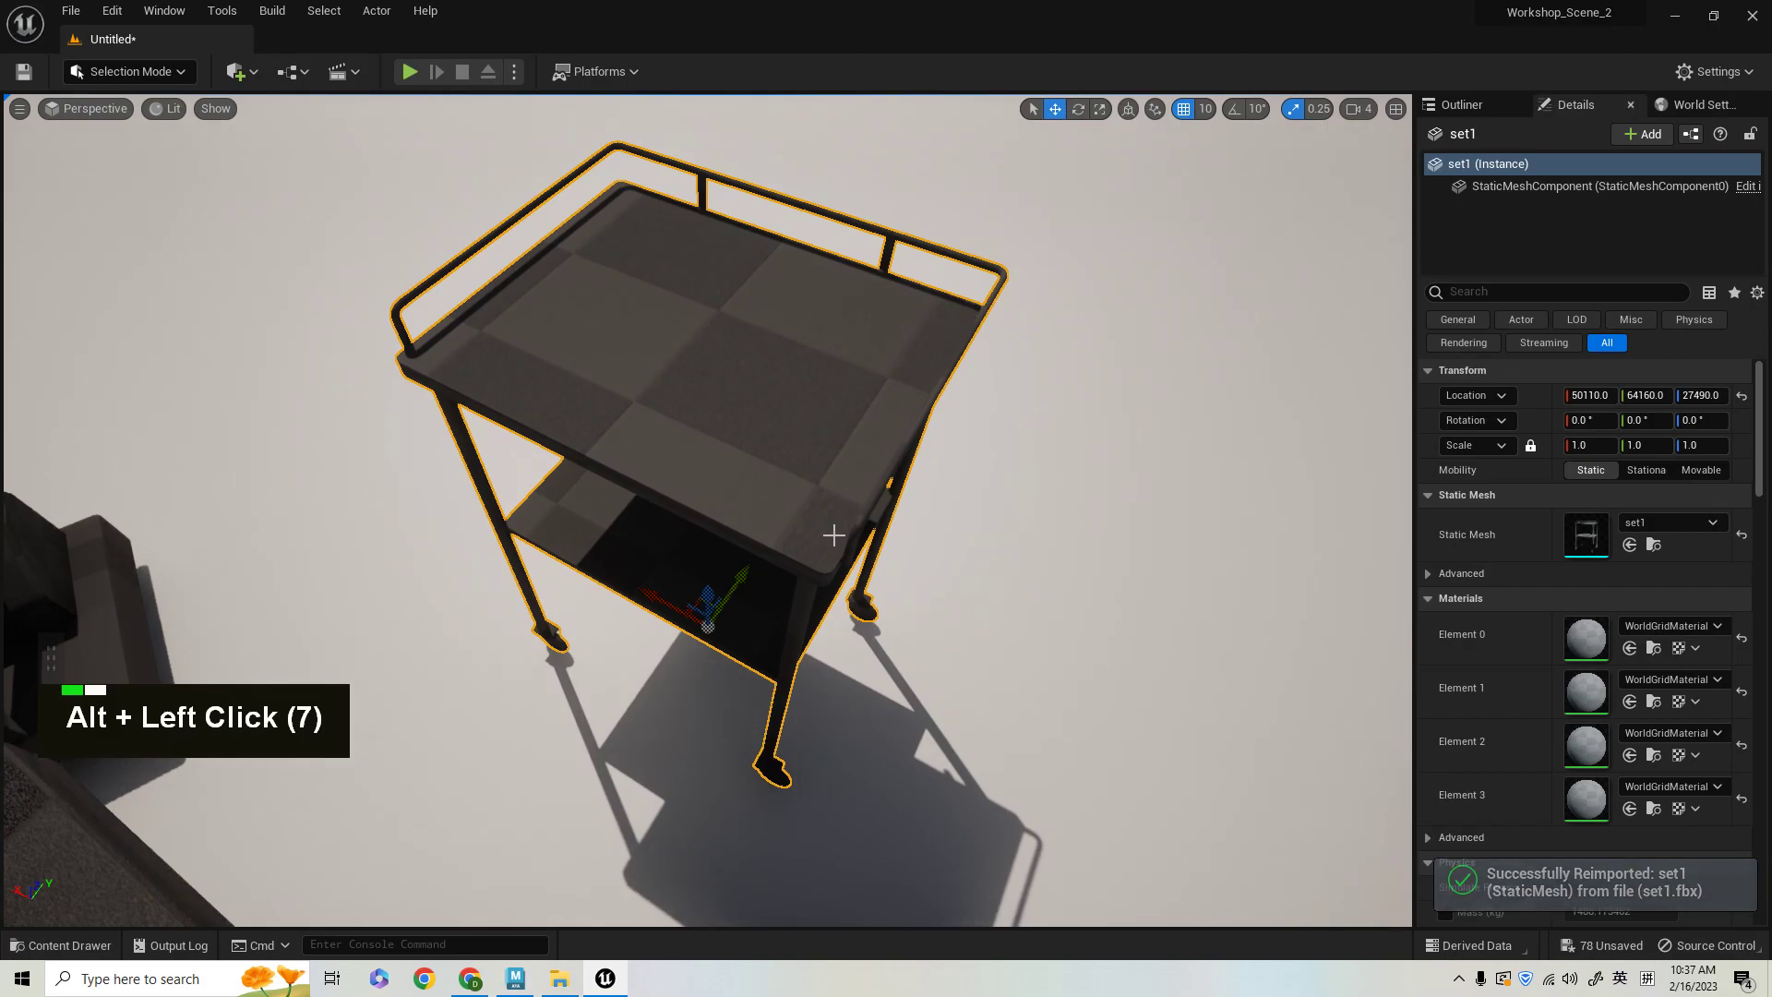
# - Place the surgical_tool_1, surgical_tool_2 and surgical_tool_3 meshes on the upper shelf of the set1 trolley
pyautogui.keyDown('alt'); pyautogui.moveTo(834, 535); pyautogui.dragTo(831, 566, button='middle'); pyautogui.keyUp('alt')
pyautogui.keyDown('alt'); pyautogui.middleClick(838, 537); pyautogui.keyUp('alt')
pyautogui.keyDown('alt'); pyautogui.click(831, 565); pyautogui.keyUp('alt')
pyautogui.click(74, 945)
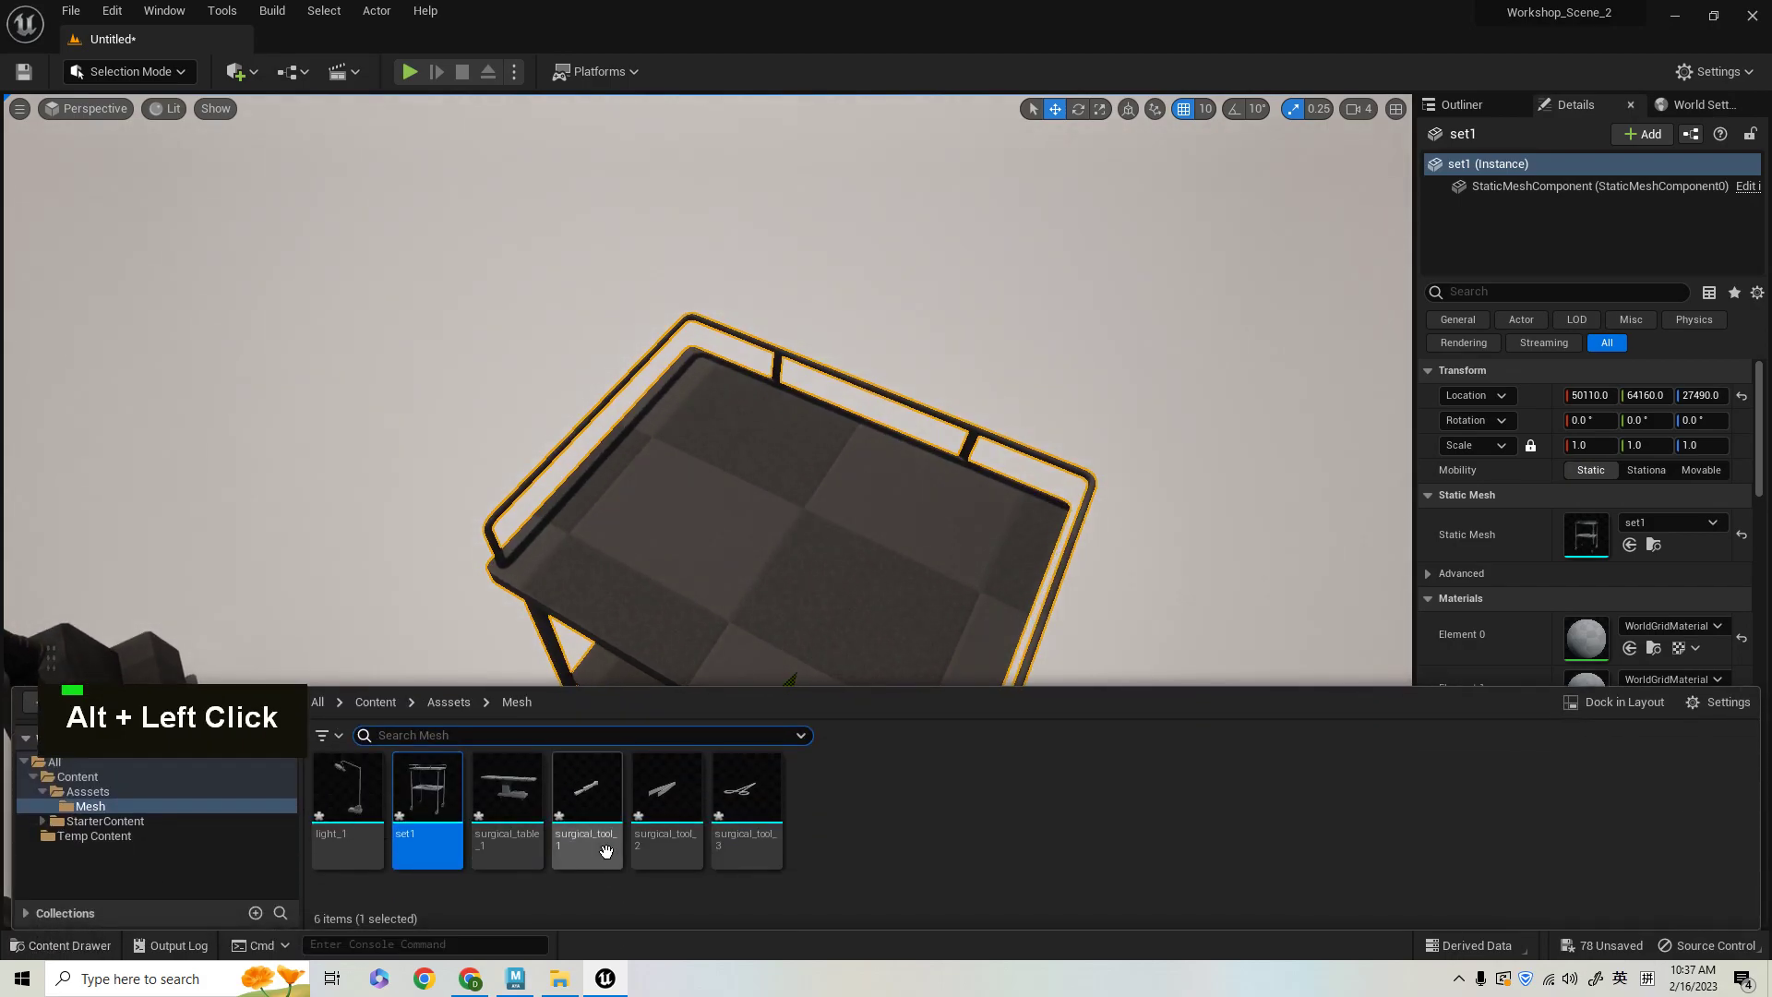
pyautogui.moveTo(607, 861); pyautogui.dragTo(691, 517)
pyautogui.click(74, 945)
pyautogui.click(666, 793)
pyautogui.keyDown('ctrl'); pyautogui.click(752, 828); pyautogui.keyUp('ctrl')
pyautogui.moveTo(753, 828); pyautogui.dragTo(790, 540)
# - Move surgical_tool_3 to X 50080 on the trolley's shelf and rotate it about Z to about 197.24°
pyautogui.keyDown('alt'); pyautogui.moveTo(790, 540); pyautogui.dragTo(923, 371, button='right'); pyautogui.keyUp('alt')
pyautogui.click(998, 428)
pyautogui.keyDown('alt'); pyautogui.moveTo(1083, 645); pyautogui.dragTo(1034, 677, button='right'); pyautogui.keyUp('alt')
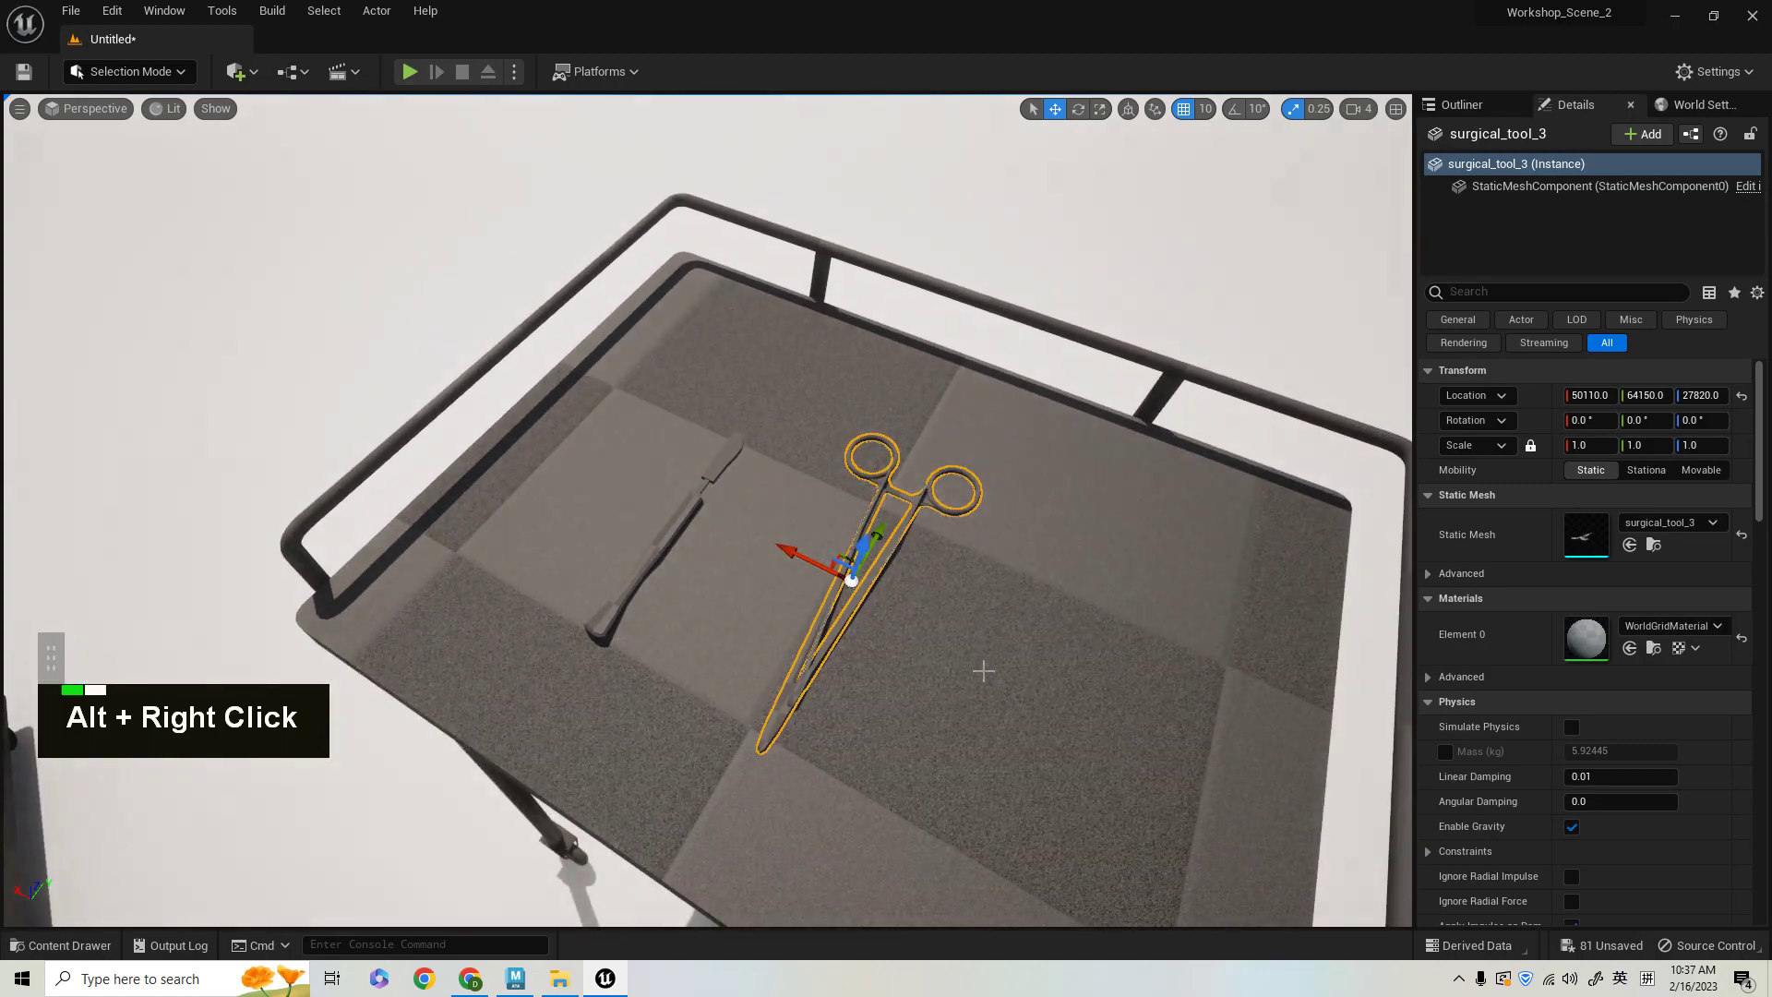
pyautogui.moveTo(803, 553); pyautogui.dragTo(906, 608)
pyautogui.press('e')
pyautogui.moveTo(881, 685)
pyautogui.mouseDown()
pyautogui.moveTo(853, 595)
pyautogui.moveTo(871, 651)
pyautogui.mouseUp()
pyautogui.moveTo(995, 738); pyautogui.dragTo(765, 696)
pyautogui.press('w')
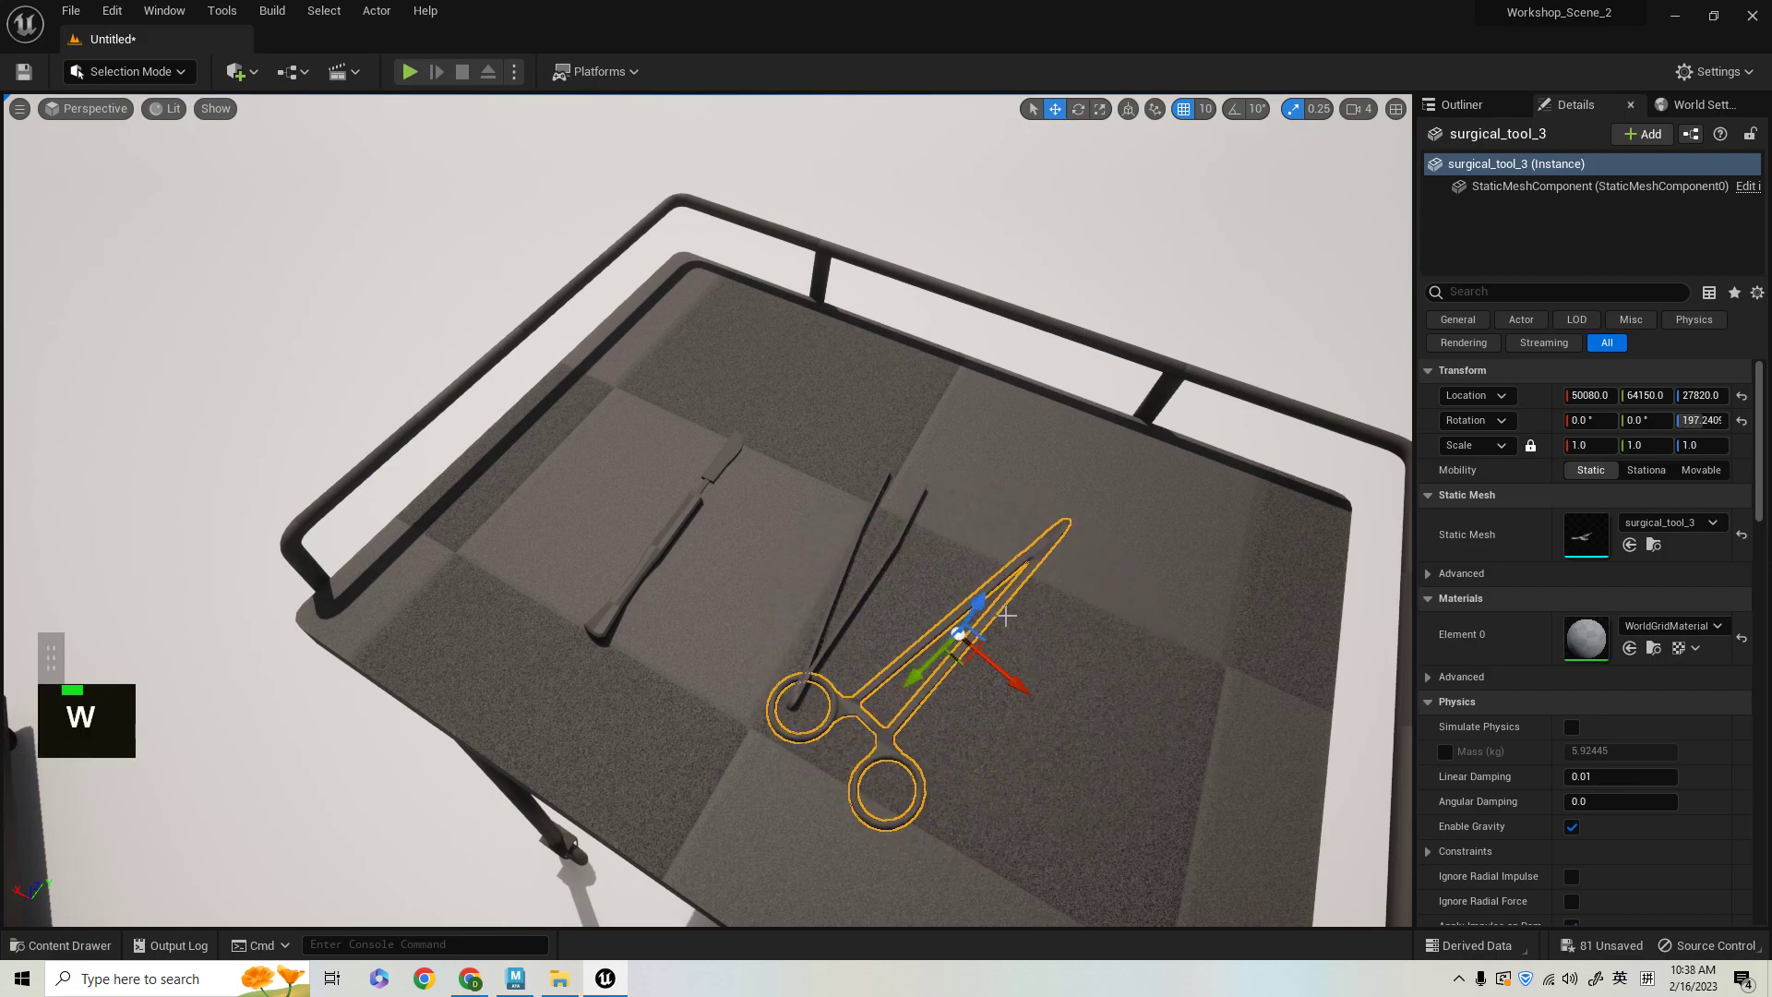
# - Shift surgical_tool_2 clear of the scissors' ring and move surgical_tool_1 to X 50140, Y 64150
pyautogui.click(889, 601)
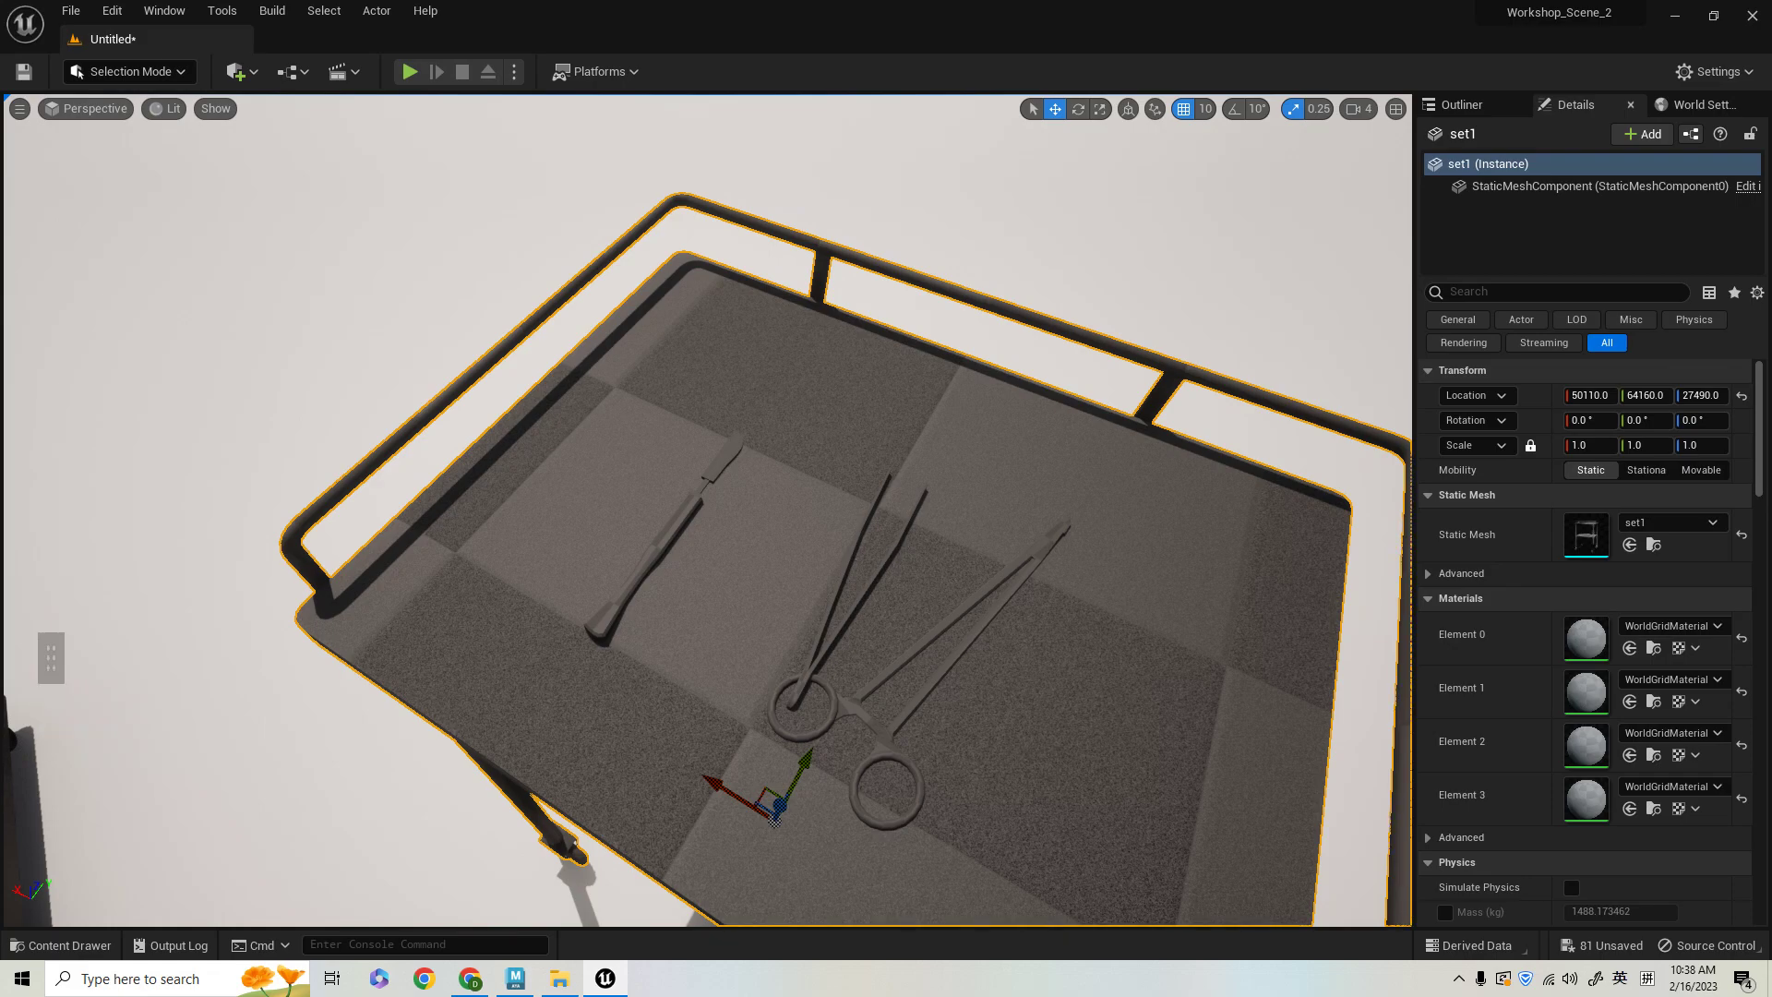
pyautogui.keyDown('alt'); pyautogui.moveTo(870, 592); pyautogui.dragTo(851, 498); pyautogui.keyUp('alt')
pyautogui.click(844, 598)
pyautogui.click(701, 513)
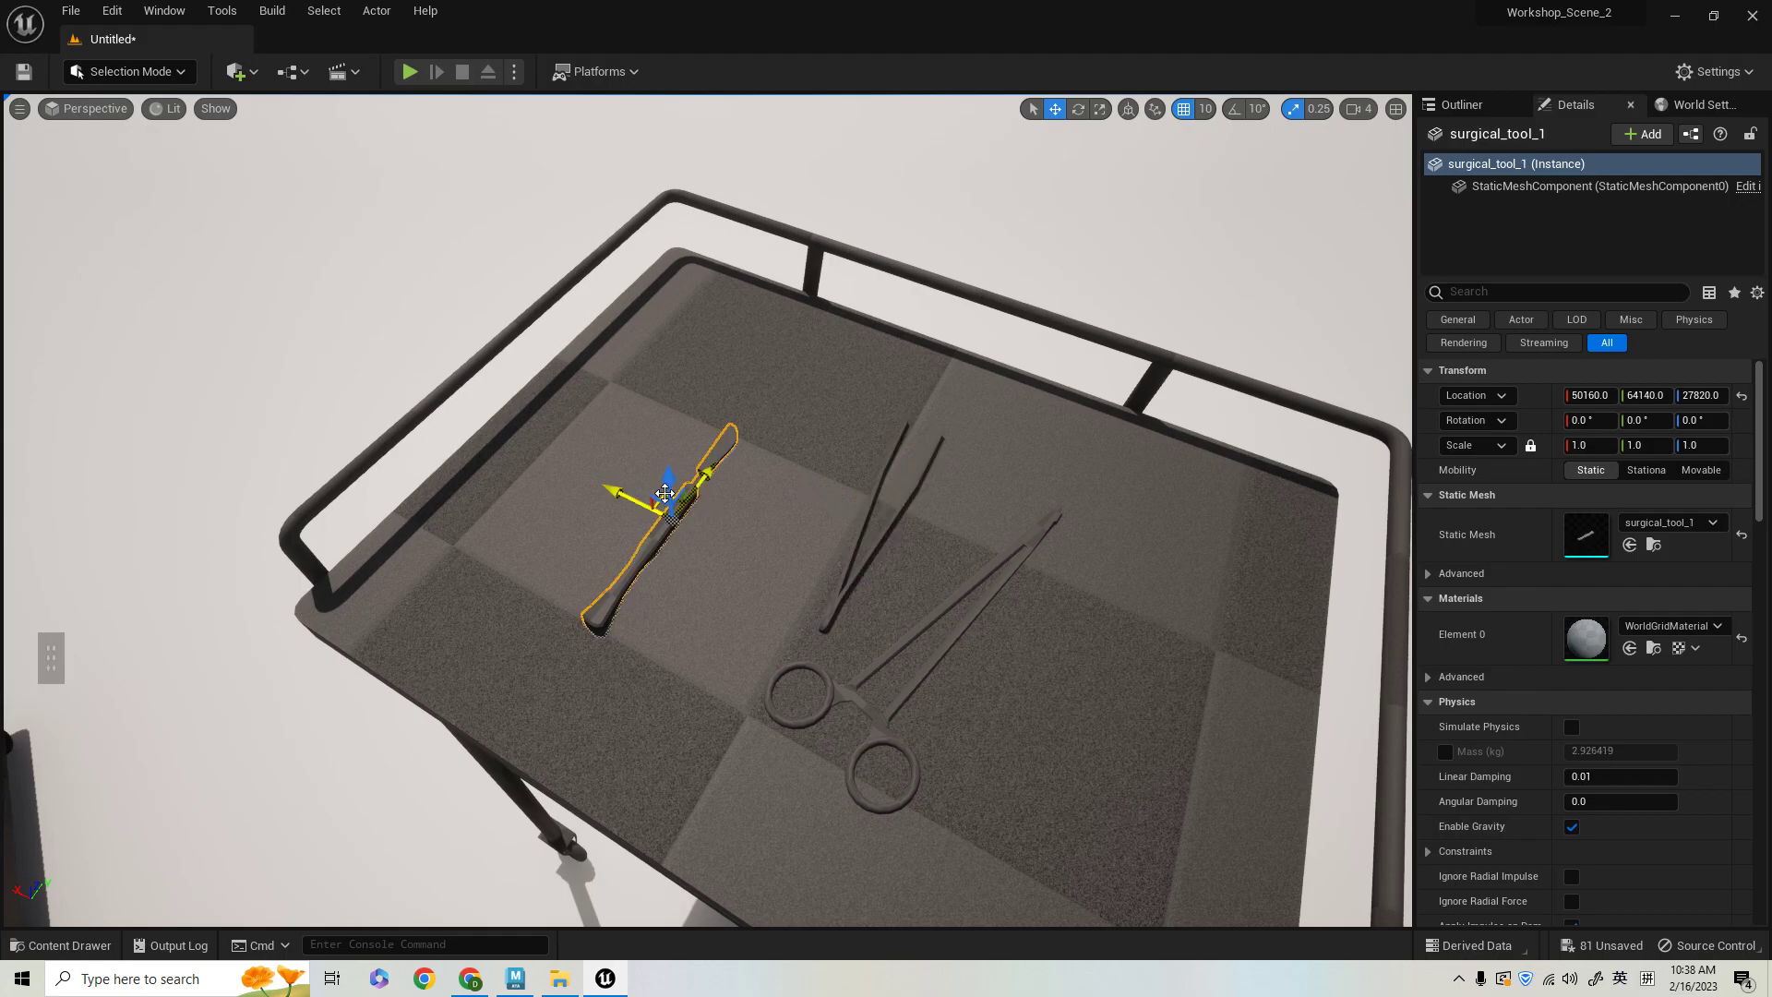
pyautogui.moveTo(677, 494); pyautogui.dragTo(740, 512)
# - Select the three surgical tools together with the set1 trolley and group them
pyautogui.keyDown('alt'); pyautogui.moveTo(1052, 612); pyautogui.dragTo(886, 563, button='right'); pyautogui.keyUp('alt')
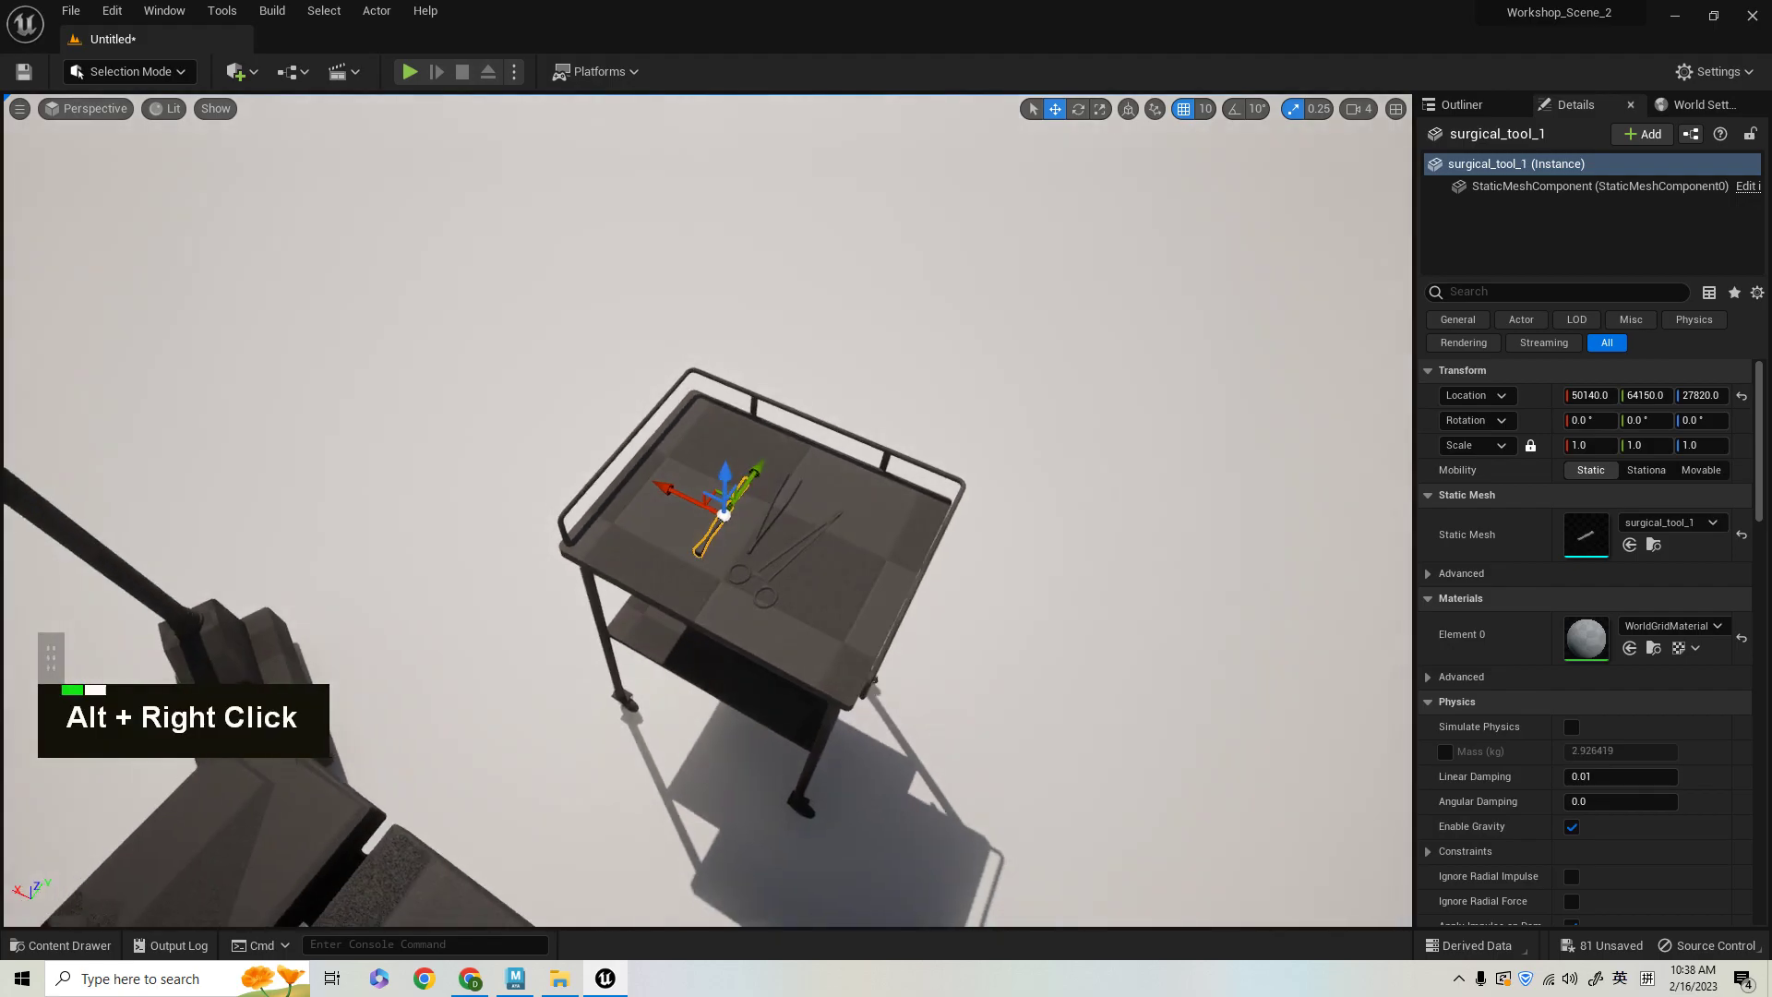
pyautogui.keyDown('alt'); pyautogui.moveTo(1052, 612); pyautogui.dragTo(942, 567); pyautogui.keyUp('alt')
pyautogui.keyDown('alt'); pyautogui.moveTo(1052, 612); pyautogui.dragTo(953, 570, button='right'); pyautogui.keyUp('alt')
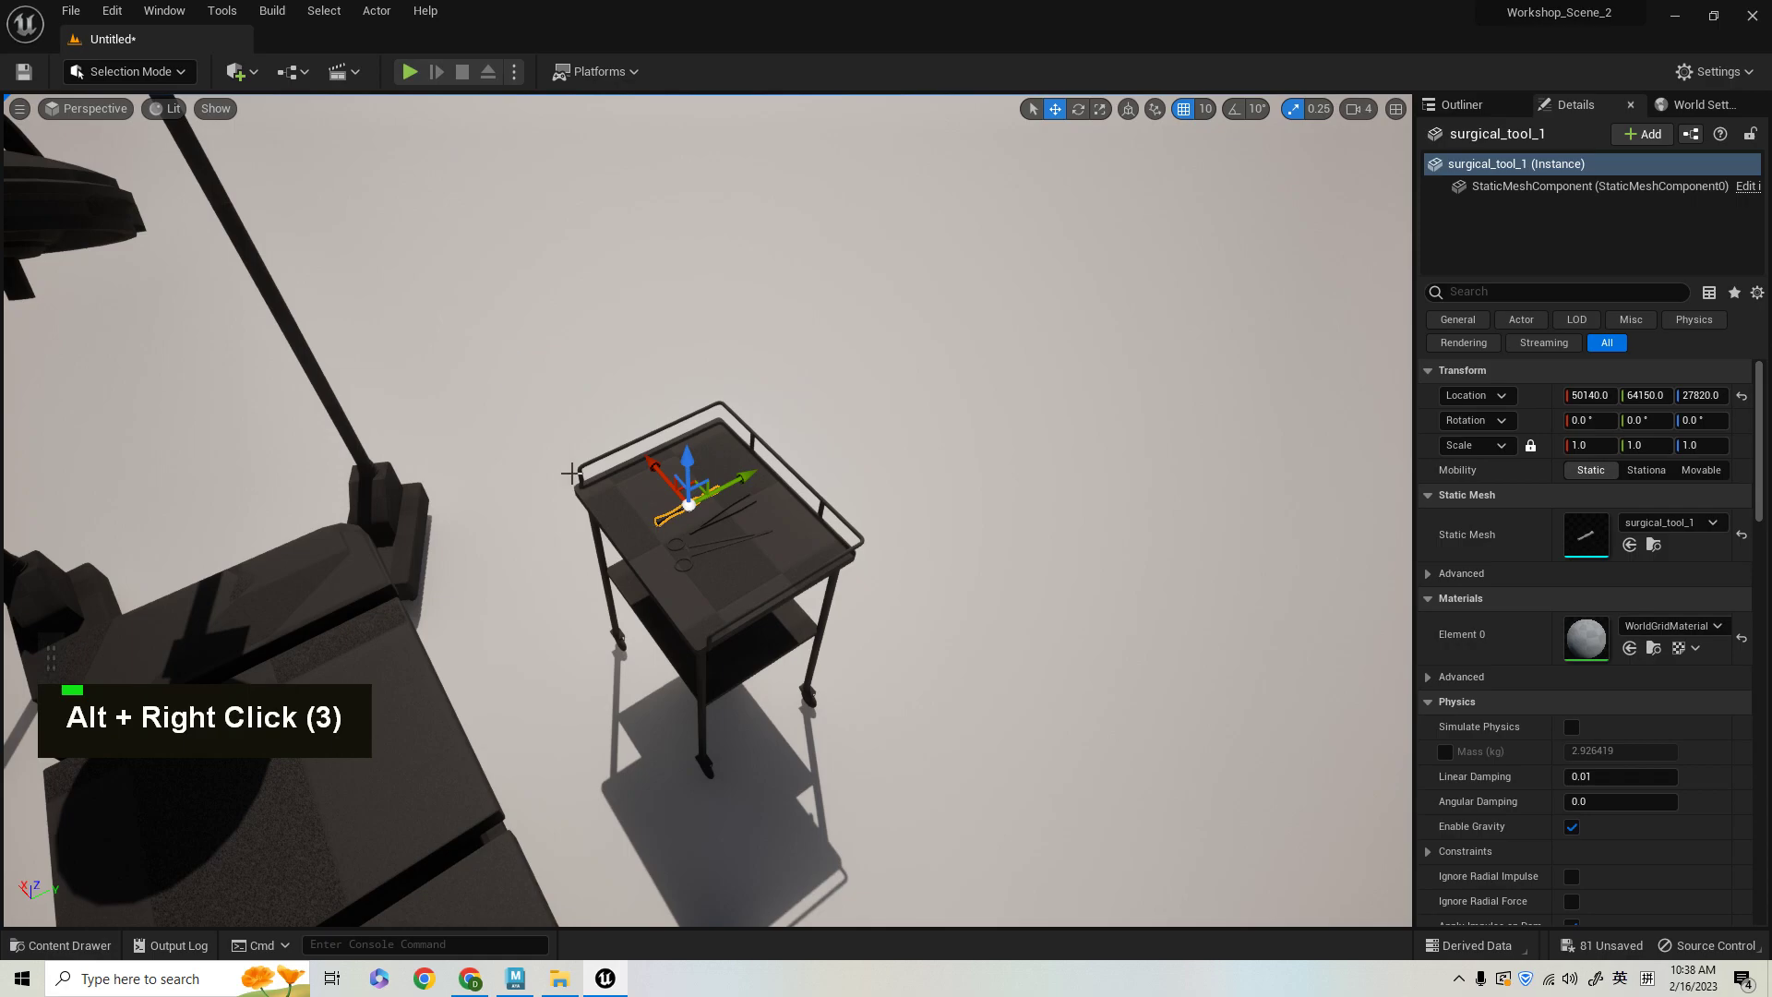
pyautogui.keyDown('alt'); pyautogui.moveTo(539, 443); pyautogui.dragTo(590, 425); pyautogui.keyUp('alt')
pyautogui.keyDown('alt'); pyautogui.moveTo(539, 442); pyautogui.dragTo(625, 435, button='right'); pyautogui.keyUp('alt')
pyautogui.press('q')
pyautogui.press('w')
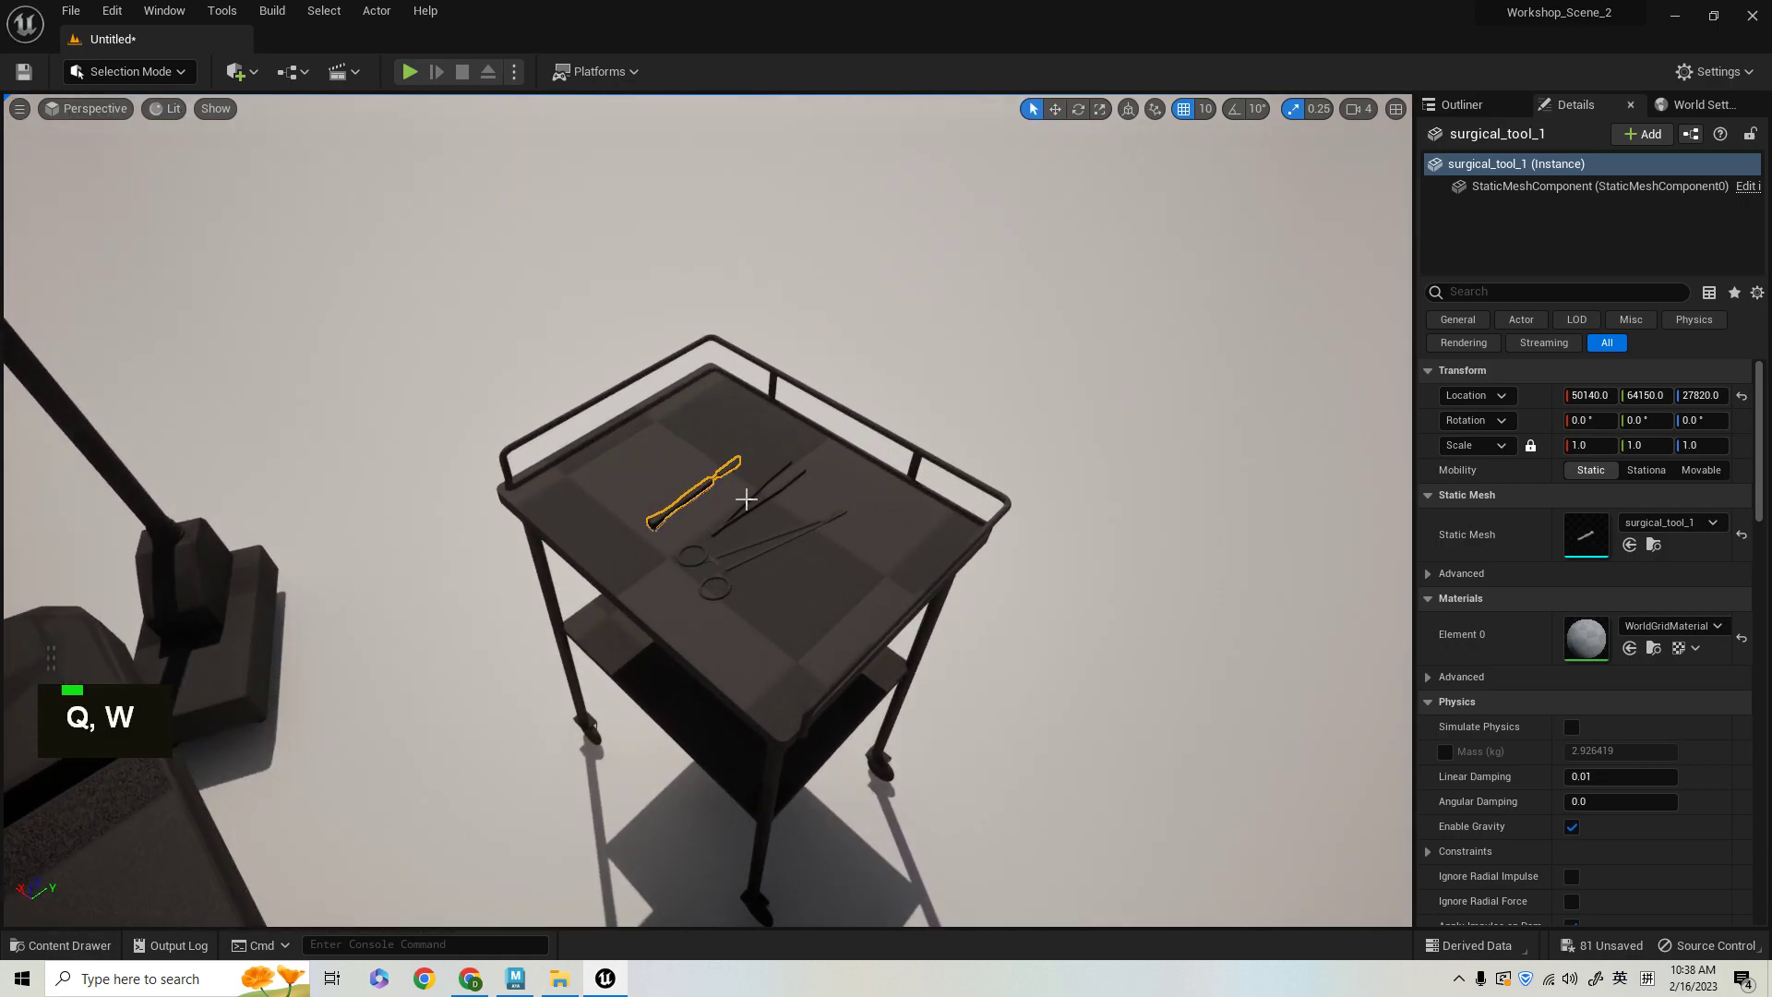
pyautogui.keyDown('shift'); pyautogui.click(755, 505); pyautogui.keyUp('shift')
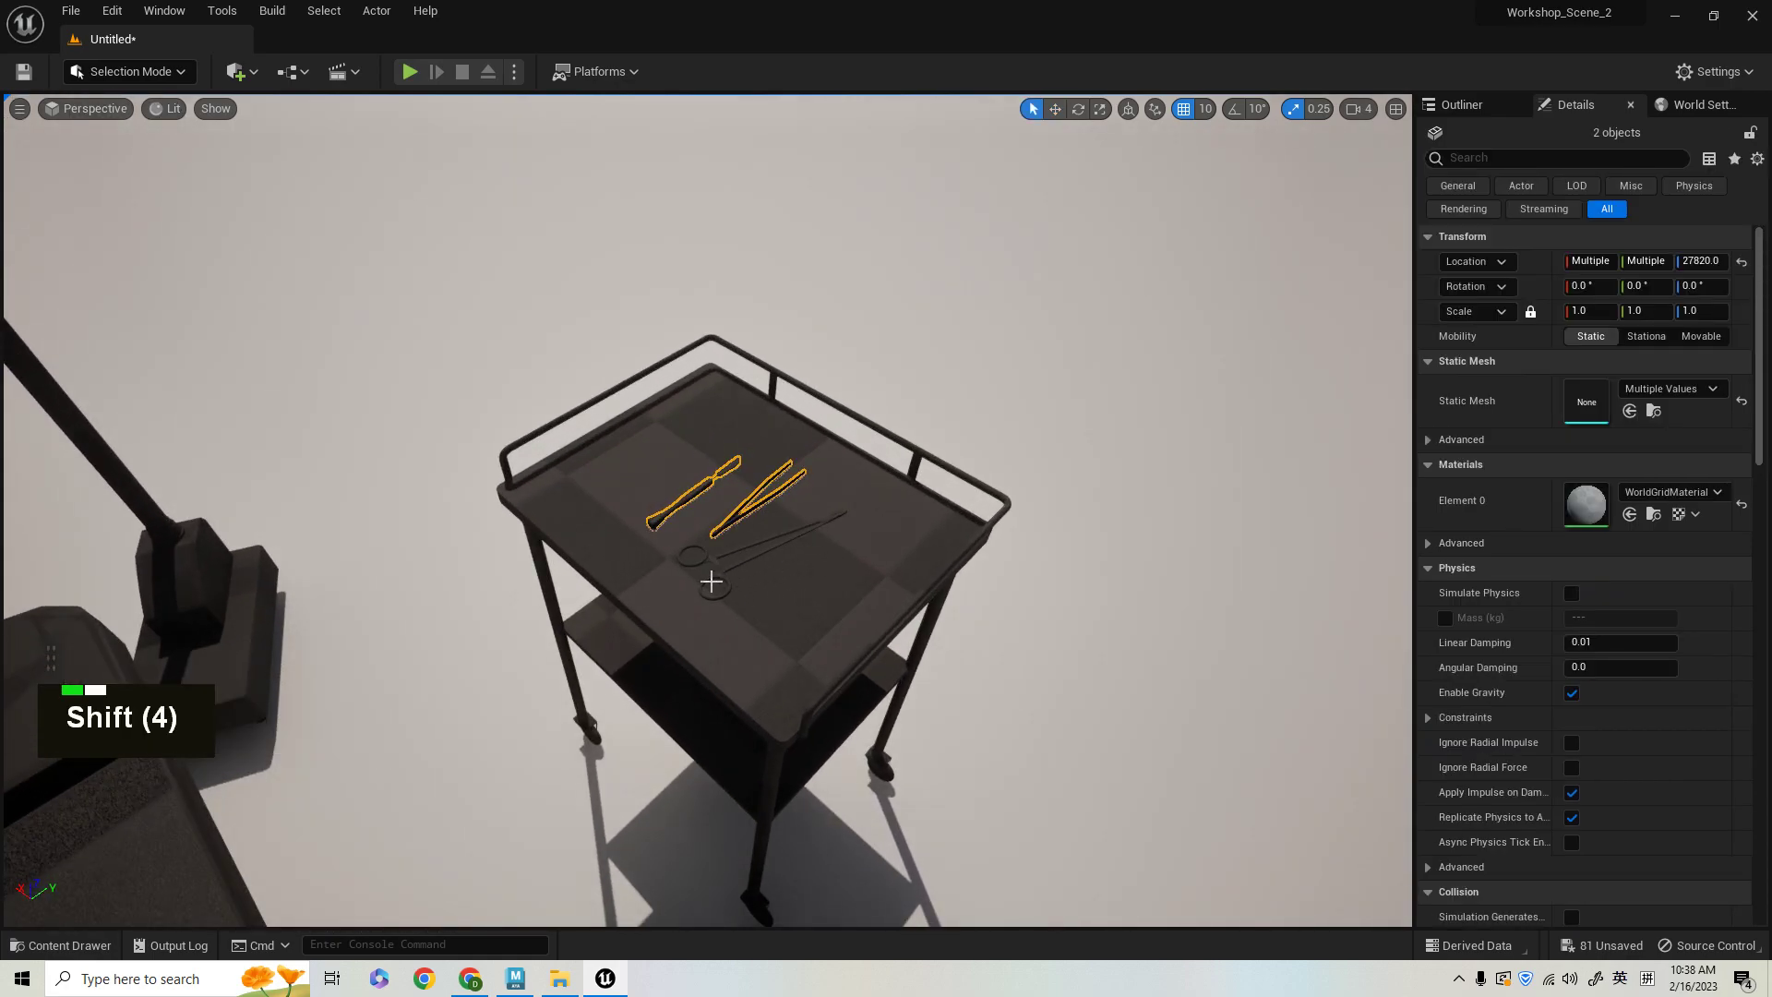
pyautogui.keyDown('shift'); pyautogui.click(715, 577); pyautogui.keyUp('shift')
pyautogui.keyDown('shift'); pyautogui.click(831, 613); pyautogui.keyUp('shift')
pyautogui.keyDown('alt'); pyautogui.moveTo(960, 593); pyautogui.dragTo(1020, 644); pyautogui.keyUp('alt')
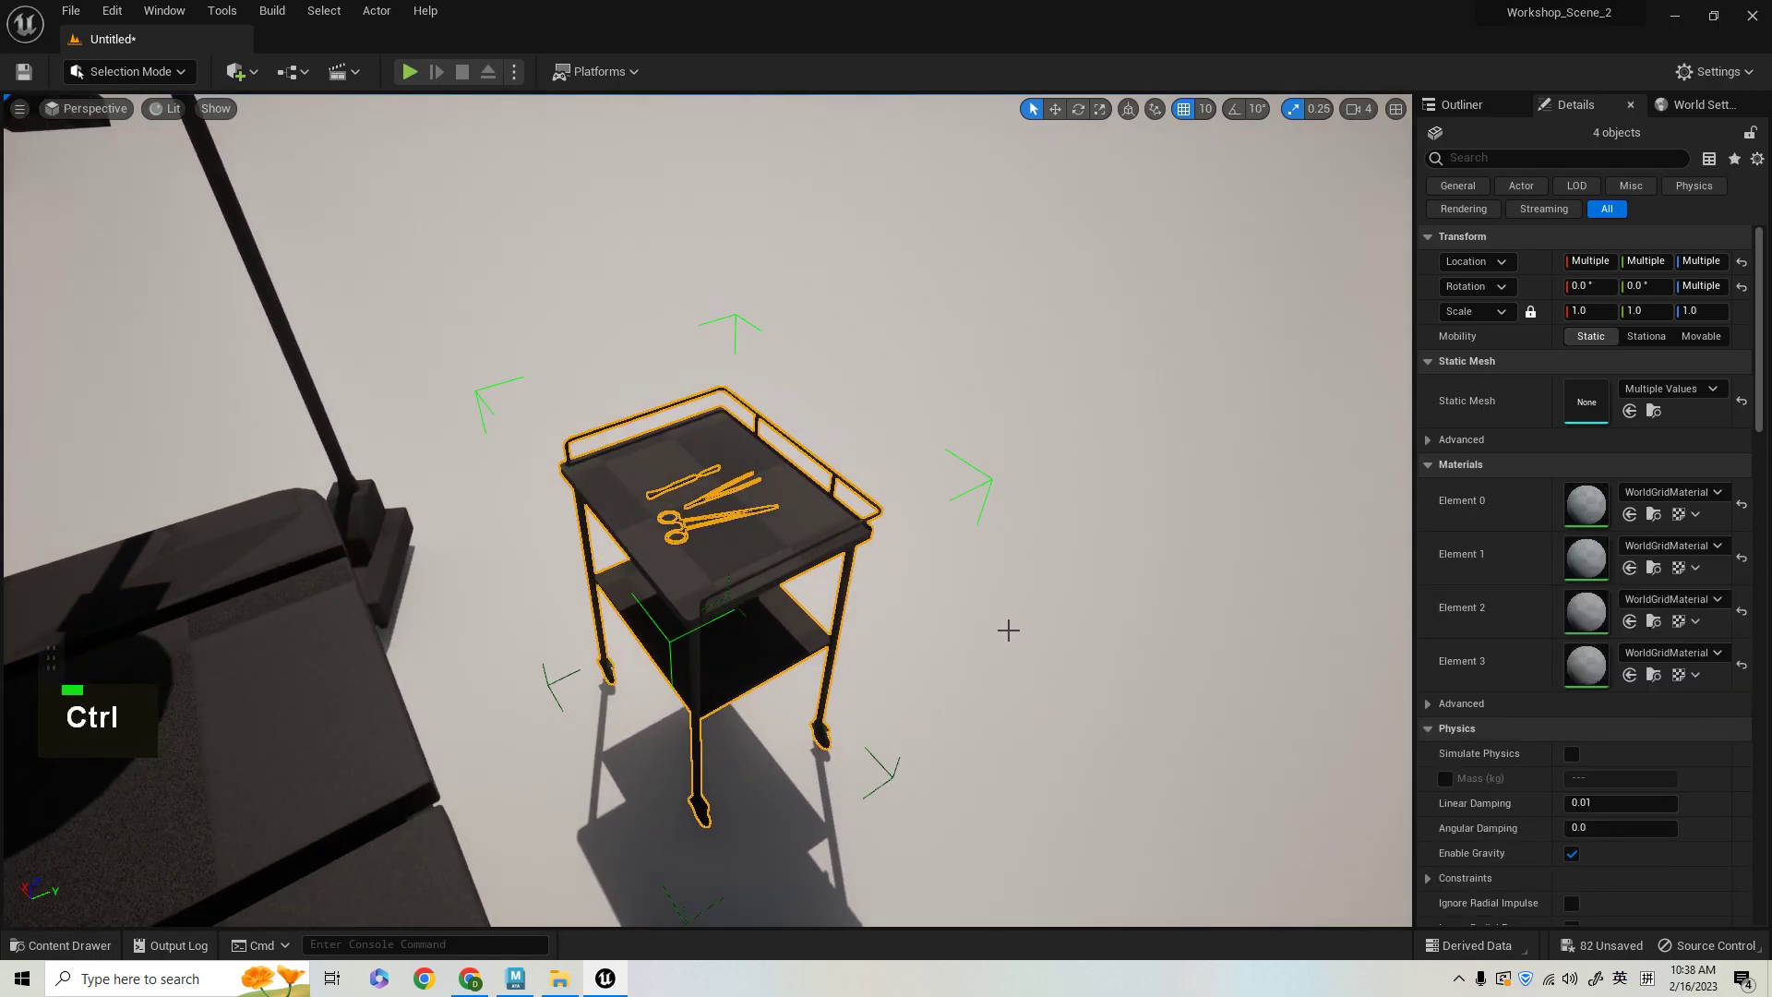
# - Move the grouped trolley and tools beside the surgical table and rotate the group about the vertical axis
pyautogui.keyDown('alt'); pyautogui.moveTo(873, 700); pyautogui.dragTo(932, 720); pyautogui.keyUp('alt')
pyautogui.press('w')
pyautogui.keyDown('alt'); pyautogui.moveTo(672, 596); pyautogui.dragTo(1303, 490); pyautogui.keyUp('alt')
pyautogui.keyDown('alt'); pyautogui.moveTo(669, 552); pyautogui.dragTo(516, 545, button='right'); pyautogui.keyUp('alt')
pyautogui.keyDown('alt'); pyautogui.moveTo(669, 552); pyautogui.dragTo(945, 535); pyautogui.keyUp('alt')
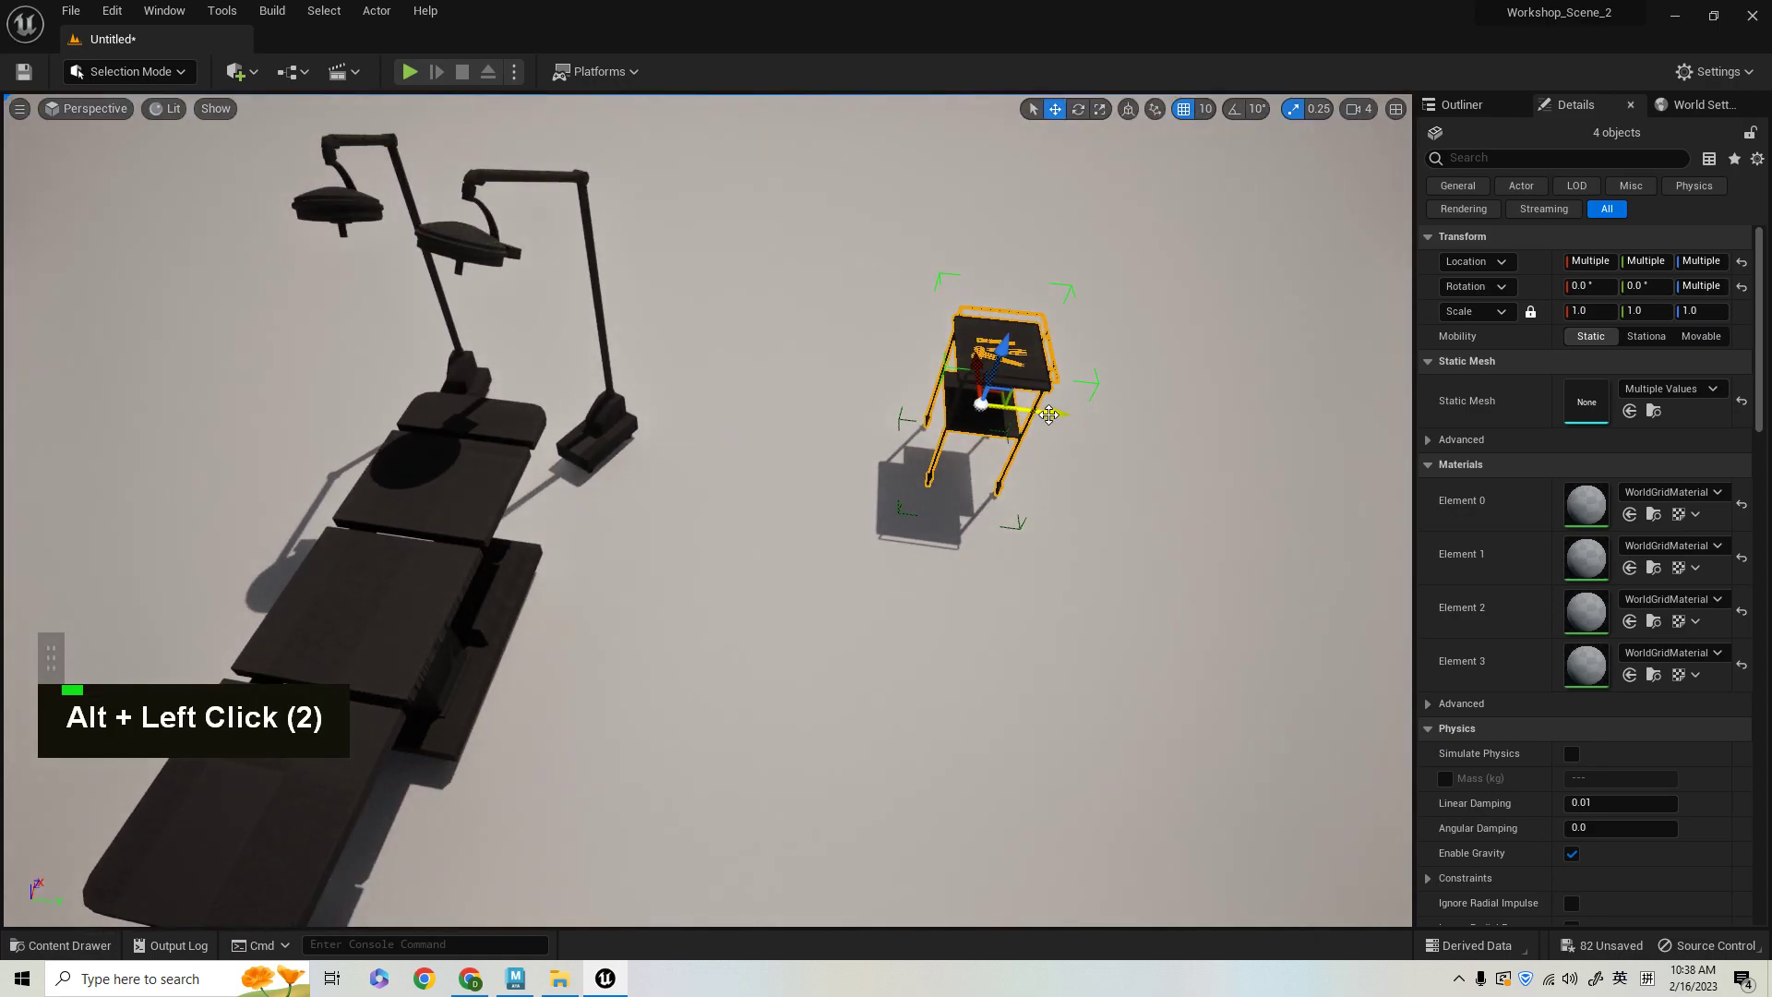
pyautogui.moveTo(1048, 414); pyautogui.dragTo(807, 412)
pyautogui.moveTo(764, 336); pyautogui.dragTo(704, 507)
pyautogui.press('e')
pyautogui.moveTo(759, 646); pyautogui.dragTo(650, 660)
pyautogui.press('w')
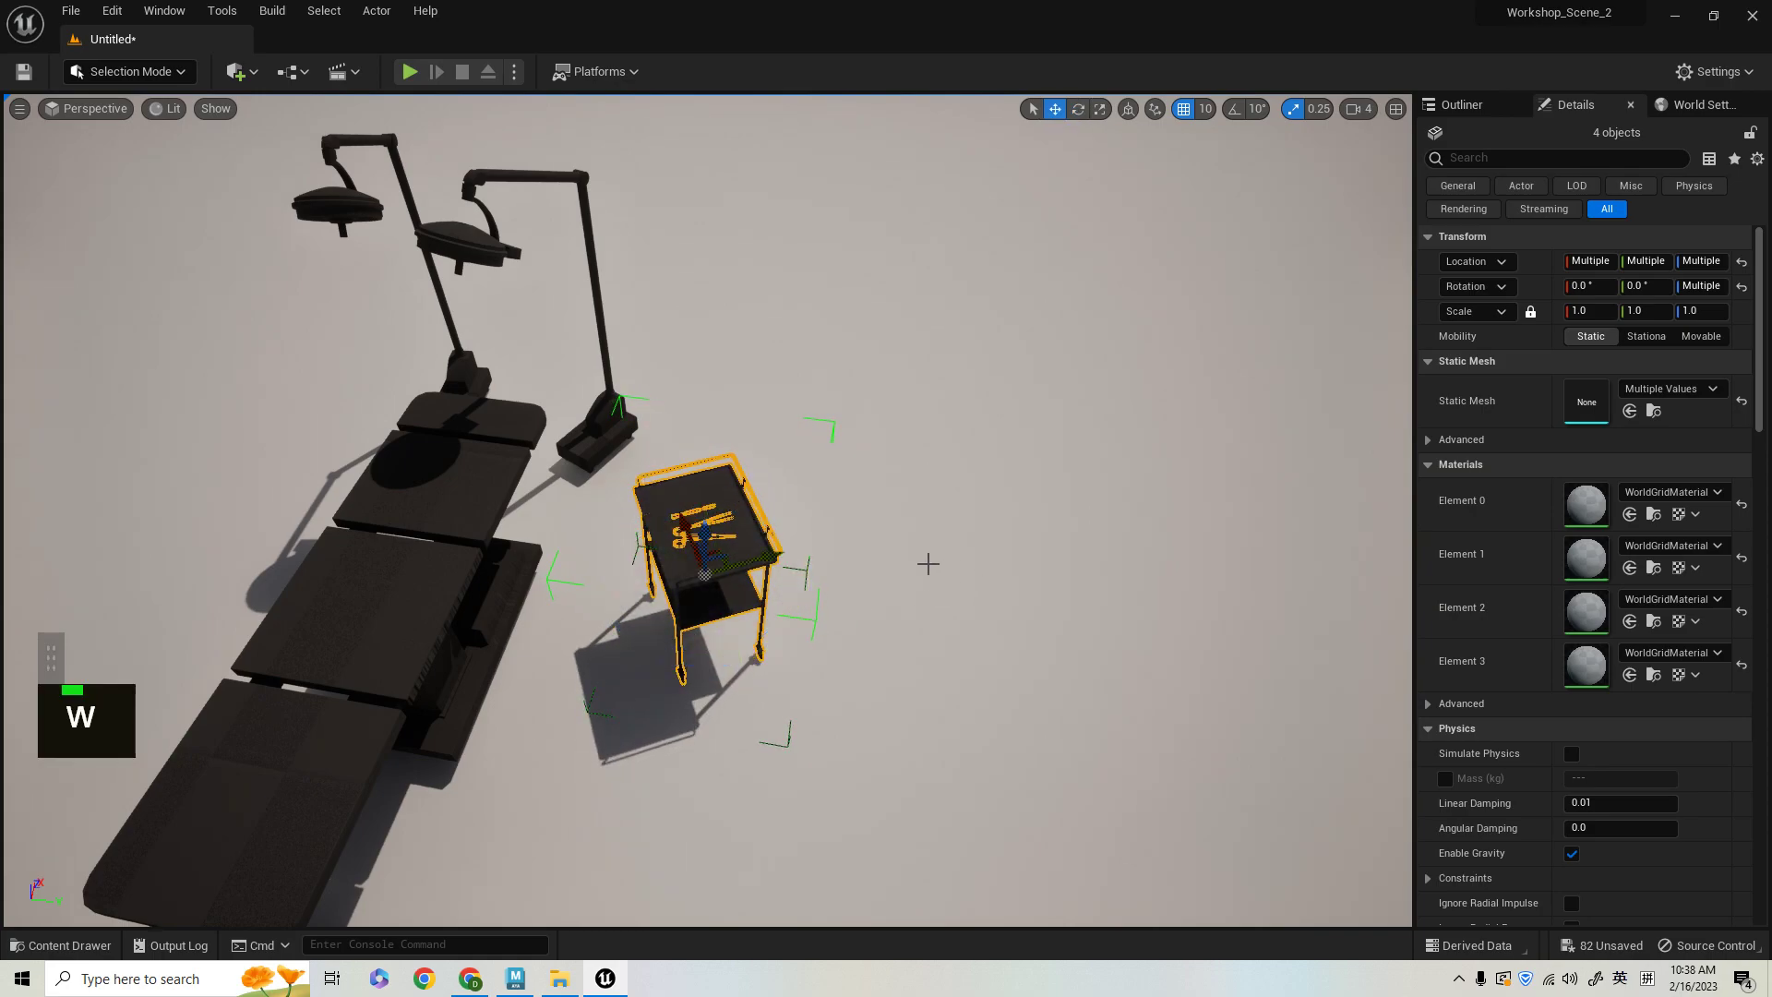
pyautogui.moveTo(761, 562); pyautogui.dragTo(909, 531)
# - Examine the arrangement of the table, lamps and trolley from several angles, and select the surgical table
pyautogui.keyDown('alt'); pyautogui.moveTo(909, 531); pyautogui.dragTo(868, 554, button='right'); pyautogui.keyUp('alt')
pyautogui.keyDown('alt'); pyautogui.moveTo(867, 554); pyautogui.dragTo(858, 564); pyautogui.keyUp('alt')
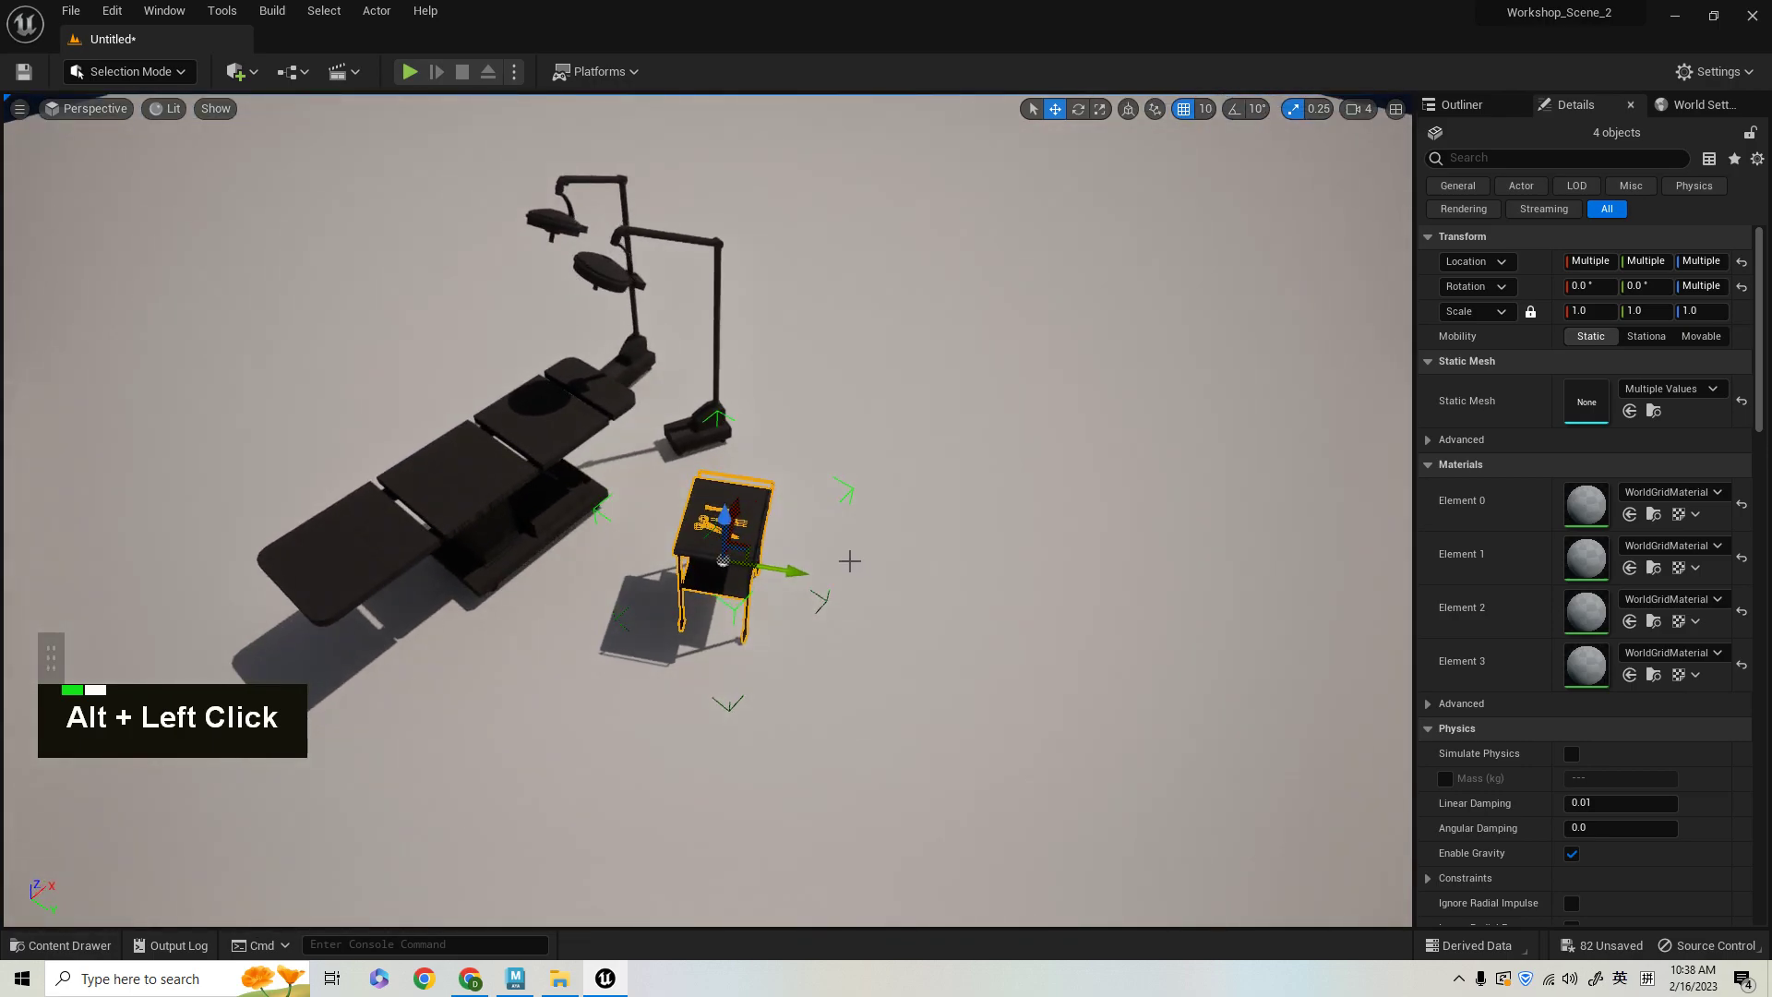
pyautogui.keyDown('alt'); pyautogui.moveTo(762, 494); pyautogui.dragTo(914, 699); pyautogui.keyUp('alt')
pyautogui.keyDown('alt'); pyautogui.moveTo(875, 738); pyautogui.dragTo(988, 731, button='middle'); pyautogui.keyUp('alt')
pyautogui.keyDown('alt'); pyautogui.middleClick(868, 702); pyautogui.keyUp('alt')
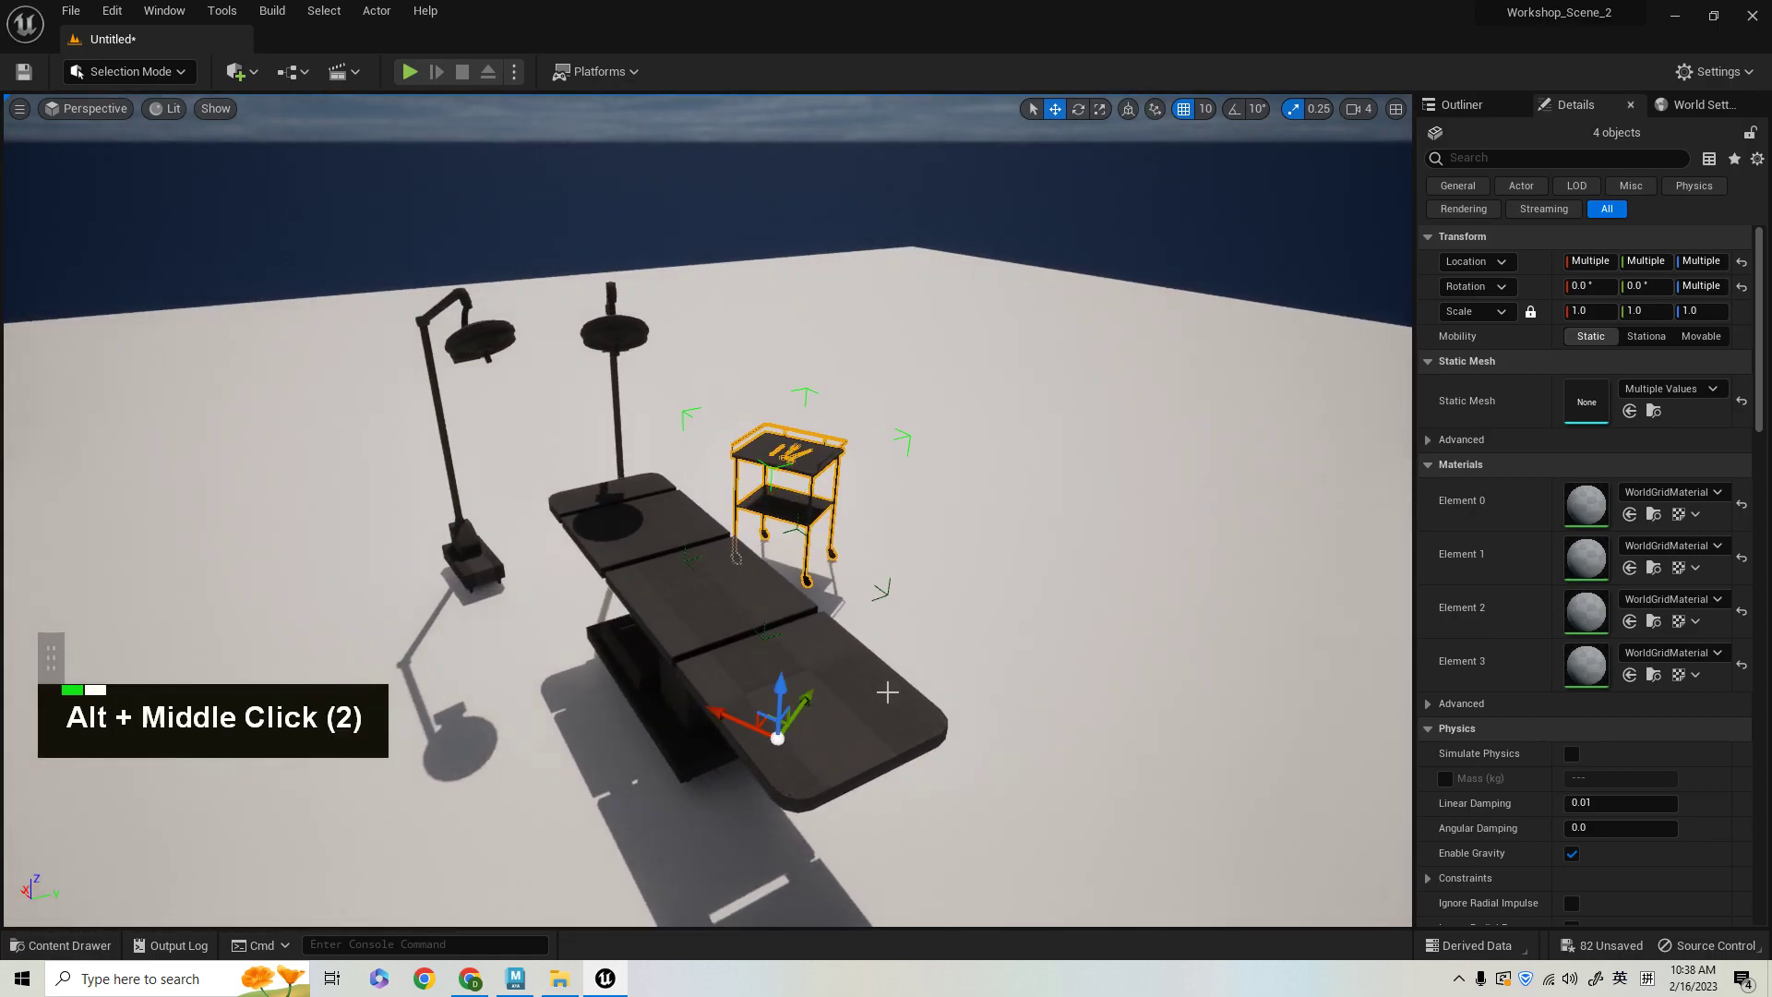
pyautogui.keyDown('alt'); pyautogui.moveTo(903, 606); pyautogui.dragTo(743, 590, button='right'); pyautogui.keyUp('alt')
pyautogui.click(977, 760)
pyautogui.moveTo(976, 760)
pyautogui.keyDown('alt'); pyautogui.mouseDown()
pyautogui.moveTo(969, 642)
pyautogui.moveTo(729, 531)
pyautogui.moveTo(845, 512)
pyautogui.moveTo(964, 565)
pyautogui.moveTo(909, 659)
pyautogui.moveTo(971, 730)
pyautogui.mouseUp(); pyautogui.keyUp('alt')
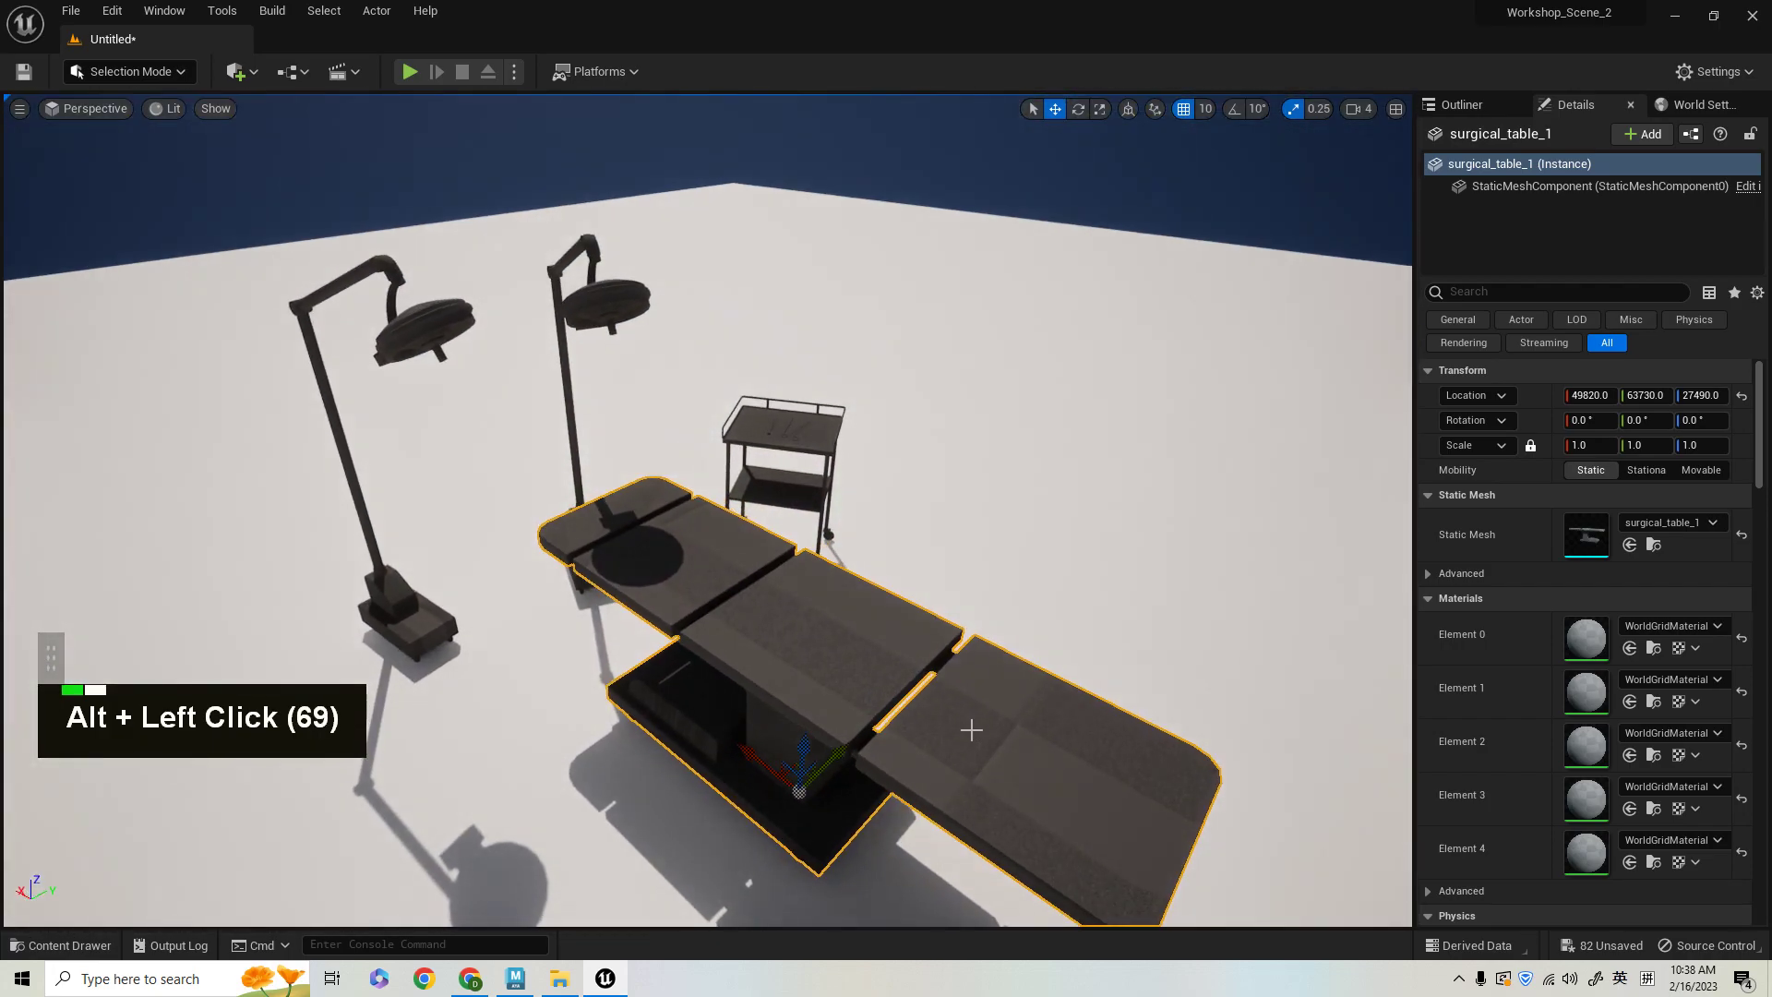
# - Show the project's Content folder and start saving the untitled level
pyautogui.click(103, 945)
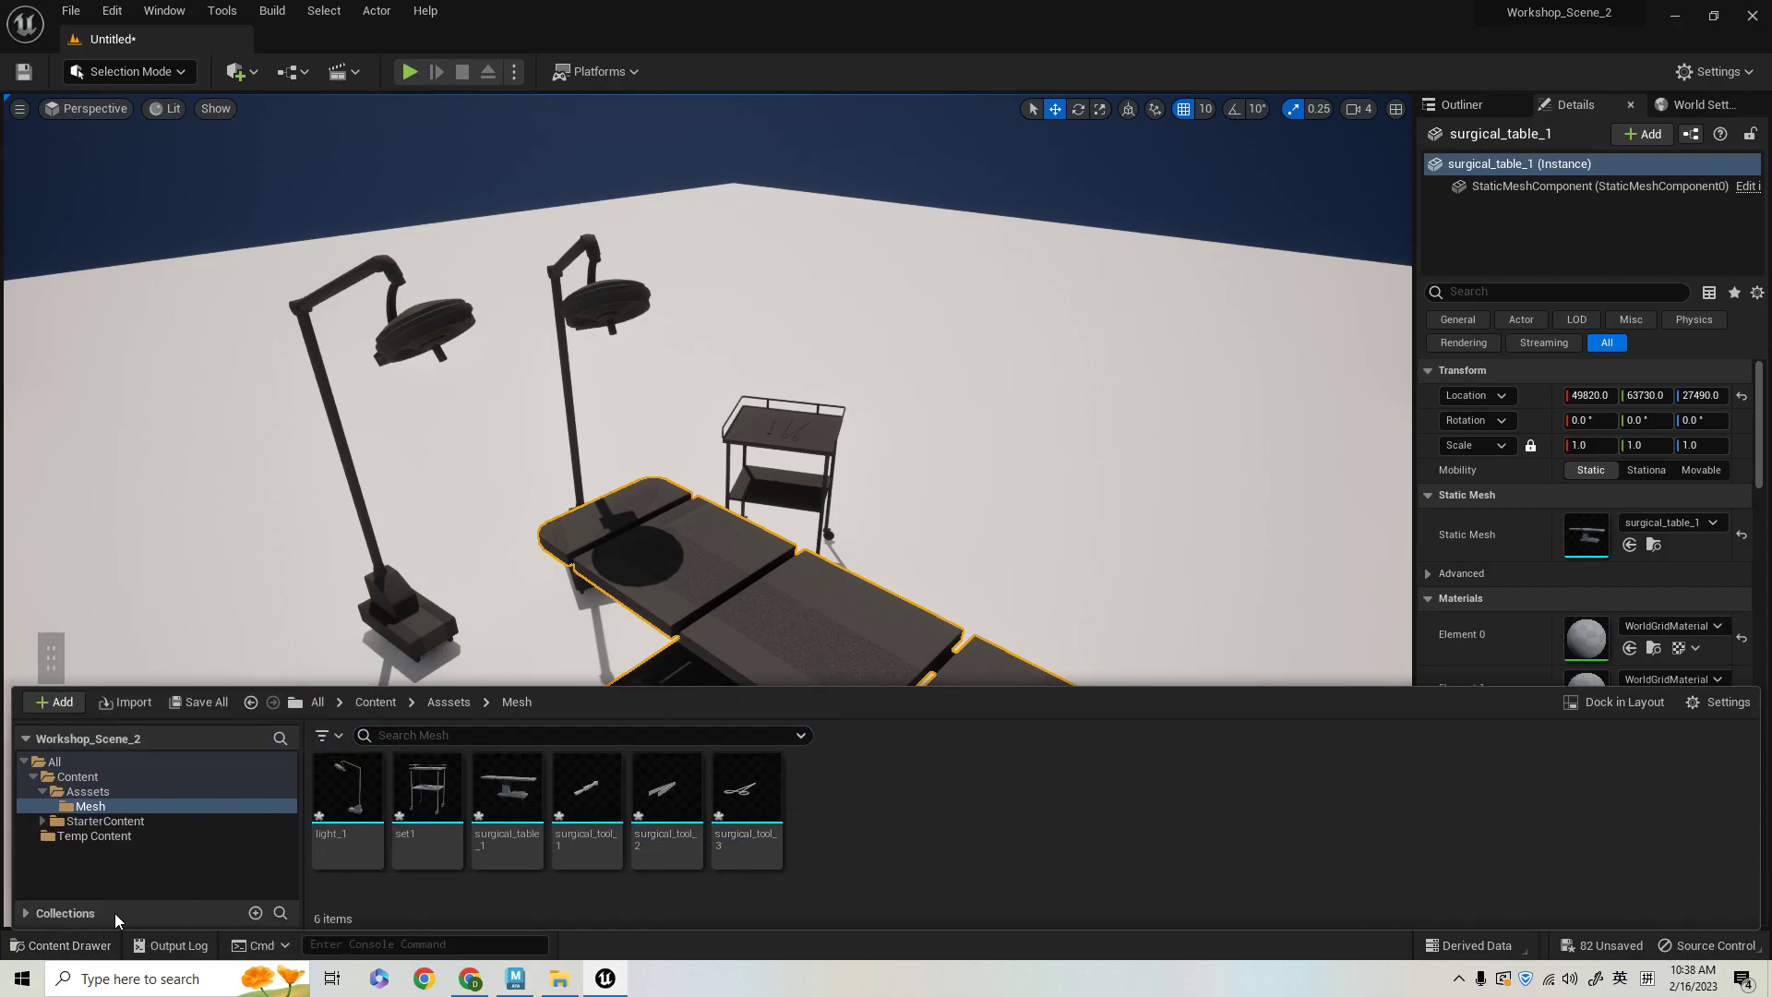
pyautogui.click(91, 943)
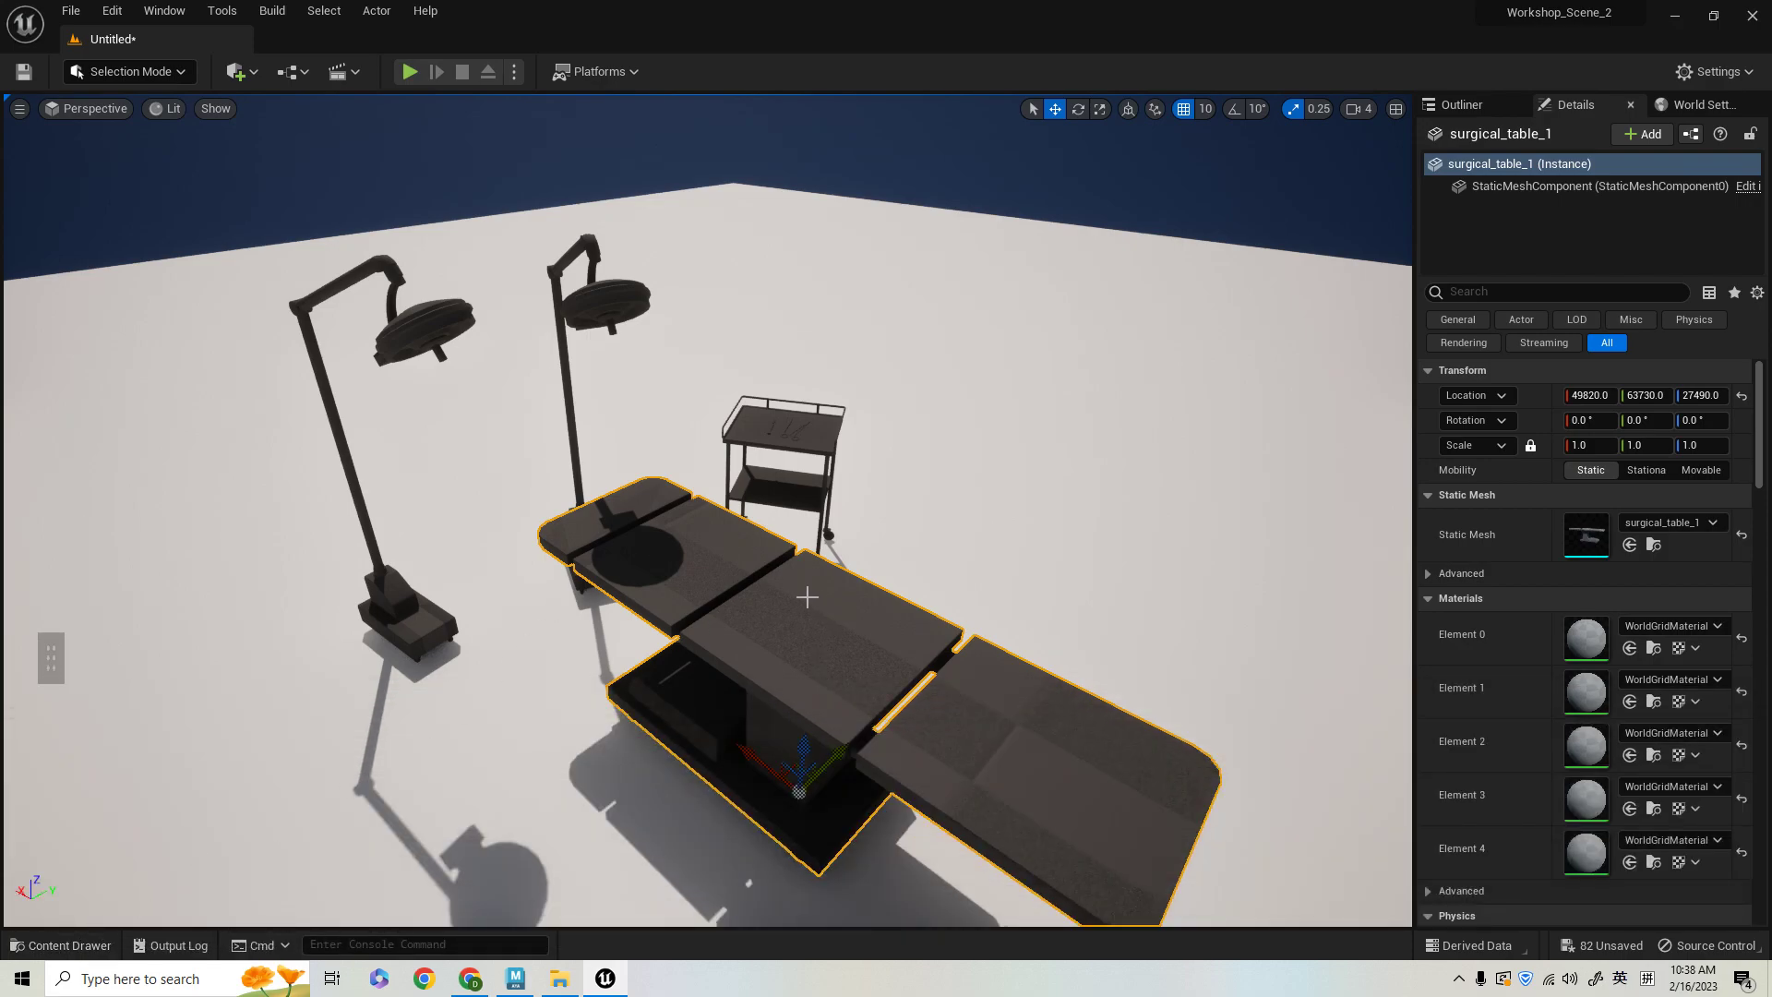
pyautogui.click(65, 945)
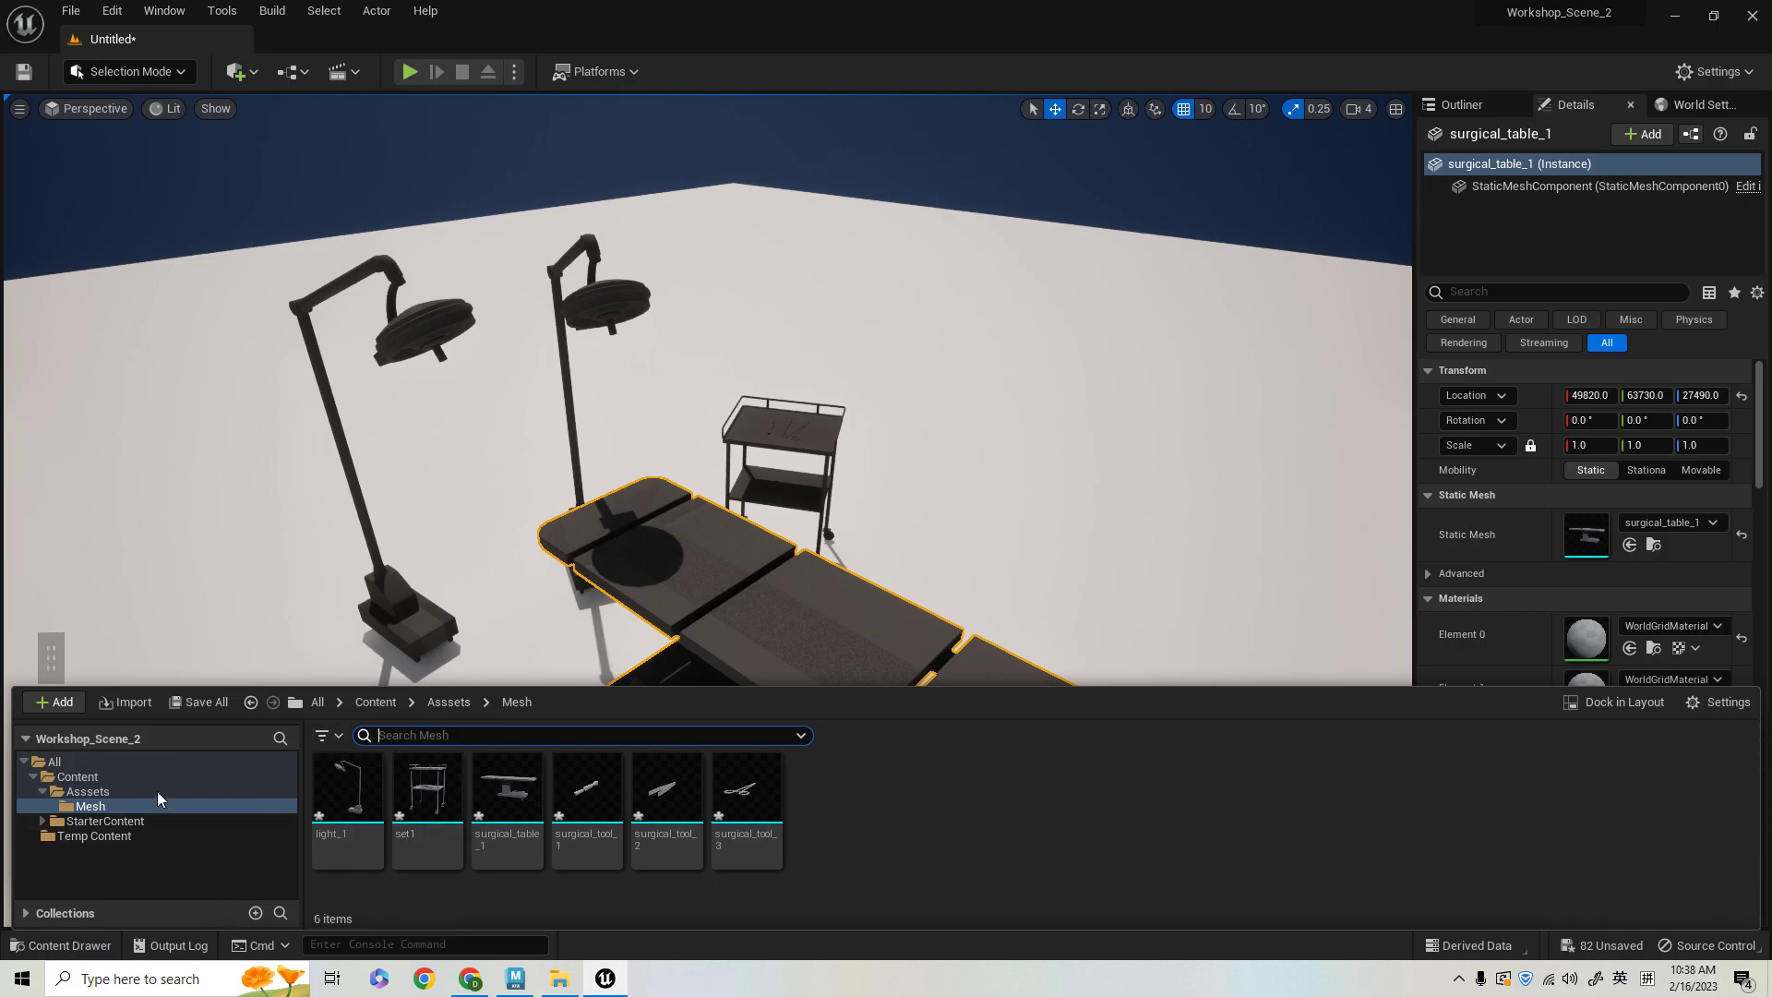
pyautogui.click(155, 779)
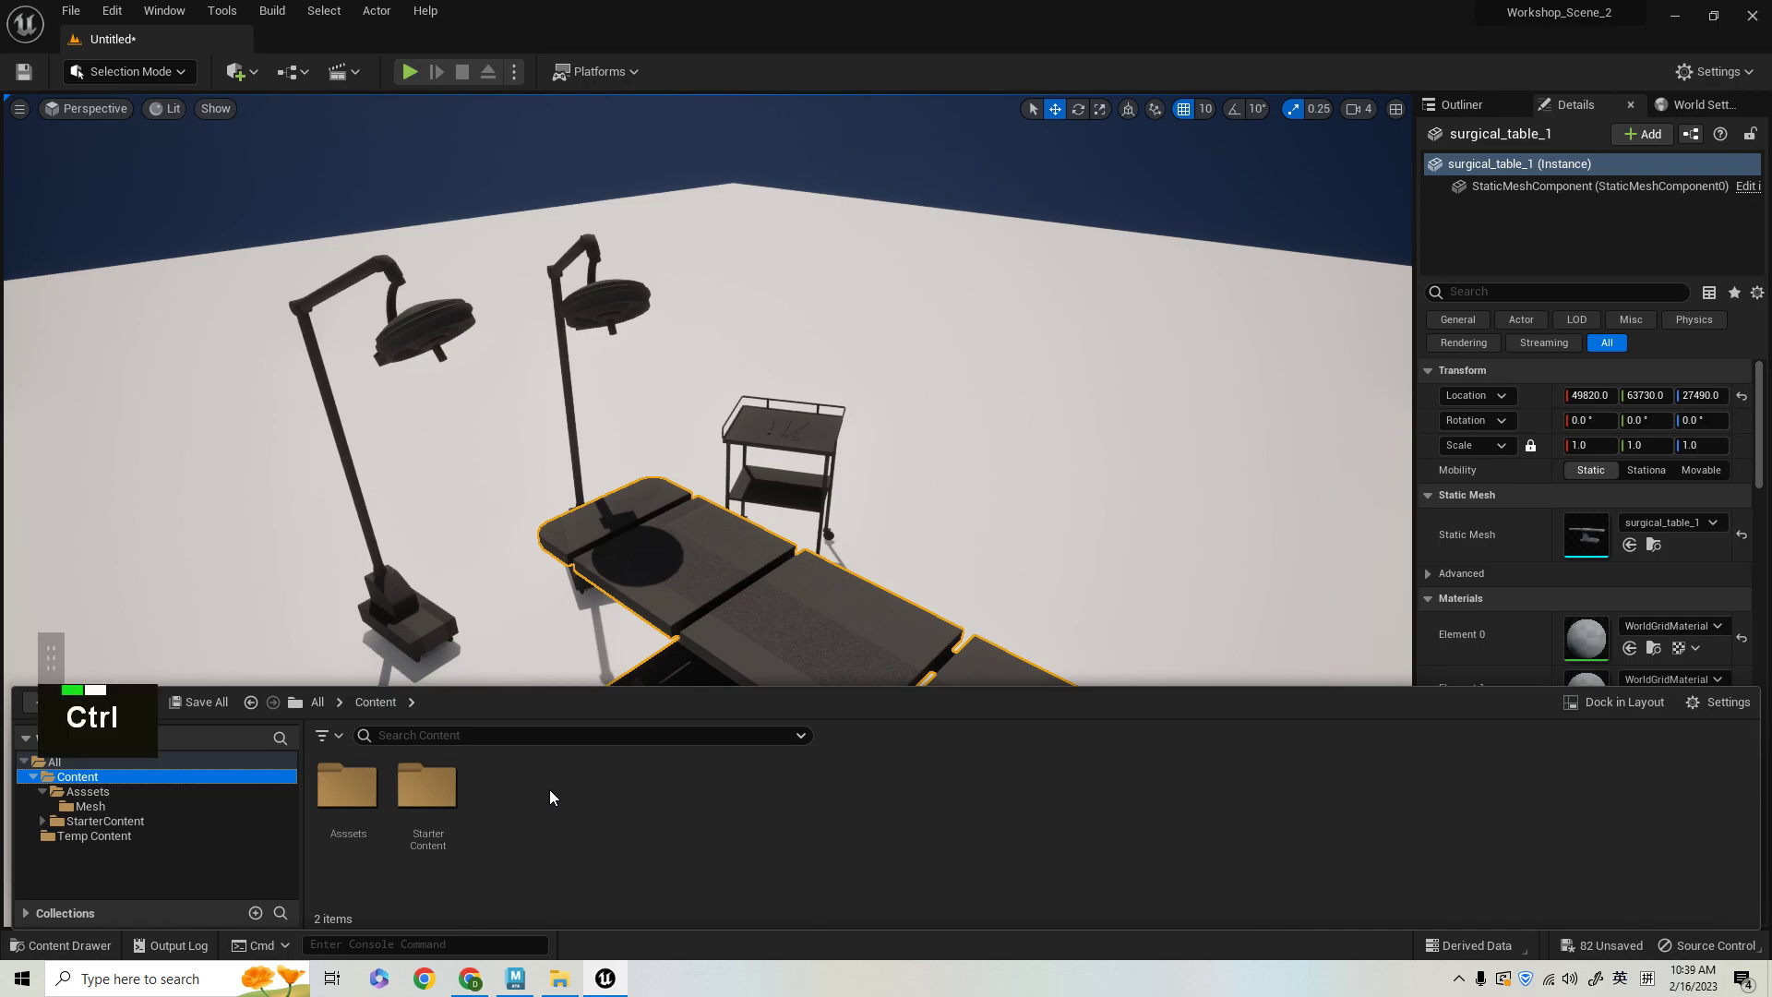
pyautogui.hotkey('ctrl', 's')
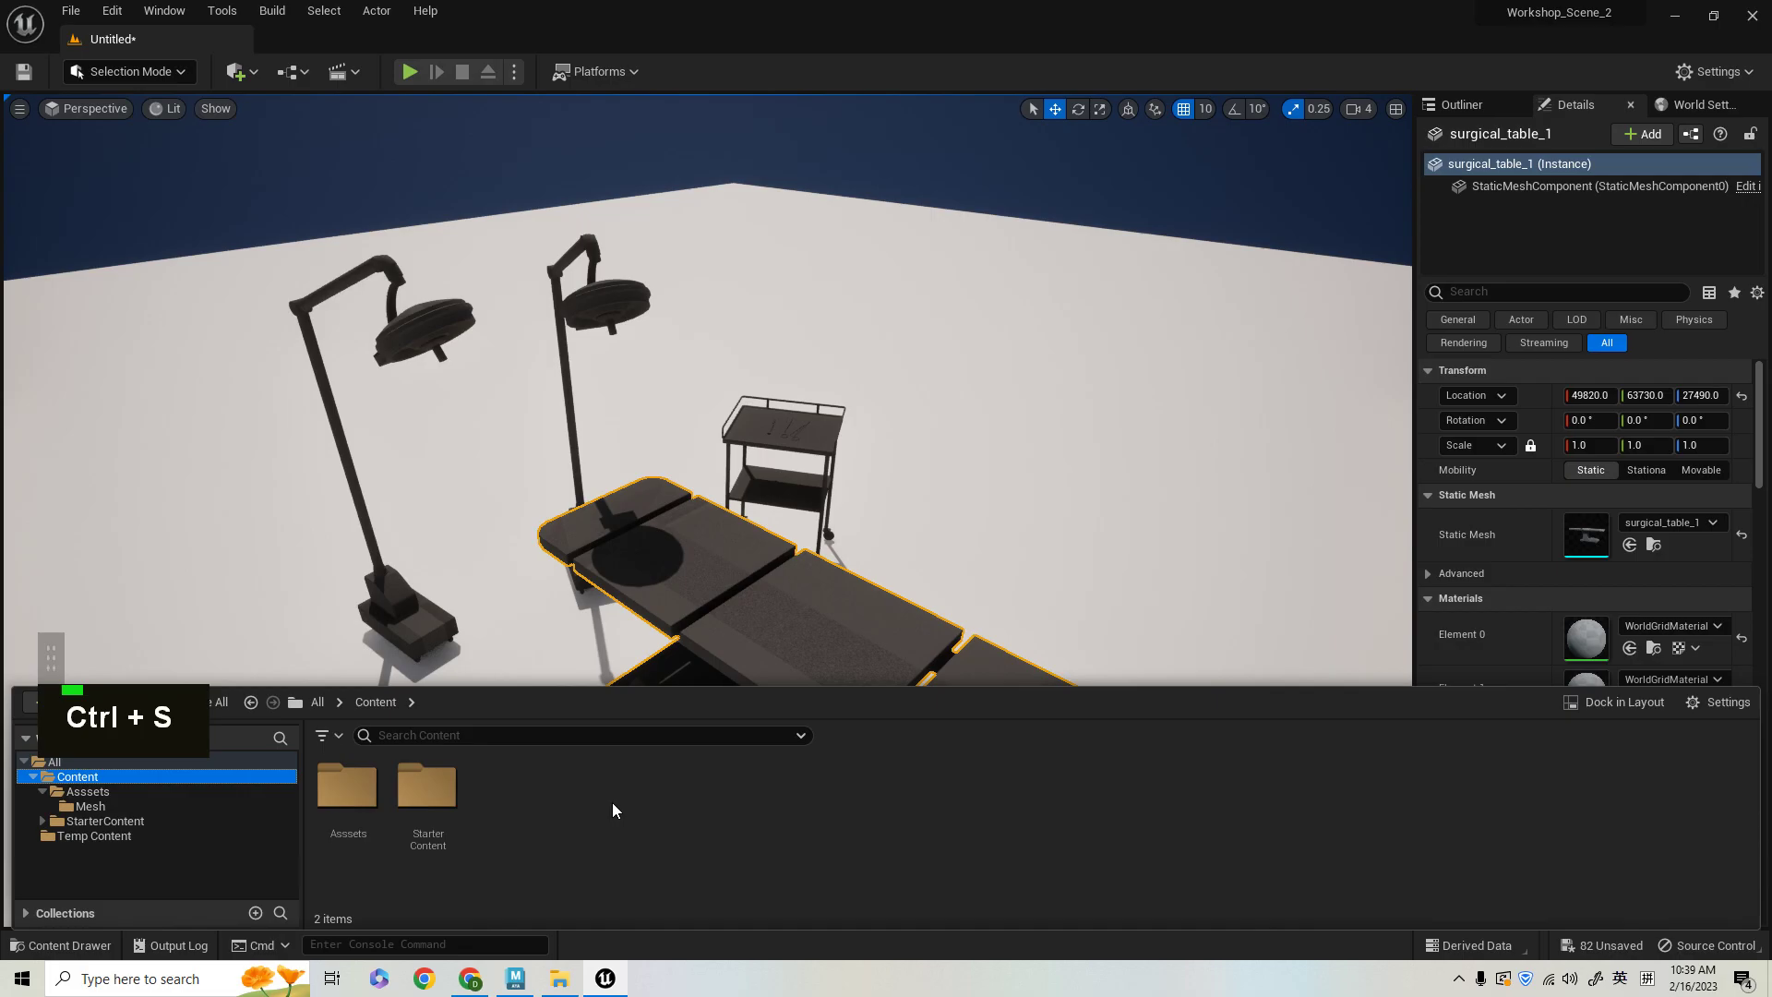